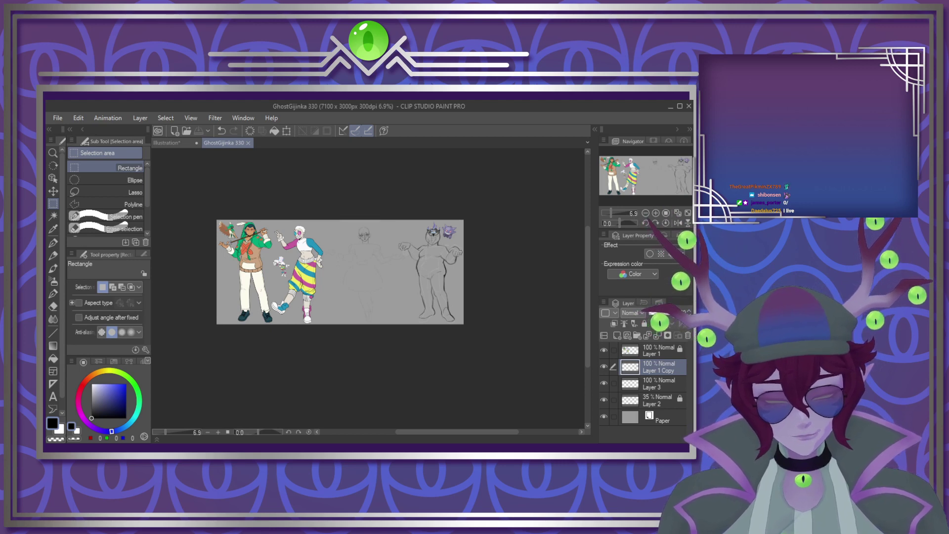
Step: Transform the stocky body sketch on Layer 1 Copy, shrinking and shifting it so its head sits below the two creature references
{"action": "scroll", "coordinate": [372, 248], "scroll_direction": "down", "scroll_amount": 1}
{"action": "scroll", "coordinate": [419, 265], "scroll_direction": "up", "scroll_amount": 2}
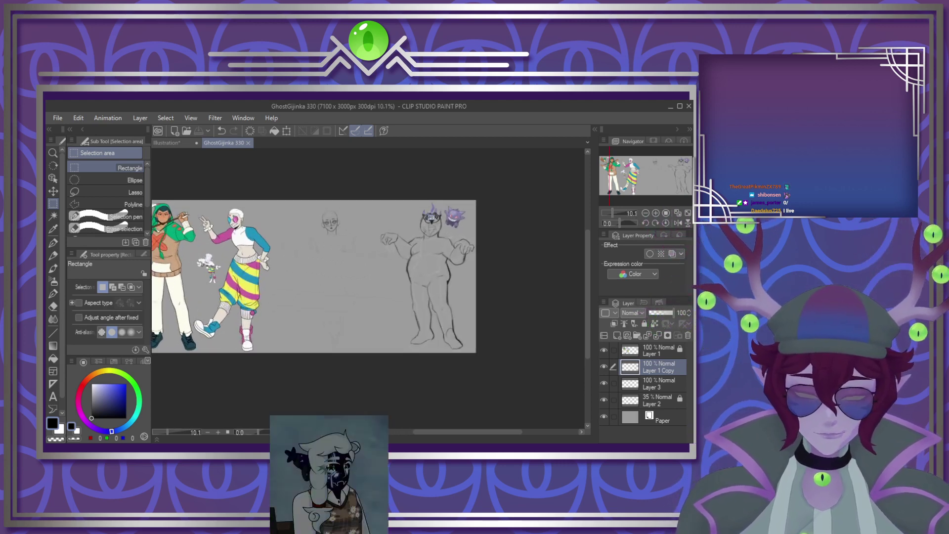
{"action": "scroll", "coordinate": [335, 271], "scroll_direction": "up", "scroll_amount": 2}
{"action": "key", "text": "ctrl+plus"}
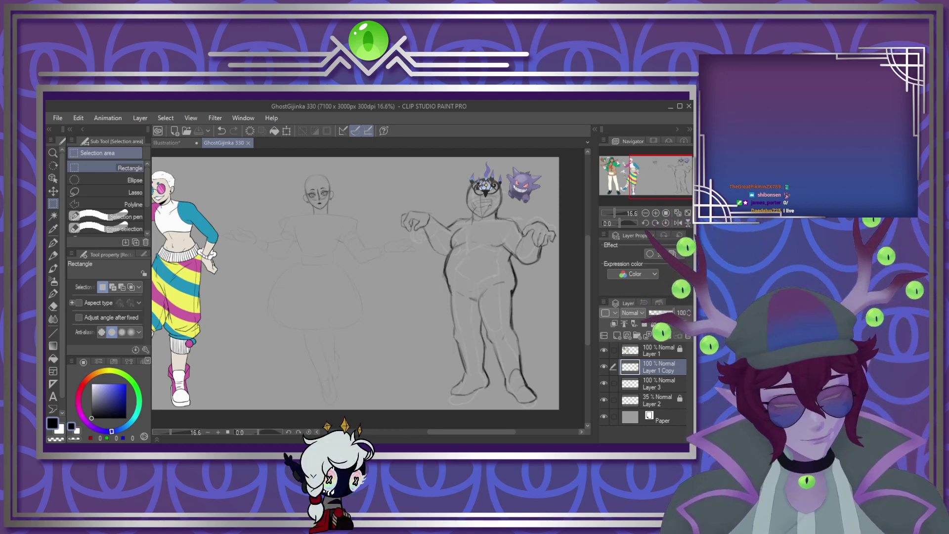
{"action": "left_click", "coordinate": [604, 367]}
{"action": "left_click", "coordinate": [604, 366]}
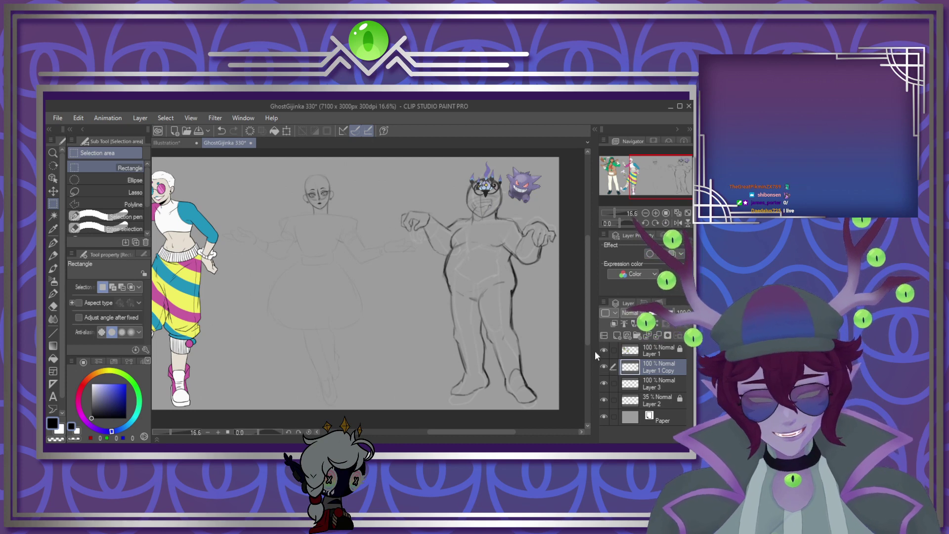
{"action": "key", "text": "ctrl+t"}
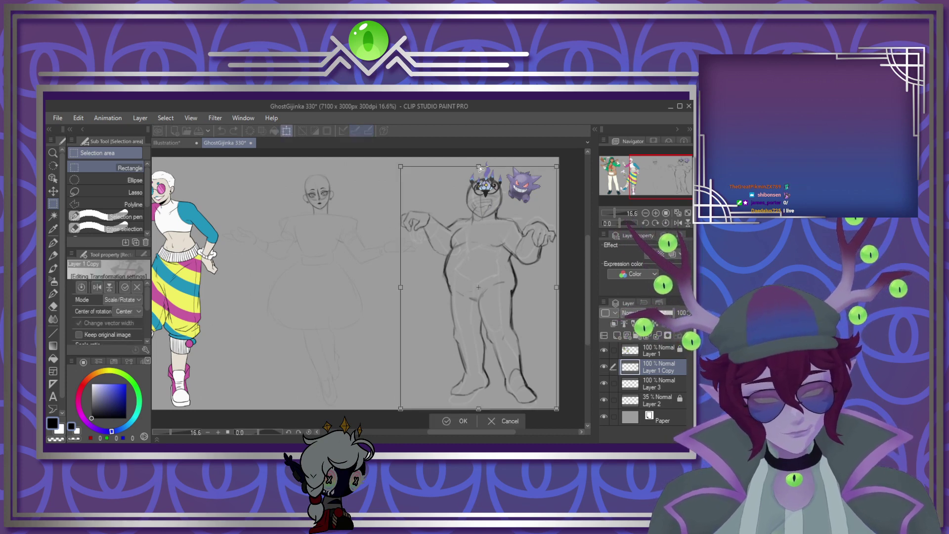
{"action": "left_click_drag", "start_coordinate": [479, 168], "coordinate": [483, 182]}
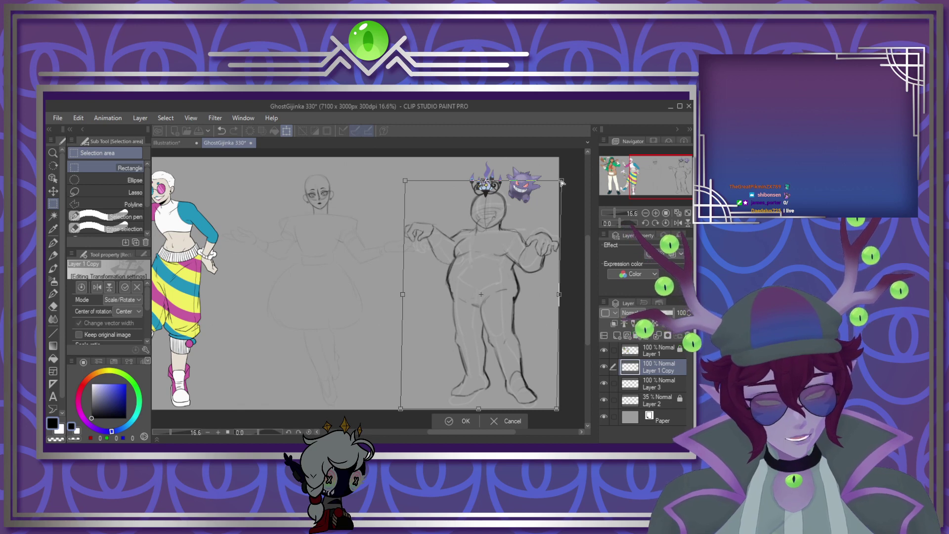
{"action": "left_click_drag", "start_coordinate": [561, 181], "coordinate": [561, 184]}
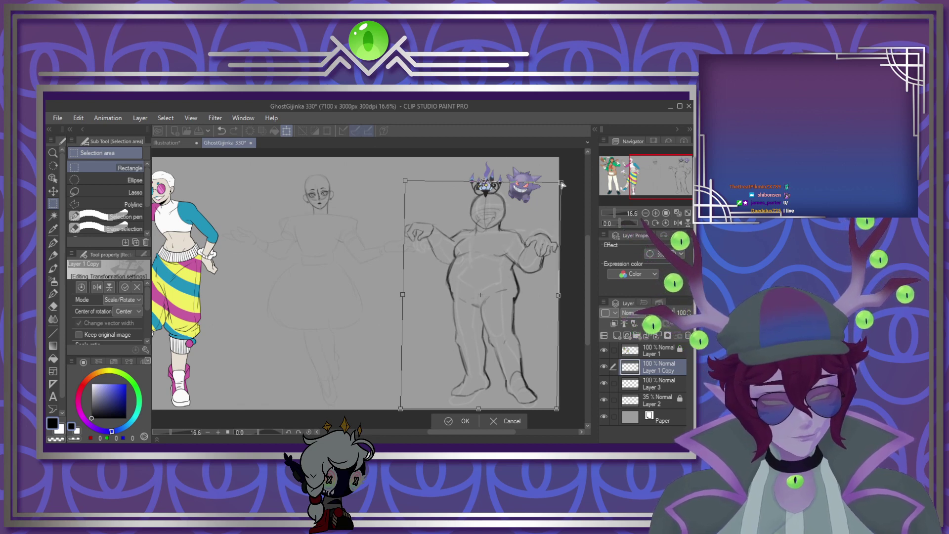
{"action": "left_click_drag", "start_coordinate": [405, 181], "coordinate": [405, 177]}
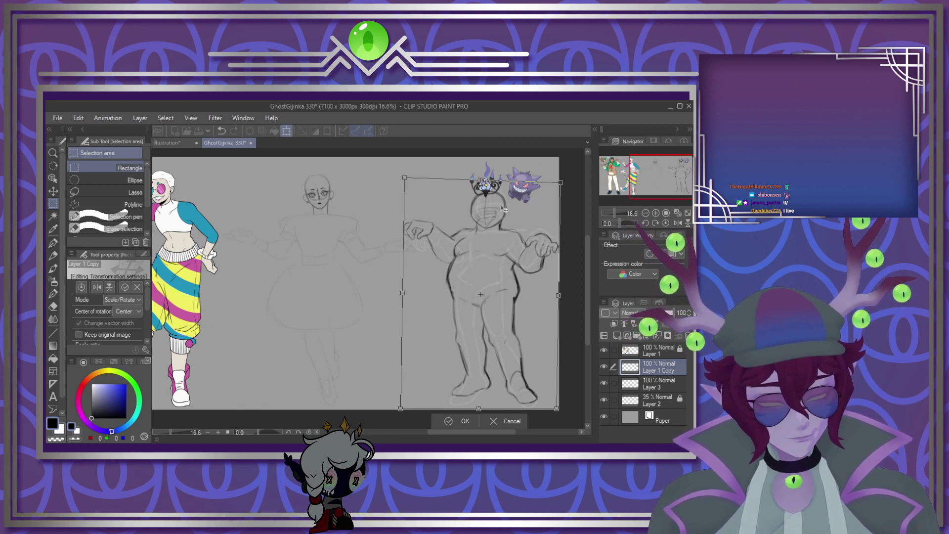
{"action": "left_click_drag", "start_coordinate": [560, 183], "coordinate": [556, 196]}
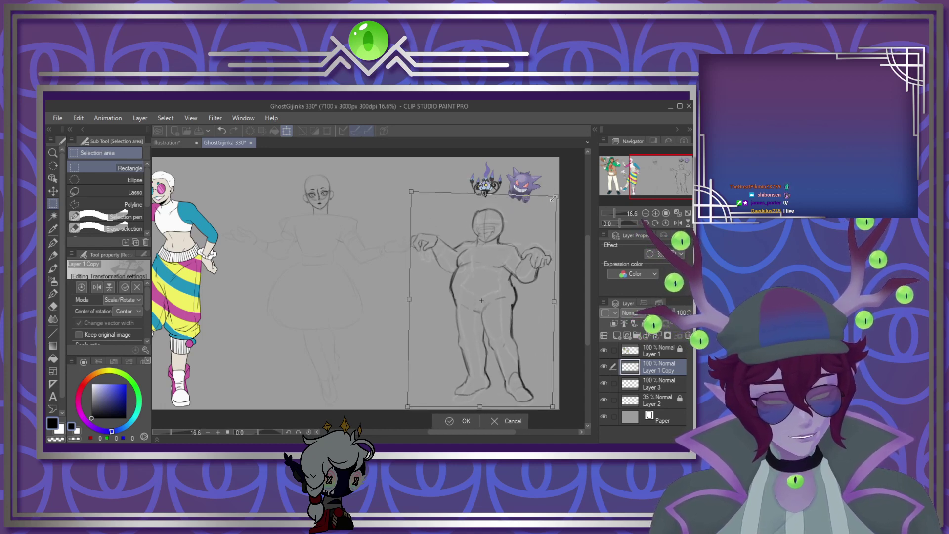
{"action": "left_click_drag", "start_coordinate": [531, 235], "coordinate": [534, 236]}
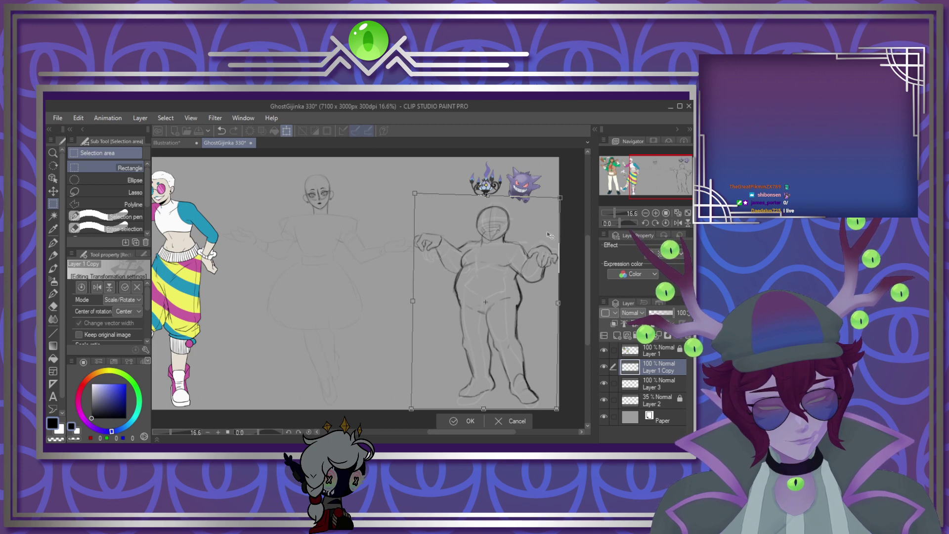
{"action": "left_click", "coordinate": [452, 423]}
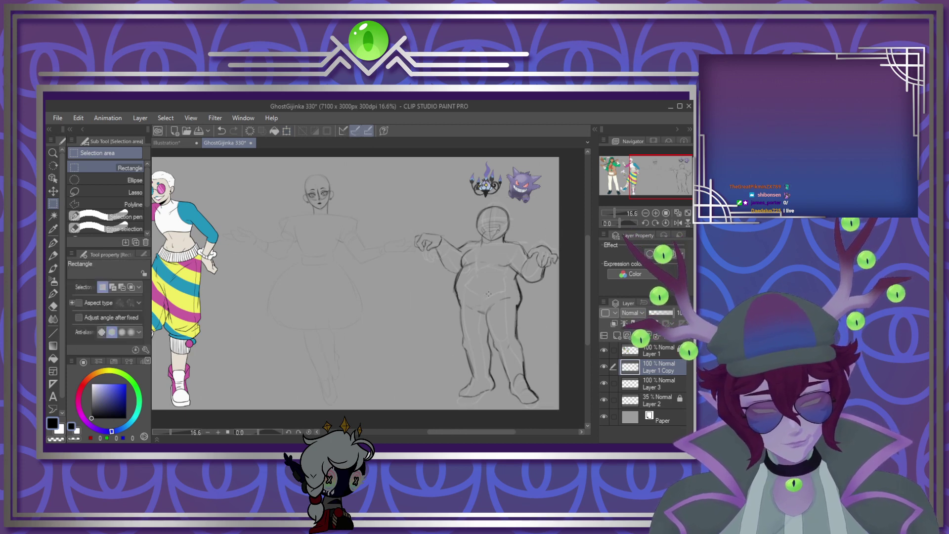
Step: Hide the stocky body sketch on Layer 1 Copy and frame the middle figure's head and torso for drawing
{"action": "left_click", "coordinate": [603, 366]}
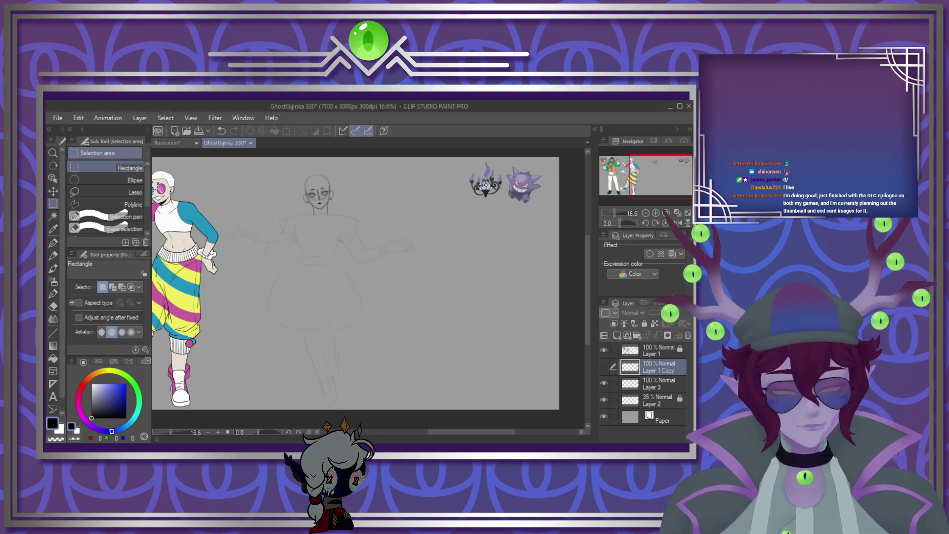
{"action": "scroll", "coordinate": [395, 284], "scroll_direction": "down", "scroll_amount": 2}
{"action": "scroll", "coordinate": [341, 264], "scroll_direction": "up", "scroll_amount": 3}
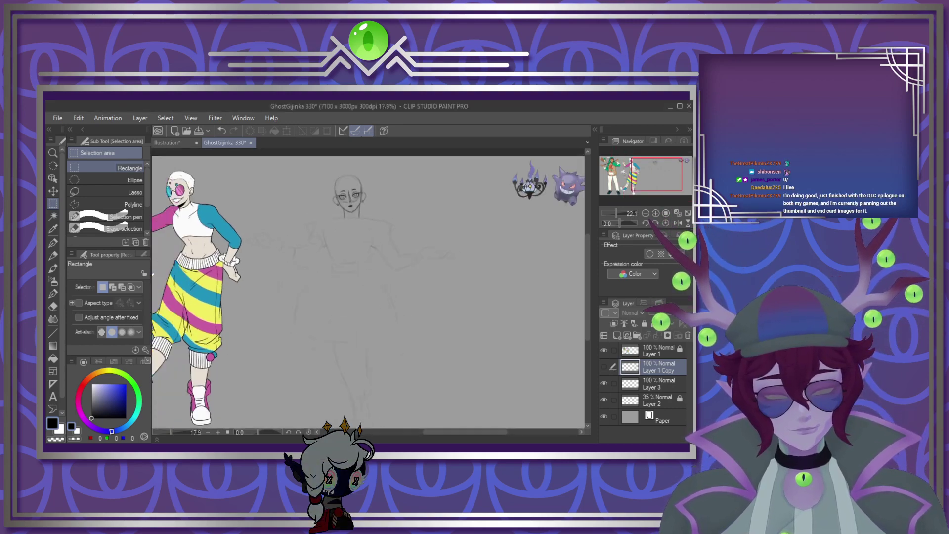
{"action": "scroll", "coordinate": [368, 289], "scroll_direction": "down", "scroll_amount": 2}
{"action": "scroll", "coordinate": [368, 289], "scroll_direction": "up", "scroll_amount": 2}
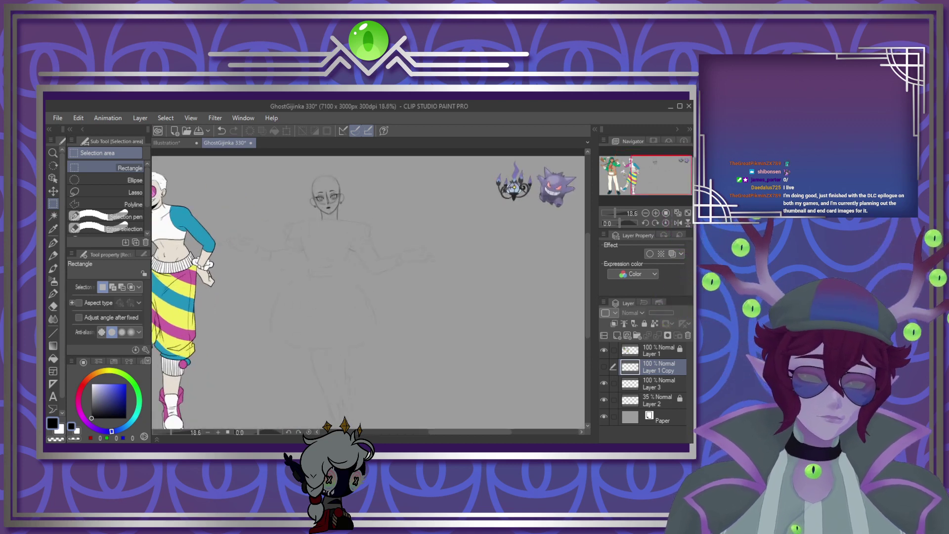
{"action": "scroll", "coordinate": [306, 237], "scroll_direction": "up", "scroll_amount": 2}
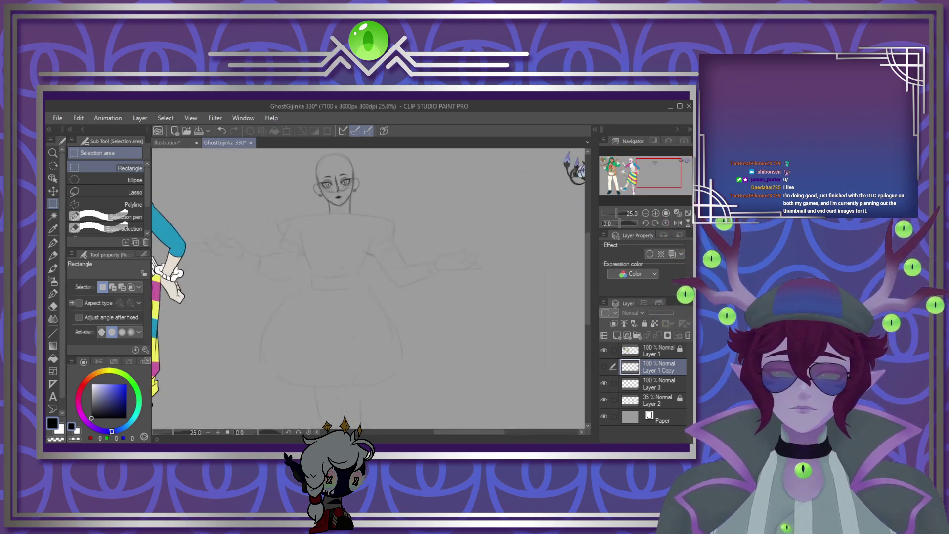
{"action": "scroll", "coordinate": [355, 316], "scroll_direction": "down", "scroll_amount": 2}
{"action": "scroll", "coordinate": [356, 316], "scroll_direction": "up", "scroll_amount": 2}
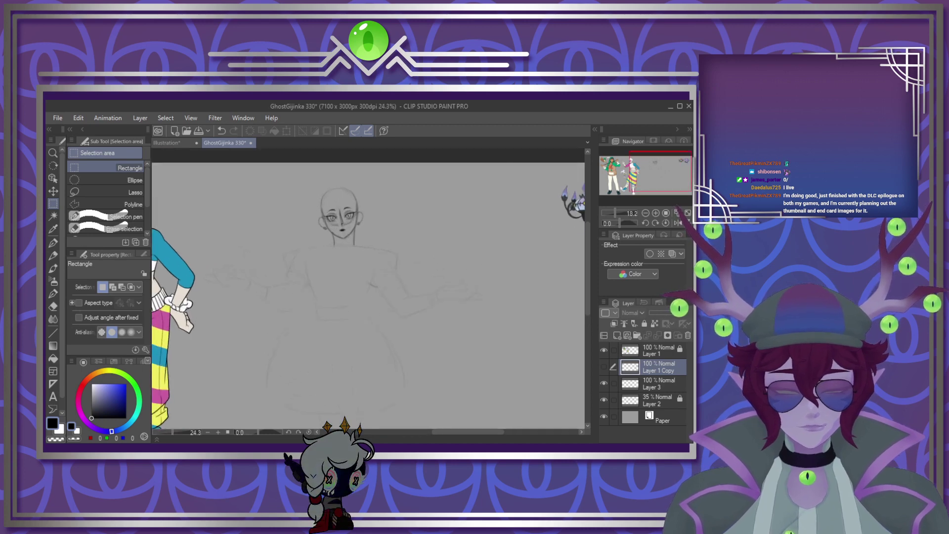
{"action": "scroll", "coordinate": [356, 208], "scroll_direction": "up", "scroll_amount": 5}
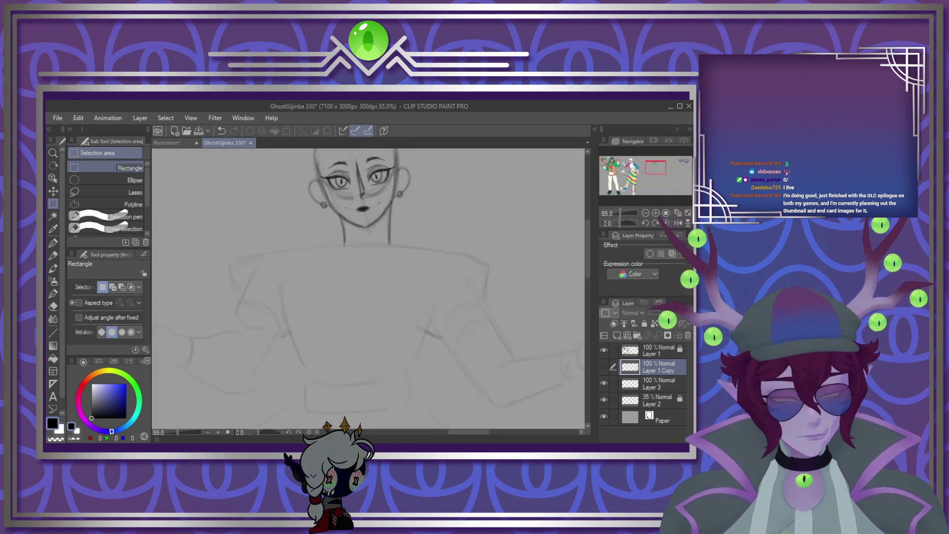
{"action": "scroll", "coordinate": [344, 242], "scroll_direction": "up", "scroll_amount": 1}
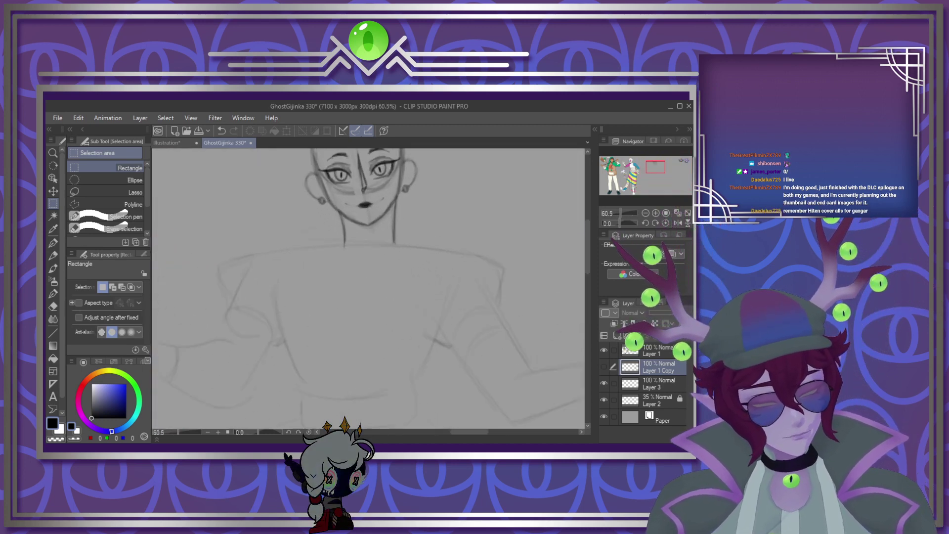
Step: Create a new layer above Layer 3 and set up the Colored pencil with brush size 12
{"action": "left_click", "coordinate": [644, 386]}
{"action": "key", "text": "ctrl+shift+n"}
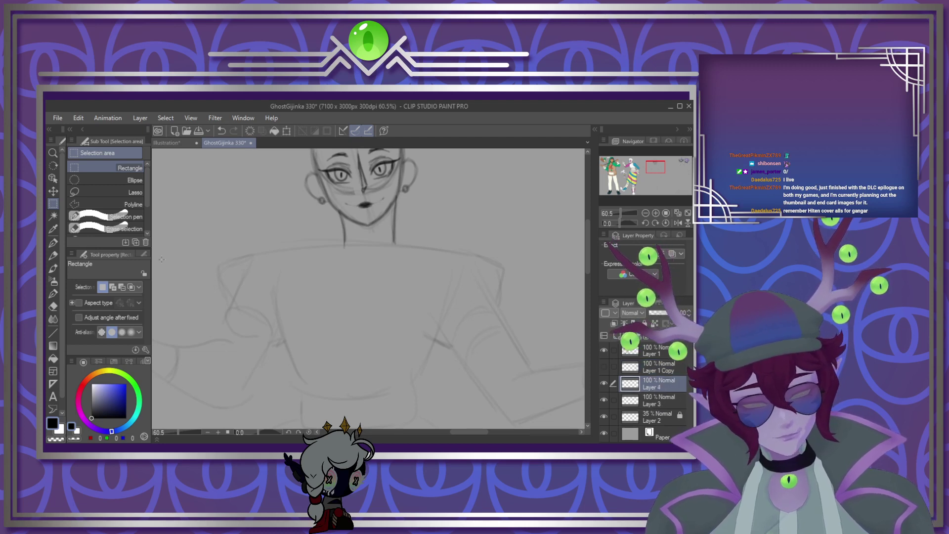
{"action": "key", "text": "p"}
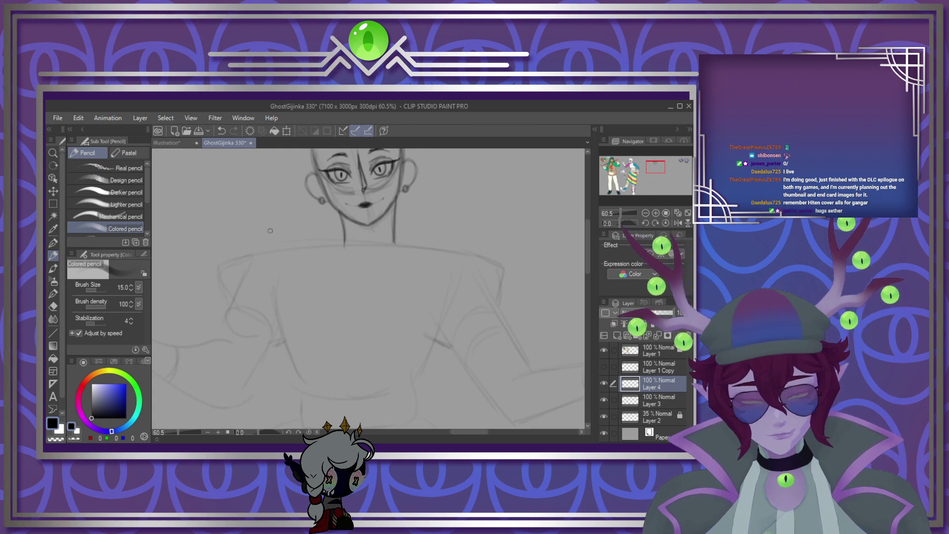
{"action": "key", "text": "bracketleft"}
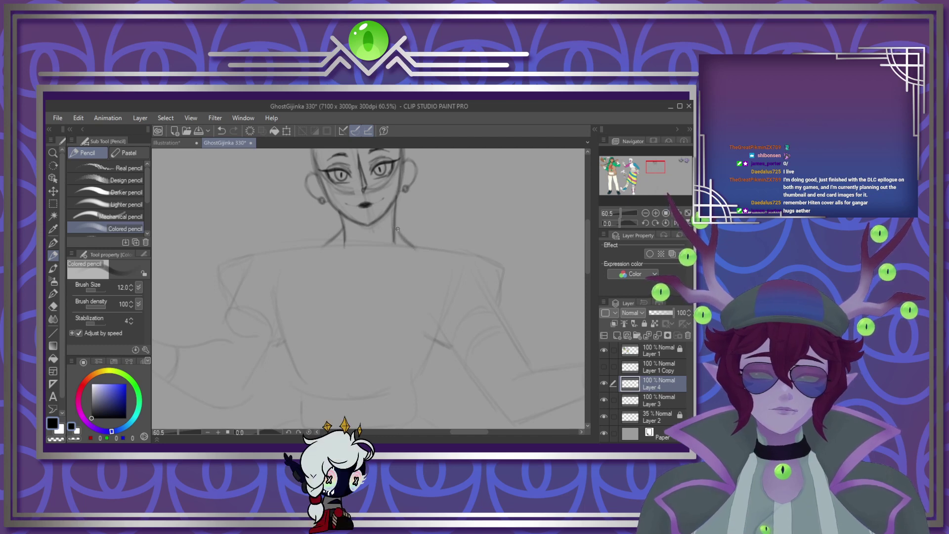
Step: Try to sketch the middle figure's shoulder slope, rounded upper arm and first chest marks on the viewer's left side
{"action": "left_click_drag", "start_coordinate": [332, 240], "coordinate": [302, 250]}
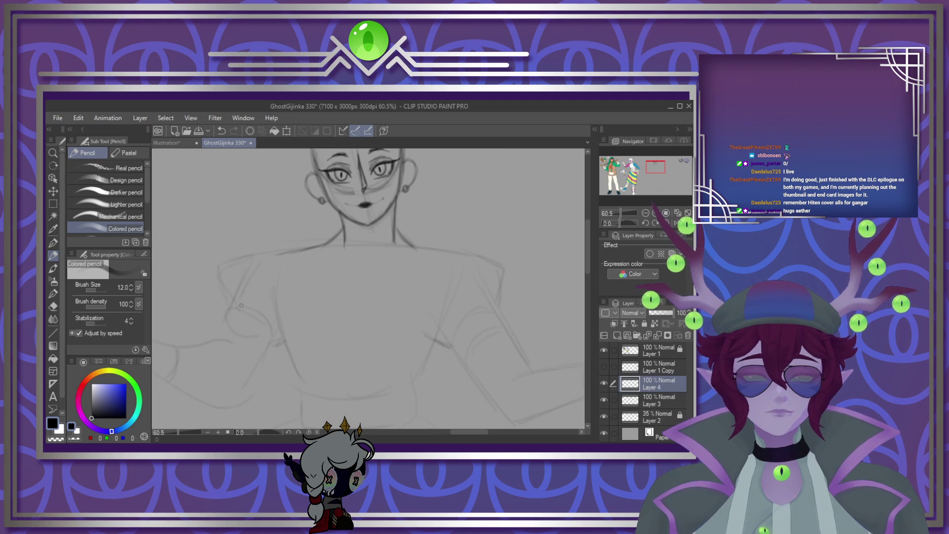
{"action": "left_click_drag", "start_coordinate": [252, 280], "coordinate": [243, 310]}
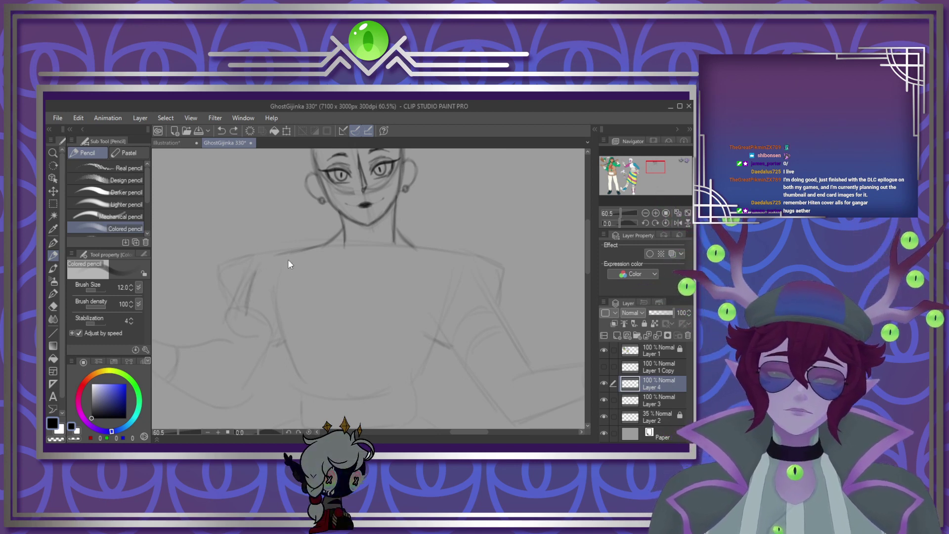
{"action": "key", "text": "ctrl+z"}
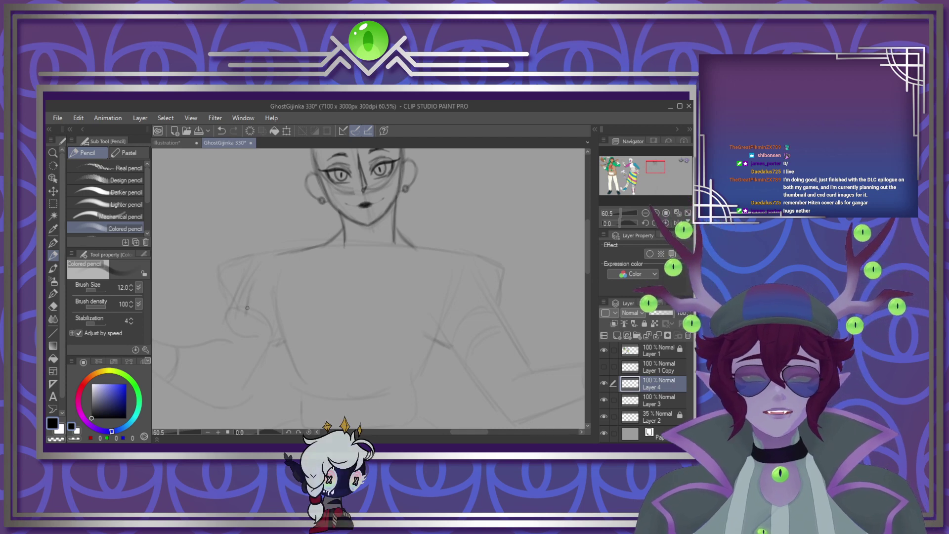
{"action": "left_click_drag", "start_coordinate": [262, 262], "coordinate": [244, 329]}
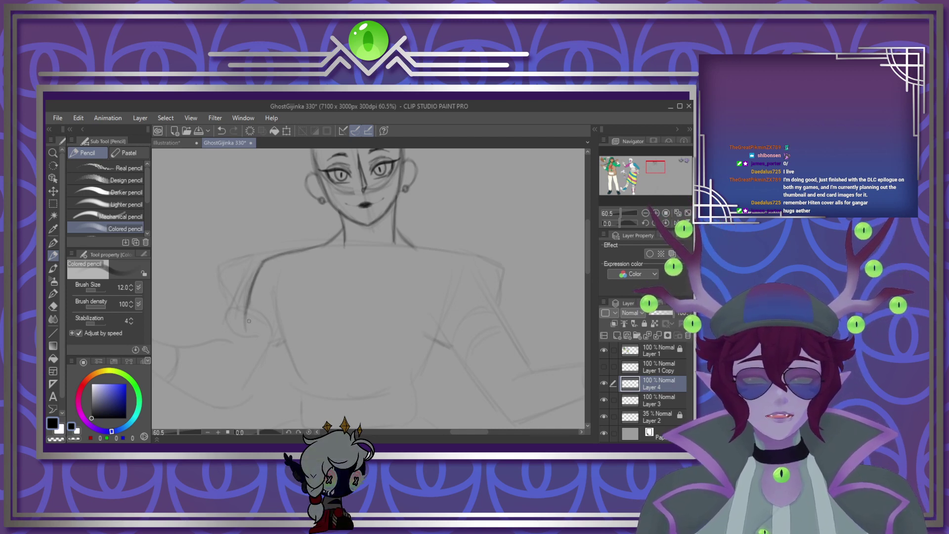
{"action": "mouse_move", "coordinate": [248, 292]}
{"action": "left_mouse_down"}
{"action": "mouse_move", "coordinate": [243, 329]}
{"action": "mouse_move", "coordinate": [259, 355]}
{"action": "left_mouse_up"}
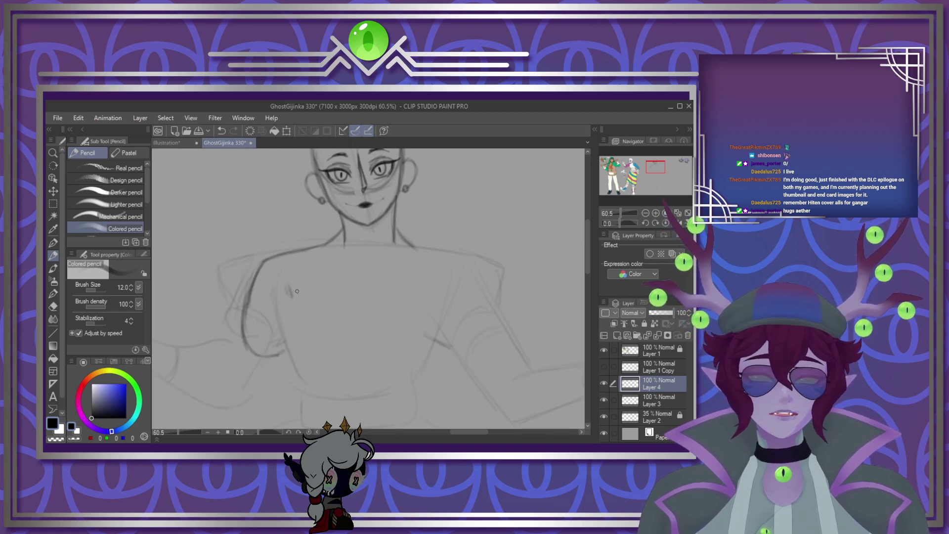
{"action": "mouse_move", "coordinate": [296, 283]}
{"action": "left_mouse_down"}
{"action": "mouse_move", "coordinate": [283, 309]}
{"action": "mouse_move", "coordinate": [286, 278]}
{"action": "mouse_move", "coordinate": [290, 312]}
{"action": "mouse_move", "coordinate": [245, 335]}
{"action": "mouse_move", "coordinate": [278, 275]}
{"action": "mouse_move", "coordinate": [319, 257]}
{"action": "mouse_move", "coordinate": [322, 273]}
{"action": "left_mouse_up"}
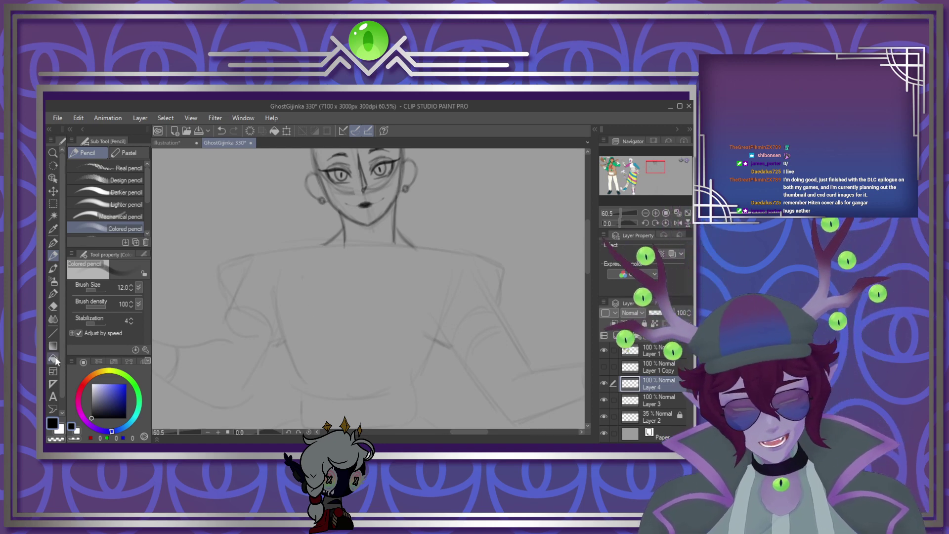
Step: Try pencilling with a two-line symmetrical ruler down the figure's centre, undo the mirrored strokes and delete the ruler
{"action": "left_click", "coordinate": [52, 384]}
{"action": "left_click_drag", "start_coordinate": [352, 367], "coordinate": [356, 415]}
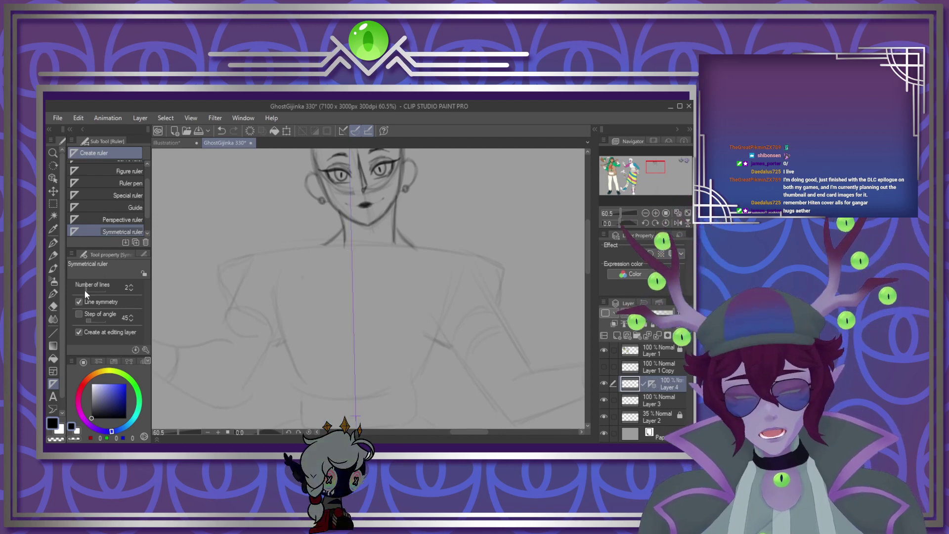
{"action": "left_click", "coordinate": [53, 255]}
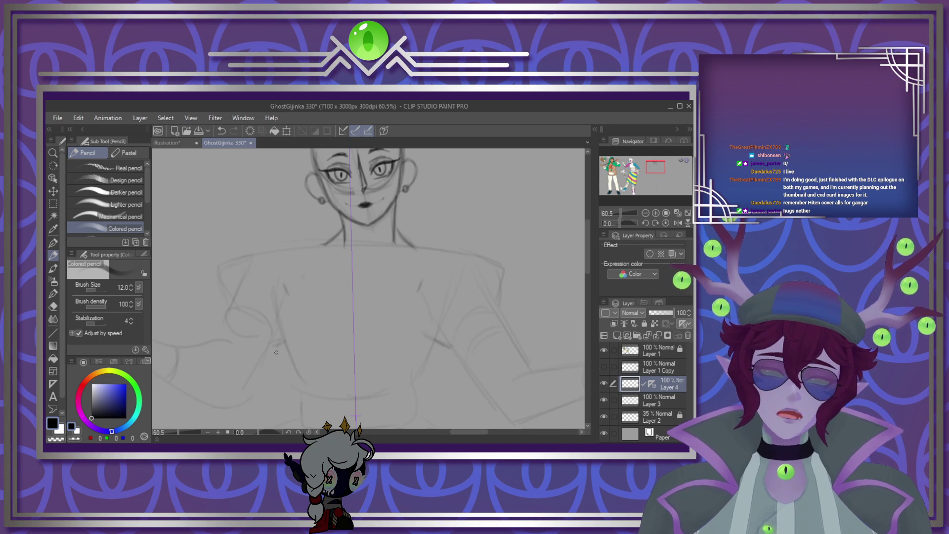
{"action": "key", "text": "ctrl+z"}
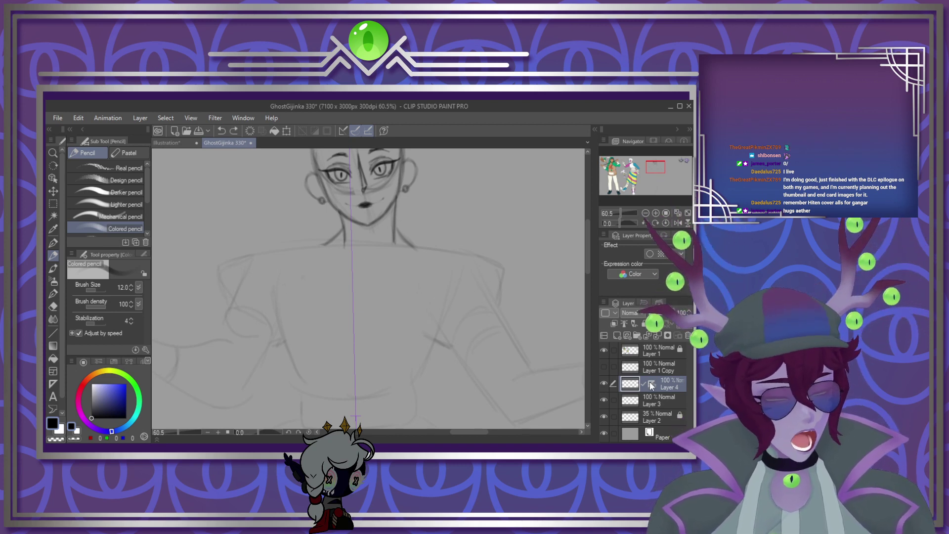
{"action": "key", "text": "Delete"}
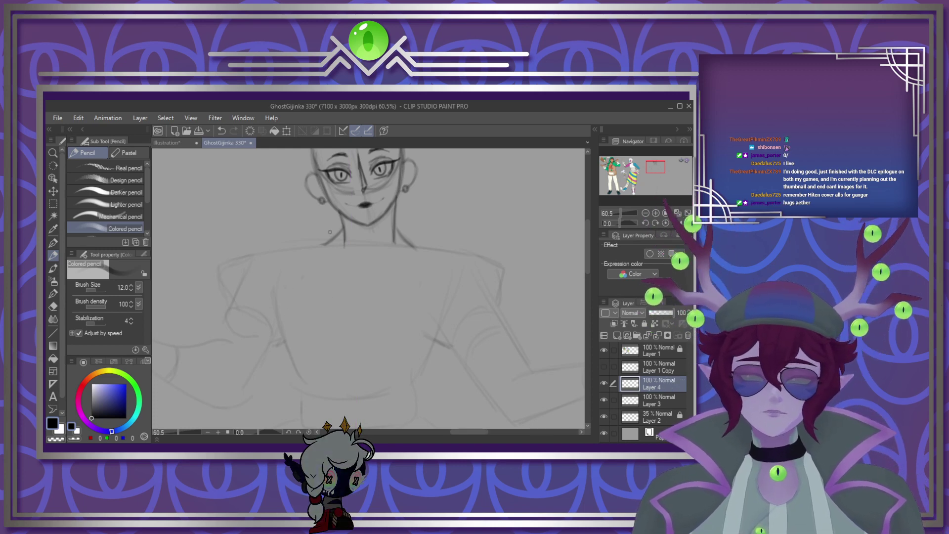
Step: Sketch the middle figure's shoulders and both sides of the torso, curving inward down to the waist
{"action": "mouse_move", "coordinate": [316, 246]}
{"action": "left_mouse_down"}
{"action": "mouse_move", "coordinate": [272, 253]}
{"action": "mouse_move", "coordinate": [278, 324]}
{"action": "mouse_move", "coordinate": [299, 387]}
{"action": "left_mouse_up"}
{"action": "left_click_drag", "start_coordinate": [288, 355], "coordinate": [297, 383]}
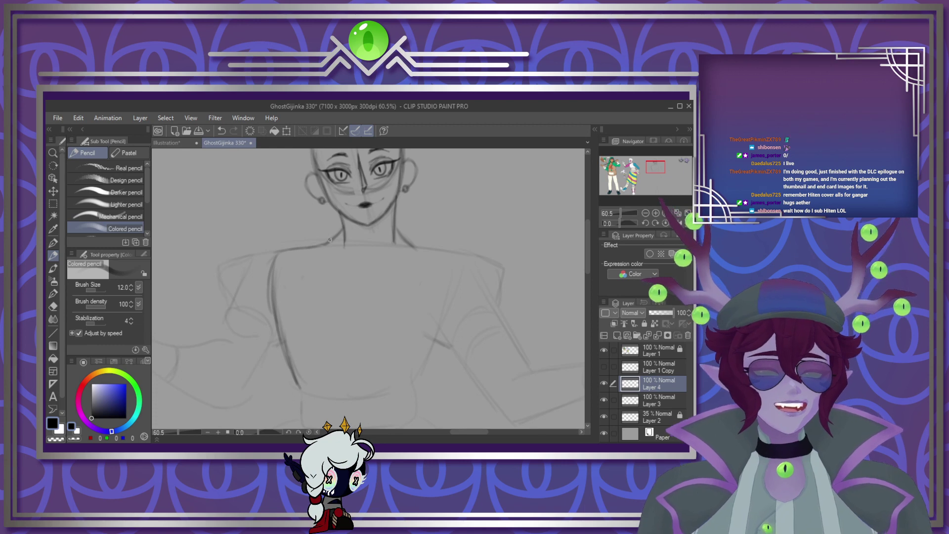
{"action": "mouse_move", "coordinate": [313, 249]}
{"action": "left_mouse_down"}
{"action": "mouse_move", "coordinate": [274, 261]}
{"action": "mouse_move", "coordinate": [283, 257]}
{"action": "mouse_move", "coordinate": [273, 291]}
{"action": "mouse_move", "coordinate": [278, 271]}
{"action": "mouse_move", "coordinate": [283, 351]}
{"action": "mouse_move", "coordinate": [274, 294]}
{"action": "mouse_move", "coordinate": [301, 371]}
{"action": "left_mouse_up"}
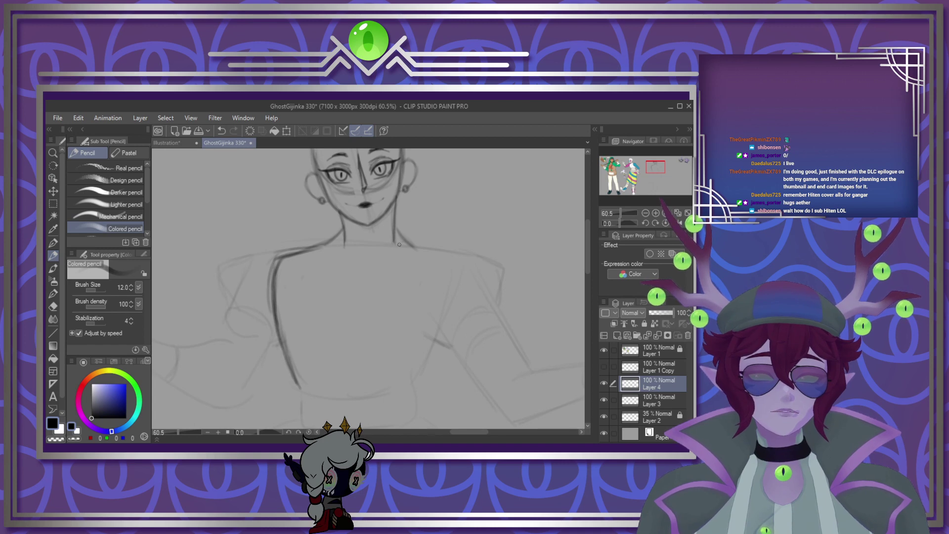
{"action": "mouse_move", "coordinate": [406, 239]}
{"action": "left_mouse_down"}
{"action": "mouse_move", "coordinate": [463, 265]}
{"action": "mouse_move", "coordinate": [448, 334]}
{"action": "mouse_move", "coordinate": [416, 391]}
{"action": "mouse_move", "coordinate": [464, 293]}
{"action": "left_mouse_up"}
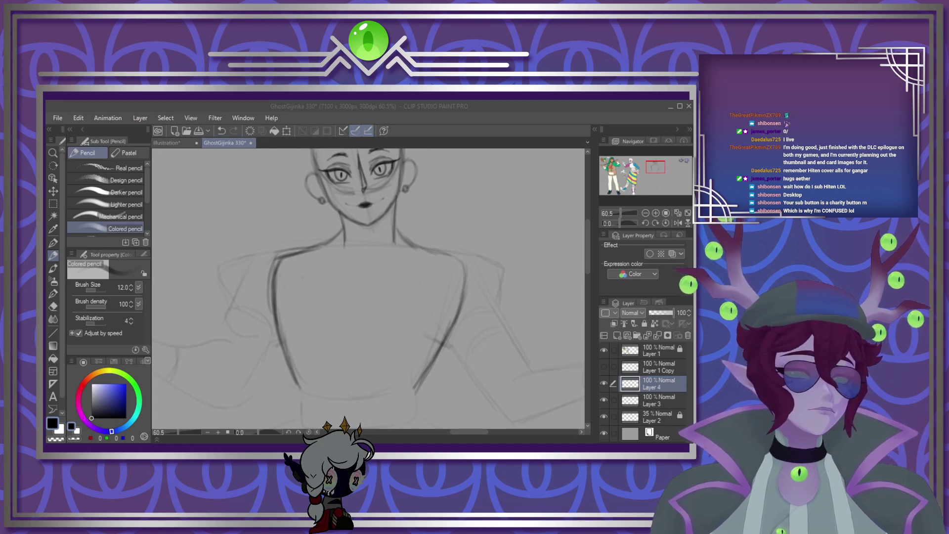
{"action": "left_click", "coordinate": [302, 278]}
{"action": "scroll", "coordinate": [327, 270], "scroll_direction": "down", "scroll_amount": 3}
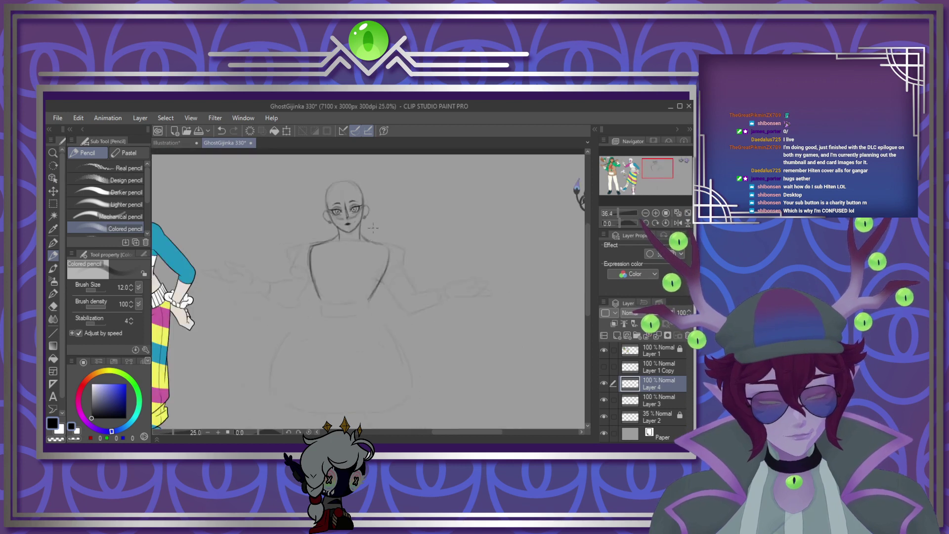
{"action": "scroll", "coordinate": [345, 257], "scroll_direction": "up", "scroll_amount": 1}
{"action": "scroll", "coordinate": [344, 257], "scroll_direction": "up", "scroll_amount": 2}
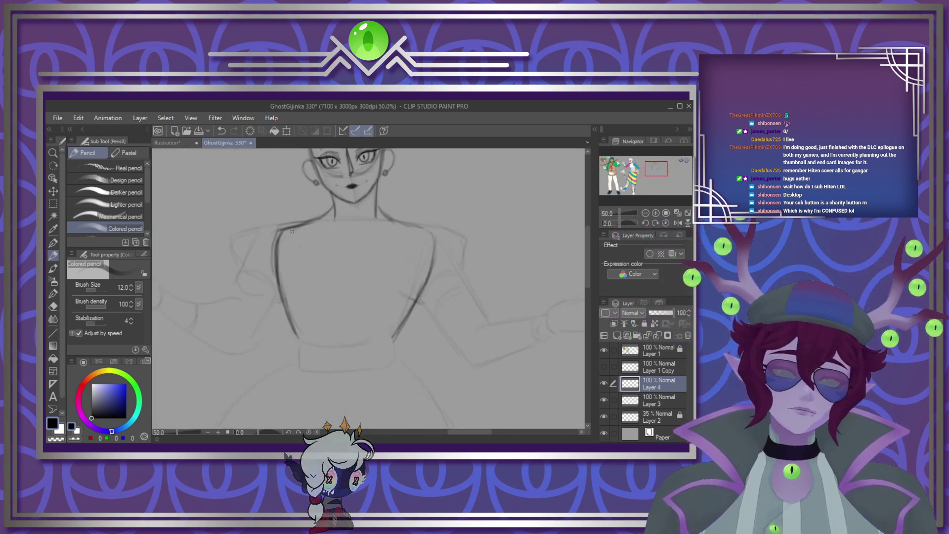
Step: Darken the torso's side line on the viewer's left and try a short armpit stroke beside it
{"action": "left_click_drag", "start_coordinate": [279, 240], "coordinate": [280, 285]}
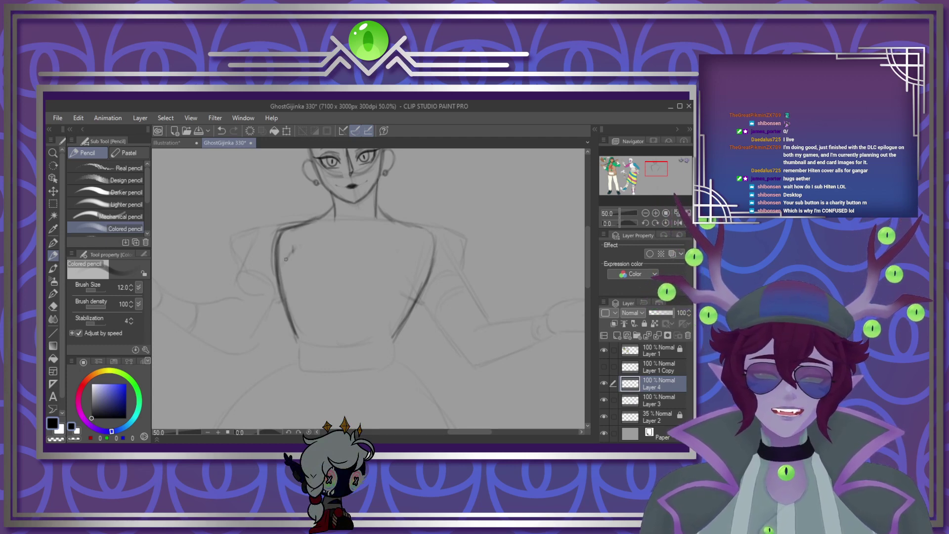
{"action": "left_click_drag", "start_coordinate": [292, 251], "coordinate": [272, 285]}
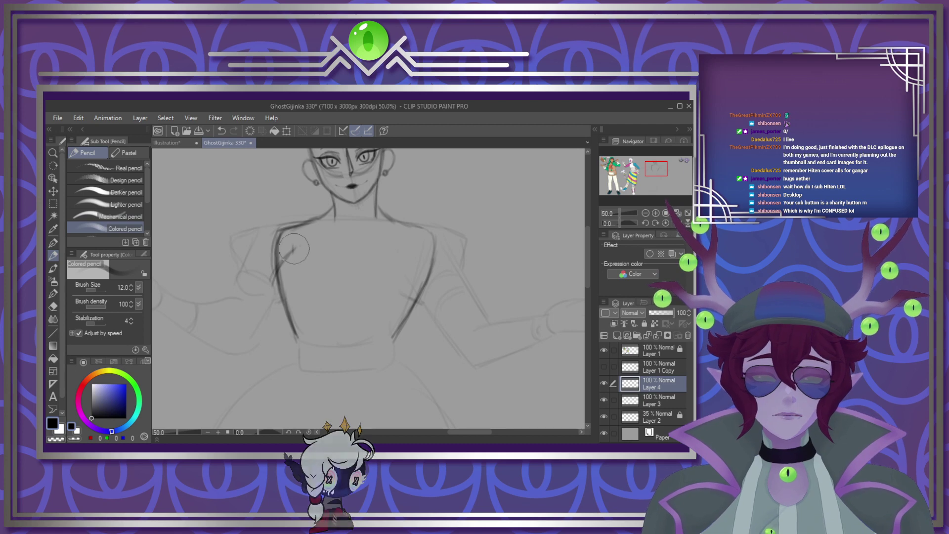
{"action": "left_click_drag", "start_coordinate": [292, 252], "coordinate": [267, 267]}
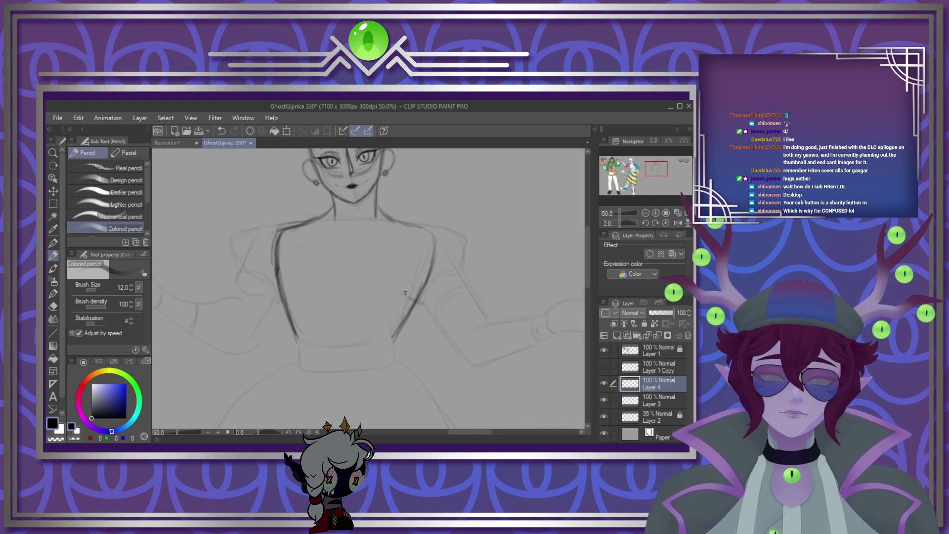
Step: Sketch the bent arm on the viewer's right with its armpit crease, rounding the shoulder and erasing the torso line above the armpit
{"action": "mouse_move", "coordinate": [418, 310]}
{"action": "left_mouse_down"}
{"action": "mouse_move", "coordinate": [448, 344]}
{"action": "mouse_move", "coordinate": [413, 298]}
{"action": "mouse_move", "coordinate": [459, 358]}
{"action": "mouse_move", "coordinate": [431, 324]}
{"action": "mouse_move", "coordinate": [453, 350]}
{"action": "left_mouse_up"}
{"action": "left_click_drag", "start_coordinate": [411, 301], "coordinate": [390, 291]}
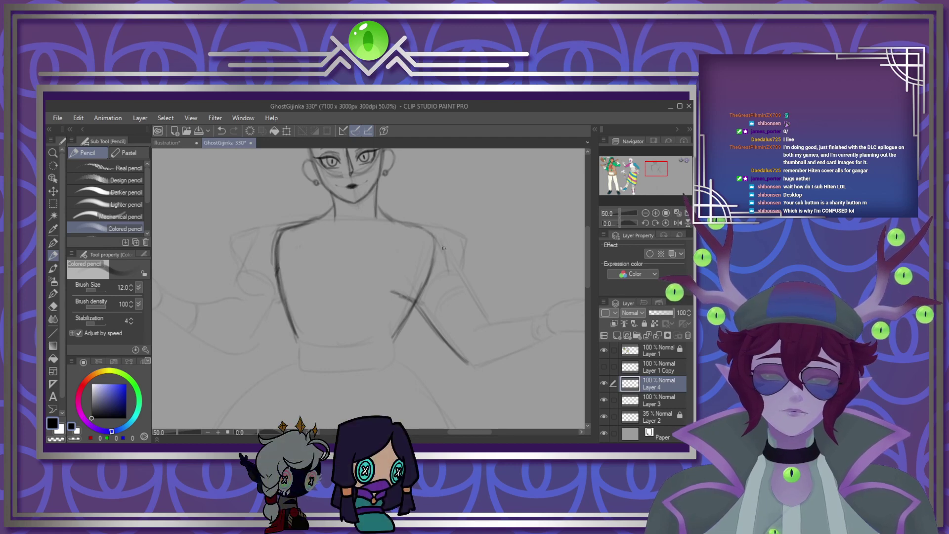
{"action": "mouse_move", "coordinate": [452, 281]}
{"action": "left_mouse_down"}
{"action": "mouse_move", "coordinate": [437, 230]}
{"action": "mouse_move", "coordinate": [390, 215]}
{"action": "mouse_move", "coordinate": [425, 225]}
{"action": "mouse_move", "coordinate": [487, 321]}
{"action": "left_mouse_up"}
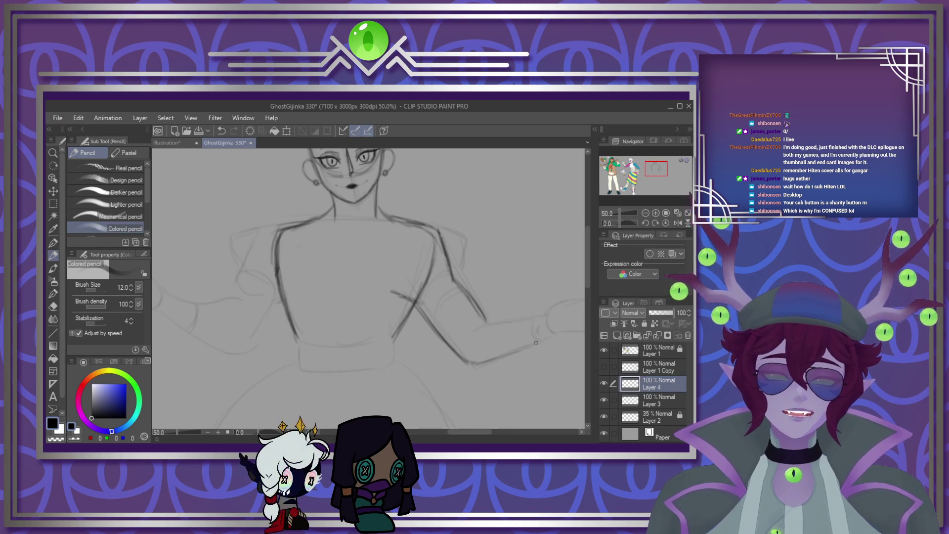
{"action": "mouse_move", "coordinate": [536, 343]}
{"action": "left_mouse_down"}
{"action": "mouse_move", "coordinate": [485, 362]}
{"action": "mouse_move", "coordinate": [542, 338]}
{"action": "mouse_move", "coordinate": [512, 348]}
{"action": "left_mouse_up"}
{"action": "mouse_move", "coordinate": [545, 318]}
{"action": "left_mouse_down"}
{"action": "mouse_move", "coordinate": [475, 322]}
{"action": "mouse_move", "coordinate": [516, 316]}
{"action": "mouse_move", "coordinate": [492, 317]}
{"action": "left_mouse_up"}
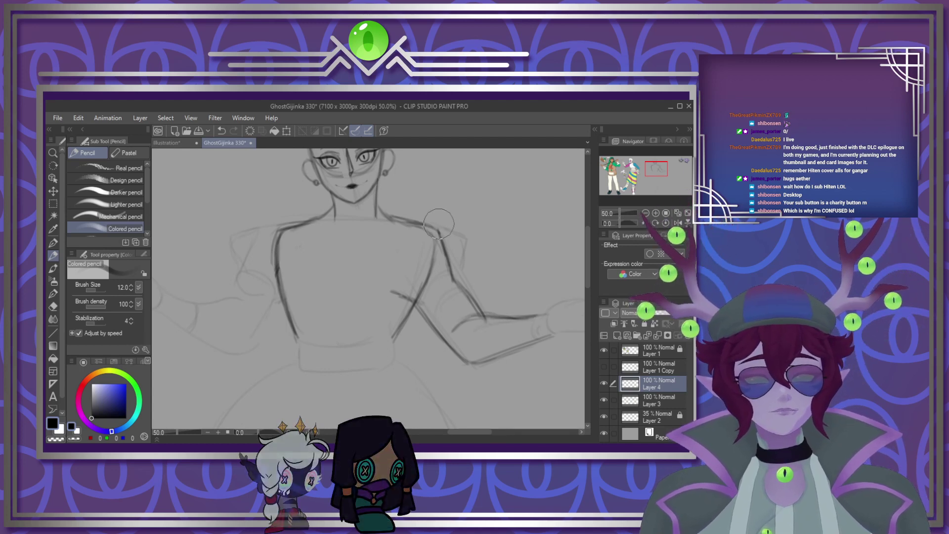
{"action": "mouse_move", "coordinate": [438, 224]}
{"action": "left_mouse_down"}
{"action": "mouse_move", "coordinate": [445, 245]}
{"action": "mouse_move", "coordinate": [428, 229]}
{"action": "mouse_move", "coordinate": [443, 268]}
{"action": "mouse_move", "coordinate": [440, 238]}
{"action": "mouse_move", "coordinate": [446, 271]}
{"action": "mouse_move", "coordinate": [428, 221]}
{"action": "left_mouse_up"}
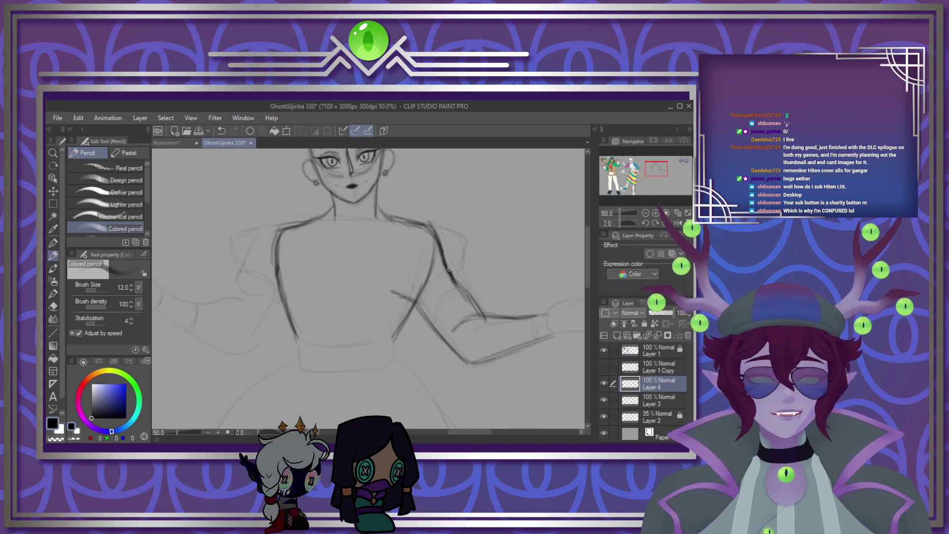
{"action": "left_click_drag", "start_coordinate": [446, 268], "coordinate": [466, 293]}
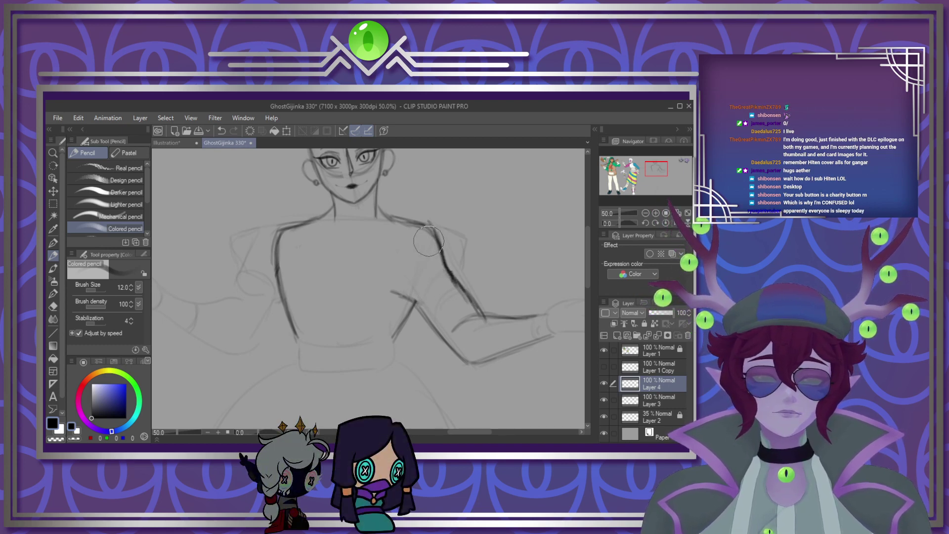
Step: Extend the forearm to the wrist and sketch the open, palm-up hand with its fingers on the viewer's right
{"action": "left_click_drag", "start_coordinate": [469, 433], "coordinate": [486, 432]}
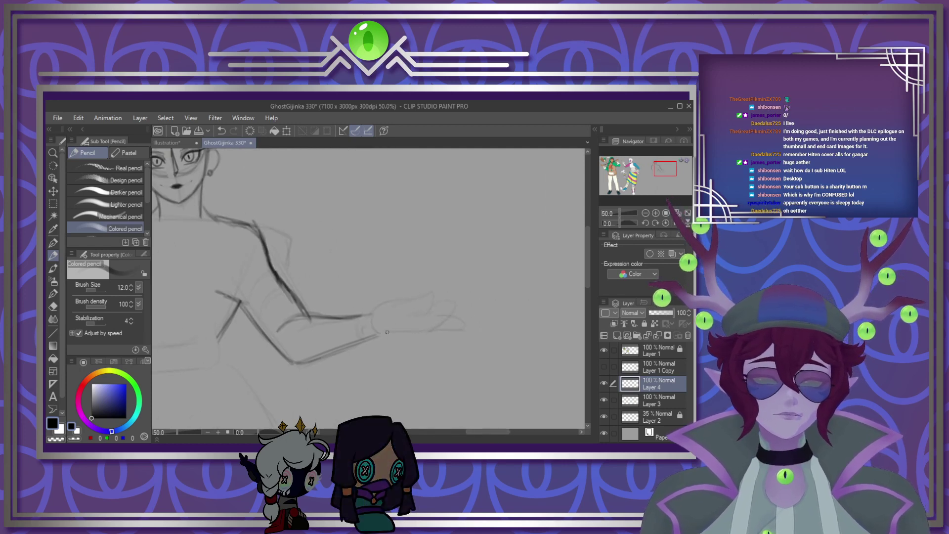
{"action": "mouse_move", "coordinate": [376, 333]}
{"action": "left_mouse_down"}
{"action": "mouse_move", "coordinate": [343, 348]}
{"action": "mouse_move", "coordinate": [369, 338]}
{"action": "left_mouse_up"}
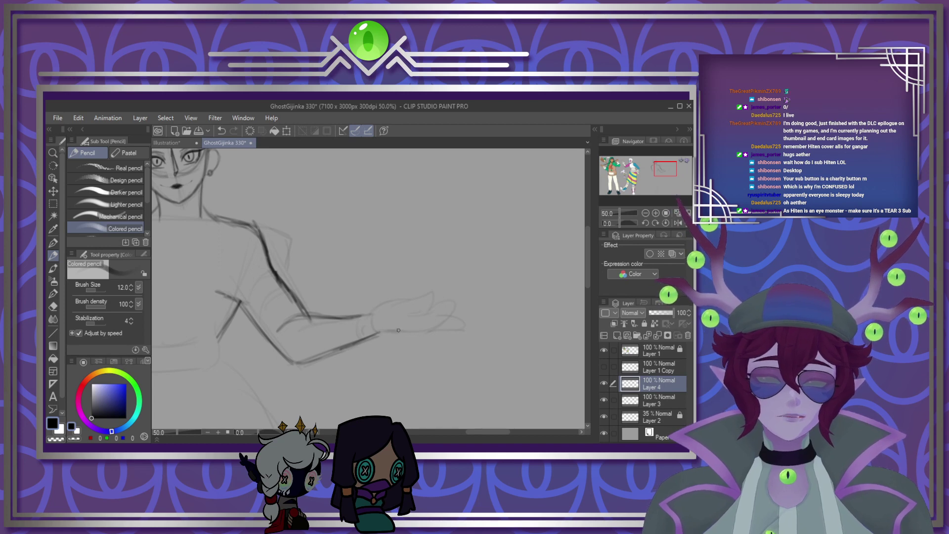
{"action": "left_click_drag", "start_coordinate": [379, 332], "coordinate": [414, 331]}
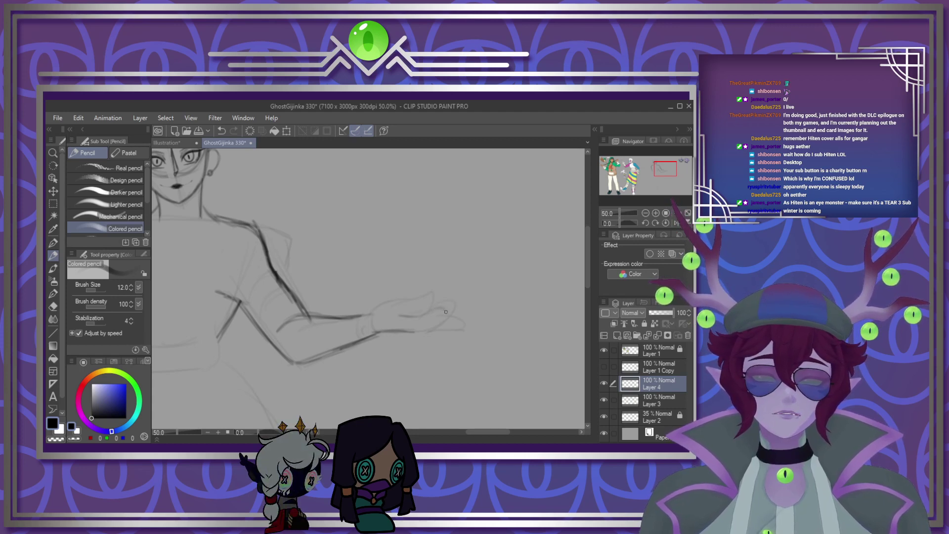
{"action": "left_click_drag", "start_coordinate": [446, 312], "coordinate": [416, 335]}
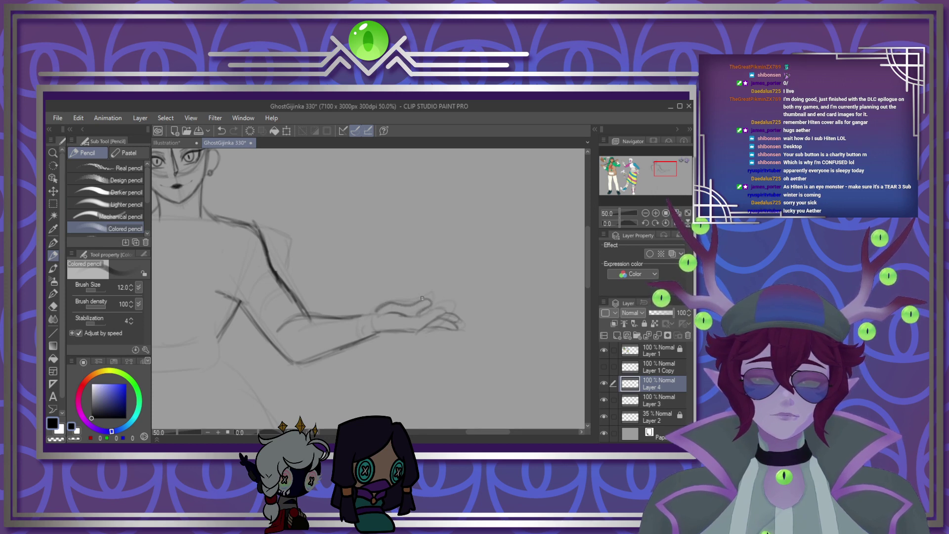
{"action": "left_click_drag", "start_coordinate": [430, 304], "coordinate": [419, 312]}
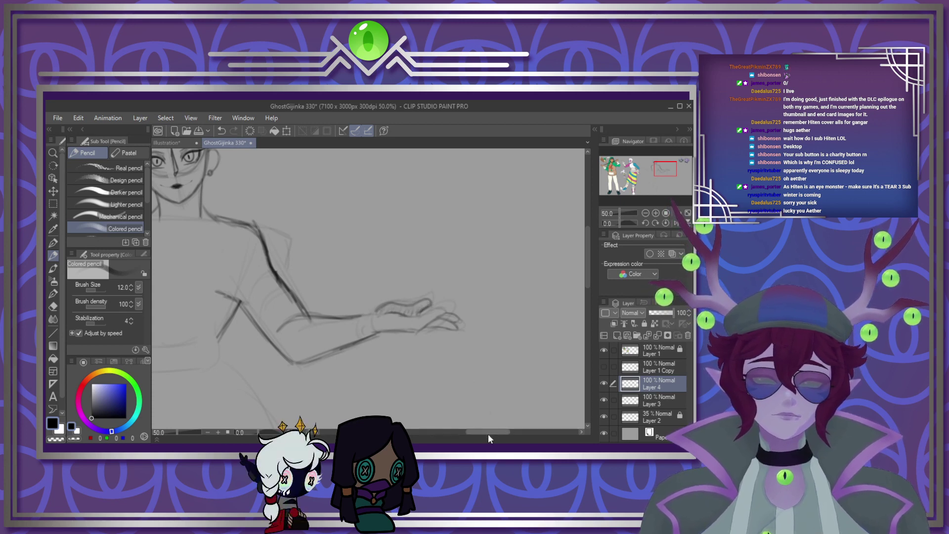
Step: Reshape the torso's side on the viewer's left into a fuller chest curve, erase the old line and add small waist notches
{"action": "left_click_drag", "start_coordinate": [488, 432], "coordinate": [470, 432]}
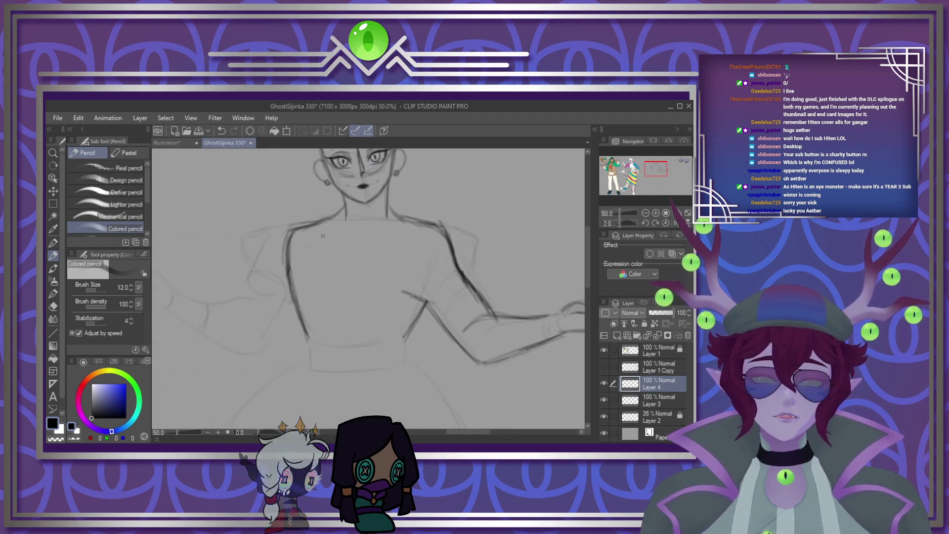
{"action": "mouse_move", "coordinate": [301, 244]}
{"action": "left_mouse_down"}
{"action": "mouse_move", "coordinate": [300, 263]}
{"action": "mouse_move", "coordinate": [310, 239]}
{"action": "mouse_move", "coordinate": [293, 260]}
{"action": "mouse_move", "coordinate": [307, 237]}
{"action": "mouse_move", "coordinate": [283, 288]}
{"action": "mouse_move", "coordinate": [303, 311]}
{"action": "mouse_move", "coordinate": [283, 279]}
{"action": "mouse_move", "coordinate": [305, 316]}
{"action": "left_mouse_up"}
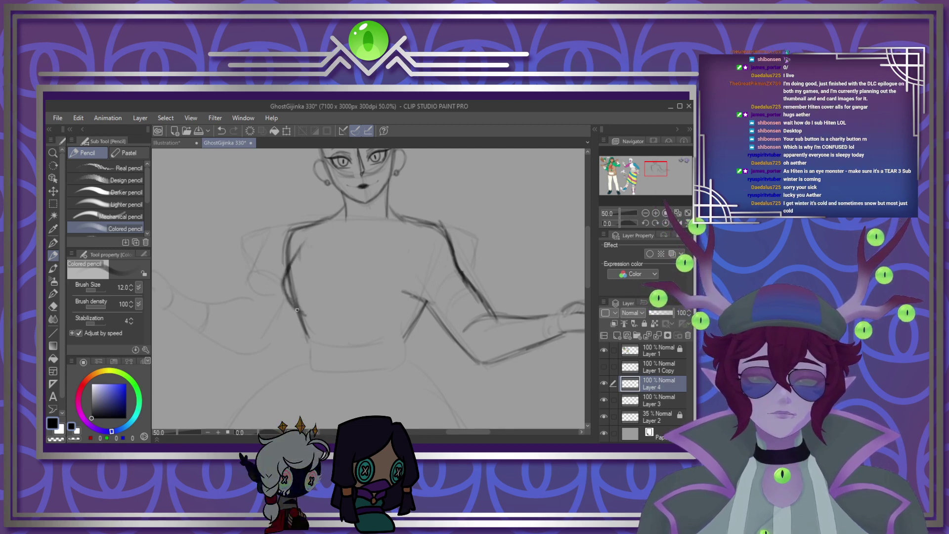
{"action": "left_click_drag", "start_coordinate": [285, 278], "coordinate": [298, 311]}
{"action": "mouse_move", "coordinate": [304, 242]}
{"action": "left_mouse_down"}
{"action": "mouse_move", "coordinate": [276, 285]}
{"action": "mouse_move", "coordinate": [281, 279]}
{"action": "mouse_move", "coordinate": [285, 301]}
{"action": "mouse_move", "coordinate": [306, 306]}
{"action": "mouse_move", "coordinate": [322, 244]}
{"action": "left_mouse_up"}
{"action": "key", "text": "e"}
{"action": "mouse_move", "coordinate": [296, 281]}
{"action": "left_mouse_down"}
{"action": "mouse_move", "coordinate": [319, 239]}
{"action": "mouse_move", "coordinate": [287, 288]}
{"action": "mouse_move", "coordinate": [289, 258]}
{"action": "mouse_move", "coordinate": [281, 293]}
{"action": "mouse_move", "coordinate": [288, 297]}
{"action": "mouse_move", "coordinate": [298, 273]}
{"action": "mouse_move", "coordinate": [309, 335]}
{"action": "left_mouse_up"}
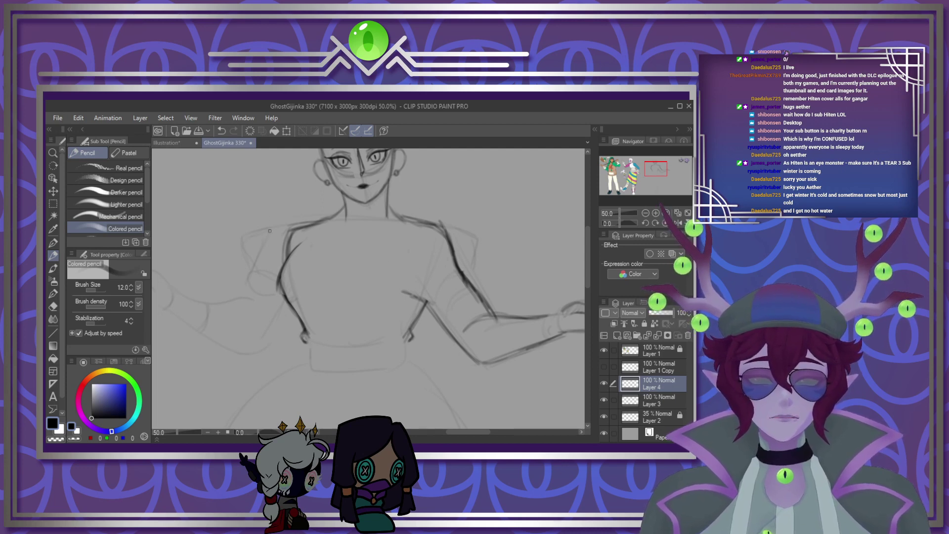
Step: Lasso the finished forearm and hand and duplicate the selection onto its own layer
{"action": "mouse_move", "coordinate": [475, 430]}
{"action": "left_mouse_down"}
{"action": "mouse_move", "coordinate": [496, 426]}
{"action": "mouse_move", "coordinate": [467, 425]}
{"action": "mouse_move", "coordinate": [498, 422]}
{"action": "mouse_move", "coordinate": [489, 423]}
{"action": "left_mouse_up"}
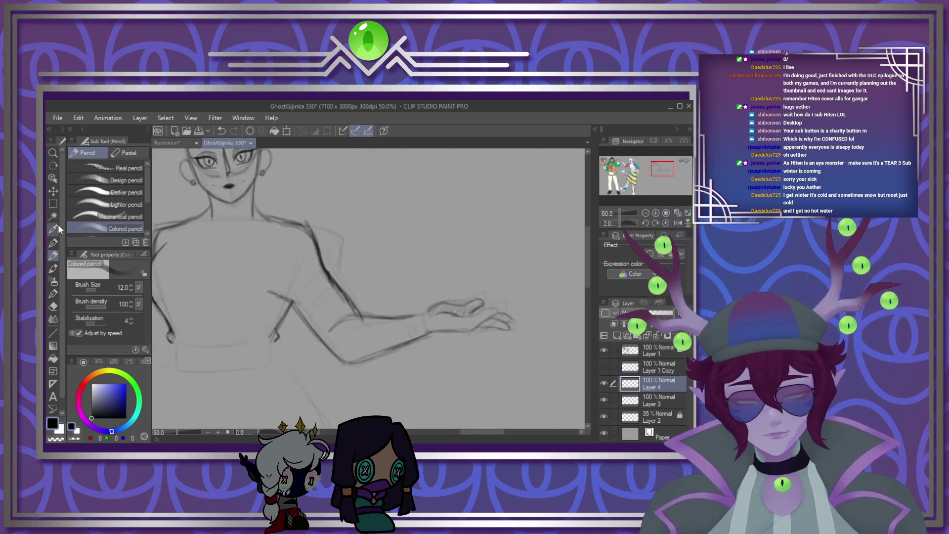
{"action": "left_click", "coordinate": [53, 203]}
{"action": "left_click", "coordinate": [117, 191]}
{"action": "mouse_move", "coordinate": [442, 384]}
{"action": "left_mouse_down"}
{"action": "mouse_move", "coordinate": [546, 345]}
{"action": "mouse_move", "coordinate": [473, 270]}
{"action": "mouse_move", "coordinate": [336, 317]}
{"action": "mouse_move", "coordinate": [319, 359]}
{"action": "mouse_move", "coordinate": [395, 394]}
{"action": "left_mouse_up"}
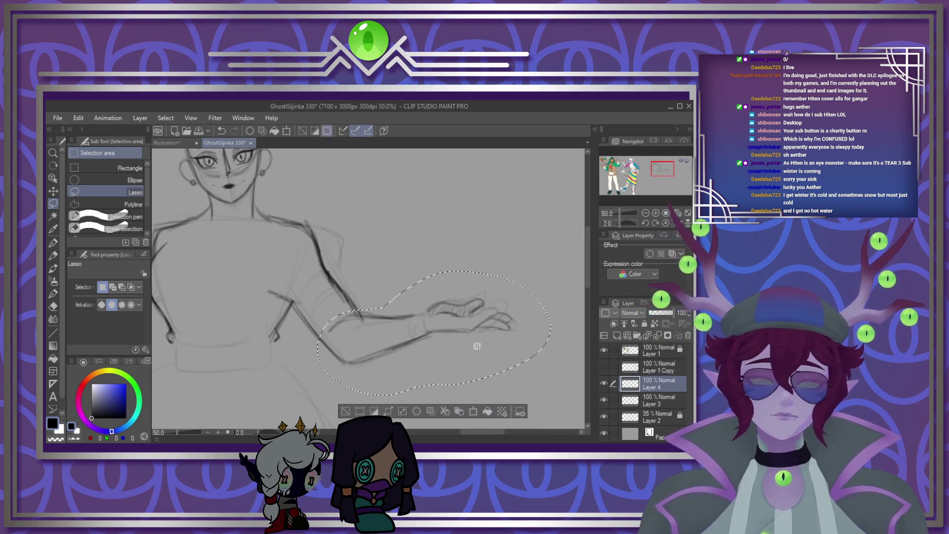
{"action": "left_click", "coordinate": [458, 411]}
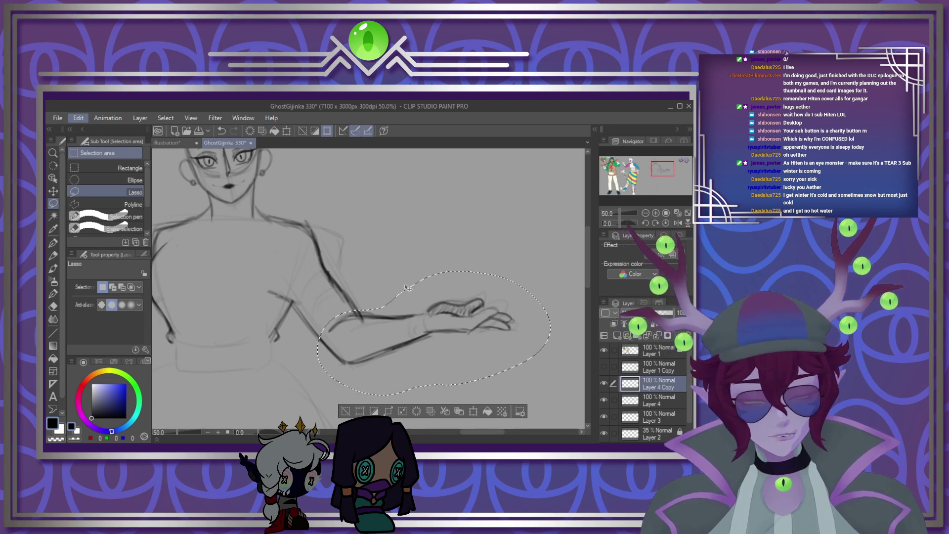
Step: Flip the copied forearm horizontally, place it on the figure's other side, rotate it hand-upward and deselect
{"action": "left_click", "coordinate": [309, 327]}
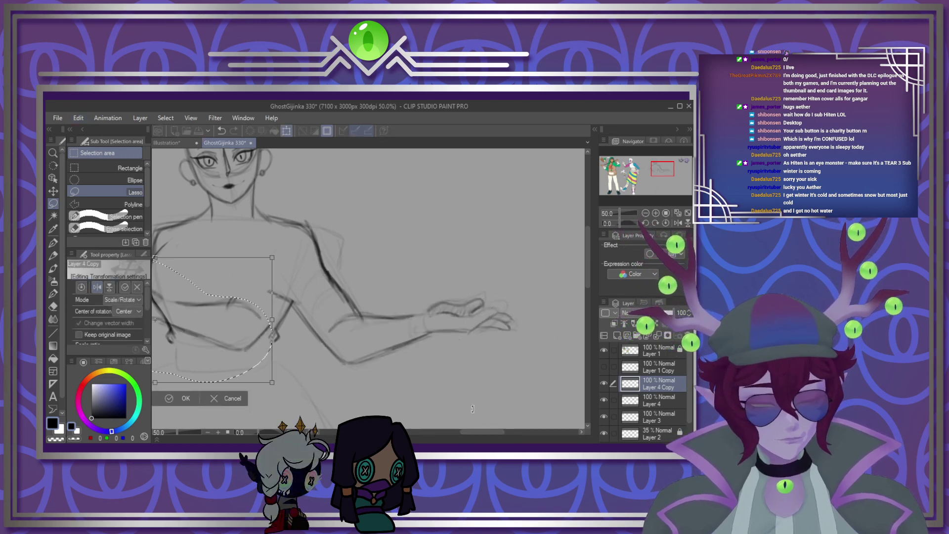
{"action": "left_click_drag", "start_coordinate": [468, 434], "coordinate": [454, 436]}
{"action": "left_click_drag", "start_coordinate": [465, 341], "coordinate": [465, 388]}
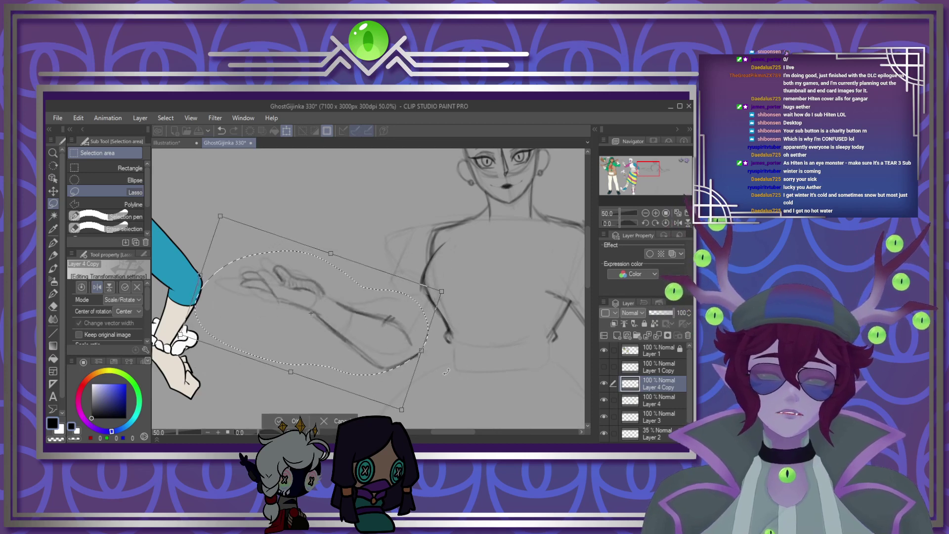
{"action": "left_click_drag", "start_coordinate": [381, 331], "coordinate": [423, 327]}
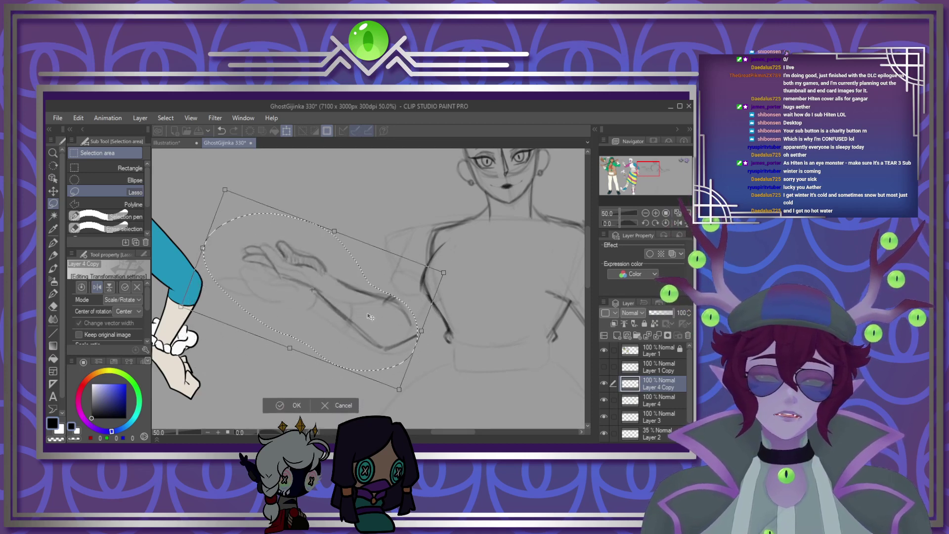
{"action": "left_click_drag", "start_coordinate": [369, 315], "coordinate": [369, 330]}
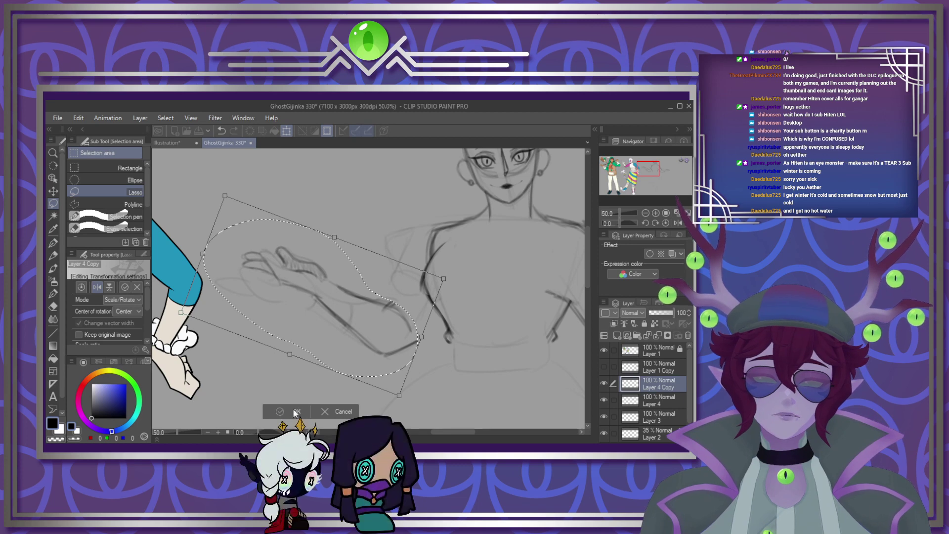
{"action": "key", "text": "Return"}
{"action": "key", "text": "ctrl+d"}
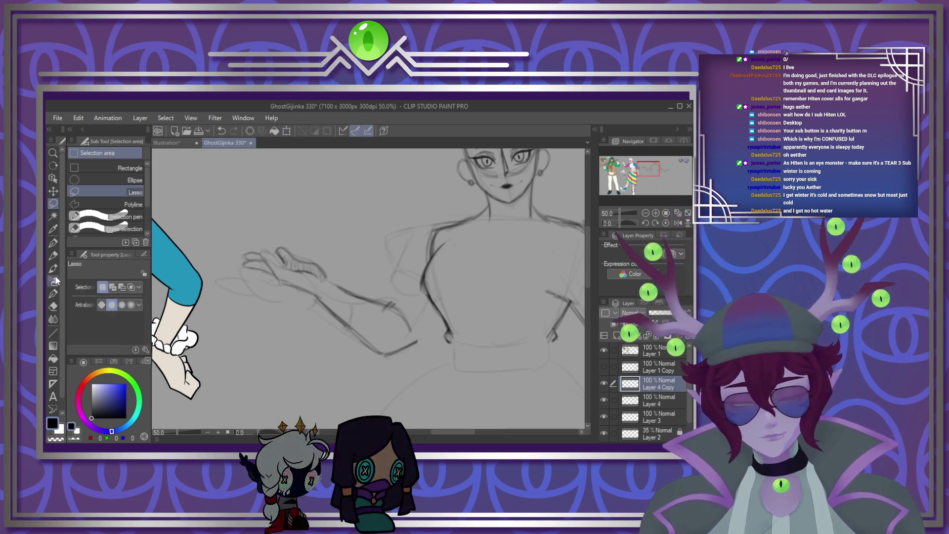
Step: Sketch the upper arm joining the copied forearm to the shoulder and clean up the shoulder line with the Colored pencil
{"action": "key", "text": "p"}
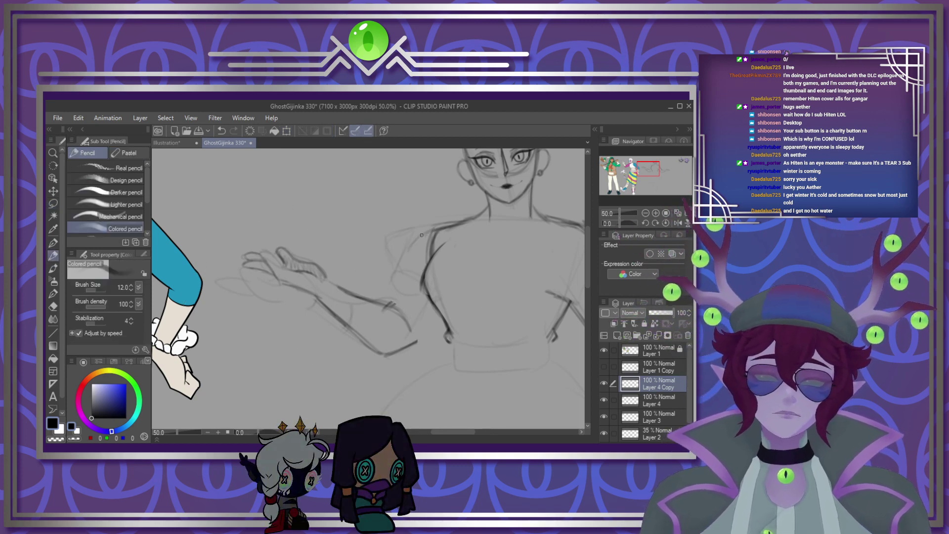
{"action": "mouse_move", "coordinate": [429, 230]}
{"action": "left_mouse_down"}
{"action": "mouse_move", "coordinate": [390, 296]}
{"action": "mouse_move", "coordinate": [436, 224]}
{"action": "mouse_move", "coordinate": [462, 220]}
{"action": "mouse_move", "coordinate": [381, 303]}
{"action": "left_mouse_up"}
{"action": "mouse_move", "coordinate": [404, 264]}
{"action": "left_mouse_down"}
{"action": "mouse_move", "coordinate": [385, 303]}
{"action": "mouse_move", "coordinate": [416, 335]}
{"action": "mouse_move", "coordinate": [437, 307]}
{"action": "left_mouse_up"}
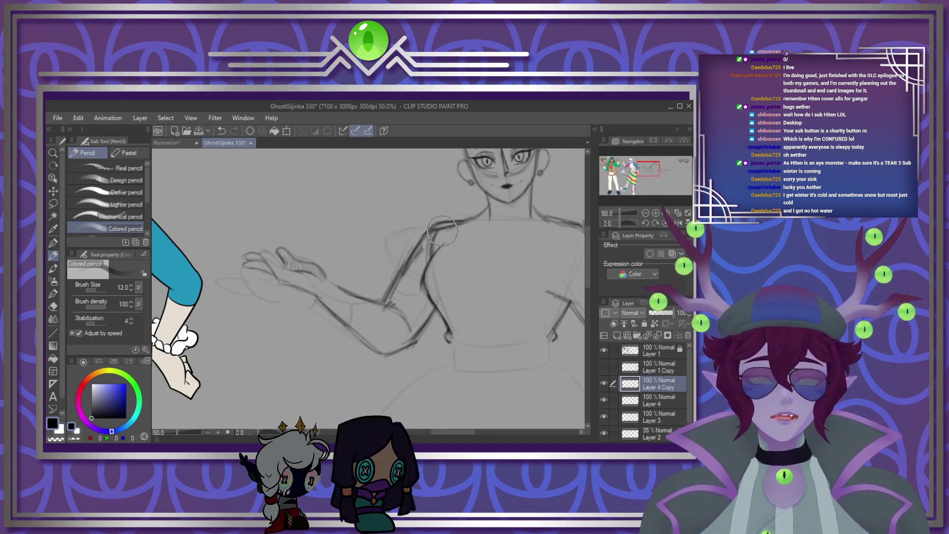
{"action": "mouse_move", "coordinate": [443, 230]}
{"action": "left_mouse_down"}
{"action": "mouse_move", "coordinate": [459, 212]}
{"action": "mouse_move", "coordinate": [461, 220]}
{"action": "left_mouse_up"}
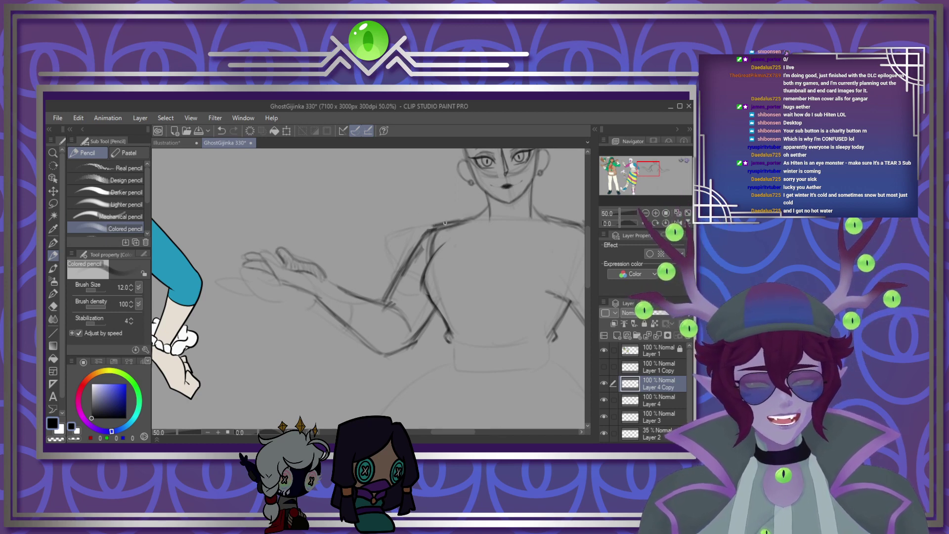
{"action": "left_click_drag", "start_coordinate": [436, 226], "coordinate": [460, 219]}
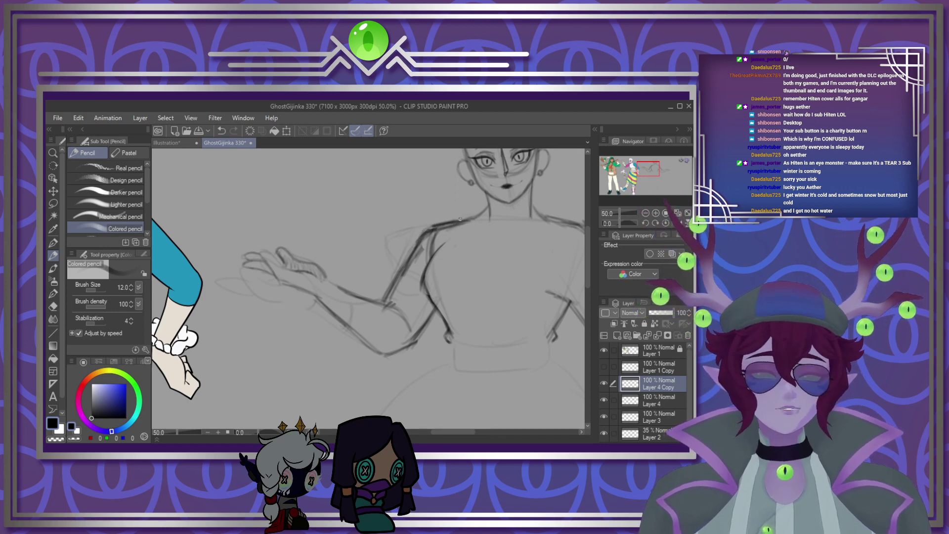
Step: Examine the figure's overall pose and proportions beside the finished character in the striped trousers
{"action": "scroll", "coordinate": [459, 249], "scroll_direction": "down", "scroll_amount": 2}
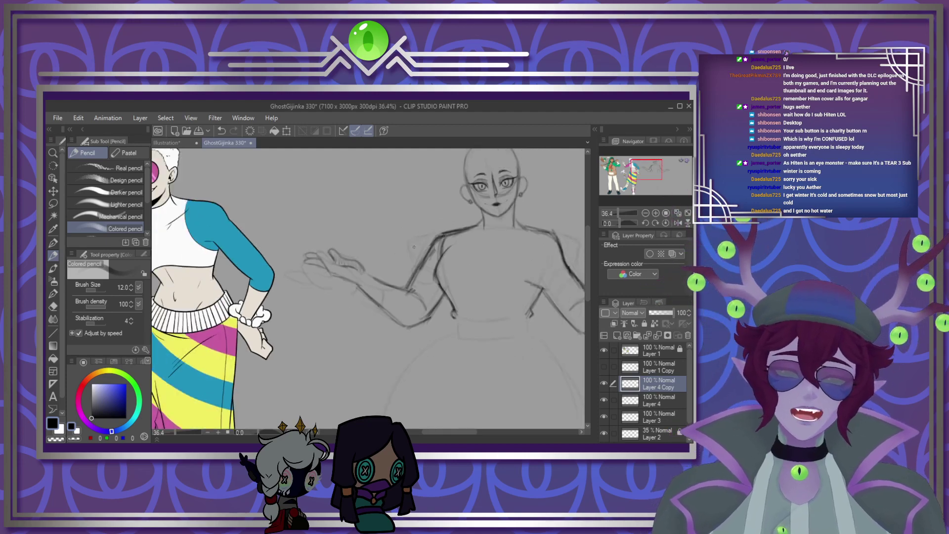
{"action": "scroll", "coordinate": [414, 247], "scroll_direction": "down", "scroll_amount": 5}
{"action": "scroll", "coordinate": [420, 295], "scroll_direction": "up", "scroll_amount": 4}
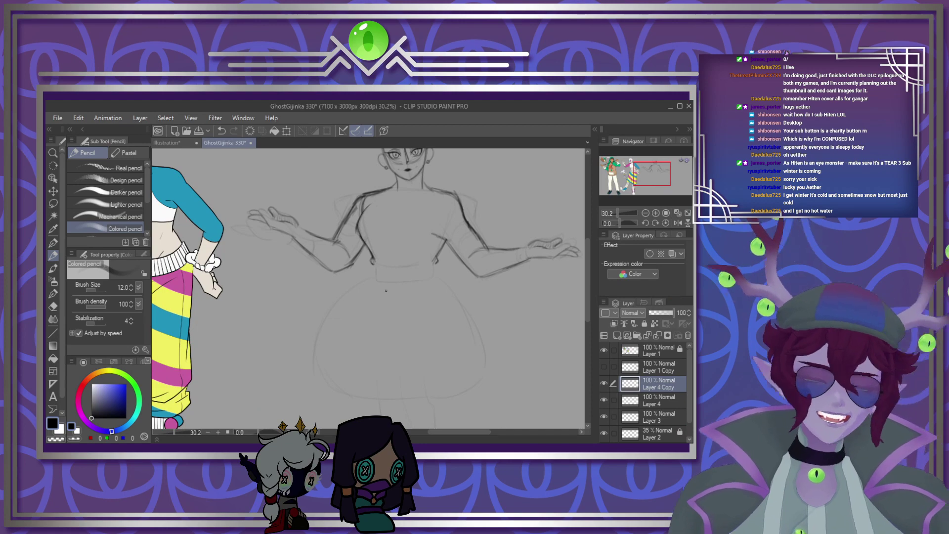
{"action": "scroll", "coordinate": [403, 282], "scroll_direction": "down", "scroll_amount": 2}
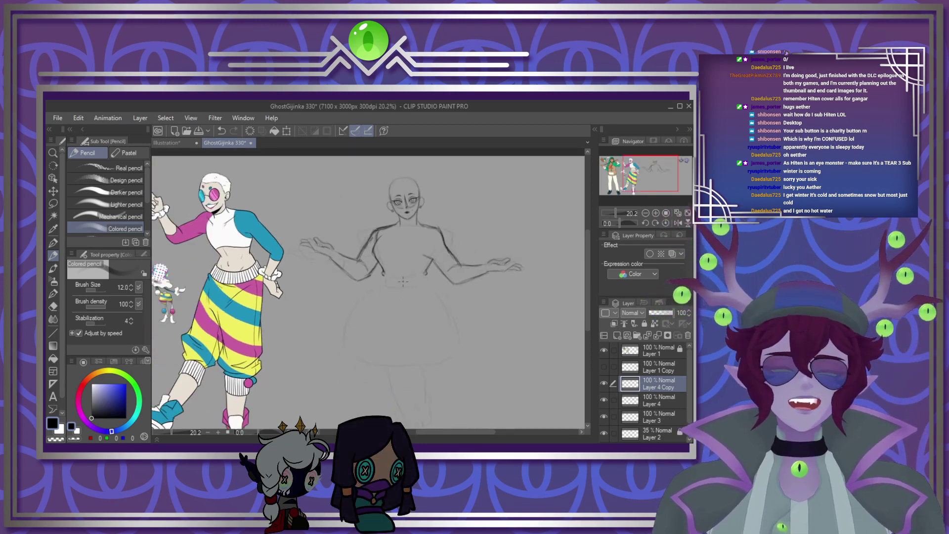
{"action": "scroll", "coordinate": [403, 281], "scroll_direction": "up", "scroll_amount": 1}
{"action": "scroll", "coordinate": [401, 254], "scroll_direction": "down", "scroll_amount": 2}
{"action": "scroll", "coordinate": [400, 262], "scroll_direction": "up", "scroll_amount": 2}
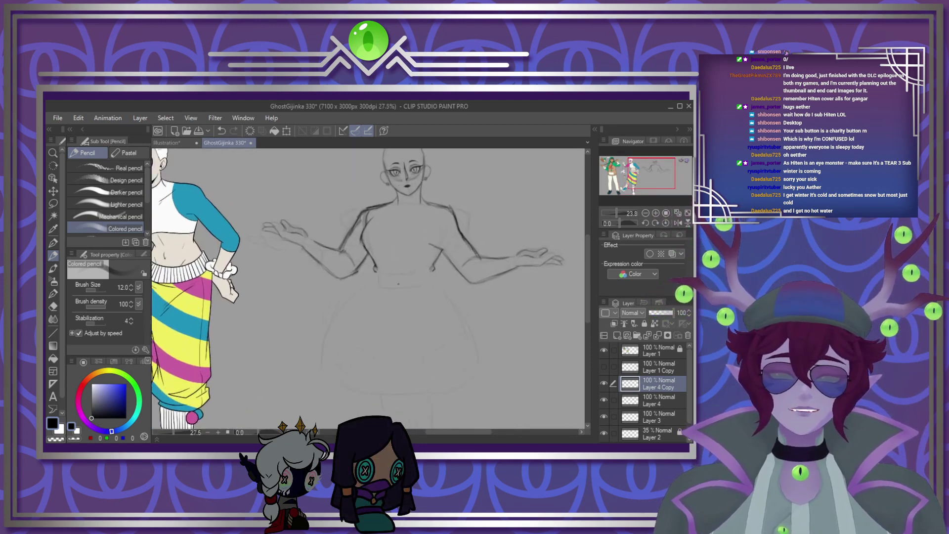
{"action": "scroll", "coordinate": [398, 266], "scroll_direction": "down", "scroll_amount": 2}
{"action": "scroll", "coordinate": [397, 268], "scroll_direction": "up", "scroll_amount": 1}
{"action": "scroll", "coordinate": [397, 267], "scroll_direction": "up", "scroll_amount": 4}
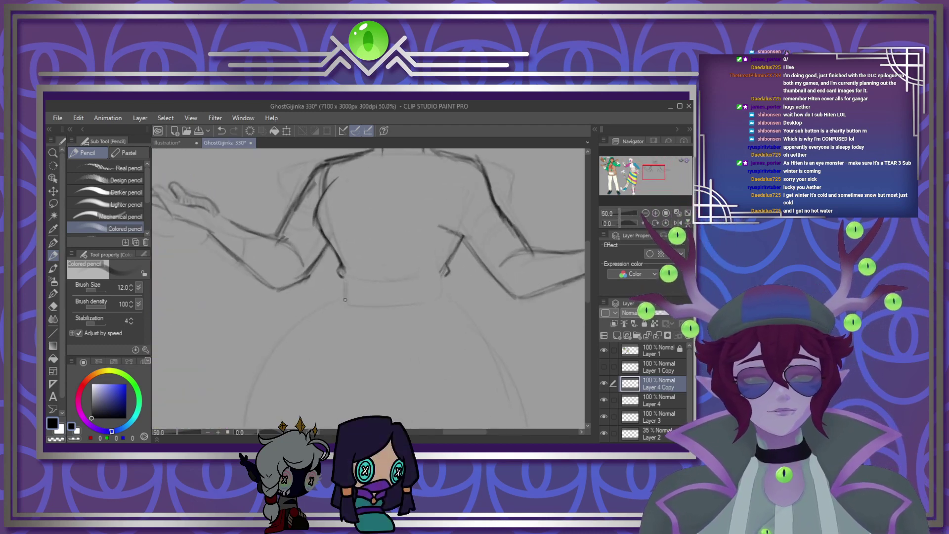
Step: Sketch the short vertical sides of the waistband below the torso
{"action": "left_click_drag", "start_coordinate": [344, 277], "coordinate": [347, 302]}
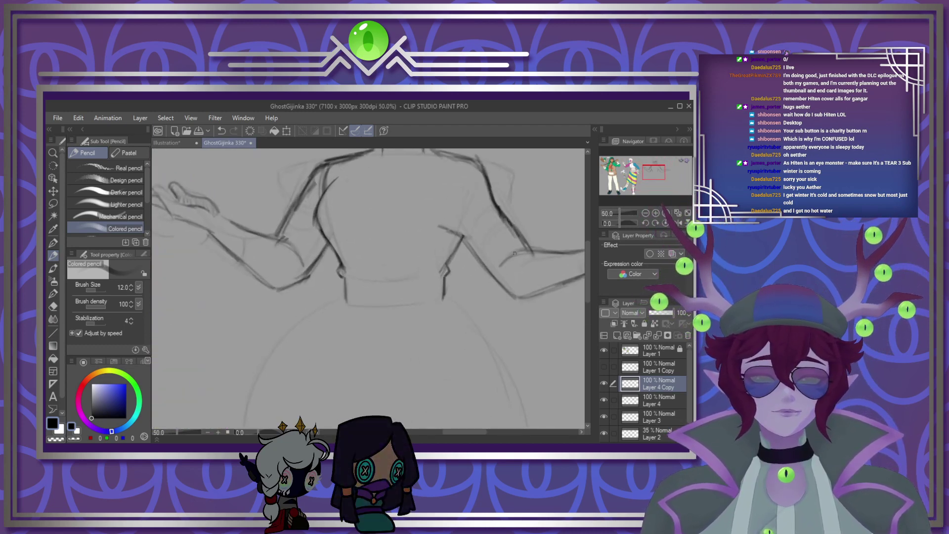
{"action": "mouse_move", "coordinate": [587, 284]}
{"action": "left_mouse_down"}
{"action": "mouse_move", "coordinate": [565, 366]}
{"action": "mouse_move", "coordinate": [577, 290]}
{"action": "left_mouse_up"}
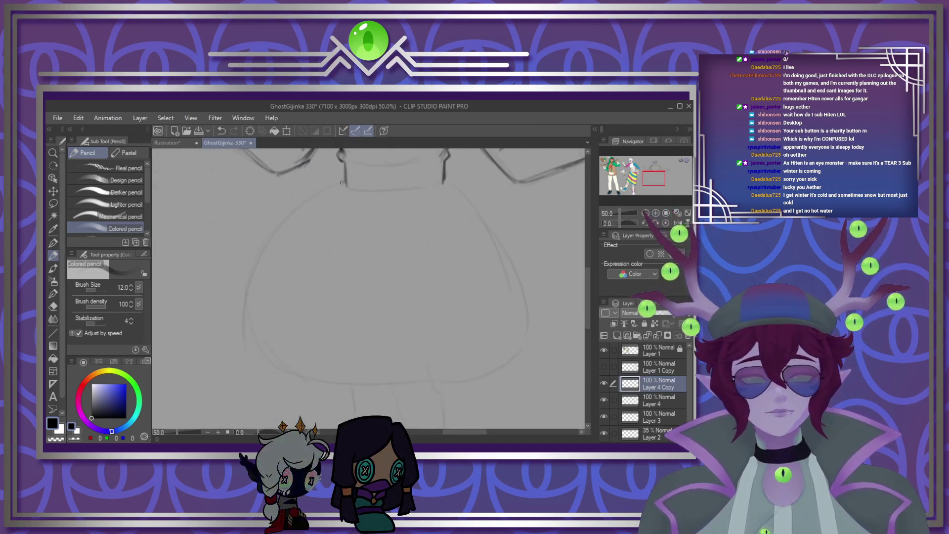
Step: Sketch the first line of the skirt's side and merge Layer 4 Copy and Layer 4 down into Layer 3
{"action": "left_click_drag", "start_coordinate": [275, 247], "coordinate": [346, 182]}
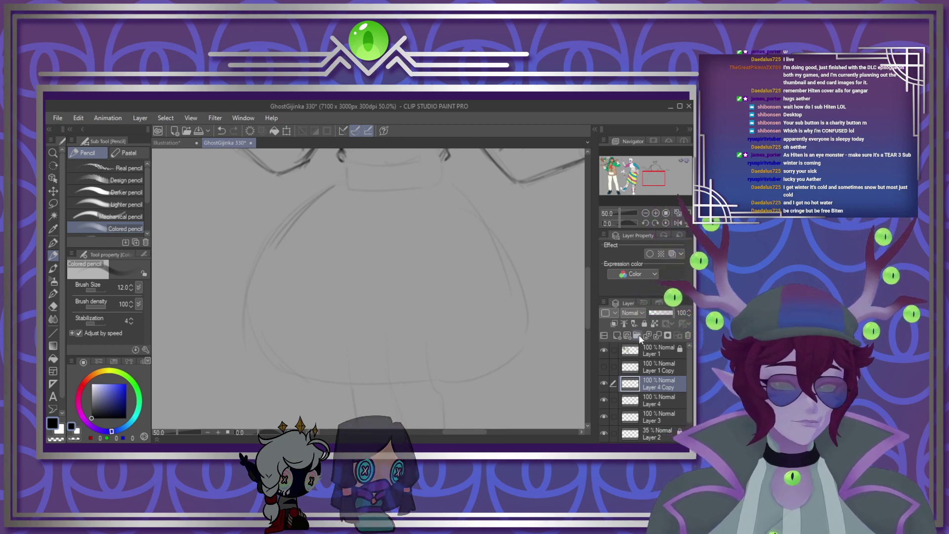
{"action": "left_click", "coordinate": [654, 365]}
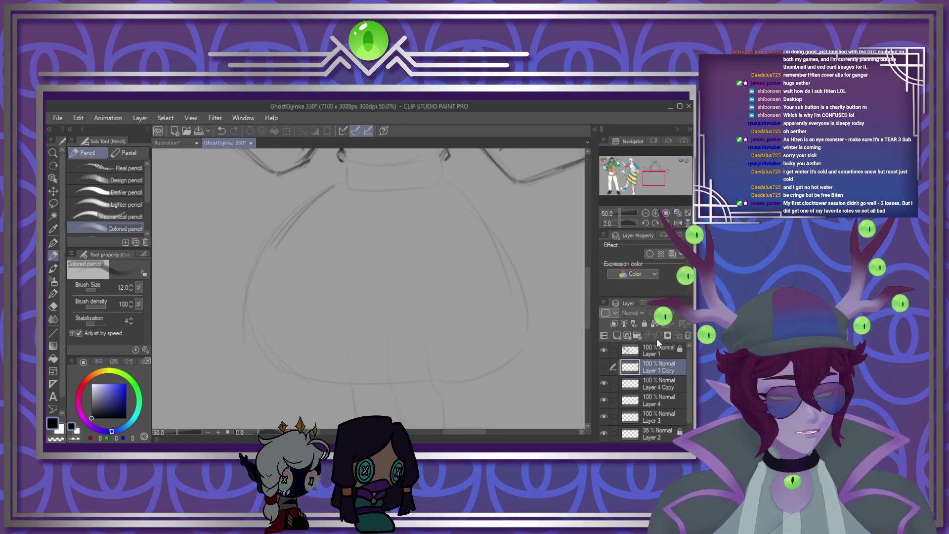
{"action": "left_click", "coordinate": [645, 386]}
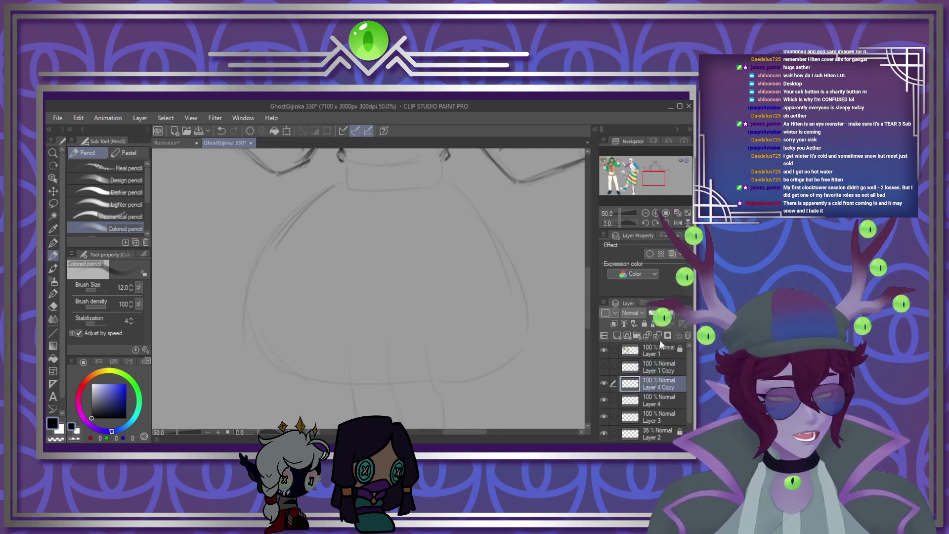
{"action": "left_click", "coordinate": [658, 335]}
{"action": "left_click", "coordinate": [657, 335]}
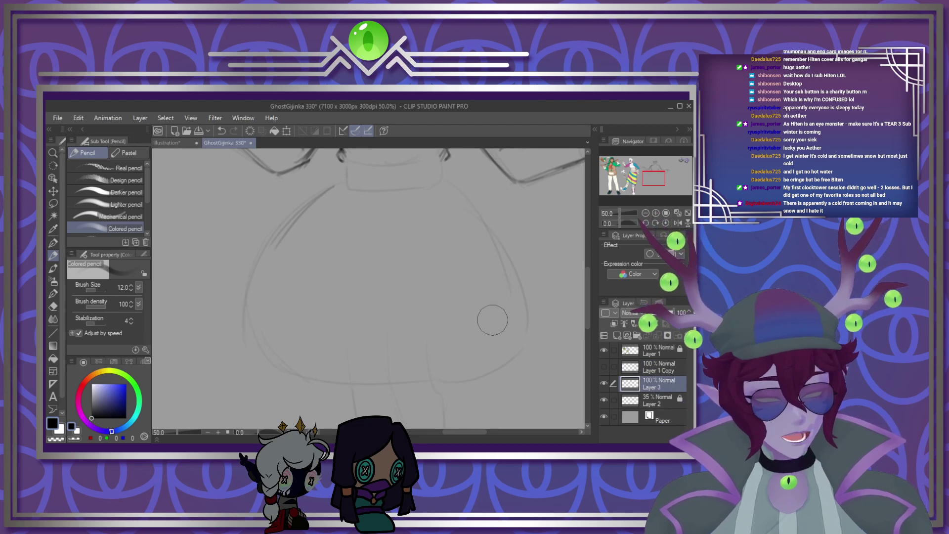
Step: Sketch the curved waistline under the torso and the corset's short sides, cleaning up the corner where waistline and side meet
{"action": "left_click_drag", "start_coordinate": [589, 316], "coordinate": [588, 290]}
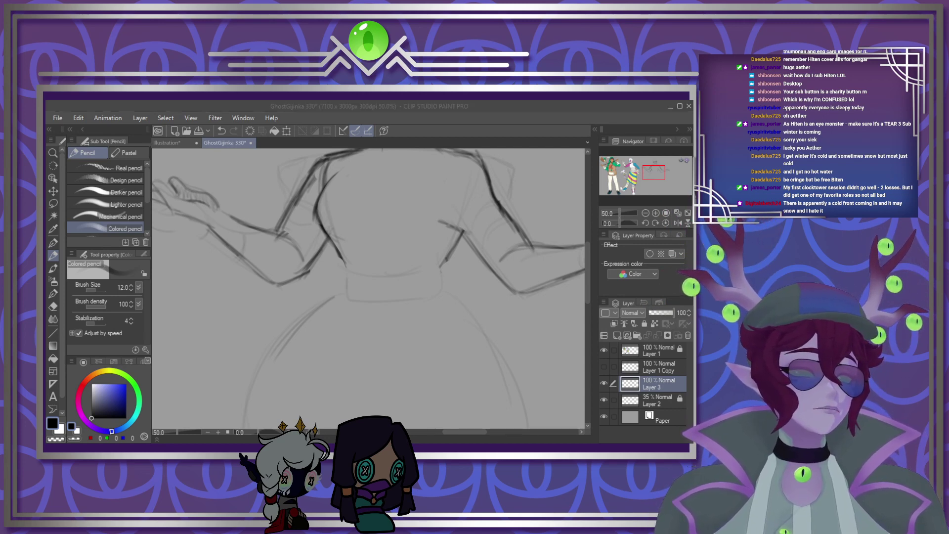
{"action": "key", "text": "alt+Tab"}
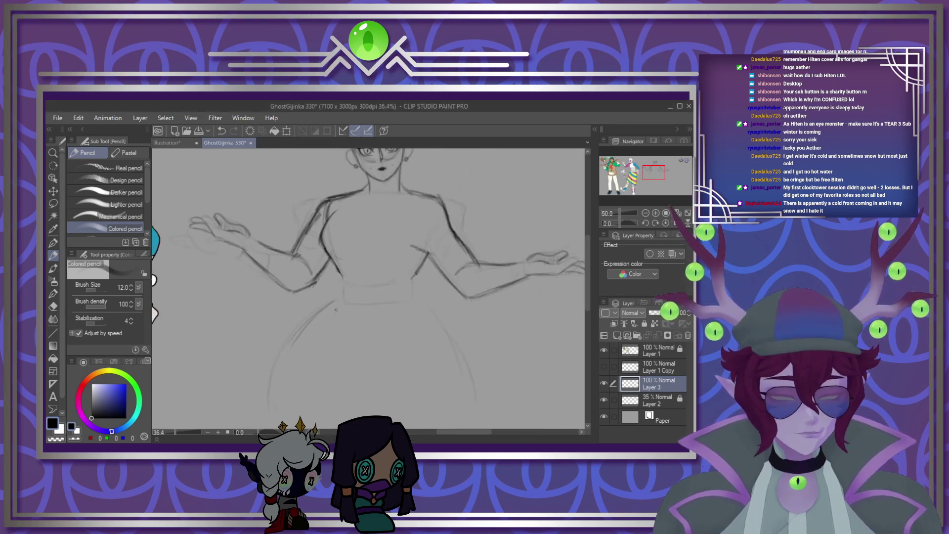
{"action": "scroll", "coordinate": [374, 267], "scroll_direction": "down", "scroll_amount": 1}
{"action": "scroll", "coordinate": [374, 267], "scroll_direction": "down", "scroll_amount": 3}
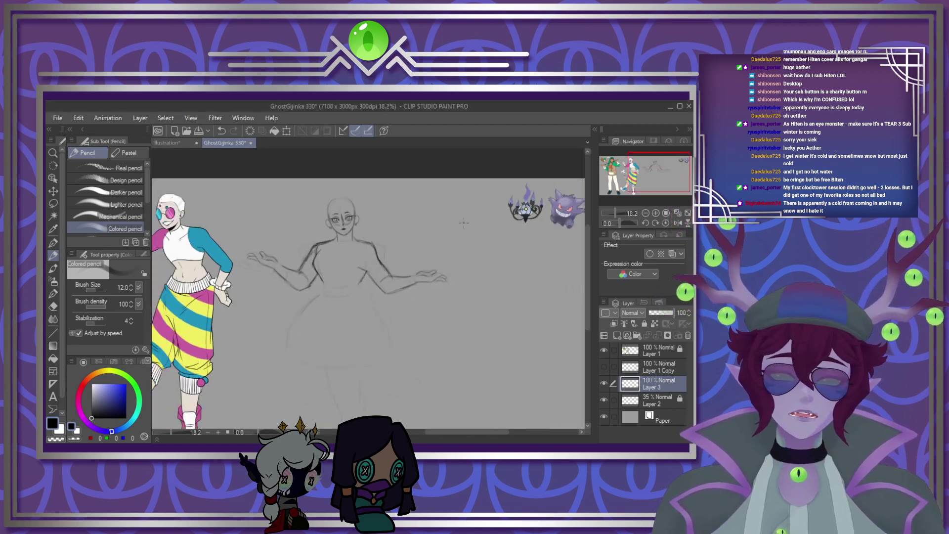
{"action": "scroll", "coordinate": [352, 290], "scroll_direction": "up", "scroll_amount": 5}
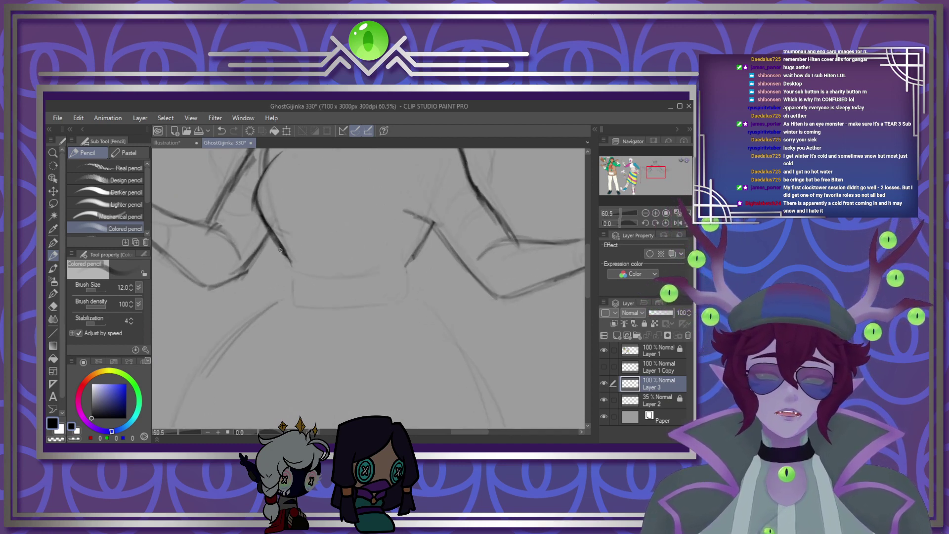
{"action": "left_click_drag", "start_coordinate": [287, 256], "coordinate": [355, 272]}
{"action": "mouse_move", "coordinate": [299, 262]}
{"action": "left_mouse_down"}
{"action": "mouse_move", "coordinate": [399, 260]}
{"action": "mouse_move", "coordinate": [365, 268]}
{"action": "mouse_move", "coordinate": [414, 255]}
{"action": "mouse_move", "coordinate": [381, 268]}
{"action": "mouse_move", "coordinate": [305, 268]}
{"action": "mouse_move", "coordinate": [323, 271]}
{"action": "mouse_move", "coordinate": [291, 262]}
{"action": "mouse_move", "coordinate": [412, 259]}
{"action": "left_mouse_up"}
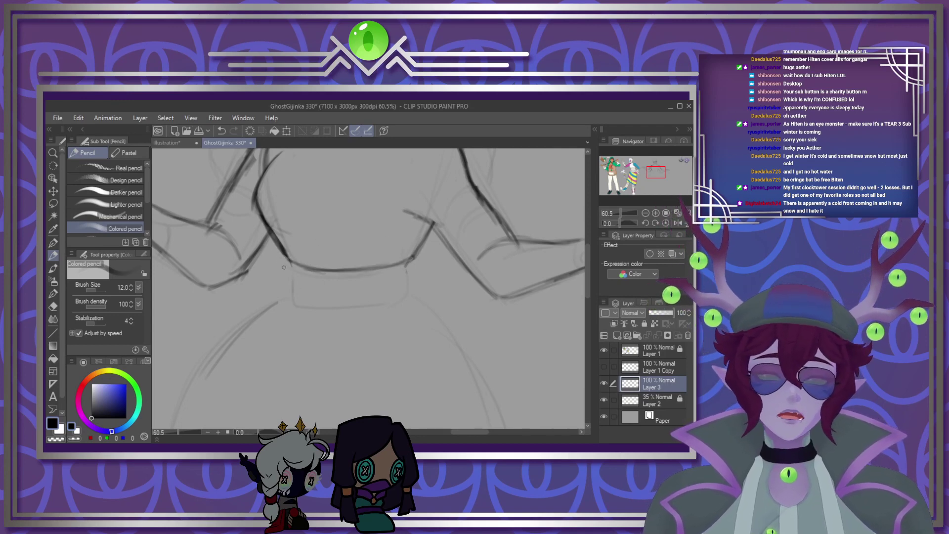
{"action": "left_click_drag", "start_coordinate": [286, 291], "coordinate": [285, 258]}
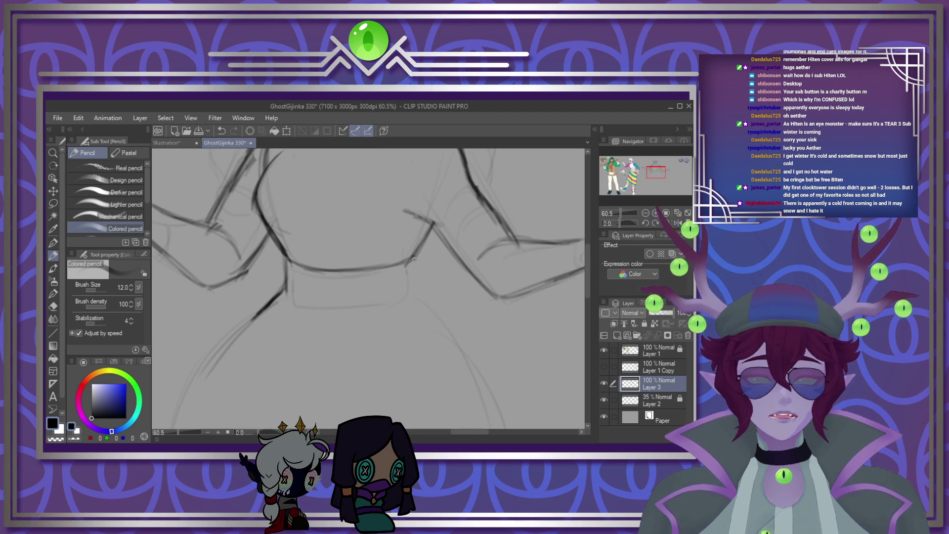
{"action": "mouse_move", "coordinate": [415, 285]}
{"action": "left_mouse_down"}
{"action": "mouse_move", "coordinate": [414, 262]}
{"action": "mouse_move", "coordinate": [416, 278]}
{"action": "left_mouse_up"}
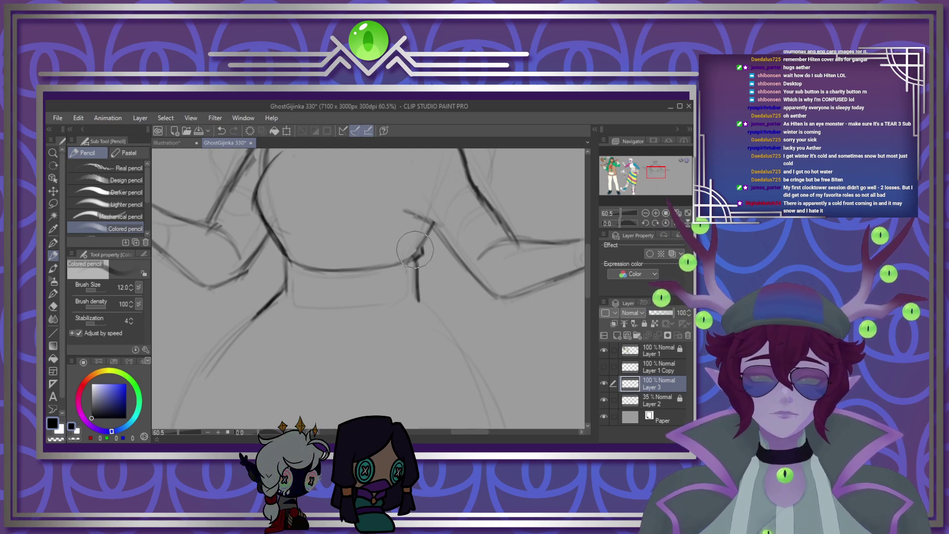
{"action": "left_click_drag", "start_coordinate": [418, 253], "coordinate": [410, 253]}
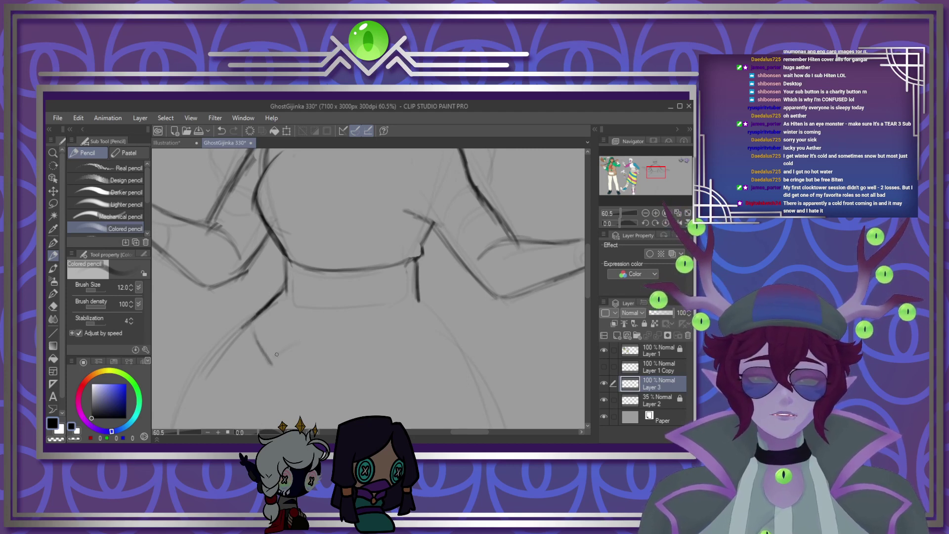
Step: Sketch the corset's zigzag pointed lower edge and the flared hip line that joins it
{"action": "left_click_drag", "start_coordinate": [271, 359], "coordinate": [297, 338]}
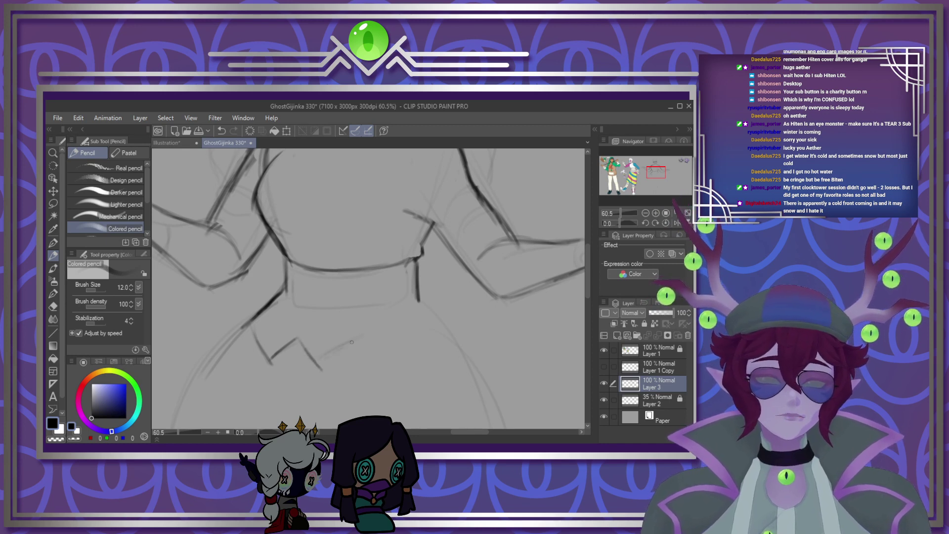
{"action": "mouse_move", "coordinate": [308, 342]}
{"action": "left_mouse_down"}
{"action": "mouse_move", "coordinate": [332, 364]}
{"action": "mouse_move", "coordinate": [305, 337]}
{"action": "mouse_move", "coordinate": [275, 358]}
{"action": "mouse_move", "coordinate": [303, 338]}
{"action": "mouse_move", "coordinate": [282, 356]}
{"action": "mouse_move", "coordinate": [252, 330]}
{"action": "mouse_move", "coordinate": [267, 364]}
{"action": "mouse_move", "coordinate": [247, 333]}
{"action": "left_mouse_up"}
{"action": "mouse_move", "coordinate": [306, 327]}
{"action": "left_mouse_down"}
{"action": "mouse_move", "coordinate": [283, 345]}
{"action": "mouse_move", "coordinate": [284, 355]}
{"action": "mouse_move", "coordinate": [311, 364]}
{"action": "mouse_move", "coordinate": [304, 341]}
{"action": "mouse_move", "coordinate": [334, 363]}
{"action": "mouse_move", "coordinate": [402, 341]}
{"action": "mouse_move", "coordinate": [347, 372]}
{"action": "mouse_move", "coordinate": [401, 337]}
{"action": "mouse_move", "coordinate": [356, 368]}
{"action": "left_mouse_up"}
{"action": "left_click_drag", "start_coordinate": [444, 324], "coordinate": [456, 340]}
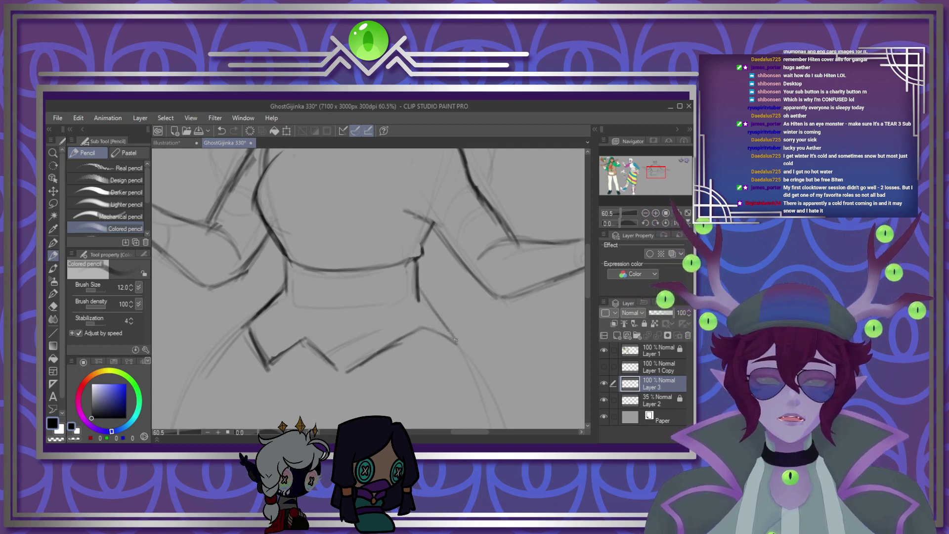
{"action": "left_click_drag", "start_coordinate": [424, 297], "coordinate": [461, 342]}
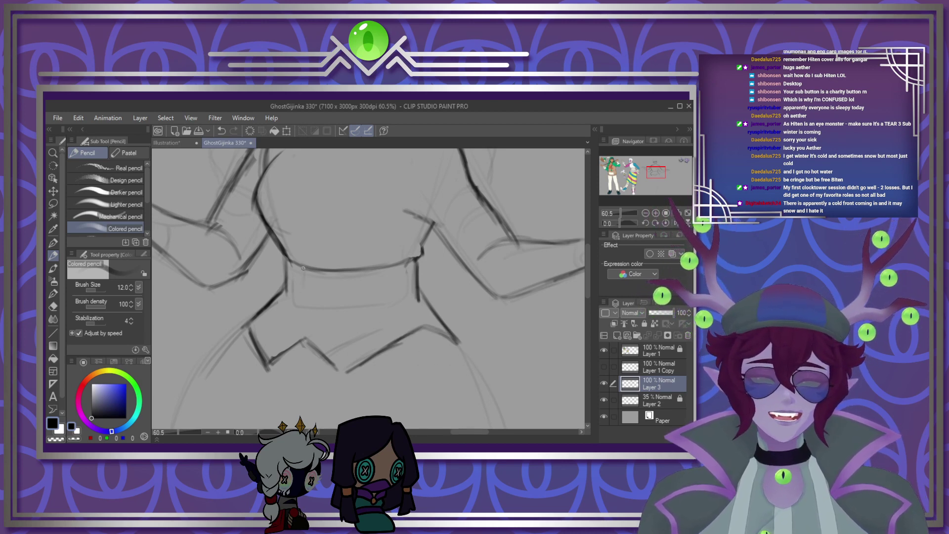
Step: Sketch a narrow lacing panel down the corset's front and fill it with crisscross laces and a small bow
{"action": "mouse_move", "coordinate": [302, 271]}
{"action": "left_mouse_down"}
{"action": "mouse_move", "coordinate": [300, 324]}
{"action": "mouse_move", "coordinate": [302, 308]}
{"action": "mouse_move", "coordinate": [285, 349]}
{"action": "mouse_move", "coordinate": [303, 314]}
{"action": "left_mouse_up"}
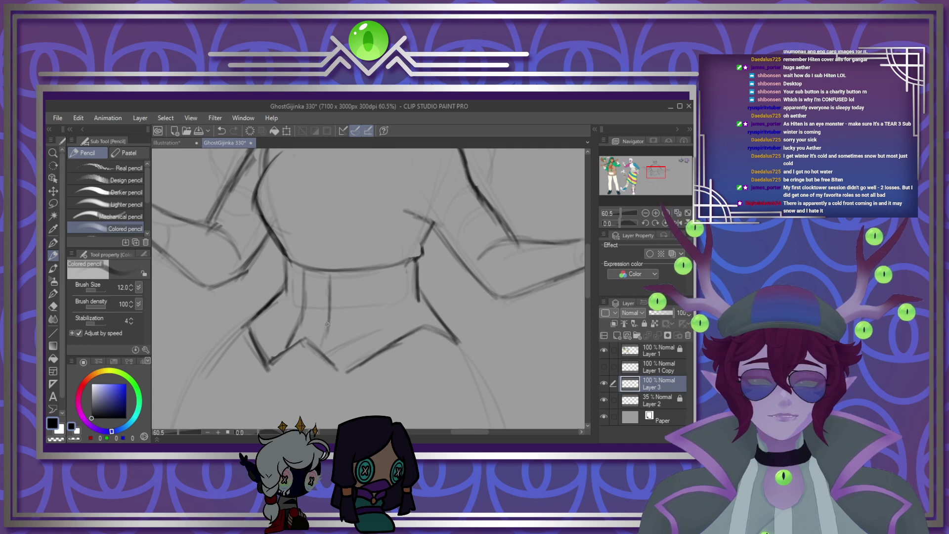
{"action": "mouse_move", "coordinate": [302, 326]}
{"action": "left_mouse_down"}
{"action": "mouse_move", "coordinate": [304, 354]}
{"action": "mouse_move", "coordinate": [315, 346]}
{"action": "left_mouse_up"}
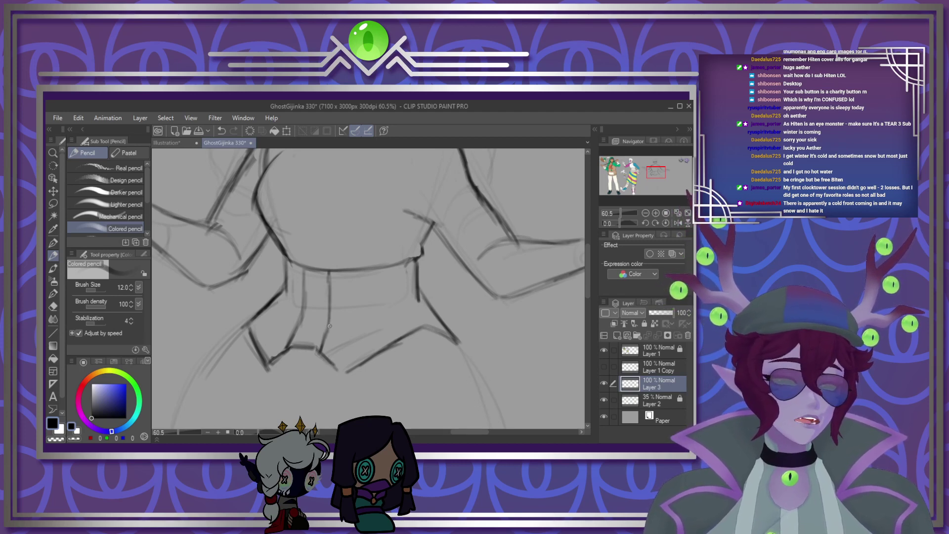
{"action": "left_click_drag", "start_coordinate": [289, 337], "coordinate": [327, 325]}
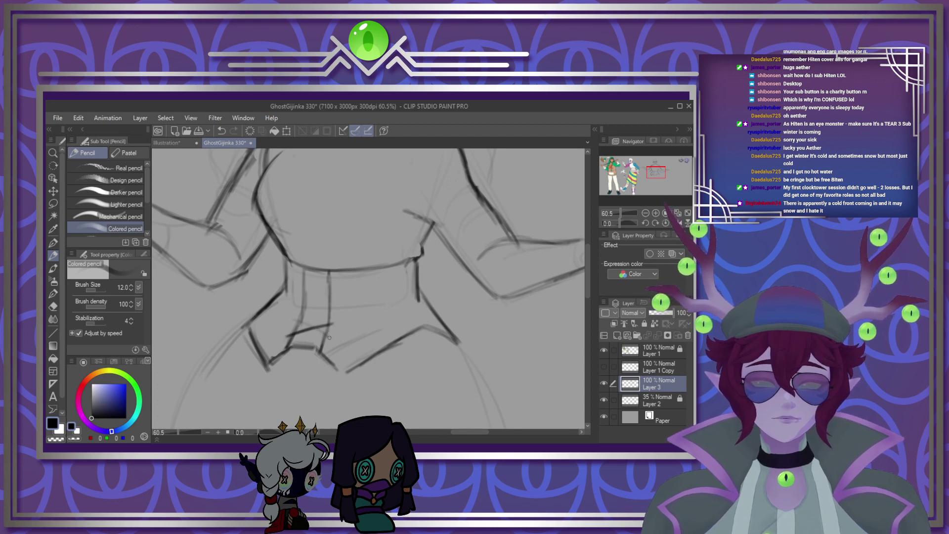
{"action": "mouse_move", "coordinate": [312, 340]}
{"action": "left_mouse_down"}
{"action": "mouse_move", "coordinate": [299, 322]}
{"action": "mouse_move", "coordinate": [332, 344]}
{"action": "mouse_move", "coordinate": [343, 300]}
{"action": "mouse_move", "coordinate": [300, 311]}
{"action": "mouse_move", "coordinate": [319, 302]}
{"action": "mouse_move", "coordinate": [299, 314]}
{"action": "left_mouse_up"}
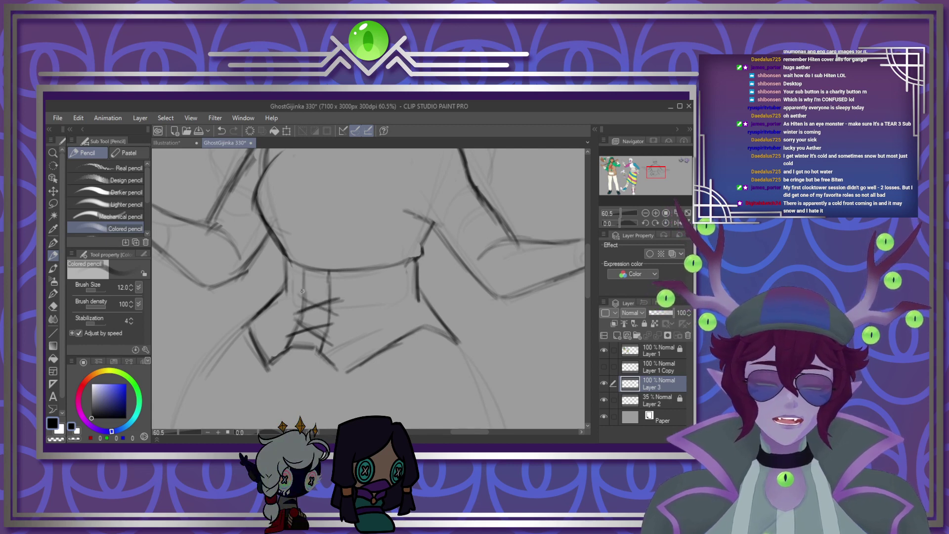
{"action": "mouse_move", "coordinate": [296, 274]}
{"action": "left_mouse_down"}
{"action": "mouse_move", "coordinate": [333, 291]}
{"action": "mouse_move", "coordinate": [298, 274]}
{"action": "left_mouse_up"}
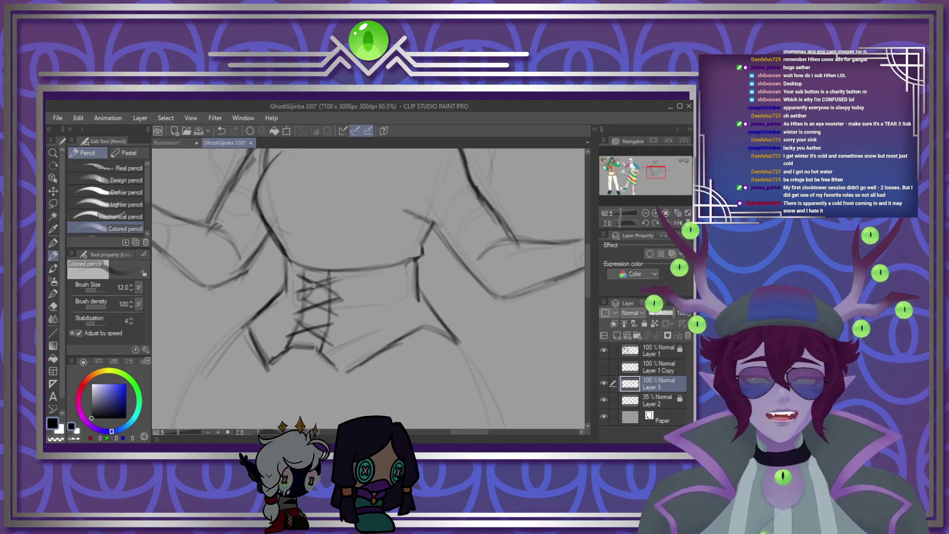
{"action": "mouse_move", "coordinate": [313, 285]}
{"action": "left_mouse_down"}
{"action": "mouse_move", "coordinate": [295, 303]}
{"action": "mouse_move", "coordinate": [318, 283]}
{"action": "mouse_move", "coordinate": [338, 302]}
{"action": "left_mouse_up"}
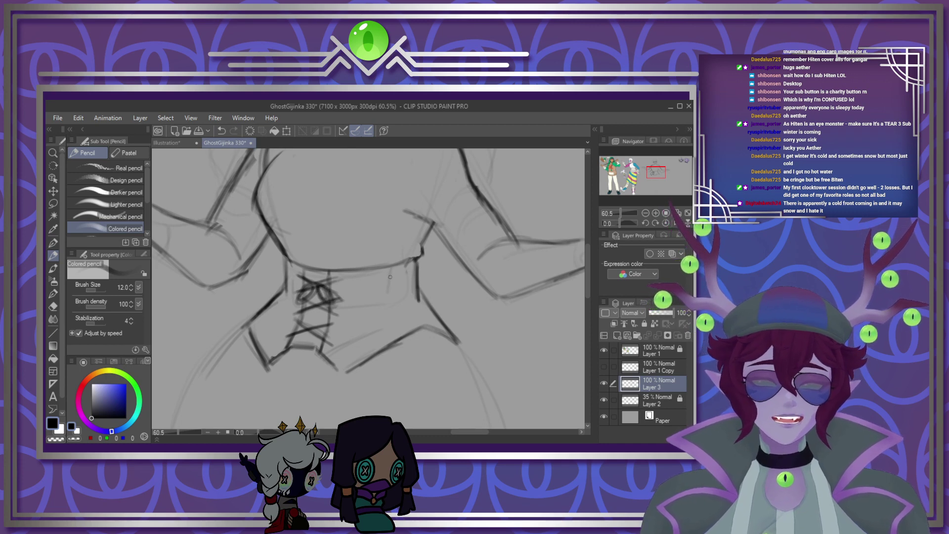
Step: Sketch the curved seam lines on the corset's unlaced side and erase their surplus strokes
{"action": "left_click_drag", "start_coordinate": [393, 335], "coordinate": [390, 333]}
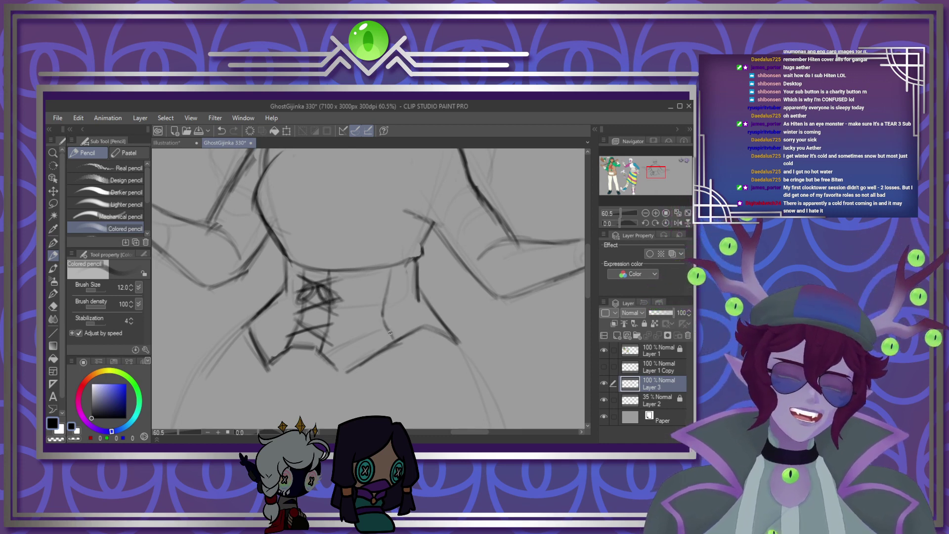
{"action": "left_click_drag", "start_coordinate": [381, 267], "coordinate": [374, 310]}
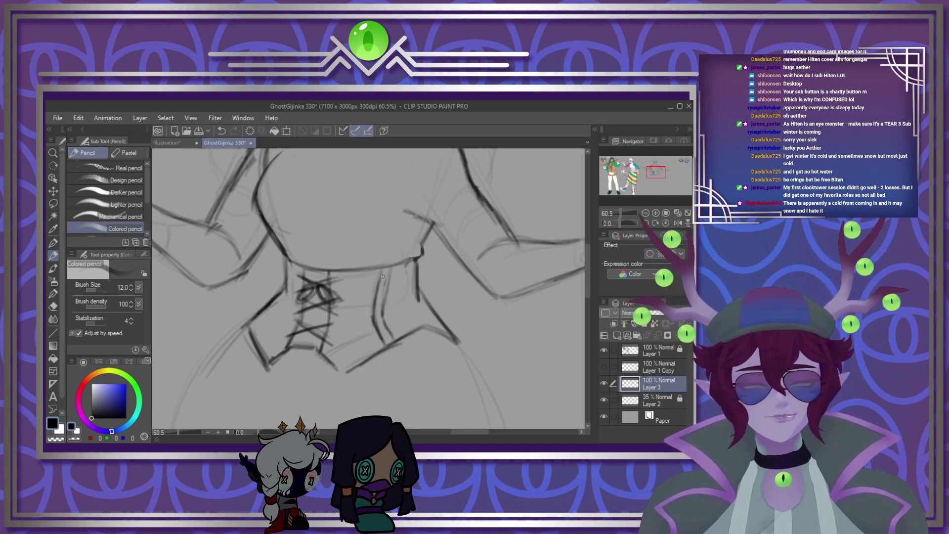
{"action": "left_click_drag", "start_coordinate": [384, 270], "coordinate": [379, 286]}
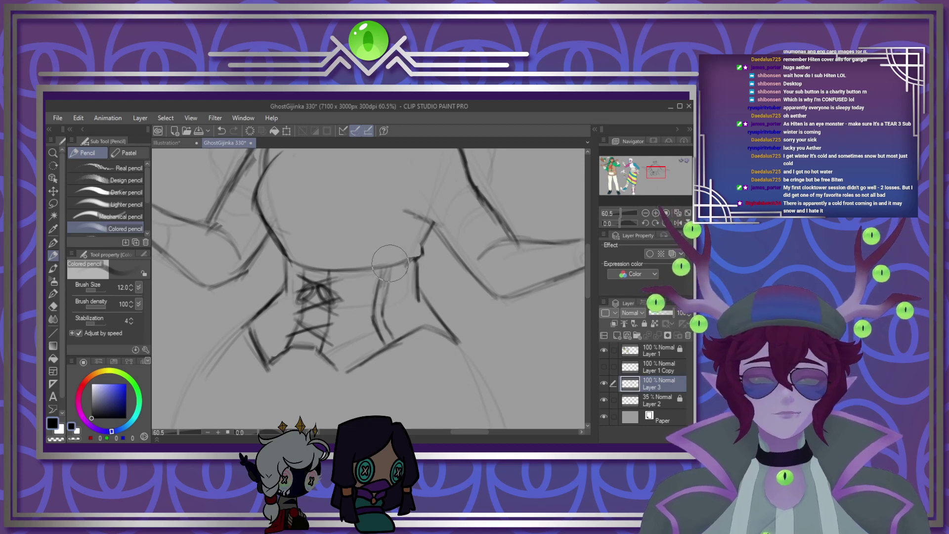
{"action": "left_click_drag", "start_coordinate": [389, 262], "coordinate": [384, 319]}
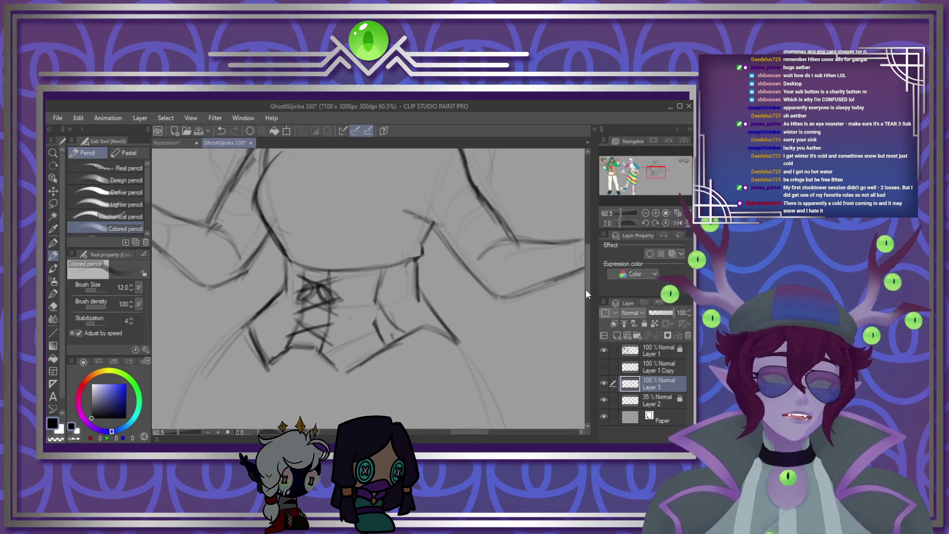
Step: Lasso the corset's flared lower part, distort its corners inward to narrow it, deselect and return to the Colored pencil
{"action": "scroll", "coordinate": [580, 296], "scroll_direction": "down", "scroll_amount": 5}
{"action": "scroll", "coordinate": [559, 308], "scroll_direction": "up", "scroll_amount": 6}
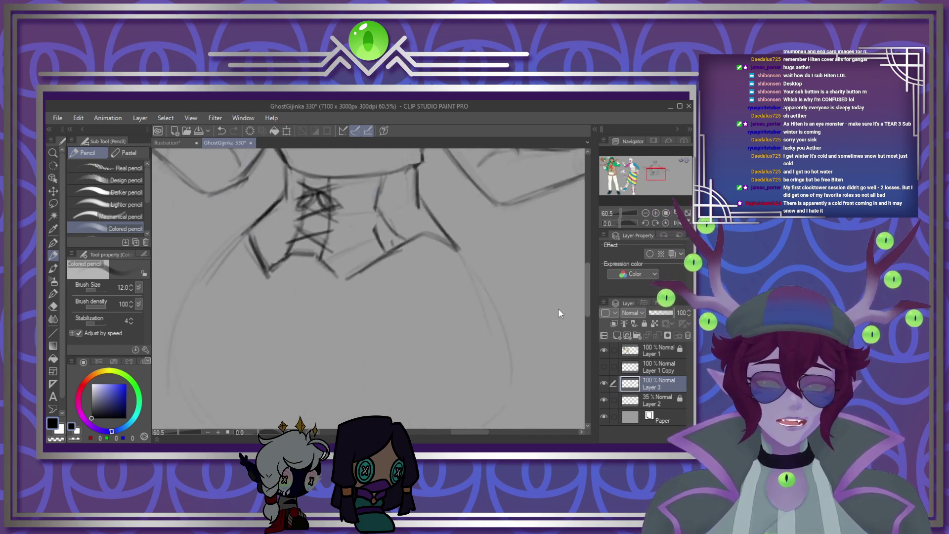
{"action": "scroll", "coordinate": [563, 307], "scroll_direction": "up", "scroll_amount": 1}
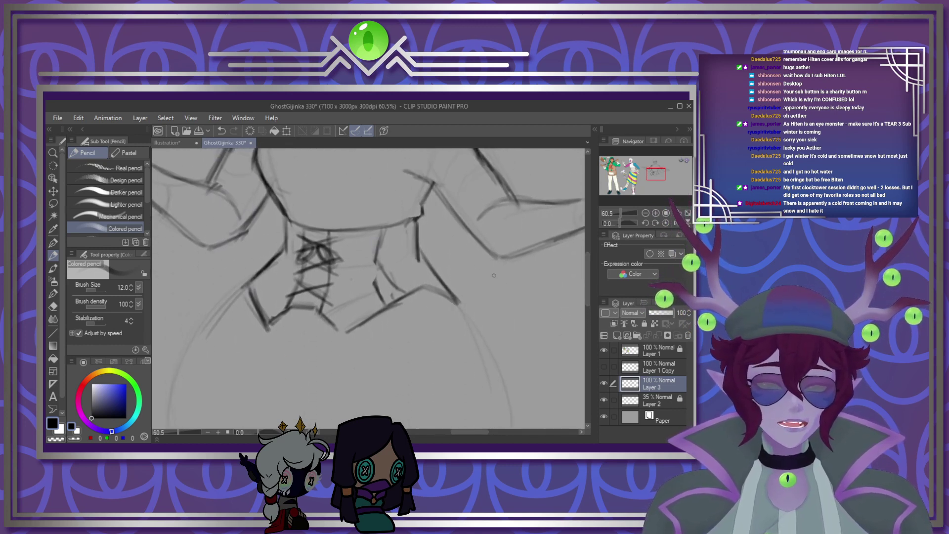
{"action": "left_click", "coordinate": [53, 202]}
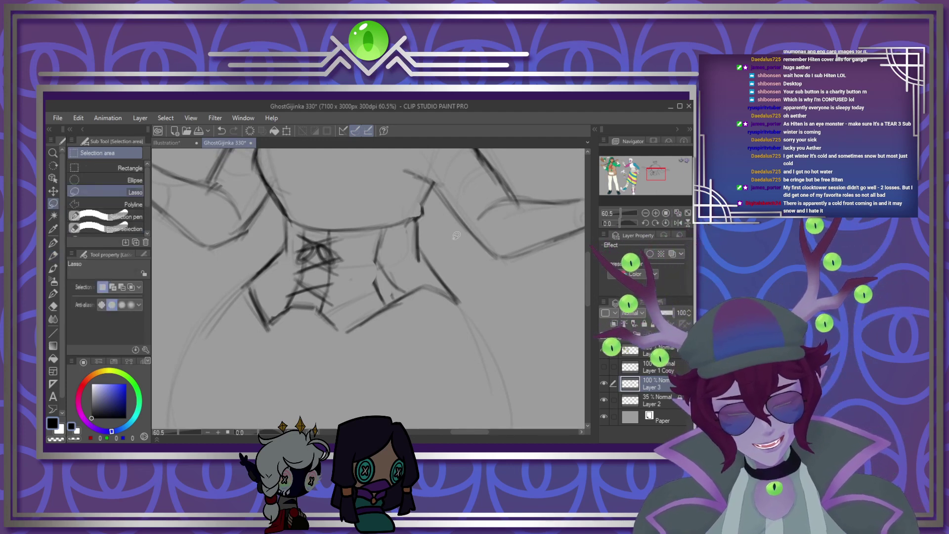
{"action": "mouse_move", "coordinate": [425, 237]}
{"action": "left_mouse_down"}
{"action": "mouse_move", "coordinate": [287, 246]}
{"action": "mouse_move", "coordinate": [387, 374]}
{"action": "mouse_move", "coordinate": [426, 239]}
{"action": "left_mouse_up"}
{"action": "left_click", "coordinate": [385, 396]}
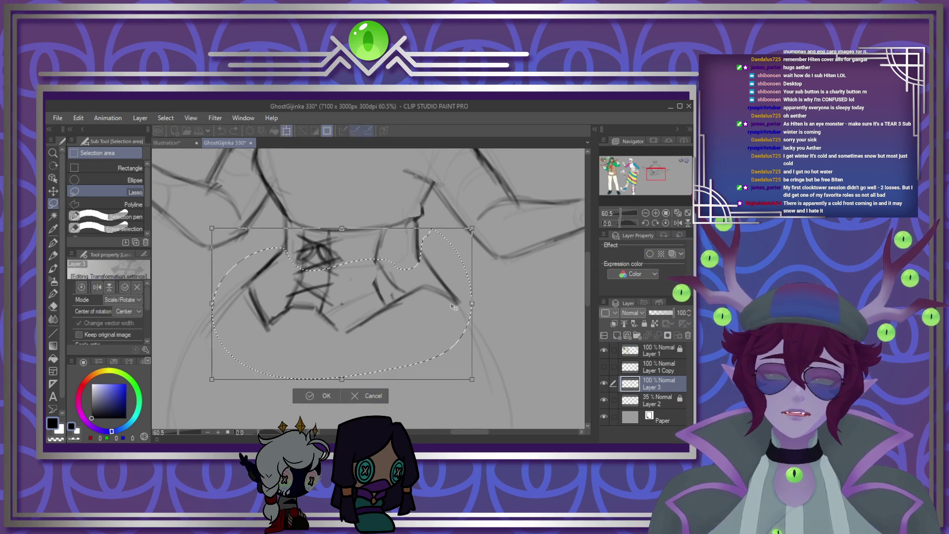
{"action": "left_click_drag", "start_coordinate": [472, 229], "coordinate": [465, 229]}
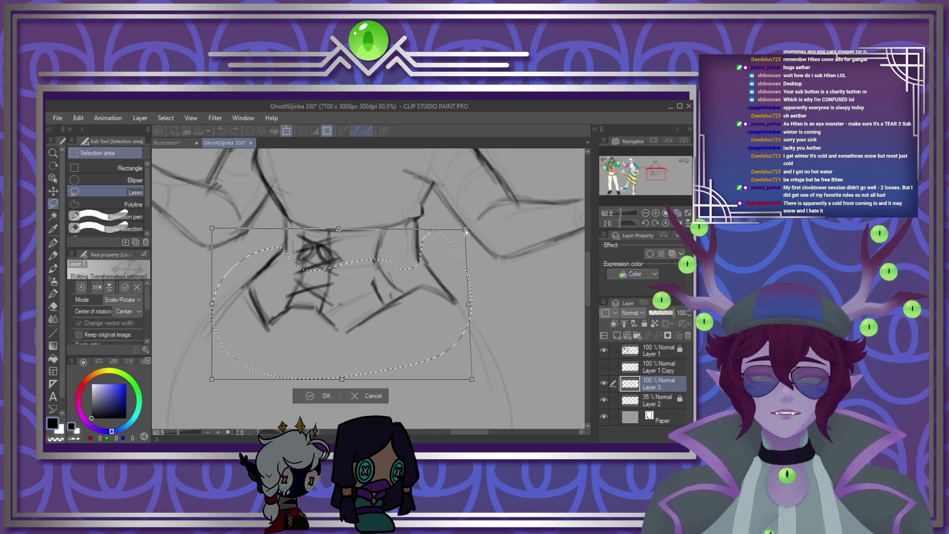
{"action": "left_click_drag", "start_coordinate": [217, 378], "coordinate": [243, 377]}
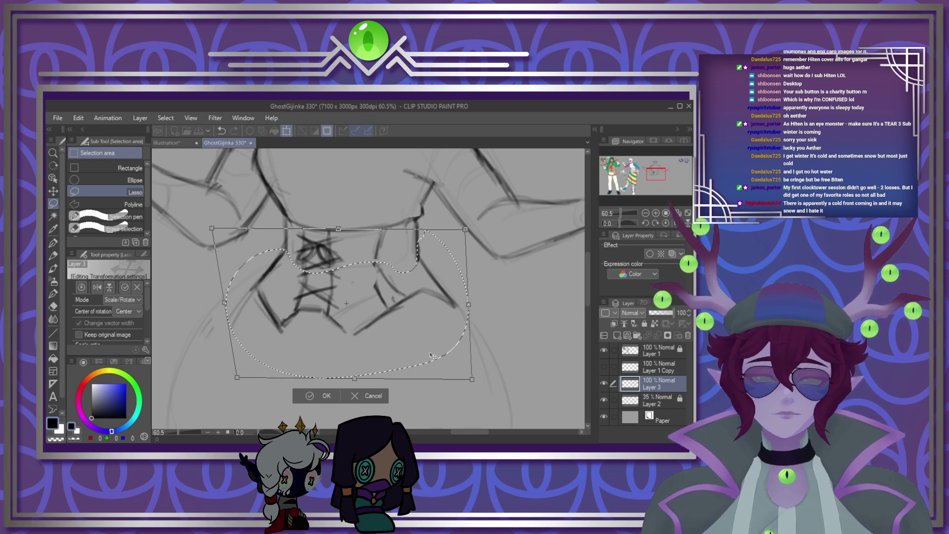
{"action": "left_click_drag", "start_coordinate": [475, 378], "coordinate": [469, 377]}
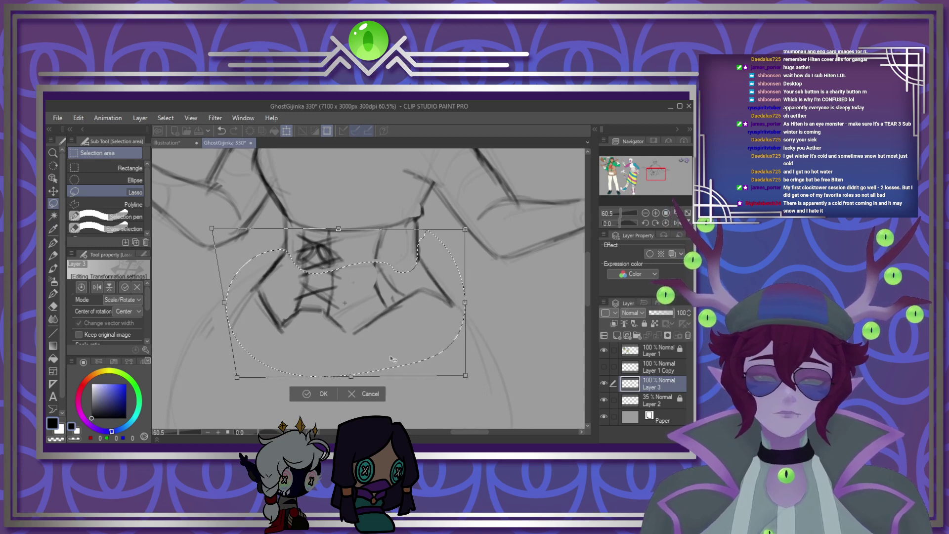
{"action": "left_click_drag", "start_coordinate": [238, 378], "coordinate": [240, 373]}
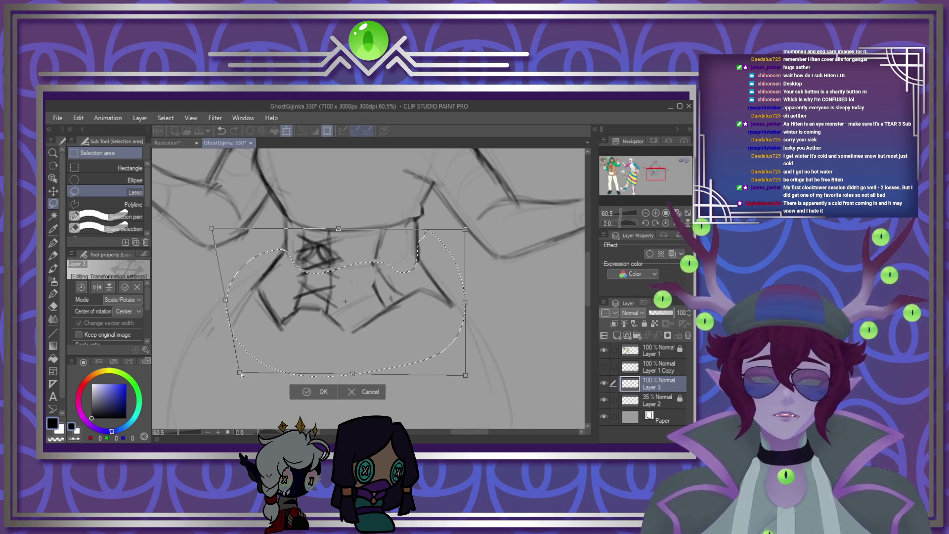
{"action": "left_click", "coordinate": [313, 391]}
{"action": "key", "text": "ctrl+d"}
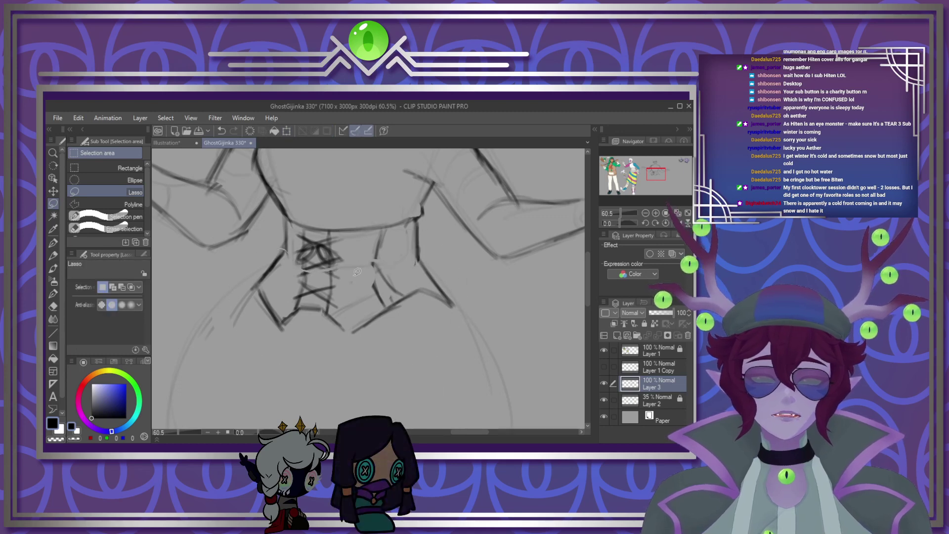
{"action": "key", "text": "p"}
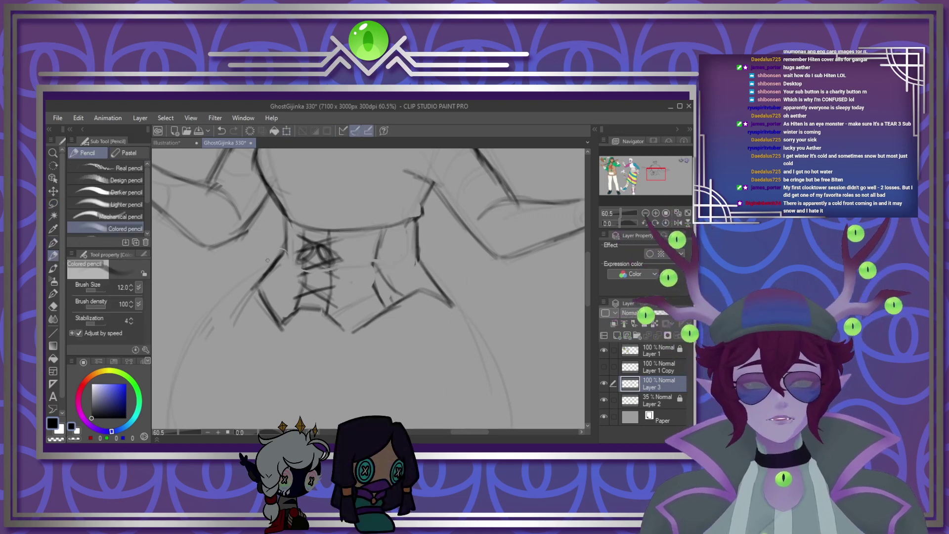
Step: Touch up the corset's lower laces and strengthen the curved seam on its unlaced side
{"action": "mouse_move", "coordinate": [307, 261]}
{"action": "left_mouse_down"}
{"action": "mouse_move", "coordinate": [326, 259]}
{"action": "mouse_move", "coordinate": [328, 283]}
{"action": "left_mouse_up"}
{"action": "left_click_drag", "start_coordinate": [374, 245], "coordinate": [380, 295]}
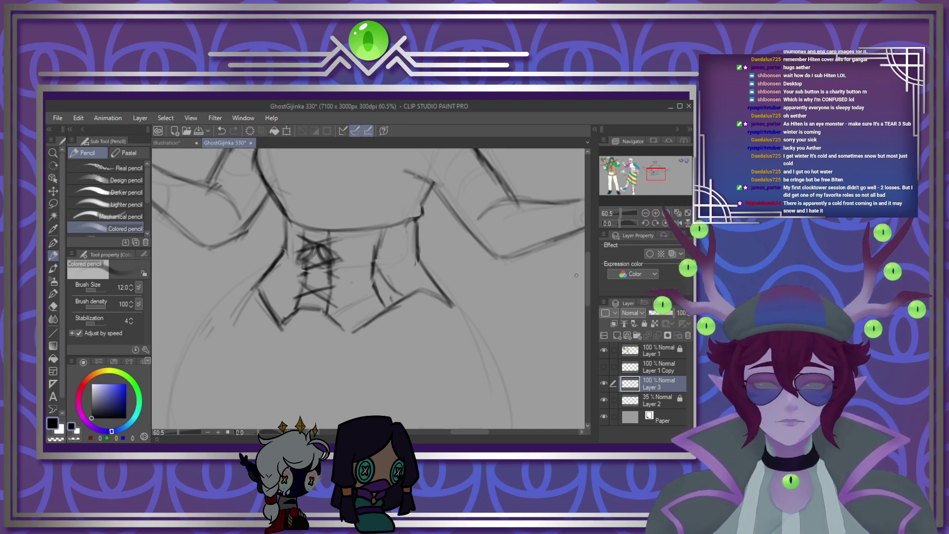
Step: Sketch both side edges of the skirt, flaring from the corset's hip points down to the hem level
{"action": "scroll", "coordinate": [576, 275], "scroll_direction": "down", "scroll_amount": 5}
{"action": "scroll", "coordinate": [574, 321], "scroll_direction": "up", "scroll_amount": 3}
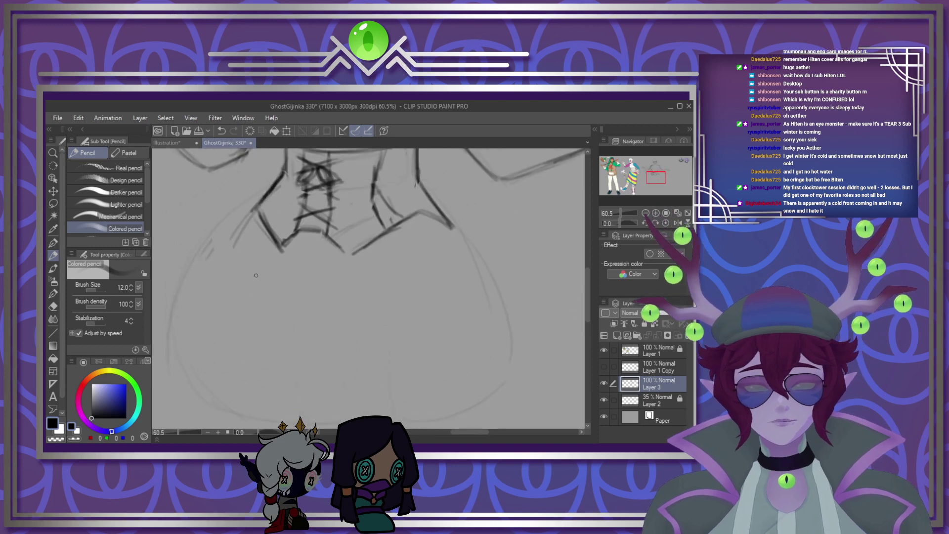
{"action": "left_click_drag", "start_coordinate": [243, 232], "coordinate": [184, 326]}
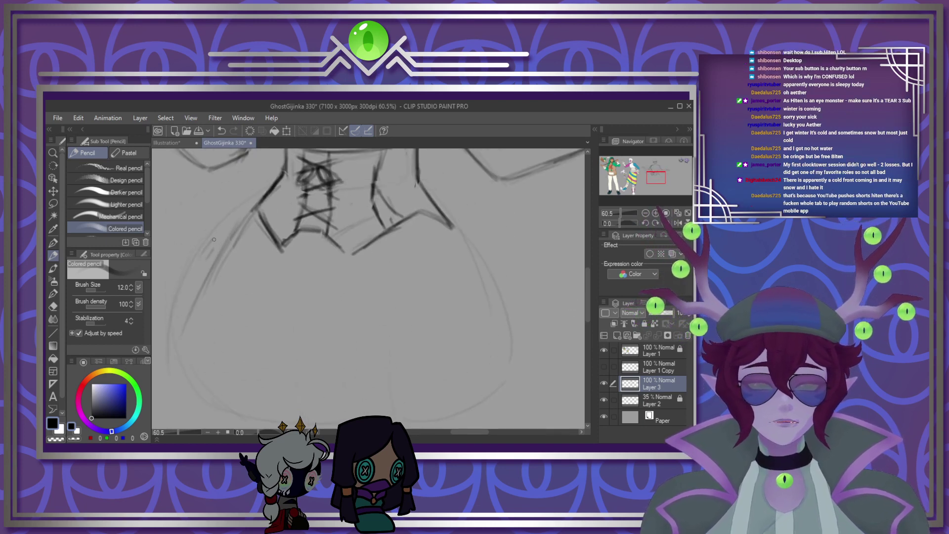
{"action": "left_click_drag", "start_coordinate": [252, 216], "coordinate": [187, 328]}
{"action": "left_click_drag", "start_coordinate": [228, 247], "coordinate": [174, 355]}
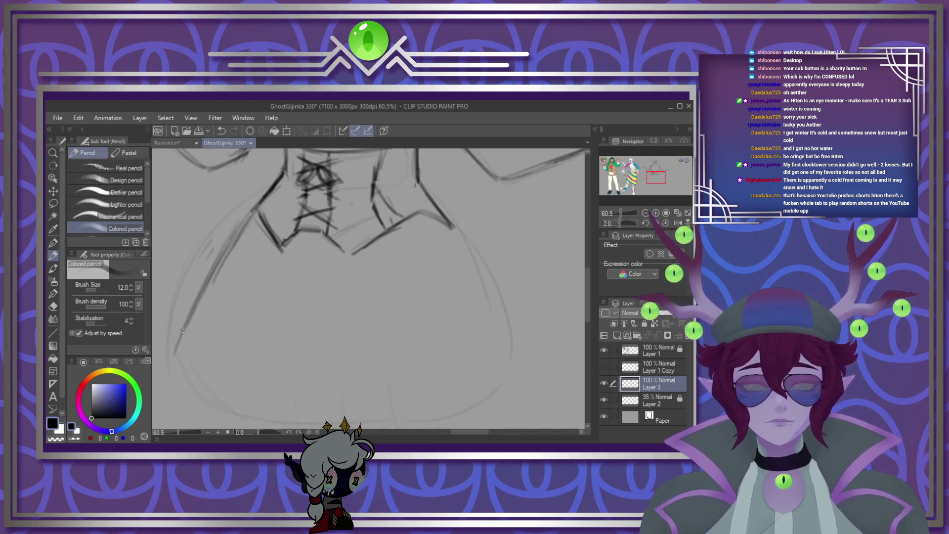
{"action": "left_click_drag", "start_coordinate": [213, 274], "coordinate": [175, 359]}
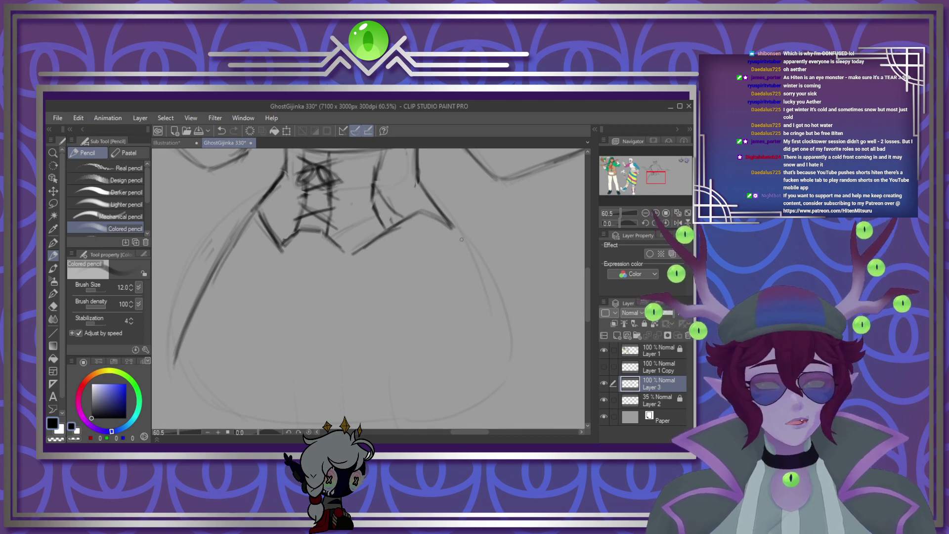
{"action": "left_click_drag", "start_coordinate": [449, 233], "coordinate": [497, 323]}
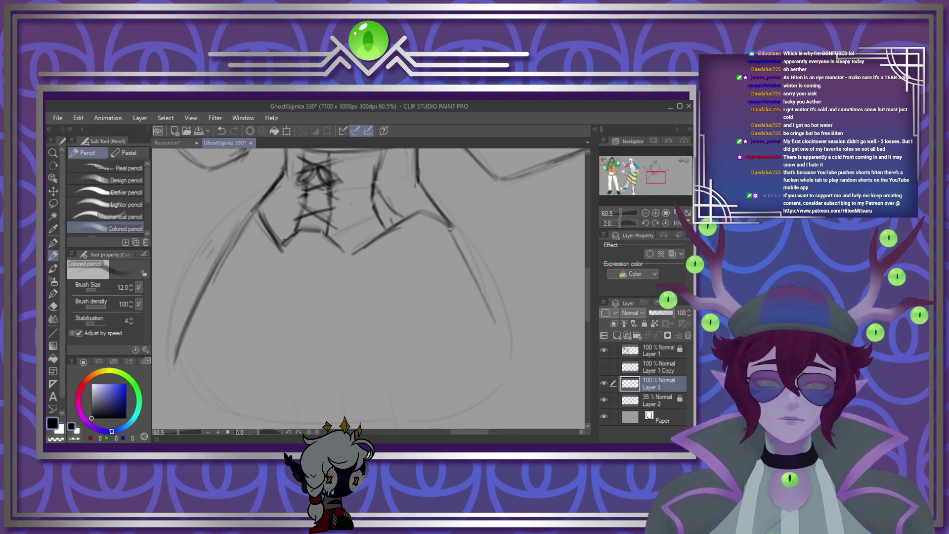
{"action": "left_click_drag", "start_coordinate": [458, 251], "coordinate": [509, 355]}
{"action": "left_click_drag", "start_coordinate": [475, 285], "coordinate": [511, 372]}
{"action": "left_click_drag", "start_coordinate": [489, 314], "coordinate": [513, 378]}
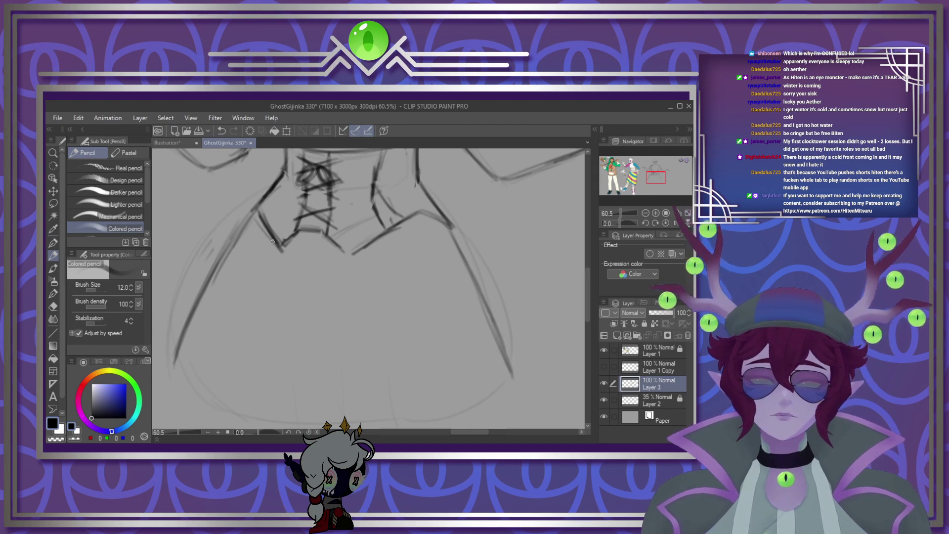
Step: Darken both flared side edges of the skirt with repeated overlapping strokes
{"action": "left_click_drag", "start_coordinate": [258, 214], "coordinate": [179, 324]}
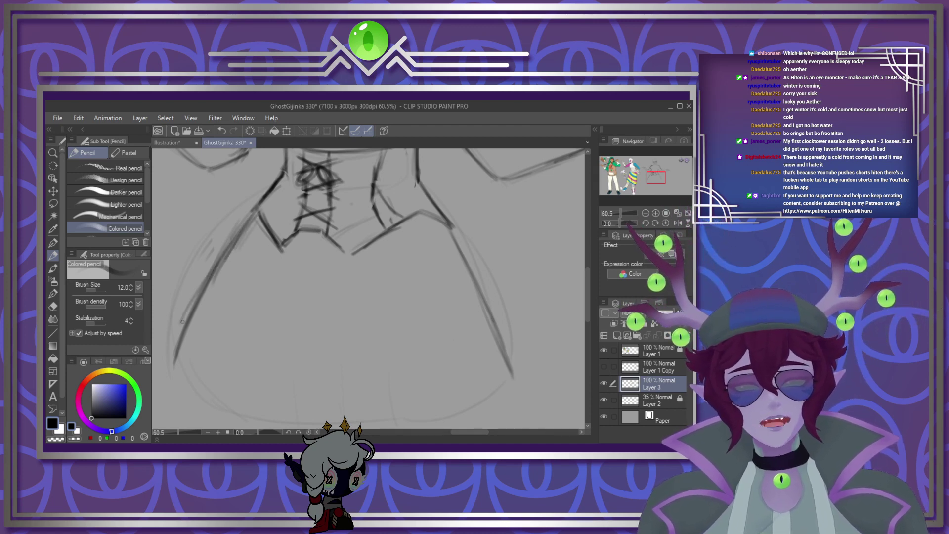
{"action": "left_click_drag", "start_coordinate": [230, 250], "coordinate": [176, 353]}
{"action": "left_click_drag", "start_coordinate": [218, 271], "coordinate": [171, 367]}
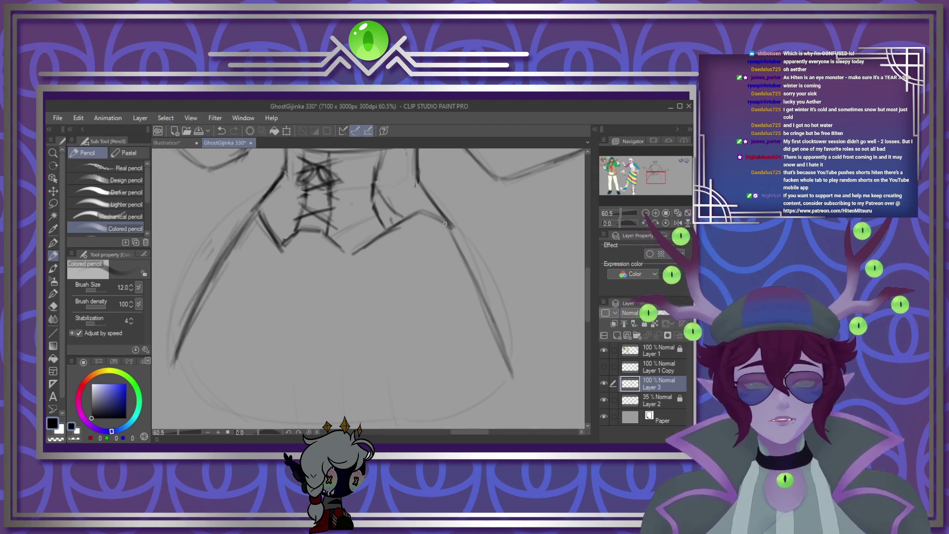
{"action": "left_click_drag", "start_coordinate": [445, 223], "coordinate": [493, 331]}
{"action": "left_click_drag", "start_coordinate": [466, 270], "coordinate": [501, 350]}
{"action": "left_click_drag", "start_coordinate": [487, 314], "coordinate": [512, 370]}
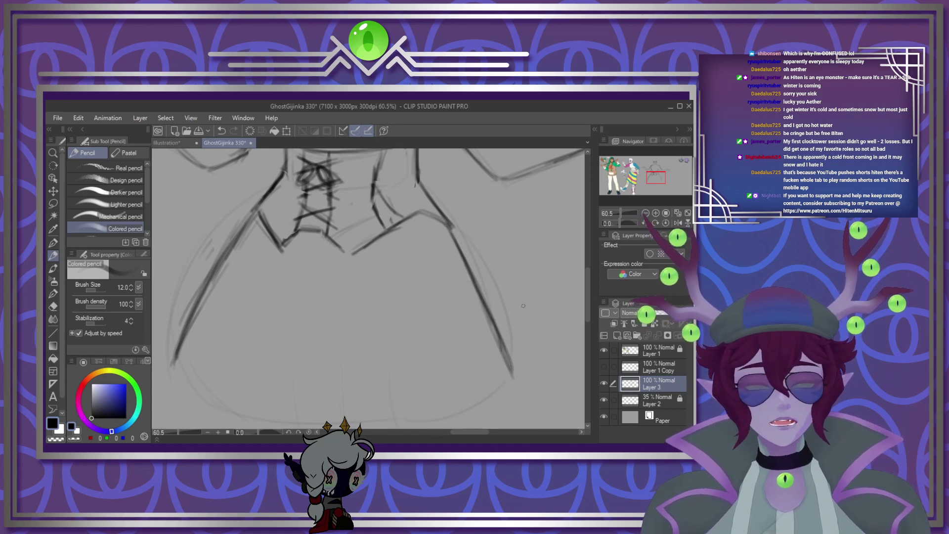
Step: Sketch the skirt's curved hem, joining the lower ends of its two side edges
{"action": "scroll", "coordinate": [268, 305], "scroll_direction": "down", "scroll_amount": 3}
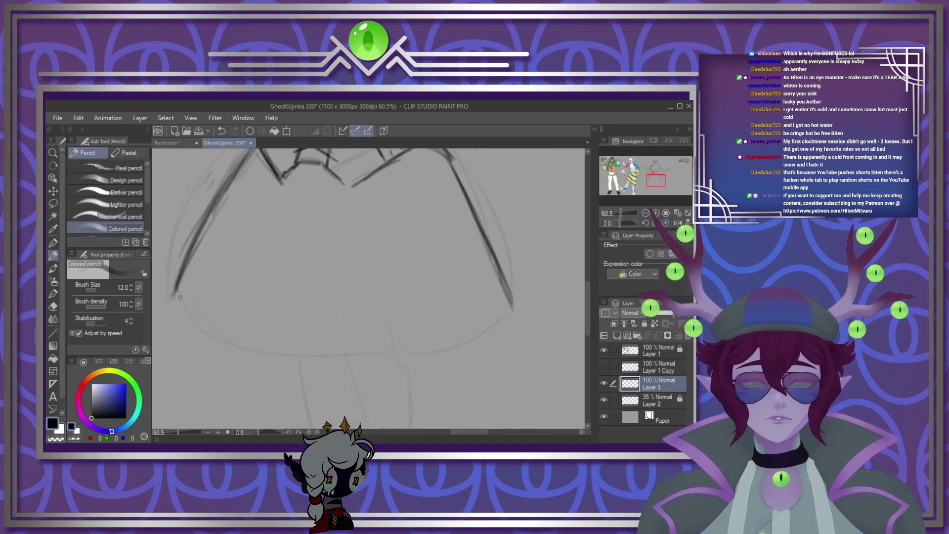
{"action": "mouse_move", "coordinate": [178, 300]}
{"action": "left_mouse_down"}
{"action": "mouse_move", "coordinate": [207, 331]}
{"action": "mouse_move", "coordinate": [176, 310]}
{"action": "mouse_move", "coordinate": [245, 351]}
{"action": "mouse_move", "coordinate": [174, 298]}
{"action": "mouse_move", "coordinate": [236, 340]}
{"action": "mouse_move", "coordinate": [202, 323]}
{"action": "mouse_move", "coordinate": [281, 354]}
{"action": "mouse_move", "coordinate": [306, 356]}
{"action": "left_mouse_up"}
{"action": "mouse_move", "coordinate": [230, 332]}
{"action": "left_mouse_down"}
{"action": "mouse_move", "coordinate": [277, 355]}
{"action": "mouse_move", "coordinate": [378, 363]}
{"action": "left_mouse_up"}
{"action": "mouse_move", "coordinate": [303, 357]}
{"action": "left_mouse_down"}
{"action": "mouse_move", "coordinate": [394, 365]}
{"action": "mouse_move", "coordinate": [511, 308]}
{"action": "mouse_move", "coordinate": [484, 328]}
{"action": "mouse_move", "coordinate": [353, 354]}
{"action": "left_mouse_up"}
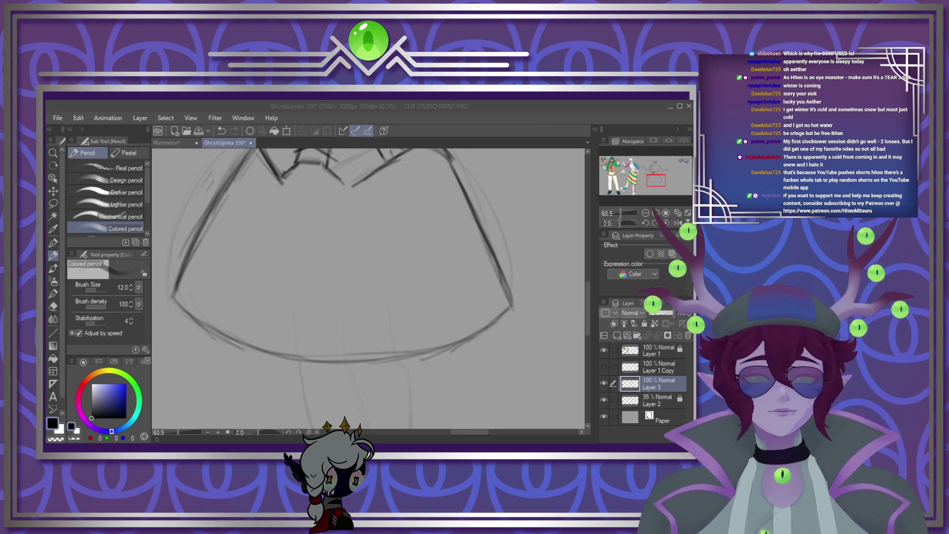
Step: Sketch four long fold lines fanning from the corset's pointed lower edge down to the skirt hem
{"action": "left_click", "coordinate": [281, 181]}
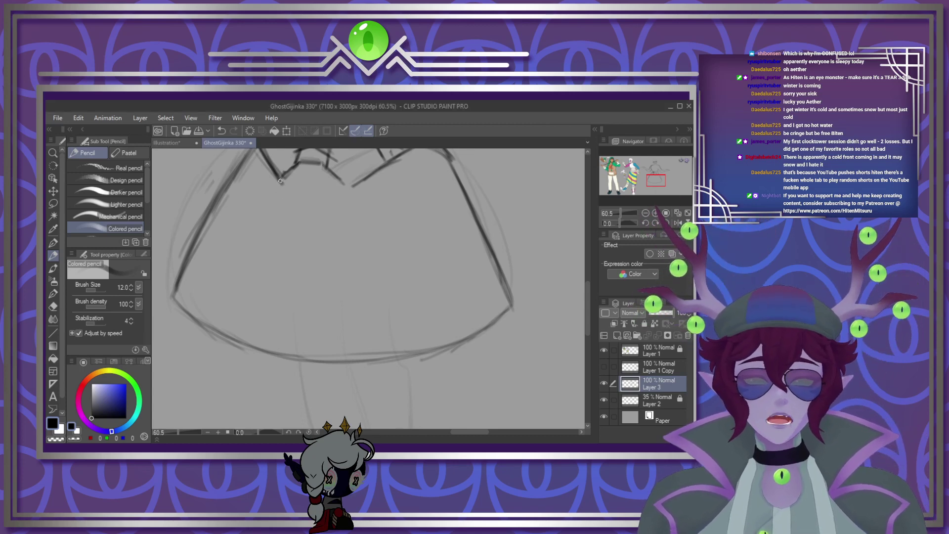
{"action": "left_click_drag", "start_coordinate": [277, 192], "coordinate": [251, 331]}
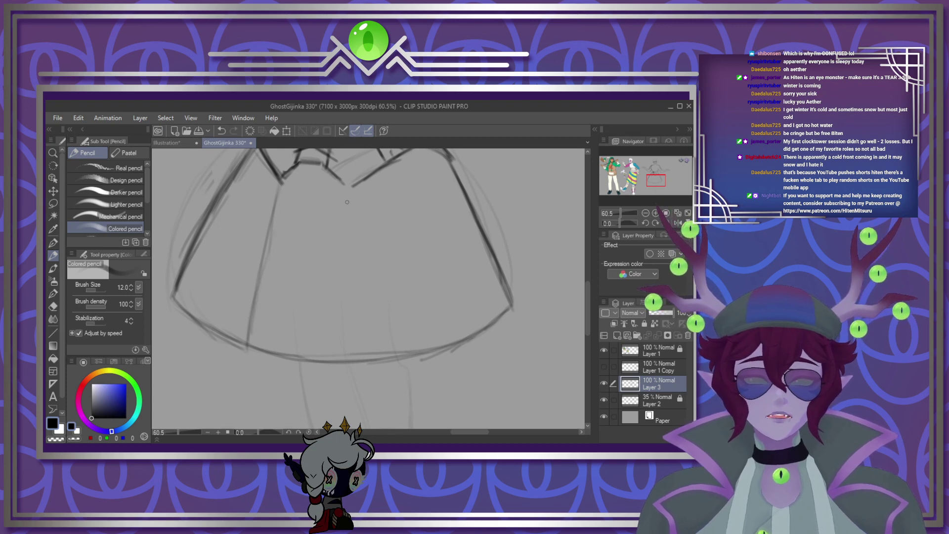
{"action": "left_click_drag", "start_coordinate": [349, 182], "coordinate": [363, 355]}
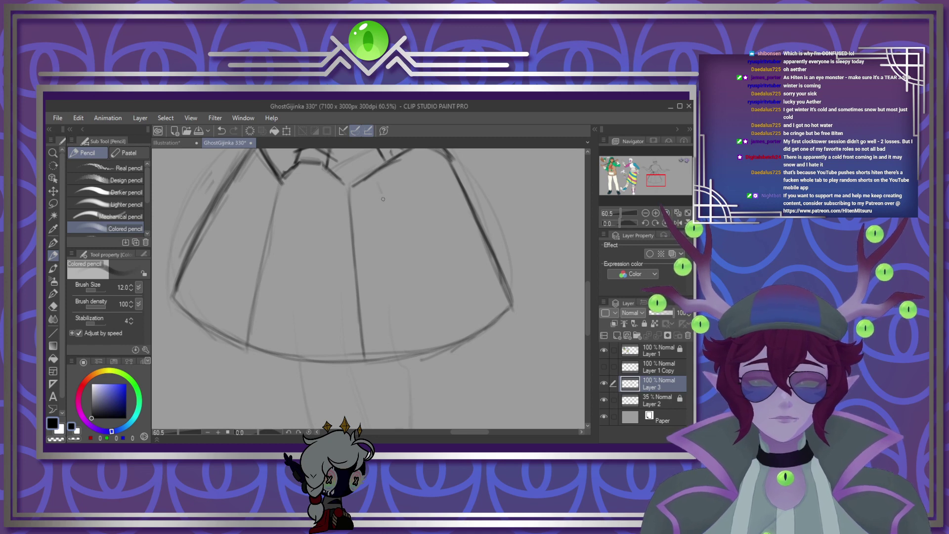
{"action": "left_click_drag", "start_coordinate": [383, 198], "coordinate": [436, 349]}
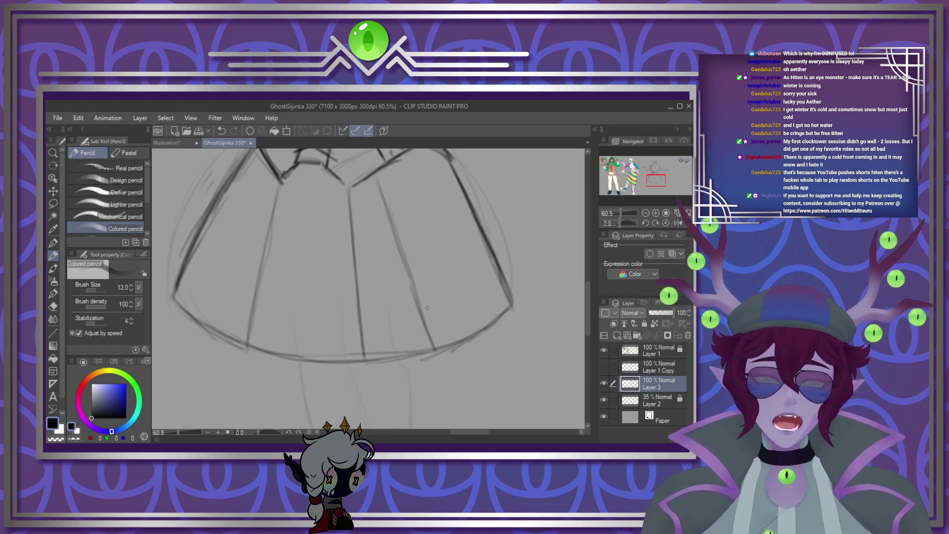
{"action": "mouse_move", "coordinate": [414, 172]}
{"action": "left_mouse_down"}
{"action": "mouse_move", "coordinate": [454, 257]}
{"action": "mouse_move", "coordinate": [405, 164]}
{"action": "mouse_move", "coordinate": [485, 321]}
{"action": "left_mouse_up"}
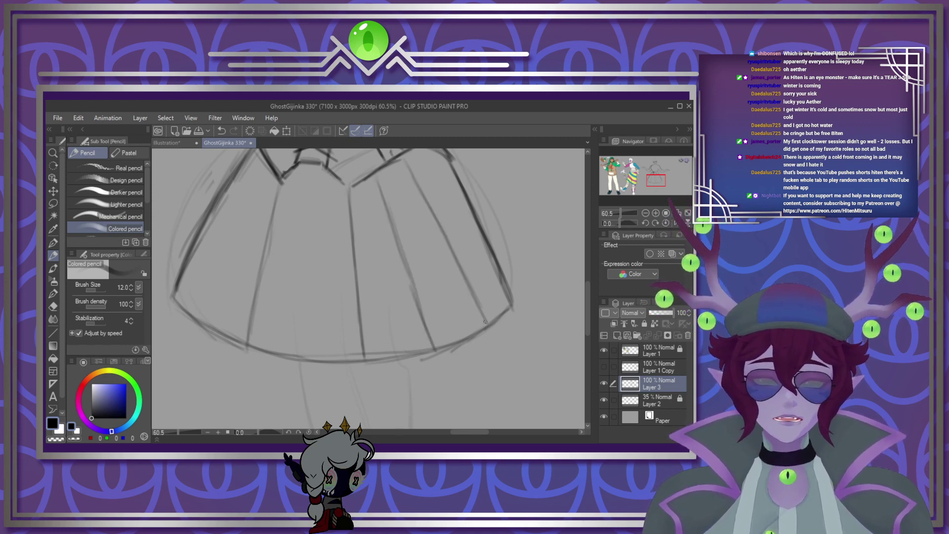
Step: Redraw the skirt's side edge on the unlaced side with a wider flare and extend the hem to meet it
{"action": "mouse_move", "coordinate": [454, 167]}
{"action": "left_mouse_down"}
{"action": "mouse_move", "coordinate": [532, 285]}
{"action": "mouse_move", "coordinate": [518, 315]}
{"action": "mouse_move", "coordinate": [494, 302]}
{"action": "mouse_move", "coordinate": [496, 327]}
{"action": "mouse_move", "coordinate": [509, 296]}
{"action": "mouse_move", "coordinate": [447, 177]}
{"action": "left_mouse_up"}
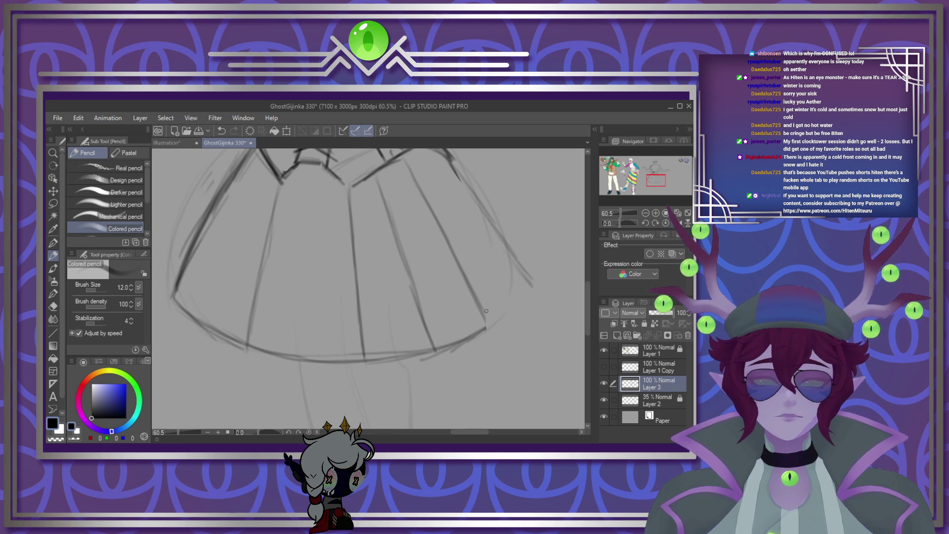
{"action": "mouse_move", "coordinate": [481, 321]}
{"action": "left_mouse_down"}
{"action": "mouse_move", "coordinate": [522, 289]}
{"action": "mouse_move", "coordinate": [490, 314]}
{"action": "left_mouse_up"}
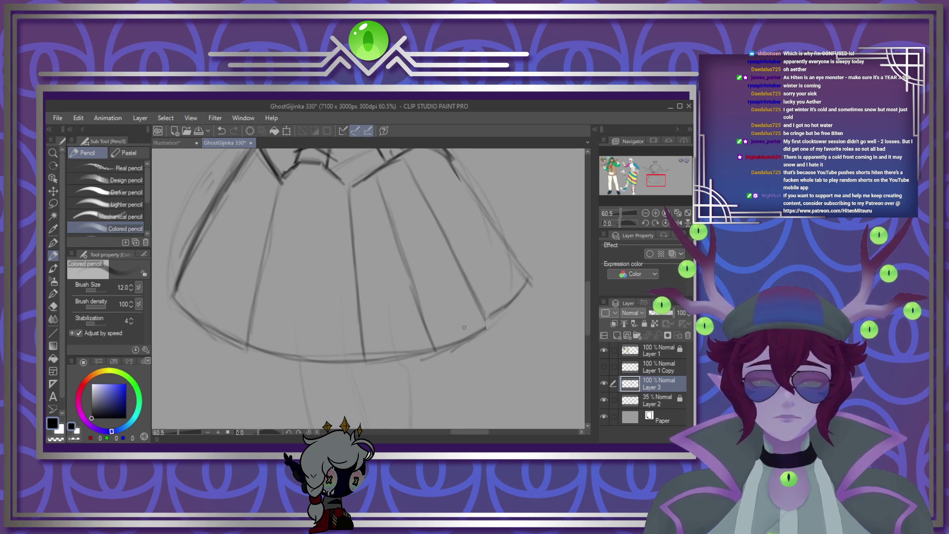
{"action": "mouse_move", "coordinate": [379, 354]}
{"action": "left_mouse_down"}
{"action": "mouse_move", "coordinate": [446, 347]}
{"action": "mouse_move", "coordinate": [436, 347]}
{"action": "mouse_move", "coordinate": [489, 318]}
{"action": "left_mouse_up"}
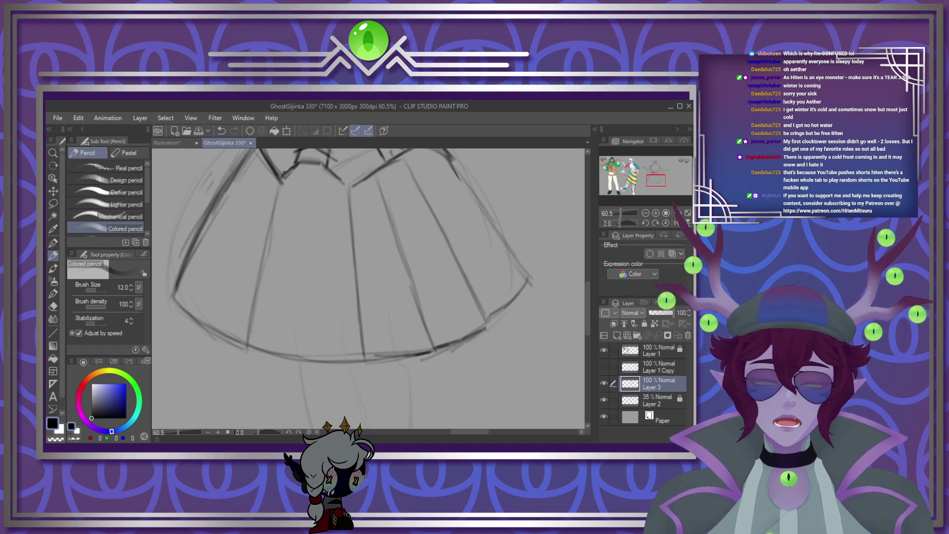
Step: Add a fold line inside the skirt's edge on the laced side and widen the hem corner there
{"action": "left_click_drag", "start_coordinate": [251, 184], "coordinate": [186, 302]}
{"action": "mouse_move", "coordinate": [241, 205]}
{"action": "left_mouse_down"}
{"action": "mouse_move", "coordinate": [188, 314]}
{"action": "mouse_move", "coordinate": [208, 267]}
{"action": "mouse_move", "coordinate": [190, 299]}
{"action": "left_mouse_up"}
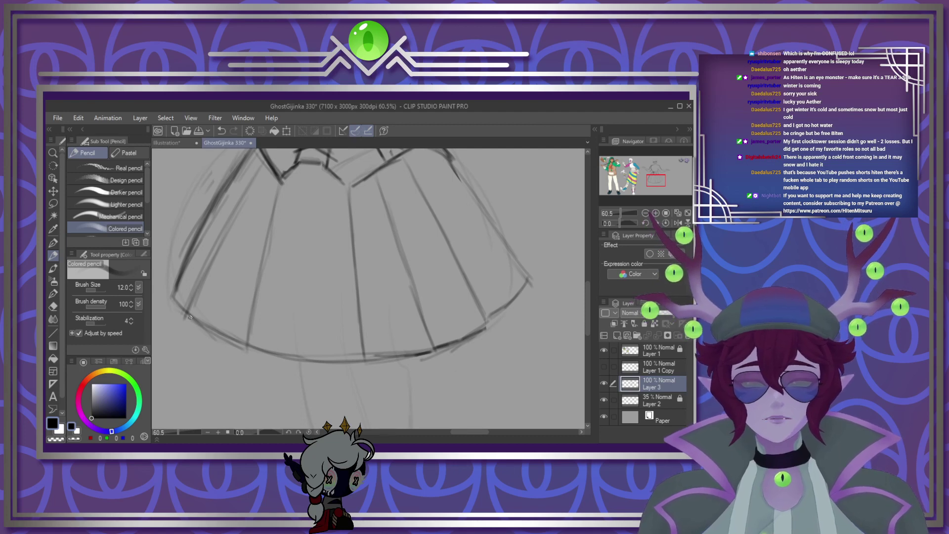
{"action": "mouse_move", "coordinate": [165, 292]}
{"action": "left_mouse_down"}
{"action": "mouse_move", "coordinate": [183, 310]}
{"action": "mouse_move", "coordinate": [178, 264]}
{"action": "mouse_move", "coordinate": [193, 252]}
{"action": "left_mouse_up"}
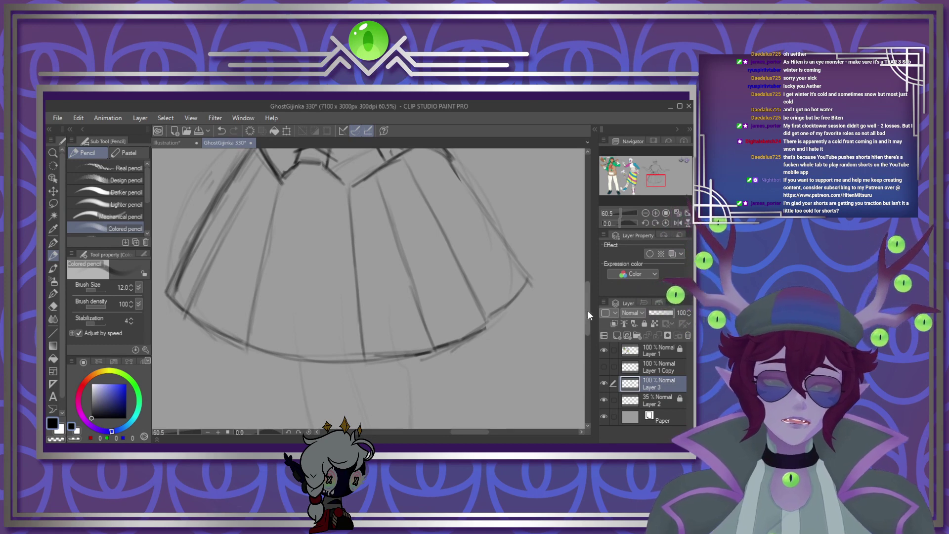
Step: Fill the skirt's front panel beneath the lacing with narrow pleat lines and trace the pleated hem below them
{"action": "mouse_move", "coordinate": [587, 311]}
{"action": "left_mouse_down"}
{"action": "mouse_move", "coordinate": [587, 321]}
{"action": "mouse_move", "coordinate": [592, 260]}
{"action": "mouse_move", "coordinate": [588, 326]}
{"action": "mouse_move", "coordinate": [588, 308]}
{"action": "left_mouse_up"}
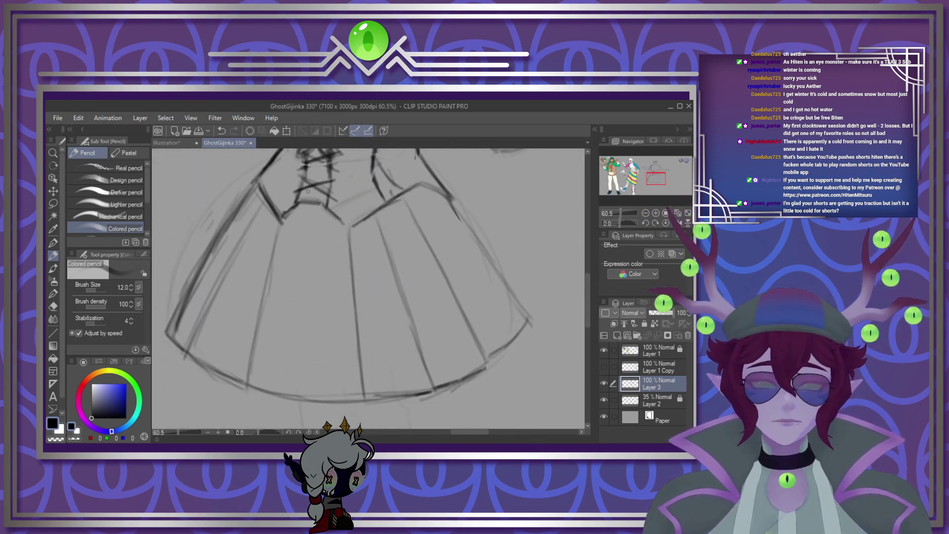
{"action": "left_click_drag", "start_coordinate": [297, 214], "coordinate": [275, 332]}
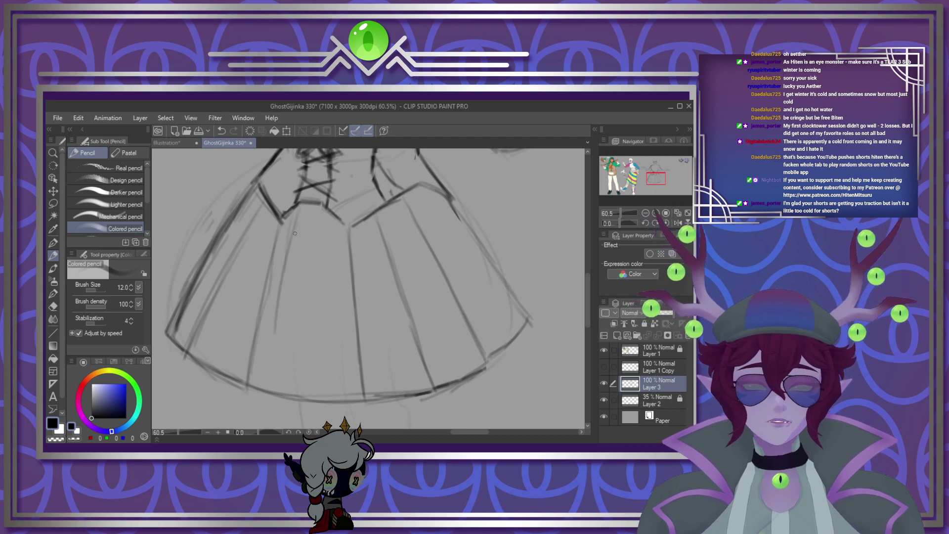
{"action": "left_click_drag", "start_coordinate": [291, 246], "coordinate": [277, 363]}
{"action": "left_click_drag", "start_coordinate": [285, 293], "coordinate": [275, 378]}
{"action": "left_click_drag", "start_coordinate": [283, 325], "coordinate": [272, 385]}
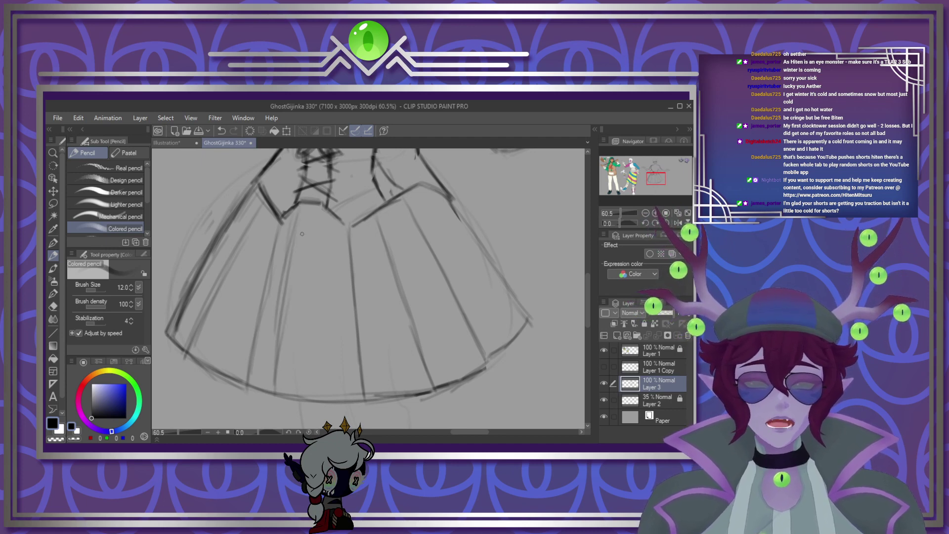
{"action": "left_click_drag", "start_coordinate": [313, 211], "coordinate": [293, 366]}
{"action": "left_click_drag", "start_coordinate": [305, 261], "coordinate": [296, 392]}
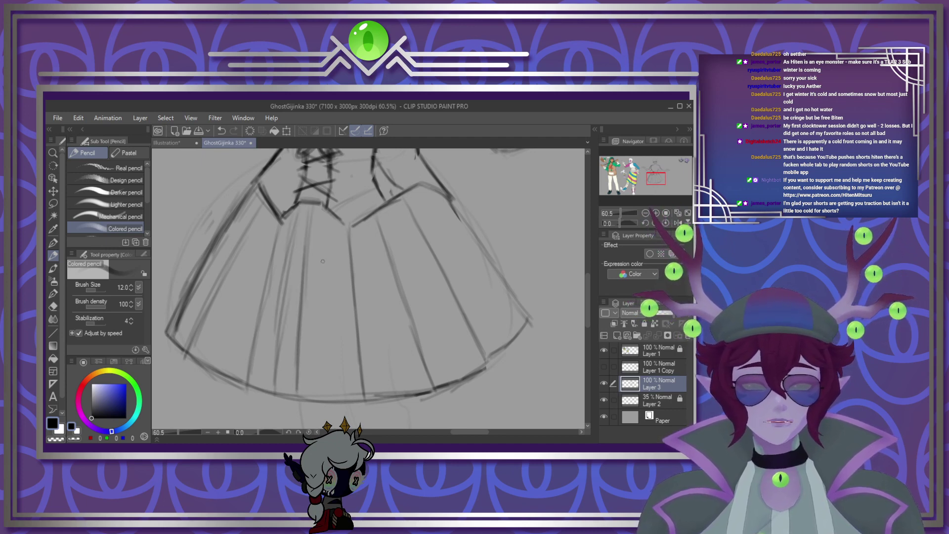
{"action": "left_click_drag", "start_coordinate": [326, 221], "coordinate": [315, 405]}
{"action": "left_click_drag", "start_coordinate": [320, 289], "coordinate": [314, 394]}
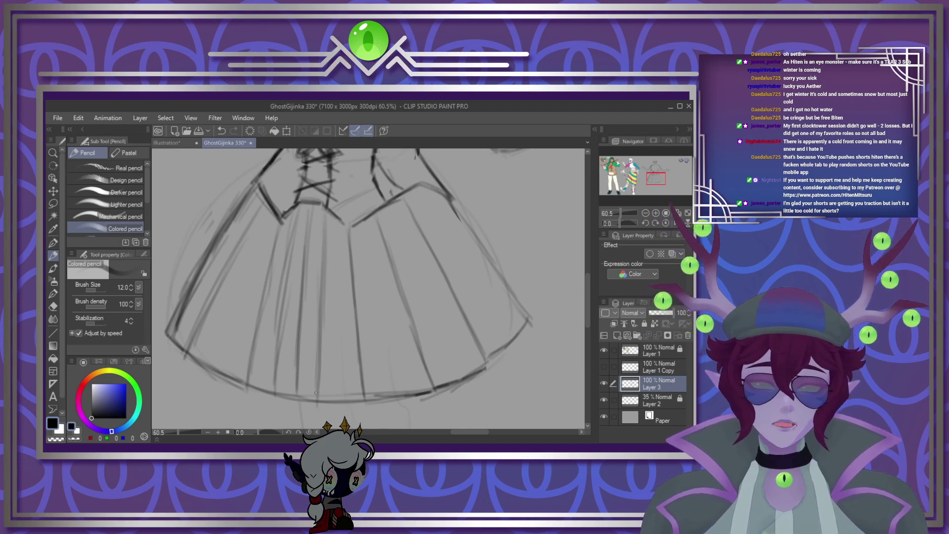
{"action": "left_click_drag", "start_coordinate": [334, 224], "coordinate": [338, 331]}
{"action": "left_click_drag", "start_coordinate": [337, 266], "coordinate": [340, 376]}
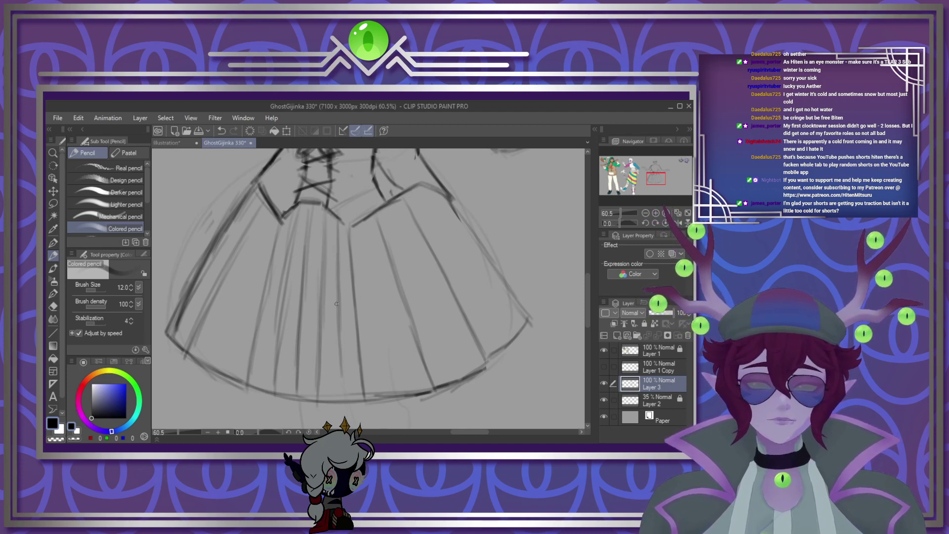
{"action": "mouse_move", "coordinate": [340, 321]}
{"action": "left_mouse_down"}
{"action": "mouse_move", "coordinate": [341, 399]}
{"action": "mouse_move", "coordinate": [361, 399]}
{"action": "mouse_move", "coordinate": [338, 397]}
{"action": "left_mouse_up"}
{"action": "left_click_drag", "start_coordinate": [339, 397], "coordinate": [249, 385]}
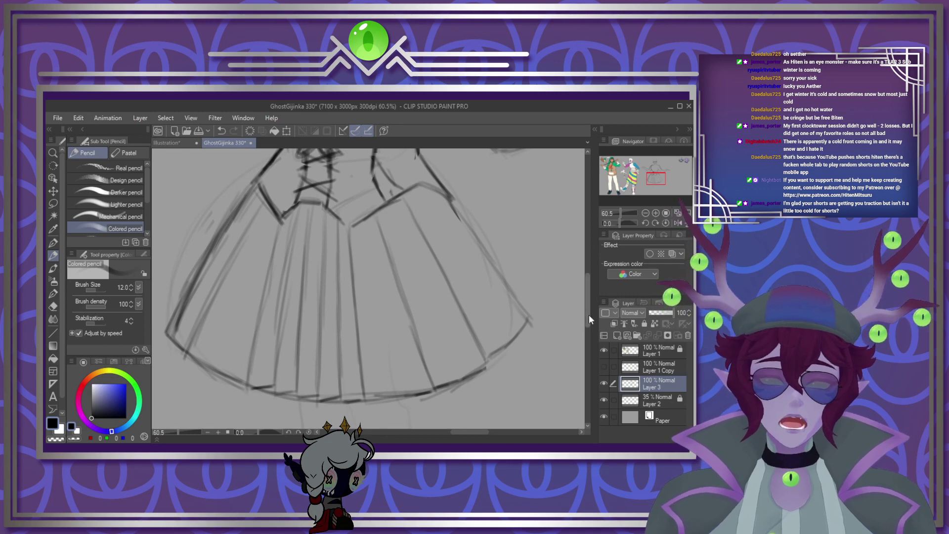
Step: Sketch the two sides of the slanted lower leg below the skirt hem and the heel side of its foot
{"action": "mouse_move", "coordinate": [589, 314]}
{"action": "left_mouse_down"}
{"action": "mouse_move", "coordinate": [581, 362]}
{"action": "mouse_move", "coordinate": [579, 230]}
{"action": "mouse_move", "coordinate": [556, 352]}
{"action": "mouse_move", "coordinate": [552, 303]}
{"action": "mouse_move", "coordinate": [584, 319]}
{"action": "mouse_move", "coordinate": [578, 350]}
{"action": "mouse_move", "coordinate": [577, 334]}
{"action": "left_mouse_up"}
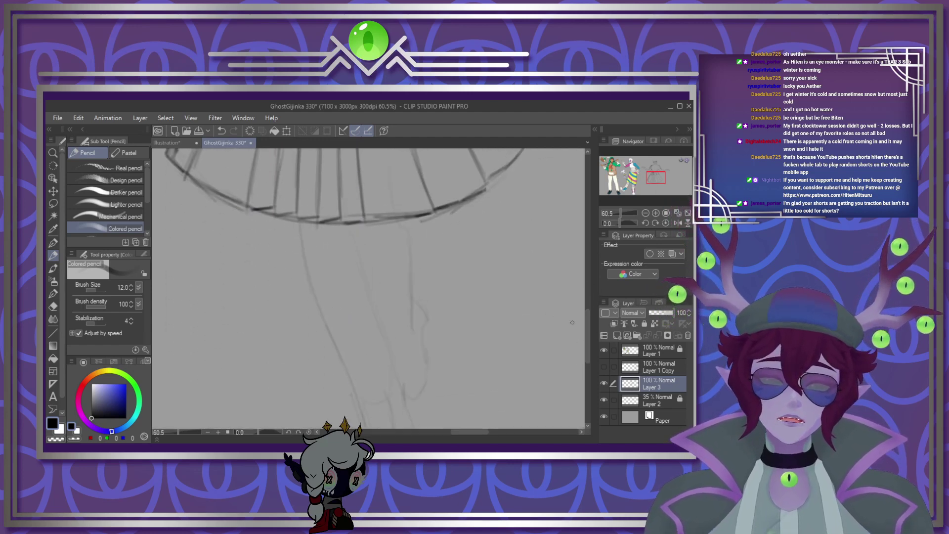
{"action": "left_click_drag", "start_coordinate": [346, 227], "coordinate": [368, 281]}
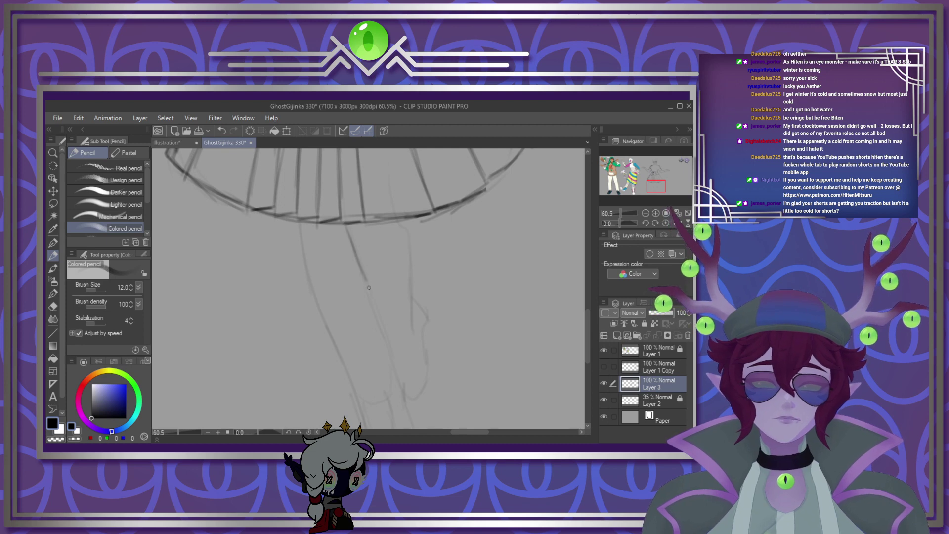
{"action": "left_click_drag", "start_coordinate": [354, 246], "coordinate": [380, 317]}
{"action": "left_click_drag", "start_coordinate": [365, 274], "coordinate": [389, 334]}
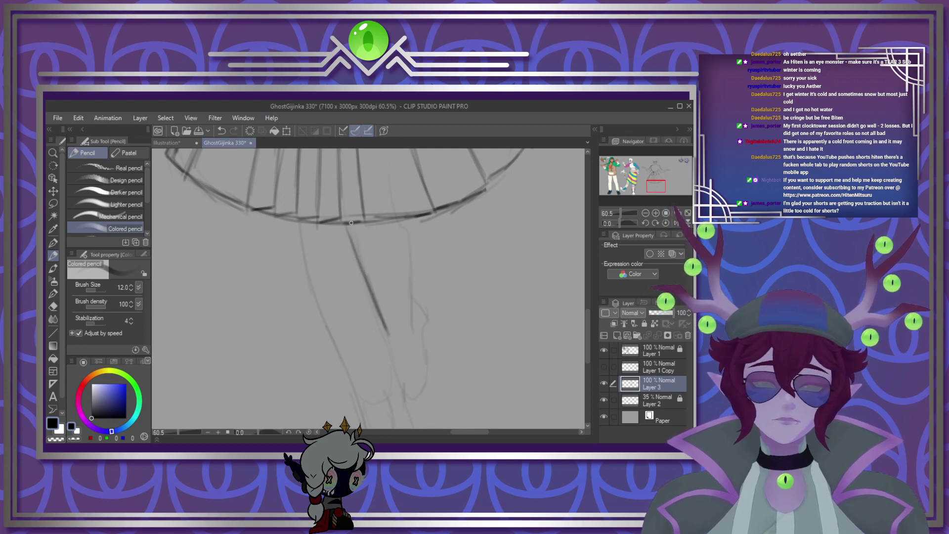
{"action": "mouse_move", "coordinate": [399, 220]}
{"action": "left_mouse_down"}
{"action": "mouse_move", "coordinate": [410, 250]}
{"action": "mouse_move", "coordinate": [408, 297]}
{"action": "left_mouse_up"}
{"action": "left_click_drag", "start_coordinate": [410, 254], "coordinate": [410, 322]}
{"action": "mouse_move", "coordinate": [408, 284]}
{"action": "left_mouse_down"}
{"action": "mouse_move", "coordinate": [410, 327]}
{"action": "mouse_move", "coordinate": [426, 326]}
{"action": "mouse_move", "coordinate": [424, 373]}
{"action": "mouse_move", "coordinate": [410, 402]}
{"action": "left_mouse_up"}
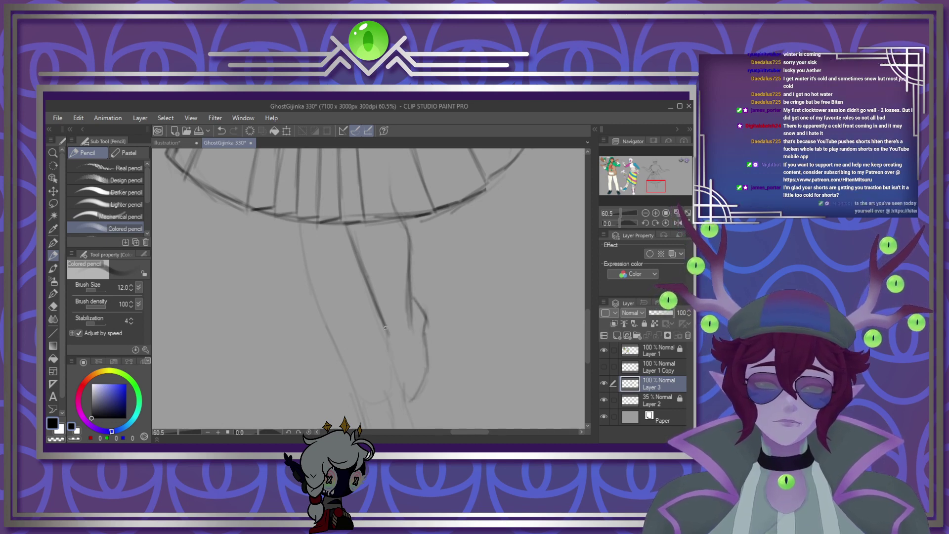
Step: Close the pointed foot's outline and add the crossed ankle straps and shoe opening
{"action": "mouse_move", "coordinate": [386, 335]}
{"action": "left_mouse_down"}
{"action": "mouse_move", "coordinate": [405, 397]}
{"action": "mouse_move", "coordinate": [425, 383]}
{"action": "mouse_move", "coordinate": [426, 313]}
{"action": "left_mouse_up"}
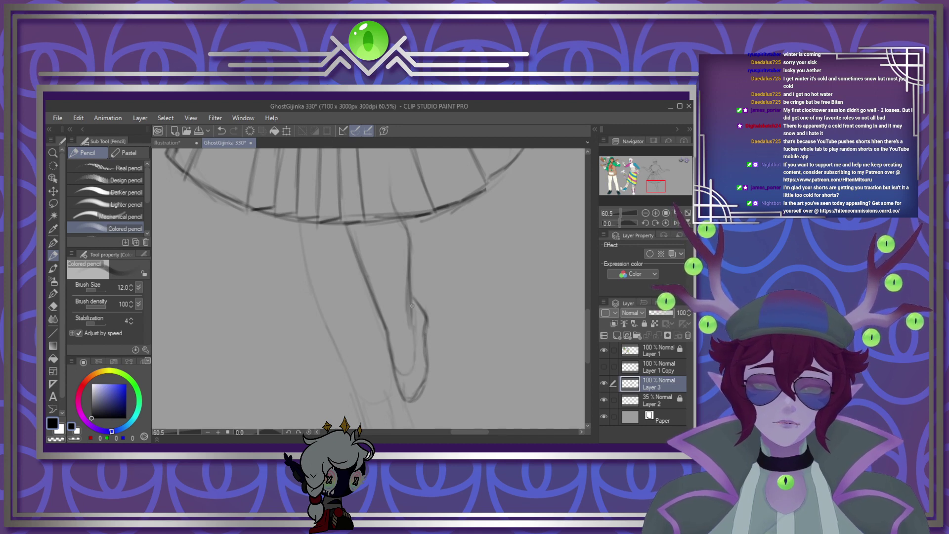
{"action": "mouse_move", "coordinate": [412, 306]}
{"action": "left_mouse_down"}
{"action": "mouse_move", "coordinate": [411, 364]}
{"action": "mouse_move", "coordinate": [397, 377]}
{"action": "mouse_move", "coordinate": [409, 346]}
{"action": "left_mouse_up"}
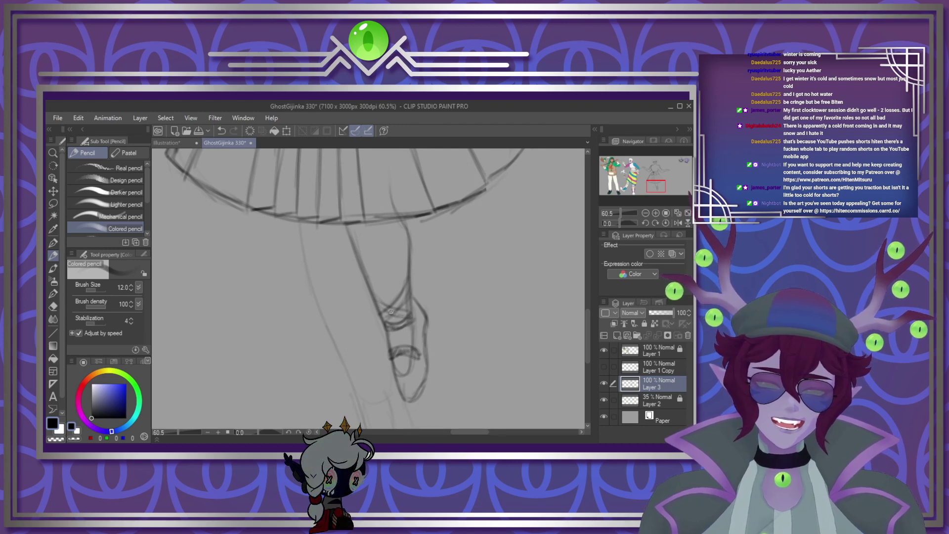
Step: Add crossed lacing up the calf of the raised foot and a small bow with hanging tails at its side
{"action": "mouse_move", "coordinate": [384, 306]}
{"action": "left_mouse_down"}
{"action": "mouse_move", "coordinate": [410, 315]}
{"action": "mouse_move", "coordinate": [398, 303]}
{"action": "mouse_move", "coordinate": [391, 316]}
{"action": "mouse_move", "coordinate": [405, 301]}
{"action": "mouse_move", "coordinate": [399, 309]}
{"action": "left_mouse_up"}
{"action": "mouse_move", "coordinate": [365, 275]}
{"action": "left_mouse_down"}
{"action": "mouse_move", "coordinate": [397, 280]}
{"action": "mouse_move", "coordinate": [362, 267]}
{"action": "mouse_move", "coordinate": [401, 278]}
{"action": "mouse_move", "coordinate": [360, 263]}
{"action": "mouse_move", "coordinate": [398, 284]}
{"action": "mouse_move", "coordinate": [383, 279]}
{"action": "left_mouse_up"}
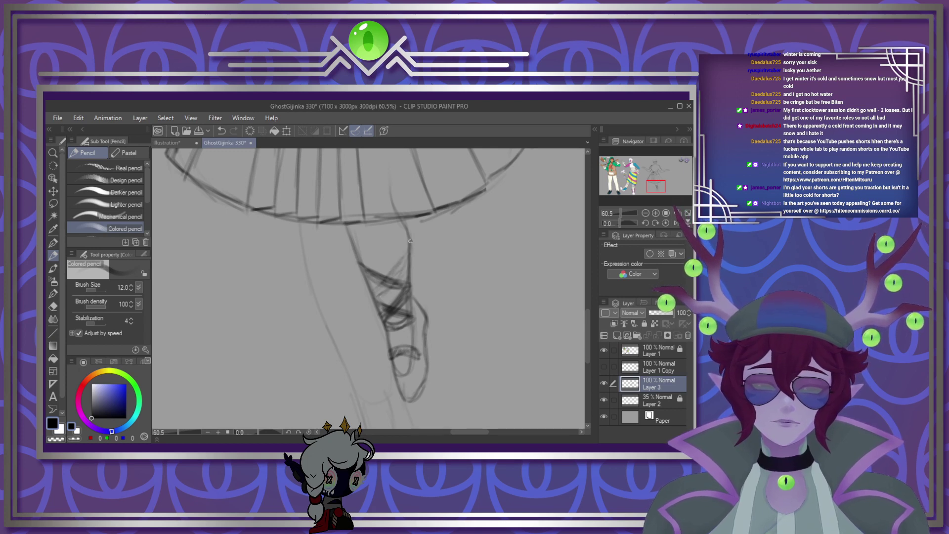
{"action": "mouse_move", "coordinate": [410, 240]}
{"action": "left_mouse_down"}
{"action": "mouse_move", "coordinate": [372, 293]}
{"action": "mouse_move", "coordinate": [407, 256]}
{"action": "left_mouse_up"}
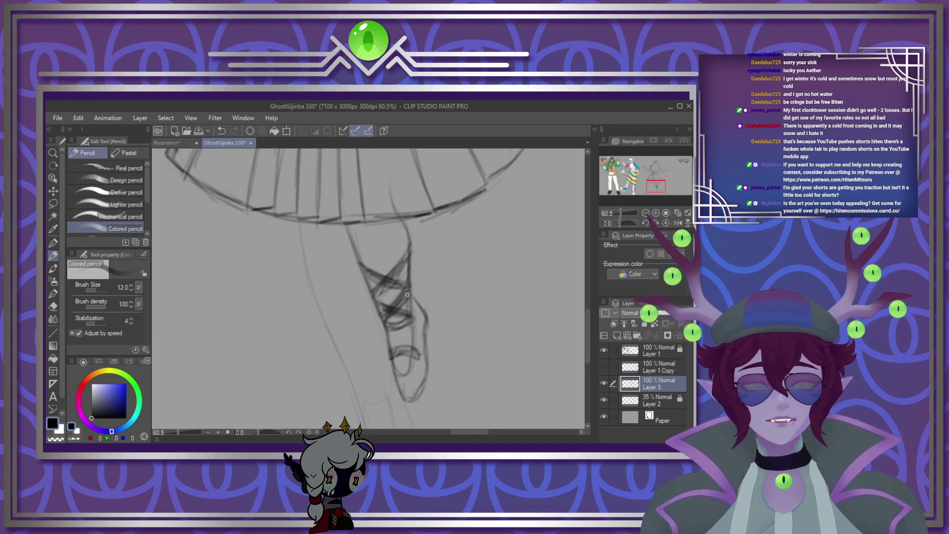
{"action": "mouse_move", "coordinate": [417, 290]}
{"action": "left_mouse_down"}
{"action": "mouse_move", "coordinate": [417, 256]}
{"action": "mouse_move", "coordinate": [419, 289]}
{"action": "left_mouse_up"}
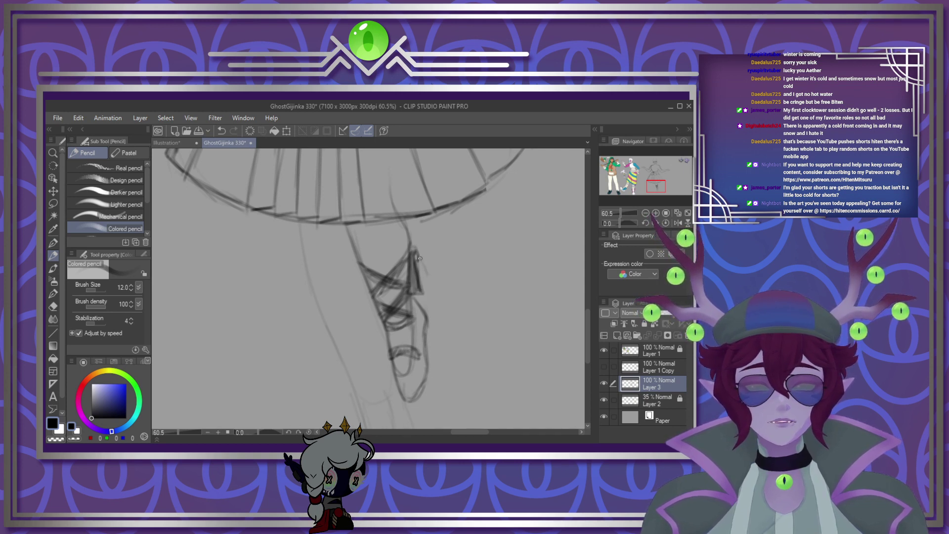
{"action": "mouse_move", "coordinate": [420, 258]}
{"action": "left_mouse_down"}
{"action": "mouse_move", "coordinate": [429, 286]}
{"action": "mouse_move", "coordinate": [417, 259]}
{"action": "mouse_move", "coordinate": [423, 273]}
{"action": "left_mouse_up"}
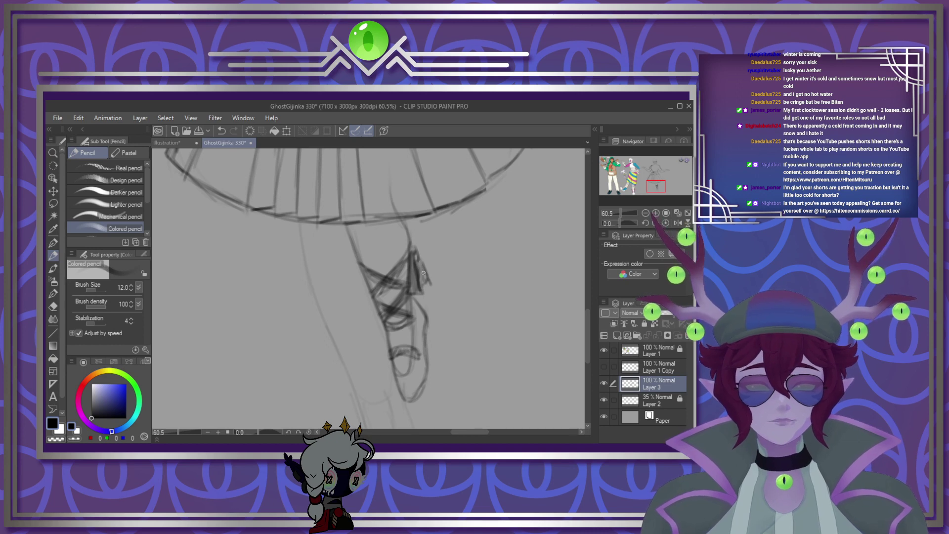
Step: Outline the second pointed foot over the rough beneath the raised one and add its shoe opening and curved ankle strap
{"action": "mouse_move", "coordinate": [587, 328]}
{"action": "left_mouse_down"}
{"action": "mouse_move", "coordinate": [585, 357]}
{"action": "mouse_move", "coordinate": [585, 347]}
{"action": "left_mouse_up"}
{"action": "mouse_move", "coordinate": [365, 321]}
{"action": "left_mouse_down"}
{"action": "mouse_move", "coordinate": [370, 387]}
{"action": "mouse_move", "coordinate": [390, 414]}
{"action": "mouse_move", "coordinate": [406, 410]}
{"action": "left_mouse_up"}
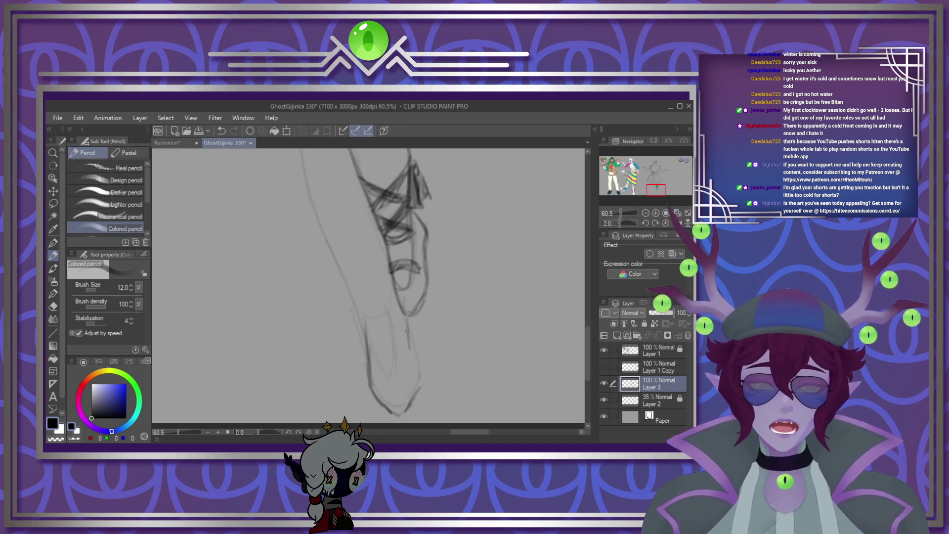
{"action": "left_click_drag", "start_coordinate": [418, 372], "coordinate": [408, 406]}
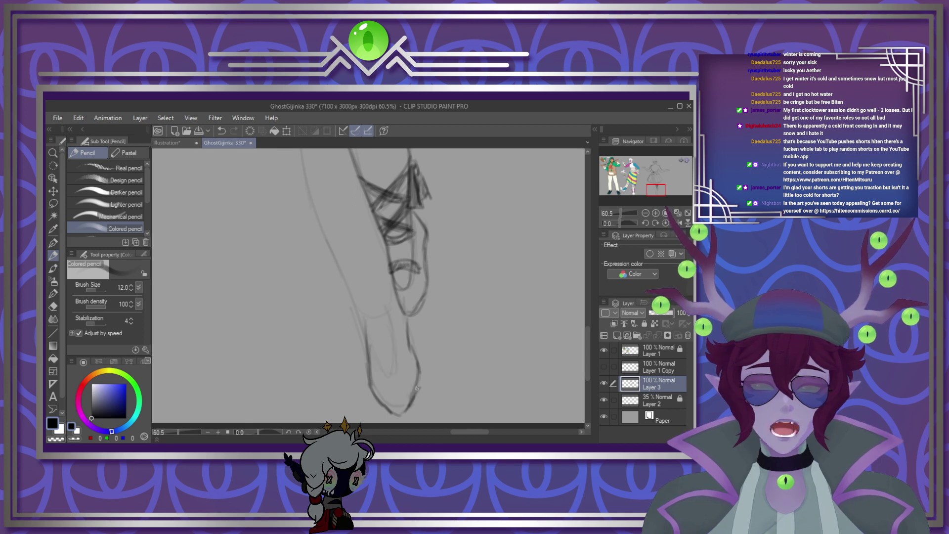
{"action": "left_click_drag", "start_coordinate": [408, 347], "coordinate": [416, 395]}
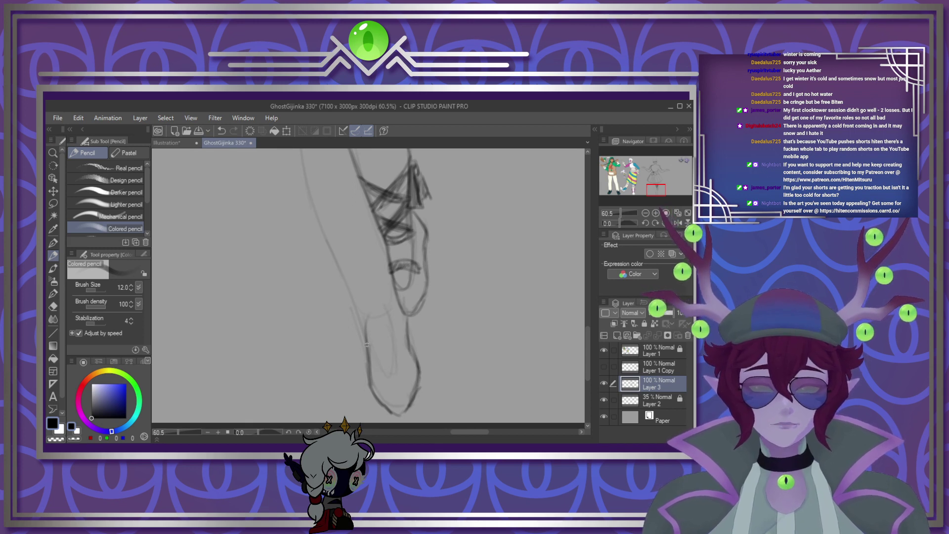
{"action": "left_click_drag", "start_coordinate": [377, 378], "coordinate": [403, 376]}
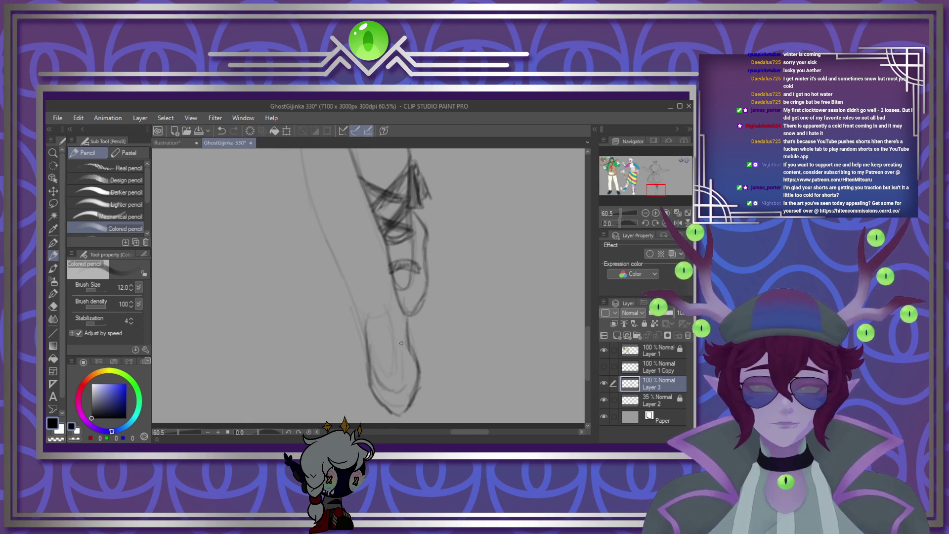
{"action": "mouse_move", "coordinate": [403, 344]}
{"action": "left_mouse_down"}
{"action": "mouse_move", "coordinate": [396, 385]}
{"action": "mouse_move", "coordinate": [386, 384]}
{"action": "mouse_move", "coordinate": [406, 360]}
{"action": "left_mouse_up"}
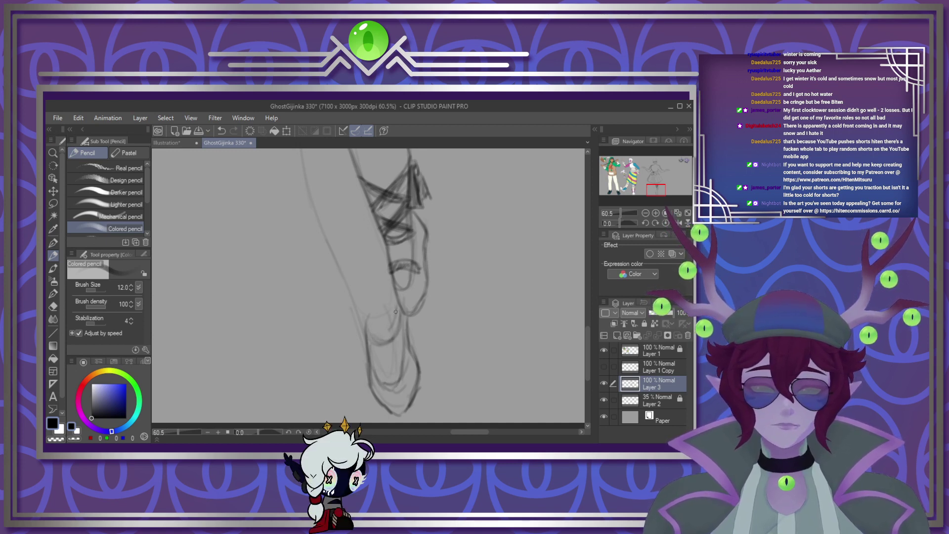
{"action": "mouse_move", "coordinate": [395, 313]}
{"action": "left_mouse_down"}
{"action": "mouse_move", "coordinate": [380, 331]}
{"action": "mouse_move", "coordinate": [364, 325]}
{"action": "mouse_move", "coordinate": [393, 325]}
{"action": "mouse_move", "coordinate": [398, 300]}
{"action": "mouse_move", "coordinate": [388, 331]}
{"action": "mouse_move", "coordinate": [366, 324]}
{"action": "left_mouse_up"}
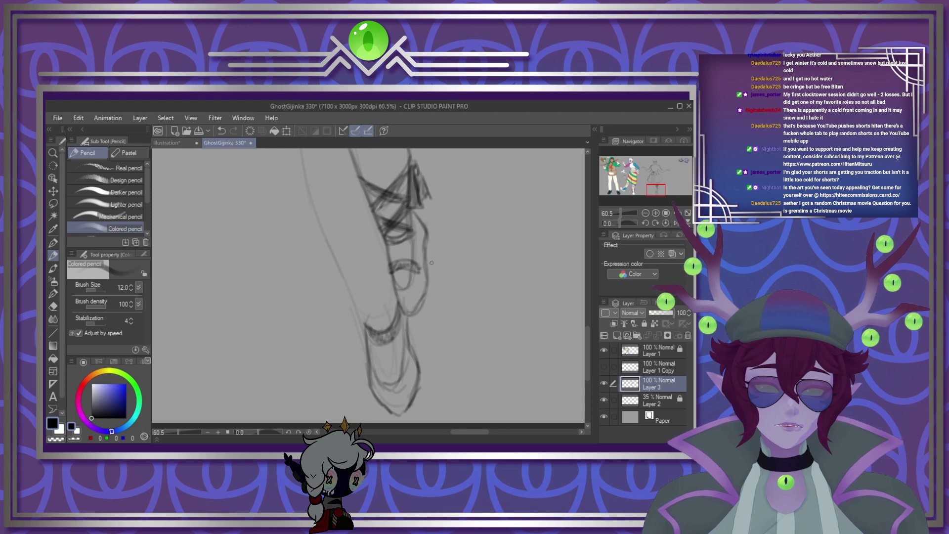
Step: Sketch both sides of the front leg down to the ankle and cross straps over it above the shoe
{"action": "left_click_drag", "start_coordinate": [302, 157], "coordinate": [367, 344]}
{"action": "mouse_move", "coordinate": [385, 244]}
{"action": "left_mouse_down"}
{"action": "mouse_move", "coordinate": [399, 313]}
{"action": "mouse_move", "coordinate": [372, 257]}
{"action": "mouse_move", "coordinate": [356, 298]}
{"action": "mouse_move", "coordinate": [376, 312]}
{"action": "mouse_move", "coordinate": [396, 306]}
{"action": "mouse_move", "coordinate": [358, 294]}
{"action": "mouse_move", "coordinate": [402, 312]}
{"action": "mouse_move", "coordinate": [354, 293]}
{"action": "mouse_move", "coordinate": [393, 311]}
{"action": "mouse_move", "coordinate": [357, 300]}
{"action": "mouse_move", "coordinate": [392, 304]}
{"action": "mouse_move", "coordinate": [364, 311]}
{"action": "mouse_move", "coordinate": [381, 286]}
{"action": "mouse_move", "coordinate": [367, 312]}
{"action": "left_mouse_up"}
{"action": "mouse_move", "coordinate": [389, 281]}
{"action": "left_mouse_down"}
{"action": "mouse_move", "coordinate": [367, 314]}
{"action": "mouse_move", "coordinate": [391, 275]}
{"action": "mouse_move", "coordinate": [365, 324]}
{"action": "mouse_move", "coordinate": [379, 305]}
{"action": "left_mouse_up"}
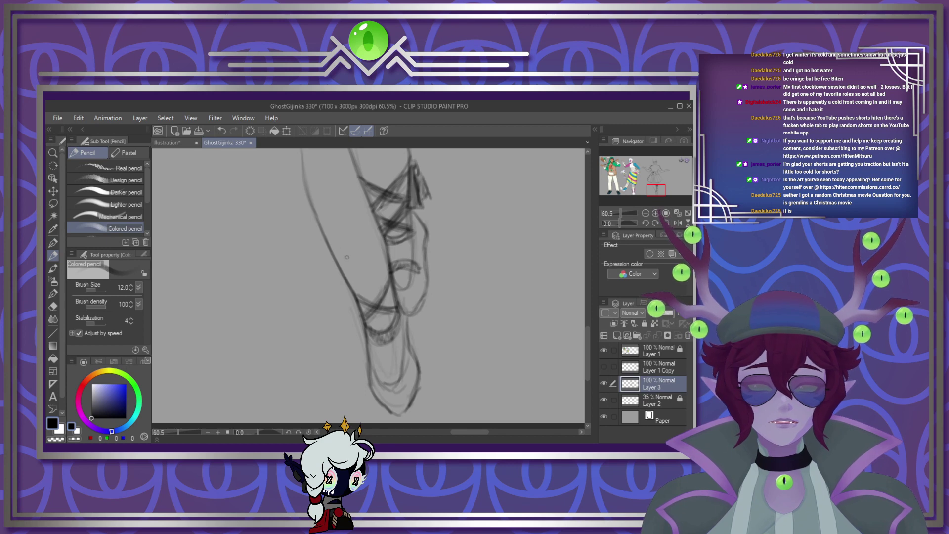
{"action": "mouse_move", "coordinate": [343, 274]}
{"action": "left_mouse_down"}
{"action": "mouse_move", "coordinate": [360, 283]}
{"action": "mouse_move", "coordinate": [389, 277]}
{"action": "mouse_move", "coordinate": [347, 281]}
{"action": "mouse_move", "coordinate": [337, 269]}
{"action": "mouse_move", "coordinate": [392, 273]}
{"action": "mouse_move", "coordinate": [360, 281]}
{"action": "left_mouse_up"}
{"action": "mouse_move", "coordinate": [376, 269]}
{"action": "left_mouse_down"}
{"action": "mouse_move", "coordinate": [352, 295]}
{"action": "mouse_move", "coordinate": [363, 291]}
{"action": "mouse_move", "coordinate": [337, 291]}
{"action": "mouse_move", "coordinate": [338, 328]}
{"action": "mouse_move", "coordinate": [342, 281]}
{"action": "mouse_move", "coordinate": [343, 328]}
{"action": "left_mouse_up"}
Step: Darken the front leg's outer edge from the skirt hem downward and connect its inner edge to the hem
{"action": "left_click_drag", "start_coordinate": [588, 348], "coordinate": [589, 318]}
{"action": "left_click_drag", "start_coordinate": [302, 296], "coordinate": [313, 368]}
{"action": "left_click_drag", "start_coordinate": [310, 328], "coordinate": [324, 388]}
{"action": "left_click_drag", "start_coordinate": [315, 350], "coordinate": [336, 410]}
{"action": "left_click_drag", "start_coordinate": [316, 366], "coordinate": [339, 422]}
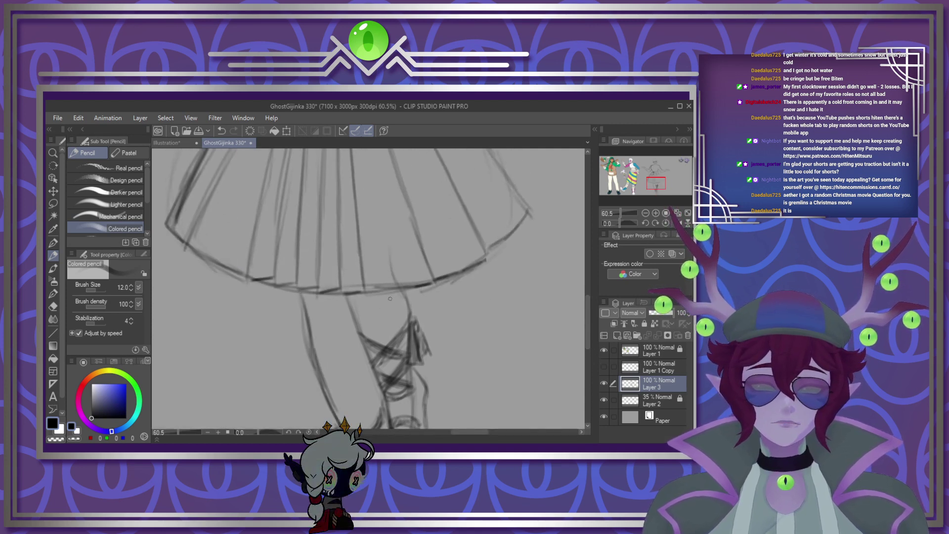
{"action": "left_click_drag", "start_coordinate": [344, 297], "coordinate": [359, 330]}
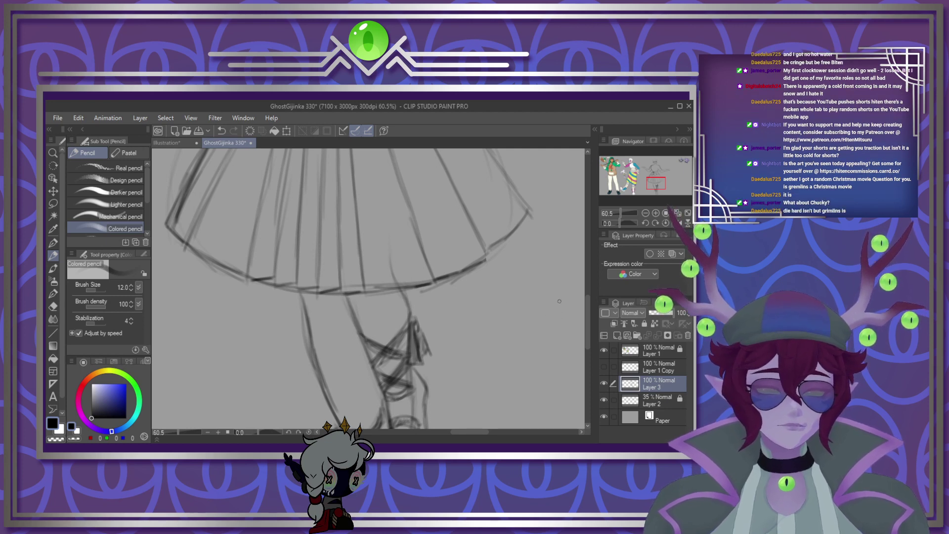
Step: Sketch a gathered neckband around the base of the neck with pointed collar flaps flaring on both sides
{"action": "mouse_move", "coordinate": [586, 309]}
{"action": "left_mouse_down"}
{"action": "mouse_move", "coordinate": [585, 351]}
{"action": "mouse_move", "coordinate": [590, 234]}
{"action": "left_mouse_up"}
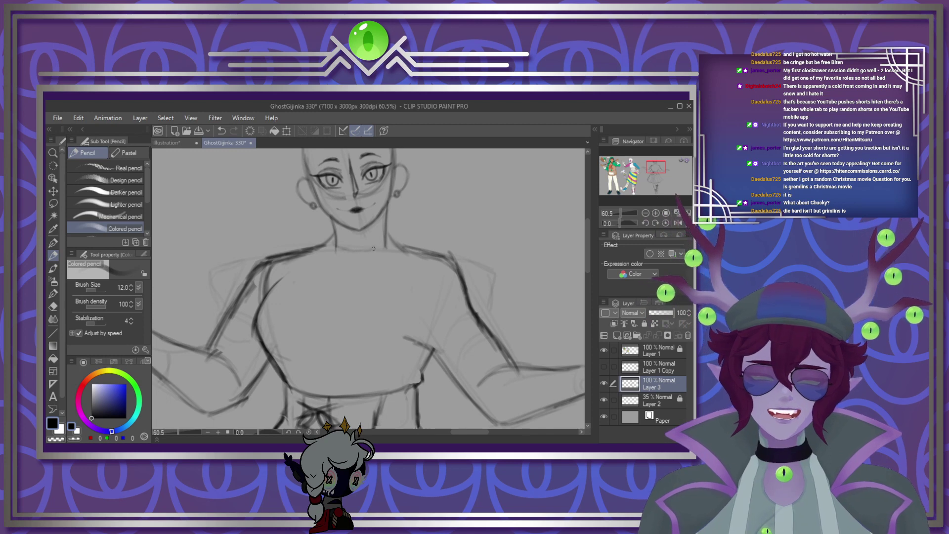
{"action": "mouse_move", "coordinate": [382, 245]}
{"action": "left_mouse_down"}
{"action": "mouse_move", "coordinate": [345, 252]}
{"action": "mouse_move", "coordinate": [336, 240]}
{"action": "mouse_move", "coordinate": [352, 257]}
{"action": "mouse_move", "coordinate": [356, 237]}
{"action": "mouse_move", "coordinate": [342, 234]}
{"action": "mouse_move", "coordinate": [383, 228]}
{"action": "mouse_move", "coordinate": [360, 240]}
{"action": "mouse_move", "coordinate": [338, 235]}
{"action": "mouse_move", "coordinate": [346, 249]}
{"action": "mouse_move", "coordinate": [370, 250]}
{"action": "left_mouse_up"}
{"action": "mouse_move", "coordinate": [373, 240]}
{"action": "left_mouse_down"}
{"action": "mouse_move", "coordinate": [378, 247]}
{"action": "mouse_move", "coordinate": [370, 227]}
{"action": "mouse_move", "coordinate": [390, 226]}
{"action": "mouse_move", "coordinate": [361, 238]}
{"action": "left_mouse_up"}
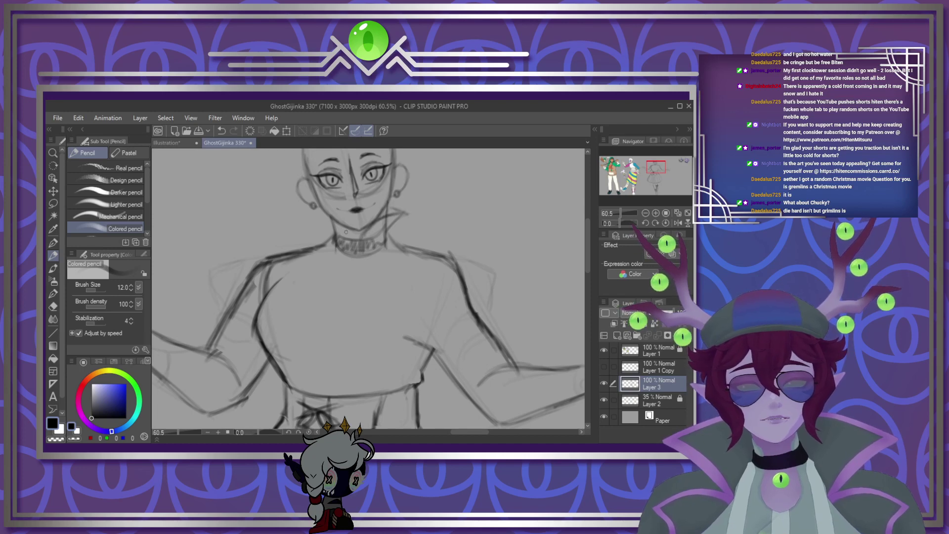
{"action": "left_click_drag", "start_coordinate": [317, 217], "coordinate": [341, 236]}
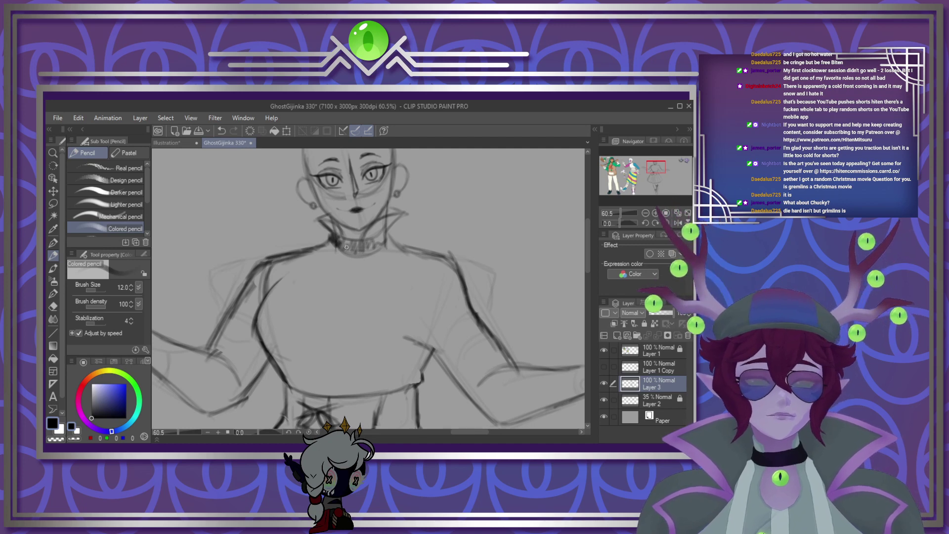
Step: Draw short ribbon tails hanging from both sides of the neckband onto the upper chest
{"action": "left_click_drag", "start_coordinate": [351, 241], "coordinate": [366, 284]}
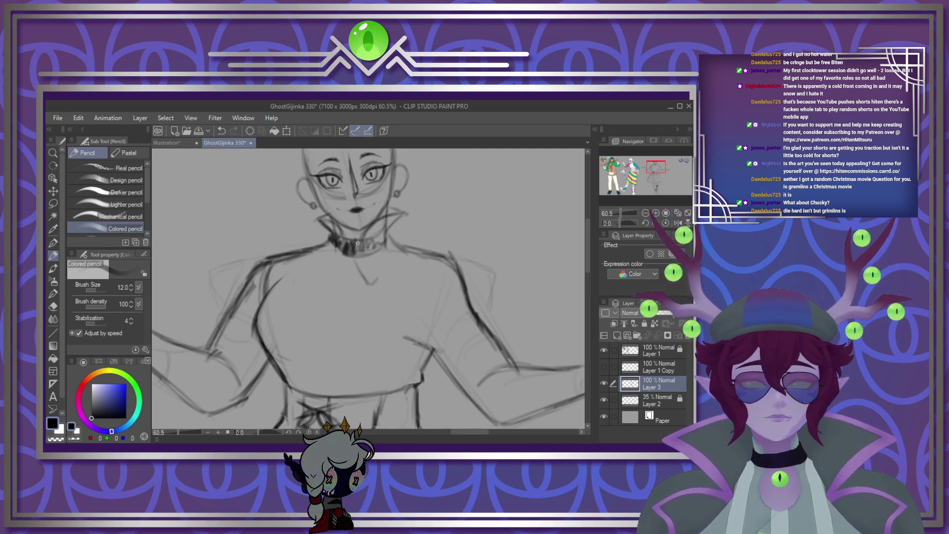
{"action": "left_click_drag", "start_coordinate": [357, 243], "coordinate": [376, 272]}
{"action": "left_click_drag", "start_coordinate": [335, 249], "coordinate": [326, 274]}
{"action": "left_click_drag", "start_coordinate": [336, 247], "coordinate": [314, 275]}
{"action": "left_click_drag", "start_coordinate": [355, 255], "coordinate": [371, 279]}
Step: Sketch long diagonal lapel edges below the ribbon tails, adding a pointed collar panel that sweeps up to the shoulder
{"action": "left_click_drag", "start_coordinate": [585, 271], "coordinate": [569, 286]}
{"action": "scroll", "coordinate": [570, 291], "scroll_direction": "up", "scroll_amount": 3}
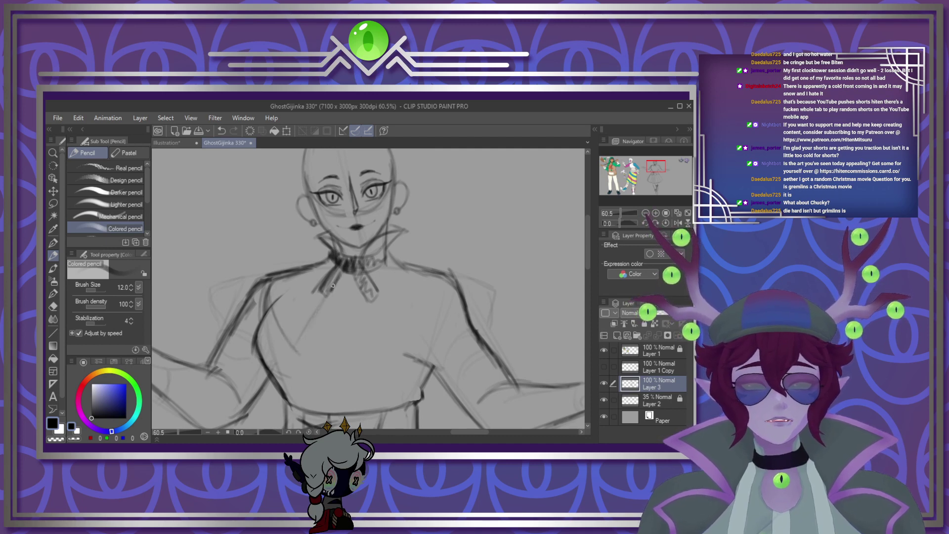
{"action": "left_click_drag", "start_coordinate": [332, 286], "coordinate": [297, 345]}
{"action": "left_click_drag", "start_coordinate": [366, 311], "coordinate": [376, 343]}
{"action": "left_click_drag", "start_coordinate": [360, 299], "coordinate": [370, 328]}
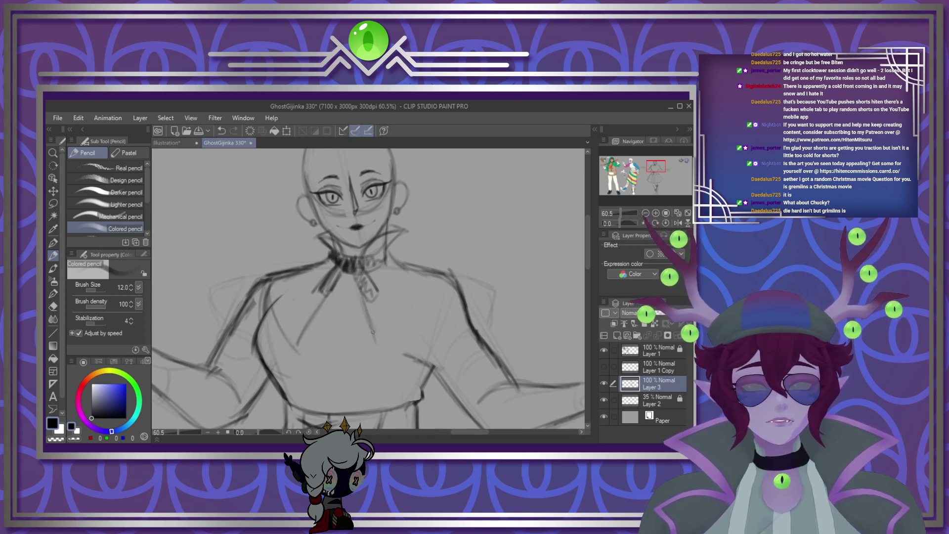
{"action": "mouse_move", "coordinate": [351, 279]}
{"action": "left_mouse_down"}
{"action": "mouse_move", "coordinate": [375, 347]}
{"action": "mouse_move", "coordinate": [435, 304]}
{"action": "mouse_move", "coordinate": [379, 349]}
{"action": "mouse_move", "coordinate": [365, 313]}
{"action": "left_mouse_up"}
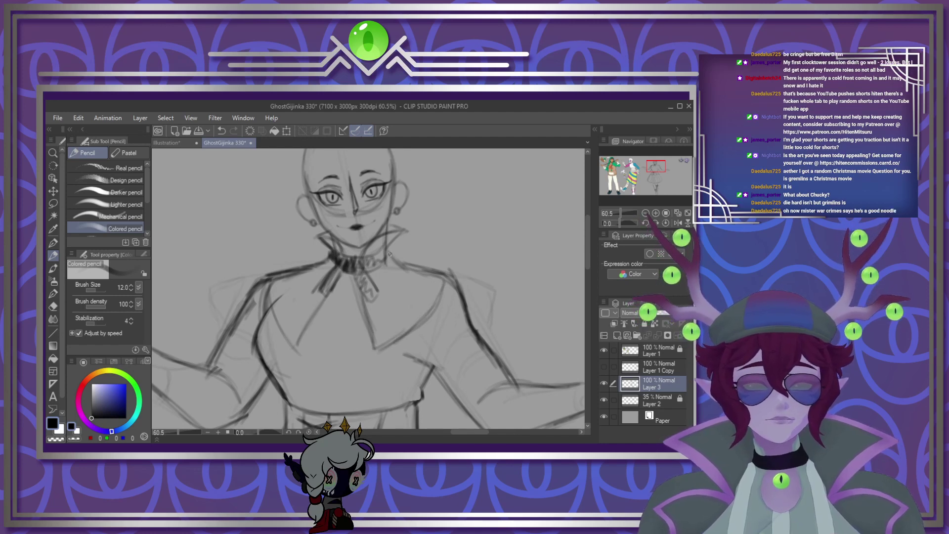
{"action": "mouse_move", "coordinate": [398, 262]}
{"action": "left_mouse_down"}
{"action": "mouse_move", "coordinate": [448, 274]}
{"action": "mouse_move", "coordinate": [379, 350]}
{"action": "mouse_move", "coordinate": [375, 330]}
{"action": "left_mouse_up"}
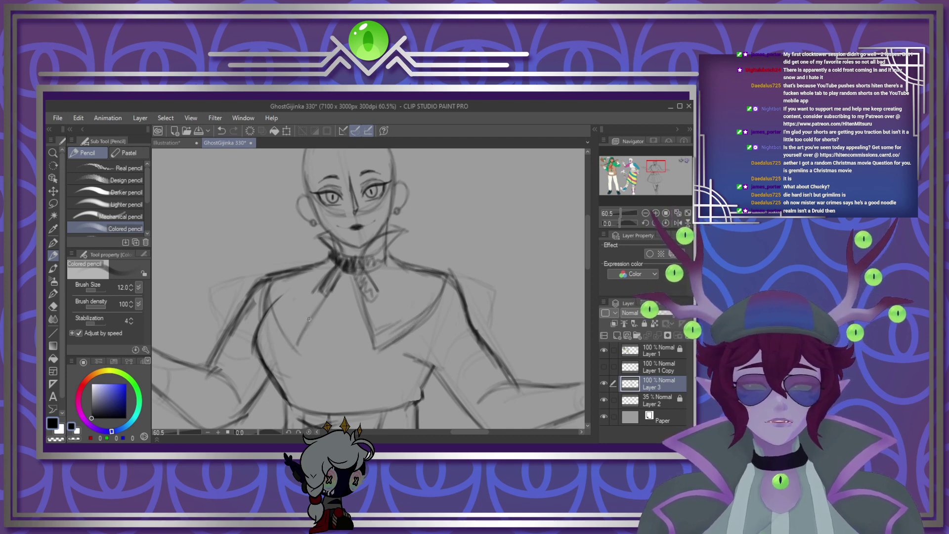
{"action": "left_click_drag", "start_coordinate": [323, 294], "coordinate": [292, 337]}
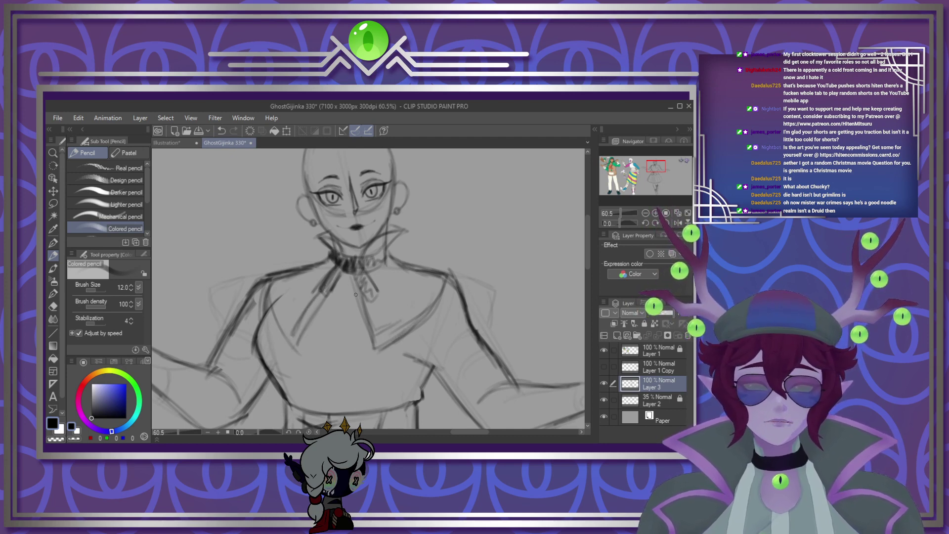
{"action": "left_click_drag", "start_coordinate": [355, 283], "coordinate": [367, 333]}
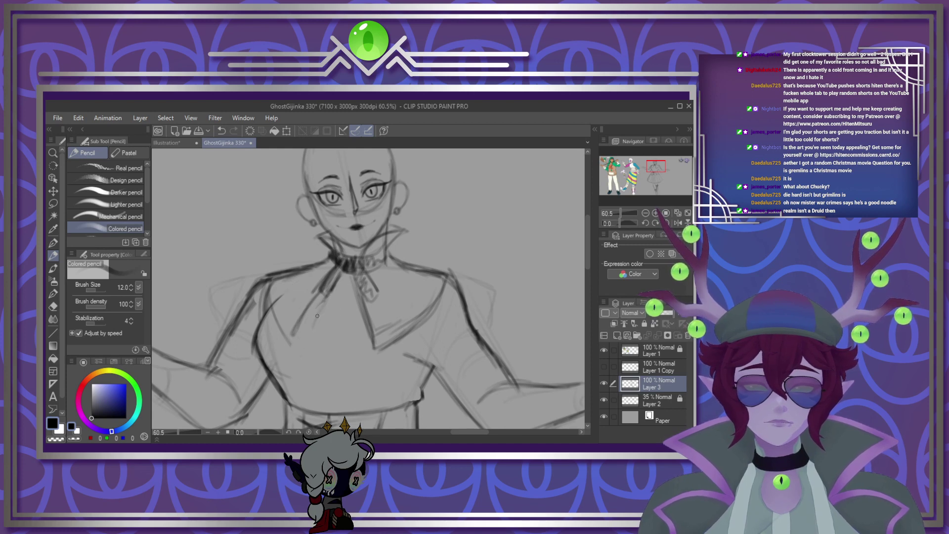
Step: Draw two curved front-placket lines down the bodice to the waist and add diagonal folds between the lapels
{"action": "mouse_move", "coordinate": [328, 296]}
{"action": "left_mouse_down"}
{"action": "mouse_move", "coordinate": [306, 346]}
{"action": "mouse_move", "coordinate": [315, 396]}
{"action": "left_mouse_up"}
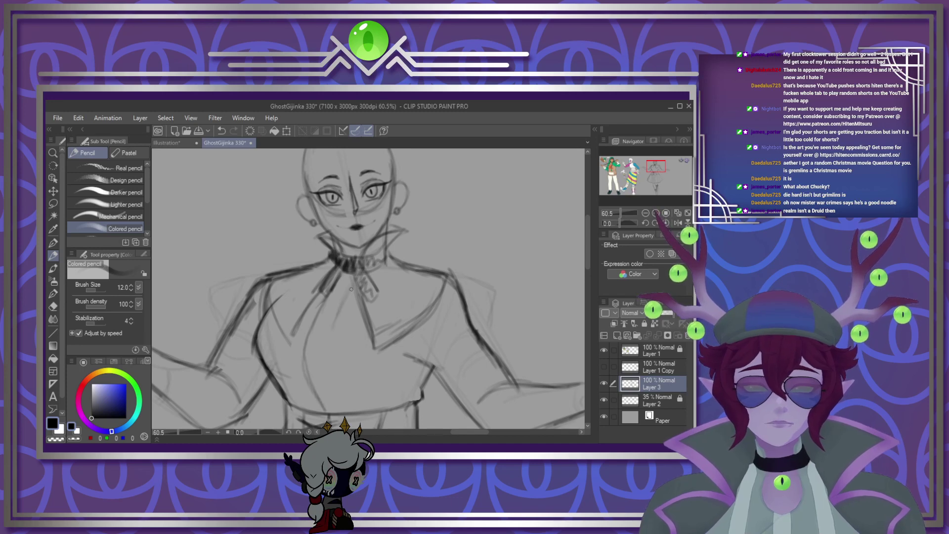
{"action": "mouse_move", "coordinate": [346, 303]}
{"action": "left_mouse_down"}
{"action": "mouse_move", "coordinate": [324, 350]}
{"action": "mouse_move", "coordinate": [336, 311]}
{"action": "left_mouse_up"}
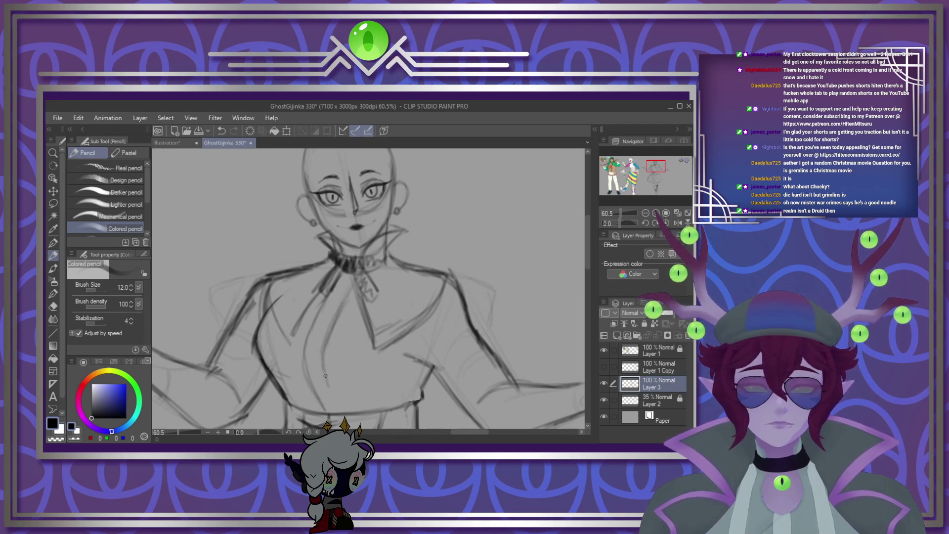
{"action": "mouse_move", "coordinate": [311, 331]}
{"action": "left_mouse_down"}
{"action": "mouse_move", "coordinate": [304, 353]}
{"action": "mouse_move", "coordinate": [317, 394]}
{"action": "mouse_move", "coordinate": [337, 324]}
{"action": "mouse_move", "coordinate": [323, 363]}
{"action": "mouse_move", "coordinate": [326, 338]}
{"action": "mouse_move", "coordinate": [341, 401]}
{"action": "left_mouse_up"}
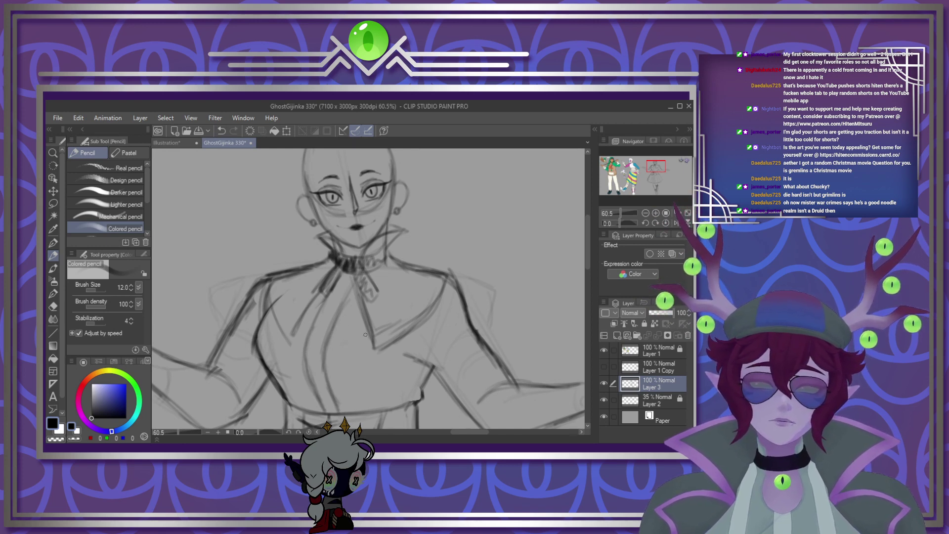
{"action": "mouse_move", "coordinate": [365, 335]}
{"action": "left_mouse_down"}
{"action": "mouse_move", "coordinate": [328, 353]}
{"action": "mouse_move", "coordinate": [306, 349]}
{"action": "left_mouse_up"}
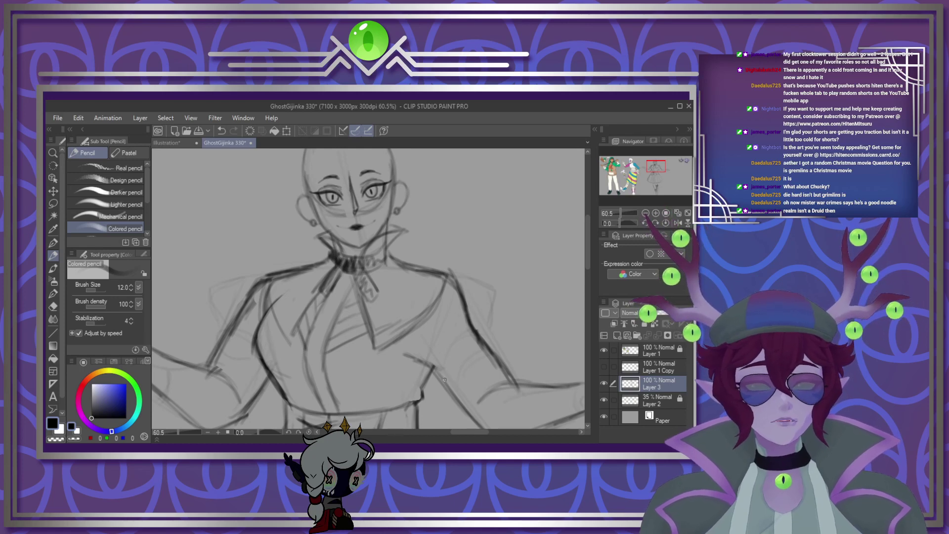
Step: Add curved gathered sleeve bands around both upper arms just above the elbows
{"action": "left_click_drag", "start_coordinate": [442, 380], "coordinate": [471, 344]}
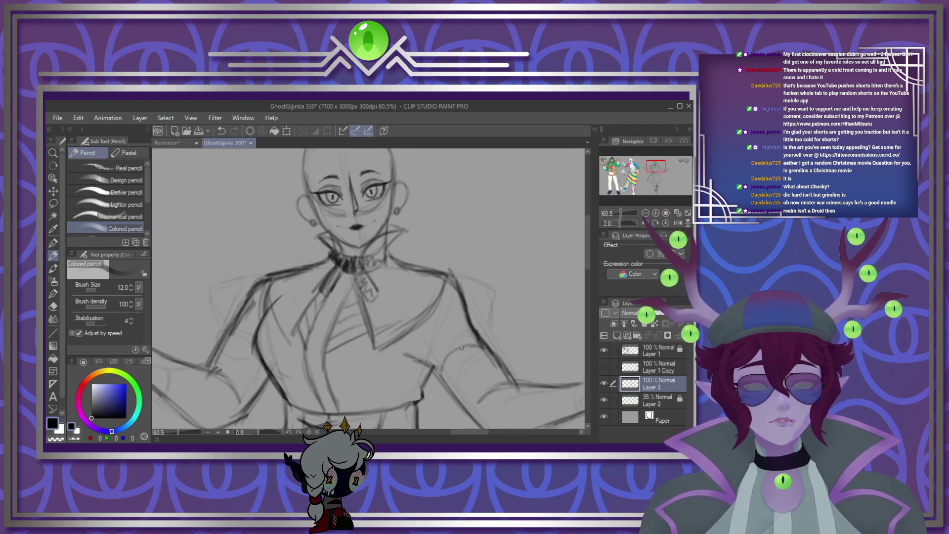
{"action": "mouse_move", "coordinate": [444, 379]}
{"action": "left_mouse_down"}
{"action": "mouse_move", "coordinate": [471, 348]}
{"action": "mouse_move", "coordinate": [455, 379]}
{"action": "mouse_move", "coordinate": [460, 357]}
{"action": "mouse_move", "coordinate": [482, 352]}
{"action": "left_mouse_up"}
{"action": "mouse_move", "coordinate": [242, 349]}
{"action": "left_mouse_down"}
{"action": "mouse_move", "coordinate": [259, 380]}
{"action": "mouse_move", "coordinate": [221, 356]}
{"action": "mouse_move", "coordinate": [265, 377]}
{"action": "left_mouse_up"}
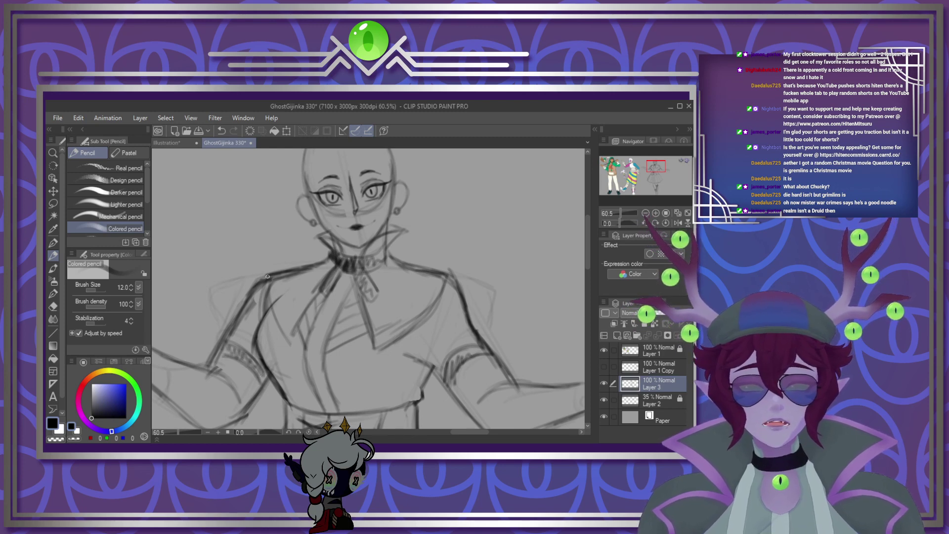
Step: Outline the short puffed sleeves from the shoulders to the bands, add fabric folds beside the bust, and darken the collar panel's edge
{"action": "mouse_move", "coordinate": [258, 283]}
{"action": "left_mouse_down"}
{"action": "mouse_move", "coordinate": [228, 295]}
{"action": "mouse_move", "coordinate": [221, 336]}
{"action": "mouse_move", "coordinate": [232, 286]}
{"action": "mouse_move", "coordinate": [269, 275]}
{"action": "left_mouse_up"}
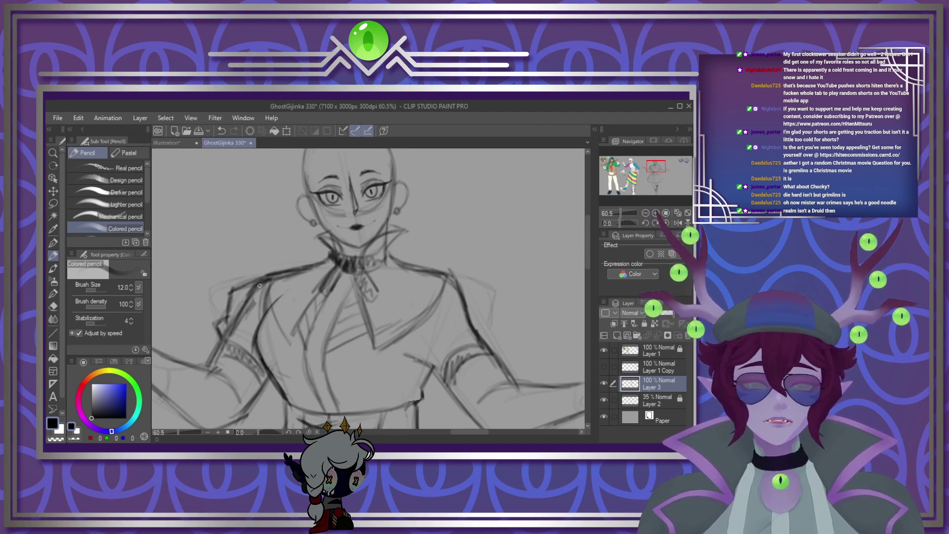
{"action": "mouse_move", "coordinate": [403, 358]}
{"action": "left_mouse_down"}
{"action": "mouse_move", "coordinate": [409, 374]}
{"action": "mouse_move", "coordinate": [425, 373]}
{"action": "mouse_move", "coordinate": [401, 373]}
{"action": "left_mouse_up"}
{"action": "left_click_drag", "start_coordinate": [405, 375], "coordinate": [399, 339]}
{"action": "mouse_move", "coordinate": [446, 280]}
{"action": "left_mouse_down"}
{"action": "mouse_move", "coordinate": [473, 288]}
{"action": "mouse_move", "coordinate": [481, 328]}
{"action": "mouse_move", "coordinate": [428, 346]}
{"action": "mouse_move", "coordinate": [444, 332]}
{"action": "mouse_move", "coordinate": [434, 368]}
{"action": "left_mouse_up"}
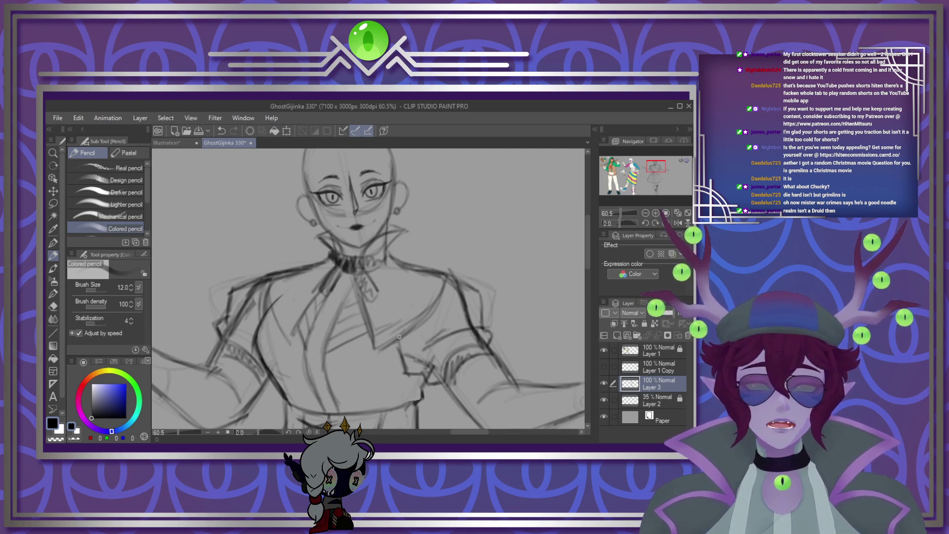
{"action": "left_click_drag", "start_coordinate": [443, 290], "coordinate": [409, 329]}
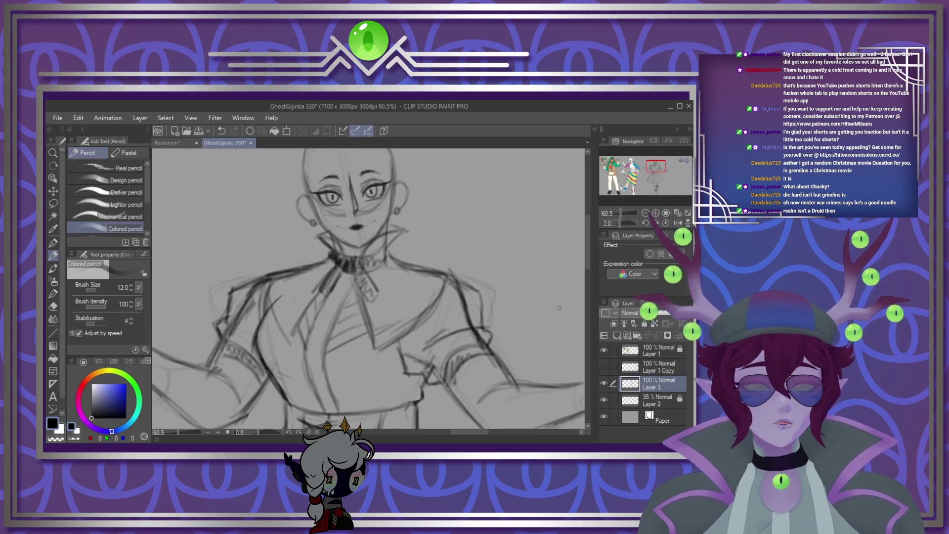
Step: Sketch the sleeve outline along the figure's outstretched left arm, with fabric edges at the elbow and a flared forearm opening
{"action": "mouse_move", "coordinate": [586, 257]}
{"action": "left_mouse_down"}
{"action": "mouse_move", "coordinate": [586, 294]}
{"action": "mouse_move", "coordinate": [586, 275]}
{"action": "left_mouse_up"}
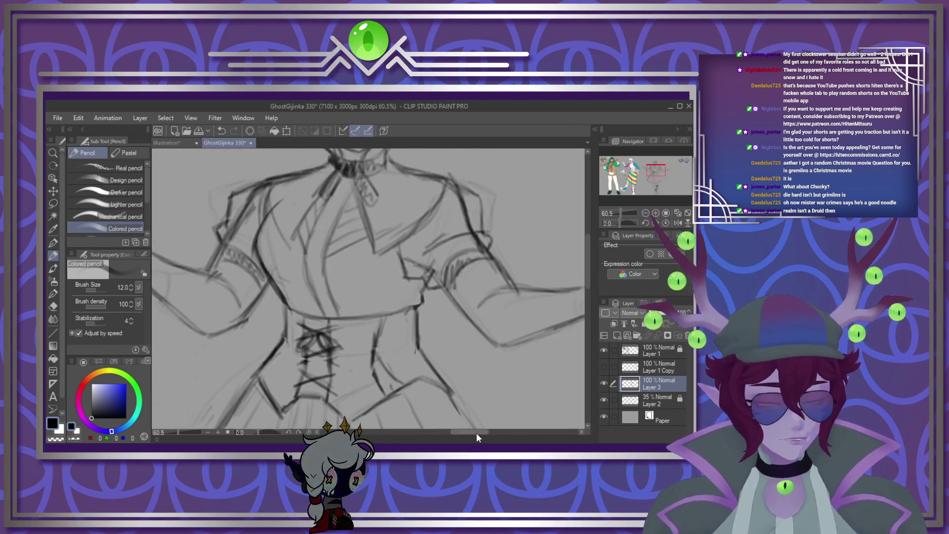
{"action": "left_click_drag", "start_coordinate": [476, 434], "coordinate": [494, 433]}
{"action": "left_click_drag", "start_coordinate": [368, 296], "coordinate": [360, 324]}
{"action": "left_click_drag", "start_coordinate": [397, 286], "coordinate": [401, 307]}
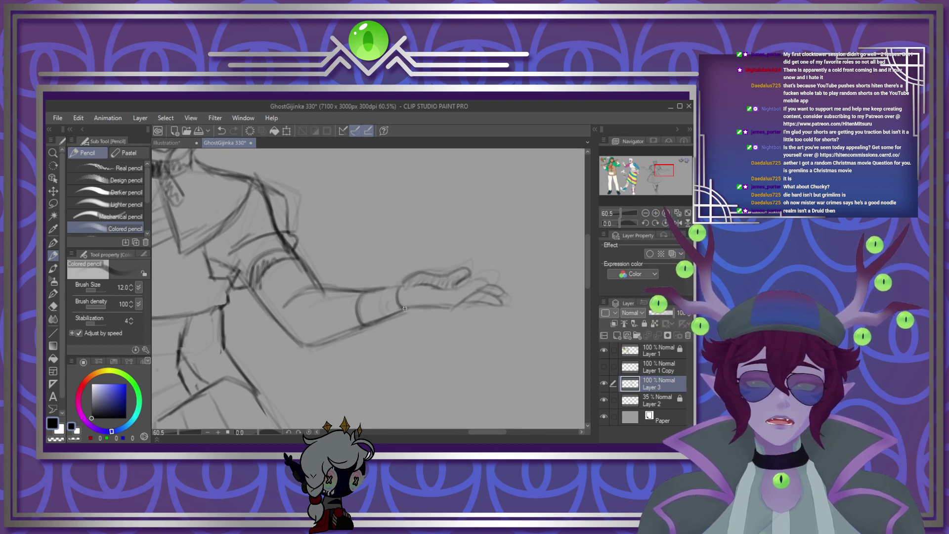
{"action": "mouse_move", "coordinate": [321, 283]}
{"action": "left_mouse_down"}
{"action": "mouse_move", "coordinate": [276, 299]}
{"action": "mouse_move", "coordinate": [274, 329]}
{"action": "mouse_move", "coordinate": [302, 353]}
{"action": "mouse_move", "coordinate": [382, 338]}
{"action": "mouse_move", "coordinate": [359, 336]}
{"action": "left_mouse_up"}
{"action": "key", "text": "e"}
{"action": "key", "text": "p"}
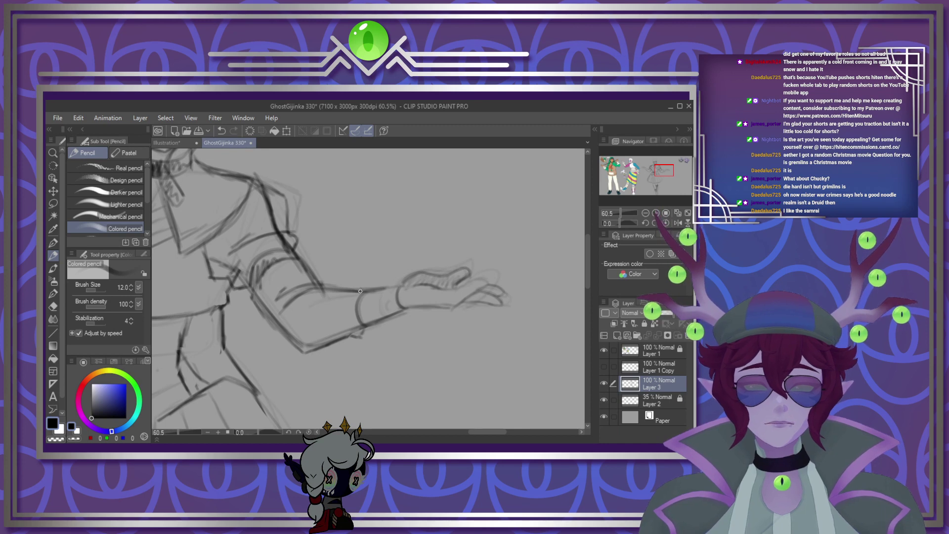
{"action": "left_click_drag", "start_coordinate": [350, 286], "coordinate": [316, 284]}
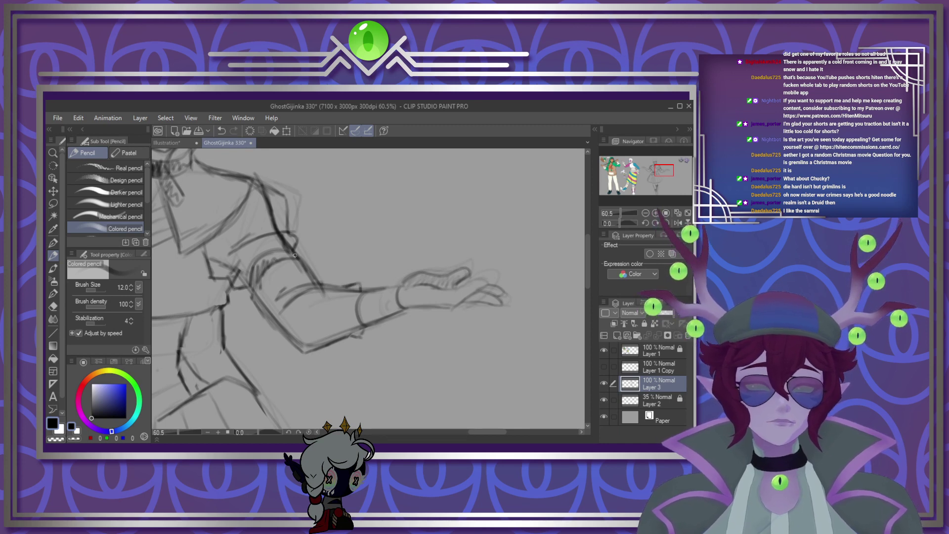
{"action": "left_click_drag", "start_coordinate": [295, 253], "coordinate": [306, 261]}
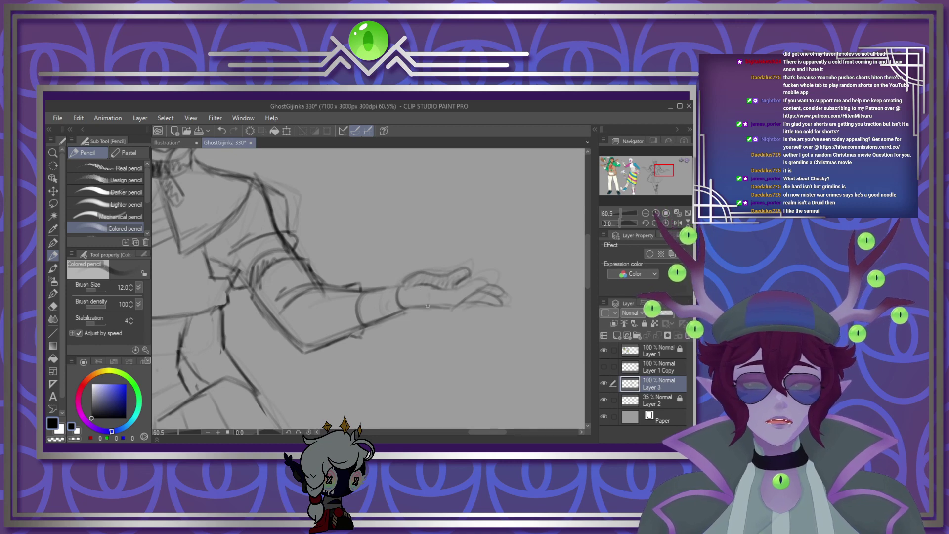
Step: Draw pointed, folded cuffs hanging from both of the figure's wrists
{"action": "left_click_drag", "start_coordinate": [427, 305], "coordinate": [439, 356]}
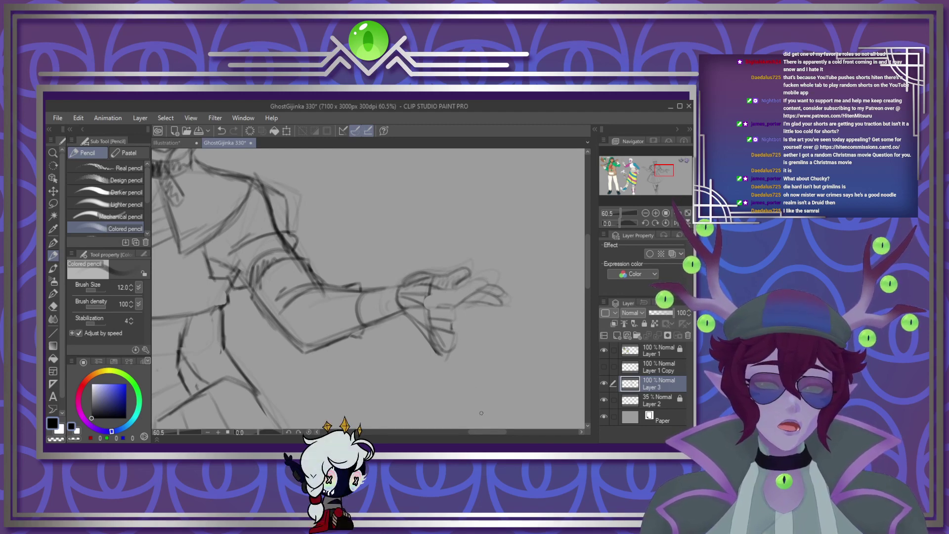
{"action": "left_click_drag", "start_coordinate": [485, 431], "coordinate": [452, 432]}
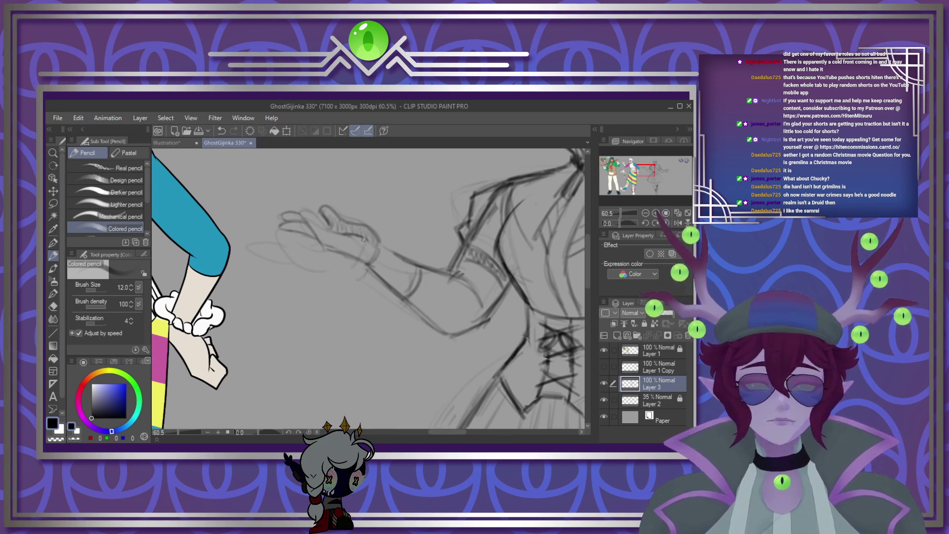
{"action": "left_click_drag", "start_coordinate": [366, 240], "coordinate": [363, 299]}
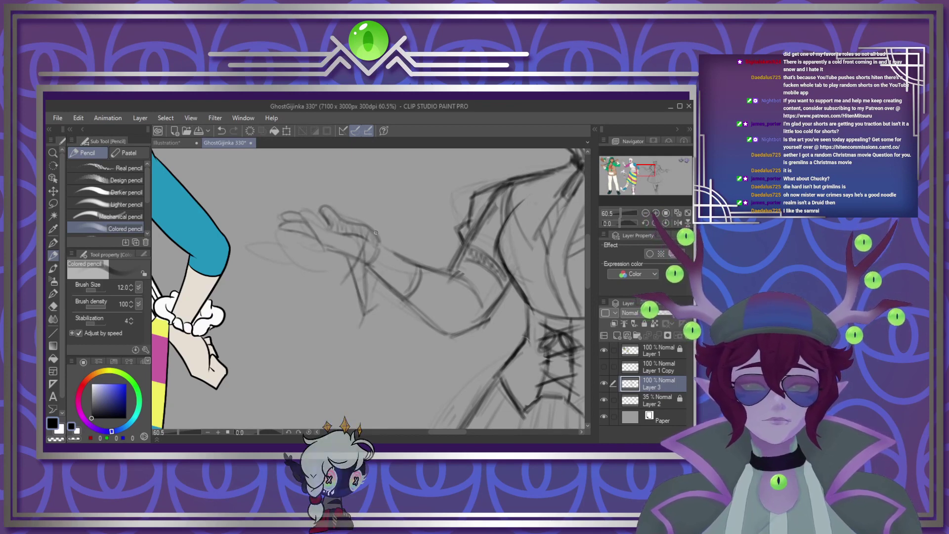
{"action": "mouse_move", "coordinate": [375, 231]}
{"action": "left_mouse_down"}
{"action": "mouse_move", "coordinate": [387, 252]}
{"action": "mouse_move", "coordinate": [383, 297]}
{"action": "left_mouse_up"}
{"action": "left_click_drag", "start_coordinate": [388, 261], "coordinate": [378, 305]}
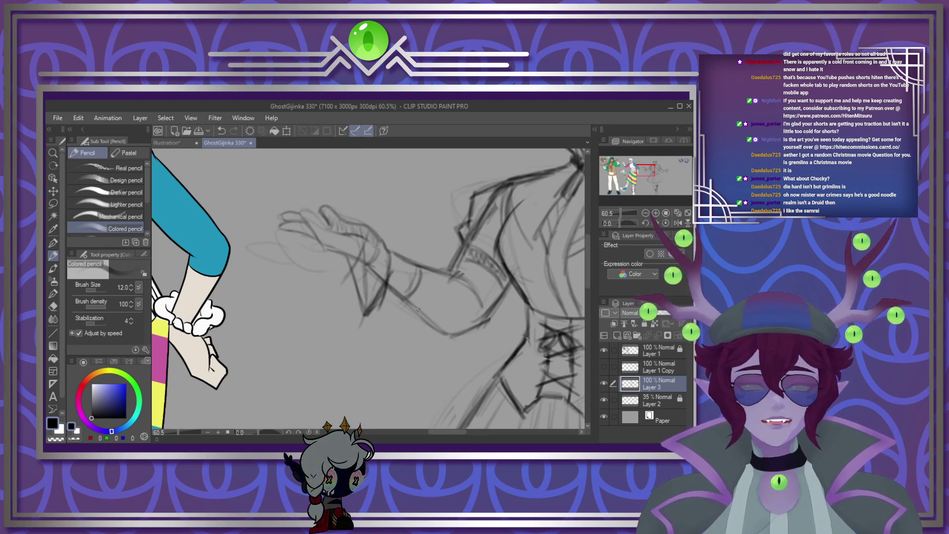
Step: Outline the loose sleeve beneath the figure's right forearm and around the elbow, and check it against the whole lineup
{"action": "mouse_move", "coordinate": [429, 328]}
{"action": "left_mouse_down"}
{"action": "mouse_move", "coordinate": [452, 344]}
{"action": "mouse_move", "coordinate": [478, 338]}
{"action": "mouse_move", "coordinate": [513, 297]}
{"action": "left_mouse_up"}
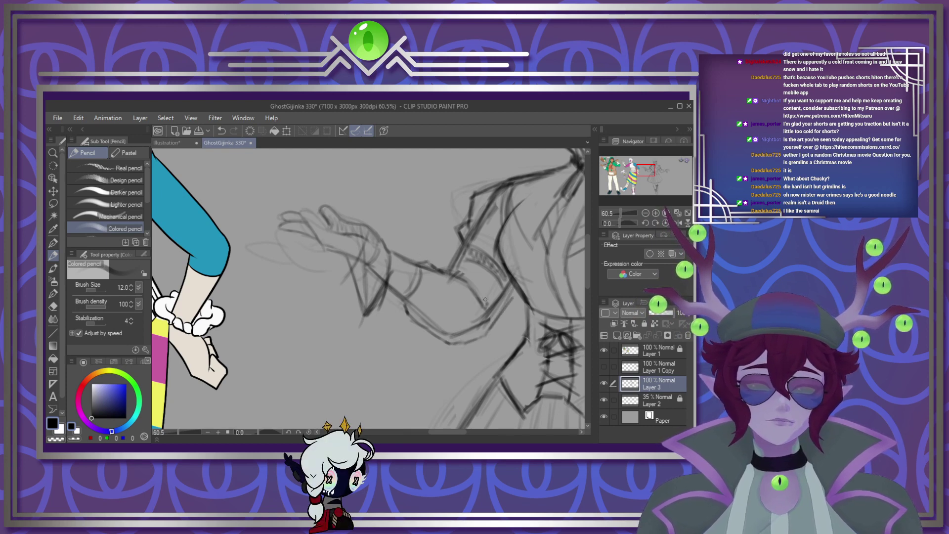
{"action": "mouse_move", "coordinate": [467, 275]}
{"action": "left_mouse_down"}
{"action": "mouse_move", "coordinate": [490, 286]}
{"action": "mouse_move", "coordinate": [467, 270]}
{"action": "left_mouse_up"}
{"action": "scroll", "coordinate": [512, 249], "scroll_direction": "down", "scroll_amount": 6}
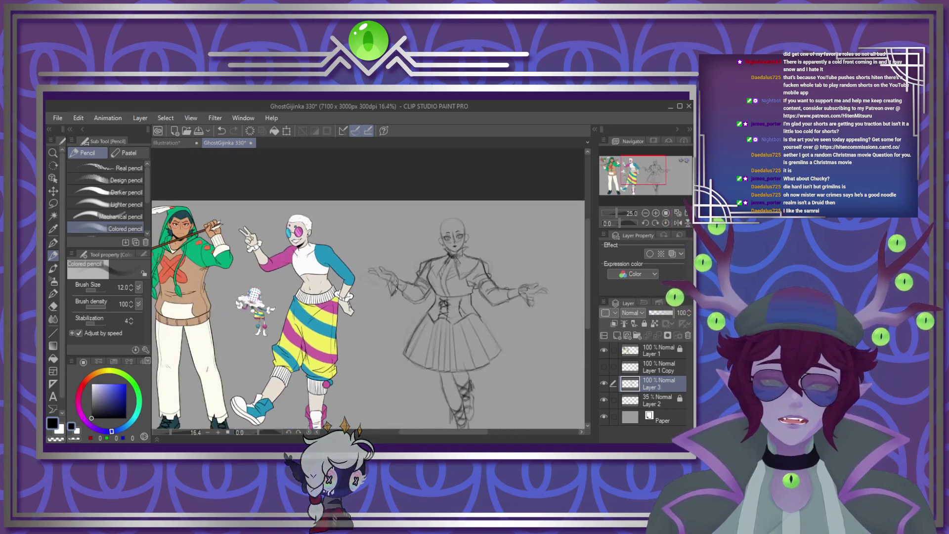
Step: Add a new layer above Layer 3 and paint a thick stripe down the bodice's front placket with brush size 50
{"action": "scroll", "coordinate": [429, 272], "scroll_direction": "up", "scroll_amount": 6}
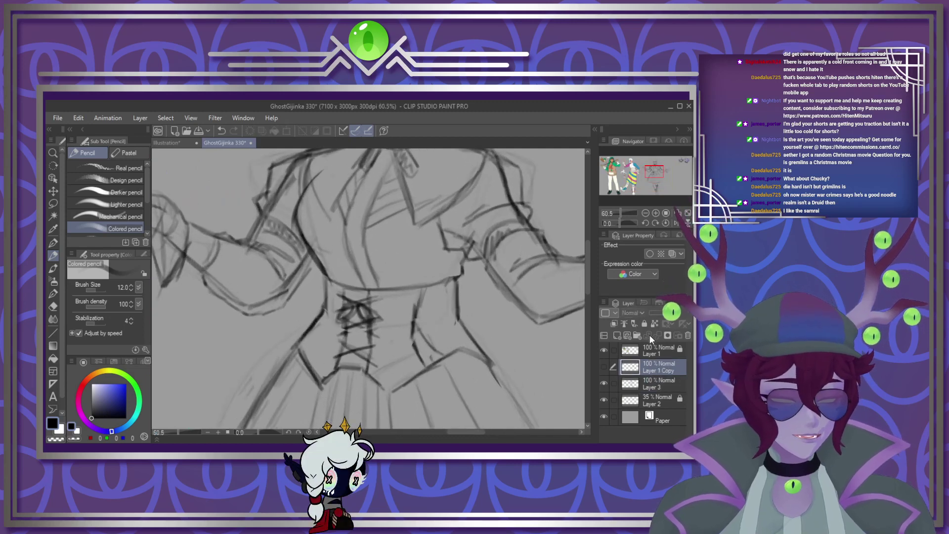
{"action": "left_click", "coordinate": [627, 336]}
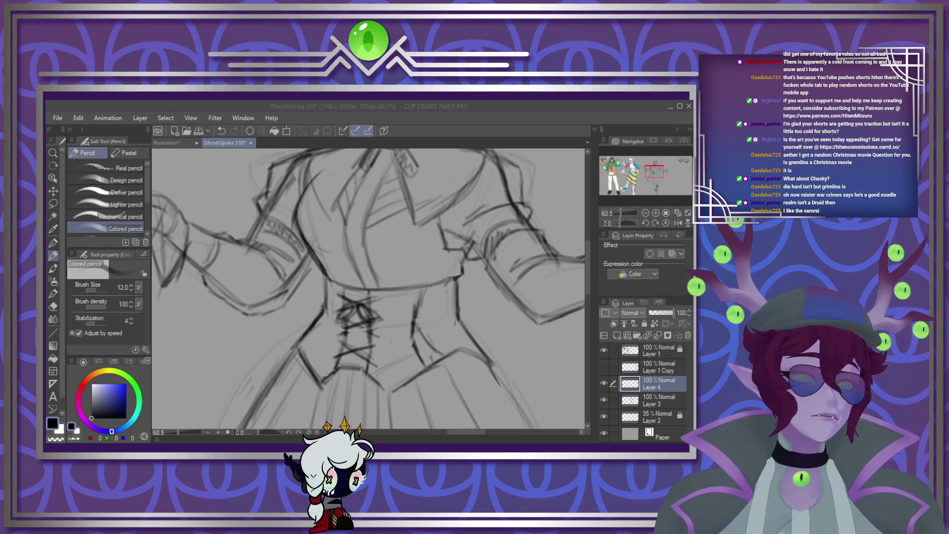
{"action": "left_click", "coordinate": [369, 205]}
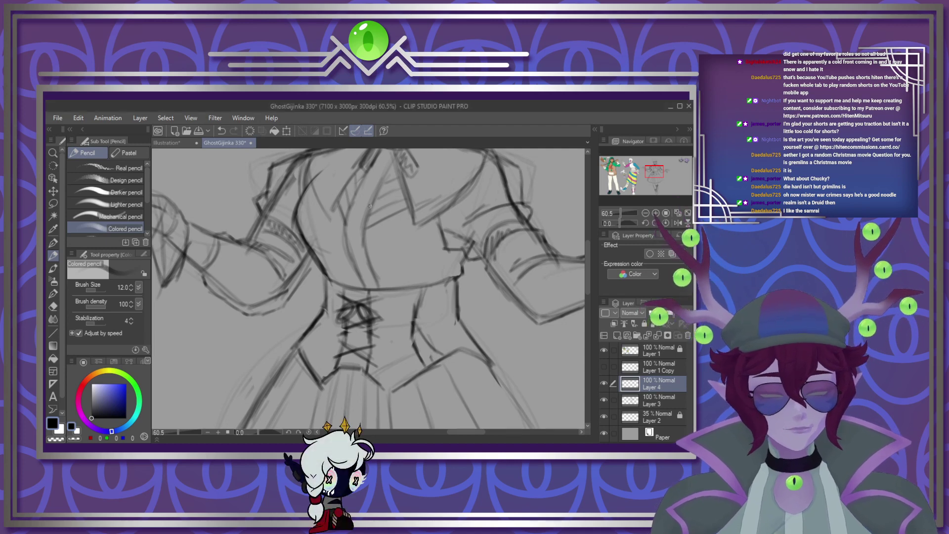
{"action": "scroll", "coordinate": [370, 206], "scroll_direction": "up", "scroll_amount": 3}
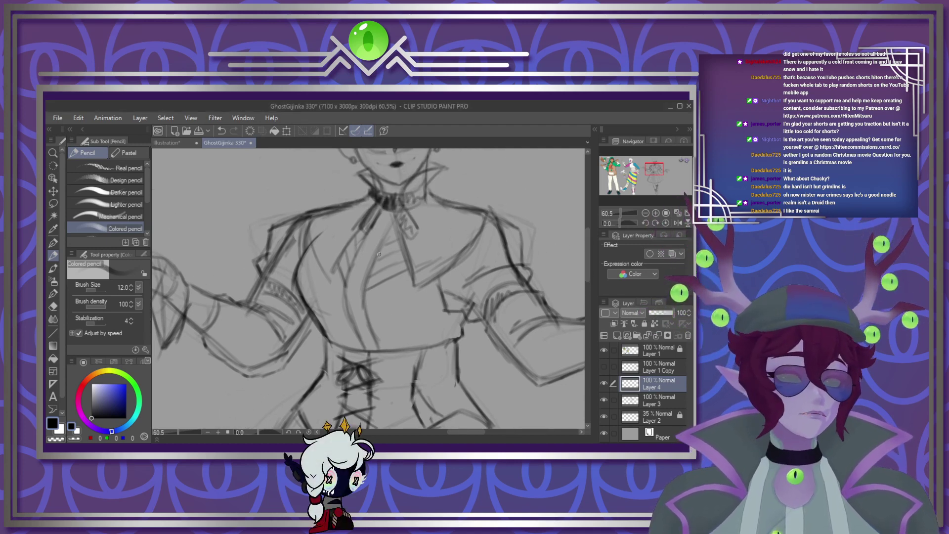
{"action": "key", "text": "bracketright"}
{"action": "key", "text": "bracketright"}
{"action": "key", "text": "bracketright"}
{"action": "key", "text": "bracketright"}
{"action": "key", "text": "bracketright"}
{"action": "key", "text": "bracketright"}
{"action": "key", "text": "bracketright"}
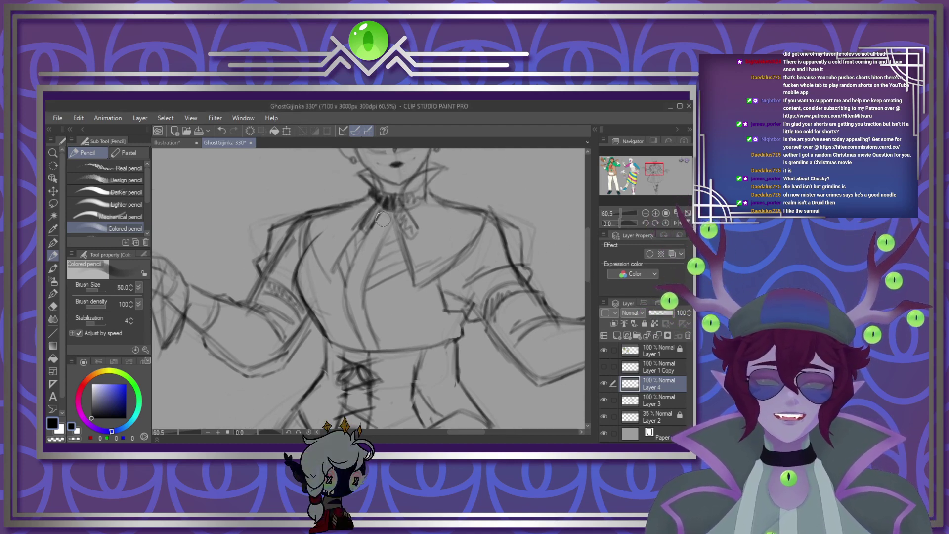
{"action": "mouse_move", "coordinate": [388, 201]}
{"action": "left_mouse_down"}
{"action": "mouse_move", "coordinate": [354, 282]}
{"action": "mouse_move", "coordinate": [356, 292]}
{"action": "mouse_move", "coordinate": [361, 261]}
{"action": "mouse_move", "coordinate": [354, 304]}
{"action": "mouse_move", "coordinate": [369, 350]}
{"action": "left_mouse_up"}
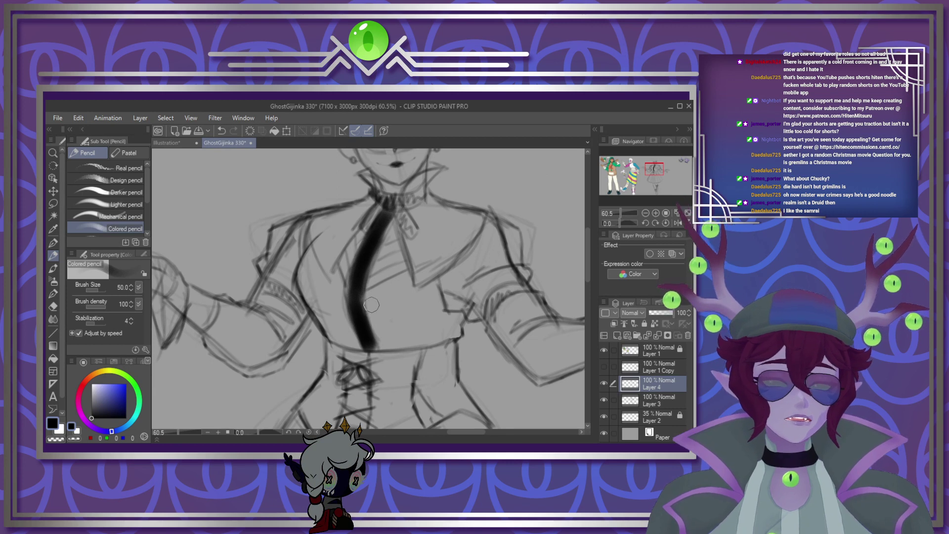
Step: Paint thick curved bands branching from the placket stripe across the waist, bust, chest and shoulders
{"action": "mouse_move", "coordinate": [368, 299]}
{"action": "left_mouse_down"}
{"action": "mouse_move", "coordinate": [455, 325]}
{"action": "mouse_move", "coordinate": [399, 316]}
{"action": "mouse_move", "coordinate": [458, 322]}
{"action": "mouse_move", "coordinate": [428, 325]}
{"action": "mouse_move", "coordinate": [360, 293]}
{"action": "mouse_move", "coordinate": [395, 317]}
{"action": "mouse_move", "coordinate": [462, 322]}
{"action": "mouse_move", "coordinate": [395, 311]}
{"action": "mouse_move", "coordinate": [360, 286]}
{"action": "left_mouse_up"}
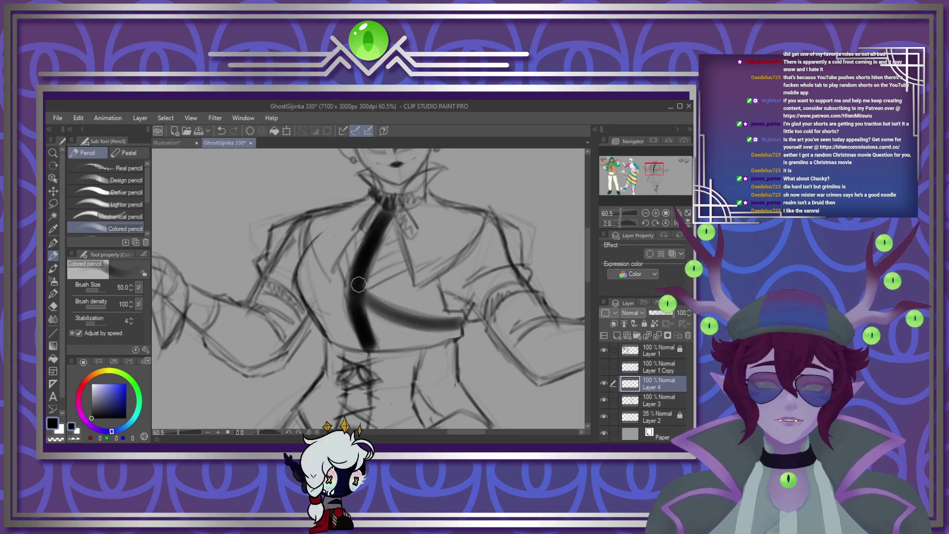
{"action": "mouse_move", "coordinate": [330, 314]}
{"action": "left_mouse_down"}
{"action": "mouse_move", "coordinate": [345, 295]}
{"action": "mouse_move", "coordinate": [313, 324]}
{"action": "mouse_move", "coordinate": [351, 291]}
{"action": "mouse_move", "coordinate": [328, 309]}
{"action": "mouse_move", "coordinate": [345, 275]}
{"action": "mouse_move", "coordinate": [313, 286]}
{"action": "mouse_move", "coordinate": [346, 272]}
{"action": "mouse_move", "coordinate": [303, 295]}
{"action": "mouse_move", "coordinate": [374, 270]}
{"action": "mouse_move", "coordinate": [432, 288]}
{"action": "mouse_move", "coordinate": [369, 267]}
{"action": "mouse_move", "coordinate": [448, 298]}
{"action": "left_mouse_up"}
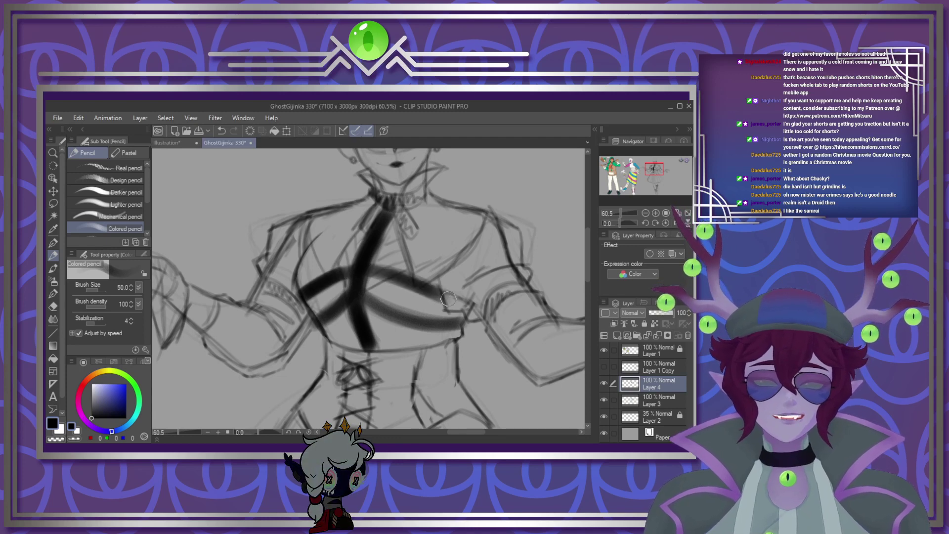
{"action": "mouse_move", "coordinate": [304, 256]}
{"action": "left_mouse_down"}
{"action": "mouse_move", "coordinate": [368, 236]}
{"action": "mouse_move", "coordinate": [296, 271]}
{"action": "mouse_move", "coordinate": [368, 234]}
{"action": "mouse_move", "coordinate": [426, 253]}
{"action": "mouse_move", "coordinate": [366, 236]}
{"action": "mouse_move", "coordinate": [289, 243]}
{"action": "mouse_move", "coordinate": [346, 228]}
{"action": "mouse_move", "coordinate": [288, 242]}
{"action": "mouse_move", "coordinate": [361, 222]}
{"action": "mouse_move", "coordinate": [437, 253]}
{"action": "mouse_move", "coordinate": [525, 254]}
{"action": "mouse_move", "coordinate": [395, 214]}
{"action": "left_mouse_up"}
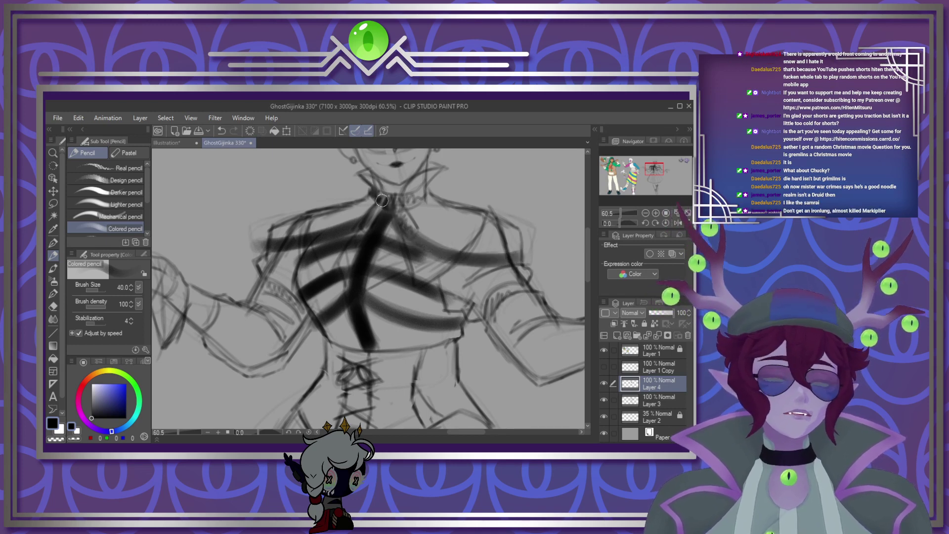
Step: With brush size 30, darken the neck ribbon and add narrower stripes running down both sides of the bodice
{"action": "key", "text": "bracketleft"}
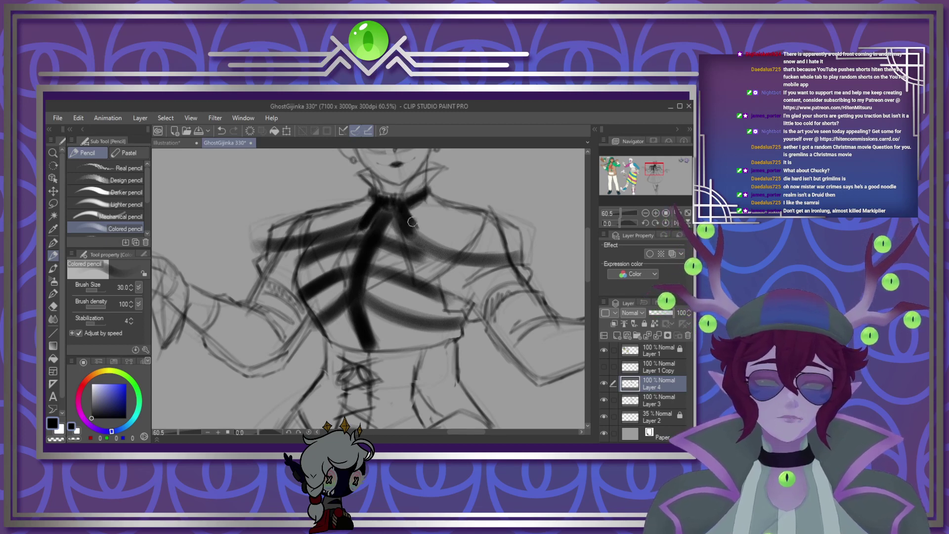
{"action": "left_click_drag", "start_coordinate": [407, 232], "coordinate": [428, 336]}
{"action": "left_click_drag", "start_coordinate": [410, 251], "coordinate": [429, 341]}
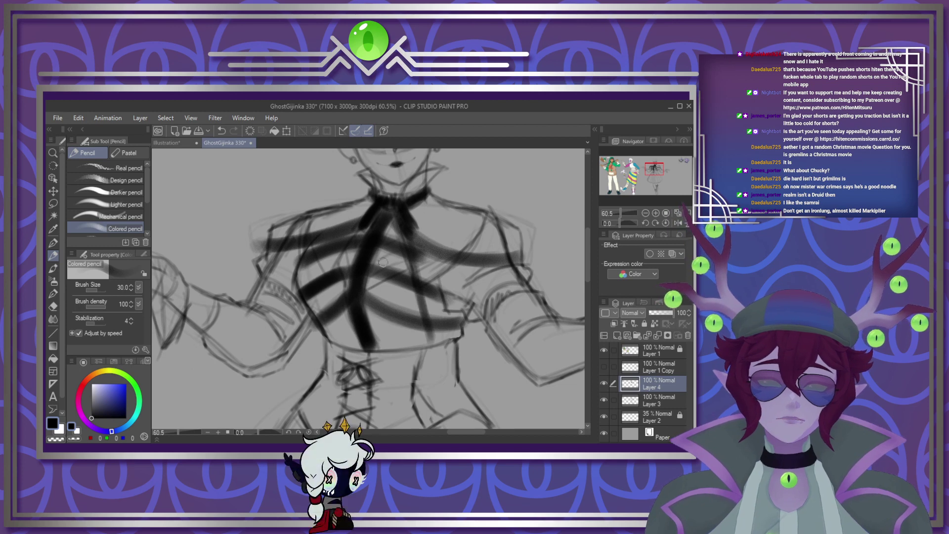
{"action": "left_click_drag", "start_coordinate": [375, 203], "coordinate": [357, 226]}
{"action": "left_click_drag", "start_coordinate": [330, 256], "coordinate": [317, 279]}
{"action": "left_click_drag", "start_coordinate": [334, 253], "coordinate": [314, 309]}
{"action": "left_click_drag", "start_coordinate": [337, 250], "coordinate": [311, 310]}
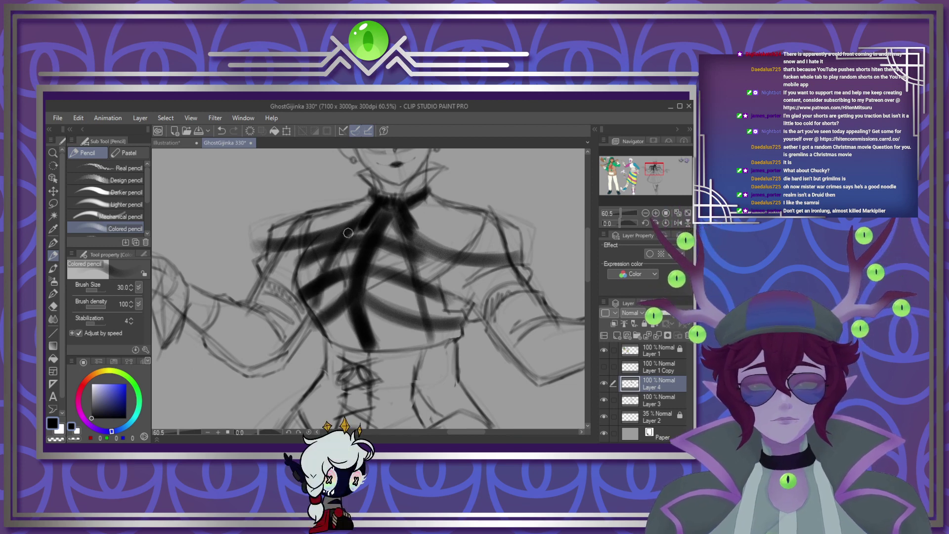
{"action": "left_click_drag", "start_coordinate": [406, 228], "coordinate": [428, 331]}
{"action": "left_click_drag", "start_coordinate": [413, 252], "coordinate": [432, 331]}
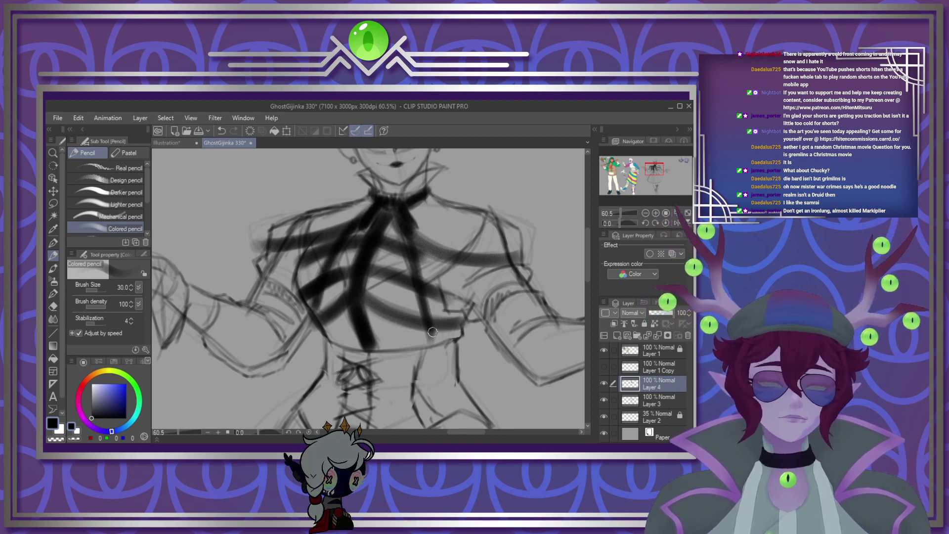
Step: Paint four broad stripes down the skirt following its pleats with brush size 50
{"action": "scroll", "coordinate": [578, 307], "scroll_direction": "down", "scroll_amount": 5}
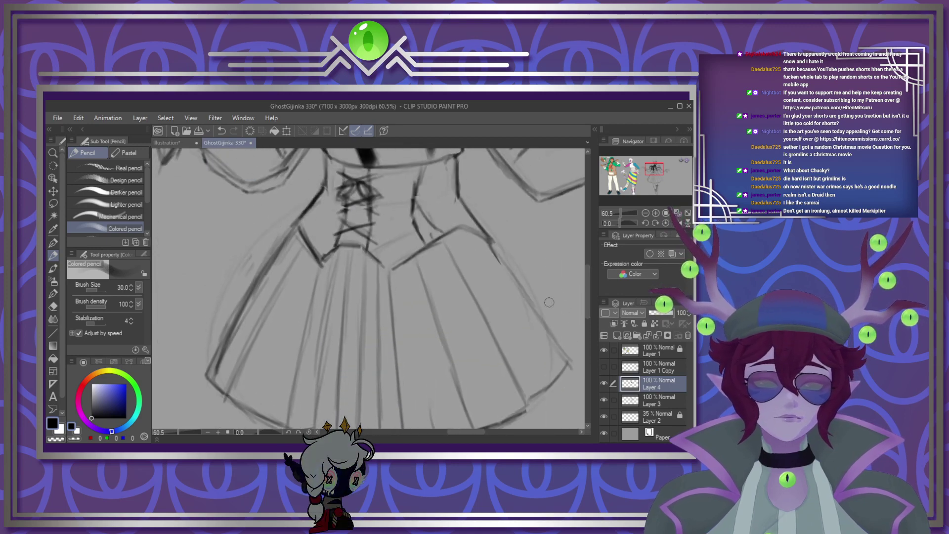
{"action": "mouse_move", "coordinate": [316, 254]}
{"action": "left_mouse_down"}
{"action": "mouse_move", "coordinate": [262, 366]}
{"action": "mouse_move", "coordinate": [256, 385]}
{"action": "mouse_move", "coordinate": [267, 390]}
{"action": "left_mouse_up"}
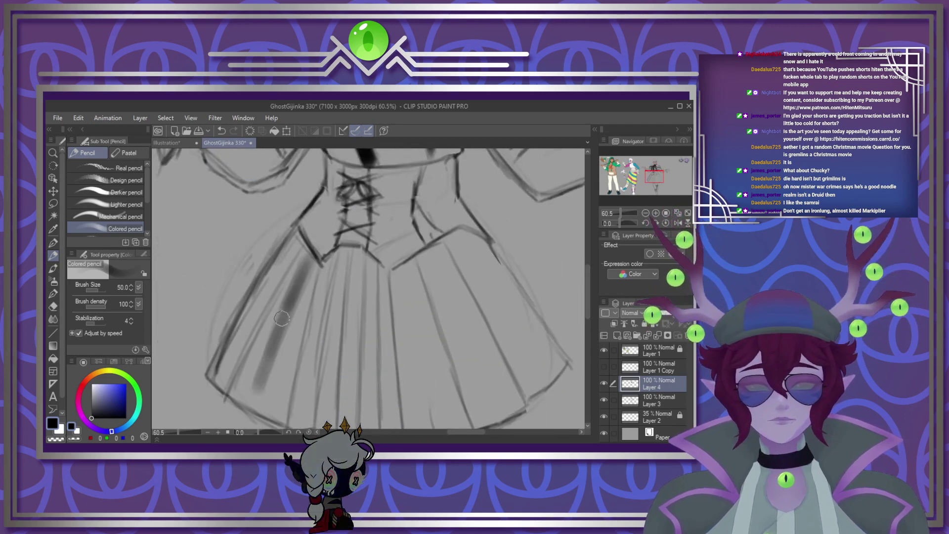
{"action": "left_click_drag", "start_coordinate": [290, 306], "coordinate": [254, 401]}
{"action": "mouse_move", "coordinate": [317, 252]}
{"action": "left_mouse_down"}
{"action": "mouse_move", "coordinate": [262, 387]}
{"action": "mouse_move", "coordinate": [312, 256]}
{"action": "mouse_move", "coordinate": [264, 378]}
{"action": "left_mouse_up"}
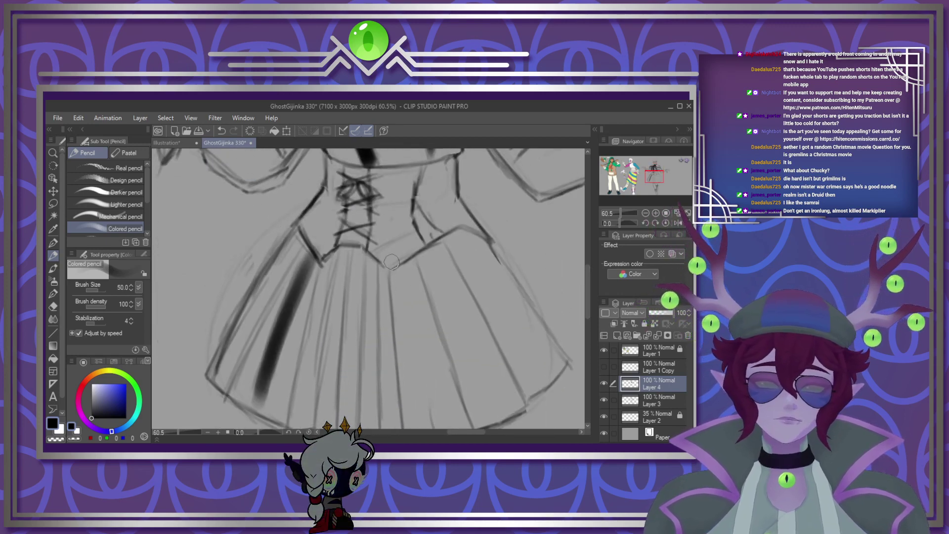
{"action": "left_click_drag", "start_coordinate": [399, 277], "coordinate": [435, 420]}
{"action": "left_click_drag", "start_coordinate": [403, 309], "coordinate": [437, 422]}
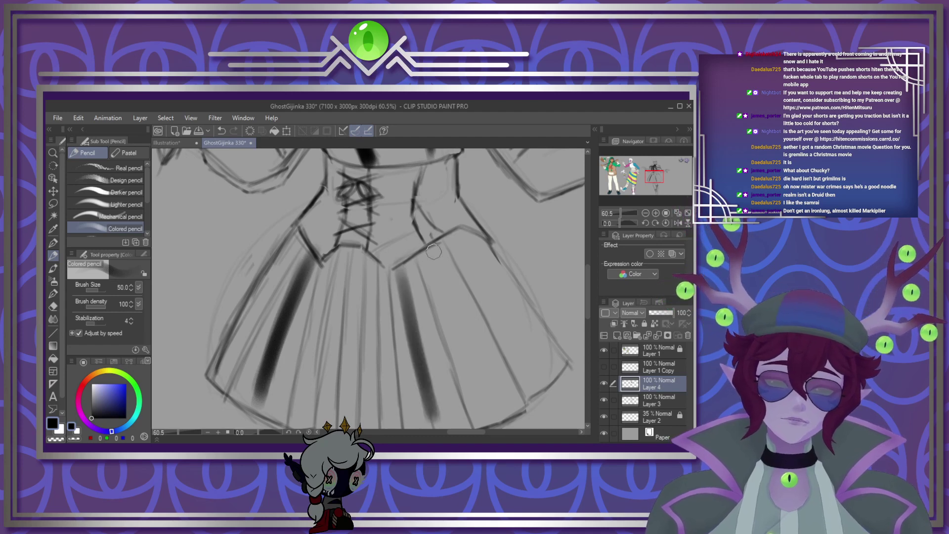
{"action": "left_click_drag", "start_coordinate": [427, 239], "coordinate": [482, 365]}
{"action": "mouse_move", "coordinate": [429, 257]}
{"action": "left_mouse_down"}
{"action": "mouse_move", "coordinate": [485, 383]}
{"action": "mouse_move", "coordinate": [442, 286]}
{"action": "mouse_move", "coordinate": [482, 372]}
{"action": "left_mouse_up"}
{"action": "left_click_drag", "start_coordinate": [459, 265], "coordinate": [494, 398]}
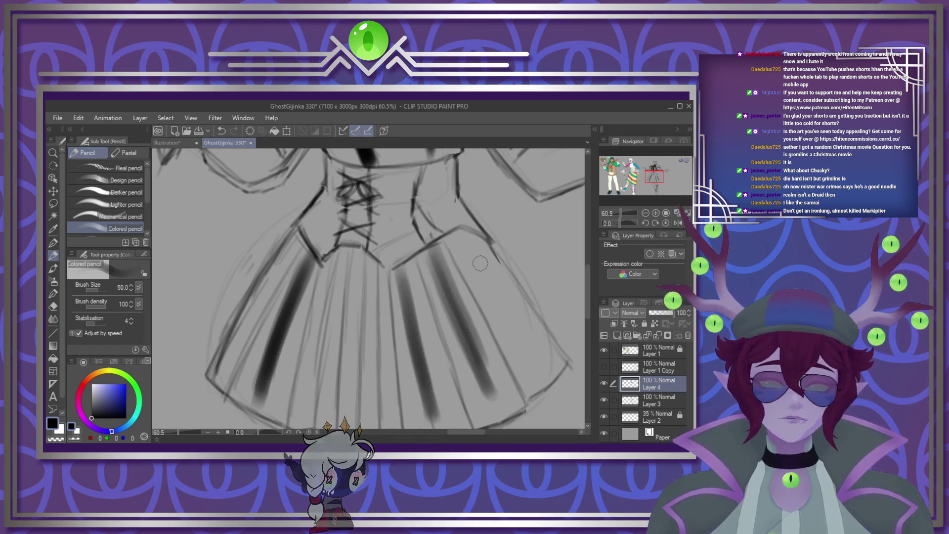
{"action": "left_click_drag", "start_coordinate": [462, 232], "coordinate": [536, 368]}
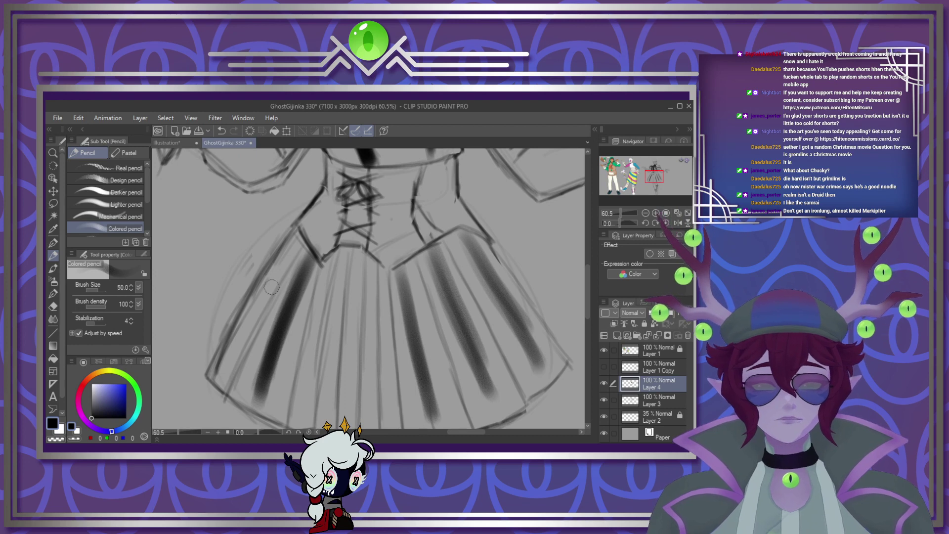
Step: Paint and darken another broad stripe along the skirt's outer edge beneath the figure's right hip
{"action": "left_click_drag", "start_coordinate": [302, 225], "coordinate": [237, 314]}
{"action": "left_click_drag", "start_coordinate": [287, 240], "coordinate": [220, 339]}
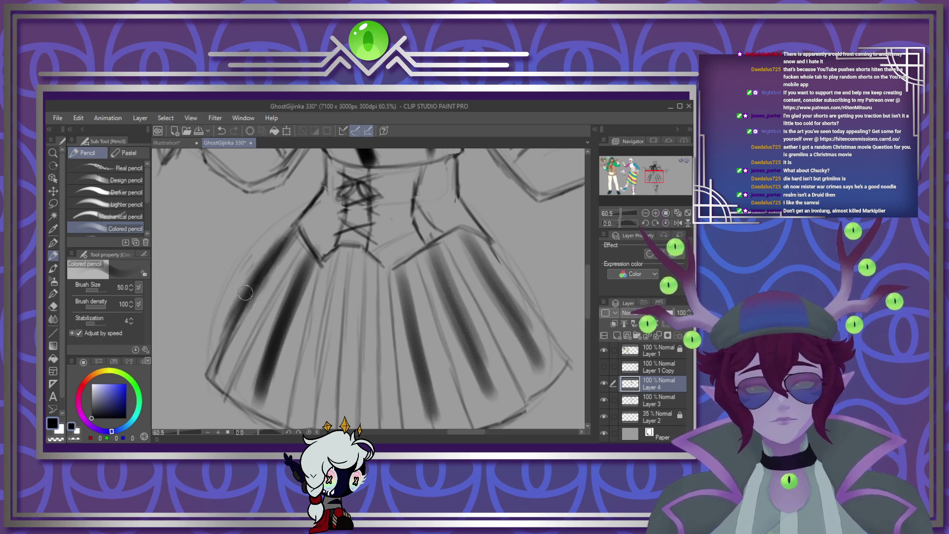
{"action": "left_click_drag", "start_coordinate": [270, 257], "coordinate": [213, 348]}
{"action": "left_click_drag", "start_coordinate": [237, 297], "coordinate": [206, 353]}
{"action": "left_click_drag", "start_coordinate": [262, 262], "coordinate": [246, 278]}
Step: Paint two thick curved bands across the skirt, one at mid-height and one near the hips, to form a plaid pattern
{"action": "left_click_drag", "start_coordinate": [225, 316], "coordinate": [343, 341]}
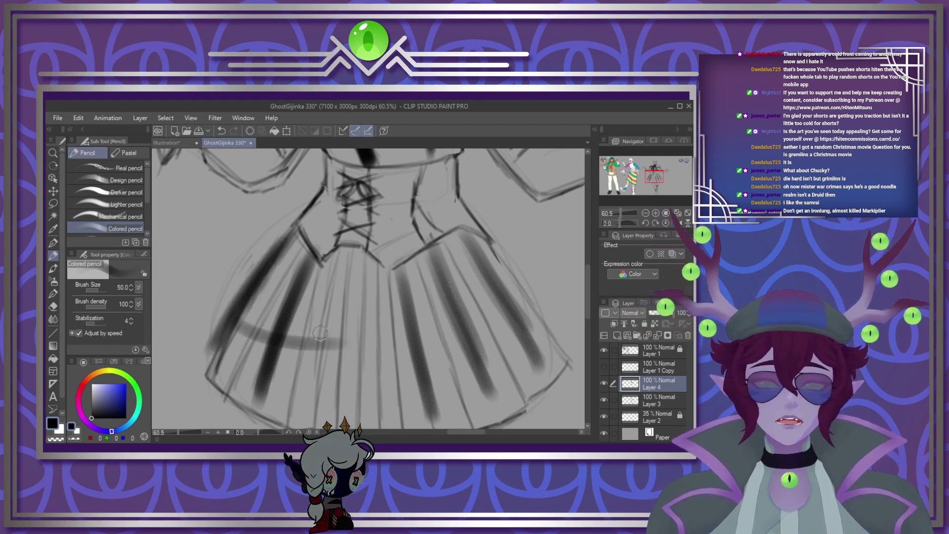
{"action": "left_click_drag", "start_coordinate": [248, 325], "coordinate": [428, 349]}
{"action": "mouse_move", "coordinate": [320, 358]}
{"action": "left_mouse_down"}
{"action": "mouse_move", "coordinate": [469, 332]}
{"action": "mouse_move", "coordinate": [460, 342]}
{"action": "mouse_move", "coordinate": [522, 296]}
{"action": "mouse_move", "coordinate": [505, 312]}
{"action": "mouse_move", "coordinate": [402, 350]}
{"action": "mouse_move", "coordinate": [295, 347]}
{"action": "mouse_move", "coordinate": [245, 316]}
{"action": "mouse_move", "coordinate": [438, 347]}
{"action": "mouse_move", "coordinate": [527, 294]}
{"action": "left_mouse_up"}
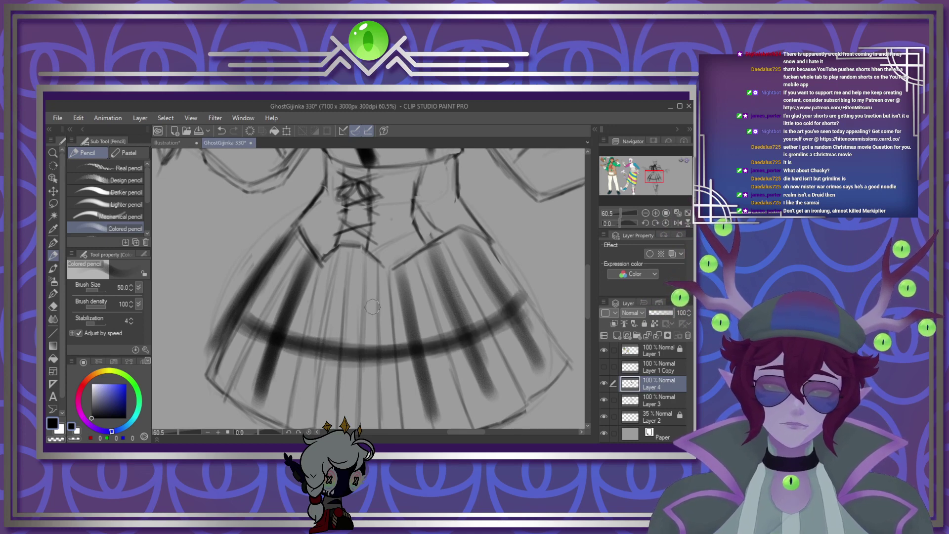
{"action": "mouse_move", "coordinate": [269, 269]}
{"action": "left_mouse_down"}
{"action": "mouse_move", "coordinate": [376, 289]}
{"action": "mouse_move", "coordinate": [465, 273]}
{"action": "mouse_move", "coordinate": [459, 278]}
{"action": "mouse_move", "coordinate": [490, 259]}
{"action": "mouse_move", "coordinate": [444, 284]}
{"action": "mouse_move", "coordinate": [352, 287]}
{"action": "mouse_move", "coordinate": [289, 264]}
{"action": "mouse_move", "coordinate": [458, 277]}
{"action": "mouse_move", "coordinate": [471, 270]}
{"action": "mouse_move", "coordinate": [307, 282]}
{"action": "left_mouse_up"}
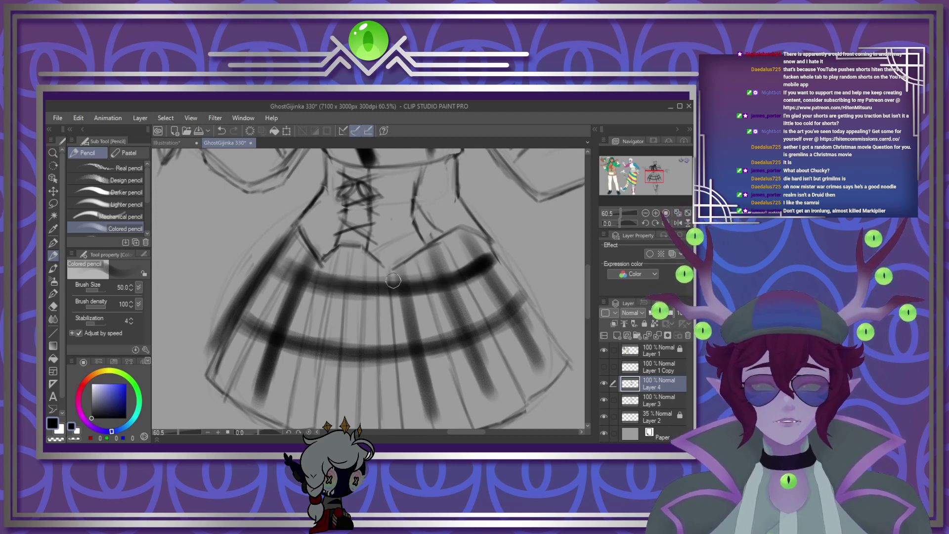
{"action": "left_click_drag", "start_coordinate": [403, 287], "coordinate": [309, 281]}
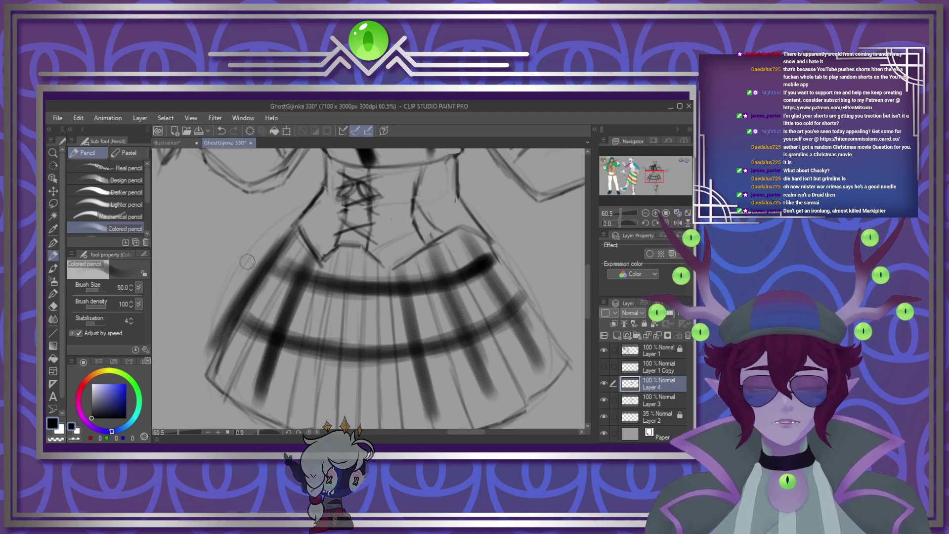
Step: Darken the spots where the skirt's vertical stripes cross the two curved bands to reinforce the plaid pattern
{"action": "left_click", "coordinate": [405, 289]}
{"action": "left_click", "coordinate": [446, 281]}
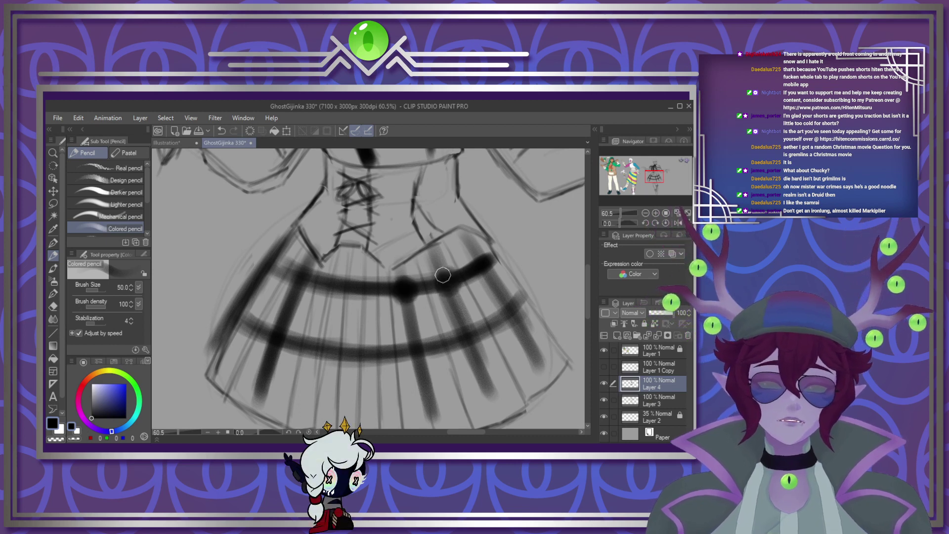
{"action": "left_click", "coordinate": [415, 349]}
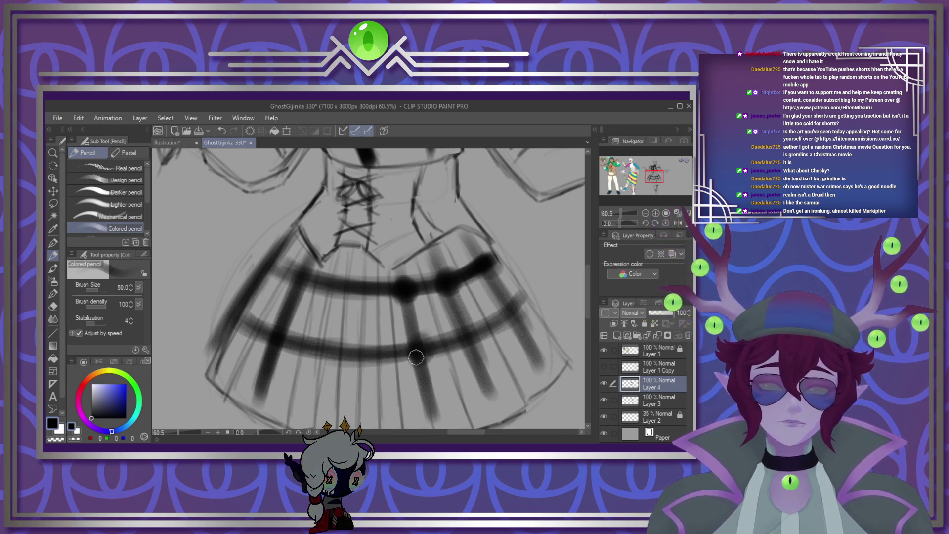
{"action": "left_click", "coordinate": [465, 340]}
{"action": "left_click", "coordinate": [513, 309]}
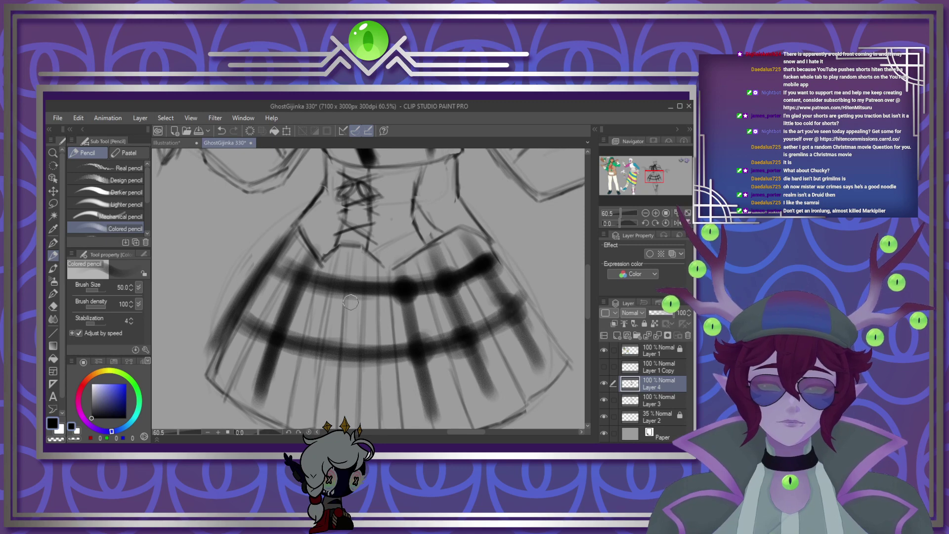
{"action": "left_click", "coordinate": [276, 338]}
{"action": "left_click", "coordinate": [228, 309]}
{"action": "left_click", "coordinate": [242, 298]}
{"action": "left_click", "coordinate": [305, 273]}
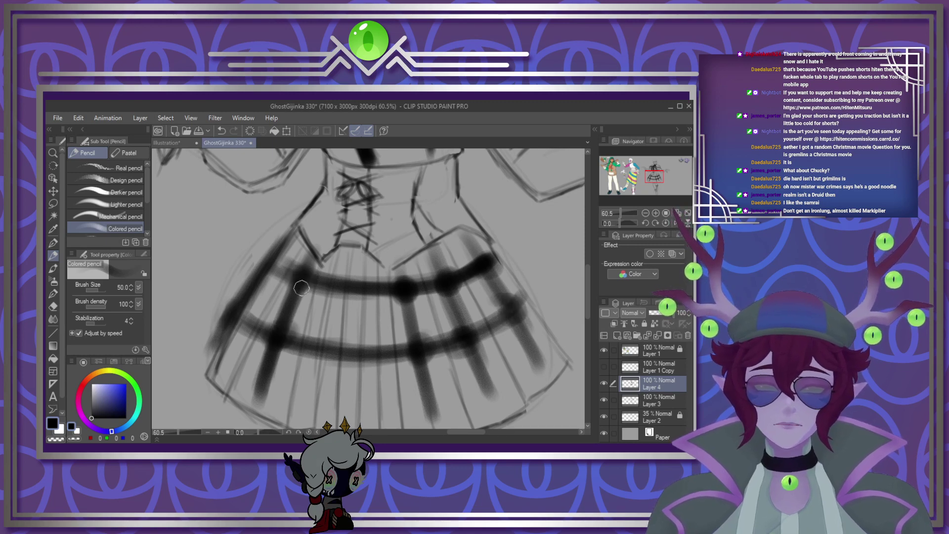
Step: Make Layer 4 the active drawing layer and reduce the Colored pencil's brush size to 7 for work on the head
{"action": "scroll", "coordinate": [379, 297], "scroll_direction": "down", "scroll_amount": 3}
{"action": "scroll", "coordinate": [379, 297], "scroll_direction": "down", "scroll_amount": 3}
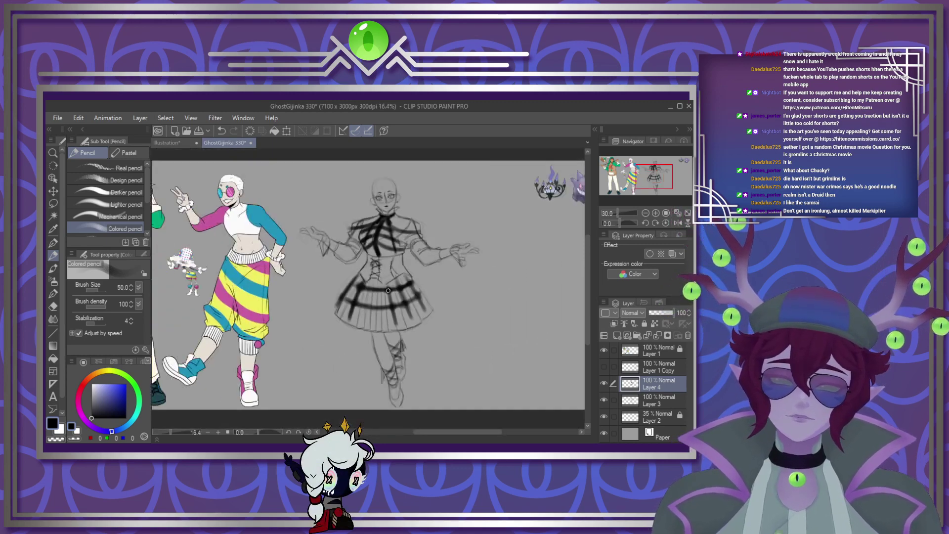
{"action": "scroll", "coordinate": [406, 316], "scroll_direction": "up", "scroll_amount": 2}
{"action": "scroll", "coordinate": [406, 317], "scroll_direction": "up", "scroll_amount": 2}
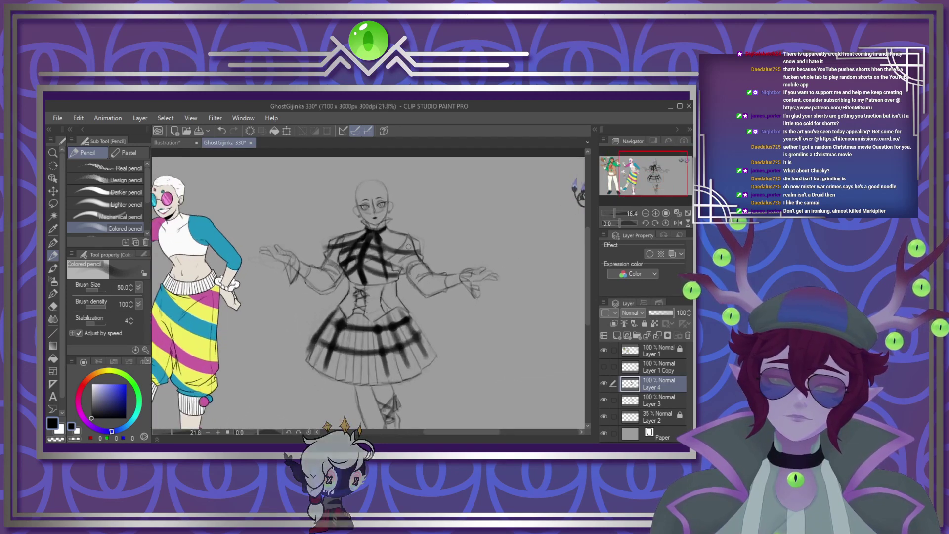
{"action": "scroll", "coordinate": [377, 257], "scroll_direction": "down", "scroll_amount": 3}
{"action": "scroll", "coordinate": [349, 226], "scroll_direction": "up", "scroll_amount": 2}
{"action": "scroll", "coordinate": [349, 226], "scroll_direction": "up", "scroll_amount": 4}
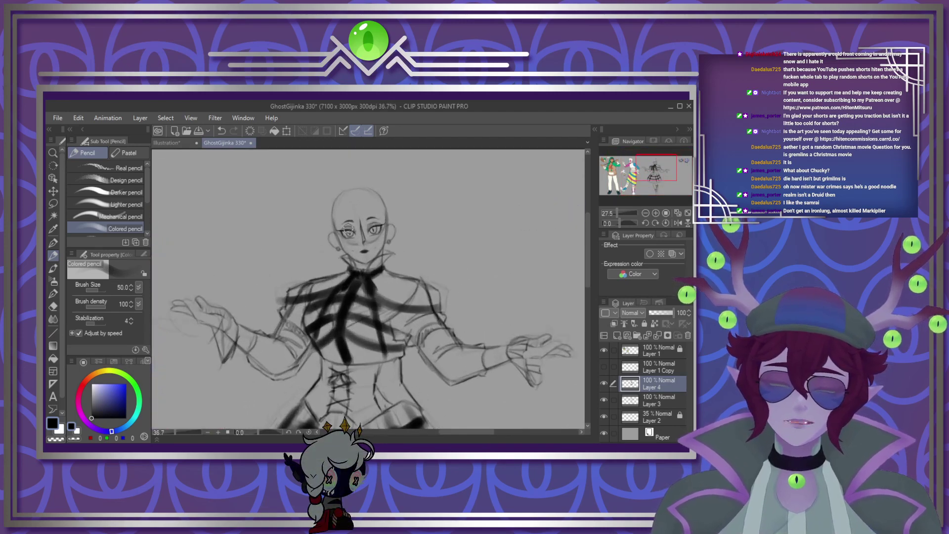
{"action": "scroll", "coordinate": [346, 245], "scroll_direction": "up", "scroll_amount": 4}
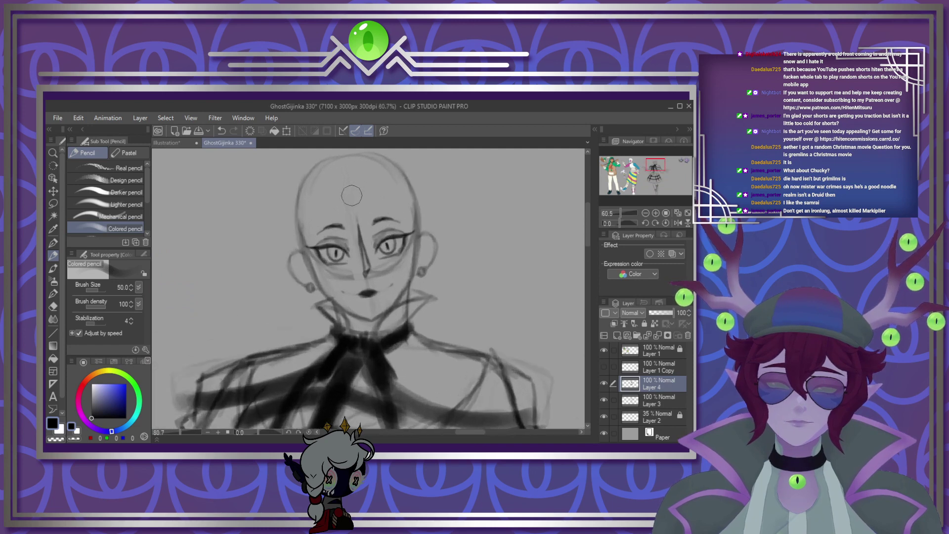
{"action": "left_click", "coordinate": [658, 366]}
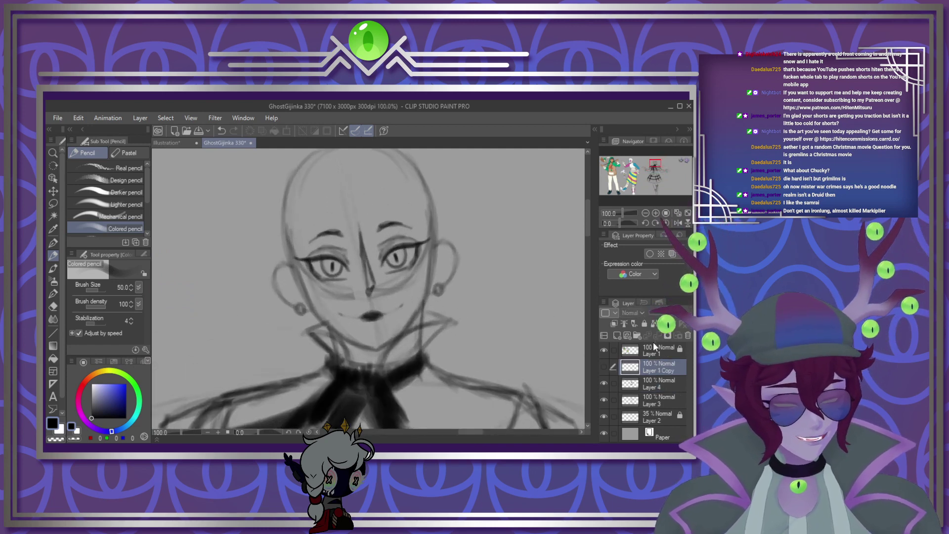
{"action": "left_click", "coordinate": [646, 381]}
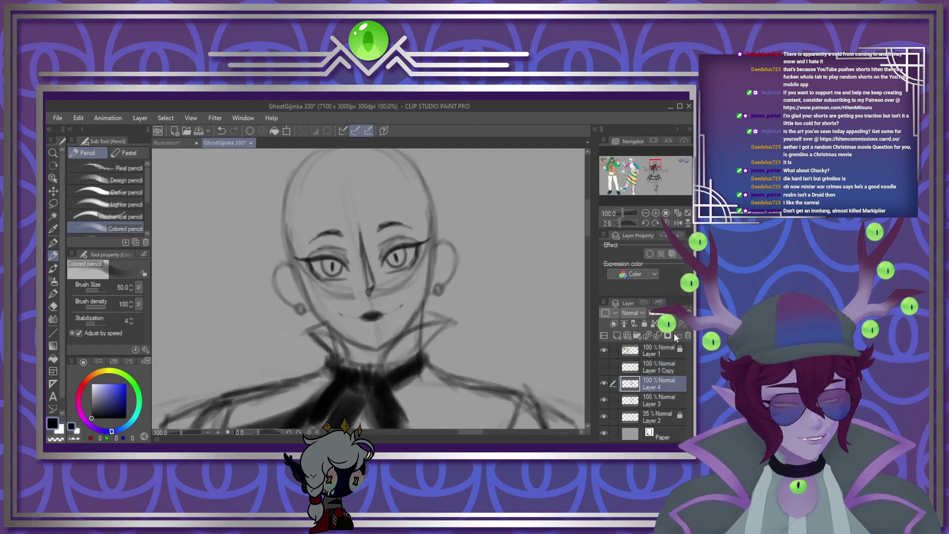
{"action": "left_click", "coordinate": [647, 335]}
{"action": "key", "text": "bracketleft"}
{"action": "key", "text": "bracketleft"}
{"action": "key", "text": "bracketleft"}
{"action": "key", "text": "bracketleft"}
{"action": "key", "text": "bracketleft"}
{"action": "key", "text": "bracketleft"}
{"action": "key", "text": "bracketleft"}
{"action": "key", "text": "bracketleft"}
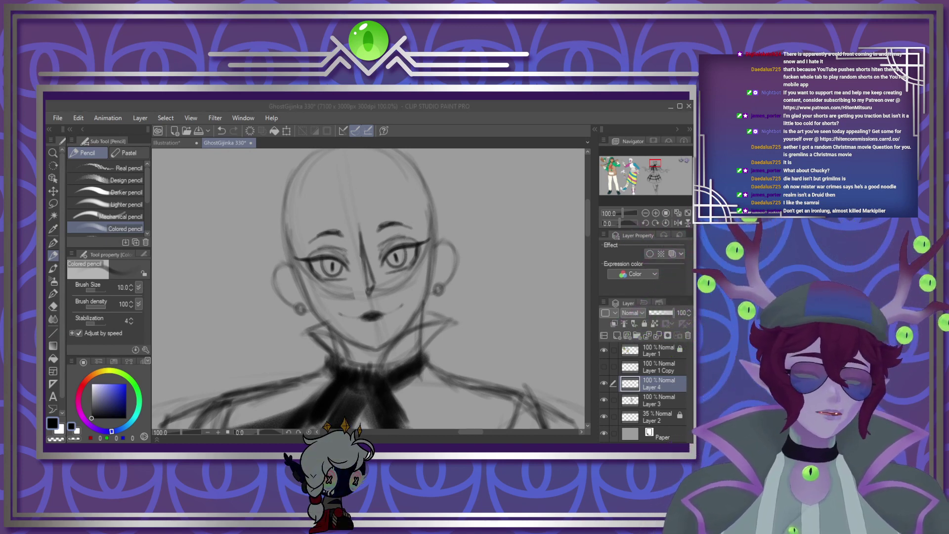
{"action": "scroll", "coordinate": [304, 383], "scroll_direction": "up", "scroll_amount": 3}
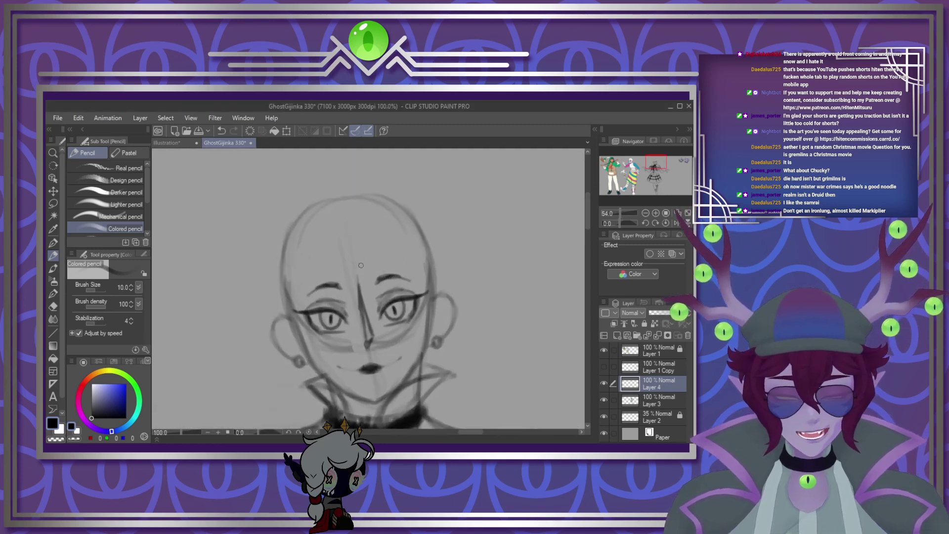
{"action": "scroll", "coordinate": [360, 266], "scroll_direction": "up", "scroll_amount": 1}
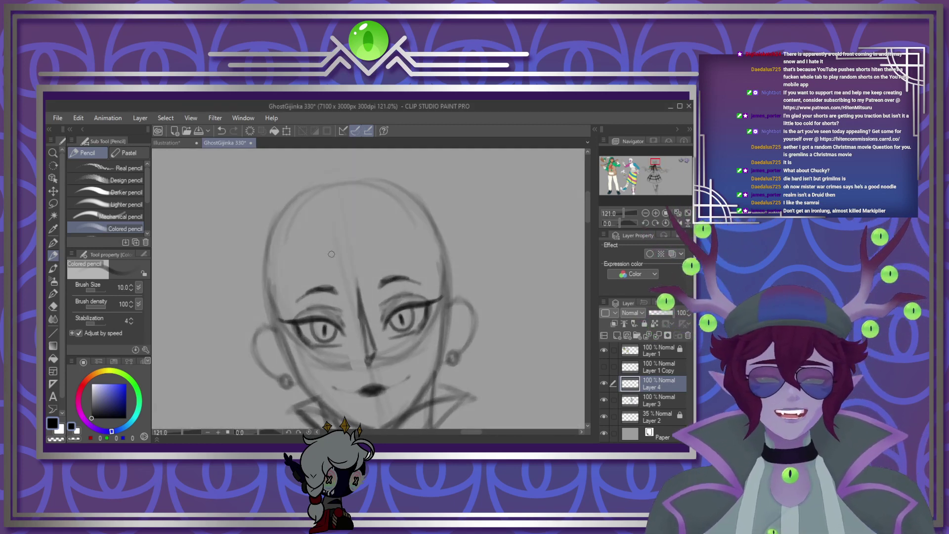
{"action": "key", "text": "bracketleft"}
{"action": "key", "text": "bracketleft"}
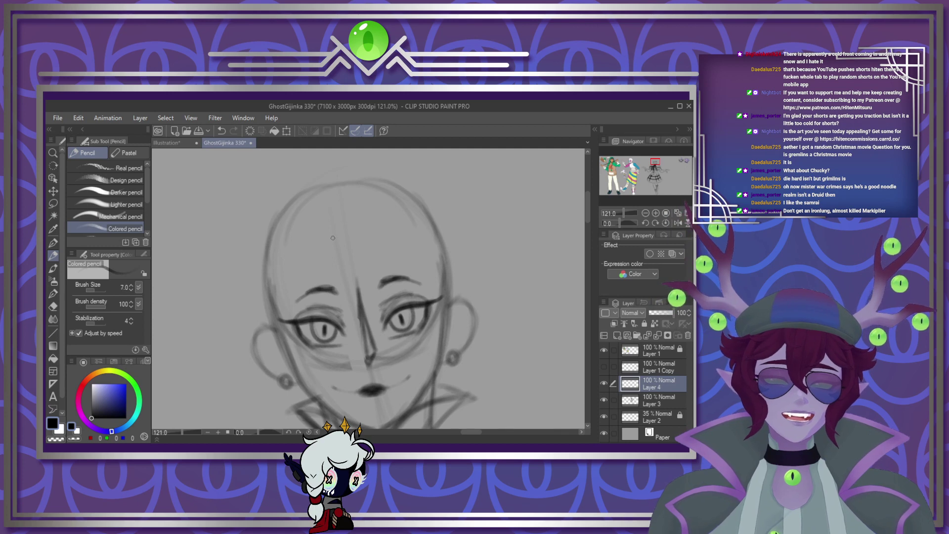
Step: Sketch thin strands of bangs falling from the crown over the forehead to the brows
{"action": "left_click_drag", "start_coordinate": [360, 166], "coordinate": [301, 191]}
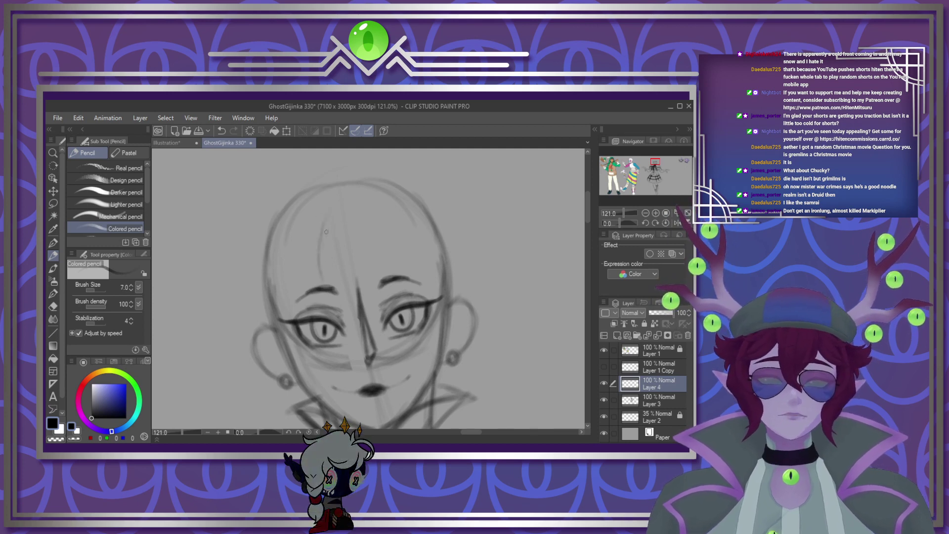
{"action": "left_click_drag", "start_coordinate": [322, 224], "coordinate": [317, 287]}
{"action": "left_click_drag", "start_coordinate": [368, 209], "coordinate": [401, 271]}
{"action": "left_click_drag", "start_coordinate": [389, 229], "coordinate": [398, 277]}
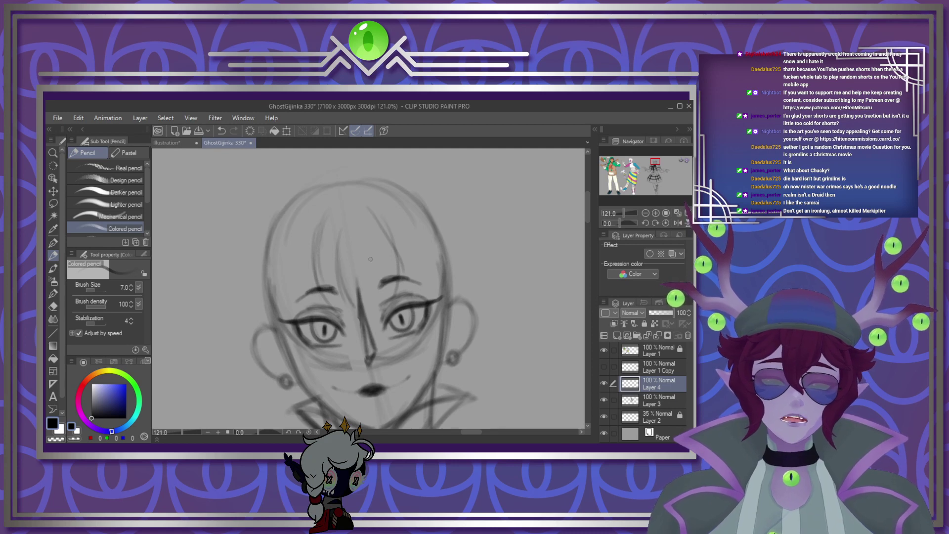
{"action": "left_click_drag", "start_coordinate": [369, 238], "coordinate": [376, 297]}
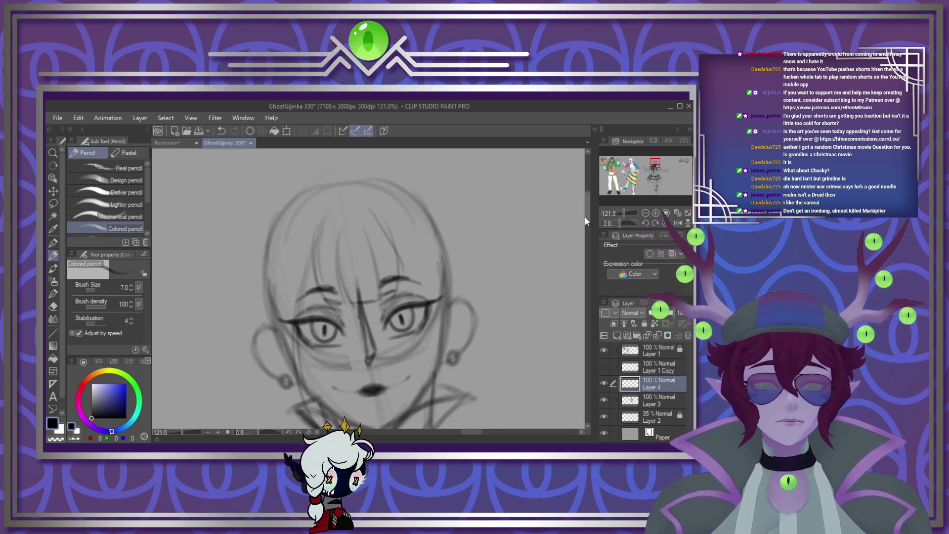
Step: Sketch long hair locks framing both sides of the face and falling past the collar over the shoulders and chest
{"action": "scroll", "coordinate": [586, 221], "scroll_direction": "down", "scroll_amount": 4}
{"action": "scroll", "coordinate": [586, 222], "scroll_direction": "up", "scroll_amount": 1}
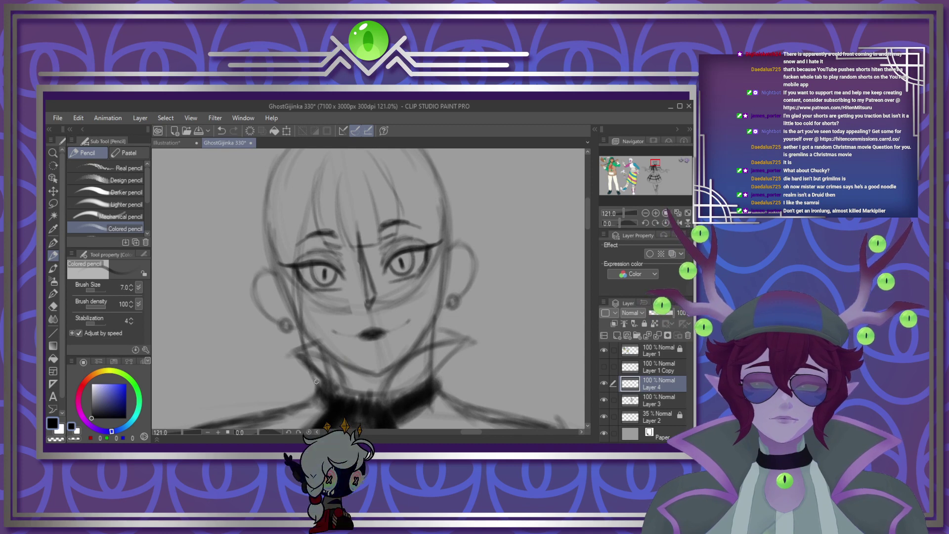
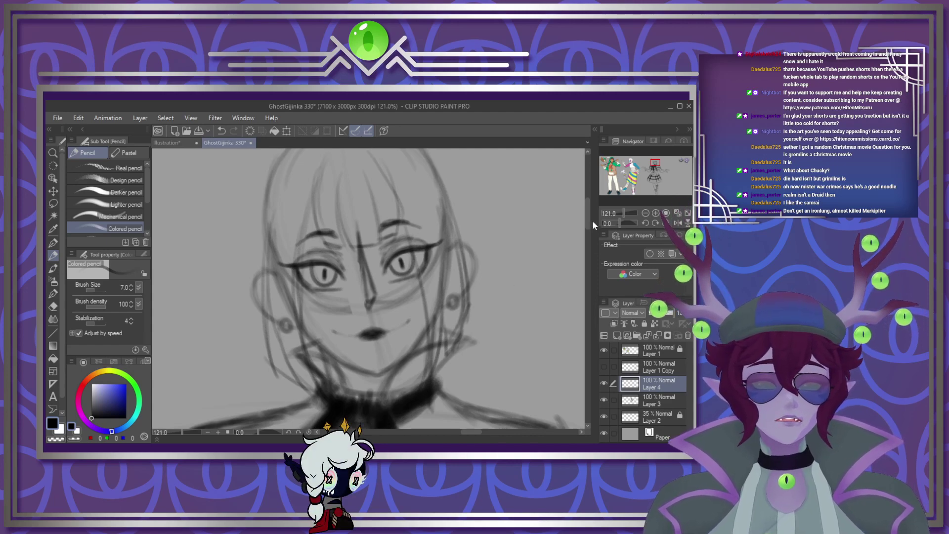
{"action": "left_click_drag", "start_coordinate": [592, 221], "coordinate": [586, 236]}
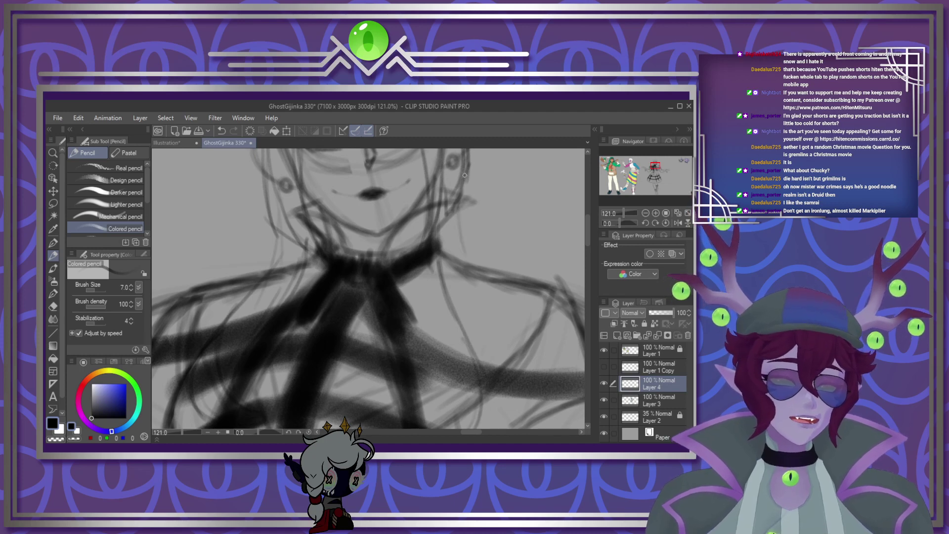
{"action": "left_click_drag", "start_coordinate": [473, 284], "coordinate": [517, 354]}
{"action": "mouse_move", "coordinate": [465, 324]}
{"action": "left_mouse_down"}
{"action": "mouse_move", "coordinate": [511, 369]}
{"action": "mouse_move", "coordinate": [519, 426]}
{"action": "left_mouse_up"}
{"action": "scroll", "coordinate": [593, 249], "scroll_direction": "down", "scroll_amount": 3}
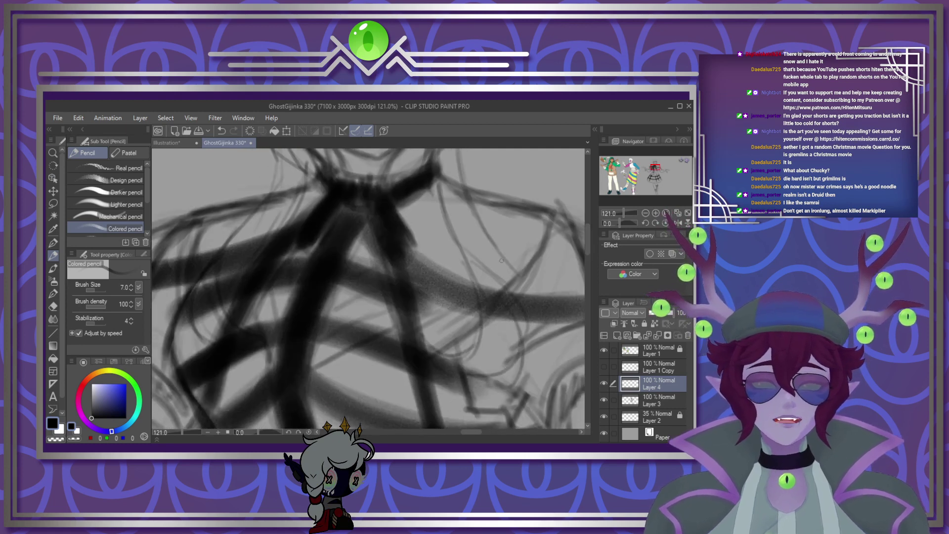
{"action": "left_click_drag", "start_coordinate": [470, 205], "coordinate": [509, 291]}
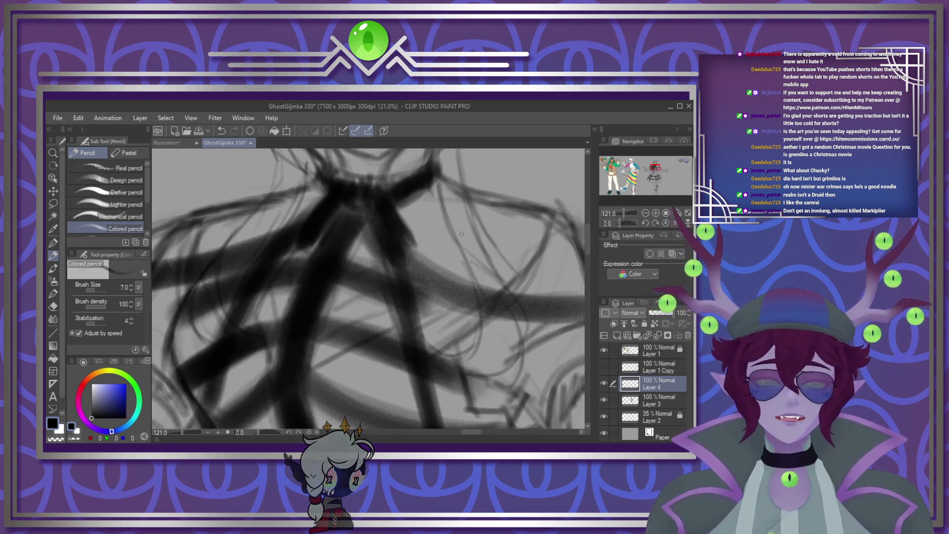
{"action": "mouse_move", "coordinate": [448, 227]}
{"action": "left_mouse_down"}
{"action": "mouse_move", "coordinate": [521, 318]}
{"action": "mouse_move", "coordinate": [473, 374]}
{"action": "left_mouse_up"}
{"action": "left_click_drag", "start_coordinate": [424, 329], "coordinate": [445, 353]}
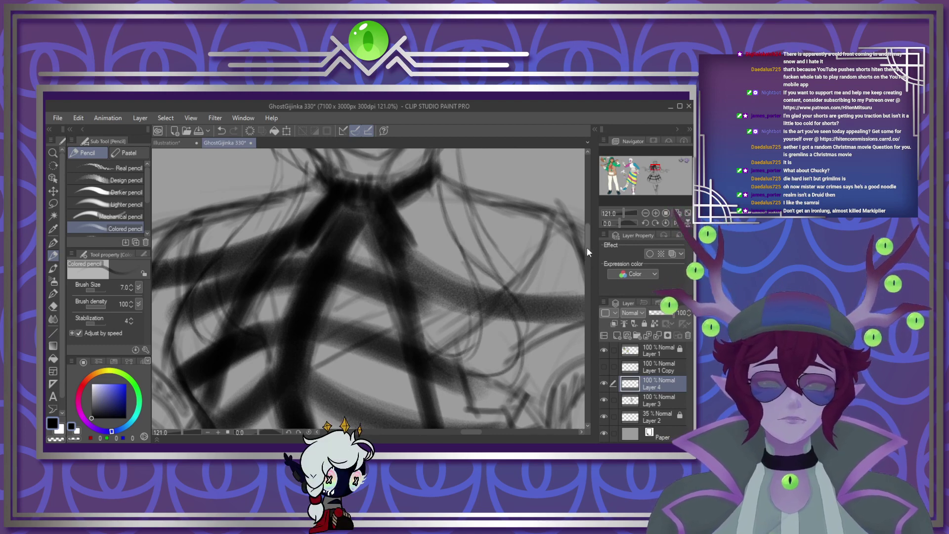
Step: Sketch a wispy, flame-like hair outline above the head, with a small curl on one side and large swirling locks on the other
{"action": "mouse_move", "coordinate": [587, 248]}
{"action": "left_mouse_down"}
{"action": "mouse_move", "coordinate": [588, 260]}
{"action": "mouse_move", "coordinate": [588, 215]}
{"action": "mouse_move", "coordinate": [586, 250]}
{"action": "left_mouse_up"}
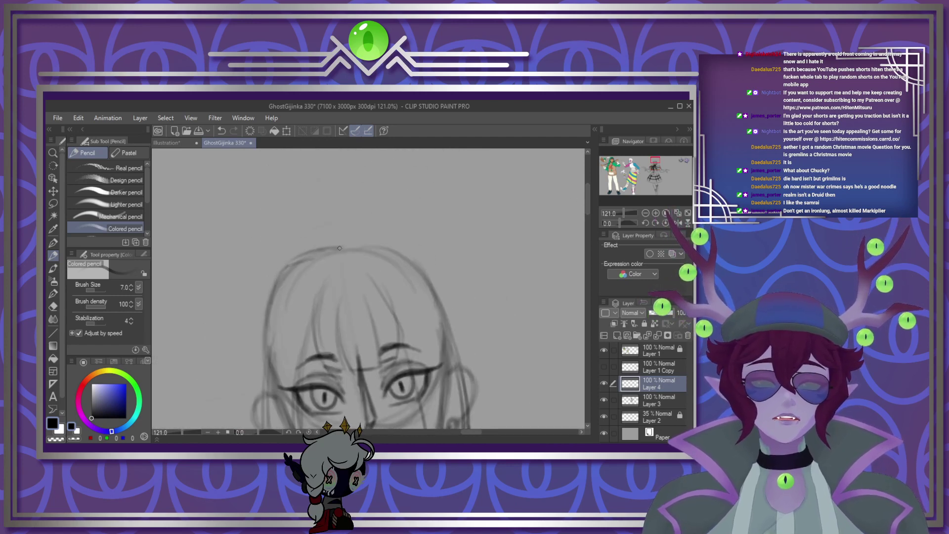
{"action": "scroll", "coordinate": [459, 297], "scroll_direction": "down", "scroll_amount": 4}
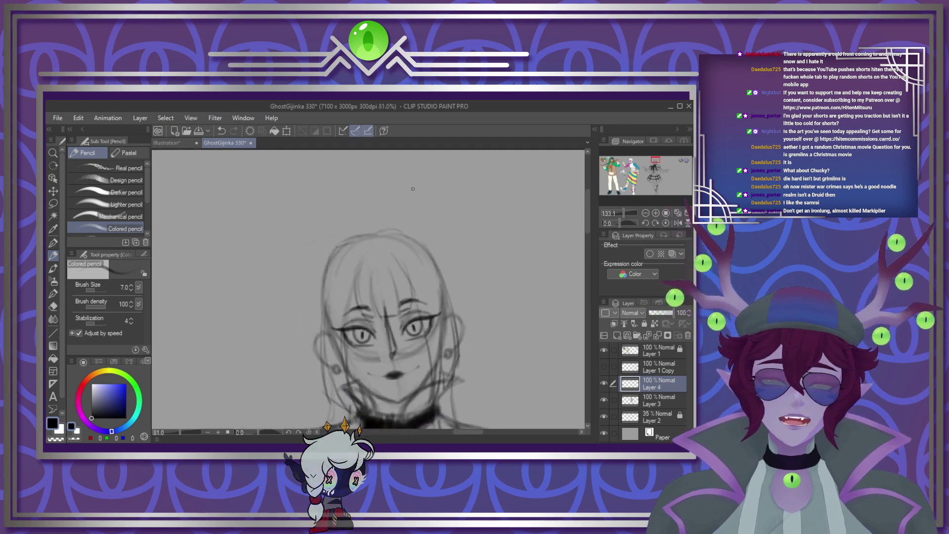
{"action": "scroll", "coordinate": [458, 298], "scroll_direction": "up", "scroll_amount": 2}
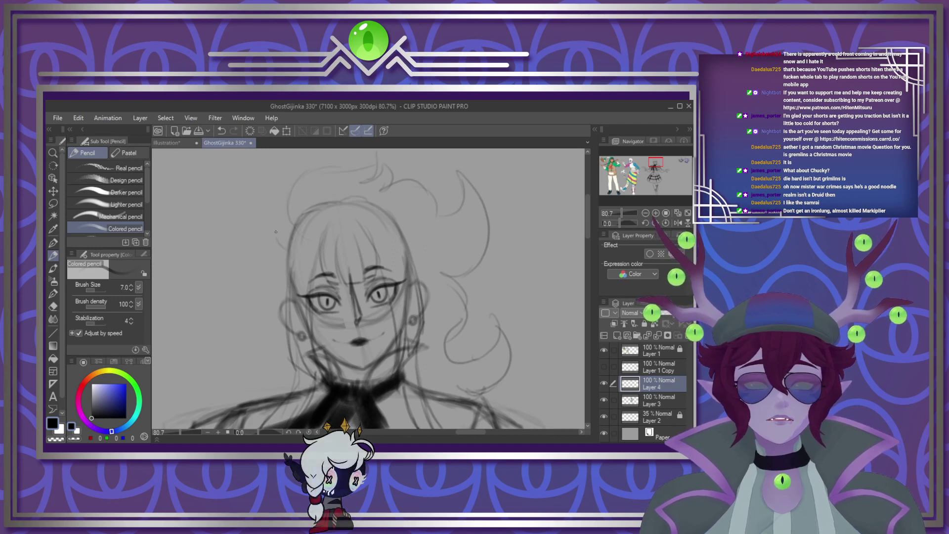
{"action": "mouse_move", "coordinate": [282, 214]}
{"action": "left_mouse_down"}
{"action": "mouse_move", "coordinate": [276, 238]}
{"action": "mouse_move", "coordinate": [290, 245]}
{"action": "left_mouse_up"}
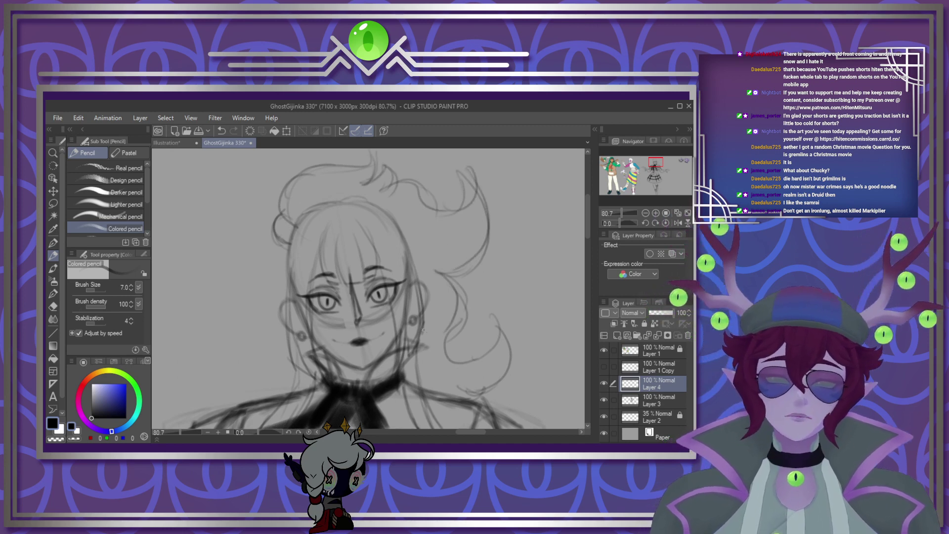
Step: Merge Layer 4 down into Layer 3, and merge the combined sketch down into Layer 2
{"action": "scroll", "coordinate": [296, 227], "scroll_direction": "down", "scroll_amount": 6}
{"action": "scroll", "coordinate": [296, 226], "scroll_direction": "up", "scroll_amount": 3}
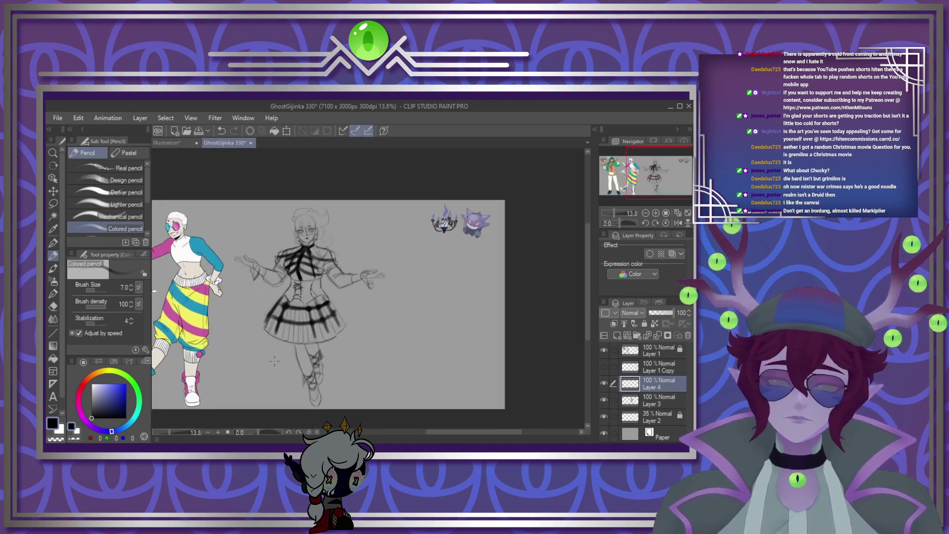
{"action": "scroll", "coordinate": [278, 309], "scroll_direction": "up", "scroll_amount": 2}
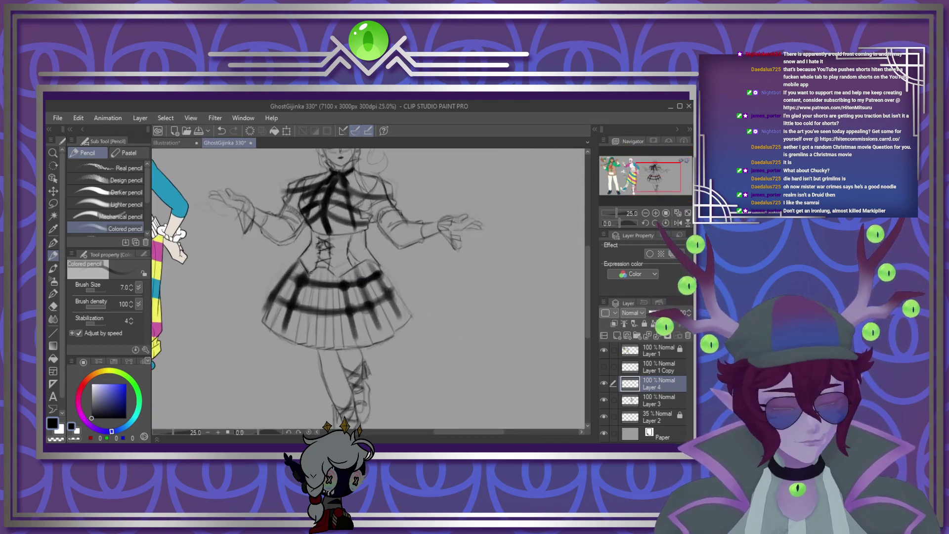
{"action": "left_click", "coordinate": [653, 368]}
{"action": "left_click", "coordinate": [659, 385]}
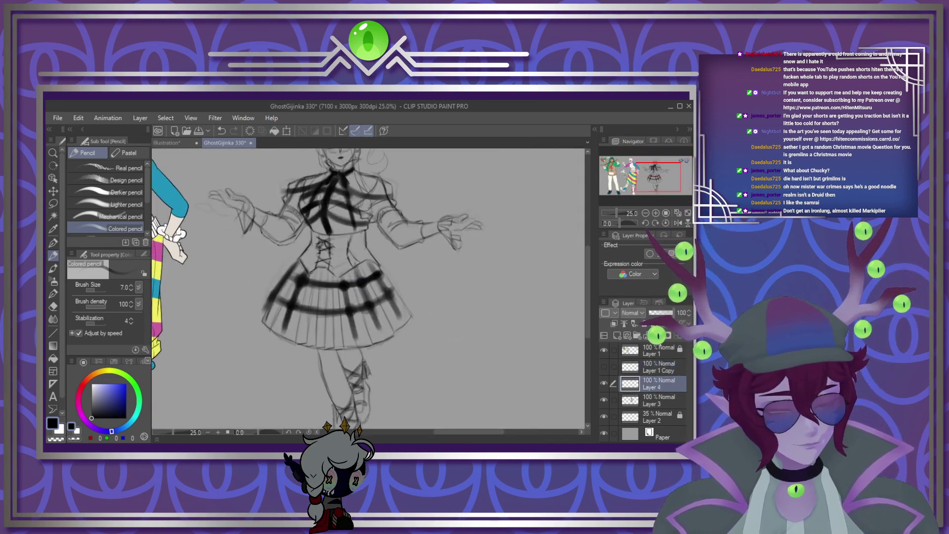
{"action": "key", "text": "ctrl+e"}
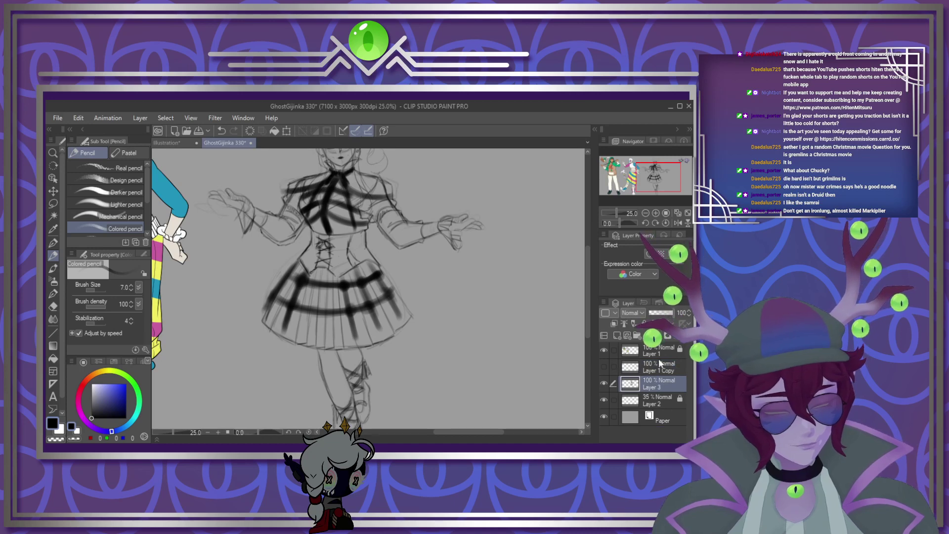
{"action": "left_click", "coordinate": [658, 401]}
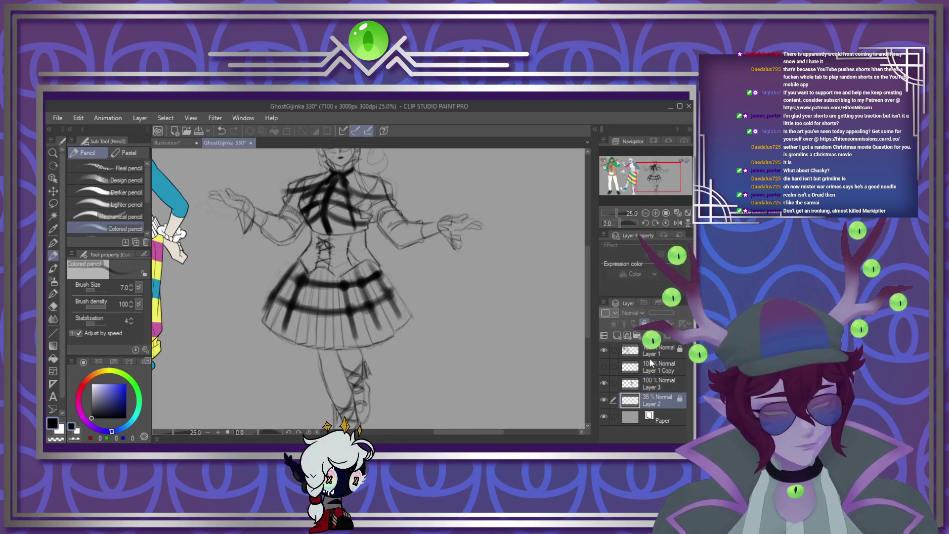
{"action": "left_click", "coordinate": [652, 388]}
{"action": "key", "text": "ctrl+e"}
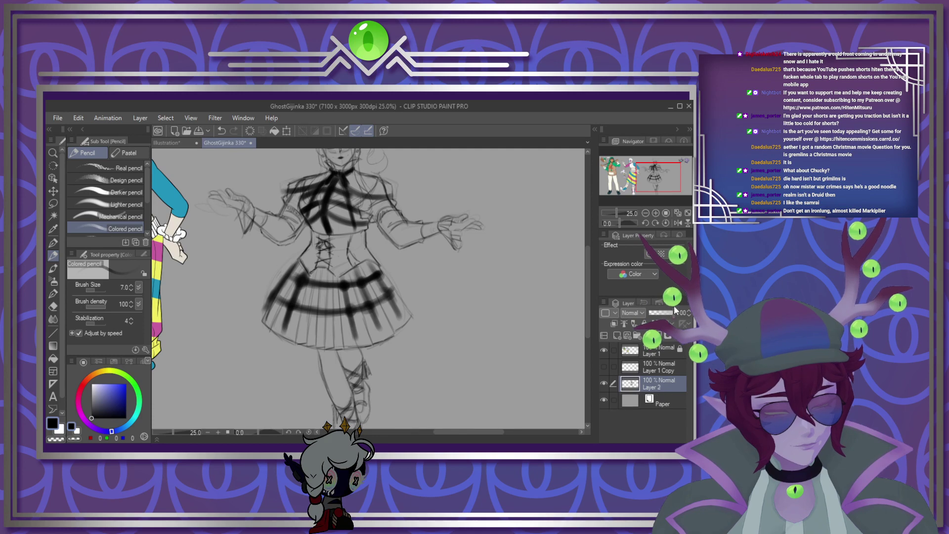
Step: Lower the merged sketch layer's opacity to 47% and lock the layer
{"action": "left_click_drag", "start_coordinate": [667, 313], "coordinate": [662, 313]}
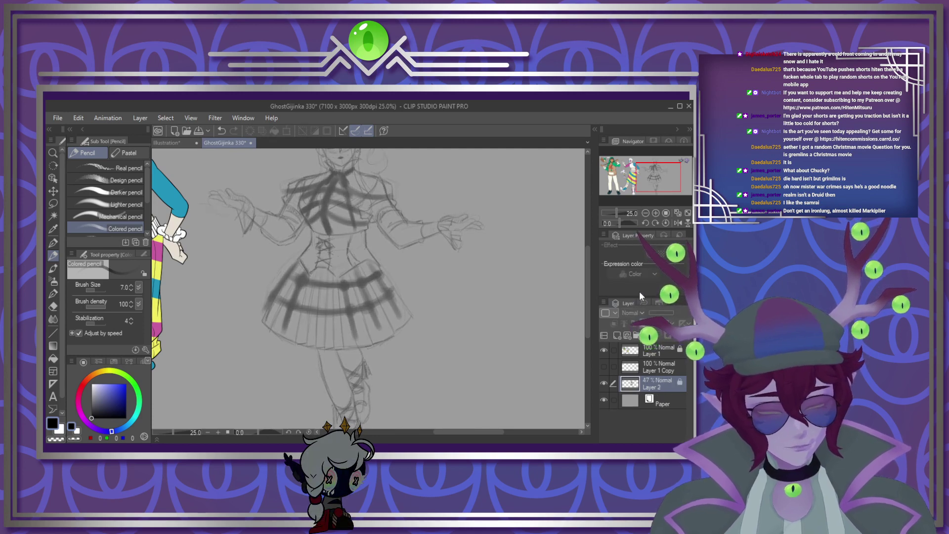
{"action": "scroll", "coordinate": [573, 303], "scroll_direction": "down", "scroll_amount": 2}
{"action": "scroll", "coordinate": [568, 328], "scroll_direction": "up", "scroll_amount": 1}
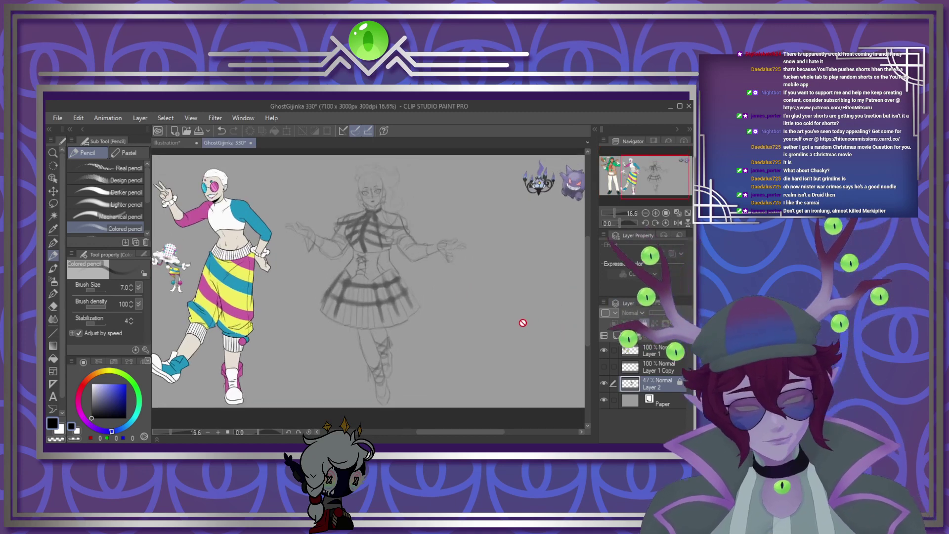
Step: Shift the faded sketch slightly toward the figure in striped trousers and lock its layer
{"action": "key", "text": "k"}
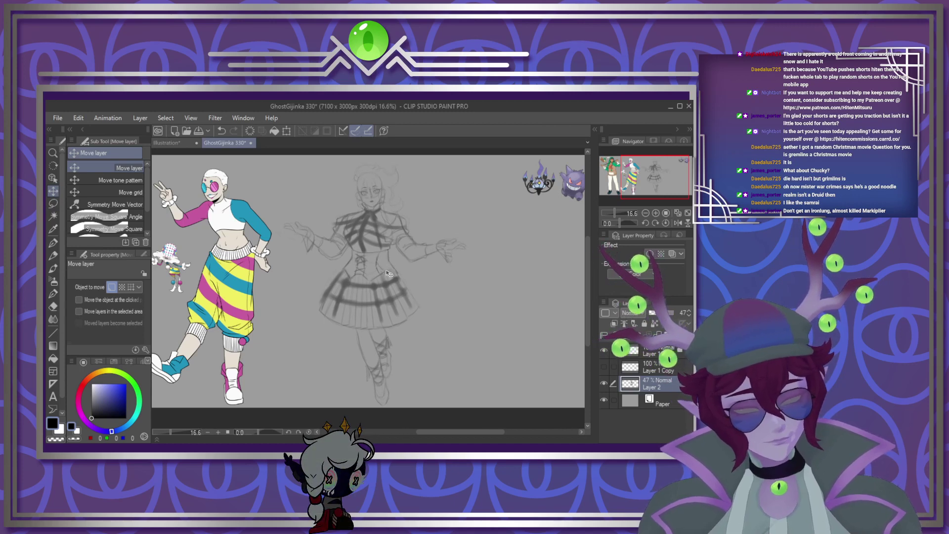
{"action": "left_click_drag", "start_coordinate": [387, 273], "coordinate": [378, 274]}
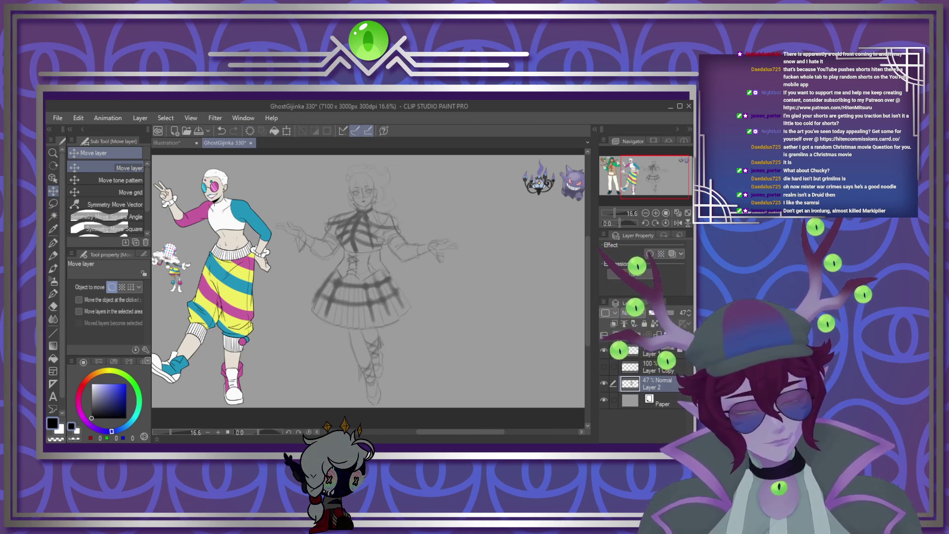
{"action": "left_click", "coordinate": [644, 323]}
Step: Add a new layer above the faded sketch layer and place a 2-line symmetrical ruler along the face's tilted center line
{"action": "left_click", "coordinate": [662, 366]}
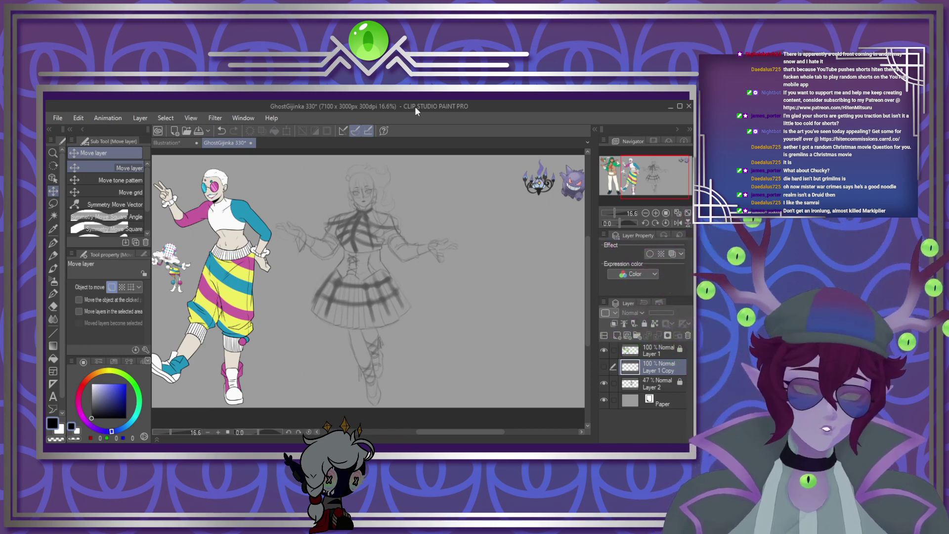
{"action": "scroll", "coordinate": [380, 202], "scroll_direction": "down", "scroll_amount": 3}
{"action": "scroll", "coordinate": [384, 179], "scroll_direction": "up", "scroll_amount": 2}
{"action": "scroll", "coordinate": [385, 181], "scroll_direction": "up", "scroll_amount": 3}
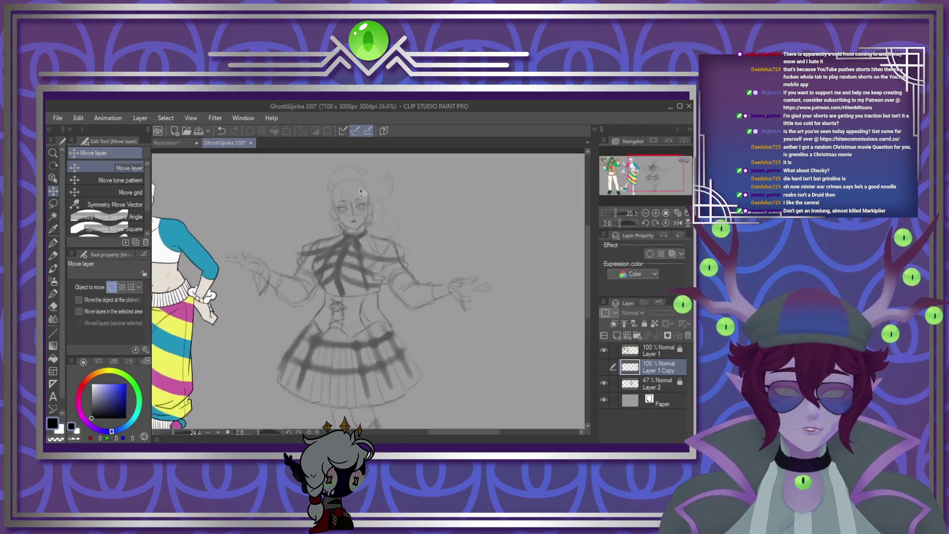
{"action": "scroll", "coordinate": [366, 190], "scroll_direction": "down", "scroll_amount": 2}
{"action": "scroll", "coordinate": [346, 198], "scroll_direction": "up", "scroll_amount": 2}
{"action": "scroll", "coordinate": [346, 200], "scroll_direction": "up", "scroll_amount": 1}
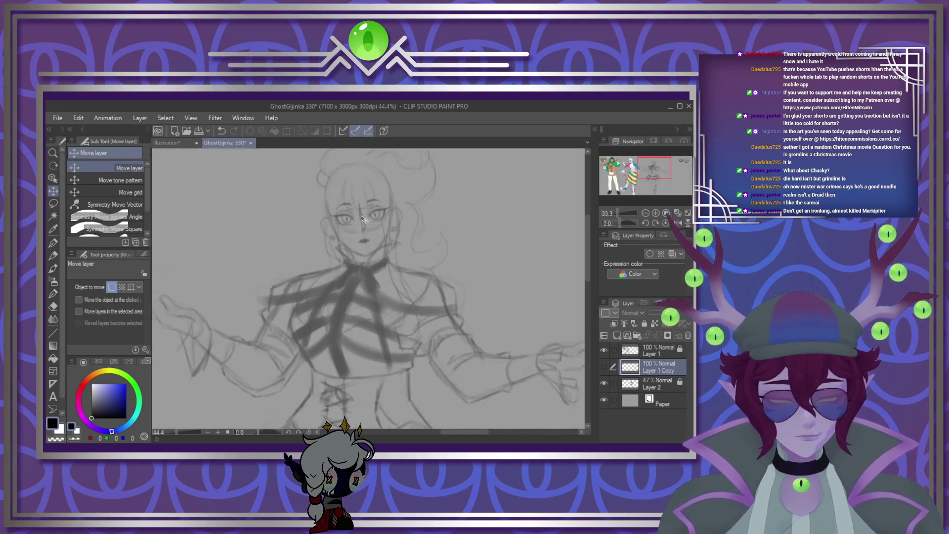
{"action": "scroll", "coordinate": [356, 207], "scroll_direction": "down", "scroll_amount": 1}
{"action": "scroll", "coordinate": [365, 217], "scroll_direction": "up", "scroll_amount": 3}
{"action": "scroll", "coordinate": [372, 225], "scroll_direction": "down", "scroll_amount": 2}
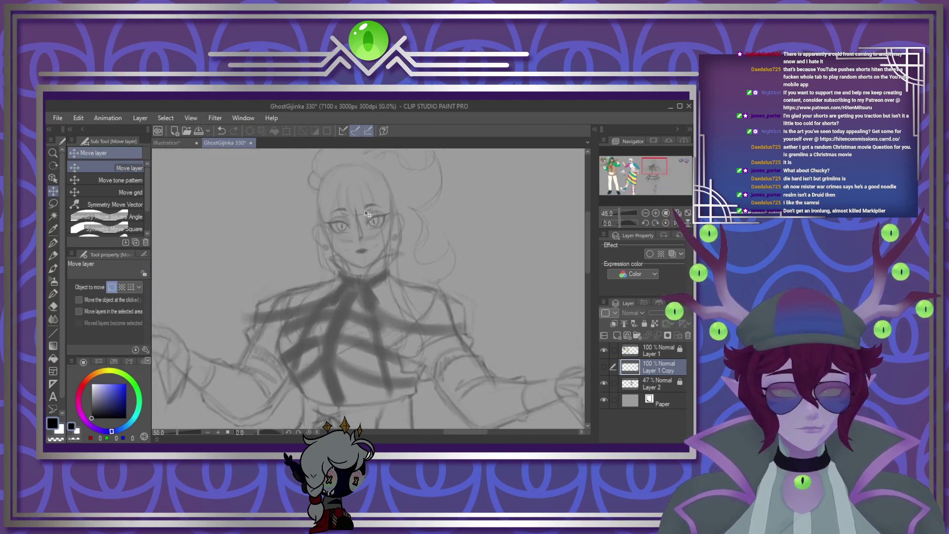
{"action": "scroll", "coordinate": [371, 188], "scroll_direction": "up", "scroll_amount": 2}
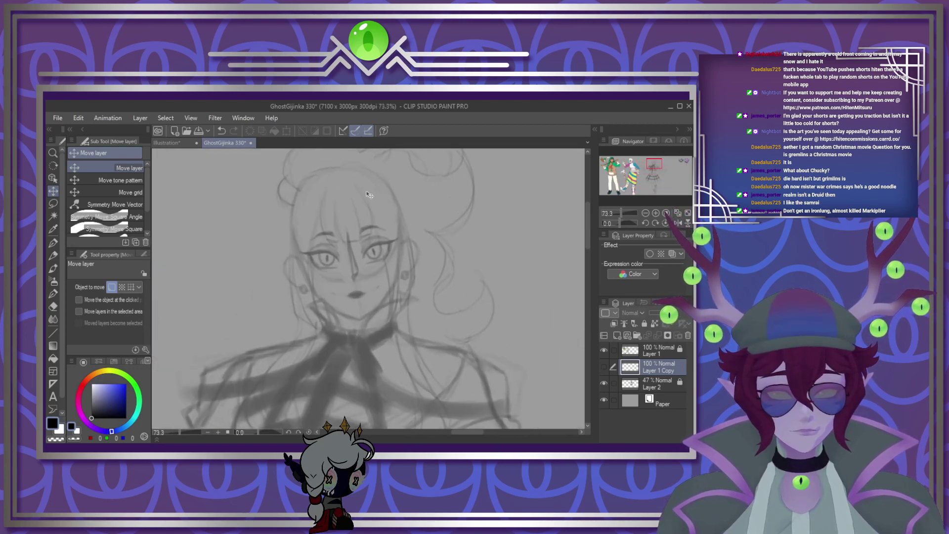
{"action": "scroll", "coordinate": [368, 227], "scroll_direction": "up", "scroll_amount": 1}
{"action": "scroll", "coordinate": [366, 237], "scroll_direction": "down", "scroll_amount": 1}
{"action": "scroll", "coordinate": [363, 247], "scroll_direction": "up", "scroll_amount": 2}
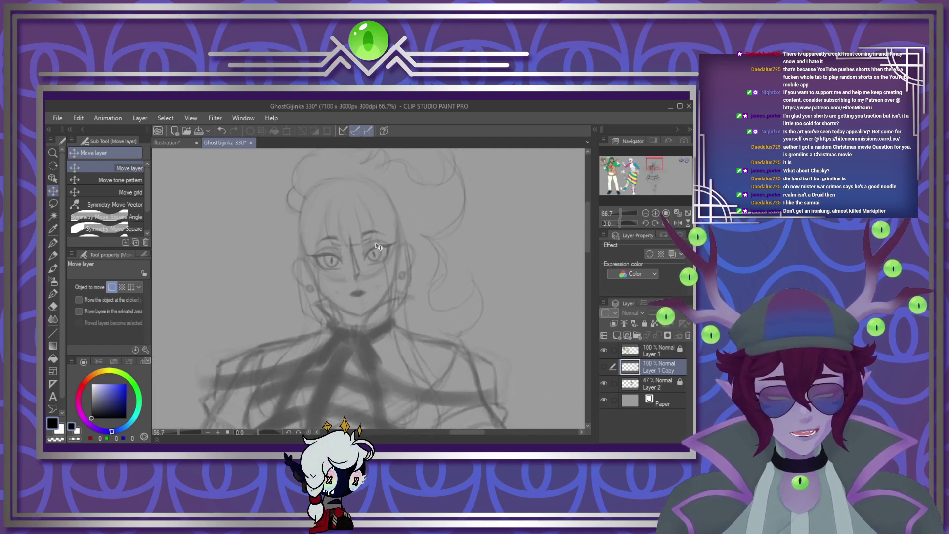
{"action": "scroll", "coordinate": [362, 252], "scroll_direction": "up", "scroll_amount": 1}
{"action": "left_click", "coordinate": [653, 383]}
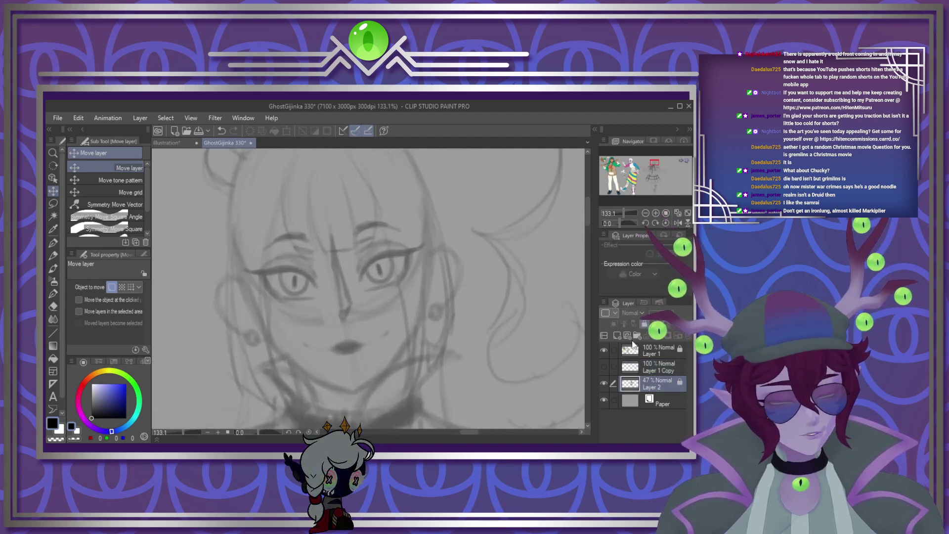
{"action": "left_click", "coordinate": [617, 335]}
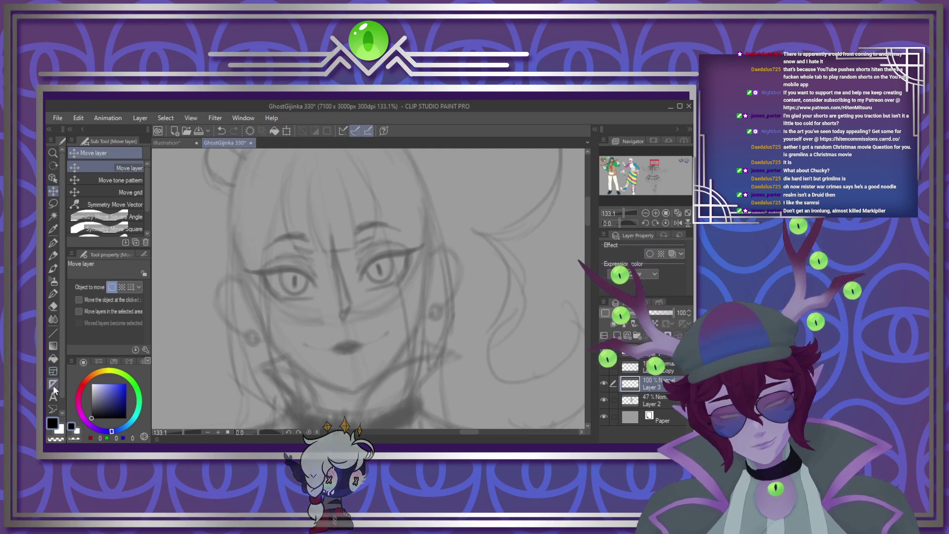
{"action": "key", "text": "u"}
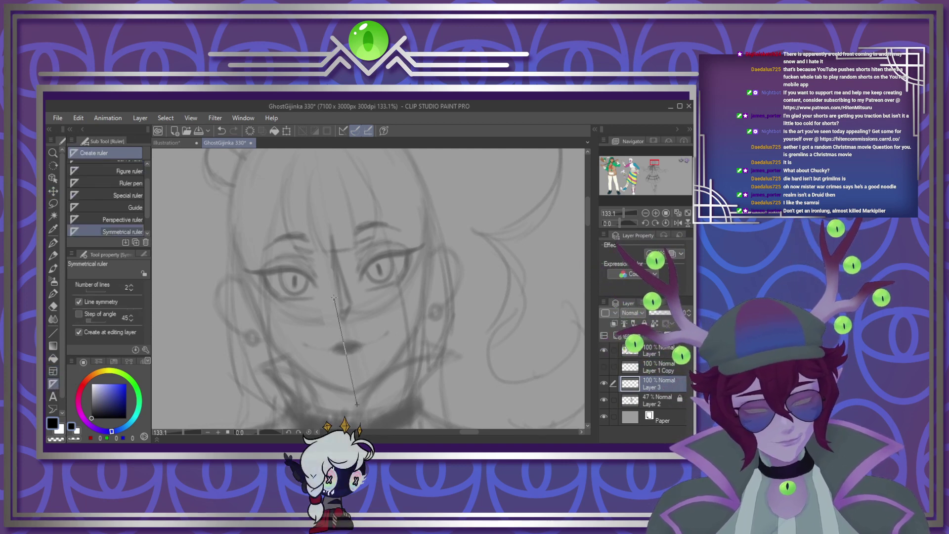
{"action": "left_click_drag", "start_coordinate": [325, 192], "coordinate": [357, 405]}
Step: Switch to the G-pen and set its brush size to 8
{"action": "key", "text": "p"}
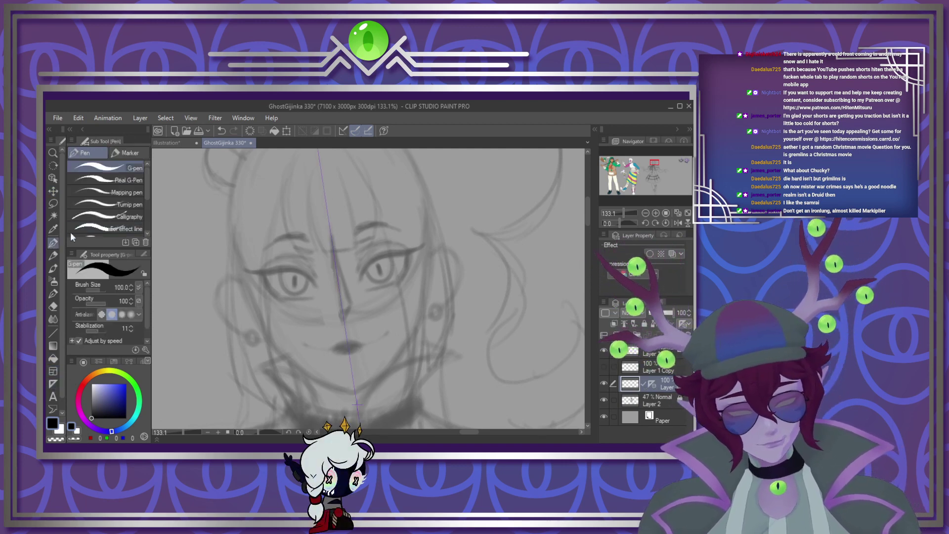
{"action": "key", "text": "["}
{"action": "key", "text": "["}
{"action": "key", "text": "["}
{"action": "key", "text": "["}
{"action": "key", "text": "["}
{"action": "key", "text": "["}
{"action": "key", "text": "["}
{"action": "key", "text": "["}
{"action": "key", "text": "["}
{"action": "key", "text": "["}
{"action": "key", "text": "["}
{"action": "key", "text": "["}
{"action": "key", "text": "["}
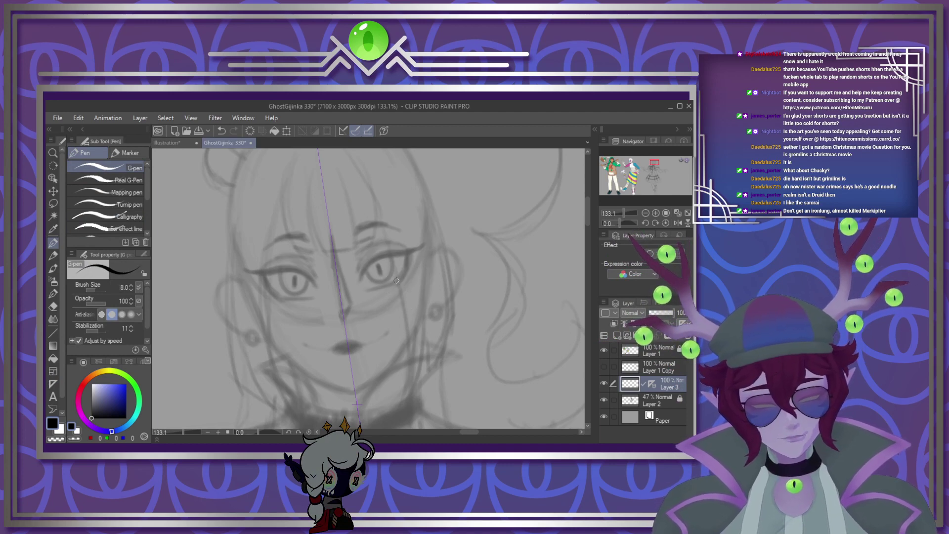
Step: Try inking the upper lash line of the character's left eye as one curved, winged stroke
{"action": "scroll", "coordinate": [370, 250], "scroll_direction": "down", "scroll_amount": 3}
{"action": "scroll", "coordinate": [364, 246], "scroll_direction": "up", "scroll_amount": 3}
{"action": "scroll", "coordinate": [364, 246], "scroll_direction": "up", "scroll_amount": 7}
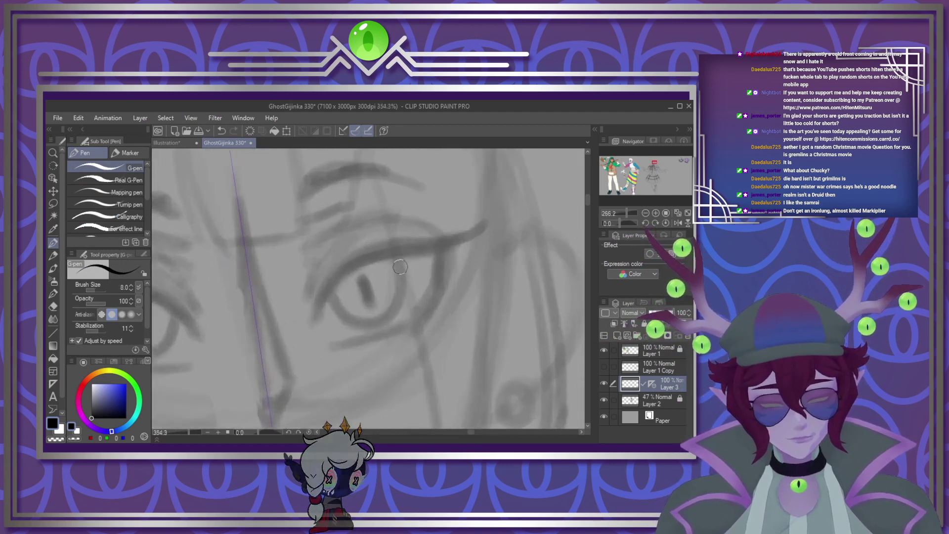
{"action": "key", "text": "bracketleft"}
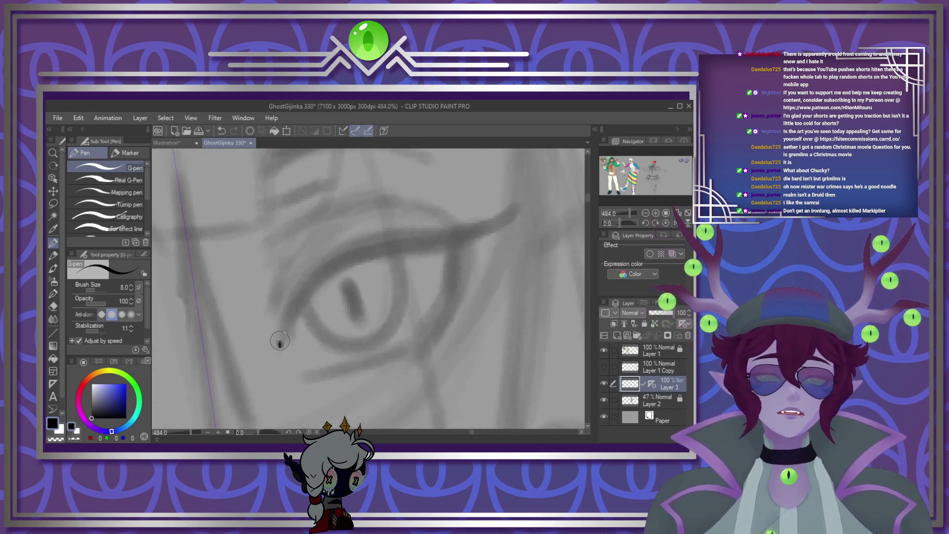
{"action": "mouse_move", "coordinate": [280, 341]}
{"action": "left_mouse_down"}
{"action": "mouse_move", "coordinate": [307, 279]}
{"action": "mouse_move", "coordinate": [502, 201]}
{"action": "left_mouse_up"}
{"action": "scroll", "coordinate": [438, 269], "scroll_direction": "down", "scroll_amount": 2}
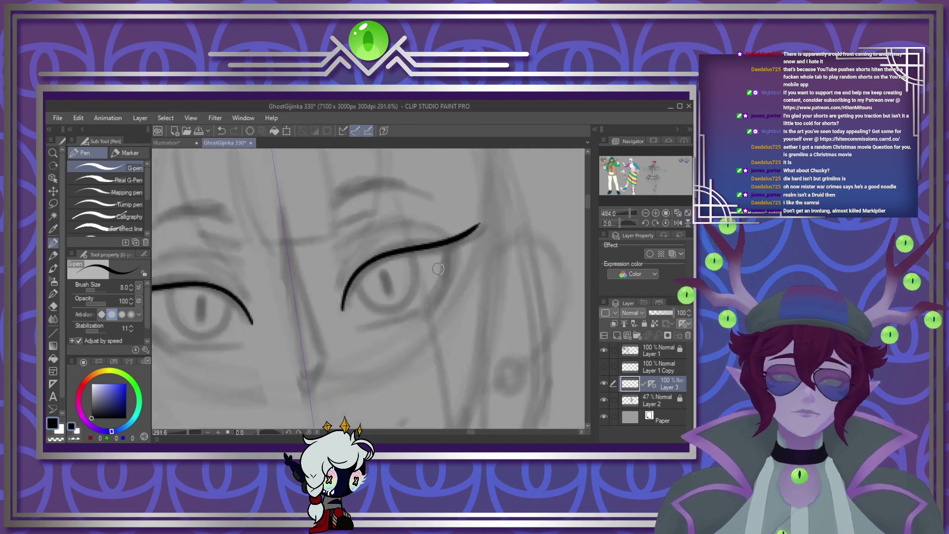
{"action": "scroll", "coordinate": [438, 269], "scroll_direction": "down", "scroll_amount": 1}
{"action": "scroll", "coordinate": [438, 268], "scroll_direction": "up", "scroll_amount": 5}
{"action": "key", "text": "ctrl+z"}
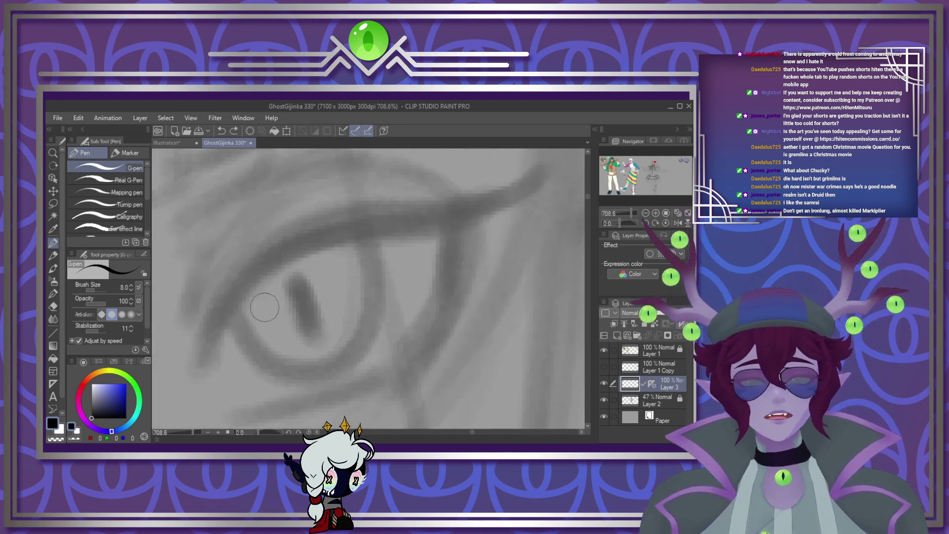
Step: Ink the upper lash line as two contour strokes meeting at a winged tip, and start filling between them
{"action": "mouse_move", "coordinate": [189, 388]}
{"action": "left_mouse_down"}
{"action": "mouse_move", "coordinate": [201, 340]}
{"action": "mouse_move", "coordinate": [320, 232]}
{"action": "mouse_move", "coordinate": [529, 190]}
{"action": "mouse_move", "coordinate": [550, 159]}
{"action": "mouse_move", "coordinate": [545, 178]}
{"action": "mouse_move", "coordinate": [554, 167]}
{"action": "mouse_move", "coordinate": [502, 215]}
{"action": "mouse_move", "coordinate": [307, 259]}
{"action": "mouse_move", "coordinate": [245, 299]}
{"action": "mouse_move", "coordinate": [206, 362]}
{"action": "mouse_move", "coordinate": [208, 383]}
{"action": "mouse_move", "coordinate": [288, 265]}
{"action": "mouse_move", "coordinate": [533, 205]}
{"action": "left_mouse_up"}
{"action": "key", "text": "ctrl+z"}
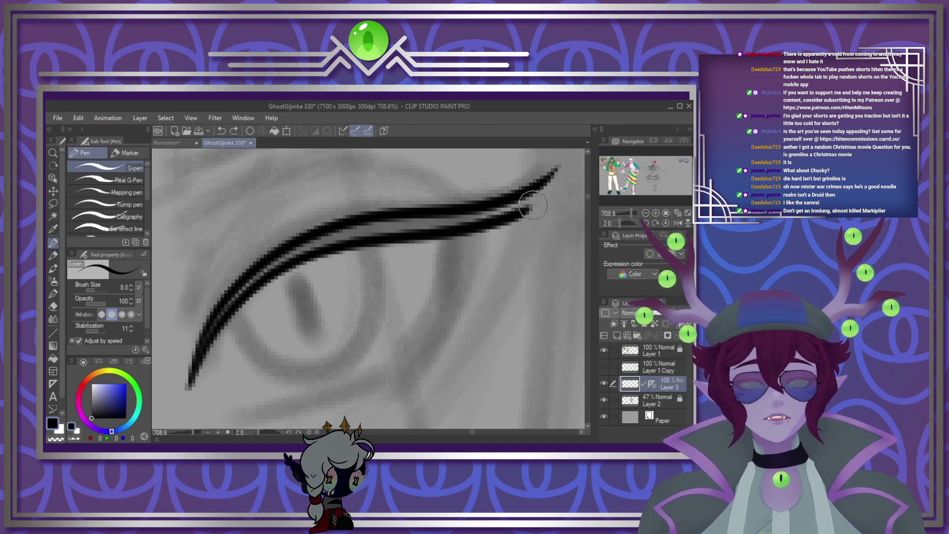
{"action": "key", "text": "ctrl+z"}
{"action": "mouse_move", "coordinate": [192, 384]}
{"action": "left_mouse_down"}
{"action": "mouse_move", "coordinate": [265, 272]}
{"action": "mouse_move", "coordinate": [466, 222]}
{"action": "mouse_move", "coordinate": [553, 174]}
{"action": "mouse_move", "coordinate": [497, 204]}
{"action": "mouse_move", "coordinate": [375, 227]}
{"action": "mouse_move", "coordinate": [220, 306]}
{"action": "mouse_move", "coordinate": [199, 363]}
{"action": "mouse_move", "coordinate": [231, 304]}
{"action": "left_mouse_up"}
{"action": "key", "text": "ctrl+z"}
{"action": "mouse_move", "coordinate": [211, 346]}
{"action": "left_mouse_down"}
{"action": "mouse_move", "coordinate": [196, 370]}
{"action": "mouse_move", "coordinate": [241, 291]}
{"action": "mouse_move", "coordinate": [364, 227]}
{"action": "mouse_move", "coordinate": [432, 226]}
{"action": "left_mouse_up"}
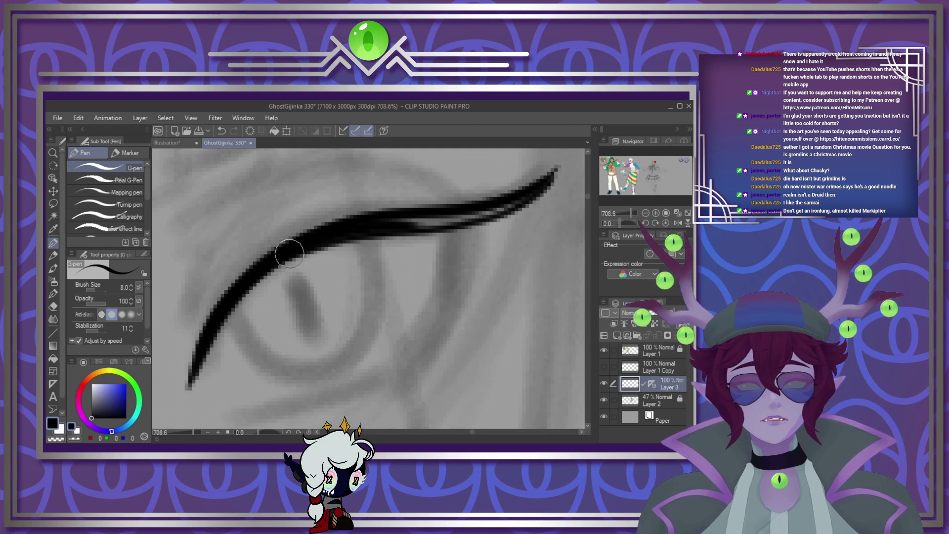
Step: Thicken the upper lash line into a solid black shape, and erase along its lower edge to taper the inner corner
{"action": "mouse_move", "coordinate": [343, 233]}
{"action": "left_mouse_down"}
{"action": "mouse_move", "coordinate": [479, 219]}
{"action": "mouse_move", "coordinate": [539, 202]}
{"action": "mouse_move", "coordinate": [471, 216]}
{"action": "mouse_move", "coordinate": [340, 222]}
{"action": "mouse_move", "coordinate": [476, 220]}
{"action": "mouse_move", "coordinate": [435, 222]}
{"action": "left_mouse_up"}
{"action": "key", "text": "ctrl+z"}
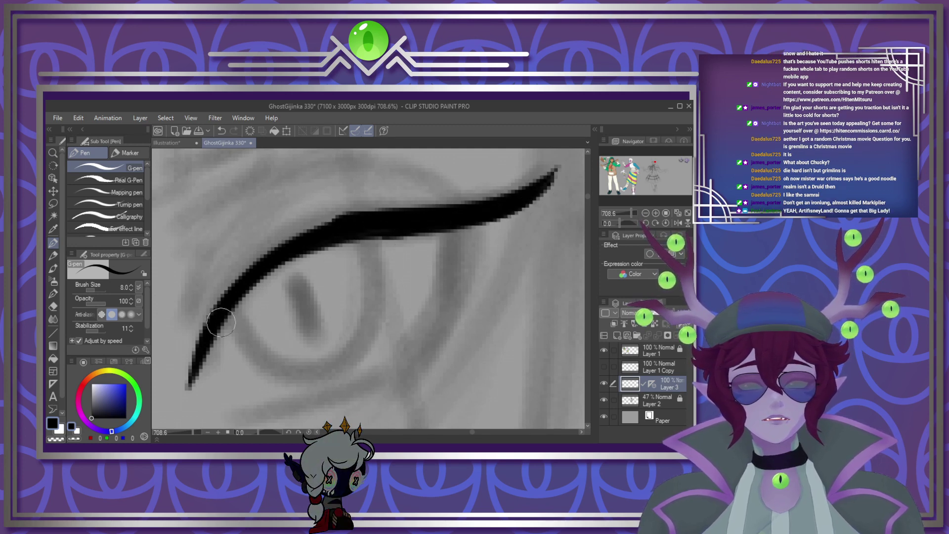
{"action": "mouse_move", "coordinate": [186, 386]}
{"action": "left_mouse_down"}
{"action": "mouse_move", "coordinate": [230, 273]}
{"action": "mouse_move", "coordinate": [326, 207]}
{"action": "mouse_move", "coordinate": [490, 202]}
{"action": "mouse_move", "coordinate": [552, 182]}
{"action": "mouse_move", "coordinate": [315, 222]}
{"action": "mouse_move", "coordinate": [253, 258]}
{"action": "mouse_move", "coordinate": [205, 331]}
{"action": "left_mouse_up"}
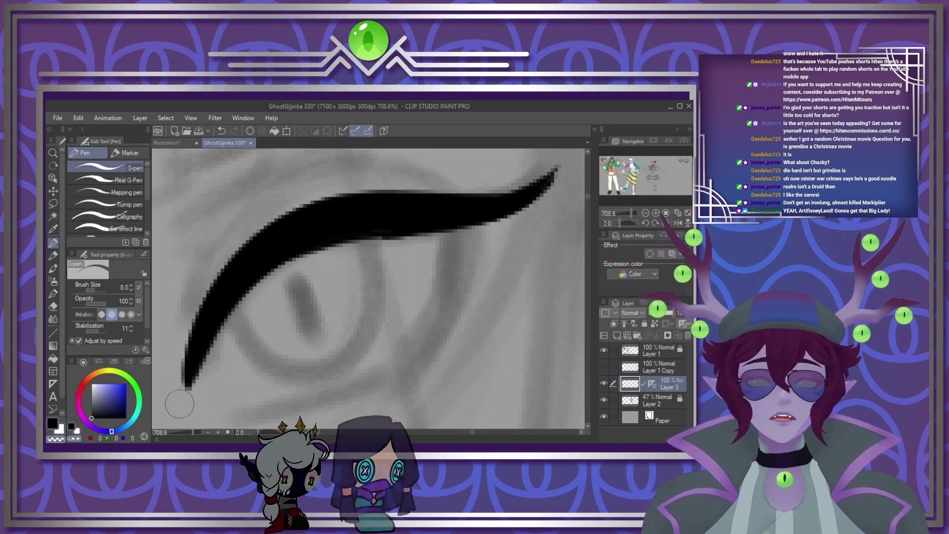
{"action": "mouse_move", "coordinate": [182, 391]}
{"action": "left_mouse_down"}
{"action": "mouse_move", "coordinate": [230, 309]}
{"action": "mouse_move", "coordinate": [368, 237]}
{"action": "mouse_move", "coordinate": [526, 236]}
{"action": "mouse_move", "coordinate": [574, 207]}
{"action": "left_mouse_up"}
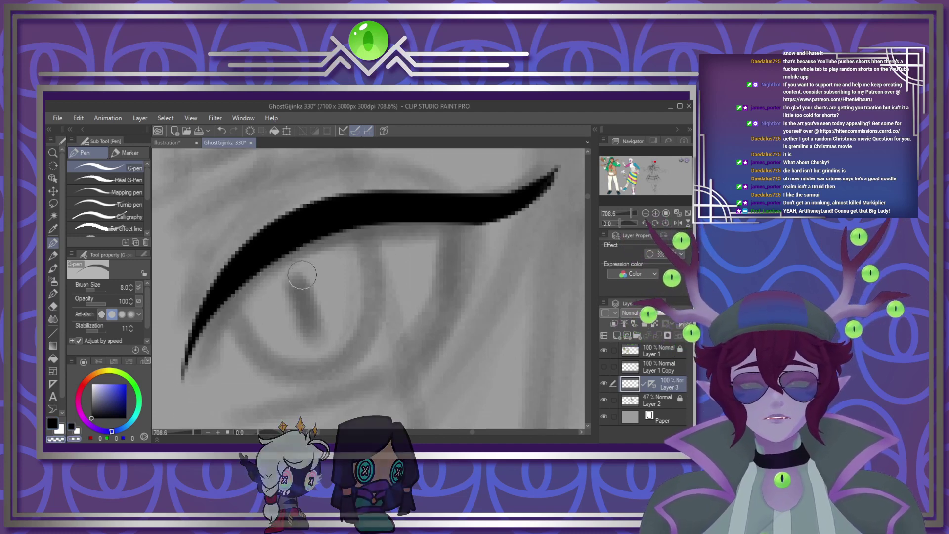
Step: Ink a thick outer edge down from the upper lash line, tapering into a thin line along the lower lid
{"action": "key", "text": "c"}
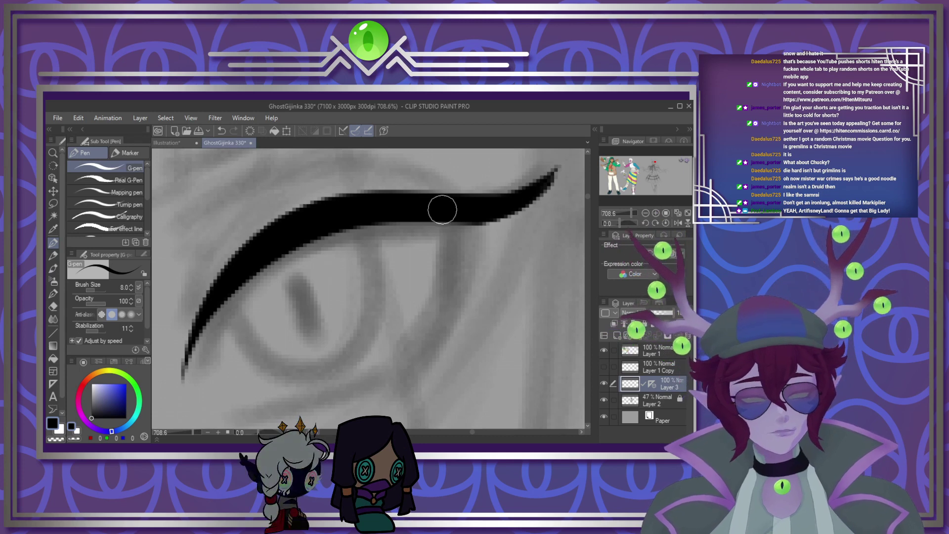
{"action": "mouse_move", "coordinate": [437, 213]}
{"action": "left_mouse_down"}
{"action": "mouse_move", "coordinate": [434, 318]}
{"action": "mouse_move", "coordinate": [385, 388]}
{"action": "left_mouse_up"}
{"action": "key", "text": "ctrl+z"}
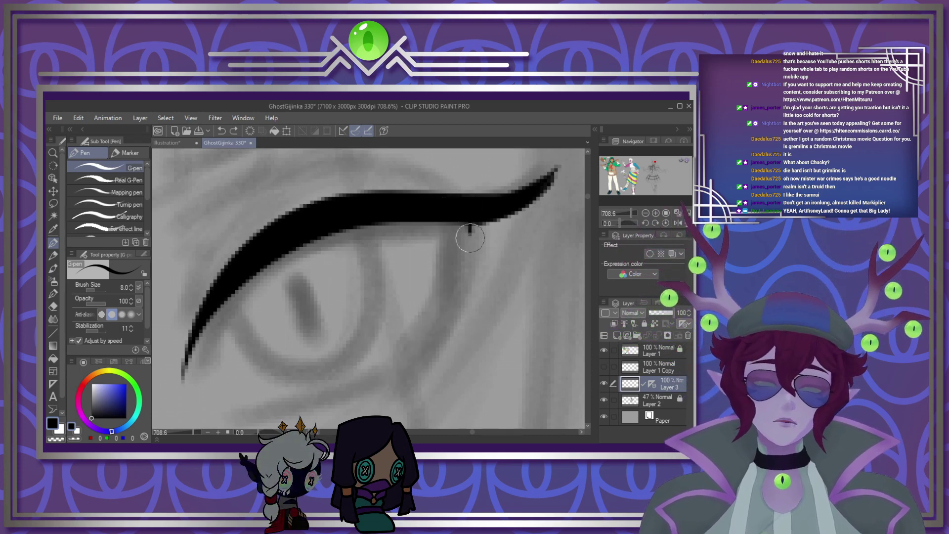
{"action": "mouse_move", "coordinate": [470, 237]}
{"action": "left_mouse_down"}
{"action": "mouse_move", "coordinate": [448, 316]}
{"action": "mouse_move", "coordinate": [402, 361]}
{"action": "mouse_move", "coordinate": [262, 409]}
{"action": "mouse_move", "coordinate": [382, 371]}
{"action": "mouse_move", "coordinate": [434, 337]}
{"action": "mouse_move", "coordinate": [466, 253]}
{"action": "mouse_move", "coordinate": [465, 208]}
{"action": "mouse_move", "coordinate": [433, 230]}
{"action": "mouse_move", "coordinate": [434, 285]}
{"action": "mouse_move", "coordinate": [414, 346]}
{"action": "mouse_move", "coordinate": [389, 365]}
{"action": "mouse_move", "coordinate": [412, 352]}
{"action": "mouse_move", "coordinate": [432, 317]}
{"action": "mouse_move", "coordinate": [435, 213]}
{"action": "mouse_move", "coordinate": [453, 273]}
{"action": "mouse_move", "coordinate": [453, 211]}
{"action": "mouse_move", "coordinate": [461, 255]}
{"action": "mouse_move", "coordinate": [430, 347]}
{"action": "mouse_move", "coordinate": [440, 299]}
{"action": "mouse_move", "coordinate": [440, 327]}
{"action": "left_mouse_up"}
{"action": "key", "text": "ctrl+z"}
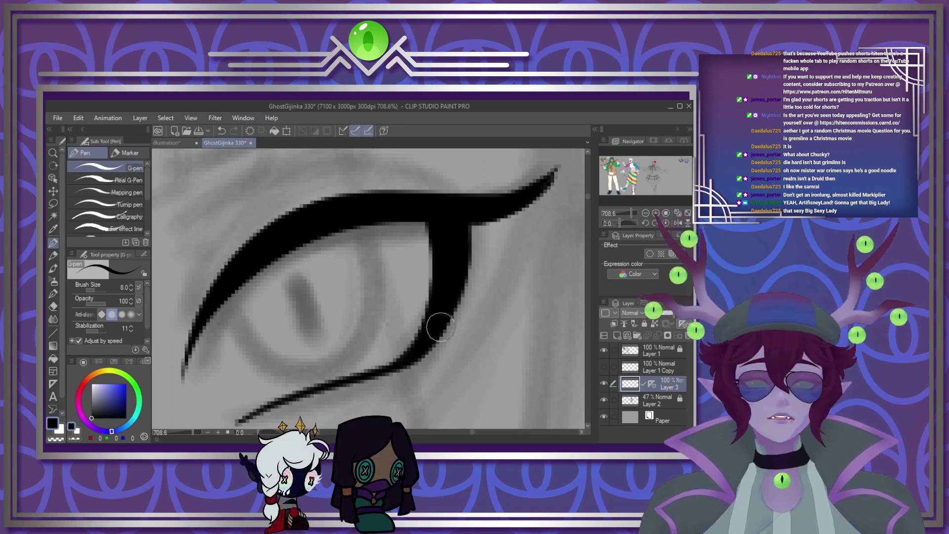
Step: Ink a second, smaller lash wing below the main wing at the eye's outer corner and fill it solid
{"action": "scroll", "coordinate": [463, 229], "scroll_direction": "down", "scroll_amount": 4}
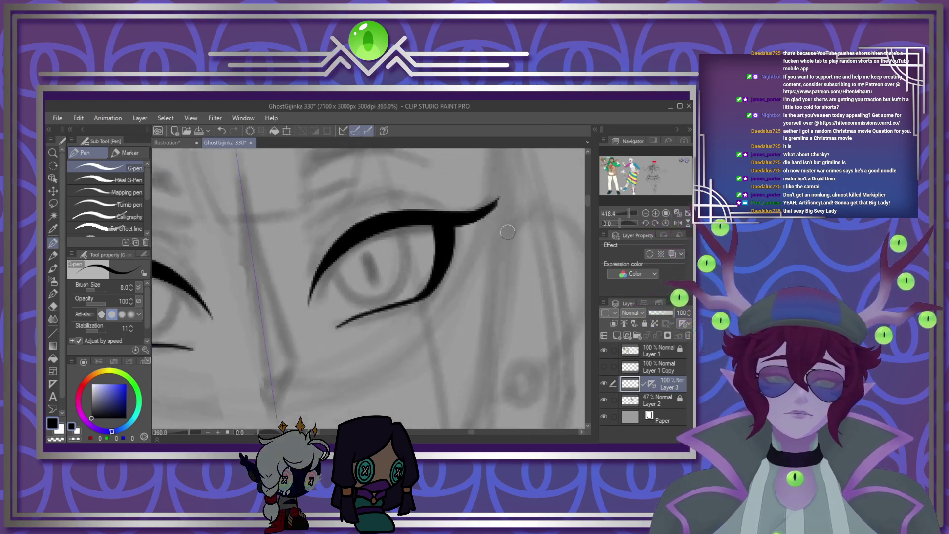
{"action": "scroll", "coordinate": [460, 233], "scroll_direction": "up", "scroll_amount": 3}
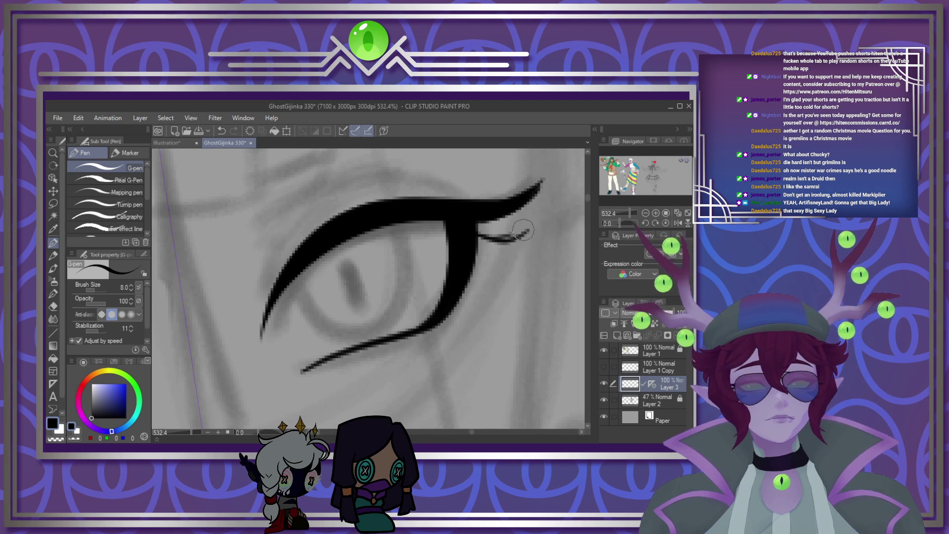
{"action": "key", "text": "ctrl+z"}
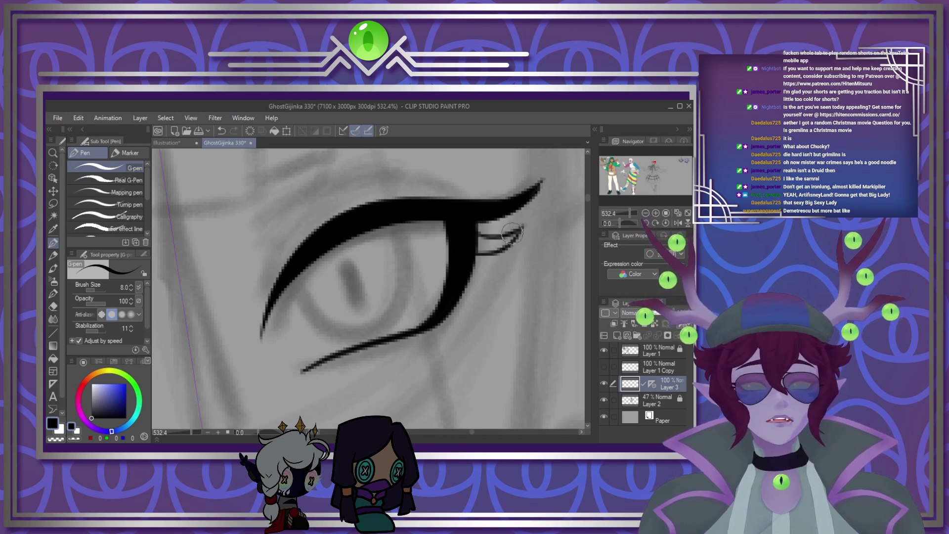
{"action": "mouse_move", "coordinate": [512, 233]}
{"action": "left_mouse_down"}
{"action": "mouse_move", "coordinate": [478, 248]}
{"action": "mouse_move", "coordinate": [502, 241]}
{"action": "mouse_move", "coordinate": [477, 235]}
{"action": "mouse_move", "coordinate": [467, 276]}
{"action": "mouse_move", "coordinate": [464, 266]}
{"action": "mouse_move", "coordinate": [505, 245]}
{"action": "mouse_move", "coordinate": [469, 259]}
{"action": "mouse_move", "coordinate": [459, 289]}
{"action": "left_mouse_up"}
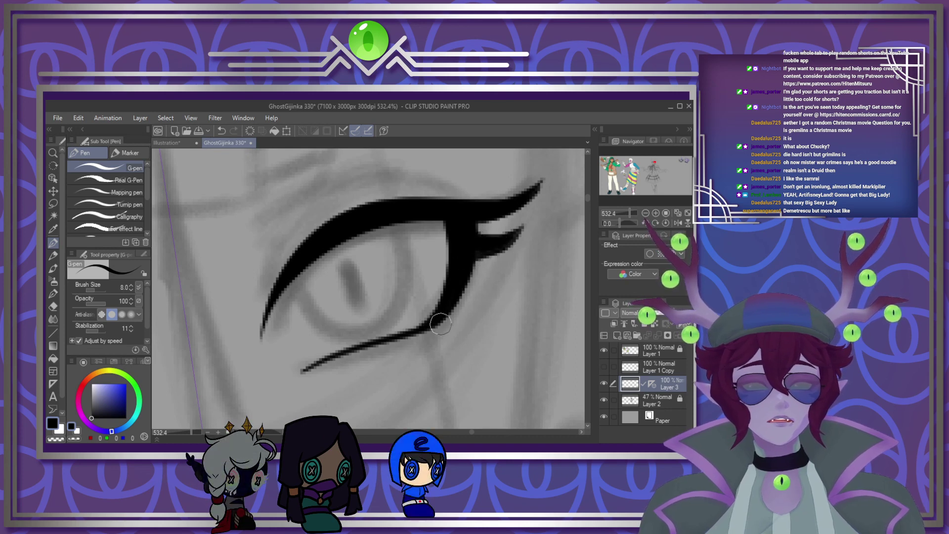
Step: Add a small pointed lash at the lower outer corner of the eye, and erase its underside to a thin tip
{"action": "mouse_move", "coordinate": [436, 324]}
{"action": "left_mouse_down"}
{"action": "mouse_move", "coordinate": [485, 341]}
{"action": "mouse_move", "coordinate": [464, 316]}
{"action": "mouse_move", "coordinate": [444, 317]}
{"action": "mouse_move", "coordinate": [478, 329]}
{"action": "mouse_move", "coordinate": [464, 318]}
{"action": "mouse_move", "coordinate": [482, 338]}
{"action": "mouse_move", "coordinate": [426, 334]}
{"action": "mouse_move", "coordinate": [445, 326]}
{"action": "mouse_move", "coordinate": [473, 336]}
{"action": "left_mouse_up"}
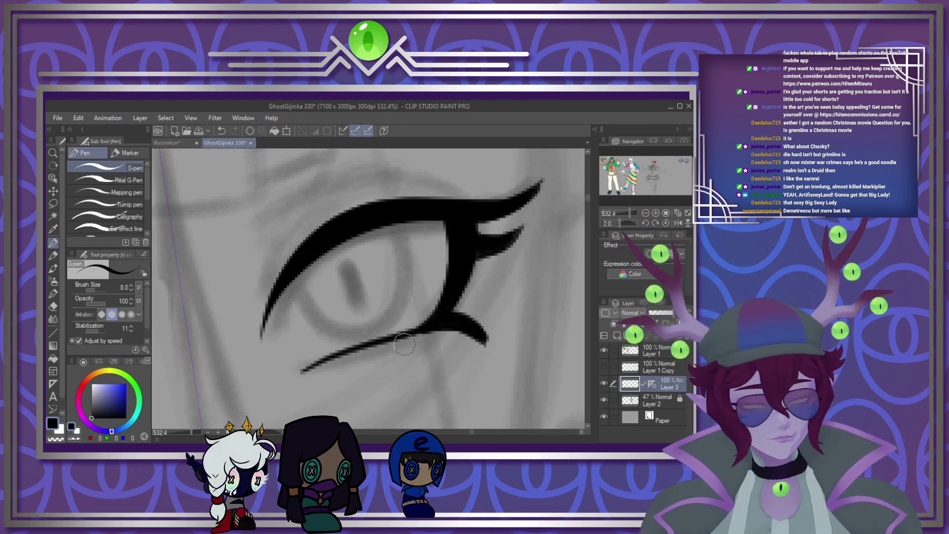
{"action": "key", "text": "c"}
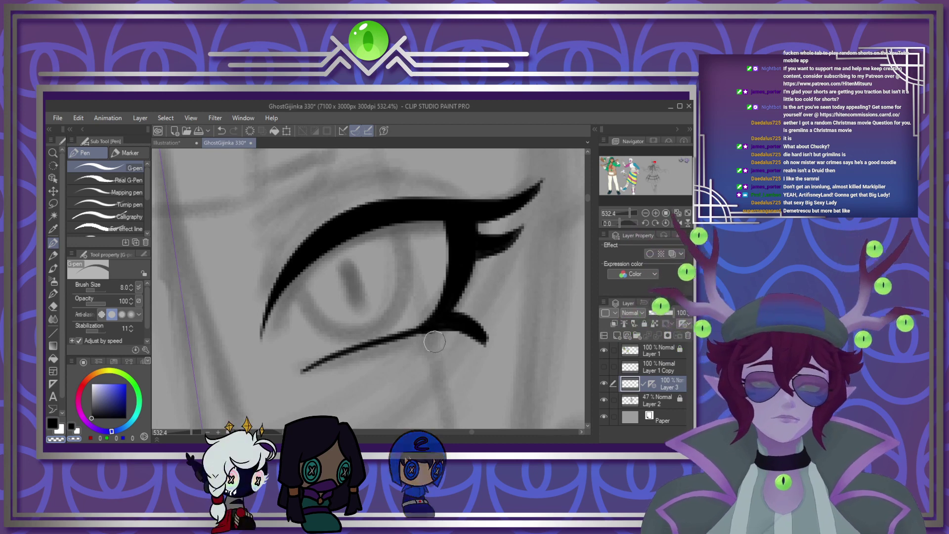
{"action": "left_click_drag", "start_coordinate": [434, 341], "coordinate": [483, 334]}
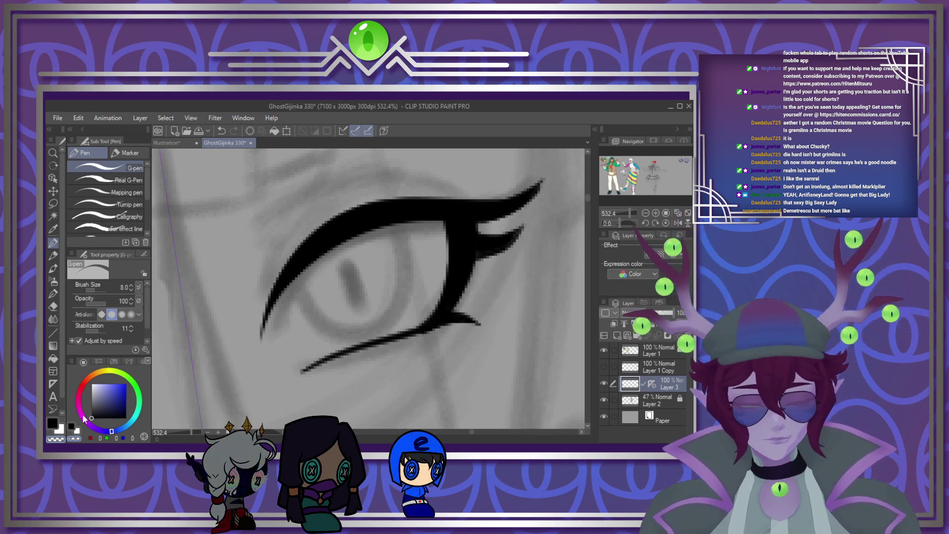
Step: Ink small, thin, curved lashes along the eye's lower lid and down its outer edge between the larger lashes
{"action": "key", "text": "c"}
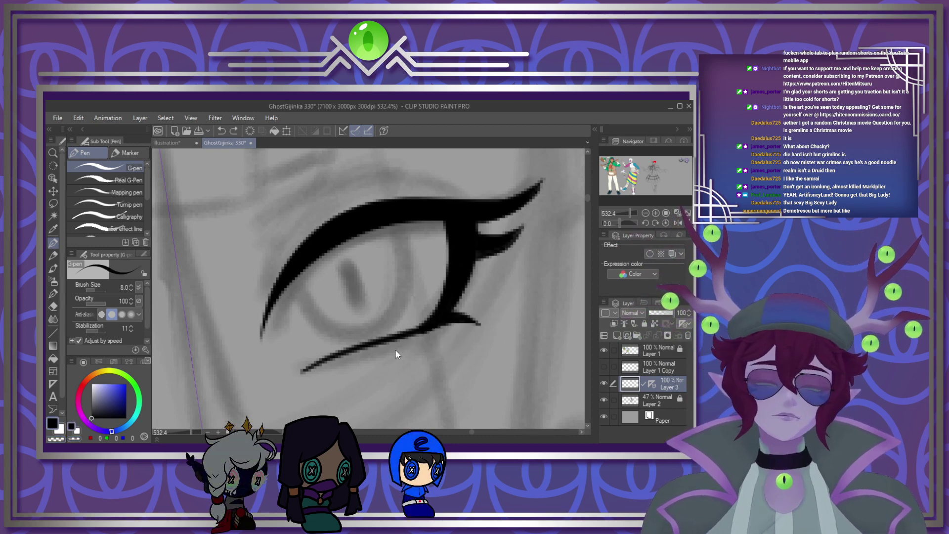
{"action": "mouse_move", "coordinate": [410, 337]}
{"action": "left_mouse_down"}
{"action": "mouse_move", "coordinate": [439, 349]}
{"action": "mouse_move", "coordinate": [362, 364]}
{"action": "left_mouse_up"}
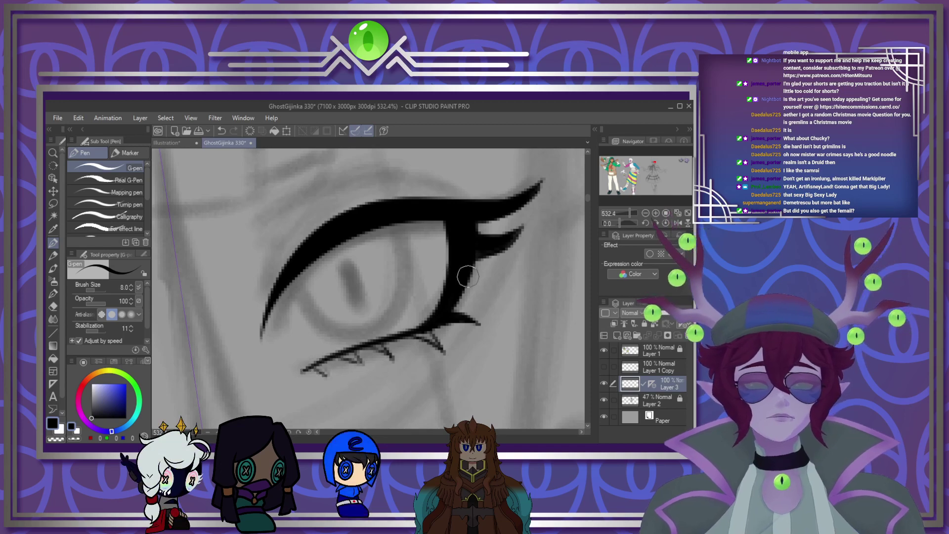
{"action": "left_click_drag", "start_coordinate": [476, 297], "coordinate": [484, 305]}
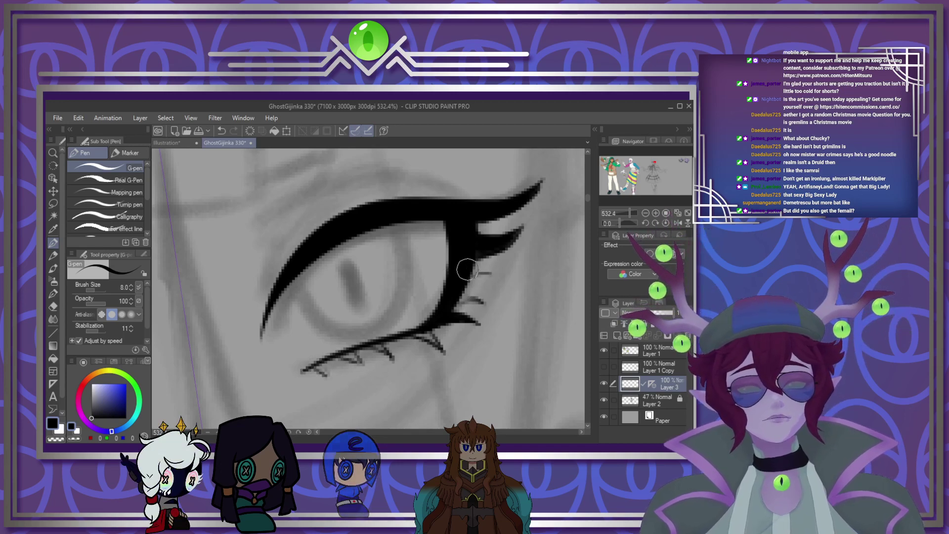
{"action": "scroll", "coordinate": [514, 284], "scroll_direction": "down", "scroll_amount": 4}
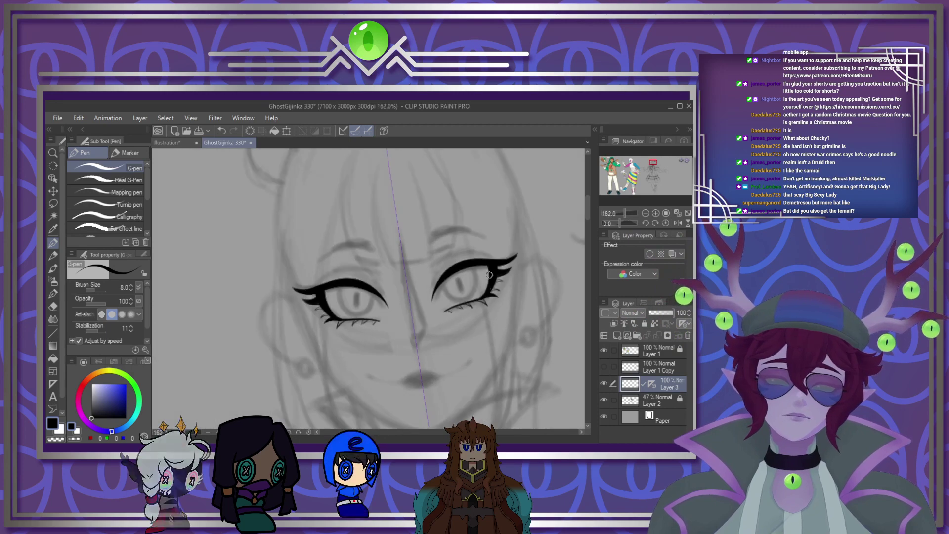
Step: Ink short, thin lashes hanging inside the upper lash line, and outline the round iris with a thick line
{"action": "scroll", "coordinate": [491, 286], "scroll_direction": "up", "scroll_amount": 5}
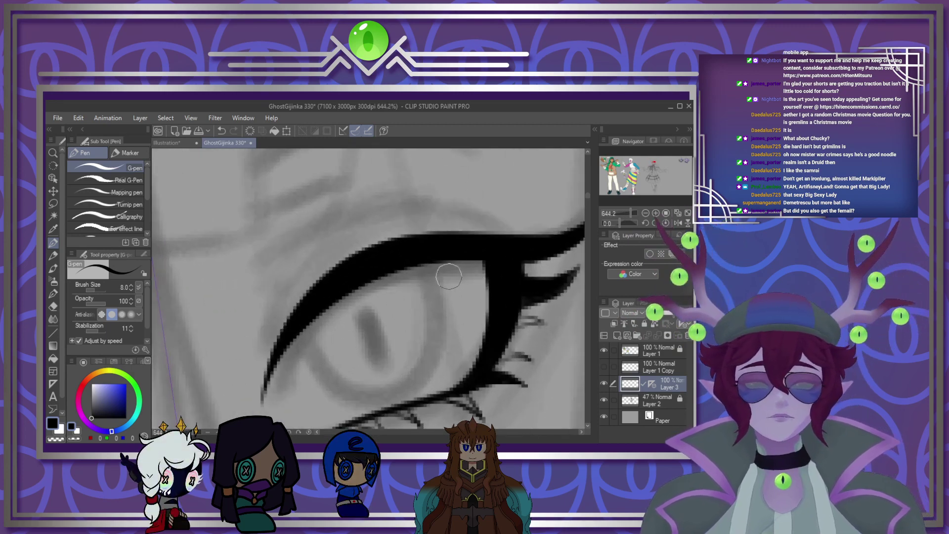
{"action": "left_click_drag", "start_coordinate": [438, 259], "coordinate": [461, 272]}
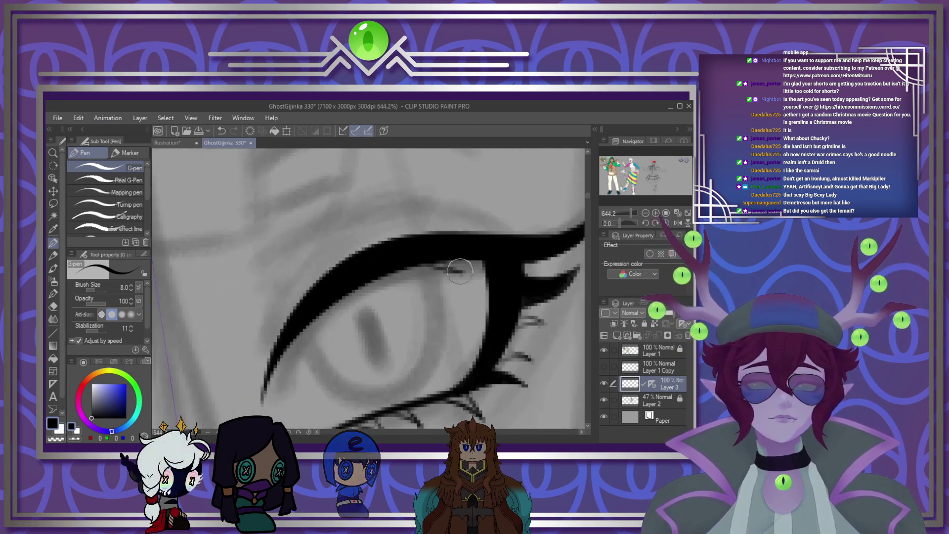
{"action": "left_click_drag", "start_coordinate": [386, 275], "coordinate": [415, 285]}
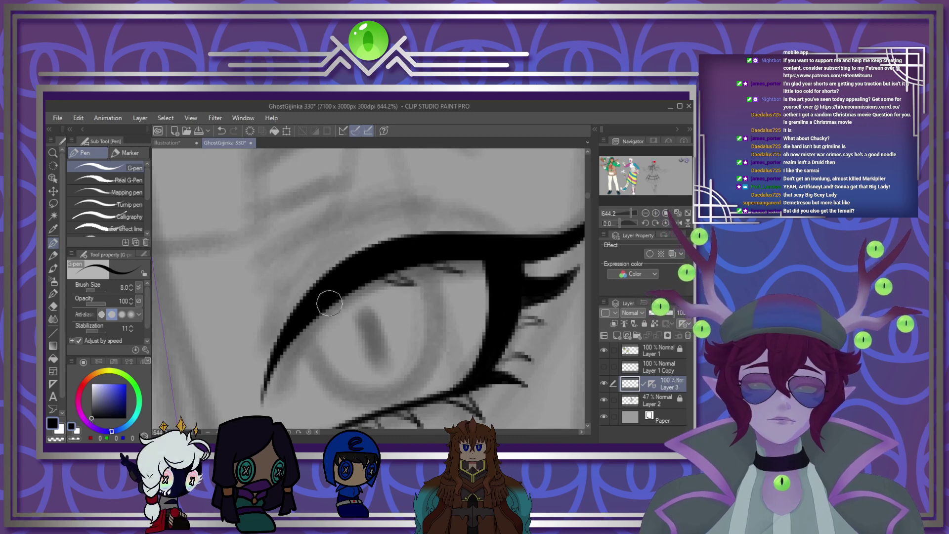
{"action": "left_click_drag", "start_coordinate": [302, 328], "coordinate": [335, 336]}
{"action": "mouse_move", "coordinate": [287, 357]}
{"action": "left_mouse_down"}
{"action": "mouse_move", "coordinate": [346, 361]}
{"action": "mouse_move", "coordinate": [373, 322]}
{"action": "mouse_move", "coordinate": [319, 314]}
{"action": "mouse_move", "coordinate": [311, 335]}
{"action": "mouse_move", "coordinate": [300, 334]}
{"action": "mouse_move", "coordinate": [325, 375]}
{"action": "mouse_move", "coordinate": [409, 397]}
{"action": "left_mouse_up"}
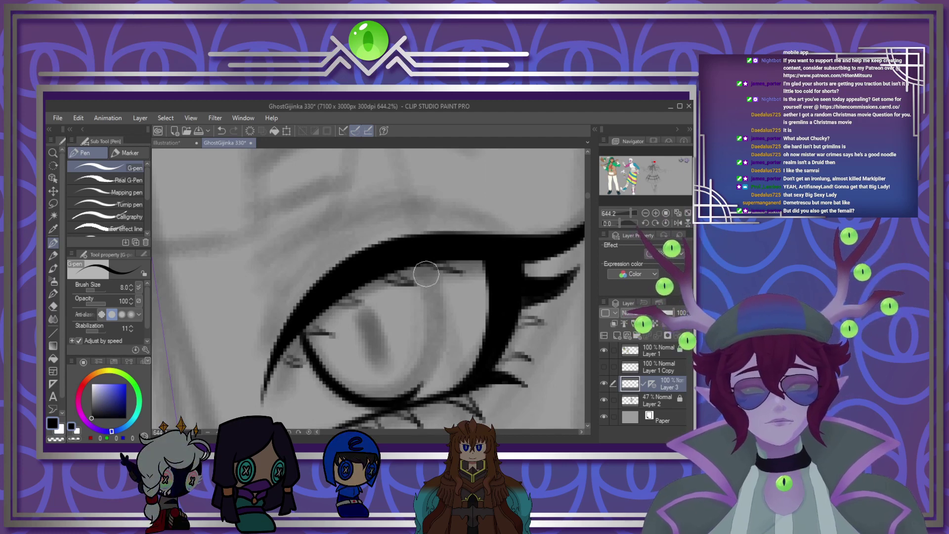
{"action": "mouse_move", "coordinate": [425, 263]}
{"action": "left_mouse_down"}
{"action": "mouse_move", "coordinate": [443, 300]}
{"action": "mouse_move", "coordinate": [445, 345]}
{"action": "mouse_move", "coordinate": [430, 386]}
{"action": "mouse_move", "coordinate": [371, 389]}
{"action": "mouse_move", "coordinate": [320, 326]}
{"action": "mouse_move", "coordinate": [310, 351]}
{"action": "mouse_move", "coordinate": [320, 321]}
{"action": "mouse_move", "coordinate": [408, 277]}
{"action": "left_mouse_up"}
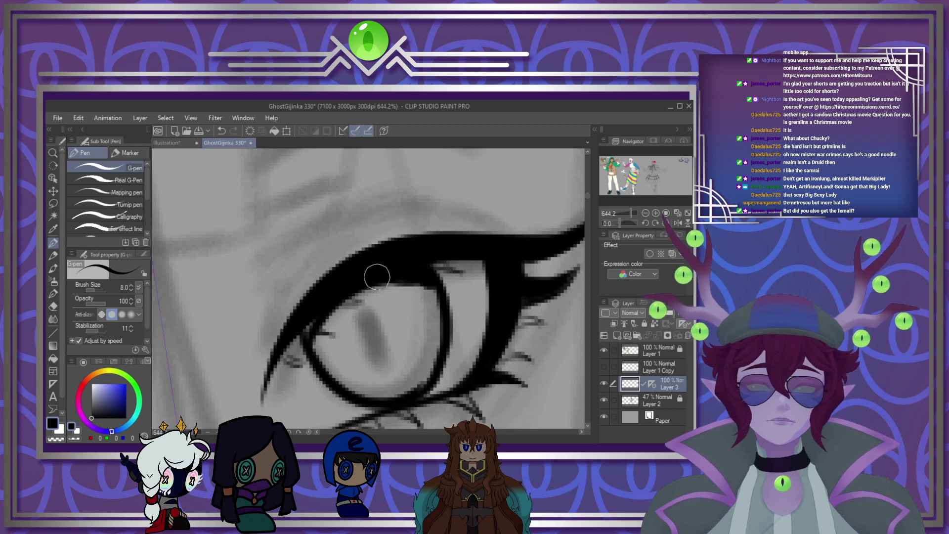
Step: Try filling in solid black oval pupils at the centre of both irises
{"action": "mouse_move", "coordinate": [363, 307]}
{"action": "left_mouse_down"}
{"action": "mouse_move", "coordinate": [390, 363]}
{"action": "mouse_move", "coordinate": [370, 309]}
{"action": "mouse_move", "coordinate": [387, 346]}
{"action": "mouse_move", "coordinate": [381, 354]}
{"action": "mouse_move", "coordinate": [368, 314]}
{"action": "mouse_move", "coordinate": [380, 320]}
{"action": "mouse_move", "coordinate": [393, 355]}
{"action": "mouse_move", "coordinate": [379, 315]}
{"action": "left_mouse_up"}
{"action": "scroll", "coordinate": [415, 300], "scroll_direction": "down", "scroll_amount": 3}
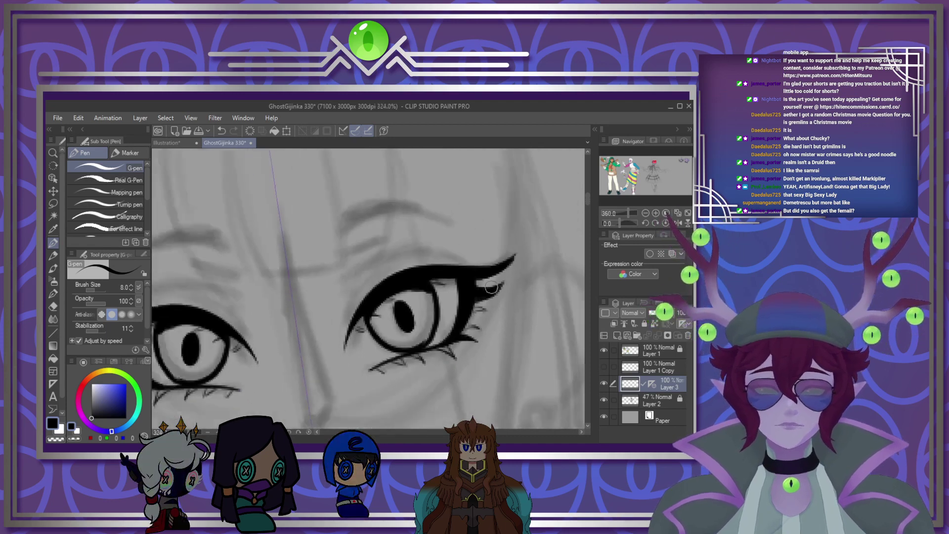
{"action": "scroll", "coordinate": [415, 300], "scroll_direction": "up", "scroll_amount": 2}
{"action": "scroll", "coordinate": [457, 278], "scroll_direction": "down", "scroll_amount": 6}
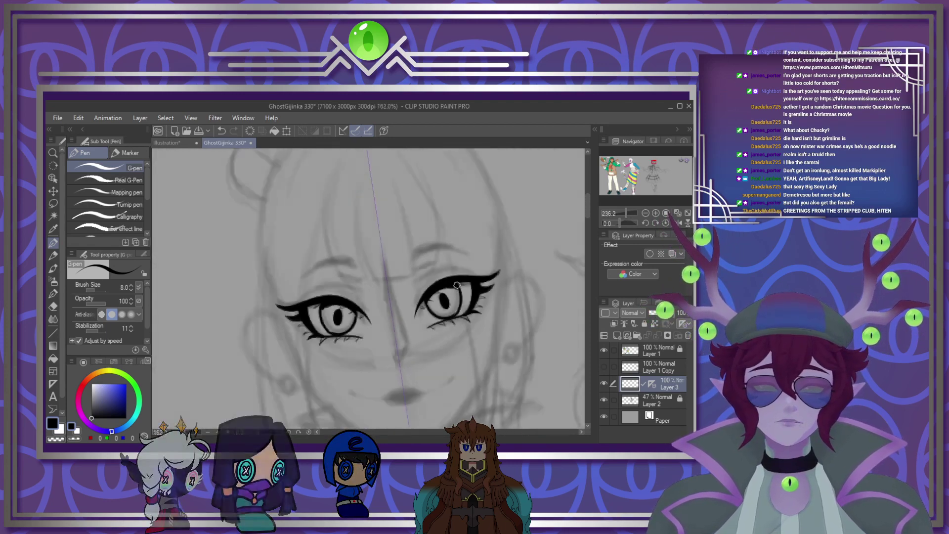
Step: Ink thin eyelid creases above both eyes, and draw solid arched eyebrows that taper toward their outer ends
{"action": "scroll", "coordinate": [435, 288], "scroll_direction": "up", "scroll_amount": 2}
{"action": "scroll", "coordinate": [435, 288], "scroll_direction": "up", "scroll_amount": 2}
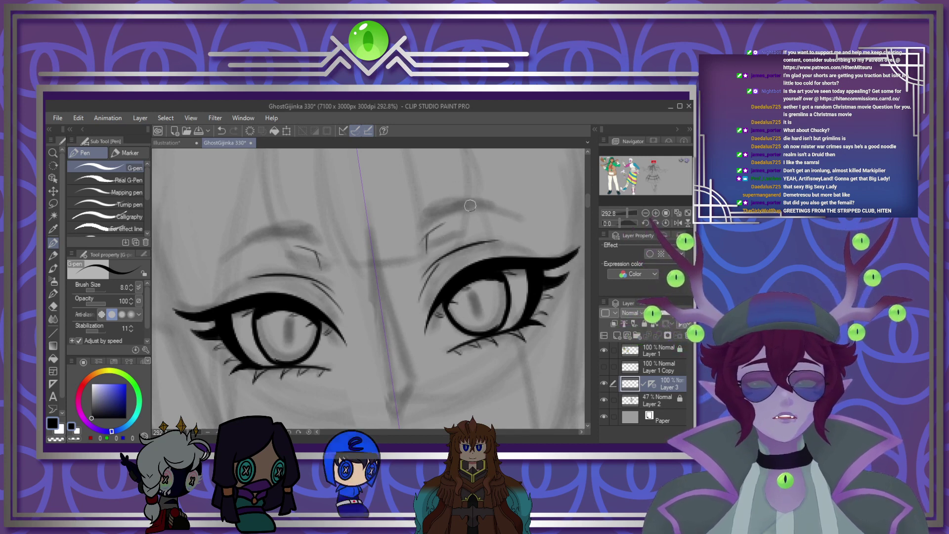
{"action": "left_click_drag", "start_coordinate": [253, 245], "coordinate": [327, 253]}
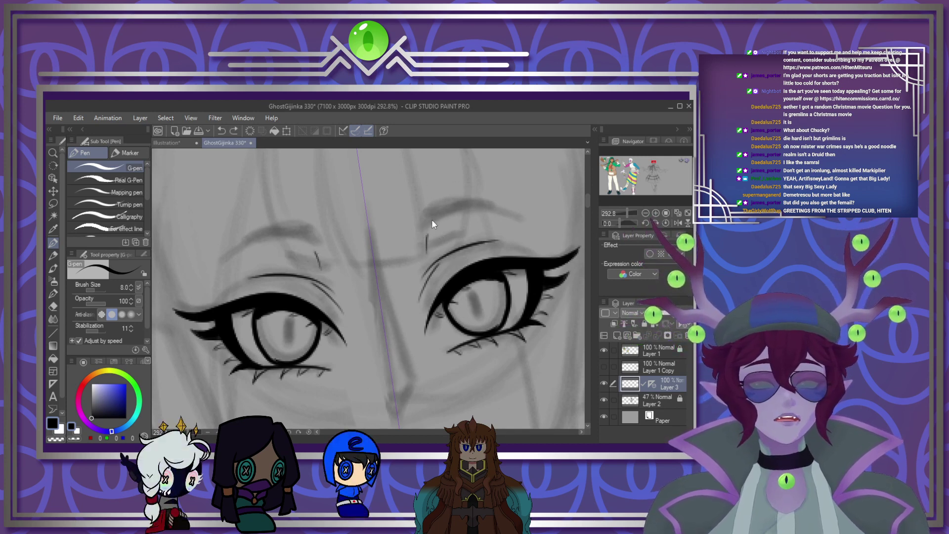
{"action": "mouse_move", "coordinate": [417, 241]}
{"action": "left_mouse_down"}
{"action": "mouse_move", "coordinate": [501, 214]}
{"action": "mouse_move", "coordinate": [530, 226]}
{"action": "left_mouse_up"}
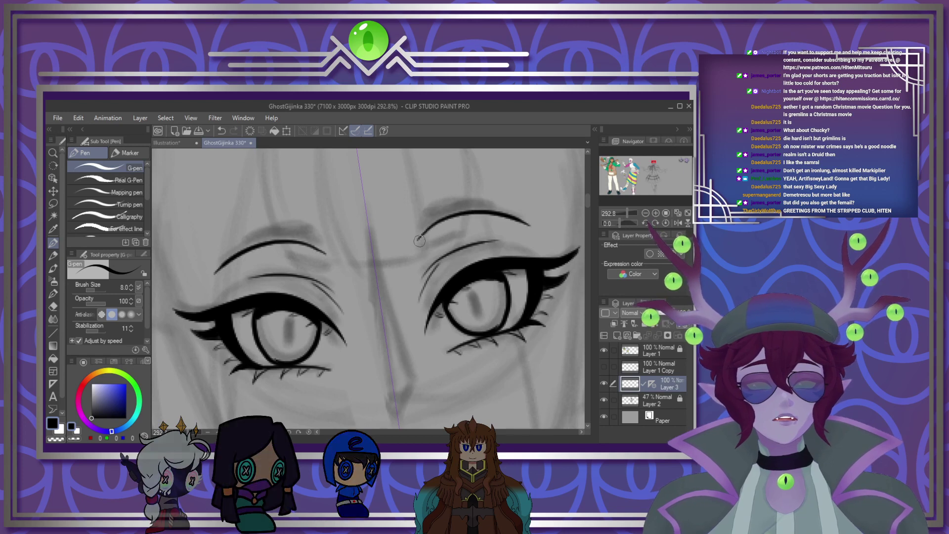
{"action": "mouse_move", "coordinate": [420, 239]}
{"action": "left_mouse_down"}
{"action": "mouse_move", "coordinate": [429, 216]}
{"action": "mouse_move", "coordinate": [498, 211]}
{"action": "left_mouse_up"}
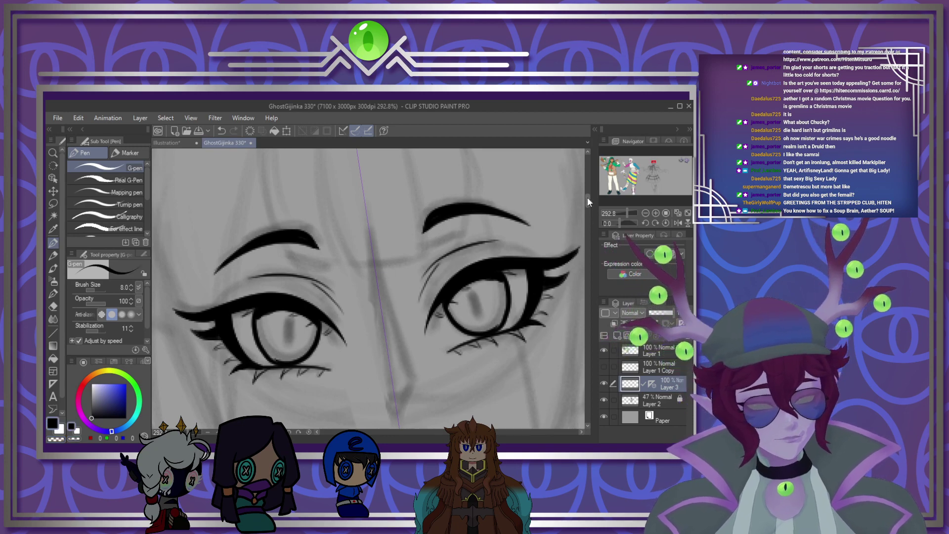
Step: Ink a thin smiling mouth with dotted corners and small lip accents, and outline the jaw with symmetrical curves meeting at the chin
{"action": "left_click_drag", "start_coordinate": [588, 201], "coordinate": [587, 212]}
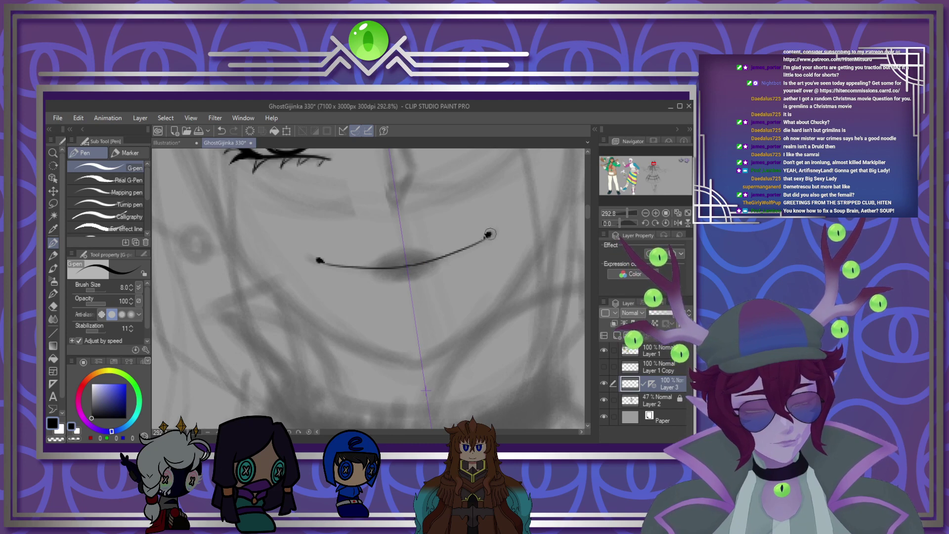
{"action": "left_click_drag", "start_coordinate": [394, 253], "coordinate": [411, 251]}
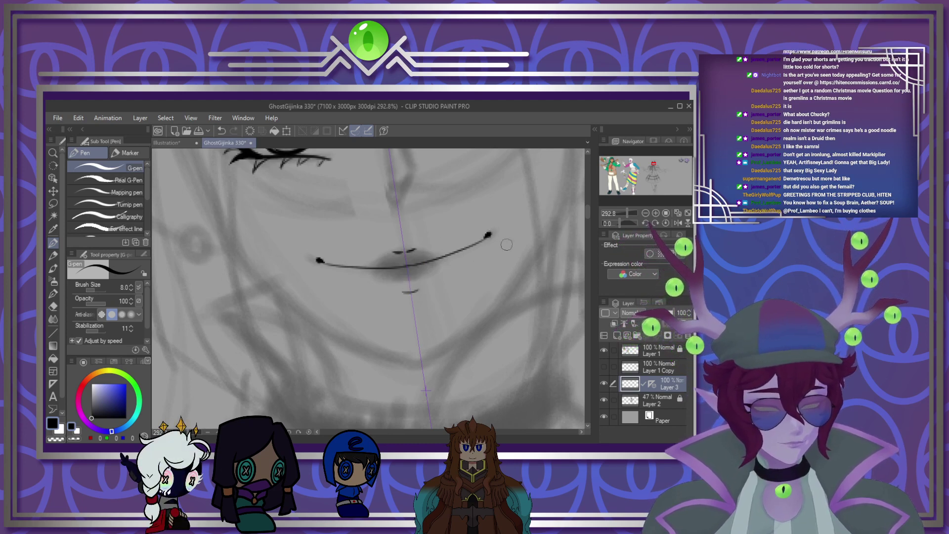
{"action": "left_click_drag", "start_coordinate": [220, 221], "coordinate": [413, 363]}
{"action": "mouse_move", "coordinate": [572, 168]}
{"action": "left_mouse_down"}
{"action": "mouse_move", "coordinate": [562, 211]}
{"action": "mouse_move", "coordinate": [511, 296]}
{"action": "mouse_move", "coordinate": [429, 360]}
{"action": "left_mouse_up"}
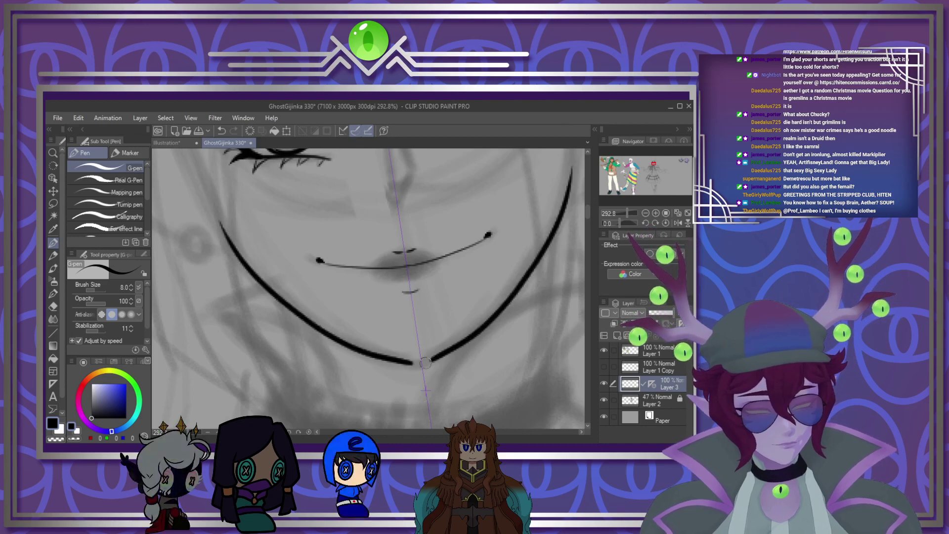
{"action": "key", "text": "ctrl+z"}
{"action": "mouse_move", "coordinate": [574, 166]}
{"action": "left_mouse_down"}
{"action": "mouse_move", "coordinate": [498, 313]}
{"action": "mouse_move", "coordinate": [415, 367]}
{"action": "left_mouse_up"}
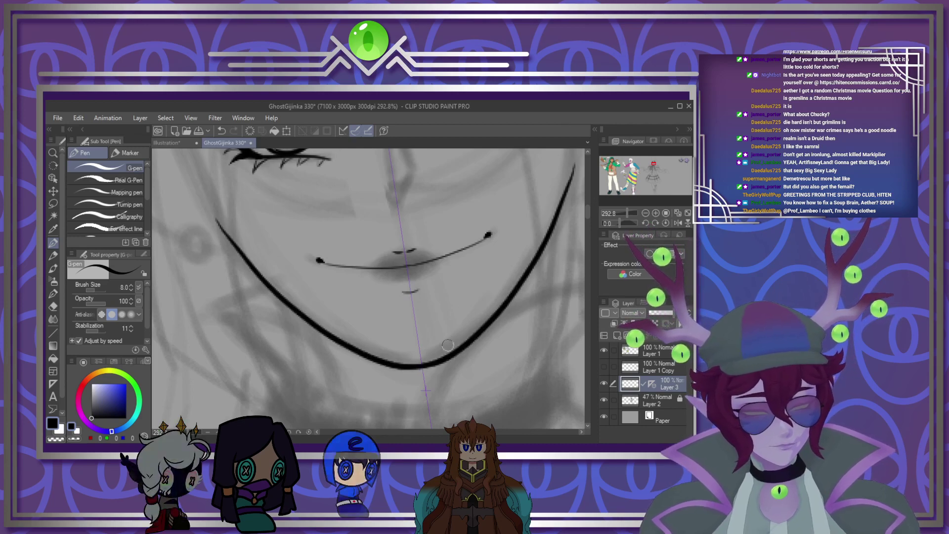
{"action": "scroll", "coordinate": [515, 287], "scroll_direction": "down", "scroll_amount": 4}
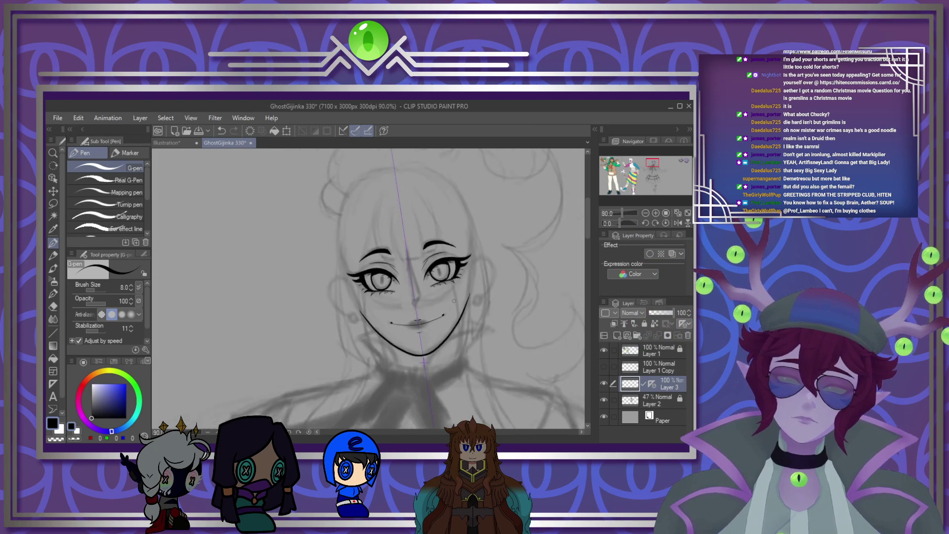
Step: Outline both ears with a thick symmetrical curve running from beside the eyes down to the jawline
{"action": "scroll", "coordinate": [468, 297], "scroll_direction": "up", "scroll_amount": 2}
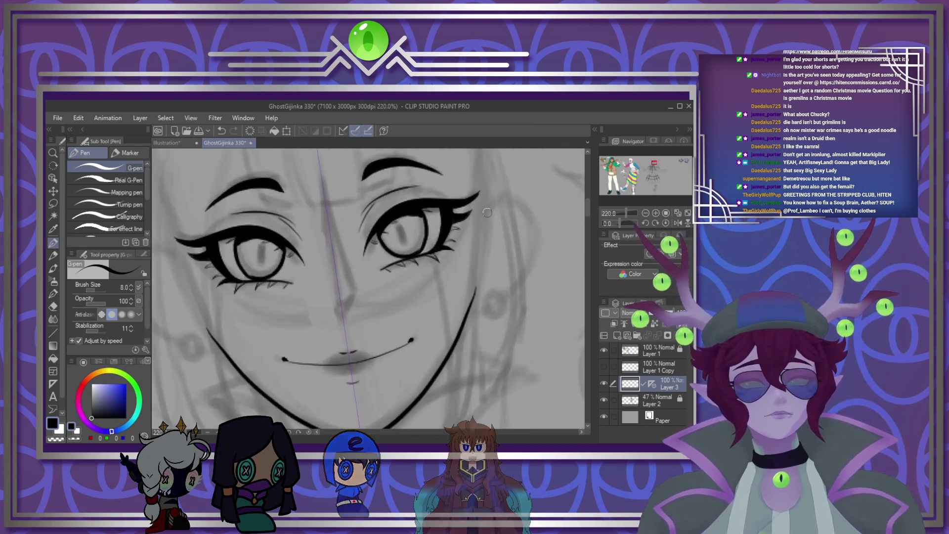
{"action": "mouse_move", "coordinate": [488, 213]}
{"action": "left_mouse_down"}
{"action": "mouse_move", "coordinate": [509, 199]}
{"action": "mouse_move", "coordinate": [507, 275]}
{"action": "mouse_move", "coordinate": [487, 311]}
{"action": "mouse_move", "coordinate": [467, 322]}
{"action": "left_mouse_up"}
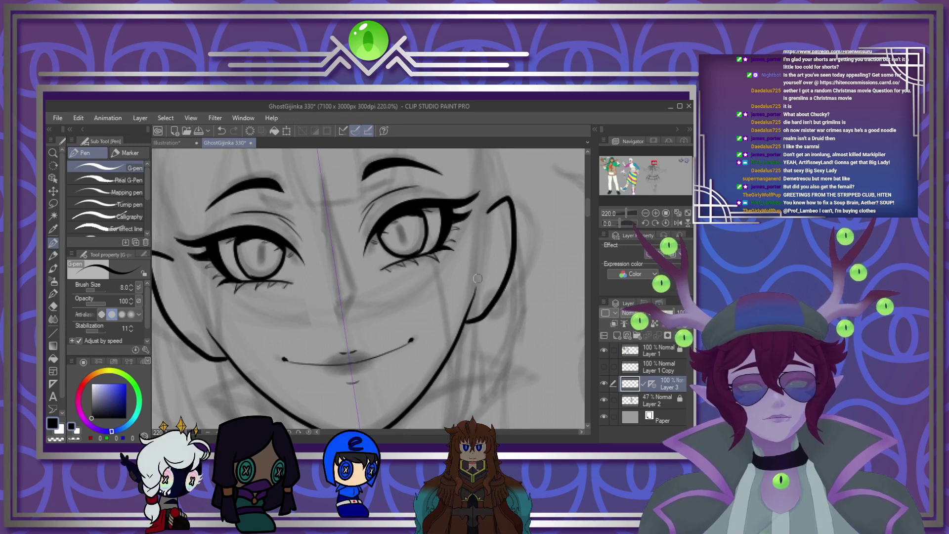
{"action": "scroll", "coordinate": [439, 355], "scroll_direction": "down", "scroll_amount": 4}
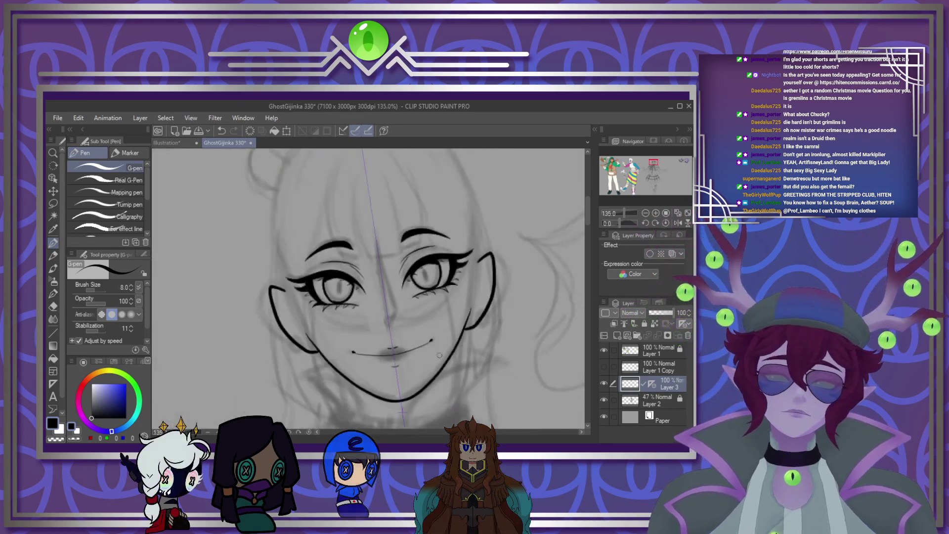
Step: Remove the symmetry ruler from Layer 3, and ink a solid black oval pupil separately in each eye, following the direction of the gaze
{"action": "scroll", "coordinate": [365, 306], "scroll_direction": "up", "scroll_amount": 3}
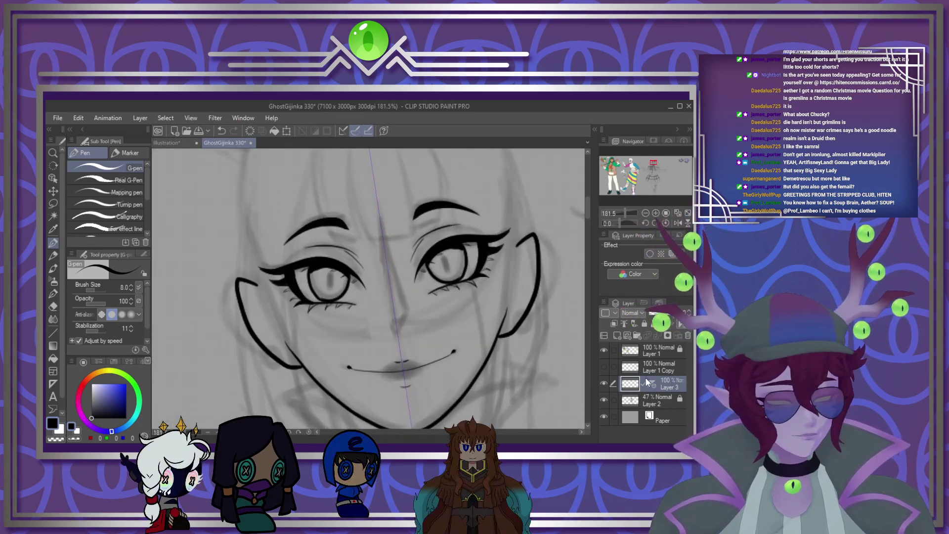
{"action": "left_click", "coordinate": [647, 381]}
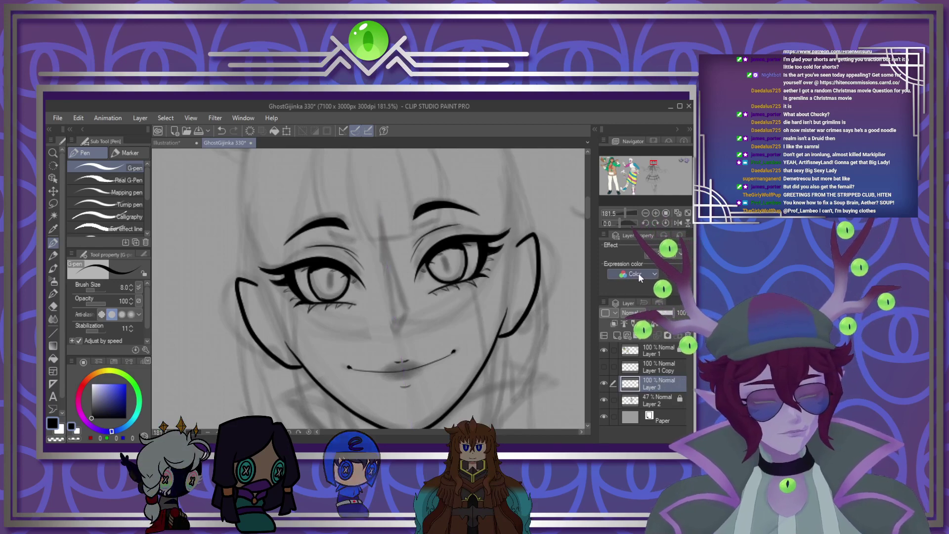
{"action": "scroll", "coordinate": [420, 265], "scroll_direction": "up", "scroll_amount": 4}
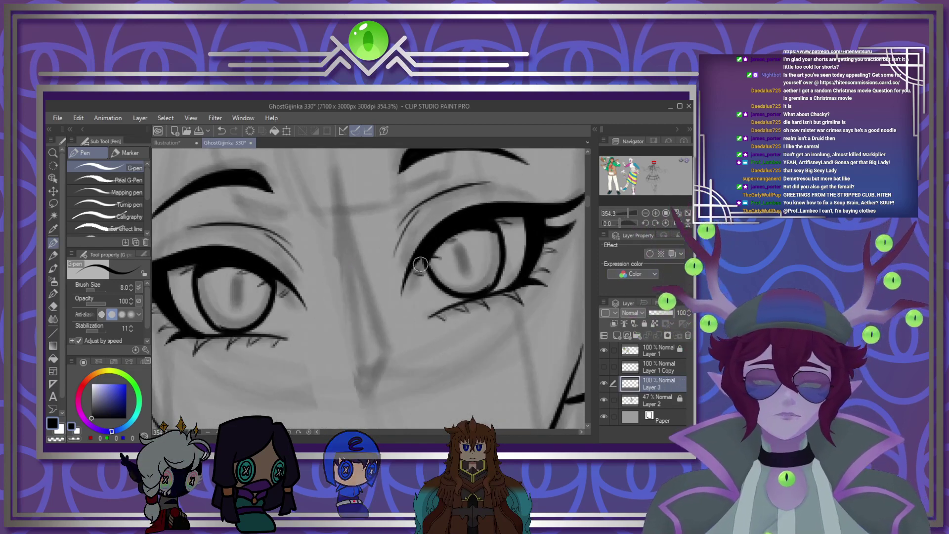
{"action": "left_click_drag", "start_coordinate": [239, 278], "coordinate": [248, 312]}
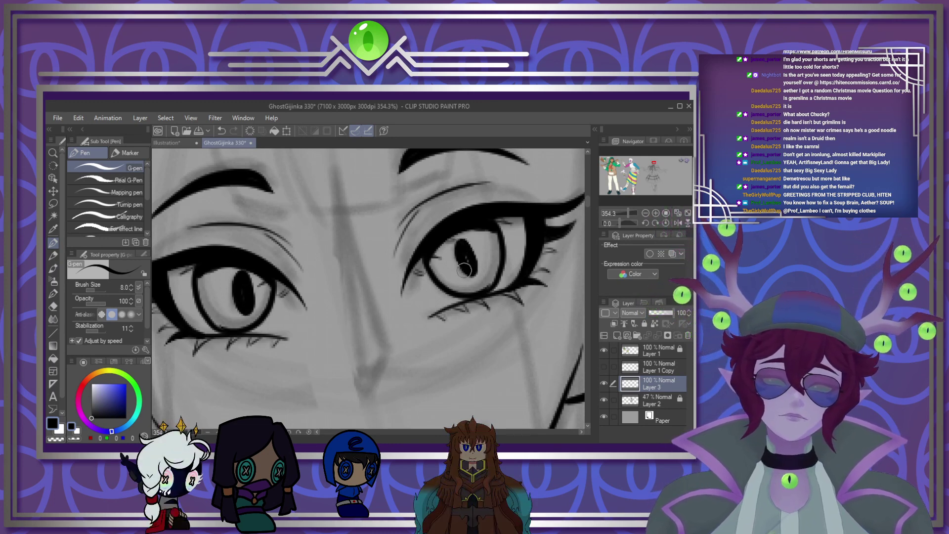
{"action": "mouse_move", "coordinate": [464, 270]}
{"action": "left_mouse_down"}
{"action": "mouse_move", "coordinate": [472, 266]}
{"action": "mouse_move", "coordinate": [462, 245]}
{"action": "mouse_move", "coordinate": [465, 271]}
{"action": "left_mouse_up"}
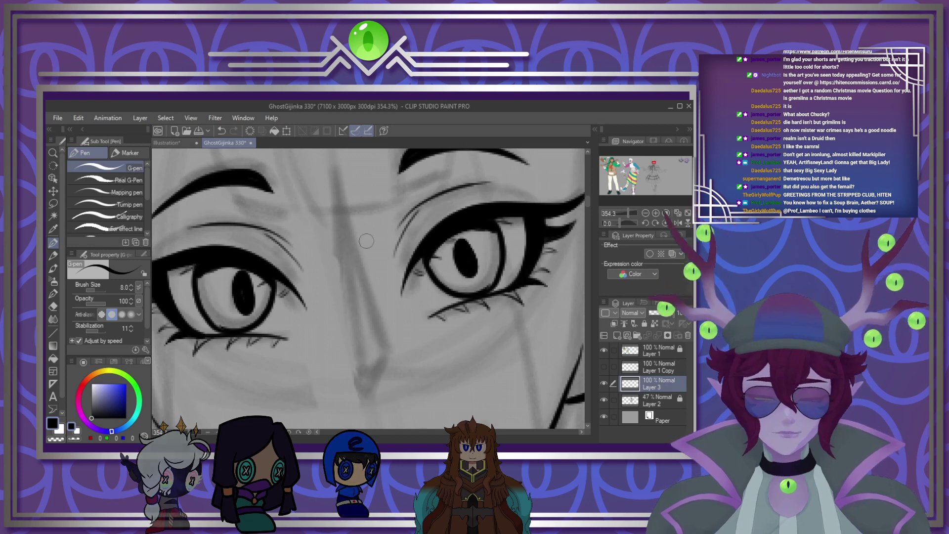
Step: Paint a white horizontal highlight across the iris and pupil edge of each eye
{"action": "key", "text": "x"}
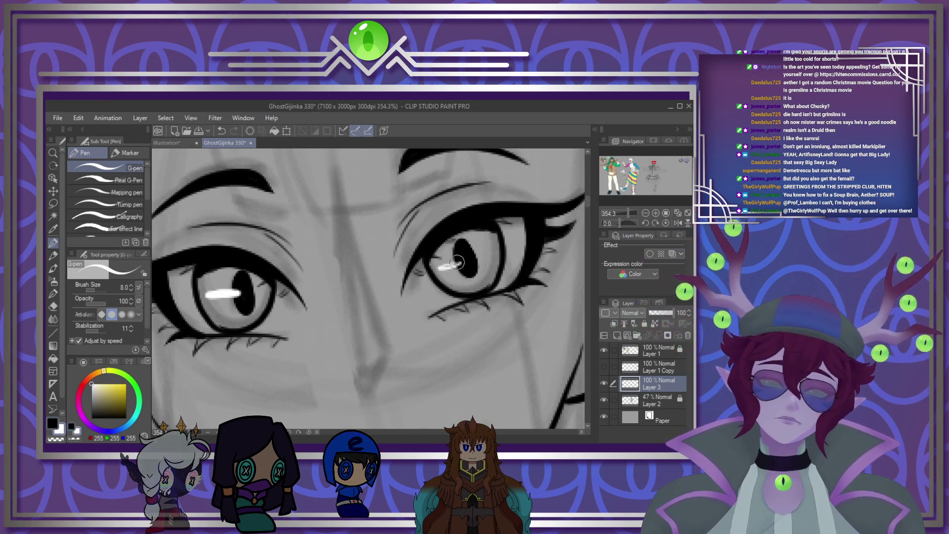
{"action": "left_click_drag", "start_coordinate": [460, 264], "coordinate": [436, 270]}
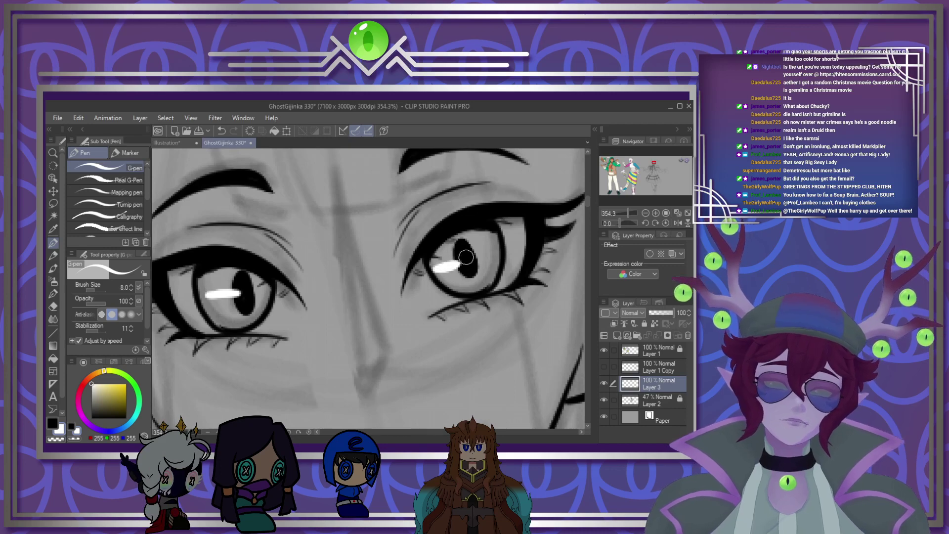
{"action": "scroll", "coordinate": [465, 257], "scroll_direction": "down", "scroll_amount": 8}
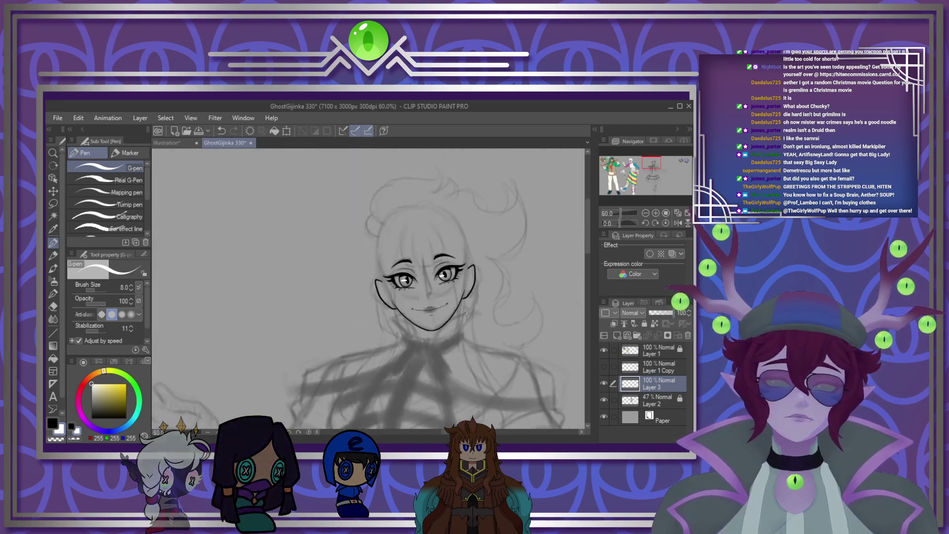
Step: Ink the nose on Layer 3 with thin tapered lines running from the bridge between the eyes down to the tip
{"action": "scroll", "coordinate": [465, 312], "scroll_direction": "up", "scroll_amount": 5}
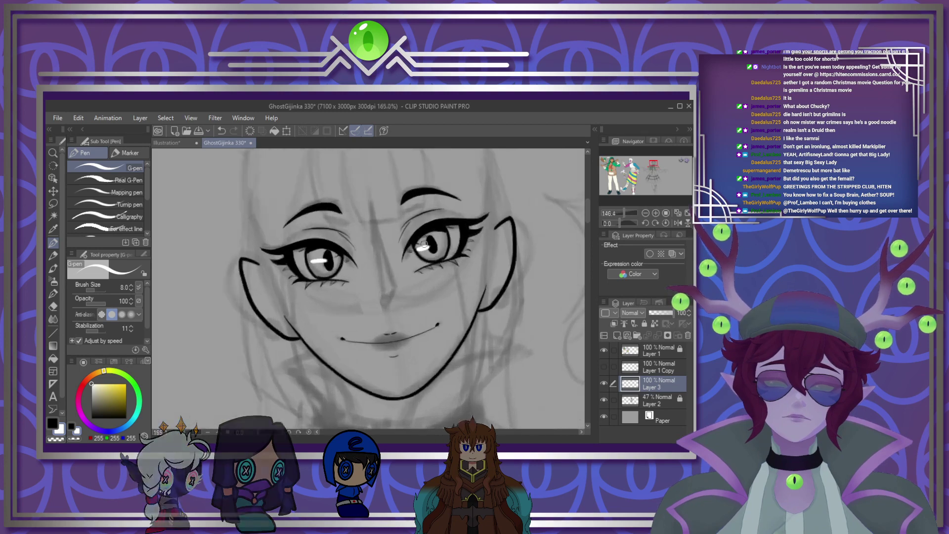
{"action": "scroll", "coordinate": [424, 244], "scroll_direction": "up", "scroll_amount": 3}
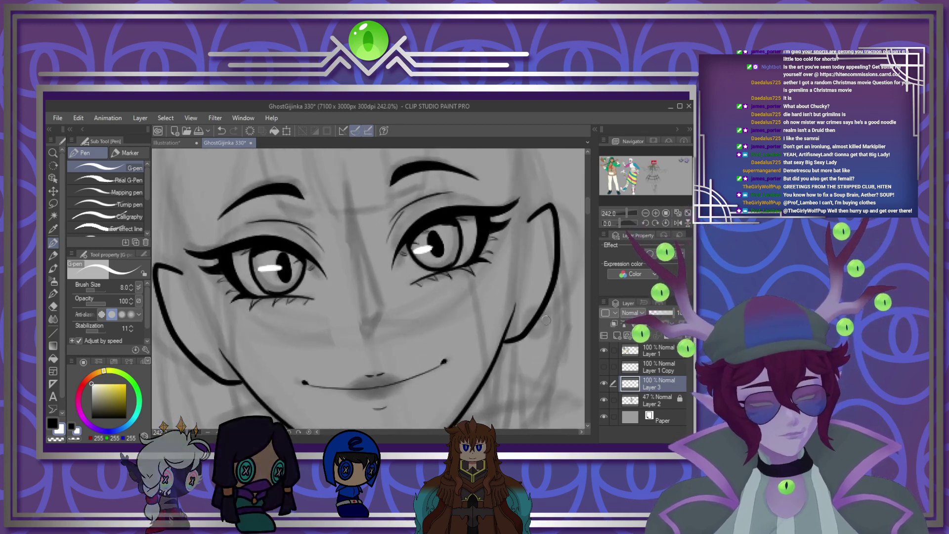
{"action": "key", "text": "x"}
{"action": "left_click_drag", "start_coordinate": [347, 213], "coordinate": [367, 336]}
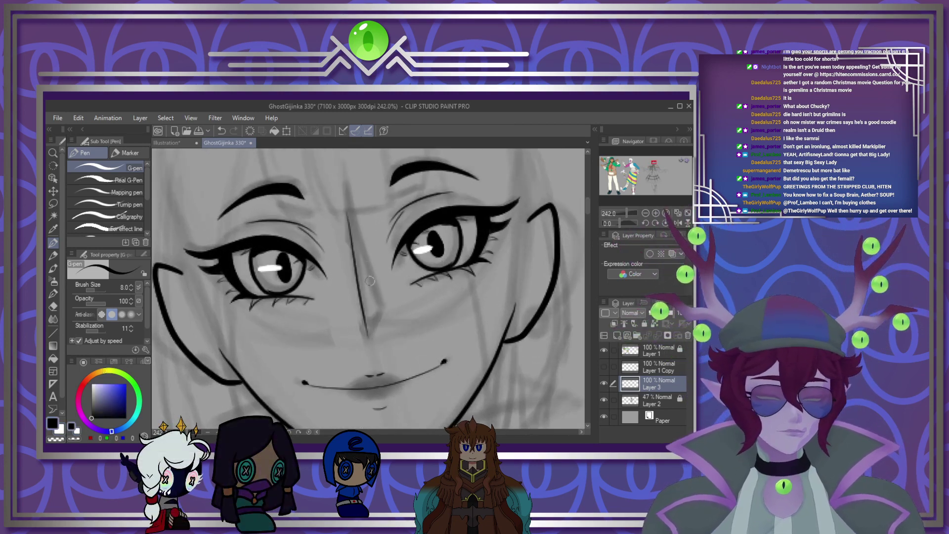
{"action": "key", "text": "ctrl+z"}
{"action": "left_click_drag", "start_coordinate": [349, 224], "coordinate": [372, 322]}
{"action": "left_click_drag", "start_coordinate": [350, 225], "coordinate": [379, 300]}
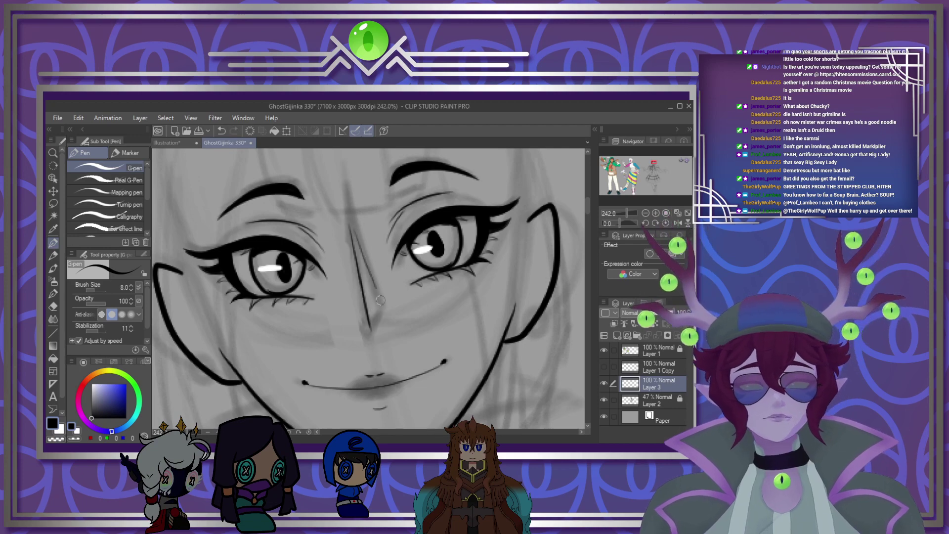
{"action": "scroll", "coordinate": [393, 339], "scroll_direction": "down", "scroll_amount": 5}
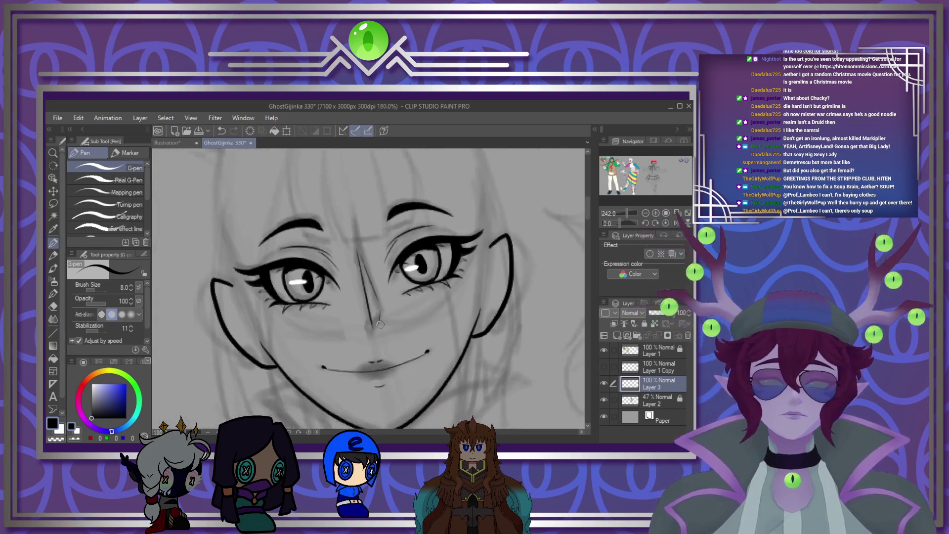
Step: Add a new layer above Layer 3 and ink the bangs as curved forehead strands with blunt ends at brow level
{"action": "scroll", "coordinate": [378, 259], "scroll_direction": "up", "scroll_amount": 5}
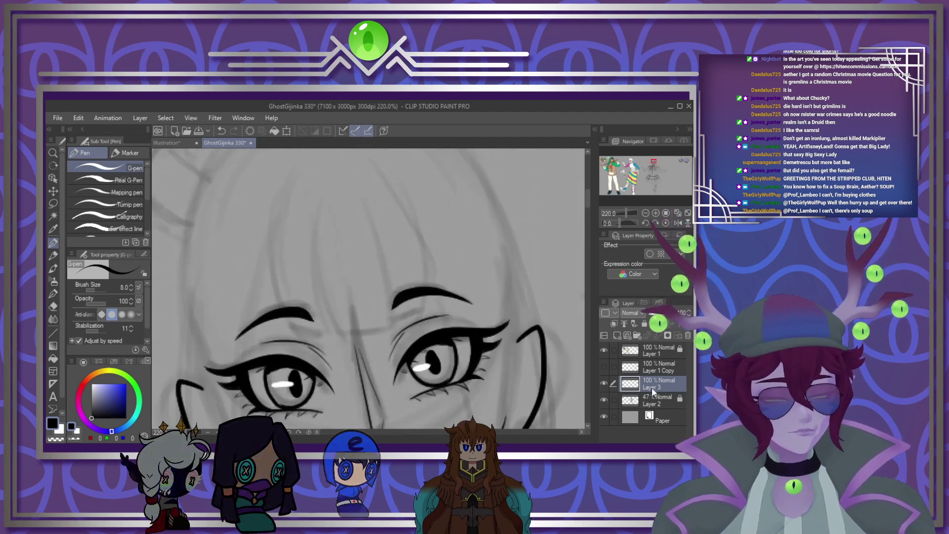
{"action": "left_click", "coordinate": [616, 336]}
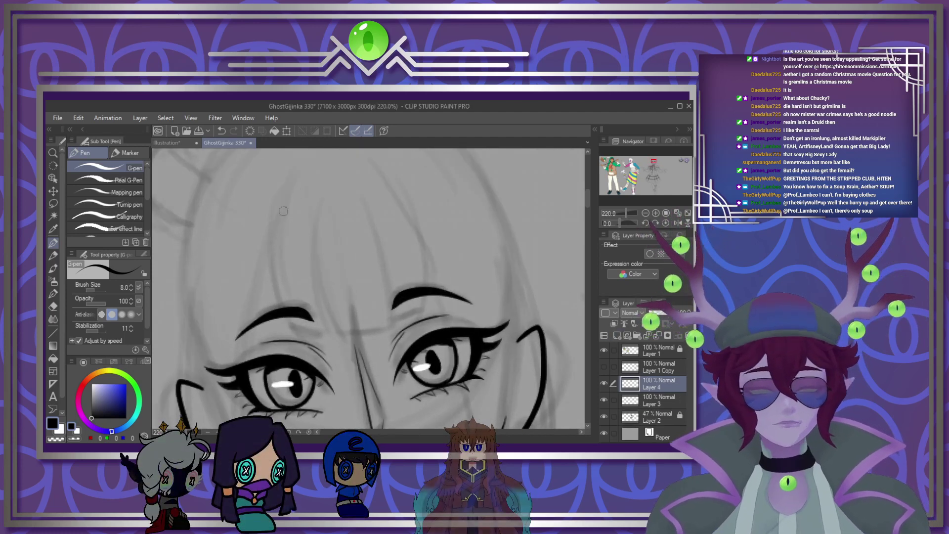
{"action": "left_click_drag", "start_coordinate": [281, 291], "coordinate": [312, 323]}
{"action": "left_click_drag", "start_coordinate": [324, 172], "coordinate": [313, 200]}
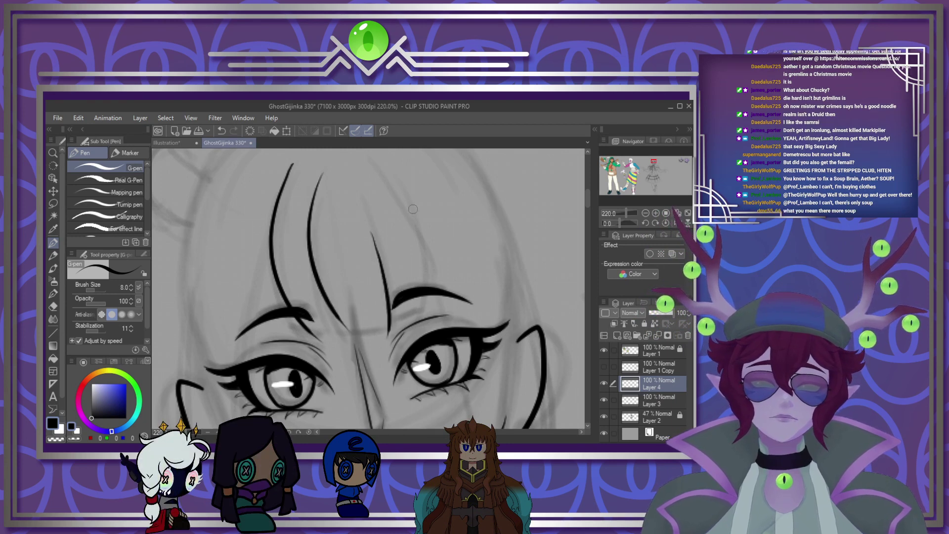
{"action": "left_click_drag", "start_coordinate": [387, 174], "coordinate": [419, 293]}
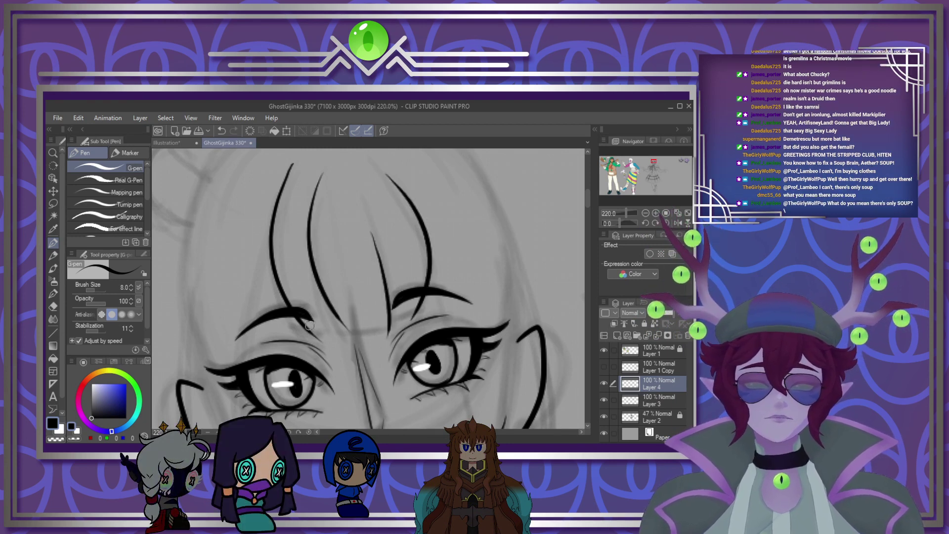
{"action": "left_click_drag", "start_coordinate": [317, 289], "coordinate": [336, 332]}
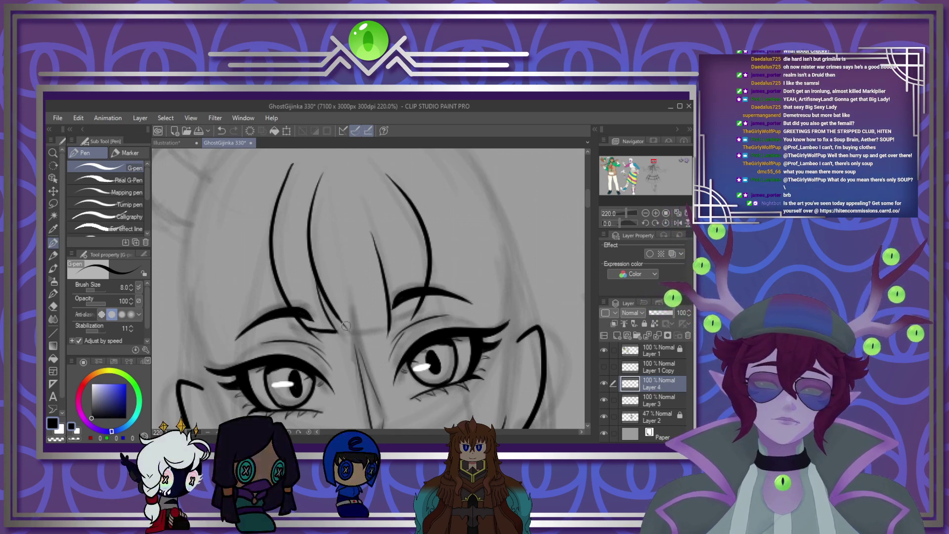
{"action": "left_click_drag", "start_coordinate": [342, 330], "coordinate": [389, 322]}
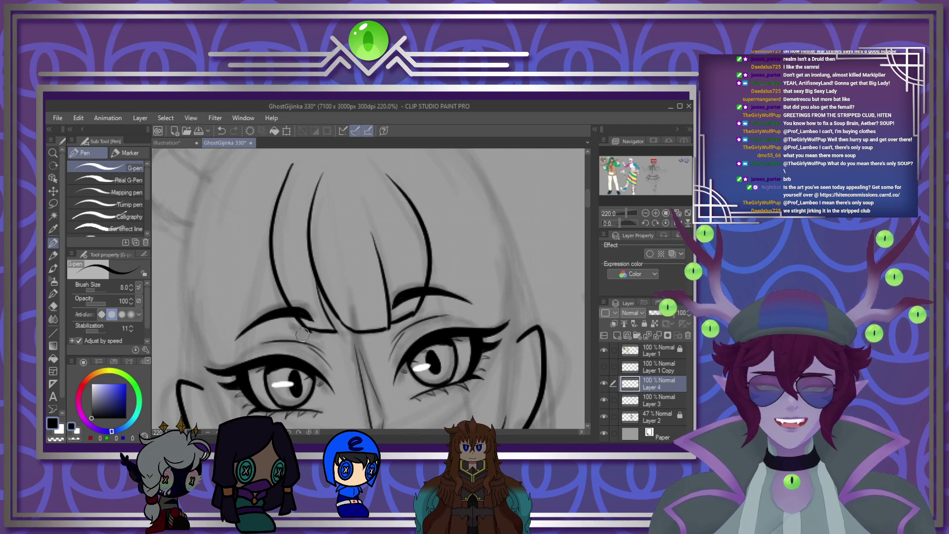
Step: On Layer 4, ink a long front lock over the face's right-hand edge and pointed strands across the ear beside it
{"action": "scroll", "coordinate": [452, 277], "scroll_direction": "down", "scroll_amount": 5}
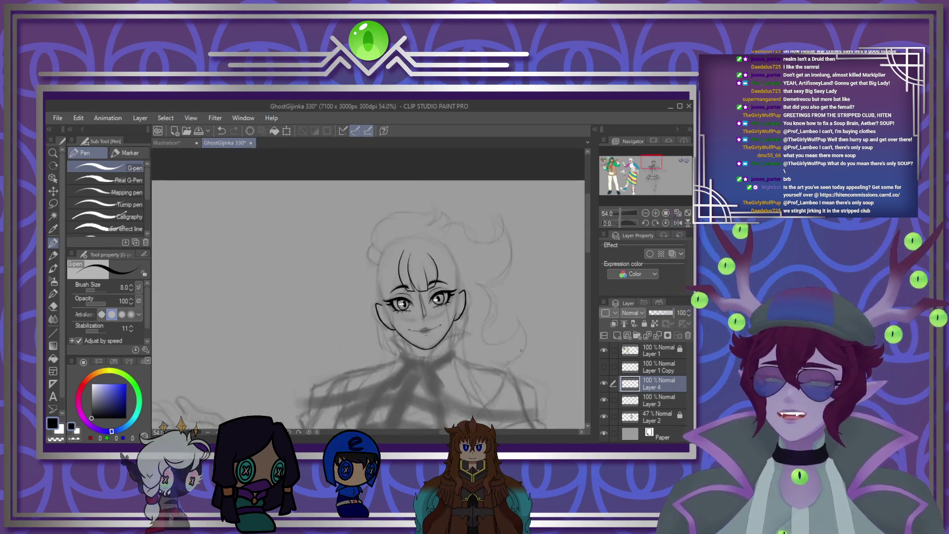
{"action": "scroll", "coordinate": [392, 278], "scroll_direction": "up", "scroll_amount": 3}
{"action": "scroll", "coordinate": [392, 278], "scroll_direction": "up", "scroll_amount": 1}
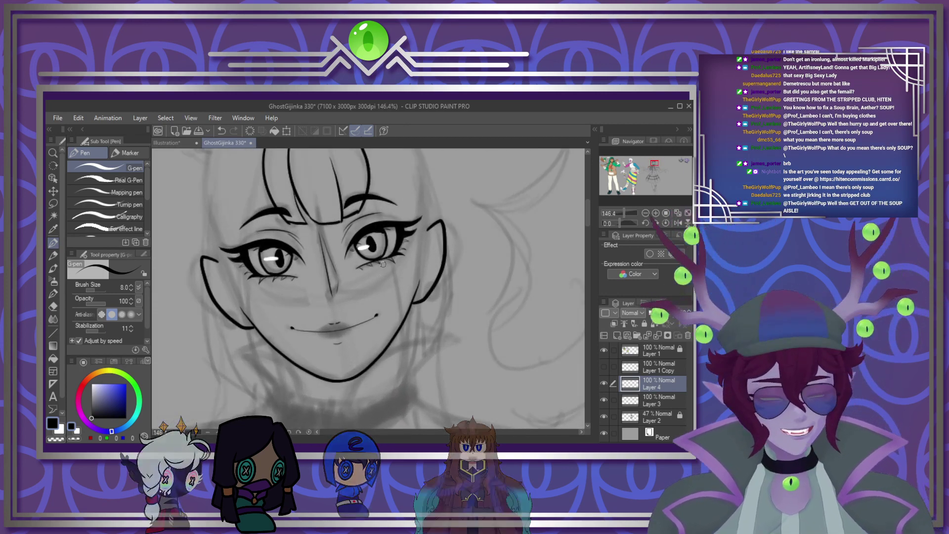
{"action": "left_click", "coordinate": [665, 367]}
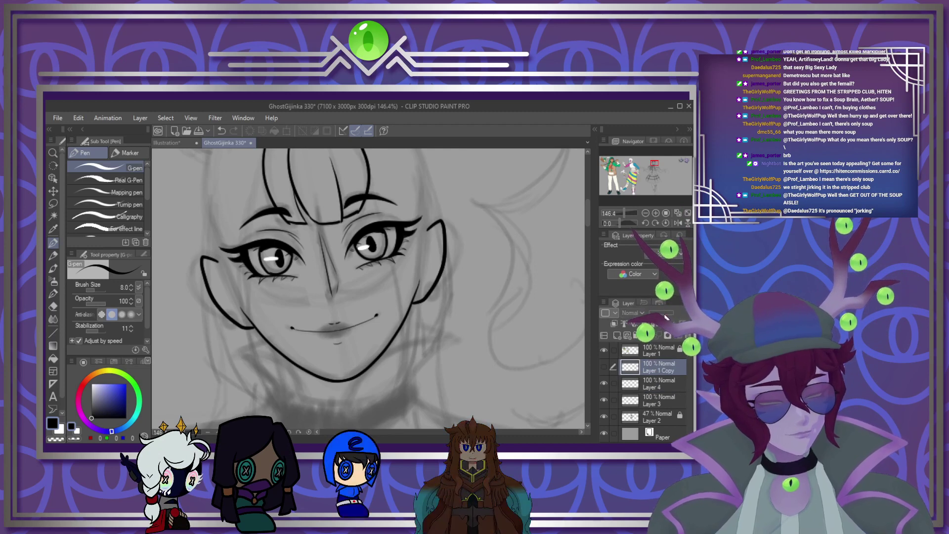
{"action": "left_click", "coordinate": [651, 380]}
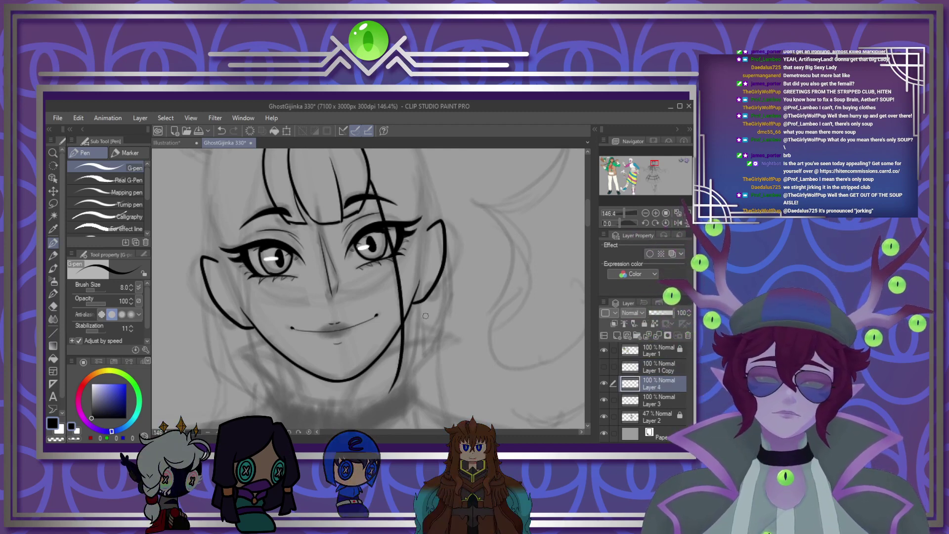
{"action": "mouse_move", "coordinate": [418, 275]}
{"action": "left_mouse_down"}
{"action": "mouse_move", "coordinate": [415, 368]}
{"action": "mouse_move", "coordinate": [450, 324]}
{"action": "mouse_move", "coordinate": [462, 285]}
{"action": "left_mouse_up"}
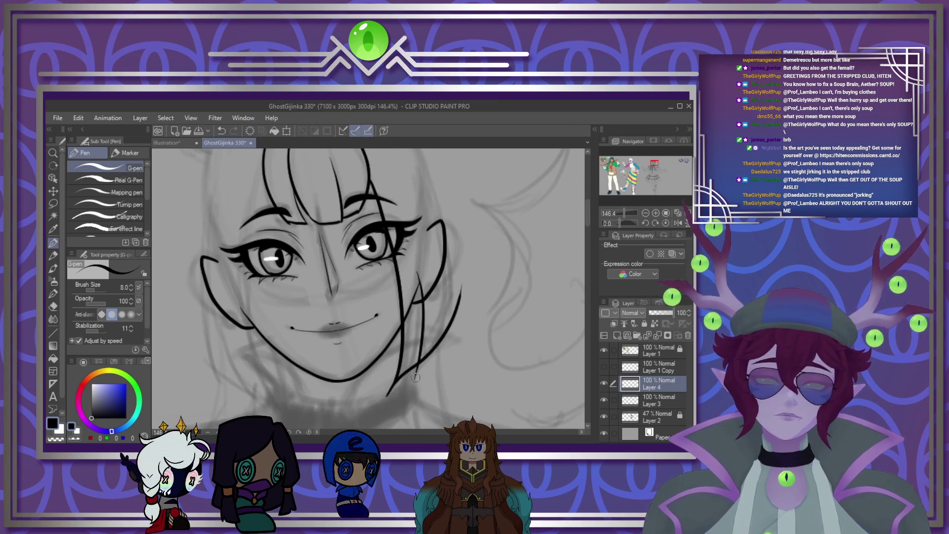
{"action": "left_click_drag", "start_coordinate": [420, 368], "coordinate": [428, 353]}
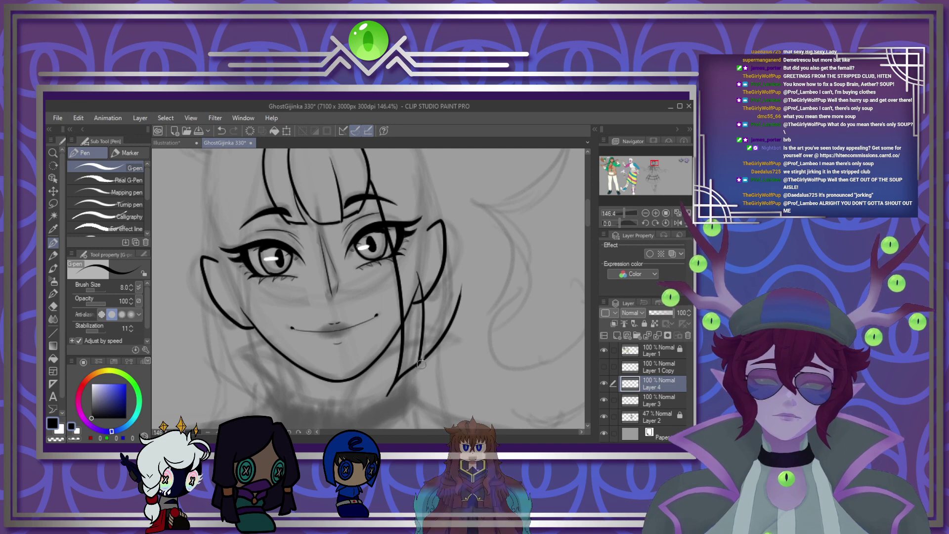
{"action": "left_click_drag", "start_coordinate": [421, 309], "coordinate": [433, 352]}
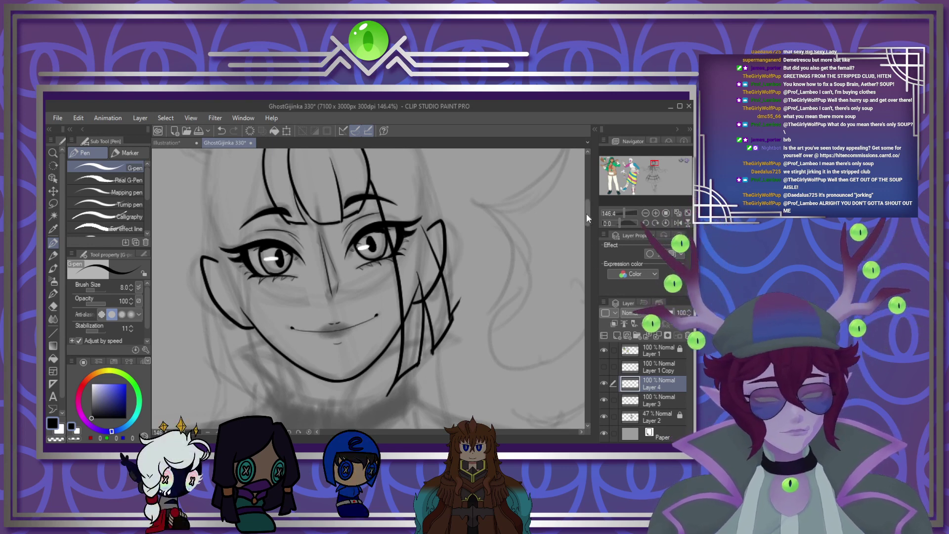
Step: Ink the top of the crown and the bob's right-hand outer contour, joining it to the pointed strand tips
{"action": "left_click_drag", "start_coordinate": [586, 213], "coordinate": [586, 200]}
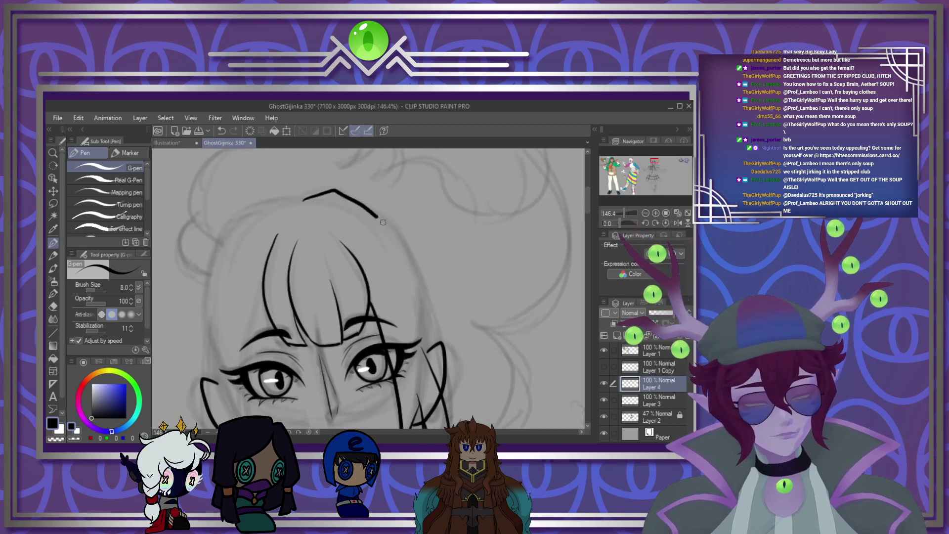
{"action": "left_click_drag", "start_coordinate": [587, 208], "coordinate": [589, 224]}
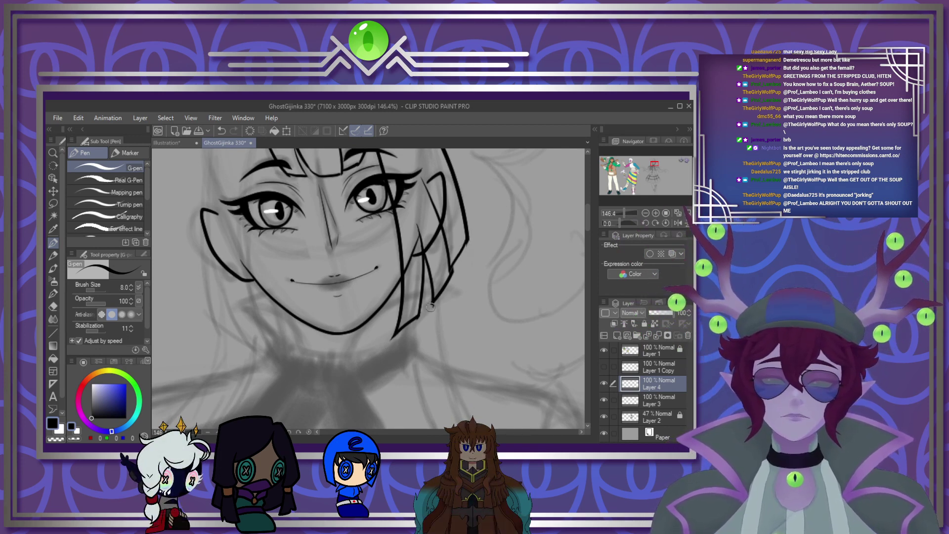
{"action": "left_click_drag", "start_coordinate": [434, 304], "coordinate": [453, 271]}
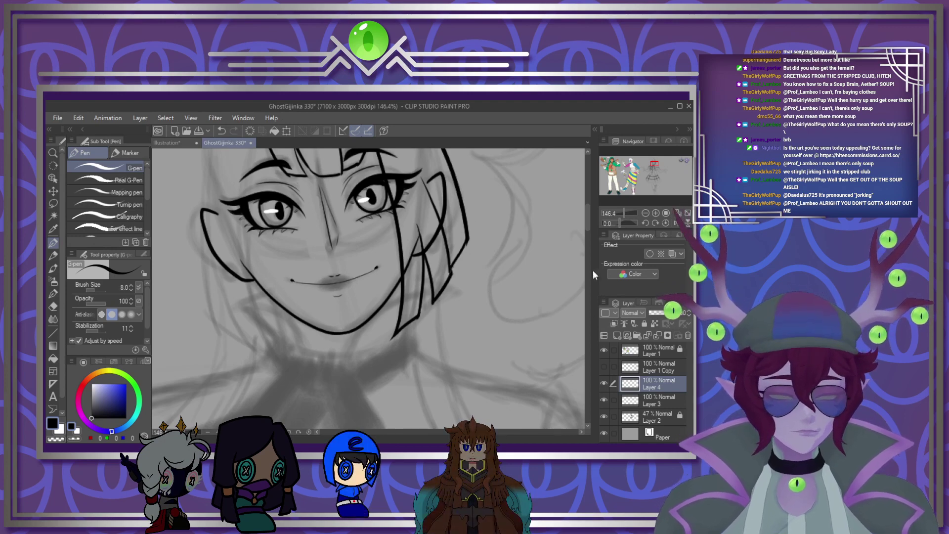
Step: Erase the right-hand ear lines covered by the hair on Layer 3
{"action": "left_click_drag", "start_coordinate": [589, 218], "coordinate": [589, 209]}
{"action": "key", "text": "alt+bracketleft"}
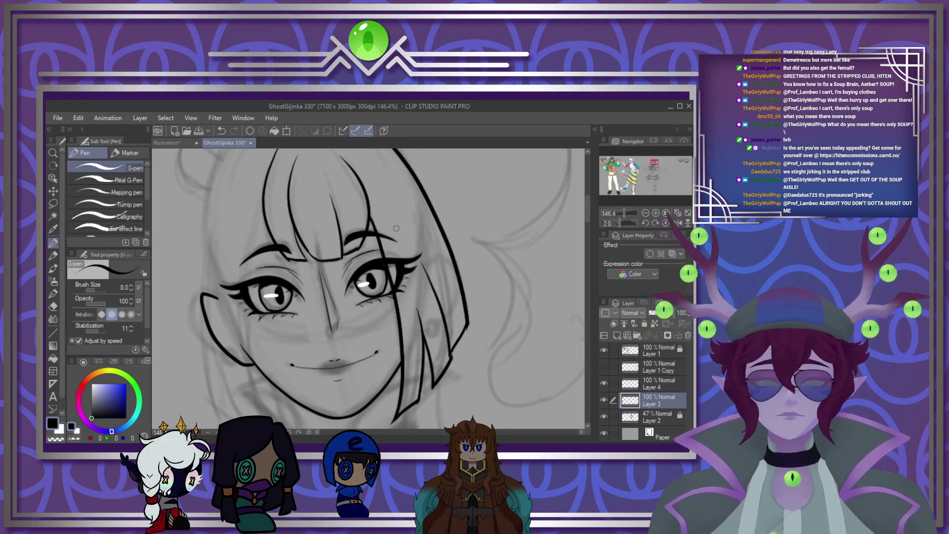
{"action": "scroll", "coordinate": [430, 276], "scroll_direction": "down", "scroll_amount": 5}
{"action": "scroll", "coordinate": [403, 269], "scroll_direction": "up", "scroll_amount": 5}
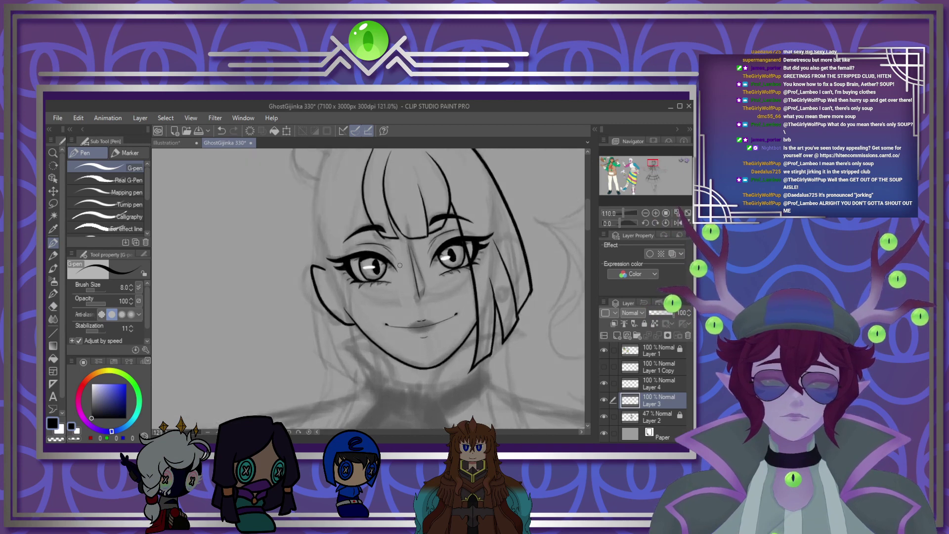
Step: On Layer 4, ink the front lock along the face's left-hand edge and tapered strands beside the ear and jaw
{"action": "left_click", "coordinate": [661, 379]}
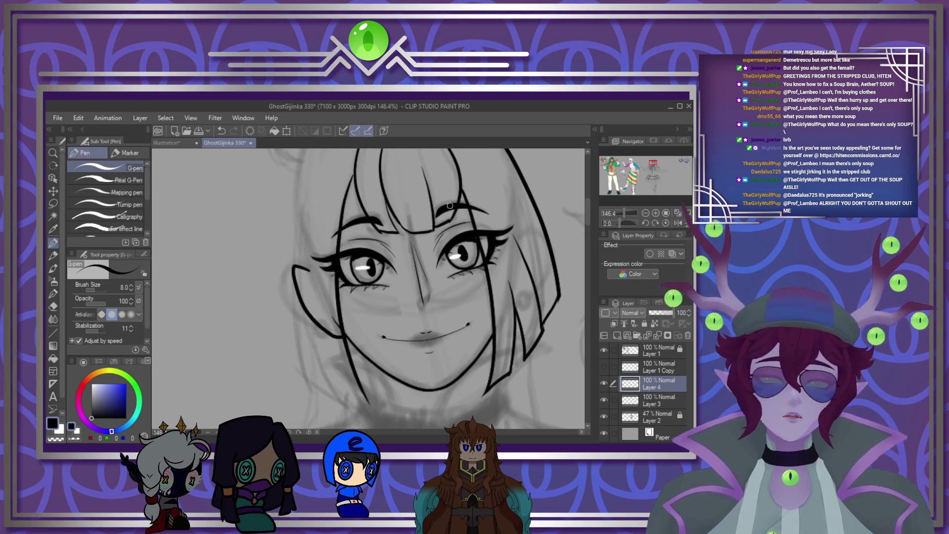
{"action": "scroll", "coordinate": [418, 277], "scroll_direction": "down", "scroll_amount": 7}
{"action": "scroll", "coordinate": [422, 245], "scroll_direction": "up", "scroll_amount": 4}
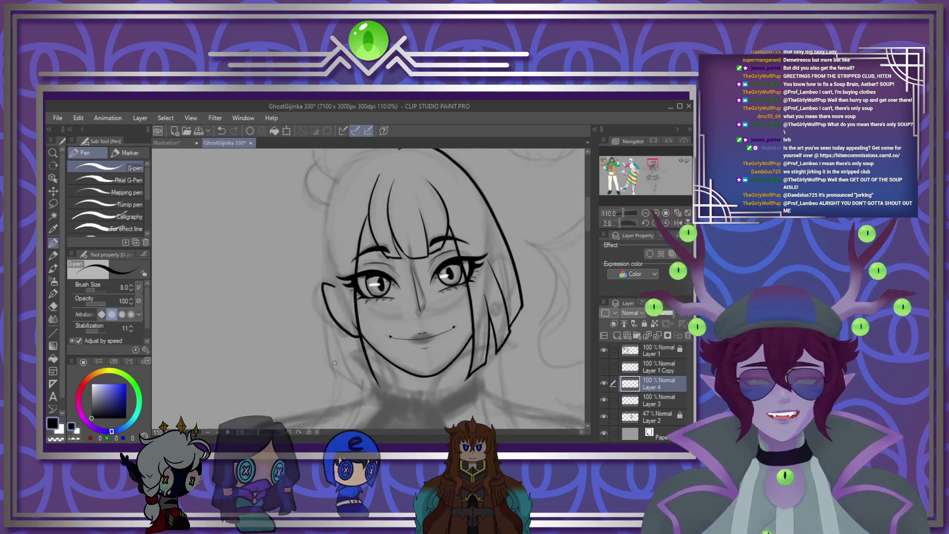
{"action": "left_click_drag", "start_coordinate": [341, 327], "coordinate": [364, 388]}
{"action": "left_click_drag", "start_coordinate": [340, 297], "coordinate": [353, 384]}
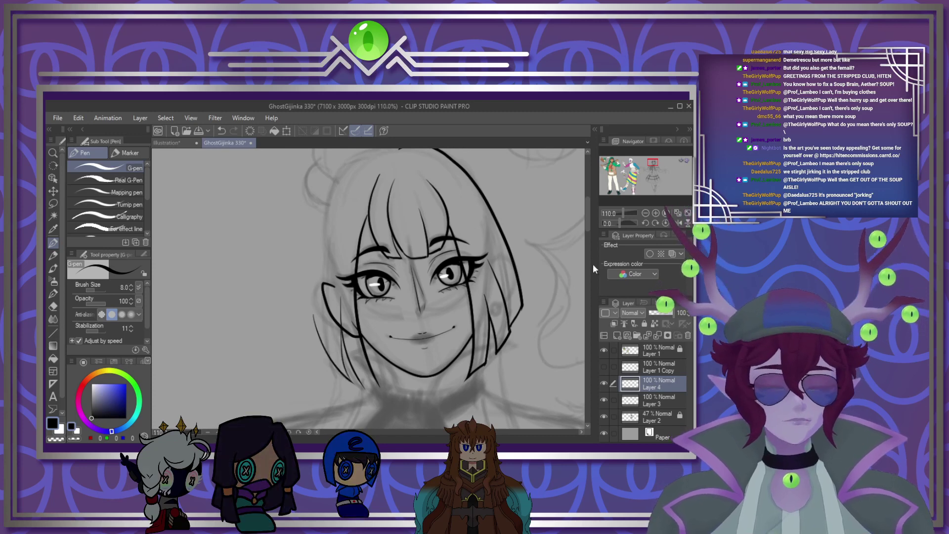
Step: Continue the crown line and ink the bob's left-hand outer contour down to the strands beside the jaw
{"action": "left_click_drag", "start_coordinate": [586, 228], "coordinate": [587, 214]}
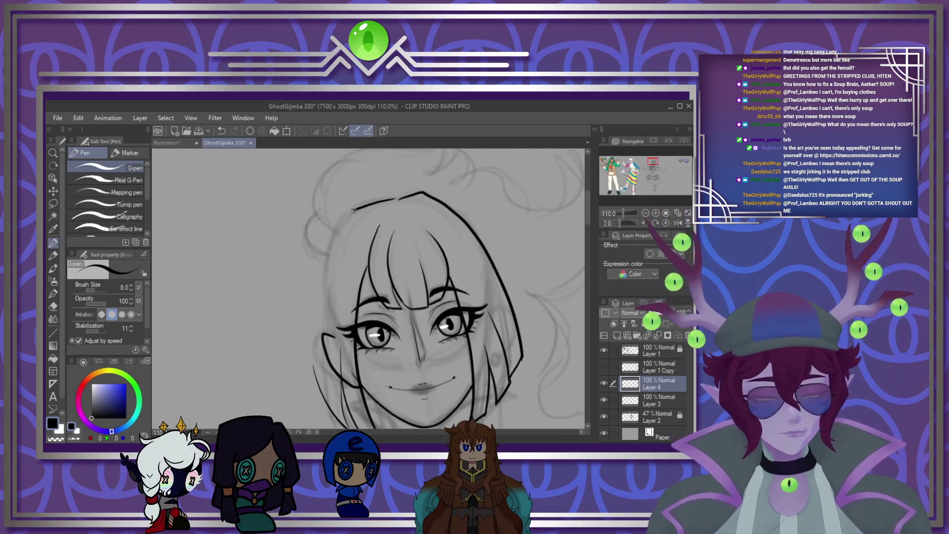
{"action": "mouse_move", "coordinate": [354, 210]}
{"action": "left_mouse_down"}
{"action": "mouse_move", "coordinate": [327, 263]}
{"action": "mouse_move", "coordinate": [316, 391]}
{"action": "left_mouse_up"}
{"action": "scroll", "coordinate": [586, 230], "scroll_direction": "down", "scroll_amount": 4}
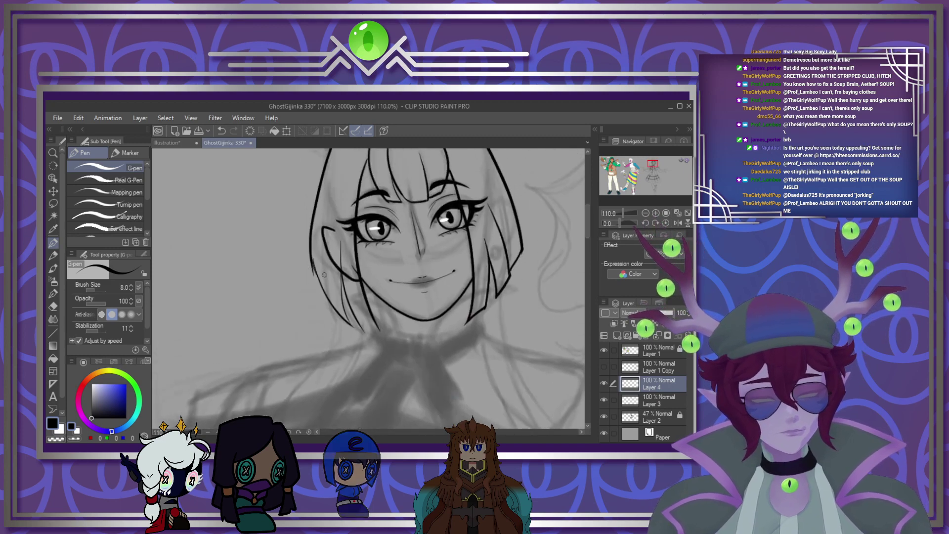
Step: Finish the left-hand hair tips as sharp points, erase the covered ear on Layer 3, and extend the inner strand line upward
{"action": "left_click_drag", "start_coordinate": [379, 322], "coordinate": [386, 343]}
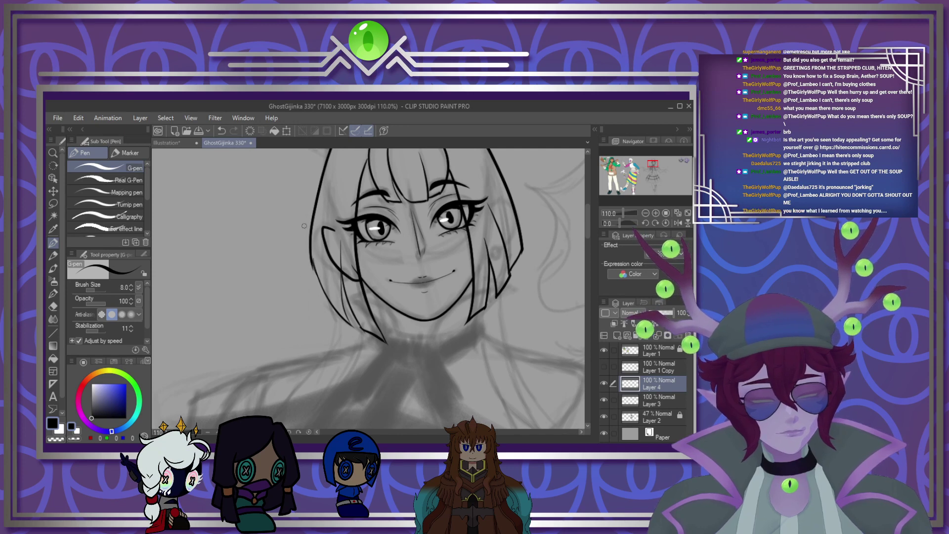
{"action": "left_click_drag", "start_coordinate": [311, 251], "coordinate": [342, 319]}
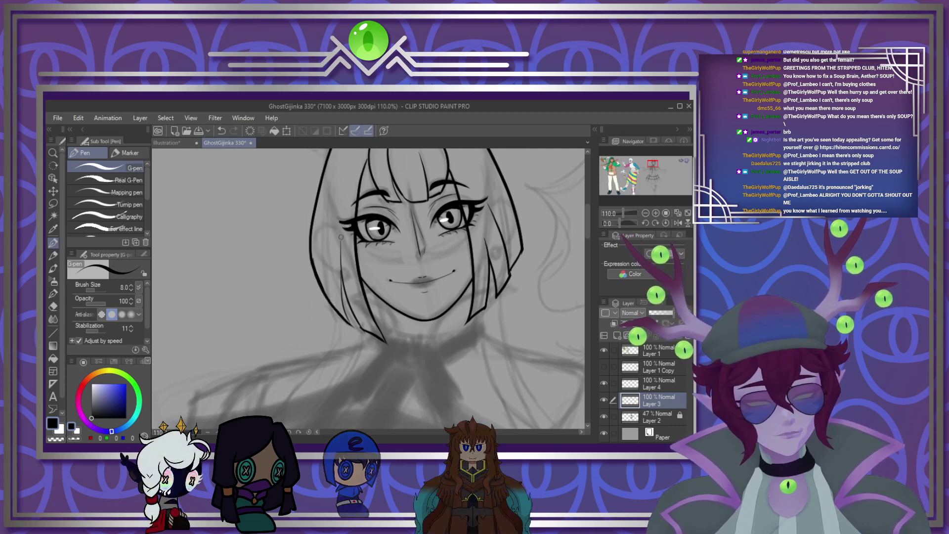
{"action": "left_click_drag", "start_coordinate": [340, 237], "coordinate": [356, 304]}
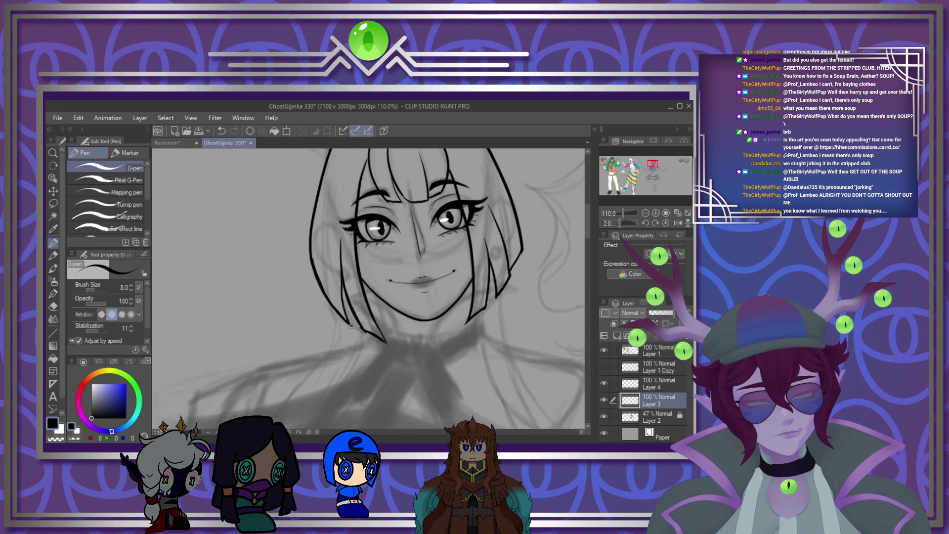
{"action": "scroll", "coordinate": [350, 311], "scroll_direction": "down", "scroll_amount": 5}
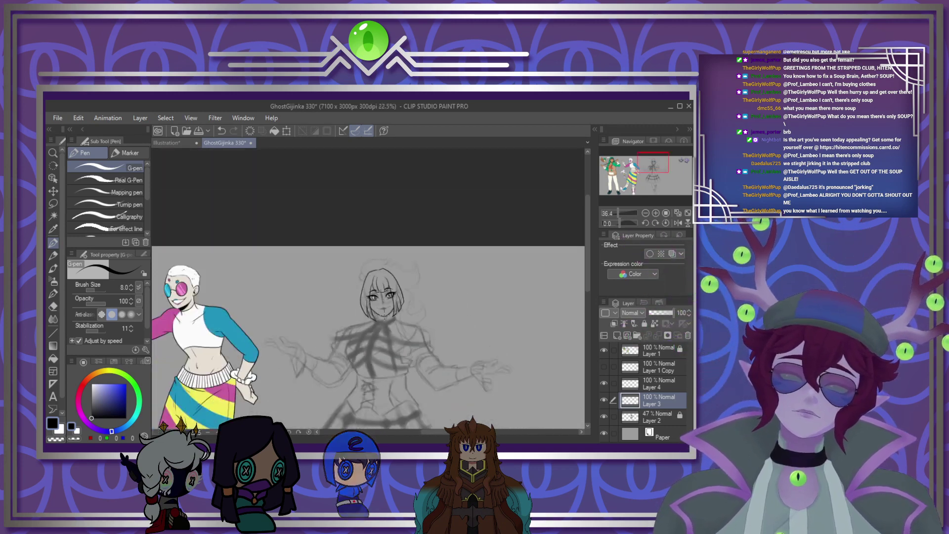
{"action": "scroll", "coordinate": [378, 336], "scroll_direction": "up", "scroll_amount": 3}
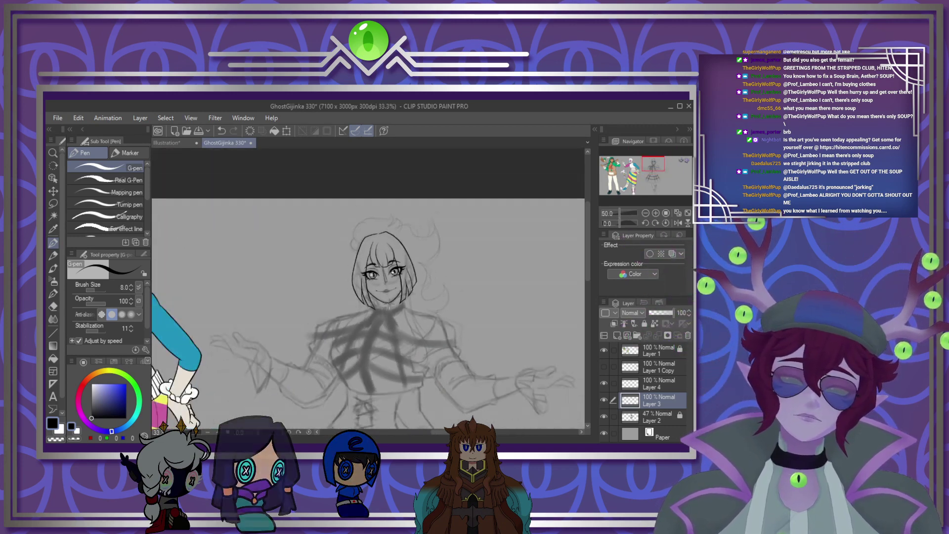
{"action": "scroll", "coordinate": [390, 313], "scroll_direction": "up", "scroll_amount": 5}
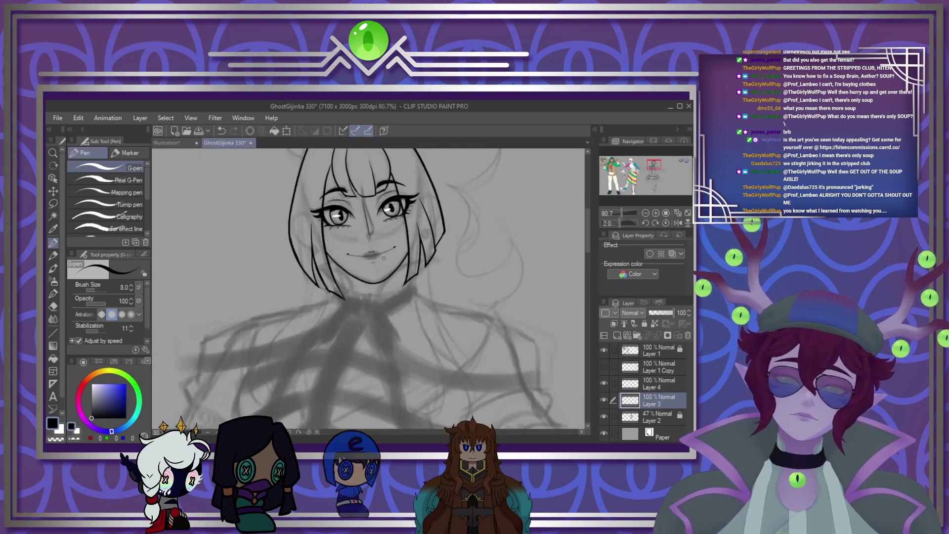
{"action": "scroll", "coordinate": [384, 329], "scroll_direction": "up", "scroll_amount": 7}
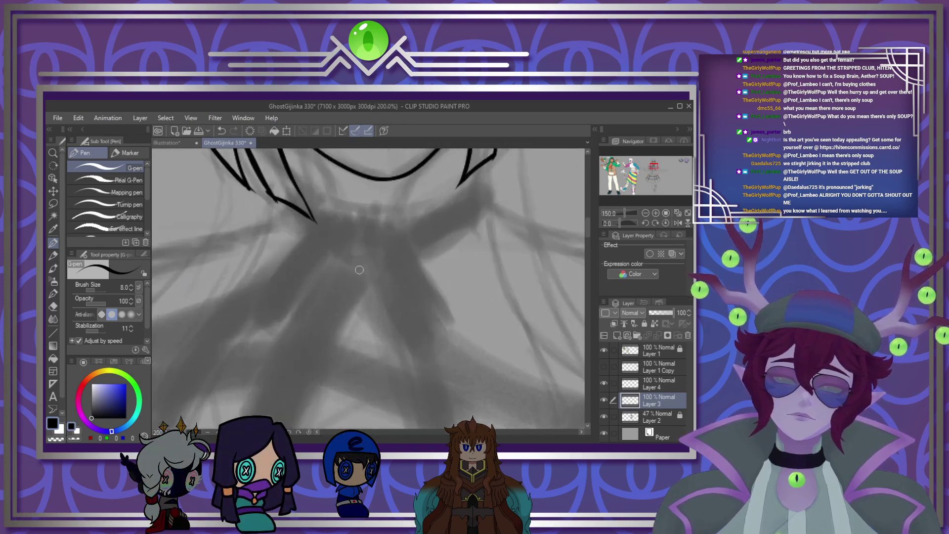
Step: On Layer 4, ink the neck ribbon's squarish knot below the chin and the right-hand bow loop with its fold line
{"action": "left_click", "coordinate": [650, 381]}
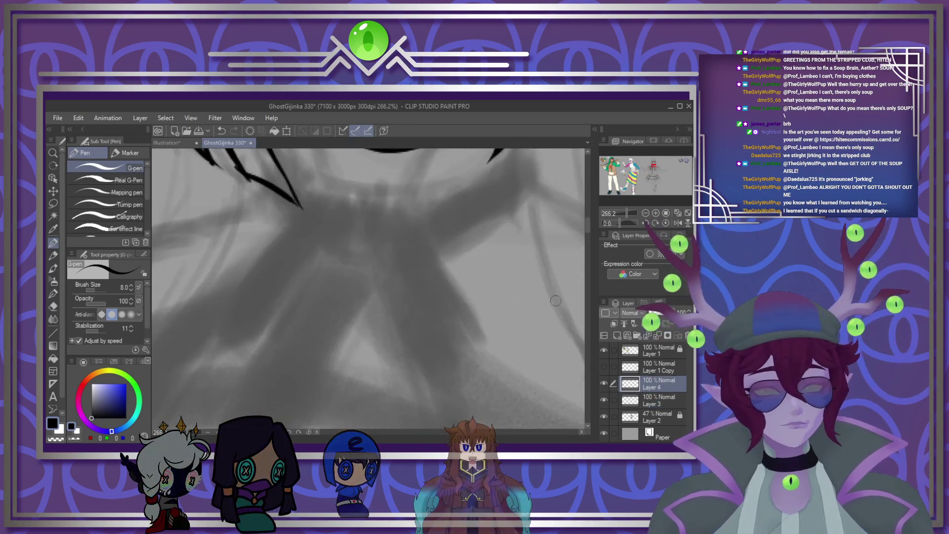
{"action": "mouse_move", "coordinate": [356, 214]}
{"action": "left_mouse_down"}
{"action": "mouse_move", "coordinate": [399, 209]}
{"action": "mouse_move", "coordinate": [324, 202]}
{"action": "mouse_move", "coordinate": [320, 270]}
{"action": "left_mouse_up"}
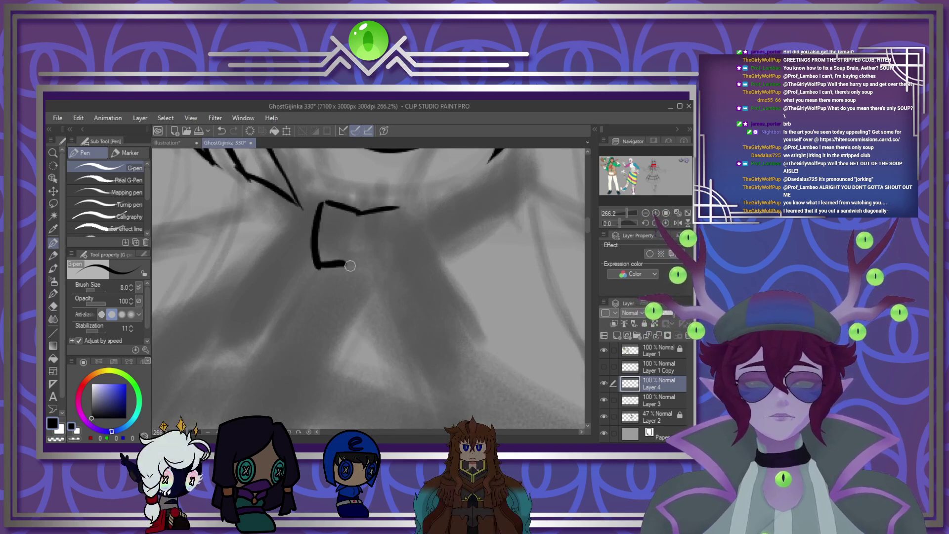
{"action": "left_click_drag", "start_coordinate": [398, 208], "coordinate": [368, 279]}
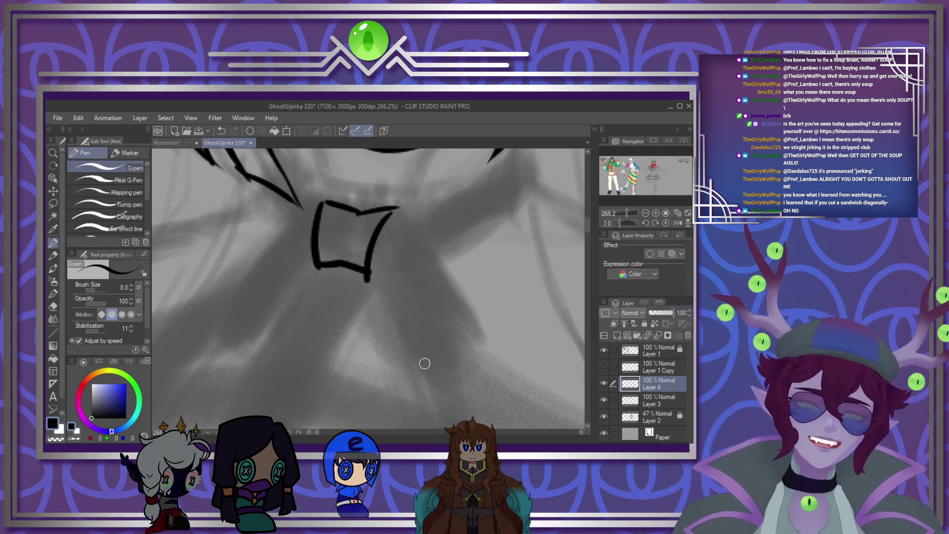
{"action": "key", "text": "ctrl+z"}
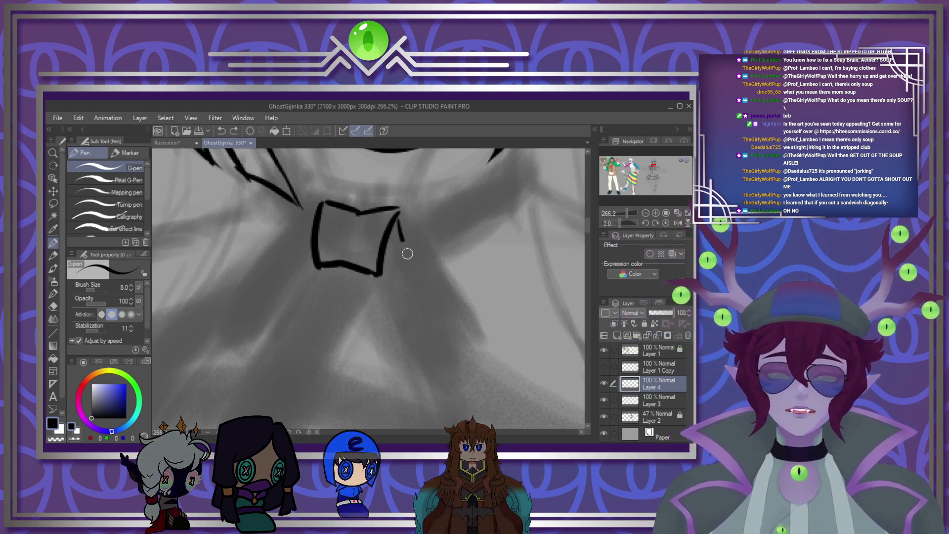
{"action": "left_click_drag", "start_coordinate": [400, 221], "coordinate": [469, 336]}
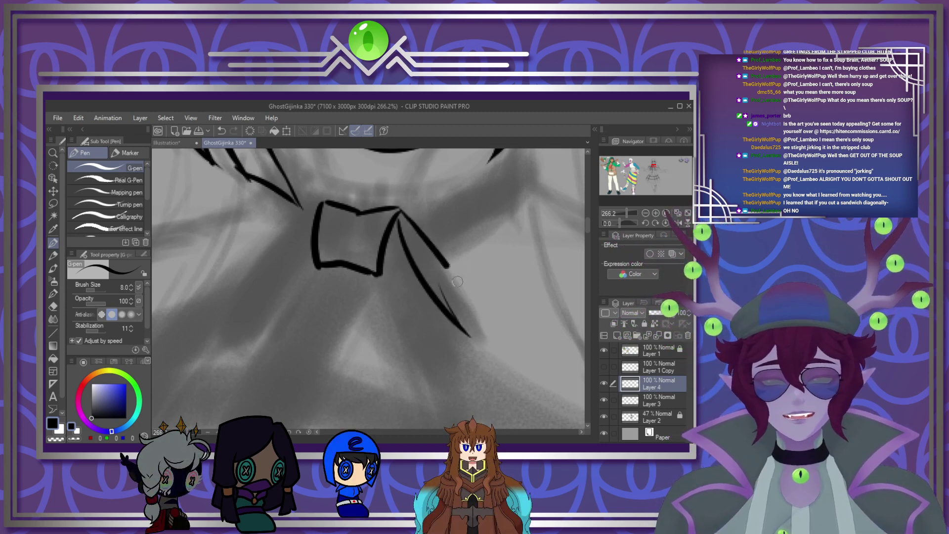
{"action": "left_click_drag", "start_coordinate": [380, 272], "coordinate": [448, 400]}
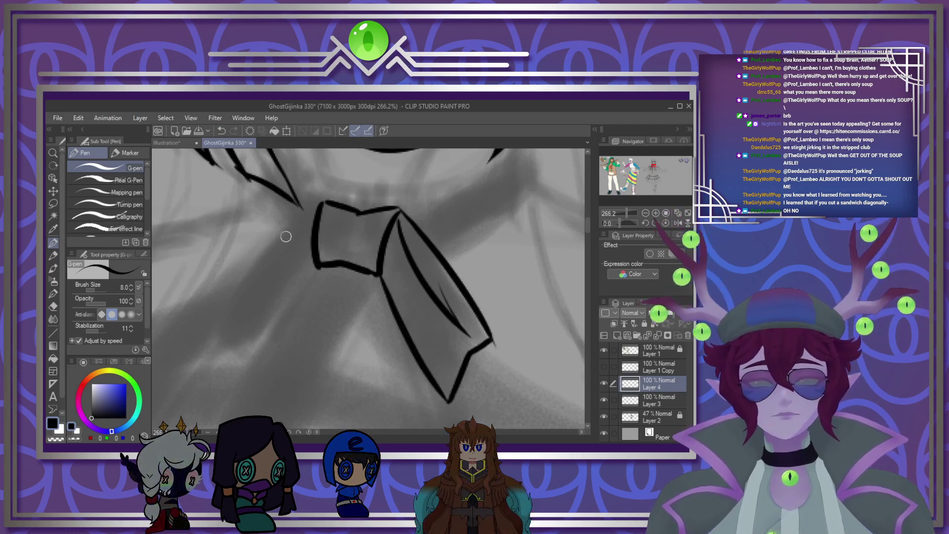
Step: Ink the left-hand bow loop from the knot, redrawing its lower end as a notched edge and adding an inner fold line
{"action": "mouse_move", "coordinate": [316, 203]}
{"action": "left_mouse_down"}
{"action": "mouse_move", "coordinate": [167, 349]}
{"action": "mouse_move", "coordinate": [180, 335]}
{"action": "mouse_move", "coordinate": [169, 342]}
{"action": "mouse_move", "coordinate": [228, 363]}
{"action": "left_mouse_up"}
{"action": "left_click_drag", "start_coordinate": [316, 268], "coordinate": [254, 354]}
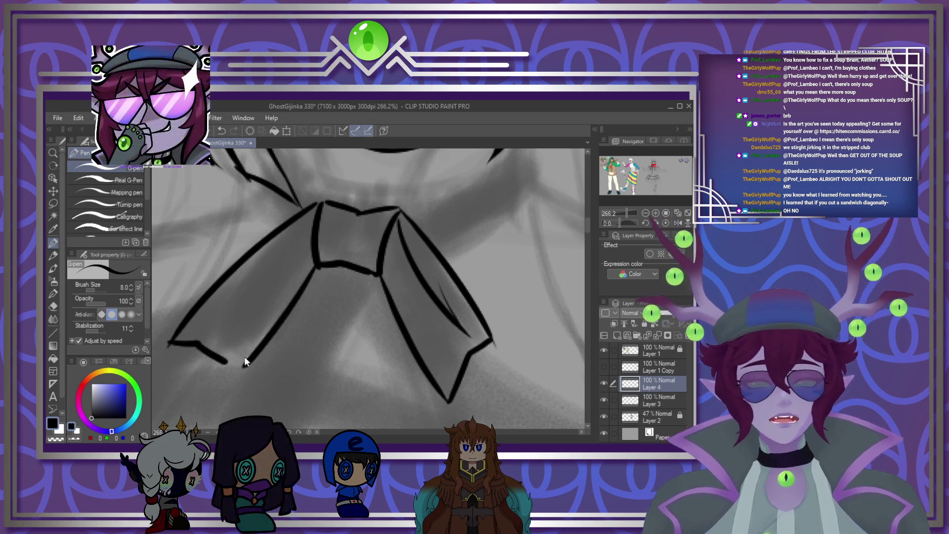
{"action": "key", "text": "ctrl+z"}
{"action": "key", "text": "ctrl+z"}
{"action": "key", "text": "ctrl+z"}
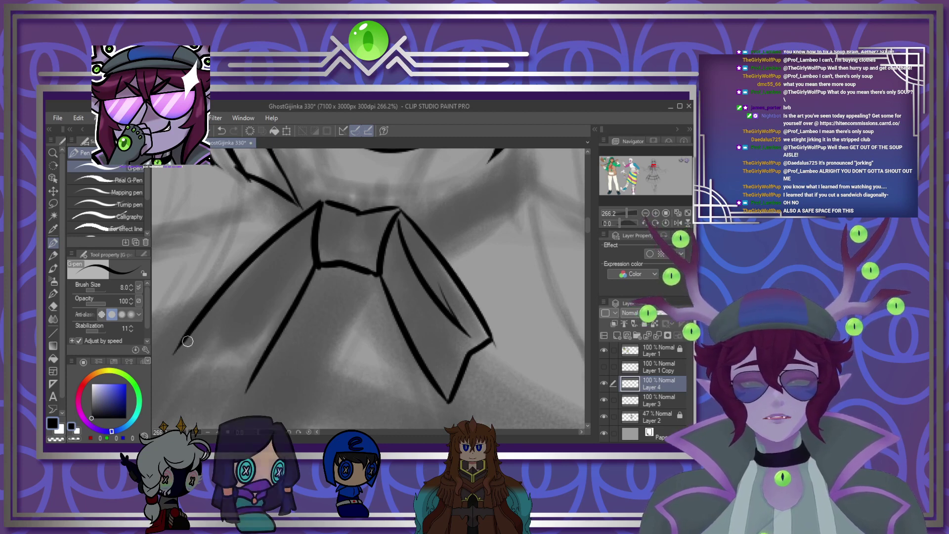
{"action": "mouse_move", "coordinate": [187, 340]}
{"action": "left_mouse_down"}
{"action": "mouse_move", "coordinate": [218, 344]}
{"action": "mouse_move", "coordinate": [251, 379]}
{"action": "left_mouse_up"}
{"action": "left_click_drag", "start_coordinate": [294, 288], "coordinate": [245, 352]}
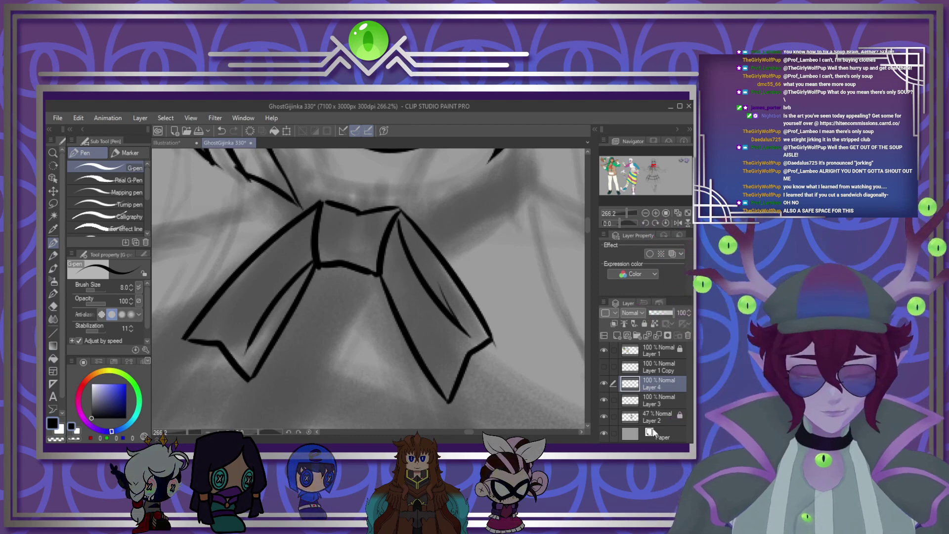
Step: Ink the long right-hand ribbon tail hanging from beneath the bow loop, ending in a V-shaped notch
{"action": "scroll", "coordinate": [423, 313], "scroll_direction": "down", "scroll_amount": 5}
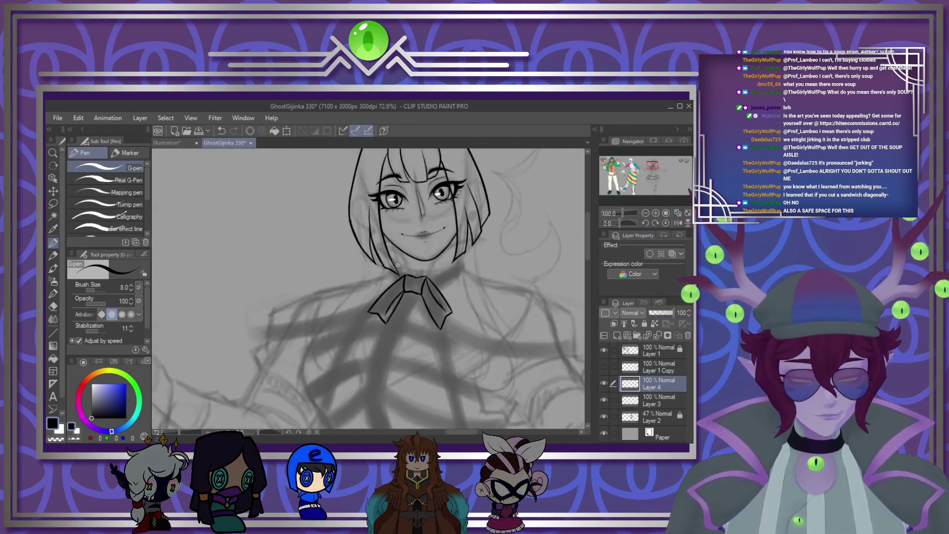
{"action": "scroll", "coordinate": [397, 266], "scroll_direction": "down", "scroll_amount": 2}
{"action": "scroll", "coordinate": [429, 337], "scroll_direction": "up", "scroll_amount": 2}
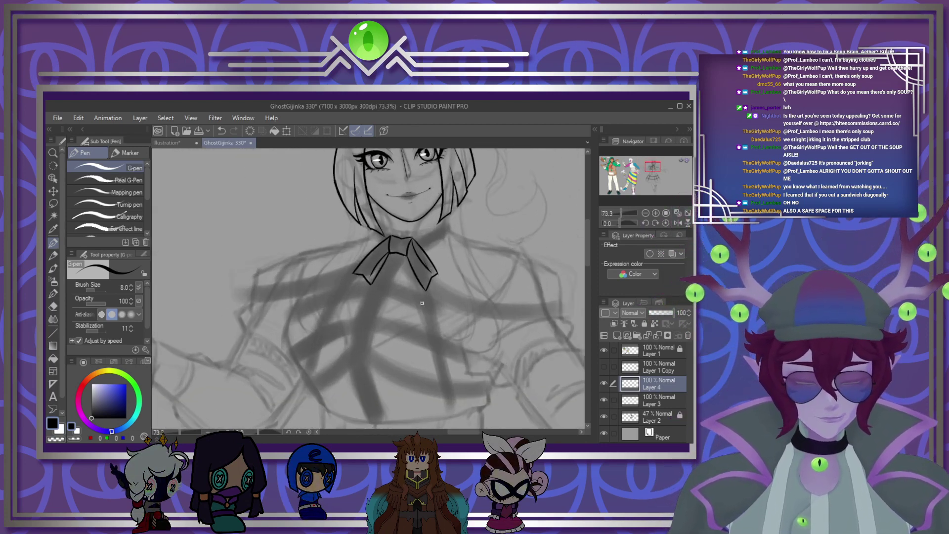
{"action": "scroll", "coordinate": [422, 303], "scroll_direction": "up", "scroll_amount": 3}
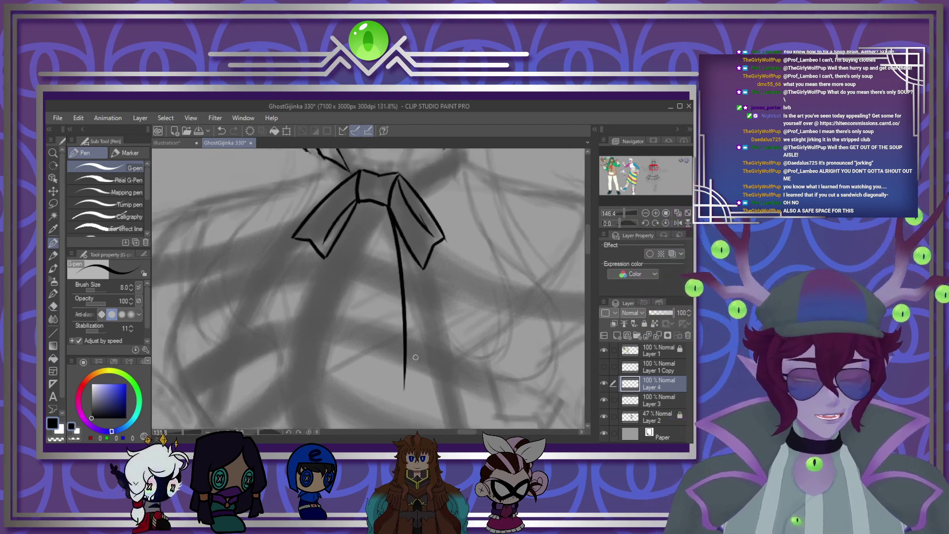
{"action": "scroll", "coordinate": [435, 348], "scroll_direction": "up", "scroll_amount": 1}
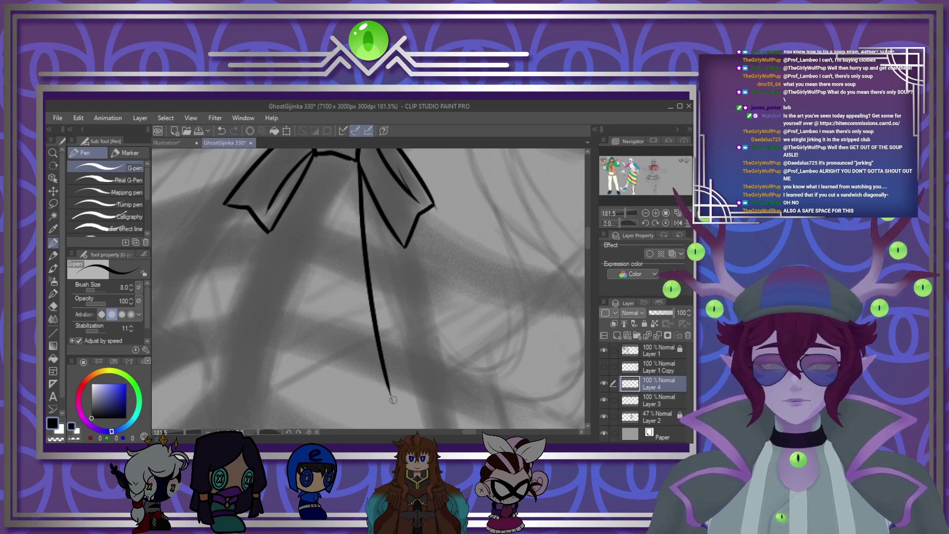
{"action": "left_click_drag", "start_coordinate": [398, 350], "coordinate": [439, 395]}
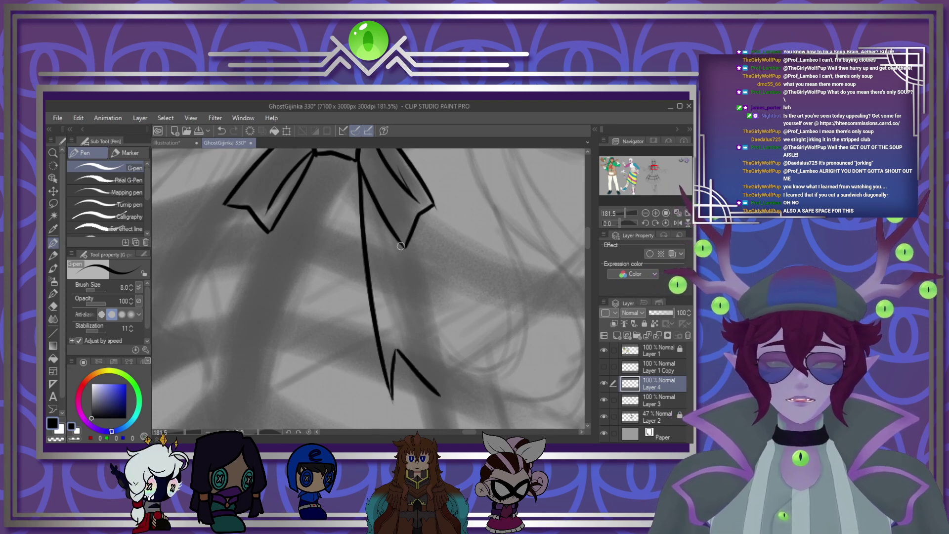
{"action": "left_click_drag", "start_coordinate": [401, 247], "coordinate": [446, 401]}
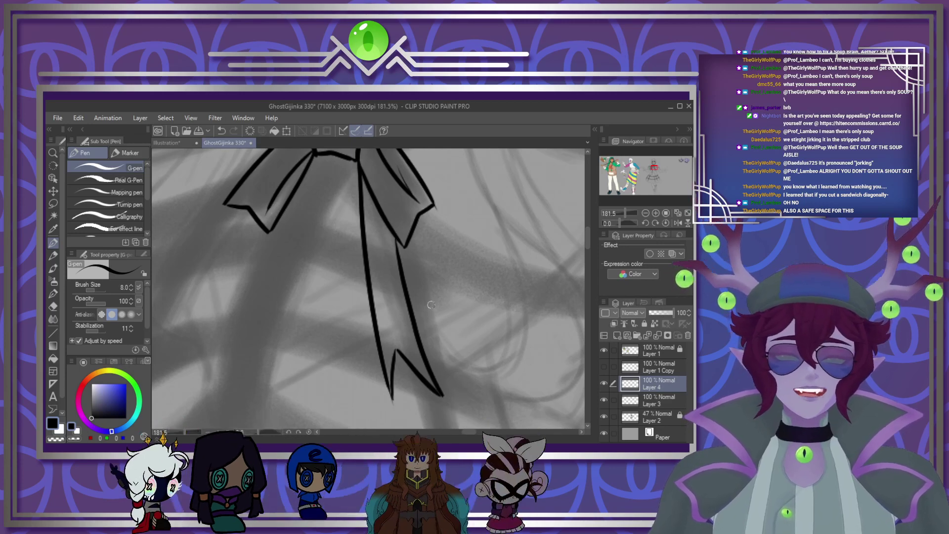
Step: Ink the long left-hand ribbon tail slanting outward from beneath the bow loop, with a notched tip
{"action": "scroll", "coordinate": [426, 337], "scroll_direction": "down", "scroll_amount": 3}
{"action": "scroll", "coordinate": [410, 340], "scroll_direction": "up", "scroll_amount": 1}
{"action": "scroll", "coordinate": [411, 344], "scroll_direction": "down", "scroll_amount": 1}
{"action": "scroll", "coordinate": [388, 344], "scroll_direction": "up", "scroll_amount": 5}
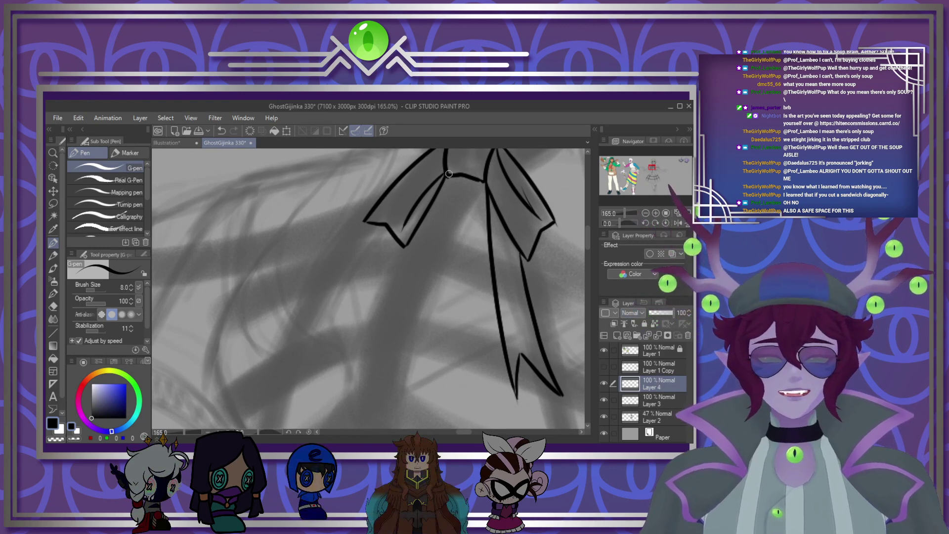
{"action": "left_click_drag", "start_coordinate": [405, 238], "coordinate": [306, 375]}
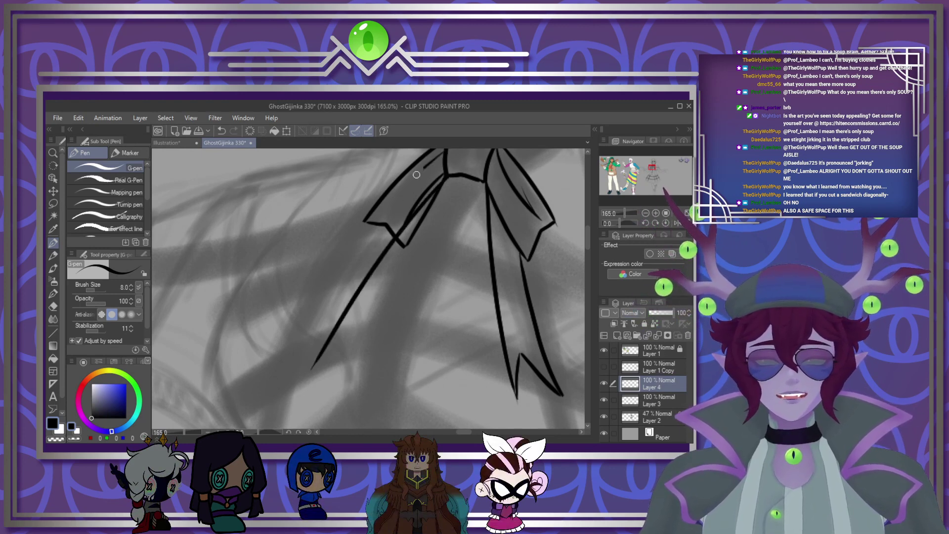
{"action": "mouse_move", "coordinate": [291, 334]}
{"action": "left_mouse_down"}
{"action": "mouse_move", "coordinate": [324, 345]}
{"action": "mouse_move", "coordinate": [314, 376]}
{"action": "left_mouse_up"}
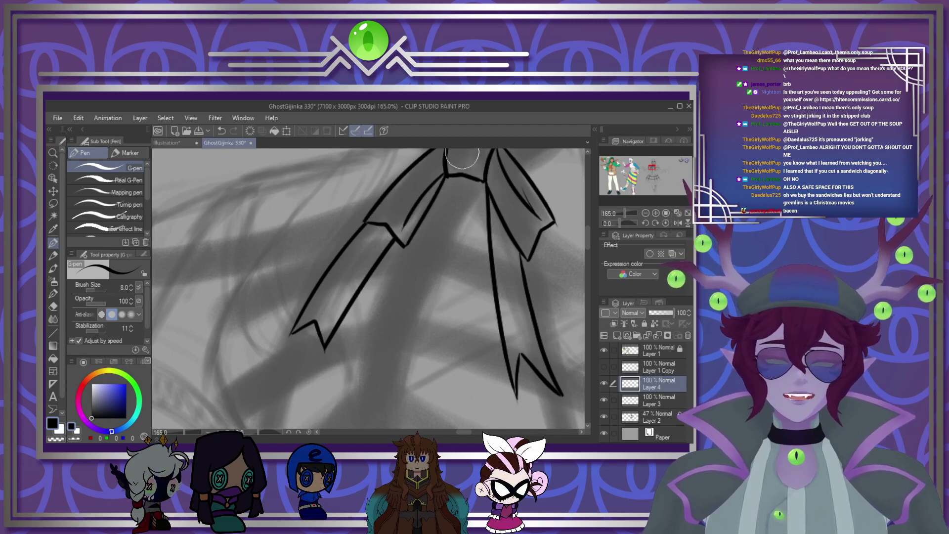
{"action": "scroll", "coordinate": [447, 223], "scroll_direction": "down", "scroll_amount": 7}
{"action": "scroll", "coordinate": [443, 261], "scroll_direction": "up", "scroll_amount": 5}
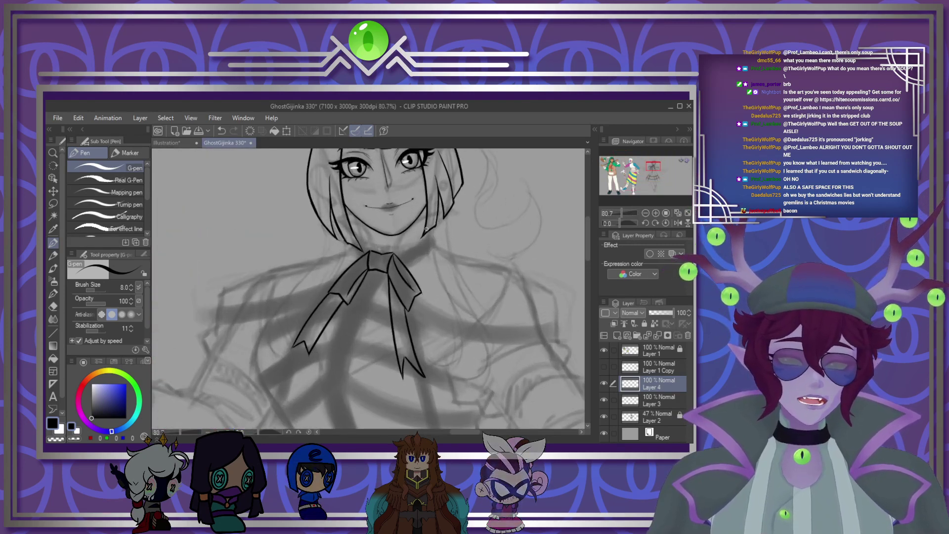
Step: Ink the neck ribbon's band to the right of the bow knot and the neck line above it, with black shading under the jaw
{"action": "scroll", "coordinate": [426, 229], "scroll_direction": "up", "scroll_amount": 6}
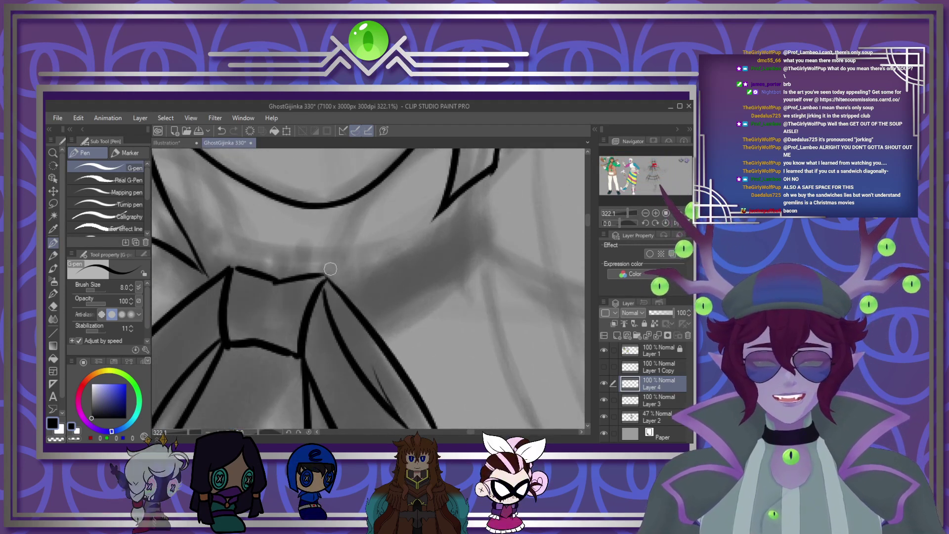
{"action": "mouse_move", "coordinate": [321, 282]}
{"action": "left_mouse_down"}
{"action": "mouse_move", "coordinate": [383, 263]}
{"action": "mouse_move", "coordinate": [470, 197]}
{"action": "mouse_move", "coordinate": [484, 244]}
{"action": "mouse_move", "coordinate": [472, 264]}
{"action": "mouse_move", "coordinate": [426, 304]}
{"action": "mouse_move", "coordinate": [377, 325]}
{"action": "left_mouse_up"}
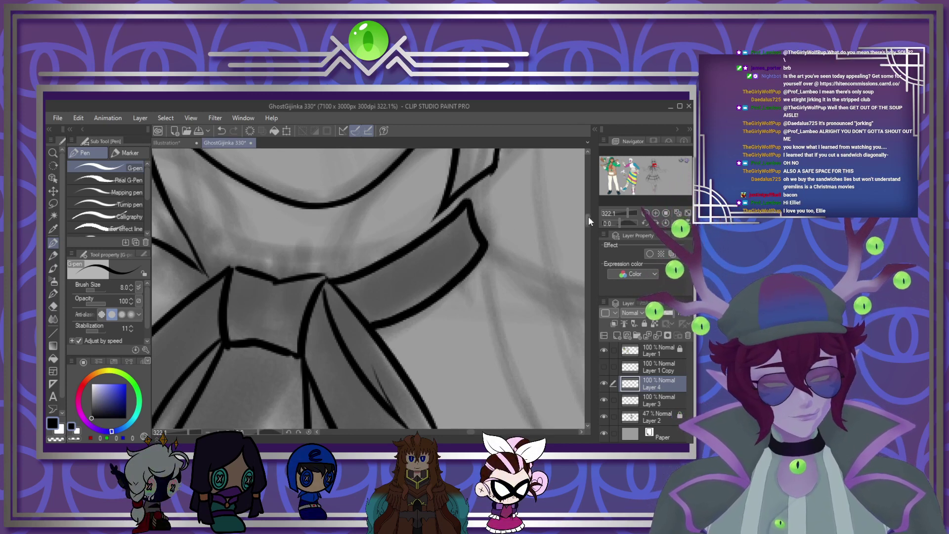
{"action": "scroll", "coordinate": [344, 360], "scroll_direction": "up", "scroll_amount": 5}
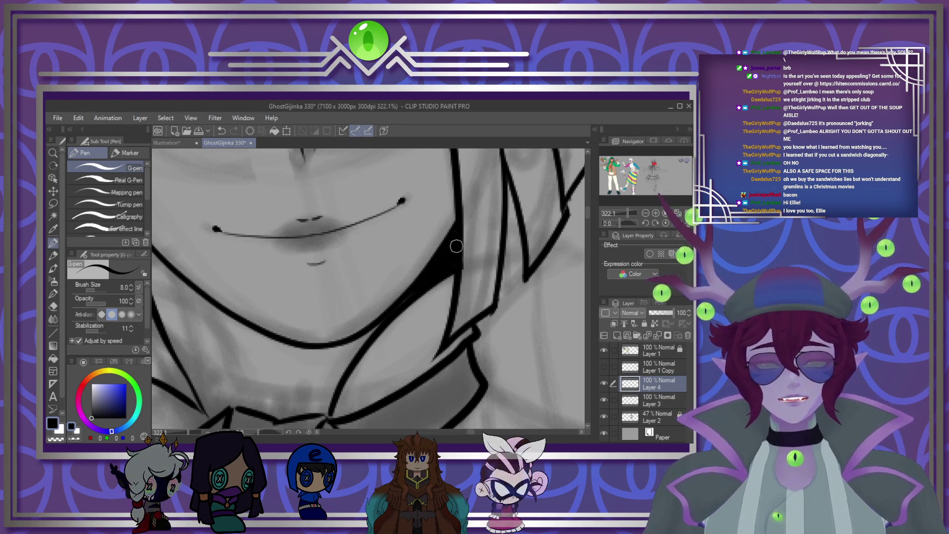
Step: Ink the small gap between the hair strands to the right of the jaw and shade it solid black
{"action": "scroll", "coordinate": [450, 255], "scroll_direction": "down", "scroll_amount": 4}
{"action": "scroll", "coordinate": [447, 259], "scroll_direction": "up", "scroll_amount": 3}
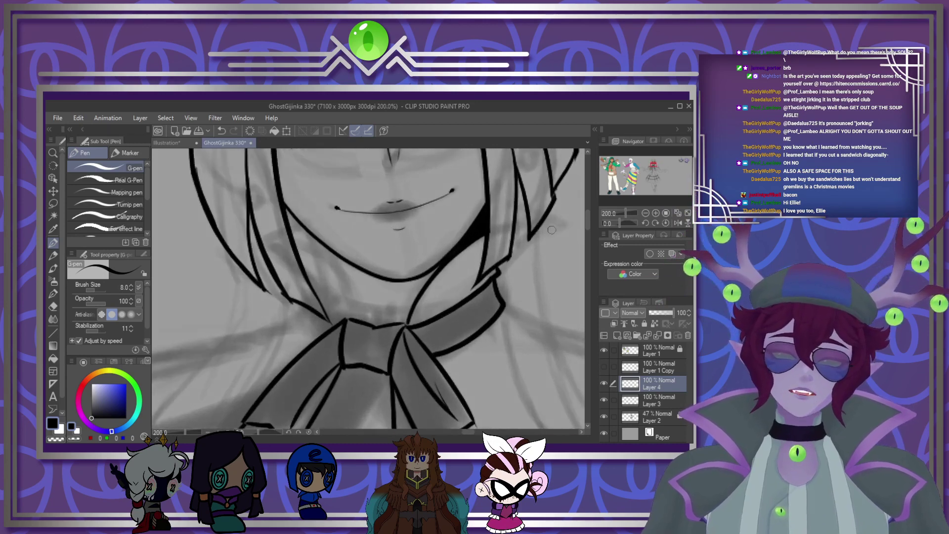
{"action": "scroll", "coordinate": [514, 246], "scroll_direction": "up", "scroll_amount": 3}
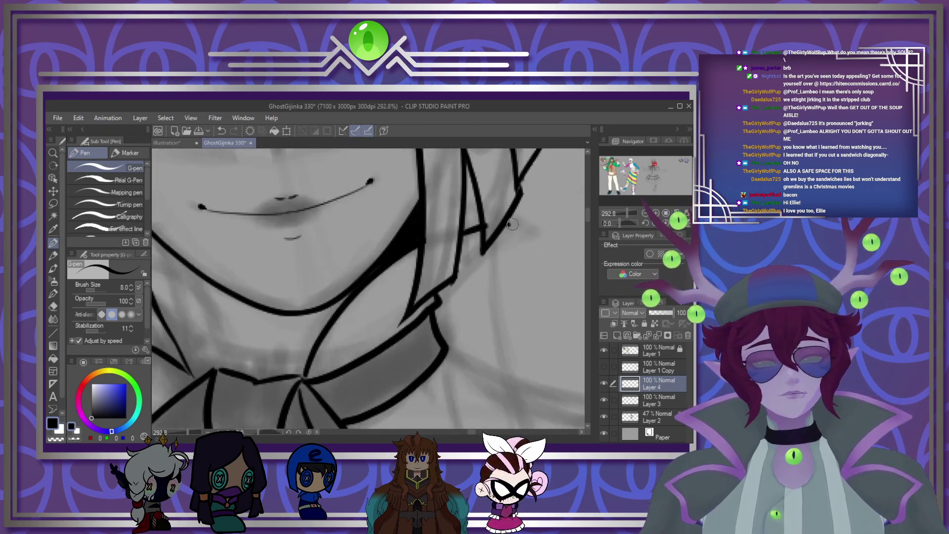
{"action": "left_click_drag", "start_coordinate": [512, 224], "coordinate": [444, 302]}
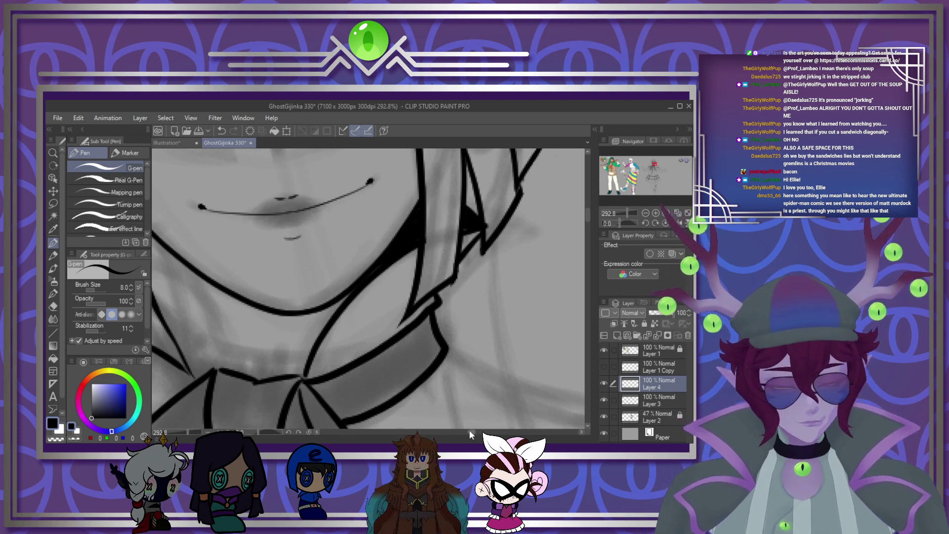
Step: Ink the left neck line and the shadow outline under the chin, and fill the shadow black using the fill that refers to other layers
{"action": "left_click_drag", "start_coordinate": [470, 432], "coordinate": [465, 433]}
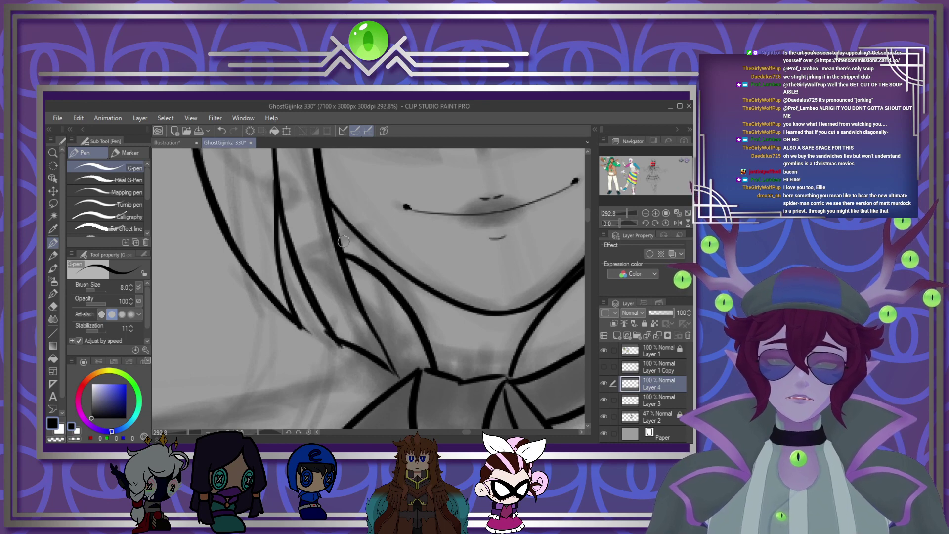
{"action": "left_click_drag", "start_coordinate": [358, 238], "coordinate": [378, 269]}
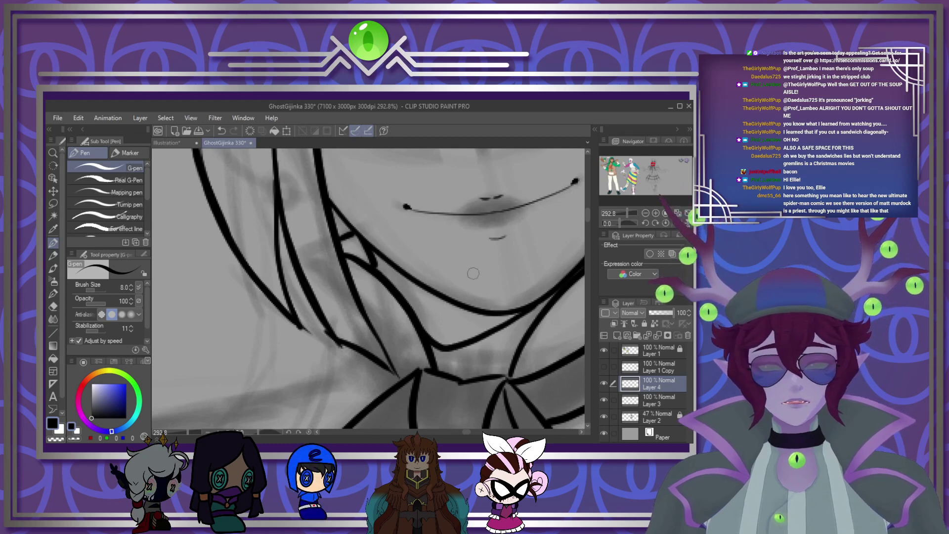
{"action": "left_click", "coordinate": [603, 417]}
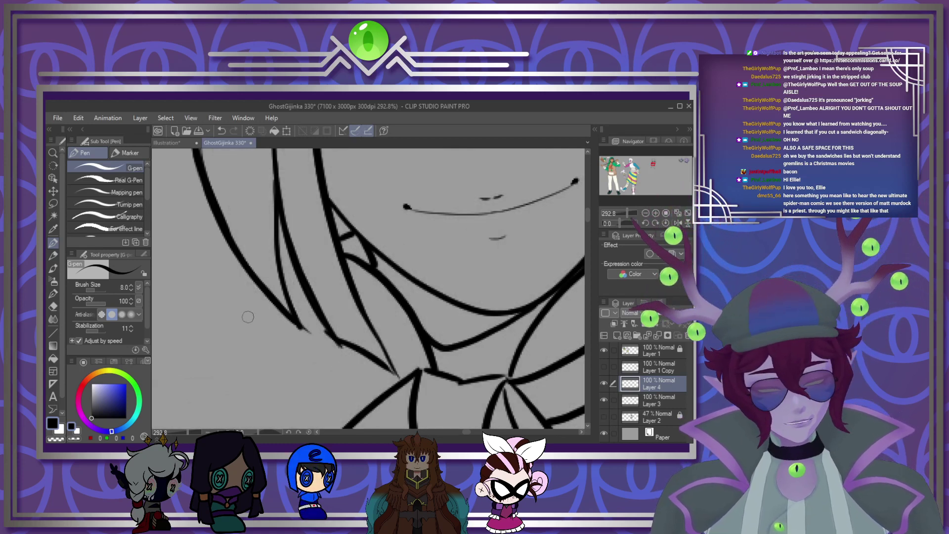
{"action": "left_click", "coordinate": [52, 358]}
{"action": "left_click", "coordinate": [435, 297]}
{"action": "left_click", "coordinate": [603, 417]}
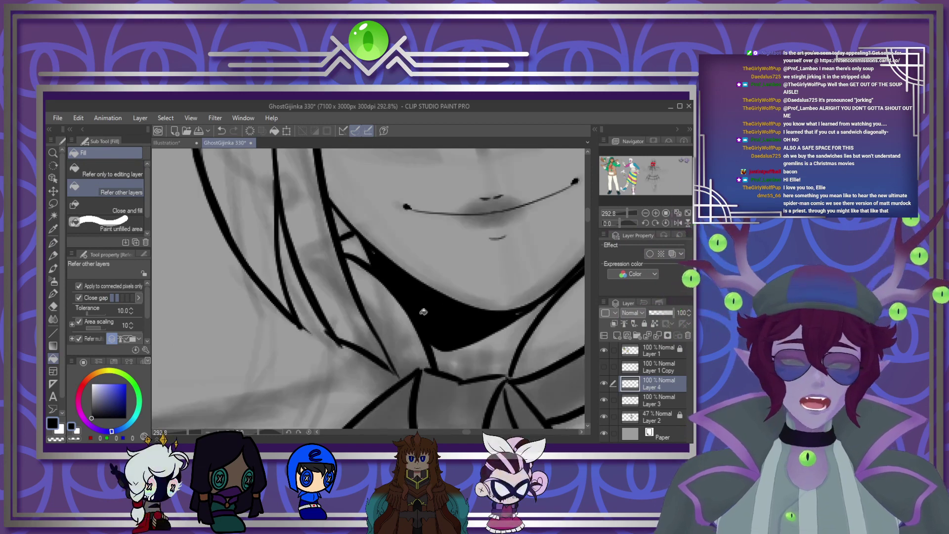
Step: Touch up the chin shadow's edge with the G-pen and ink the short ribbon band to the left of the bow knot
{"action": "key", "text": "p"}
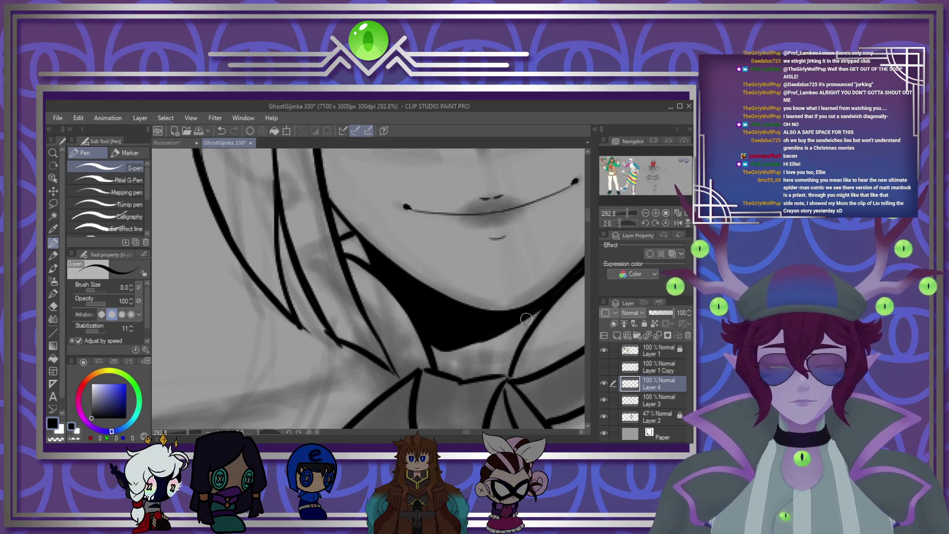
{"action": "scroll", "coordinate": [526, 318], "scroll_direction": "down", "scroll_amount": 4}
{"action": "scroll", "coordinate": [432, 302], "scroll_direction": "up", "scroll_amount": 2}
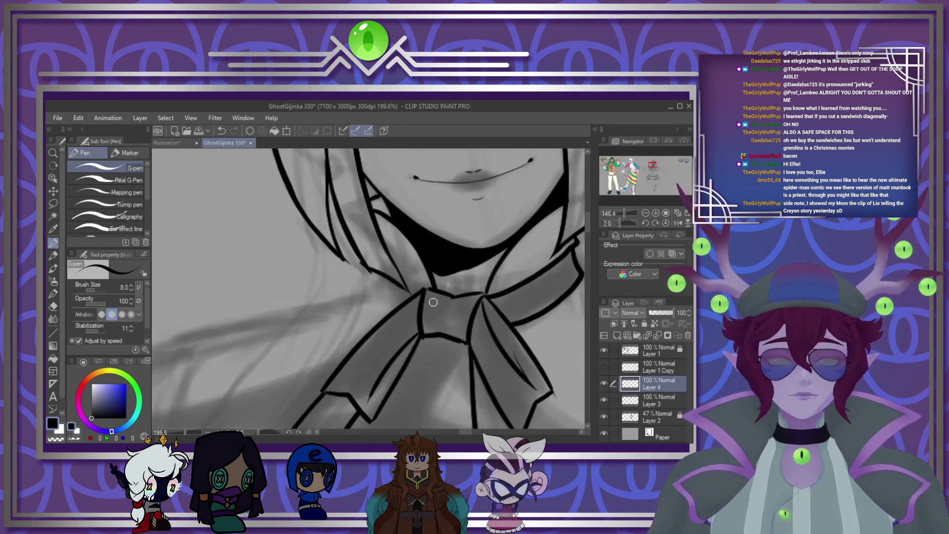
{"action": "scroll", "coordinate": [433, 302], "scroll_direction": "up", "scroll_amount": 1}
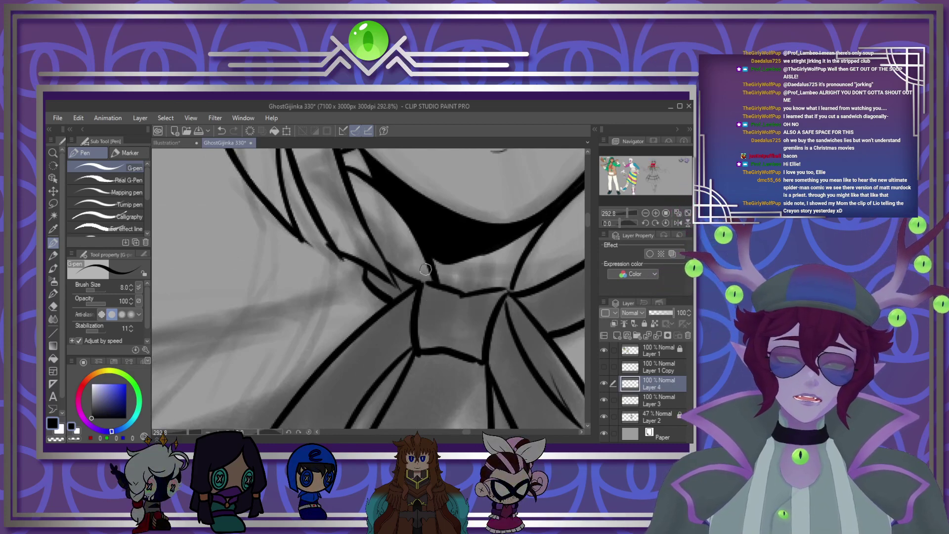
Step: Review the inked head and bow against the torso sketch at several zoom levels
{"action": "scroll", "coordinate": [452, 299], "scroll_direction": "down", "scroll_amount": 5}
{"action": "scroll", "coordinate": [452, 299], "scroll_direction": "down", "scroll_amount": 1}
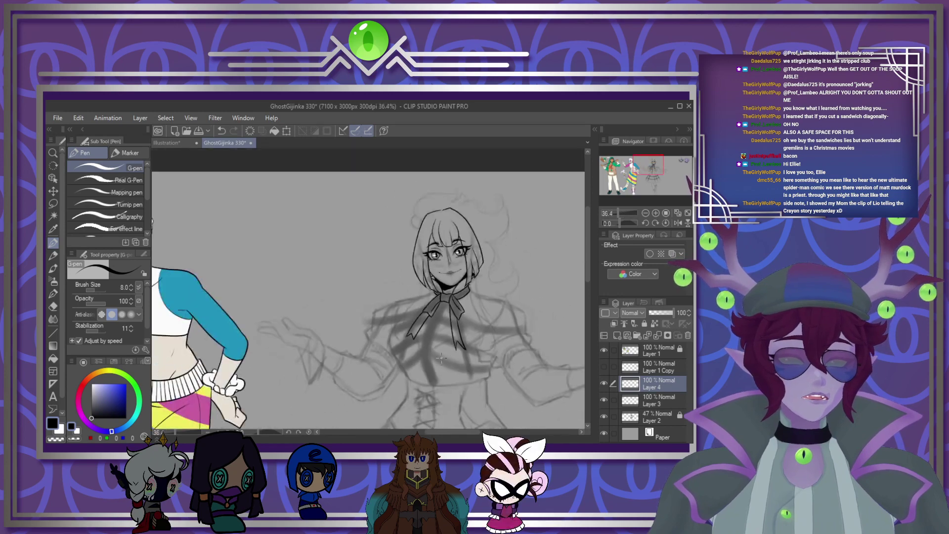
{"action": "scroll", "coordinate": [471, 367], "scroll_direction": "up", "scroll_amount": 2}
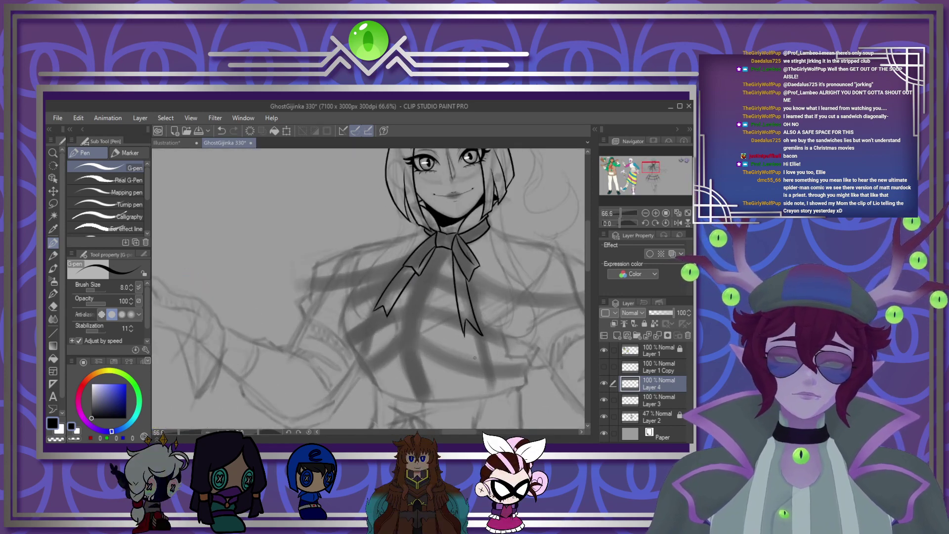
{"action": "scroll", "coordinate": [455, 327], "scroll_direction": "up", "scroll_amount": 2}
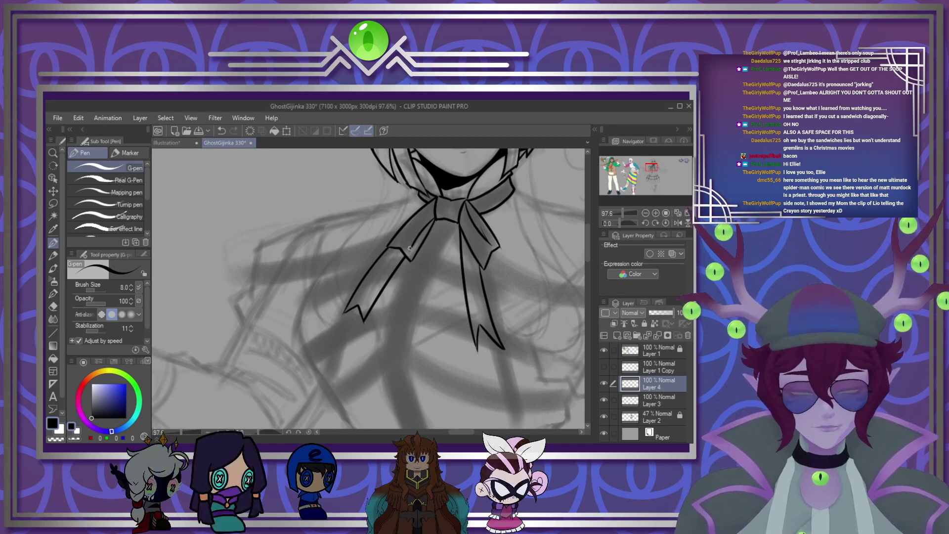
{"action": "scroll", "coordinate": [425, 267], "scroll_direction": "down", "scroll_amount": 5}
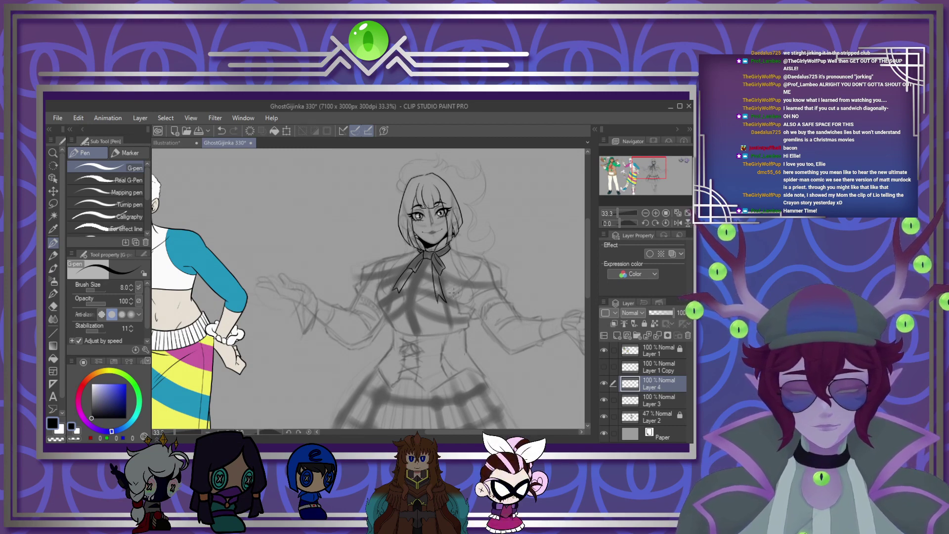
{"action": "scroll", "coordinate": [433, 244], "scroll_direction": "up", "scroll_amount": 5}
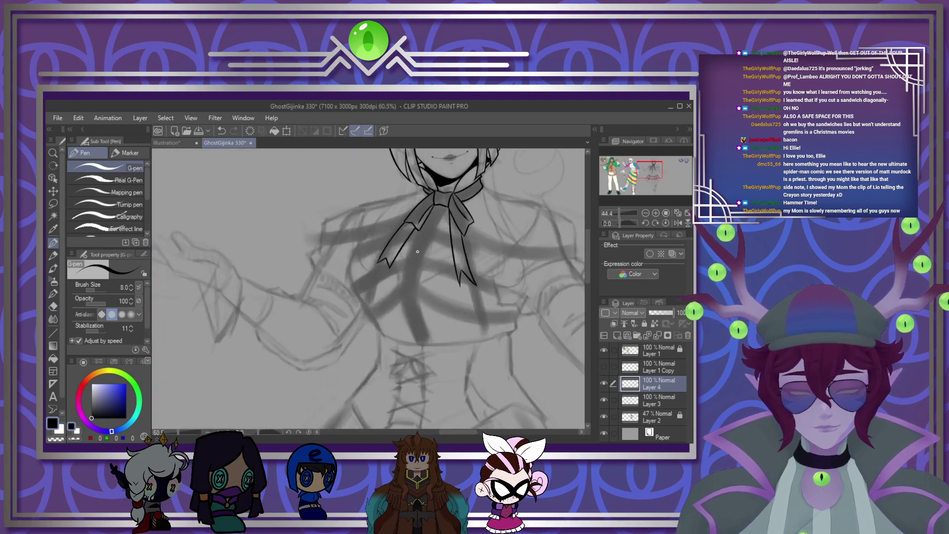
{"action": "scroll", "coordinate": [432, 244], "scroll_direction": "up", "scroll_amount": 1}
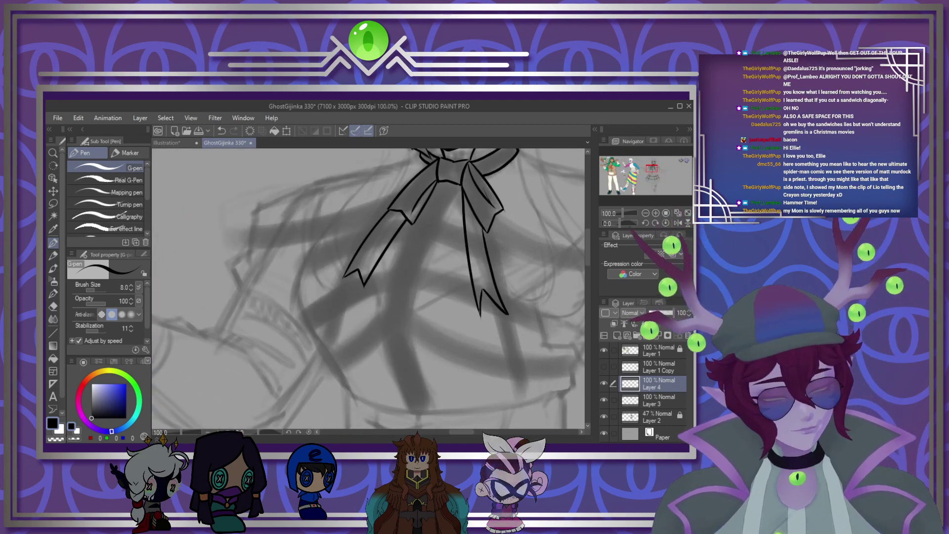
{"action": "scroll", "coordinate": [460, 322], "scroll_direction": "down", "scroll_amount": 2}
{"action": "scroll", "coordinate": [460, 322], "scroll_direction": "up", "scroll_amount": 2}
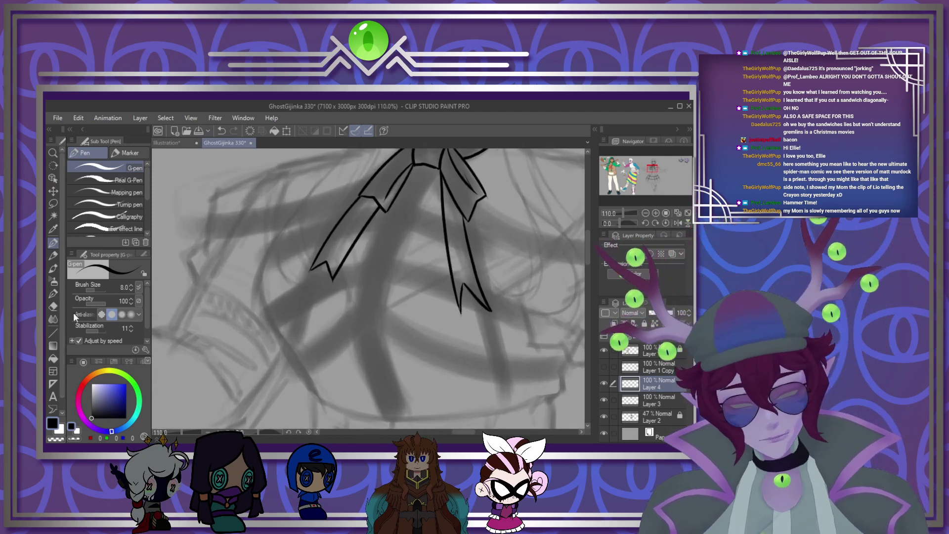
Step: Switch to the Continuous curve drawing tool
{"action": "left_click", "coordinate": [53, 333]}
{"action": "scroll", "coordinate": [147, 197], "scroll_direction": "down", "scroll_amount": 1}
{"action": "left_click", "coordinate": [130, 194]}
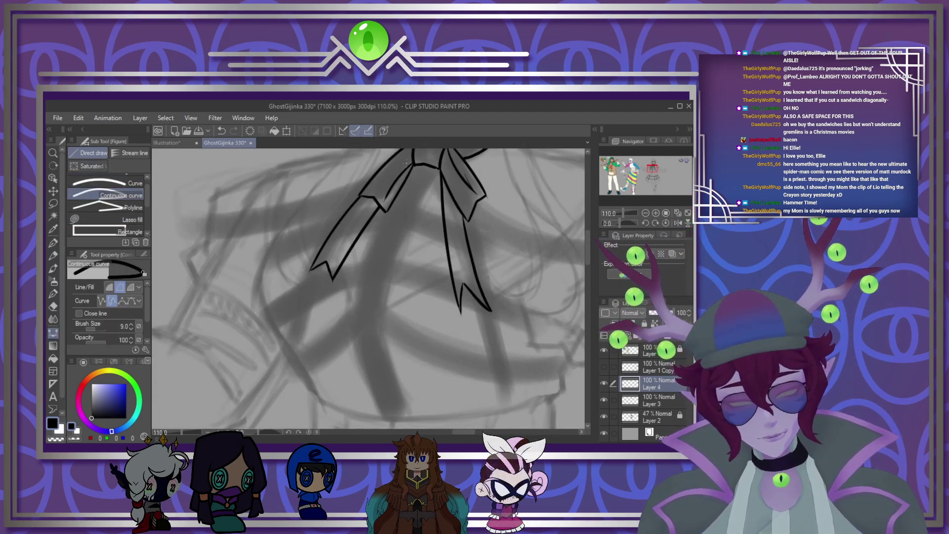
{"action": "left_click", "coordinate": [379, 229]}
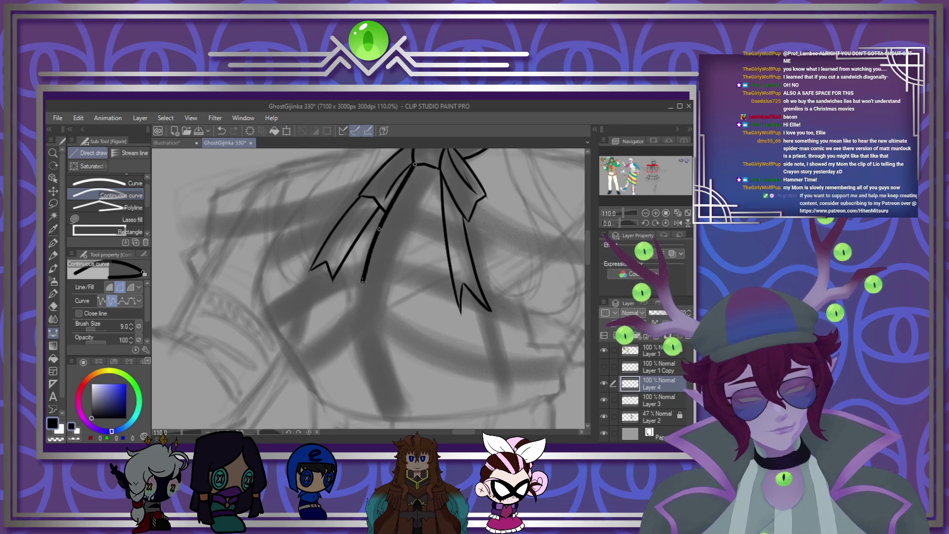
{"action": "left_click", "coordinate": [358, 293]}
{"action": "left_click", "coordinate": [358, 335]}
{"action": "left_click", "coordinate": [359, 342]}
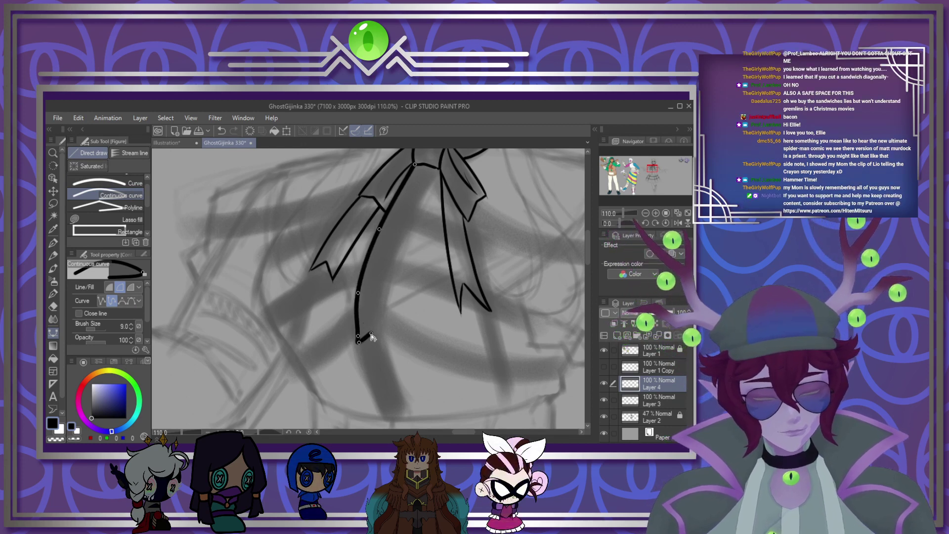
{"action": "key", "text": "Escape"}
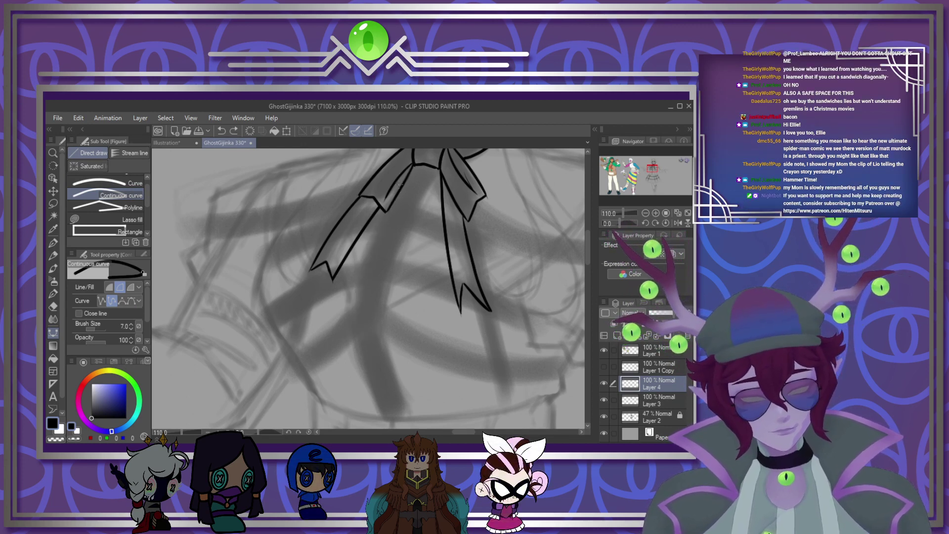
Step: Draw the left edge of the torso's central vertical stripe as a continuous curve from the bow knot to the waist, with brush size 7
{"action": "left_click", "coordinate": [370, 243]}
{"action": "left_click", "coordinate": [354, 312]}
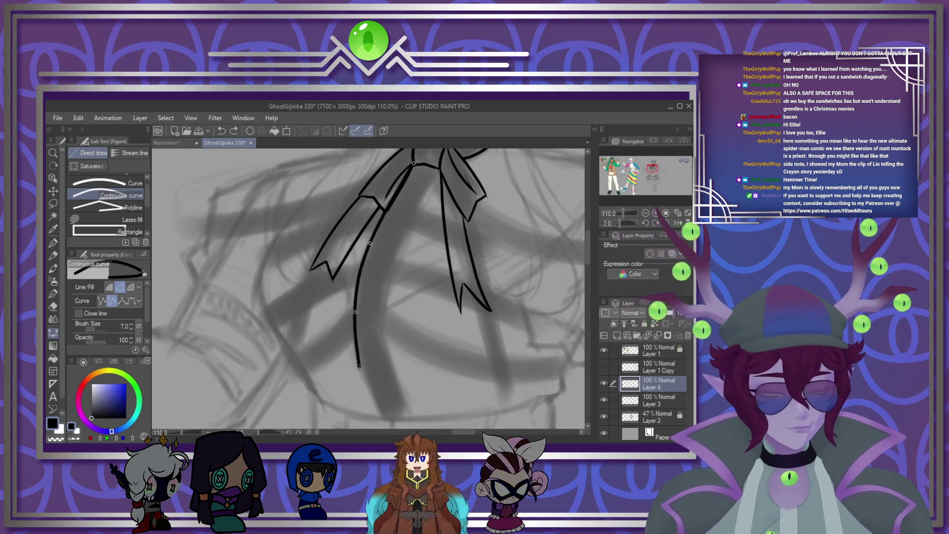
{"action": "left_click", "coordinate": [358, 368]}
{"action": "double_click", "coordinate": [373, 415]}
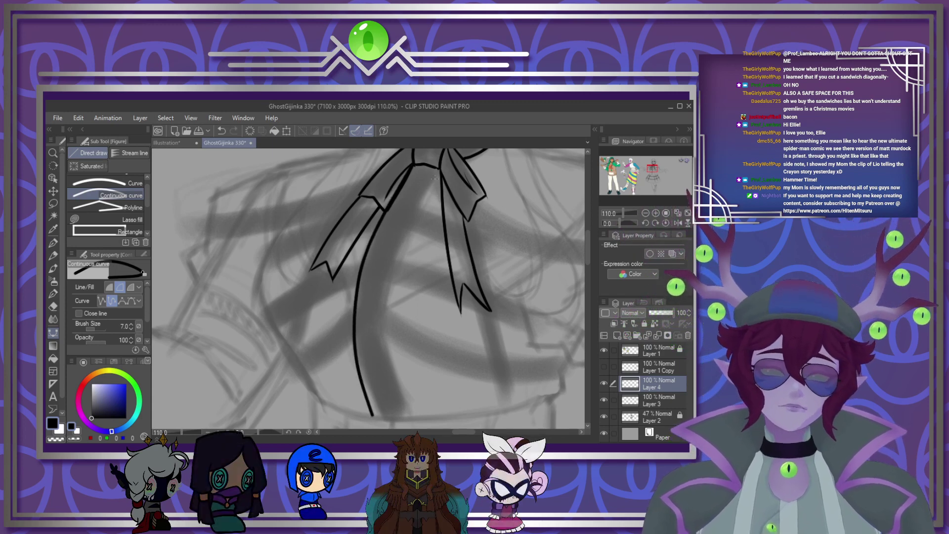
{"action": "left_click", "coordinate": [409, 223]}
{"action": "left_click", "coordinate": [380, 327]}
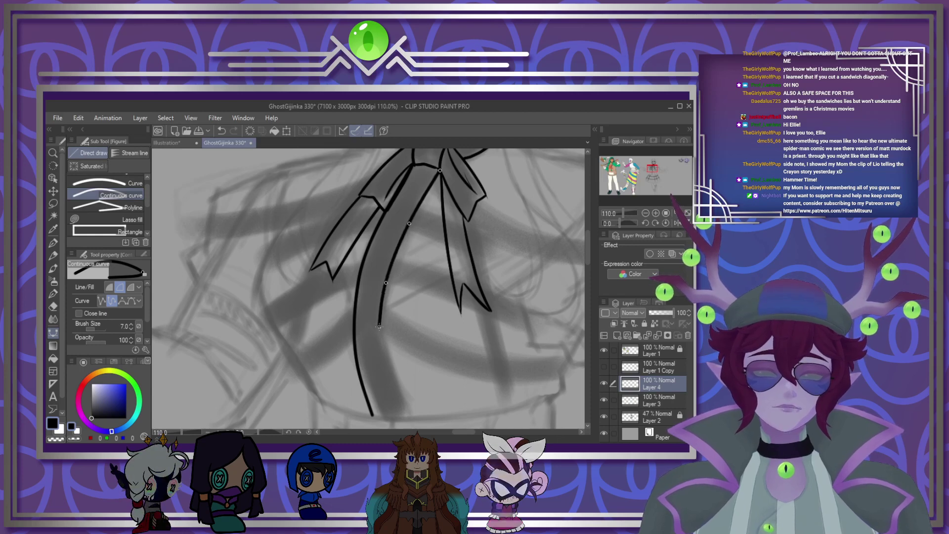
{"action": "left_click", "coordinate": [383, 368]}
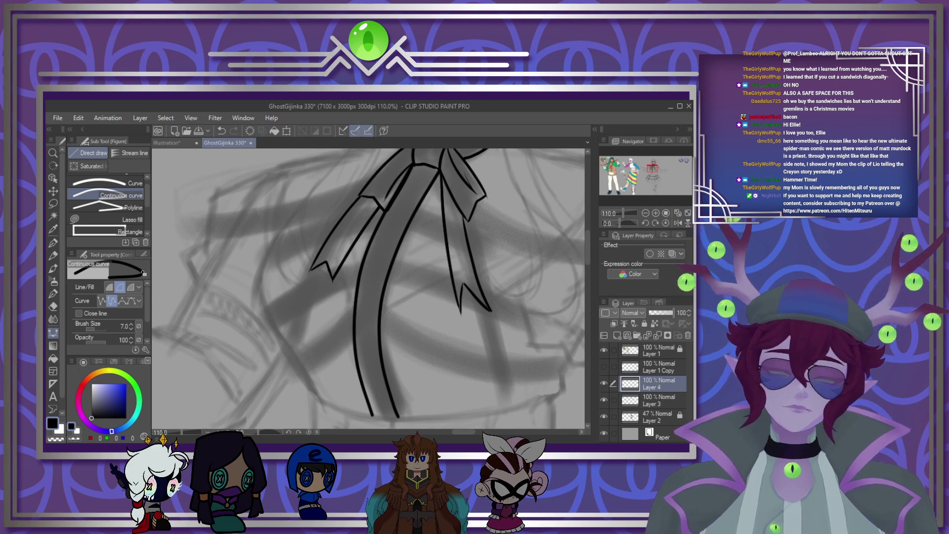
Step: Draw the central stripe's right edge as a continuous curve from the waist up to the bow knot, and close its lower end with the G-pen
{"action": "left_click", "coordinate": [399, 418]}
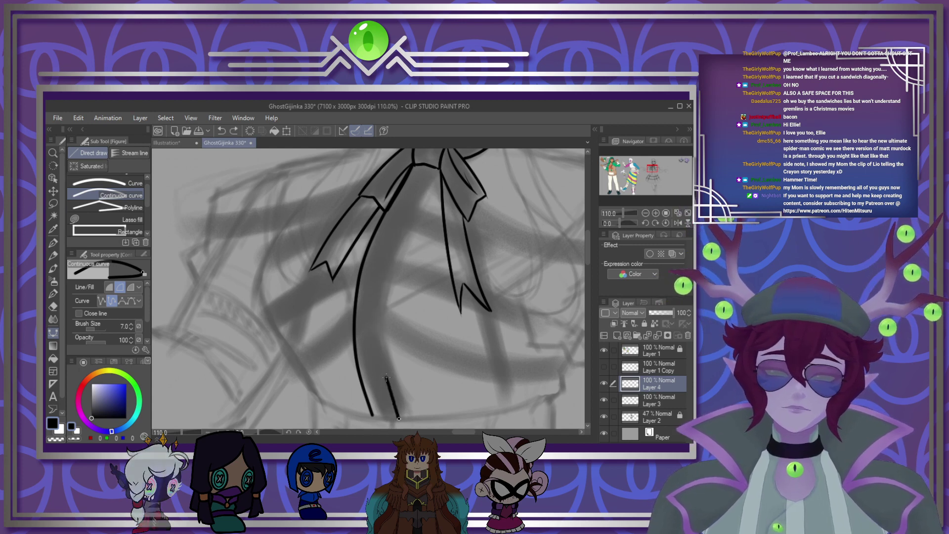
{"action": "left_click", "coordinate": [389, 266]}
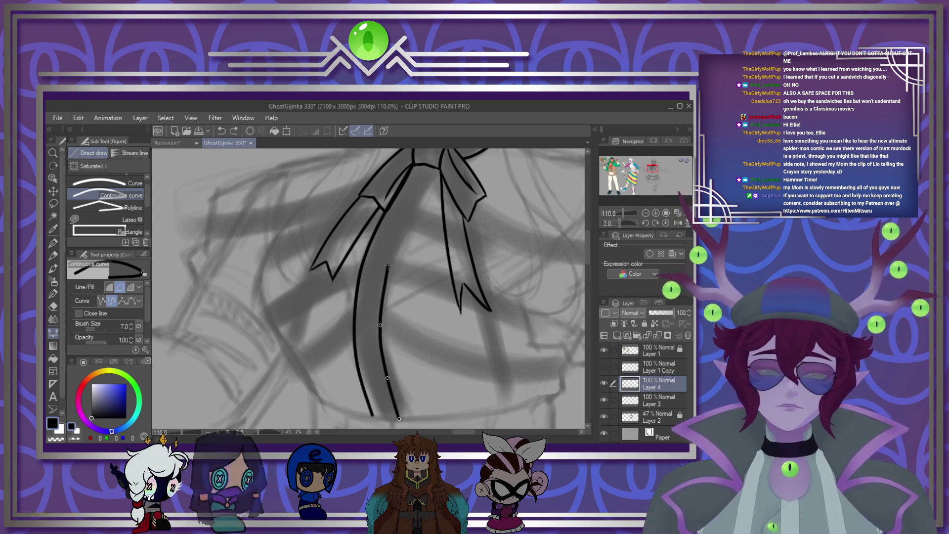
{"action": "double_click", "coordinate": [437, 168]}
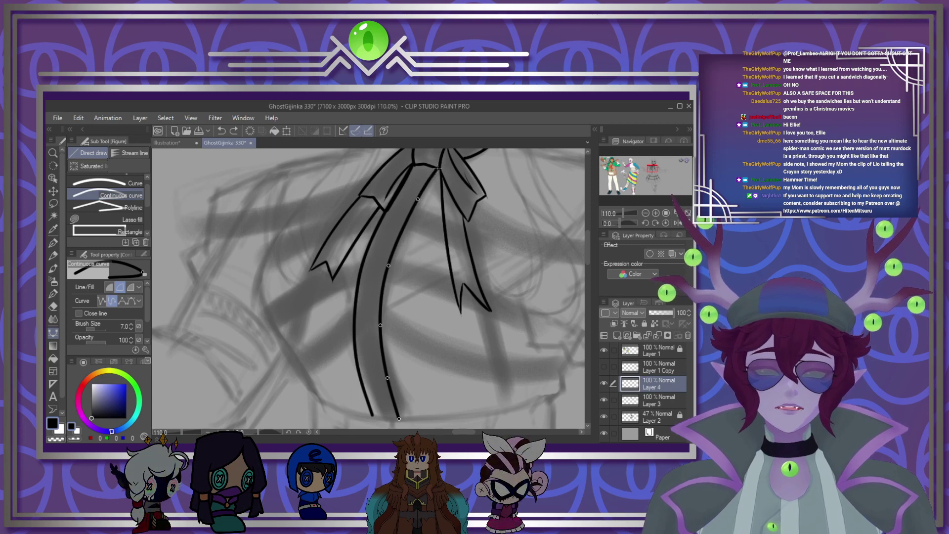
{"action": "left_click", "coordinate": [52, 242]}
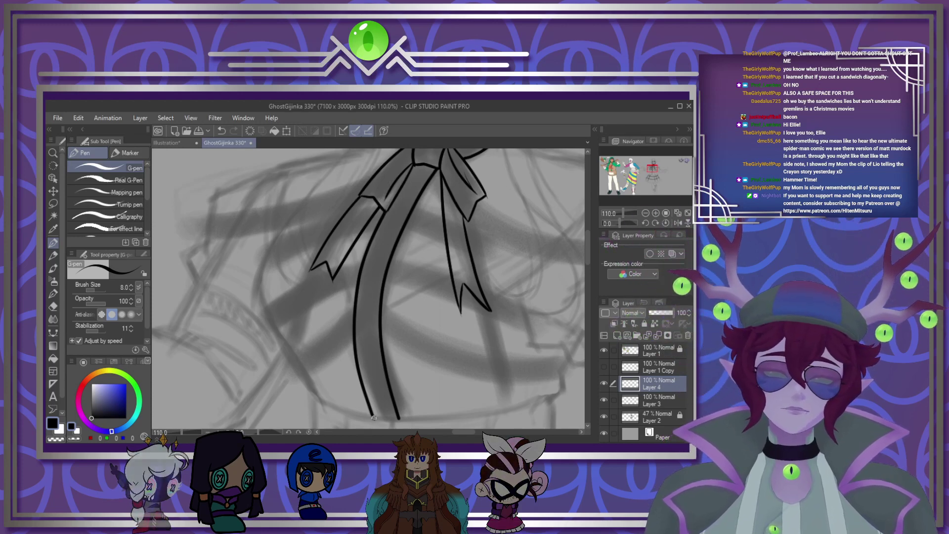
{"action": "left_click_drag", "start_coordinate": [393, 420], "coordinate": [399, 419]}
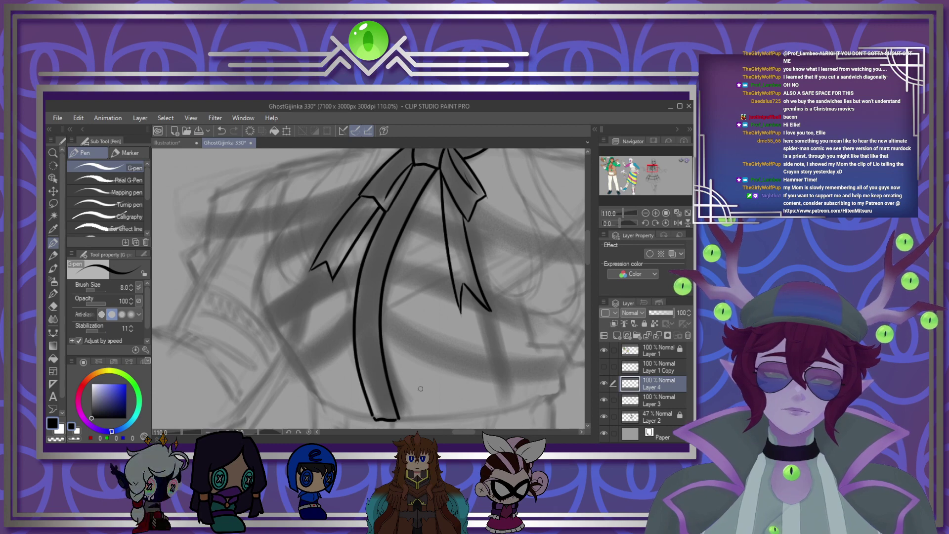
{"action": "scroll", "coordinate": [388, 332], "scroll_direction": "down", "scroll_amount": 2}
{"action": "scroll", "coordinate": [365, 337], "scroll_direction": "up", "scroll_amount": 1}
{"action": "scroll", "coordinate": [366, 338], "scroll_direction": "up", "scroll_amount": 3}
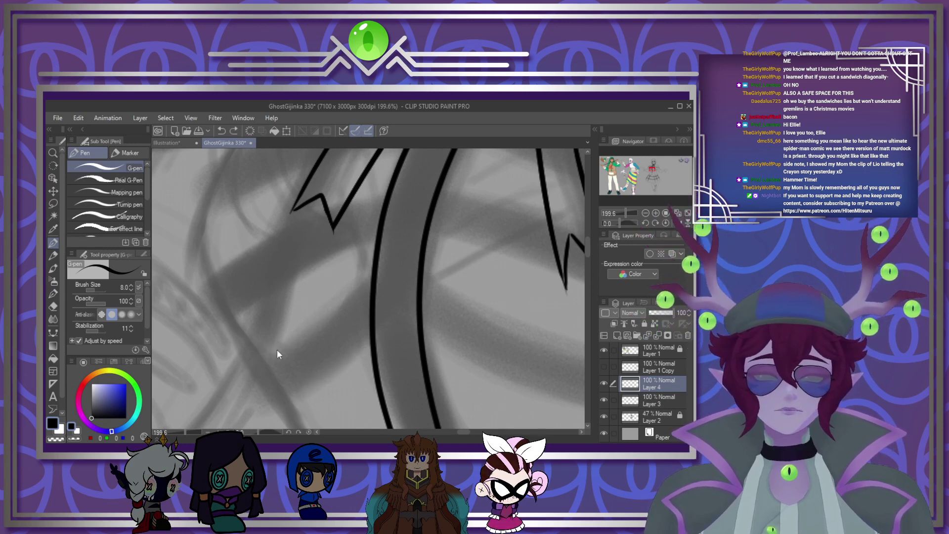
{"action": "left_click_drag", "start_coordinate": [379, 276], "coordinate": [233, 381]}
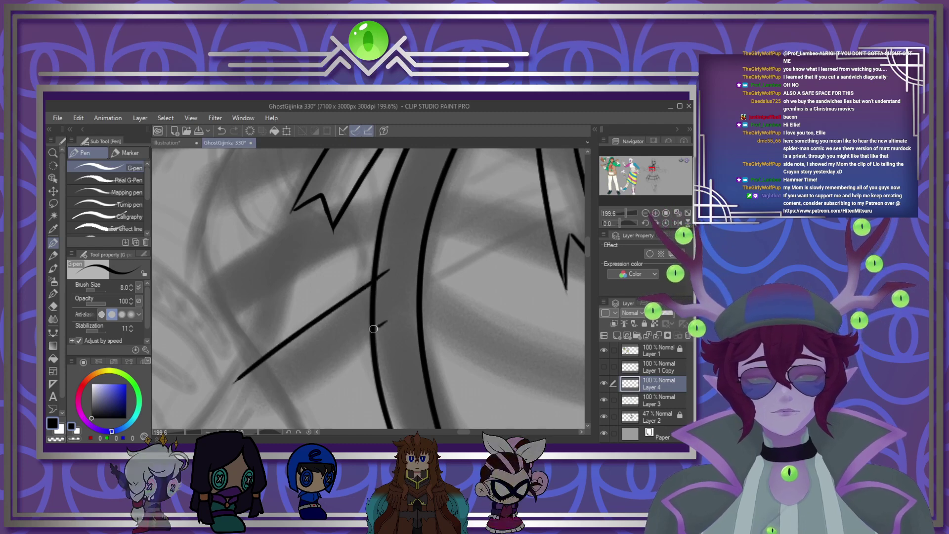
{"action": "left_click_drag", "start_coordinate": [387, 322], "coordinate": [255, 415]}
{"action": "key", "text": "ctrl+z"}
{"action": "key", "text": "ctrl+z"}
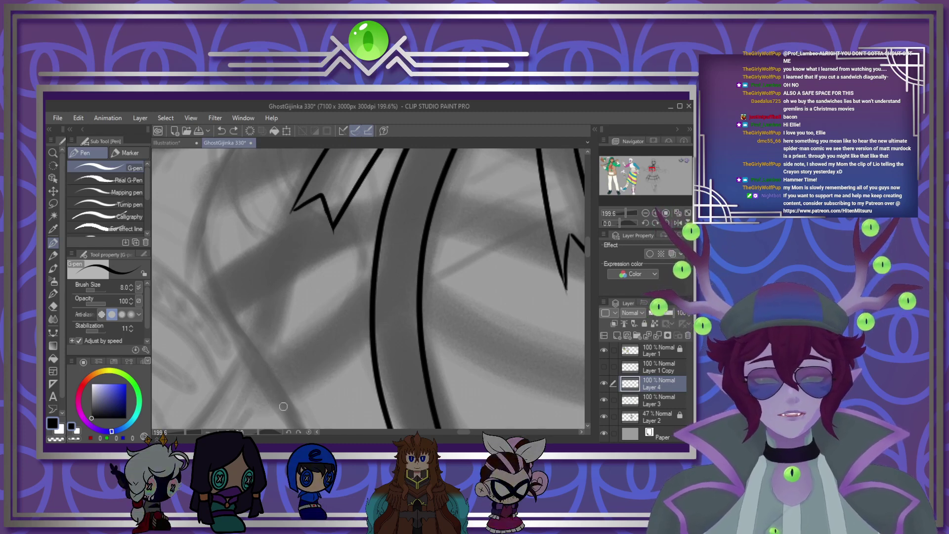
Step: Ink the lowest rib band left of the torso's central stripe with a closed outer end, trim its overlap, and add an oval button beside it
{"action": "left_click_drag", "start_coordinate": [255, 374], "coordinate": [399, 270]}
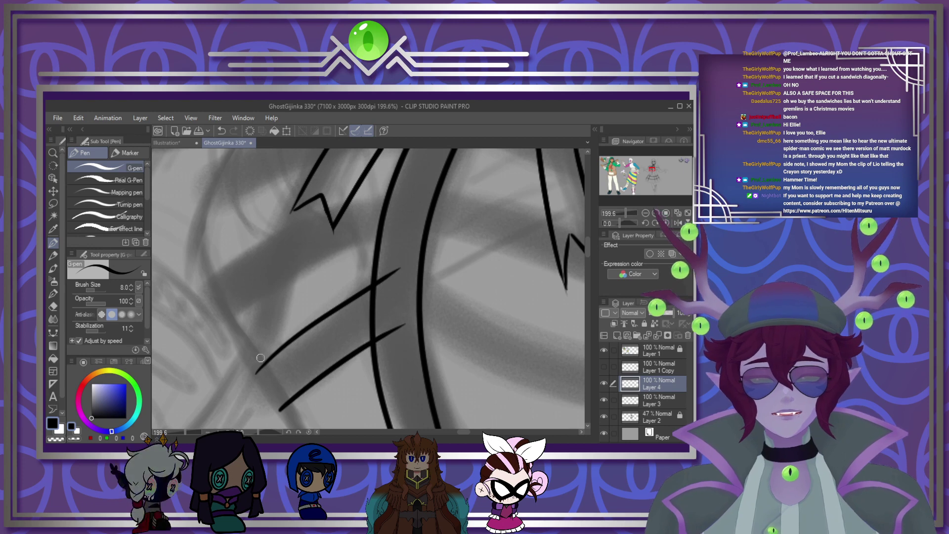
{"action": "left_click_drag", "start_coordinate": [258, 372], "coordinate": [280, 410]}
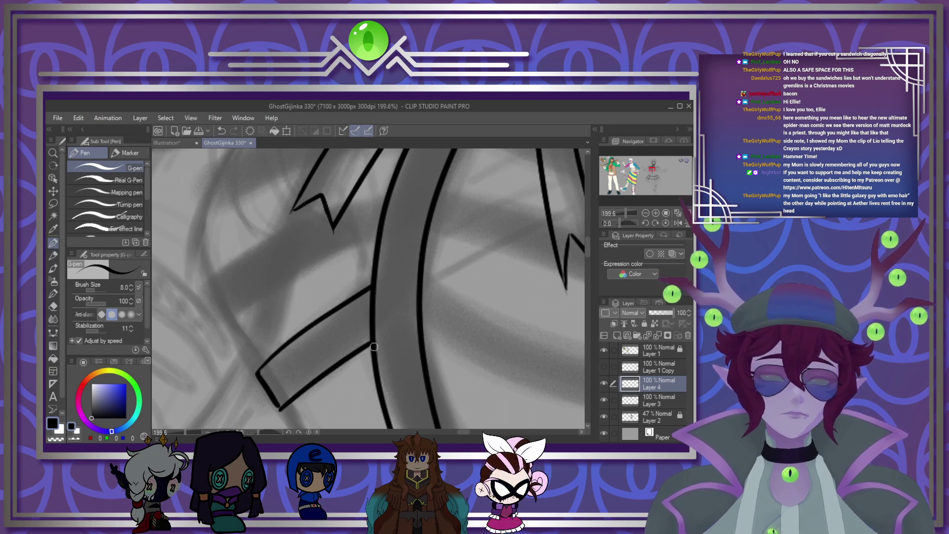
{"action": "left_click_drag", "start_coordinate": [377, 347], "coordinate": [420, 346]}
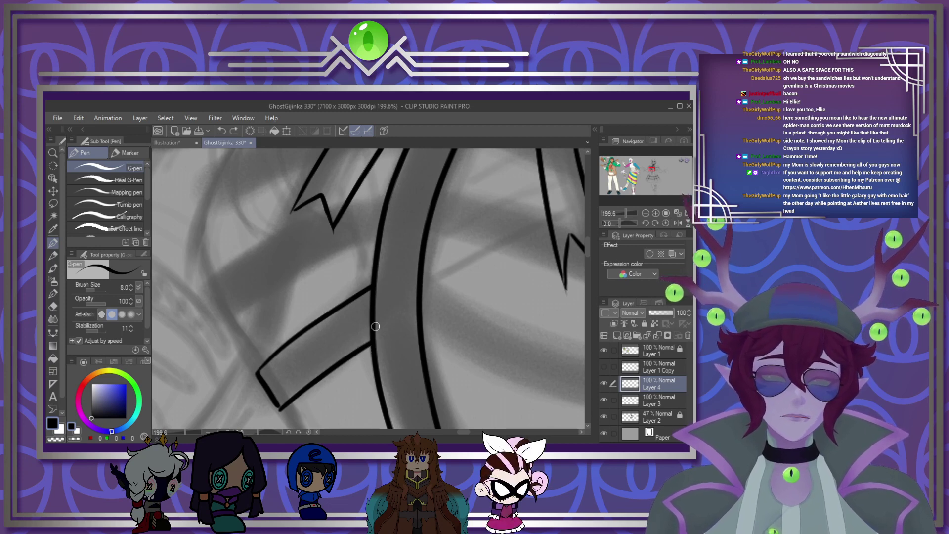
{"action": "mouse_move", "coordinate": [384, 314]}
{"action": "left_mouse_down"}
{"action": "mouse_move", "coordinate": [384, 304]}
{"action": "mouse_move", "coordinate": [390, 309]}
{"action": "left_mouse_up"}
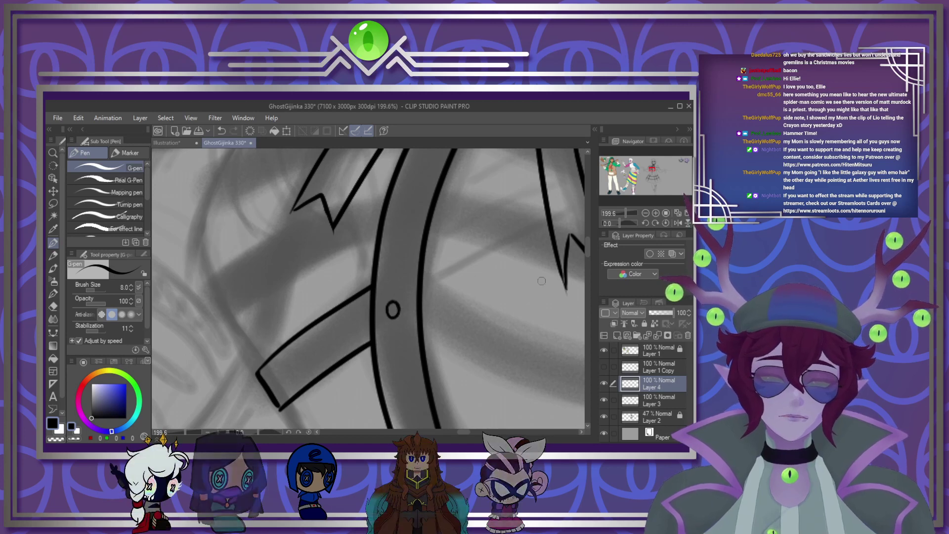
Step: Ink the top's ruffled hem from the lowest rib band to the base of the central stripe, with fold lines rising from it
{"action": "left_click_drag", "start_coordinate": [588, 253], "coordinate": [586, 258]}
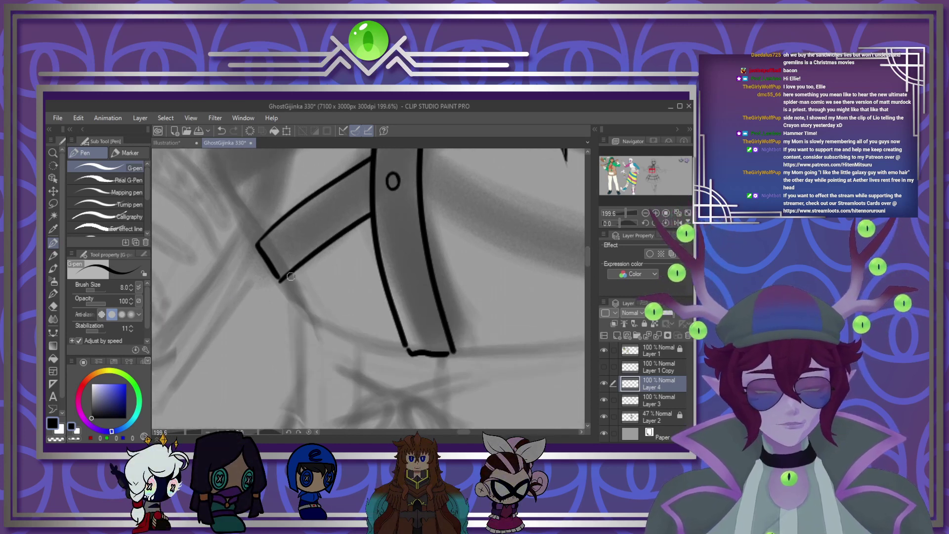
{"action": "left_click_drag", "start_coordinate": [293, 299], "coordinate": [337, 328]}
{"action": "left_click_drag", "start_coordinate": [319, 268], "coordinate": [348, 334]}
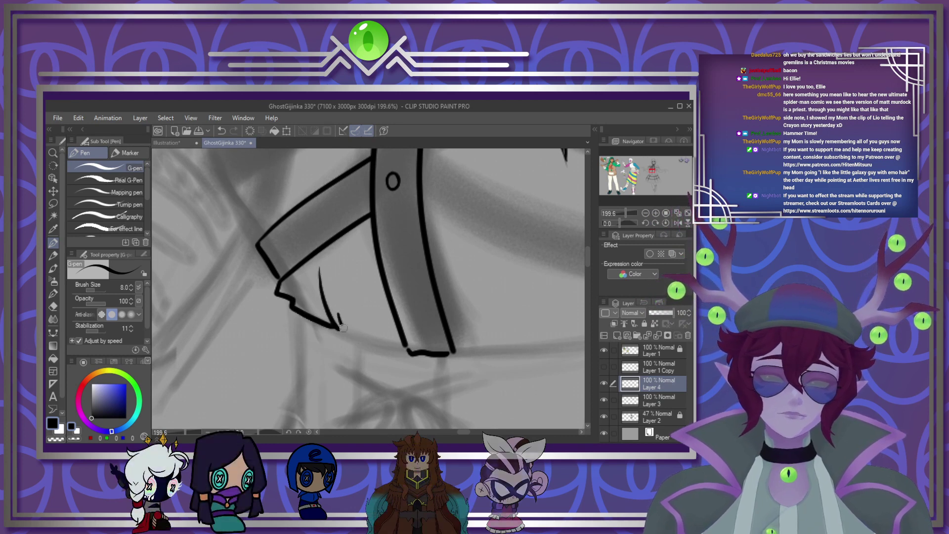
{"action": "mouse_move", "coordinate": [364, 268]}
{"action": "left_mouse_down"}
{"action": "mouse_move", "coordinate": [375, 319]}
{"action": "mouse_move", "coordinate": [399, 352]}
{"action": "left_mouse_up"}
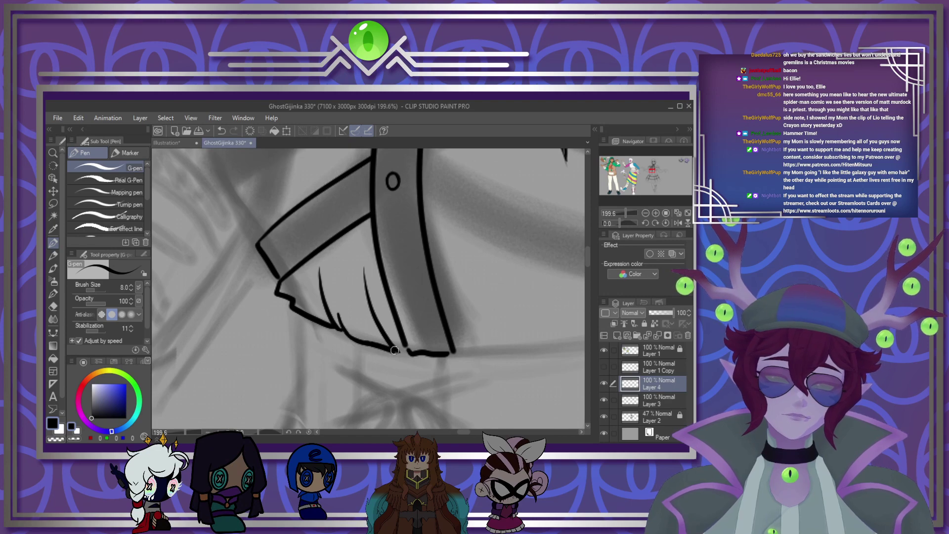
{"action": "left_click_drag", "start_coordinate": [394, 350], "coordinate": [408, 352]}
{"action": "scroll", "coordinate": [399, 348], "scroll_direction": "down", "scroll_amount": 5}
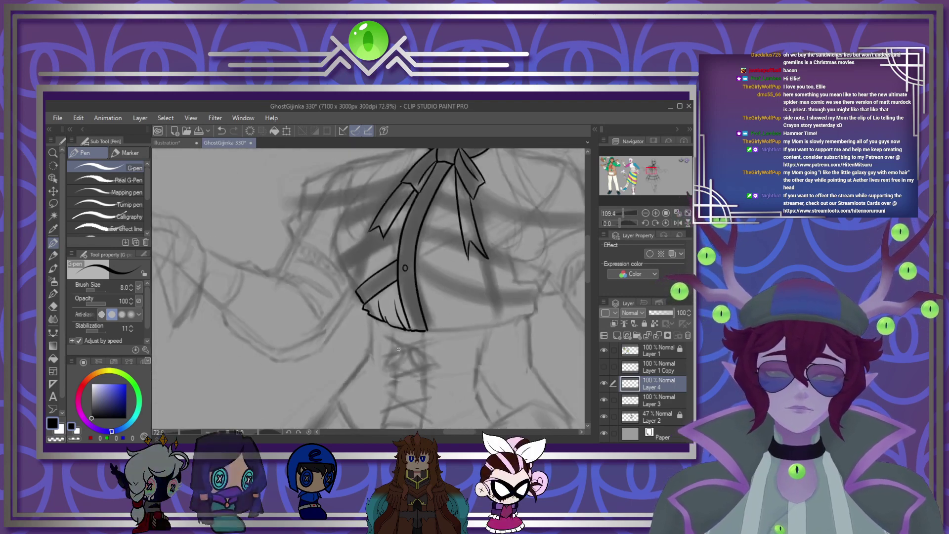
{"action": "scroll", "coordinate": [356, 255], "scroll_direction": "up", "scroll_amount": 5}
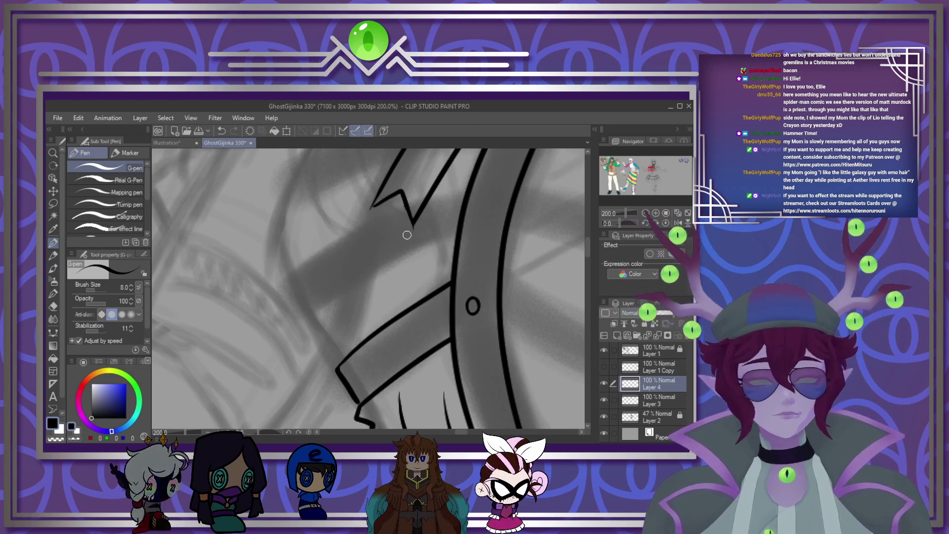
{"action": "left_click_drag", "start_coordinate": [497, 210], "coordinate": [464, 218]}
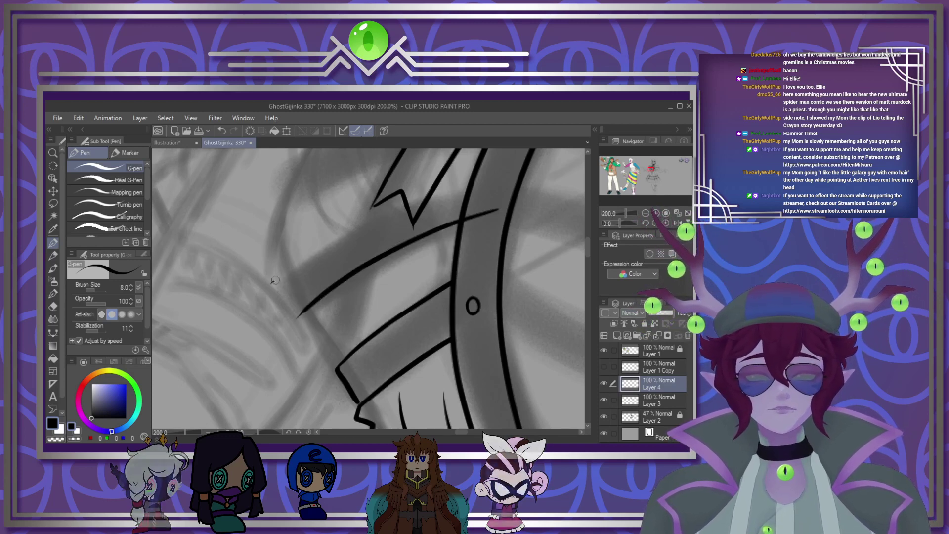
{"action": "mouse_move", "coordinate": [271, 284]}
{"action": "left_mouse_down"}
{"action": "mouse_move", "coordinate": [463, 181]}
{"action": "mouse_move", "coordinate": [525, 169]}
{"action": "left_mouse_up"}
{"action": "key", "text": "ctrl+z"}
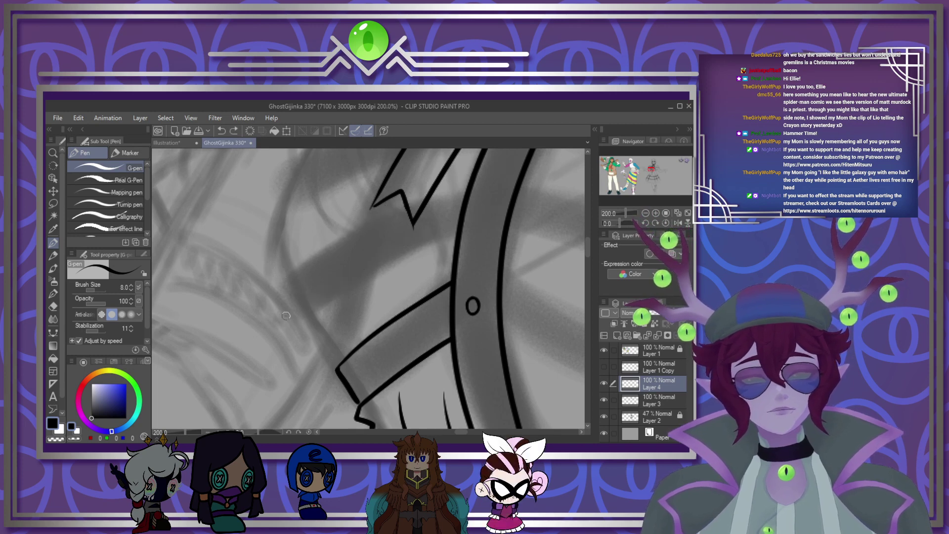
Step: Ink the next rib band up with a closed end and trimmed overlaps, and join it to the lowest band with a side contour and folds
{"action": "left_click_drag", "start_coordinate": [286, 315], "coordinate": [472, 212]}
{"action": "mouse_move", "coordinate": [266, 277]}
{"action": "left_mouse_down"}
{"action": "mouse_move", "coordinate": [299, 250]}
{"action": "mouse_move", "coordinate": [499, 158]}
{"action": "left_mouse_up"}
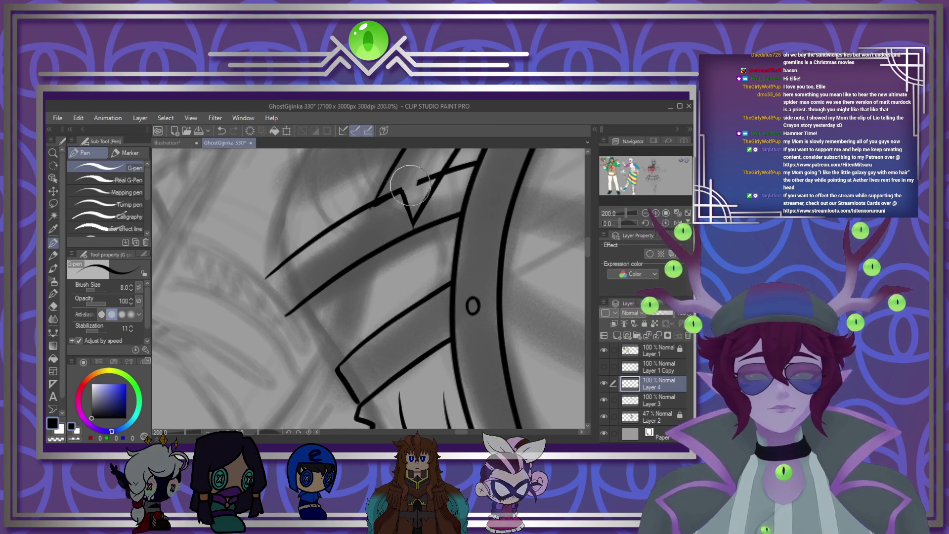
{"action": "left_click_drag", "start_coordinate": [411, 183], "coordinate": [426, 173]}
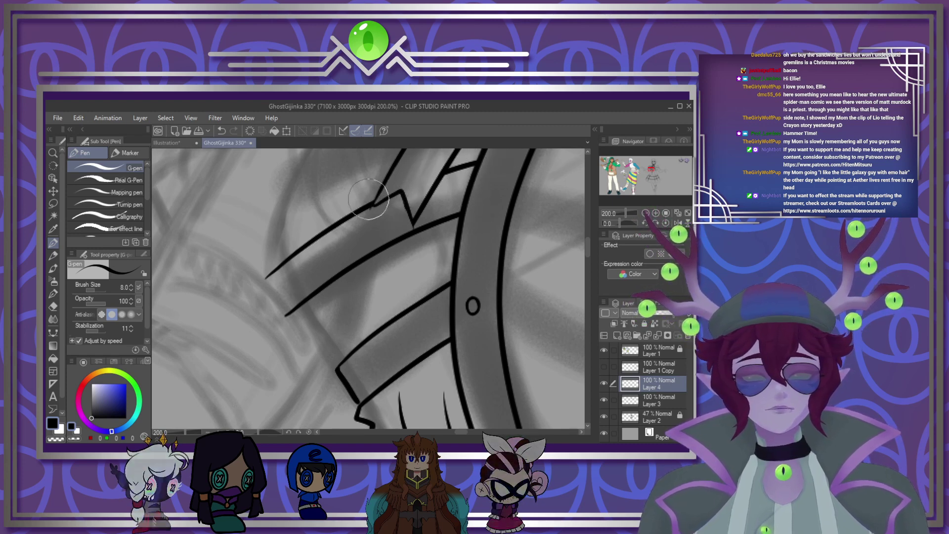
{"action": "mouse_move", "coordinate": [283, 264]}
{"action": "left_mouse_down"}
{"action": "mouse_move", "coordinate": [297, 299]}
{"action": "mouse_move", "coordinate": [296, 285]}
{"action": "mouse_move", "coordinate": [286, 276]}
{"action": "mouse_move", "coordinate": [291, 310]}
{"action": "left_mouse_up"}
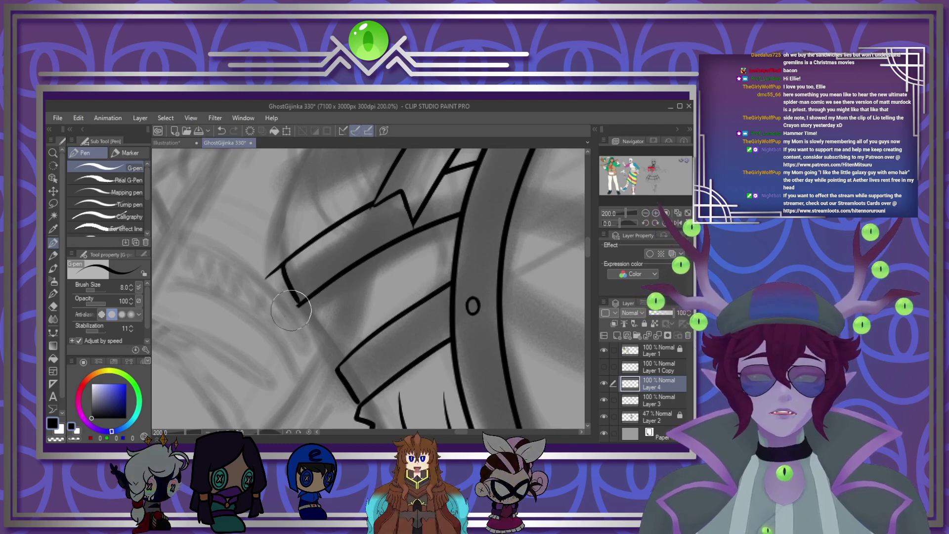
{"action": "left_click_drag", "start_coordinate": [264, 275], "coordinate": [270, 268]}
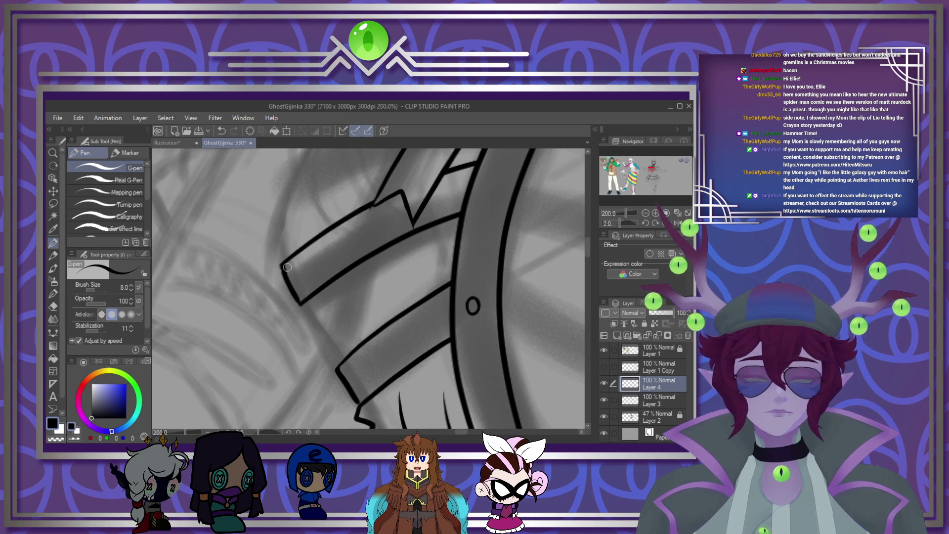
{"action": "left_click_drag", "start_coordinate": [299, 307], "coordinate": [331, 361]}
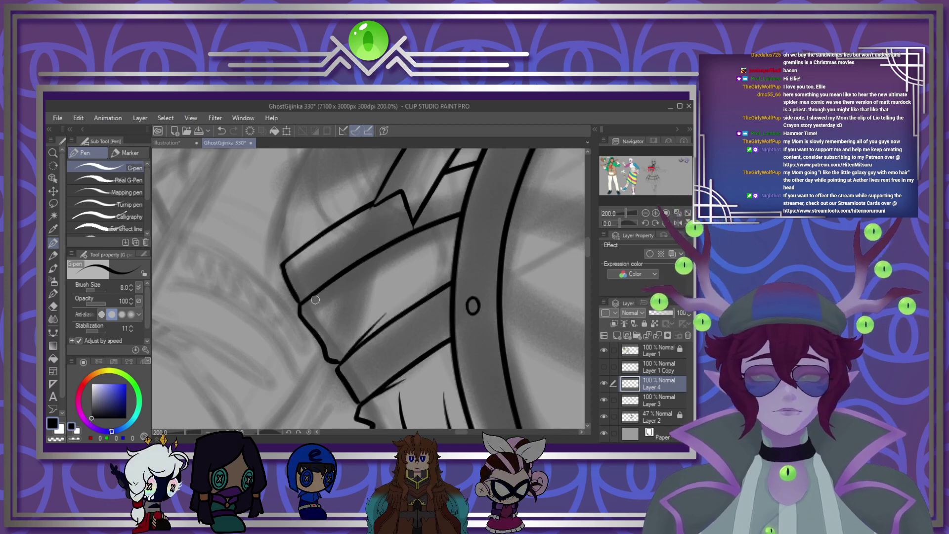
{"action": "left_click_drag", "start_coordinate": [301, 300], "coordinate": [344, 281]}
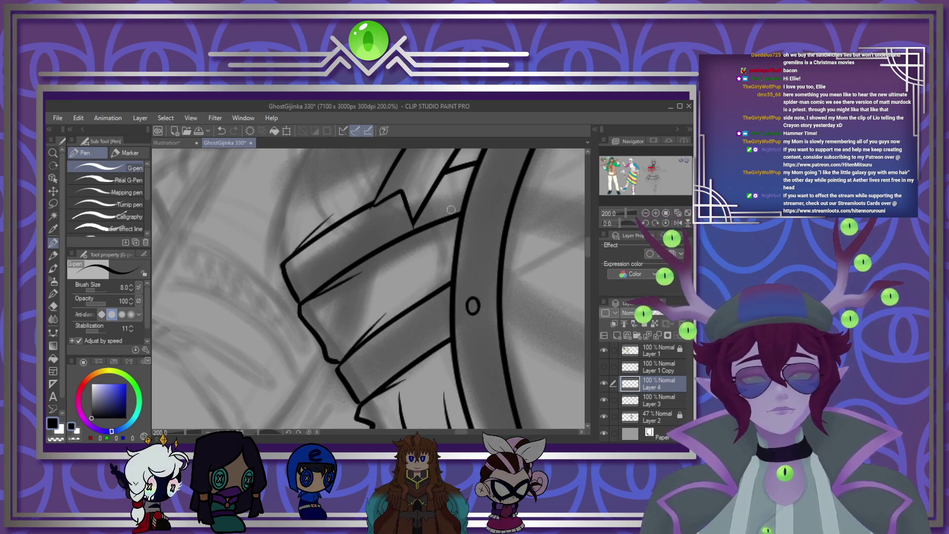
Step: Ink the third rib band behind the left ribbon tail, erase its overlaps, and continue the side contour down to the band below
{"action": "mouse_move", "coordinate": [586, 250]}
{"action": "left_mouse_down"}
{"action": "mouse_move", "coordinate": [588, 233]}
{"action": "mouse_move", "coordinate": [581, 257]}
{"action": "mouse_move", "coordinate": [584, 238]}
{"action": "left_mouse_up"}
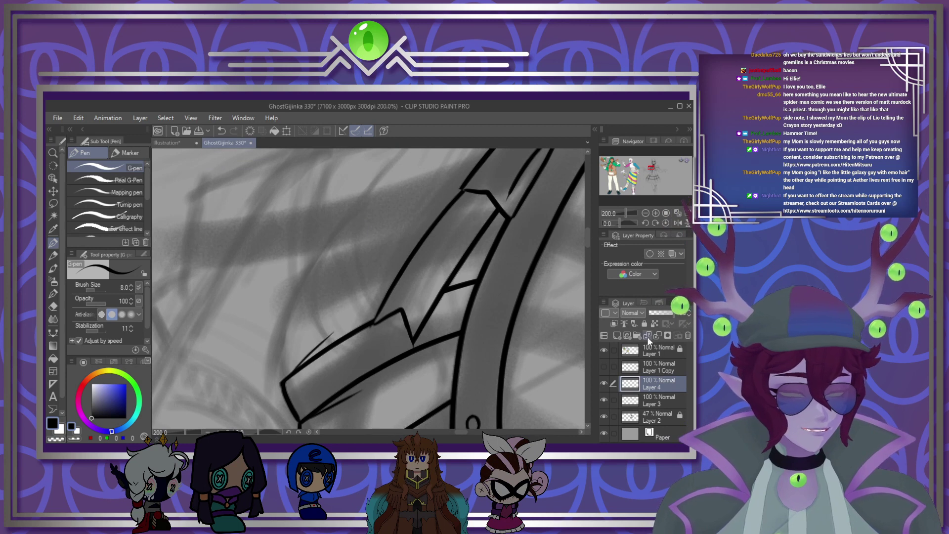
{"action": "left_click_drag", "start_coordinate": [544, 237], "coordinate": [254, 340]}
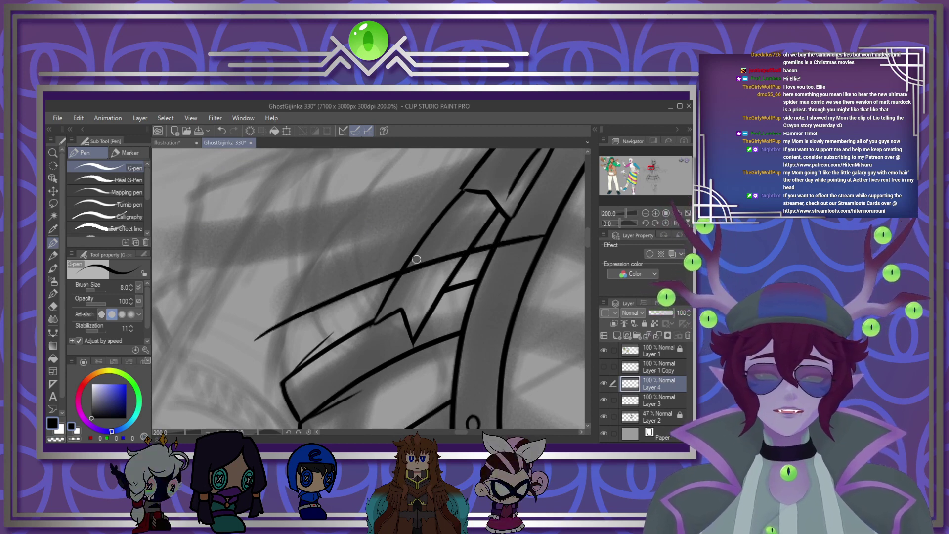
{"action": "key", "text": "ctrl+z"}
{"action": "left_click_drag", "start_coordinate": [529, 218], "coordinate": [267, 329]}
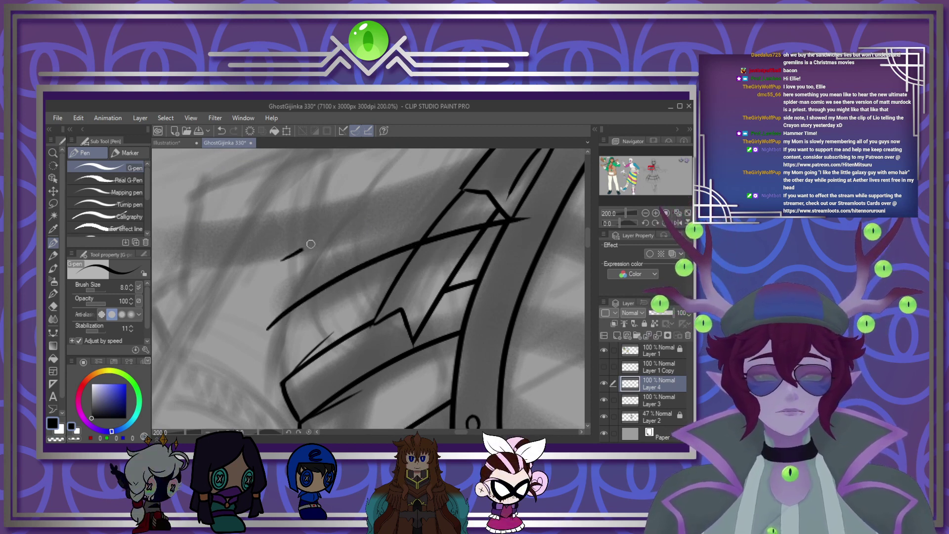
{"action": "key", "text": "ctrl+z"}
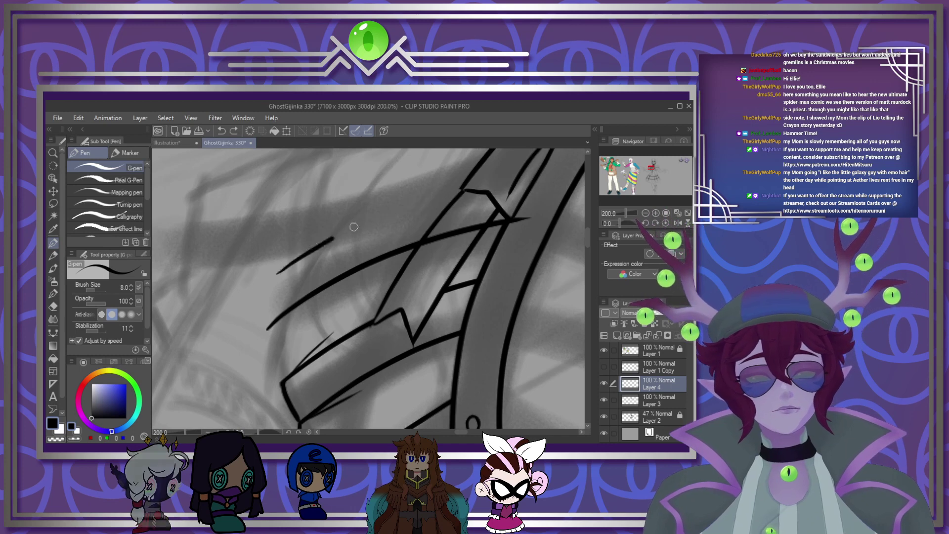
{"action": "mouse_move", "coordinate": [546, 172]}
{"action": "left_mouse_down"}
{"action": "mouse_move", "coordinate": [277, 273]}
{"action": "mouse_move", "coordinate": [287, 262]}
{"action": "left_mouse_up"}
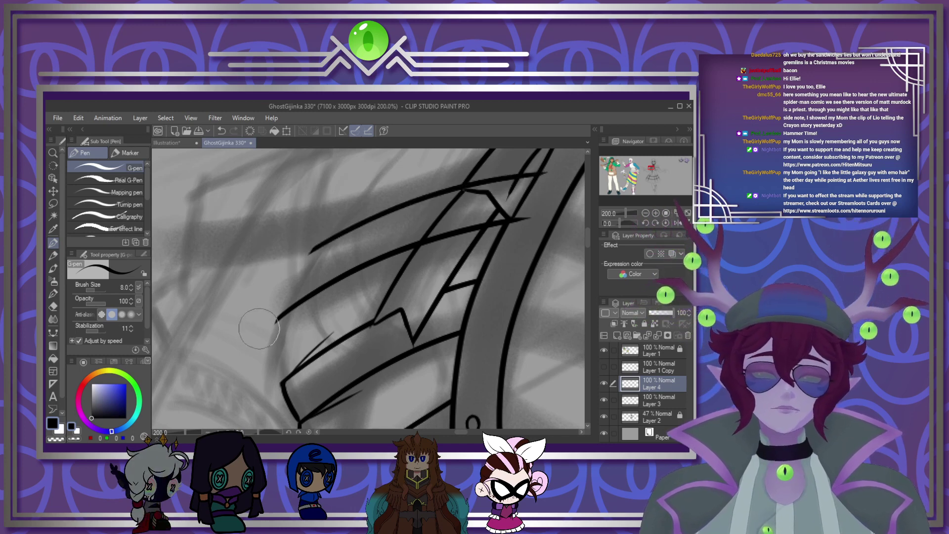
{"action": "left_click_drag", "start_coordinate": [267, 316], "coordinate": [255, 330]}
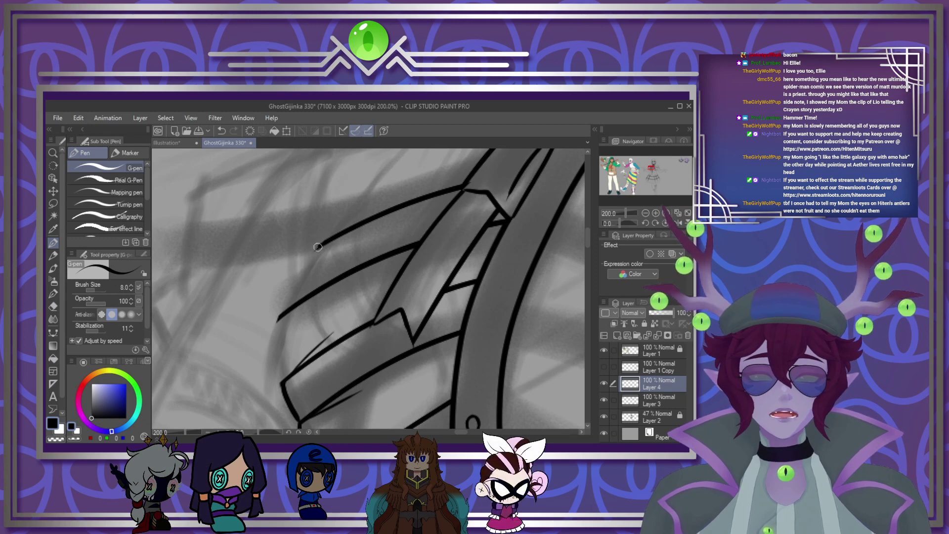
{"action": "mouse_move", "coordinate": [320, 245]}
{"action": "left_mouse_down"}
{"action": "mouse_move", "coordinate": [271, 329]}
{"action": "mouse_move", "coordinate": [275, 351]}
{"action": "left_mouse_up"}
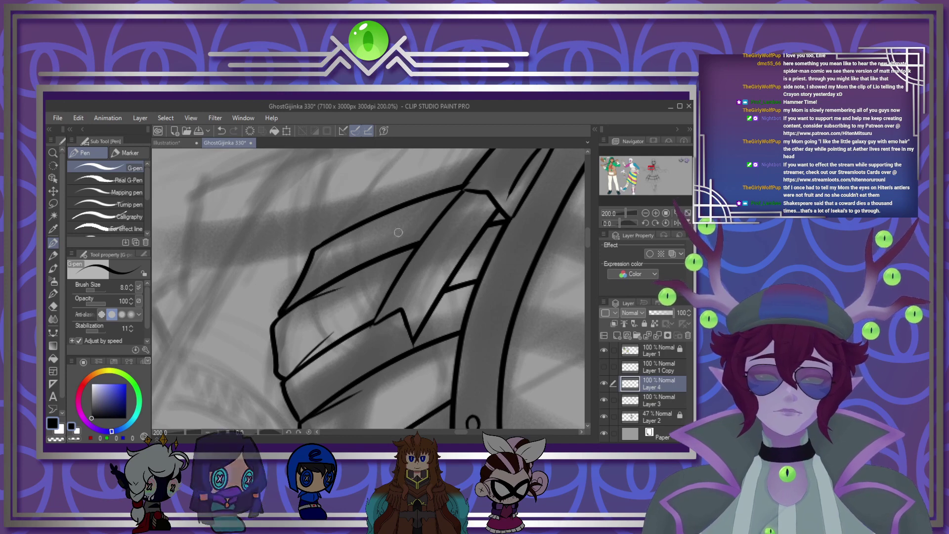
Step: Draw two more small oval buttons up the central stripe toward the bow knot
{"action": "scroll", "coordinate": [400, 267], "scroll_direction": "down", "scroll_amount": 5}
{"action": "scroll", "coordinate": [406, 272], "scroll_direction": "up", "scroll_amount": 5}
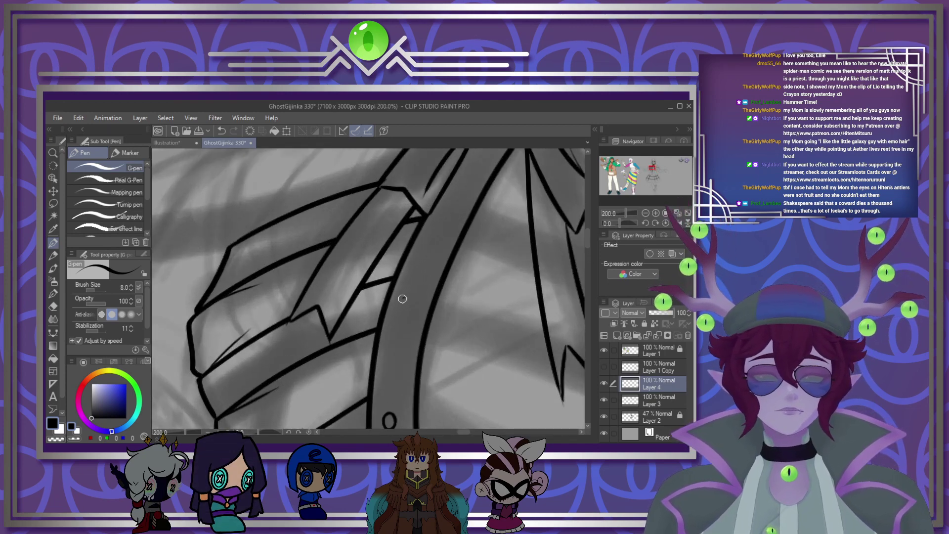
{"action": "mouse_move", "coordinate": [402, 299]}
{"action": "left_mouse_down"}
{"action": "mouse_move", "coordinate": [400, 311]}
{"action": "mouse_move", "coordinate": [404, 297]}
{"action": "left_mouse_up"}
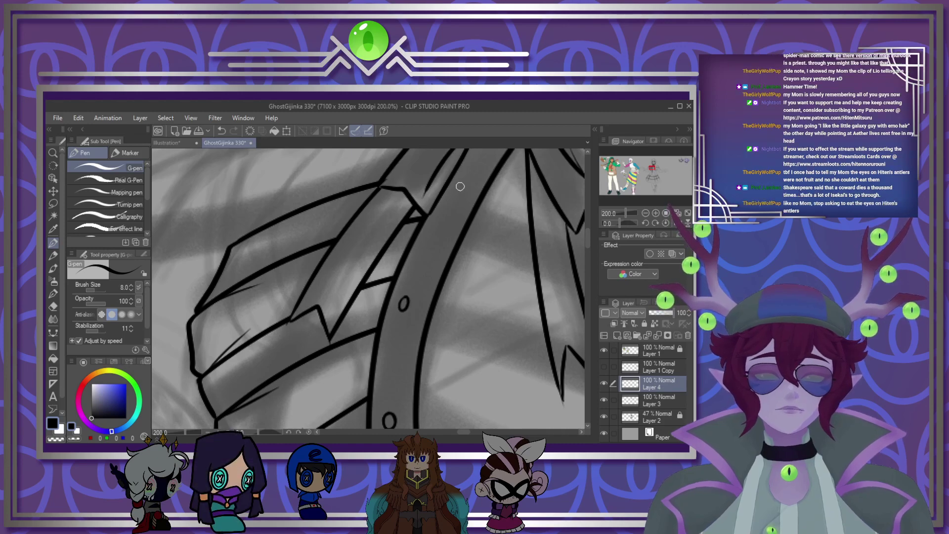
{"action": "scroll", "coordinate": [455, 199], "scroll_direction": "down", "scroll_amount": 10}
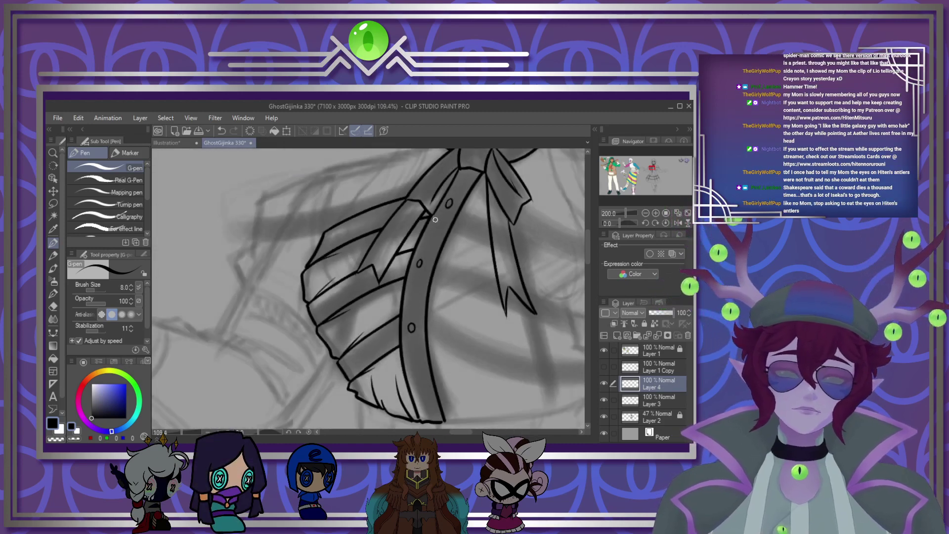
{"action": "scroll", "coordinate": [451, 264], "scroll_direction": "up", "scroll_amount": 5}
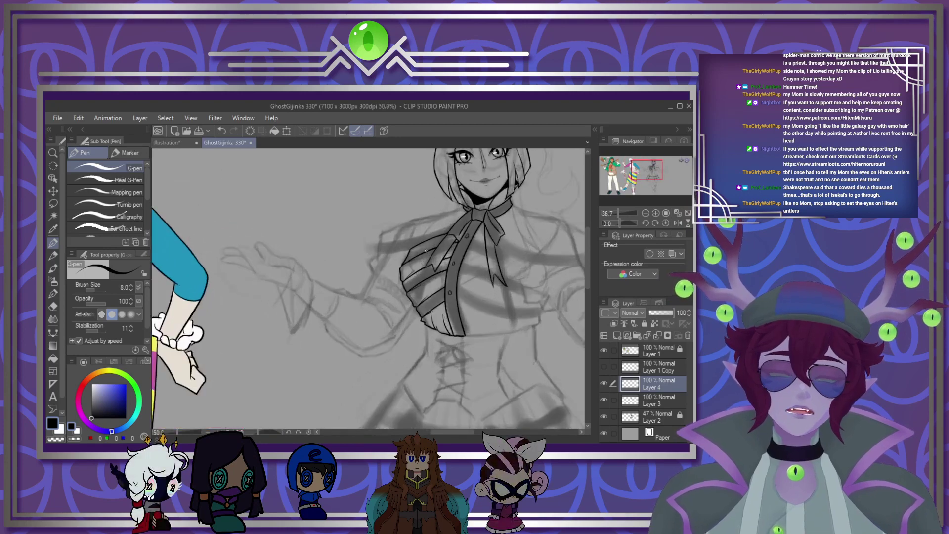
{"action": "scroll", "coordinate": [452, 225], "scroll_direction": "up", "scroll_amount": 3}
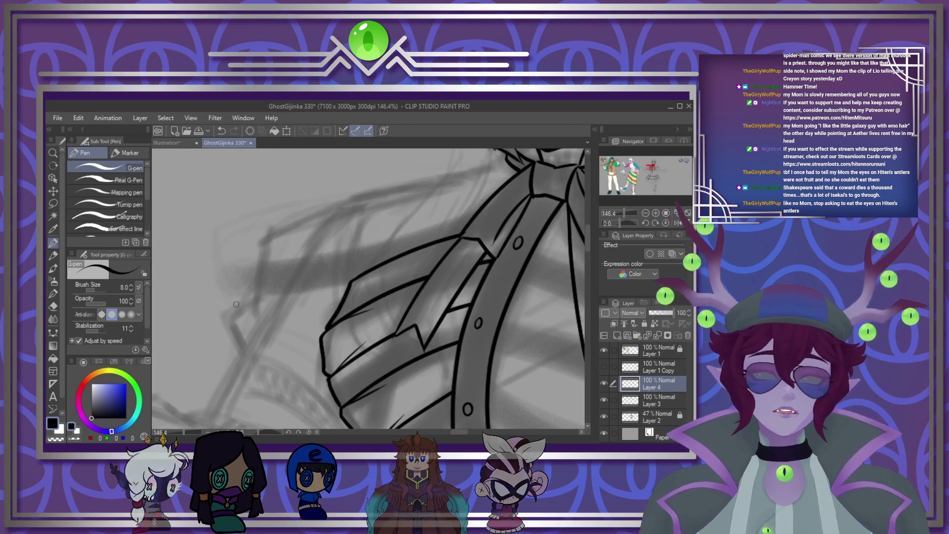
{"action": "key", "text": "ctrl+z"}
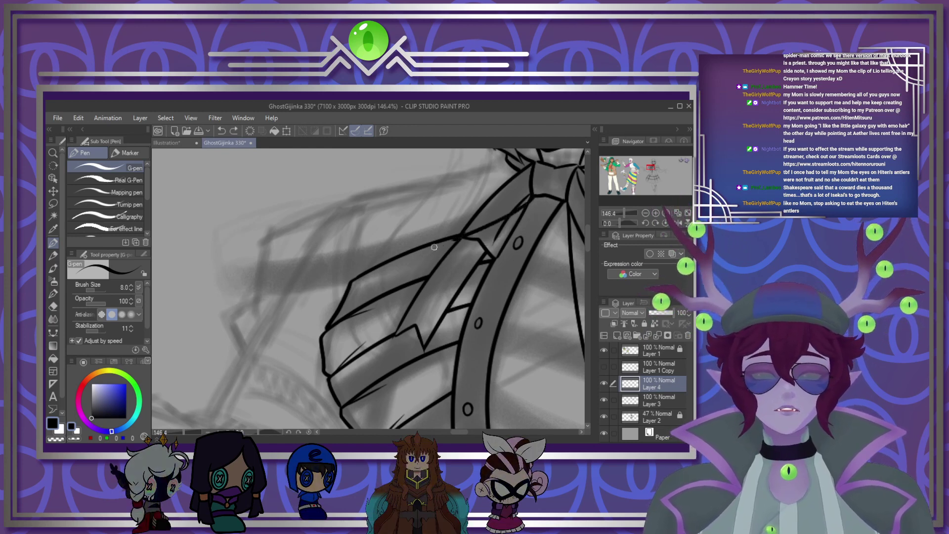
{"action": "mouse_move", "coordinate": [242, 294]}
{"action": "left_mouse_down"}
{"action": "mouse_move", "coordinate": [533, 167]}
{"action": "mouse_move", "coordinate": [354, 231]}
{"action": "left_mouse_up"}
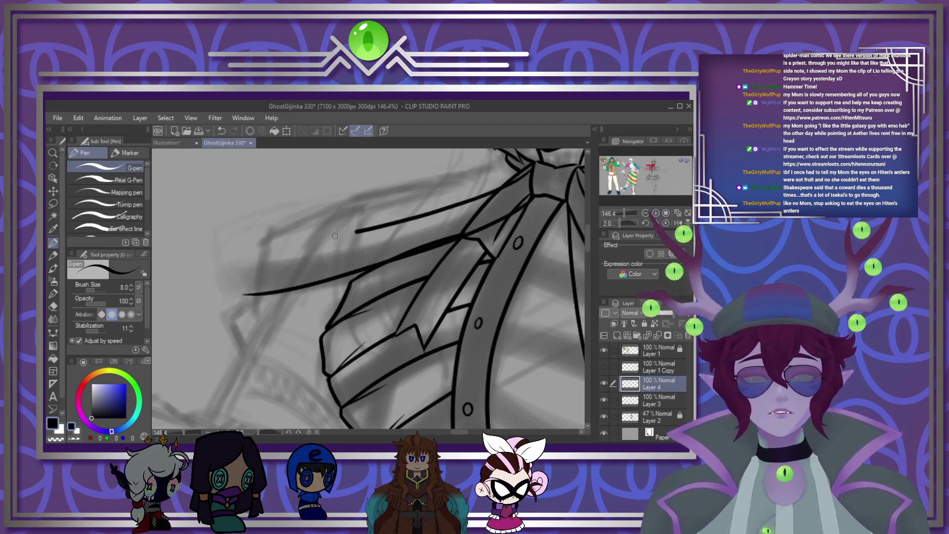
{"action": "left_click_drag", "start_coordinate": [533, 174], "coordinate": [233, 261]}
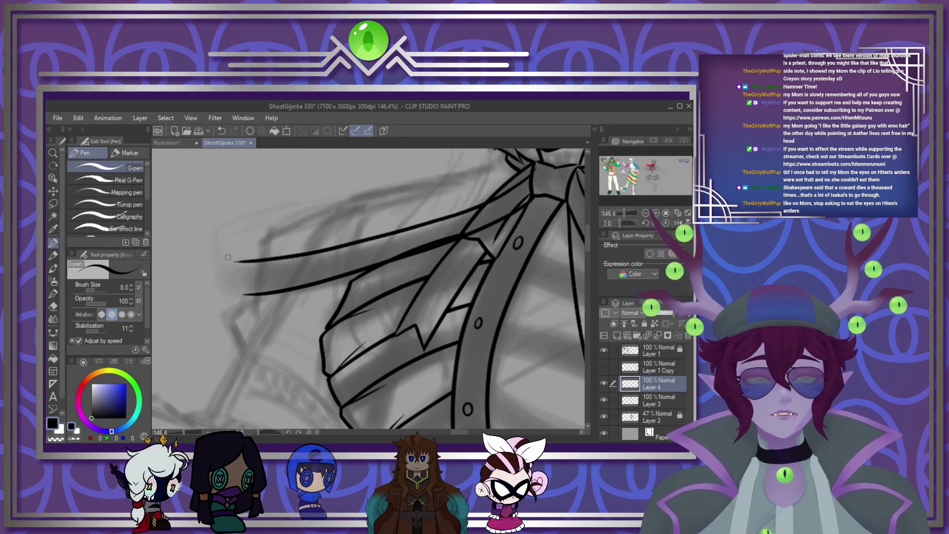
{"action": "key", "text": "ctrl+z"}
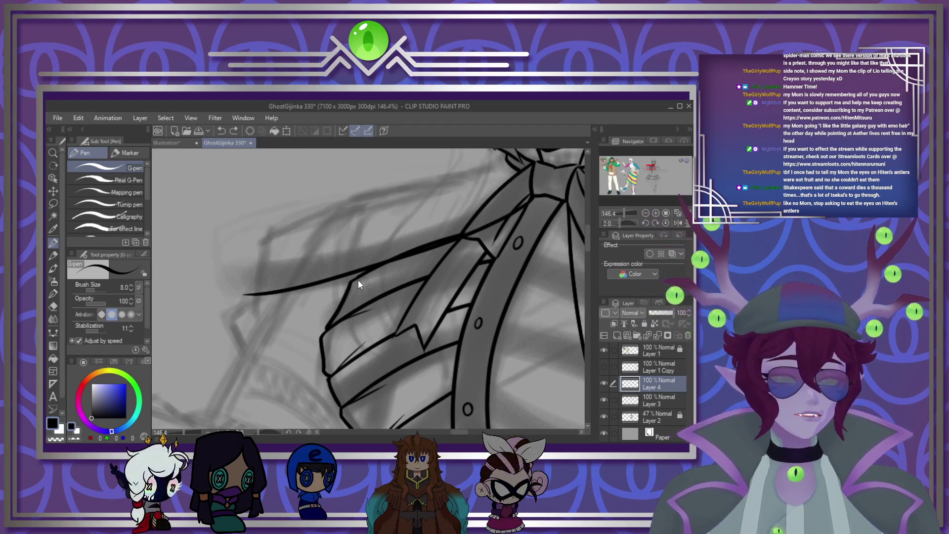
{"action": "key", "text": "ctrl+z"}
{"action": "mouse_move", "coordinate": [245, 259]}
{"action": "left_mouse_down"}
{"action": "mouse_move", "coordinate": [293, 255]}
{"action": "mouse_move", "coordinate": [473, 193]}
{"action": "mouse_move", "coordinate": [514, 168]}
{"action": "left_mouse_up"}
{"action": "key", "text": "ctrl+z"}
{"action": "mouse_move", "coordinate": [485, 198]}
{"action": "left_mouse_down"}
{"action": "mouse_move", "coordinate": [340, 252]}
{"action": "mouse_move", "coordinate": [217, 270]}
{"action": "left_mouse_up"}
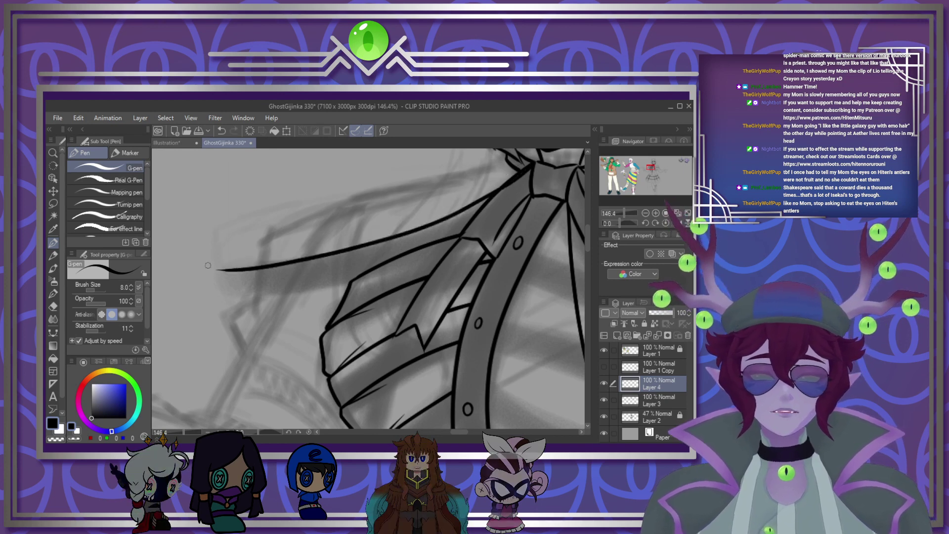
{"action": "mouse_move", "coordinate": [266, 296]}
{"action": "left_mouse_down"}
{"action": "mouse_move", "coordinate": [217, 300]}
{"action": "mouse_move", "coordinate": [243, 300]}
{"action": "left_mouse_up"}
{"action": "left_click_drag", "start_coordinate": [252, 260], "coordinate": [267, 250]}
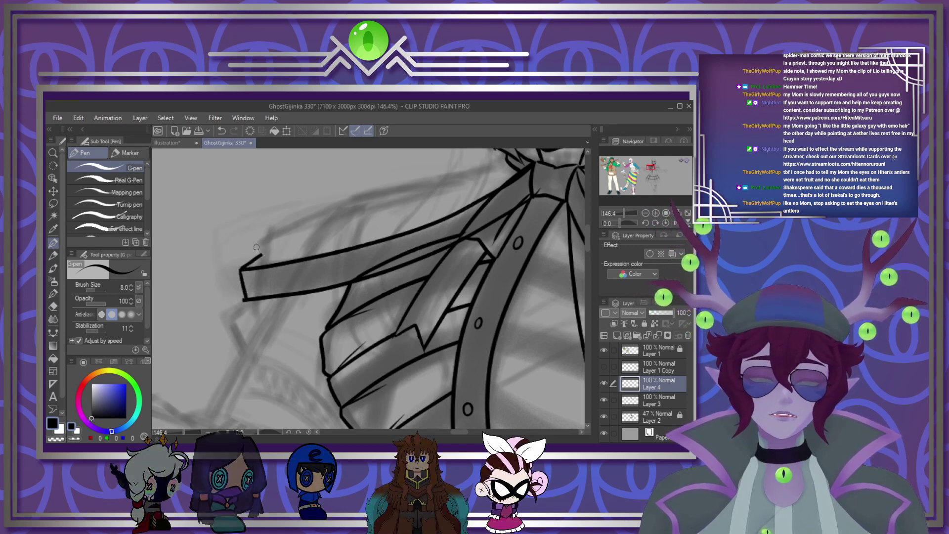
{"action": "mouse_move", "coordinate": [382, 272]}
{"action": "left_mouse_down"}
{"action": "mouse_move", "coordinate": [365, 281]}
{"action": "mouse_move", "coordinate": [525, 204]}
{"action": "left_mouse_up"}
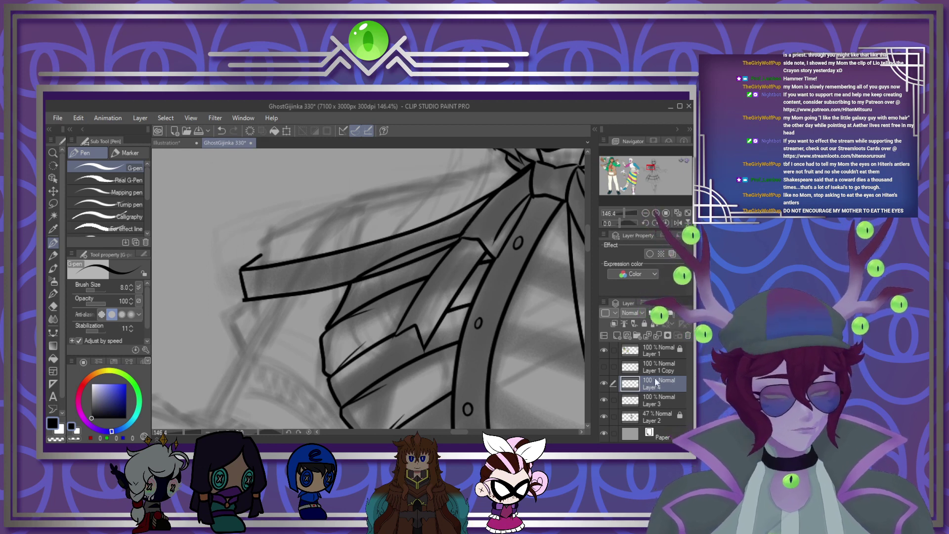
{"action": "left_click", "coordinate": [654, 399]}
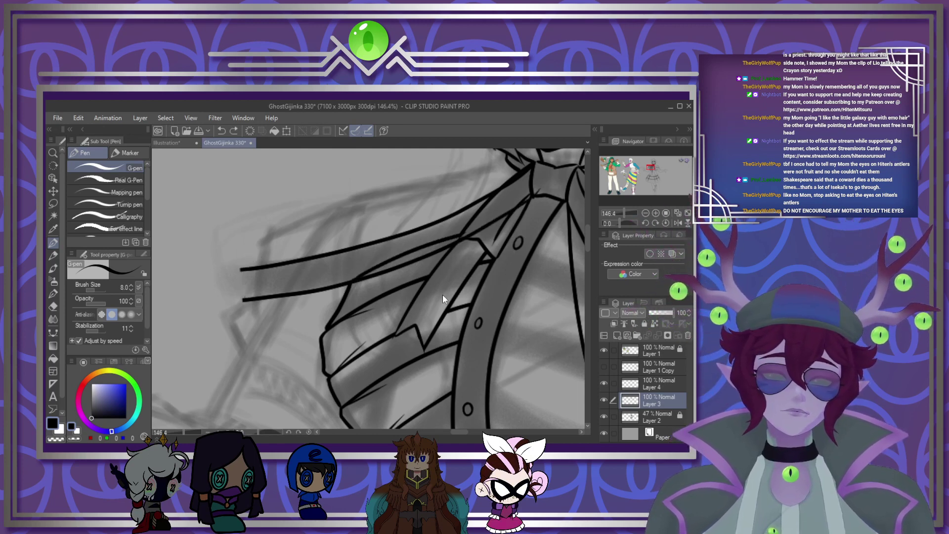
{"action": "key", "text": "ctrl+z"}
{"action": "key", "text": "ctrl+z"}
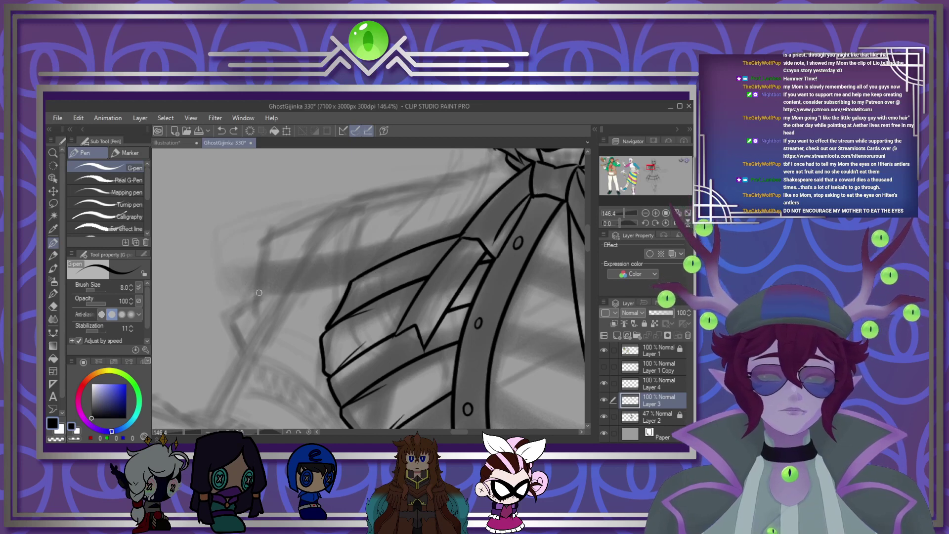
{"action": "left_click_drag", "start_coordinate": [289, 281], "coordinate": [507, 222]}
{"action": "key", "text": "ctrl+z"}
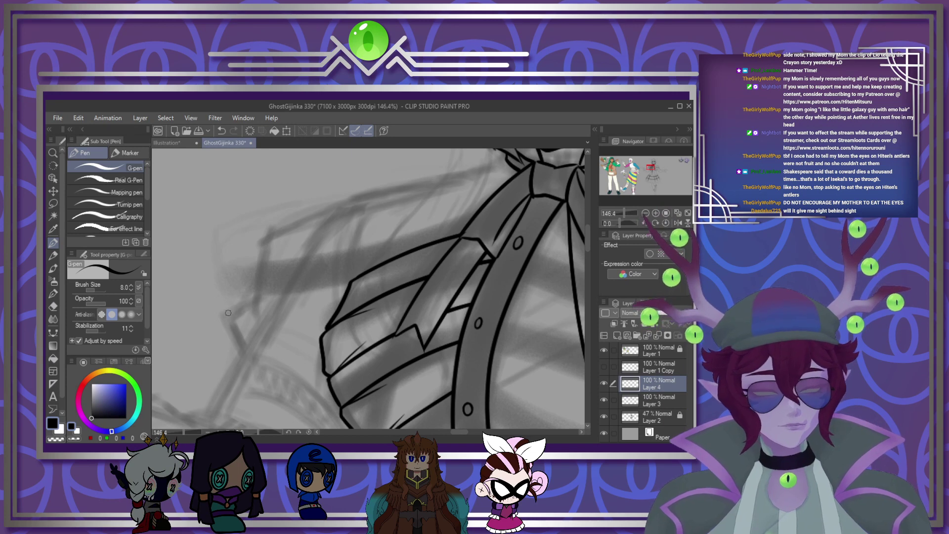
Step: Ink the wide shoulder band above the ribs on Layer 4 with a closed outer end, trimming its overlaps at the ribbon
{"action": "mouse_move", "coordinate": [223, 283]}
{"action": "left_mouse_down"}
{"action": "mouse_move", "coordinate": [352, 231]}
{"action": "mouse_move", "coordinate": [511, 194]}
{"action": "left_mouse_up"}
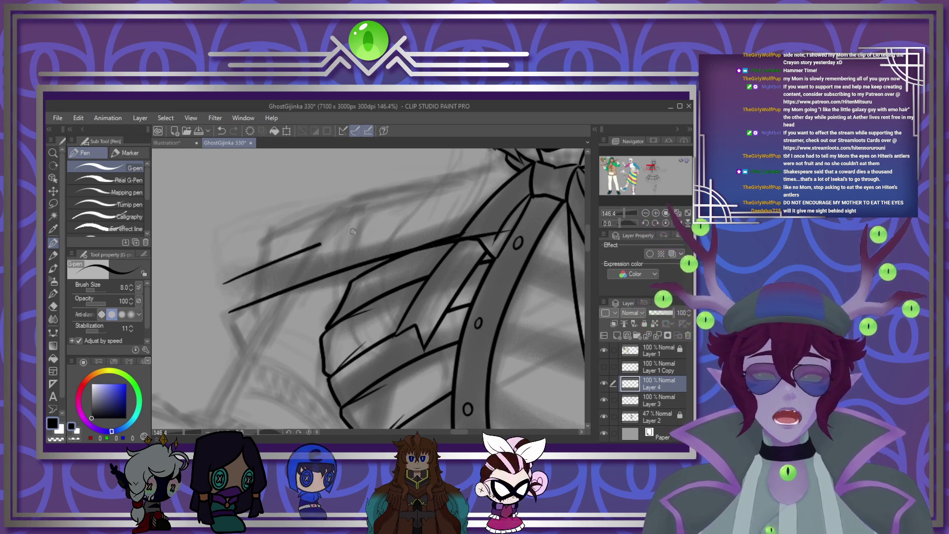
{"action": "key", "text": "ctrl+z"}
{"action": "left_click_drag", "start_coordinate": [223, 283], "coordinate": [486, 202]}
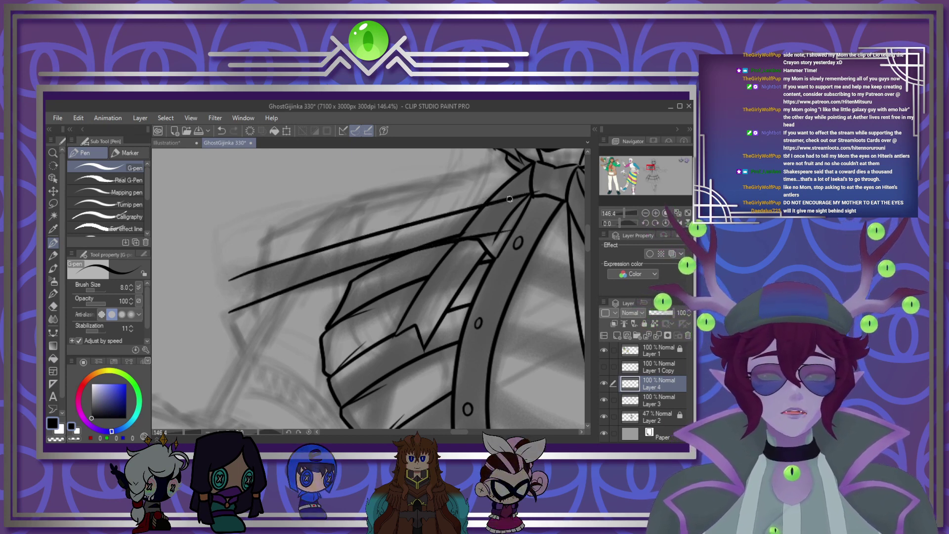
{"action": "key", "text": "ctrl+z"}
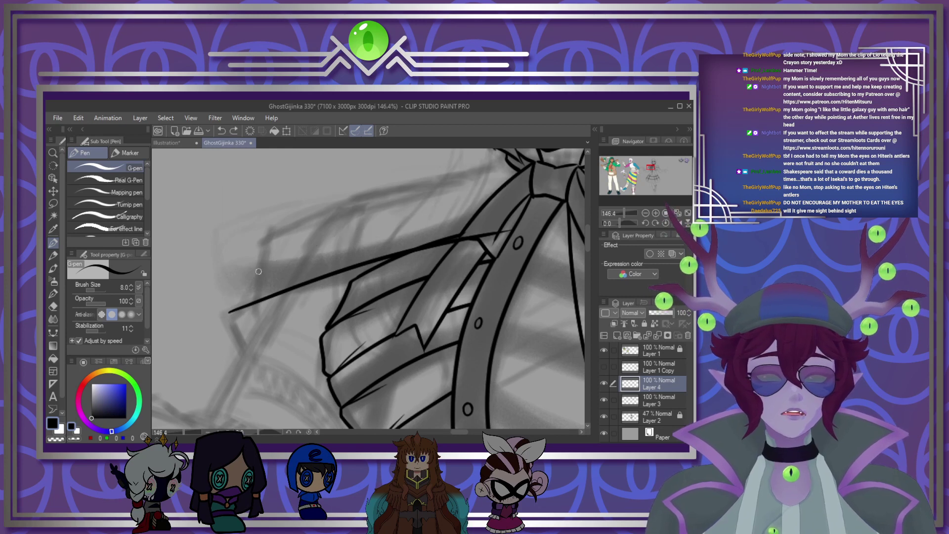
{"action": "left_click_drag", "start_coordinate": [255, 271], "coordinate": [494, 204]}
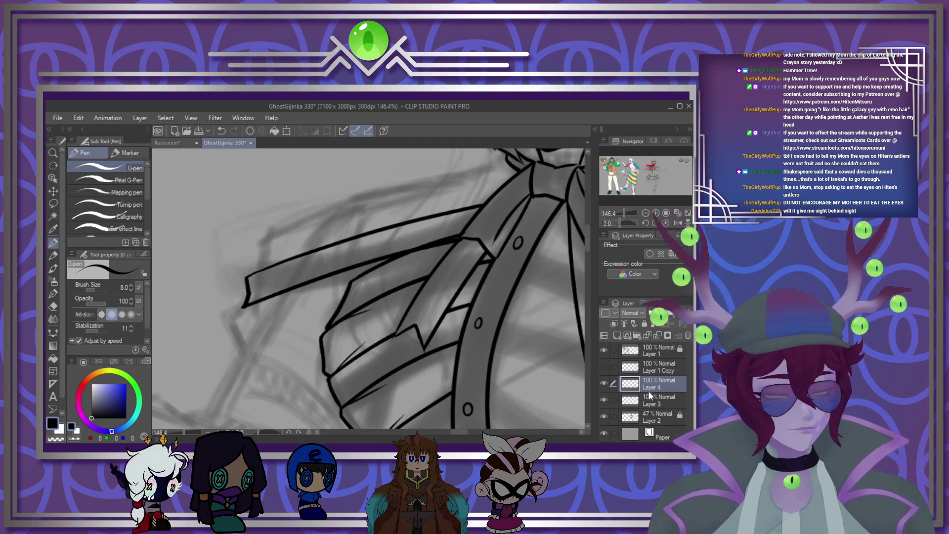
{"action": "left_click", "coordinate": [660, 400]}
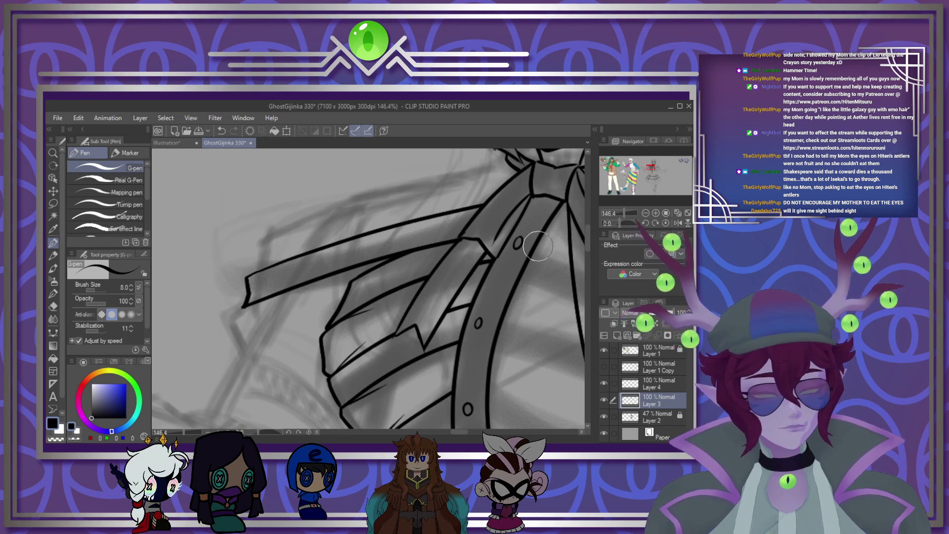
{"action": "left_click", "coordinate": [650, 384]}
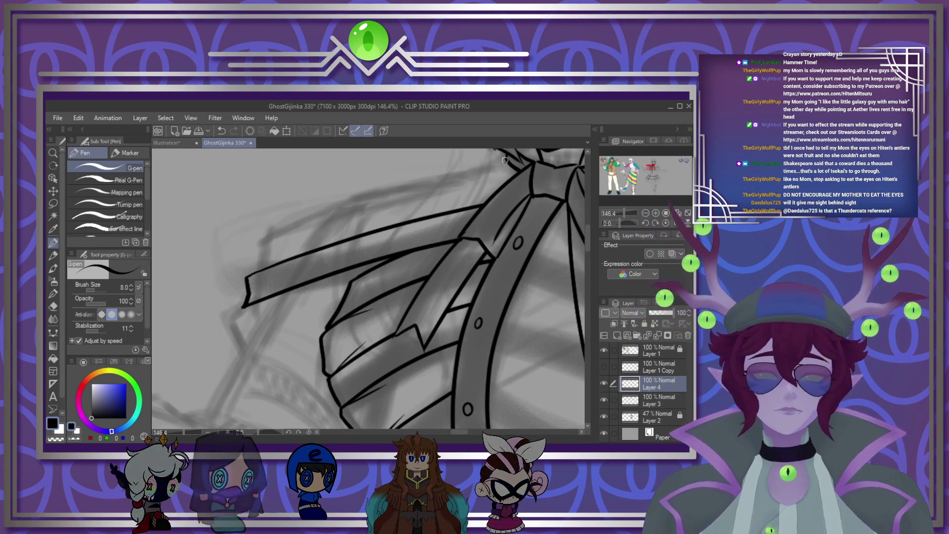
Step: Ink the shoulder line from the collar outward, bring its outer end down to the band, and add a short fold line across it
{"action": "key", "text": "ctrl+z"}
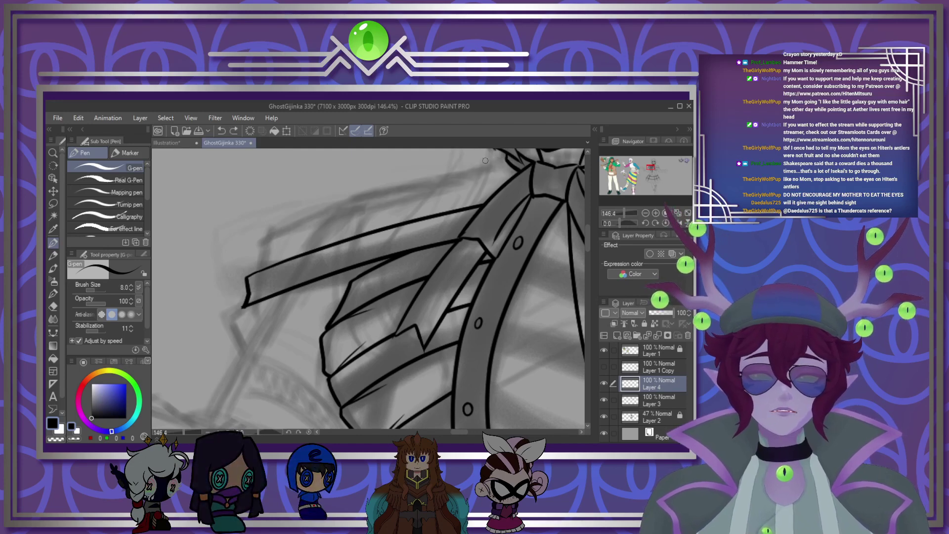
{"action": "left_click_drag", "start_coordinate": [482, 168], "coordinate": [371, 193]}
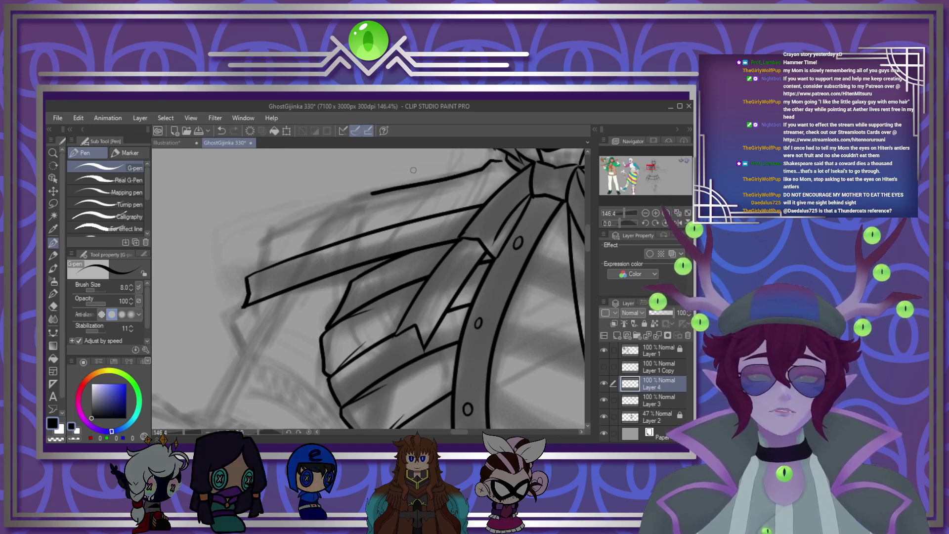
{"action": "scroll", "coordinate": [368, 245], "scroll_direction": "down", "scroll_amount": 6}
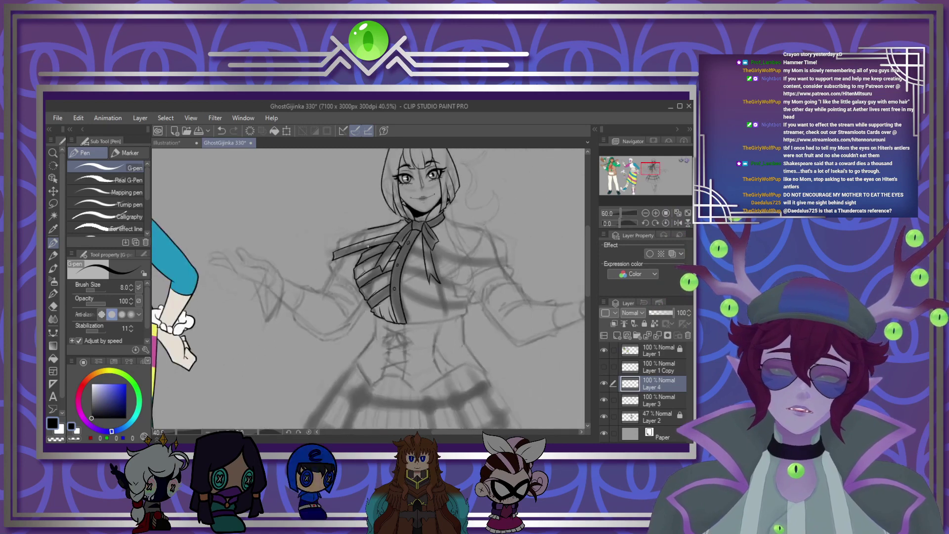
{"action": "scroll", "coordinate": [376, 237], "scroll_direction": "up", "scroll_amount": 3}
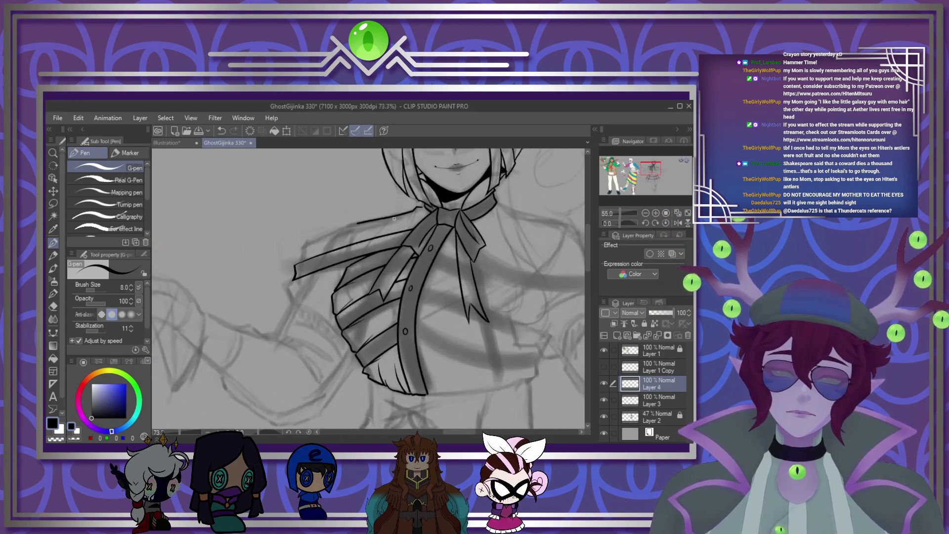
{"action": "scroll", "coordinate": [427, 223], "scroll_direction": "down", "scroll_amount": 3}
{"action": "scroll", "coordinate": [448, 214], "scroll_direction": "up", "scroll_amount": 2}
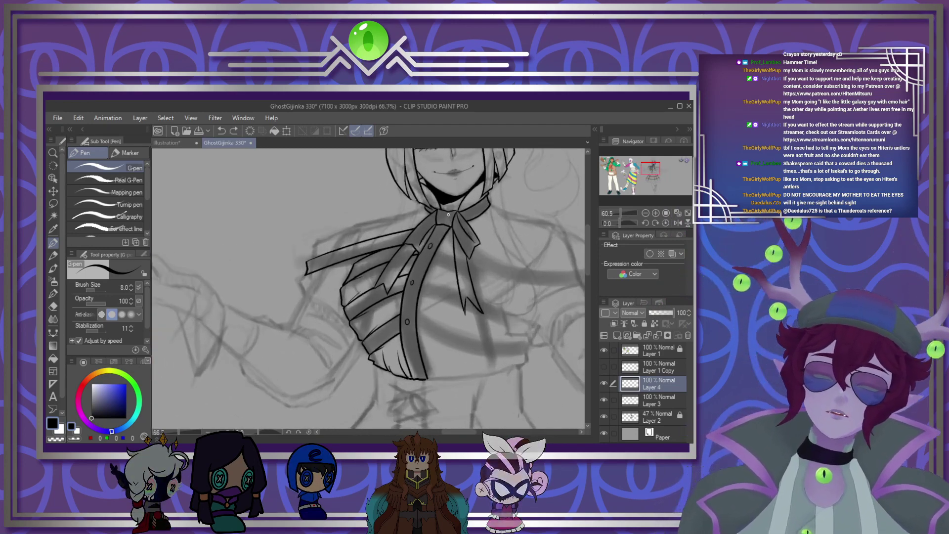
{"action": "scroll", "coordinate": [449, 214], "scroll_direction": "up", "scroll_amount": 2}
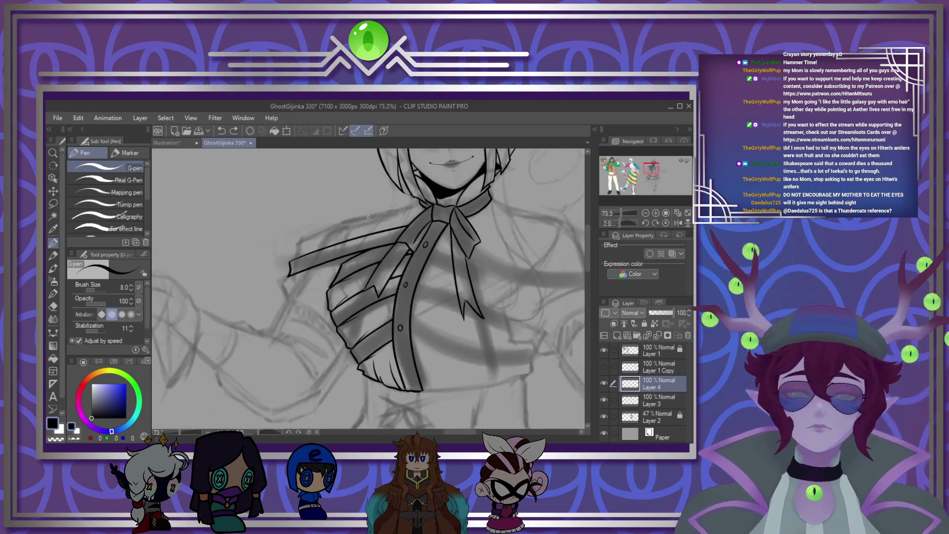
{"action": "scroll", "coordinate": [369, 217], "scroll_direction": "up", "scroll_amount": 5}
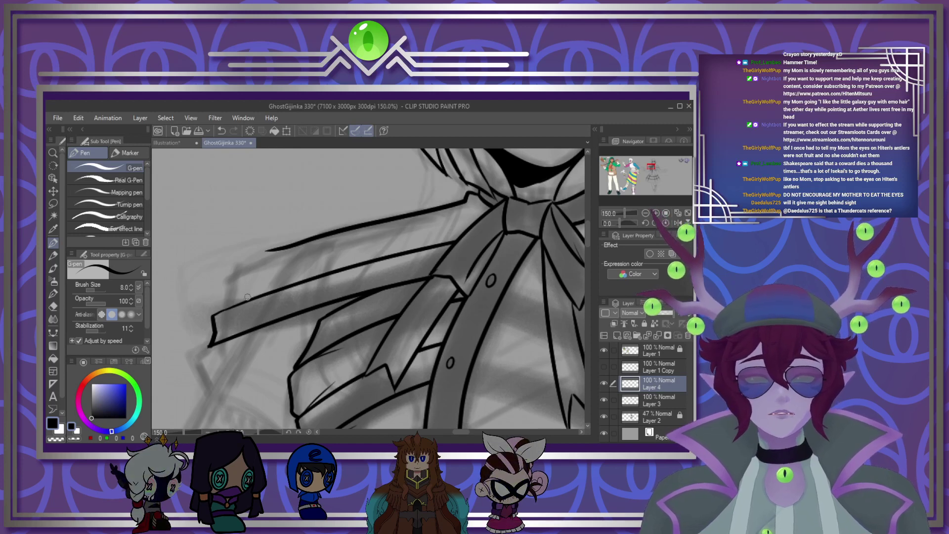
{"action": "key", "text": "ctrl+z"}
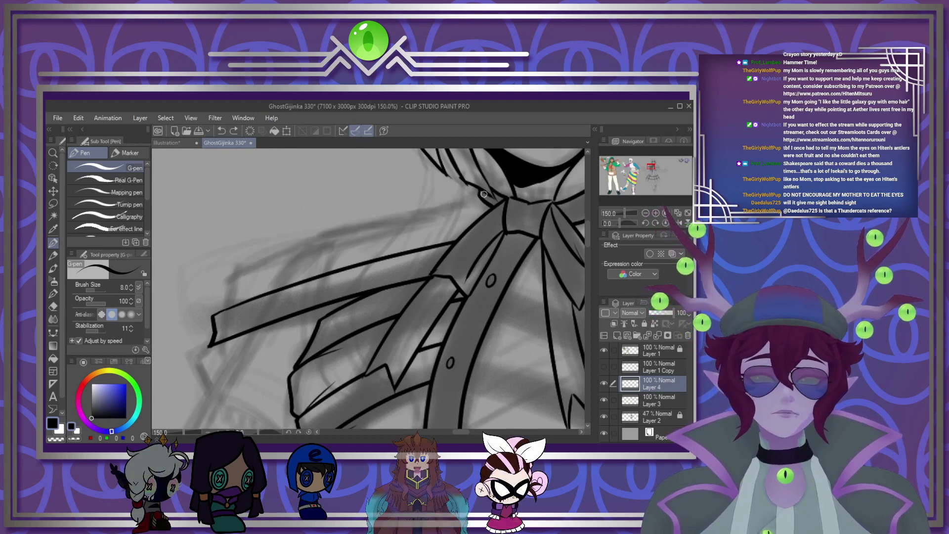
{"action": "mouse_move", "coordinate": [488, 191]}
{"action": "left_mouse_down"}
{"action": "mouse_move", "coordinate": [465, 202]}
{"action": "mouse_move", "coordinate": [255, 261]}
{"action": "left_mouse_up"}
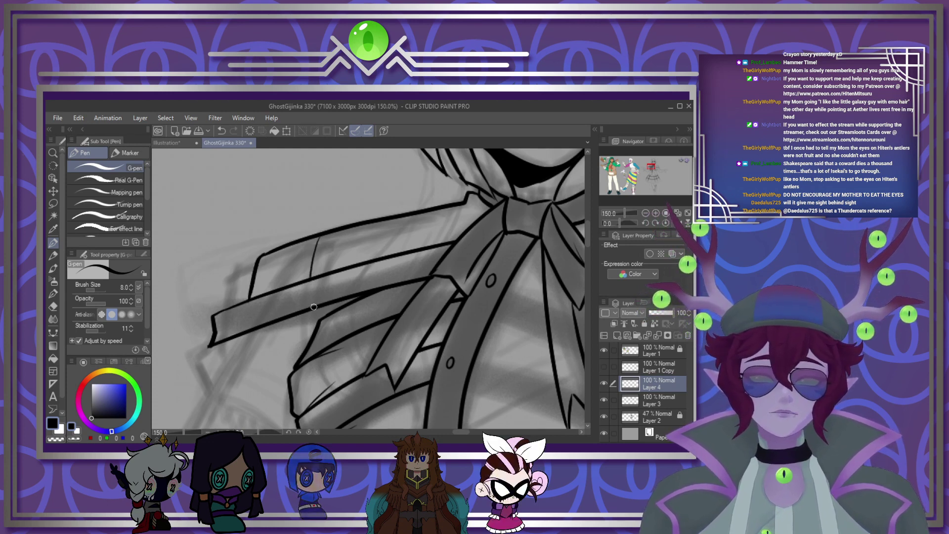
{"action": "scroll", "coordinate": [360, 311], "scroll_direction": "down", "scroll_amount": 2}
{"action": "scroll", "coordinate": [362, 312], "scroll_direction": "down", "scroll_amount": 3}
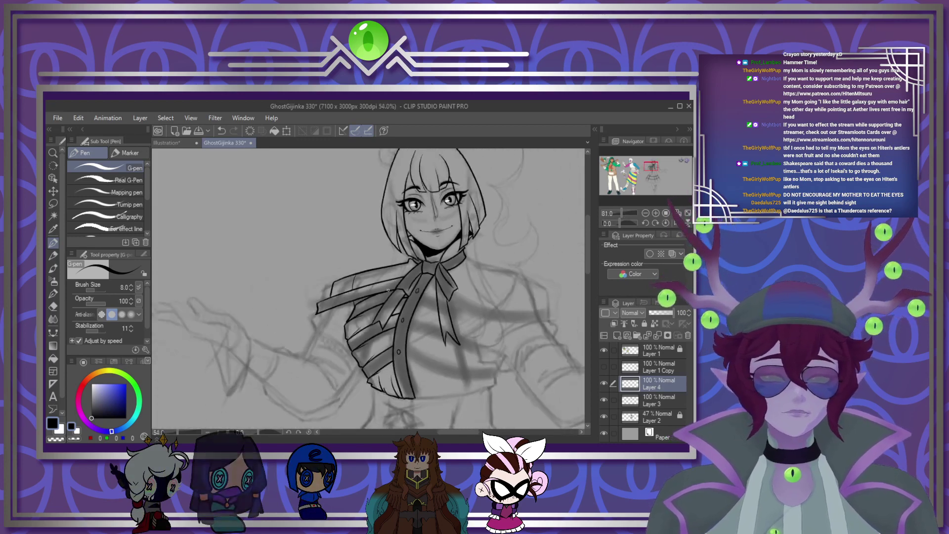
{"action": "scroll", "coordinate": [377, 350], "scroll_direction": "up", "scroll_amount": 1}
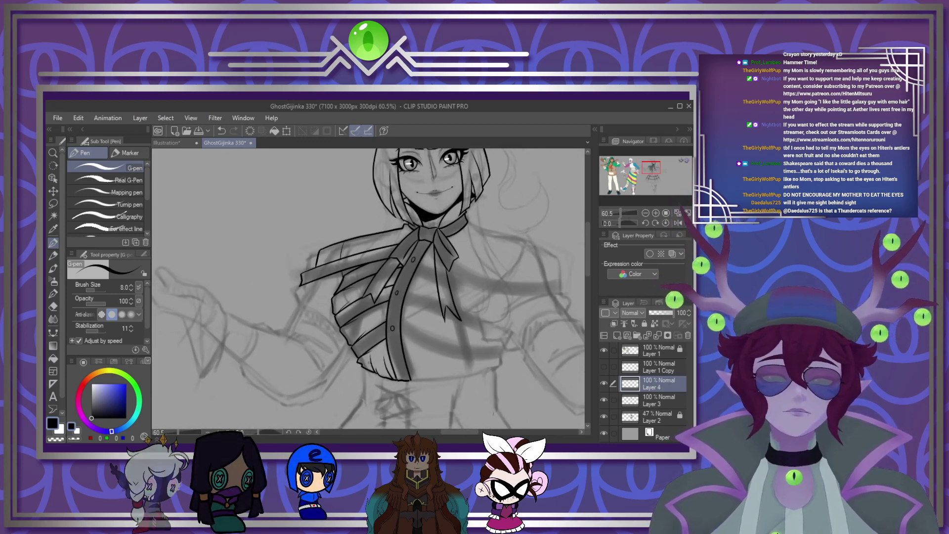
{"action": "scroll", "coordinate": [354, 335], "scroll_direction": "down", "scroll_amount": 2}
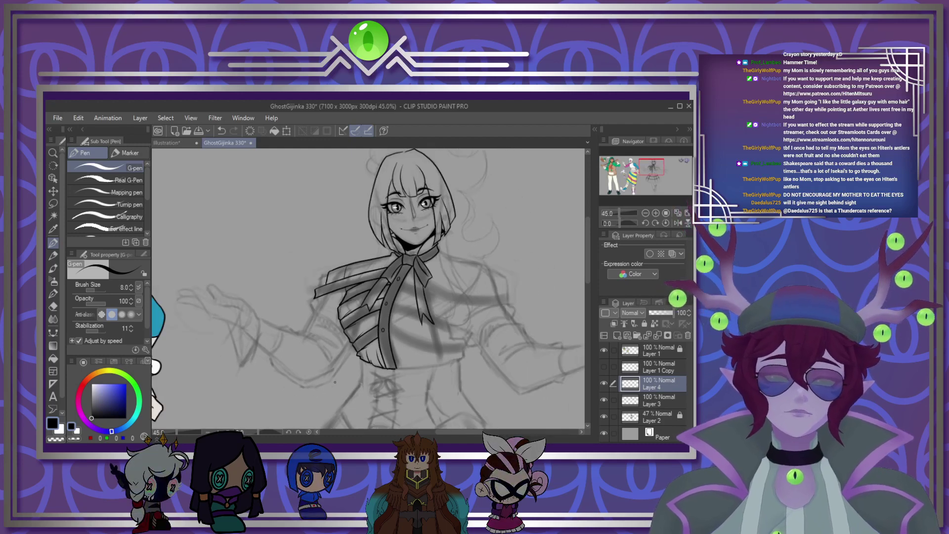
{"action": "scroll", "coordinate": [430, 376], "scroll_direction": "up", "scroll_amount": 5}
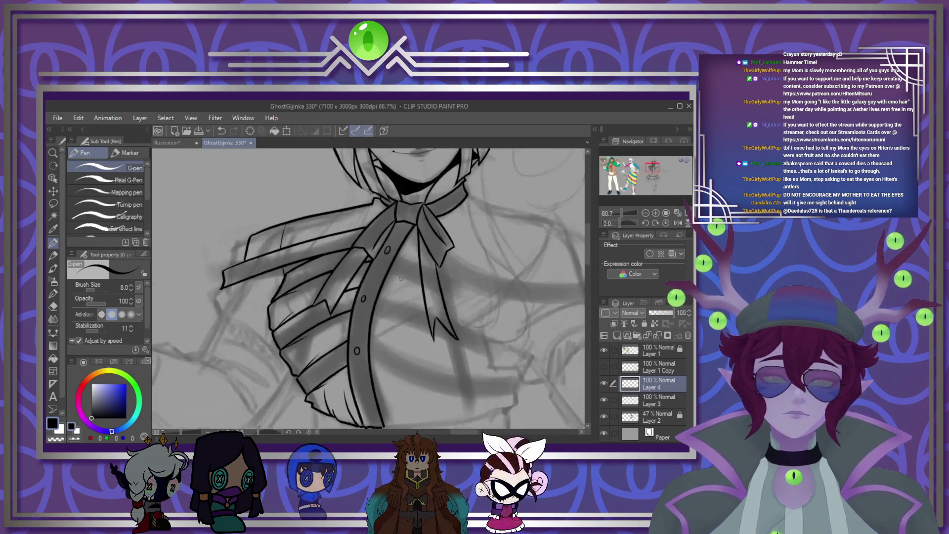
{"action": "scroll", "coordinate": [381, 332], "scroll_direction": "up", "scroll_amount": 1}
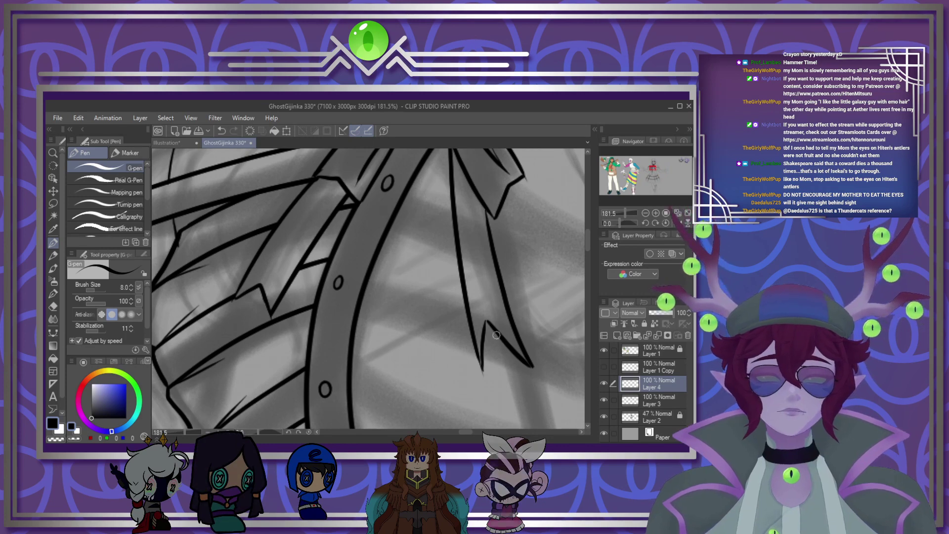
{"action": "scroll", "coordinate": [495, 295], "scroll_direction": "down", "scroll_amount": 5}
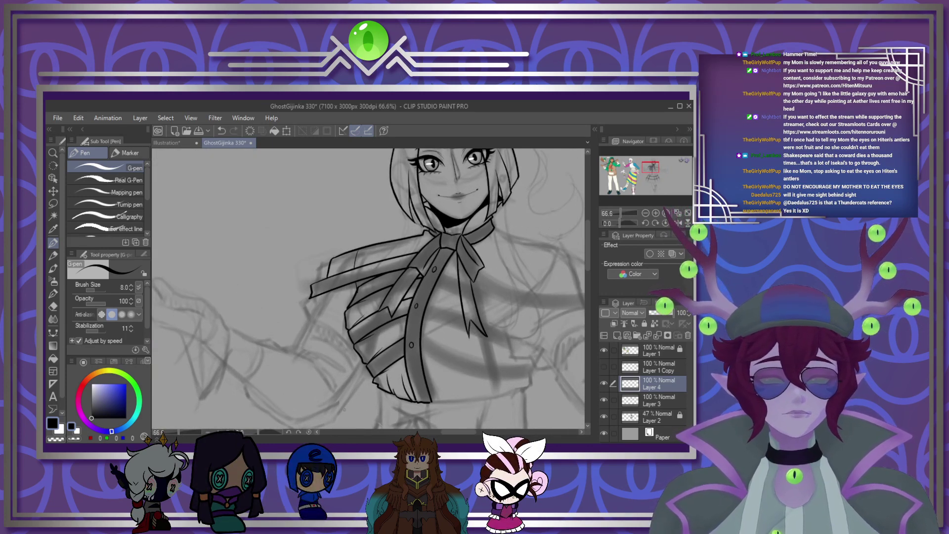
Step: Ink the curved sleeve band around the upper arm, close both its ends, and erase its overlap with the ribbed side contour
{"action": "scroll", "coordinate": [350, 372], "scroll_direction": "up", "scroll_amount": 3}
{"action": "scroll", "coordinate": [351, 372], "scroll_direction": "up", "scroll_amount": 4}
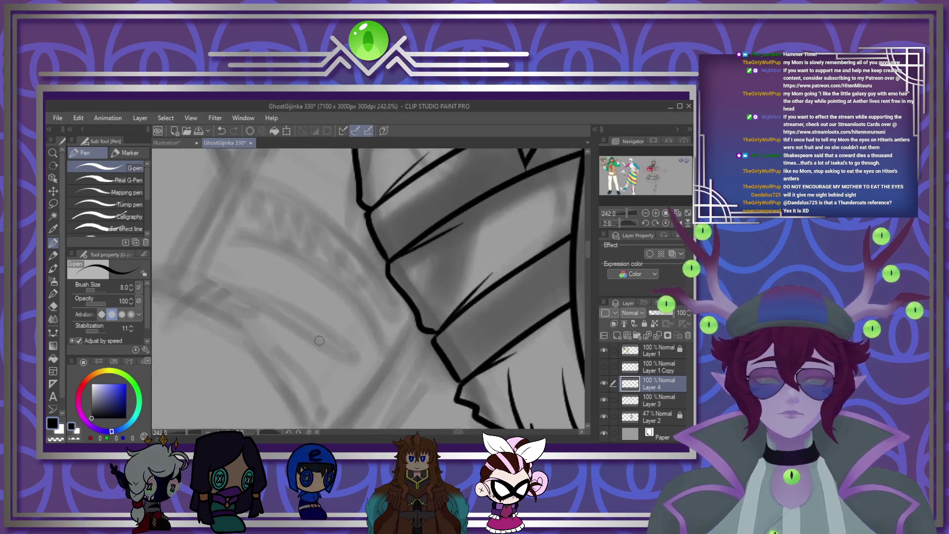
{"action": "mouse_move", "coordinate": [191, 233]}
{"action": "left_mouse_down"}
{"action": "mouse_move", "coordinate": [222, 229]}
{"action": "mouse_move", "coordinate": [304, 252]}
{"action": "left_mouse_up"}
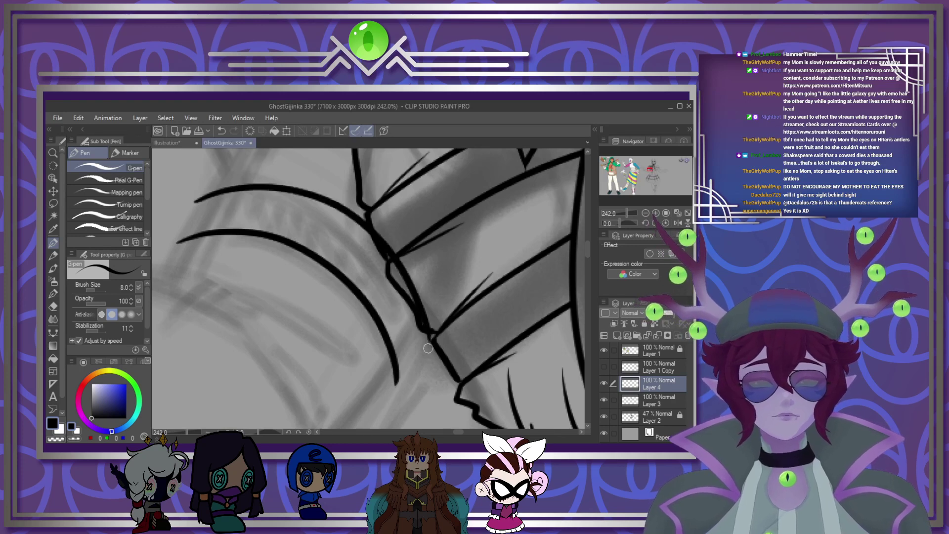
{"action": "mouse_move", "coordinate": [417, 316]}
{"action": "left_mouse_down"}
{"action": "mouse_move", "coordinate": [400, 352]}
{"action": "mouse_move", "coordinate": [402, 383]}
{"action": "left_mouse_up"}
{"action": "left_click_drag", "start_coordinate": [428, 335], "coordinate": [439, 346]}
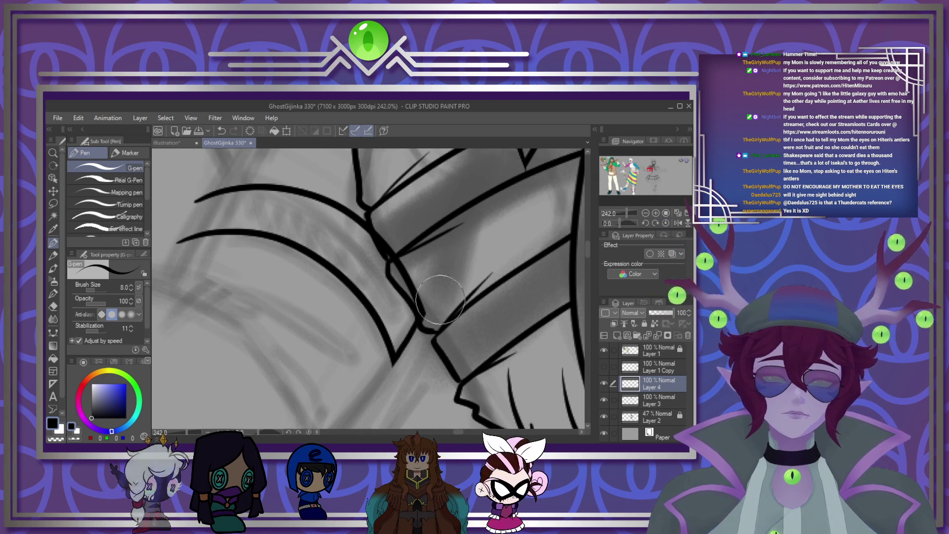
{"action": "left_click_drag", "start_coordinate": [383, 227], "coordinate": [417, 302]}
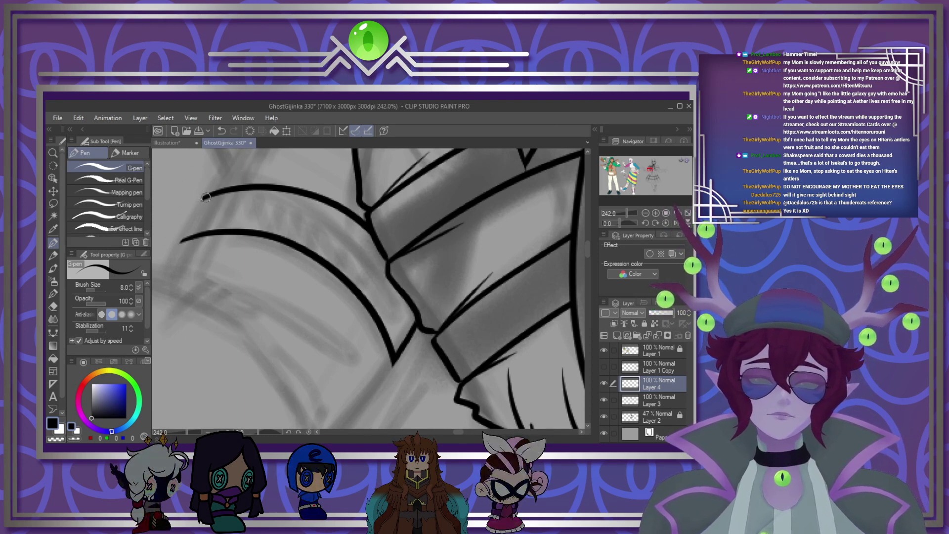
{"action": "left_click_drag", "start_coordinate": [208, 194], "coordinate": [198, 207]}
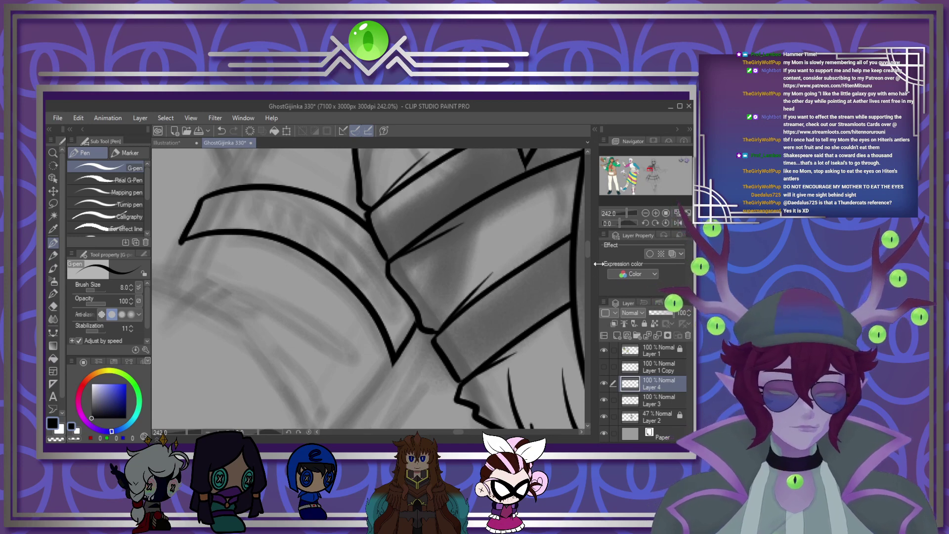
Step: Ink the jagged outer sleeve contour between the wide shoulder band and the curved upper-arm band
{"action": "left_click_drag", "start_coordinate": [587, 249], "coordinate": [585, 237]}
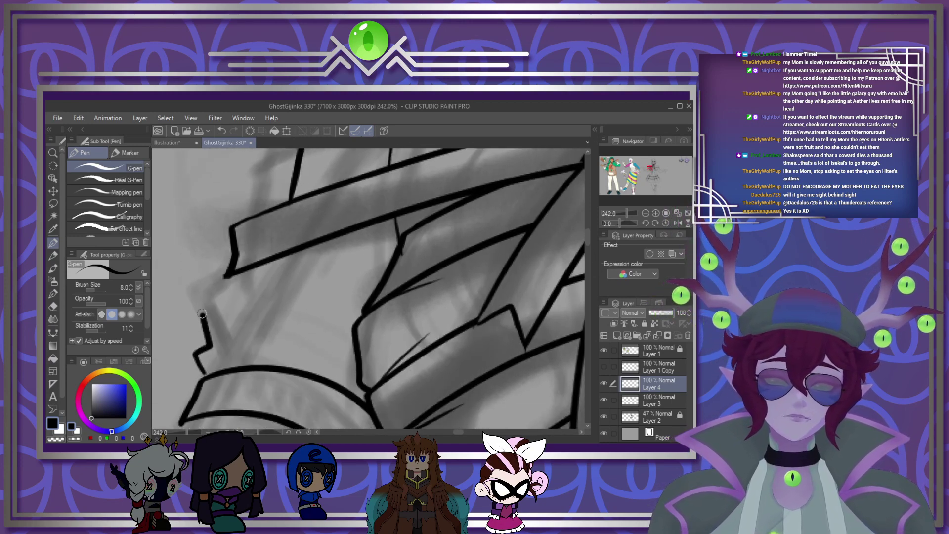
{"action": "left_click_drag", "start_coordinate": [232, 275], "coordinate": [225, 278]}
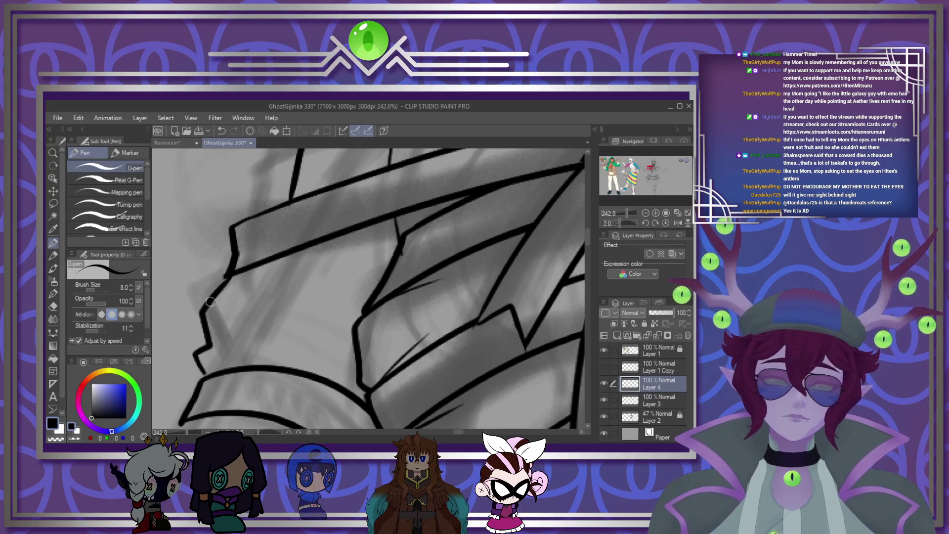
{"action": "scroll", "coordinate": [219, 278], "scroll_direction": "down", "scroll_amount": 8}
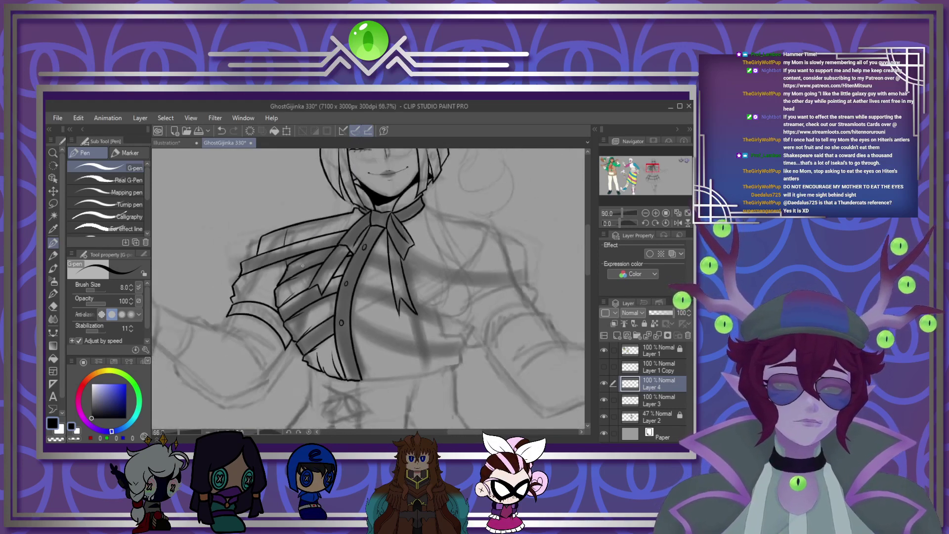
{"action": "scroll", "coordinate": [417, 230], "scroll_direction": "up", "scroll_amount": 3}
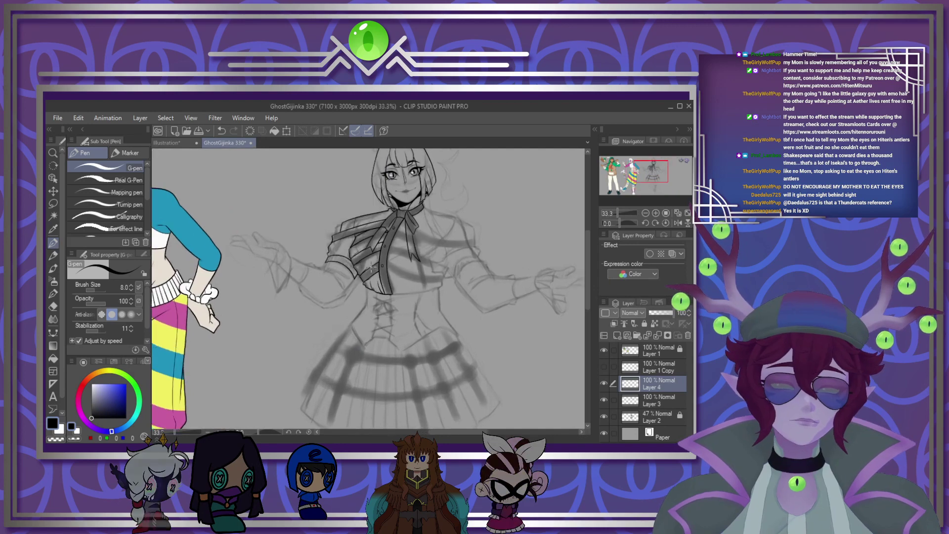
{"action": "scroll", "coordinate": [409, 288], "scroll_direction": "down", "scroll_amount": 2}
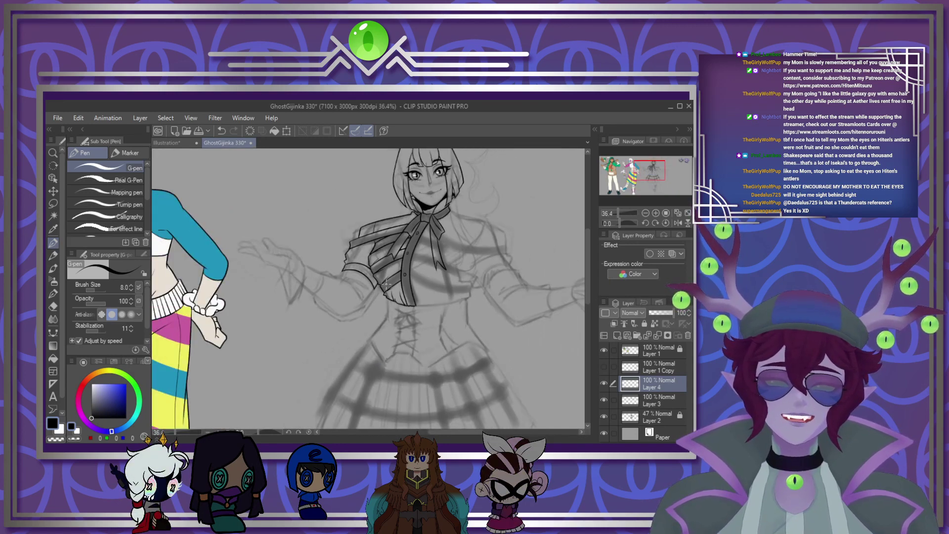
{"action": "scroll", "coordinate": [396, 262], "scroll_direction": "up", "scroll_amount": 2}
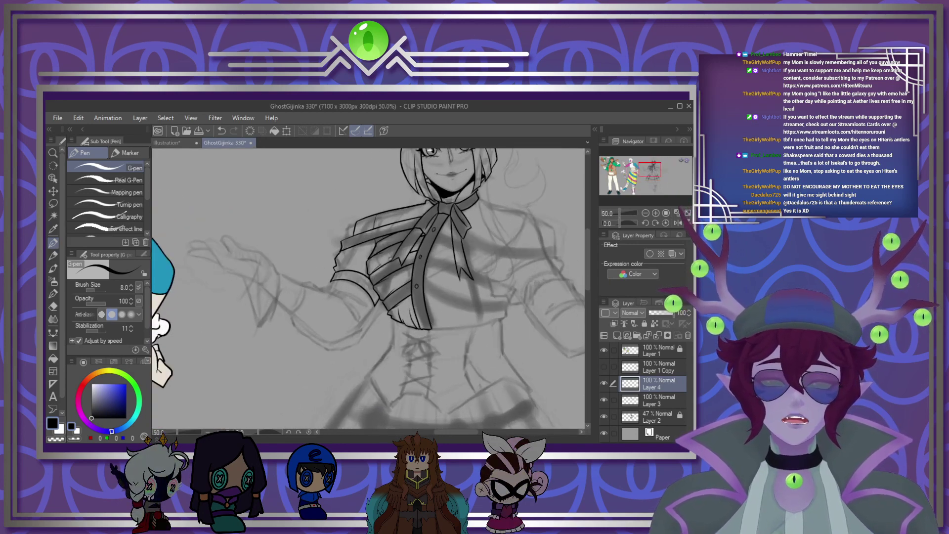
{"action": "scroll", "coordinate": [390, 279], "scroll_direction": "down", "scroll_amount": 2}
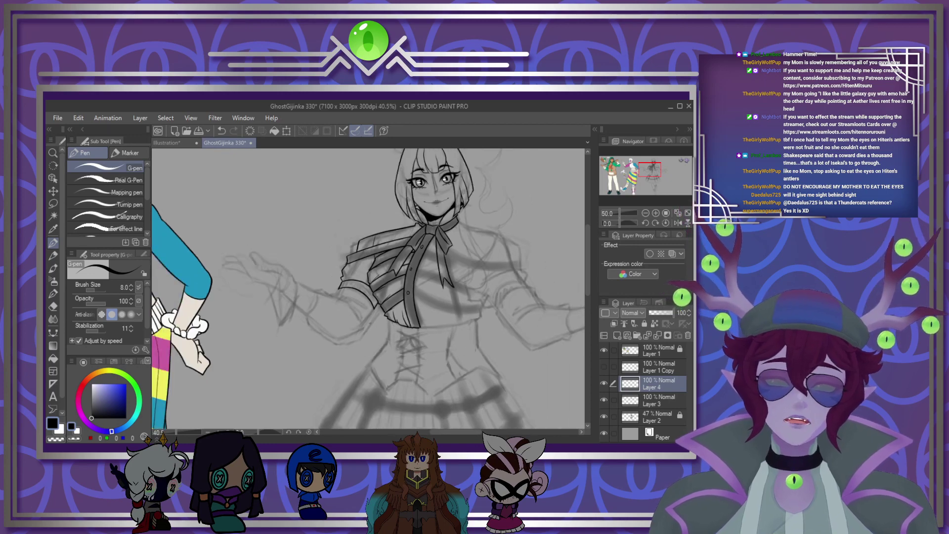
{"action": "scroll", "coordinate": [353, 320], "scroll_direction": "up", "scroll_amount": 3}
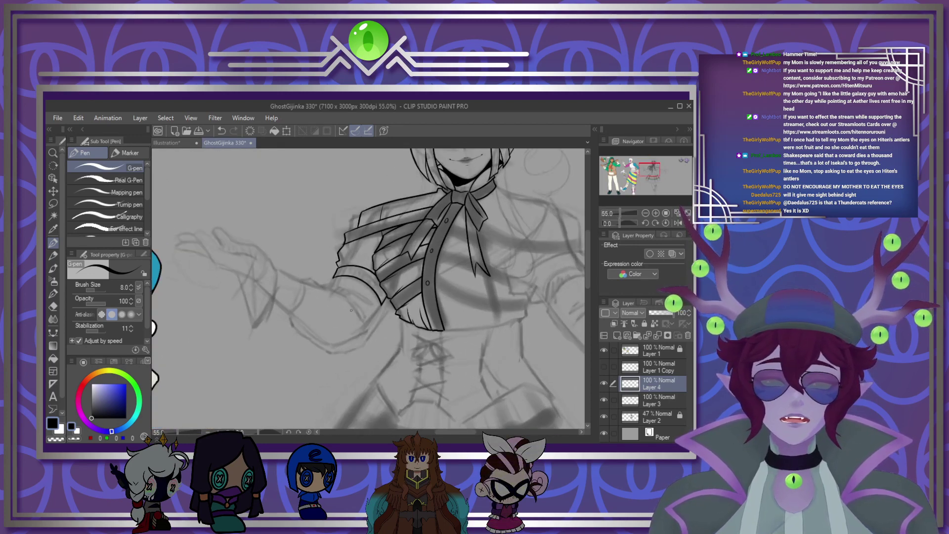
Step: Ink the curved sleeve opening at the forearm with a short inner fold, and run the sleeve's underside line toward the elbow
{"action": "scroll", "coordinate": [346, 317], "scroll_direction": "up", "scroll_amount": 2}
{"action": "scroll", "coordinate": [330, 299], "scroll_direction": "up", "scroll_amount": 1}
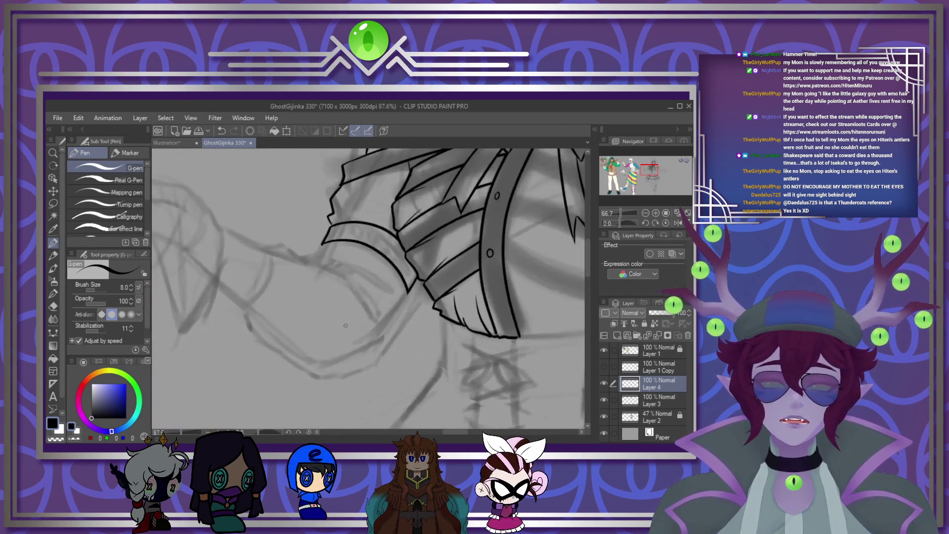
{"action": "scroll", "coordinate": [330, 300], "scroll_direction": "up", "scroll_amount": 1}
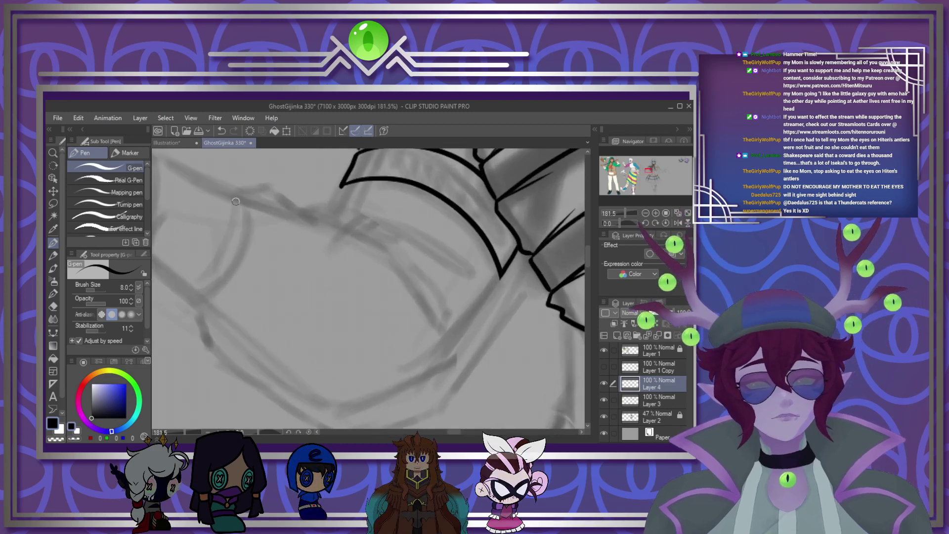
{"action": "left_click_drag", "start_coordinate": [239, 196], "coordinate": [239, 341]}
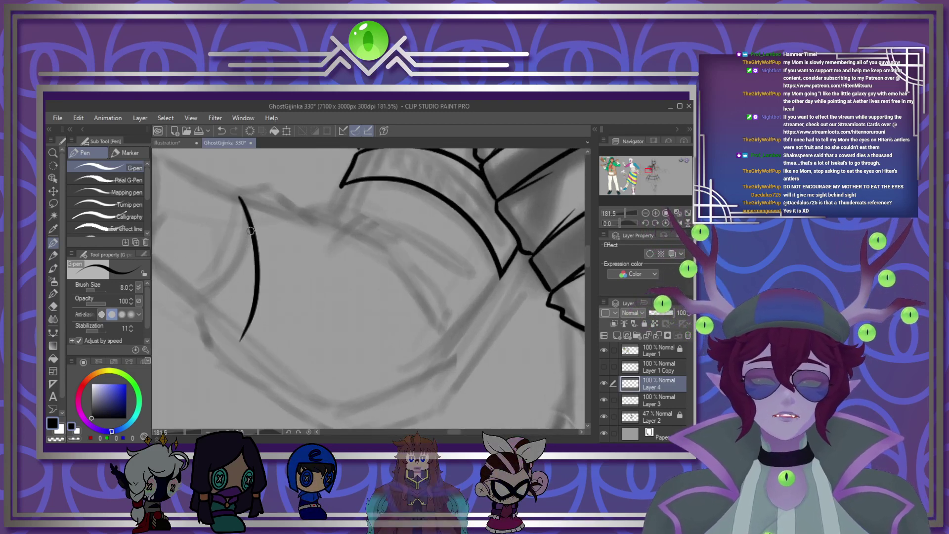
{"action": "left_click_drag", "start_coordinate": [250, 226], "coordinate": [205, 300]}
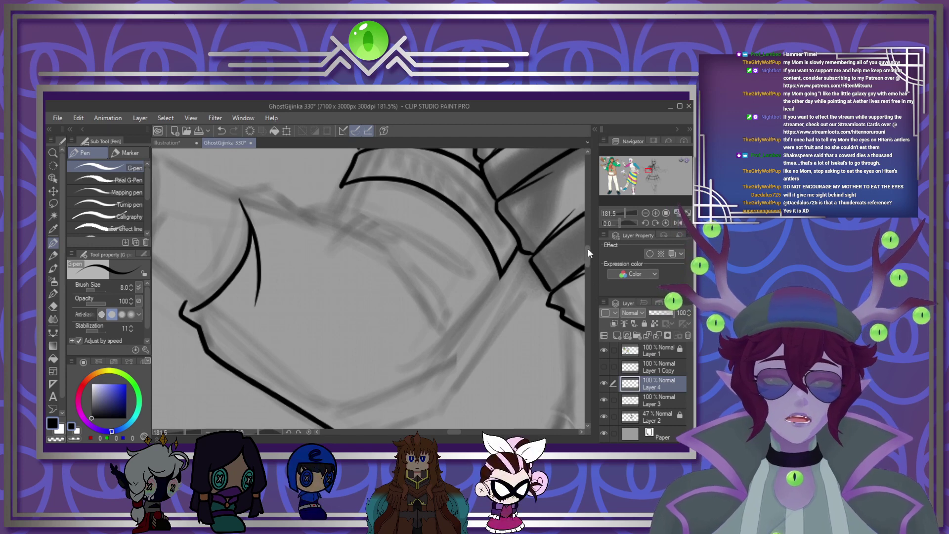
{"action": "left_click_drag", "start_coordinate": [587, 254], "coordinate": [587, 260]}
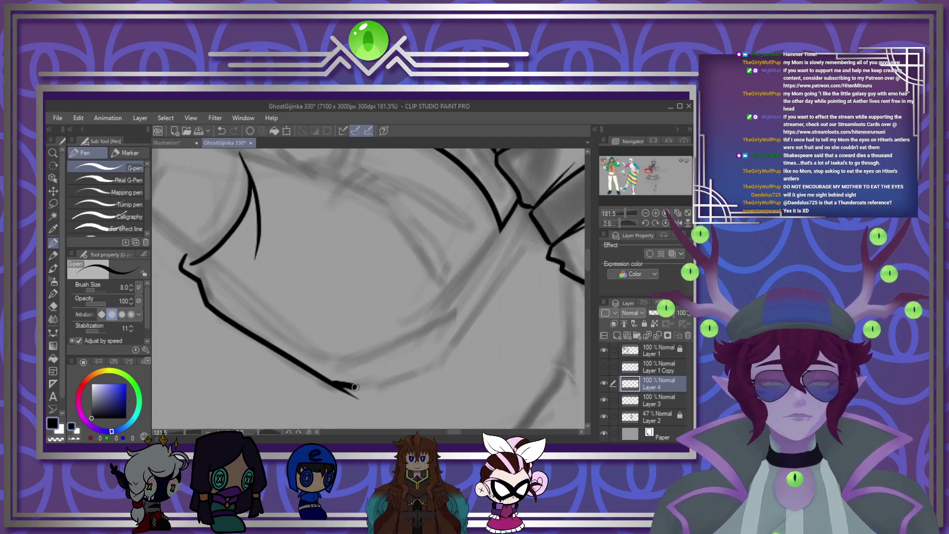
{"action": "left_click_drag", "start_coordinate": [501, 228], "coordinate": [481, 282]}
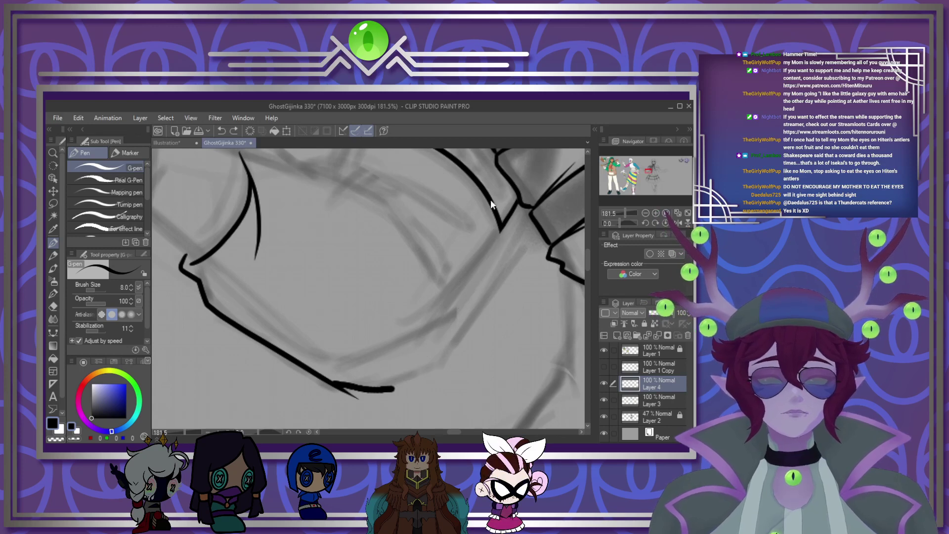
{"action": "mouse_move", "coordinate": [497, 223]}
{"action": "left_mouse_down"}
{"action": "mouse_move", "coordinate": [503, 254]}
{"action": "mouse_move", "coordinate": [463, 299]}
{"action": "left_mouse_up"}
{"action": "key", "text": "ctrl+z"}
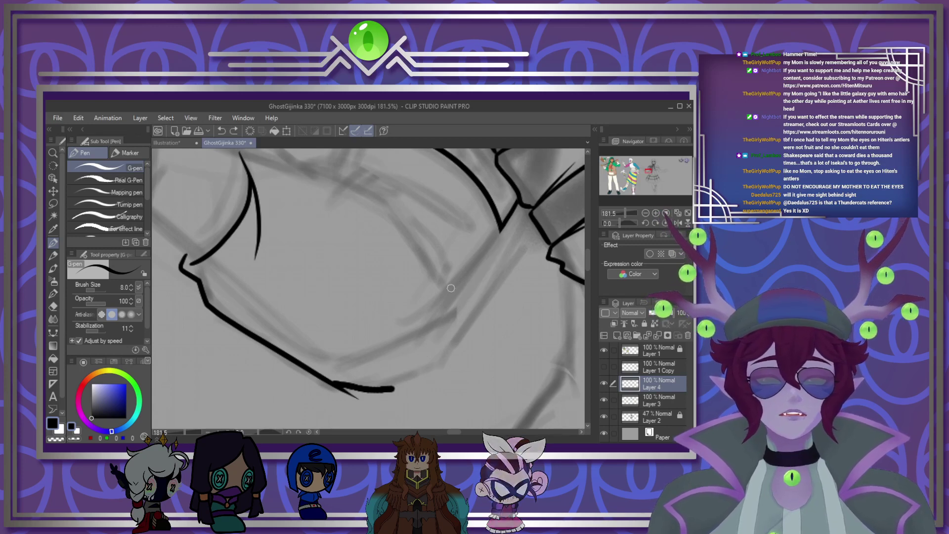
{"action": "key", "text": "ctrl+z"}
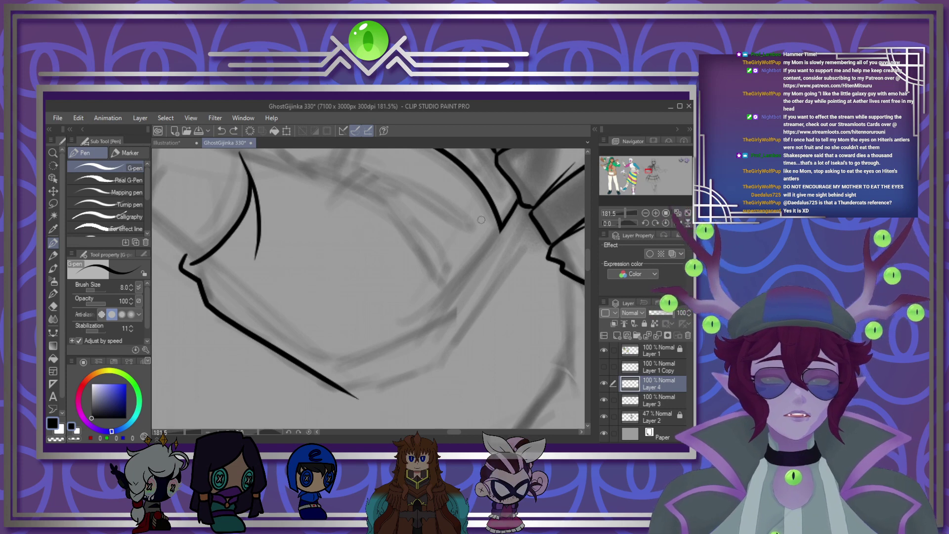
Step: Ink the lower sleeve's contour around the elbow up to the arm band, and its upper contour with fold lines below the band
{"action": "left_click_drag", "start_coordinate": [501, 232], "coordinate": [501, 250]}
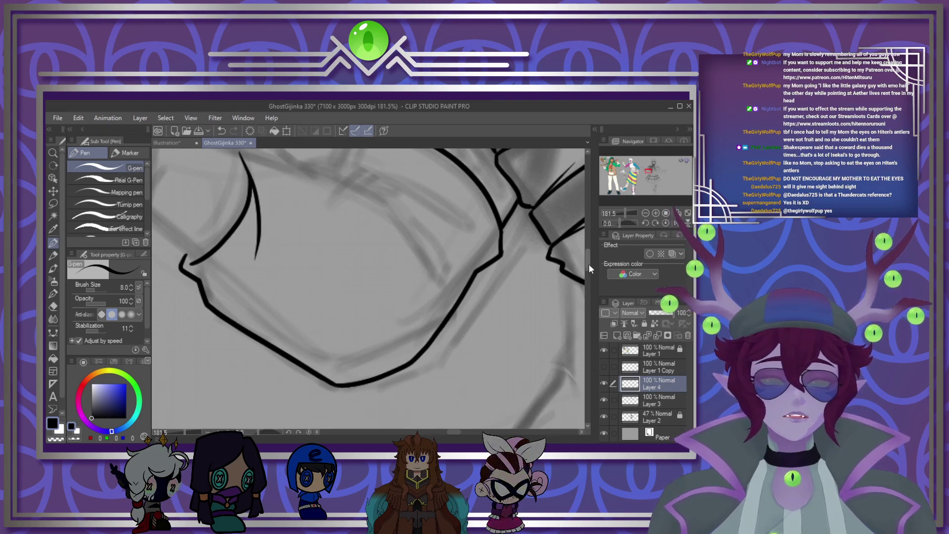
{"action": "left_click_drag", "start_coordinate": [588, 264], "coordinate": [587, 251]}
{"action": "mouse_move", "coordinate": [228, 293]}
{"action": "left_mouse_down"}
{"action": "mouse_move", "coordinate": [259, 282]}
{"action": "mouse_move", "coordinate": [428, 405]}
{"action": "mouse_move", "coordinate": [443, 423]}
{"action": "left_mouse_up"}
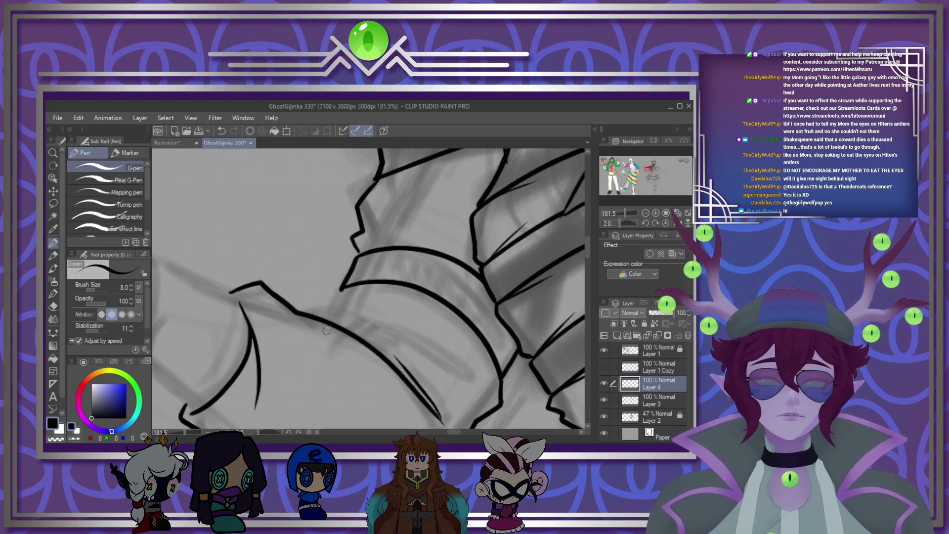
{"action": "mouse_move", "coordinate": [320, 313]}
{"action": "left_mouse_down"}
{"action": "mouse_move", "coordinate": [395, 313]}
{"action": "mouse_move", "coordinate": [457, 343]}
{"action": "left_mouse_up"}
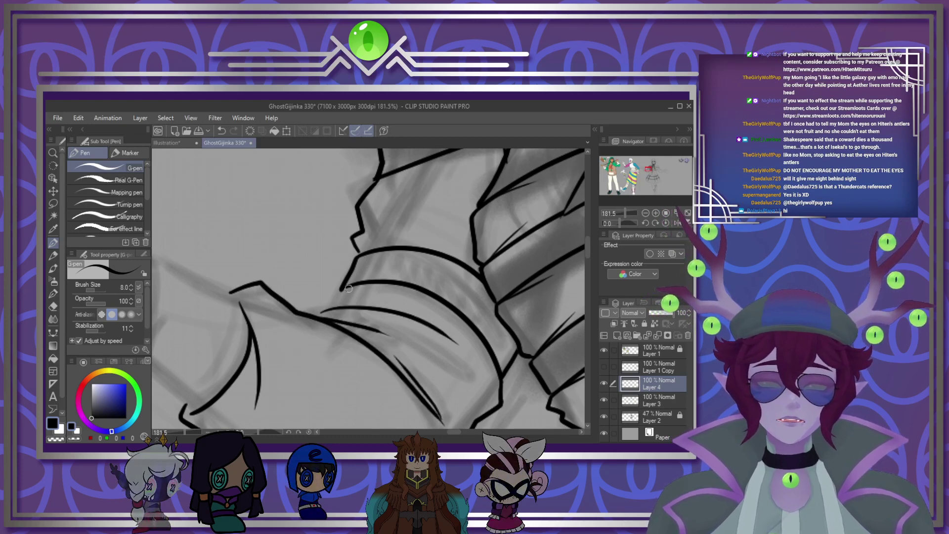
{"action": "left_click_drag", "start_coordinate": [336, 291], "coordinate": [322, 311]}
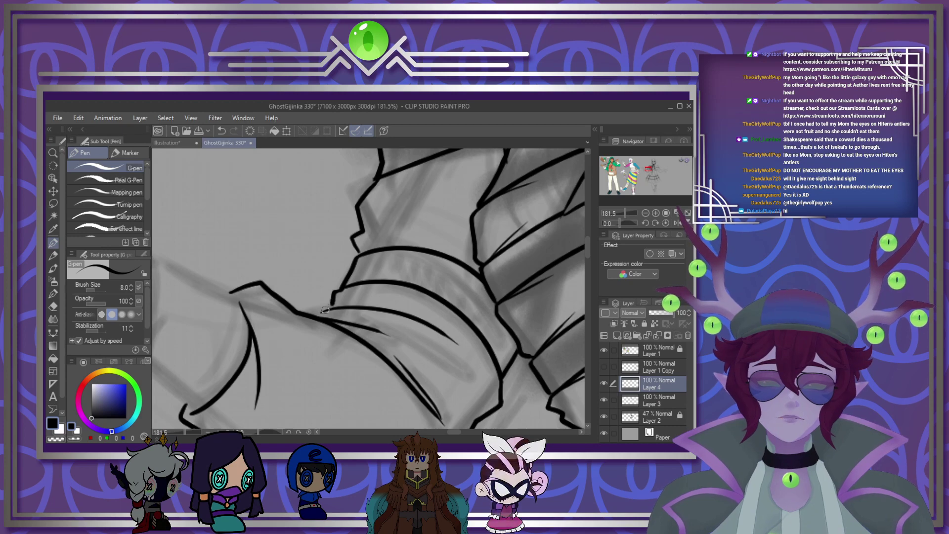
{"action": "scroll", "coordinate": [338, 305], "scroll_direction": "down", "scroll_amount": 6}
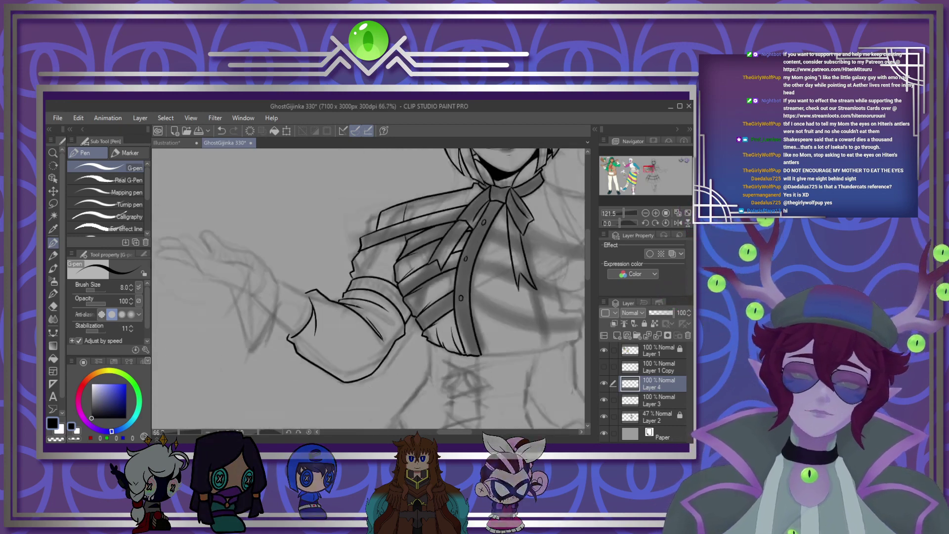
Step: Ink the outline of the sleeve cuff at the wrist: curved opening, straight lower edge and curved upper edge meeting the sleeve
{"action": "scroll", "coordinate": [314, 326], "scroll_direction": "up", "scroll_amount": 2}
{"action": "scroll", "coordinate": [313, 326], "scroll_direction": "down", "scroll_amount": 2}
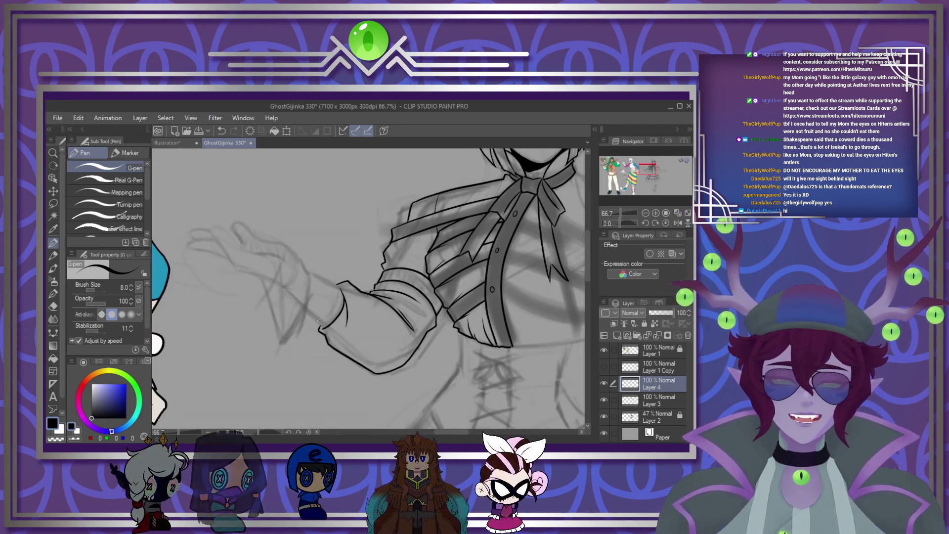
{"action": "scroll", "coordinate": [323, 323], "scroll_direction": "up", "scroll_amount": 3}
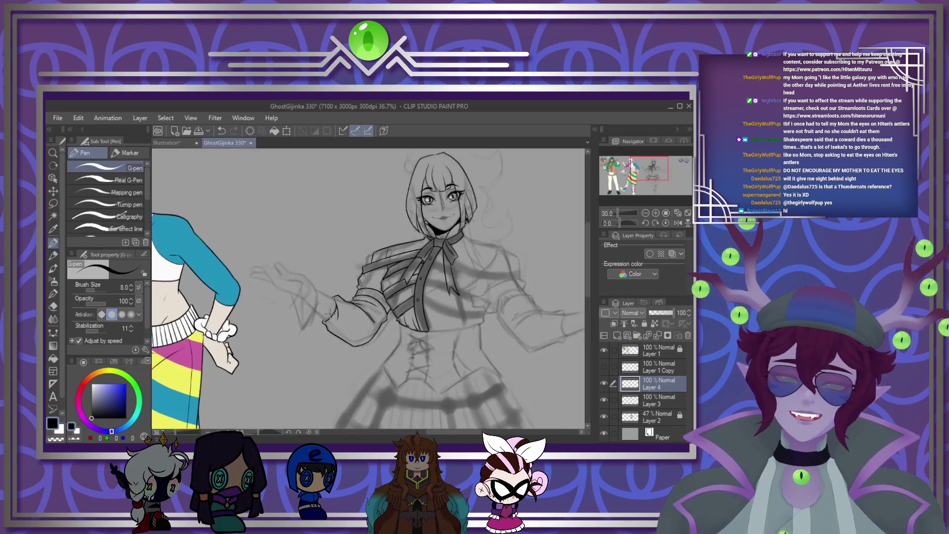
{"action": "scroll", "coordinate": [313, 308], "scroll_direction": "up", "scroll_amount": 4}
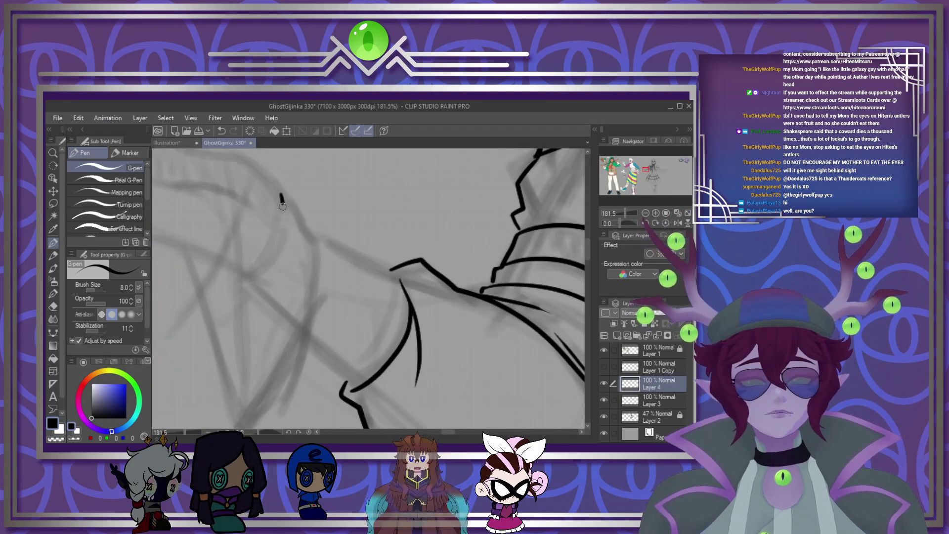
{"action": "left_click_drag", "start_coordinate": [281, 195], "coordinate": [258, 271]}
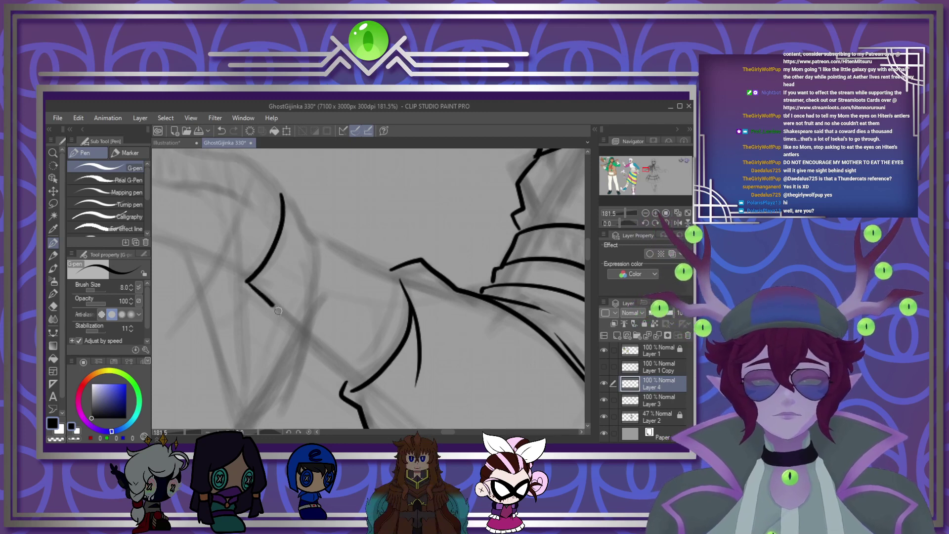
{"action": "left_click_drag", "start_coordinate": [278, 310], "coordinate": [360, 383]}
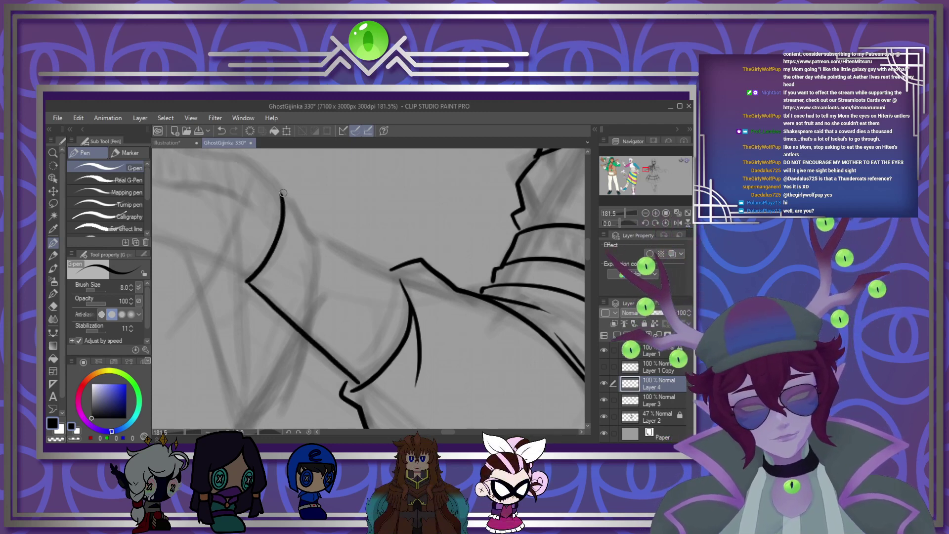
{"action": "left_click_drag", "start_coordinate": [315, 229], "coordinate": [400, 275]}
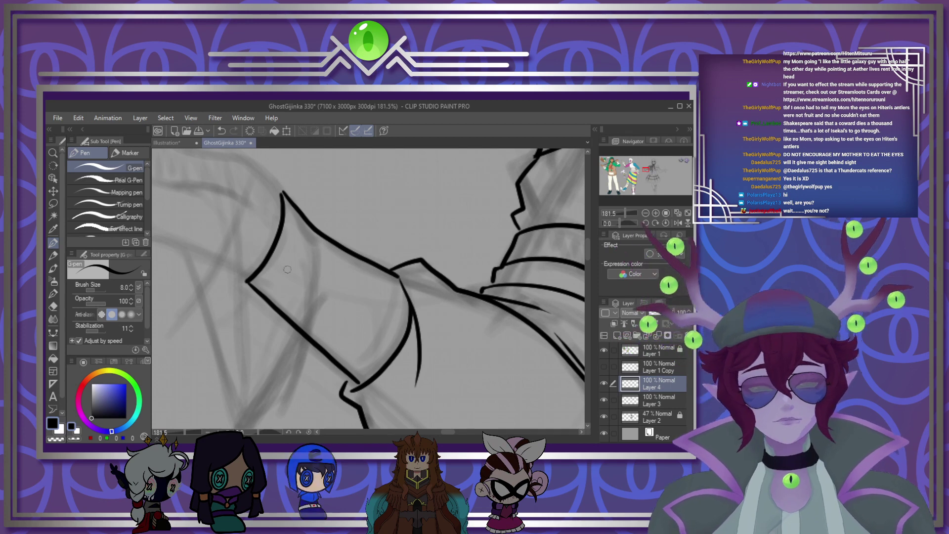
Step: Ink two small round buttons along the lower edge of the wrist cuff
{"action": "mouse_move", "coordinate": [281, 279]}
{"action": "left_mouse_down"}
{"action": "mouse_move", "coordinate": [278, 289]}
{"action": "mouse_move", "coordinate": [286, 280]}
{"action": "mouse_move", "coordinate": [290, 289]}
{"action": "left_mouse_up"}
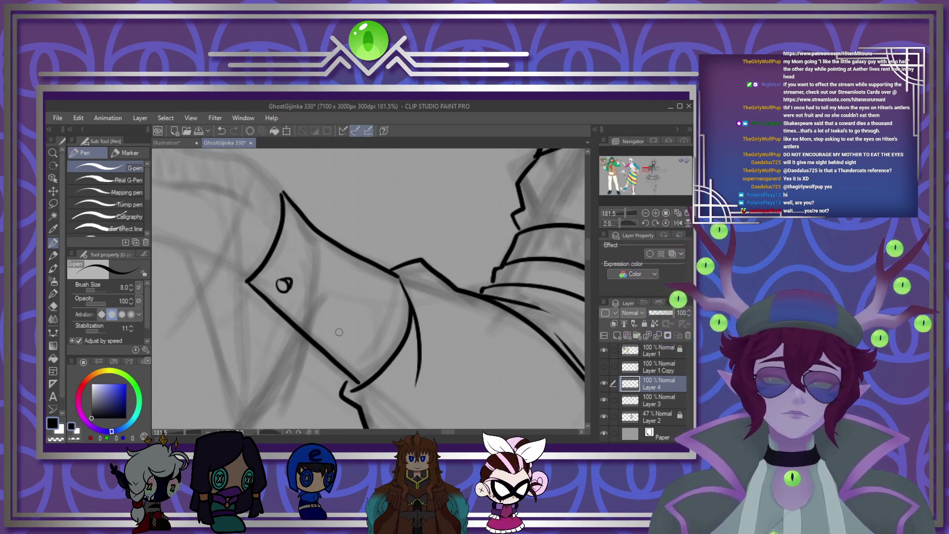
{"action": "mouse_move", "coordinate": [340, 333]}
{"action": "left_mouse_down"}
{"action": "mouse_move", "coordinate": [354, 334]}
{"action": "mouse_move", "coordinate": [350, 342]}
{"action": "left_mouse_up"}
{"action": "scroll", "coordinate": [439, 283], "scroll_direction": "down", "scroll_amount": 1}
{"action": "scroll", "coordinate": [439, 283], "scroll_direction": "down", "scroll_amount": 6}
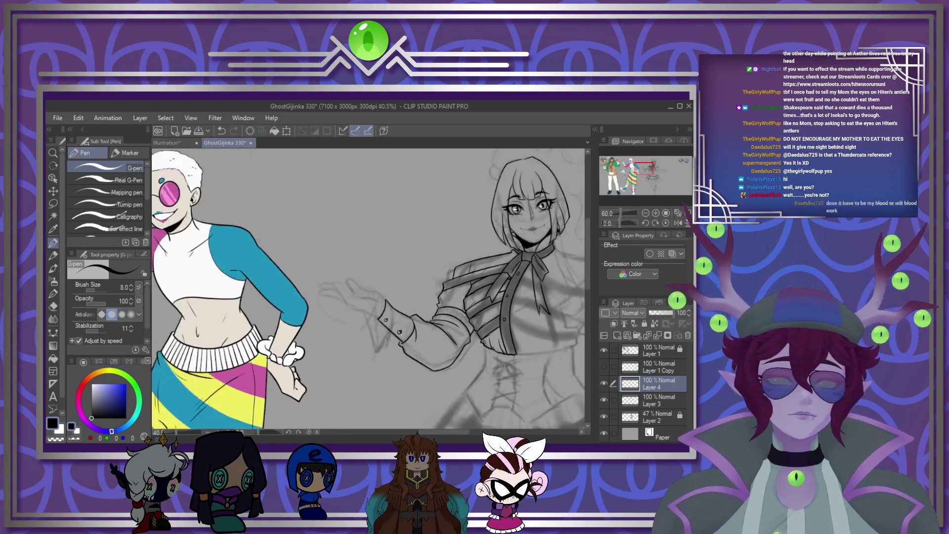
Step: Ink short fold lines on the upper sleeve, rising from the curved arm band toward the wide shoulder band
{"action": "scroll", "coordinate": [384, 341], "scroll_direction": "up", "scroll_amount": 1}
{"action": "scroll", "coordinate": [383, 342], "scroll_direction": "up", "scroll_amount": 5}
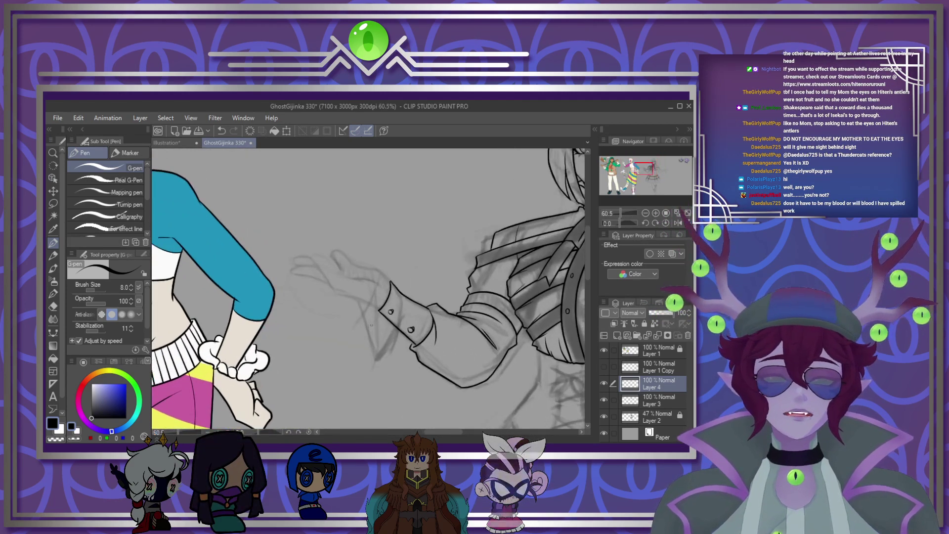
{"action": "scroll", "coordinate": [349, 280], "scroll_direction": "down", "scroll_amount": 2}
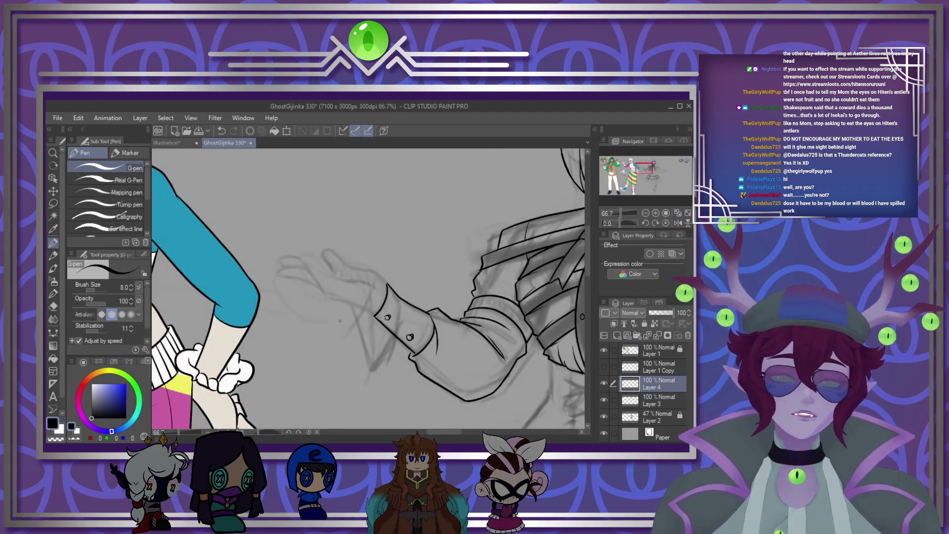
{"action": "scroll", "coordinate": [515, 239], "scroll_direction": "up", "scroll_amount": 5}
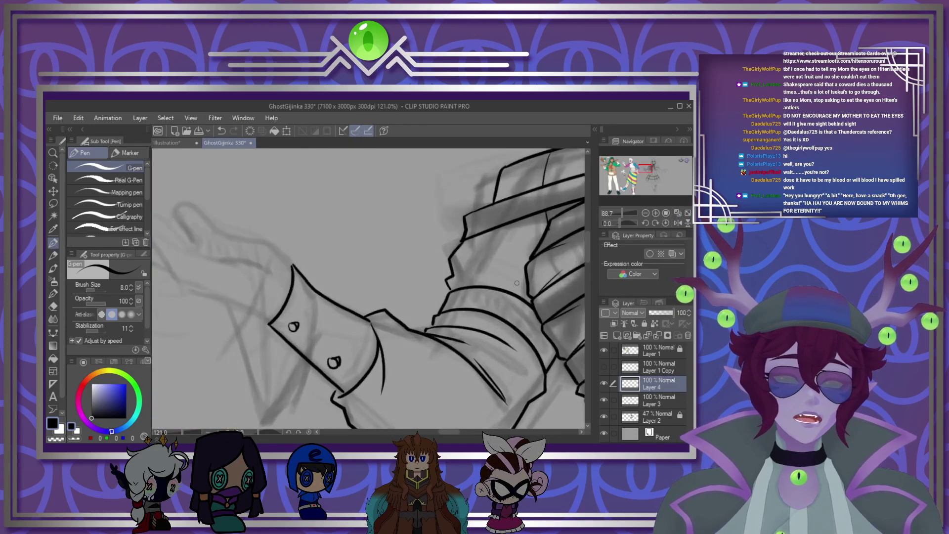
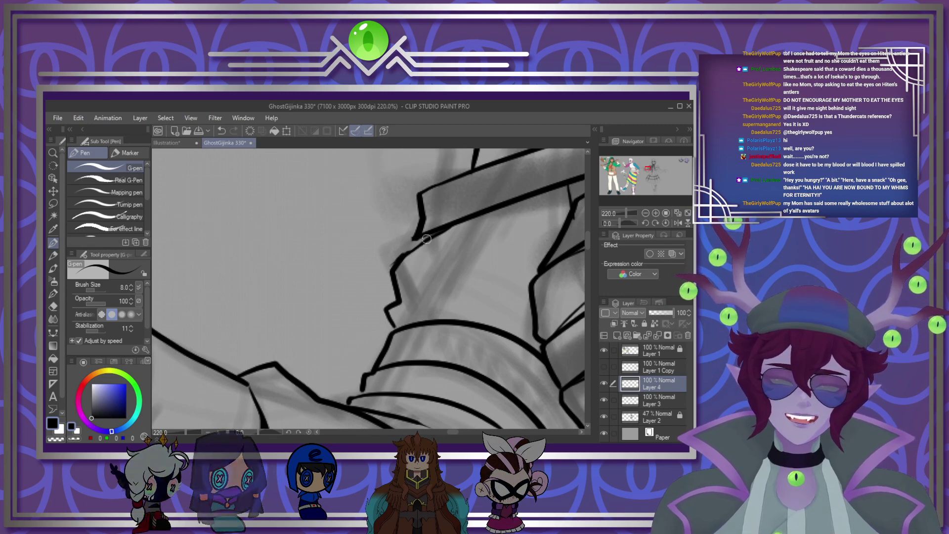
{"action": "scroll", "coordinate": [426, 241], "scroll_direction": "down", "scroll_amount": 8}
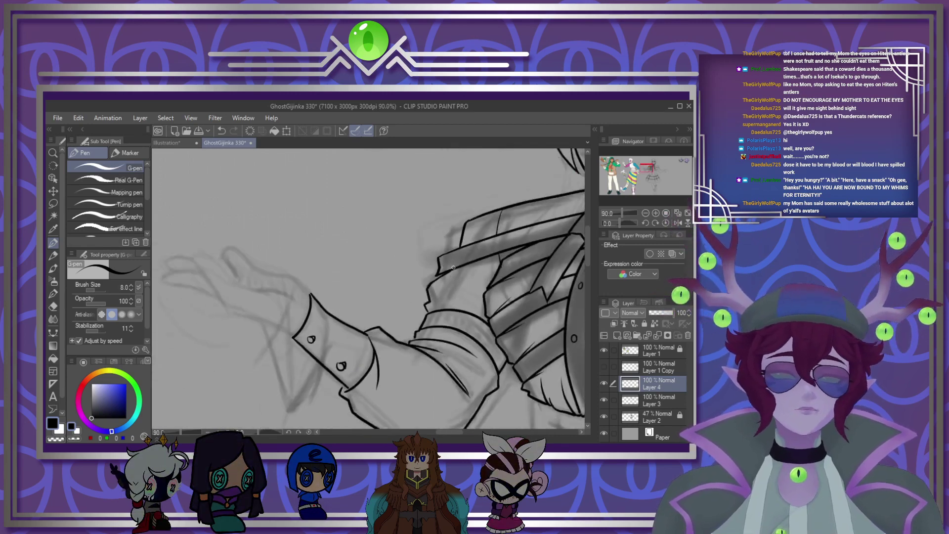
{"action": "scroll", "coordinate": [475, 290], "scroll_direction": "up", "scroll_amount": 6}
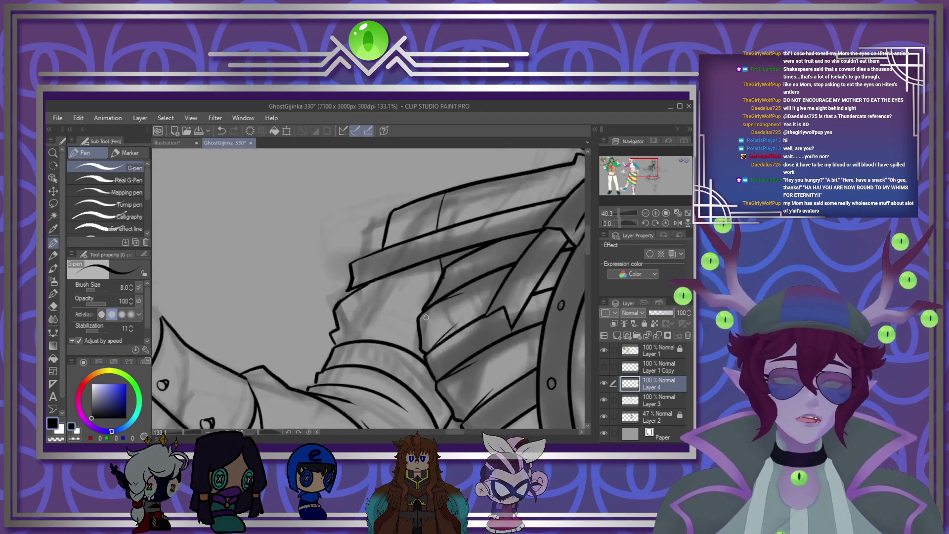
{"action": "left_click_drag", "start_coordinate": [388, 312], "coordinate": [370, 340]}
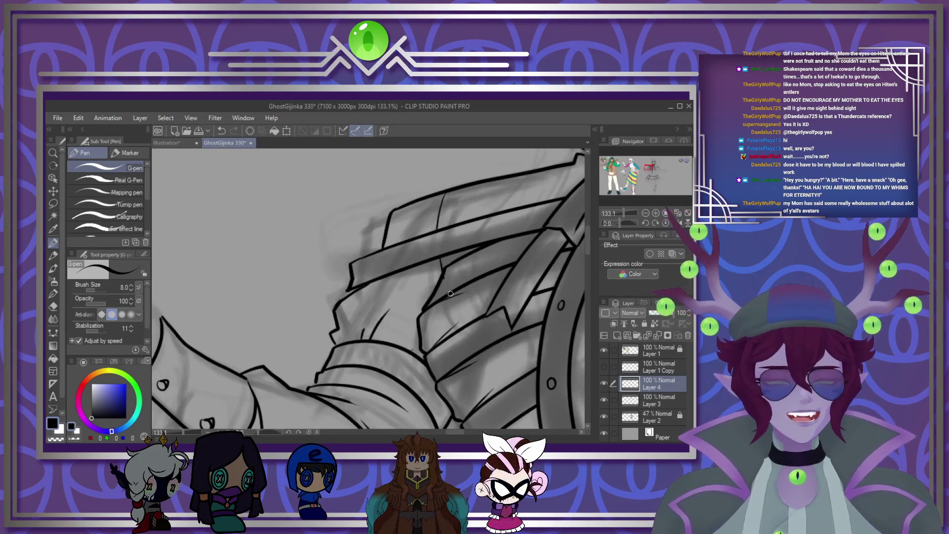
Step: Ink the nearest finger with its pointed nail, and extend its contours along the palm and hand's underside to the cuff
{"action": "scroll", "coordinate": [450, 294], "scroll_direction": "down", "scroll_amount": 4}
{"action": "scroll", "coordinate": [345, 301], "scroll_direction": "up", "scroll_amount": 2}
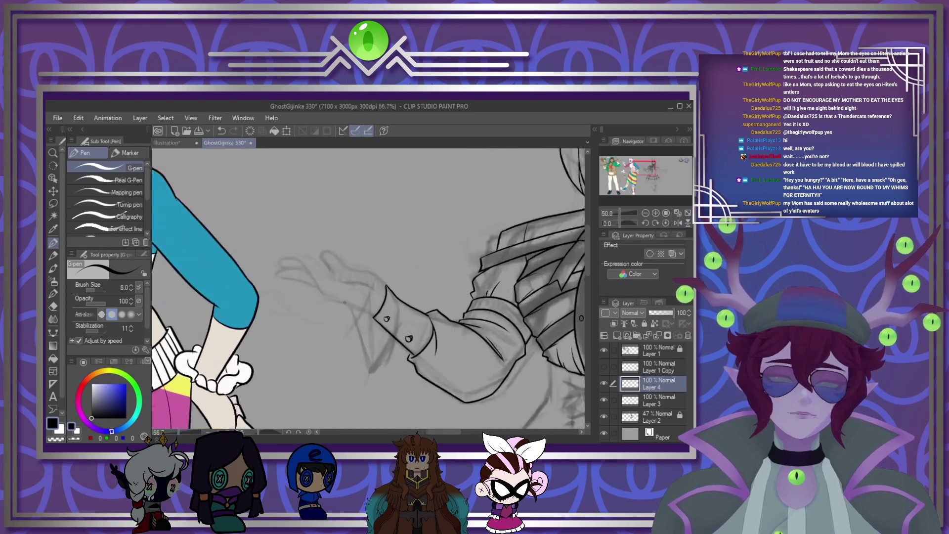
{"action": "scroll", "coordinate": [344, 302], "scroll_direction": "up", "scroll_amount": 4}
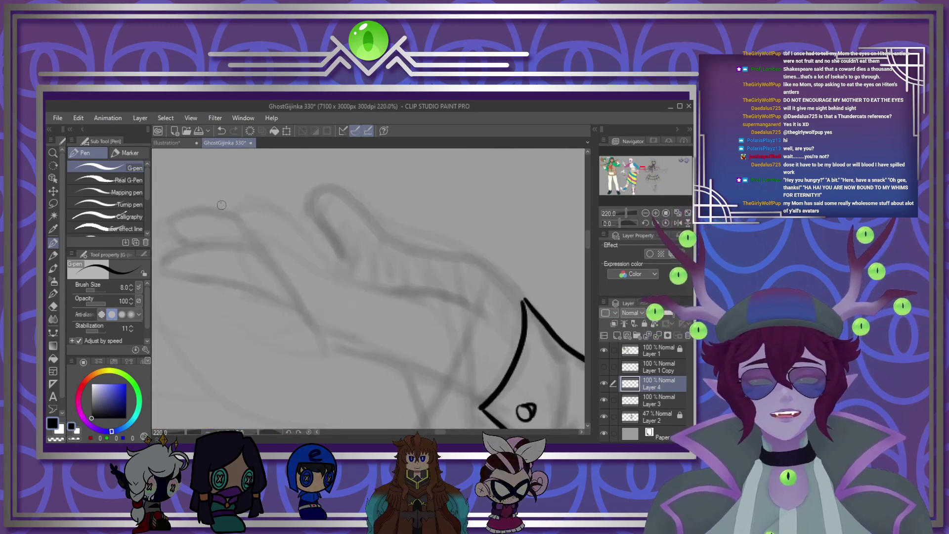
{"action": "left_click_drag", "start_coordinate": [223, 204], "coordinate": [257, 247]}
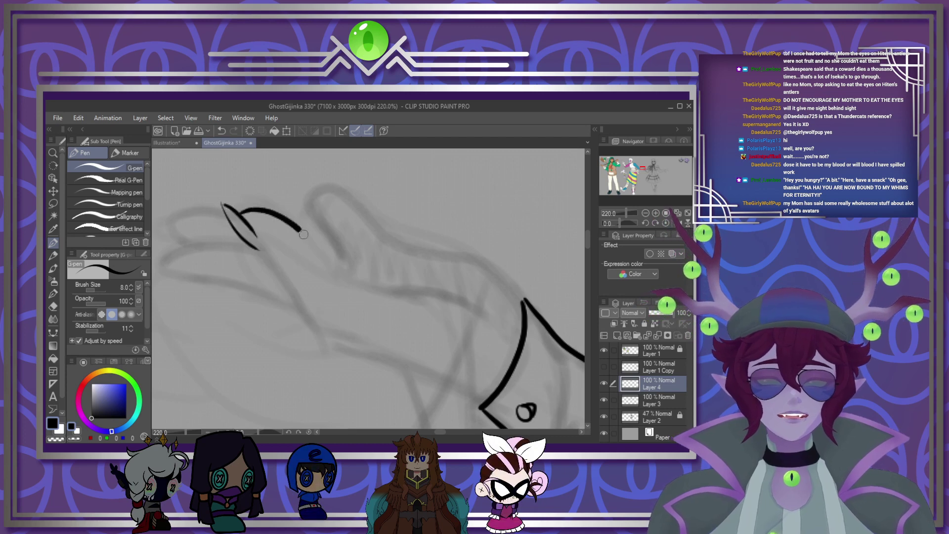
{"action": "left_click_drag", "start_coordinate": [258, 251], "coordinate": [346, 350]}
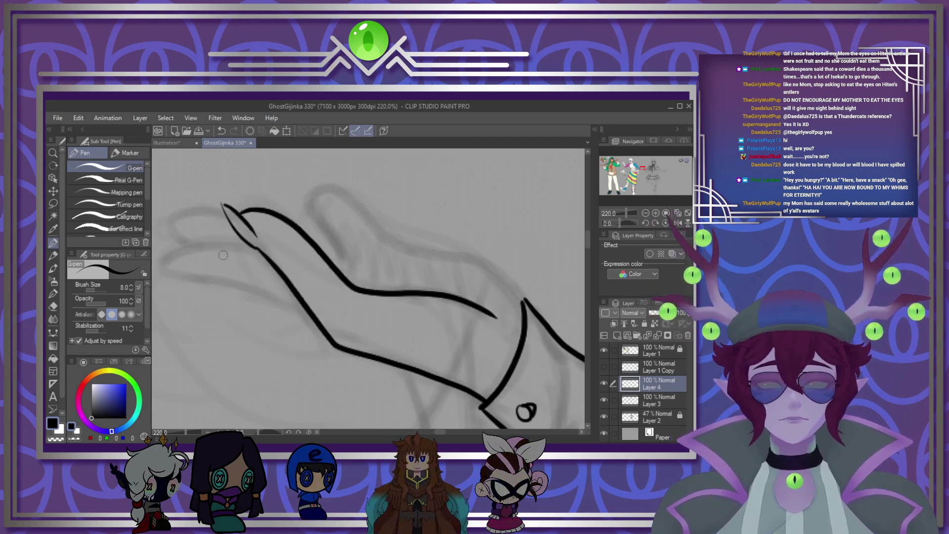
Step: Ink the remaining fingers behind the first, including the lower one with a pointed nail, and the thumb's inner contour
{"action": "left_click_drag", "start_coordinate": [443, 430], "coordinate": [435, 431]}
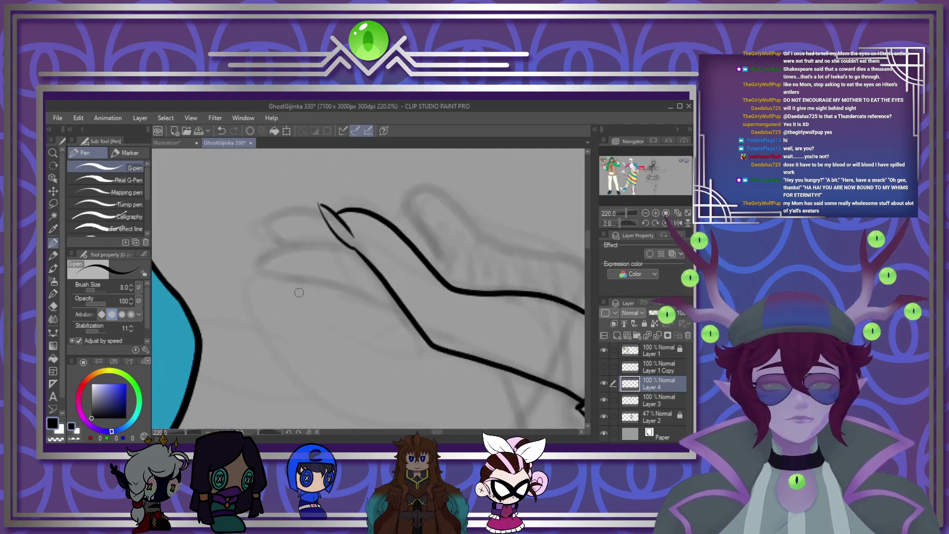
{"action": "mouse_move", "coordinate": [240, 271]}
{"action": "left_mouse_down"}
{"action": "mouse_move", "coordinate": [266, 285]}
{"action": "mouse_move", "coordinate": [294, 279]}
{"action": "mouse_move", "coordinate": [276, 274]}
{"action": "mouse_move", "coordinate": [327, 285]}
{"action": "mouse_move", "coordinate": [410, 317]}
{"action": "left_mouse_up"}
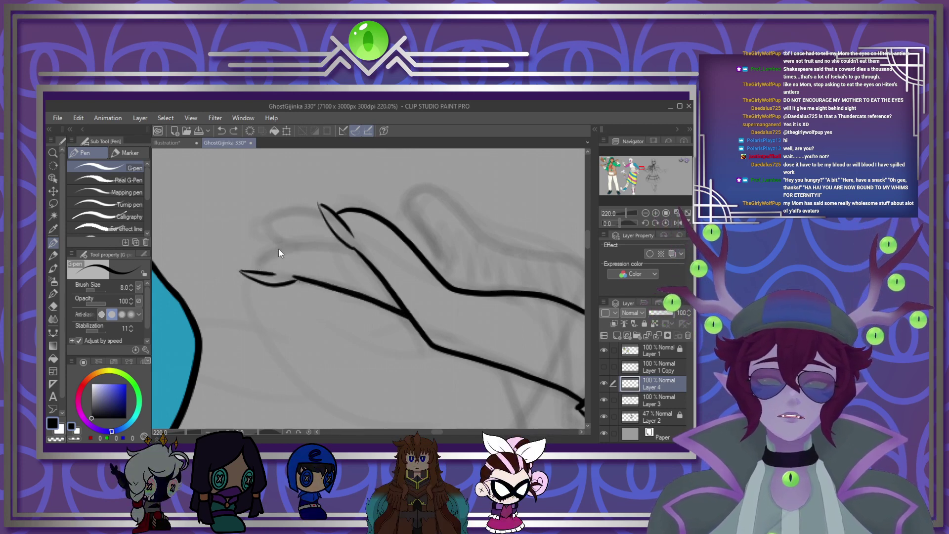
{"action": "mouse_move", "coordinate": [256, 268]}
{"action": "left_mouse_down"}
{"action": "mouse_move", "coordinate": [273, 249]}
{"action": "mouse_move", "coordinate": [346, 243]}
{"action": "left_mouse_up"}
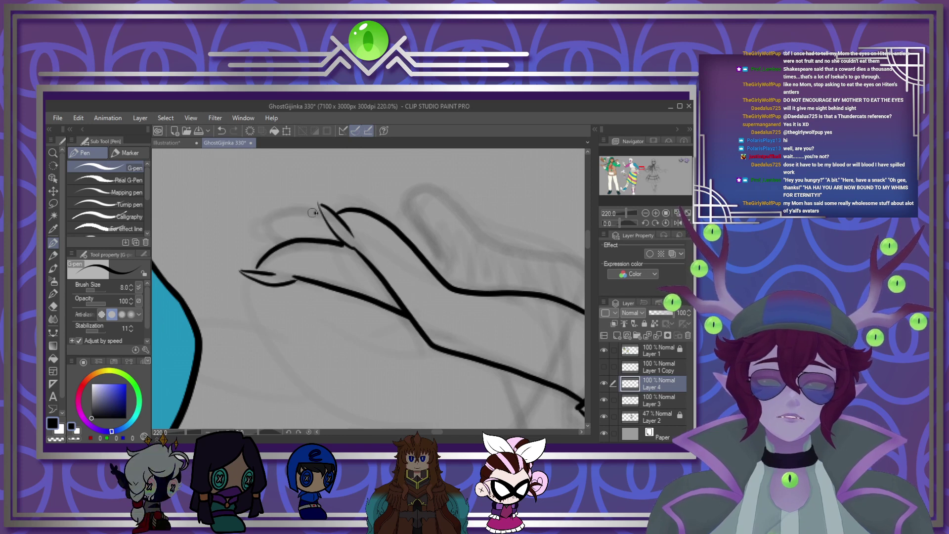
{"action": "mouse_move", "coordinate": [436, 193]}
{"action": "left_mouse_down"}
{"action": "mouse_move", "coordinate": [414, 214]}
{"action": "mouse_move", "coordinate": [435, 250]}
{"action": "left_mouse_up"}
{"action": "scroll", "coordinate": [448, 271], "scroll_direction": "down", "scroll_amount": 4}
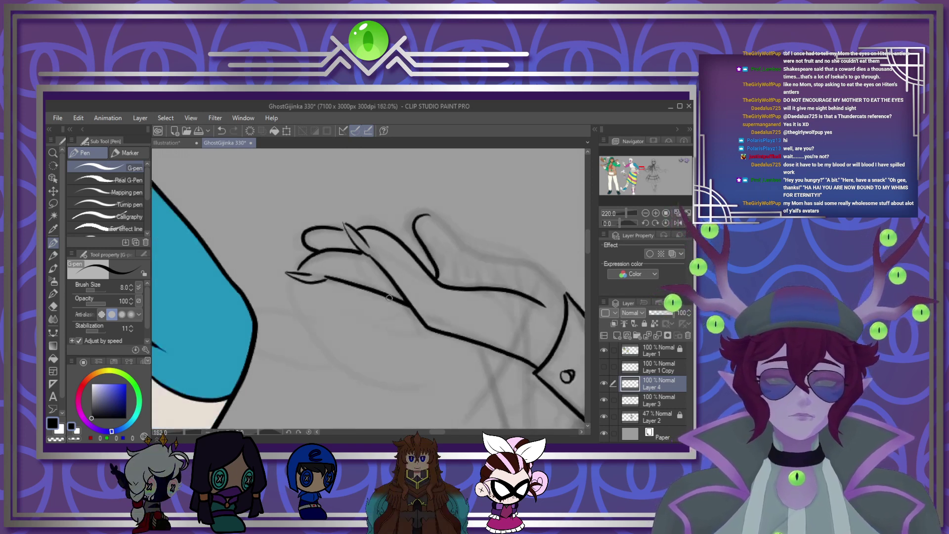
Step: Ink the thumb's outer contour along the wrist to the cuff, and add a short crease at the thumb's base
{"action": "scroll", "coordinate": [453, 268], "scroll_direction": "up", "scroll_amount": 5}
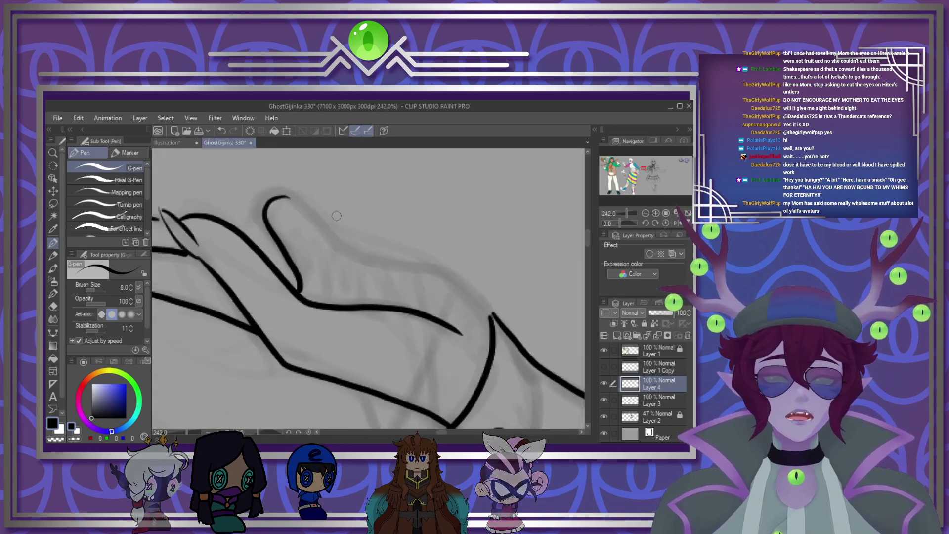
{"action": "mouse_move", "coordinate": [290, 197]}
{"action": "left_mouse_down"}
{"action": "mouse_move", "coordinate": [369, 261]}
{"action": "mouse_move", "coordinate": [453, 279]}
{"action": "mouse_move", "coordinate": [491, 317]}
{"action": "left_mouse_up"}
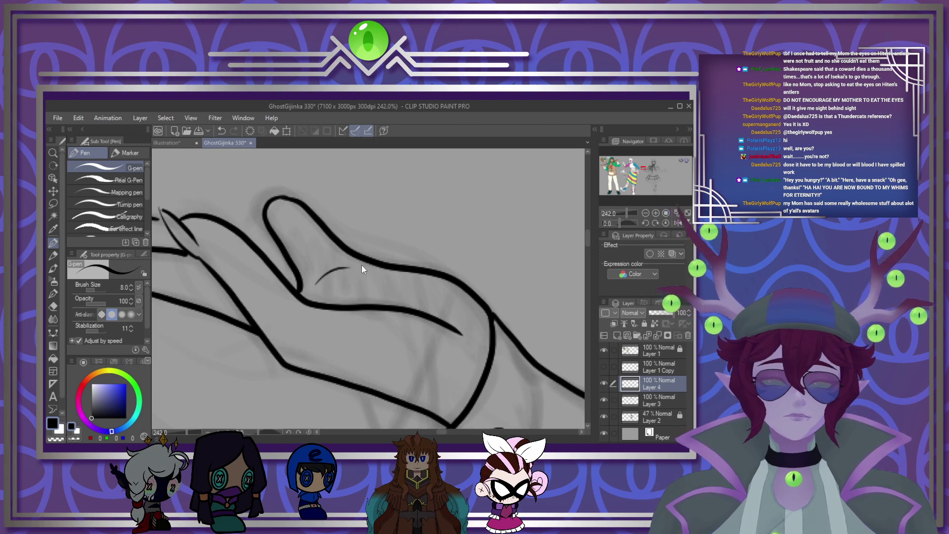
{"action": "scroll", "coordinate": [336, 273], "scroll_direction": "down", "scroll_amount": 10}
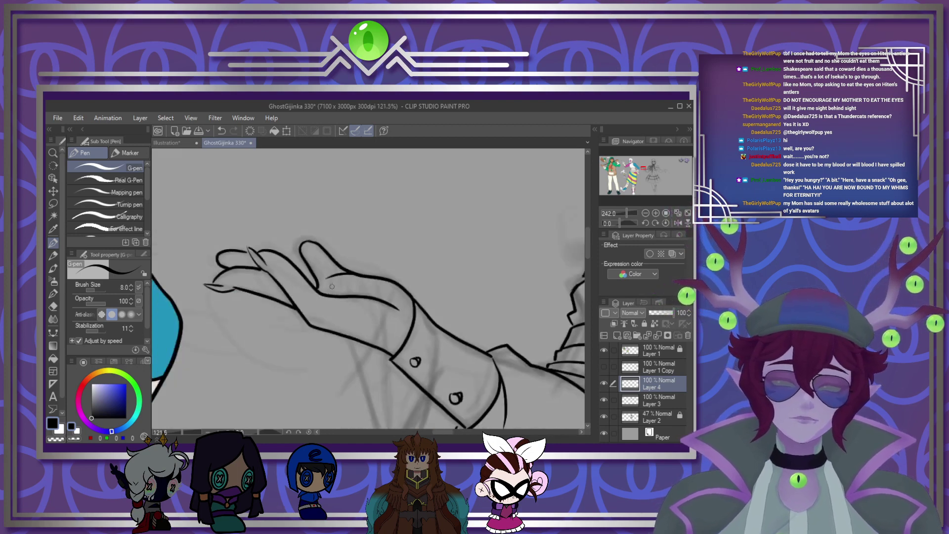
{"action": "scroll", "coordinate": [449, 293], "scroll_direction": "up", "scroll_amount": 3}
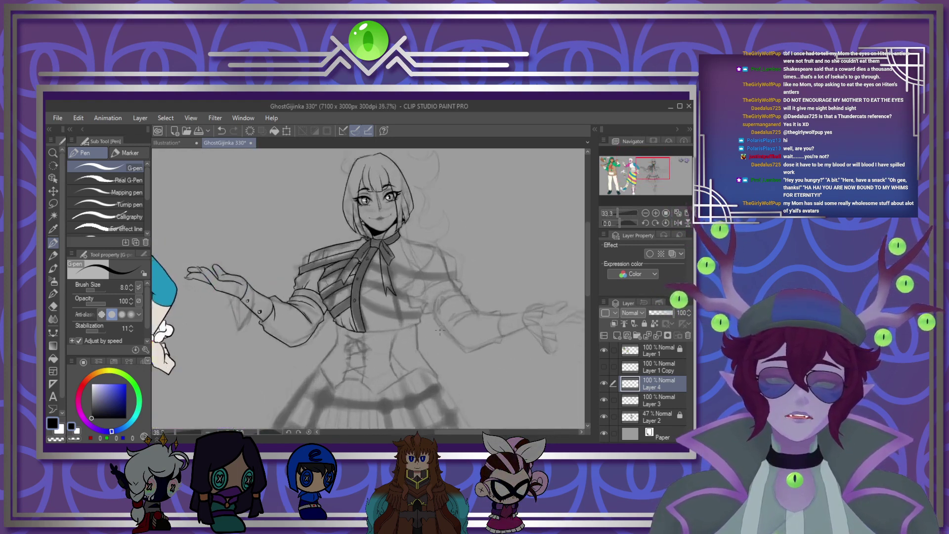
{"action": "scroll", "coordinate": [448, 302], "scroll_direction": "down", "scroll_amount": 1}
{"action": "scroll", "coordinate": [444, 315], "scroll_direction": "up", "scroll_amount": 1}
{"action": "scroll", "coordinate": [444, 314], "scroll_direction": "up", "scroll_amount": 1}
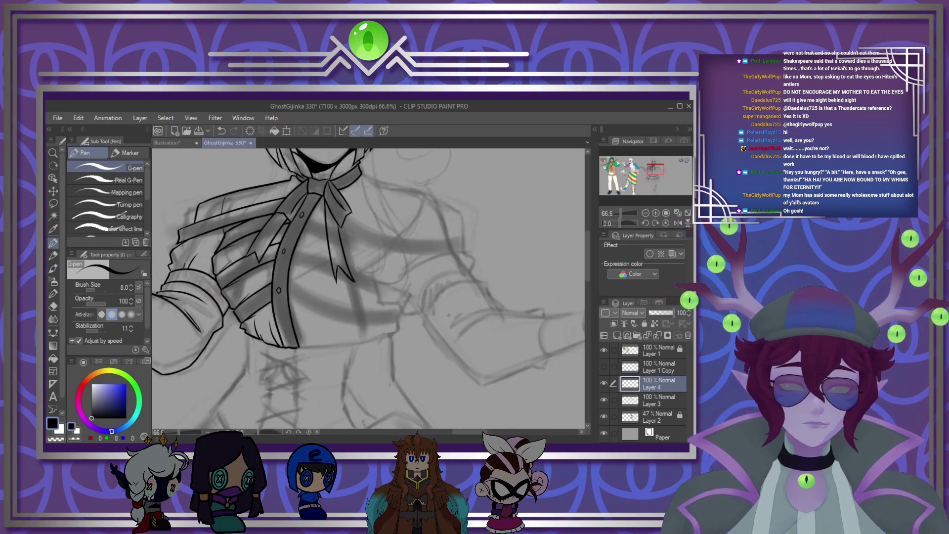
{"action": "scroll", "coordinate": [450, 315], "scroll_direction": "down", "scroll_amount": 2}
{"action": "scroll", "coordinate": [428, 336], "scroll_direction": "down", "scroll_amount": 1}
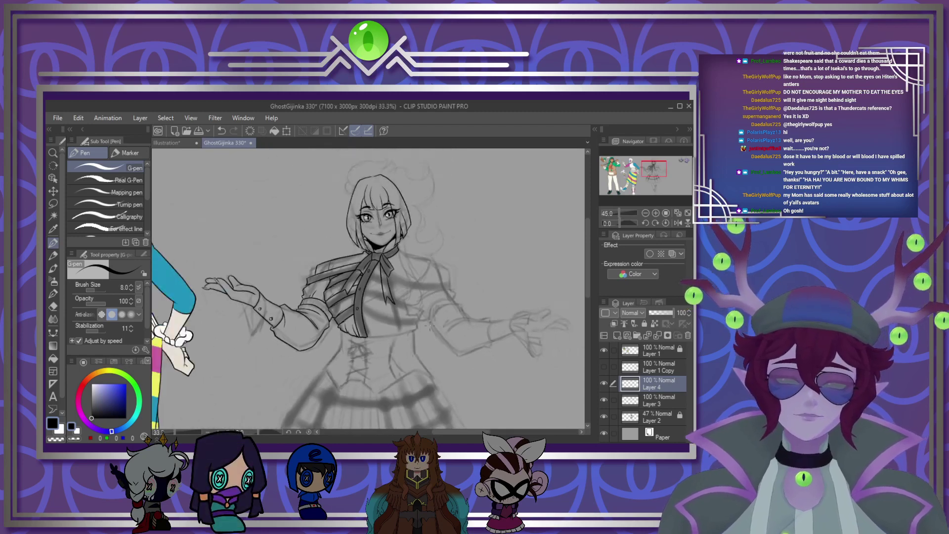
{"action": "scroll", "coordinate": [425, 321], "scroll_direction": "up", "scroll_amount": 3}
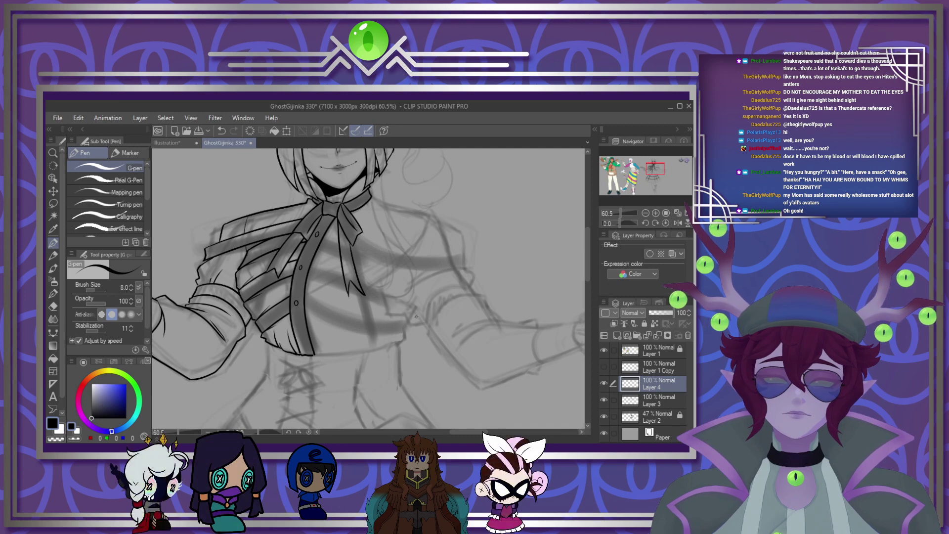
{"action": "scroll", "coordinate": [415, 316], "scroll_direction": "down", "scroll_amount": 1}
{"action": "scroll", "coordinate": [415, 323], "scroll_direction": "down", "scroll_amount": 2}
{"action": "scroll", "coordinate": [445, 317], "scroll_direction": "up", "scroll_amount": 3}
{"action": "scroll", "coordinate": [484, 311], "scroll_direction": "down", "scroll_amount": 2}
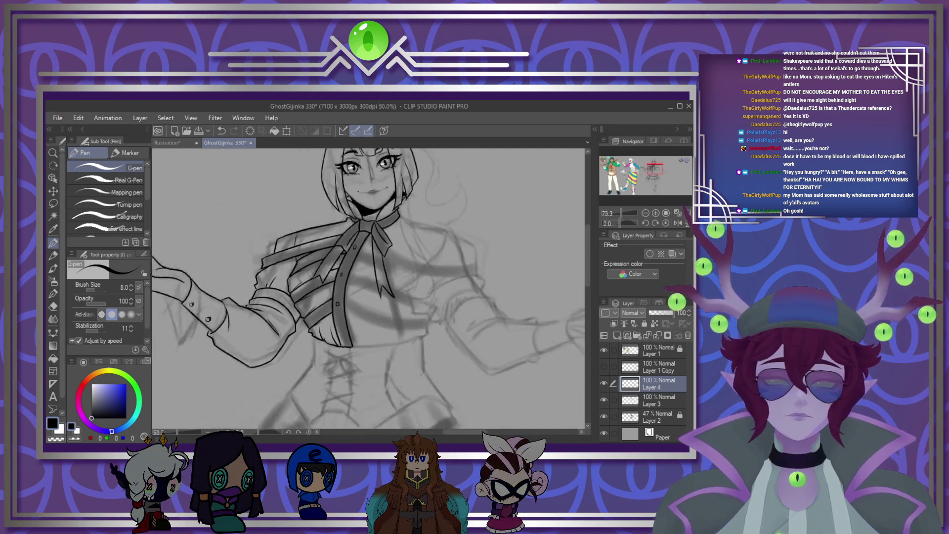
Step: Ink the curved arm band on the second sleeve as two parallel arcs, and close both of its ends
{"action": "scroll", "coordinate": [524, 309], "scroll_direction": "up", "scroll_amount": 2}
{"action": "scroll", "coordinate": [524, 309], "scroll_direction": "up", "scroll_amount": 4}
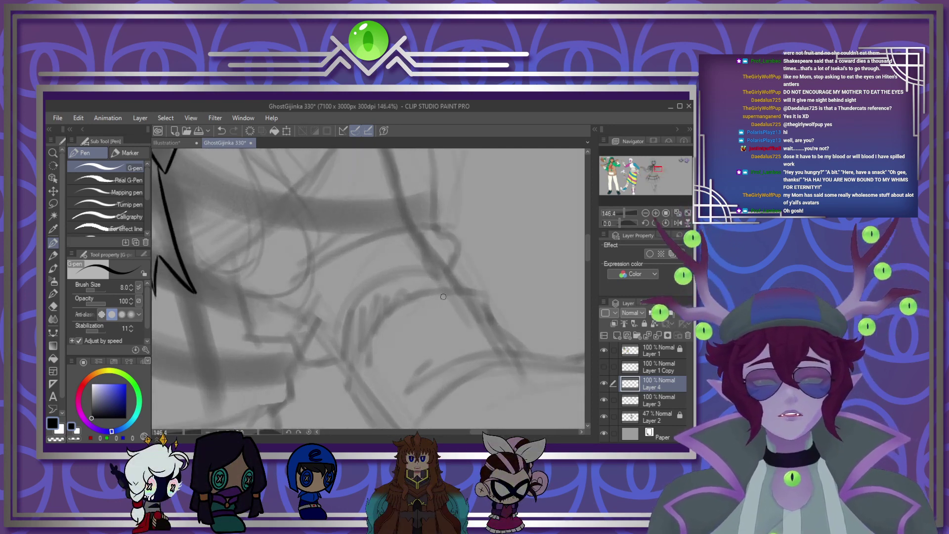
{"action": "mouse_move", "coordinate": [351, 372]}
{"action": "left_mouse_down"}
{"action": "mouse_move", "coordinate": [412, 300]}
{"action": "mouse_move", "coordinate": [457, 291]}
{"action": "left_mouse_up"}
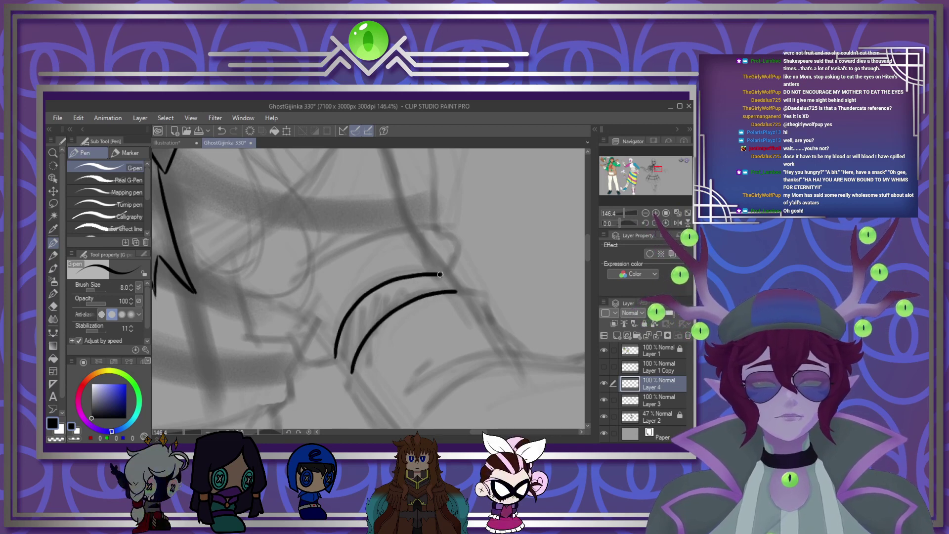
{"action": "scroll", "coordinate": [412, 281], "scroll_direction": "up", "scroll_amount": 4}
{"action": "key", "text": "ctrl+z"}
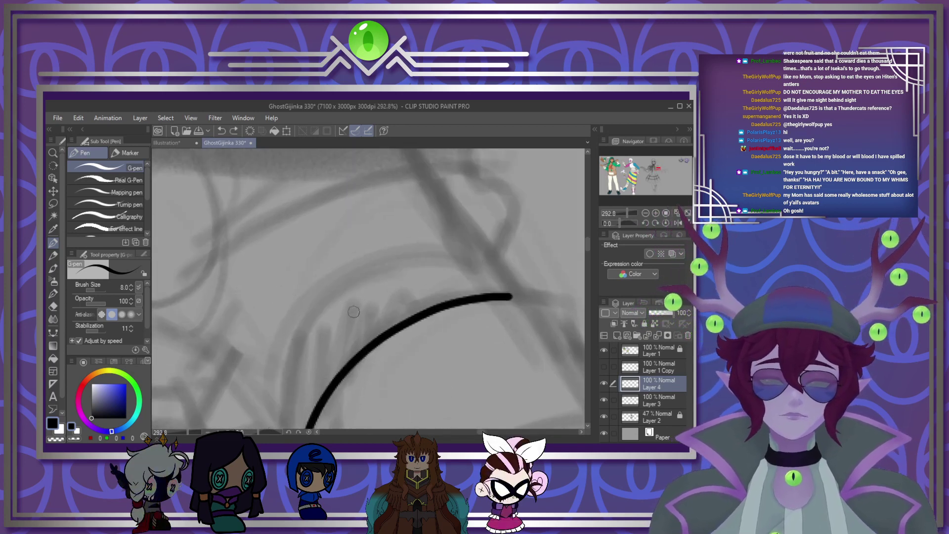
{"action": "left_click_drag", "start_coordinate": [587, 244], "coordinate": [587, 246]}
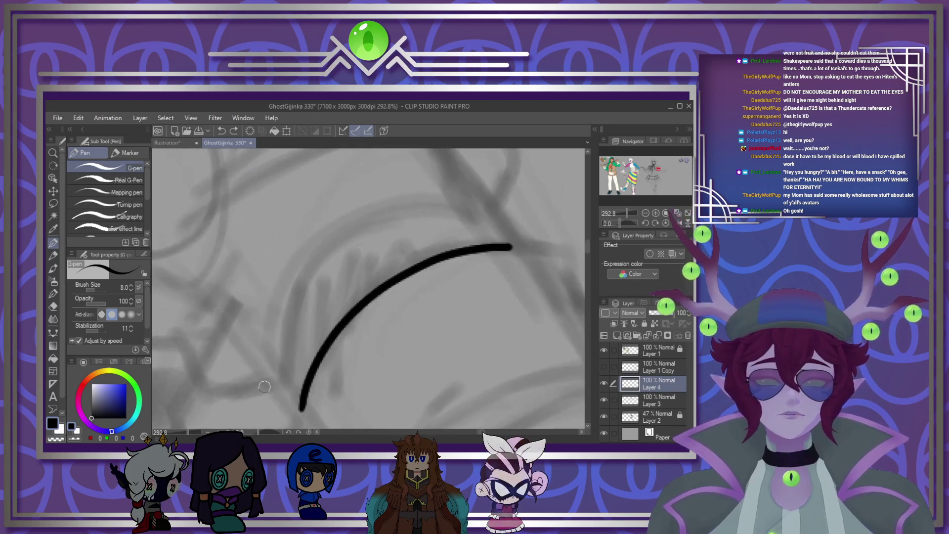
{"action": "mouse_move", "coordinate": [279, 378]}
{"action": "left_mouse_down"}
{"action": "mouse_move", "coordinate": [316, 288]}
{"action": "mouse_move", "coordinate": [497, 216]}
{"action": "left_mouse_up"}
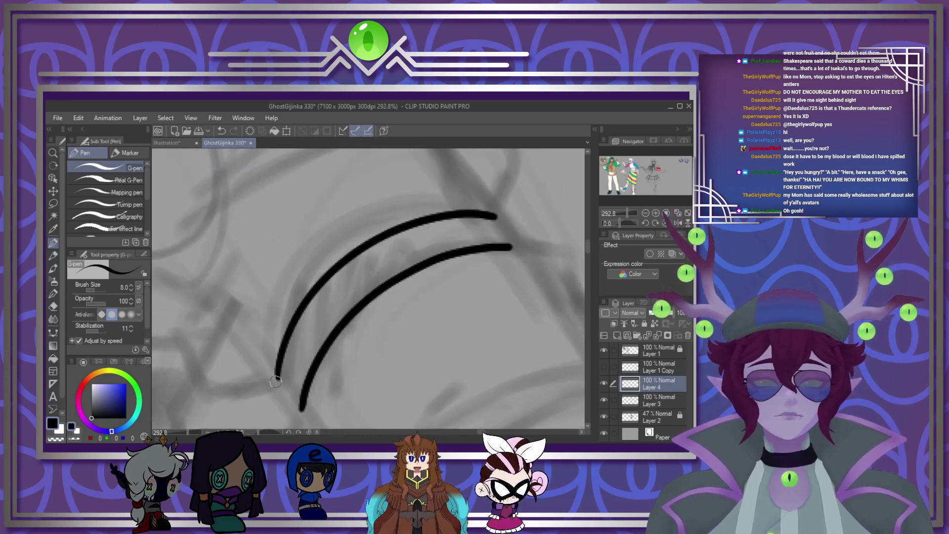
{"action": "left_click_drag", "start_coordinate": [496, 216], "coordinate": [514, 246]}
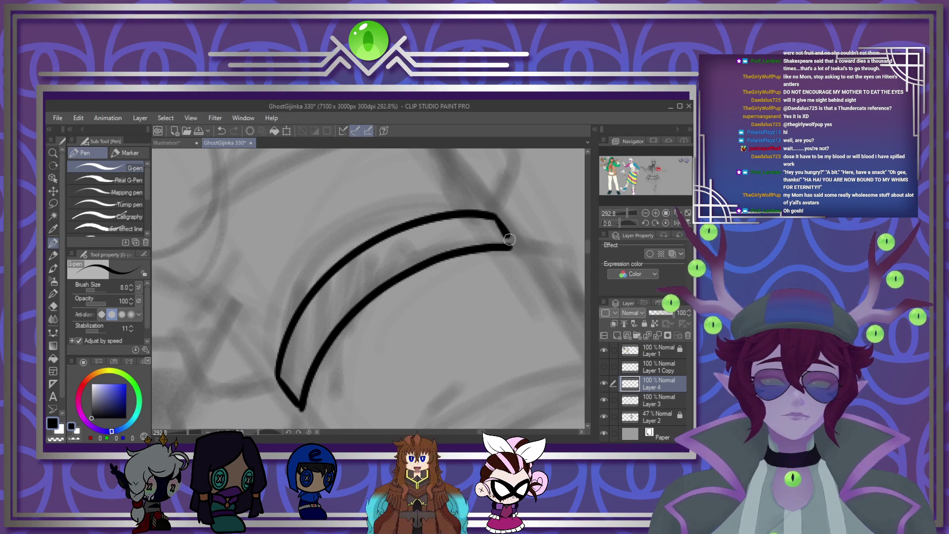
Step: Ink the angular sleeve underside from the torso to the arm band, and add short fold lines rising from the band
{"action": "scroll", "coordinate": [430, 292], "scroll_direction": "down", "scroll_amount": 5}
{"action": "scroll", "coordinate": [378, 304], "scroll_direction": "up", "scroll_amount": 3}
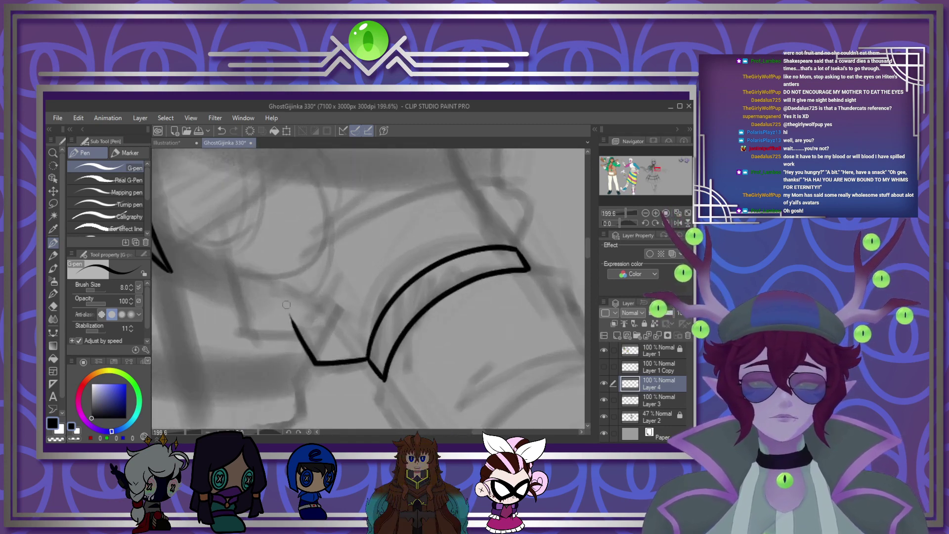
{"action": "mouse_move", "coordinate": [210, 240]}
{"action": "left_mouse_down"}
{"action": "mouse_move", "coordinate": [222, 245]}
{"action": "mouse_move", "coordinate": [232, 278]}
{"action": "mouse_move", "coordinate": [289, 334]}
{"action": "left_mouse_up"}
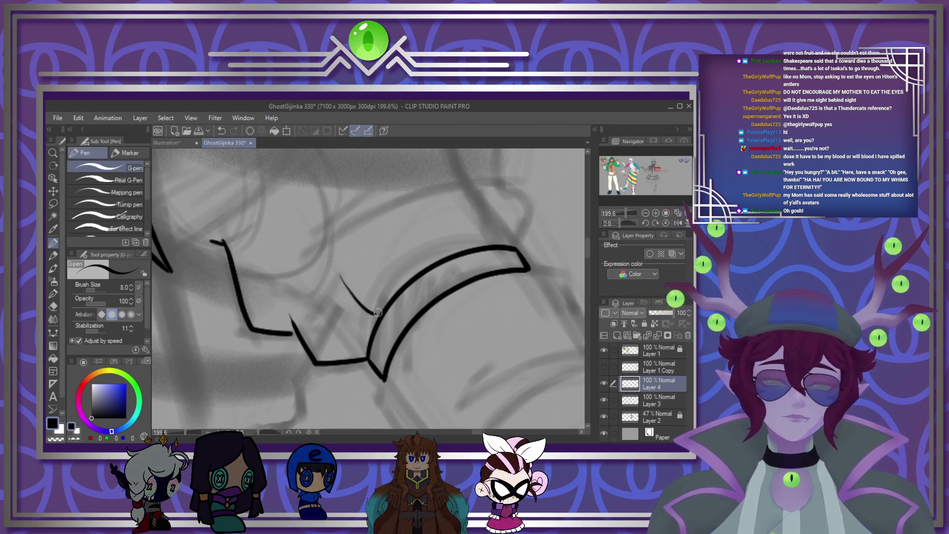
{"action": "left_click_drag", "start_coordinate": [371, 300], "coordinate": [380, 314]}
{"action": "mouse_move", "coordinate": [402, 184]}
{"action": "left_mouse_down"}
{"action": "mouse_move", "coordinate": [440, 260]}
{"action": "mouse_move", "coordinate": [450, 256]}
{"action": "left_mouse_up"}
{"action": "left_click_drag", "start_coordinate": [476, 240], "coordinate": [476, 247]}
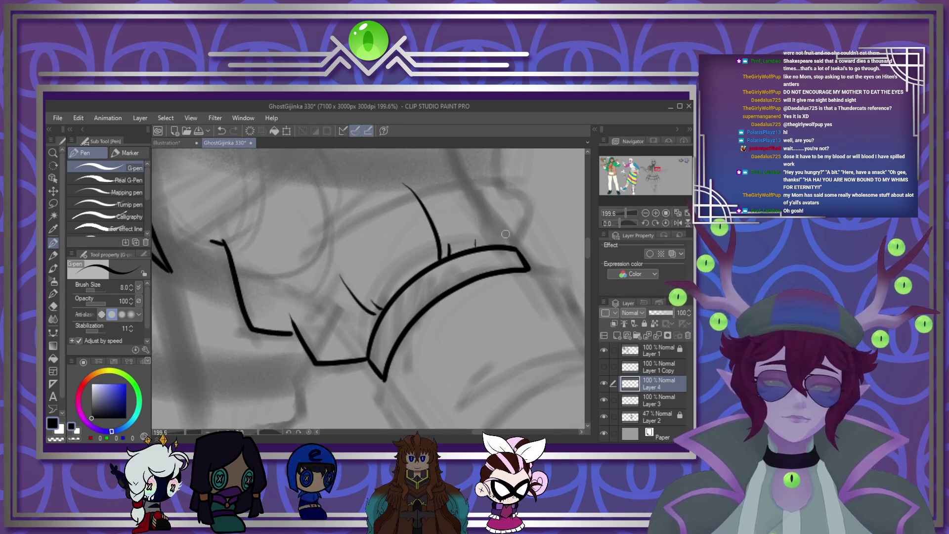
Step: Ink the shoulder and outer sleeve contour from the collar to the arm band, and add the curved armhole seam
{"action": "left_click_drag", "start_coordinate": [586, 245], "coordinate": [587, 236]}
{"action": "scroll", "coordinate": [372, 259], "scroll_direction": "down", "scroll_amount": 3}
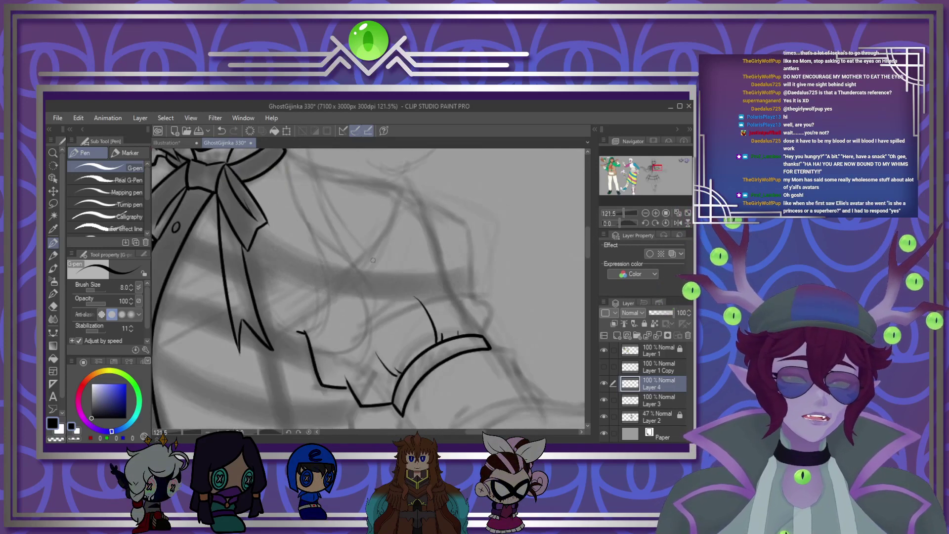
{"action": "scroll", "coordinate": [373, 260], "scroll_direction": "down", "scroll_amount": 1}
{"action": "scroll", "coordinate": [445, 207], "scroll_direction": "up", "scroll_amount": 2}
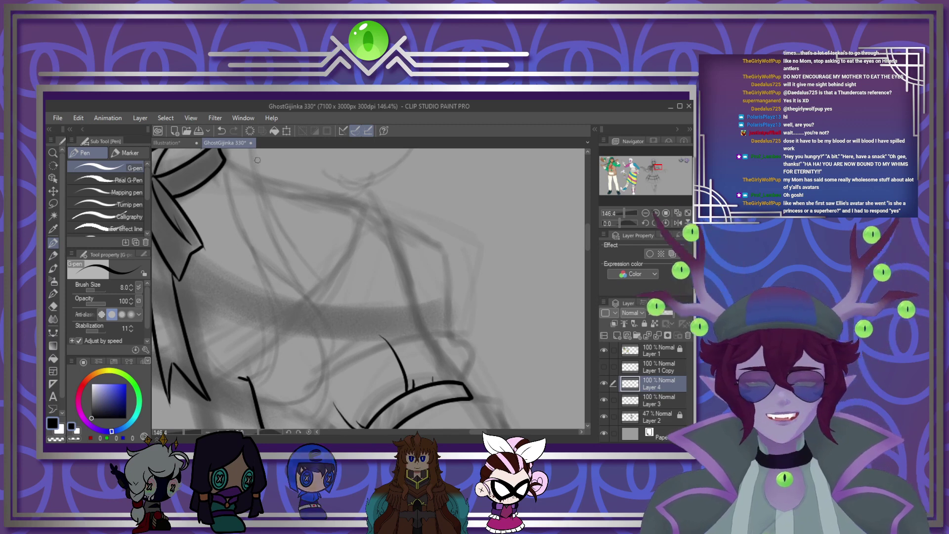
{"action": "mouse_move", "coordinate": [233, 157]}
{"action": "left_mouse_down"}
{"action": "mouse_move", "coordinate": [396, 214]}
{"action": "mouse_move", "coordinate": [387, 219]}
{"action": "mouse_move", "coordinate": [422, 318]}
{"action": "left_mouse_up"}
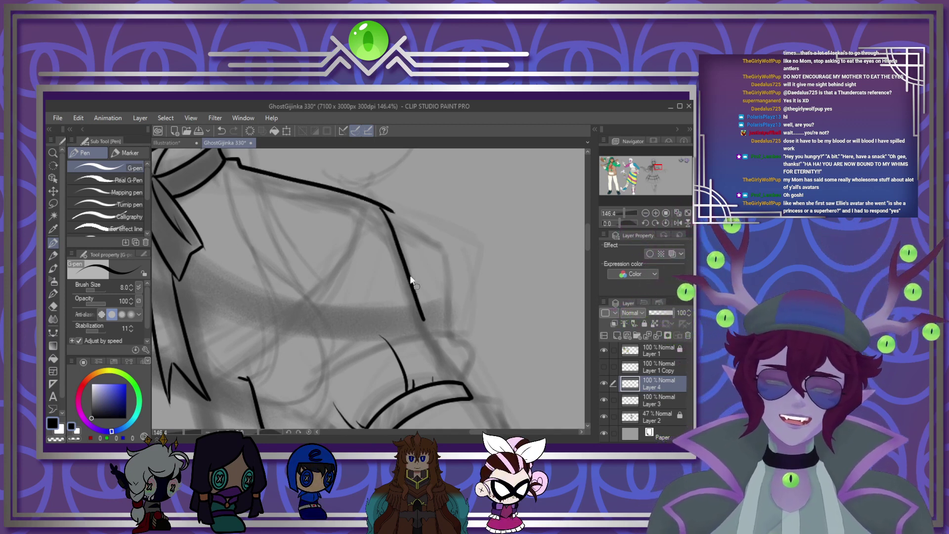
{"action": "mouse_move", "coordinate": [411, 262]}
{"action": "left_mouse_down"}
{"action": "mouse_move", "coordinate": [433, 325]}
{"action": "mouse_move", "coordinate": [452, 332]}
{"action": "left_mouse_up"}
{"action": "left_click_drag", "start_coordinate": [462, 366], "coordinate": [459, 379]}
{"action": "mouse_move", "coordinate": [261, 406]}
{"action": "left_mouse_down"}
{"action": "mouse_move", "coordinate": [345, 264]}
{"action": "mouse_move", "coordinate": [403, 241]}
{"action": "left_mouse_up"}
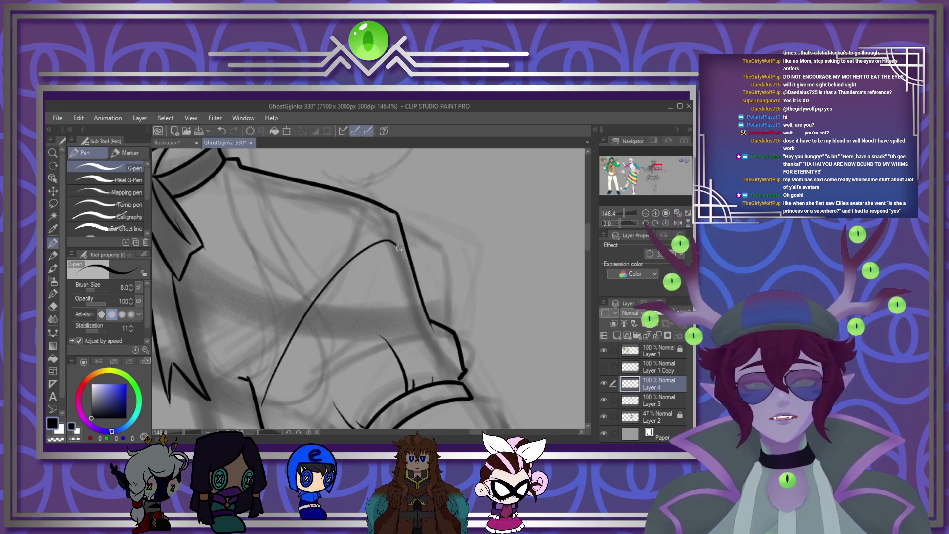
Step: Examine the newly inked shoulder and puffed sleeve against the rest of the figure
{"action": "key", "text": "ctrl+alt+0"}
{"action": "scroll", "coordinate": [428, 259], "scroll_direction": "down", "scroll_amount": 3}
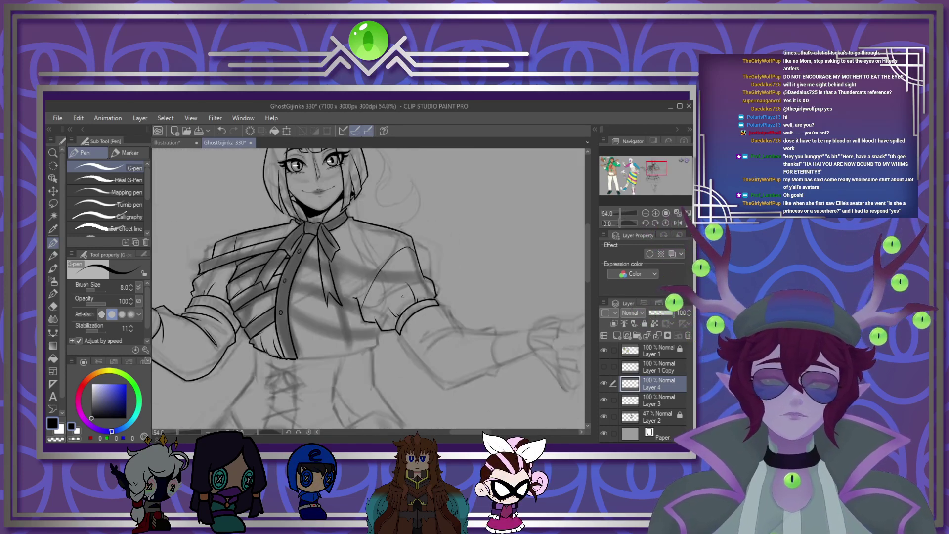
{"action": "scroll", "coordinate": [327, 332], "scroll_direction": "down", "scroll_amount": 1}
{"action": "scroll", "coordinate": [326, 332], "scroll_direction": "down", "scroll_amount": 1}
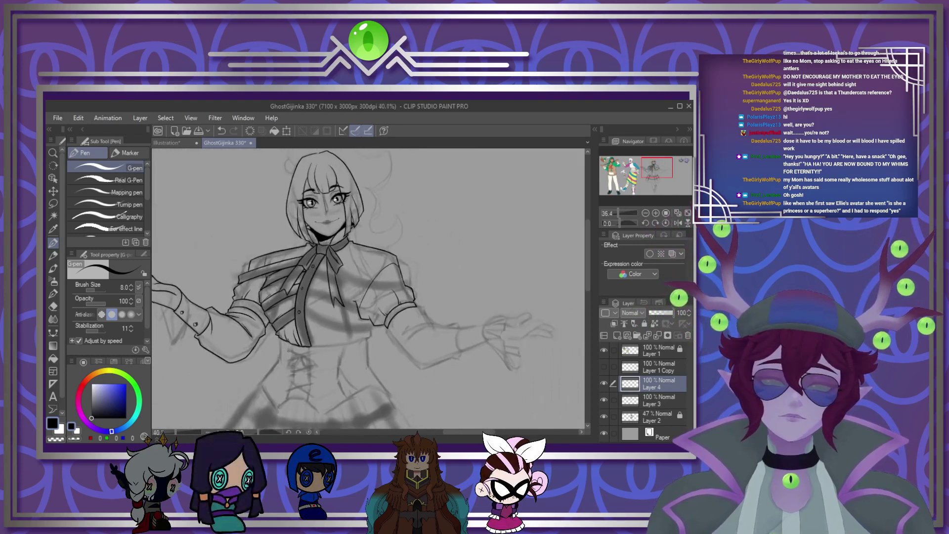
{"action": "scroll", "coordinate": [299, 341], "scroll_direction": "up", "scroll_amount": 1}
{"action": "scroll", "coordinate": [325, 308], "scroll_direction": "down", "scroll_amount": 2}
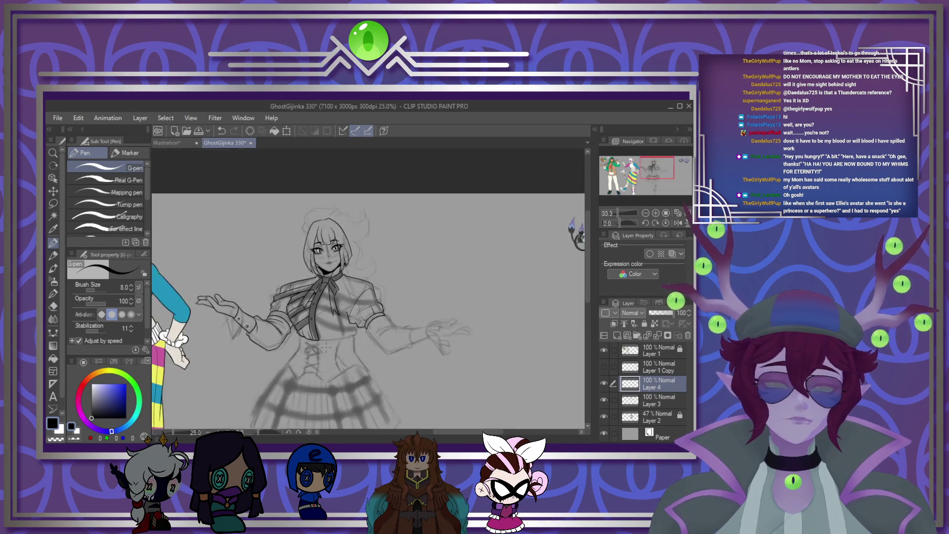
{"action": "scroll", "coordinate": [383, 293], "scroll_direction": "up", "scroll_amount": 2}
{"action": "scroll", "coordinate": [382, 291], "scroll_direction": "up", "scroll_amount": 2}
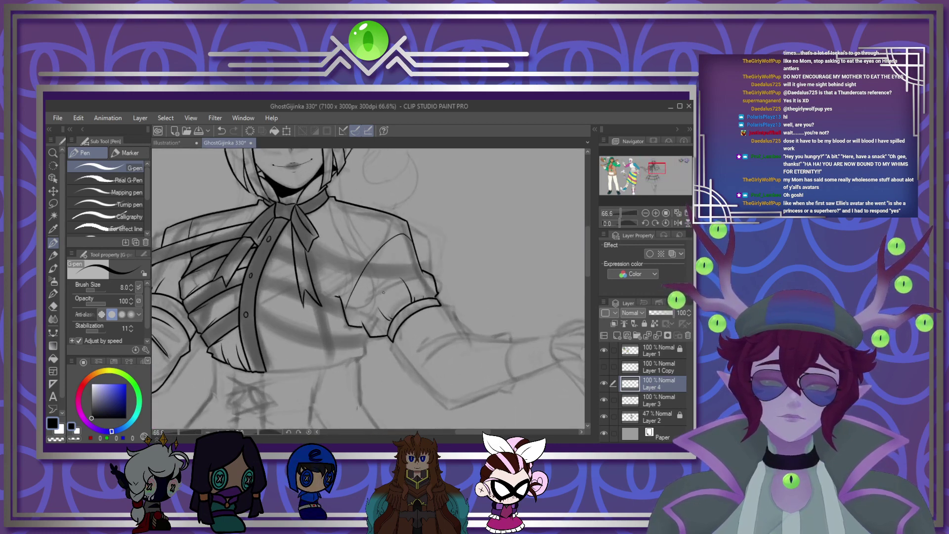
{"action": "scroll", "coordinate": [387, 291], "scroll_direction": "down", "scroll_amount": 2}
{"action": "scroll", "coordinate": [361, 270], "scroll_direction": "up", "scroll_amount": 5}
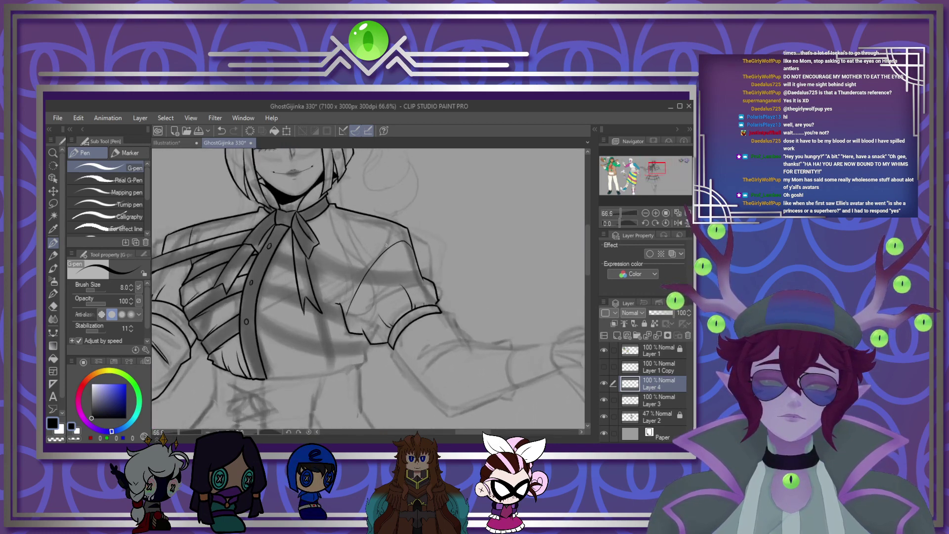
Step: Ink the wide shoulder band from the bow to the sleeve's outer edge, and erase the sleeve lines crossing it on Layer 3
{"action": "scroll", "coordinate": [361, 270], "scroll_direction": "up", "scroll_amount": 1}
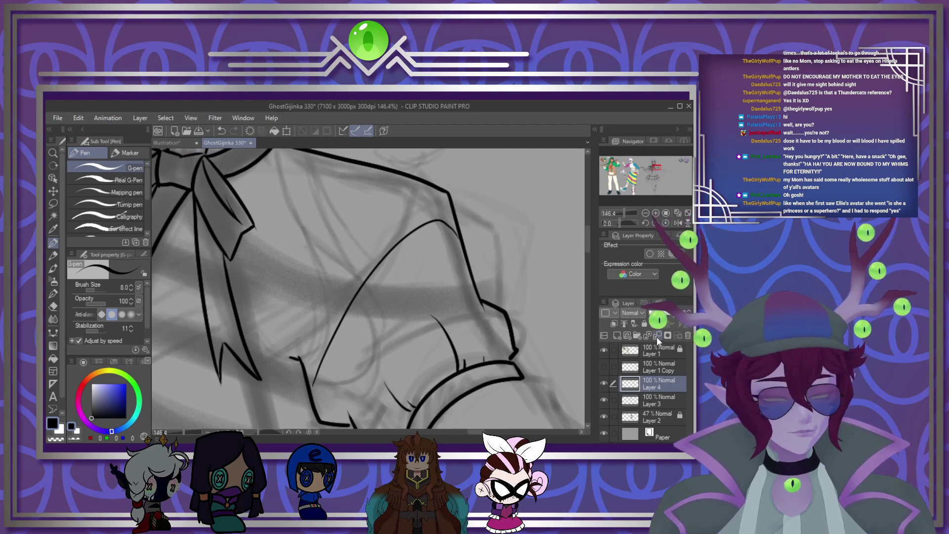
{"action": "mouse_move", "coordinate": [207, 163]}
{"action": "left_mouse_down"}
{"action": "mouse_move", "coordinate": [227, 189]}
{"action": "mouse_move", "coordinate": [421, 268]}
{"action": "mouse_move", "coordinate": [520, 260]}
{"action": "left_mouse_up"}
{"action": "mouse_move", "coordinate": [239, 243]}
{"action": "left_mouse_down"}
{"action": "mouse_move", "coordinate": [317, 288]}
{"action": "mouse_move", "coordinate": [498, 297]}
{"action": "left_mouse_up"}
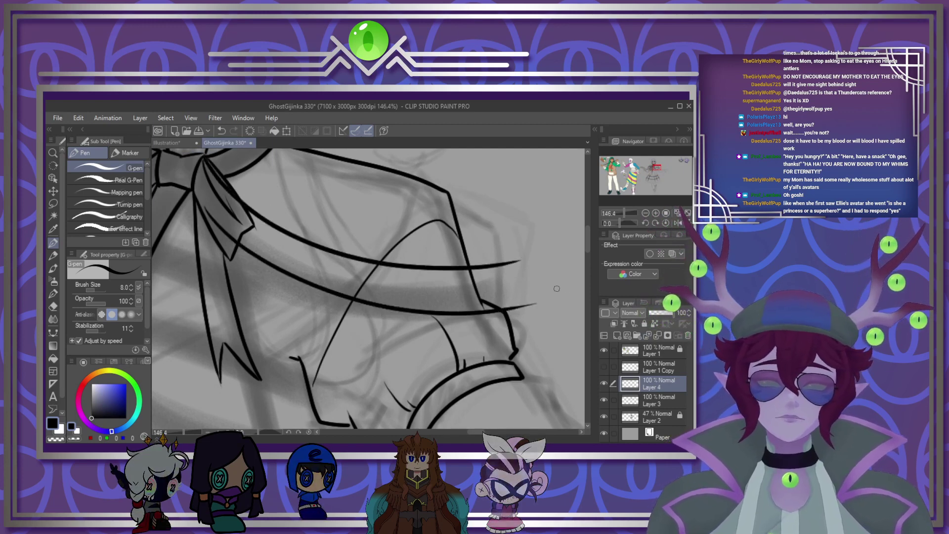
{"action": "key", "text": "ctrl+z"}
{"action": "mouse_move", "coordinate": [213, 213]}
{"action": "left_mouse_down"}
{"action": "mouse_move", "coordinate": [373, 293]}
{"action": "mouse_move", "coordinate": [481, 279]}
{"action": "mouse_move", "coordinate": [481, 295]}
{"action": "mouse_move", "coordinate": [468, 257]}
{"action": "left_mouse_up"}
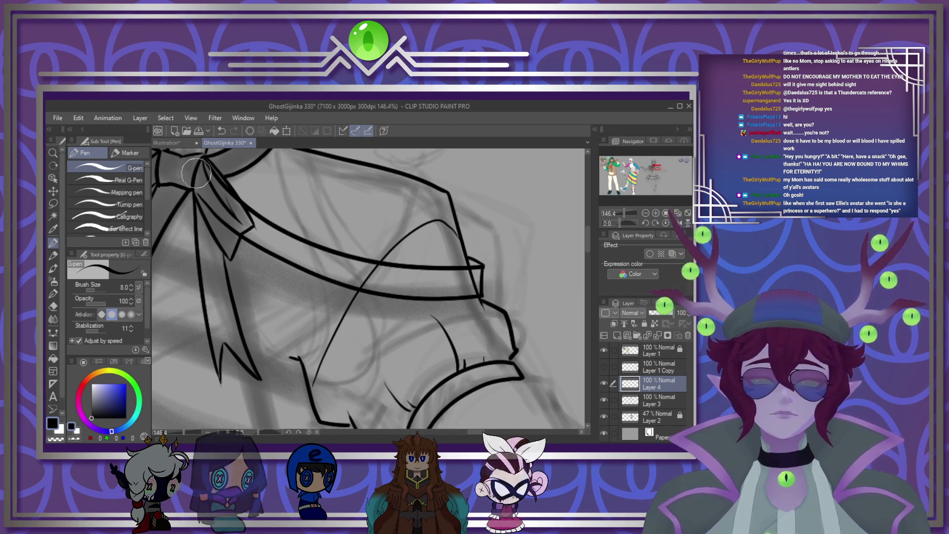
{"action": "left_click", "coordinate": [657, 399]}
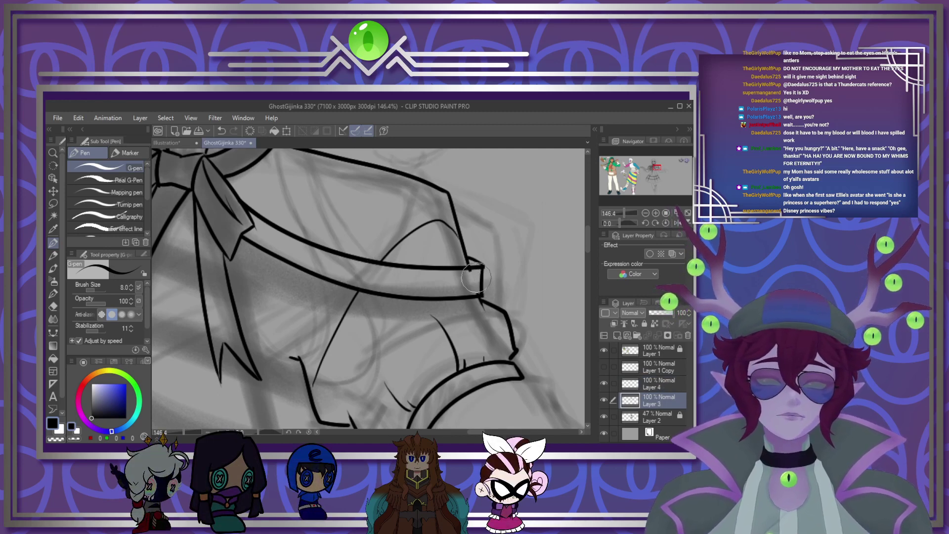
{"action": "left_click_drag", "start_coordinate": [476, 278], "coordinate": [471, 273]}
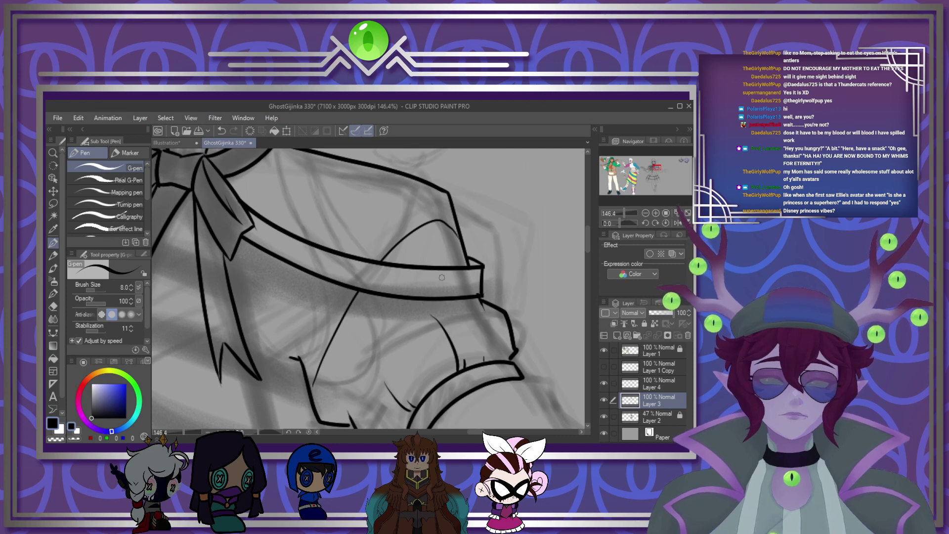
{"action": "scroll", "coordinate": [441, 277], "scroll_direction": "down", "scroll_amount": 5}
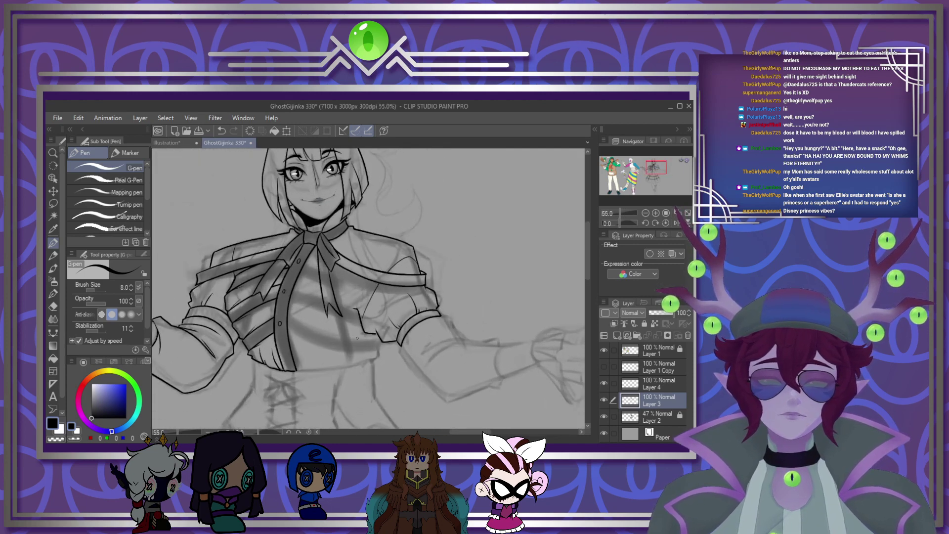
{"action": "scroll", "coordinate": [357, 337], "scroll_direction": "up", "scroll_amount": 4}
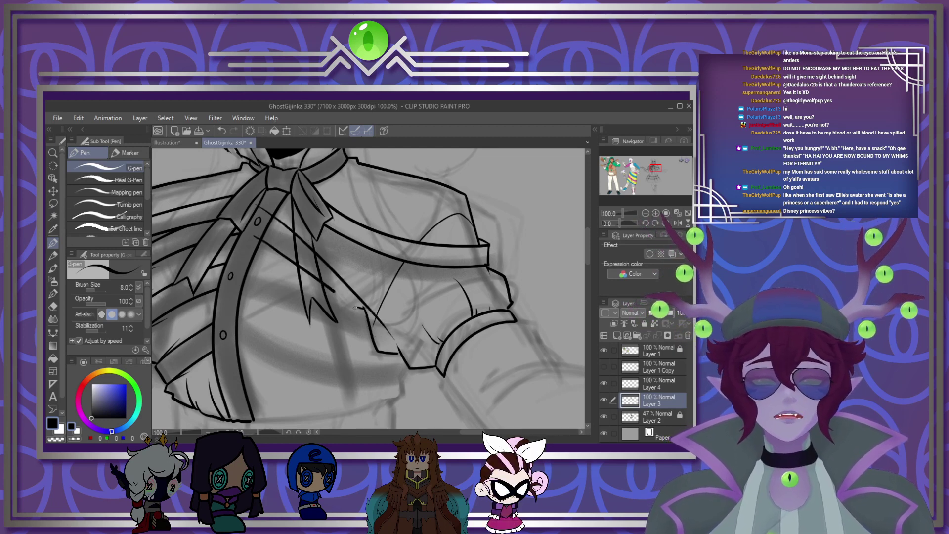
{"action": "left_click_drag", "start_coordinate": [354, 308], "coordinate": [395, 343]}
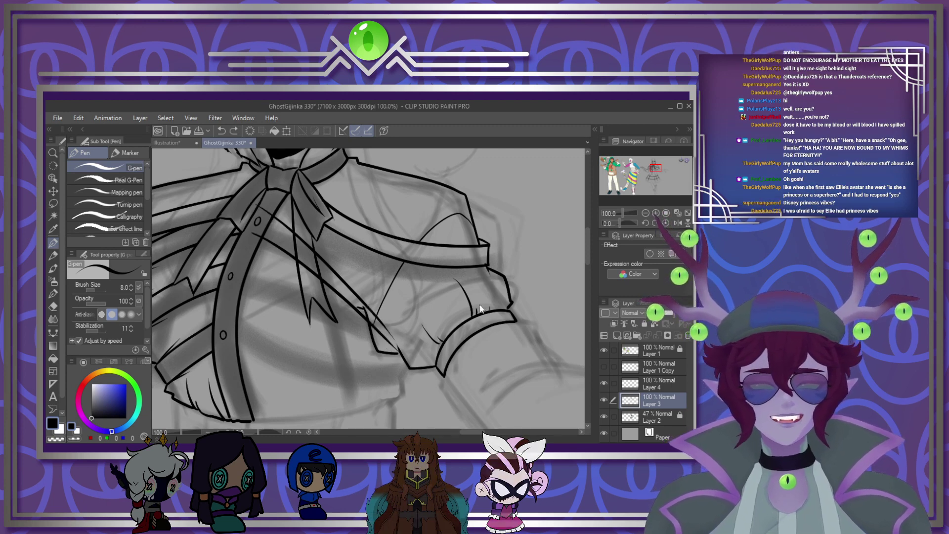
Step: On Layer 4, ink the upper diagonal torso stripe from the button placket to the underarm, and erase its lines over the ribbon tail
{"action": "left_click", "coordinate": [653, 384]}
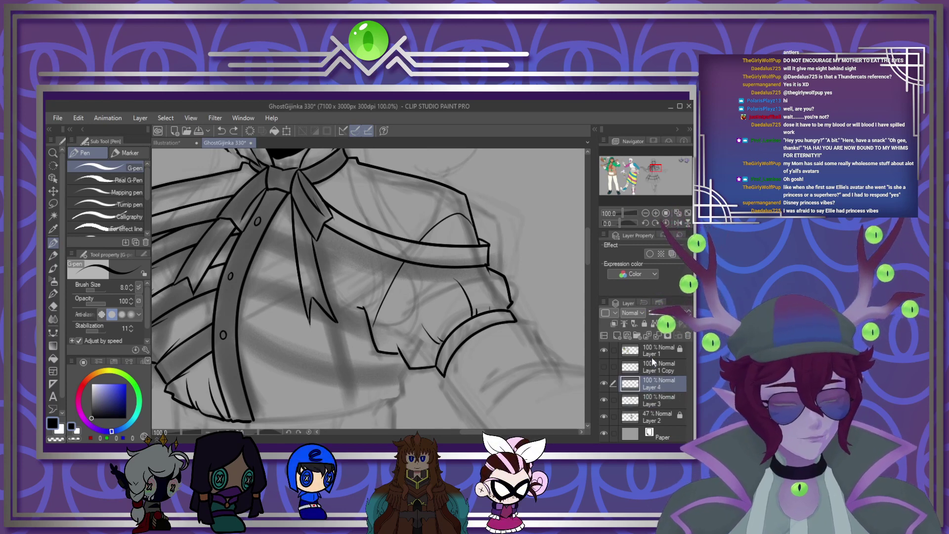
{"action": "left_click_drag", "start_coordinate": [251, 227], "coordinate": [379, 325]}
{"action": "left_click_drag", "start_coordinate": [324, 255], "coordinate": [368, 311]}
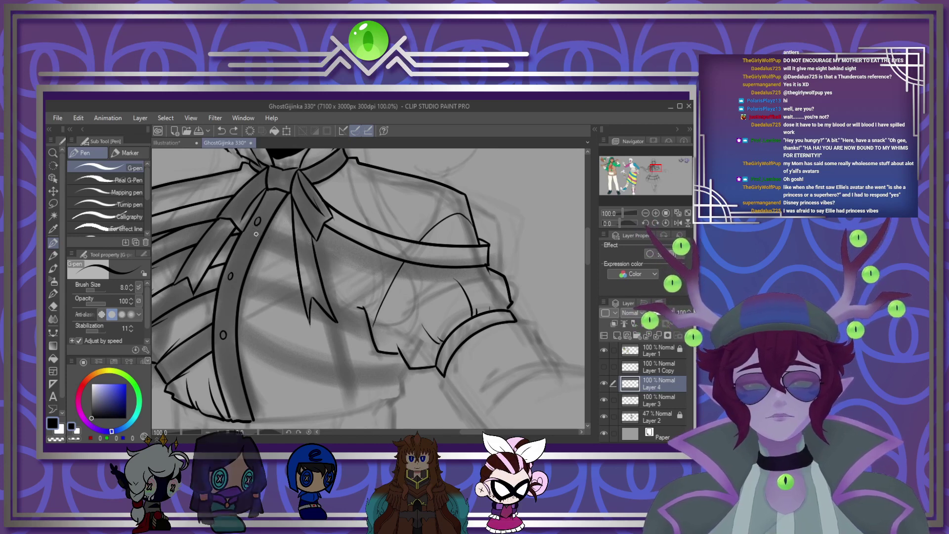
{"action": "mouse_move", "coordinate": [252, 233]}
{"action": "left_mouse_down"}
{"action": "mouse_move", "coordinate": [317, 276]}
{"action": "mouse_move", "coordinate": [376, 340]}
{"action": "left_mouse_up"}
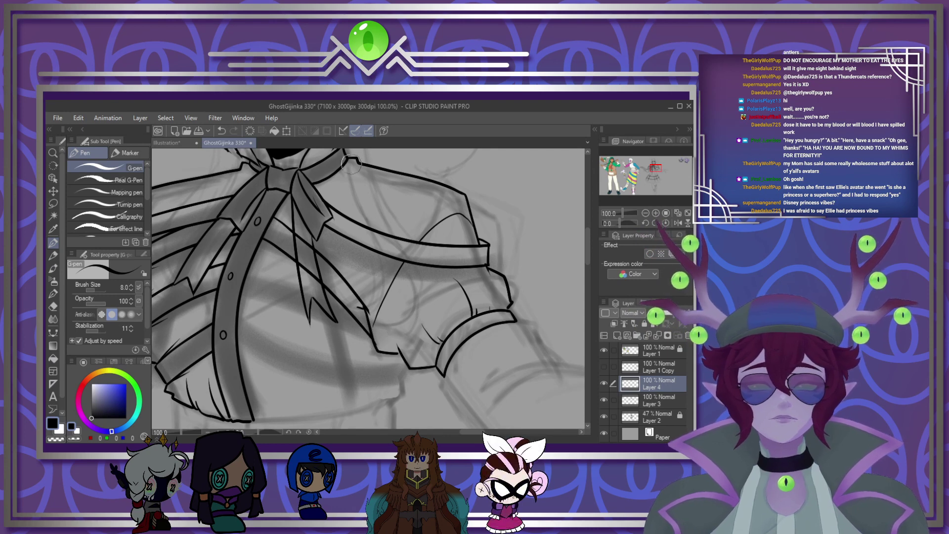
{"action": "left_click_drag", "start_coordinate": [256, 218], "coordinate": [256, 220]}
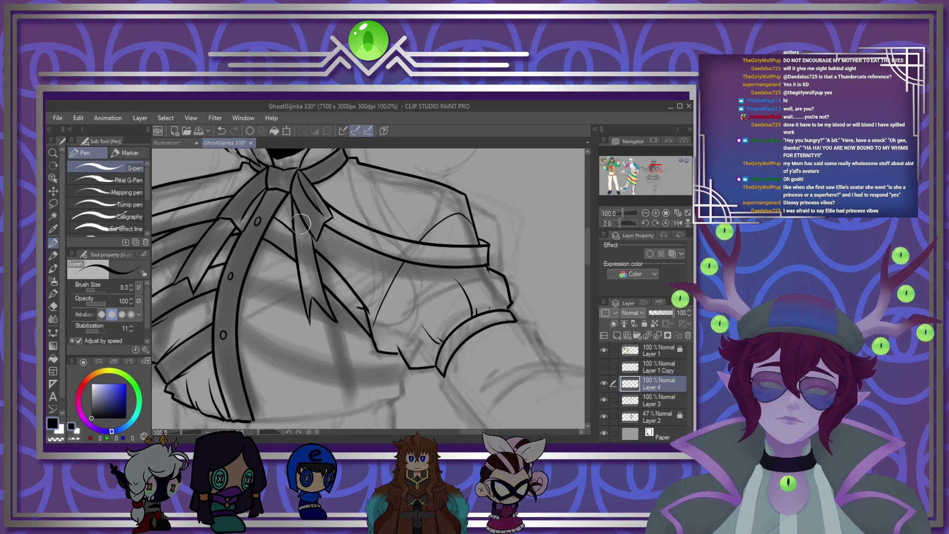
Step: Ink the two lower torso stripes from the button placket behind the ribbon tail, and extend the top's side edge below them
{"action": "left_click_drag", "start_coordinate": [241, 286], "coordinate": [347, 335]}
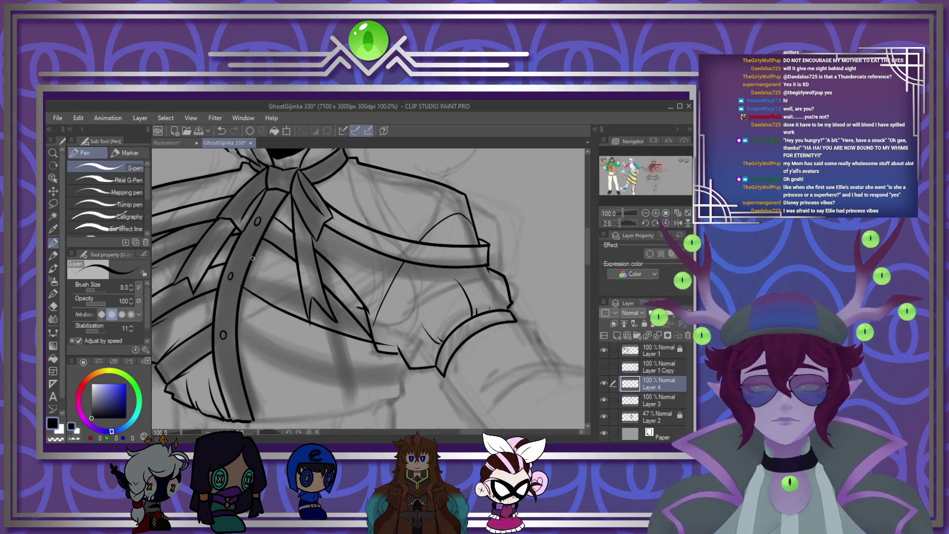
{"action": "left_click_drag", "start_coordinate": [251, 263], "coordinate": [369, 323]}
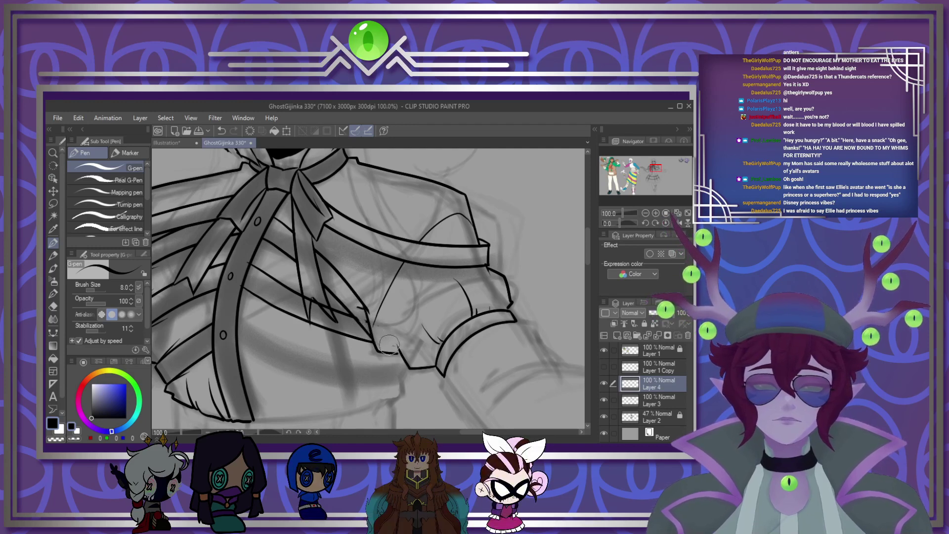
{"action": "mouse_move", "coordinate": [302, 285]}
{"action": "left_mouse_down"}
{"action": "mouse_move", "coordinate": [305, 299]}
{"action": "mouse_move", "coordinate": [324, 305]}
{"action": "mouse_move", "coordinate": [314, 306]}
{"action": "left_mouse_up"}
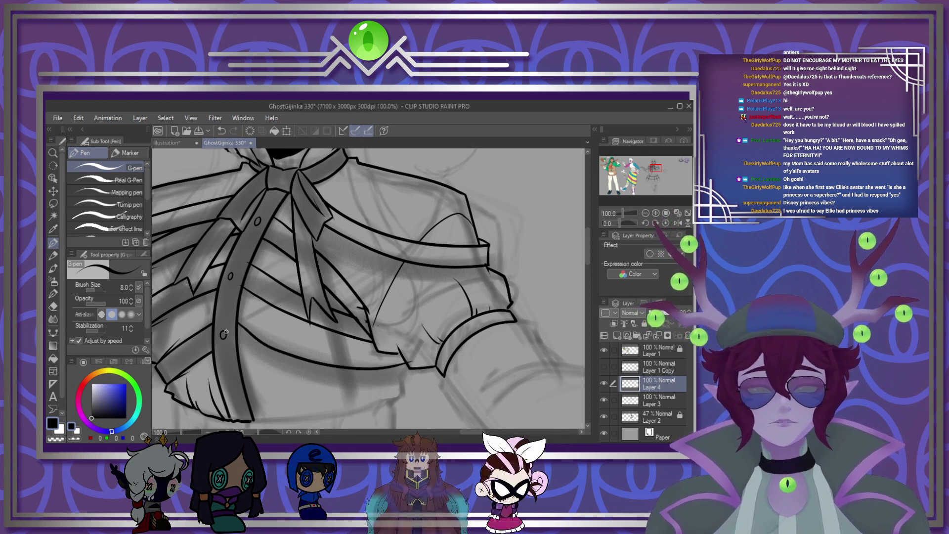
{"action": "mouse_move", "coordinate": [235, 320]}
{"action": "left_mouse_down"}
{"action": "mouse_move", "coordinate": [257, 338]}
{"action": "mouse_move", "coordinate": [425, 366]}
{"action": "left_mouse_up"}
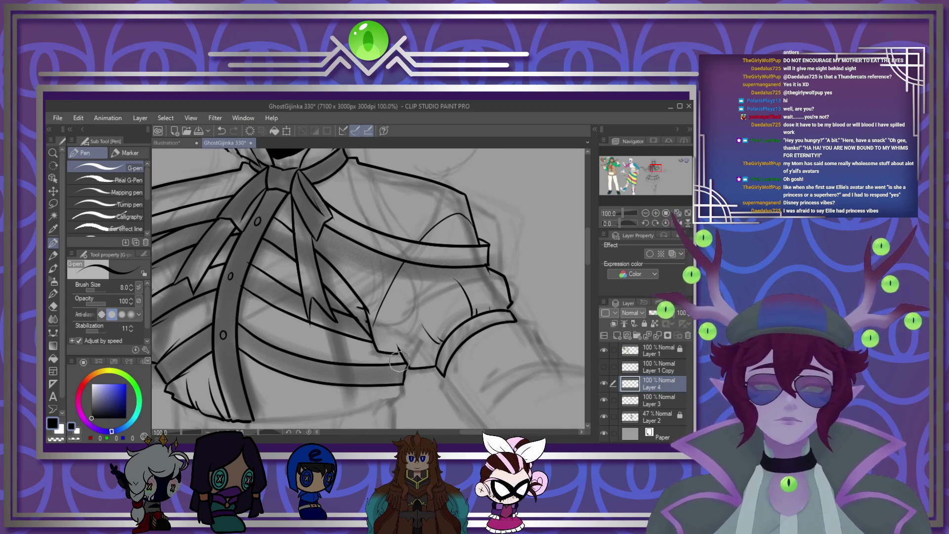
{"action": "left_click_drag", "start_coordinate": [403, 384], "coordinate": [393, 404]}
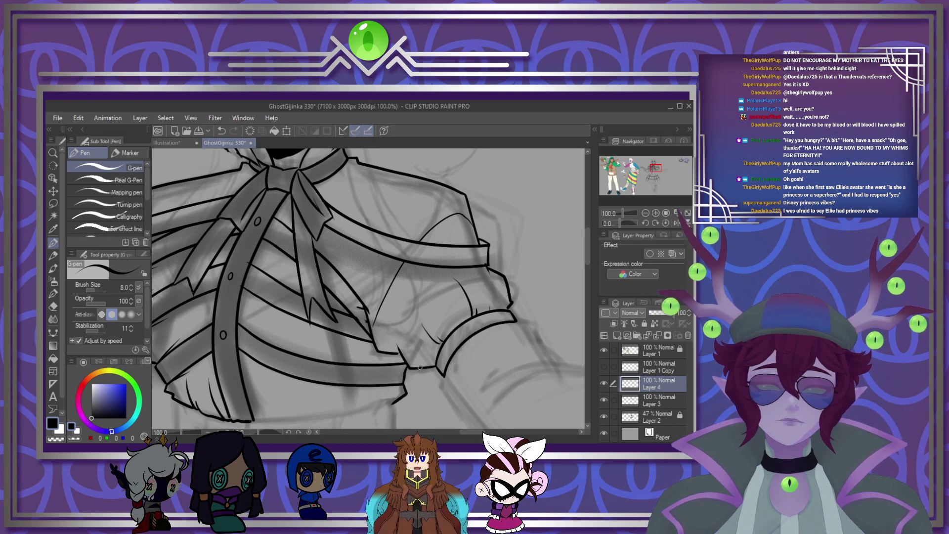
Step: Ink the top's gathered lower hem from the button placket to the side edge, with short pleat lines rising from it
{"action": "scroll", "coordinate": [420, 367], "scroll_direction": "down", "scroll_amount": 3}
{"action": "scroll", "coordinate": [357, 342], "scroll_direction": "up", "scroll_amount": 2}
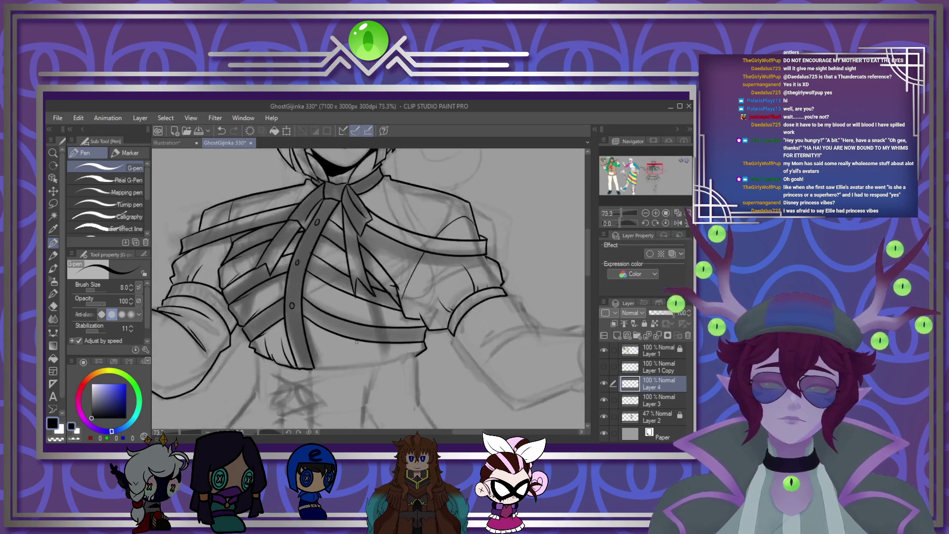
{"action": "scroll", "coordinate": [356, 341], "scroll_direction": "up", "scroll_amount": 3}
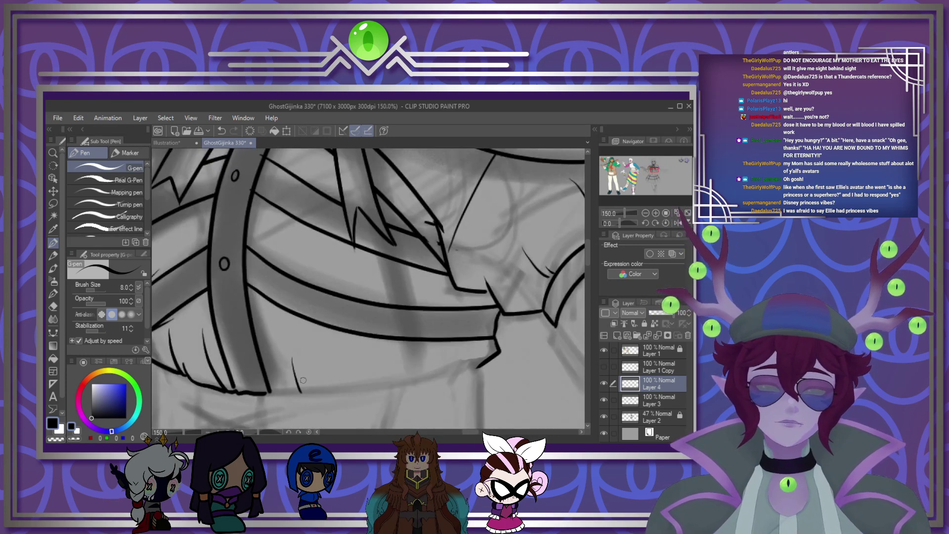
{"action": "left_click_drag", "start_coordinate": [425, 360], "coordinate": [421, 376]}
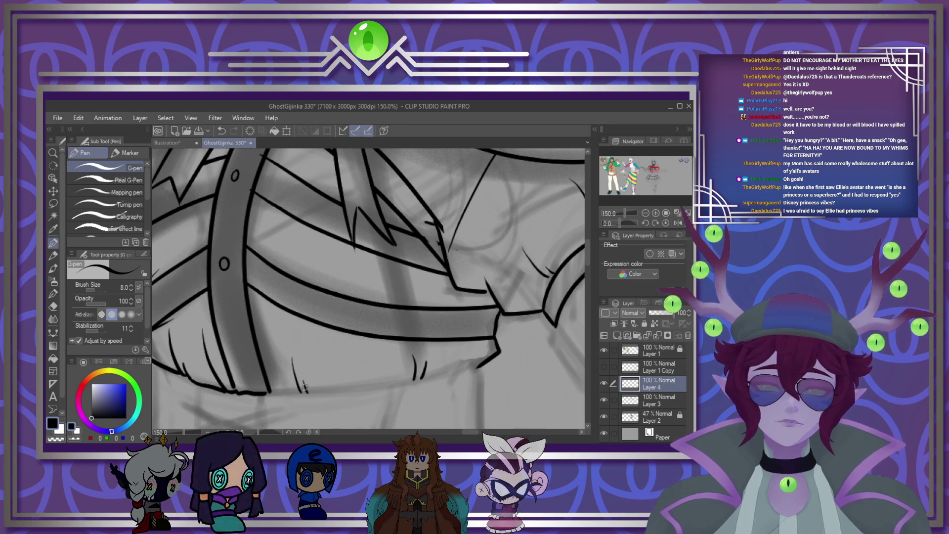
{"action": "left_click_drag", "start_coordinate": [322, 397], "coordinate": [413, 380]}
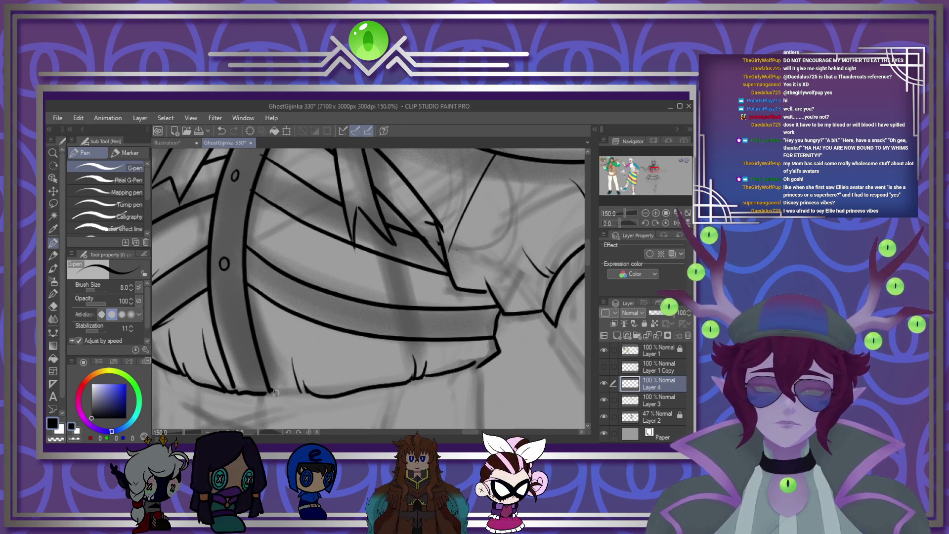
{"action": "scroll", "coordinate": [315, 375], "scroll_direction": "down", "scroll_amount": 5}
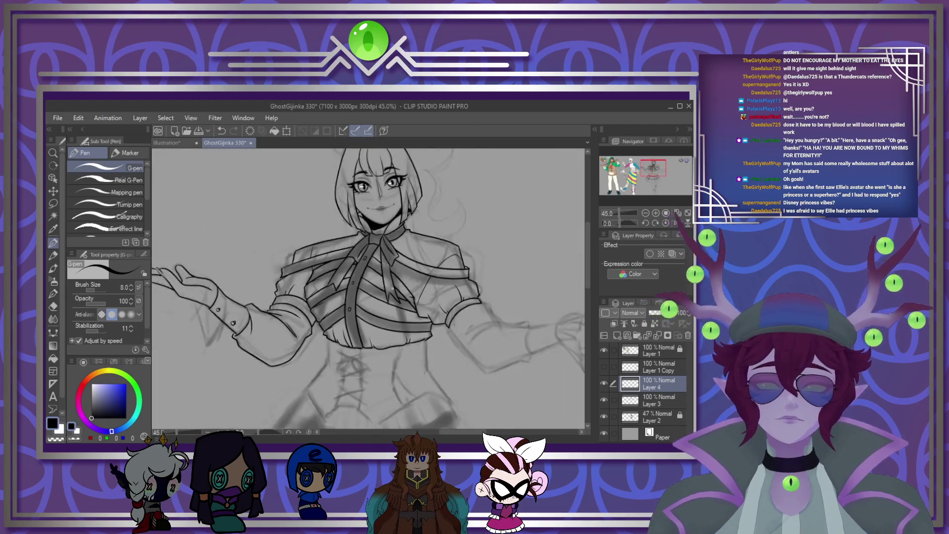
Step: Ink thin crossing pattern lines over the shoulder and chest, and erase them where they cross the ribbon, placket and stripes
{"action": "scroll", "coordinate": [361, 262], "scroll_direction": "up", "scroll_amount": 3}
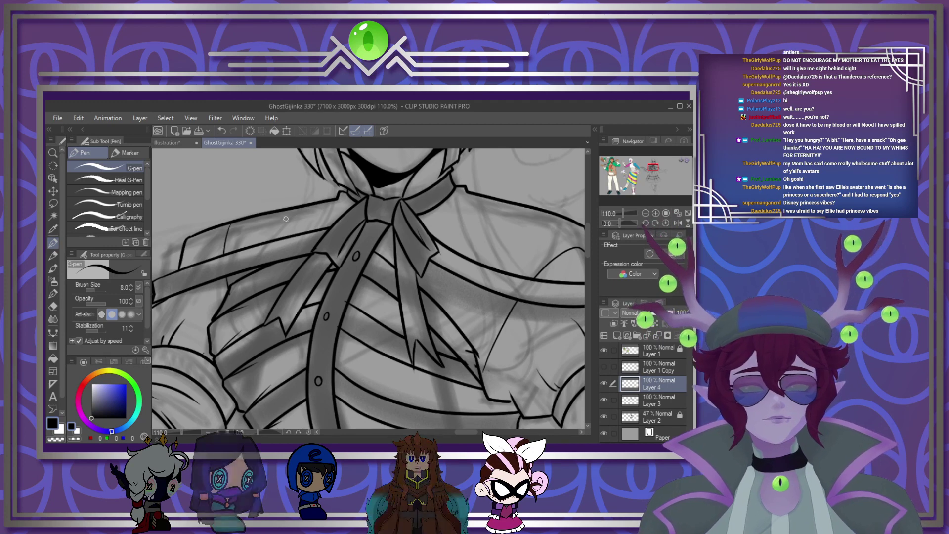
{"action": "left_click_drag", "start_coordinate": [291, 210], "coordinate": [285, 226]}
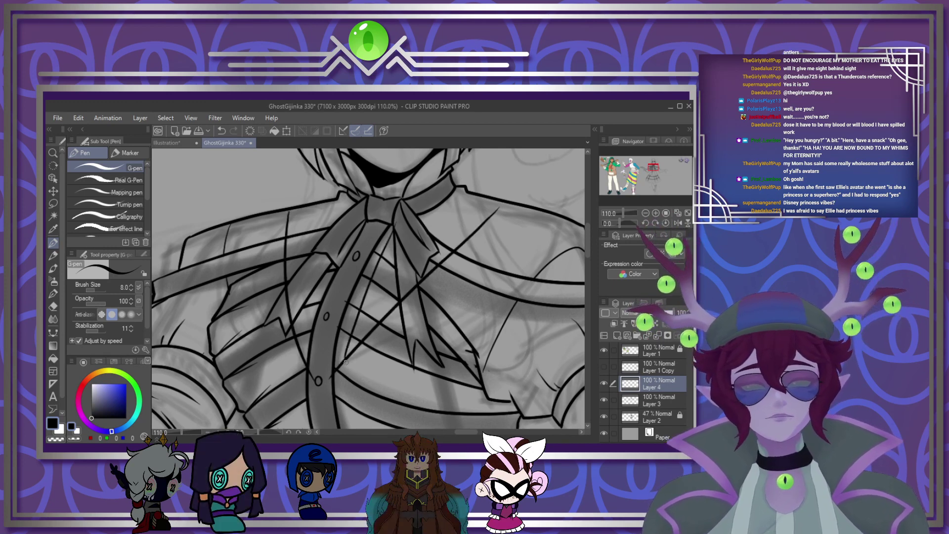
{"action": "left_click_drag", "start_coordinate": [426, 213], "coordinate": [399, 285]}
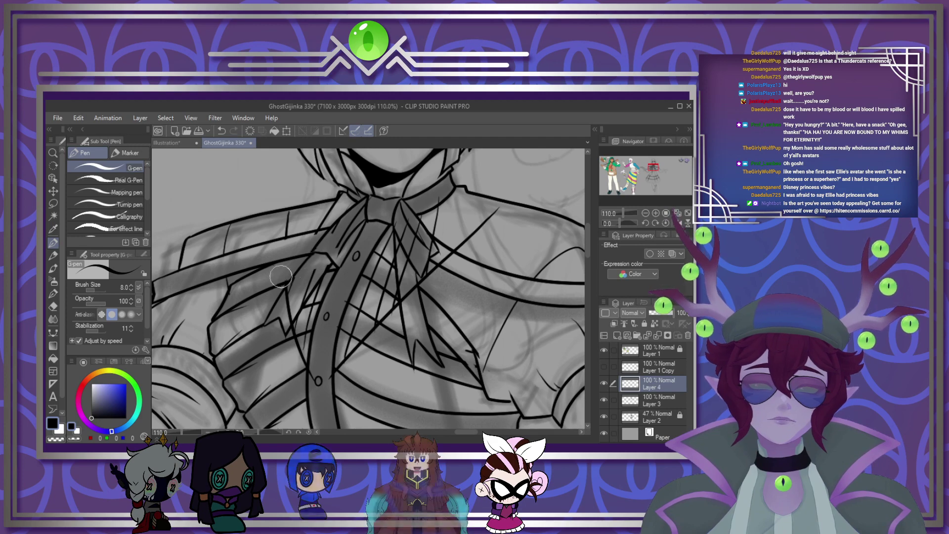
{"action": "left_click_drag", "start_coordinate": [286, 284], "coordinate": [288, 301]}
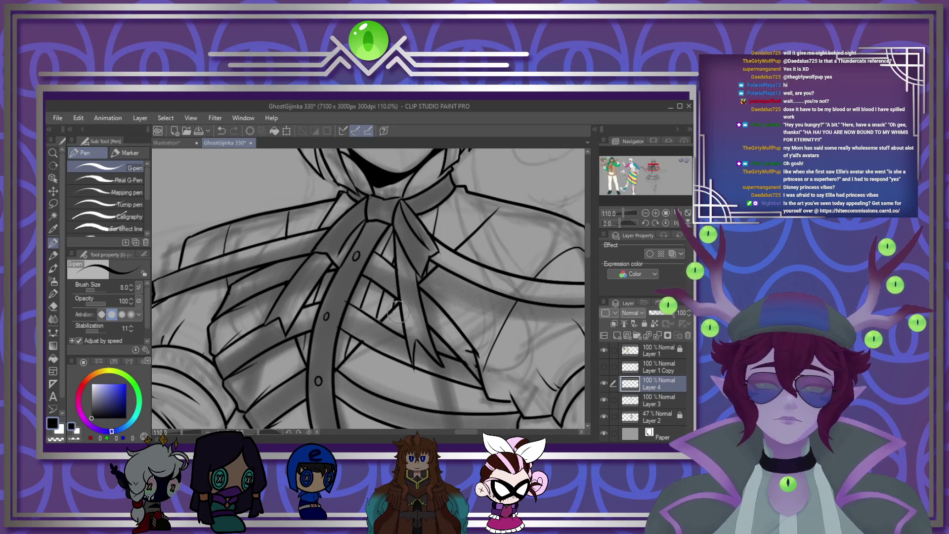
Step: Examine the inked top and finished arm against the rest of the full figure
{"action": "scroll", "coordinate": [400, 311], "scroll_direction": "down", "scroll_amount": 8}
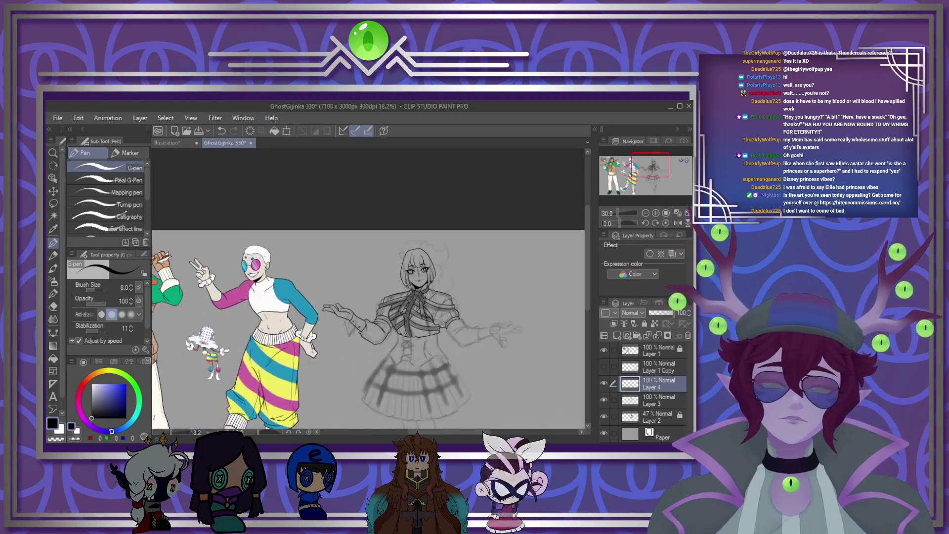
{"action": "scroll", "coordinate": [460, 317], "scroll_direction": "up", "scroll_amount": 4}
{"action": "scroll", "coordinate": [444, 345], "scroll_direction": "down", "scroll_amount": 3}
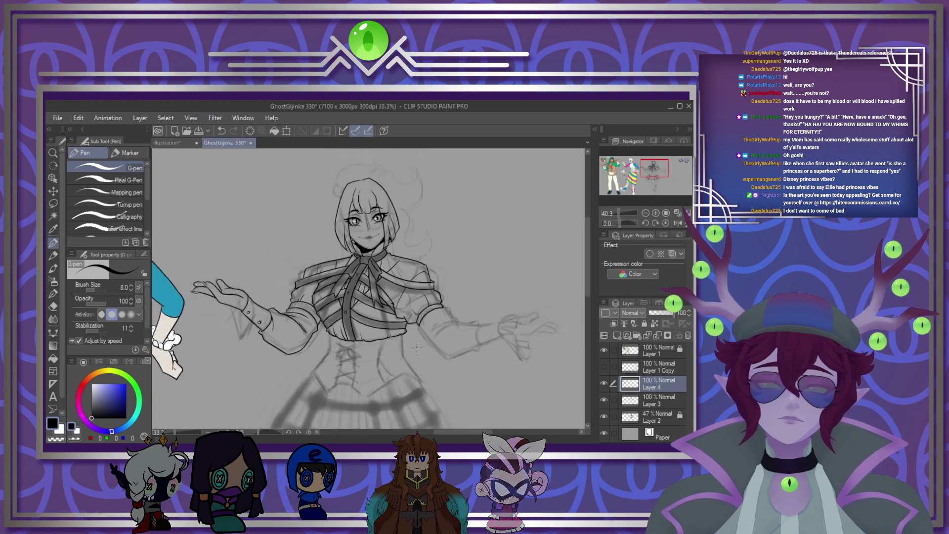
{"action": "scroll", "coordinate": [416, 347], "scroll_direction": "up", "scroll_amount": 2}
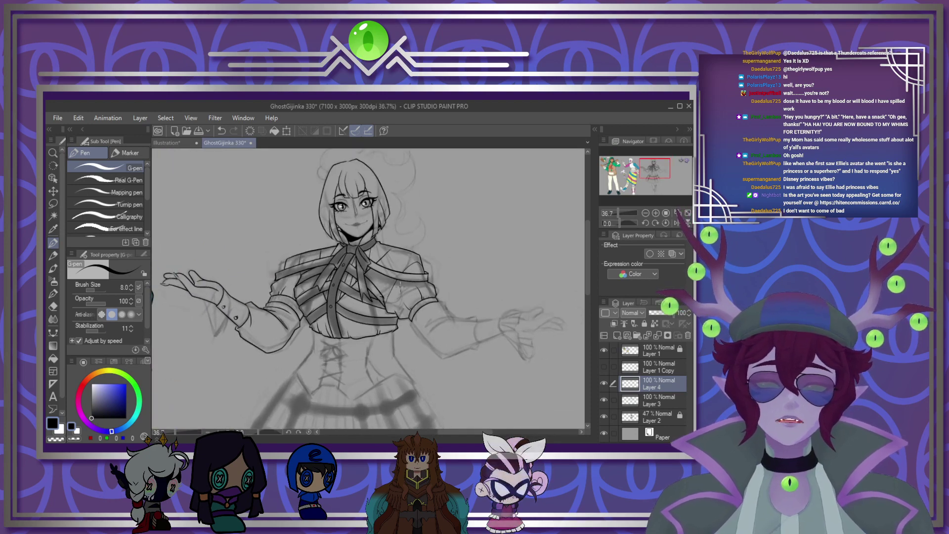
{"action": "scroll", "coordinate": [391, 332], "scroll_direction": "down", "scroll_amount": 2}
{"action": "scroll", "coordinate": [305, 290], "scroll_direction": "up", "scroll_amount": 4}
{"action": "scroll", "coordinate": [152, 280], "scroll_direction": "down", "scroll_amount": 2}
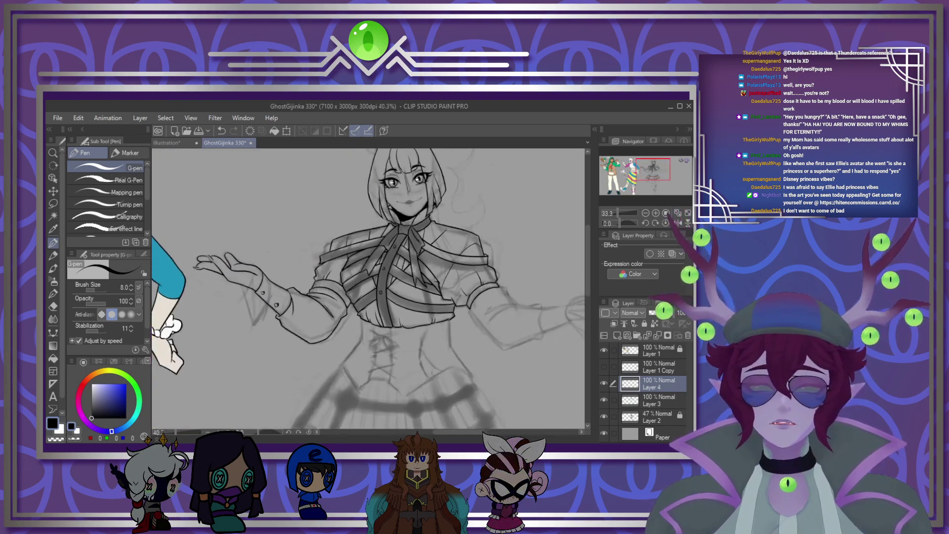
Step: Lasso the finished forearm, cuff and hand on the merged Layer 3, and copy them onto a new layer
{"action": "scroll", "coordinate": [152, 279], "scroll_direction": "up", "scroll_amount": 4}
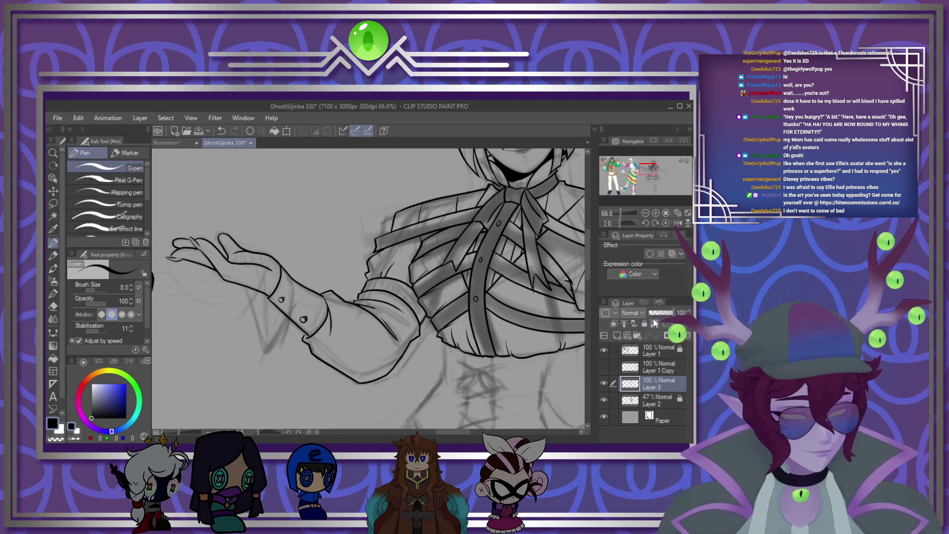
{"action": "key", "text": "m"}
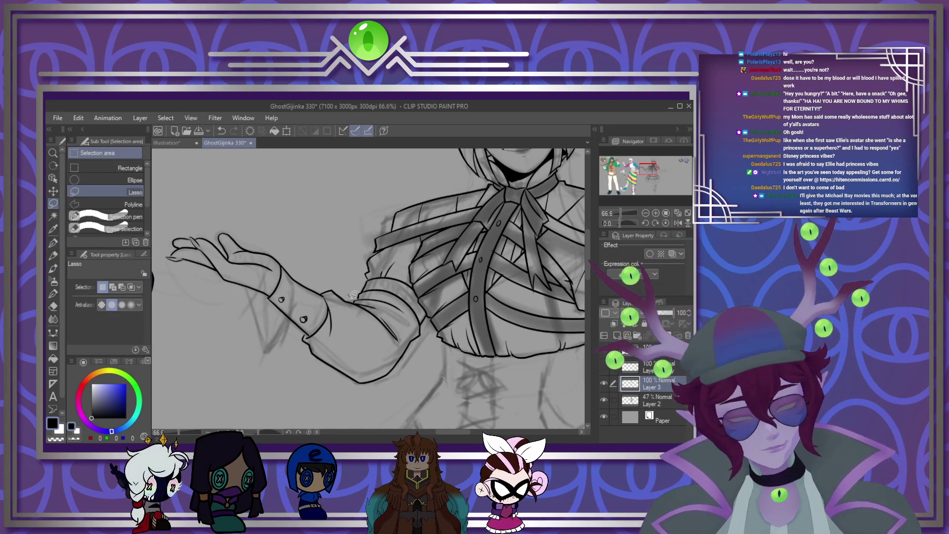
{"action": "mouse_move", "coordinate": [352, 299]}
{"action": "left_mouse_down"}
{"action": "mouse_move", "coordinate": [396, 326]}
{"action": "mouse_move", "coordinate": [375, 418]}
{"action": "mouse_move", "coordinate": [352, 299]}
{"action": "left_mouse_up"}
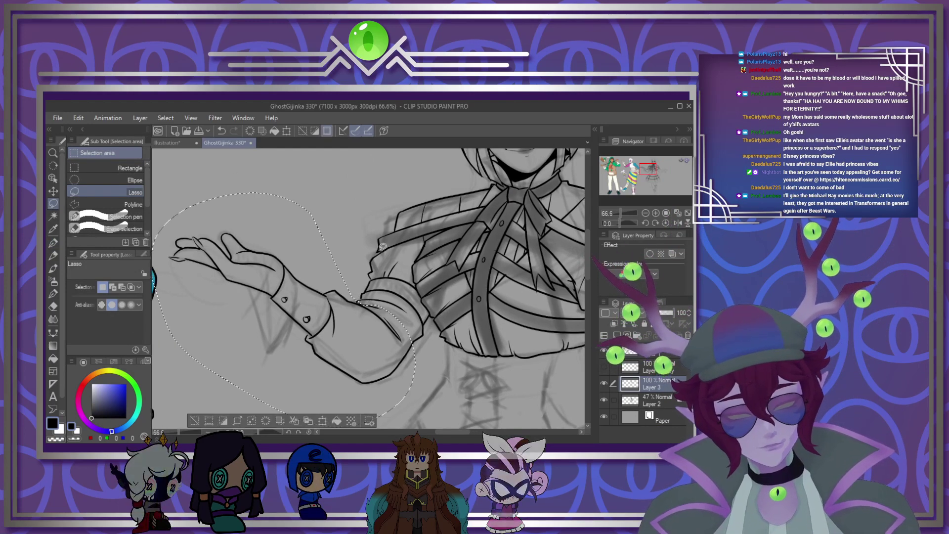
{"action": "left_click", "coordinate": [295, 420]}
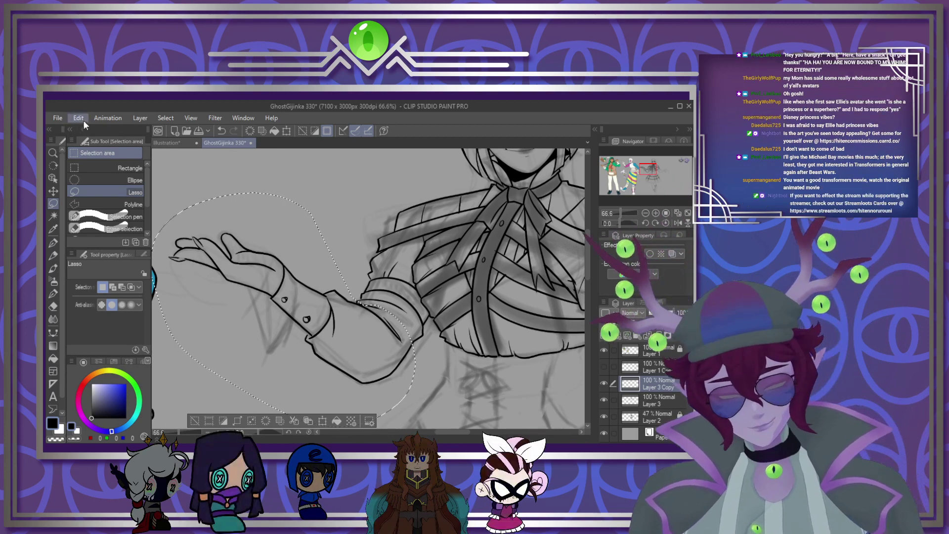
Step: Mirror the copied forearm and hand horizontally, and move them over the sketched arm on the opposite side of the body
{"action": "left_click", "coordinate": [348, 286]}
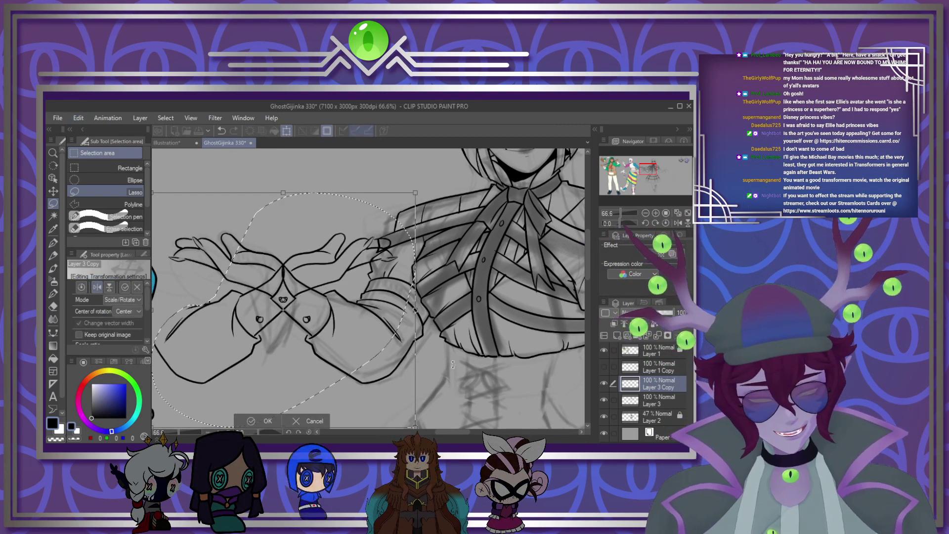
{"action": "left_click_drag", "start_coordinate": [228, 347], "coordinate": [509, 359]}
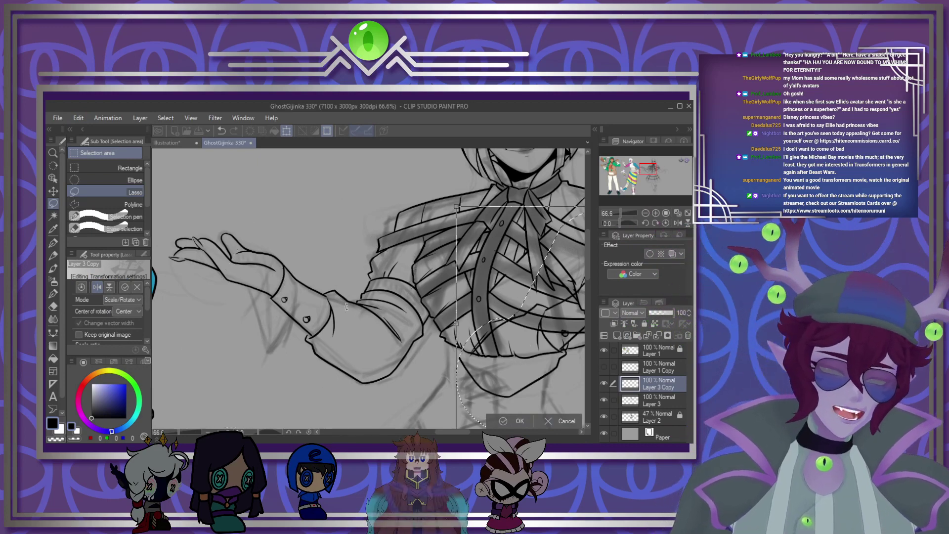
{"action": "scroll", "coordinate": [341, 309], "scroll_direction": "down", "scroll_amount": 1}
{"action": "scroll", "coordinate": [261, 249], "scroll_direction": "down", "scroll_amount": 2}
{"action": "scroll", "coordinate": [476, 318], "scroll_direction": "up", "scroll_amount": 3}
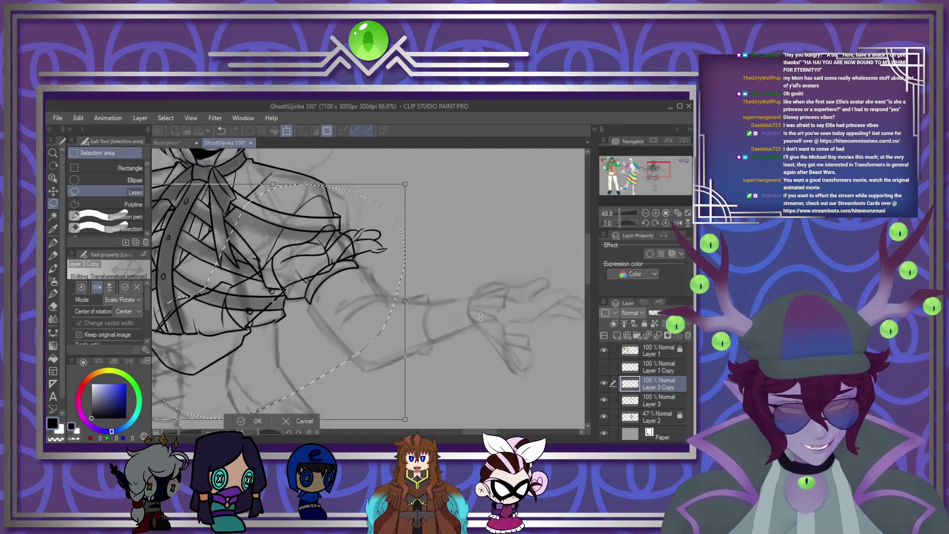
{"action": "mouse_move", "coordinate": [362, 419]}
{"action": "left_mouse_down"}
{"action": "mouse_move", "coordinate": [563, 426]}
{"action": "mouse_move", "coordinate": [555, 425]}
{"action": "left_mouse_up"}
{"action": "left_click_drag", "start_coordinate": [482, 433], "coordinate": [493, 428]}
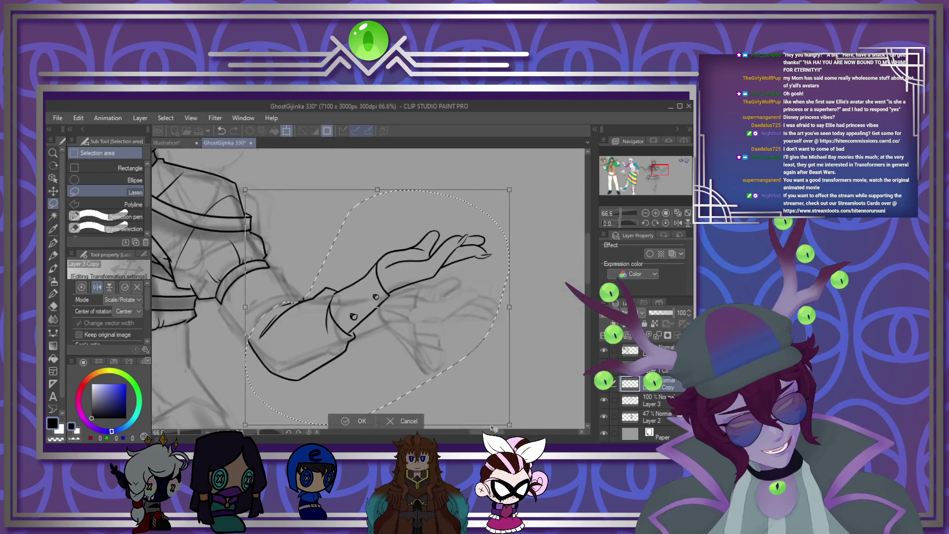
Step: Rotate the mirrored arm clockwise to follow the sketched forearm, and apply the transformation
{"action": "left_click_drag", "start_coordinate": [526, 356], "coordinate": [461, 346]}
{"action": "left_click_drag", "start_coordinate": [514, 360], "coordinate": [463, 358]}
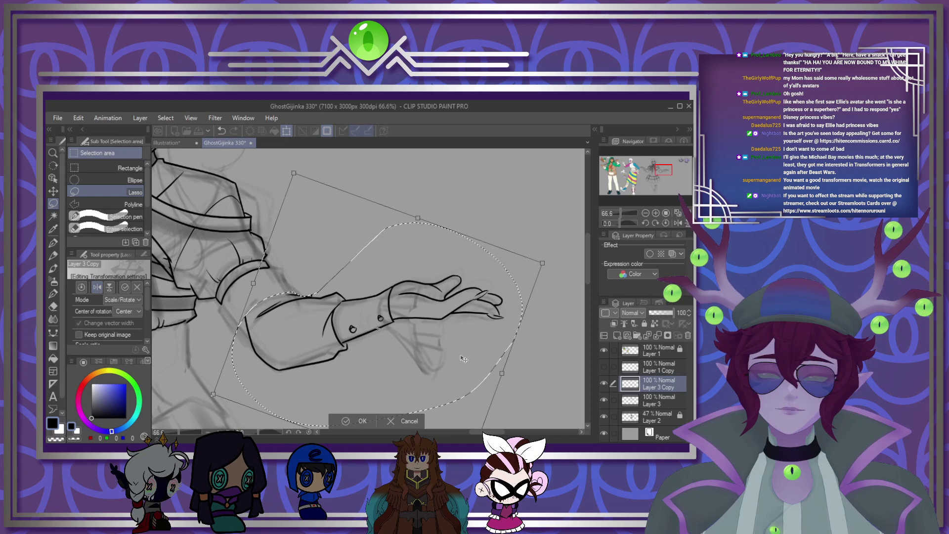
{"action": "left_click", "coordinate": [362, 420]}
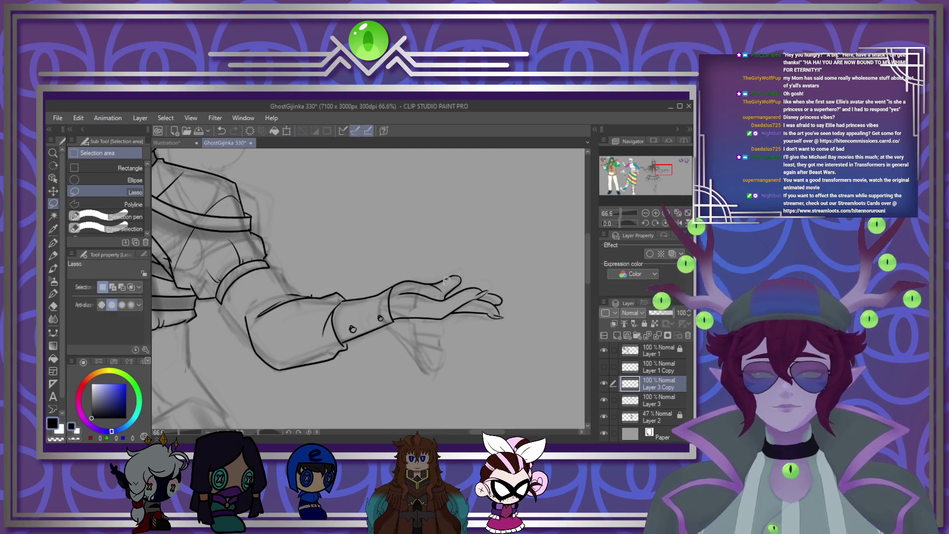
Step: Ink the sleeve edges and a fold joining the mirrored forearm to the upper sleeve band, and erase the surplus elbow line
{"action": "scroll", "coordinate": [368, 296], "scroll_direction": "down", "scroll_amount": 5}
{"action": "scroll", "coordinate": [285, 282], "scroll_direction": "up", "scroll_amount": 12}
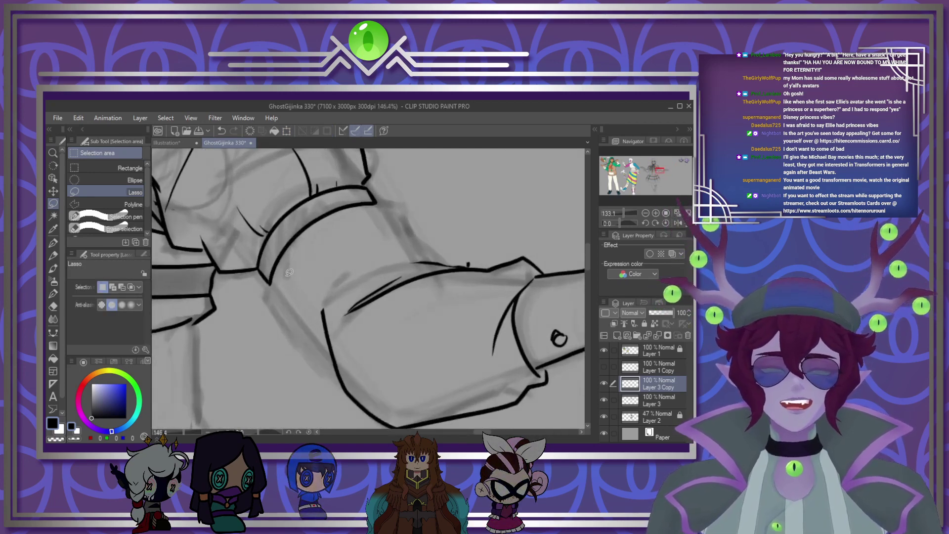
{"action": "left_click", "coordinate": [52, 242]}
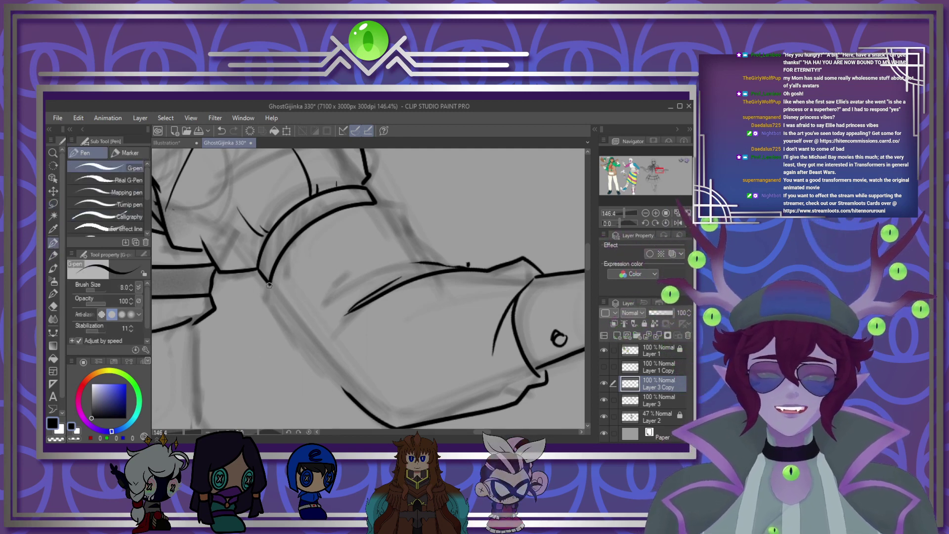
{"action": "left_click_drag", "start_coordinate": [268, 282], "coordinate": [288, 316]}
{"action": "left_click_drag", "start_coordinate": [321, 356], "coordinate": [347, 389]}
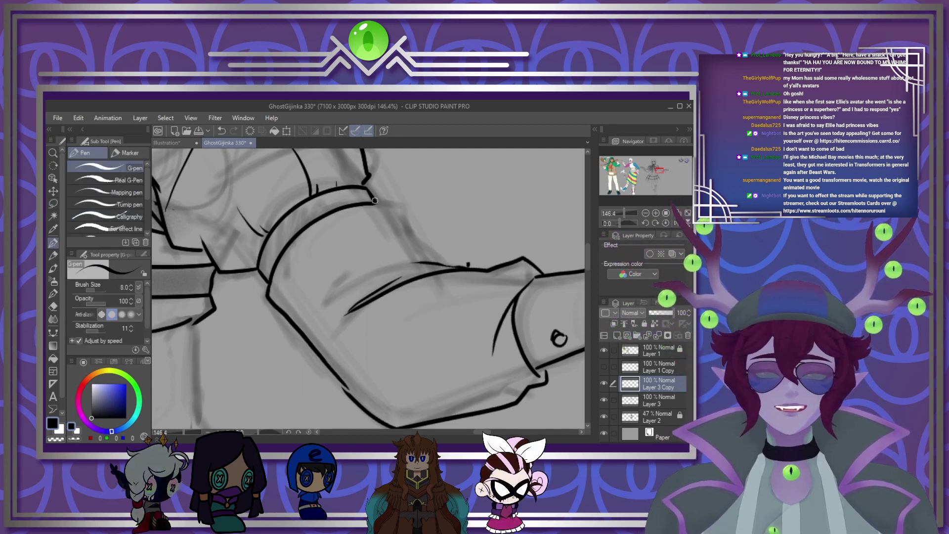
{"action": "left_click_drag", "start_coordinate": [372, 200], "coordinate": [406, 225]}
{"action": "left_click_drag", "start_coordinate": [428, 255], "coordinate": [431, 259]}
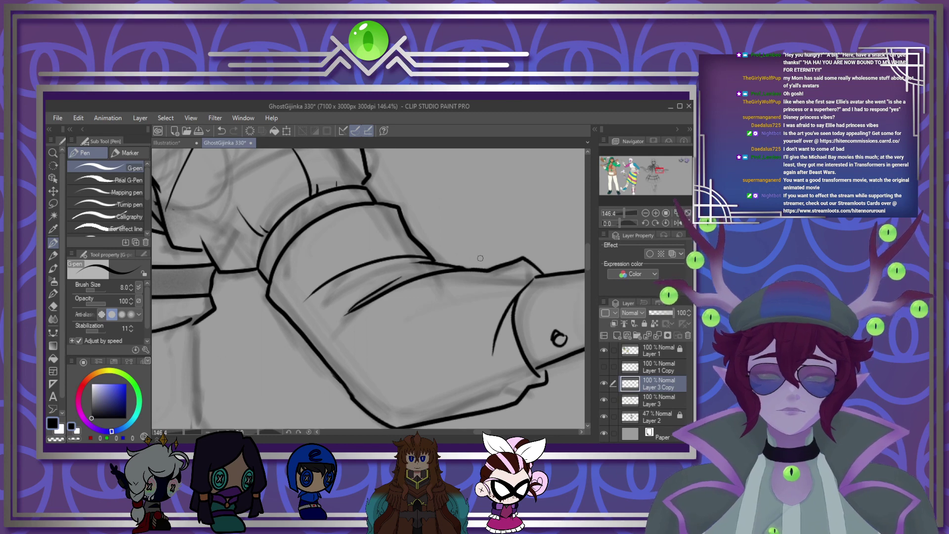
Step: Examine the pose with both arms in place, and the face and shoulders up close
{"action": "scroll", "coordinate": [480, 258], "scroll_direction": "down", "scroll_amount": 10}
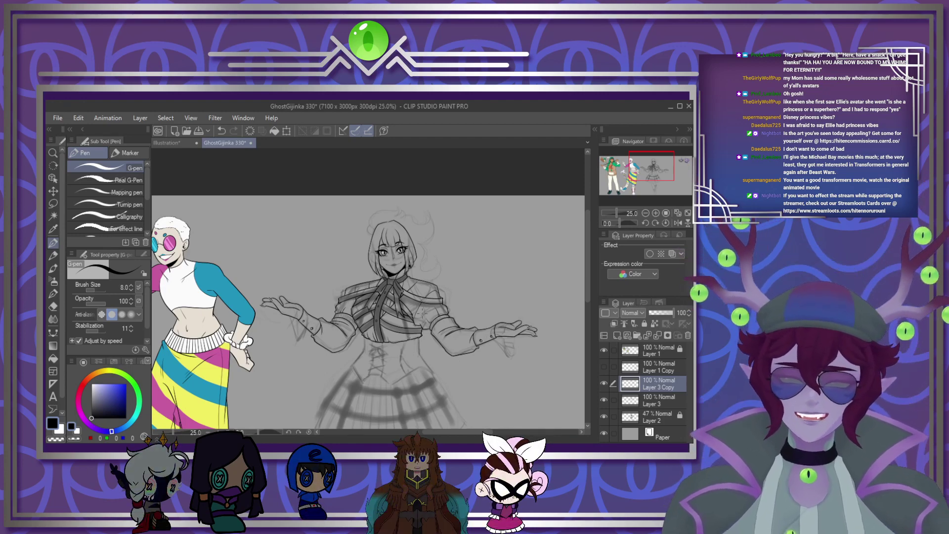
{"action": "scroll", "coordinate": [483, 247], "scroll_direction": "up", "scroll_amount": 5}
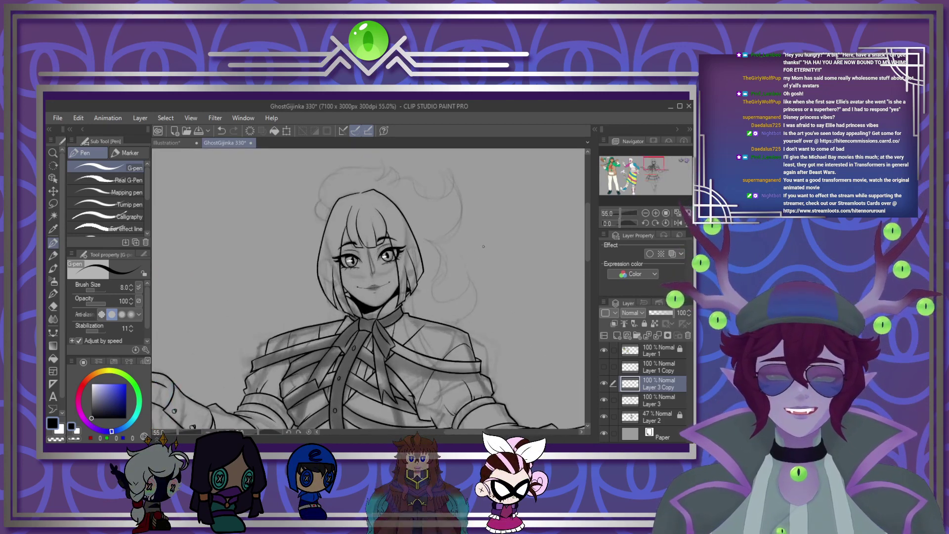
{"action": "scroll", "coordinate": [483, 246], "scroll_direction": "down", "scroll_amount": 3}
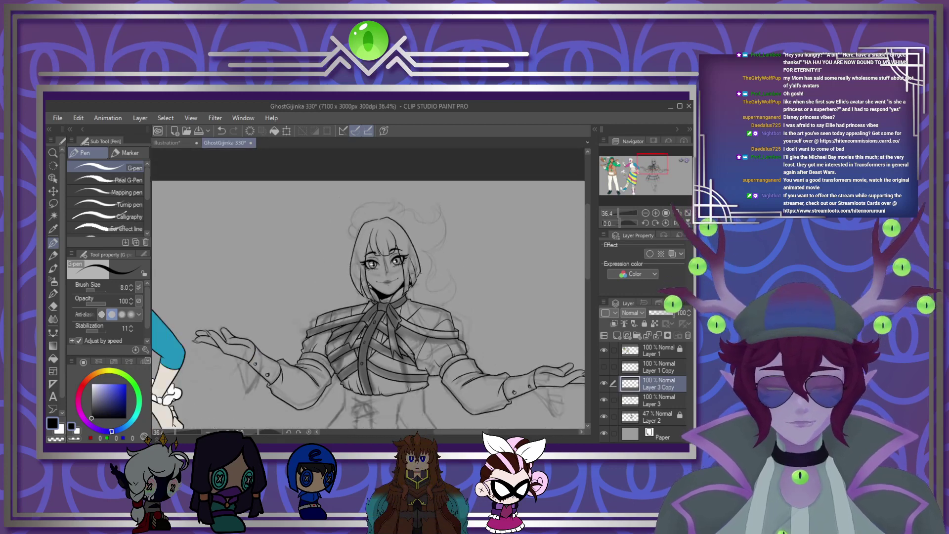
{"action": "scroll", "coordinate": [409, 256], "scroll_direction": "up", "scroll_amount": 2}
{"action": "scroll", "coordinate": [410, 256], "scroll_direction": "down", "scroll_amount": 1}
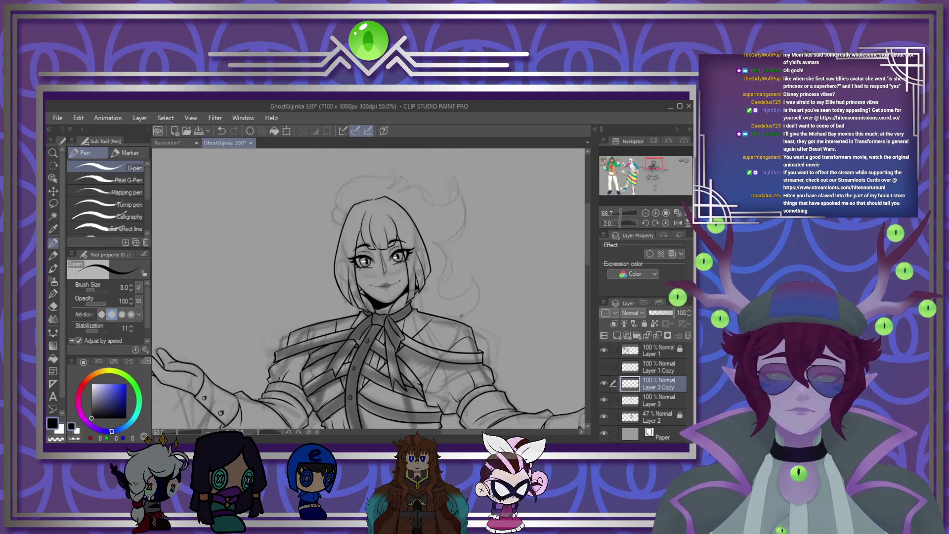
{"action": "scroll", "coordinate": [480, 416], "scroll_direction": "up", "scroll_amount": 1}
{"action": "scroll", "coordinate": [447, 357], "scroll_direction": "up", "scroll_amount": 2}
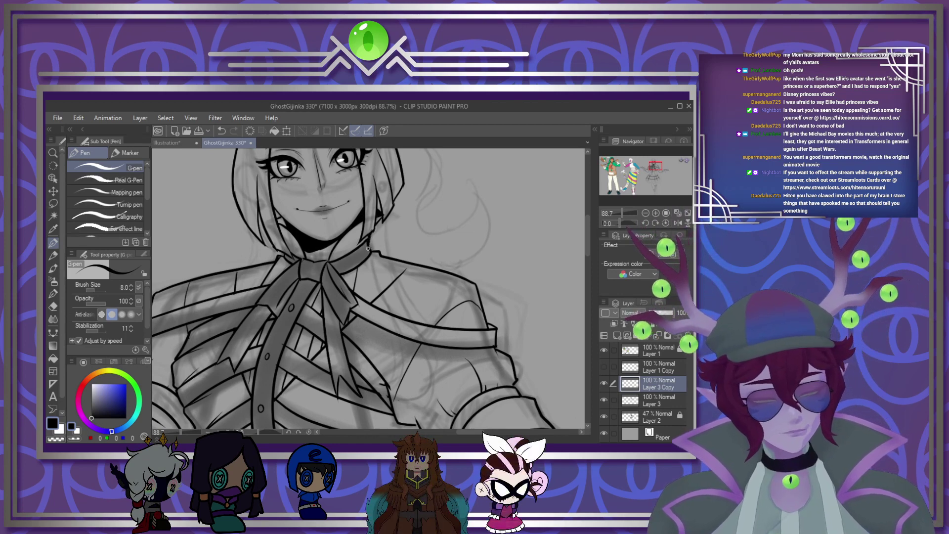
Step: Ink the long curling hair lock falling over the shoulder and chest, following the sketched strands
{"action": "mouse_move", "coordinate": [397, 392]}
{"action": "left_mouse_down"}
{"action": "mouse_move", "coordinate": [352, 395]}
{"action": "mouse_move", "coordinate": [441, 349]}
{"action": "left_mouse_up"}
{"action": "key", "text": "ctrl+z"}
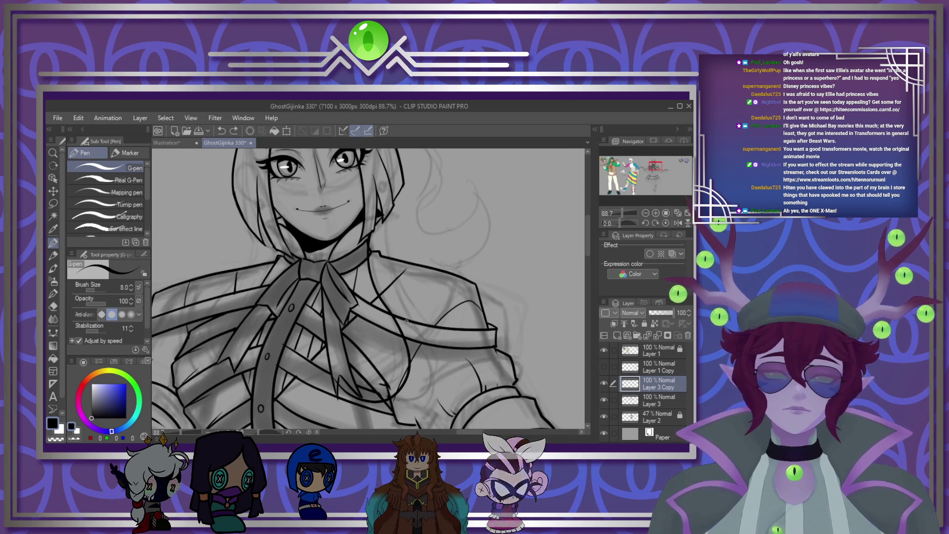
{"action": "left_click_drag", "start_coordinate": [442, 365], "coordinate": [366, 411]}
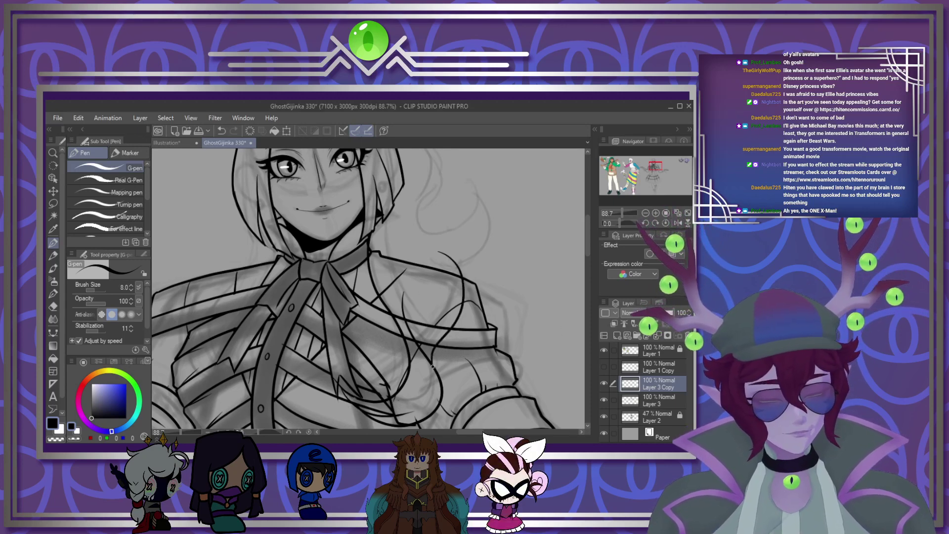
Step: Ink the wavy outer hair contour from the crown down to the shoulder, and erase the clothing lines on Layer 3 that cross the hair lock
{"action": "left_click_drag", "start_coordinate": [585, 241], "coordinate": [584, 215]}
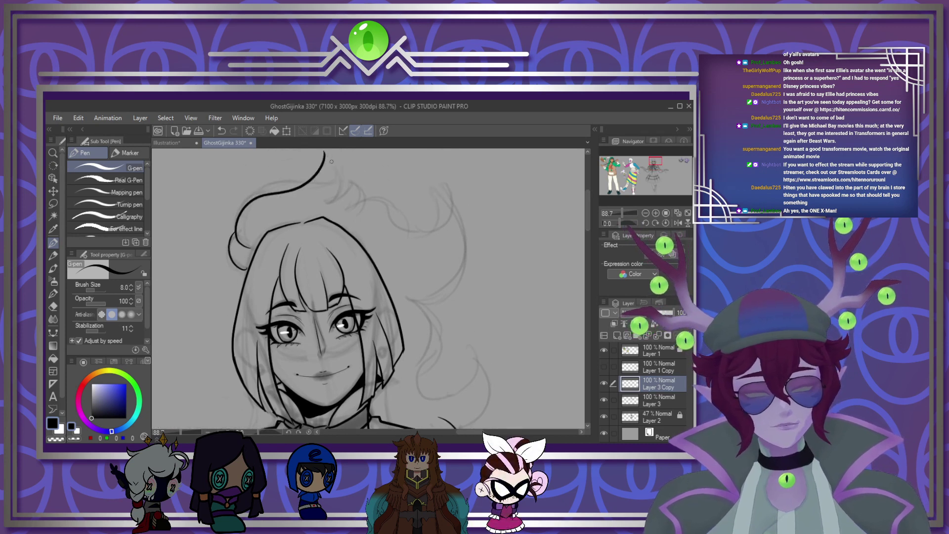
{"action": "left_click_drag", "start_coordinate": [331, 161], "coordinate": [335, 202]}
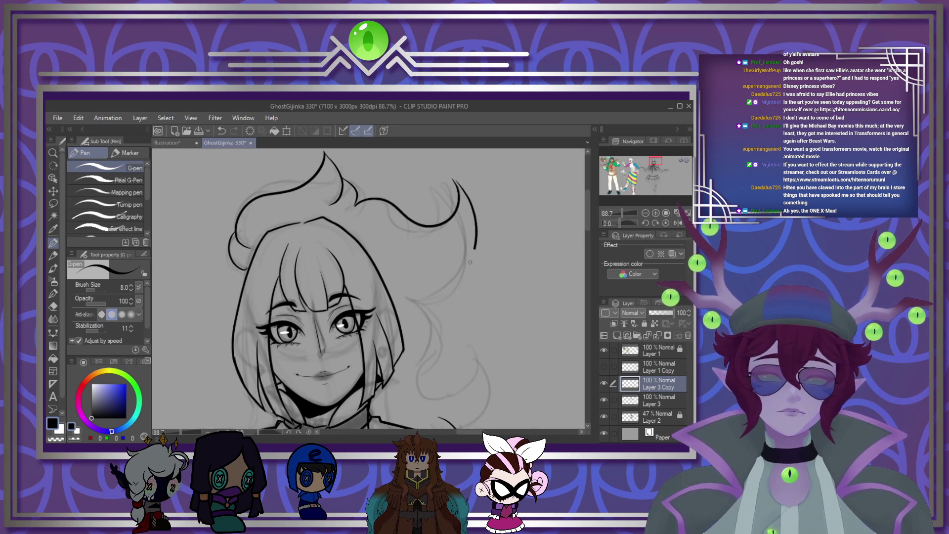
{"action": "left_click_drag", "start_coordinate": [476, 247], "coordinate": [433, 291]}
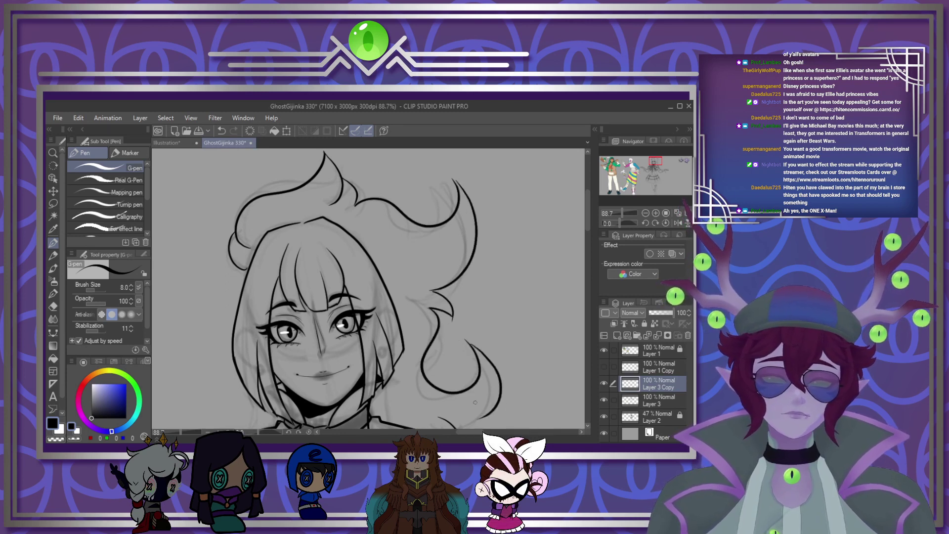
{"action": "left_click_drag", "start_coordinate": [587, 216], "coordinate": [587, 241]}
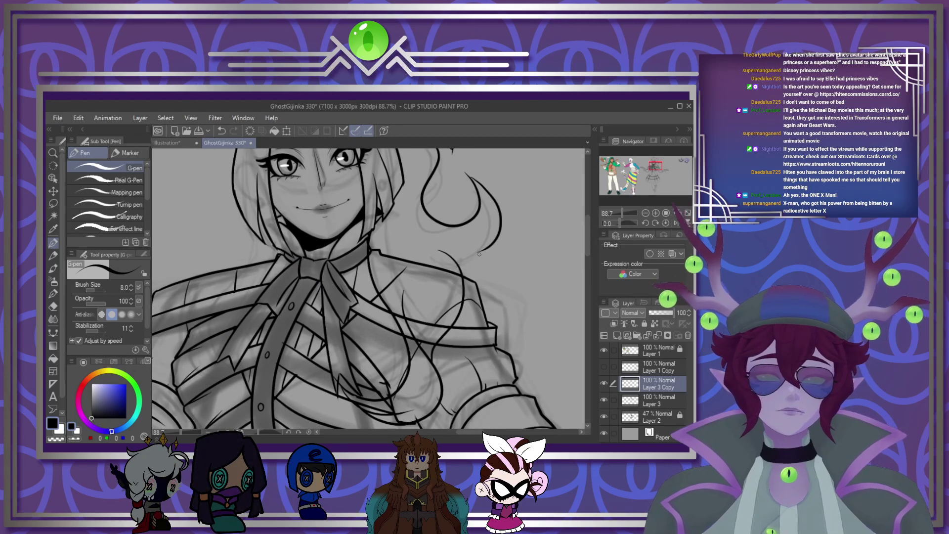
{"action": "mouse_move", "coordinate": [491, 249]}
{"action": "left_mouse_down"}
{"action": "mouse_move", "coordinate": [481, 272]}
{"action": "mouse_move", "coordinate": [460, 274]}
{"action": "left_mouse_up"}
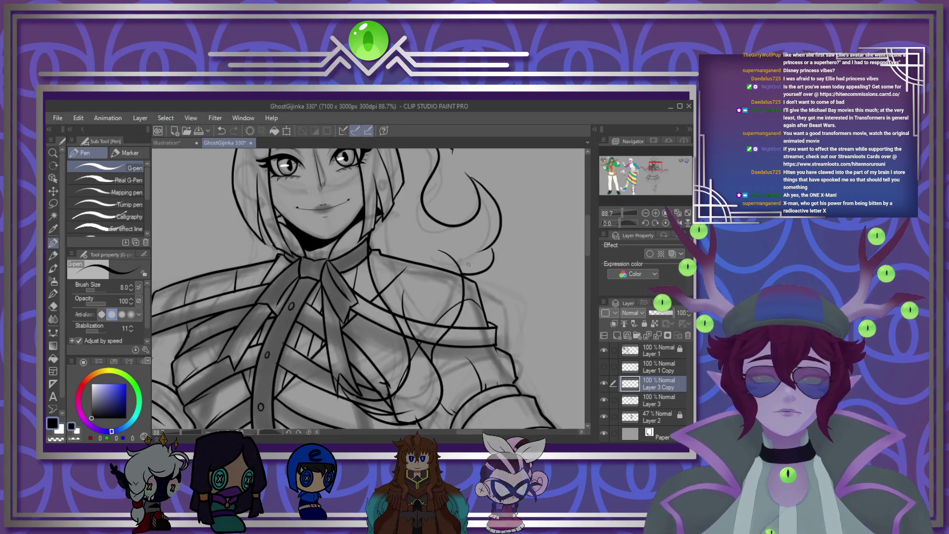
{"action": "left_click", "coordinate": [650, 401]}
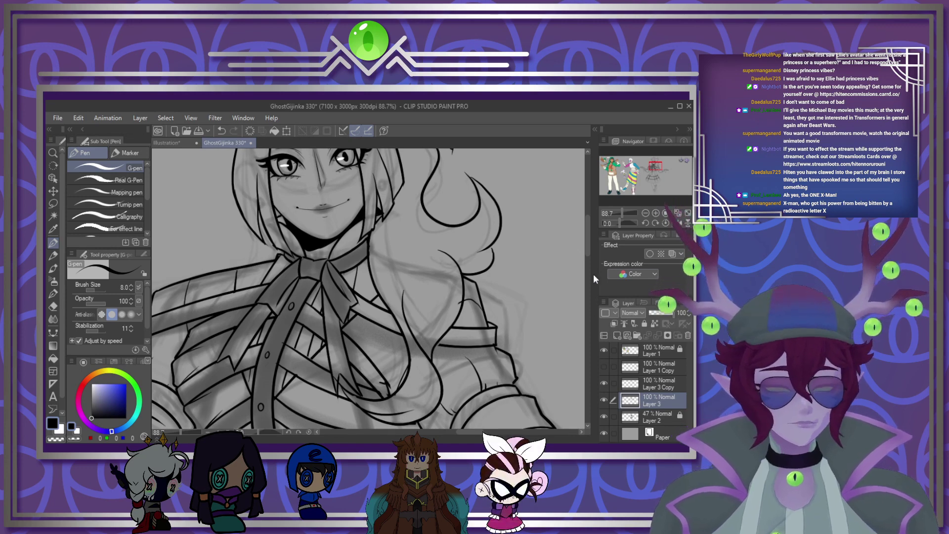
Step: On Layer 3 Copy, ink the corset's zigzag lower edge beneath the striped top and erase the overshooting line ends at its corners
{"action": "left_click_drag", "start_coordinate": [586, 238], "coordinate": [574, 169]}
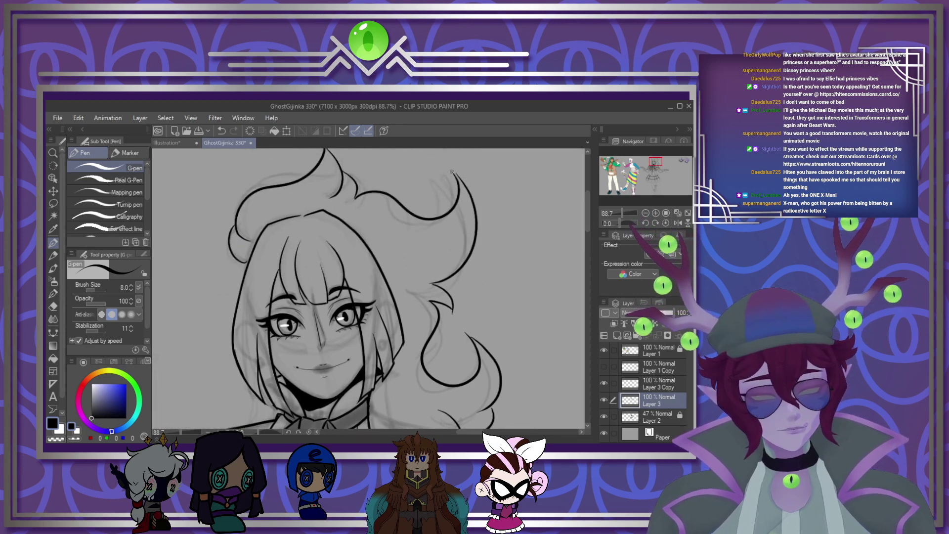
{"action": "scroll", "coordinate": [445, 248], "scroll_direction": "down", "scroll_amount": 8}
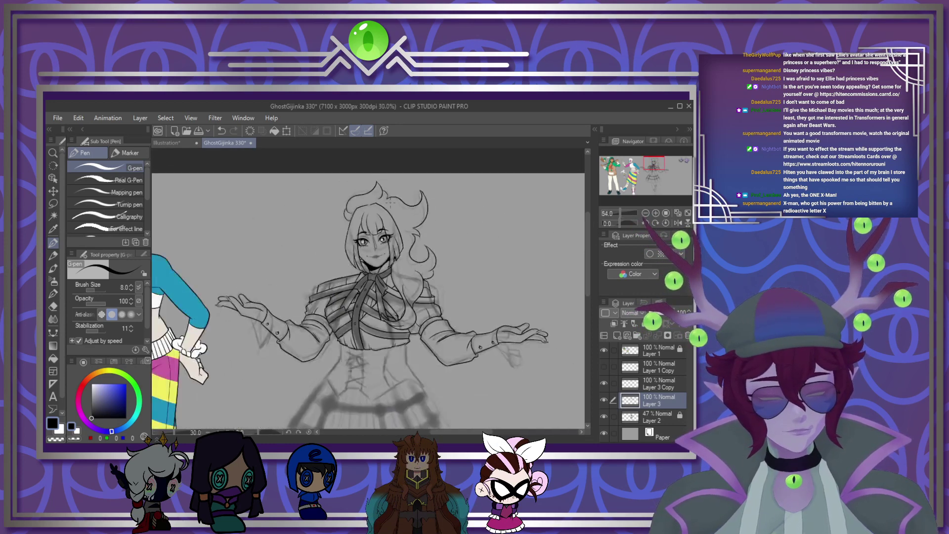
{"action": "scroll", "coordinate": [426, 334], "scroll_direction": "up", "scroll_amount": 10}
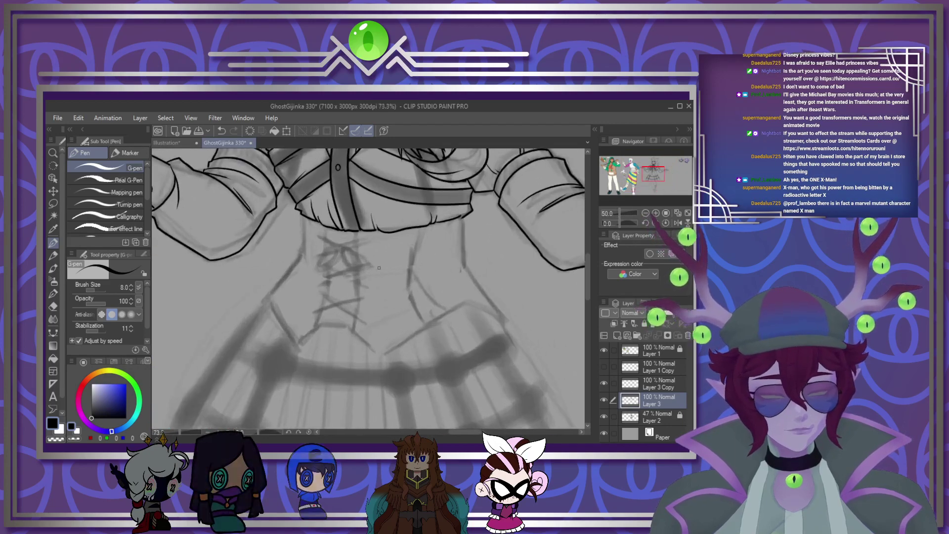
{"action": "left_click", "coordinate": [651, 385]}
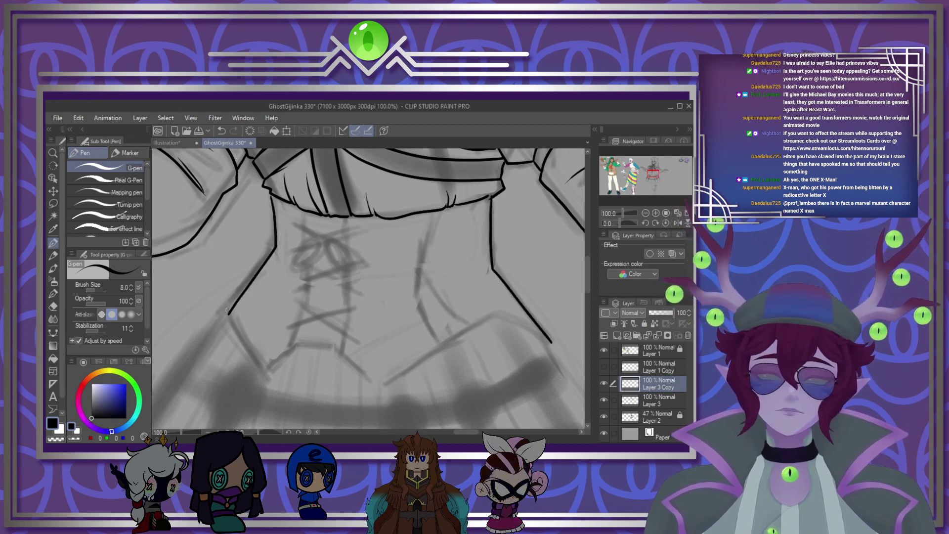
{"action": "key", "text": "ctrl+z"}
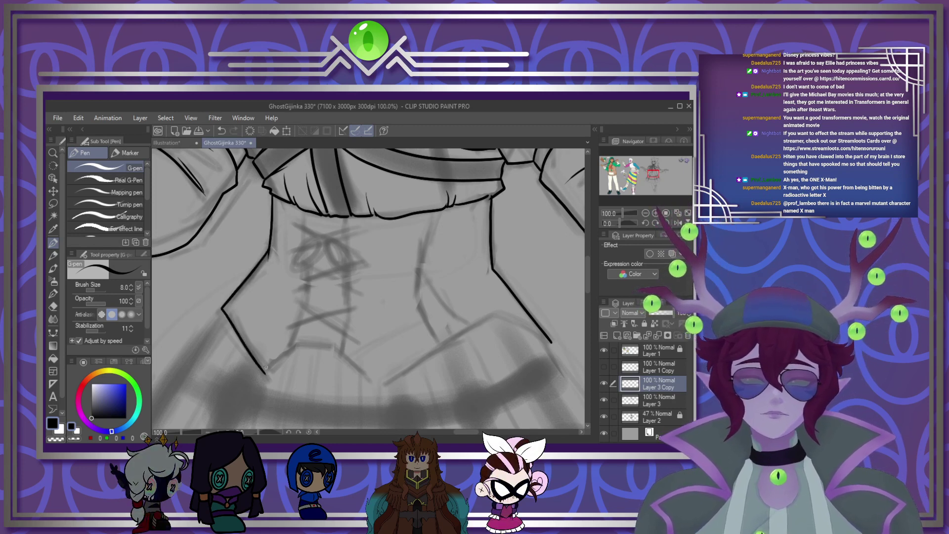
{"action": "key", "text": "ctrl+z"}
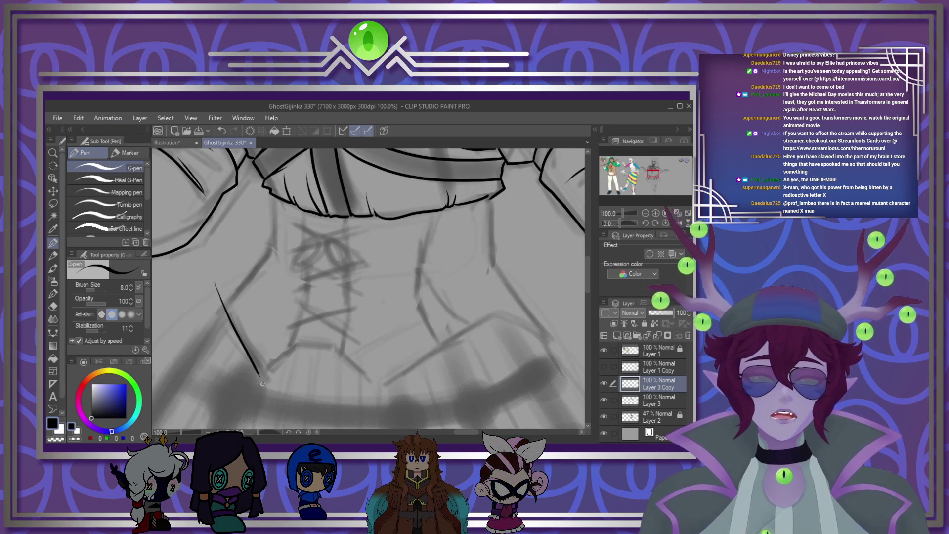
{"action": "left_click_drag", "start_coordinate": [252, 383], "coordinate": [313, 332]}
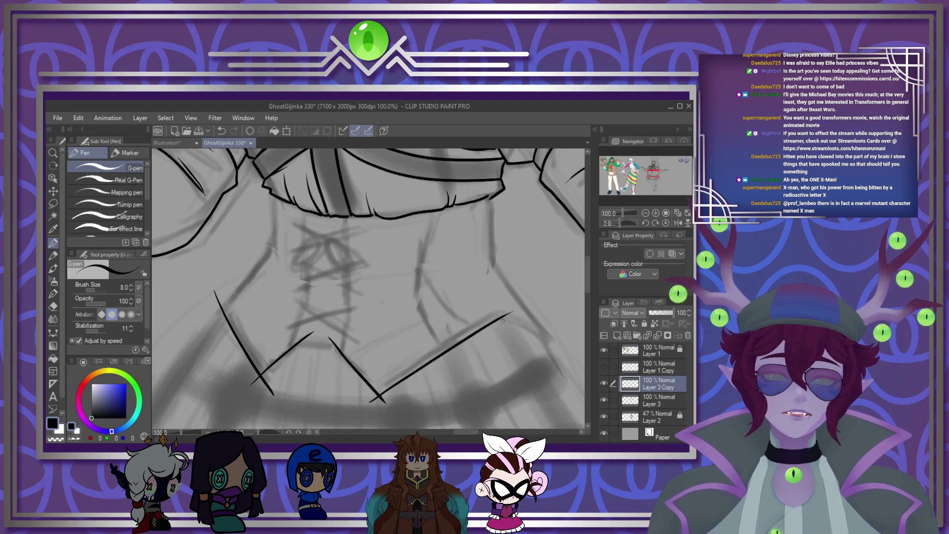
{"action": "left_click_drag", "start_coordinate": [503, 321], "coordinate": [548, 341]}
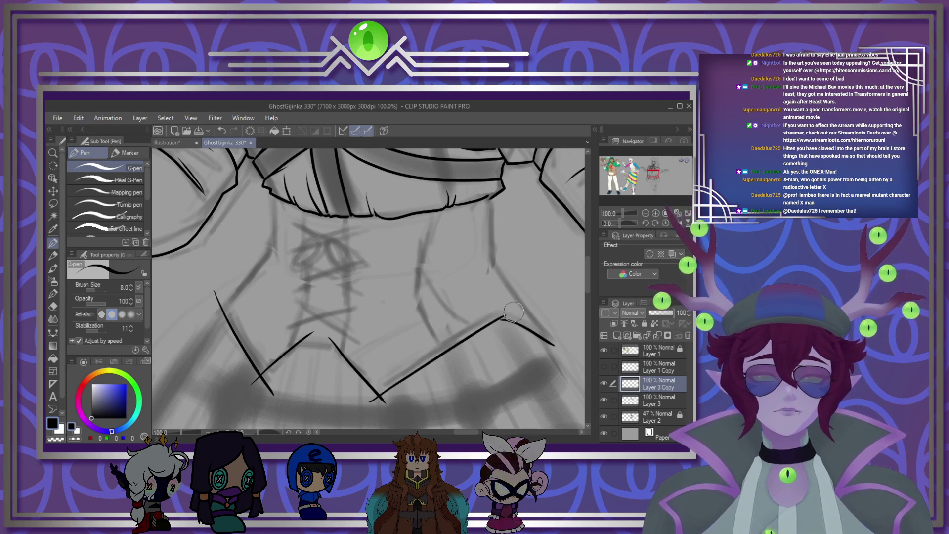
{"action": "left_click_drag", "start_coordinate": [514, 309], "coordinate": [505, 312]}
{"action": "mouse_move", "coordinate": [368, 406]}
{"action": "left_mouse_down"}
{"action": "mouse_move", "coordinate": [383, 404]}
{"action": "mouse_move", "coordinate": [373, 402]}
{"action": "left_mouse_up"}
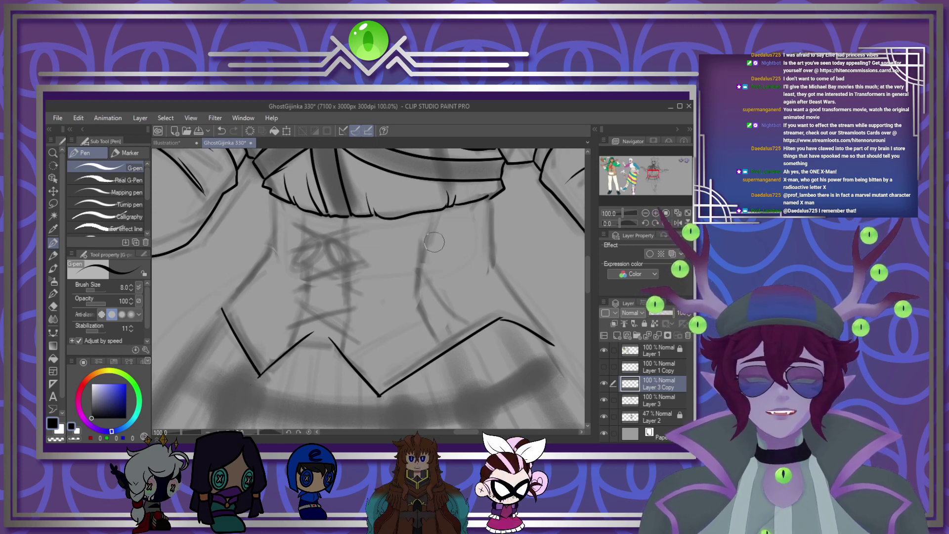
Step: Ink both side contours of the corset from the striped top's hem to the outer points of its lower edge, and trim the surplus
{"action": "mouse_move", "coordinate": [492, 195]}
{"action": "left_mouse_down"}
{"action": "mouse_move", "coordinate": [465, 194]}
{"action": "mouse_move", "coordinate": [512, 191]}
{"action": "left_mouse_up"}
{"action": "left_click_drag", "start_coordinate": [410, 191], "coordinate": [412, 206]}
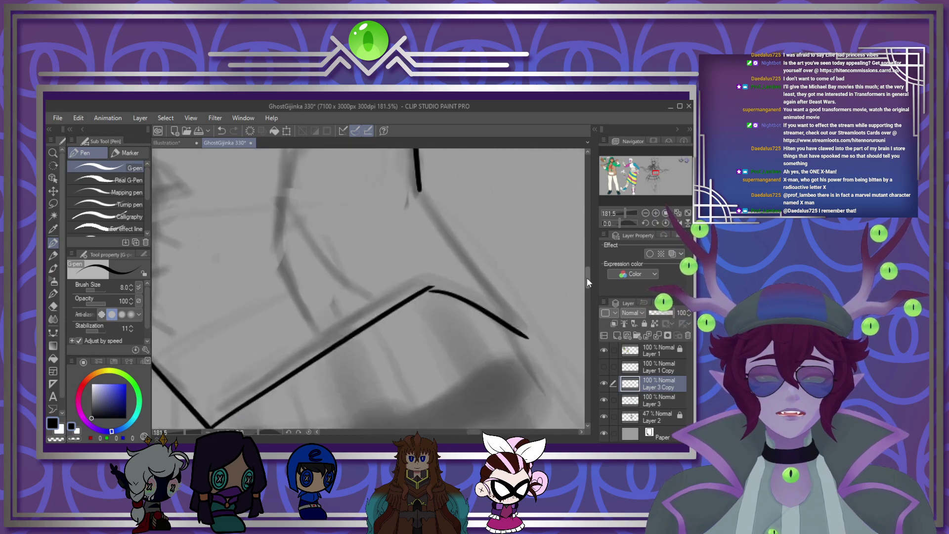
{"action": "scroll", "coordinate": [436, 205], "scroll_direction": "down", "scroll_amount": 3}
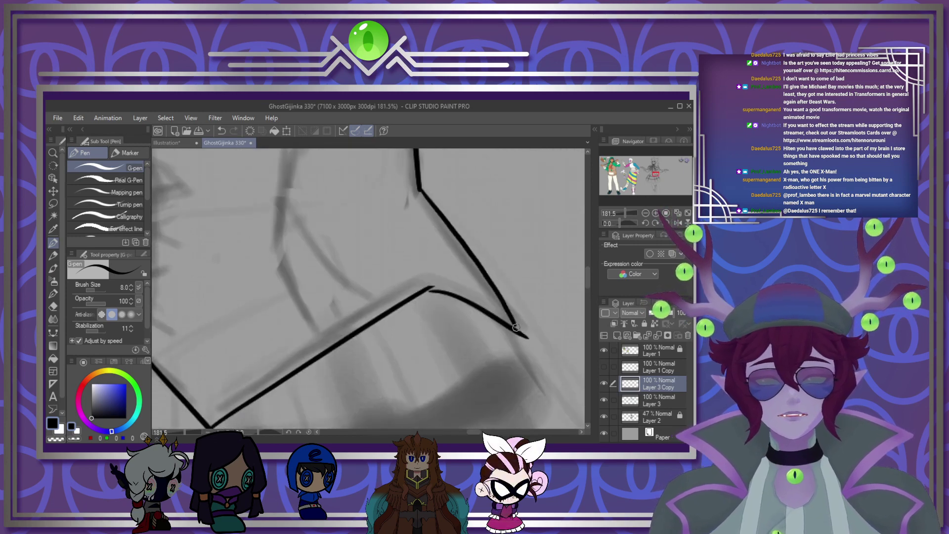
{"action": "left_click", "coordinate": [532, 341]}
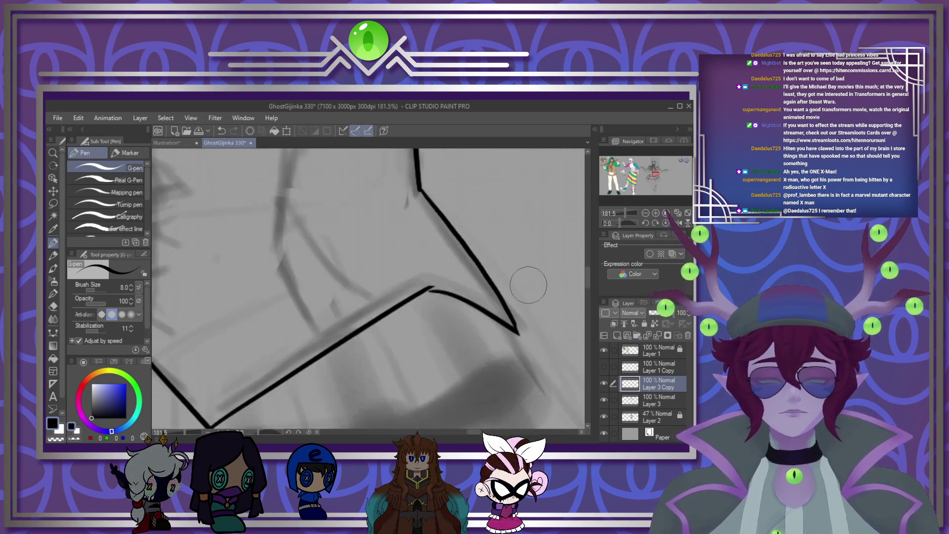
{"action": "scroll", "coordinate": [415, 269], "scroll_direction": "down", "scroll_amount": 4}
{"action": "scroll", "coordinate": [346, 222], "scroll_direction": "up", "scroll_amount": 4}
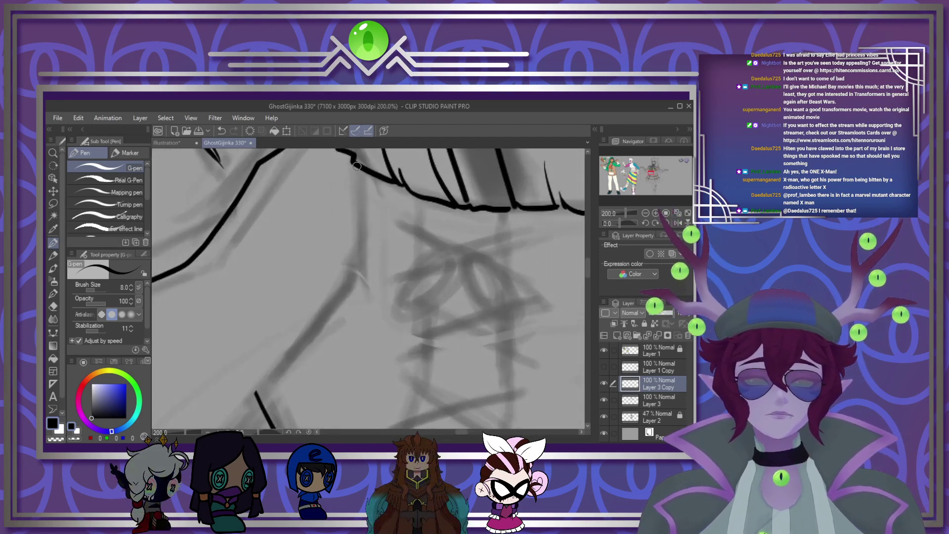
{"action": "mouse_move", "coordinate": [357, 165]}
{"action": "left_mouse_down"}
{"action": "mouse_move", "coordinate": [356, 264]}
{"action": "mouse_move", "coordinate": [257, 390]}
{"action": "left_mouse_up"}
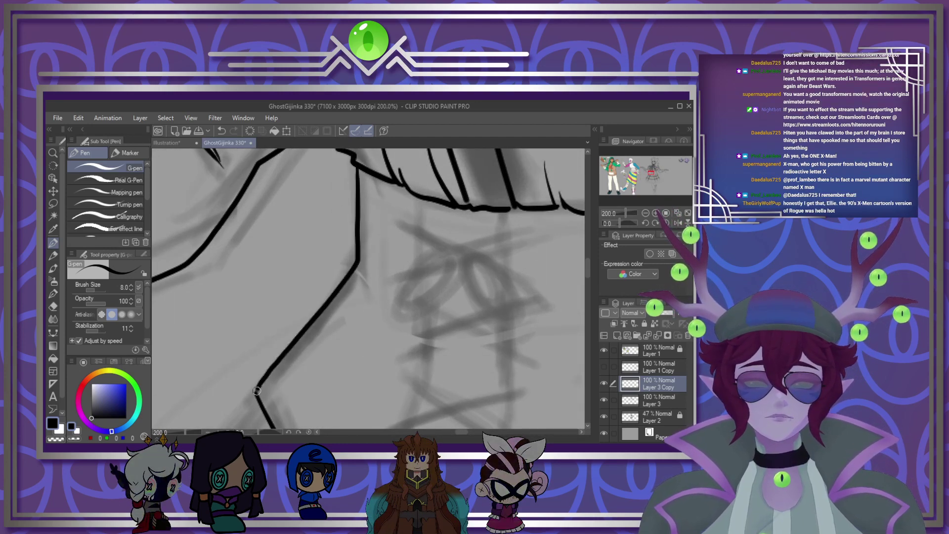
{"action": "scroll", "coordinate": [267, 370], "scroll_direction": "down", "scroll_amount": 3}
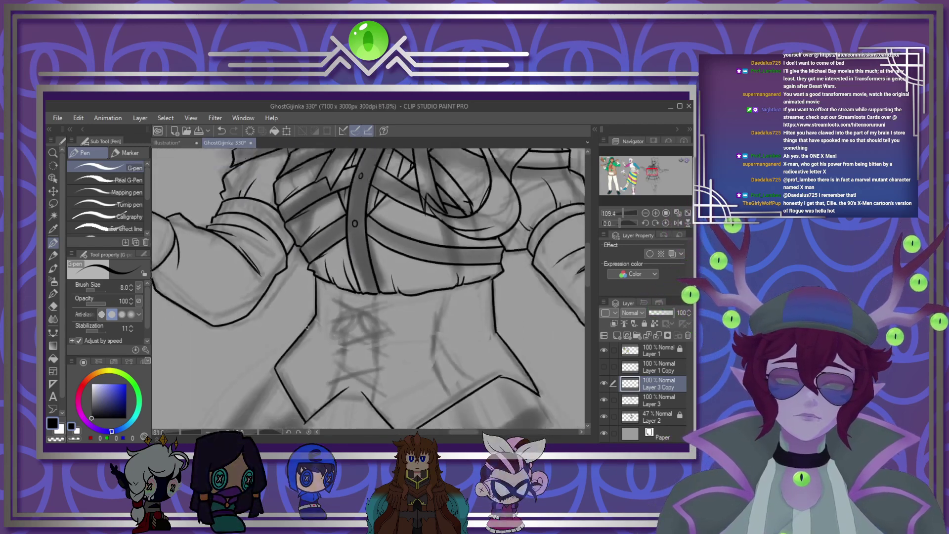
Step: Shorten the peak lines of the corset's front notch, and ink the two long edges and lower edge of the lacing panel
{"action": "scroll", "coordinate": [331, 390], "scroll_direction": "up", "scroll_amount": 3}
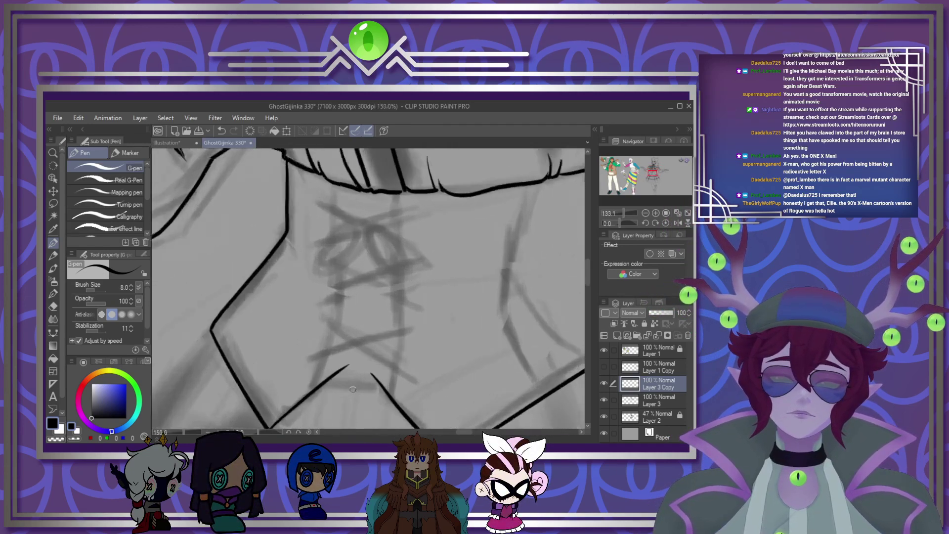
{"action": "left_click_drag", "start_coordinate": [346, 357], "coordinate": [325, 375]}
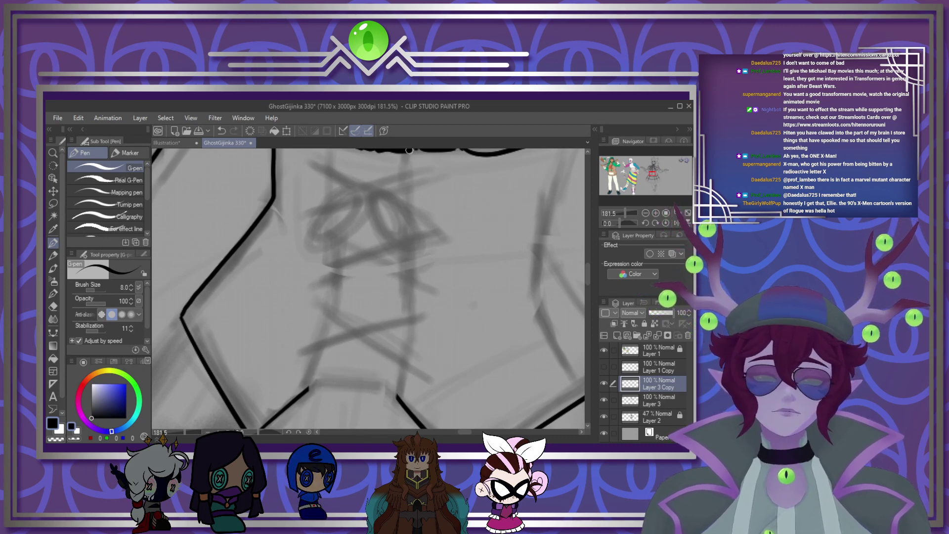
{"action": "mouse_move", "coordinate": [409, 151]}
{"action": "left_mouse_down"}
{"action": "mouse_move", "coordinate": [412, 310]}
{"action": "mouse_move", "coordinate": [397, 397]}
{"action": "left_mouse_up"}
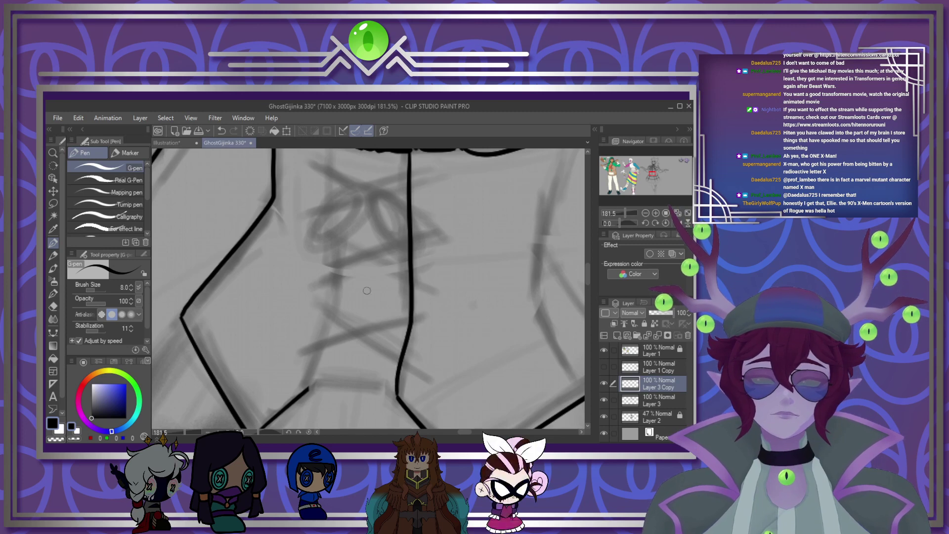
{"action": "left_click_drag", "start_coordinate": [587, 275], "coordinate": [588, 269]}
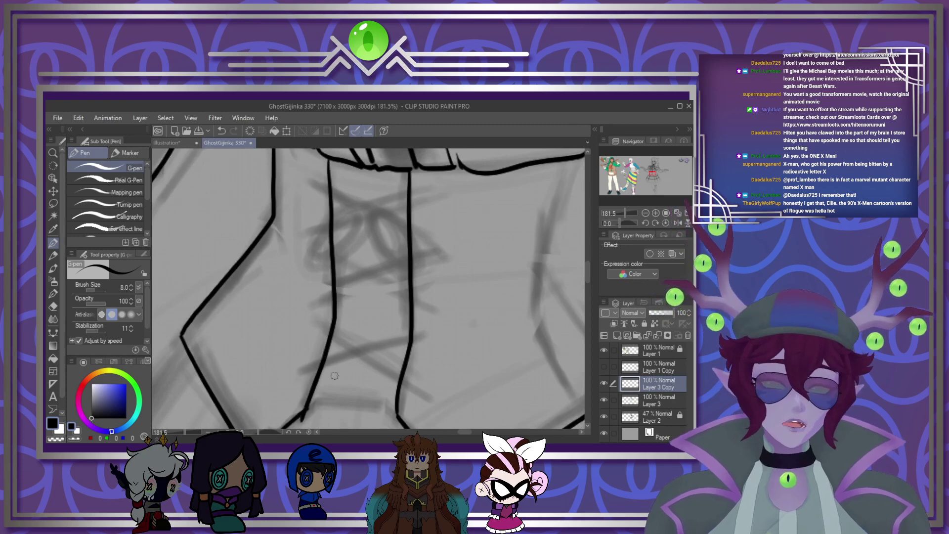
{"action": "left_click_drag", "start_coordinate": [310, 402], "coordinate": [389, 412]}
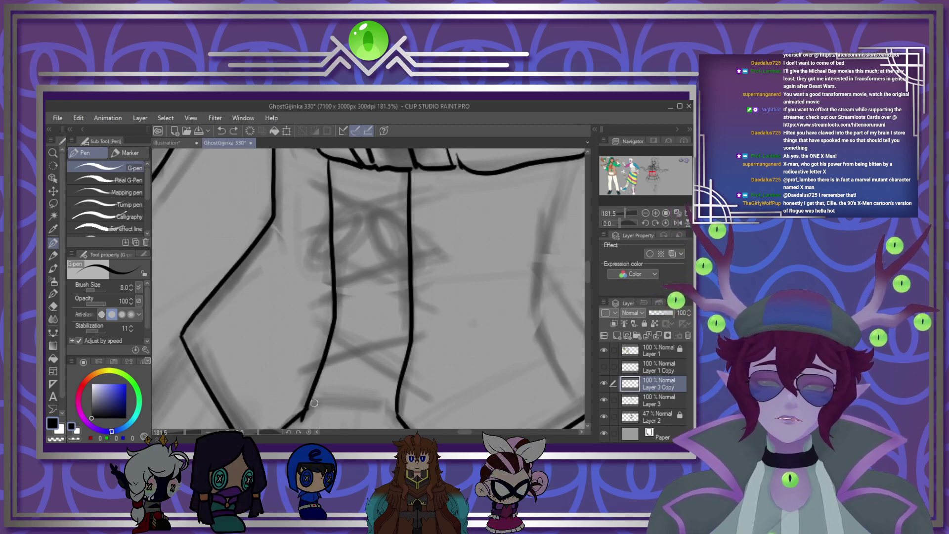
{"action": "left_click_drag", "start_coordinate": [314, 402], "coordinate": [341, 404]}
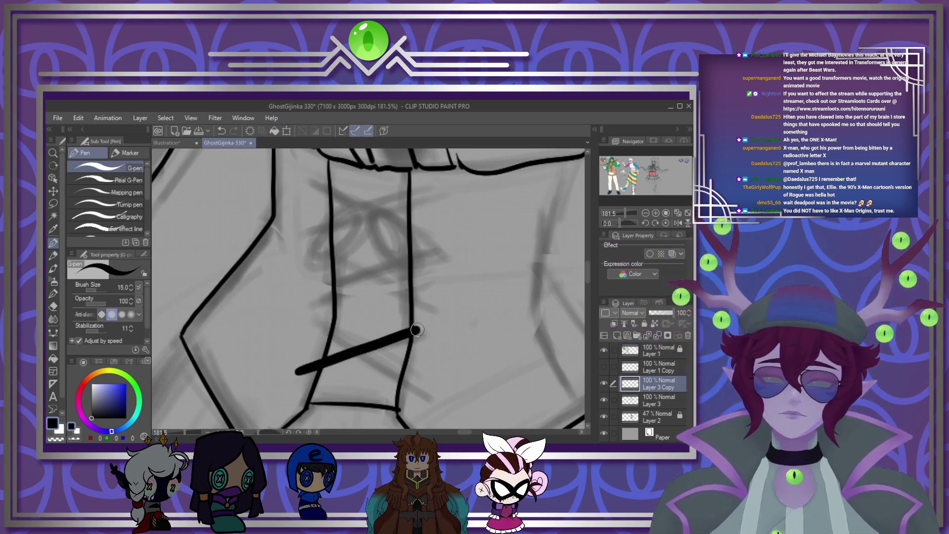
Step: Ink two X-shaped lace crossings over the lower part of the corset's lacing panel with the G-pen at brush size 15
{"action": "scroll", "coordinate": [346, 342], "scroll_direction": "up", "scroll_amount": 5}
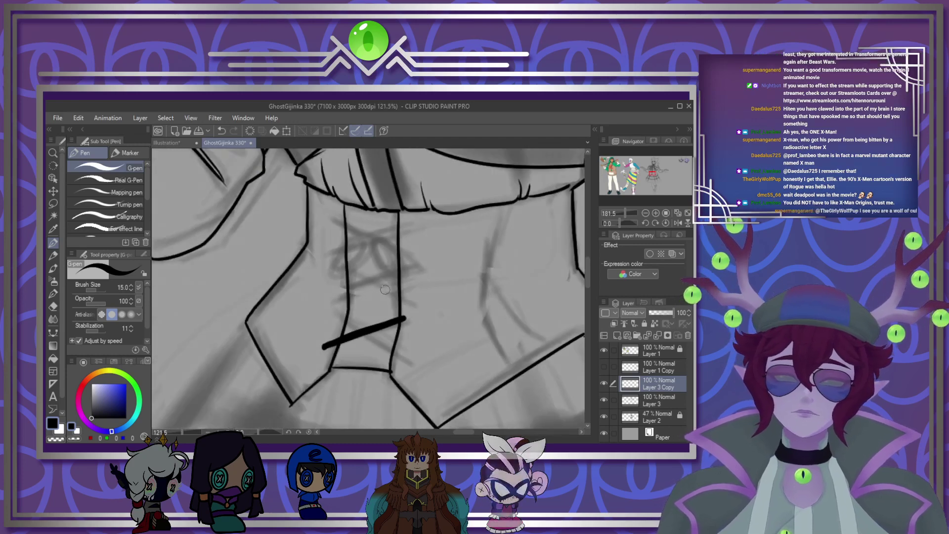
{"action": "key", "text": "ctrl+z"}
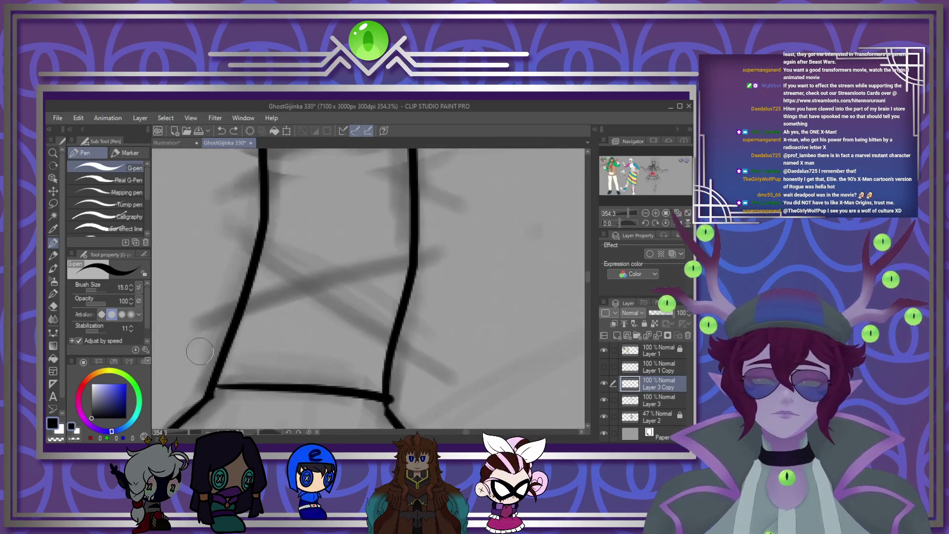
{"action": "mouse_move", "coordinate": [187, 363]}
{"action": "left_mouse_down"}
{"action": "mouse_move", "coordinate": [238, 338]}
{"action": "mouse_move", "coordinate": [446, 280]}
{"action": "left_mouse_up"}
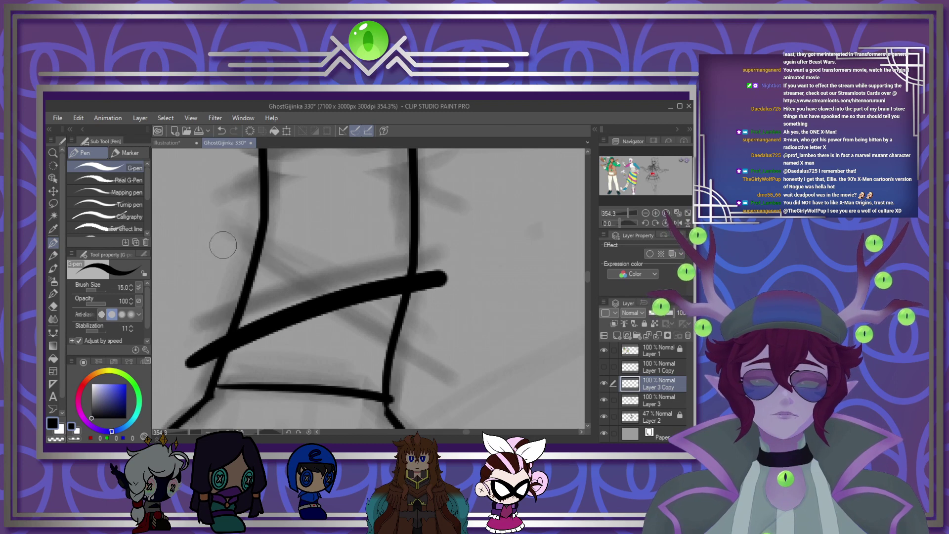
{"action": "left_click_drag", "start_coordinate": [223, 245], "coordinate": [428, 379]}
{"action": "key", "text": "ctrl+z"}
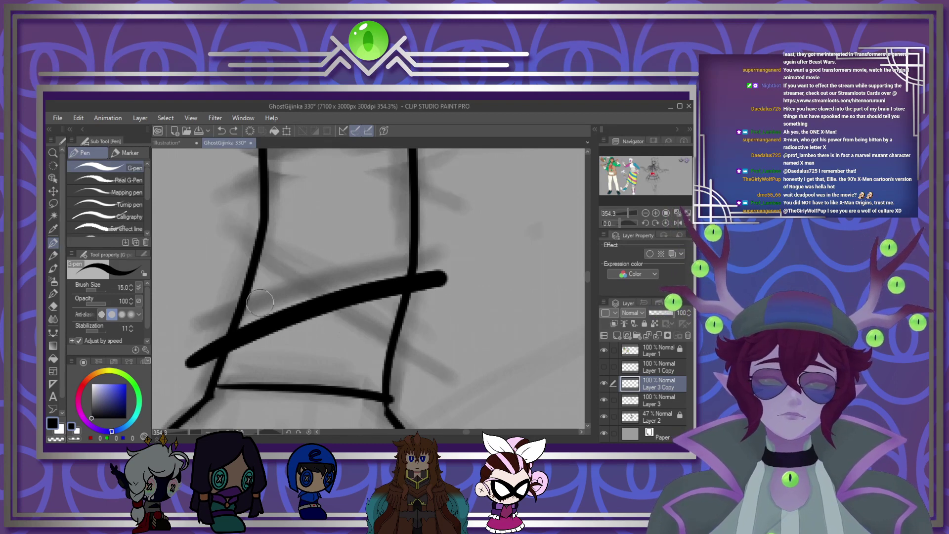
{"action": "mouse_move", "coordinate": [226, 273]}
{"action": "left_mouse_down"}
{"action": "mouse_move", "coordinate": [376, 336]}
{"action": "mouse_move", "coordinate": [428, 371]}
{"action": "left_mouse_up"}
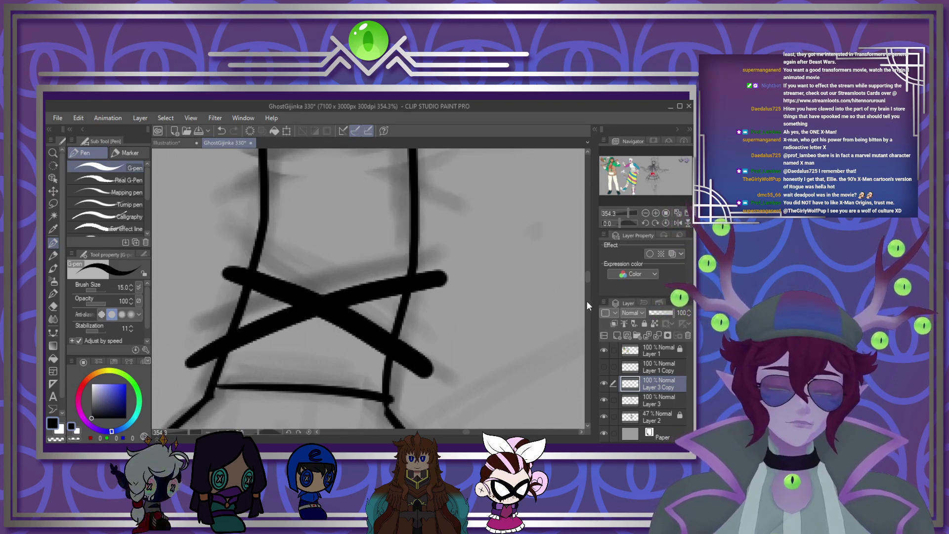
{"action": "scroll", "coordinate": [553, 268], "scroll_direction": "up", "scroll_amount": 5}
{"action": "left_click_drag", "start_coordinate": [222, 406], "coordinate": [463, 296]}
{"action": "left_click_drag", "start_coordinate": [229, 286], "coordinate": [445, 413]}
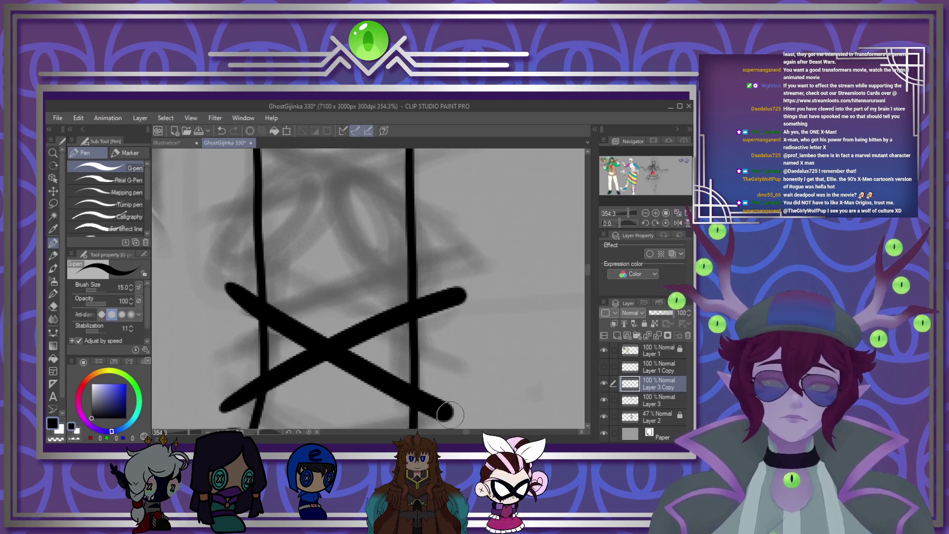
Step: Ink another X-shaped lace crossing and a bow with two hanging tails at the upper part of the corset's lacing panel
{"action": "scroll", "coordinate": [585, 271], "scroll_direction": "up", "scroll_amount": 4}
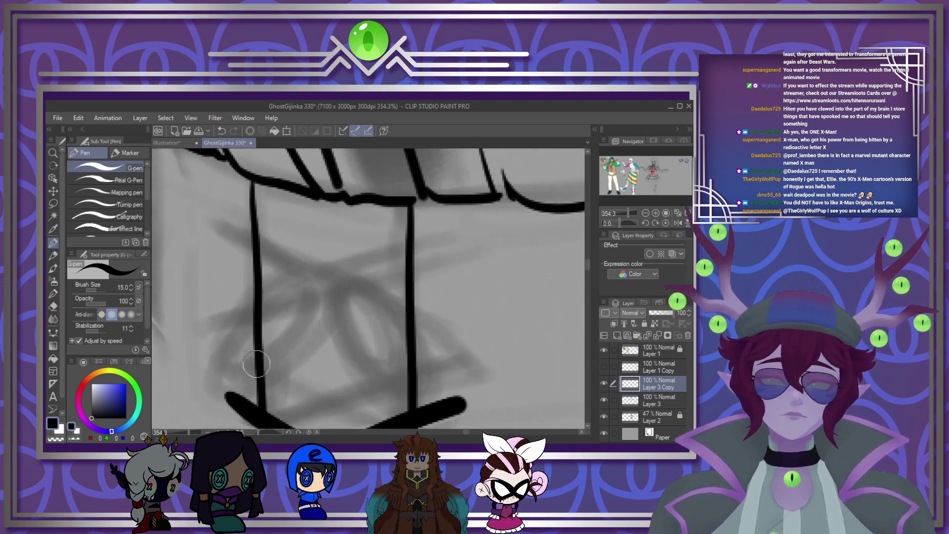
{"action": "left_click_drag", "start_coordinate": [233, 363], "coordinate": [448, 261]}
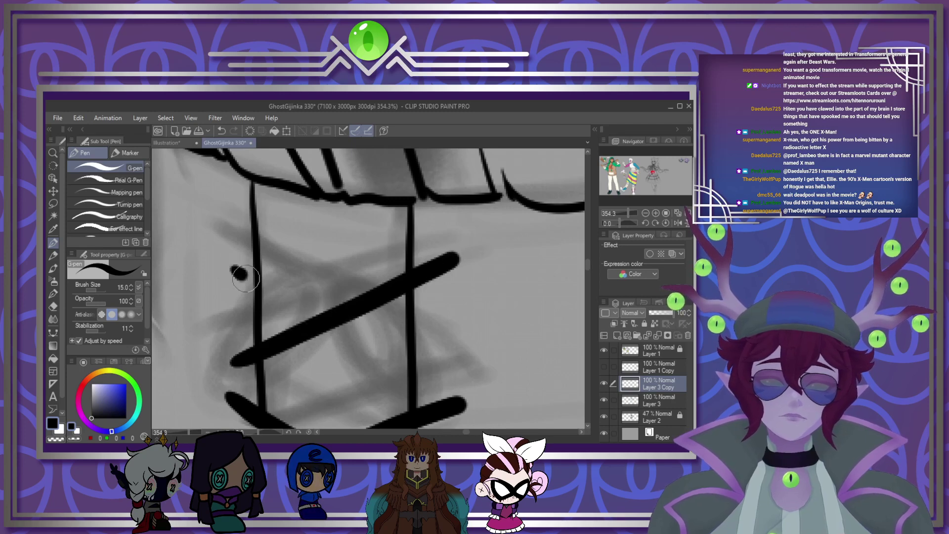
{"action": "mouse_move", "coordinate": [240, 273]}
{"action": "left_mouse_down"}
{"action": "mouse_move", "coordinate": [346, 332]}
{"action": "mouse_move", "coordinate": [448, 366]}
{"action": "left_mouse_up"}
{"action": "mouse_move", "coordinate": [232, 210]}
{"action": "left_mouse_down"}
{"action": "mouse_move", "coordinate": [323, 251]}
{"action": "mouse_move", "coordinate": [429, 219]}
{"action": "left_mouse_up"}
{"action": "mouse_move", "coordinate": [309, 255]}
{"action": "left_mouse_down"}
{"action": "mouse_move", "coordinate": [260, 298]}
{"action": "mouse_move", "coordinate": [294, 333]}
{"action": "mouse_move", "coordinate": [324, 256]}
{"action": "mouse_move", "coordinate": [342, 312]}
{"action": "mouse_move", "coordinate": [391, 292]}
{"action": "mouse_move", "coordinate": [347, 254]}
{"action": "mouse_move", "coordinate": [333, 256]}
{"action": "mouse_move", "coordinate": [357, 371]}
{"action": "mouse_move", "coordinate": [314, 268]}
{"action": "mouse_move", "coordinate": [303, 417]}
{"action": "left_mouse_up"}
{"action": "scroll", "coordinate": [302, 417], "scroll_direction": "down", "scroll_amount": 10}
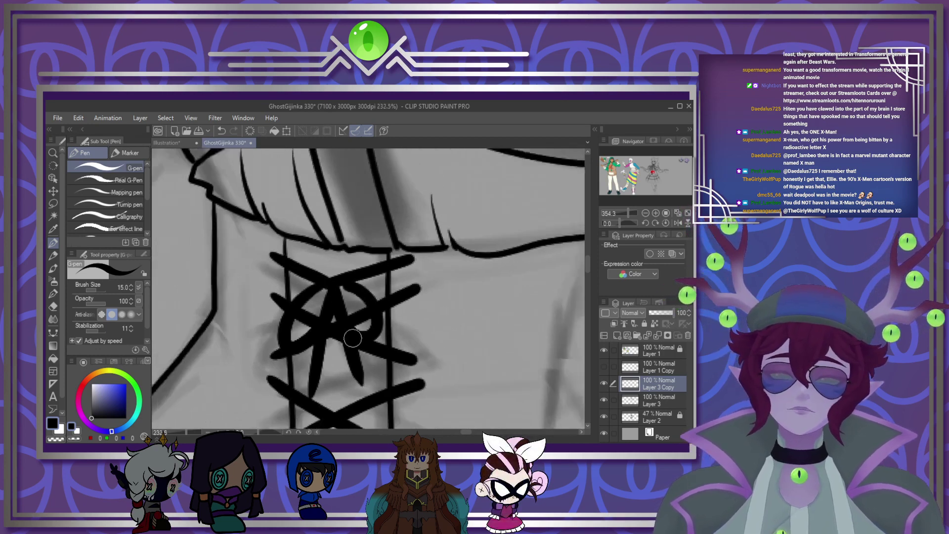
Step: Ink a diagonal seam from the corset's right inner waist bend down to its lower edge with the G-pen at brush size 7
{"action": "scroll", "coordinate": [430, 346], "scroll_direction": "up", "scroll_amount": 5}
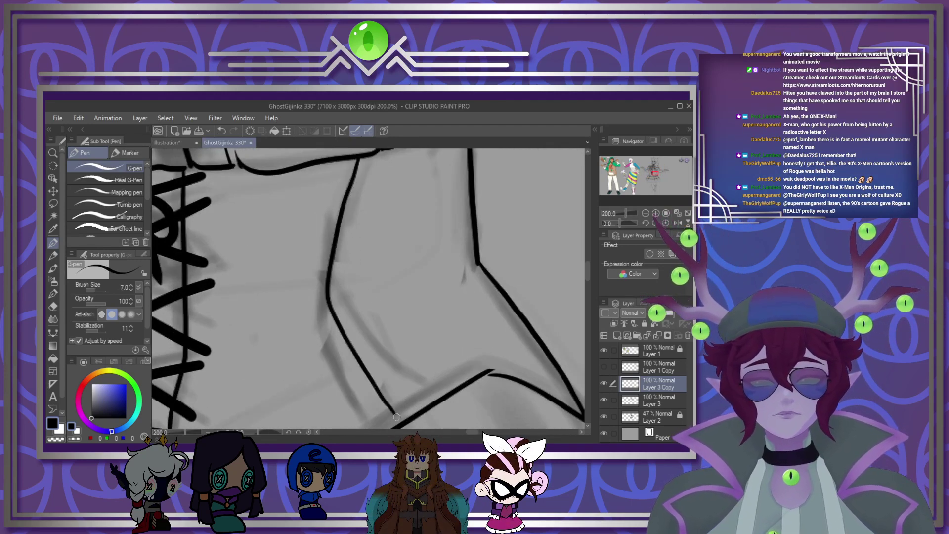
{"action": "left_click_drag", "start_coordinate": [331, 295], "coordinate": [442, 402]}
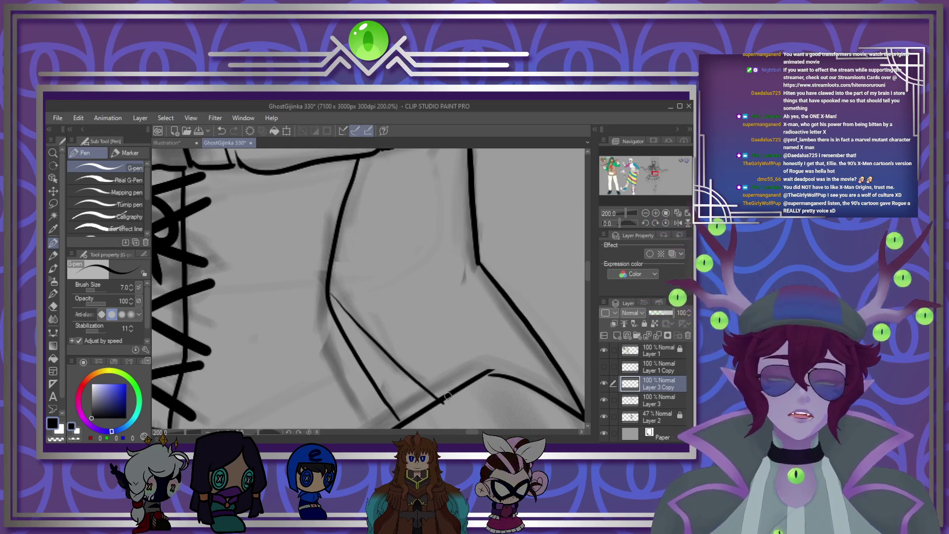
{"action": "scroll", "coordinate": [447, 396], "scroll_direction": "down", "scroll_amount": 7}
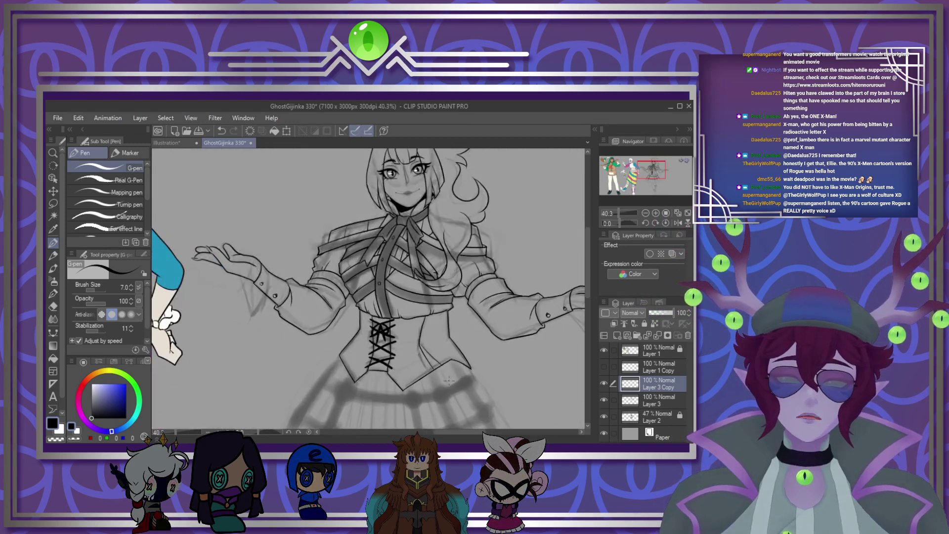
Step: Draw two long pleat lines on the left side of the skirt, from the corset edge to the hem, using Continuous curve at size 7
{"action": "scroll", "coordinate": [466, 316], "scroll_direction": "down", "scroll_amount": 4}
{"action": "scroll", "coordinate": [464, 416], "scroll_direction": "up", "scroll_amount": 4}
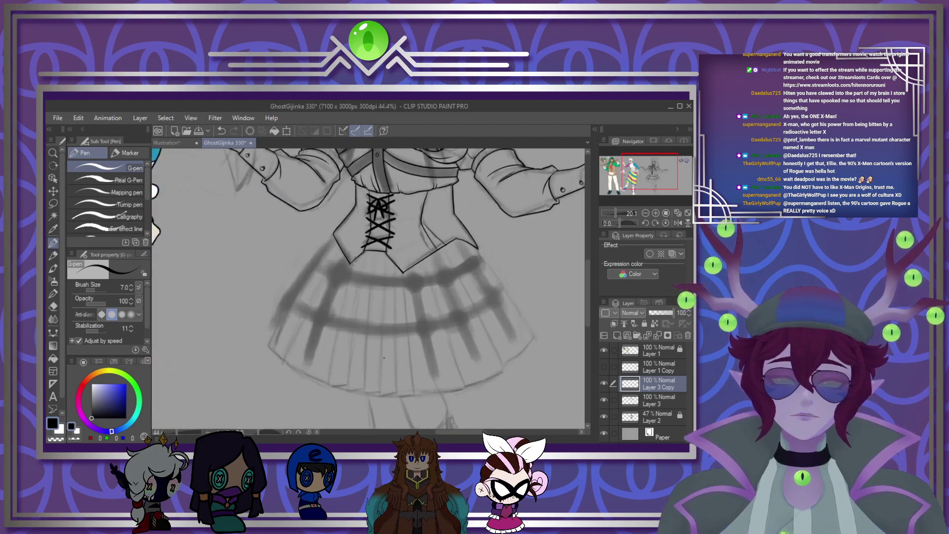
{"action": "scroll", "coordinate": [384, 357], "scroll_direction": "up", "scroll_amount": 1}
{"action": "scroll", "coordinate": [327, 347], "scroll_direction": "down", "scroll_amount": 1}
{"action": "scroll", "coordinate": [371, 349], "scroll_direction": "down", "scroll_amount": 2}
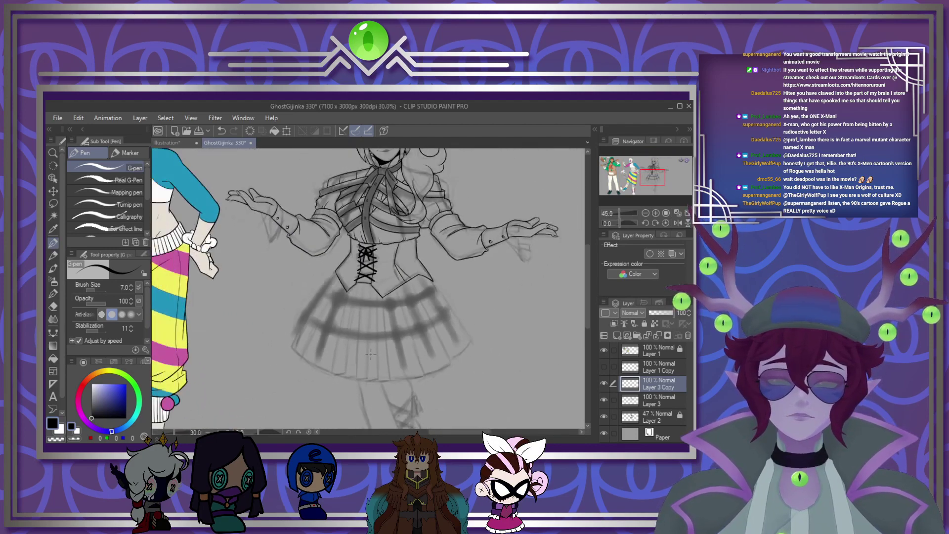
{"action": "scroll", "coordinate": [300, 328], "scroll_direction": "up", "scroll_amount": 4}
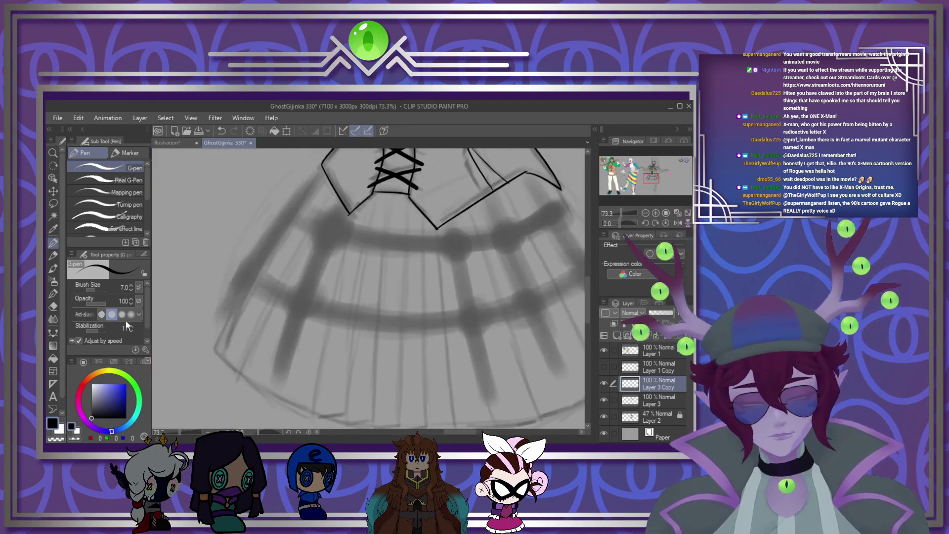
{"action": "key", "text": "u"}
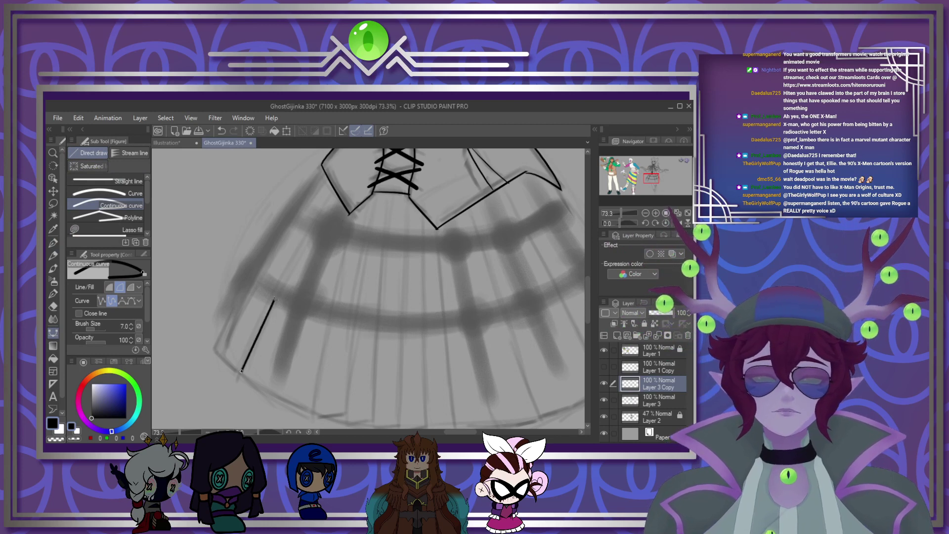
{"action": "double_click", "coordinate": [333, 189]}
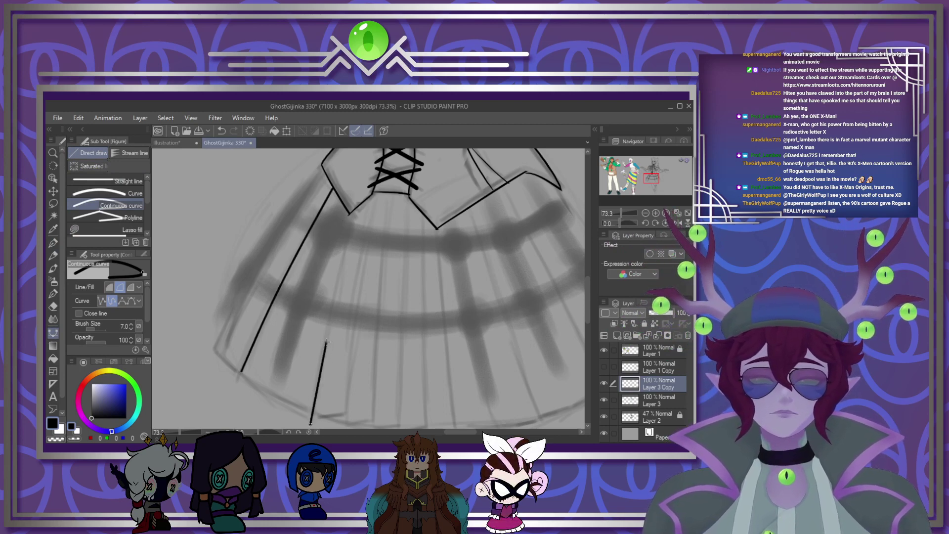
{"action": "double_click", "coordinate": [355, 210]}
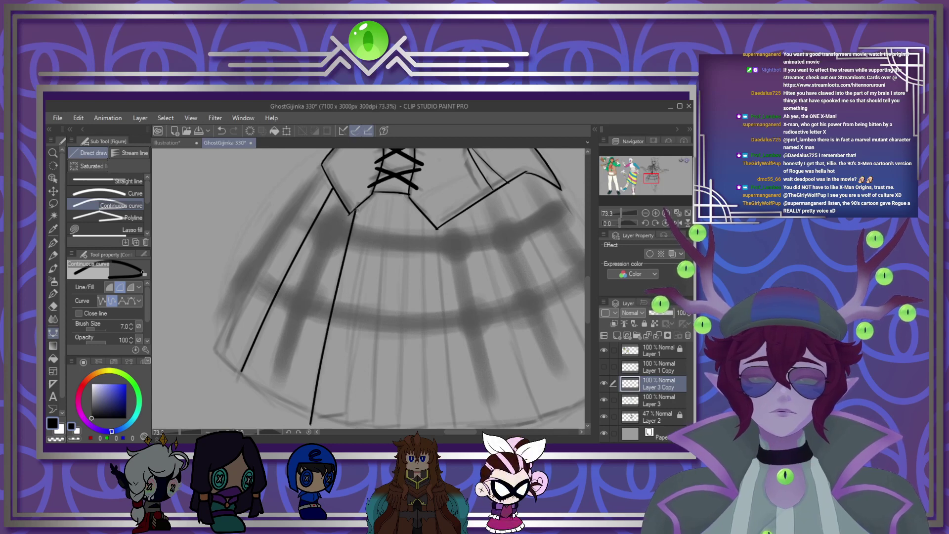
Step: Draw the skirt's left outer edge from the corset's side point and curve the hem across to the second pleat line
{"action": "left_click", "coordinate": [322, 169]}
{"action": "left_click", "coordinate": [251, 272]}
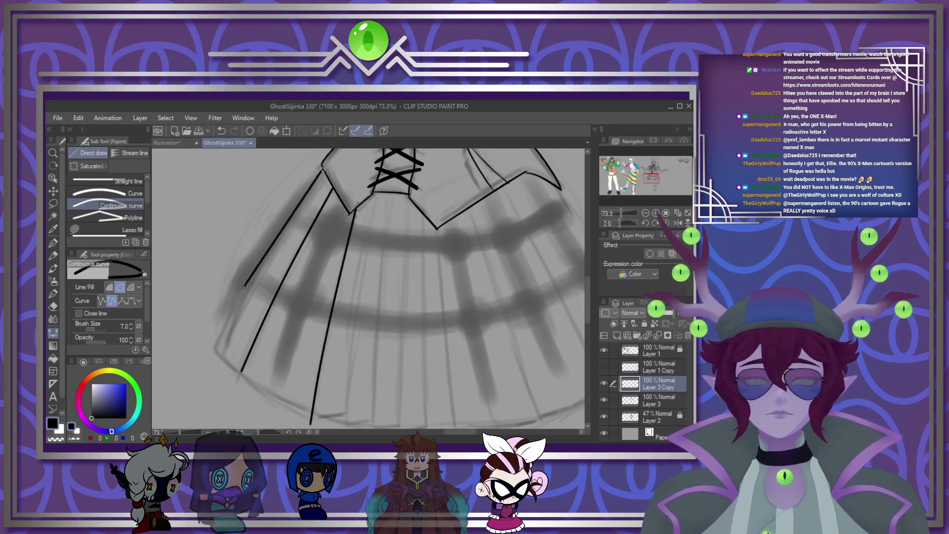
{"action": "double_click", "coordinate": [208, 342]}
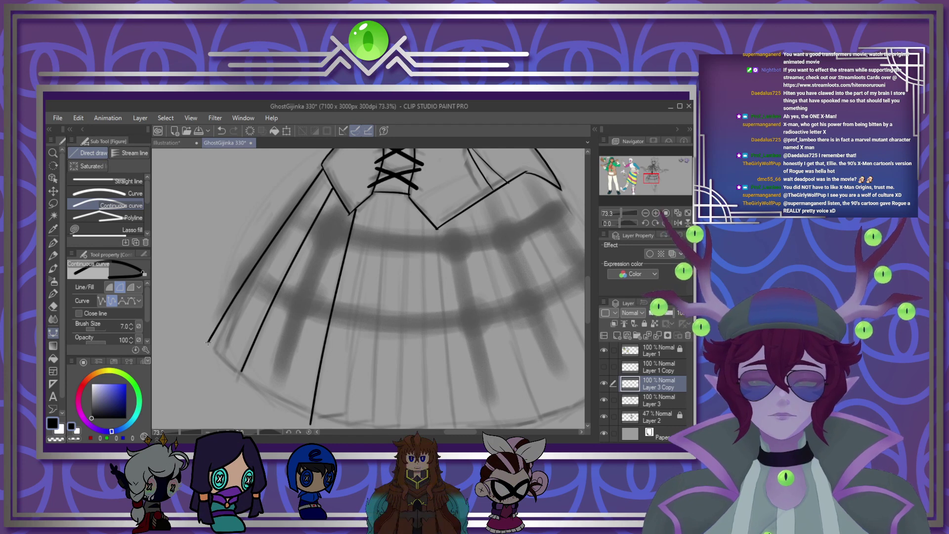
{"action": "left_click", "coordinate": [223, 358]}
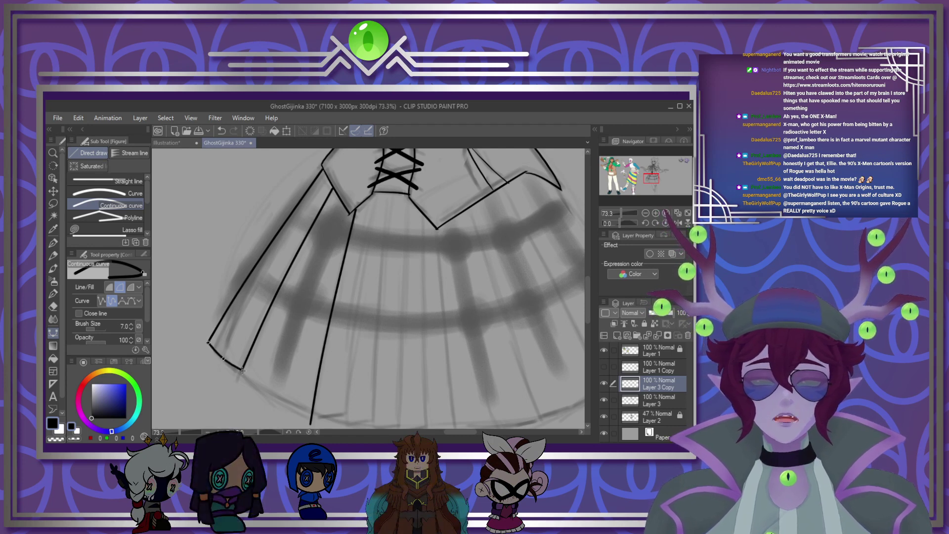
{"action": "left_click", "coordinate": [242, 371]}
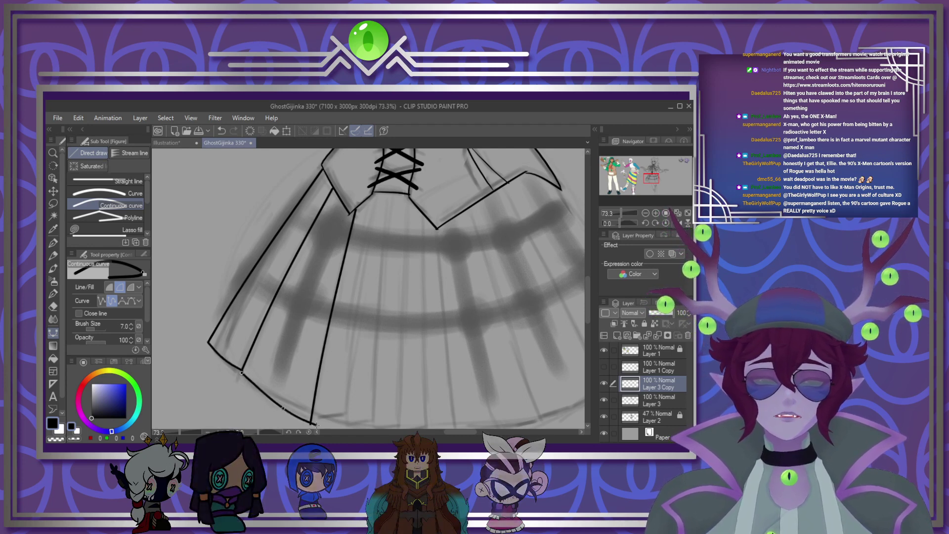
{"action": "left_click", "coordinate": [282, 408]}
{"action": "double_click", "coordinate": [311, 423]}
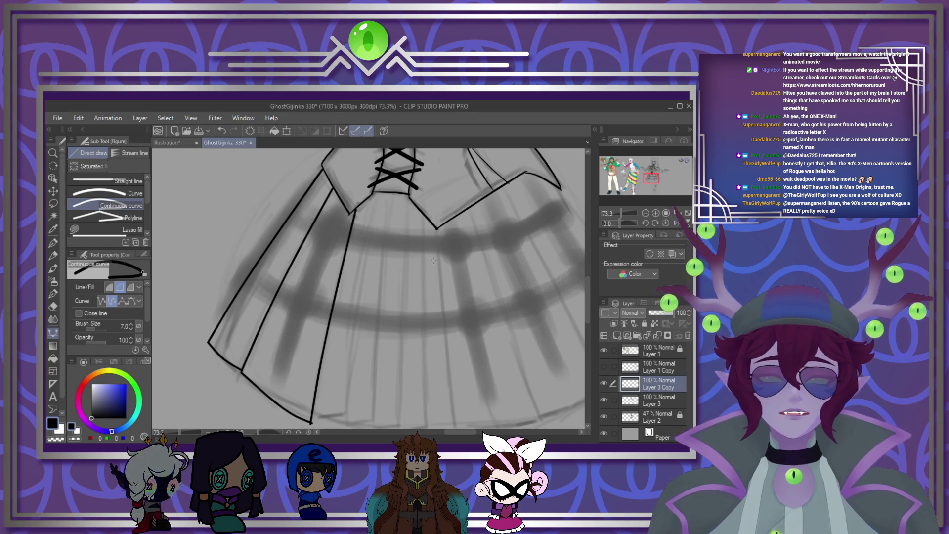
Step: Outline the skirt panel beneath the corset's lowest front point with two pleat lines joined by a hem segment
{"action": "scroll", "coordinate": [386, 282], "scroll_direction": "down", "scroll_amount": 3}
{"action": "scroll", "coordinate": [387, 282], "scroll_direction": "up", "scroll_amount": 3}
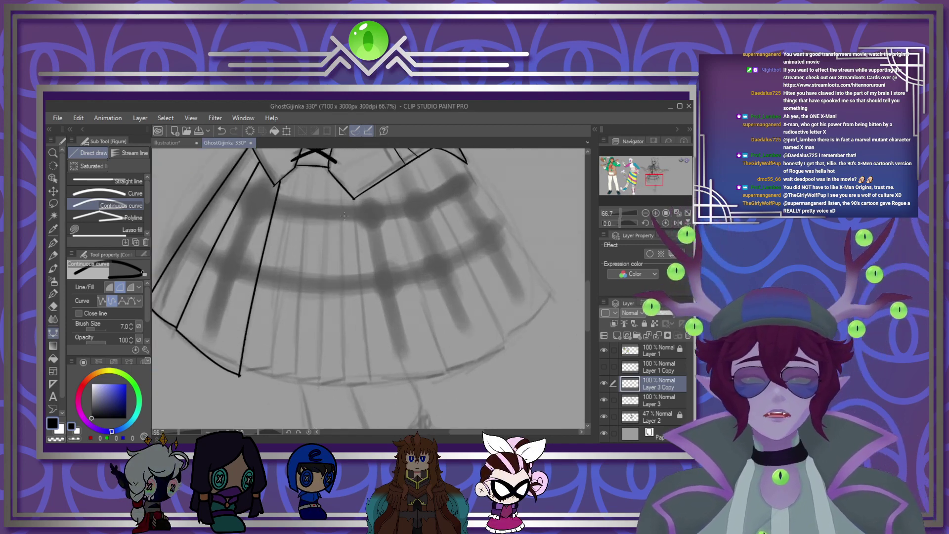
{"action": "left_click", "coordinate": [354, 199]}
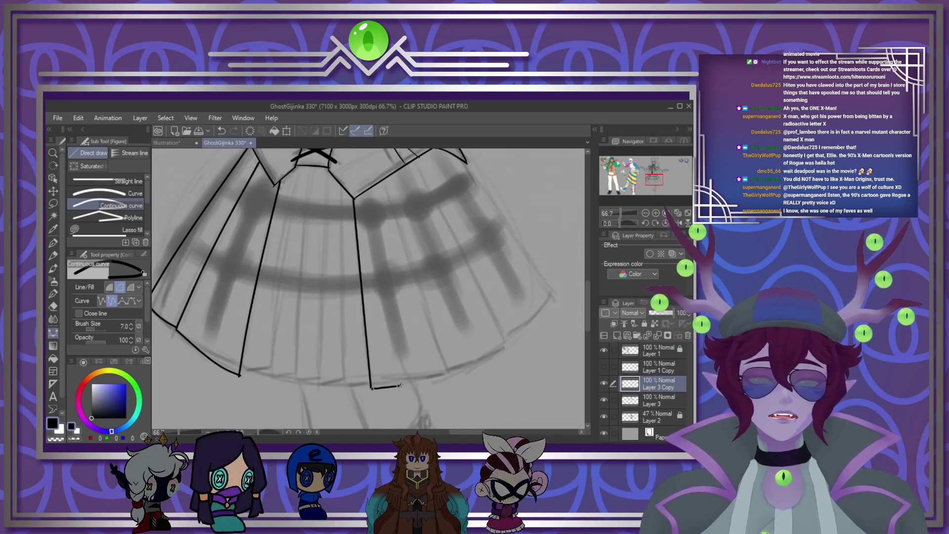
{"action": "double_click", "coordinate": [384, 181]}
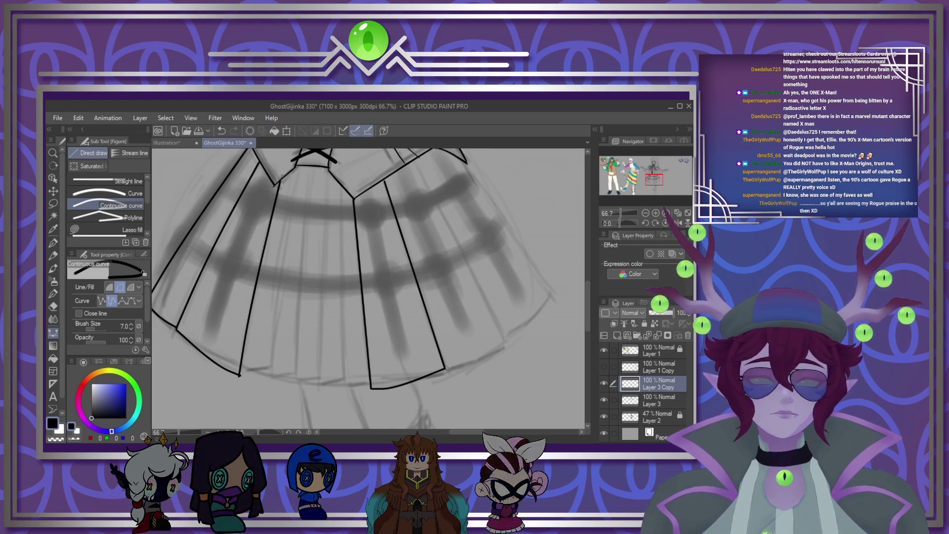
Step: Continue the hem to the skirt's right corner, adding another pleat line and the right outer edge up to the corset
{"action": "left_click", "coordinate": [474, 358]}
{"action": "left_click", "coordinate": [507, 341]}
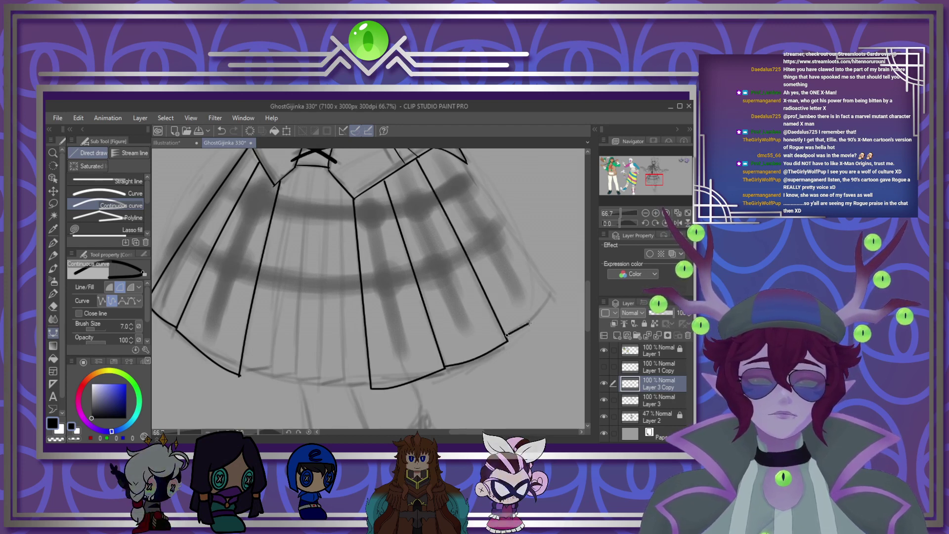
{"action": "left_click", "coordinate": [525, 322]}
{"action": "left_click", "coordinate": [554, 293]}
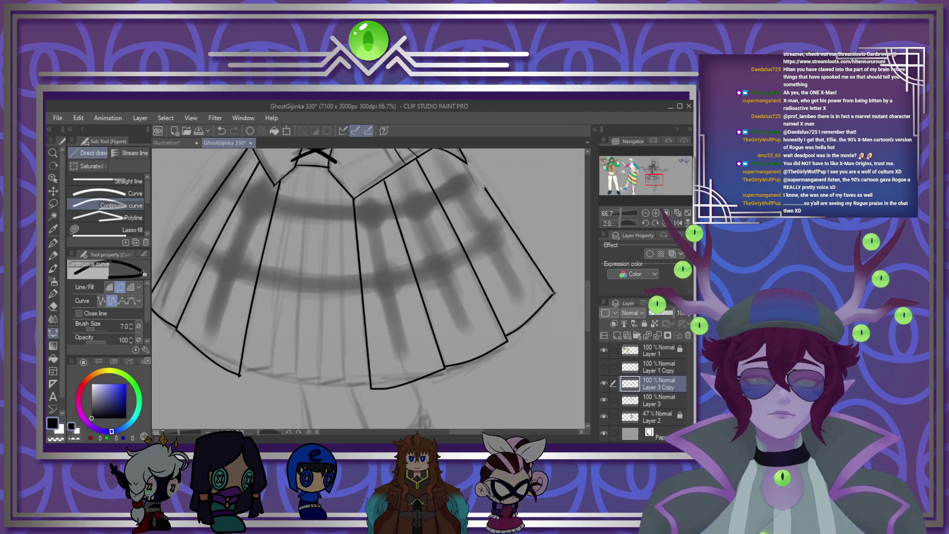
{"action": "double_click", "coordinate": [464, 159]}
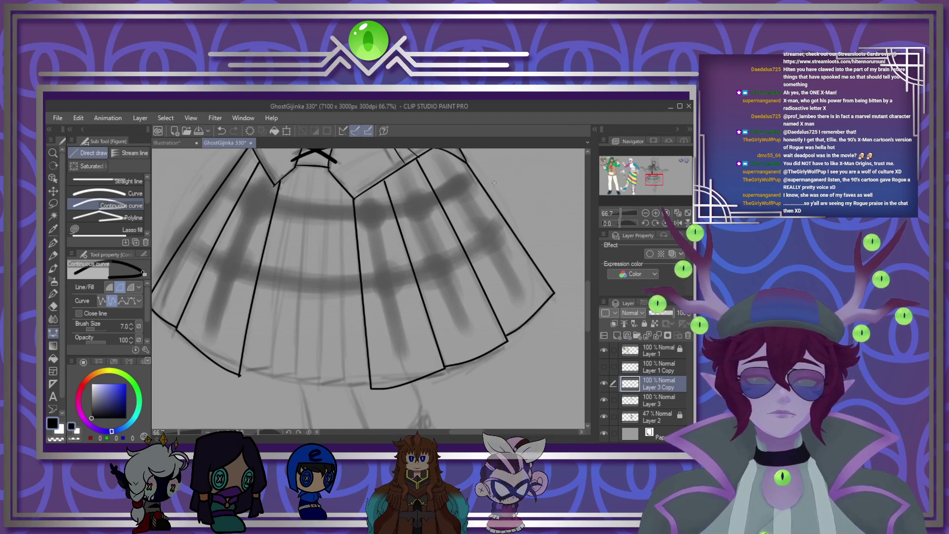
Step: Draw four pleat lines across the skirt's open middle section, from the corset's lower edge down to the sketched hem
{"action": "scroll", "coordinate": [270, 331], "scroll_direction": "down", "scroll_amount": 2}
{"action": "scroll", "coordinate": [270, 332], "scroll_direction": "up", "scroll_amount": 5}
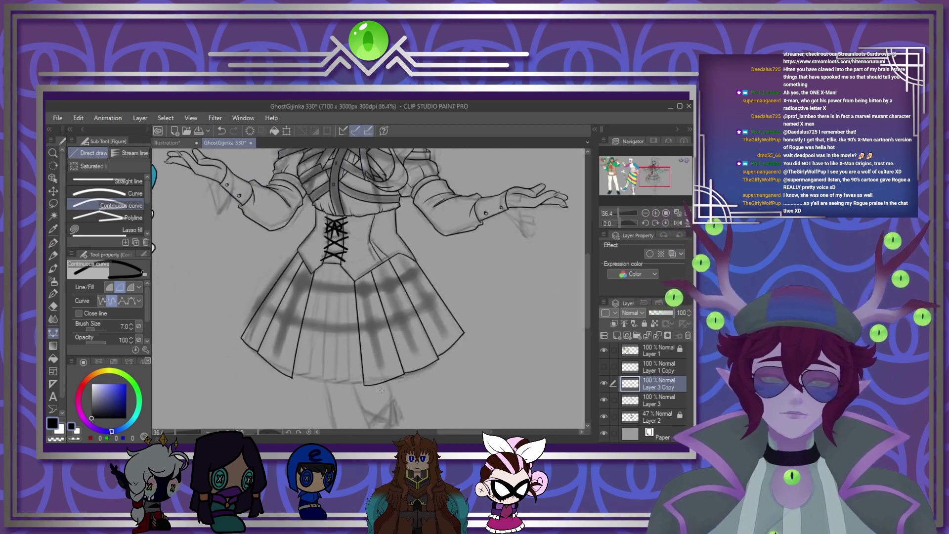
{"action": "scroll", "coordinate": [332, 336], "scroll_direction": "down", "scroll_amount": 5}
{"action": "scroll", "coordinate": [332, 336], "scroll_direction": "up", "scroll_amount": 3}
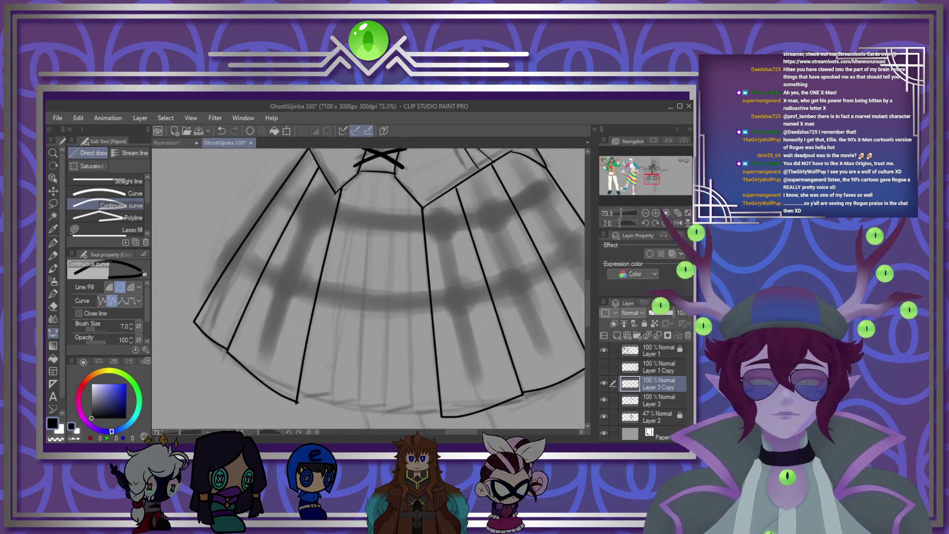
{"action": "left_click", "coordinate": [327, 403]}
{"action": "double_click", "coordinate": [358, 172]}
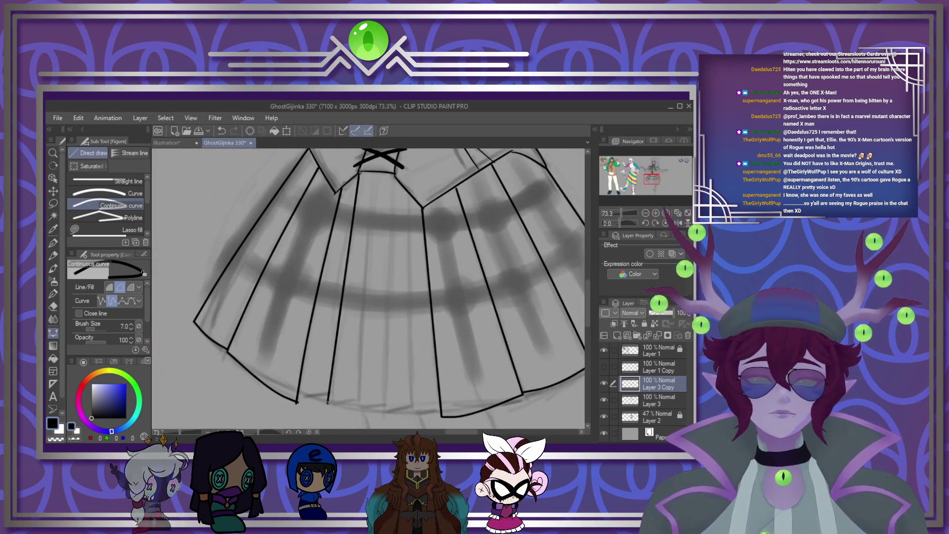
{"action": "left_click", "coordinate": [408, 196]}
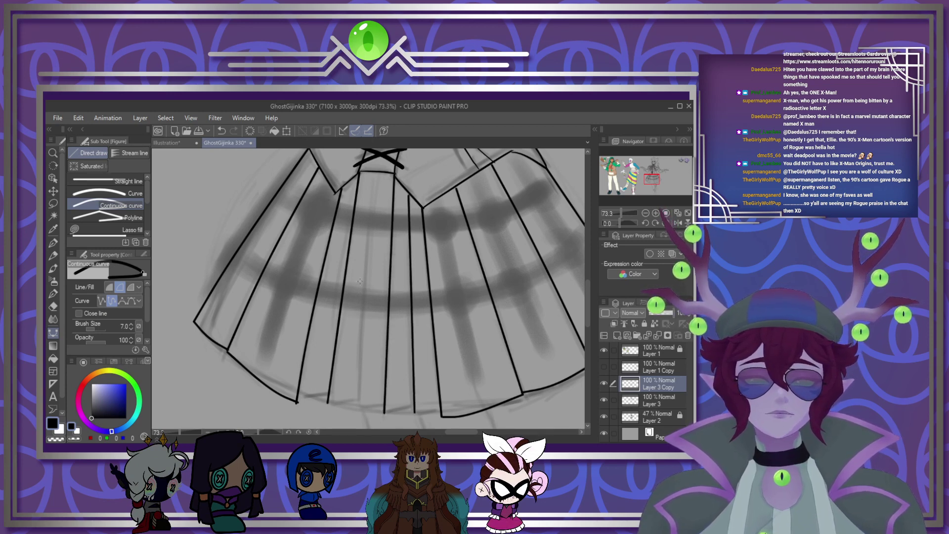
{"action": "left_click", "coordinate": [358, 408]}
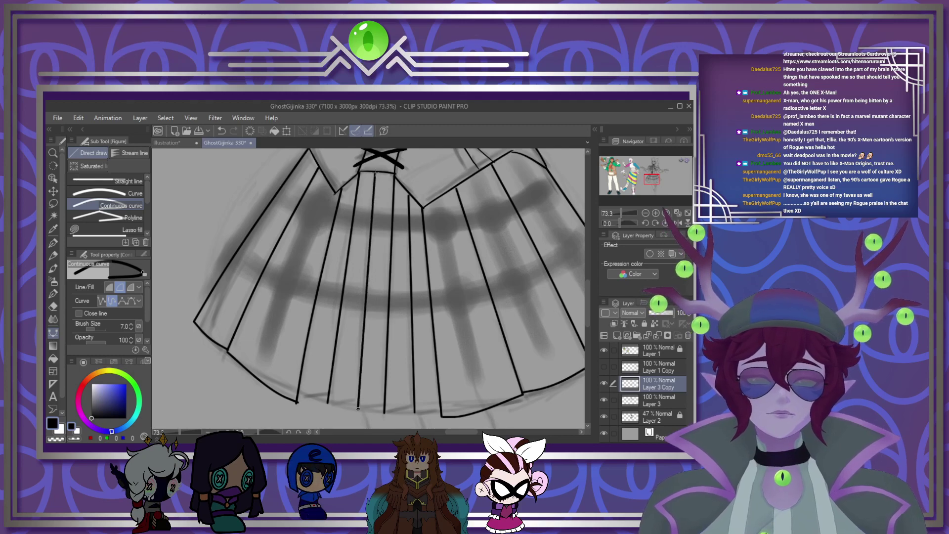
Step: Ink five short curved hem segments between the pleats in the middle of the skirt with the G-pen at brush size 7
{"action": "scroll", "coordinate": [382, 248], "scroll_direction": "down", "scroll_amount": 1}
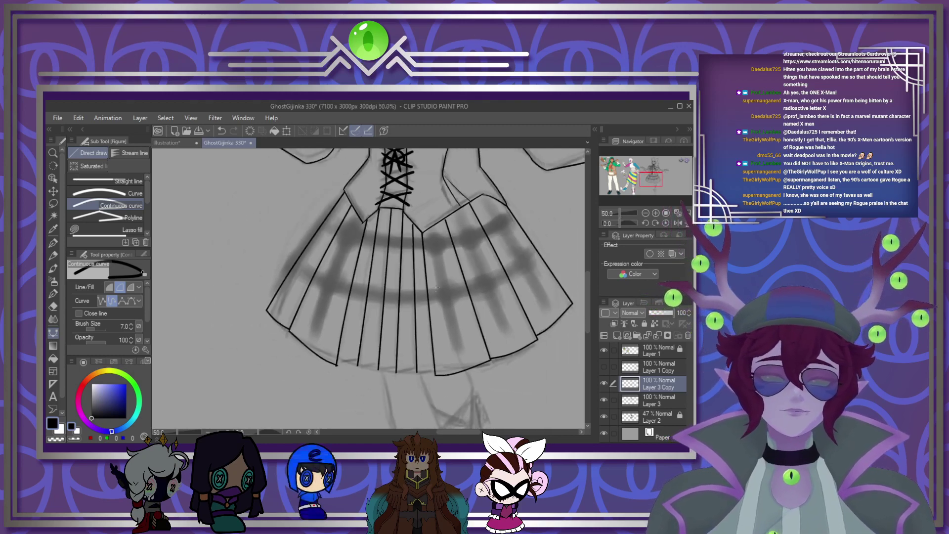
{"action": "scroll", "coordinate": [381, 317], "scroll_direction": "up", "scroll_amount": 3}
{"action": "scroll", "coordinate": [382, 317], "scroll_direction": "up", "scroll_amount": 3}
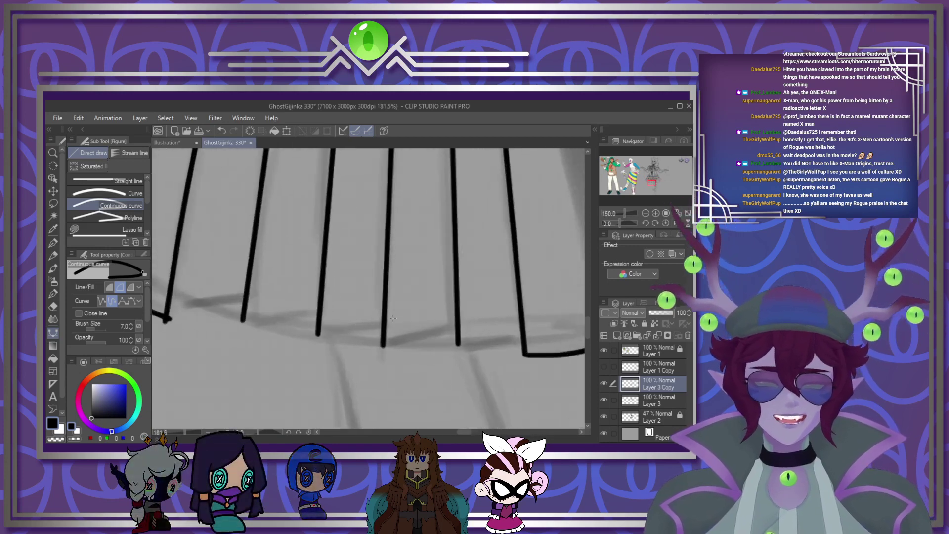
{"action": "left_click", "coordinate": [52, 241]}
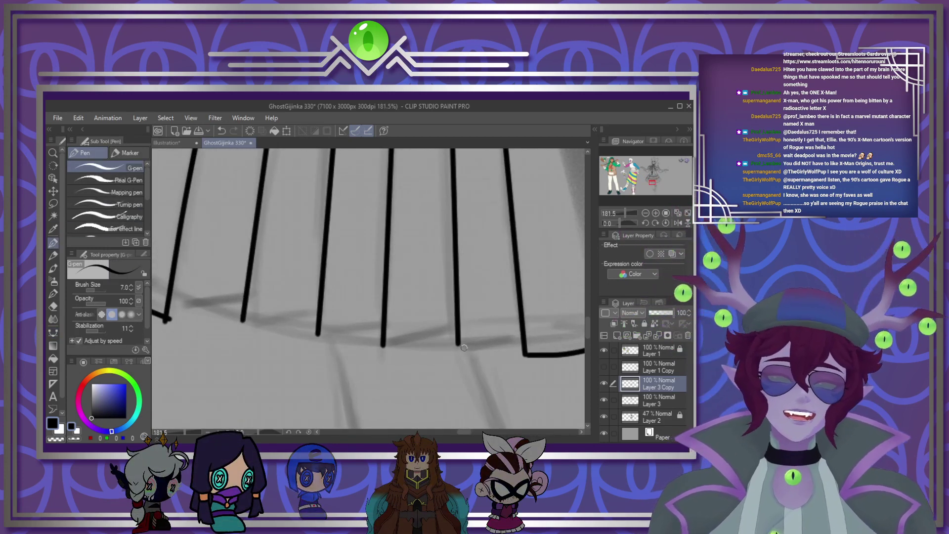
{"action": "left_click_drag", "start_coordinate": [456, 344], "coordinate": [522, 344]}
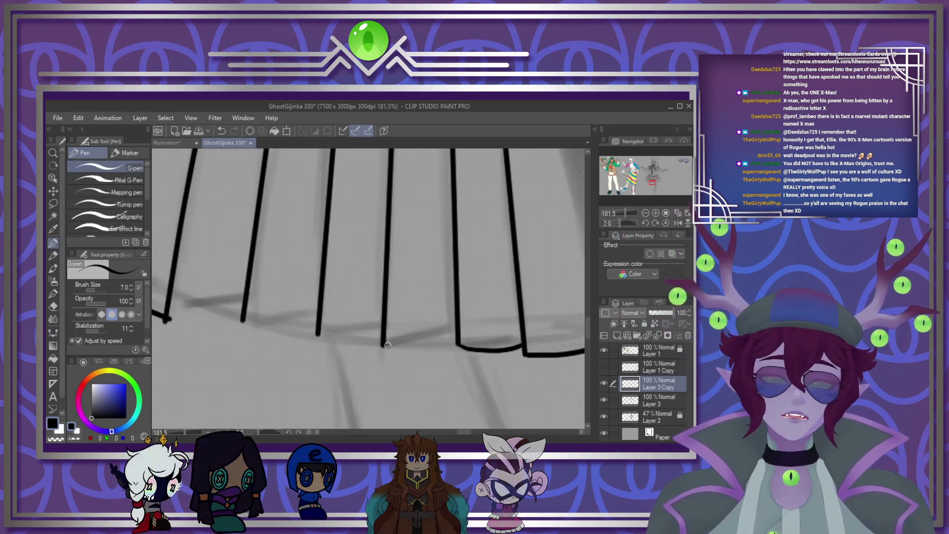
{"action": "left_click_drag", "start_coordinate": [387, 344], "coordinate": [452, 339]}
{"action": "left_click_drag", "start_coordinate": [318, 335], "coordinate": [383, 343]}
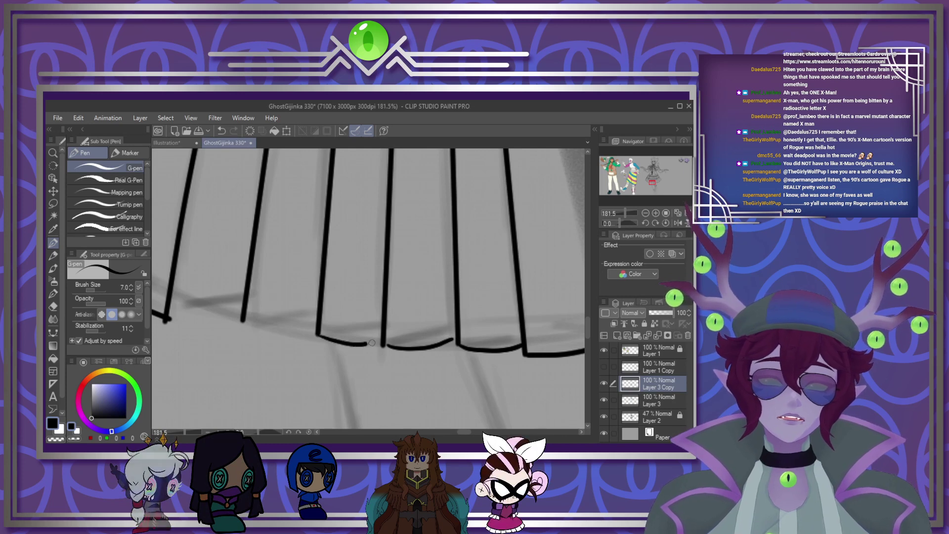
{"action": "left_click_drag", "start_coordinate": [247, 320], "coordinate": [307, 325]}
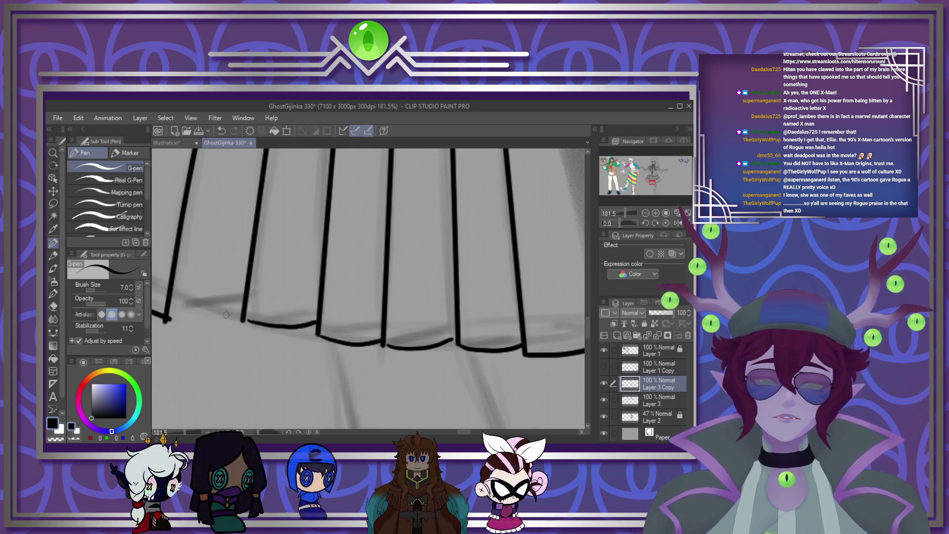
{"action": "left_click_drag", "start_coordinate": [171, 299], "coordinate": [244, 304]}
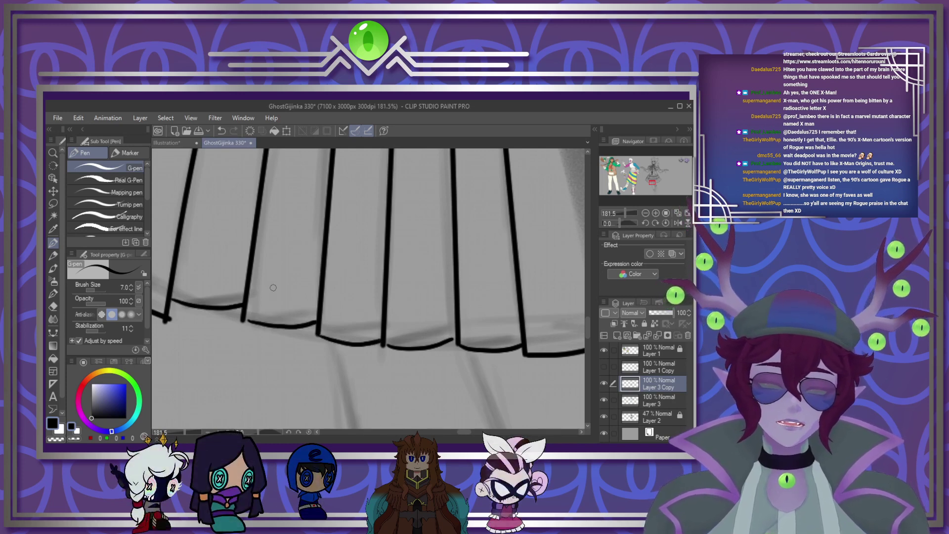
Step: Examine the inked pleated skirt against the corset, arms and leg sketch at several magnifications
{"action": "scroll", "coordinate": [245, 304], "scroll_direction": "down", "scroll_amount": 10}
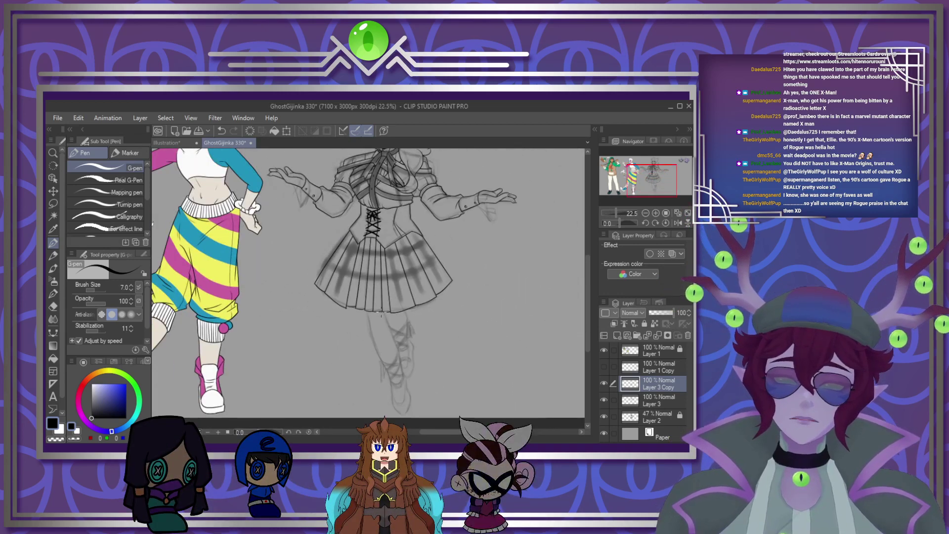
{"action": "scroll", "coordinate": [383, 249], "scroll_direction": "up", "scroll_amount": 4}
{"action": "scroll", "coordinate": [407, 297], "scroll_direction": "down", "scroll_amount": 2}
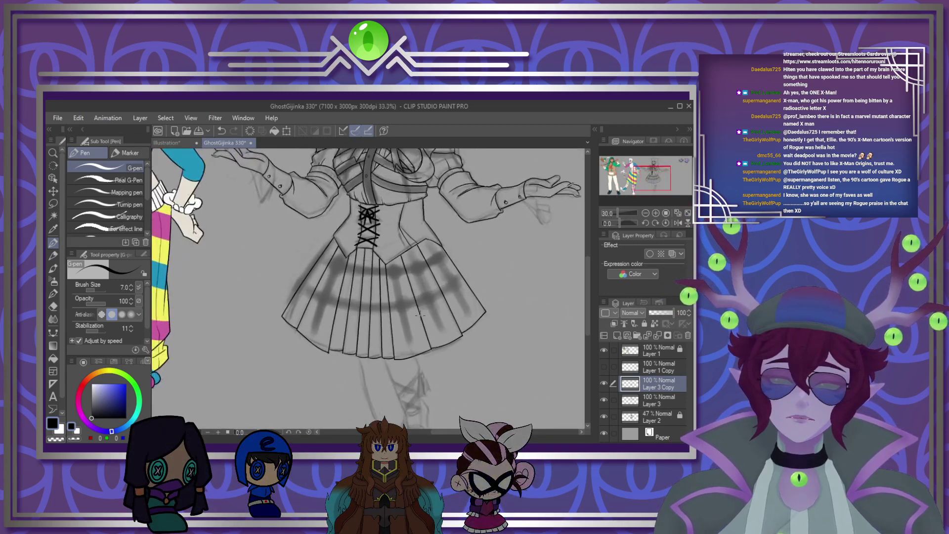
{"action": "scroll", "coordinate": [422, 314], "scroll_direction": "up", "scroll_amount": 3}
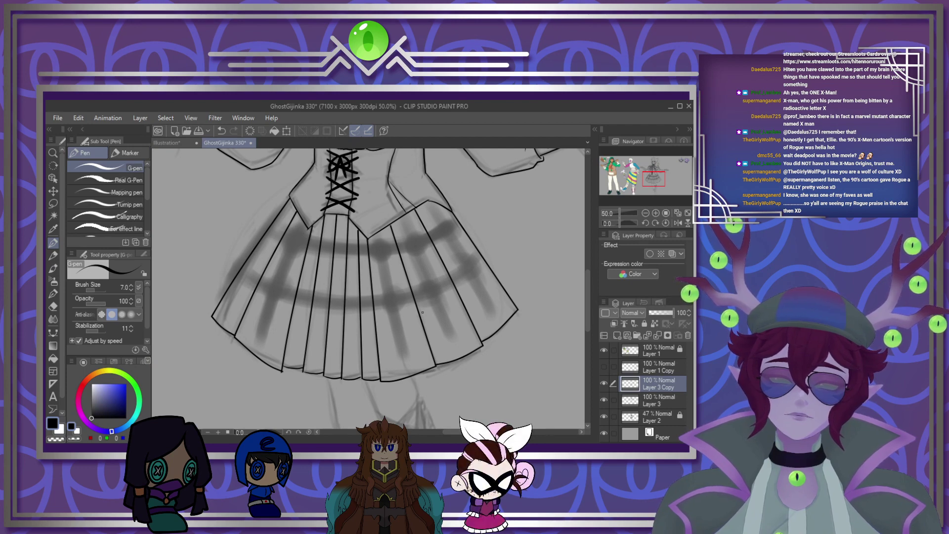
{"action": "scroll", "coordinate": [422, 313], "scroll_direction": "down", "scroll_amount": 2}
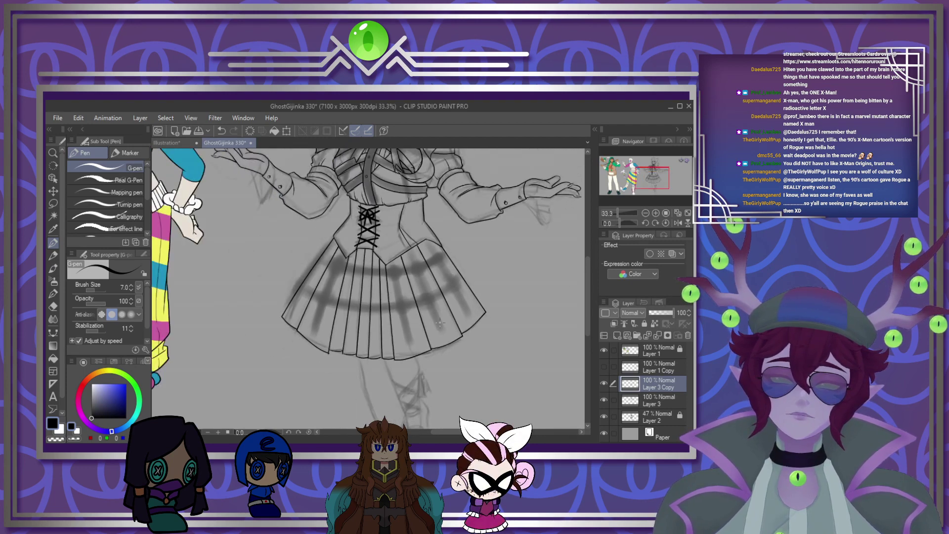
{"action": "scroll", "coordinate": [423, 312], "scroll_direction": "up", "scroll_amount": 2}
{"action": "scroll", "coordinate": [453, 324], "scroll_direction": "down", "scroll_amount": 1}
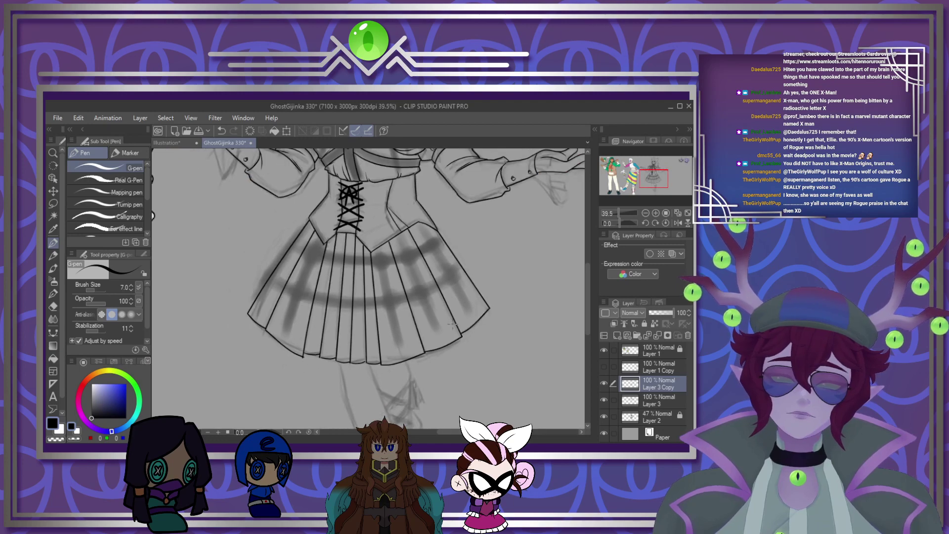
{"action": "scroll", "coordinate": [452, 324], "scroll_direction": "down", "scroll_amount": 3}
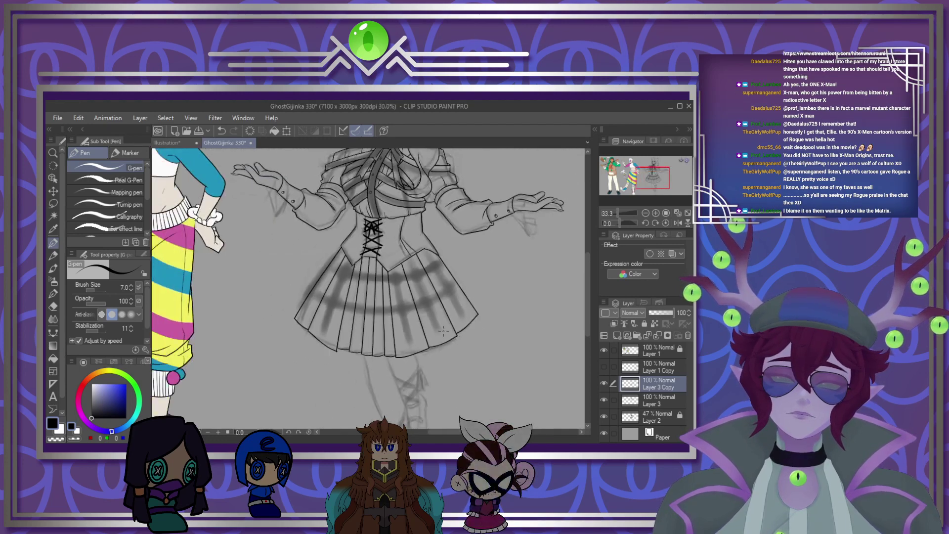
{"action": "scroll", "coordinate": [443, 331], "scroll_direction": "down", "scroll_amount": 1}
{"action": "scroll", "coordinate": [398, 319], "scroll_direction": "up", "scroll_amount": 2}
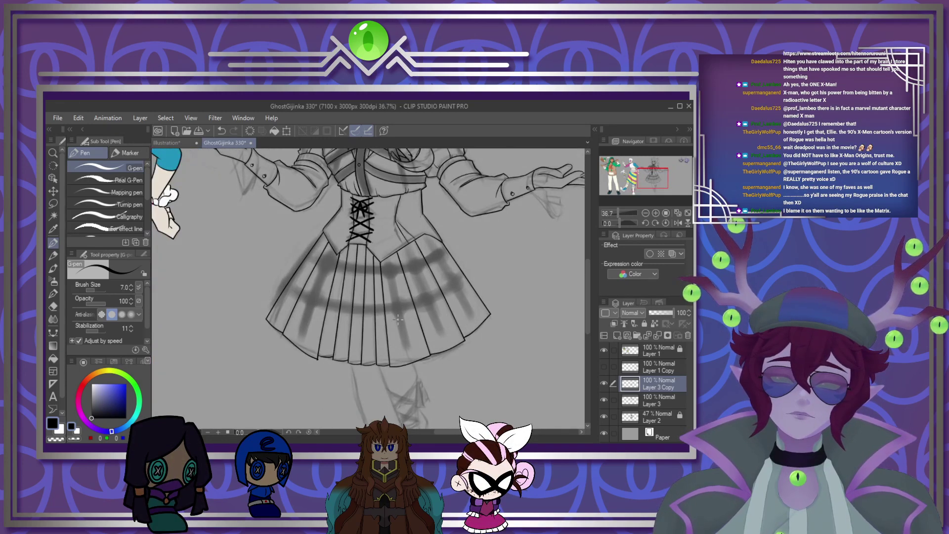
{"action": "scroll", "coordinate": [398, 320], "scroll_direction": "down", "scroll_amount": 2}
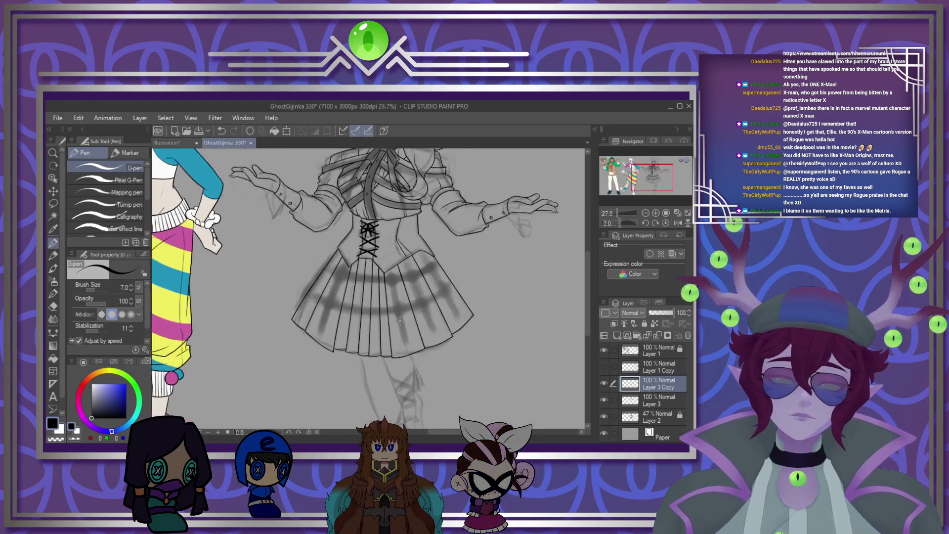
{"action": "scroll", "coordinate": [400, 321], "scroll_direction": "up", "scroll_amount": 1}
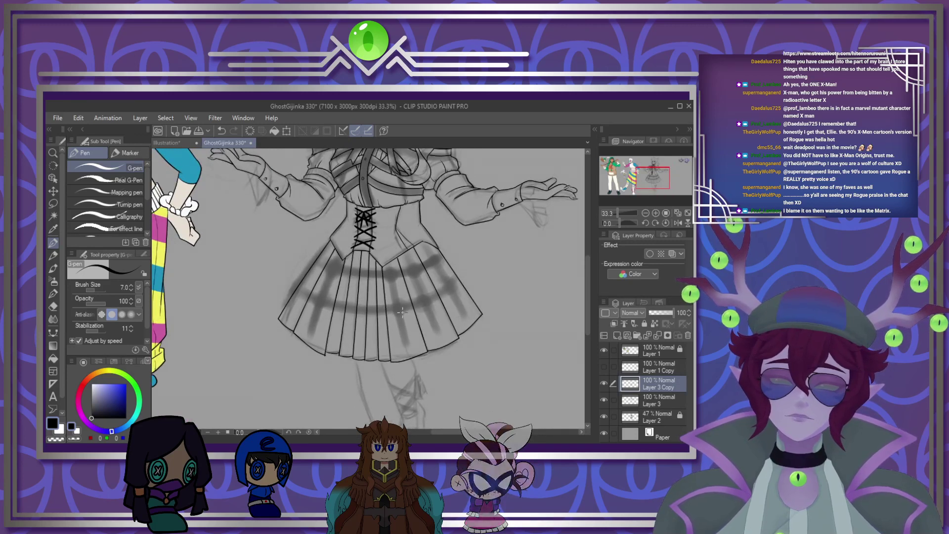
Step: Draw a long pointed strip with the Continuous curve at brush size 7 over the sketched vertical stripe beneath the corset's front point
{"action": "scroll", "coordinate": [403, 311], "scroll_direction": "up", "scroll_amount": 2}
{"action": "scroll", "coordinate": [406, 307], "scroll_direction": "up", "scroll_amount": 2}
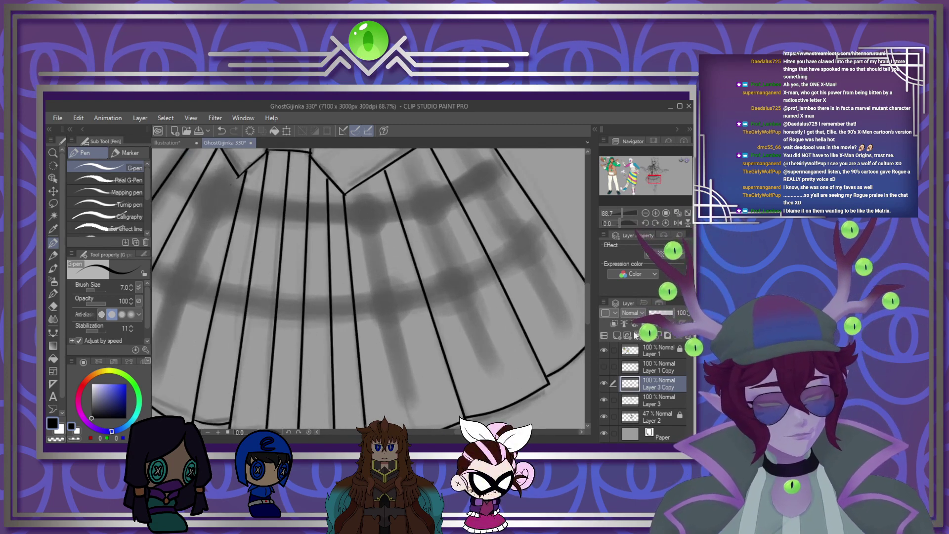
{"action": "key", "text": "u"}
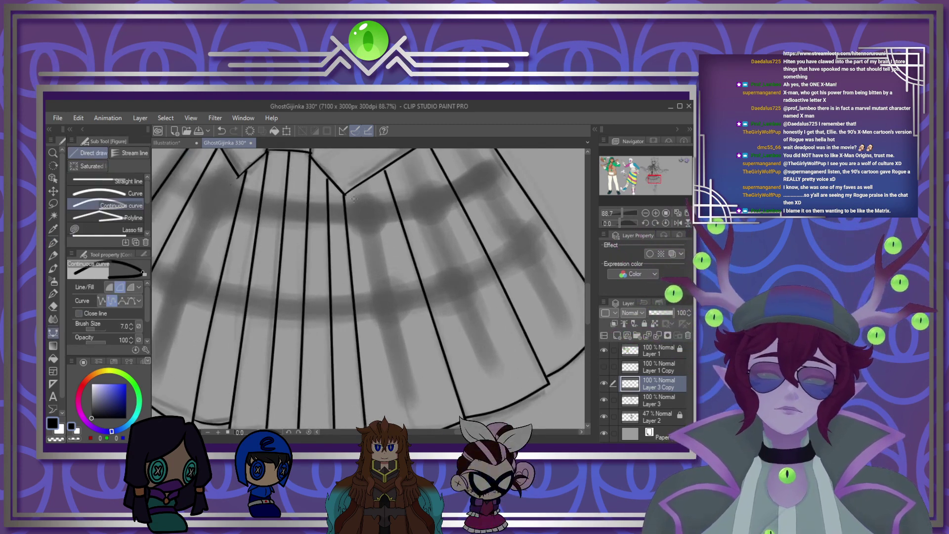
{"action": "left_click", "coordinate": [353, 189]}
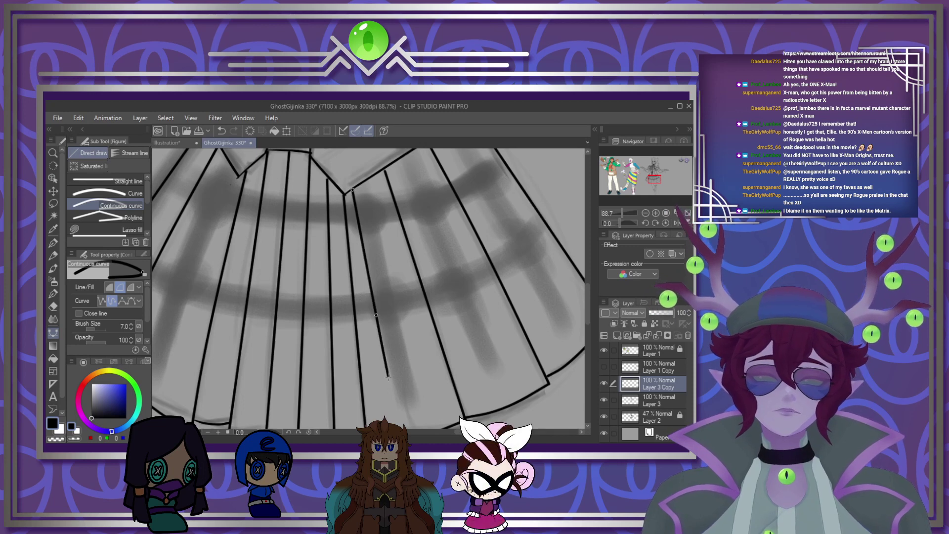
{"action": "double_click", "coordinate": [398, 403]}
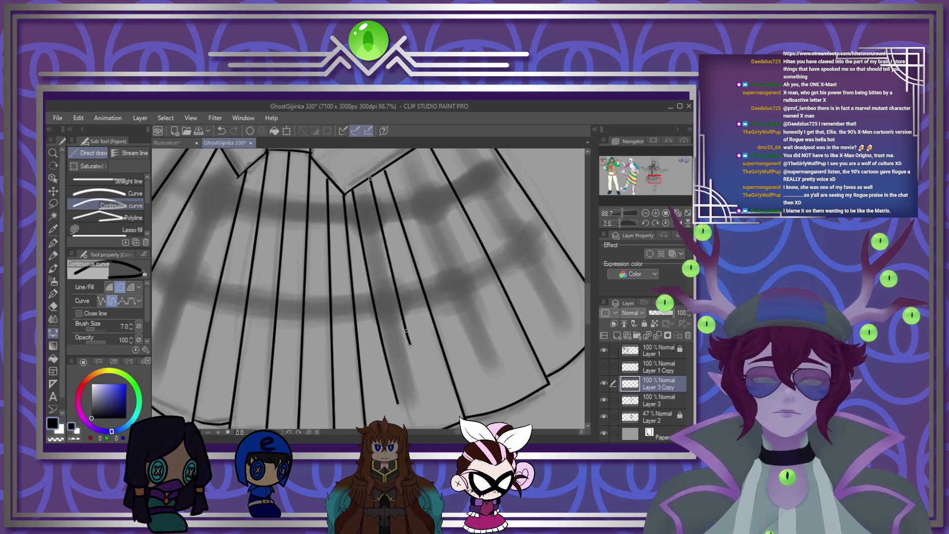
{"action": "double_click", "coordinate": [424, 396]}
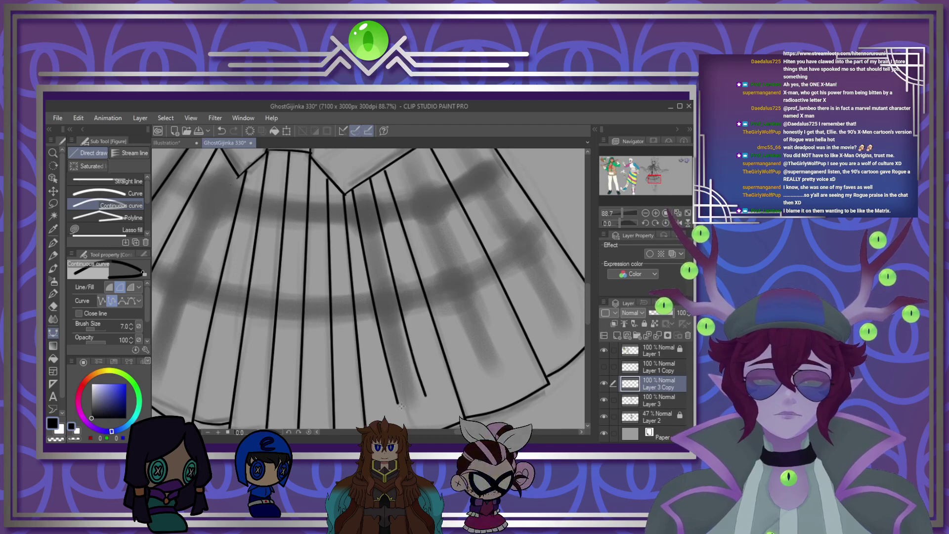
{"action": "double_click", "coordinate": [419, 416]}
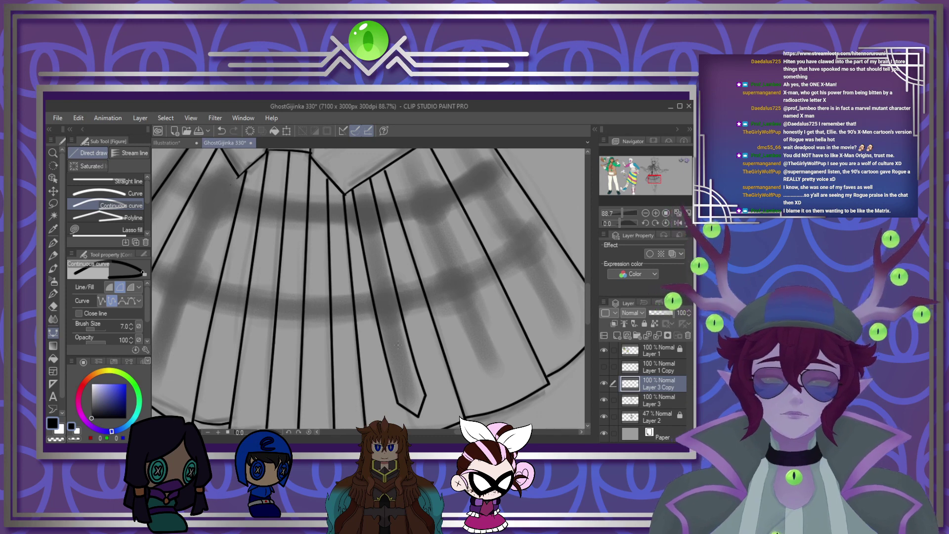
Step: Rotate the new pointed strip slightly clockwise and nudge it to fit under the corset's lower edge
{"action": "scroll", "coordinate": [398, 345], "scroll_direction": "down", "scroll_amount": 3}
{"action": "key", "text": "ctrl+t"}
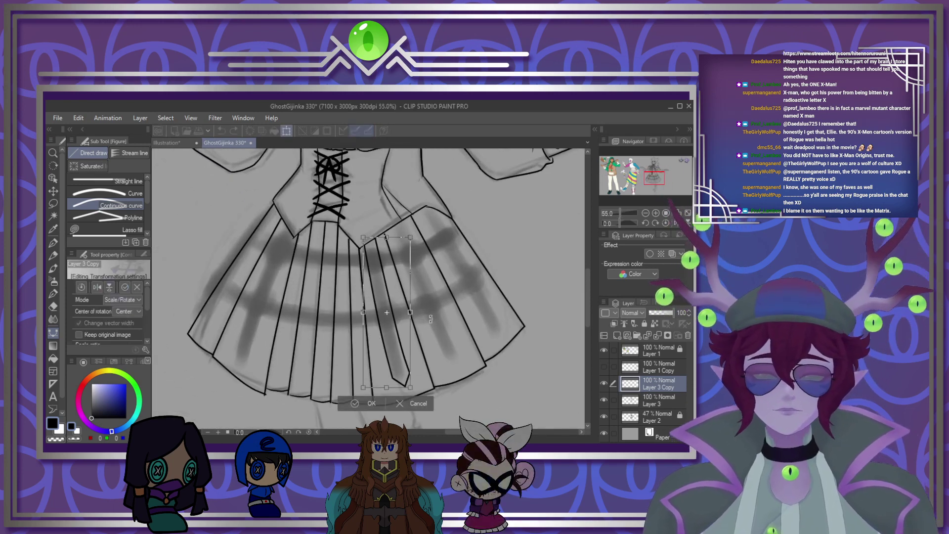
{"action": "left_click_drag", "start_coordinate": [440, 327], "coordinate": [441, 330]}
{"action": "left_click_drag", "start_coordinate": [390, 354], "coordinate": [389, 352]}
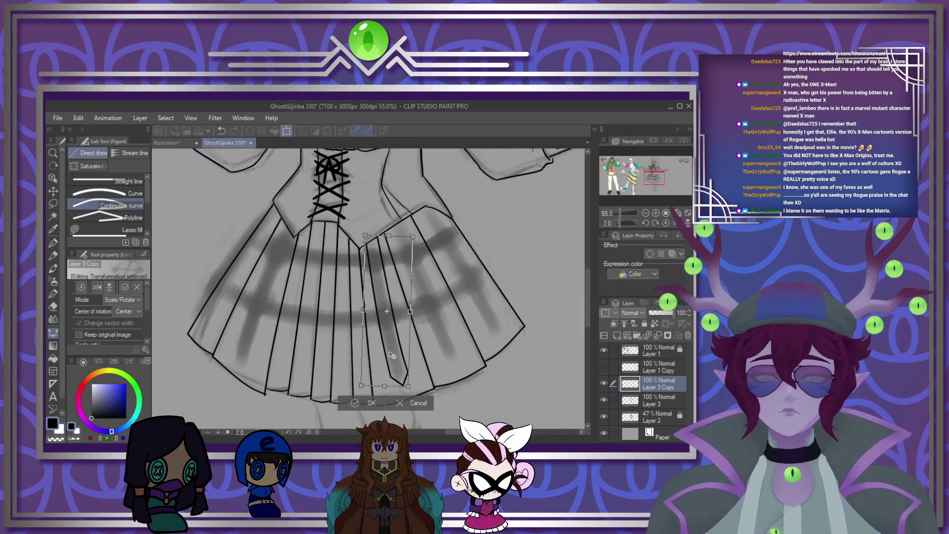
{"action": "left_click", "coordinate": [371, 404]}
Step: Duplicate the pointed strip and move and rotate the copy onto the next sketched vertical stripe toward the skirt's right side
{"action": "scroll", "coordinate": [388, 343], "scroll_direction": "up", "scroll_amount": 2}
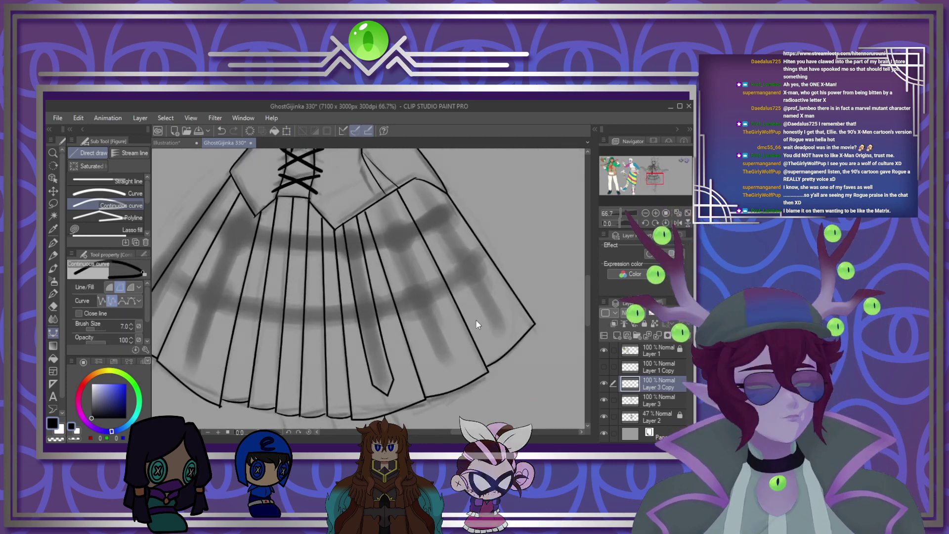
{"action": "key", "text": "ctrl+c"}
{"action": "key", "text": "ctrl+v"}
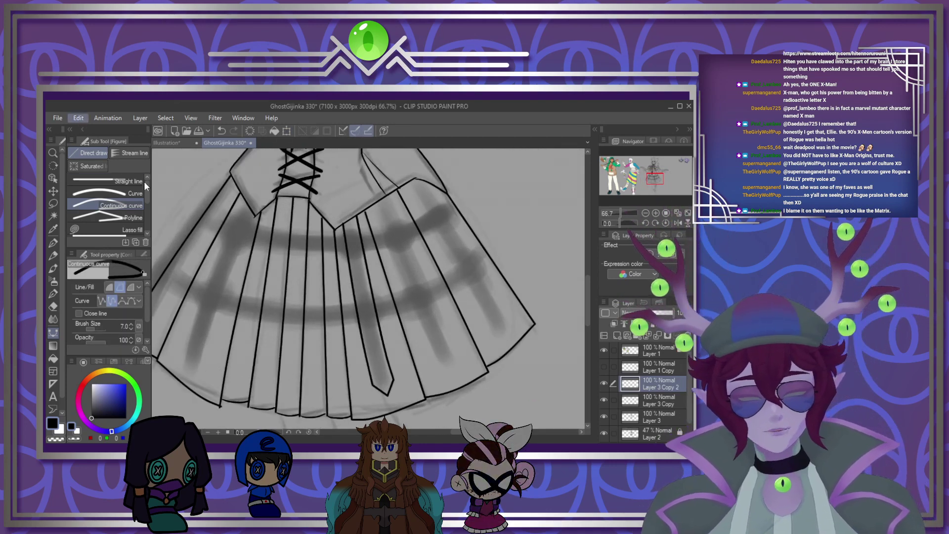
{"action": "key", "text": "ctrl+t"}
{"action": "left_click_drag", "start_coordinate": [382, 349], "coordinate": [427, 334]}
{"action": "left_click_drag", "start_coordinate": [507, 356], "coordinate": [515, 341]}
{"action": "mouse_move", "coordinate": [443, 364]}
{"action": "left_mouse_down"}
{"action": "mouse_move", "coordinate": [443, 355]}
{"action": "mouse_move", "coordinate": [487, 368]}
{"action": "mouse_move", "coordinate": [448, 365]}
{"action": "mouse_move", "coordinate": [435, 377]}
{"action": "left_mouse_up"}
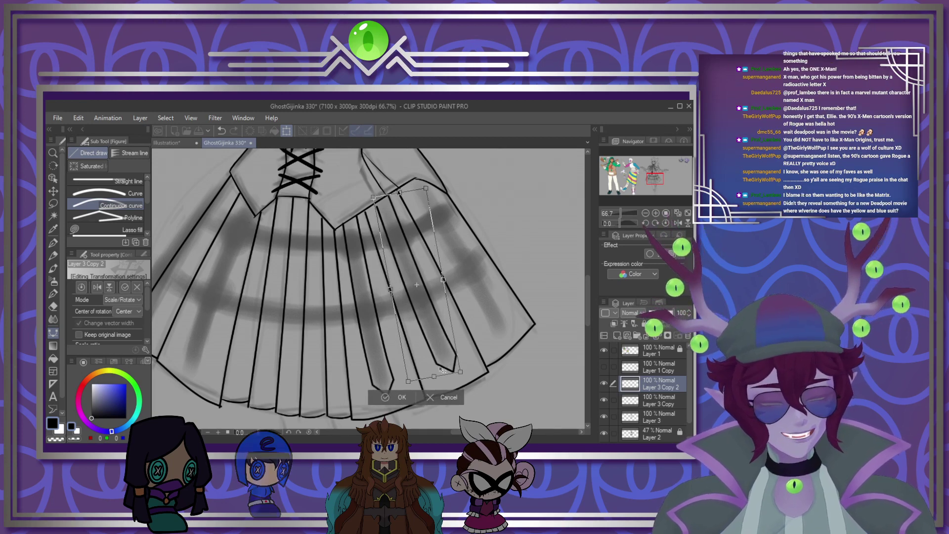
{"action": "left_click_drag", "start_coordinate": [373, 198], "coordinate": [371, 195]}
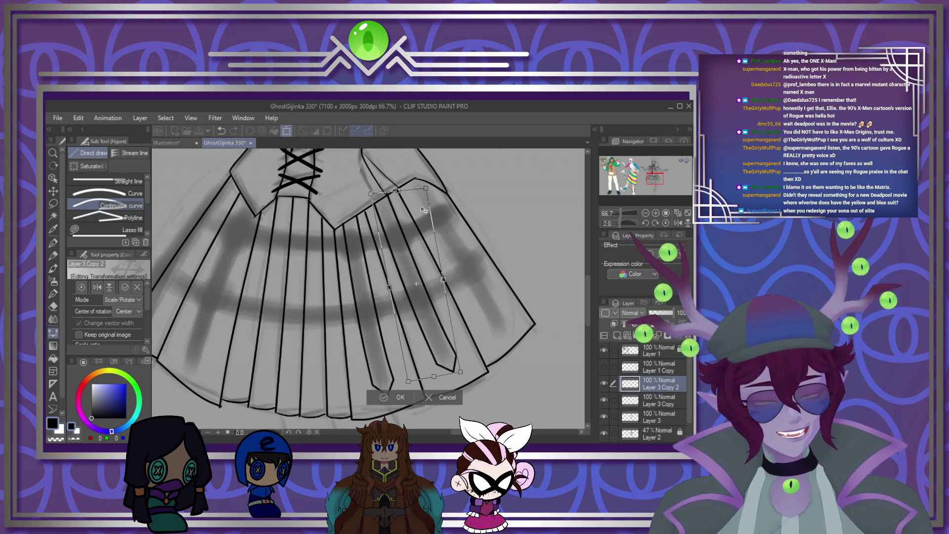
{"action": "left_click", "coordinate": [401, 397]}
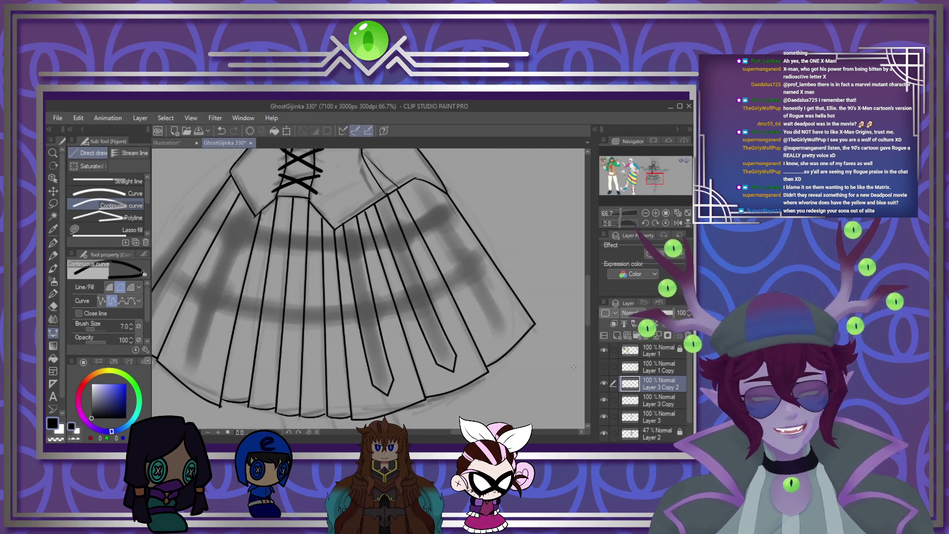
Step: Paste another copy of the pointed strip and position it along the skirt's right outer edge, adjusting its shape to fit
{"action": "key", "text": "ctrl+v"}
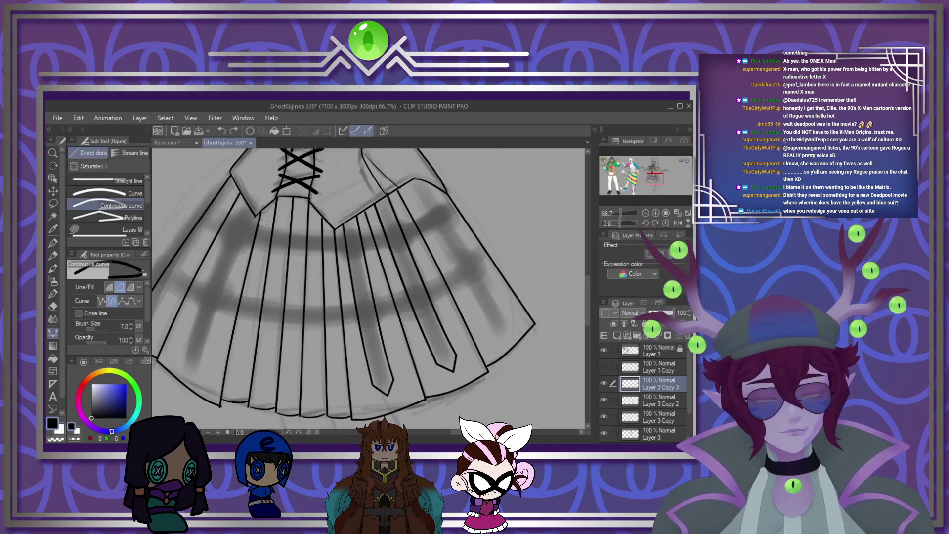
{"action": "left_click", "coordinate": [53, 190]}
{"action": "left_click_drag", "start_coordinate": [446, 353], "coordinate": [525, 336]}
{"action": "key", "text": "ctrl+t"}
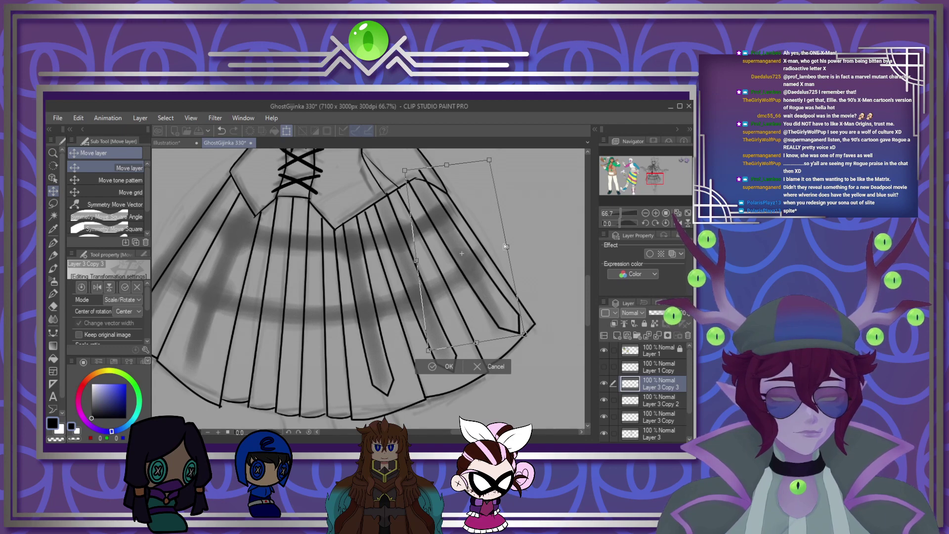
{"action": "left_click_drag", "start_coordinate": [419, 259], "coordinate": [421, 260]}
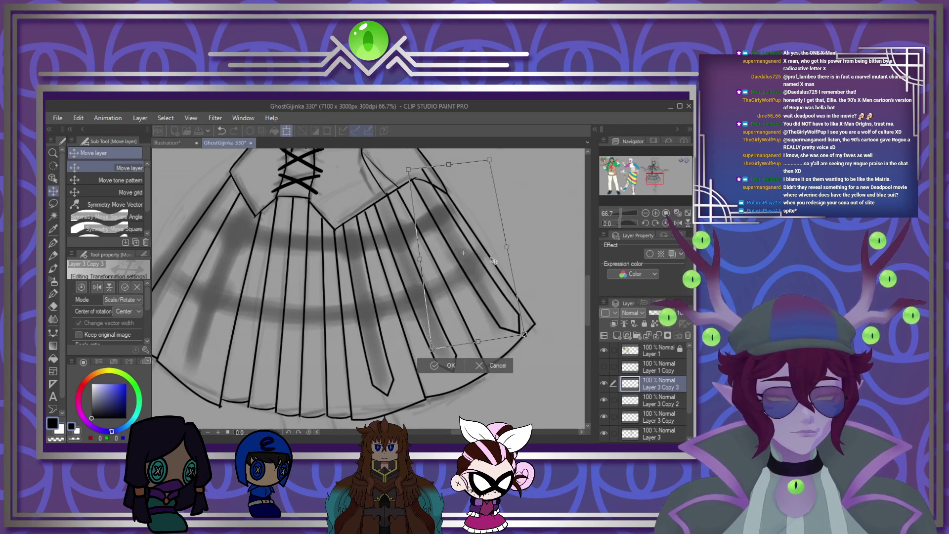
{"action": "key", "text": "Return"}
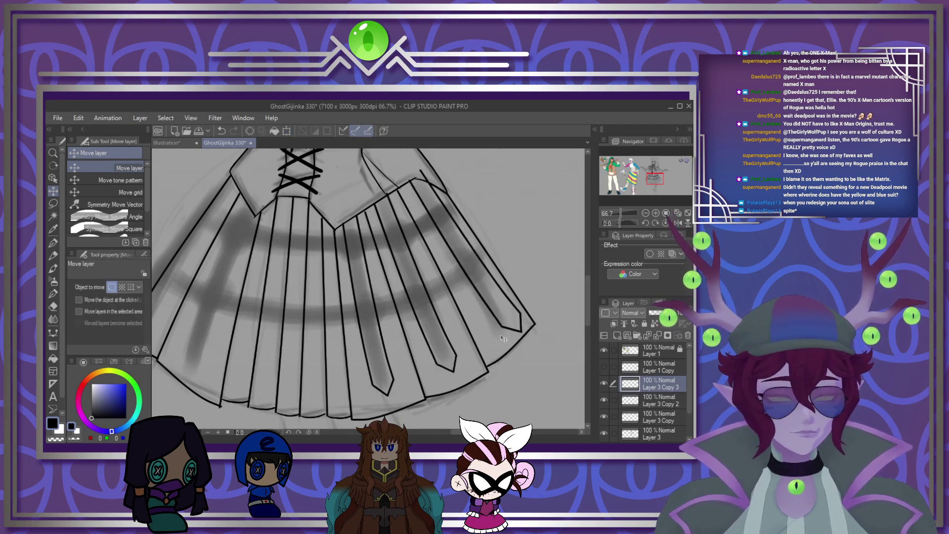
Step: Merge the two duplicated strip layers down into Layer 3 Copy and toggle the merged layer's visibility to check it
{"action": "left_click", "coordinate": [53, 243]}
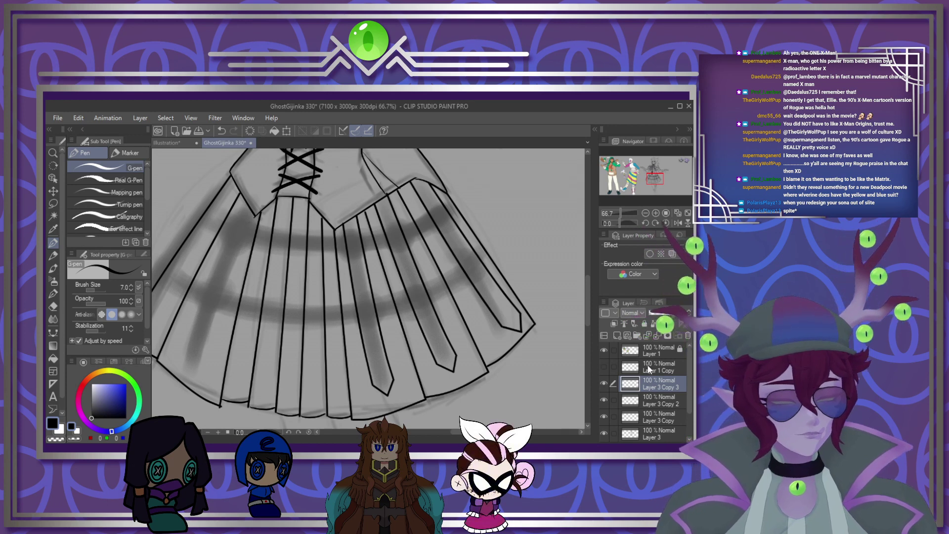
{"action": "left_click", "coordinate": [656, 336]}
{"action": "left_click", "coordinate": [657, 336]}
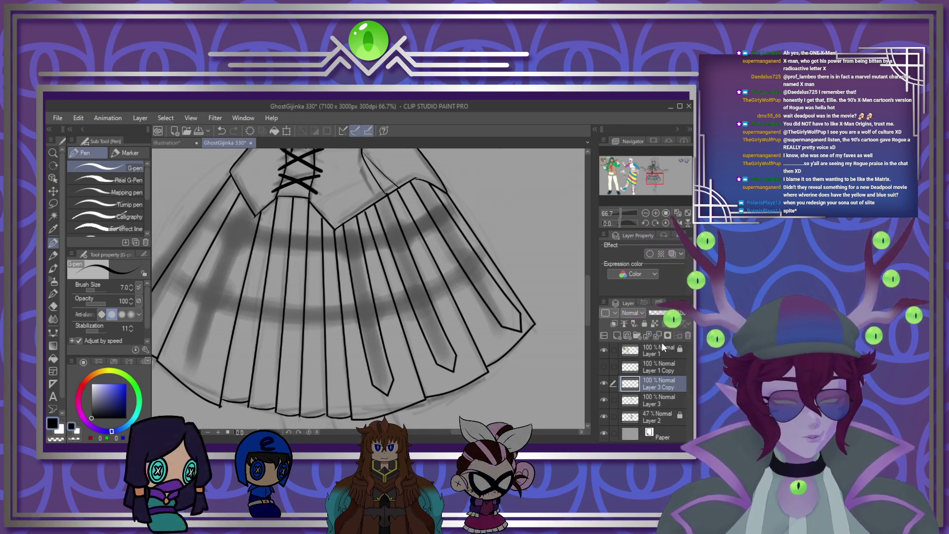
{"action": "left_click", "coordinate": [604, 384]}
{"action": "left_click", "coordinate": [603, 384]}
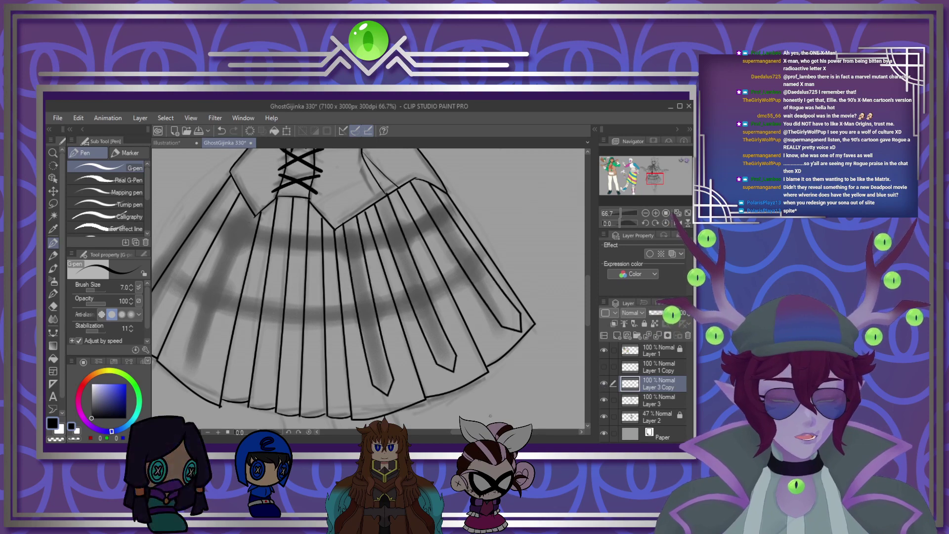
Step: Draw a matching pointed strip with the Continuous curve over the sketched vertical stripe on the skirt's left side
{"action": "scroll", "coordinate": [368, 286], "scroll_direction": "left", "scroll_amount": 3}
{"action": "scroll", "coordinate": [368, 287], "scroll_direction": "right", "scroll_amount": 2}
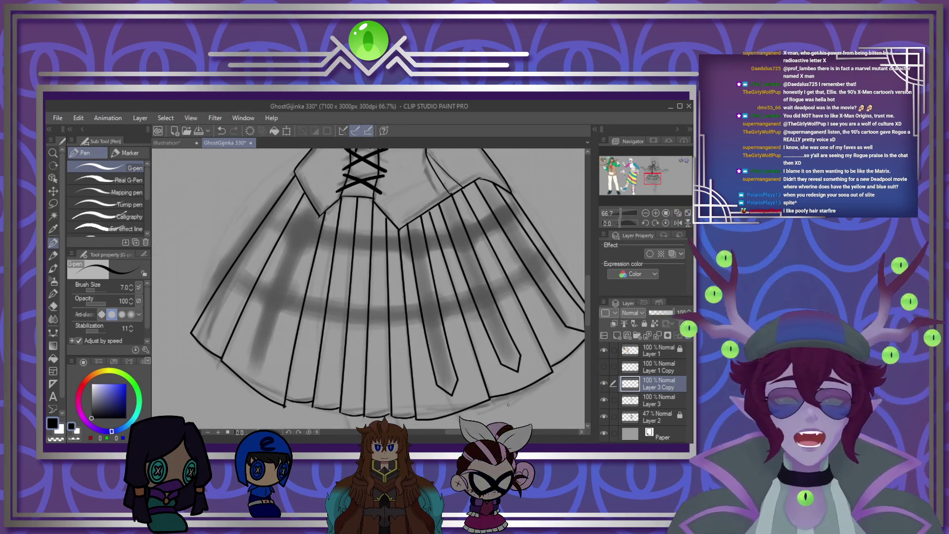
{"action": "left_click", "coordinate": [53, 333]}
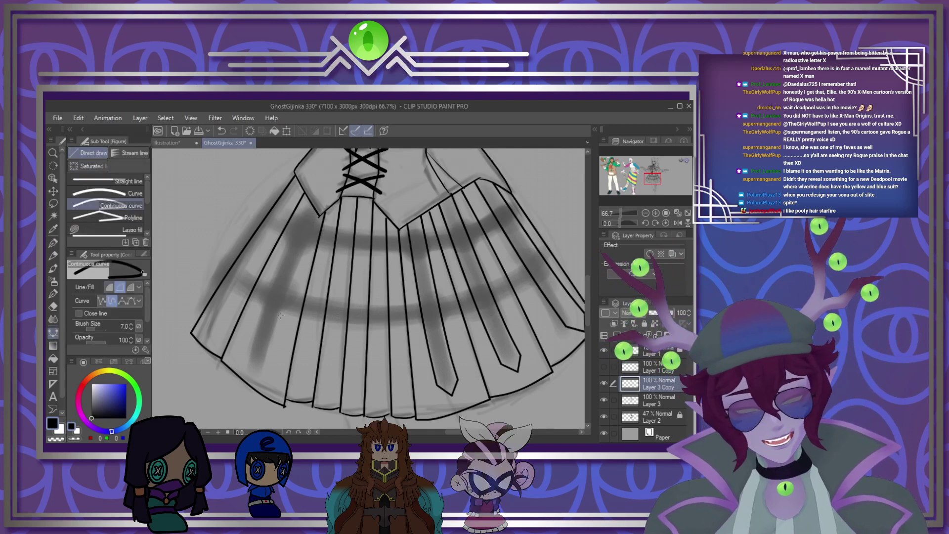
{"action": "left_click", "coordinate": [263, 360]}
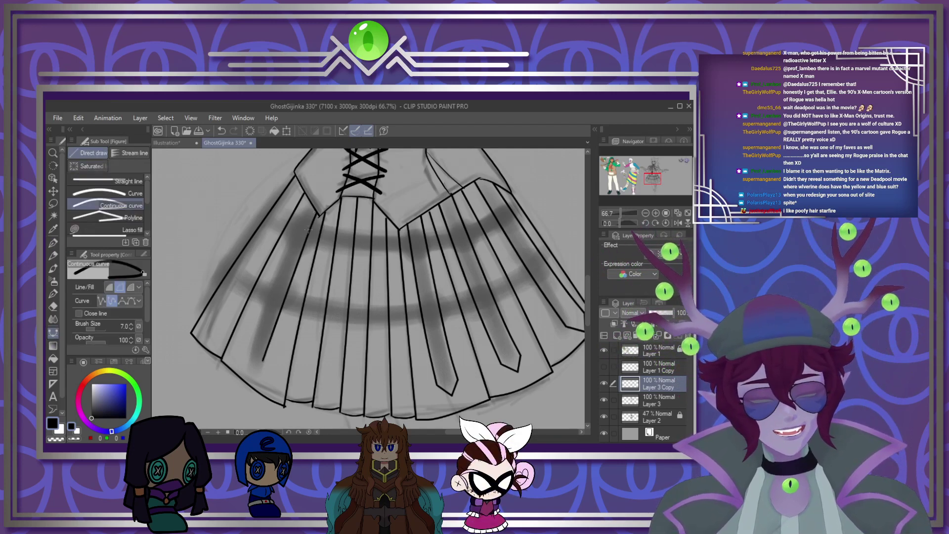
{"action": "left_click", "coordinate": [247, 344]}
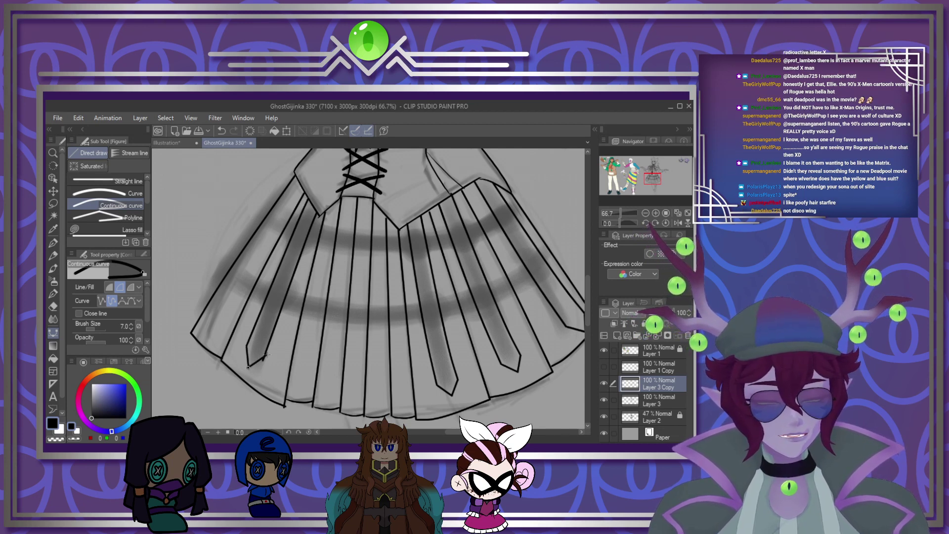
{"action": "key", "text": "p"}
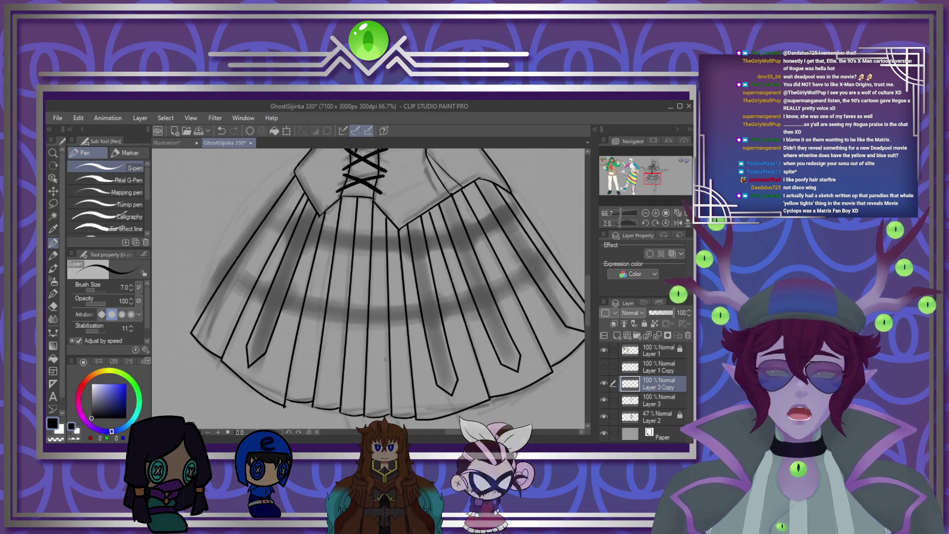
{"action": "left_click", "coordinate": [53, 332]}
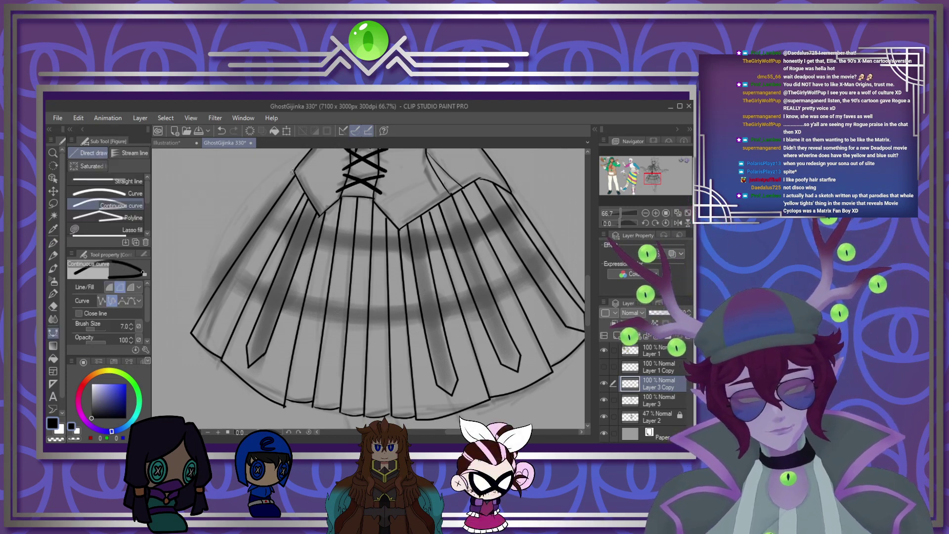
Step: Finish the strip line along the skirt's left outer edge and draw the lower band's bottom edge across the skirt with the Continuous curve
{"action": "left_click", "coordinate": [230, 256]}
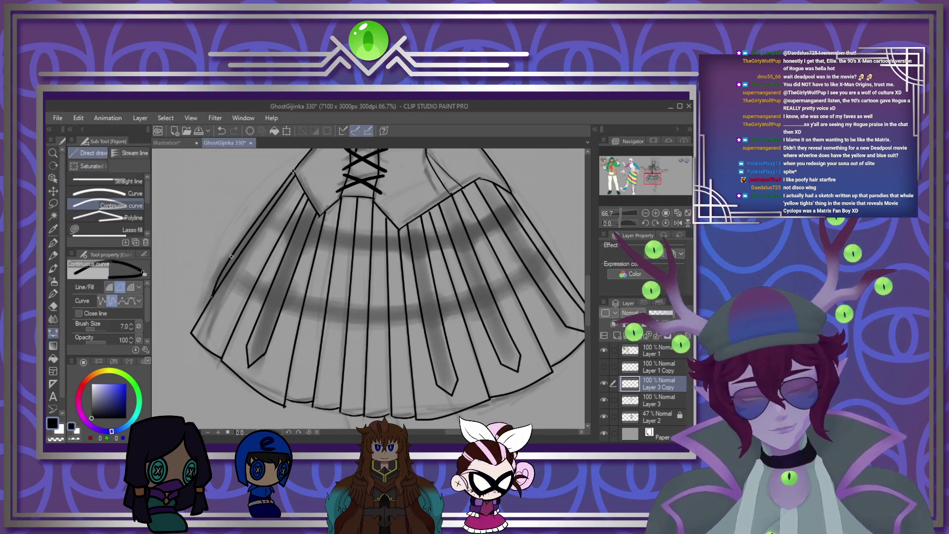
{"action": "double_click", "coordinate": [204, 309]}
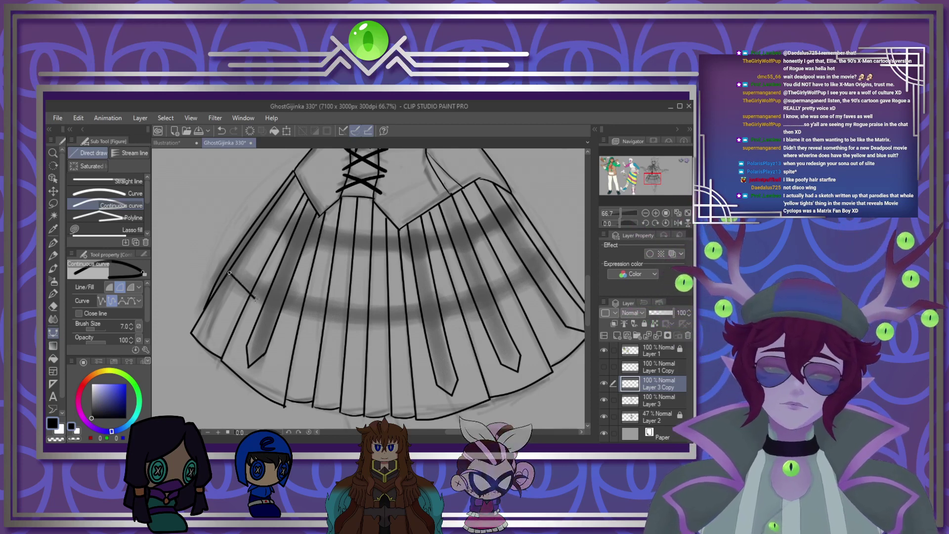
{"action": "left_click", "coordinate": [228, 272]}
{"action": "left_click", "coordinate": [259, 297]}
{"action": "left_click", "coordinate": [321, 319]}
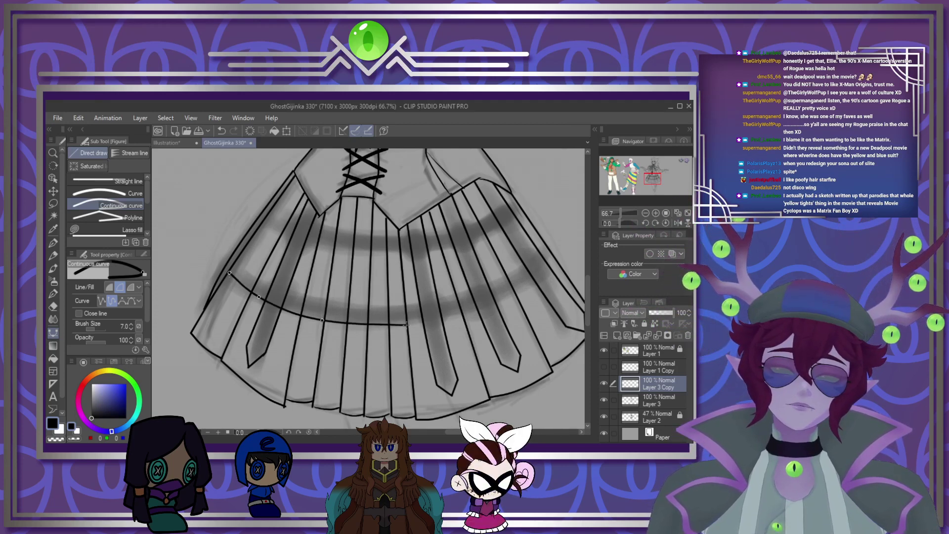
{"action": "left_click", "coordinate": [486, 309]}
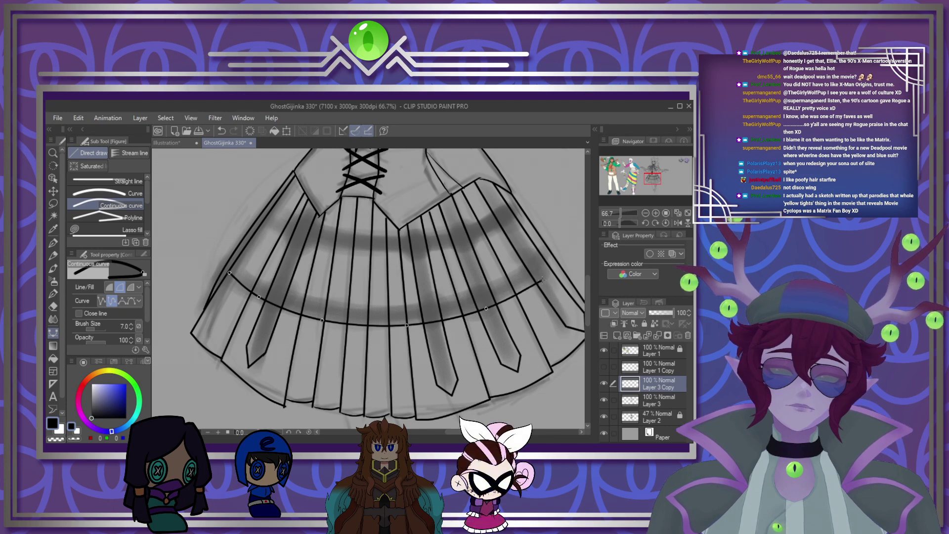
{"action": "left_click", "coordinate": [542, 281]}
{"action": "double_click", "coordinate": [561, 267]}
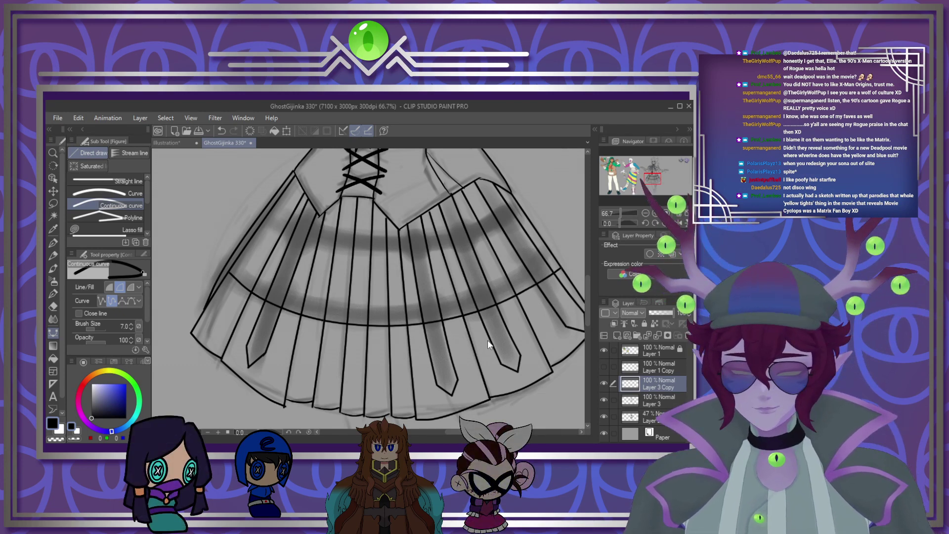
Step: Duplicate the band curve, move it up as the lower band's top edge, narrow its upper corners to fit, and merge it into Layer 3 Copy
{"action": "key", "text": "ctrl+c"}
{"action": "key", "text": "ctrl+v"}
{"action": "key", "text": "ctrl+t"}
{"action": "left_click_drag", "start_coordinate": [489, 316], "coordinate": [487, 295]}
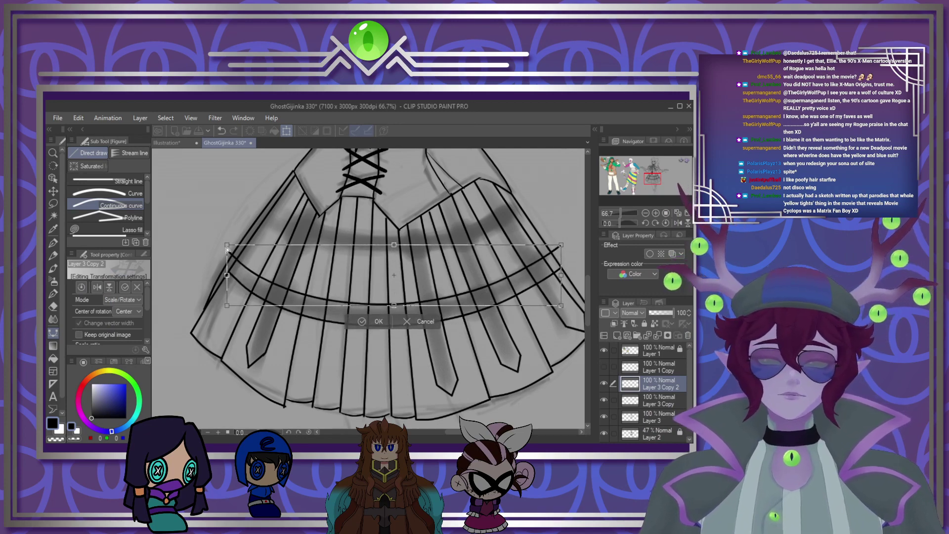
{"action": "left_click_drag", "start_coordinate": [227, 245], "coordinate": [233, 245]}
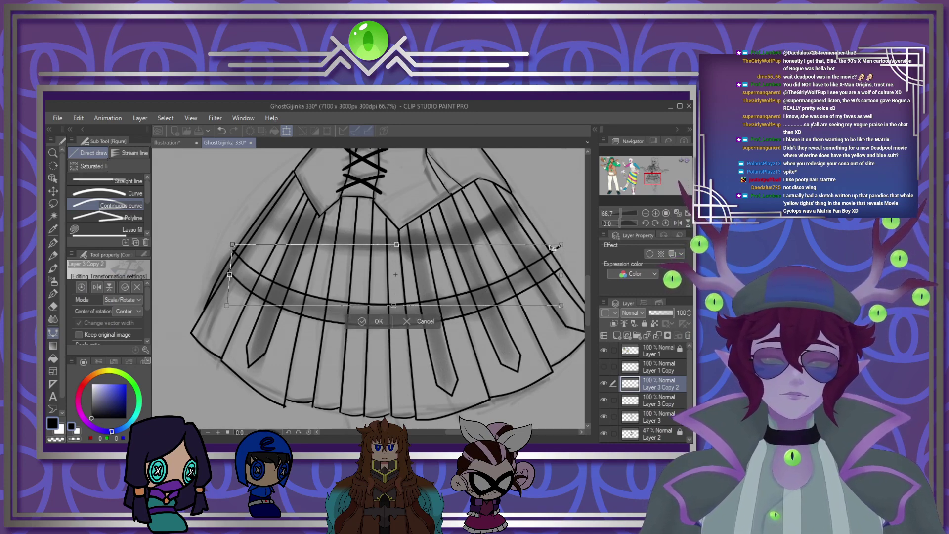
{"action": "left_click_drag", "start_coordinate": [560, 245], "coordinate": [557, 245]}
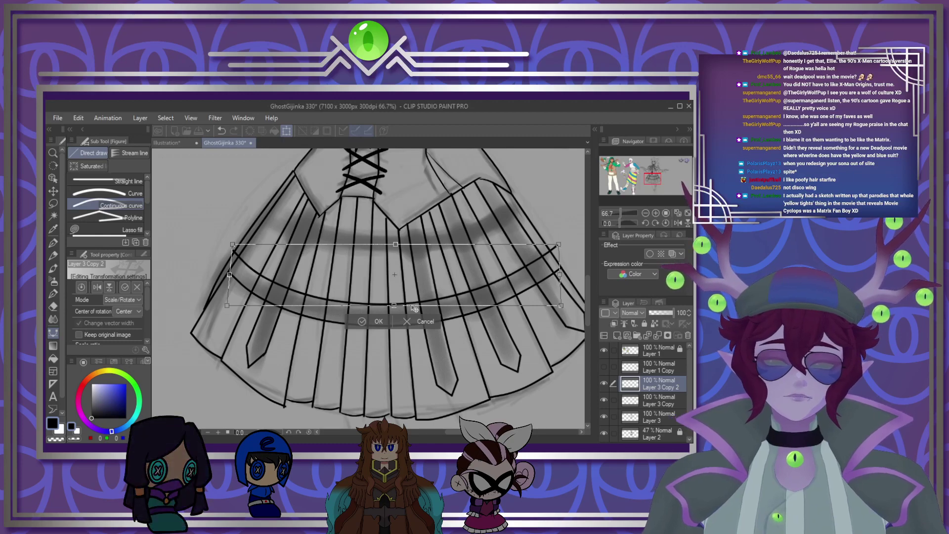
{"action": "left_click", "coordinate": [375, 323]}
{"action": "left_click", "coordinate": [658, 335]}
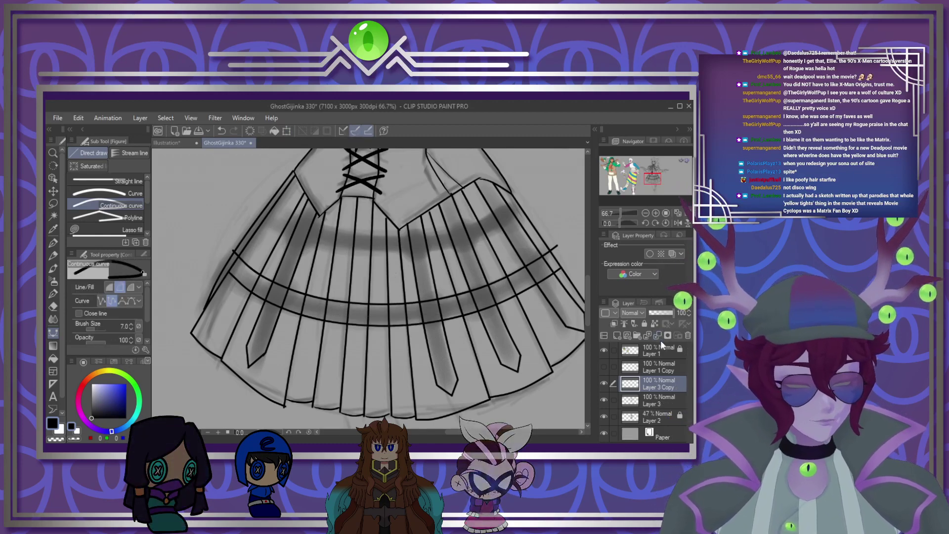
Step: Paste a copy of the two band lines over the sketched upper band, merge it into Layer 3 Copy, and check the layers by toggling their visibility
{"action": "key", "text": "ctrl+v"}
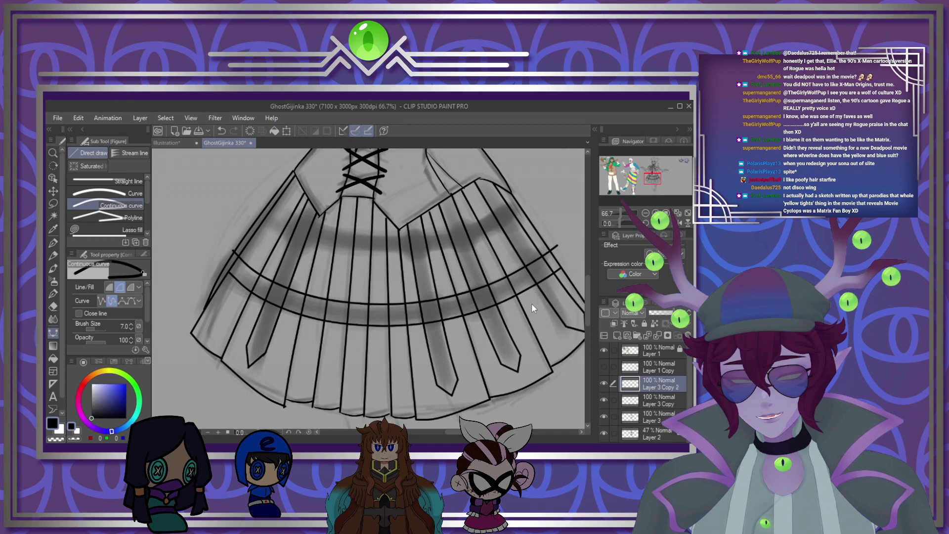
{"action": "key", "text": "ctrl+t"}
{"action": "left_click_drag", "start_coordinate": [536, 315], "coordinate": [540, 246]}
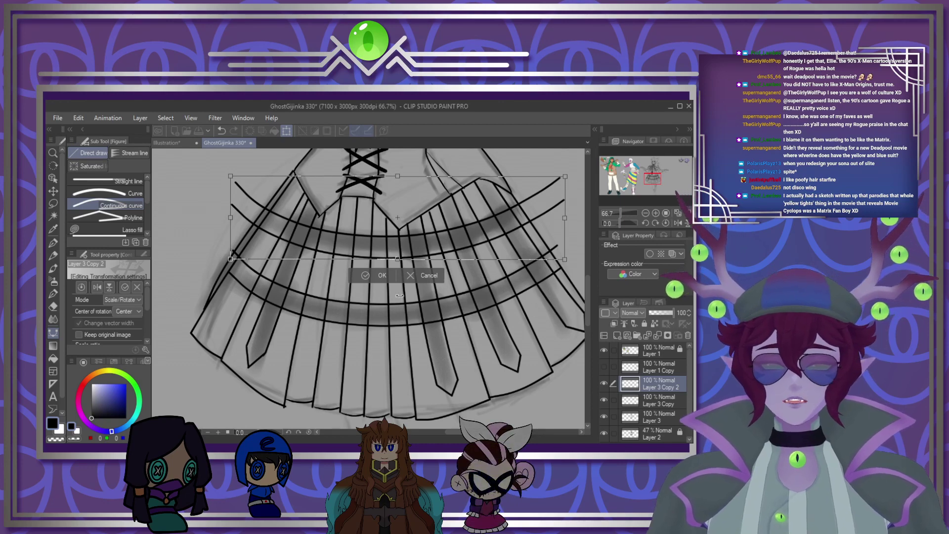
{"action": "left_click", "coordinate": [367, 274]}
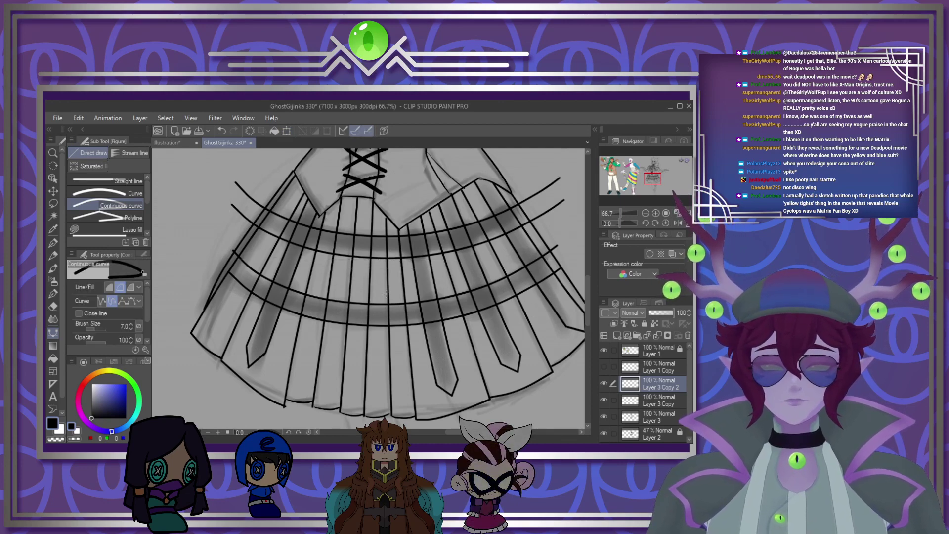
{"action": "left_click", "coordinate": [657, 336]}
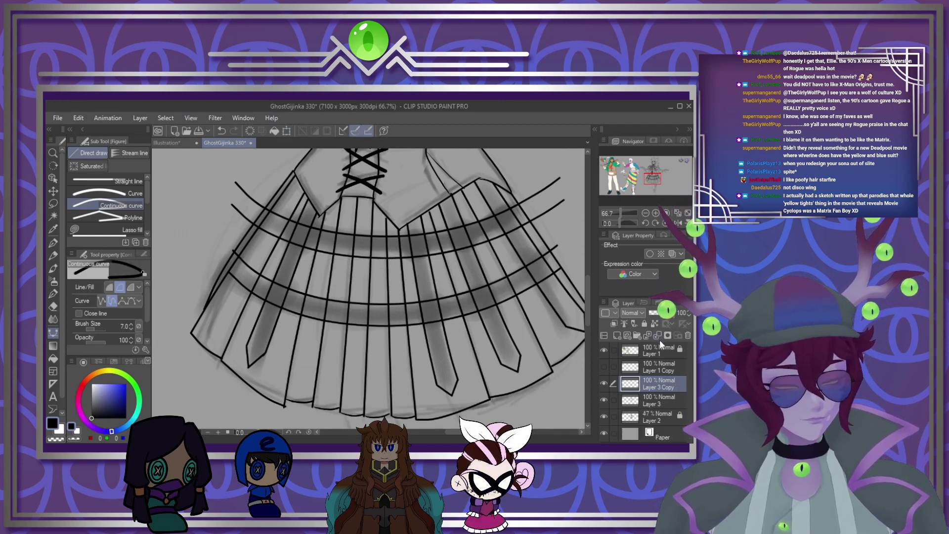
{"action": "left_click", "coordinate": [605, 381]}
{"action": "left_click", "coordinate": [604, 382]}
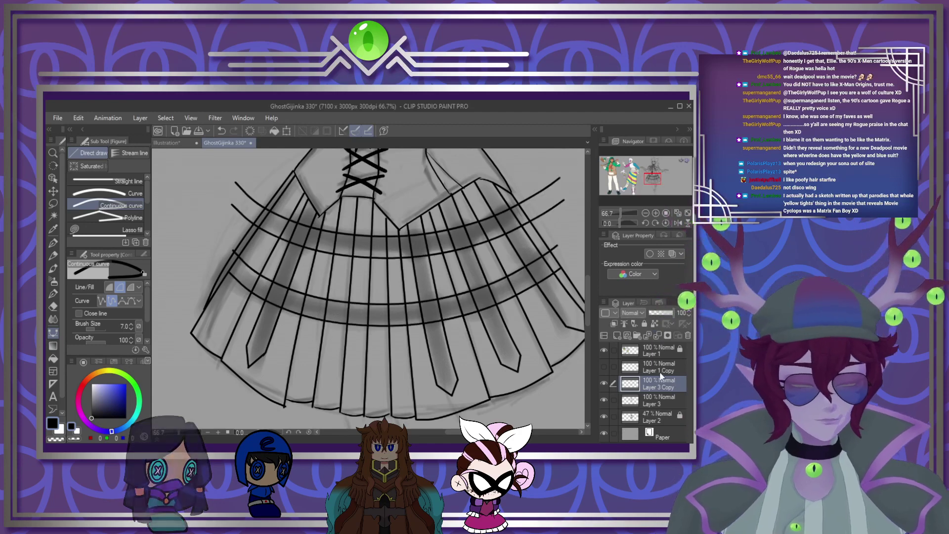
{"action": "left_click", "coordinate": [603, 400]}
{"action": "left_click", "coordinate": [603, 400]}
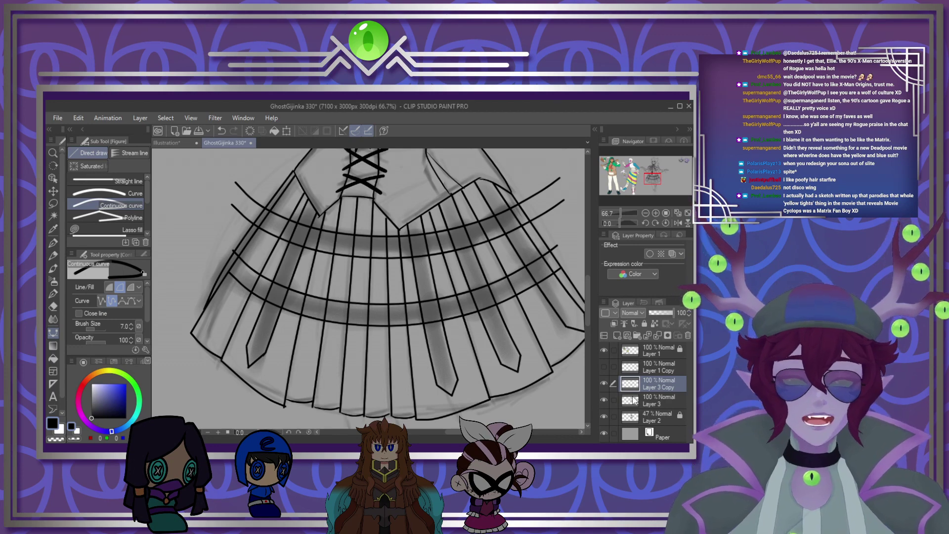
Step: Erase the band line ends that overhang the skirt's outer edges, undoing unwanted strokes
{"action": "key", "text": "p"}
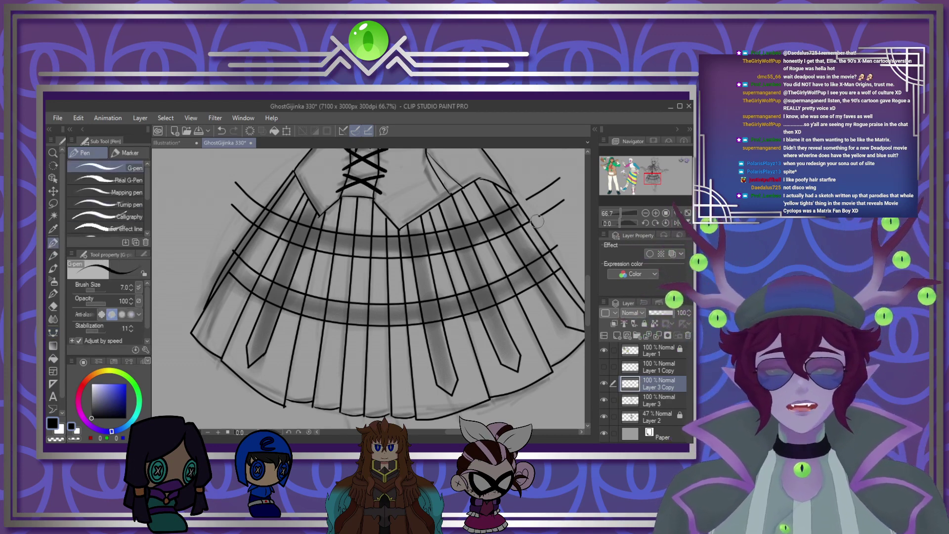
{"action": "key", "text": "ctrl+z"}
{"action": "key", "text": "ctrl+z"}
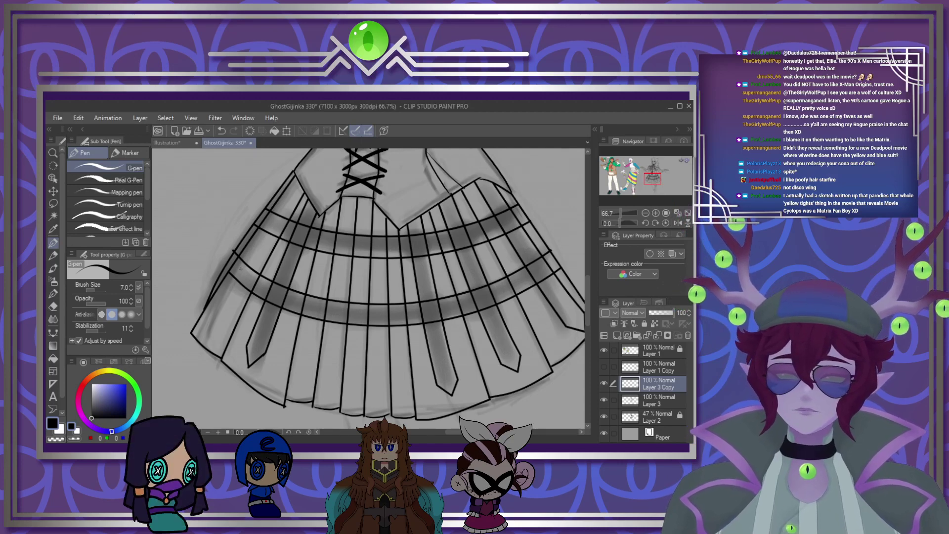
Step: Erase the horizontal band lines where they cross the pointed vertical strips all across the skirt
{"action": "scroll", "coordinate": [240, 268], "scroll_direction": "up", "scroll_amount": 5}
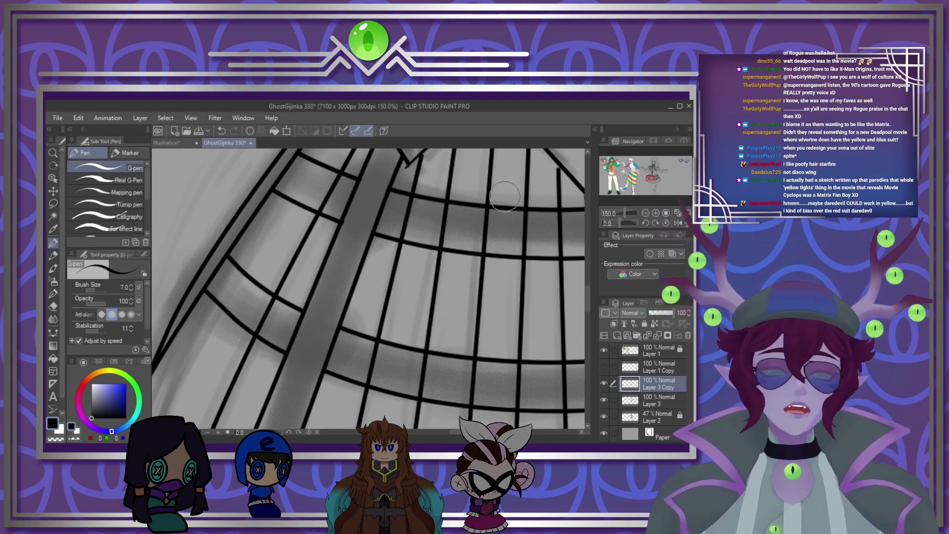
{"action": "scroll", "coordinate": [525, 207], "scroll_direction": "down", "scroll_amount": 5}
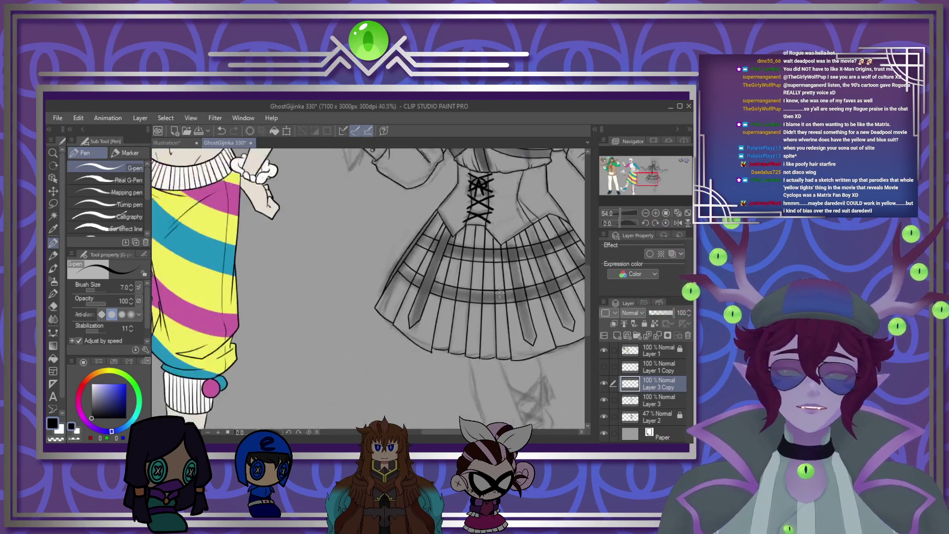
{"action": "scroll", "coordinate": [552, 285], "scroll_direction": "up", "scroll_amount": 5}
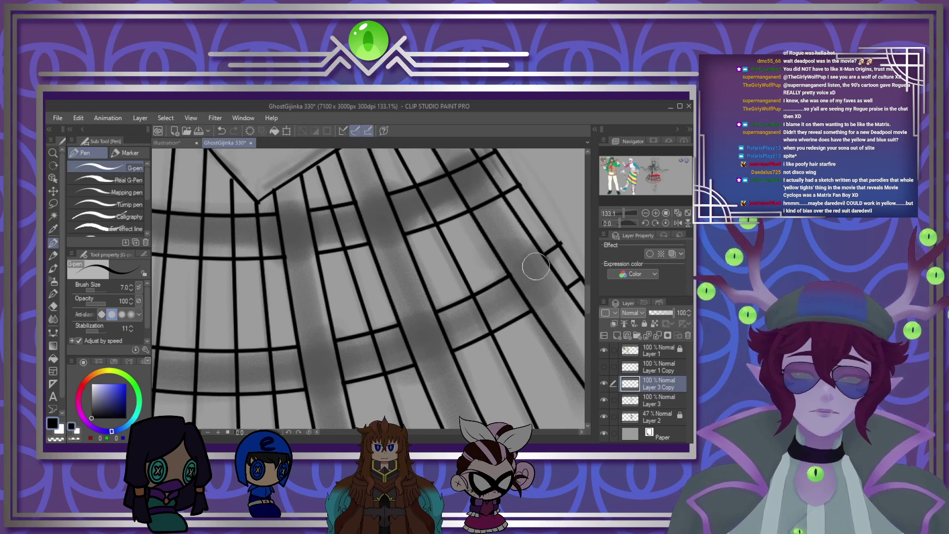
{"action": "left_click_drag", "start_coordinate": [588, 301], "coordinate": [586, 301]}
{"action": "left_click_drag", "start_coordinate": [456, 181], "coordinate": [481, 215]}
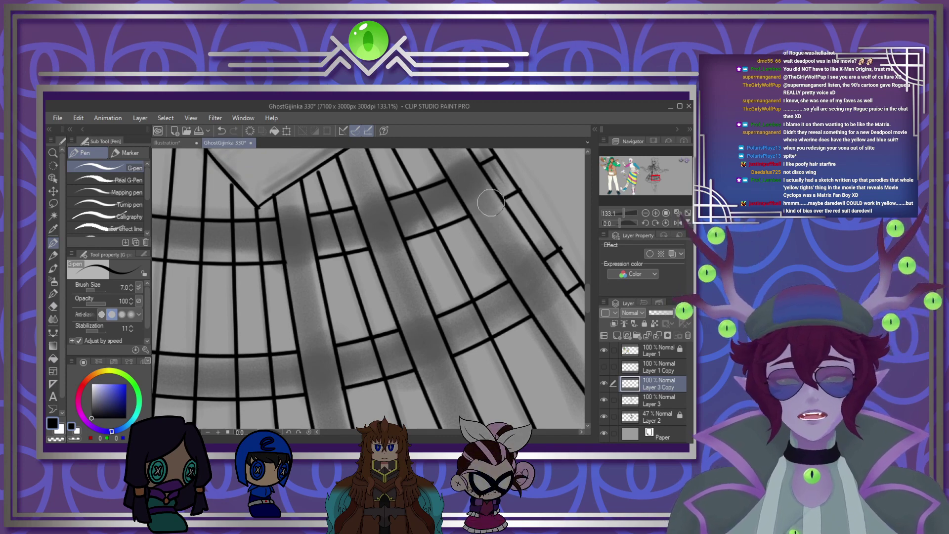
{"action": "scroll", "coordinate": [452, 252], "scroll_direction": "down", "scroll_amount": 3}
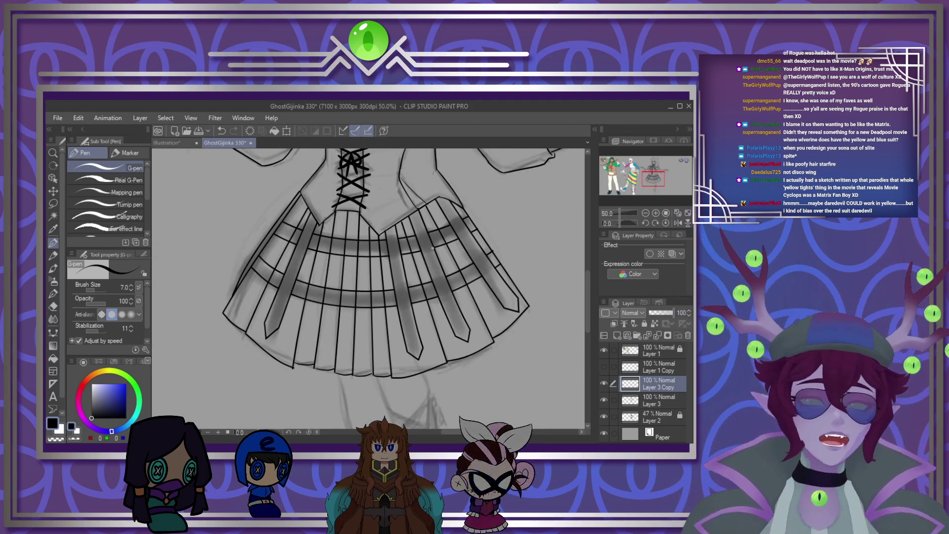
Step: On Layer 3, erase the pleat lines that run through the upper band on the skirt's left side and centre
{"action": "left_click", "coordinate": [661, 401]}
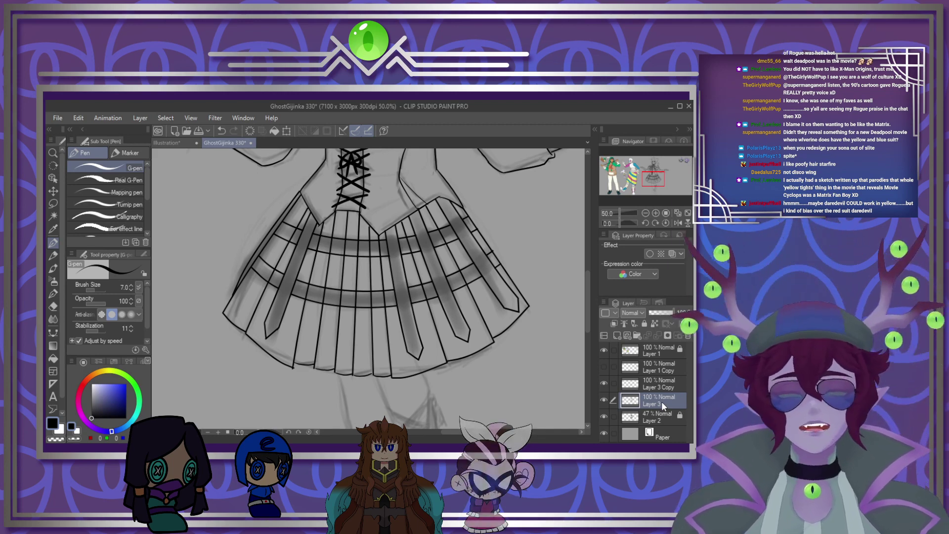
{"action": "scroll", "coordinate": [289, 287], "scroll_direction": "down", "scroll_amount": 1}
{"action": "scroll", "coordinate": [289, 287], "scroll_direction": "up", "scroll_amount": 4}
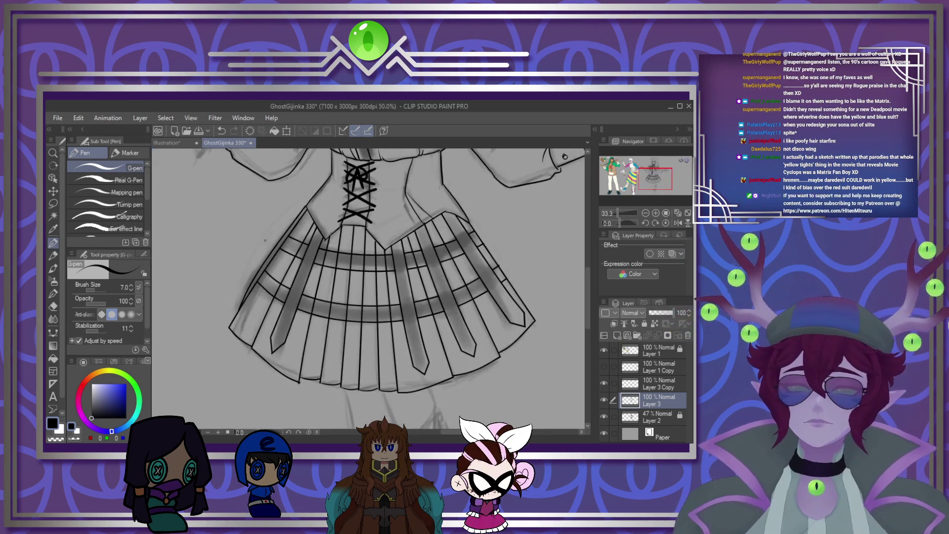
{"action": "scroll", "coordinate": [284, 267], "scroll_direction": "up", "scroll_amount": 2}
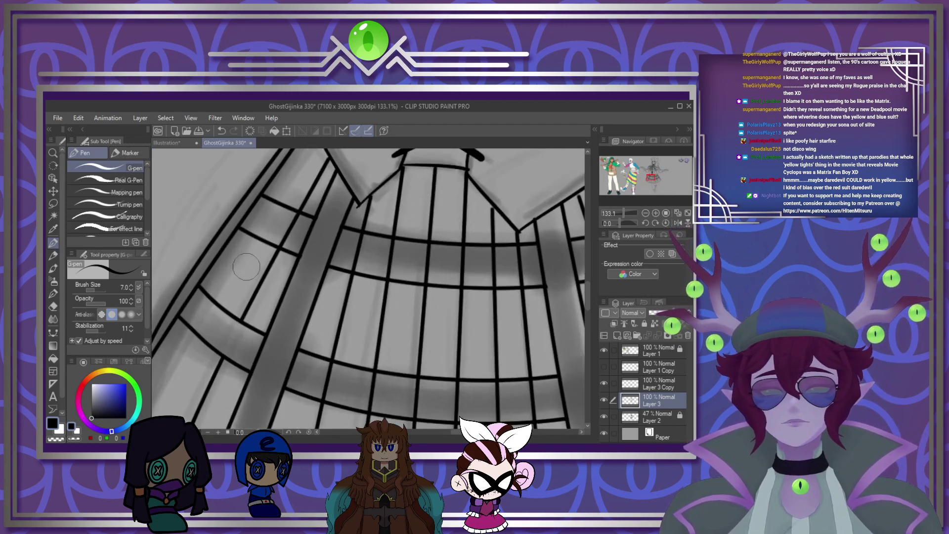
{"action": "left_click_drag", "start_coordinate": [292, 220], "coordinate": [308, 217]}
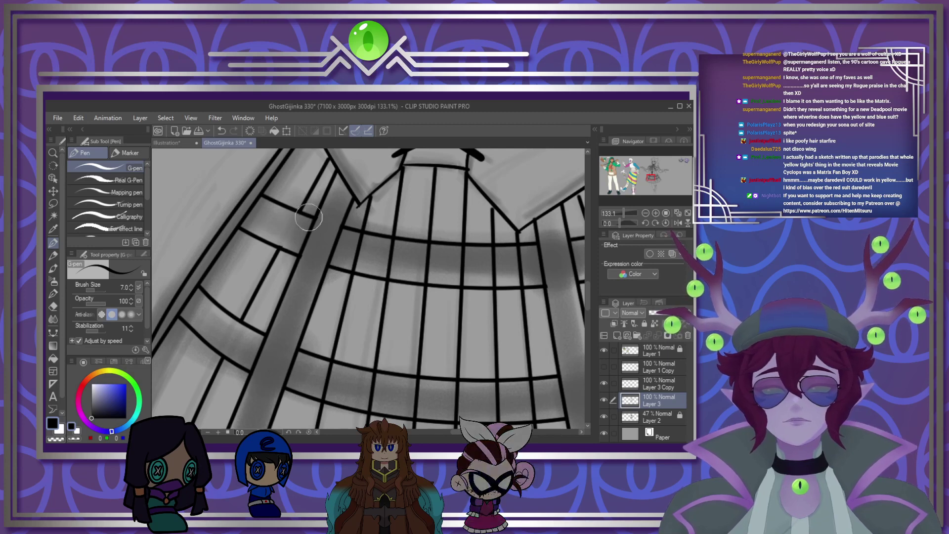
{"action": "left_click_drag", "start_coordinate": [359, 240], "coordinate": [517, 253]}
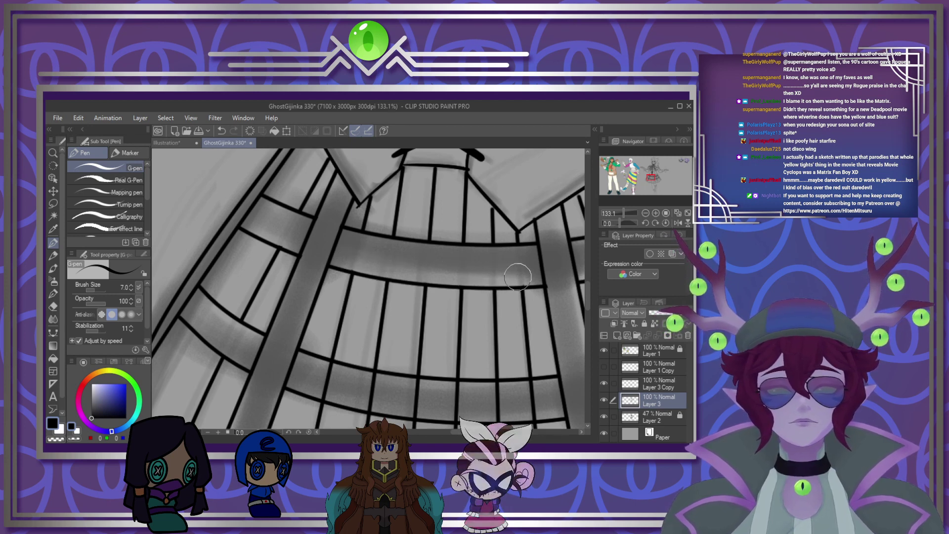
Step: Erase the pleat lines inside the lower band across the skirt's centre, between the left and middle pointed strips
{"action": "left_click", "coordinate": [587, 253]}
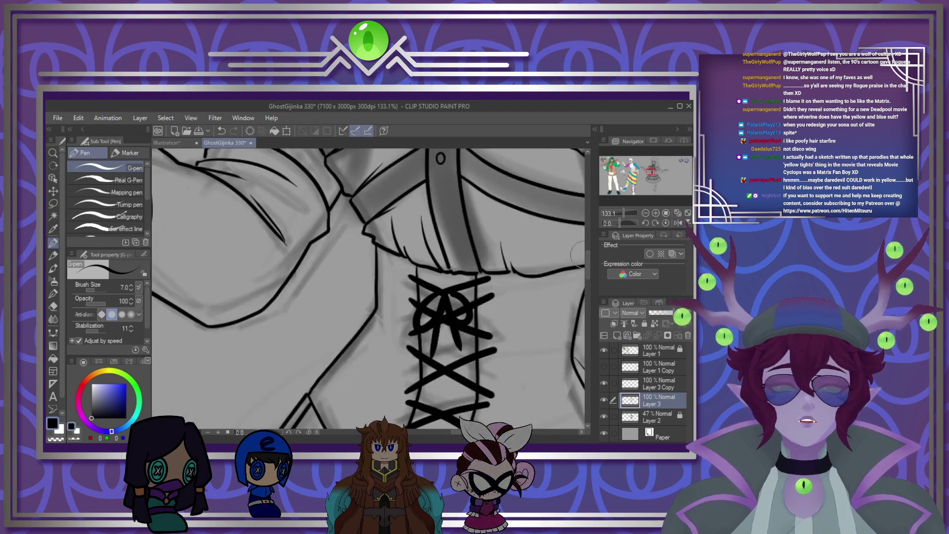
{"action": "left_click_drag", "start_coordinate": [587, 281], "coordinate": [586, 304]}
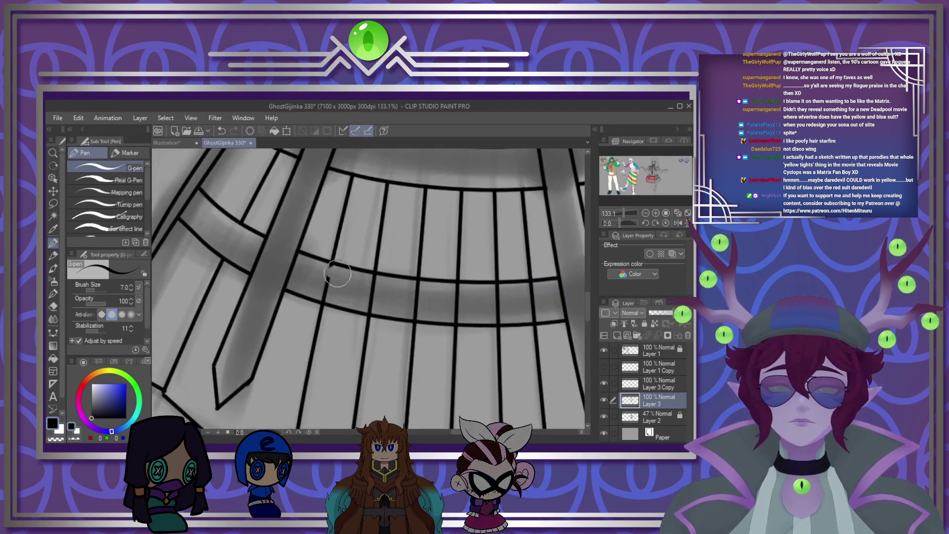
{"action": "mouse_move", "coordinate": [328, 279]}
{"action": "left_mouse_down"}
{"action": "mouse_move", "coordinate": [325, 297]}
{"action": "mouse_move", "coordinate": [415, 317]}
{"action": "left_mouse_up"}
{"action": "left_click_drag", "start_coordinate": [457, 323], "coordinate": [459, 291]}
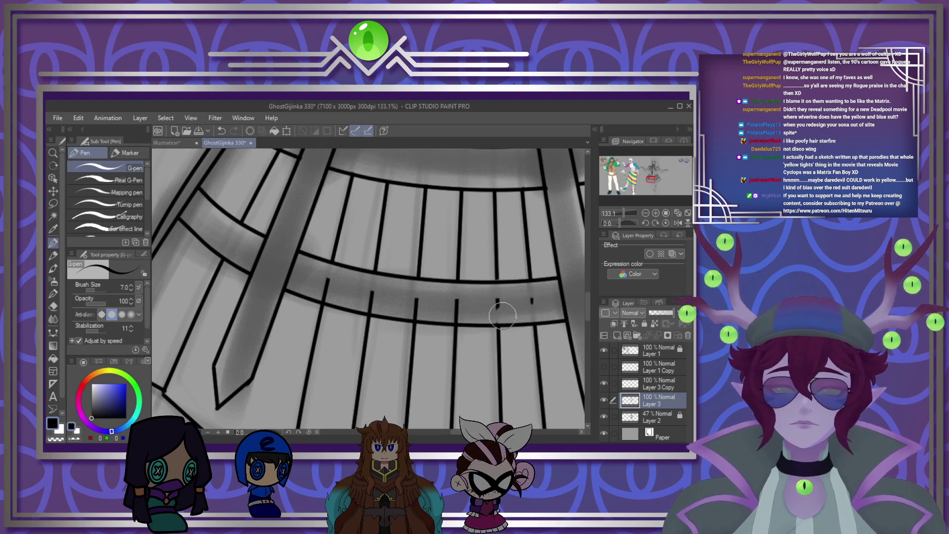
{"action": "left_click_drag", "start_coordinate": [434, 314], "coordinate": [370, 303]}
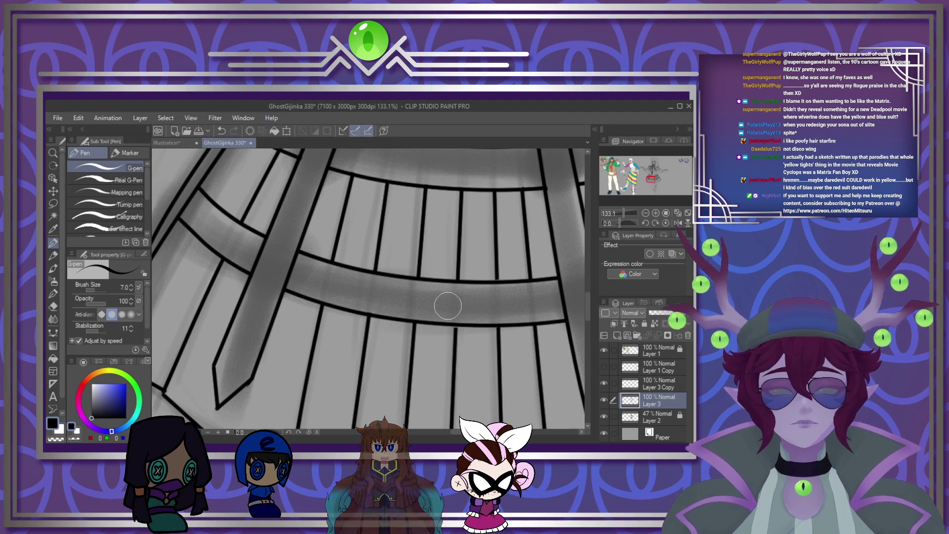
Step: Erase the pleat lines inside both horizontal bands on the skirt's right side
{"action": "scroll", "coordinate": [450, 323], "scroll_direction": "down", "scroll_amount": 3}
{"action": "scroll", "coordinate": [451, 323], "scroll_direction": "down", "scroll_amount": 4}
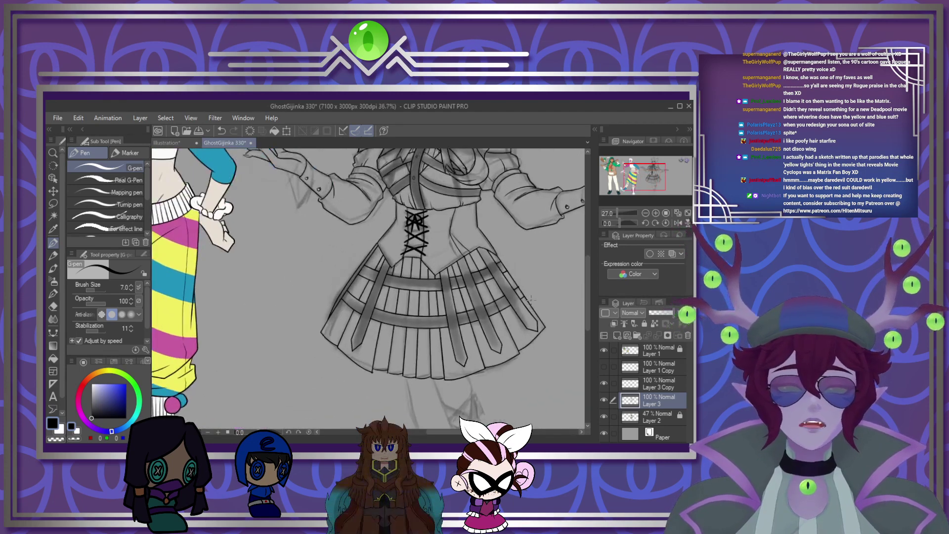
{"action": "scroll", "coordinate": [512, 318], "scroll_direction": "up", "scroll_amount": 5}
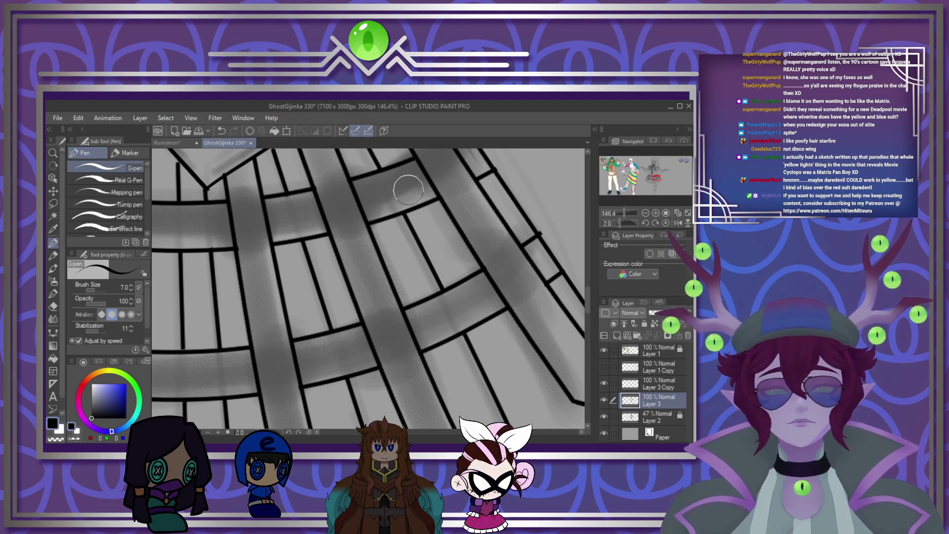
Step: Ink the protruding ends of the two horizontal belts where they wrap around the skirt's right-hand edge
{"action": "mouse_move", "coordinate": [547, 242]}
{"action": "left_mouse_down"}
{"action": "mouse_move", "coordinate": [562, 248]}
{"action": "mouse_move", "coordinate": [560, 263]}
{"action": "left_mouse_up"}
{"action": "scroll", "coordinate": [586, 297], "scroll_direction": "up", "scroll_amount": 3}
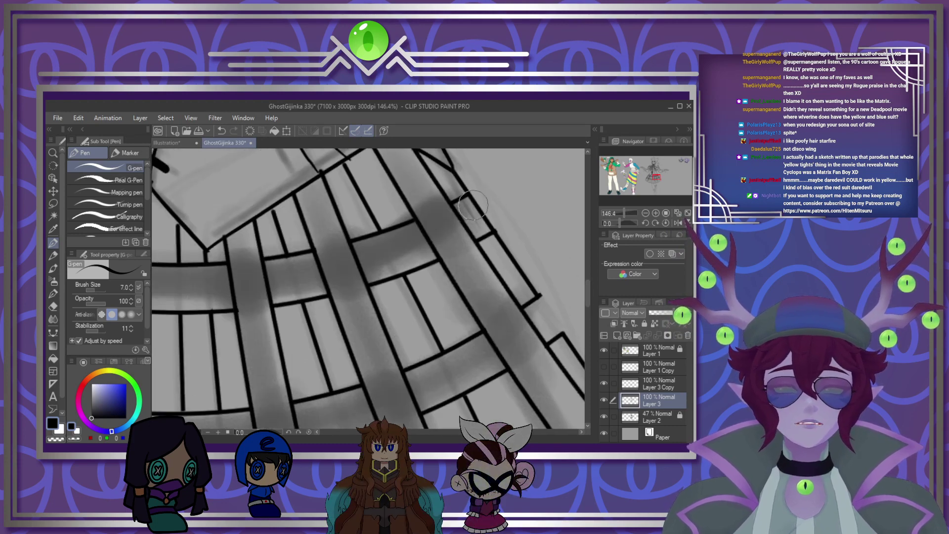
{"action": "mouse_move", "coordinate": [453, 203]}
{"action": "left_mouse_down"}
{"action": "mouse_move", "coordinate": [475, 197]}
{"action": "mouse_move", "coordinate": [497, 227]}
{"action": "left_mouse_up"}
{"action": "left_click_drag", "start_coordinate": [538, 296], "coordinate": [554, 310]}
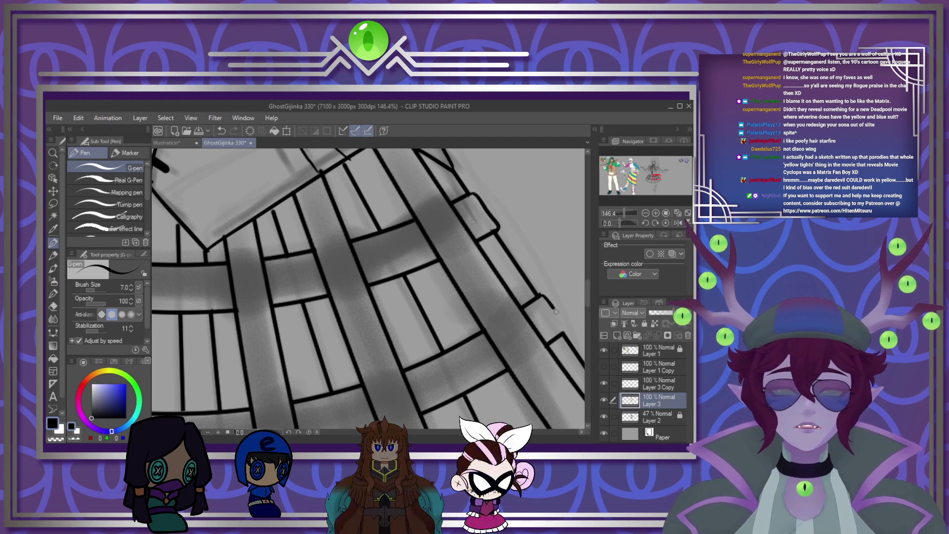
{"action": "scroll", "coordinate": [521, 270], "scroll_direction": "down", "scroll_amount": 8}
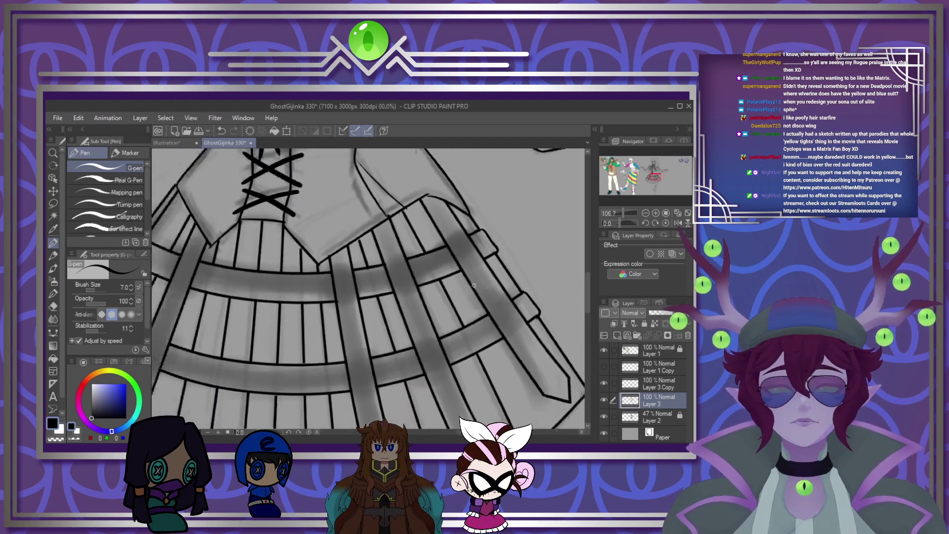
Step: Draw small round rivets at the remaining crossings of the vertical and horizontal straps across the skirt
{"action": "scroll", "coordinate": [442, 301], "scroll_direction": "up", "scroll_amount": 5}
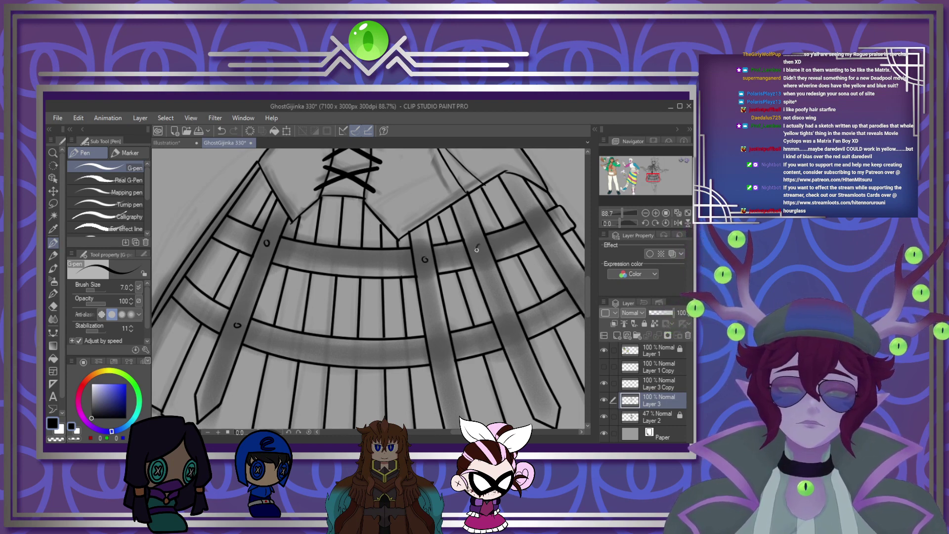
{"action": "left_click_drag", "start_coordinate": [476, 249], "coordinate": [479, 244]}
{"action": "left_click_drag", "start_coordinate": [542, 224], "coordinate": [543, 221]}
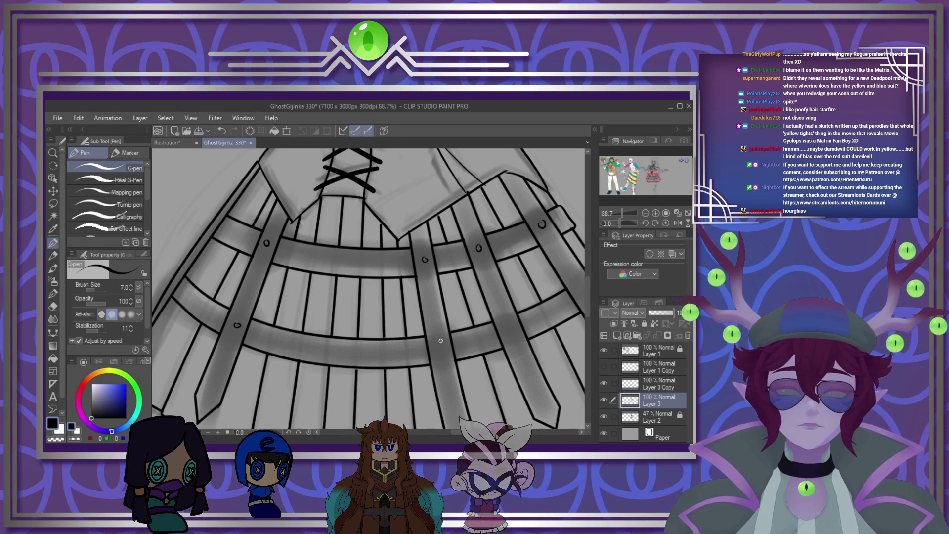
{"action": "left_click_drag", "start_coordinate": [439, 346], "coordinate": [439, 345]}
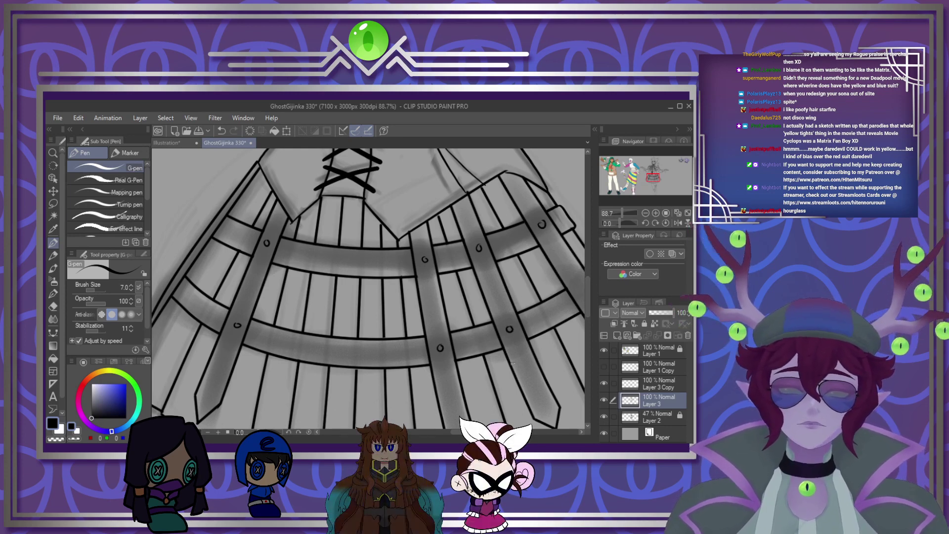
{"action": "left_click_drag", "start_coordinate": [455, 431], "coordinate": [472, 431]}
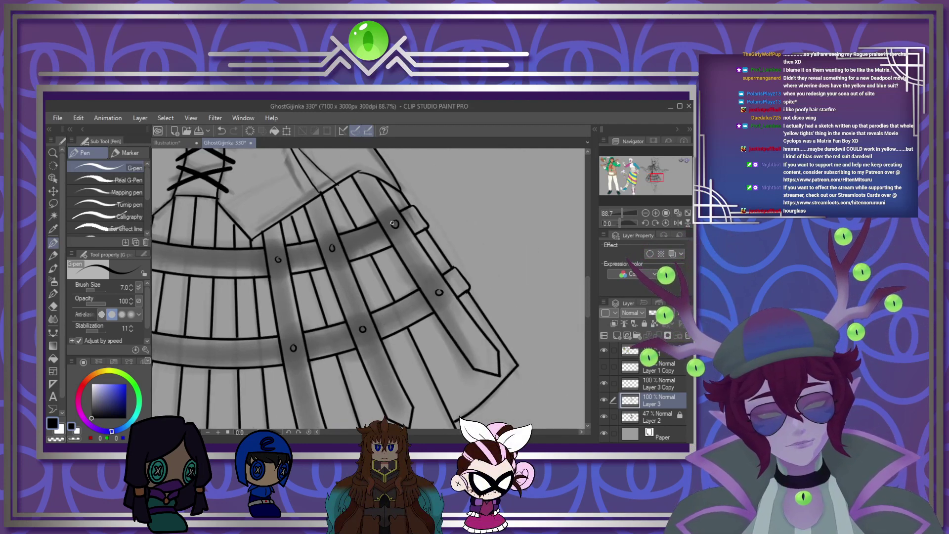
Step: On Layer 3 Copy, set the G-pen size to 8.0 and ink both sides of the right-hand leg below the skirt hem
{"action": "scroll", "coordinate": [395, 223], "scroll_direction": "down", "scroll_amount": 4}
{"action": "scroll", "coordinate": [423, 234], "scroll_direction": "down", "scroll_amount": 4}
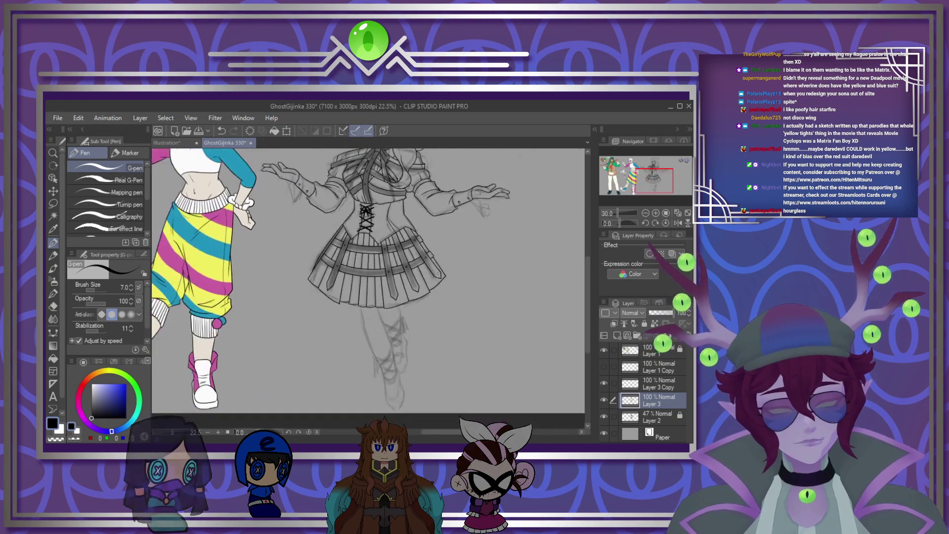
{"action": "scroll", "coordinate": [409, 317], "scroll_direction": "up", "scroll_amount": 5}
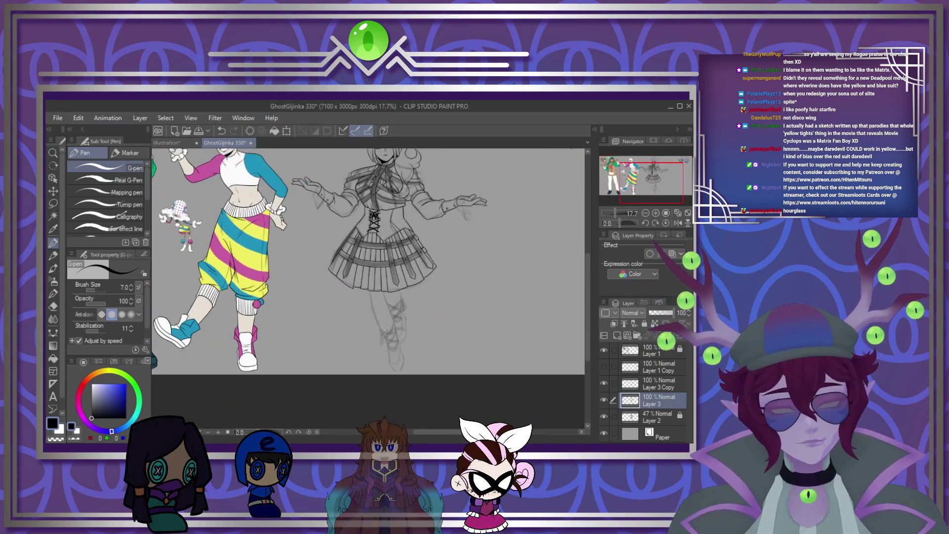
{"action": "scroll", "coordinate": [409, 318], "scroll_direction": "up", "scroll_amount": 3}
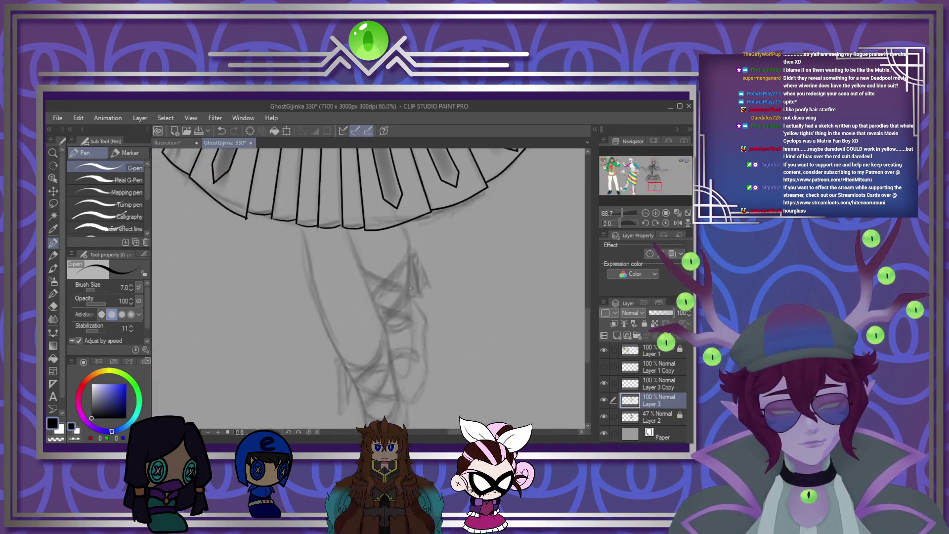
{"action": "scroll", "coordinate": [404, 281], "scroll_direction": "up", "scroll_amount": 2}
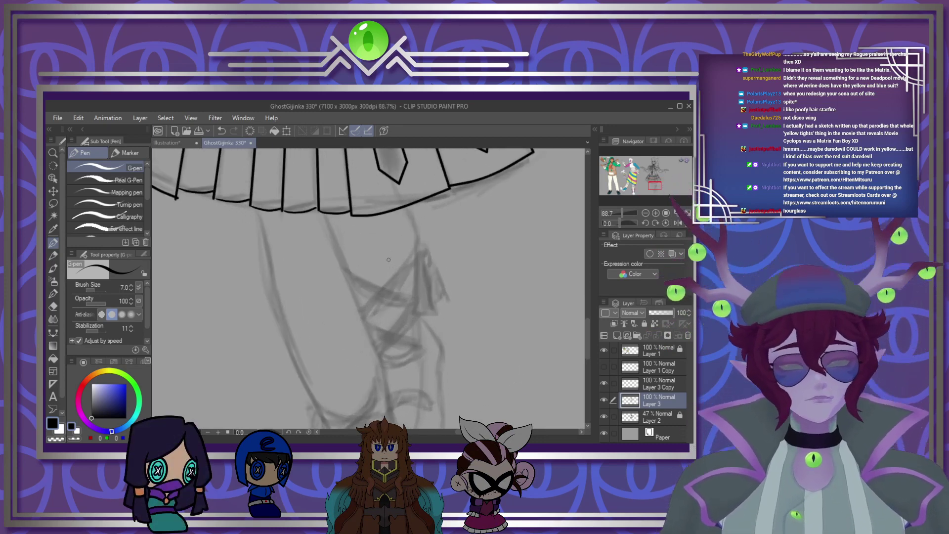
{"action": "left_click", "coordinate": [648, 383]}
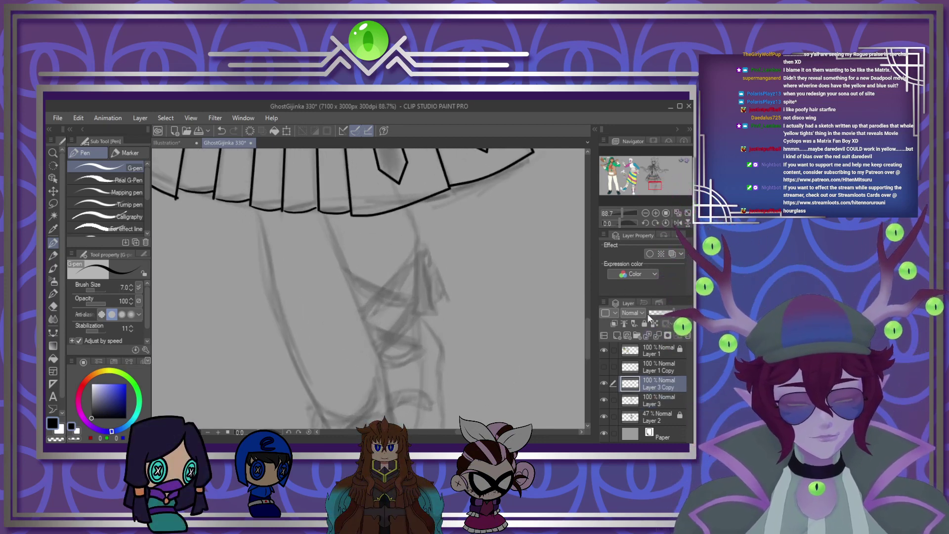
{"action": "key", "text": "bracketright"}
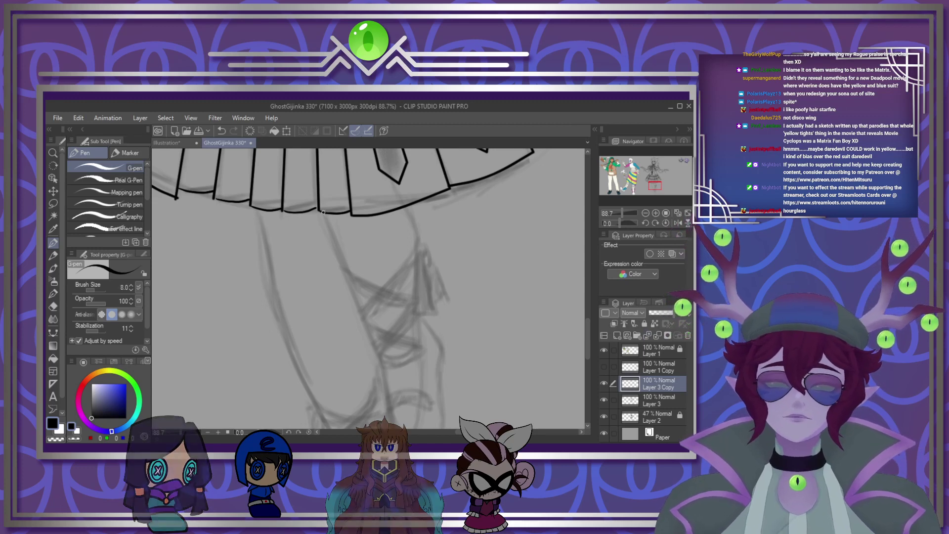
{"action": "left_click_drag", "start_coordinate": [324, 212], "coordinate": [393, 379]}
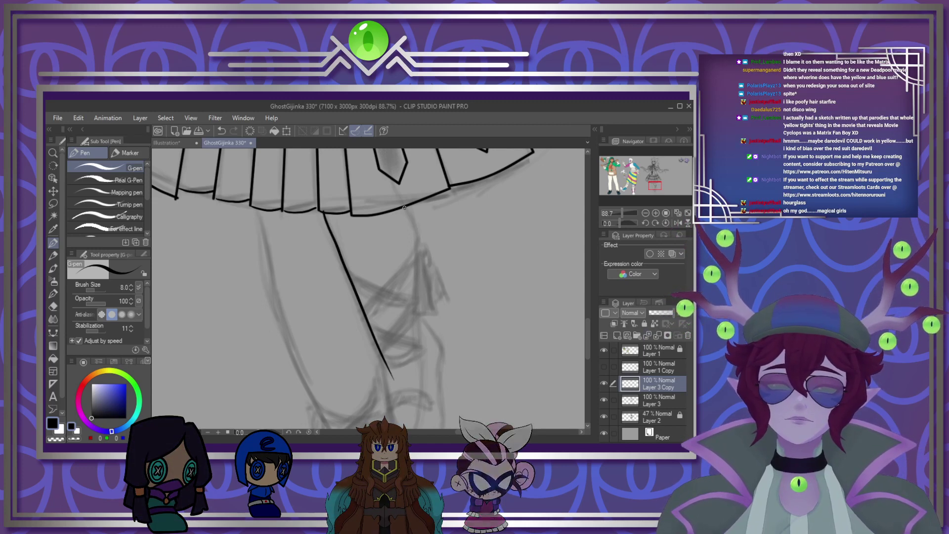
{"action": "mouse_move", "coordinate": [404, 207]}
{"action": "left_mouse_down"}
{"action": "mouse_move", "coordinate": [417, 232]}
{"action": "mouse_move", "coordinate": [423, 368]}
{"action": "left_mouse_up"}
{"action": "scroll", "coordinate": [352, 317], "scroll_direction": "down", "scroll_amount": 1}
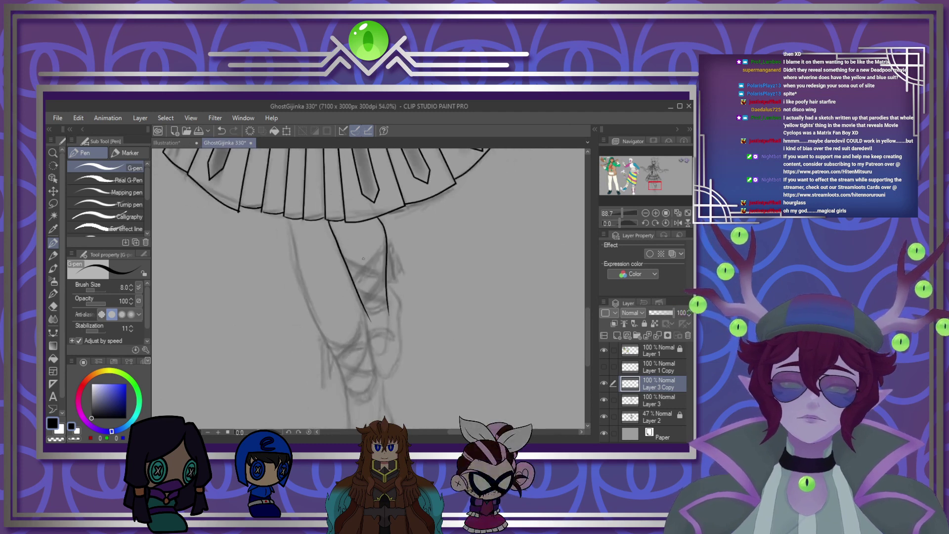
{"action": "left_click_drag", "start_coordinate": [352, 316], "coordinate": [332, 248]}
Step: Ink the shoe's outer outline, following the sketch from the ankle around the rounded toe and back up
{"action": "scroll", "coordinate": [396, 346], "scroll_direction": "up", "scroll_amount": 3}
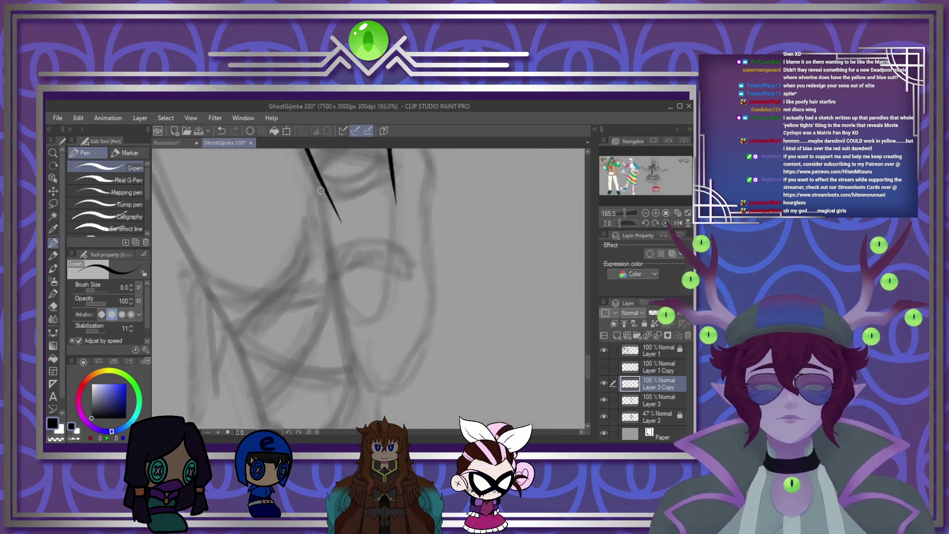
{"action": "mouse_move", "coordinate": [315, 176]}
{"action": "left_mouse_down"}
{"action": "mouse_move", "coordinate": [347, 355]}
{"action": "mouse_move", "coordinate": [396, 370]}
{"action": "left_mouse_up"}
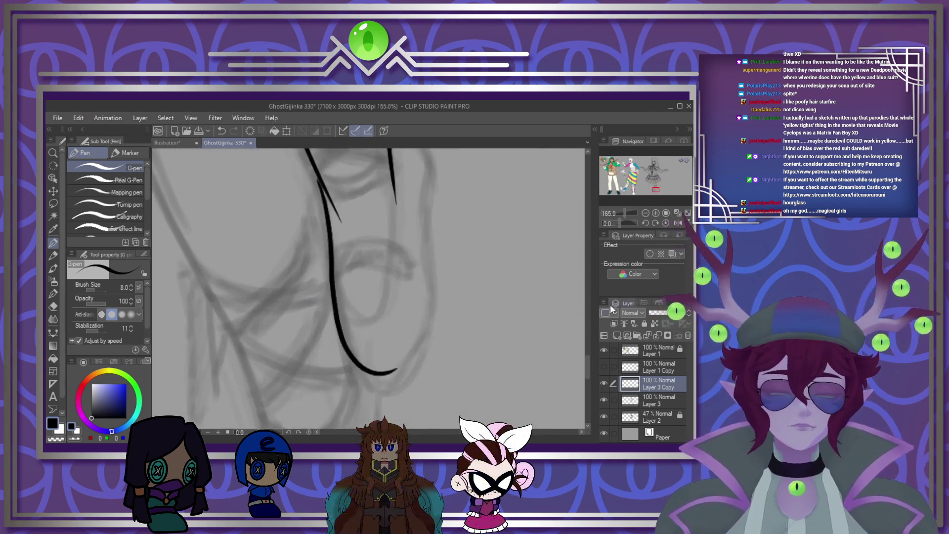
{"action": "scroll", "coordinate": [588, 359], "scroll_direction": "up", "scroll_amount": 2}
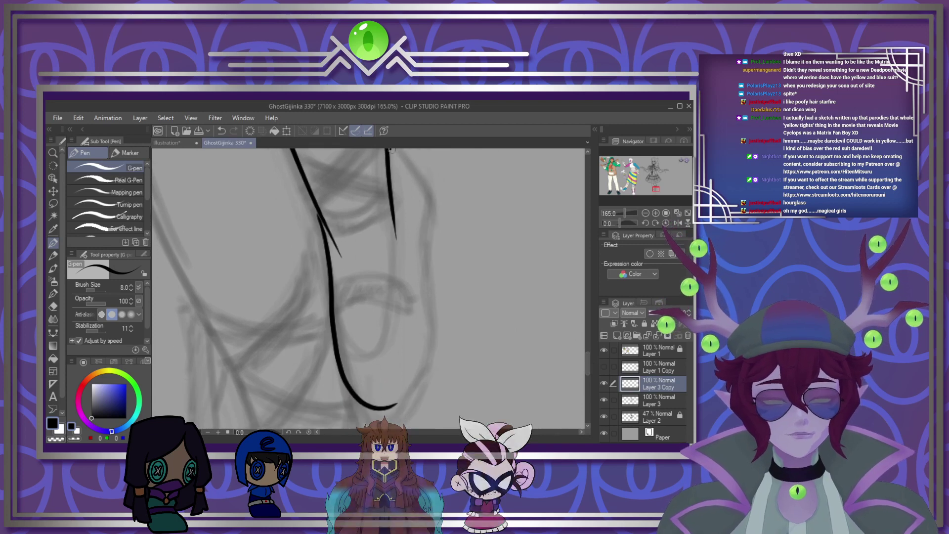
{"action": "mouse_move", "coordinate": [387, 149]}
{"action": "left_mouse_down"}
{"action": "mouse_move", "coordinate": [424, 181]}
{"action": "mouse_move", "coordinate": [430, 374]}
{"action": "left_mouse_up"}
{"action": "key", "text": "ctrl+z"}
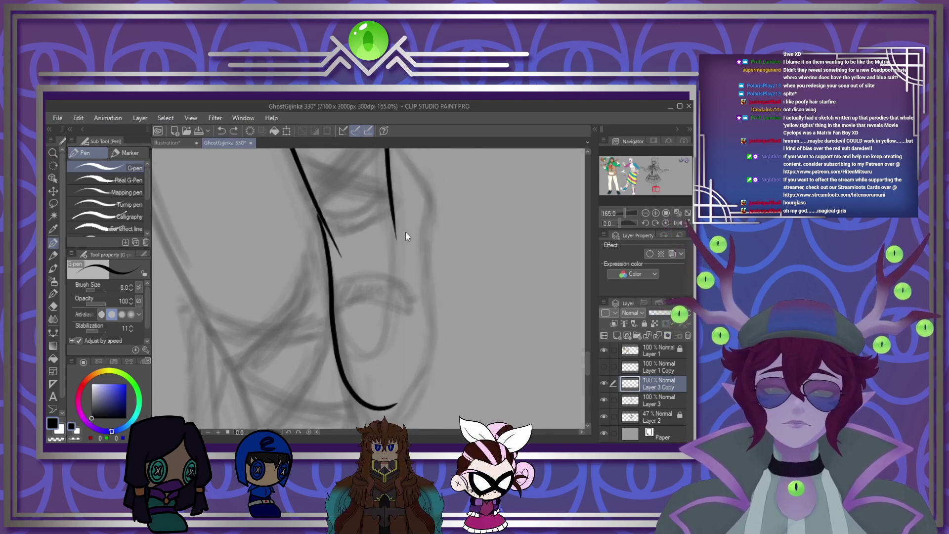
{"action": "mouse_move", "coordinate": [387, 150]}
{"action": "left_mouse_down"}
{"action": "mouse_move", "coordinate": [426, 194]}
{"action": "mouse_move", "coordinate": [424, 283]}
{"action": "left_mouse_up"}
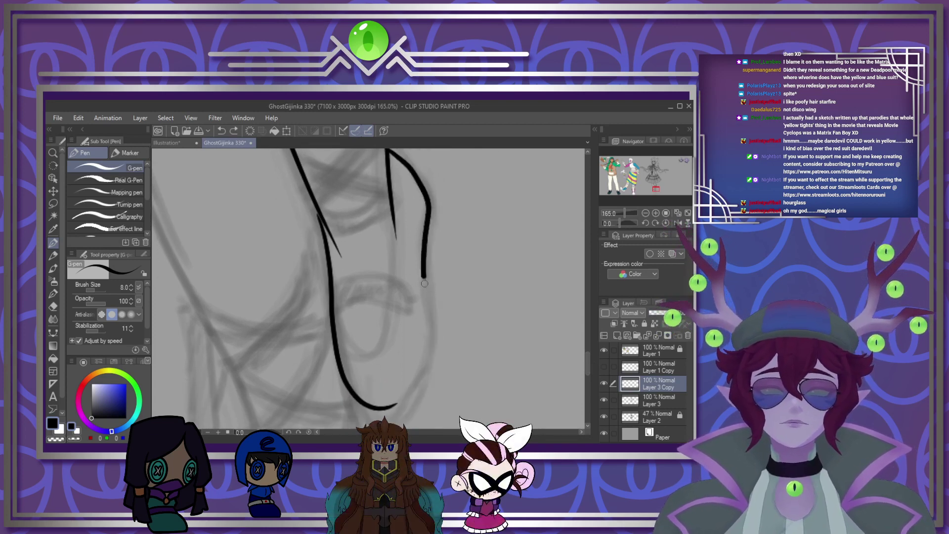
{"action": "key", "text": "ctrl+z"}
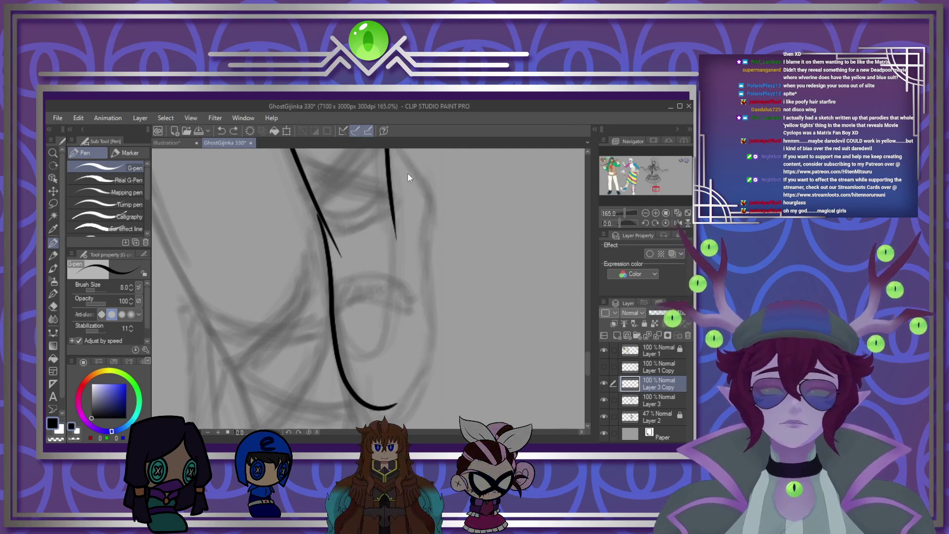
{"action": "left_click_drag", "start_coordinate": [417, 172], "coordinate": [431, 234]}
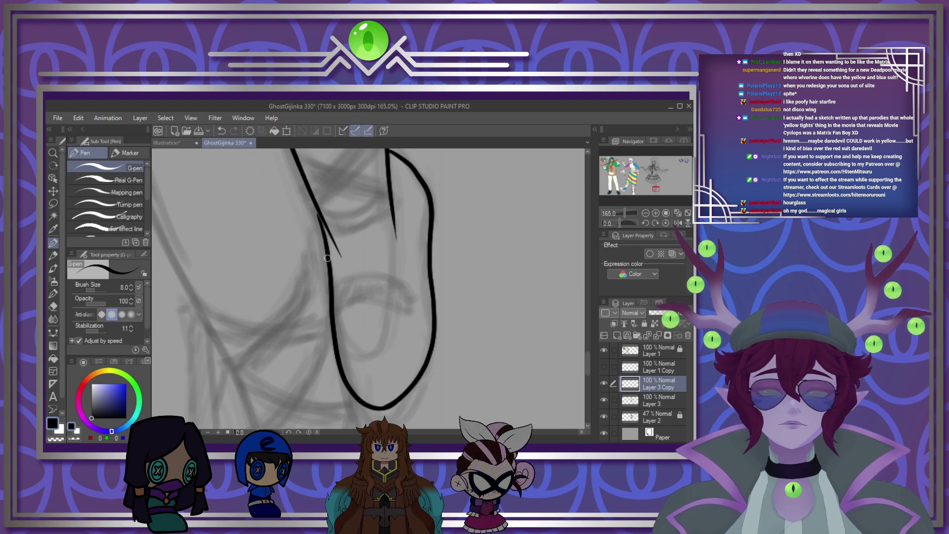
{"action": "mouse_move", "coordinate": [333, 302]}
{"action": "left_mouse_down"}
{"action": "mouse_move", "coordinate": [346, 338]}
{"action": "mouse_move", "coordinate": [379, 345]}
{"action": "left_mouse_up"}
{"action": "mouse_move", "coordinate": [393, 214]}
{"action": "left_mouse_down"}
{"action": "mouse_move", "coordinate": [396, 325]}
{"action": "mouse_move", "coordinate": [368, 353]}
{"action": "left_mouse_up"}
{"action": "key", "text": "ctrl+z"}
{"action": "key", "text": "ctrl+z"}
Step: Ink the rounded toe shape inside the shoe and the curved strap across the top of the foot
{"action": "left_click_drag", "start_coordinate": [337, 322], "coordinate": [377, 368]}
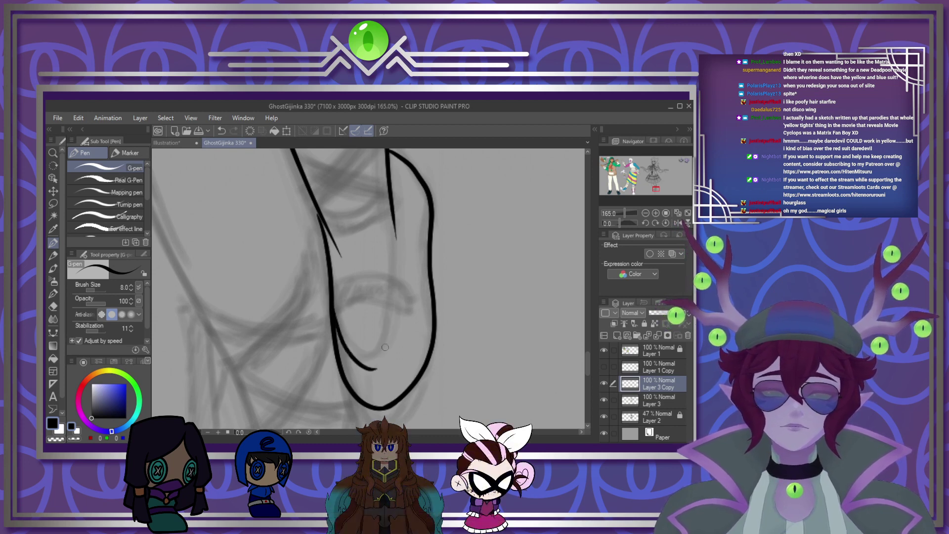
{"action": "mouse_move", "coordinate": [401, 268]}
{"action": "left_mouse_down"}
{"action": "mouse_move", "coordinate": [403, 311]}
{"action": "mouse_move", "coordinate": [372, 370]}
{"action": "left_mouse_up"}
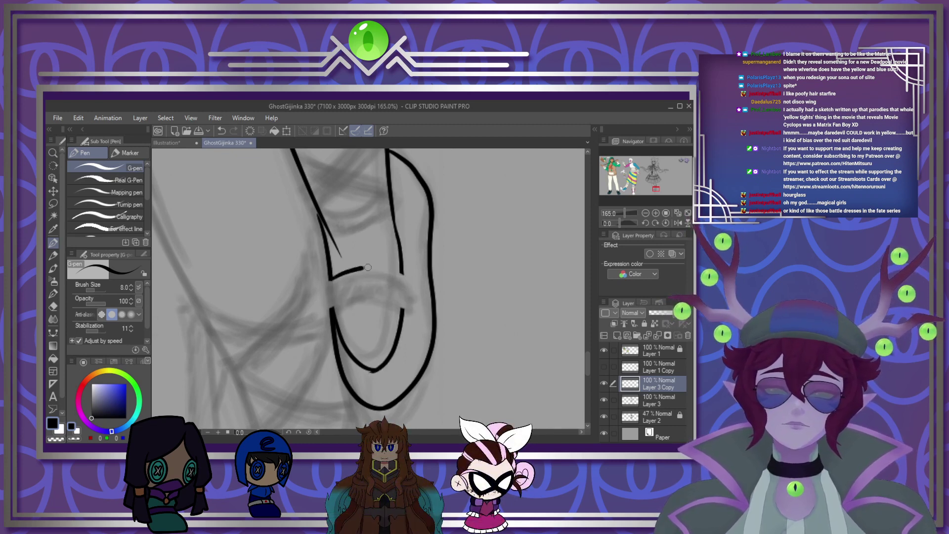
{"action": "left_click_drag", "start_coordinate": [345, 302], "coordinate": [405, 305]}
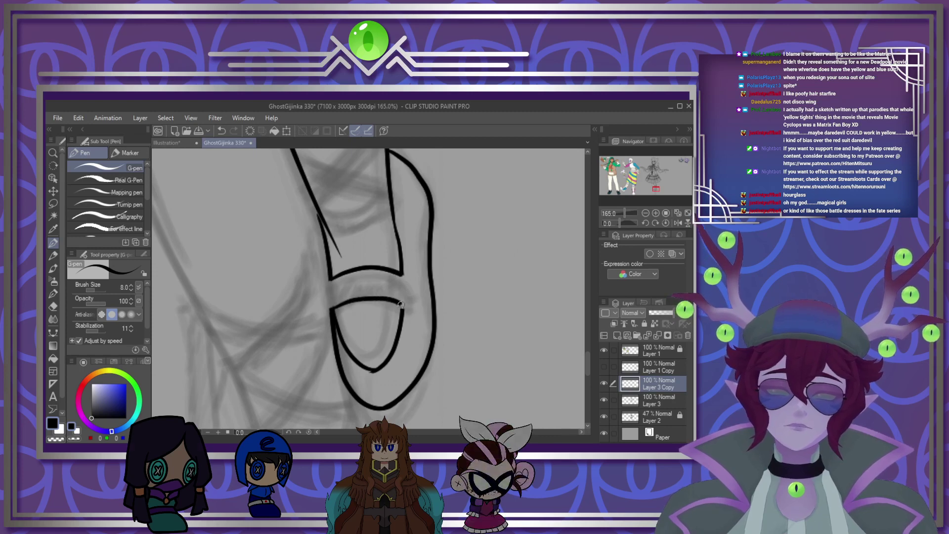
{"action": "mouse_move", "coordinate": [327, 283]}
{"action": "left_mouse_down"}
{"action": "mouse_move", "coordinate": [333, 306]}
{"action": "mouse_move", "coordinate": [406, 275]}
{"action": "mouse_move", "coordinate": [412, 294]}
{"action": "left_mouse_up"}
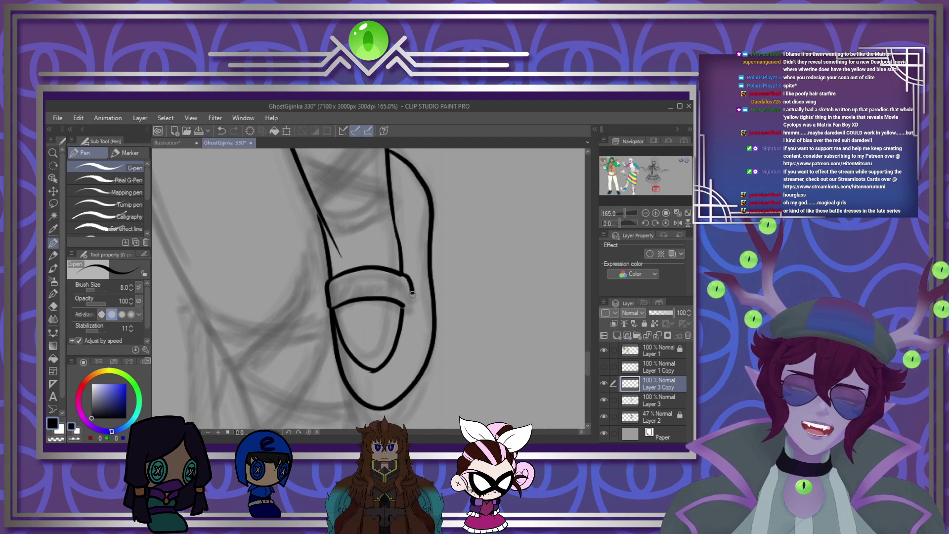
Step: Ink the lowest ribbon band around the ankle as two parallel downward curves between the leg lines
{"action": "scroll", "coordinate": [475, 283], "scroll_direction": "down", "scroll_amount": 11}
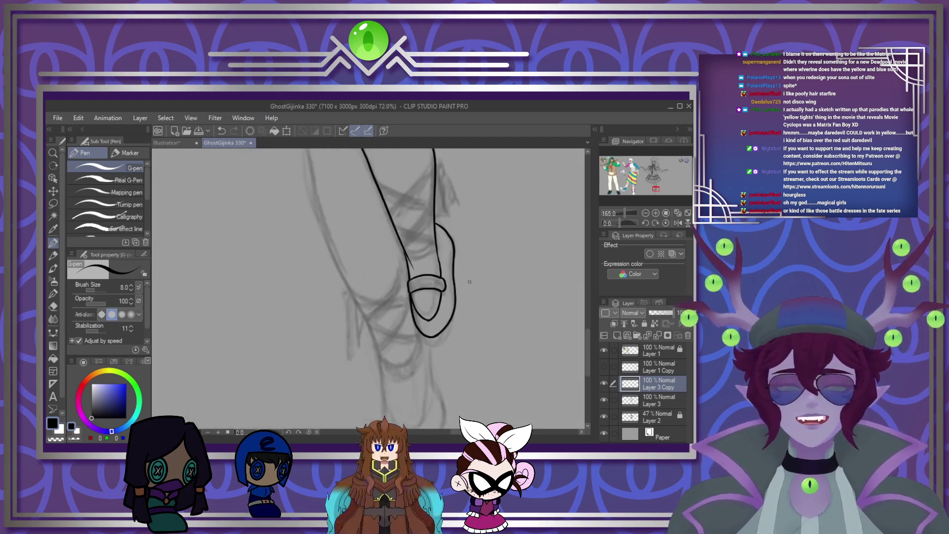
{"action": "scroll", "coordinate": [452, 259], "scroll_direction": "up", "scroll_amount": 5}
{"action": "scroll", "coordinate": [450, 263], "scroll_direction": "up", "scroll_amount": 6}
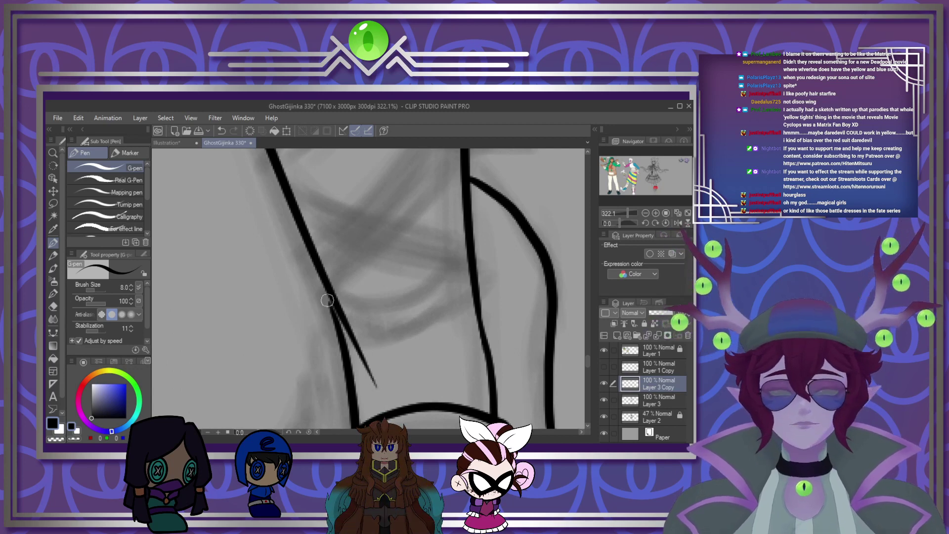
{"action": "mouse_move", "coordinate": [330, 297]}
{"action": "left_mouse_down"}
{"action": "mouse_move", "coordinate": [367, 303]}
{"action": "mouse_move", "coordinate": [448, 277]}
{"action": "mouse_move", "coordinate": [461, 250]}
{"action": "left_mouse_up"}
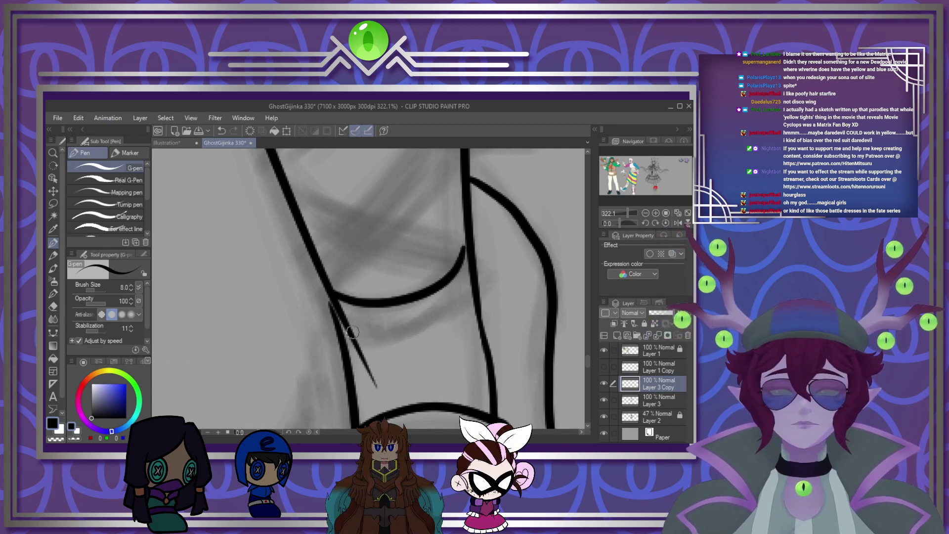
{"action": "mouse_move", "coordinate": [365, 339]}
{"action": "left_mouse_down"}
{"action": "mouse_move", "coordinate": [440, 332]}
{"action": "mouse_move", "coordinate": [476, 298]}
{"action": "left_mouse_up"}
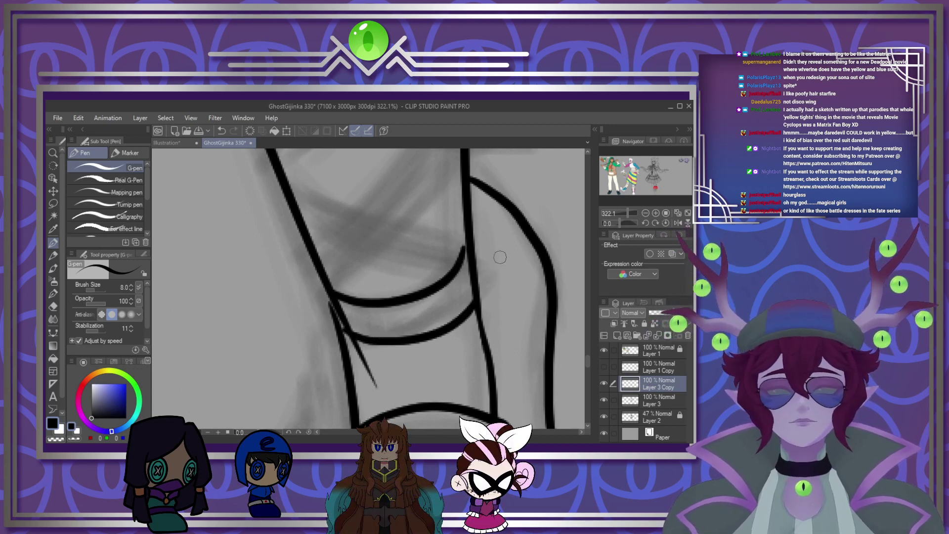
Step: Ink the diagonal ribbon band above the ankle as two parallel curves crossing the lower leg
{"action": "scroll", "coordinate": [500, 258], "scroll_direction": "down", "scroll_amount": 2}
{"action": "left_click_drag", "start_coordinate": [466, 180], "coordinate": [467, 229]}
{"action": "scroll", "coordinate": [467, 230], "scroll_direction": "up", "scroll_amount": 2}
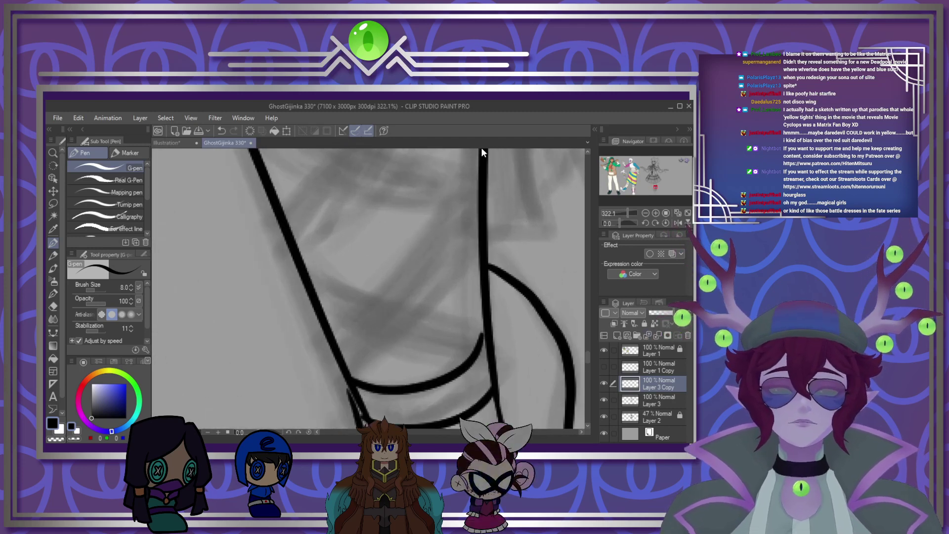
{"action": "mouse_move", "coordinate": [481, 154]}
{"action": "left_mouse_down"}
{"action": "mouse_move", "coordinate": [448, 233]}
{"action": "mouse_move", "coordinate": [386, 302]}
{"action": "mouse_move", "coordinate": [332, 338]}
{"action": "left_mouse_up"}
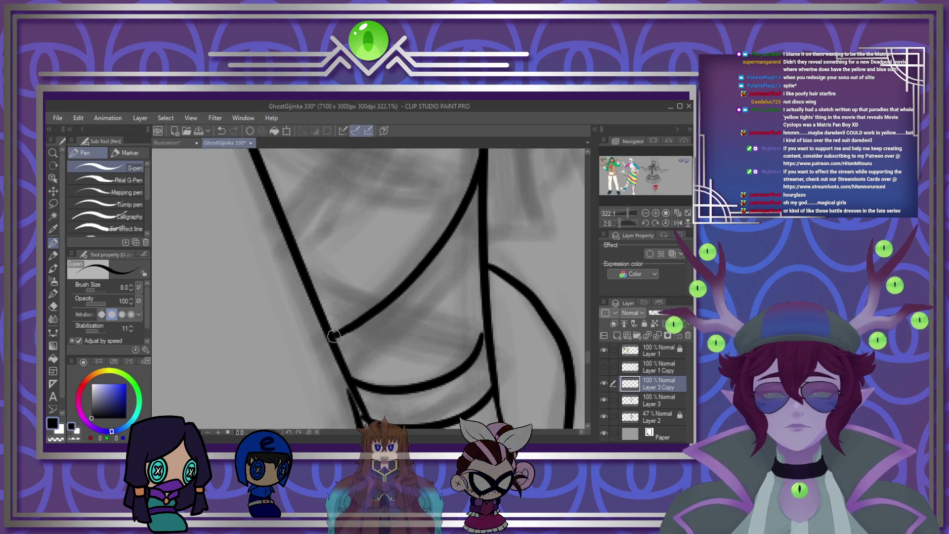
{"action": "left_click_drag", "start_coordinate": [462, 297], "coordinate": [349, 388]}
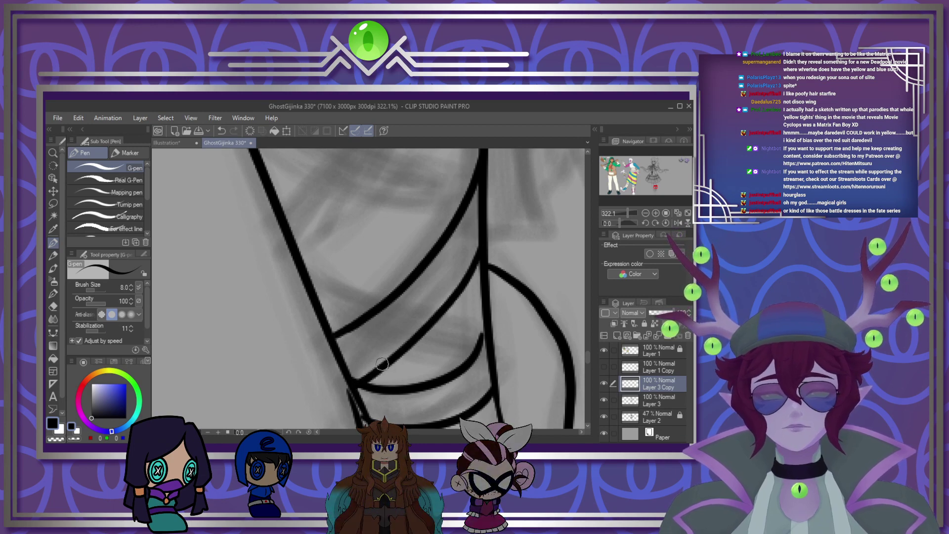
{"action": "scroll", "coordinate": [424, 365], "scroll_direction": "down", "scroll_amount": 3}
{"action": "scroll", "coordinate": [404, 297], "scroll_direction": "up", "scroll_amount": 2}
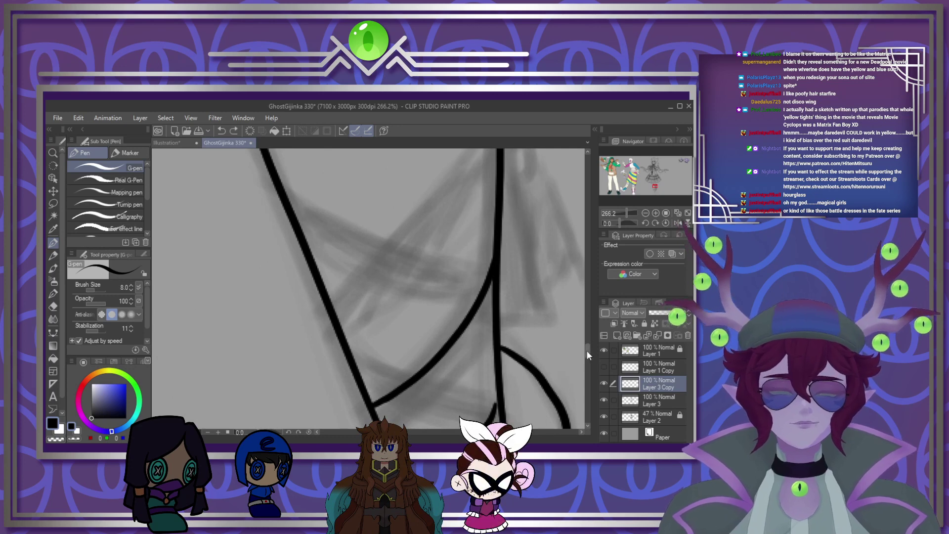
{"action": "left_click_drag", "start_coordinate": [587, 352], "coordinate": [588, 356]}
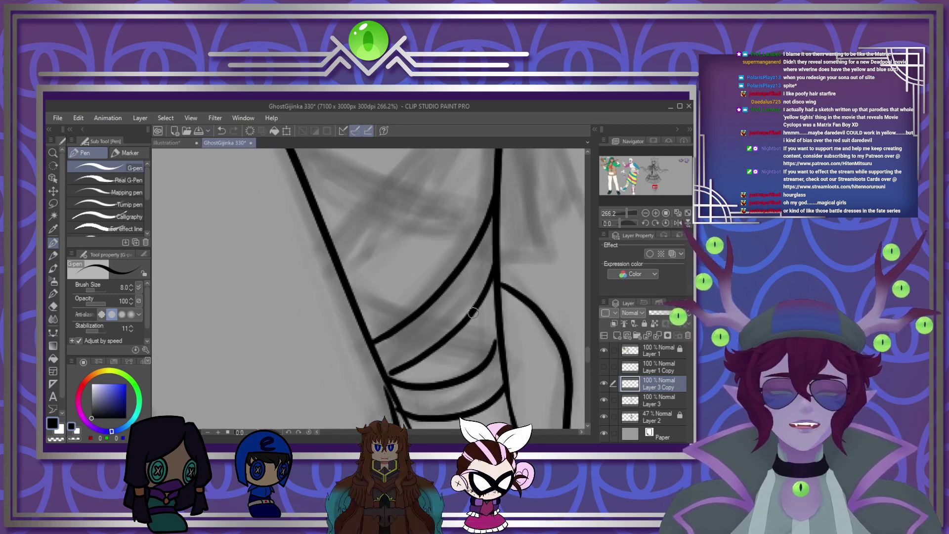
Step: Ink a second diagonal ribbon band higher on the raised leg as two parallel curves between the leg lines
{"action": "scroll", "coordinate": [473, 336], "scroll_direction": "down", "scroll_amount": 3}
{"action": "scroll", "coordinate": [451, 254], "scroll_direction": "up", "scroll_amount": 3}
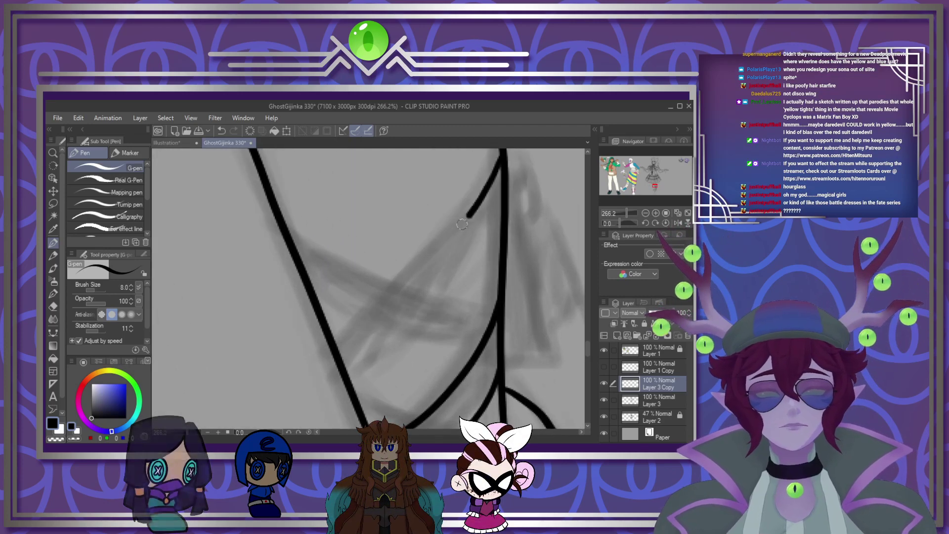
{"action": "left_click_drag", "start_coordinate": [494, 208], "coordinate": [340, 331]}
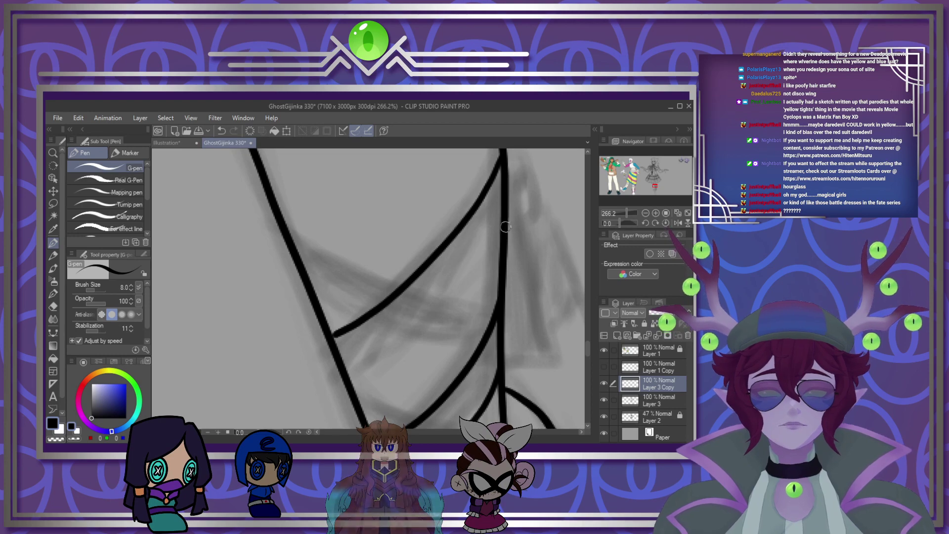
{"action": "mouse_move", "coordinate": [496, 258]}
{"action": "left_mouse_down"}
{"action": "mouse_move", "coordinate": [426, 332]}
{"action": "mouse_move", "coordinate": [360, 376]}
{"action": "left_mouse_up"}
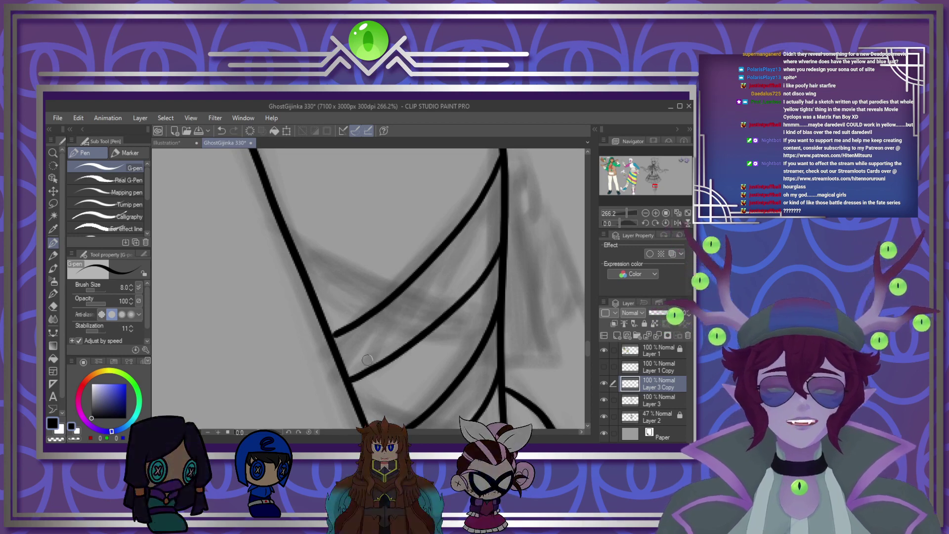
Step: Ink two ribbon bands crossing the raised leg in the opposite direction and erase the lines where they pass behind the first bands
{"action": "scroll", "coordinate": [404, 354], "scroll_direction": "down", "scroll_amount": 3}
{"action": "scroll", "coordinate": [404, 354], "scroll_direction": "down", "scroll_amount": 2}
{"action": "scroll", "coordinate": [402, 352], "scroll_direction": "up", "scroll_amount": 5}
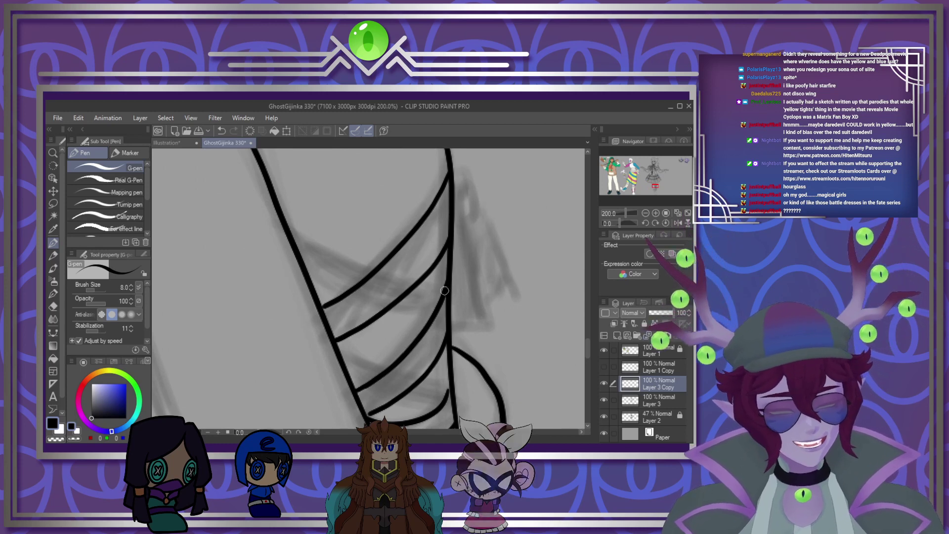
{"action": "mouse_move", "coordinate": [284, 223]}
{"action": "left_mouse_down"}
{"action": "mouse_move", "coordinate": [334, 259]}
{"action": "mouse_move", "coordinate": [421, 285]}
{"action": "mouse_move", "coordinate": [447, 283]}
{"action": "left_mouse_up"}
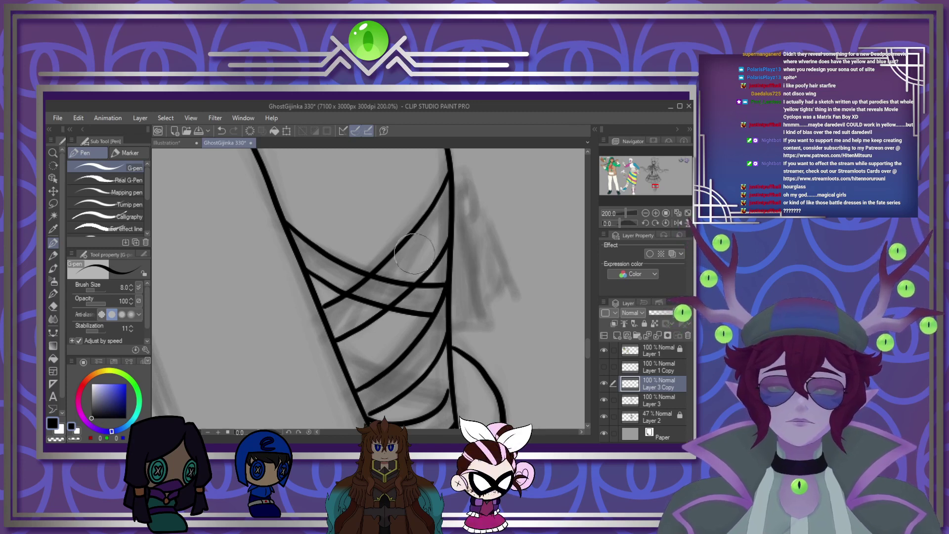
{"action": "left_click_drag", "start_coordinate": [345, 297], "coordinate": [379, 270]}
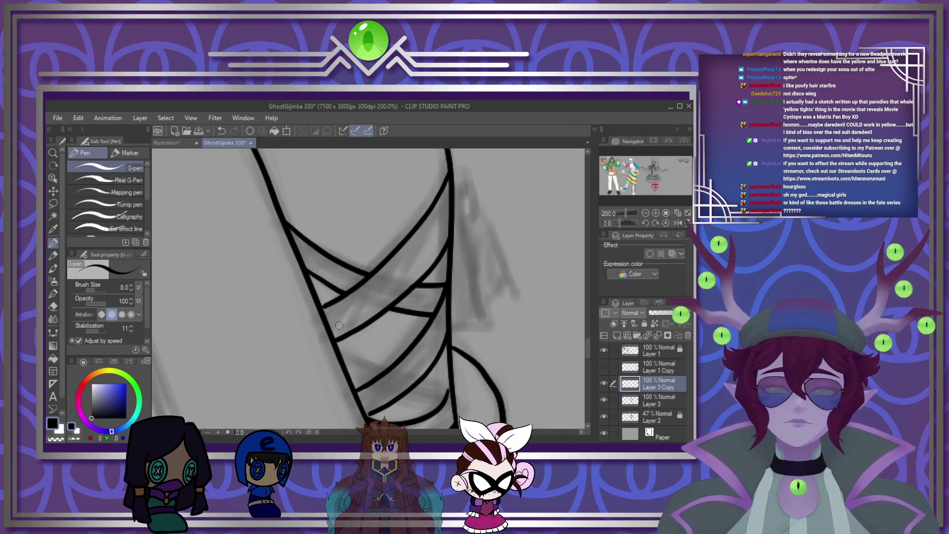
{"action": "left_click_drag", "start_coordinate": [349, 377], "coordinate": [453, 394]}
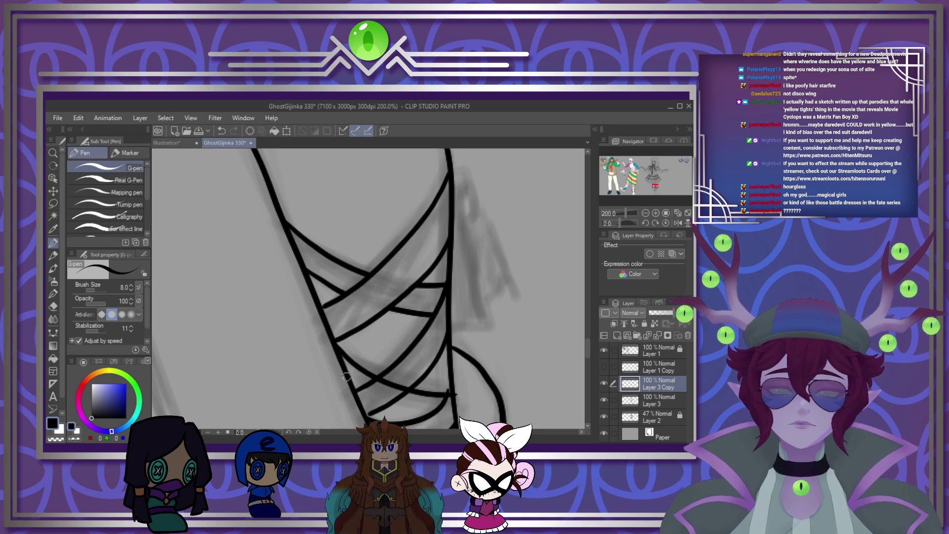
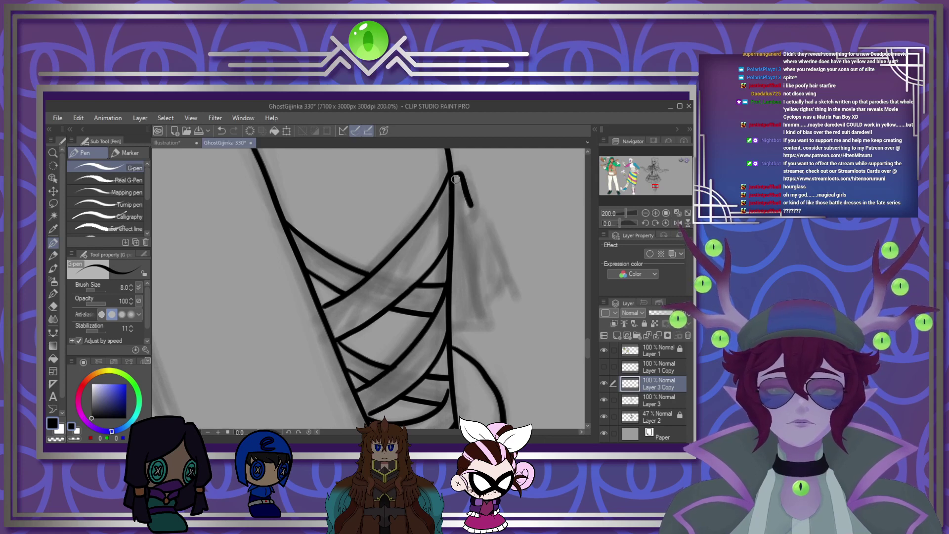
Step: Ink the ribbon's two hanging tails beside the raised calf, following the sketch
{"action": "mouse_move", "coordinate": [490, 310]}
{"action": "left_mouse_down"}
{"action": "mouse_move", "coordinate": [462, 325]}
{"action": "mouse_move", "coordinate": [489, 319]}
{"action": "left_mouse_up"}
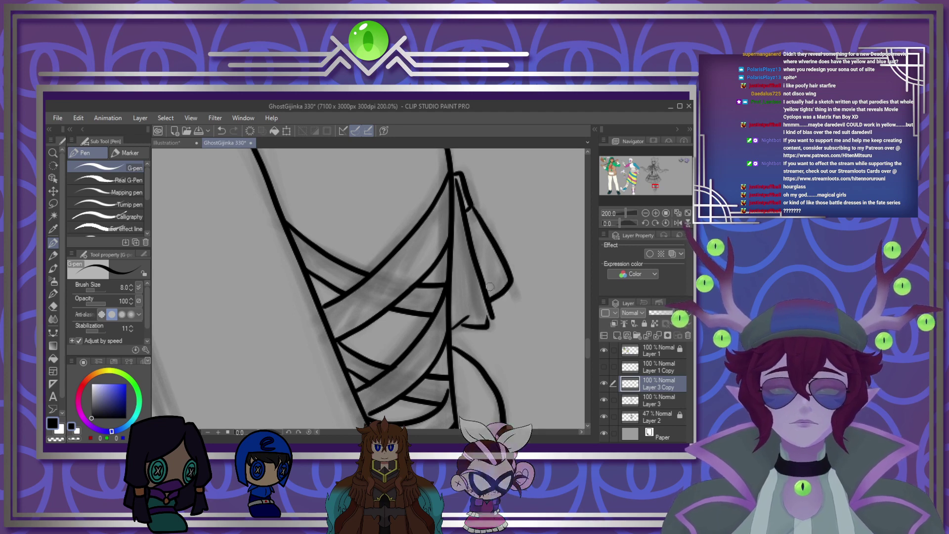
{"action": "scroll", "coordinate": [490, 288], "scroll_direction": "down", "scroll_amount": 8}
{"action": "scroll", "coordinate": [405, 308], "scroll_direction": "down", "scroll_amount": 3}
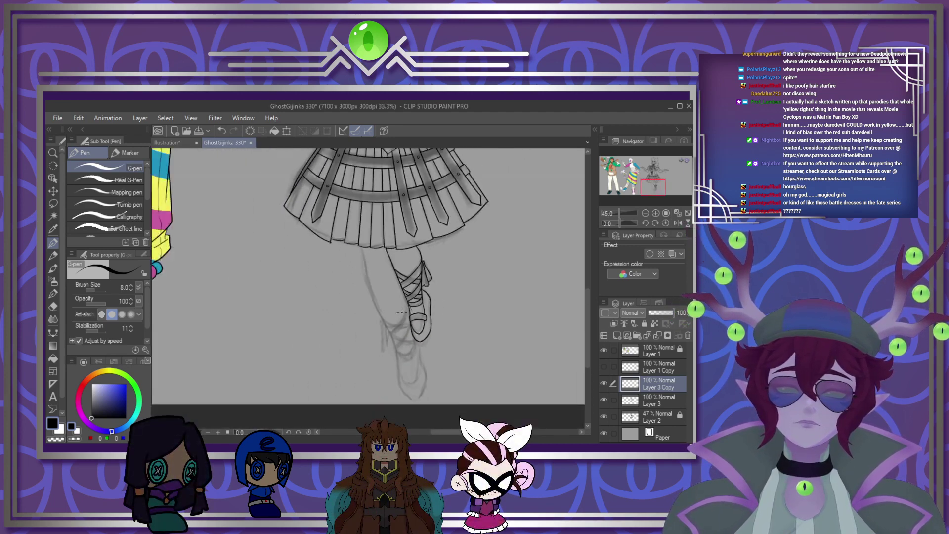
Step: Ink the outer line of the standing leg, following the sketch from the skirt hem toward the ankle
{"action": "scroll", "coordinate": [394, 308], "scroll_direction": "up", "scroll_amount": 2}
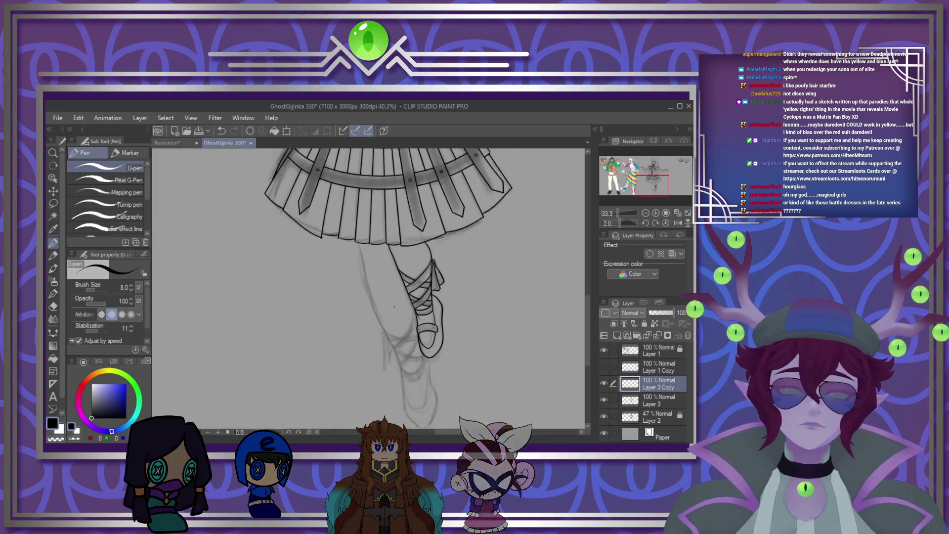
{"action": "scroll", "coordinate": [394, 314], "scroll_direction": "down", "scroll_amount": 2}
{"action": "scroll", "coordinate": [394, 314], "scroll_direction": "up", "scroll_amount": 2}
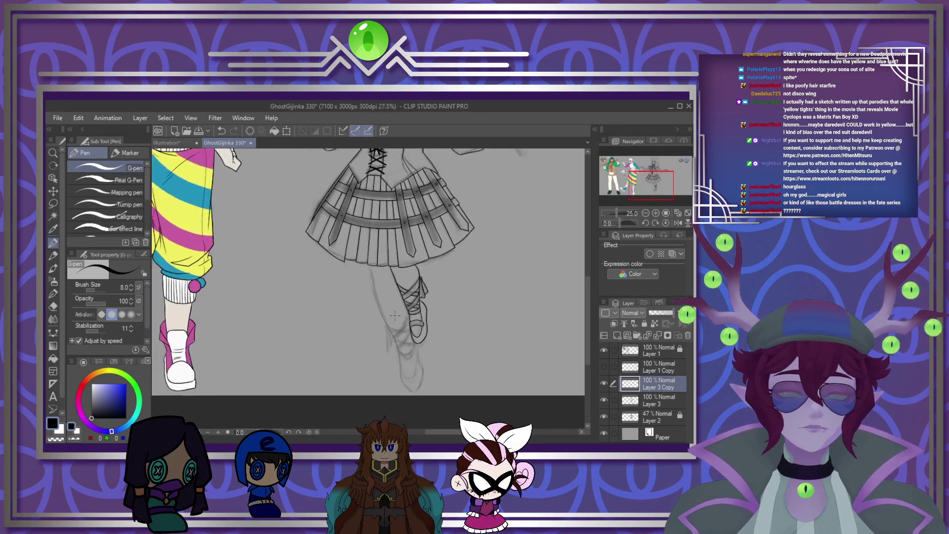
{"action": "scroll", "coordinate": [395, 314], "scroll_direction": "down", "scroll_amount": 1}
{"action": "scroll", "coordinate": [395, 315], "scroll_direction": "up", "scroll_amount": 4}
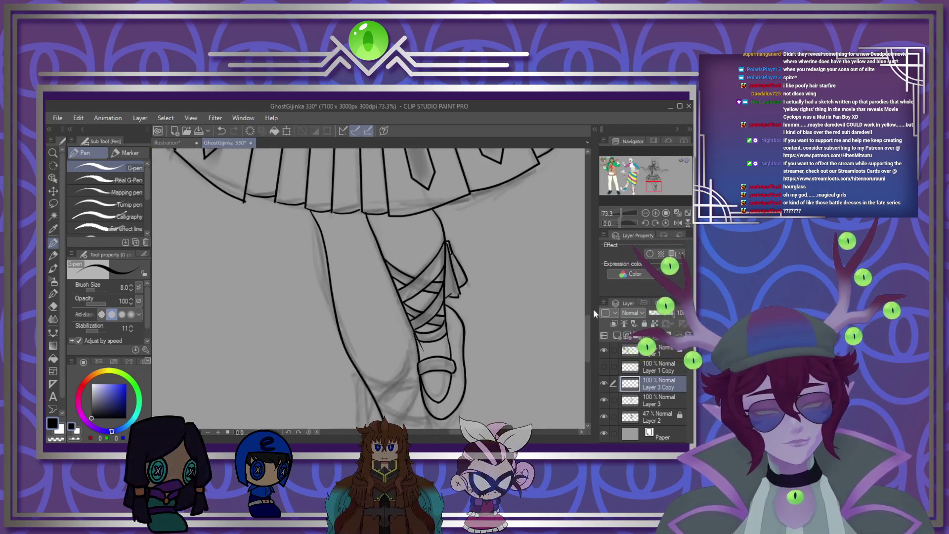
{"action": "mouse_move", "coordinate": [587, 310]}
{"action": "left_mouse_down"}
{"action": "mouse_move", "coordinate": [588, 354]}
{"action": "mouse_move", "coordinate": [586, 328]}
{"action": "left_mouse_up"}
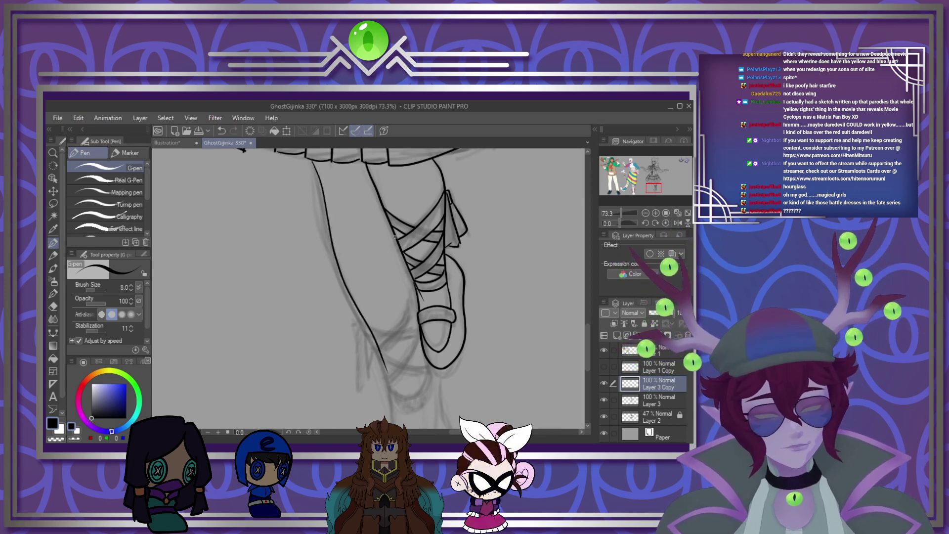
Step: Undo the last stroke, set the brush size to 12 and thicken the raised foot's inner edge between the ankle ribbon and the shoe strap
{"action": "key", "text": "ctrl+z"}
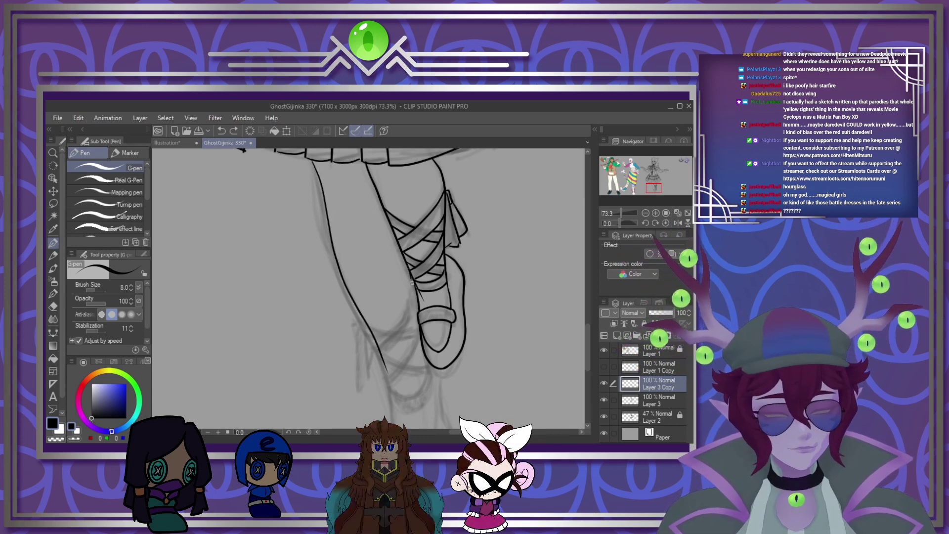
{"action": "scroll", "coordinate": [436, 235], "scroll_direction": "up", "scroll_amount": 5}
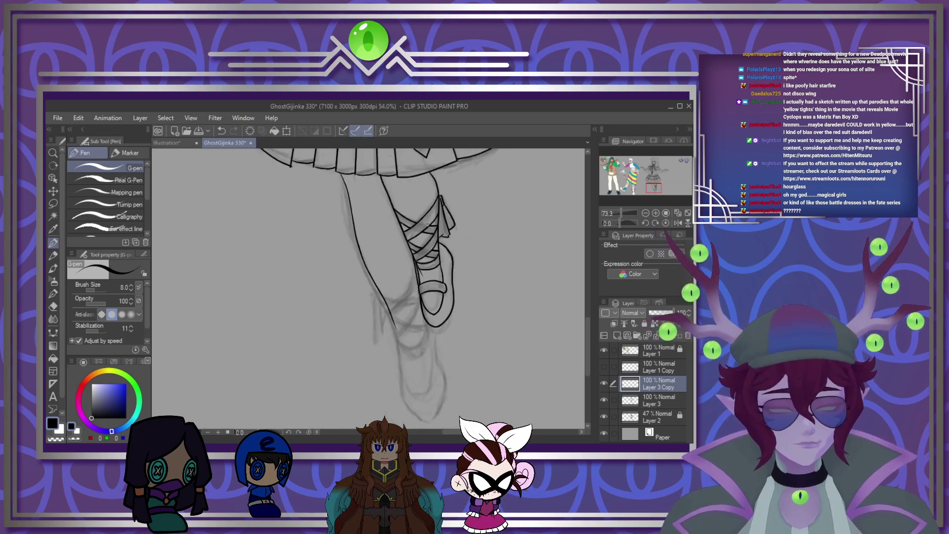
{"action": "key", "text": "bracketright"}
{"action": "key", "text": "bracketright"}
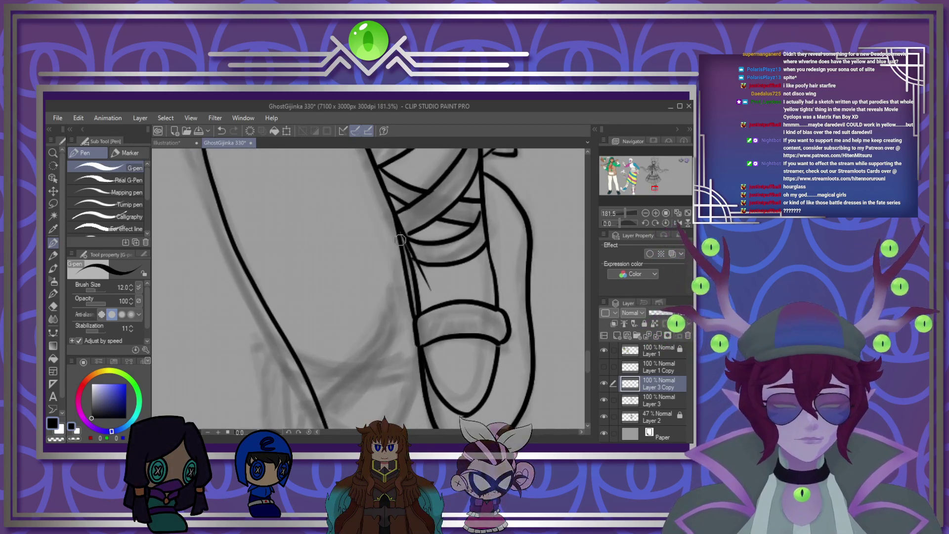
{"action": "left_click_drag", "start_coordinate": [398, 230], "coordinate": [417, 318]}
{"action": "scroll", "coordinate": [423, 301], "scroll_direction": "down", "scroll_amount": 8}
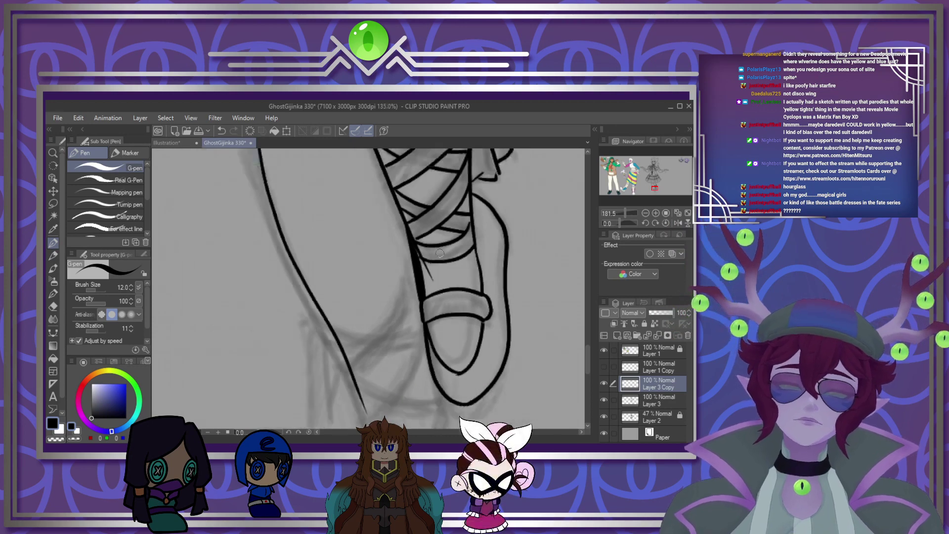
Step: Set the brush size to 8 and ink the standing foot's ankle lines and rounded shoe outline
{"action": "scroll", "coordinate": [427, 378], "scroll_direction": "up", "scroll_amount": 7}
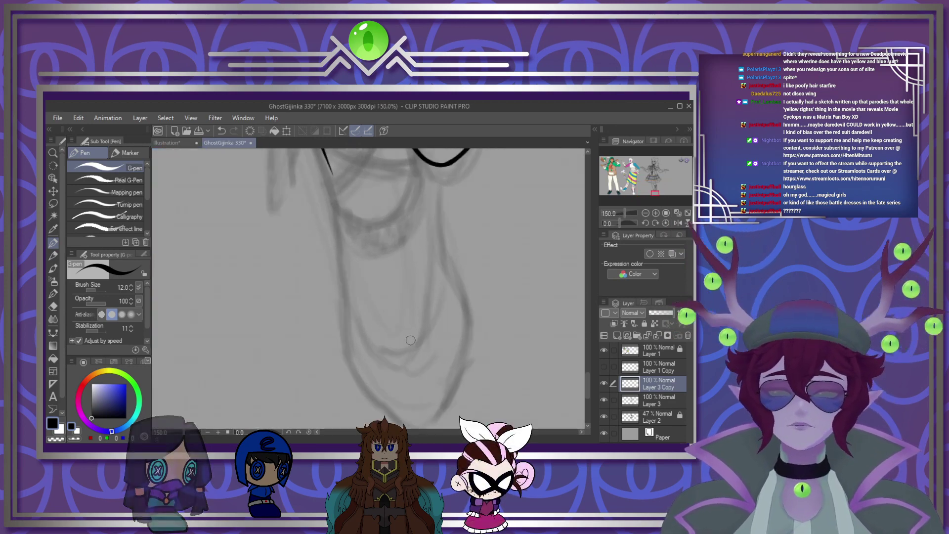
{"action": "scroll", "coordinate": [410, 340], "scroll_direction": "down", "scroll_amount": 1}
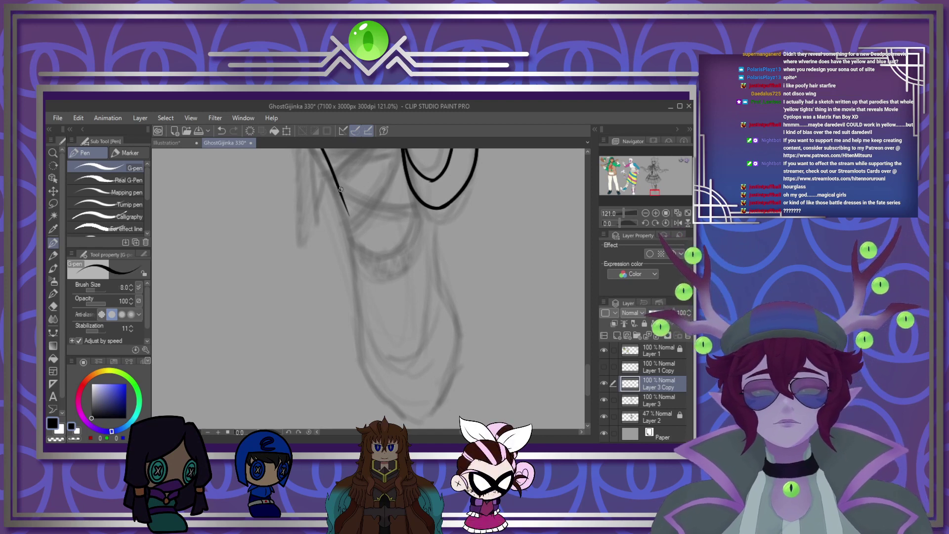
{"action": "mouse_move", "coordinate": [352, 244]}
{"action": "left_mouse_down"}
{"action": "mouse_move", "coordinate": [357, 324]}
{"action": "mouse_move", "coordinate": [395, 411]}
{"action": "mouse_move", "coordinate": [408, 414]}
{"action": "left_mouse_up"}
{"action": "left_click_drag", "start_coordinate": [435, 209], "coordinate": [443, 291]}
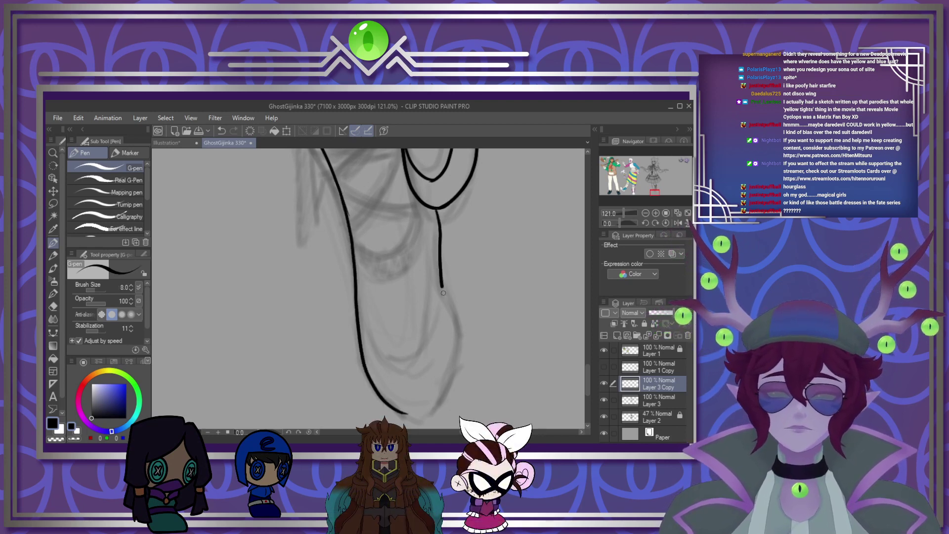
{"action": "left_click_drag", "start_coordinate": [413, 412], "coordinate": [405, 415]}
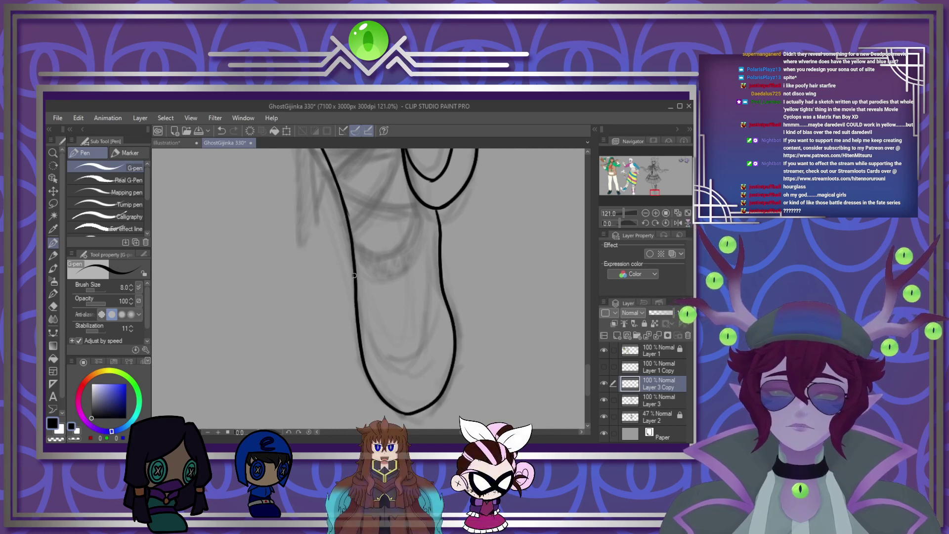
Step: Ink the standing shoe's toe opening and inner foot line, then add a strap with a small round button across it
{"action": "left_click_drag", "start_coordinate": [390, 350], "coordinate": [426, 316]}
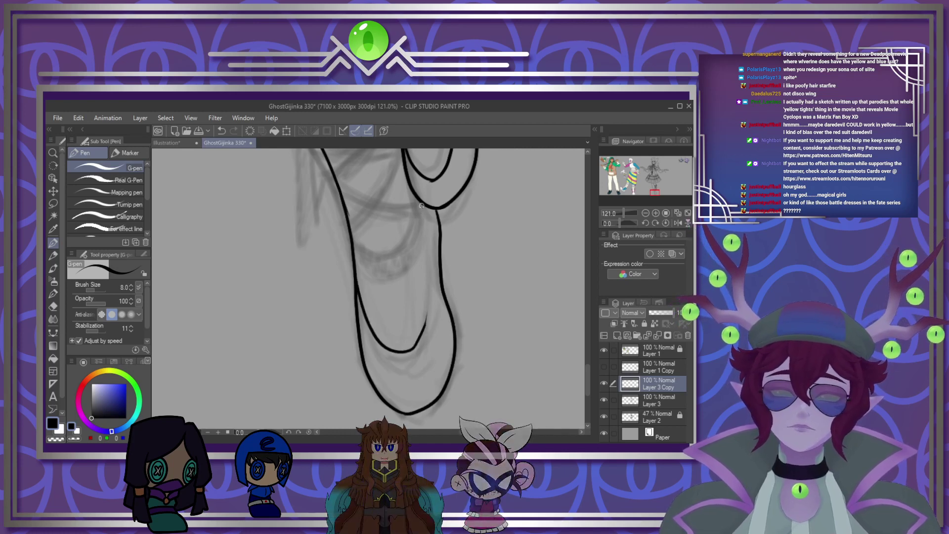
{"action": "left_click_drag", "start_coordinate": [418, 201], "coordinate": [422, 214]}
{"action": "left_click_drag", "start_coordinate": [434, 289], "coordinate": [433, 320]}
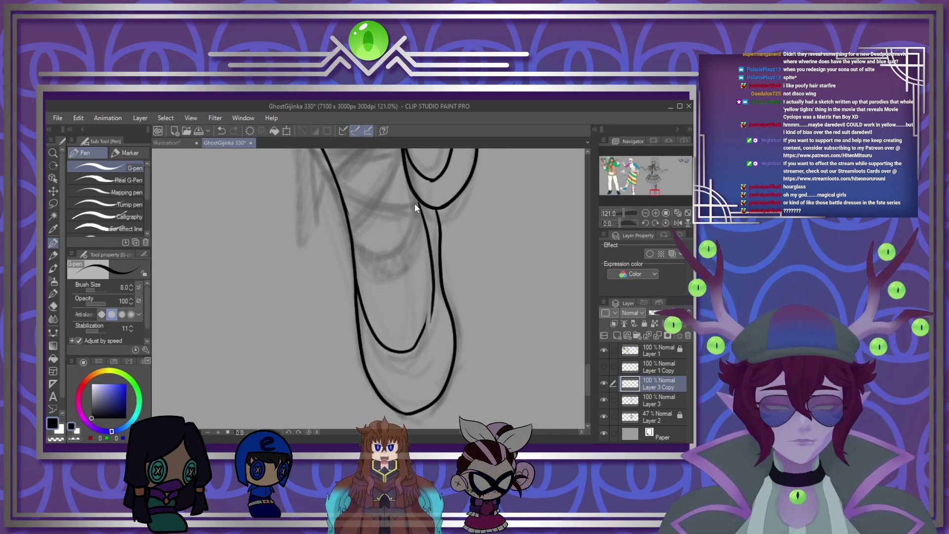
{"action": "key", "text": "ctrl+z"}
{"action": "left_click_drag", "start_coordinate": [416, 200], "coordinate": [426, 317]}
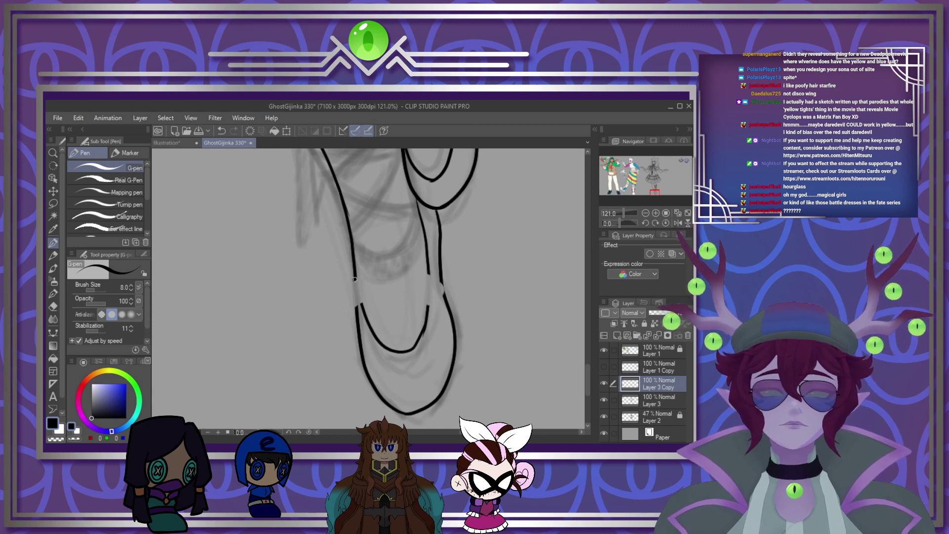
{"action": "mouse_move", "coordinate": [354, 280]}
{"action": "left_mouse_down"}
{"action": "mouse_move", "coordinate": [352, 312]}
{"action": "mouse_move", "coordinate": [370, 304]}
{"action": "left_mouse_up"}
{"action": "mouse_move", "coordinate": [434, 302]}
{"action": "left_mouse_down"}
{"action": "mouse_move", "coordinate": [443, 294]}
{"action": "mouse_move", "coordinate": [429, 272]}
{"action": "mouse_move", "coordinate": [351, 282]}
{"action": "left_mouse_up"}
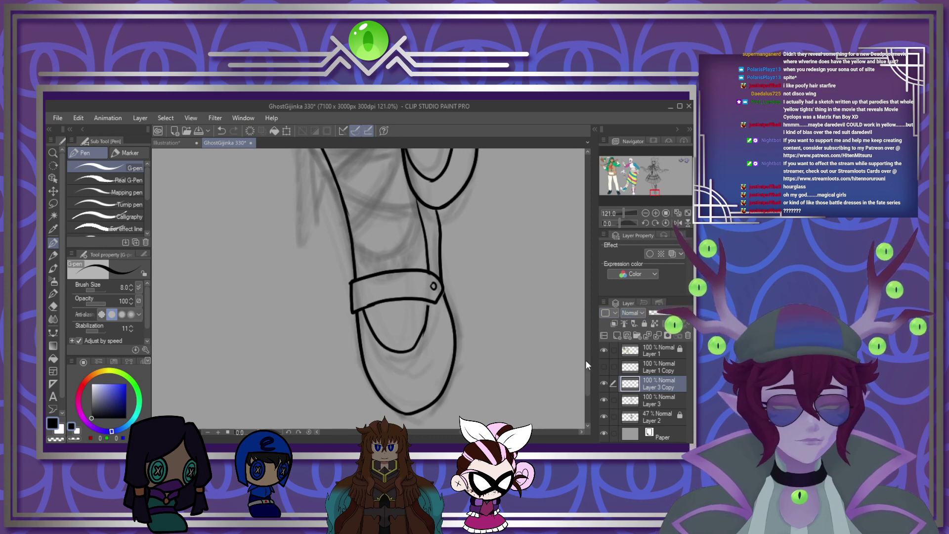
Step: Ink a ribbon band around the standing ankle as two parallel downward curves, redrawing the upper one
{"action": "scroll", "coordinate": [586, 361], "scroll_direction": "up", "scroll_amount": 5}
{"action": "mouse_move", "coordinate": [345, 306]}
{"action": "left_mouse_down"}
{"action": "mouse_move", "coordinate": [363, 328]}
{"action": "mouse_move", "coordinate": [387, 326]}
{"action": "mouse_move", "coordinate": [414, 291]}
{"action": "left_mouse_up"}
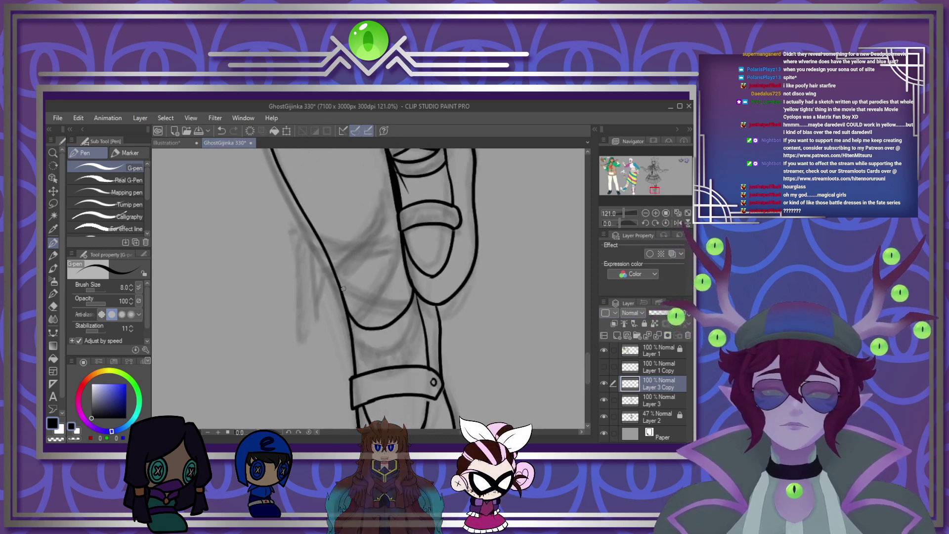
{"action": "mouse_move", "coordinate": [343, 288]}
{"action": "left_mouse_down"}
{"action": "mouse_move", "coordinate": [357, 303]}
{"action": "mouse_move", "coordinate": [398, 292]}
{"action": "mouse_move", "coordinate": [400, 241]}
{"action": "left_mouse_up"}
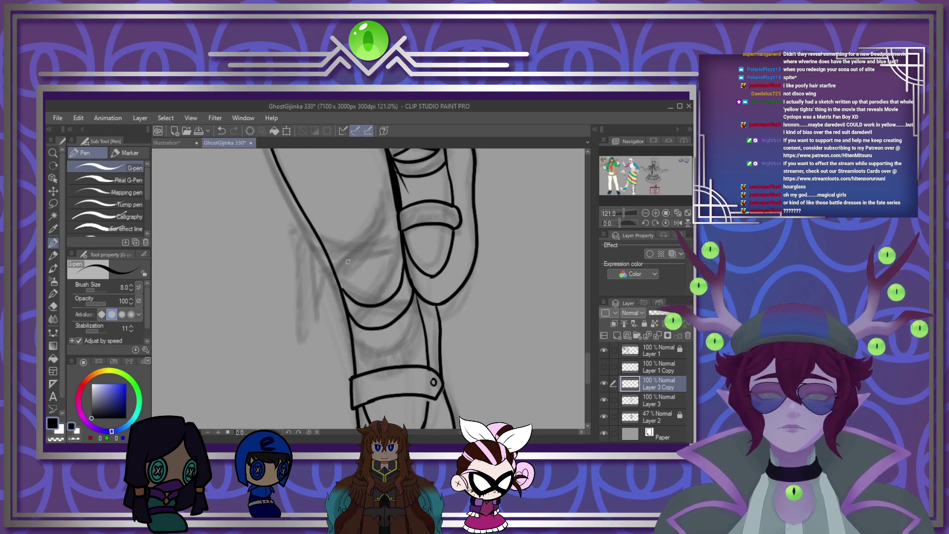
{"action": "key", "text": "ctrl+z"}
{"action": "mouse_move", "coordinate": [341, 290]}
{"action": "left_mouse_down"}
{"action": "mouse_move", "coordinate": [381, 307]}
{"action": "mouse_move", "coordinate": [405, 256]}
{"action": "left_mouse_up"}
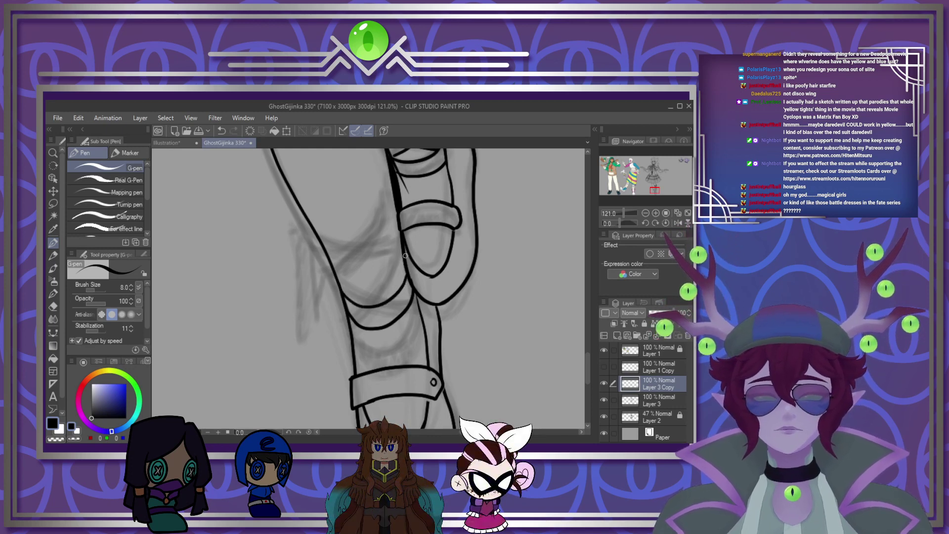
Step: Ink the folded ribbon tails hanging from the outer side of the standing ankle's band
{"action": "scroll", "coordinate": [411, 216], "scroll_direction": "down", "scroll_amount": 4}
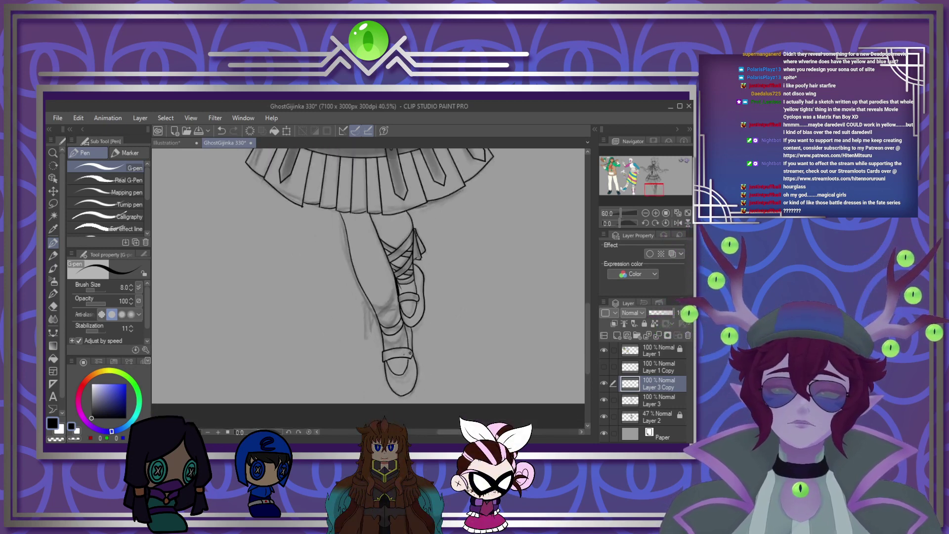
{"action": "scroll", "coordinate": [395, 334], "scroll_direction": "down", "scroll_amount": 3}
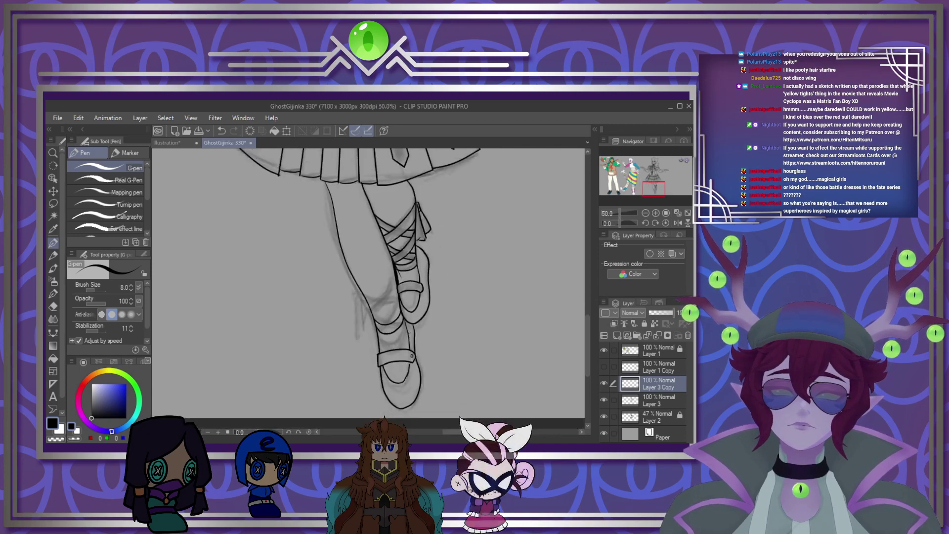
{"action": "scroll", "coordinate": [410, 348], "scroll_direction": "up", "scroll_amount": 7}
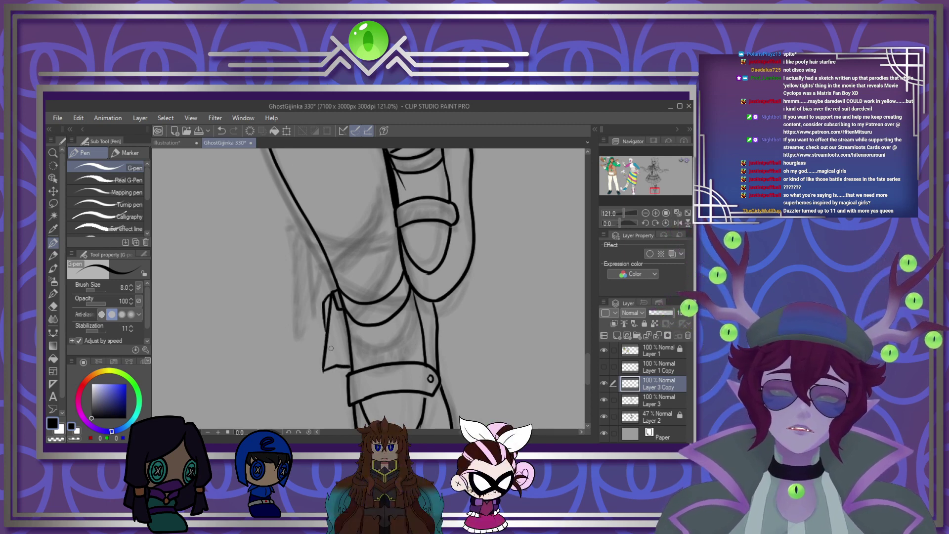
{"action": "scroll", "coordinate": [342, 347], "scroll_direction": "down", "scroll_amount": 10}
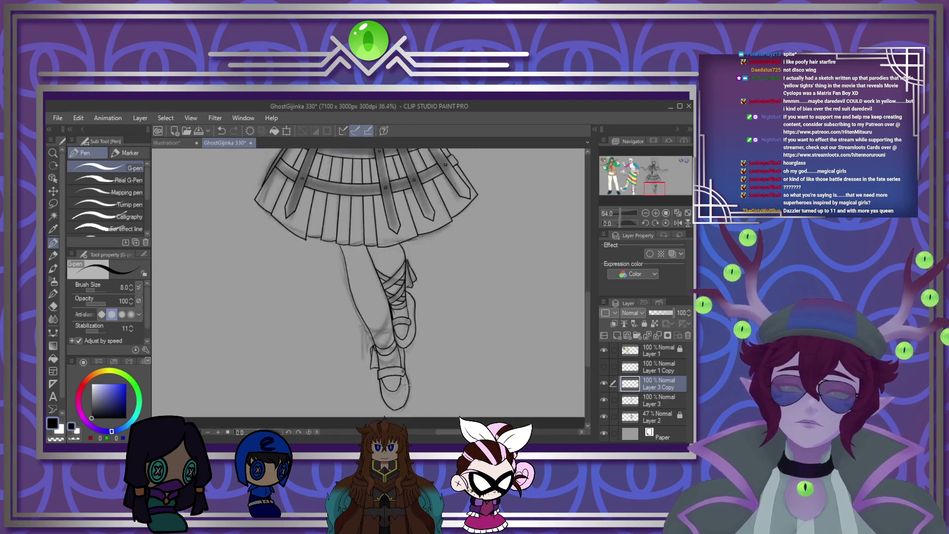
Step: Merge the Layer 3 Copy layer into Layer 3 and make Layer 1 Copy the active layer
{"action": "scroll", "coordinate": [421, 341], "scroll_direction": "up", "scroll_amount": 4}
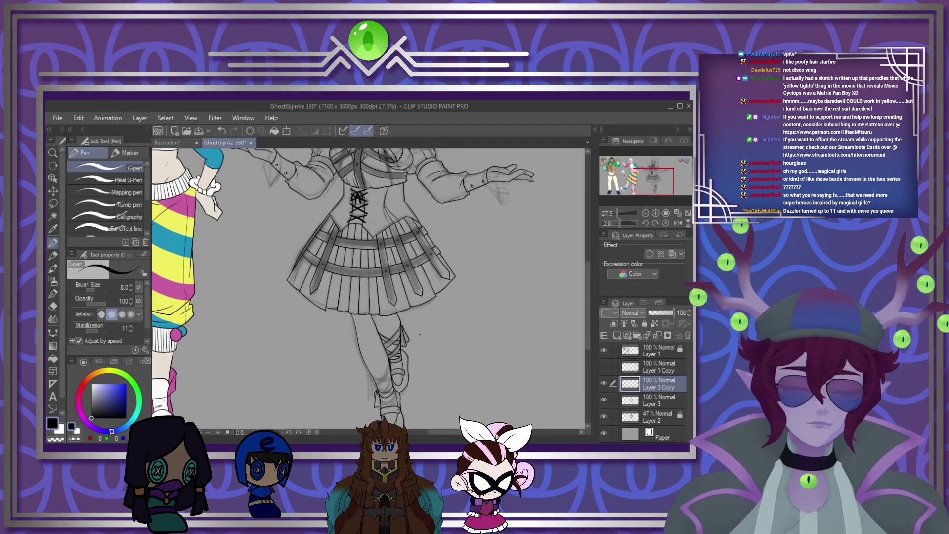
{"action": "left_click", "coordinate": [658, 335]}
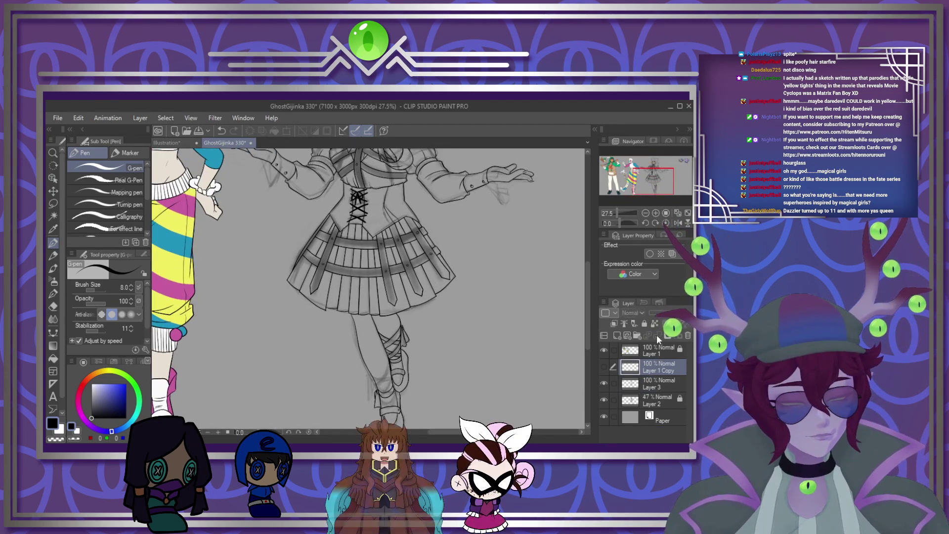
Step: Unlock Layer 2 and clear its rough sketch so only the inked line art remains
{"action": "left_click", "coordinate": [604, 400]}
{"action": "left_click", "coordinate": [653, 400]}
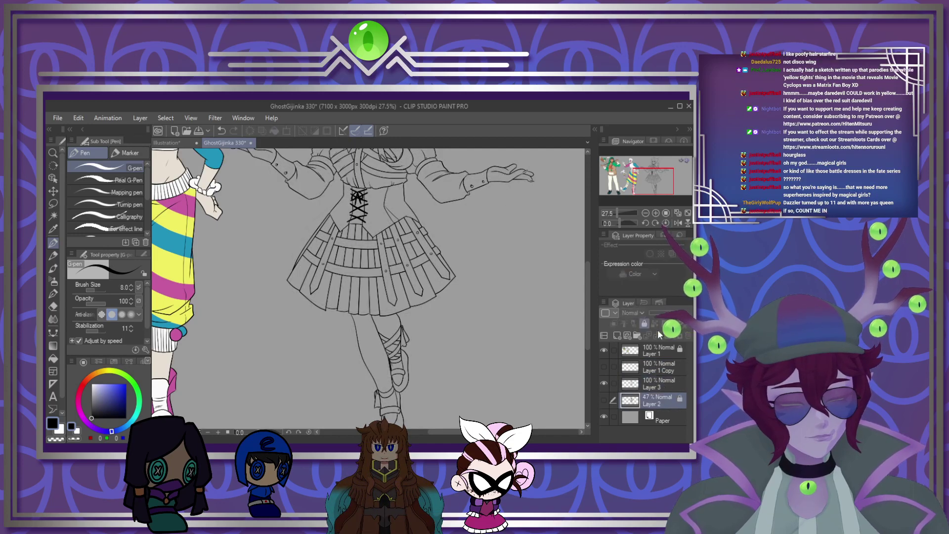
{"action": "left_click", "coordinate": [603, 399]}
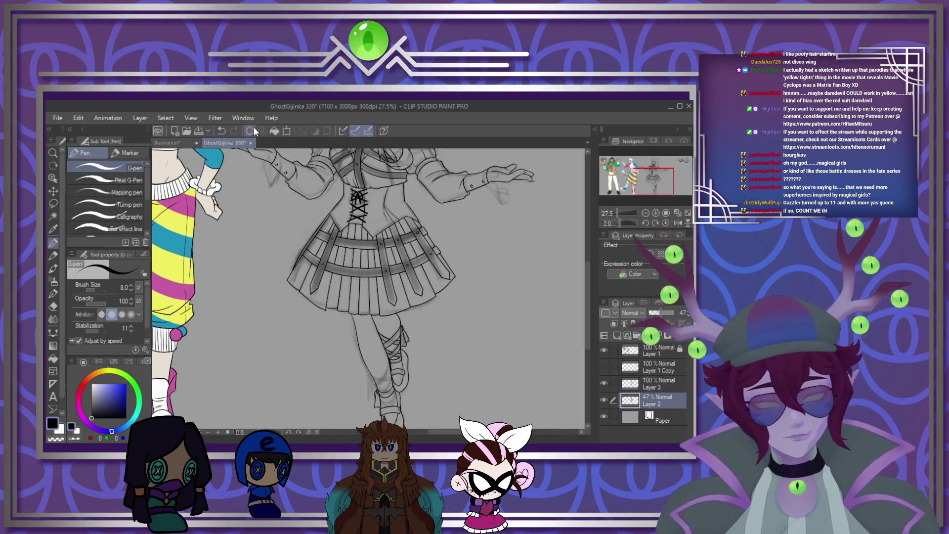
{"action": "scroll", "coordinate": [334, 153], "scroll_direction": "down", "scroll_amount": 8}
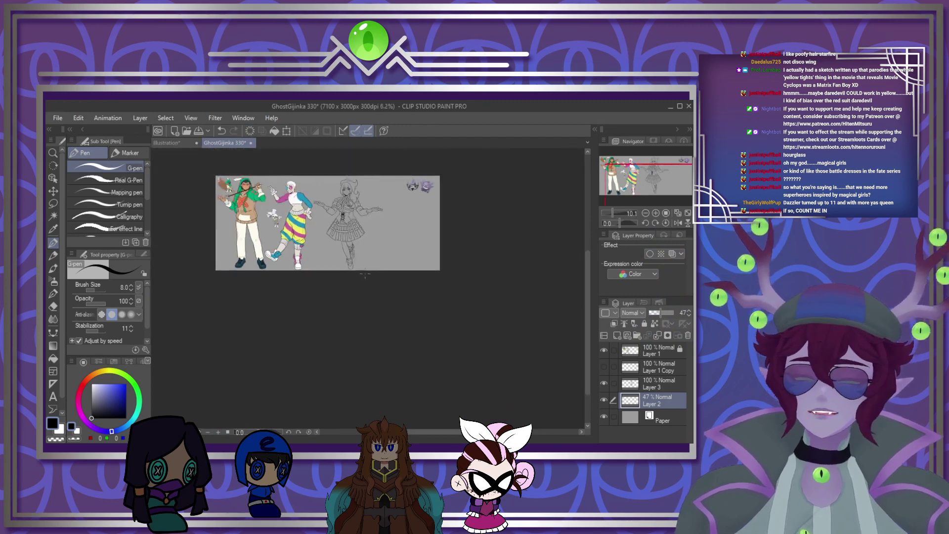
{"action": "scroll", "coordinate": [365, 219], "scroll_direction": "up", "scroll_amount": 5}
{"action": "scroll", "coordinate": [400, 215], "scroll_direction": "up", "scroll_amount": 2}
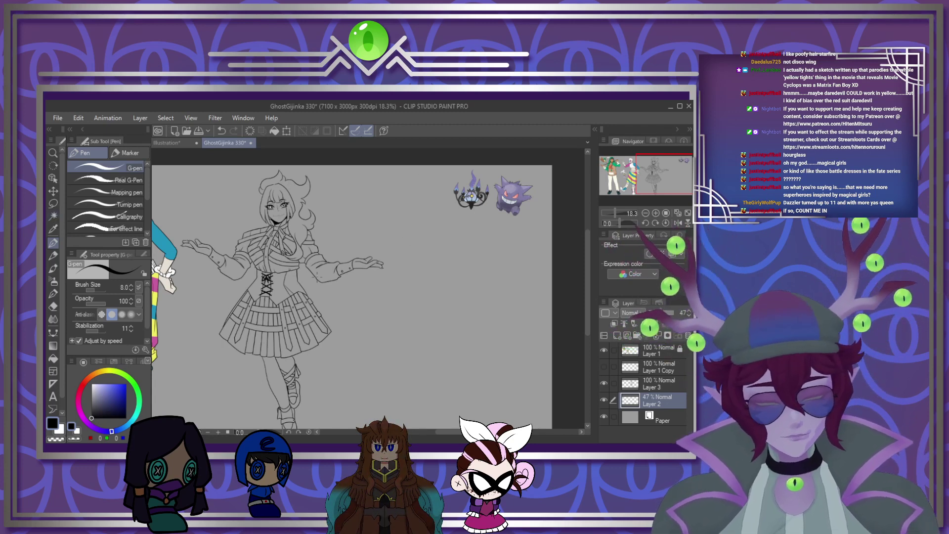
Step: Choose a dark brown drawing colour and raise Layer 2's opacity to 100%
{"action": "left_click", "coordinate": [93, 377]}
{"action": "left_click", "coordinate": [115, 409]}
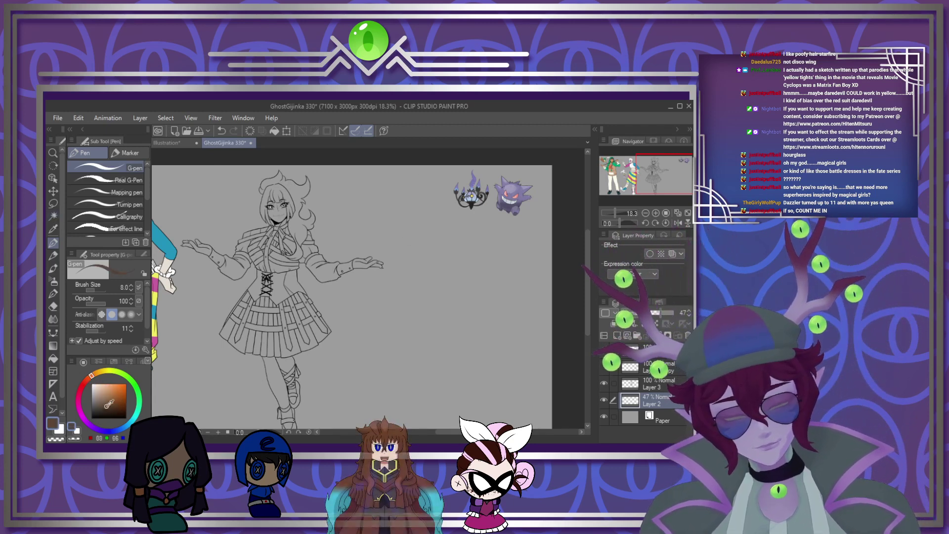
{"action": "left_click_drag", "start_coordinate": [118, 405], "coordinate": [109, 411]}
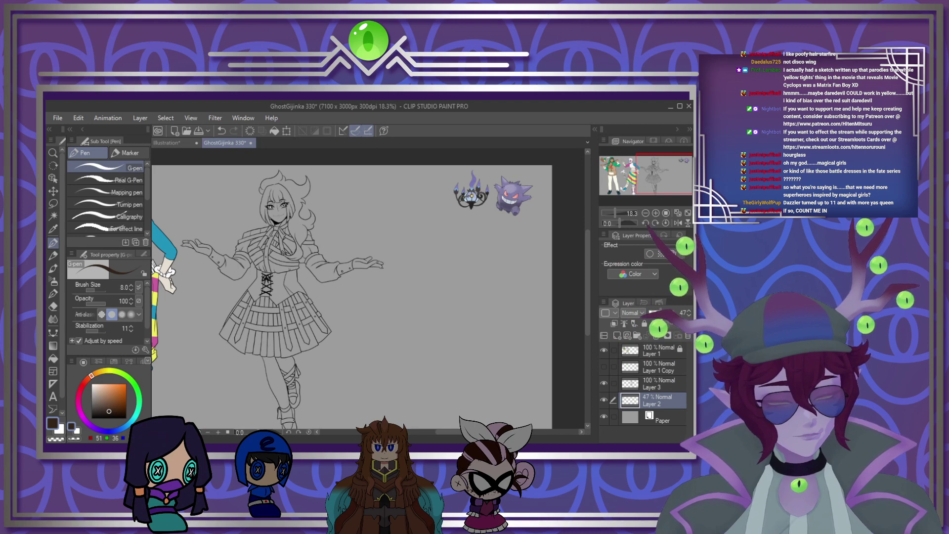
{"action": "left_click", "coordinate": [673, 312]}
Step: Auto-select the empty area around the inked girl on Layer 3, then invert and shrink the selection to her silhouette
{"action": "left_click", "coordinate": [53, 216]}
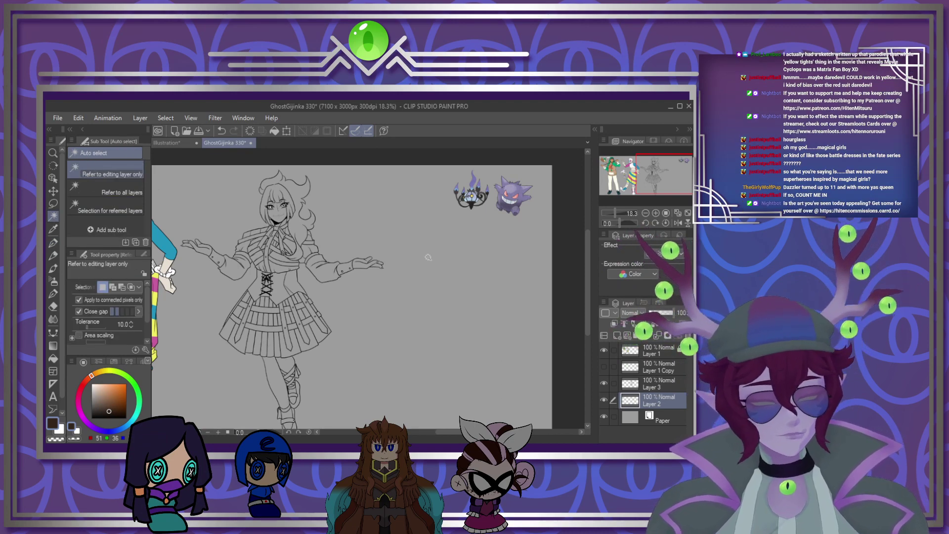
{"action": "key", "text": "alt+bracketright"}
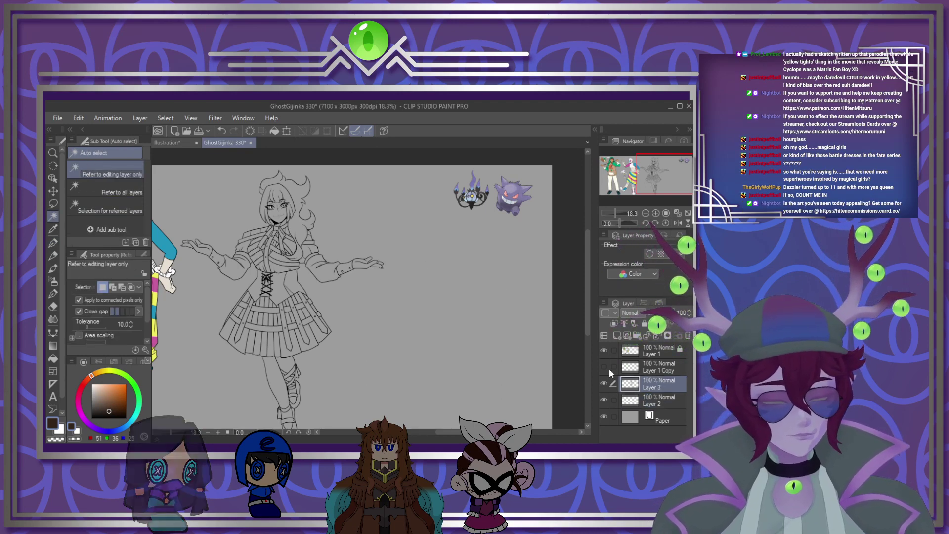
{"action": "left_click", "coordinate": [497, 353]}
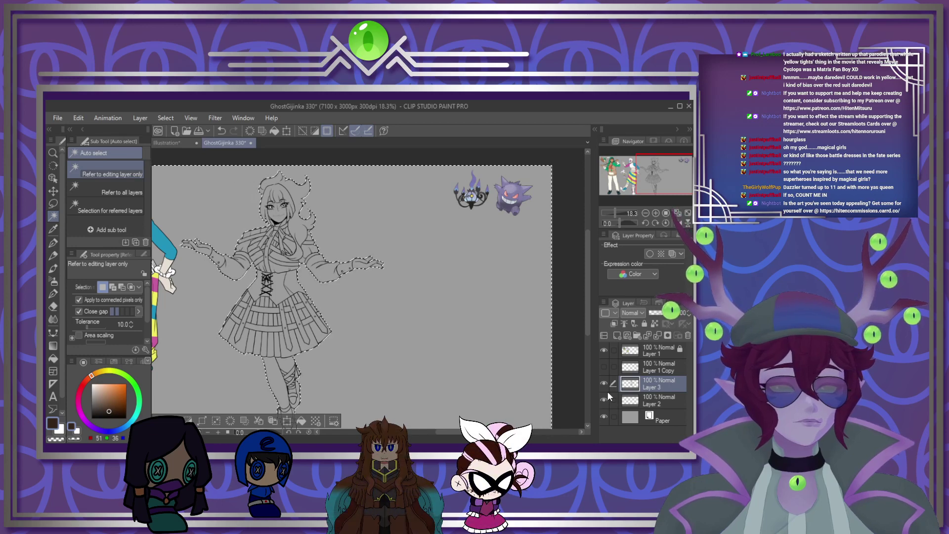
{"action": "left_click", "coordinate": [651, 399]}
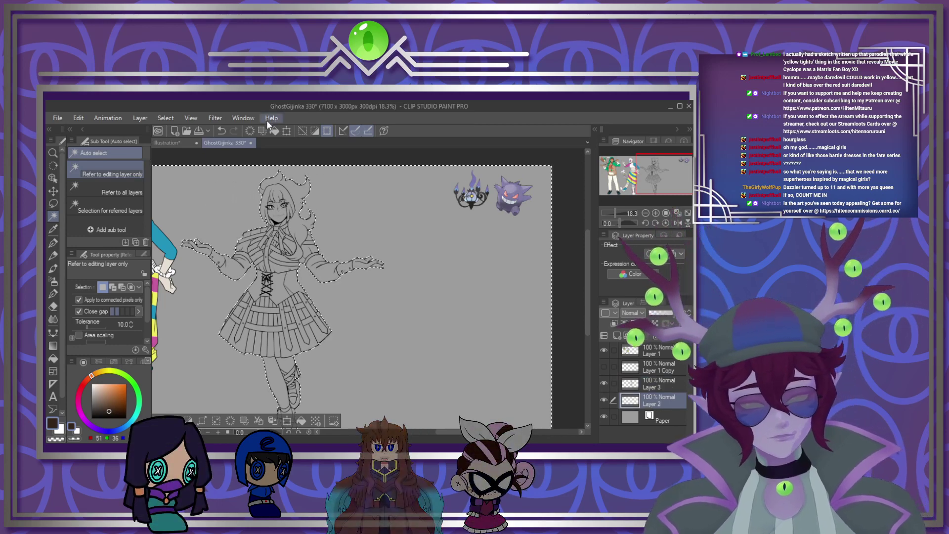
{"action": "left_click", "coordinate": [662, 383]}
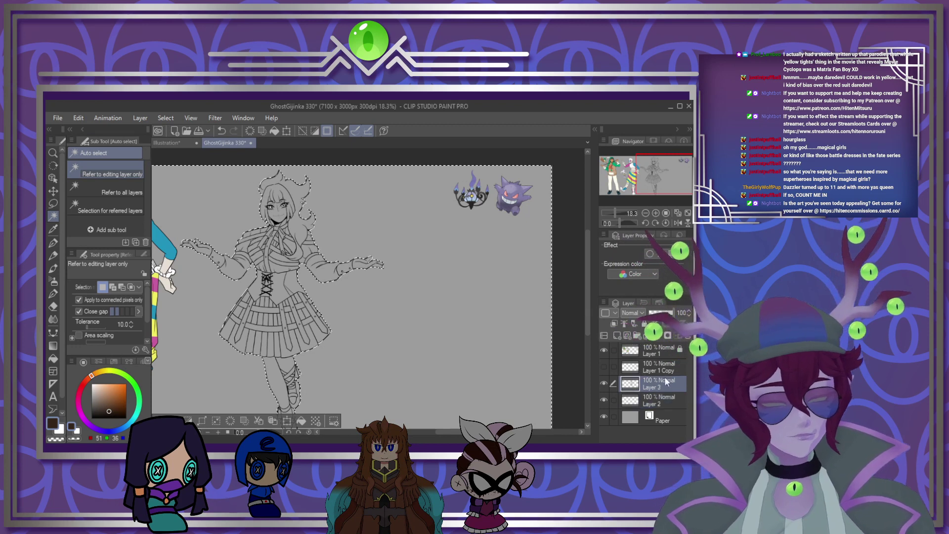
{"action": "left_click", "coordinate": [77, 118]}
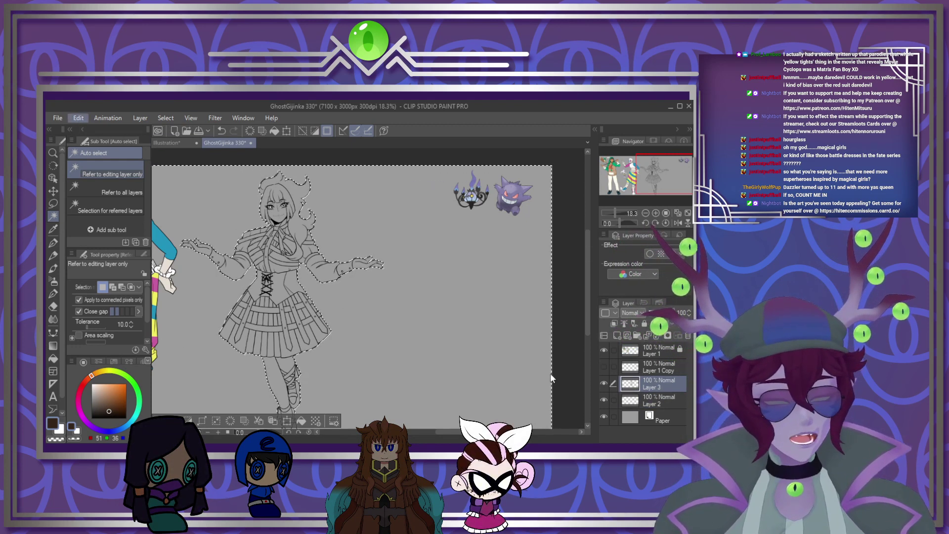
{"action": "left_click", "coordinate": [188, 420]}
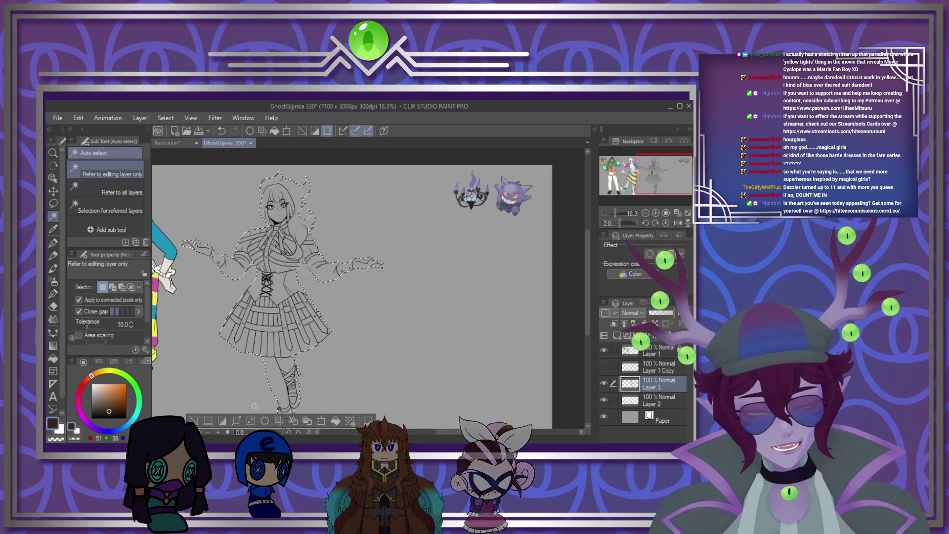
{"action": "left_click", "coordinate": [251, 420]}
Step: Fill the silhouette selection on Layer 2 with dark brown and deselect it
{"action": "left_click", "coordinate": [662, 401]}
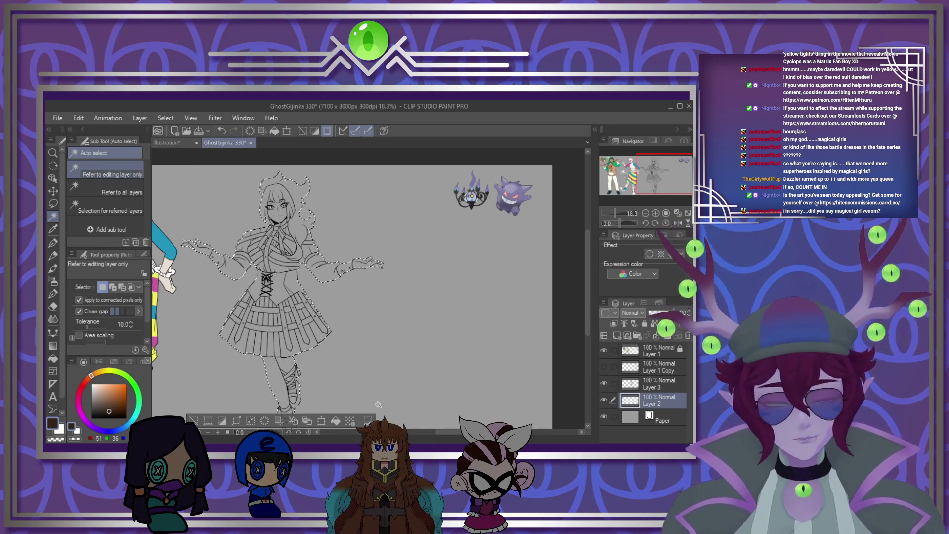
{"action": "scroll", "coordinate": [404, 308], "scroll_direction": "down", "scroll_amount": 5}
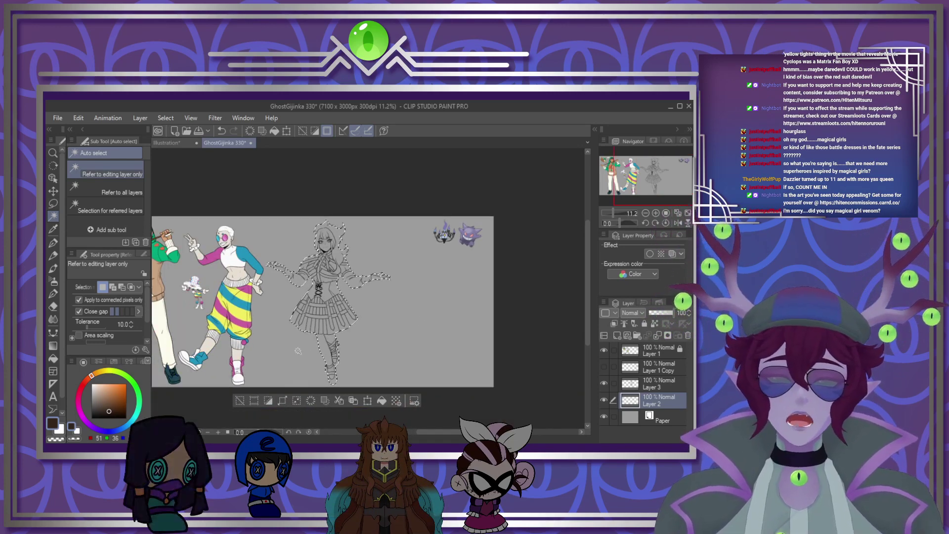
{"action": "scroll", "coordinate": [305, 358], "scroll_direction": "up", "scroll_amount": 6}
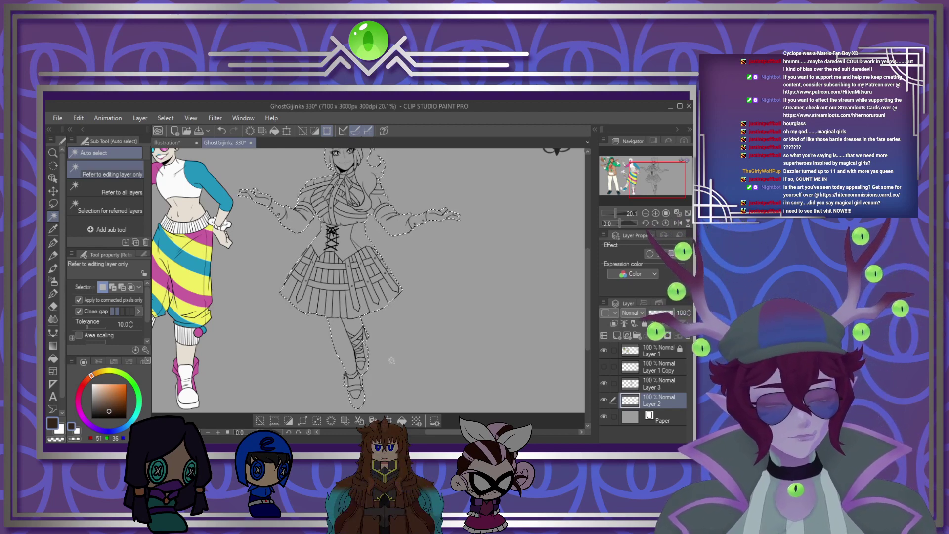
{"action": "left_click", "coordinate": [402, 420]}
{"action": "key", "text": "ctrl+d"}
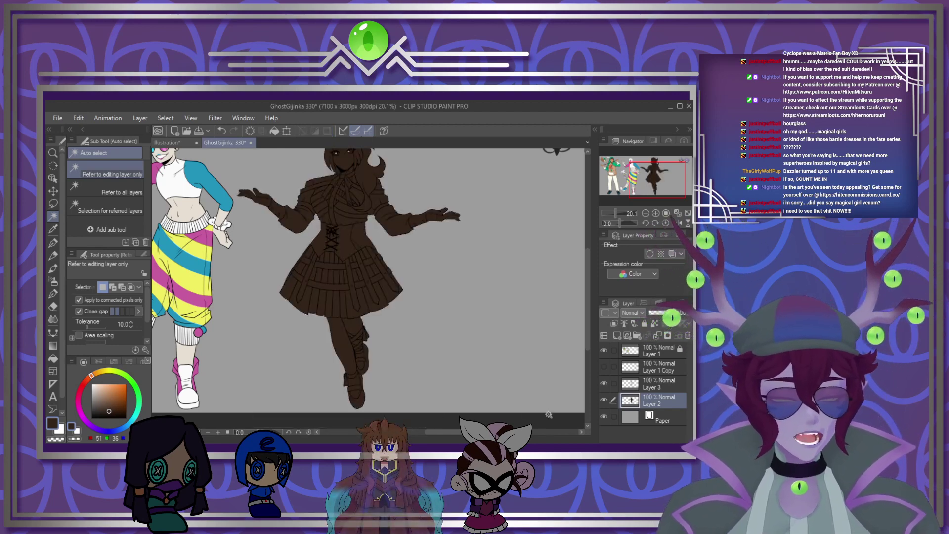
Step: Sample the blue and the purple from the central flame of the chandelier reference as drawing colours
{"action": "scroll", "coordinate": [382, 379], "scroll_direction": "down", "scroll_amount": 2}
{"action": "scroll", "coordinate": [457, 285], "scroll_direction": "up", "scroll_amount": 2}
{"action": "scroll", "coordinate": [457, 286], "scroll_direction": "up", "scroll_amount": 2}
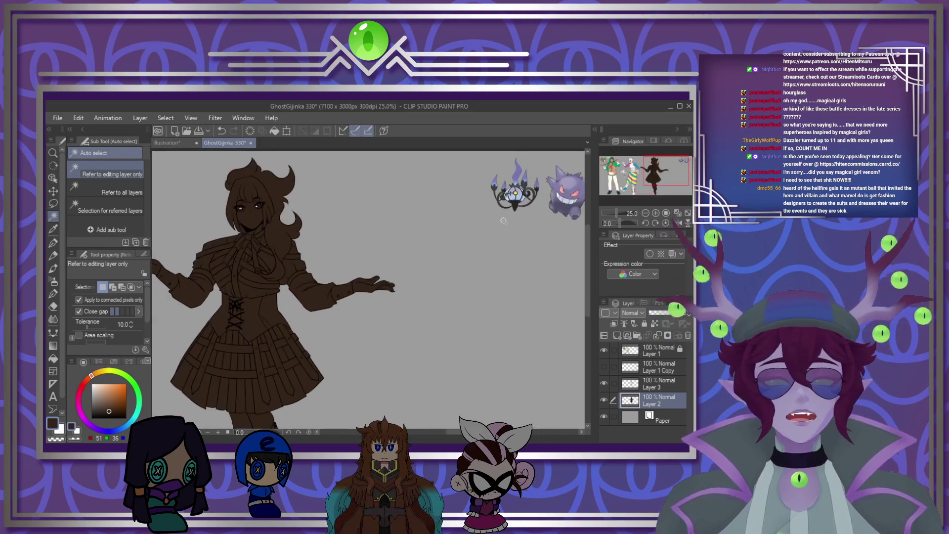
{"action": "scroll", "coordinate": [457, 285], "scroll_direction": "down", "scroll_amount": 1}
{"action": "scroll", "coordinate": [550, 187], "scroll_direction": "up", "scroll_amount": 4}
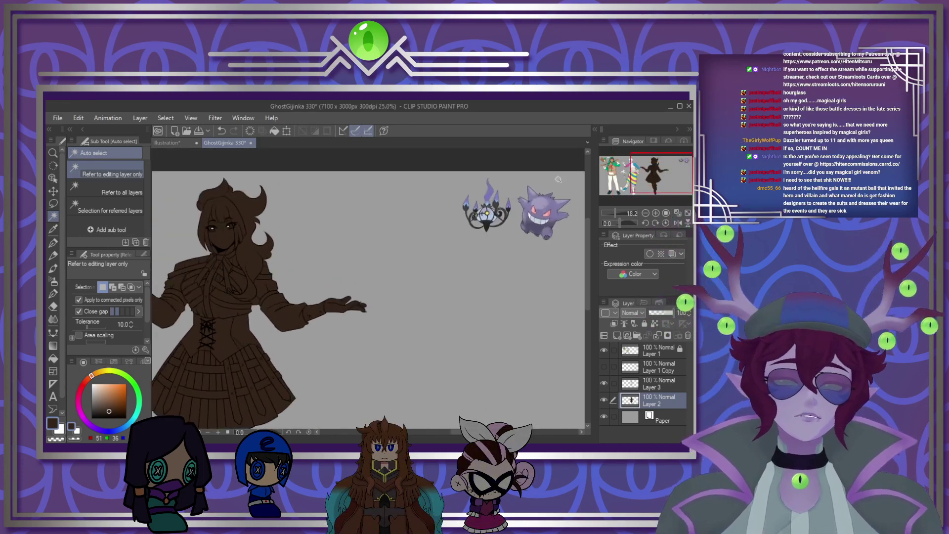
{"action": "scroll", "coordinate": [454, 223], "scroll_direction": "up", "scroll_amount": 4}
{"action": "scroll", "coordinate": [454, 224], "scroll_direction": "up", "scroll_amount": 2}
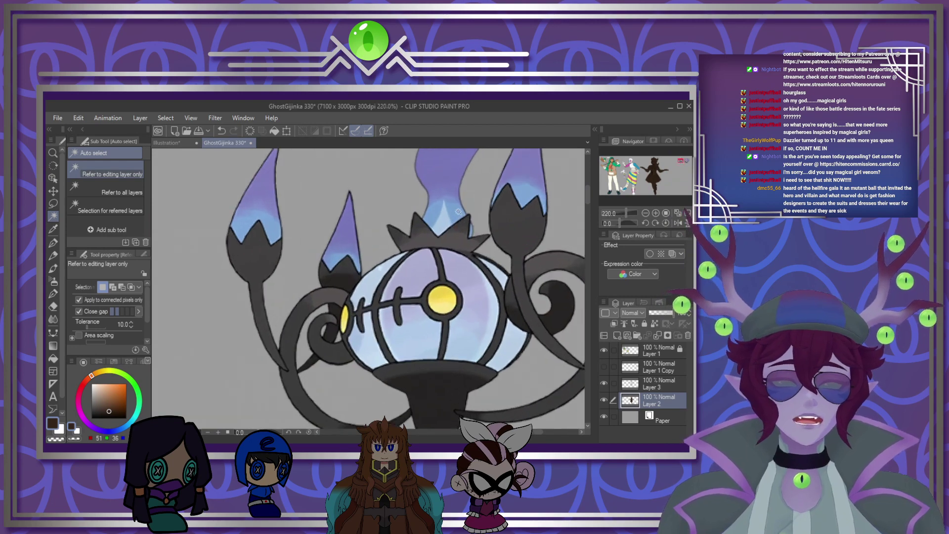
{"action": "left_click", "coordinate": [459, 222], "text": "alt"}
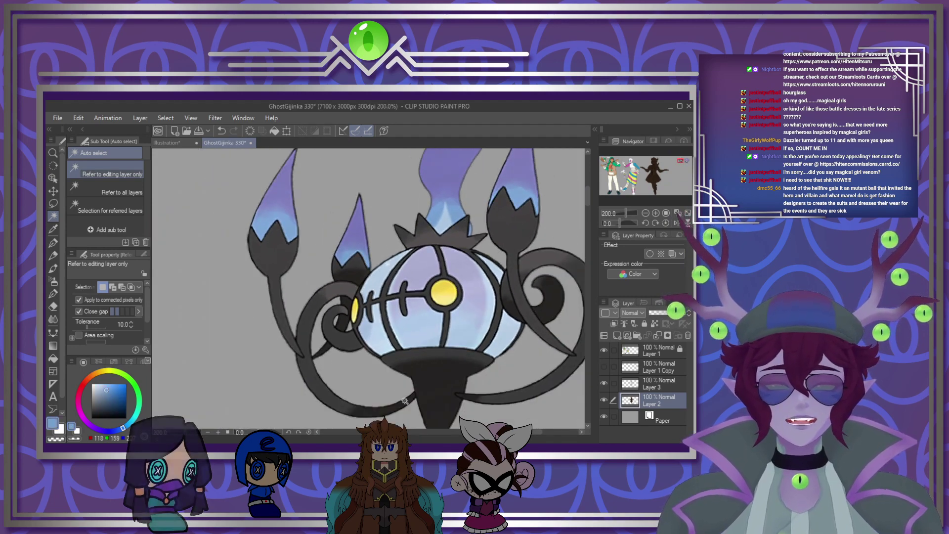
{"action": "left_click", "coordinate": [435, 157], "text": "alt"}
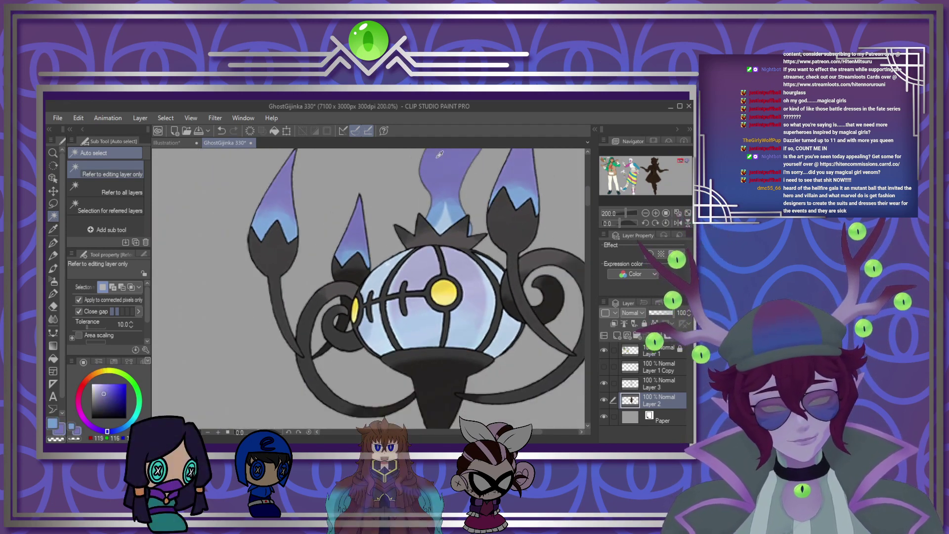
Step: Paint purple eyeshadow above both eyes on a new layer clipped to the brown base, using the G-pen at size 17
{"action": "scroll", "coordinate": [436, 157], "scroll_direction": "down", "scroll_amount": 10}
{"action": "scroll", "coordinate": [283, 277], "scroll_direction": "up", "scroll_amount": 10}
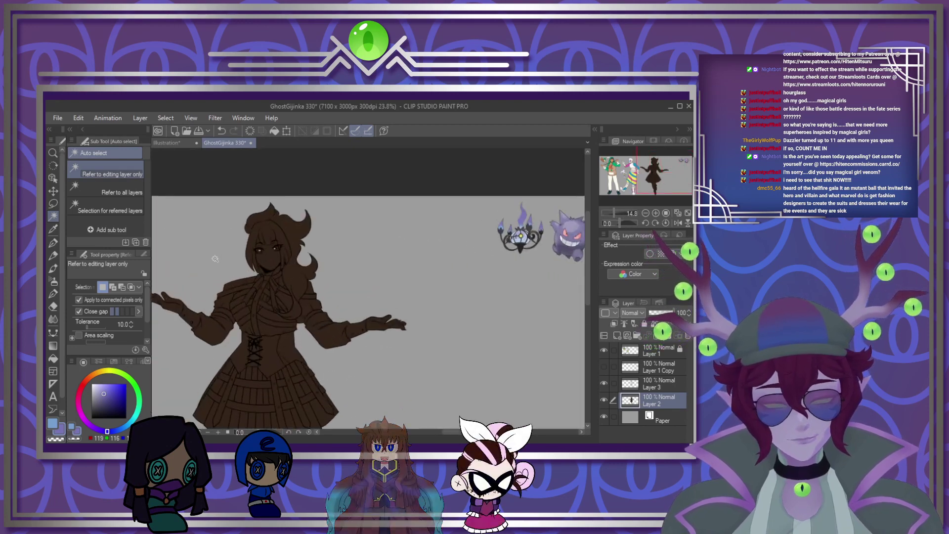
{"action": "scroll", "coordinate": [283, 277], "scroll_direction": "up", "scroll_amount": 2}
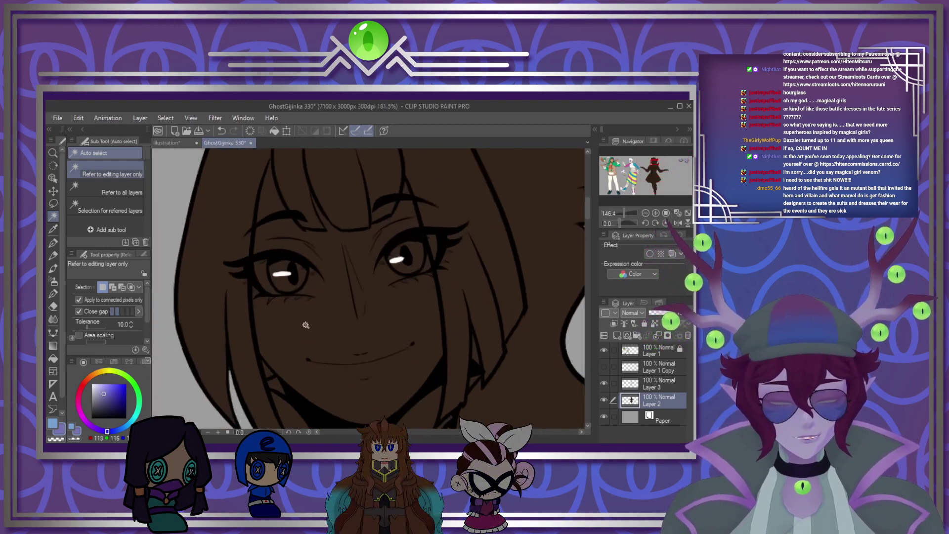
{"action": "scroll", "coordinate": [303, 324], "scroll_direction": "down", "scroll_amount": 2}
{"action": "scroll", "coordinate": [297, 318], "scroll_direction": "up", "scroll_amount": 3}
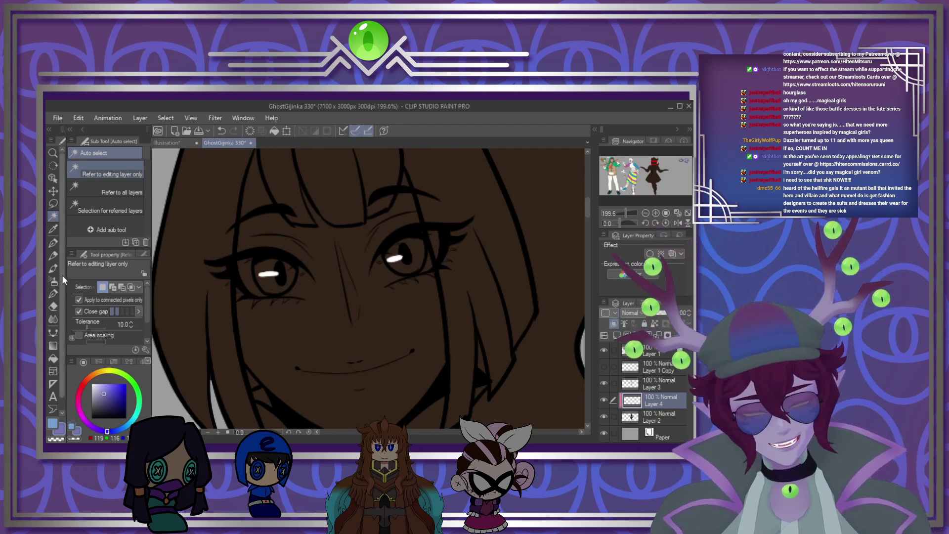
{"action": "key", "text": "p"}
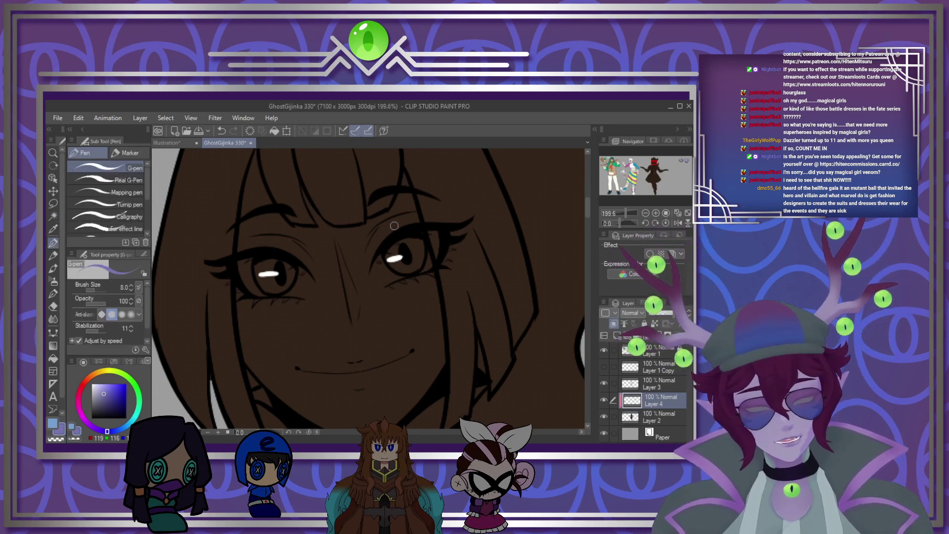
{"action": "scroll", "coordinate": [318, 190], "scroll_direction": "up", "scroll_amount": 2}
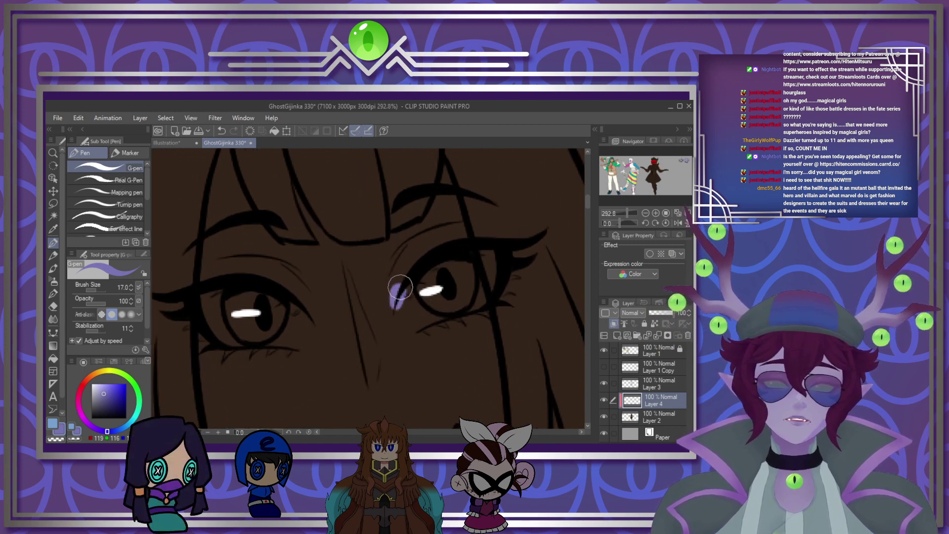
{"action": "left_click_drag", "start_coordinate": [426, 243], "coordinate": [488, 225]}
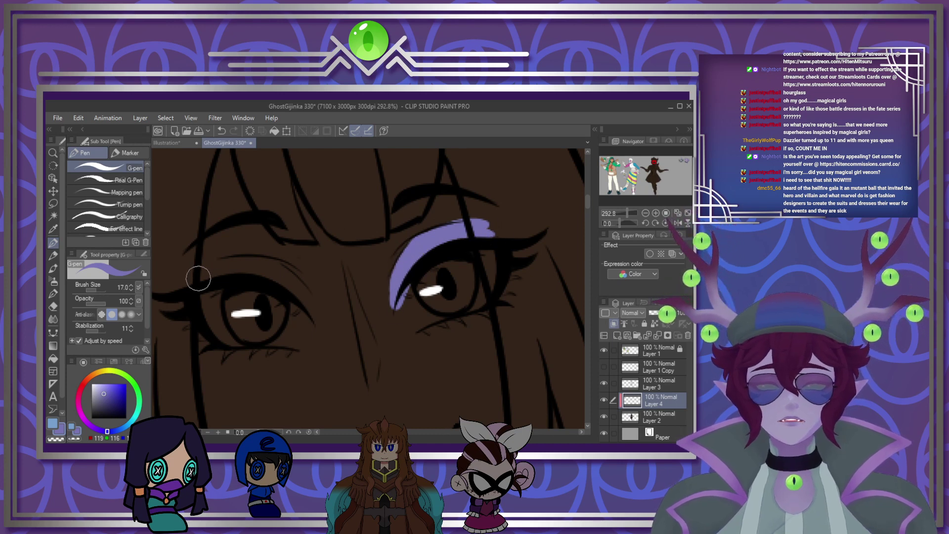
{"action": "left_click_drag", "start_coordinate": [223, 267], "coordinate": [264, 266]}
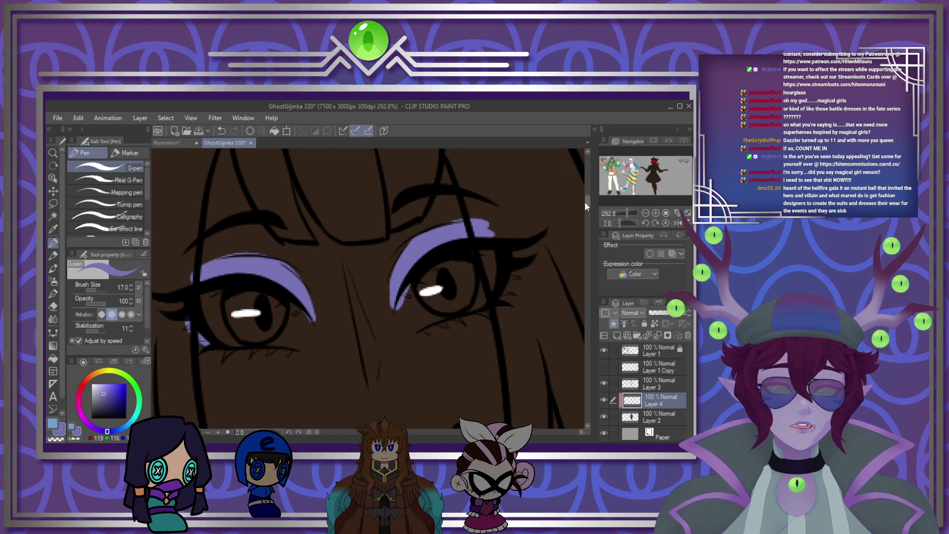
Step: Paint the upper lip light blue and the lower lip a darker blue on the clipped layer
{"action": "left_click_drag", "start_coordinate": [585, 202], "coordinate": [585, 214]}
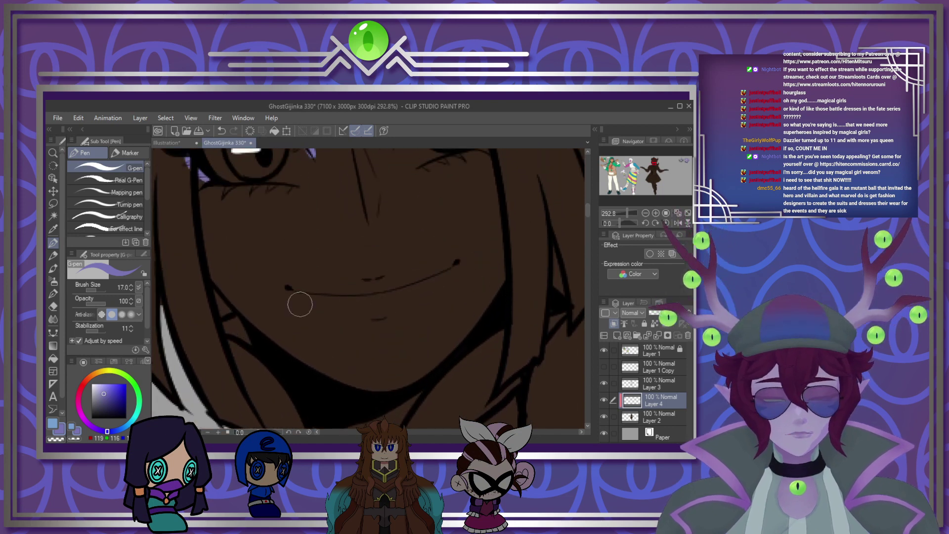
{"action": "left_click", "coordinate": [64, 428]}
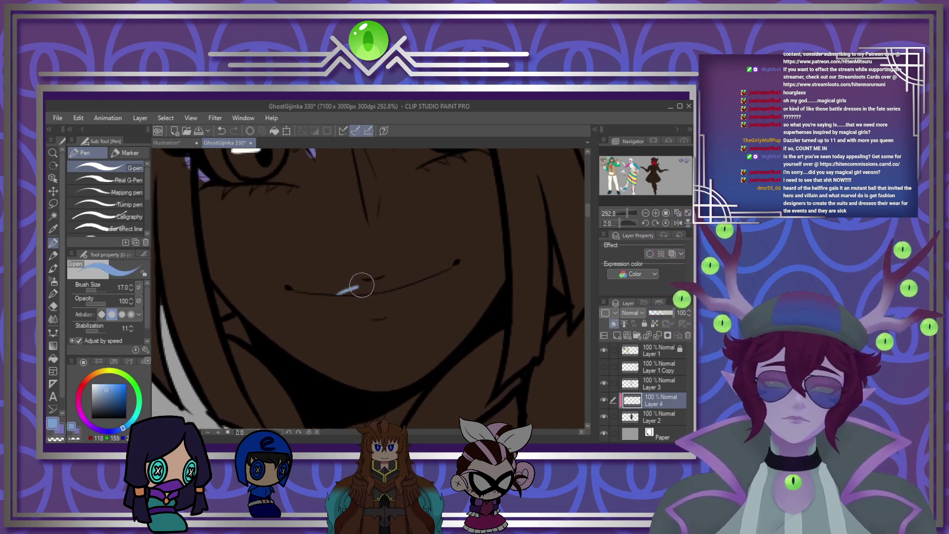
{"action": "mouse_move", "coordinate": [400, 287]}
{"action": "left_mouse_down"}
{"action": "mouse_move", "coordinate": [337, 294]}
{"action": "mouse_move", "coordinate": [366, 280]}
{"action": "mouse_move", "coordinate": [405, 281]}
{"action": "mouse_move", "coordinate": [355, 291]}
{"action": "mouse_move", "coordinate": [411, 282]}
{"action": "mouse_move", "coordinate": [382, 281]}
{"action": "mouse_move", "coordinate": [431, 285]}
{"action": "mouse_move", "coordinate": [401, 272]}
{"action": "mouse_move", "coordinate": [435, 277]}
{"action": "left_mouse_up"}
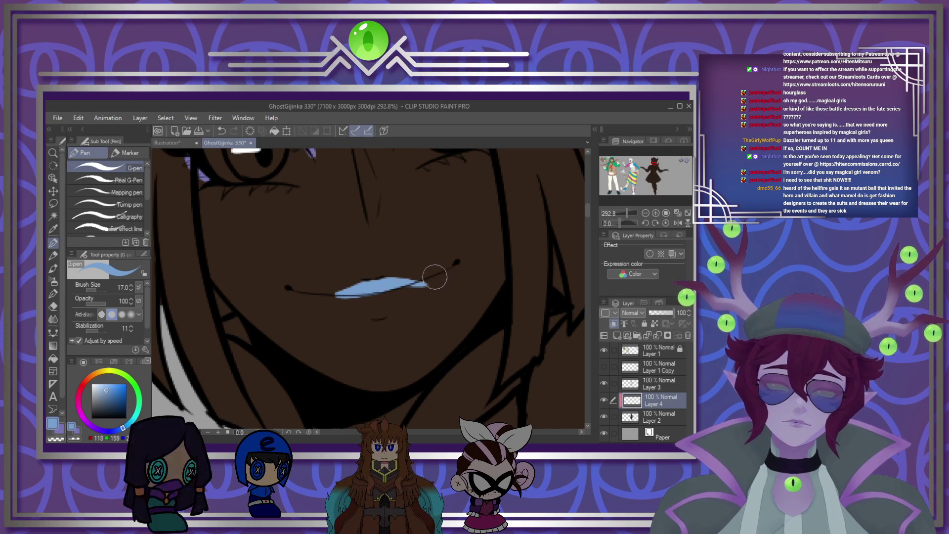
{"action": "key", "text": "ctrl+z"}
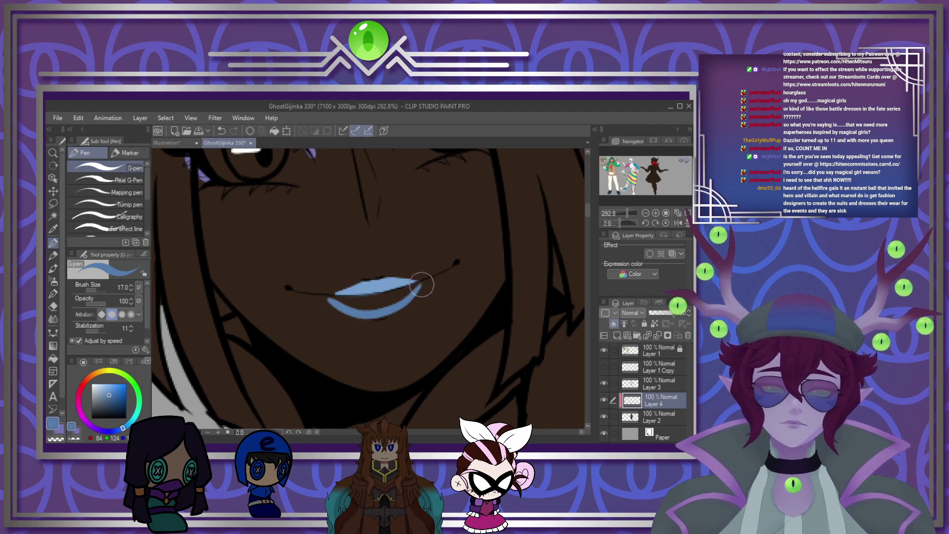
{"action": "left_click_drag", "start_coordinate": [422, 285], "coordinate": [428, 278]}
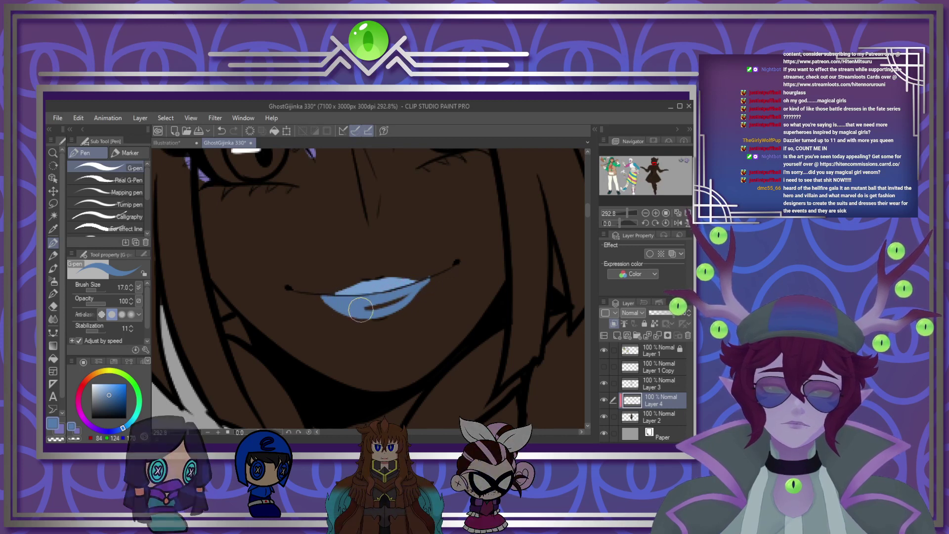
{"action": "mouse_move", "coordinate": [360, 310]}
{"action": "left_mouse_down"}
{"action": "mouse_move", "coordinate": [403, 298]}
{"action": "mouse_move", "coordinate": [432, 276]}
{"action": "mouse_move", "coordinate": [417, 289]}
{"action": "left_mouse_up"}
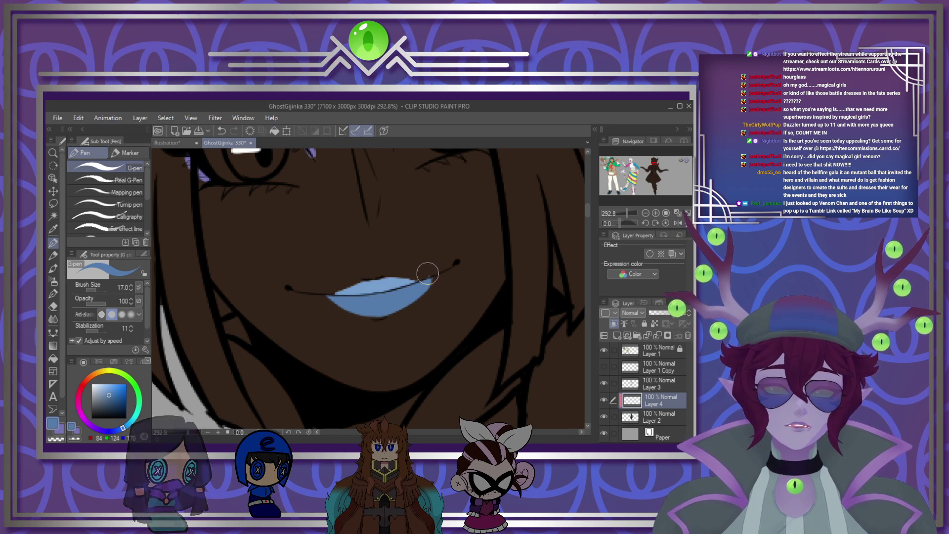
Step: Undo the last lip stroke and paint the whites of both eyes on Layer 4 with the G-pen, raising the brush size to 25
{"action": "key", "text": "ctrl+z"}
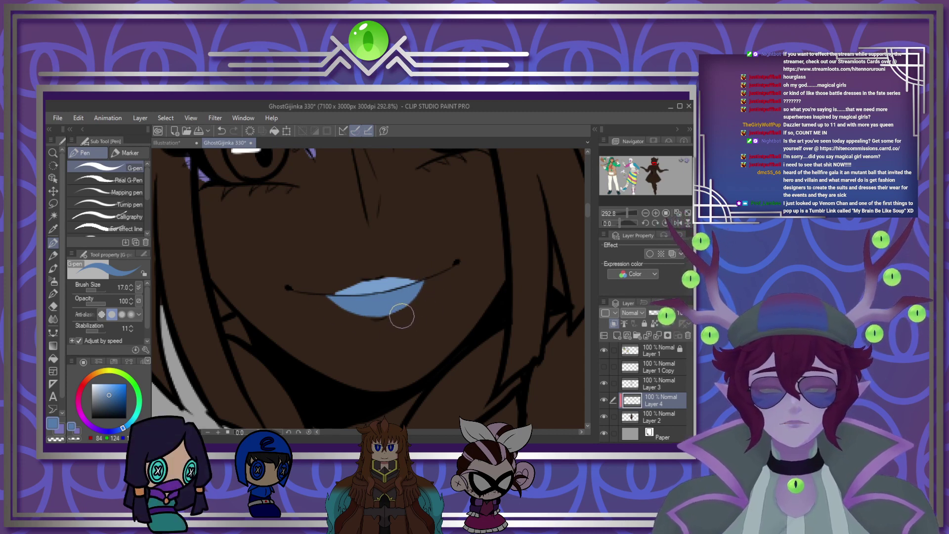
{"action": "scroll", "coordinate": [391, 331], "scroll_direction": "down", "scroll_amount": 4}
{"action": "scroll", "coordinate": [379, 294], "scroll_direction": "up", "scroll_amount": 4}
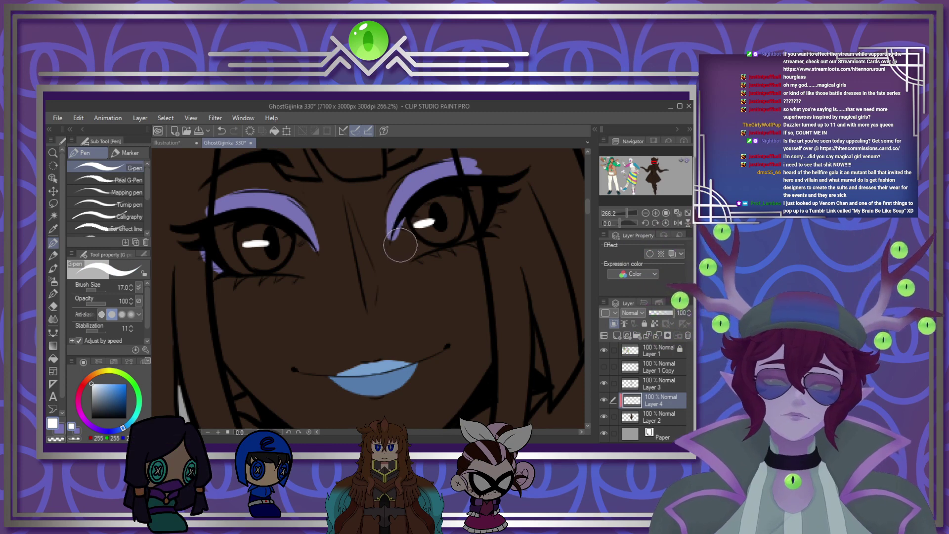
{"action": "left_click_drag", "start_coordinate": [394, 240], "coordinate": [403, 222]}
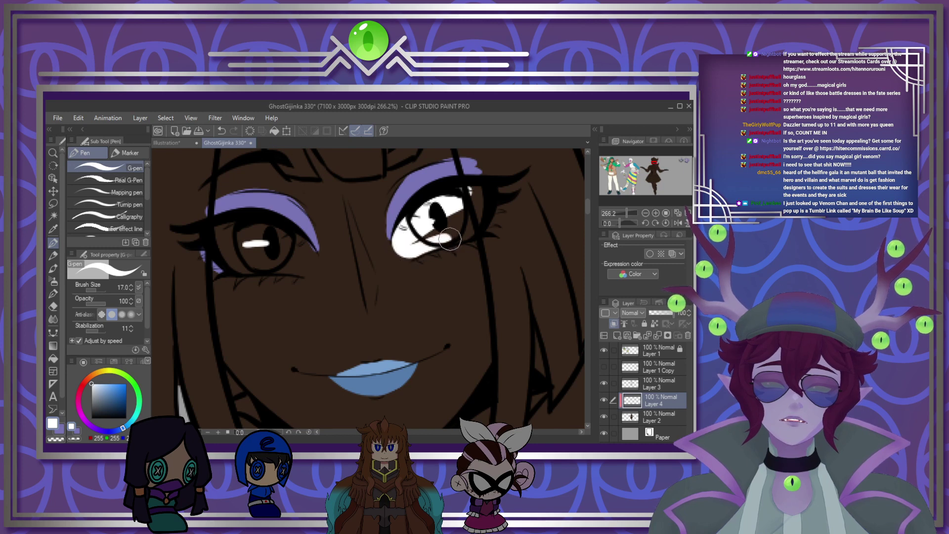
{"action": "mouse_move", "coordinate": [450, 239]}
{"action": "left_mouse_down"}
{"action": "mouse_move", "coordinate": [467, 220]}
{"action": "mouse_move", "coordinate": [414, 233]}
{"action": "left_mouse_up"}
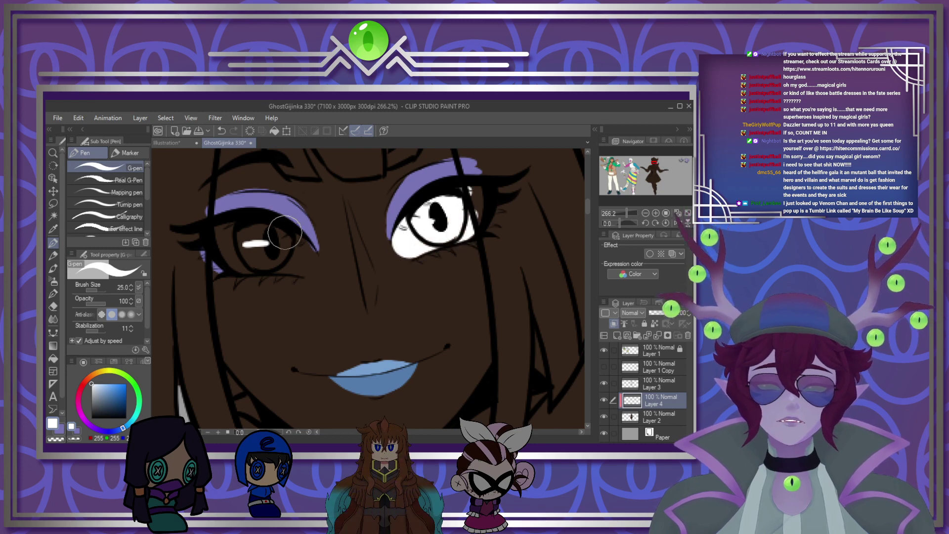
{"action": "mouse_move", "coordinate": [285, 232]}
{"action": "left_mouse_down"}
{"action": "mouse_move", "coordinate": [221, 233]}
{"action": "mouse_move", "coordinate": [246, 227]}
{"action": "left_mouse_up"}
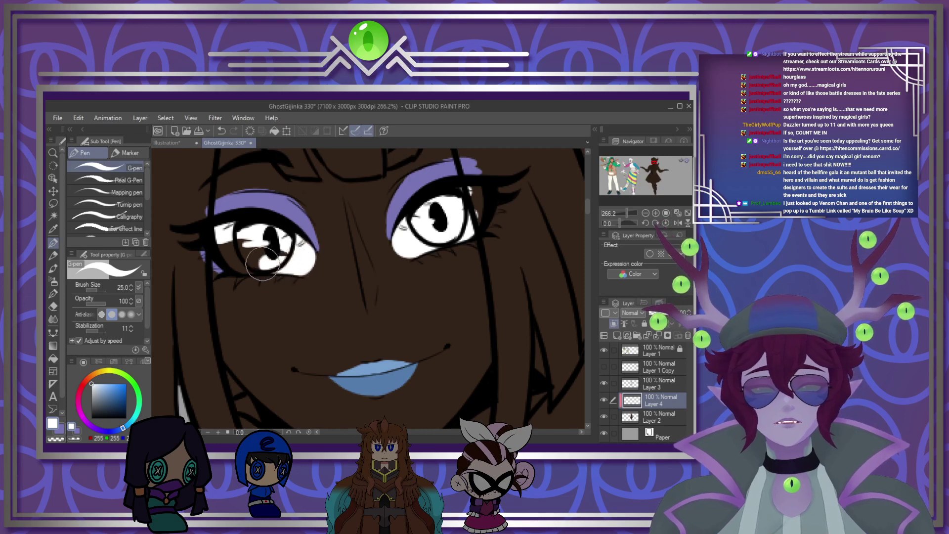
{"action": "mouse_move", "coordinate": [249, 264]}
{"action": "left_mouse_down"}
{"action": "mouse_move", "coordinate": [222, 245]}
{"action": "mouse_move", "coordinate": [251, 240]}
{"action": "left_mouse_up"}
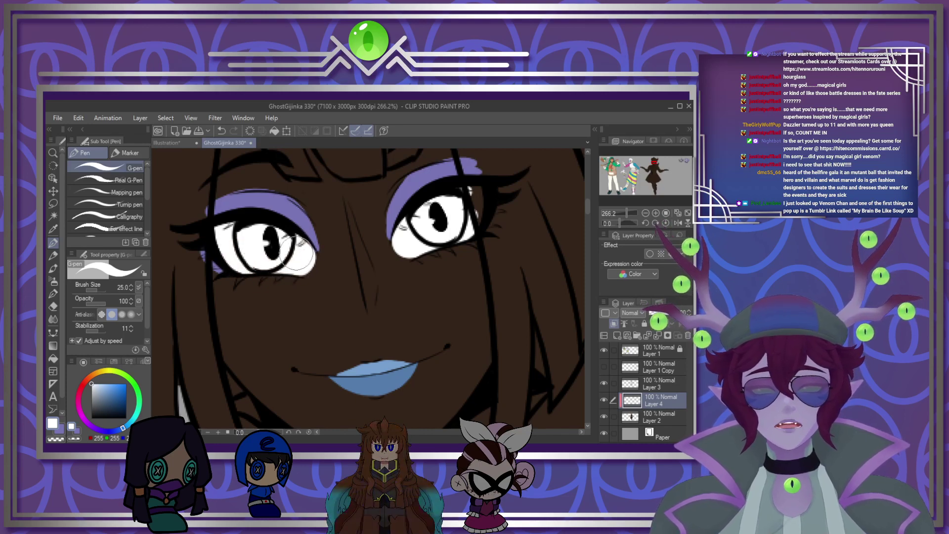
Step: Sample the yellow from the chandelier reference's eye and paint both of the character's irises with it
{"action": "scroll", "coordinate": [321, 239], "scroll_direction": "down", "scroll_amount": 10}
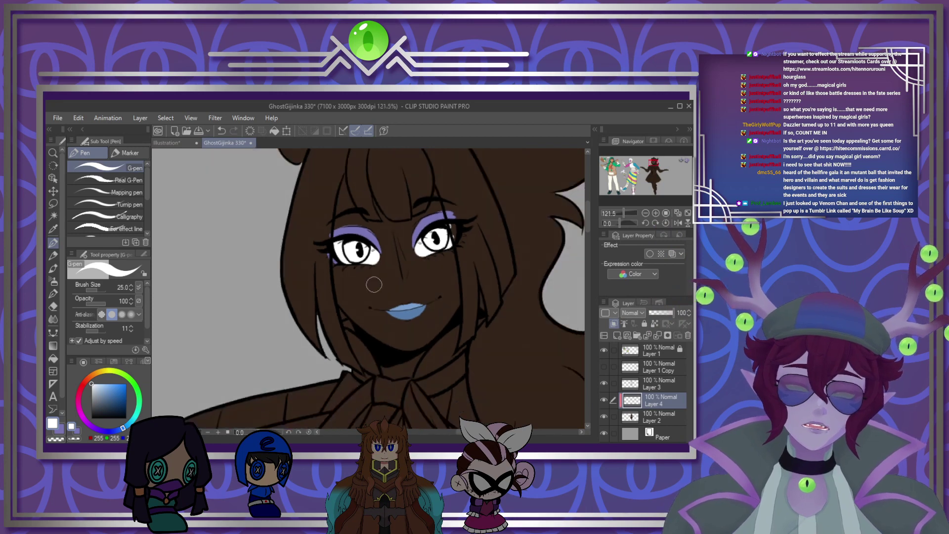
{"action": "scroll", "coordinate": [336, 282], "scroll_direction": "down", "scroll_amount": 3}
{"action": "scroll", "coordinate": [509, 276], "scroll_direction": "up", "scroll_amount": 5}
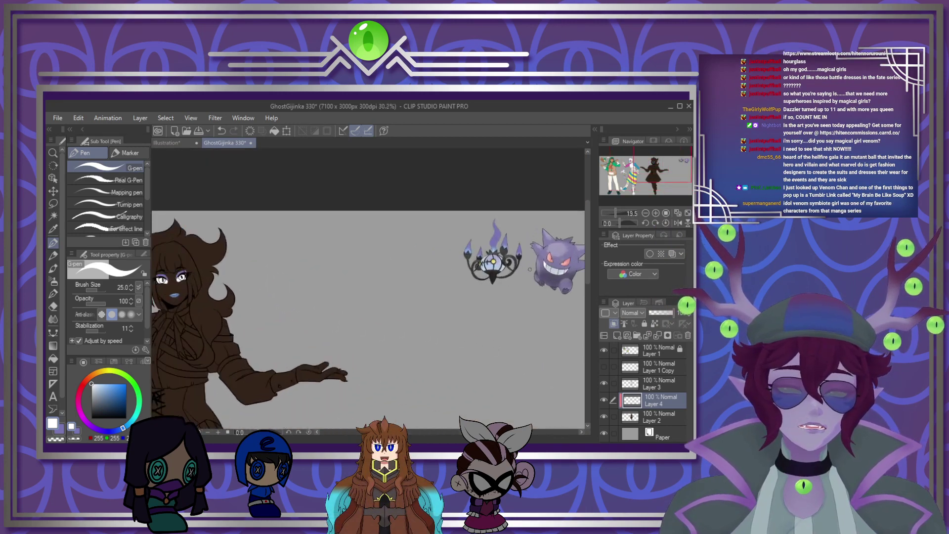
{"action": "scroll", "coordinate": [493, 268], "scroll_direction": "up", "scroll_amount": 3}
{"action": "scroll", "coordinate": [468, 244], "scroll_direction": "down", "scroll_amount": 8}
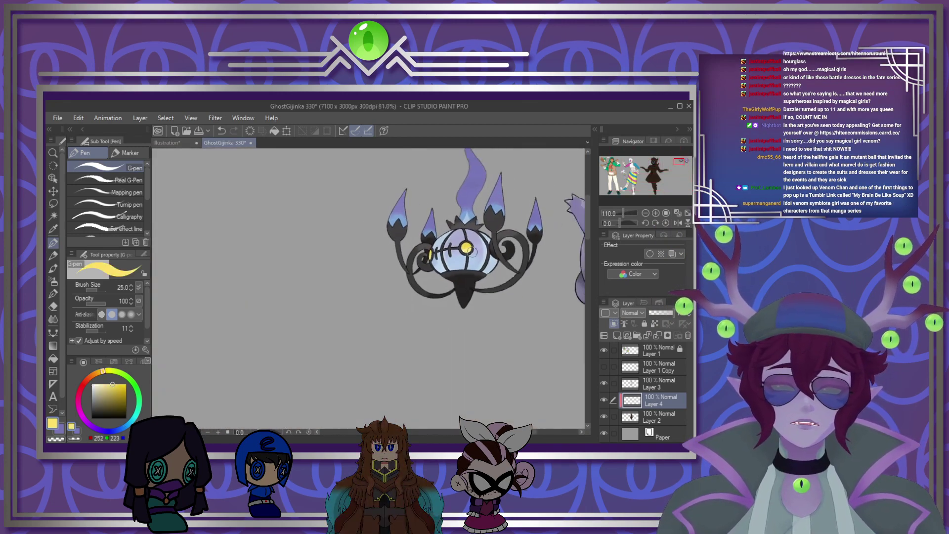
{"action": "scroll", "coordinate": [346, 277], "scroll_direction": "left", "scroll_amount": 5}
{"action": "scroll", "coordinate": [219, 281], "scroll_direction": "up", "scroll_amount": 2}
{"action": "scroll", "coordinate": [230, 257], "scroll_direction": "up", "scroll_amount": 9}
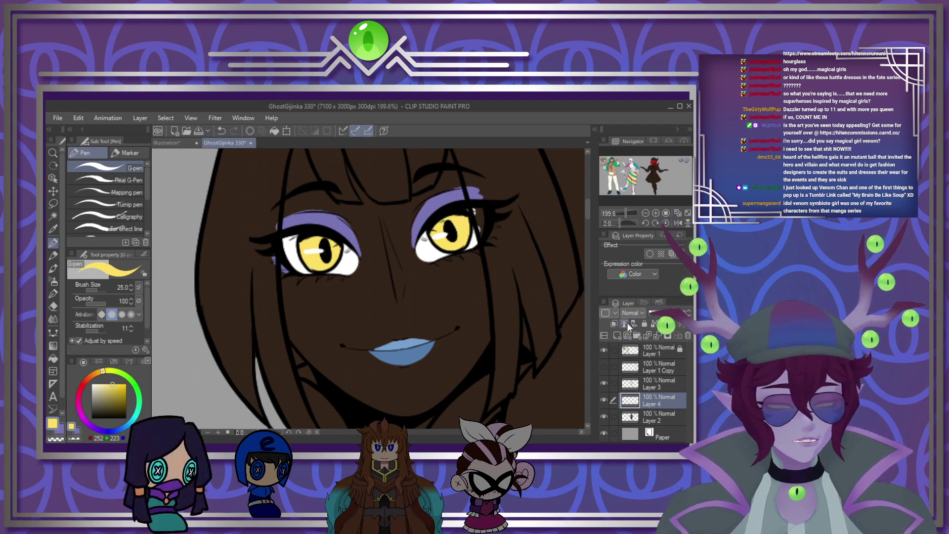
Step: Shade the yellow irises on a clipped Multiply layer, lighten them on a clipped Screen layer, and merge the result into Layer 4
{"action": "left_click", "coordinate": [635, 135]}
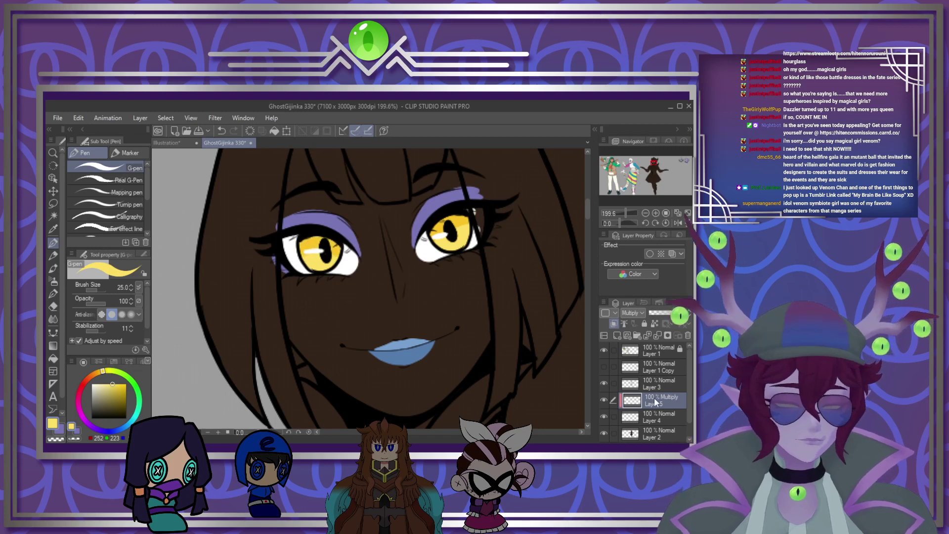
{"action": "left_click", "coordinate": [655, 415]}
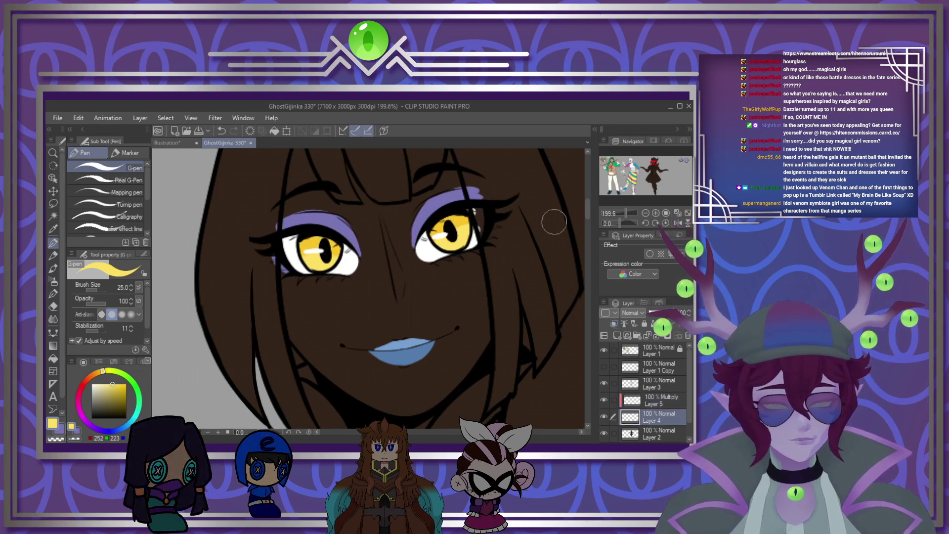
{"action": "key", "text": "alt+bracketright"}
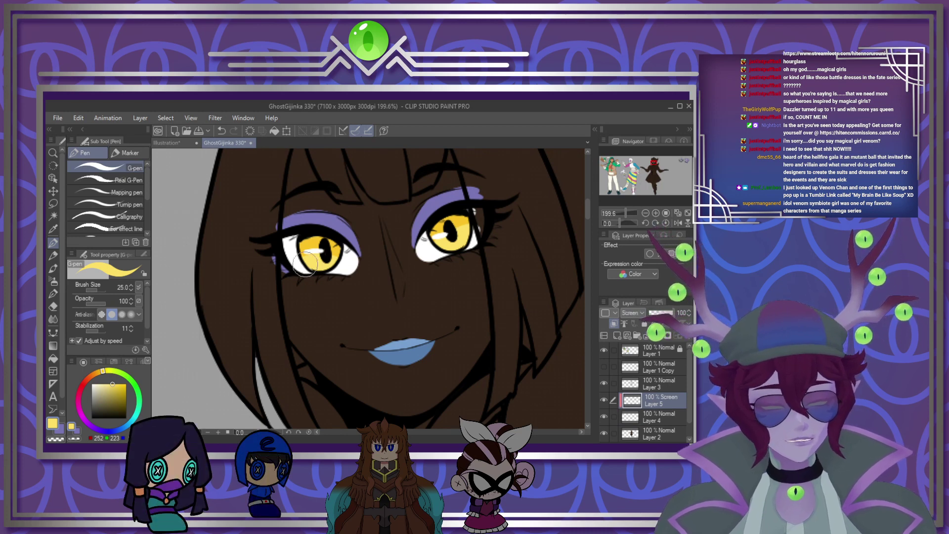
{"action": "left_click", "coordinate": [637, 182]}
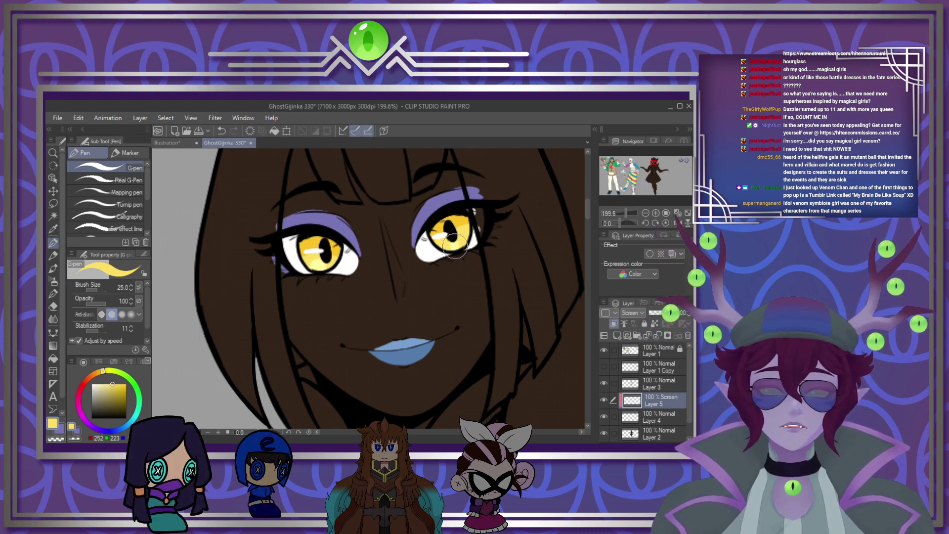
{"action": "left_click", "coordinate": [662, 340]}
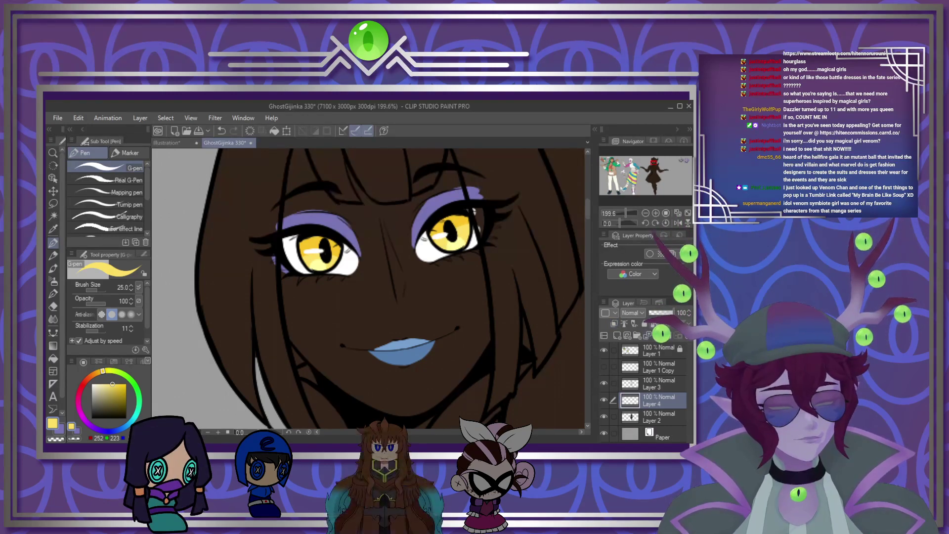
Step: Lasso the chandelier reference on Layer 1, move it beside the dark brown character's head, deselect it and lock the layer again
{"action": "scroll", "coordinate": [464, 298], "scroll_direction": "down", "scroll_amount": 10}
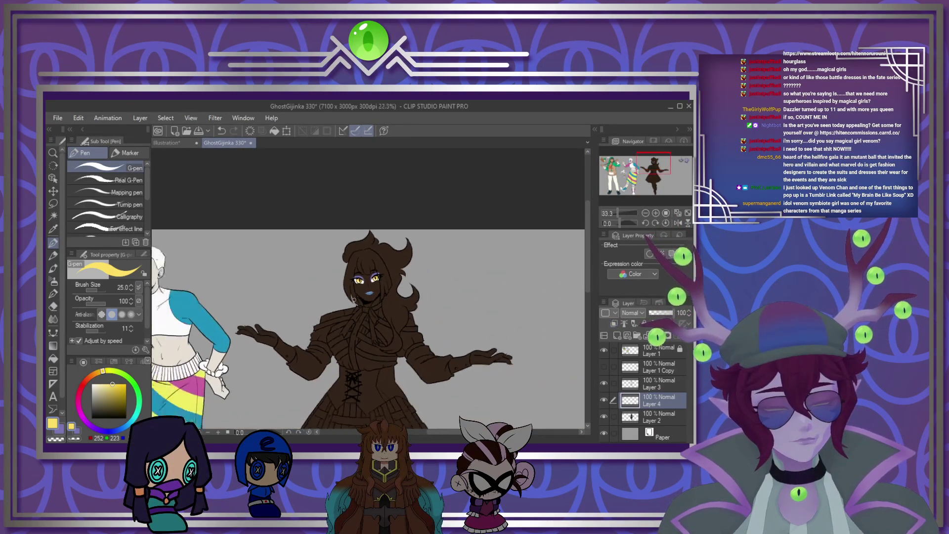
{"action": "scroll", "coordinate": [466, 314], "scroll_direction": "up", "scroll_amount": 3}
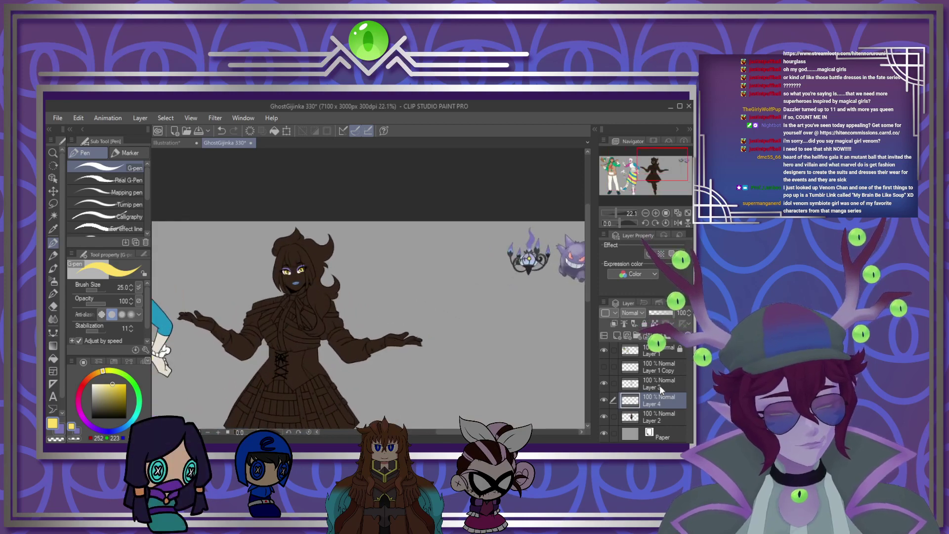
{"action": "left_click", "coordinate": [660, 353]}
{"action": "key", "text": "m"}
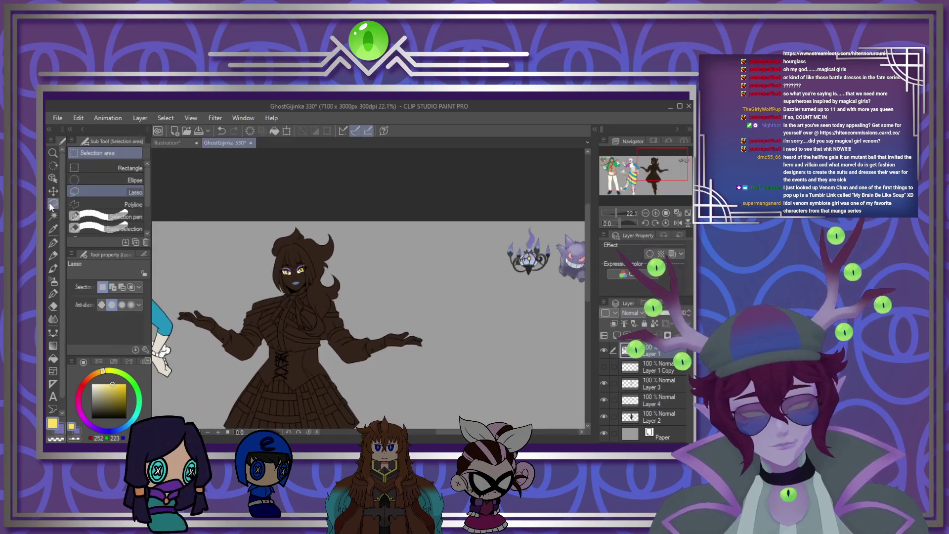
{"action": "left_click_drag", "start_coordinate": [543, 223], "coordinate": [521, 278]}
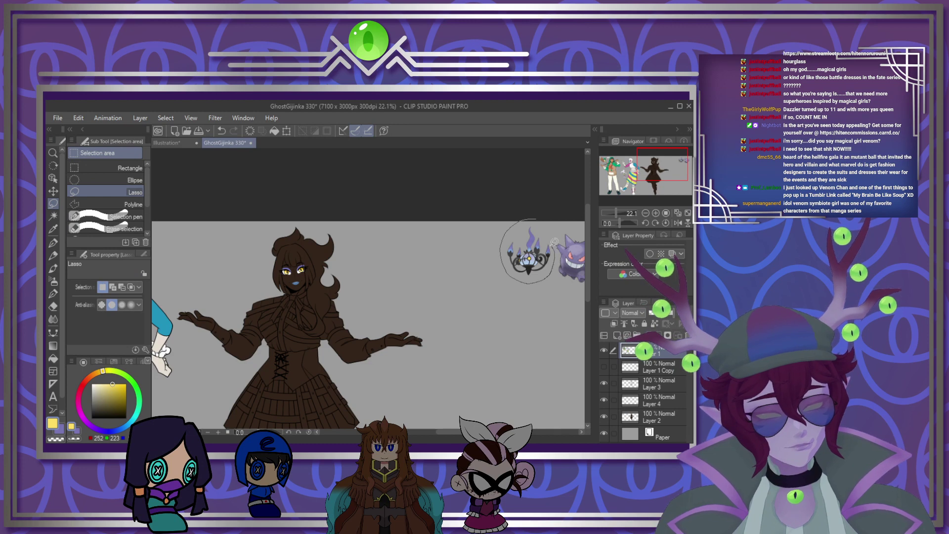
{"action": "left_click_drag", "start_coordinate": [554, 243], "coordinate": [544, 224]}
{"action": "key", "text": "ctrl+t"}
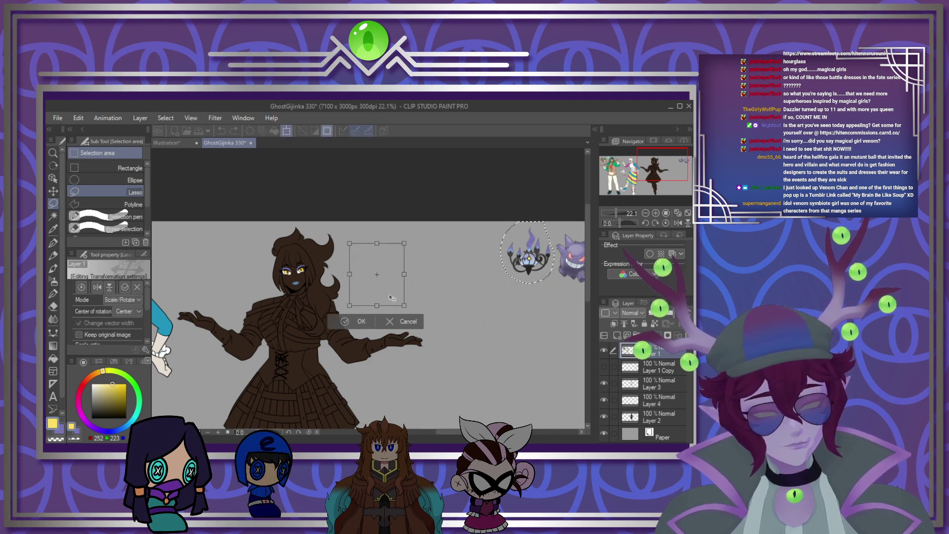
{"action": "mouse_move", "coordinate": [392, 298]}
{"action": "left_mouse_down"}
{"action": "mouse_move", "coordinate": [227, 289]}
{"action": "mouse_move", "coordinate": [251, 298]}
{"action": "left_mouse_up"}
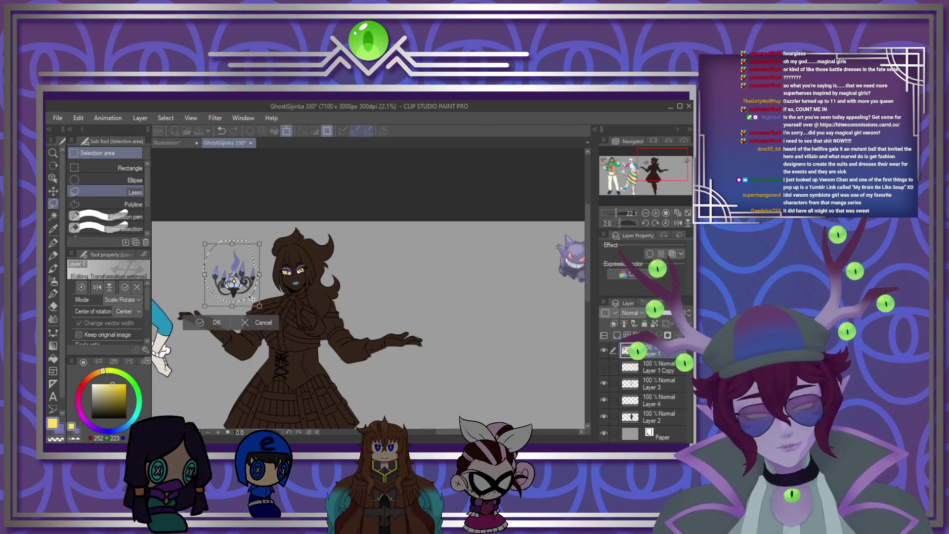
{"action": "left_click", "coordinate": [217, 322]}
{"action": "scroll", "coordinate": [288, 299], "scroll_direction": "down", "scroll_amount": 3}
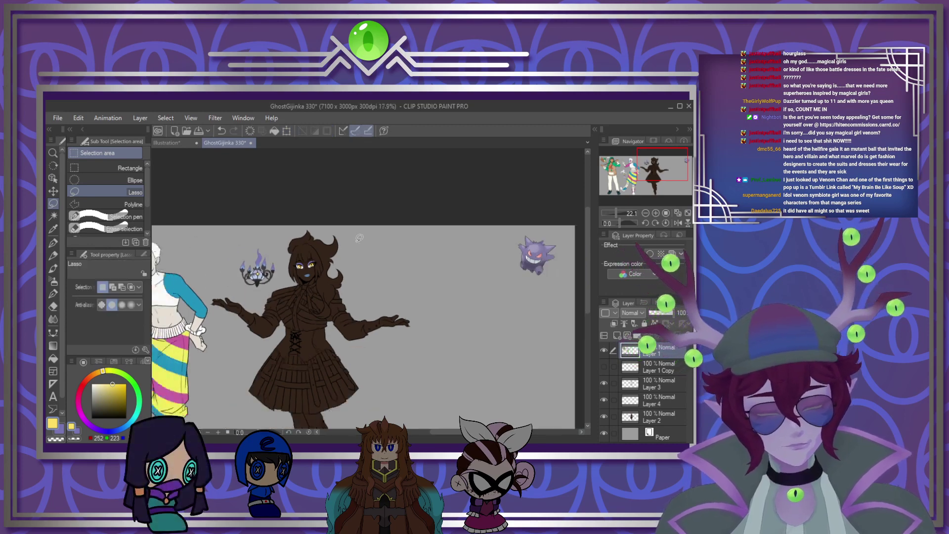
{"action": "scroll", "coordinate": [288, 299], "scroll_direction": "up", "scroll_amount": 5}
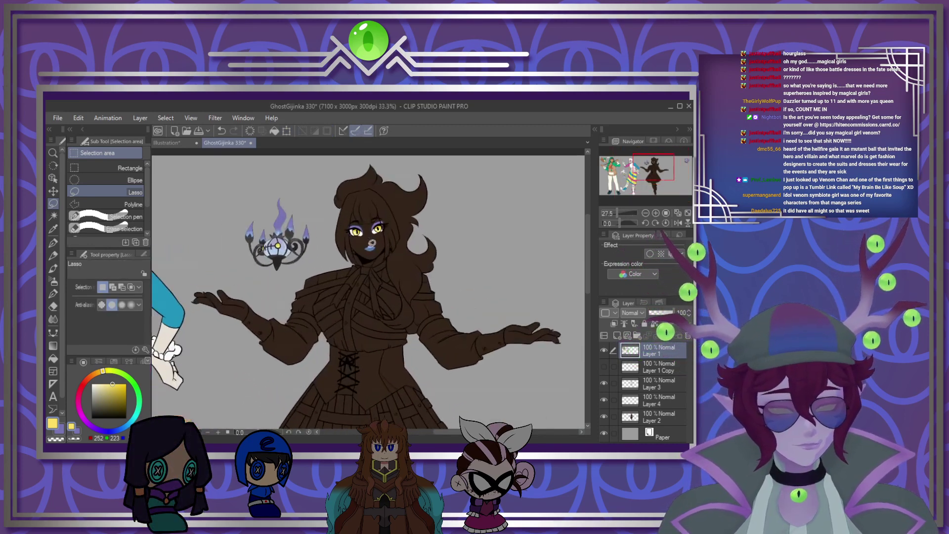
{"action": "scroll", "coordinate": [307, 251], "scroll_direction": "up", "scroll_amount": 3}
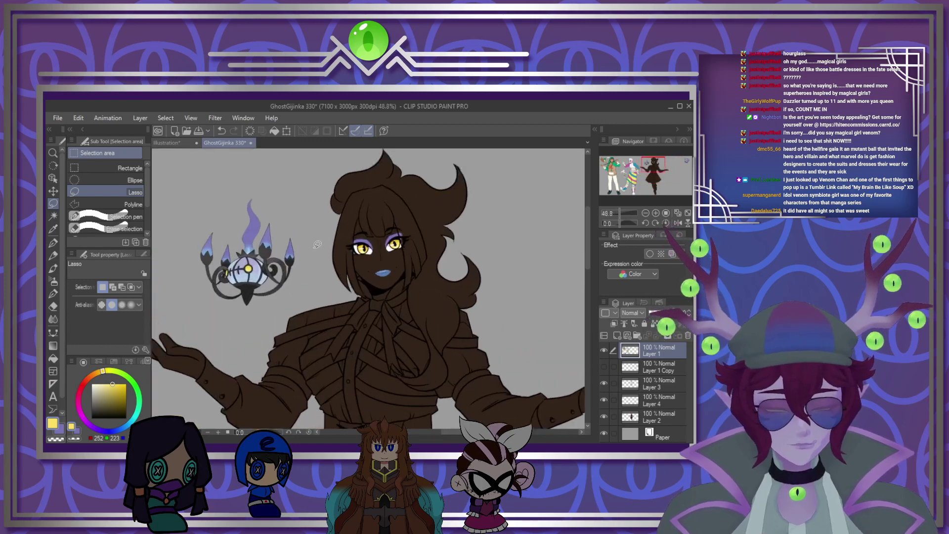
{"action": "scroll", "coordinate": [321, 246], "scroll_direction": "up", "scroll_amount": 1}
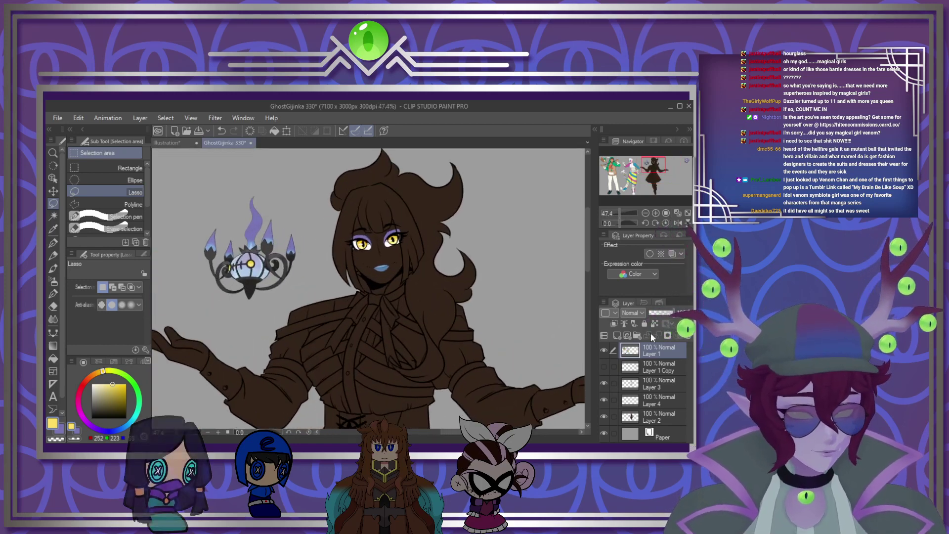
{"action": "left_click", "coordinate": [672, 385]}
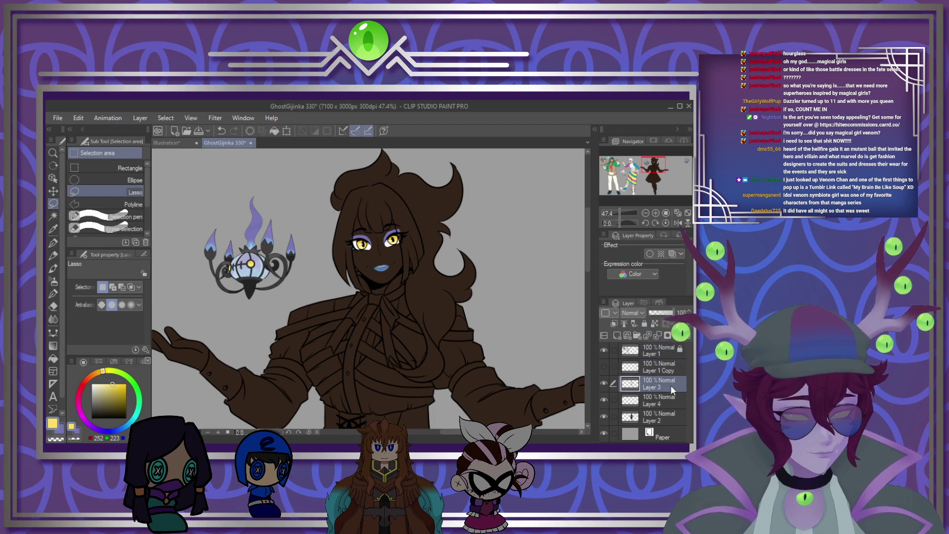
Step: Make Layer 4 active and sample the purple and light blue of the chandelier's flames as drawing colours
{"action": "left_click", "coordinate": [664, 401]}
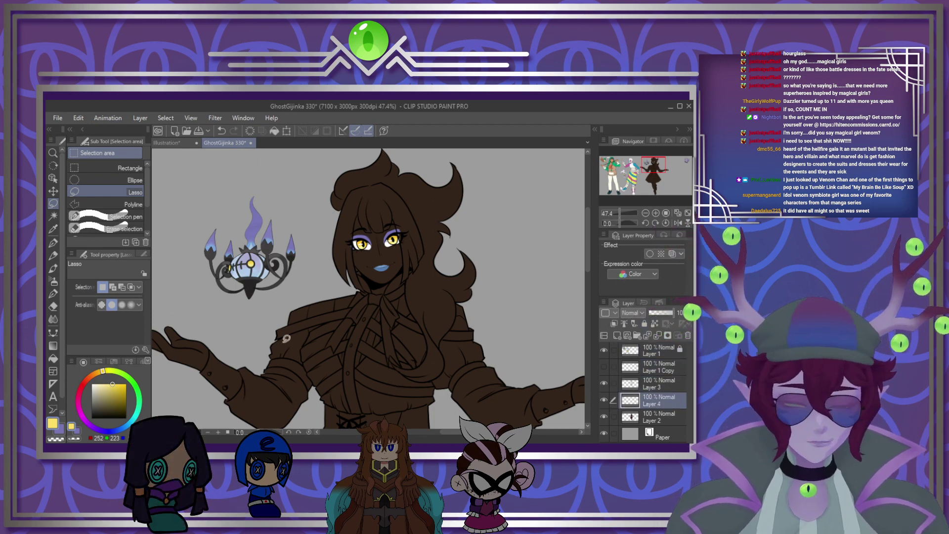
{"action": "scroll", "coordinate": [243, 242], "scroll_direction": "up", "scroll_amount": 2}
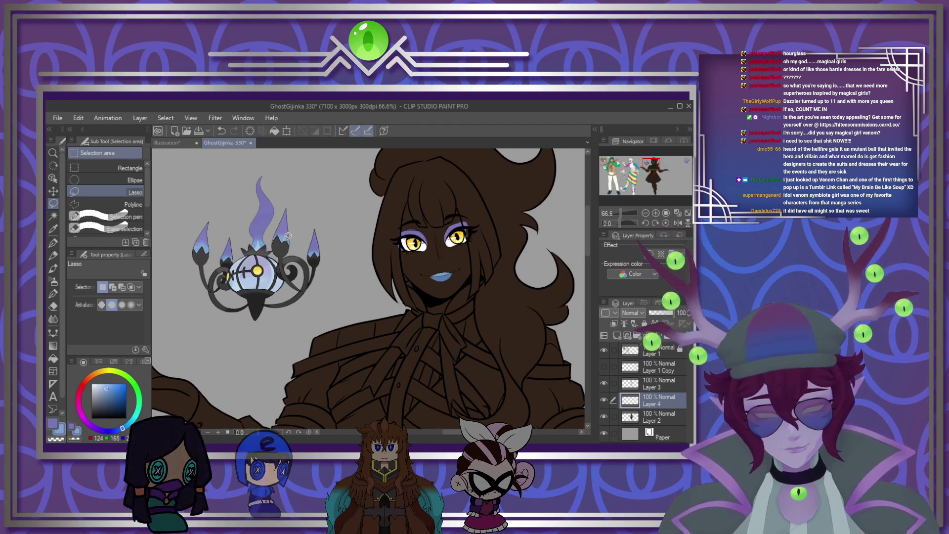
{"action": "scroll", "coordinate": [373, 304], "scroll_direction": "down", "scroll_amount": 1}
{"action": "scroll", "coordinate": [375, 291], "scroll_direction": "up", "scroll_amount": 1}
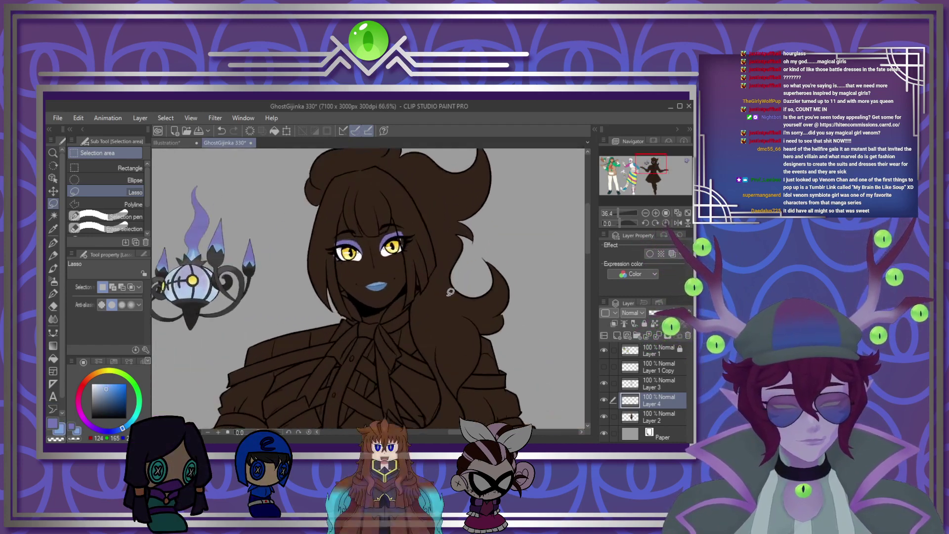
{"action": "scroll", "coordinate": [381, 269], "scroll_direction": "up", "scroll_amount": 3}
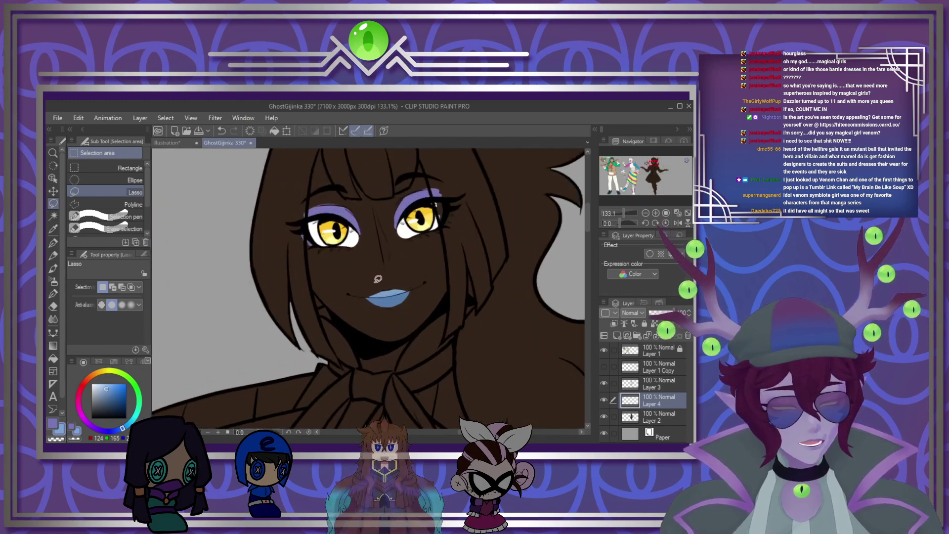
Step: Fill the character's hair with the sampled purple on Layer 4 and set the G-pen's brush size to 50
{"action": "left_click", "coordinate": [641, 416]}
{"action": "left_click", "coordinate": [53, 242]}
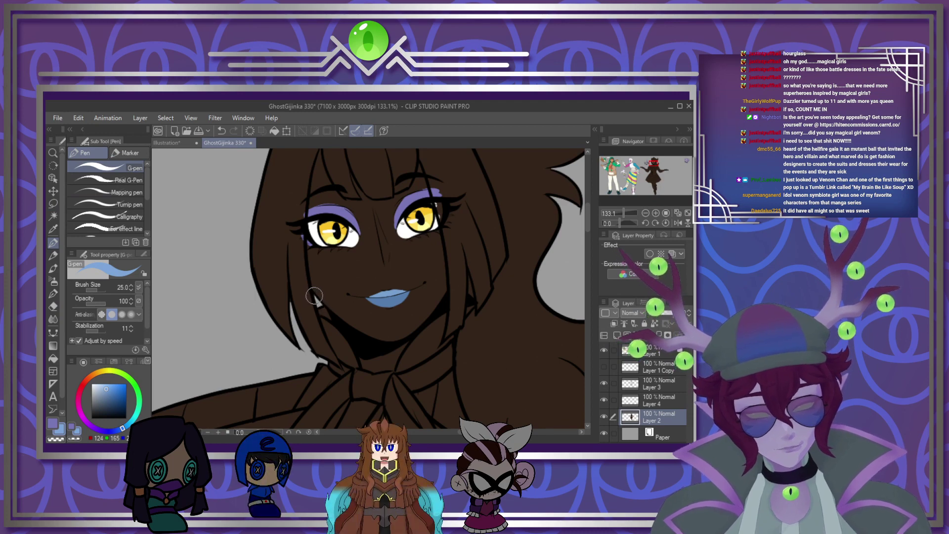
{"action": "scroll", "coordinate": [303, 313], "scroll_direction": "down", "scroll_amount": 3}
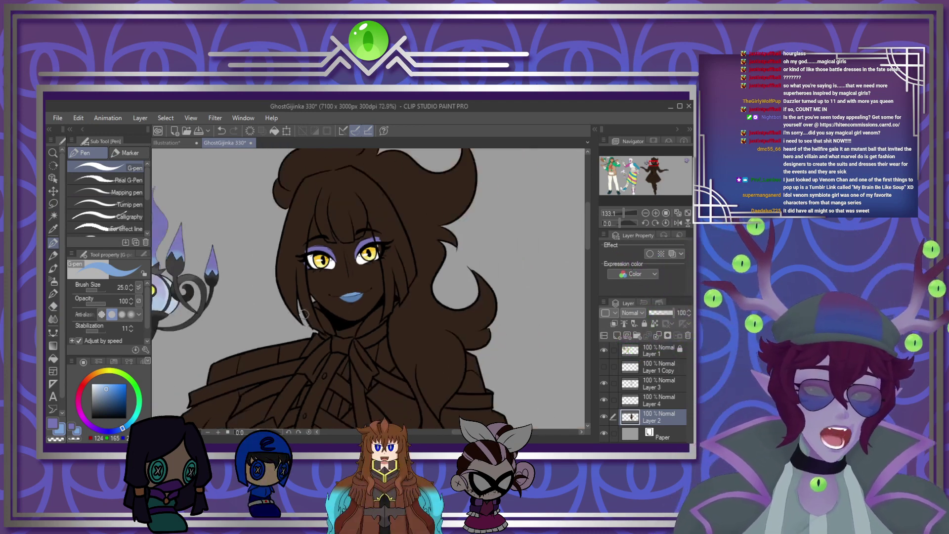
{"action": "scroll", "coordinate": [304, 314], "scroll_direction": "up", "scroll_amount": 5}
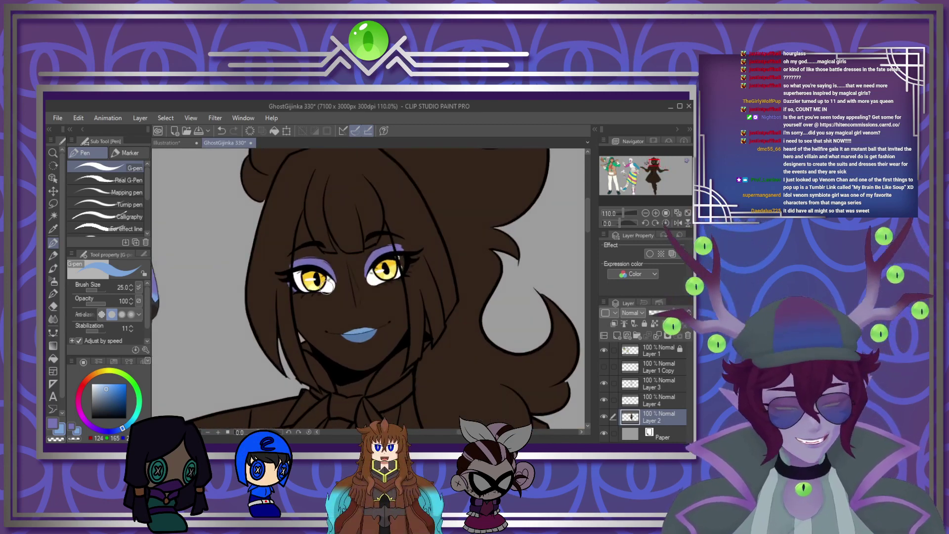
{"action": "left_click", "coordinate": [644, 401]}
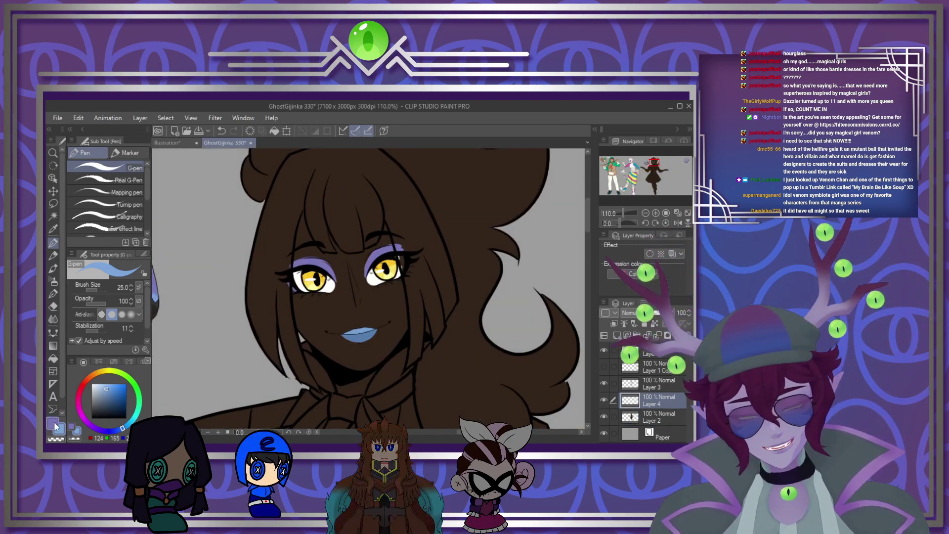
{"action": "left_click", "coordinate": [54, 359]}
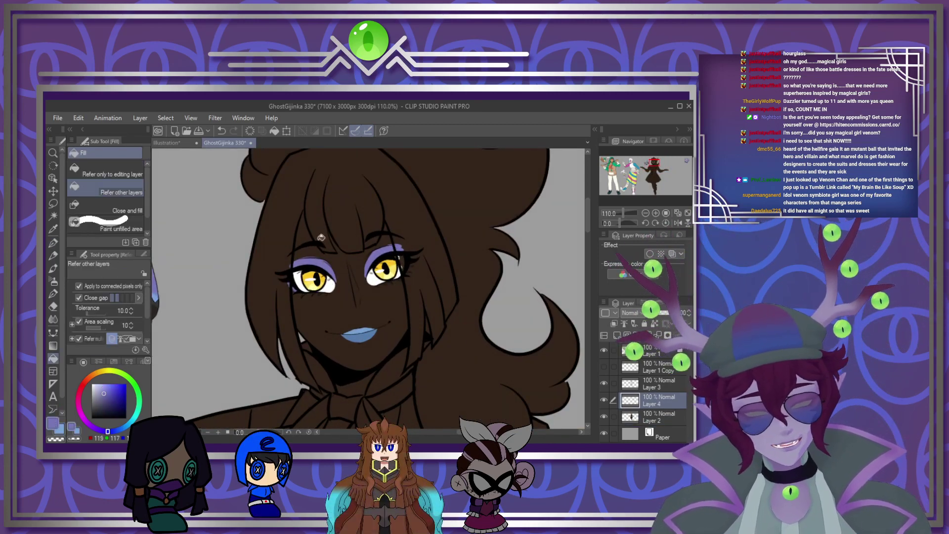
{"action": "left_click", "coordinate": [440, 250]}
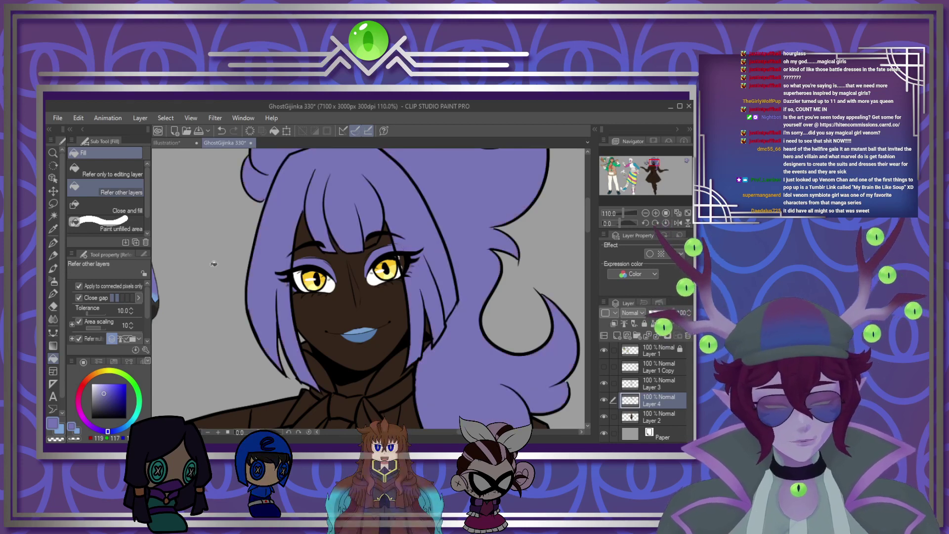
{"action": "key", "text": "p"}
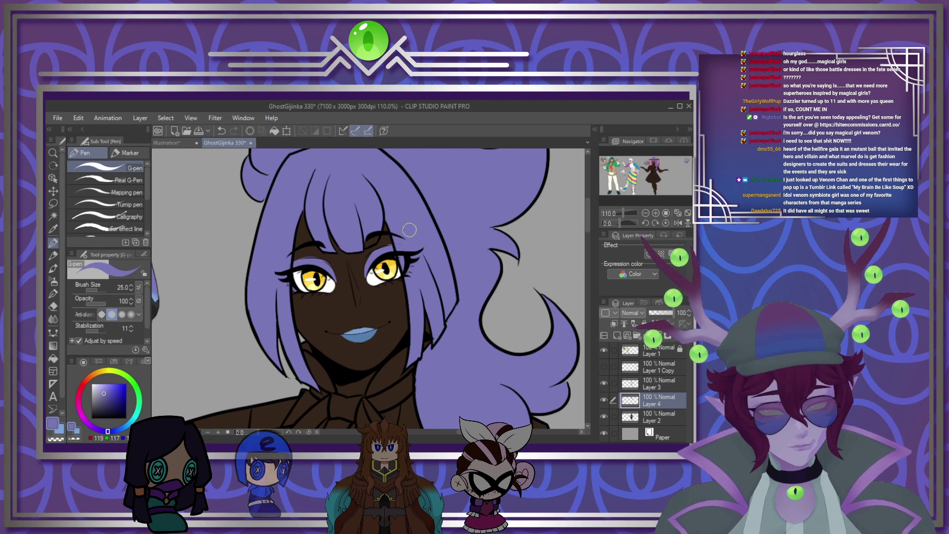
{"action": "key", "text": "bracketright"}
{"action": "key", "text": "bracketright"}
{"action": "key", "text": "bracketright"}
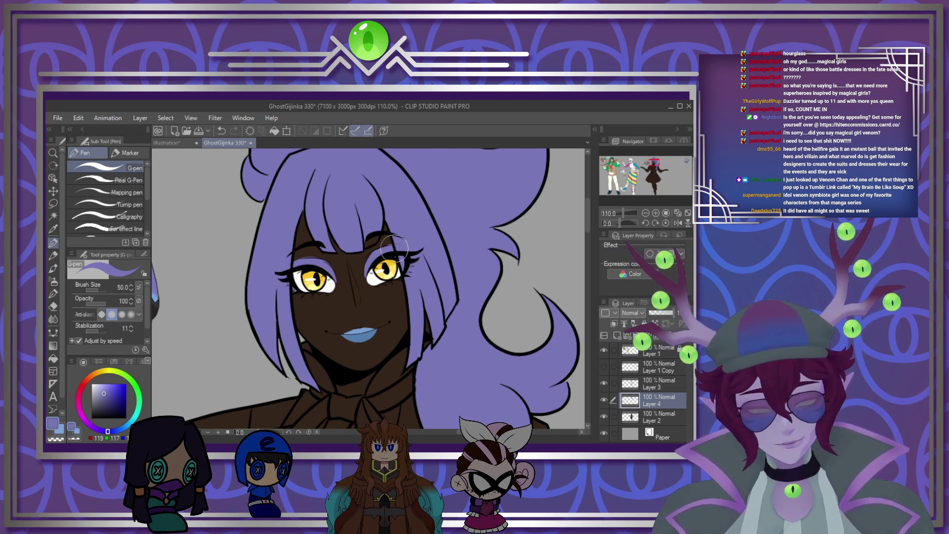
{"action": "mouse_move", "coordinate": [586, 226]}
{"action": "left_mouse_down"}
{"action": "mouse_move", "coordinate": [587, 269]}
{"action": "mouse_move", "coordinate": [572, 200]}
{"action": "mouse_move", "coordinate": [571, 227]}
{"action": "left_mouse_up"}
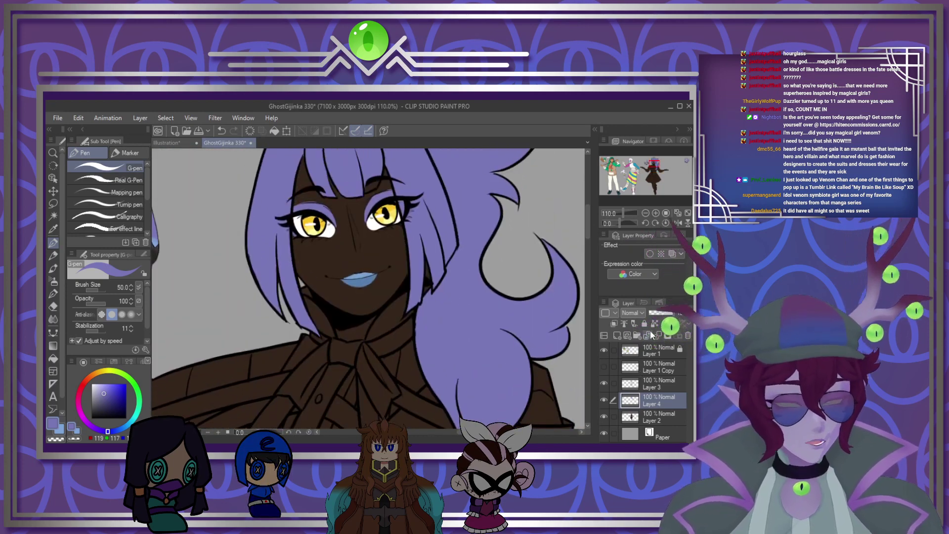
Step: Add a new layer clipped above Layer 4 and make the sampled light blue the drawing colour
{"action": "left_click", "coordinate": [649, 335]}
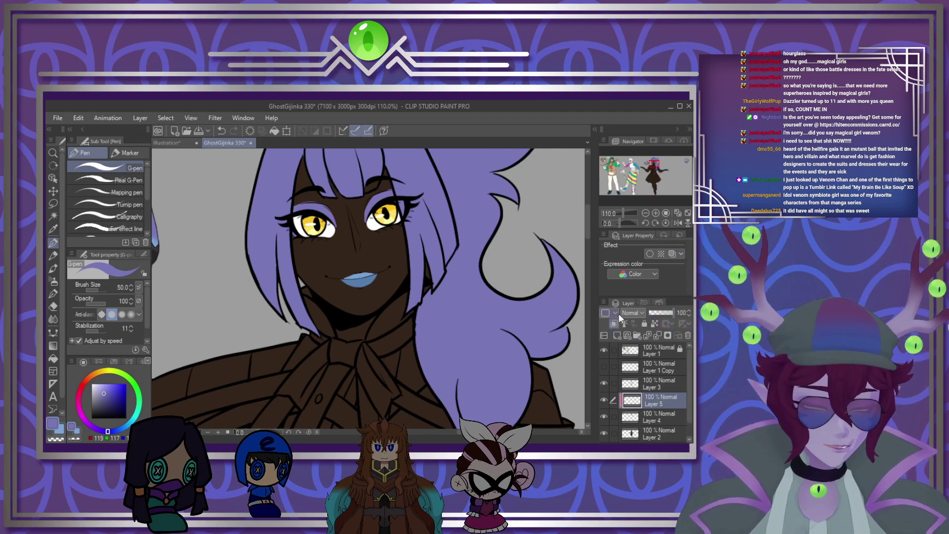
{"action": "left_click", "coordinate": [64, 425]}
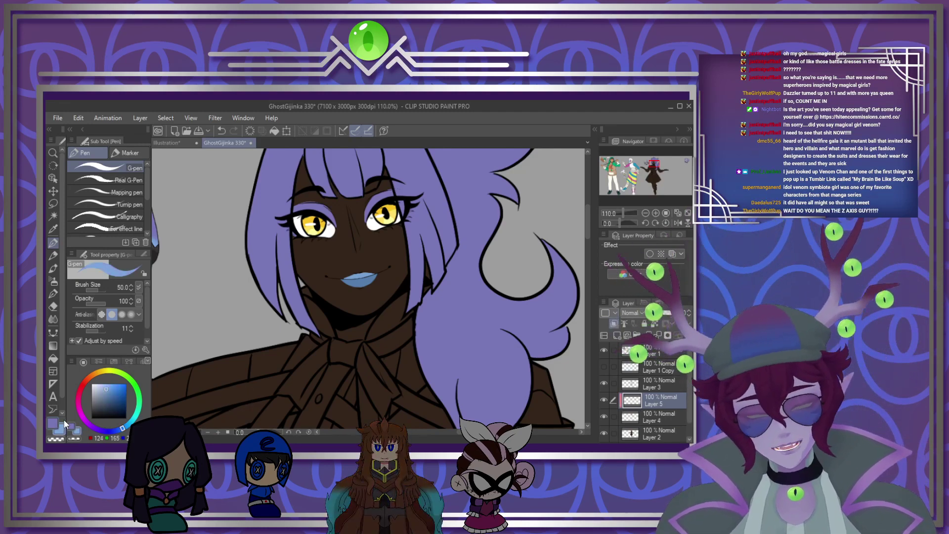
{"action": "scroll", "coordinate": [335, 344], "scroll_direction": "down", "scroll_amount": 3}
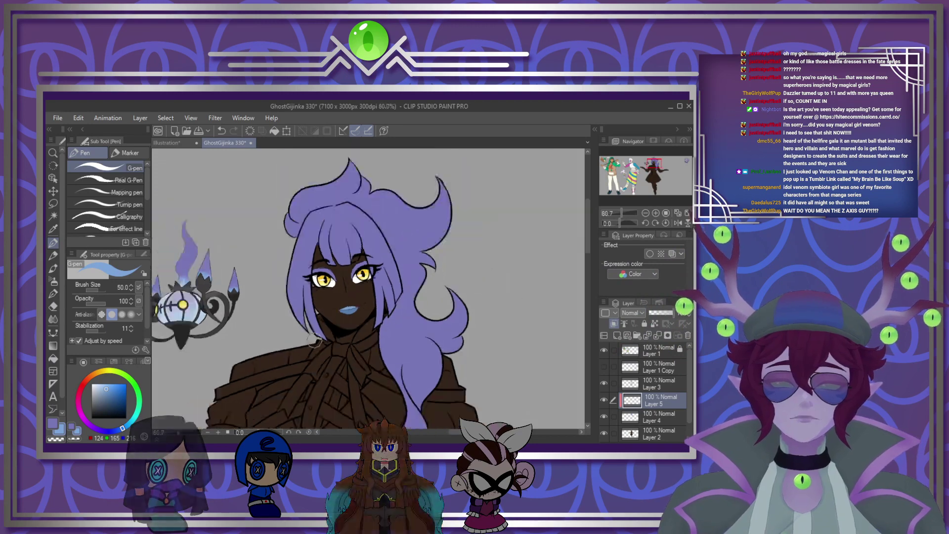
{"action": "scroll", "coordinate": [315, 341], "scroll_direction": "up", "scroll_amount": 2}
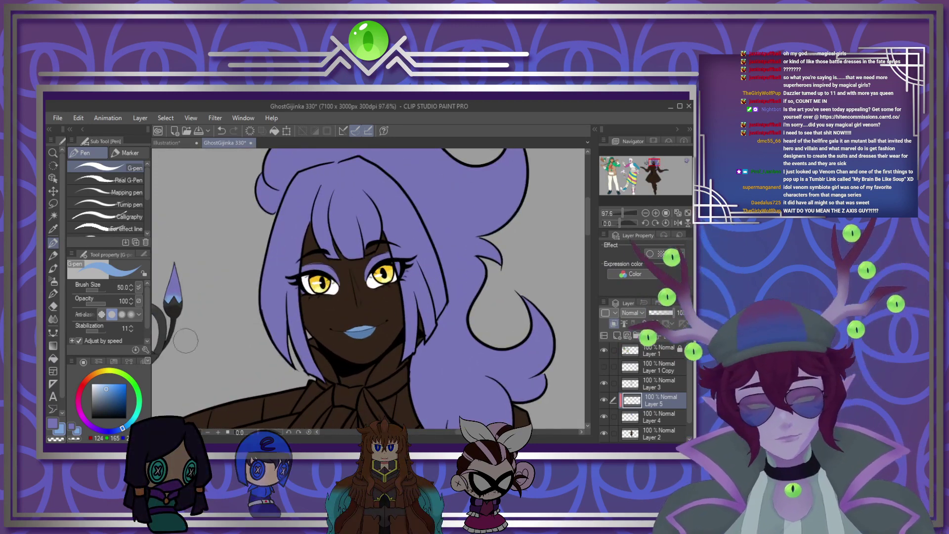
Step: Blend light blue into the lower ends of both face-framing locks with the Paint and apply watercolor brush at size 80
{"action": "key", "text": "b"}
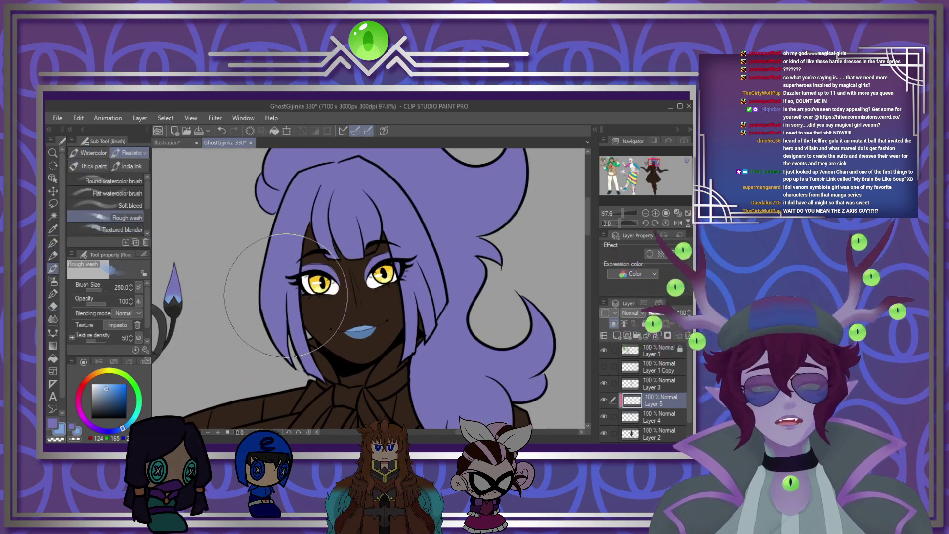
{"action": "left_click", "coordinate": [92, 152]}
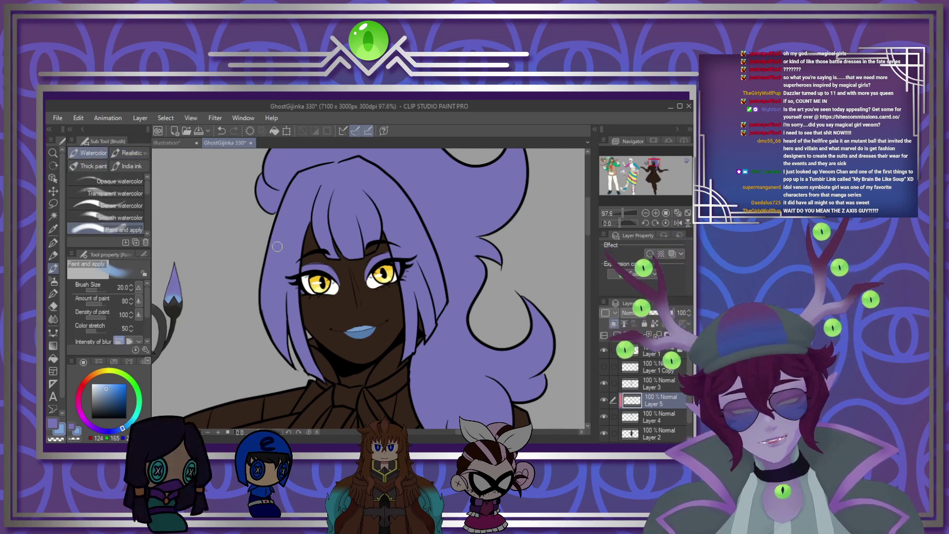
{"action": "key", "text": "]"}
{"action": "key", "text": "]"}
{"action": "key", "text": "]"}
{"action": "key", "text": "]"}
{"action": "key", "text": "]"}
{"action": "key", "text": "]"}
{"action": "key", "text": "]"}
{"action": "mouse_move", "coordinate": [277, 262]}
{"action": "left_mouse_down"}
{"action": "mouse_move", "coordinate": [268, 304]}
{"action": "mouse_move", "coordinate": [312, 366]}
{"action": "mouse_move", "coordinate": [296, 363]}
{"action": "left_mouse_up"}
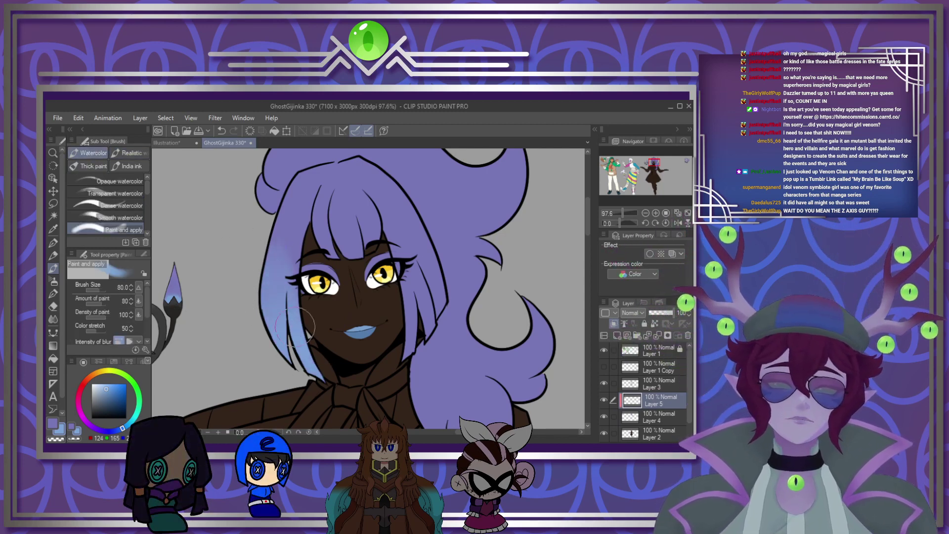
{"action": "mouse_move", "coordinate": [398, 287]}
{"action": "left_mouse_down"}
{"action": "mouse_move", "coordinate": [415, 282]}
{"action": "mouse_move", "coordinate": [434, 294]}
{"action": "left_mouse_up"}
{"action": "mouse_move", "coordinate": [418, 257]}
{"action": "left_mouse_down"}
{"action": "mouse_move", "coordinate": [393, 257]}
{"action": "mouse_move", "coordinate": [421, 239]}
{"action": "left_mouse_up"}
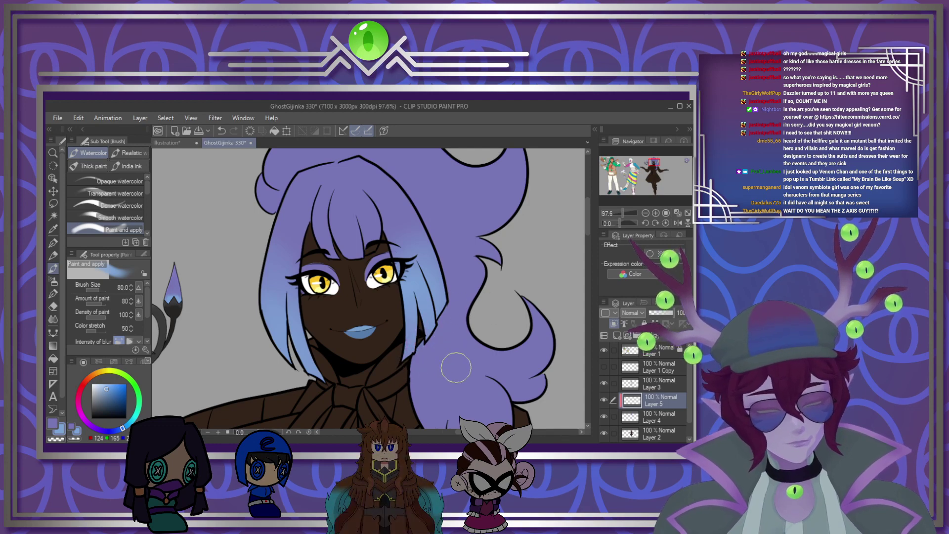
Step: Fade the flame-like tips on the crown and the upswept ponytail strand from purple to light blue
{"action": "left_click_drag", "start_coordinate": [586, 228], "coordinate": [586, 204]}
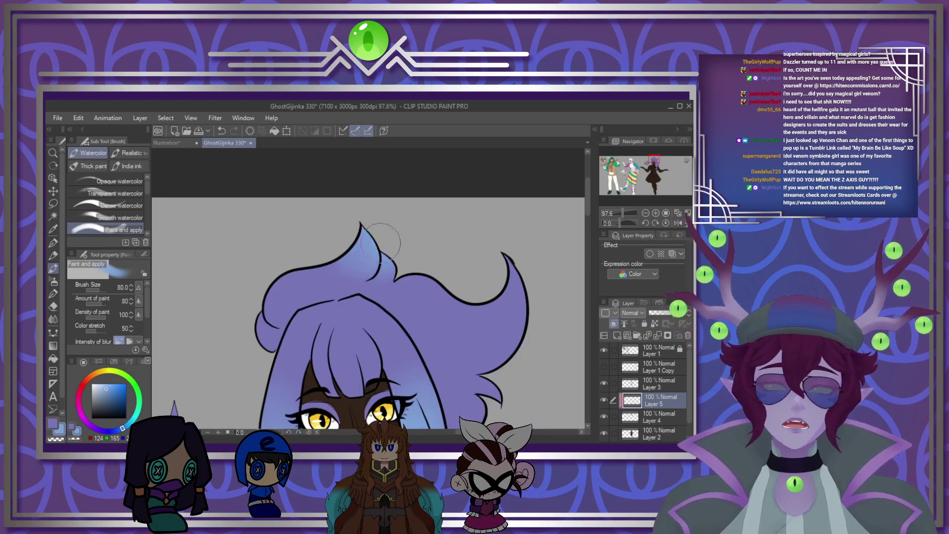
{"action": "mouse_move", "coordinate": [514, 262]}
{"action": "left_mouse_down"}
{"action": "mouse_move", "coordinate": [521, 304]}
{"action": "mouse_move", "coordinate": [489, 306]}
{"action": "left_mouse_up"}
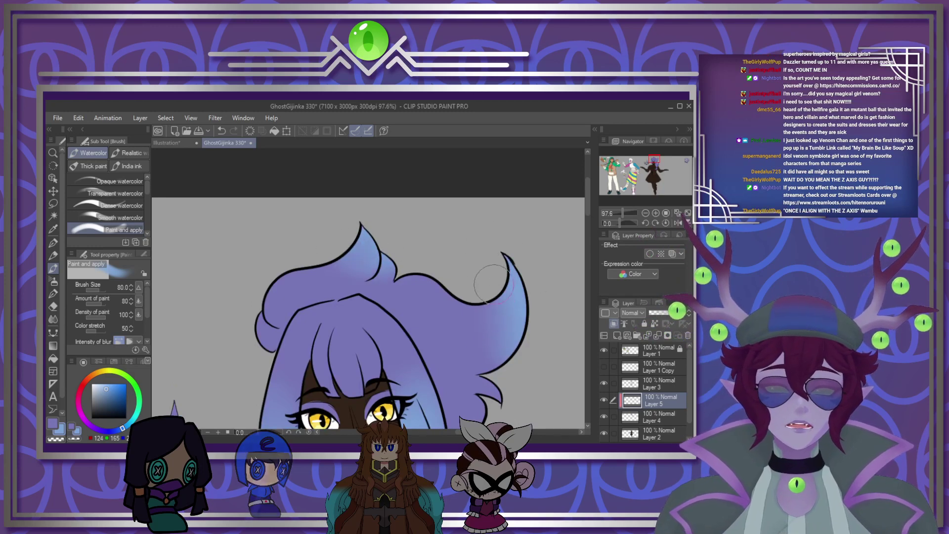
{"action": "left_click_drag", "start_coordinate": [502, 254], "coordinate": [506, 315]}
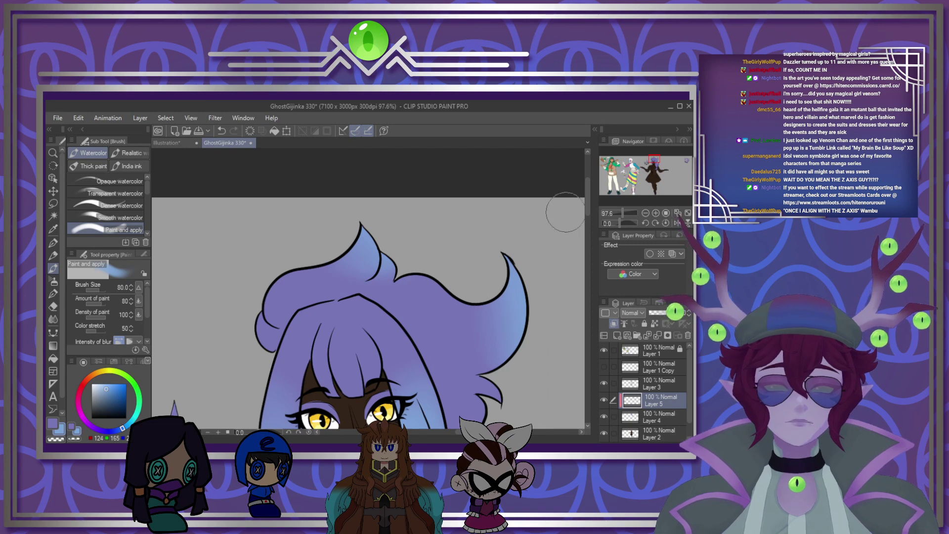
Step: Blend light blue into the ponytail's outer curls and long lower tip, and merge the clipped layer into Layer 4
{"action": "scroll", "coordinate": [588, 194], "scroll_direction": "down", "scroll_amount": 5}
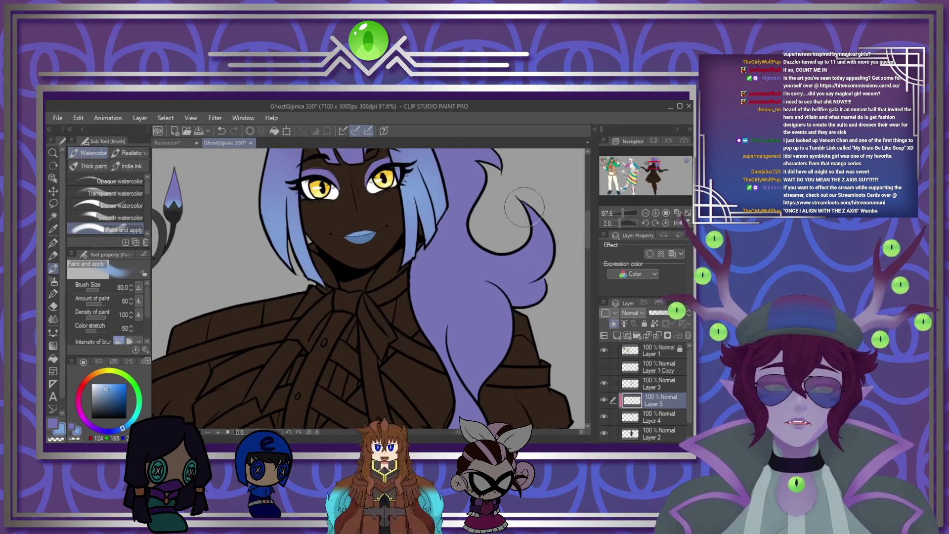
{"action": "left_click_drag", "start_coordinate": [523, 206], "coordinate": [550, 276]}
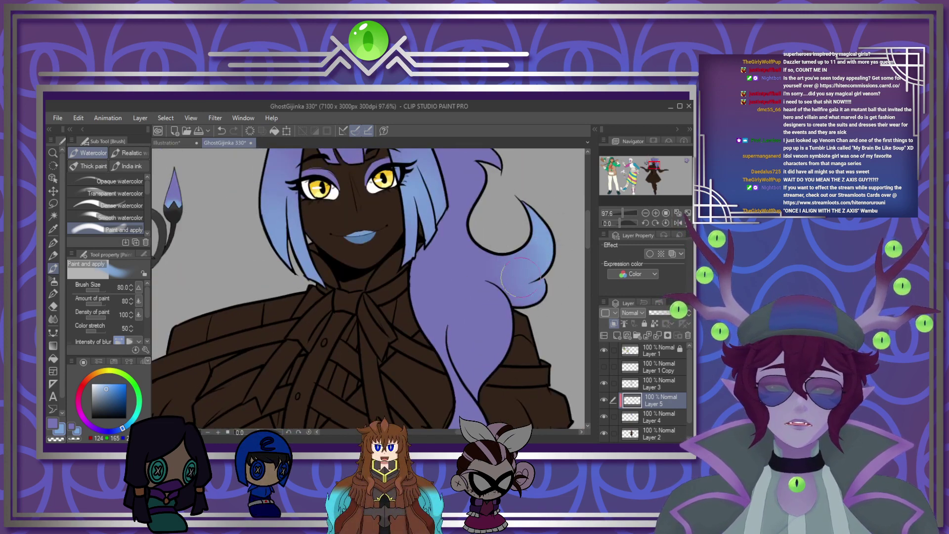
{"action": "scroll", "coordinate": [587, 231], "scroll_direction": "down", "scroll_amount": 3}
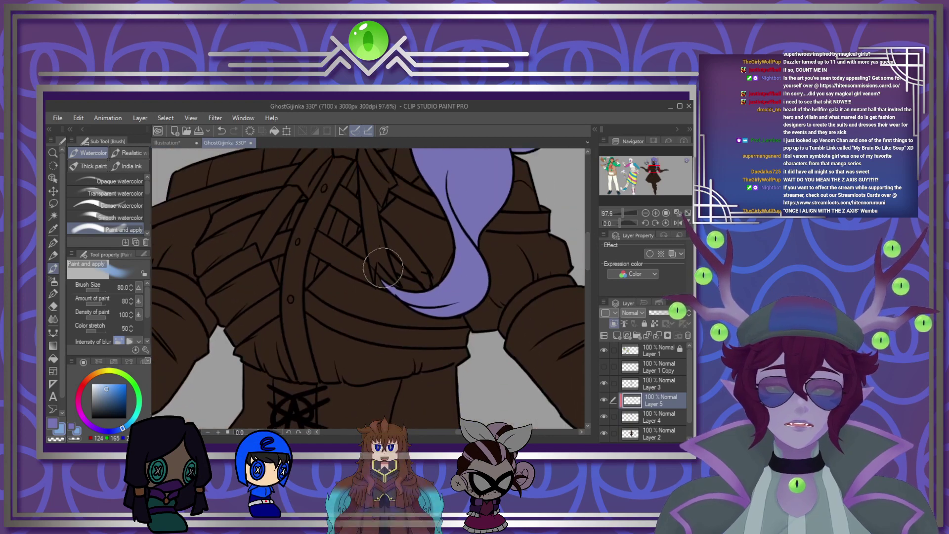
{"action": "mouse_move", "coordinate": [381, 269]}
{"action": "left_mouse_down"}
{"action": "mouse_move", "coordinate": [432, 307]}
{"action": "mouse_move", "coordinate": [436, 289]}
{"action": "mouse_move", "coordinate": [453, 280]}
{"action": "mouse_move", "coordinate": [450, 257]}
{"action": "left_mouse_up"}
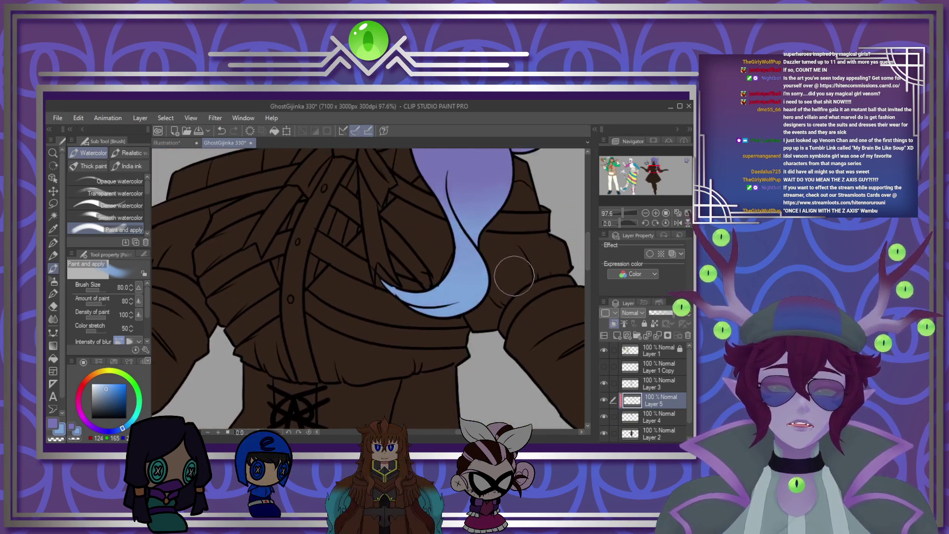
{"action": "scroll", "coordinate": [484, 312], "scroll_direction": "down", "scroll_amount": 3}
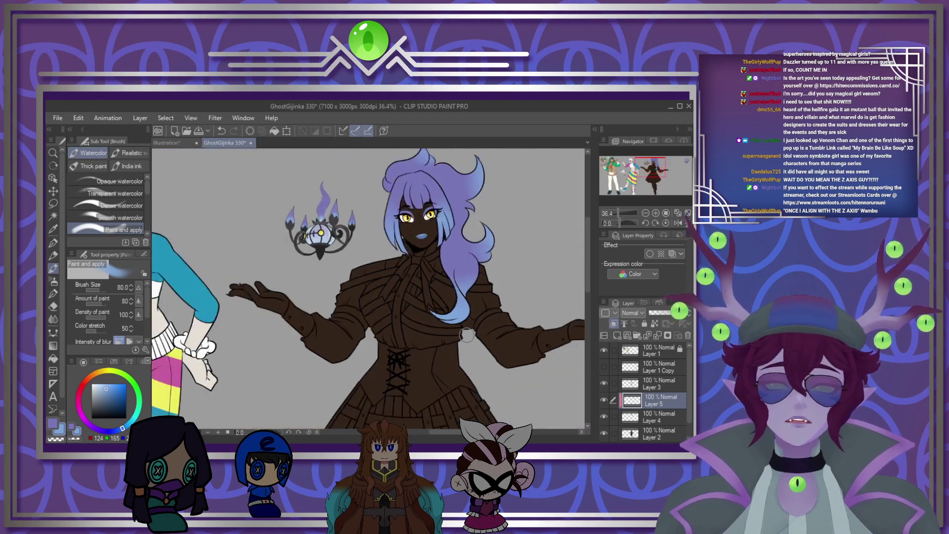
{"action": "scroll", "coordinate": [458, 239], "scroll_direction": "up", "scroll_amount": 2}
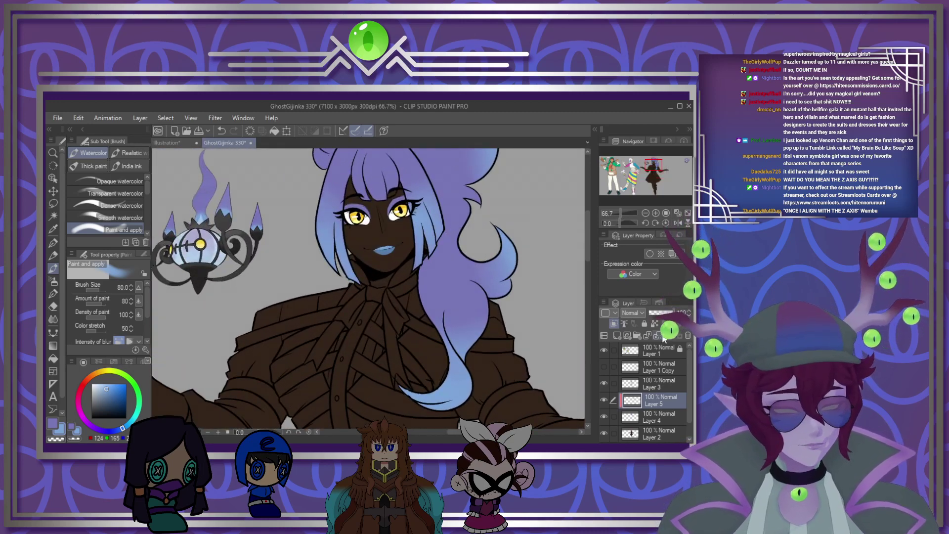
{"action": "left_click", "coordinate": [663, 337]}
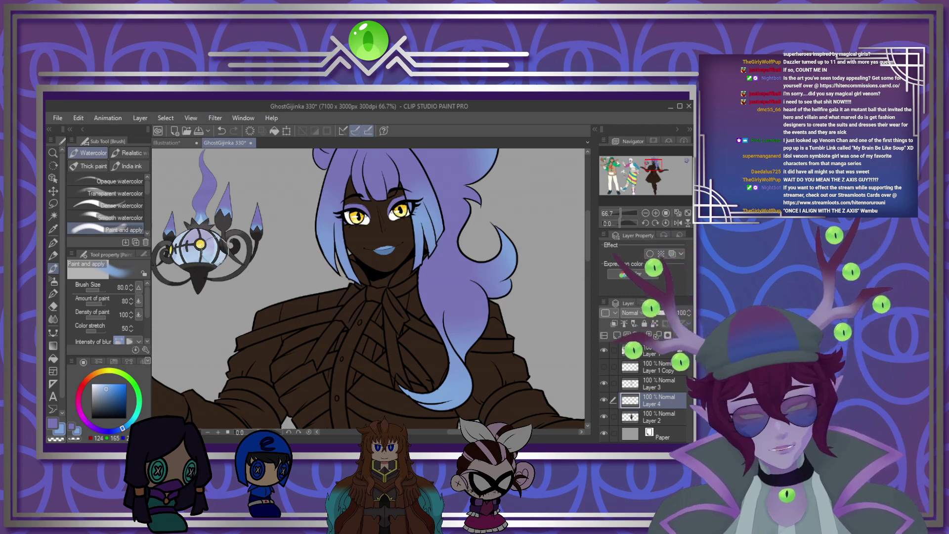
Step: Sample the pale blue of the chandelier's glass body, paint the raised arm's cuff with the G-pen at 150, and clip Layer 4 to Layer 2
{"action": "left_click", "coordinate": [210, 254], "text": "alt"}
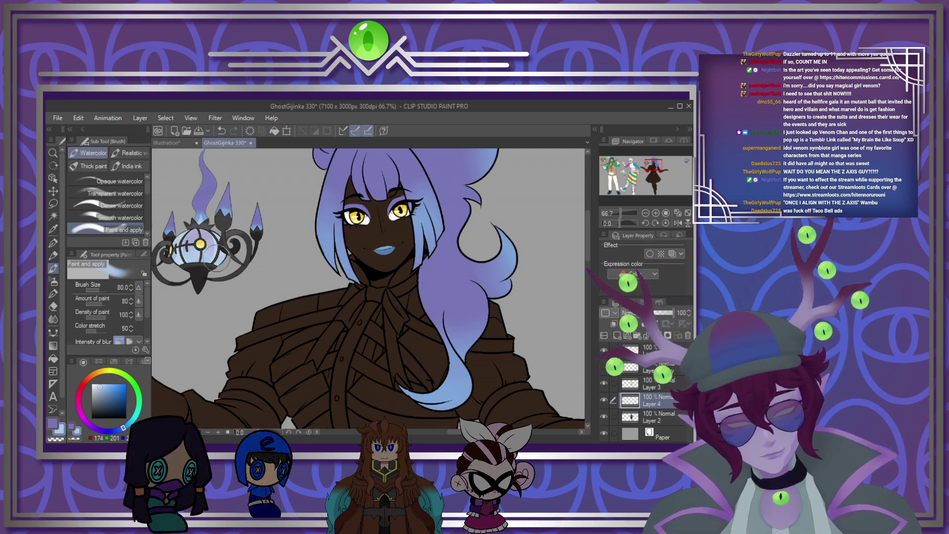
{"action": "key", "text": "p"}
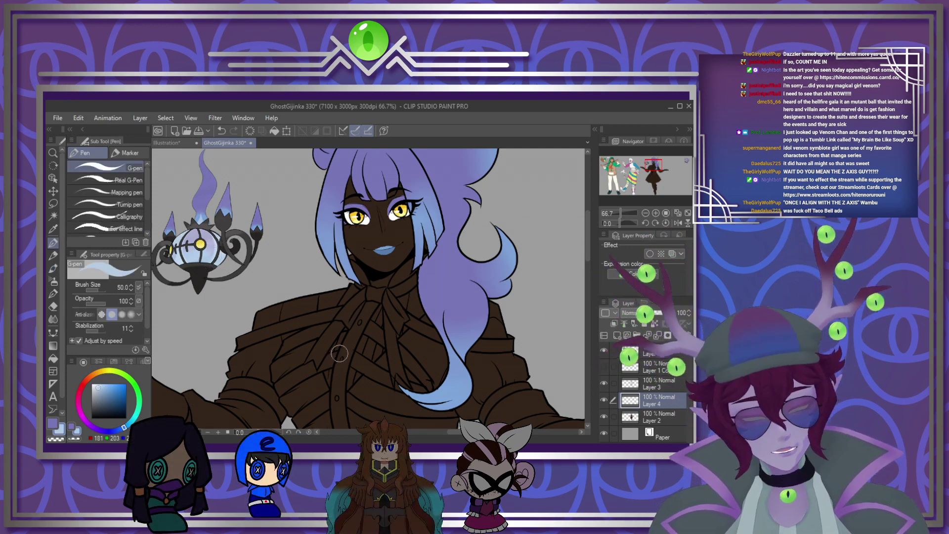
{"action": "scroll", "coordinate": [581, 270], "scroll_direction": "down", "scroll_amount": 5}
{"action": "scroll", "coordinate": [581, 267], "scroll_direction": "up", "scroll_amount": 2}
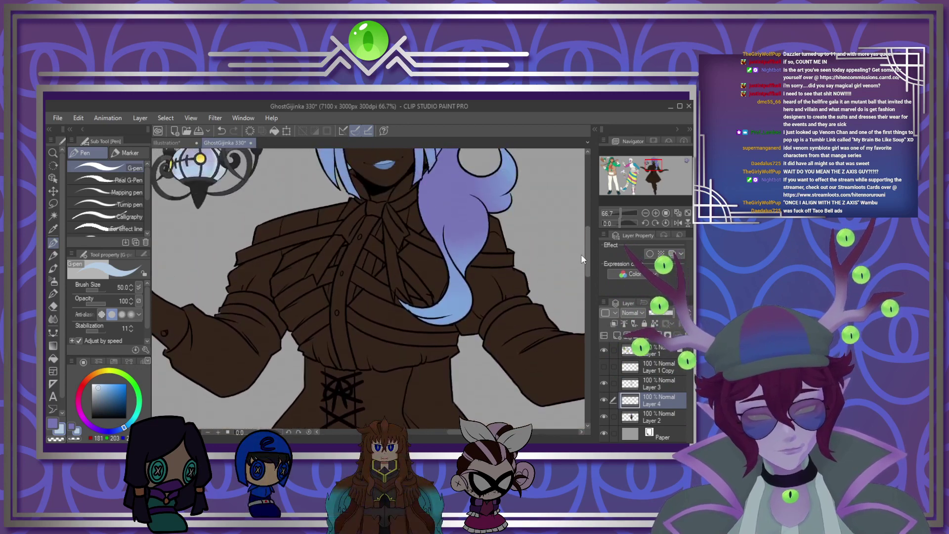
{"action": "scroll", "coordinate": [299, 372], "scroll_direction": "left", "scroll_amount": 3}
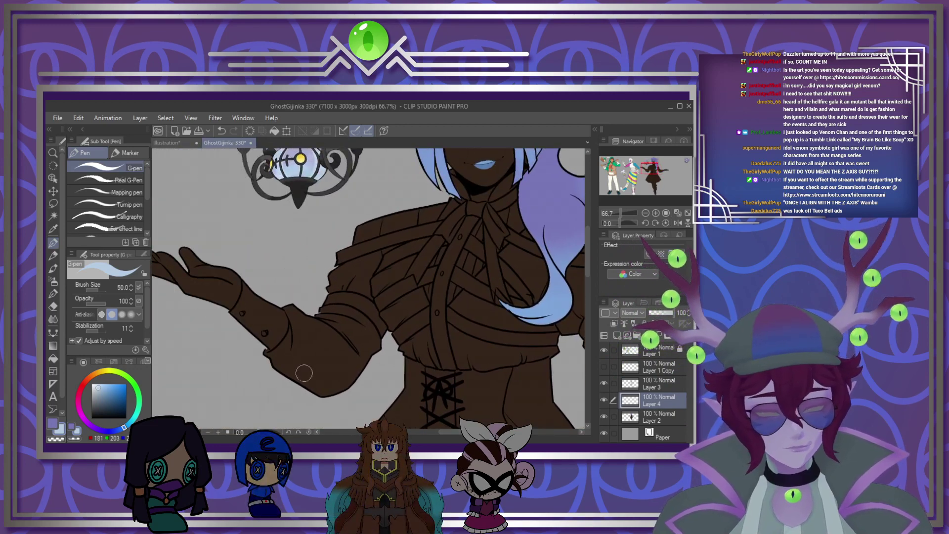
{"action": "key", "text": "bracketright"}
{"action": "key", "text": "bracketright"}
{"action": "key", "text": "bracketright"}
{"action": "key", "text": "bracketright"}
{"action": "key", "text": "bracketright"}
{"action": "key", "text": "bracketright"}
{"action": "mouse_move", "coordinate": [291, 323]}
{"action": "left_mouse_down"}
{"action": "mouse_move", "coordinate": [277, 349]}
{"action": "mouse_move", "coordinate": [310, 335]}
{"action": "mouse_move", "coordinate": [329, 301]}
{"action": "mouse_move", "coordinate": [282, 295]}
{"action": "mouse_move", "coordinate": [237, 316]}
{"action": "left_mouse_up"}
{"action": "left_click", "coordinate": [613, 323]}
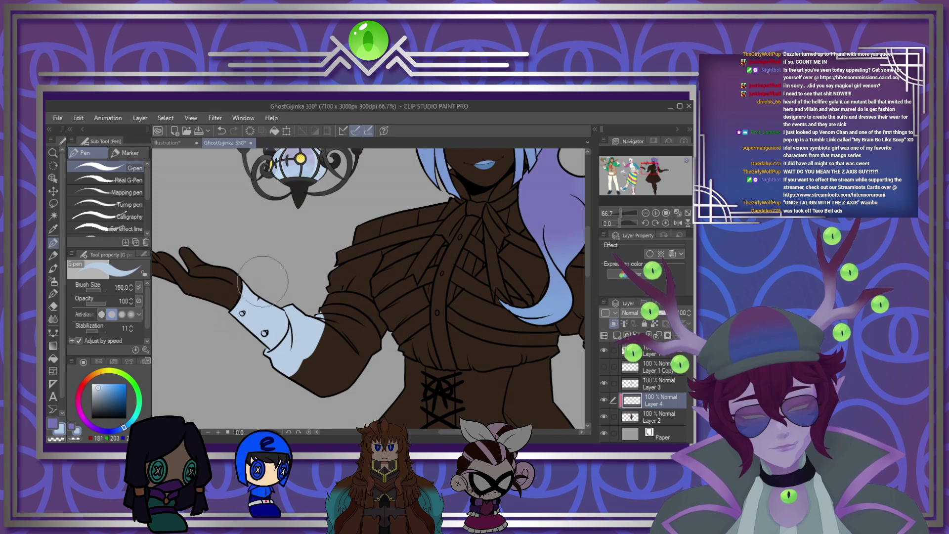
Step: Paint the raised arm's sleeve, the adjoining half of the blouse front and its waist ruffle pale blue with the G-pen at 150
{"action": "mouse_move", "coordinate": [302, 380]}
{"action": "left_mouse_down"}
{"action": "mouse_move", "coordinate": [322, 346]}
{"action": "mouse_move", "coordinate": [360, 336]}
{"action": "mouse_move", "coordinate": [424, 270]}
{"action": "mouse_move", "coordinate": [444, 213]}
{"action": "mouse_move", "coordinate": [351, 227]}
{"action": "mouse_move", "coordinate": [342, 298]}
{"action": "left_mouse_up"}
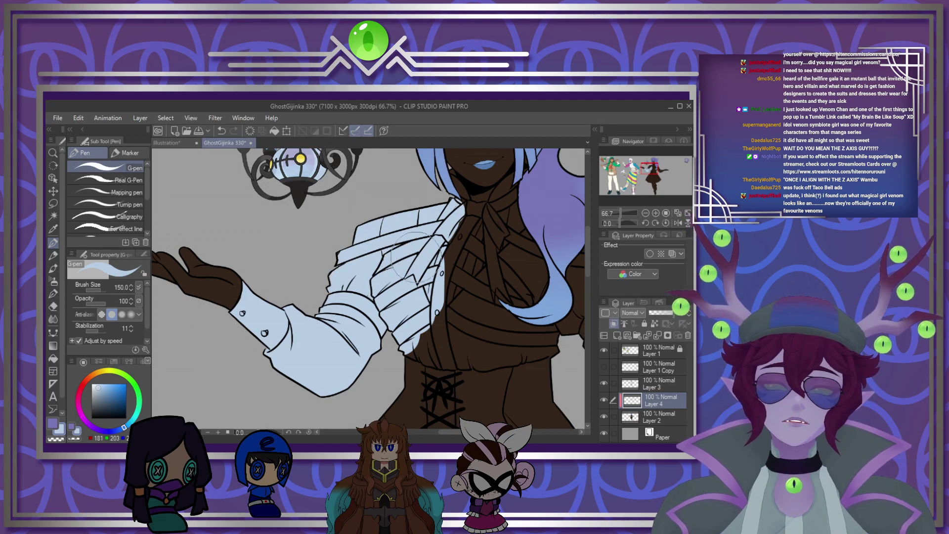
{"action": "left_click_drag", "start_coordinate": [418, 340], "coordinate": [529, 346]}
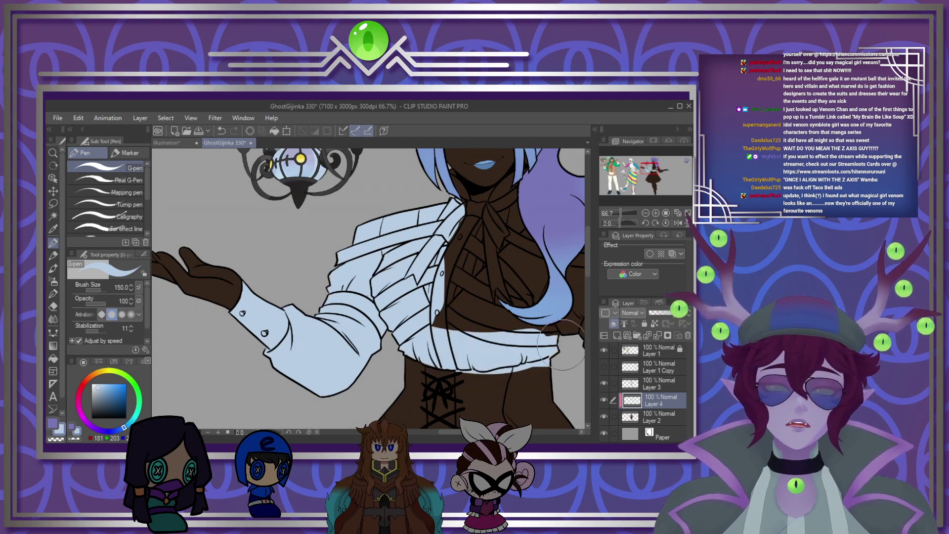
Step: Paint both collar flaps under the chin pale blue with the G-pen reduced to 25 and 20
{"action": "scroll", "coordinate": [462, 328], "scroll_direction": "down", "scroll_amount": 2}
{"action": "scroll", "coordinate": [504, 249], "scroll_direction": "up", "scroll_amount": 6}
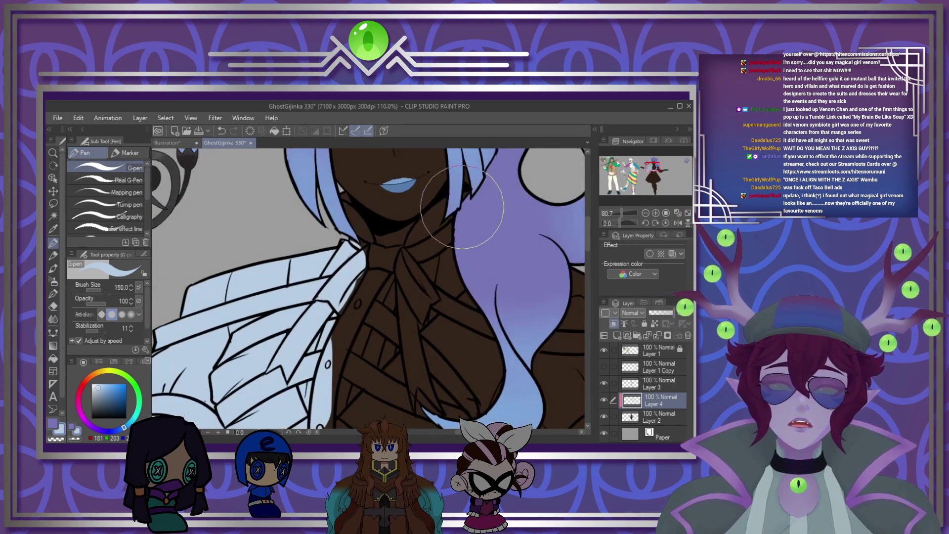
{"action": "scroll", "coordinate": [430, 201], "scroll_direction": "up", "scroll_amount": 2}
{"action": "key", "text": "["}
{"action": "key", "text": "["}
{"action": "key", "text": "["}
{"action": "key", "text": "["}
{"action": "key", "text": "["}
{"action": "key", "text": "["}
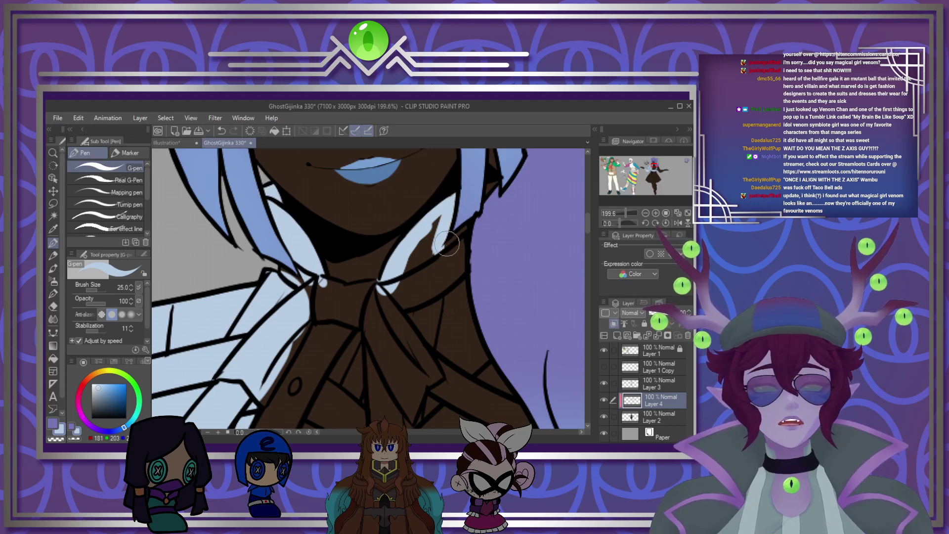
{"action": "left_click_drag", "start_coordinate": [428, 257], "coordinate": [443, 219]}
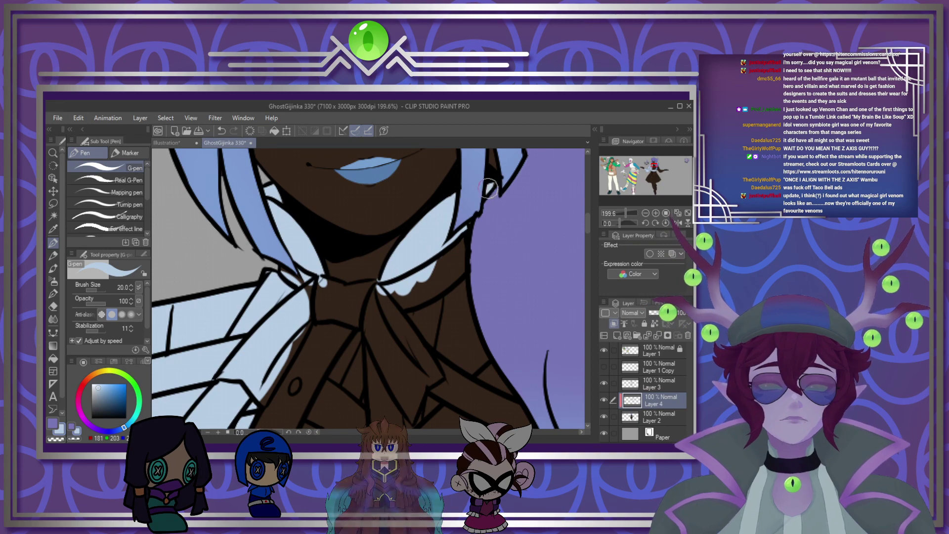
Step: Paint the neck bow and the banded blouse front beside the ponytail pale blue with the G-pen at sizes 60 to 70
{"action": "scroll", "coordinate": [412, 237], "scroll_direction": "down", "scroll_amount": 5}
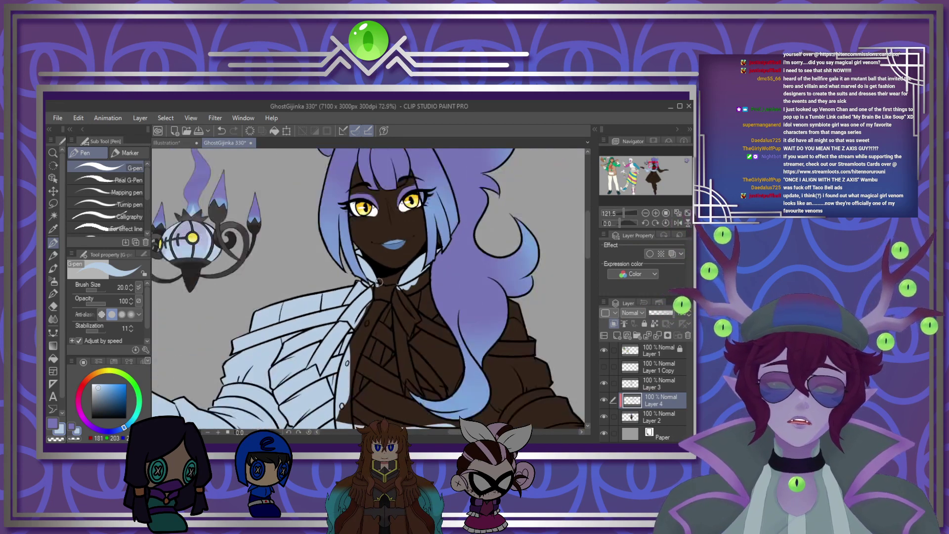
{"action": "scroll", "coordinate": [400, 363], "scroll_direction": "up", "scroll_amount": 2}
{"action": "scroll", "coordinate": [392, 343], "scroll_direction": "up", "scroll_amount": 1}
{"action": "key", "text": "]"}
{"action": "key", "text": "]"}
{"action": "key", "text": "]"}
{"action": "key", "text": "]"}
{"action": "key", "text": "]"}
{"action": "key", "text": "]"}
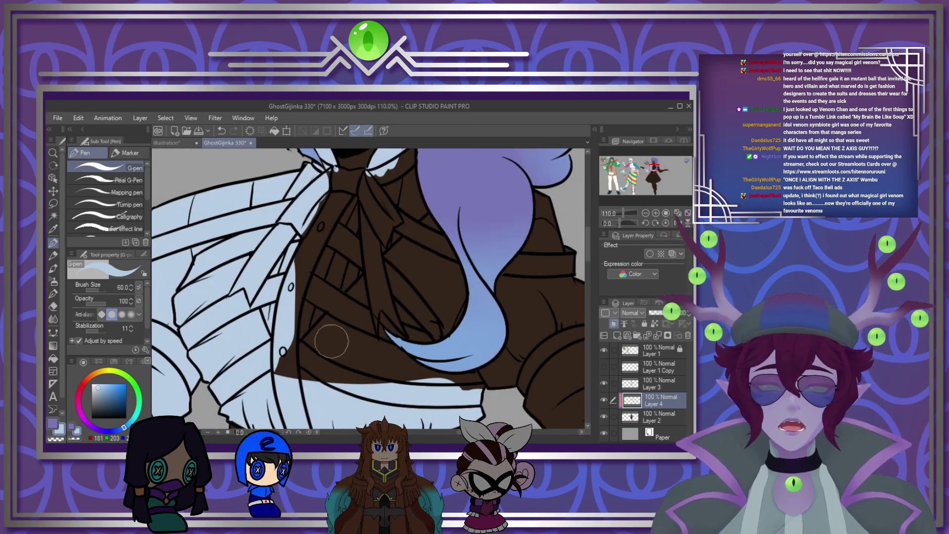
{"action": "mouse_move", "coordinate": [330, 341]}
{"action": "left_mouse_down"}
{"action": "mouse_move", "coordinate": [307, 290]}
{"action": "mouse_move", "coordinate": [324, 350]}
{"action": "mouse_move", "coordinate": [350, 324]}
{"action": "mouse_move", "coordinate": [402, 383]}
{"action": "mouse_move", "coordinate": [365, 340]}
{"action": "mouse_move", "coordinate": [416, 377]}
{"action": "mouse_move", "coordinate": [493, 376]}
{"action": "mouse_move", "coordinate": [410, 383]}
{"action": "mouse_move", "coordinate": [323, 366]}
{"action": "mouse_move", "coordinate": [305, 379]}
{"action": "mouse_move", "coordinate": [322, 352]}
{"action": "left_mouse_up"}
{"action": "scroll", "coordinate": [321, 352], "scroll_direction": "down", "scroll_amount": 3}
{"action": "scroll", "coordinate": [375, 286], "scroll_direction": "up", "scroll_amount": 3}
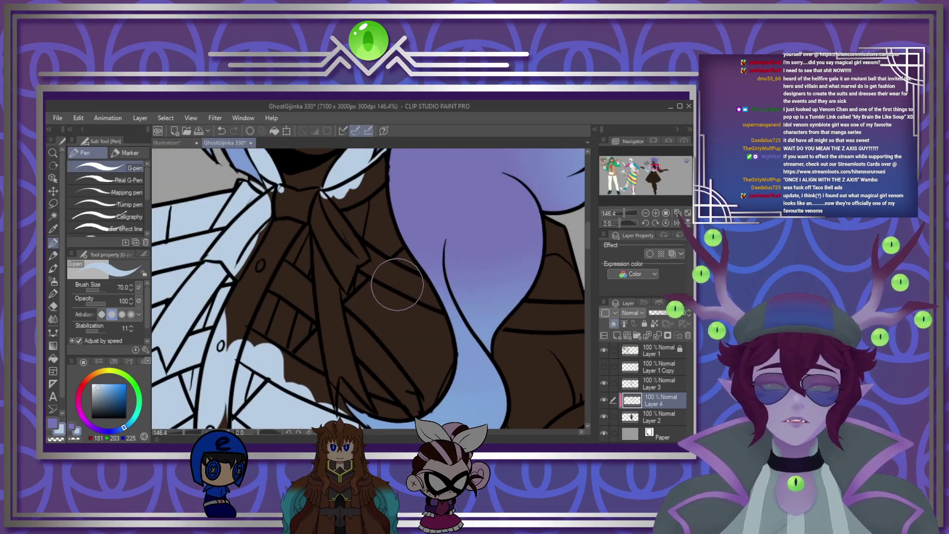
{"action": "mouse_move", "coordinate": [316, 277]}
{"action": "left_mouse_down"}
{"action": "mouse_move", "coordinate": [271, 324]}
{"action": "mouse_move", "coordinate": [302, 256]}
{"action": "mouse_move", "coordinate": [289, 285]}
{"action": "mouse_move", "coordinate": [316, 260]}
{"action": "mouse_move", "coordinate": [308, 364]}
{"action": "mouse_move", "coordinate": [374, 369]}
{"action": "mouse_move", "coordinate": [365, 383]}
{"action": "mouse_move", "coordinate": [400, 379]}
{"action": "mouse_move", "coordinate": [418, 385]}
{"action": "mouse_move", "coordinate": [413, 394]}
{"action": "mouse_move", "coordinate": [432, 375]}
{"action": "mouse_move", "coordinate": [437, 348]}
{"action": "left_mouse_up"}
{"action": "mouse_move", "coordinate": [419, 305]}
{"action": "left_mouse_down"}
{"action": "mouse_move", "coordinate": [380, 237]}
{"action": "mouse_move", "coordinate": [370, 182]}
{"action": "mouse_move", "coordinate": [375, 195]}
{"action": "mouse_move", "coordinate": [355, 212]}
{"action": "mouse_move", "coordinate": [354, 306]}
{"action": "mouse_move", "coordinate": [370, 333]}
{"action": "mouse_move", "coordinate": [404, 332]}
{"action": "mouse_move", "coordinate": [408, 355]}
{"action": "mouse_move", "coordinate": [330, 361]}
{"action": "left_mouse_up"}
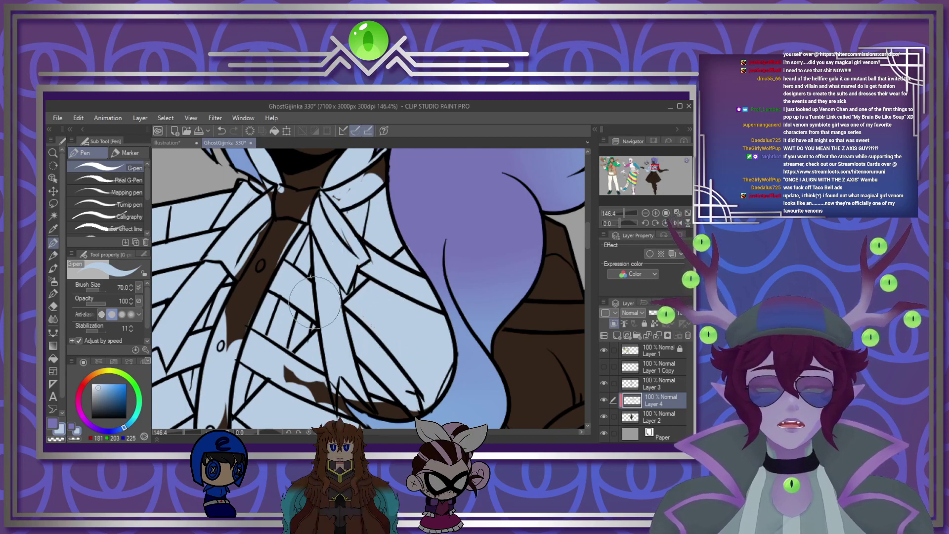
Step: Paint the forearm and elbow of the second sleeve, beside the ponytail, pale blue with the G-pen at 170
{"action": "scroll", "coordinate": [314, 302], "scroll_direction": "down", "scroll_amount": 5}
{"action": "scroll", "coordinate": [463, 372], "scroll_direction": "up", "scroll_amount": 3}
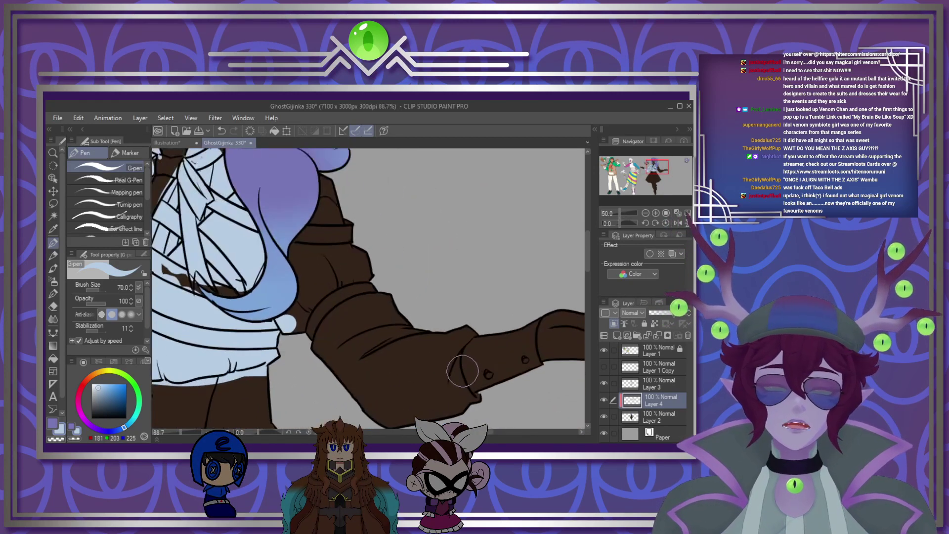
{"action": "key", "text": "bracketright"}
{"action": "mouse_move", "coordinate": [358, 342]}
{"action": "left_mouse_down"}
{"action": "mouse_move", "coordinate": [364, 315]}
{"action": "mouse_move", "coordinate": [421, 346]}
{"action": "mouse_move", "coordinate": [419, 417]}
{"action": "mouse_move", "coordinate": [501, 385]}
{"action": "left_mouse_up"}
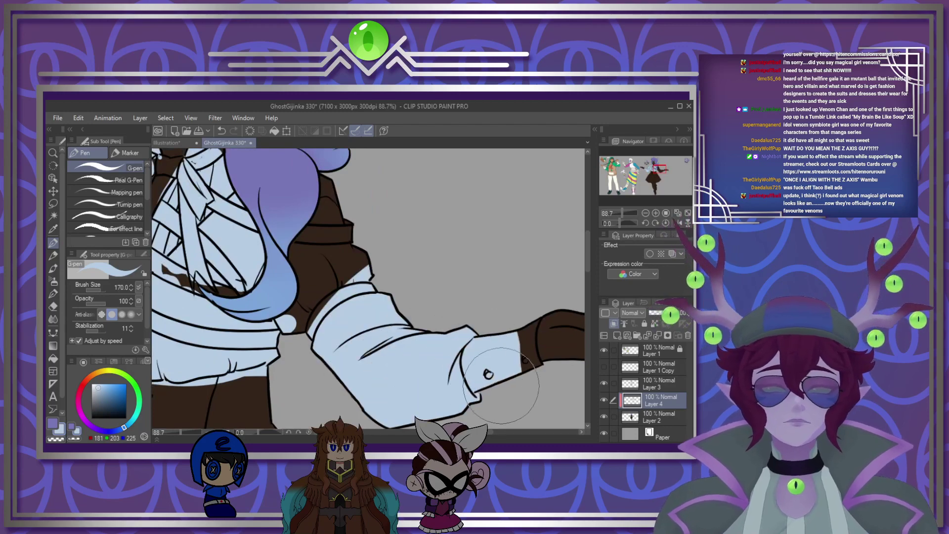
{"action": "left_click_drag", "start_coordinate": [374, 285], "coordinate": [322, 343]}
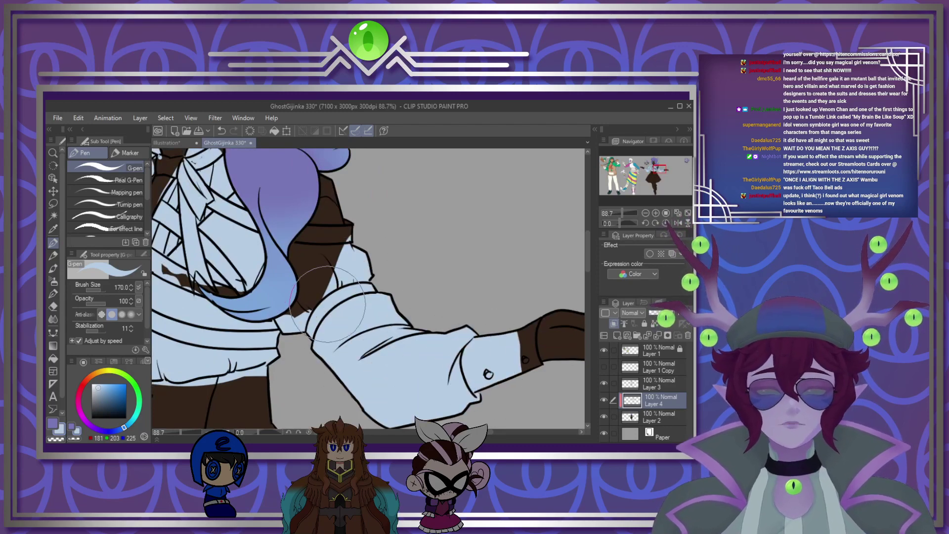
Step: Fill in the second sleeve's upper arm and shoulder along the ponytail's edge in pale blue with the G-pen at 50
{"action": "scroll", "coordinate": [328, 304], "scroll_direction": "down", "scroll_amount": 1}
{"action": "scroll", "coordinate": [346, 291], "scroll_direction": "up", "scroll_amount": 5}
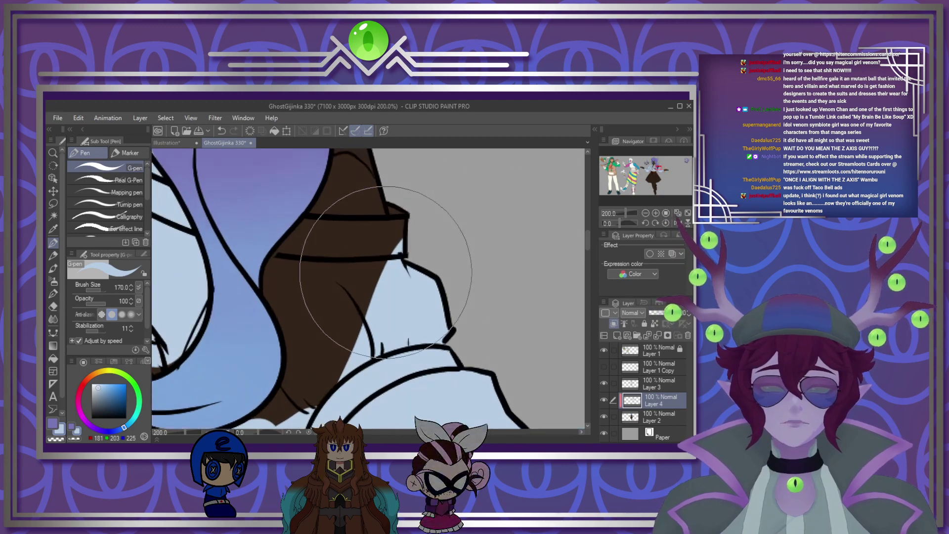
{"action": "key", "text": "bracketleft"}
{"action": "key", "text": "bracketleft"}
{"action": "key", "text": "bracketleft"}
{"action": "key", "text": "bracketleft"}
{"action": "key", "text": "bracketleft"}
{"action": "key", "text": "bracketleft"}
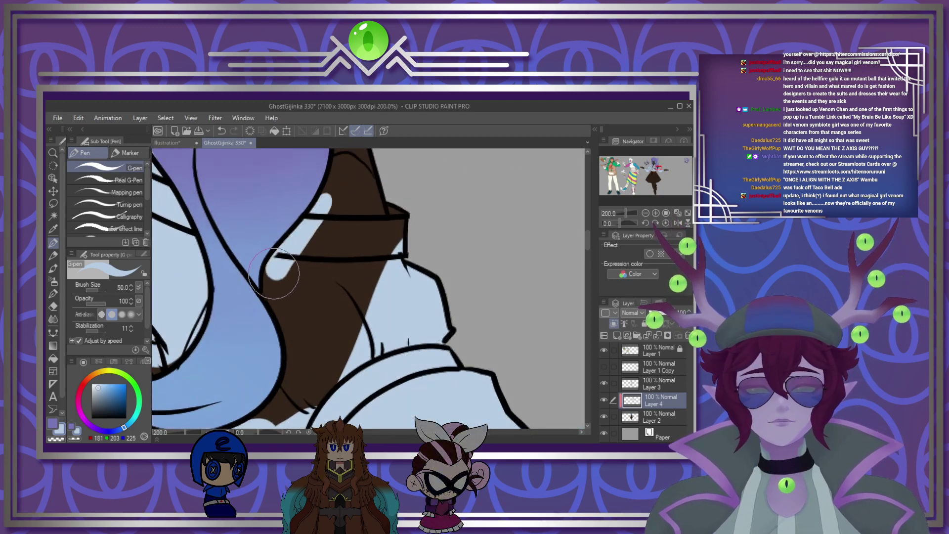
{"action": "mouse_move", "coordinate": [297, 334]}
{"action": "left_mouse_down"}
{"action": "mouse_move", "coordinate": [297, 395]}
{"action": "mouse_move", "coordinate": [283, 416]}
{"action": "left_mouse_up"}
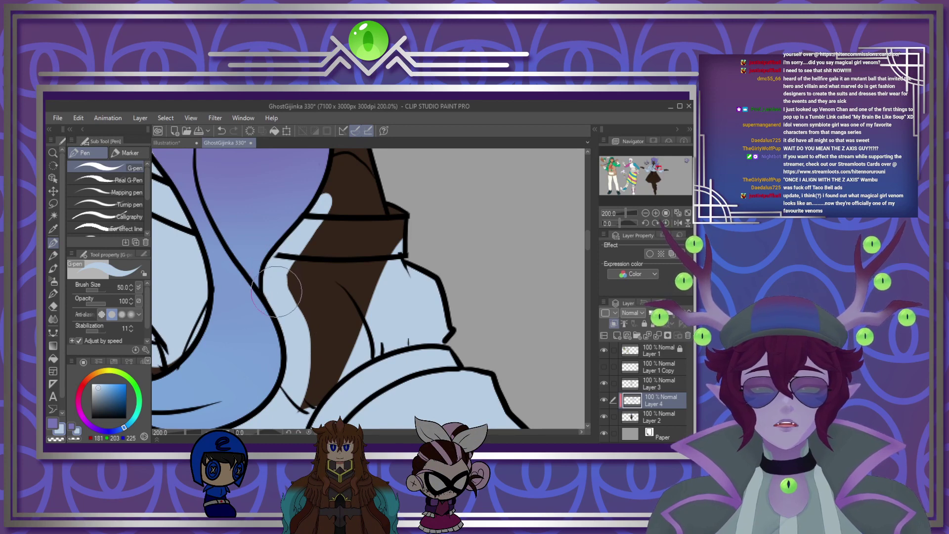
{"action": "mouse_move", "coordinate": [324, 206]}
{"action": "left_mouse_down"}
{"action": "mouse_move", "coordinate": [371, 195]}
{"action": "mouse_move", "coordinate": [392, 235]}
{"action": "mouse_move", "coordinate": [317, 416]}
{"action": "mouse_move", "coordinate": [330, 250]}
{"action": "left_mouse_up"}
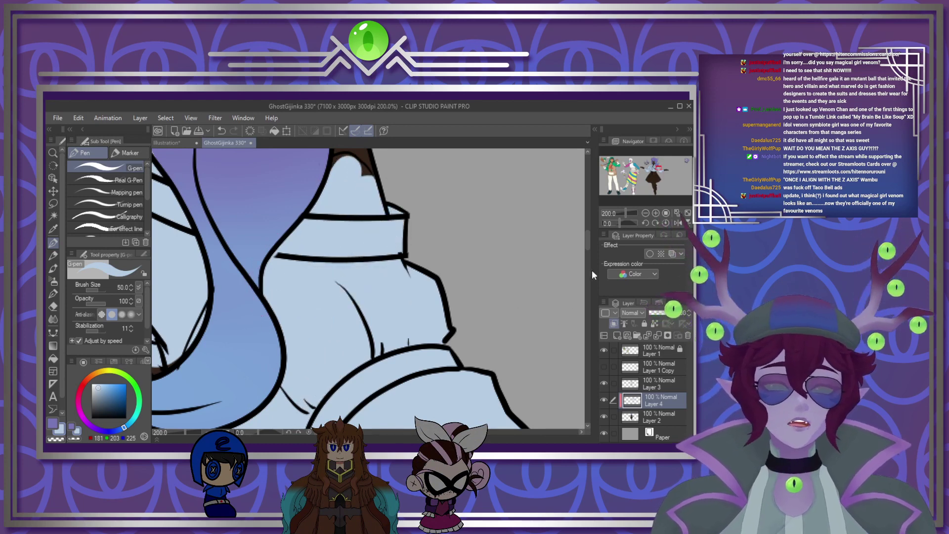
{"action": "scroll", "coordinate": [586, 241], "scroll_direction": "up", "scroll_amount": 3}
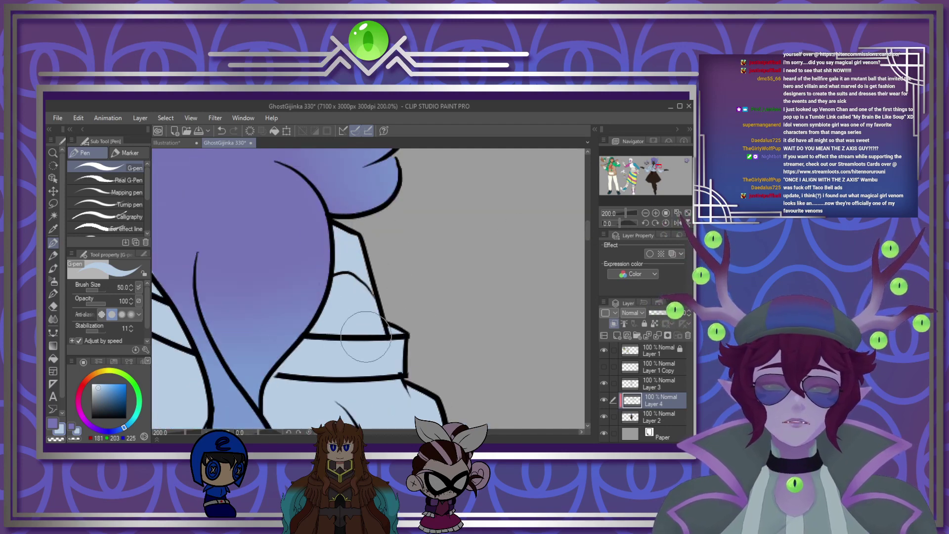
Step: Finish the second sleeve's cuff in pale blue around the button nearest the wrist
{"action": "scroll", "coordinate": [316, 304], "scroll_direction": "down", "scroll_amount": 5}
{"action": "scroll", "coordinate": [410, 414], "scroll_direction": "up", "scroll_amount": 3}
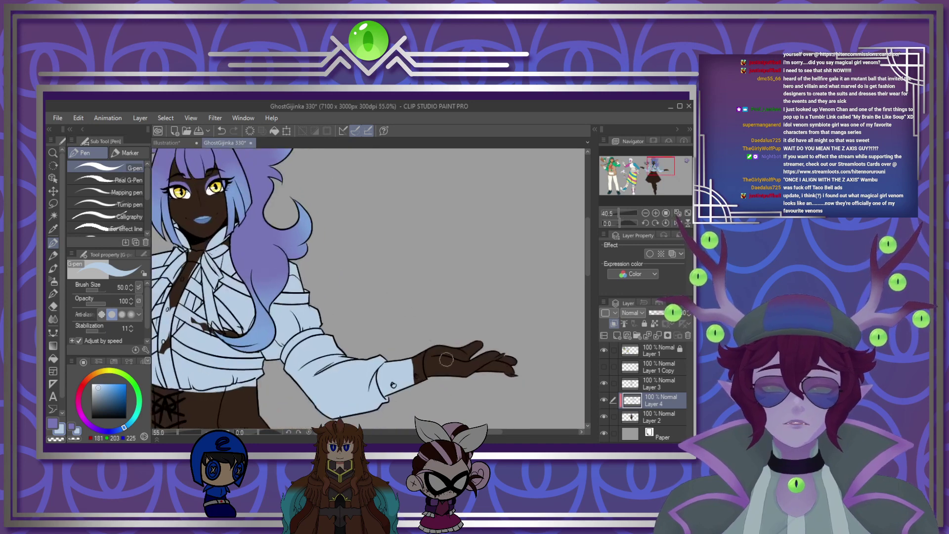
{"action": "scroll", "coordinate": [410, 413], "scroll_direction": "up", "scroll_amount": 5}
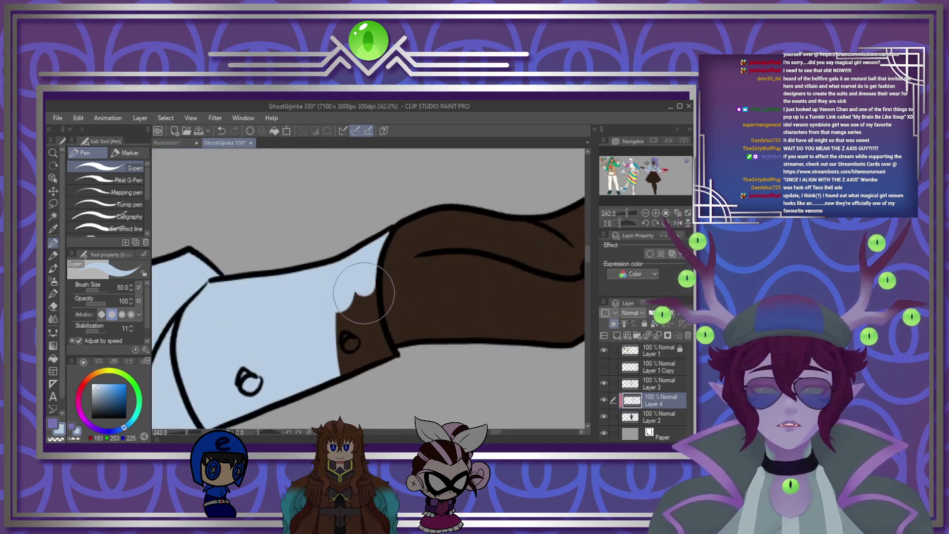
{"action": "mouse_move", "coordinate": [363, 293]}
{"action": "left_mouse_down"}
{"action": "mouse_move", "coordinate": [381, 353]}
{"action": "mouse_move", "coordinate": [374, 362]}
{"action": "mouse_move", "coordinate": [344, 305]}
{"action": "mouse_move", "coordinate": [344, 373]}
{"action": "left_mouse_up"}
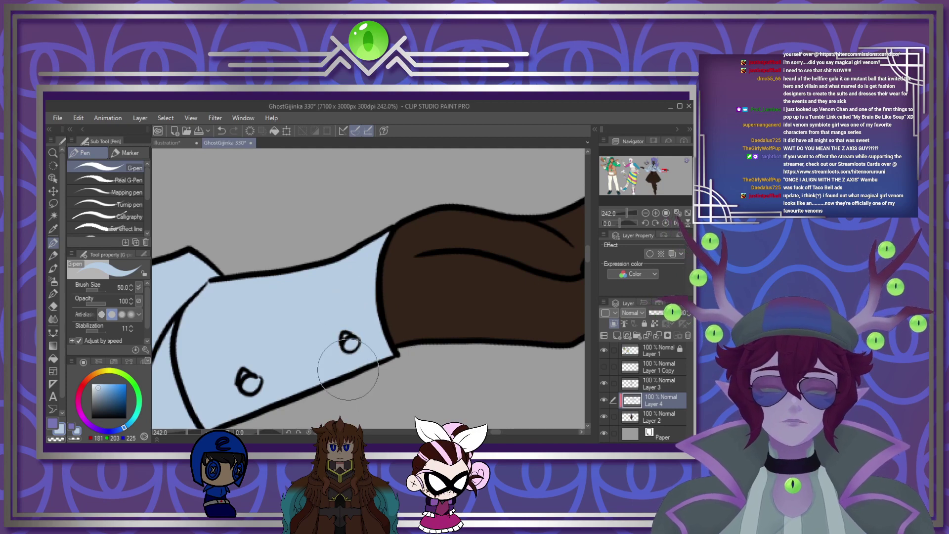
Step: Lighten the pen colour to near-white blue (RGB 225, 233, 241) and paint most of the skirt with the G-pen at 170
{"action": "scroll", "coordinate": [349, 368], "scroll_direction": "down", "scroll_amount": 7}
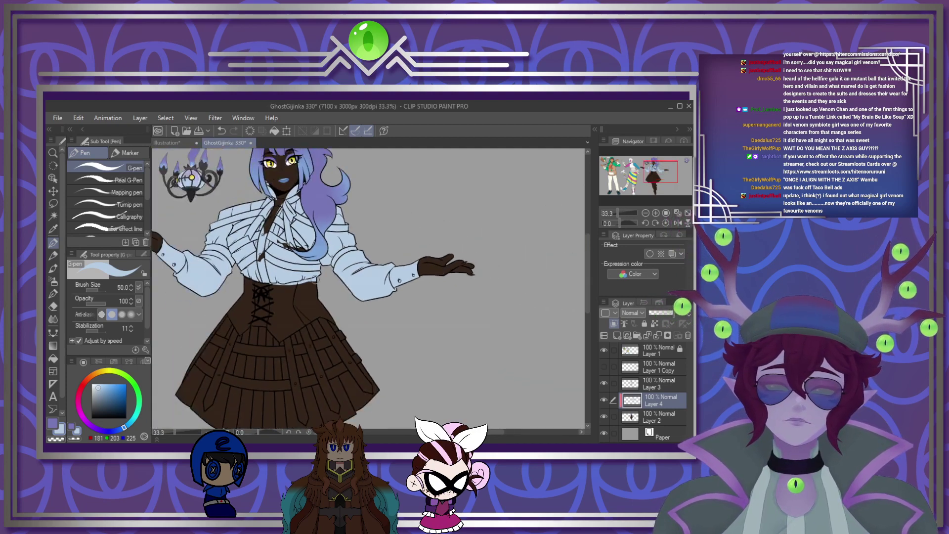
{"action": "scroll", "coordinate": [315, 279], "scroll_direction": "down", "scroll_amount": 3}
{"action": "scroll", "coordinate": [307, 332], "scroll_direction": "up", "scroll_amount": 2}
{"action": "scroll", "coordinate": [326, 341], "scroll_direction": "down", "scroll_amount": 1}
{"action": "scroll", "coordinate": [321, 381], "scroll_direction": "up", "scroll_amount": 1}
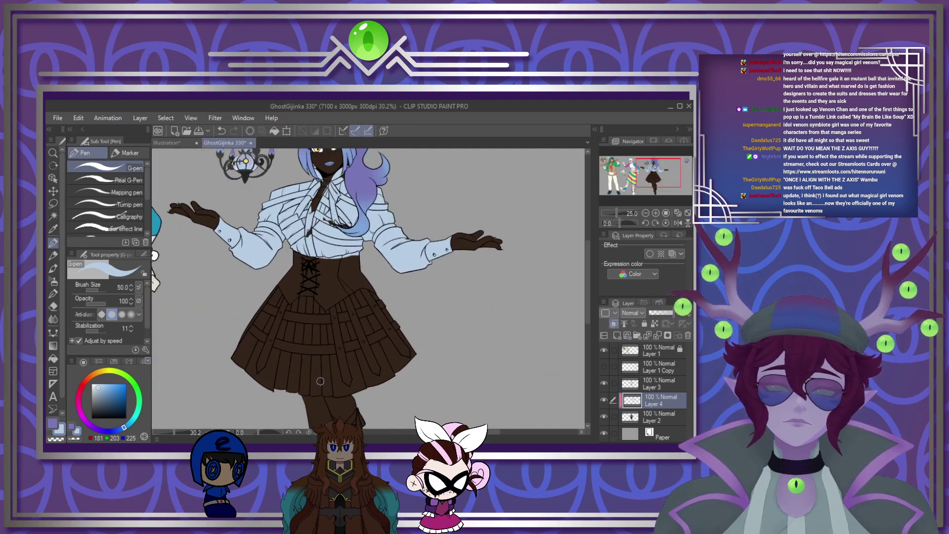
{"action": "scroll", "coordinate": [320, 381], "scroll_direction": "up", "scroll_amount": 4}
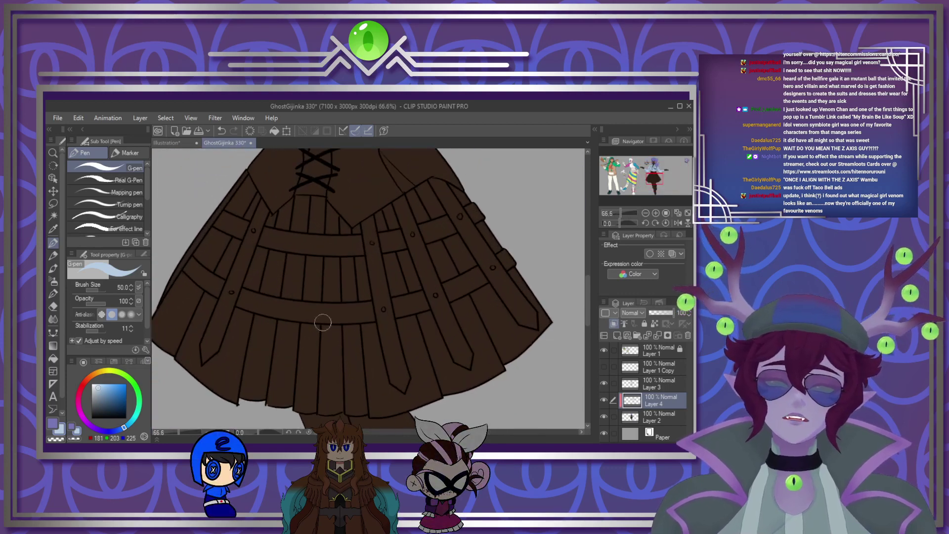
{"action": "scroll", "coordinate": [323, 322], "scroll_direction": "down", "scroll_amount": 2}
{"action": "scroll", "coordinate": [306, 322], "scroll_direction": "up", "scroll_amount": 2}
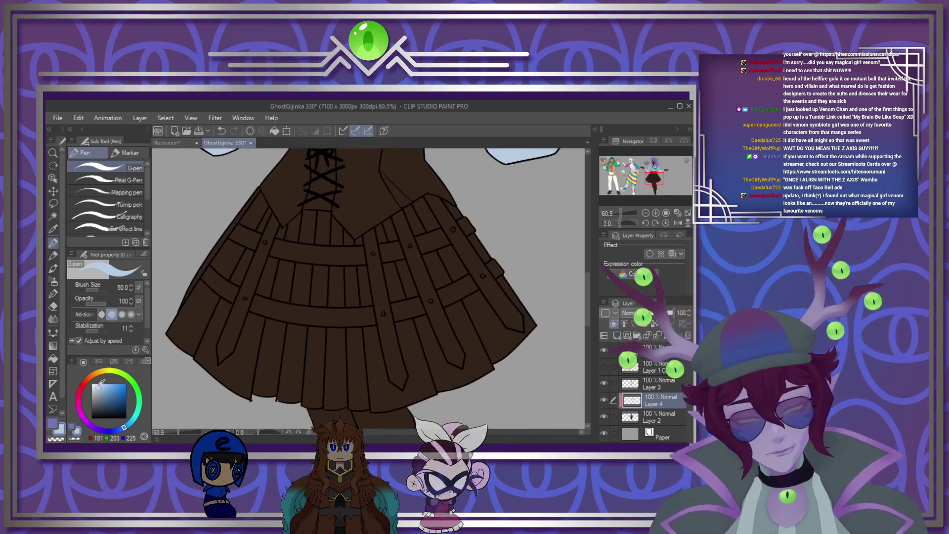
{"action": "left_click_drag", "start_coordinate": [97, 387], "coordinate": [94, 385]}
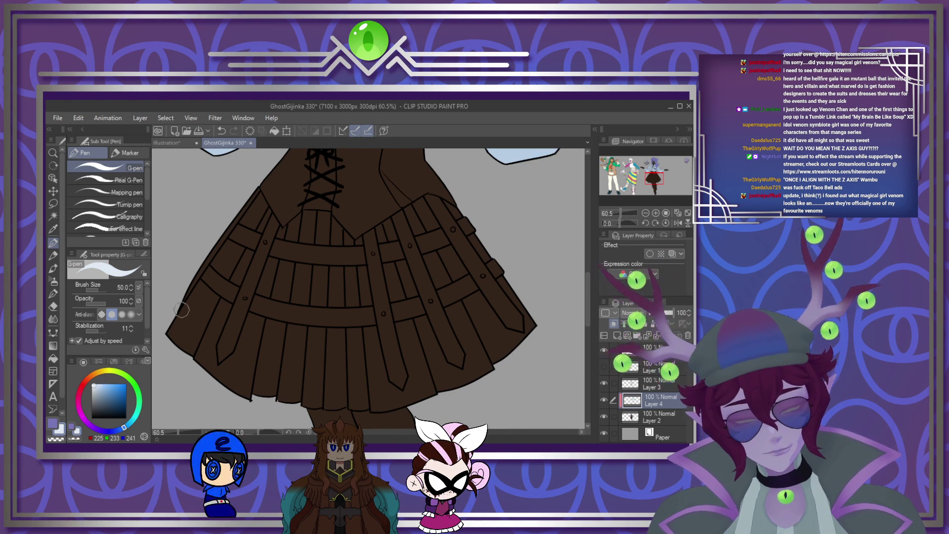
{"action": "key", "text": "]"}
{"action": "key", "text": "]"}
{"action": "key", "text": "]"}
{"action": "key", "text": "]"}
{"action": "key", "text": "]"}
{"action": "key", "text": "]"}
{"action": "key", "text": "]"}
{"action": "mouse_move", "coordinate": [272, 193]}
{"action": "left_mouse_down"}
{"action": "mouse_move", "coordinate": [220, 257]}
{"action": "mouse_move", "coordinate": [236, 258]}
{"action": "mouse_move", "coordinate": [198, 380]}
{"action": "mouse_move", "coordinate": [338, 228]}
{"action": "mouse_move", "coordinate": [494, 227]}
{"action": "mouse_move", "coordinate": [506, 261]}
{"action": "mouse_move", "coordinate": [475, 313]}
{"action": "mouse_move", "coordinate": [508, 345]}
{"action": "left_mouse_up"}
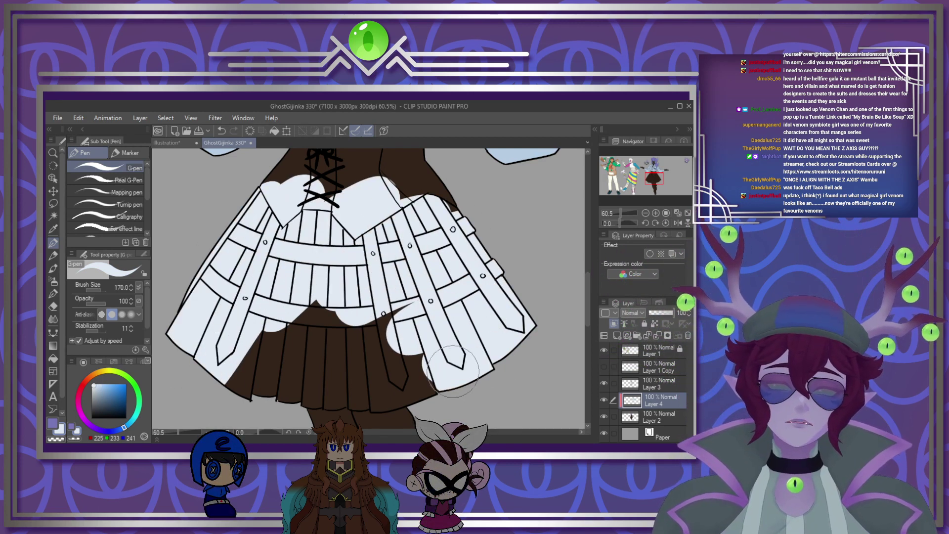
{"action": "mouse_move", "coordinate": [395, 361]}
{"action": "left_mouse_down"}
{"action": "mouse_move", "coordinate": [308, 330]}
{"action": "mouse_move", "coordinate": [375, 320]}
{"action": "mouse_move", "coordinate": [314, 317]}
{"action": "mouse_move", "coordinate": [385, 350]}
{"action": "mouse_move", "coordinate": [245, 352]}
{"action": "mouse_move", "coordinate": [426, 366]}
{"action": "left_mouse_up"}
Step: Fill the remaining brown along the skirt's hem using Refer other layers, and cover the leftover seam with the G-pen
{"action": "left_click", "coordinate": [53, 359]}
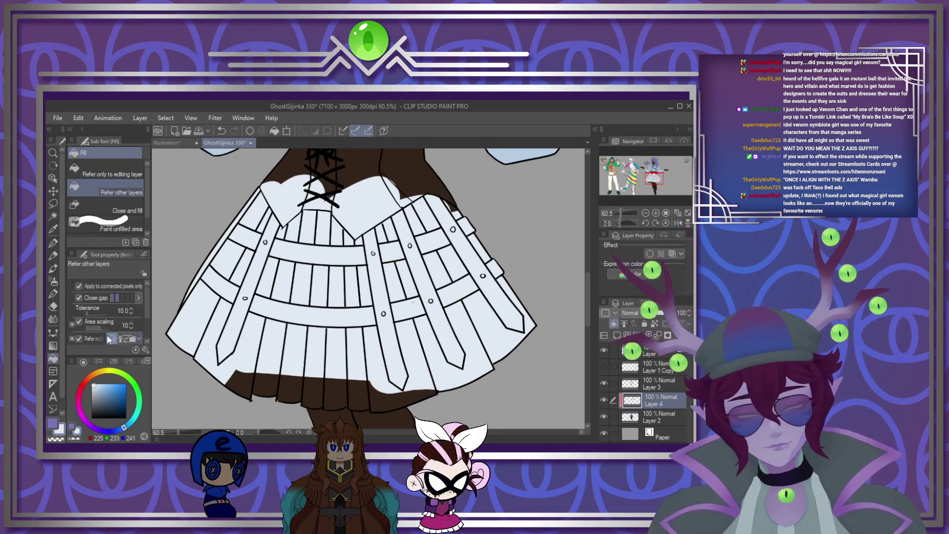
{"action": "left_click", "coordinate": [267, 388]}
{"action": "left_click", "coordinate": [395, 391]}
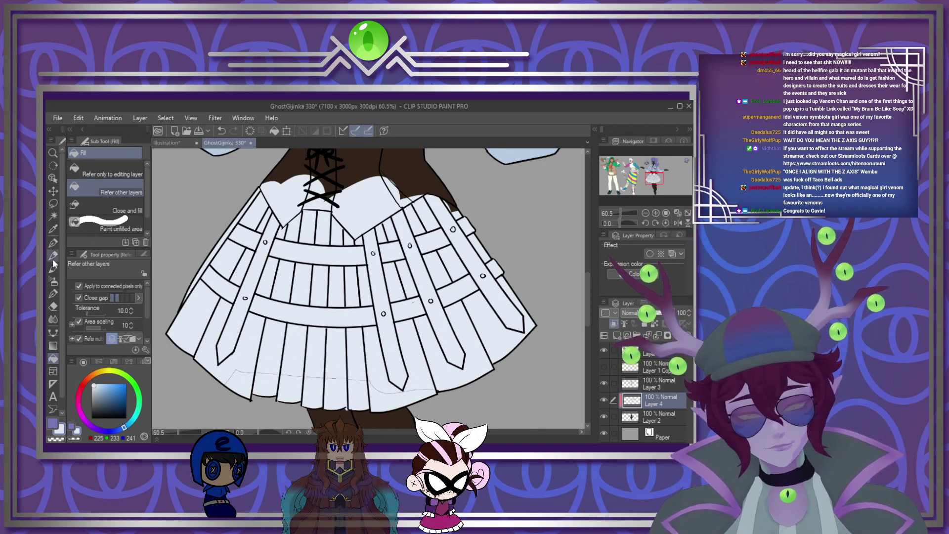
{"action": "left_click", "coordinate": [53, 243]}
{"action": "left_click_drag", "start_coordinate": [289, 374], "coordinate": [446, 380]}
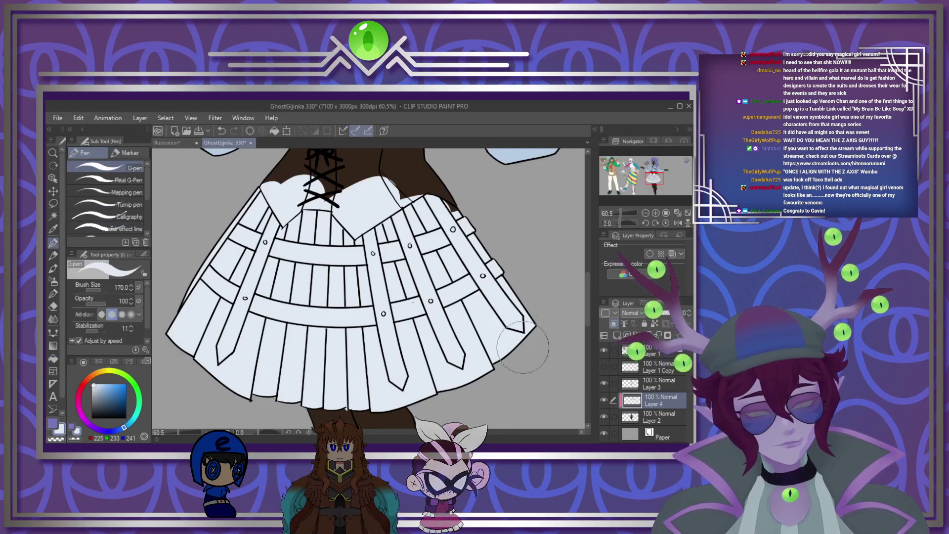
Step: Sample the dark grey (RGB 64, 63, 64) of the chandelier reference as the drawing colour
{"action": "scroll", "coordinate": [549, 312], "scroll_direction": "down", "scroll_amount": 2}
{"action": "scroll", "coordinate": [546, 310], "scroll_direction": "down", "scroll_amount": 3}
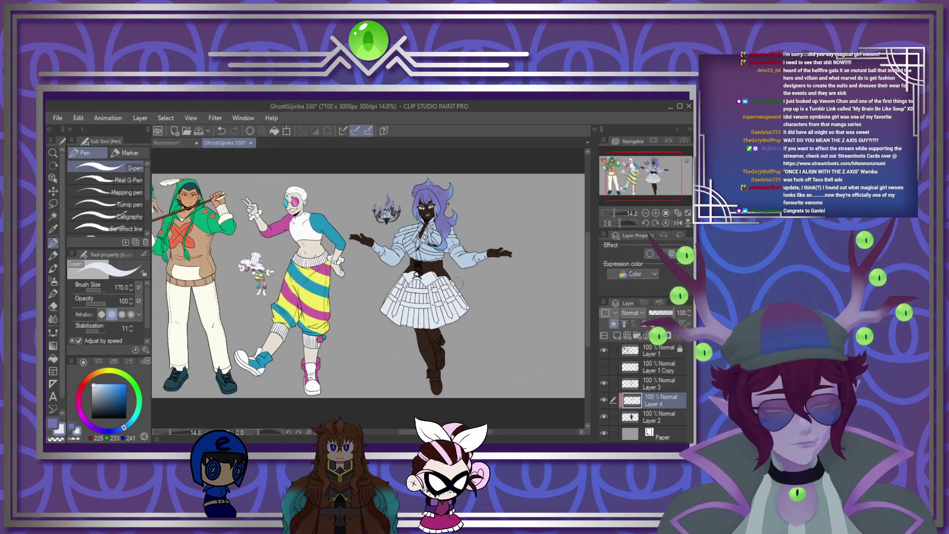
{"action": "scroll", "coordinate": [418, 286], "scroll_direction": "up", "scroll_amount": 2}
{"action": "scroll", "coordinate": [417, 285], "scroll_direction": "down", "scroll_amount": 2}
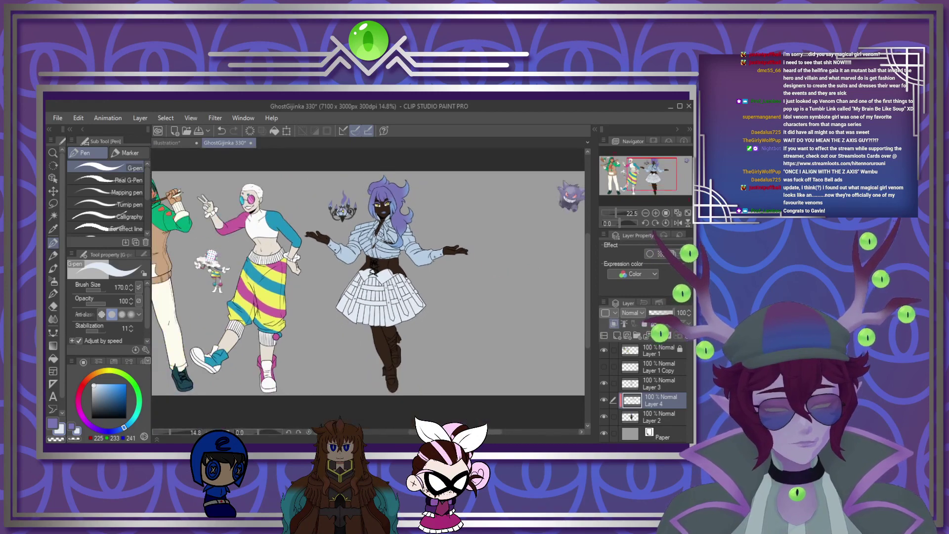
{"action": "scroll", "coordinate": [412, 283], "scroll_direction": "up", "scroll_amount": 1}
{"action": "scroll", "coordinate": [351, 192], "scroll_direction": "up", "scroll_amount": 8}
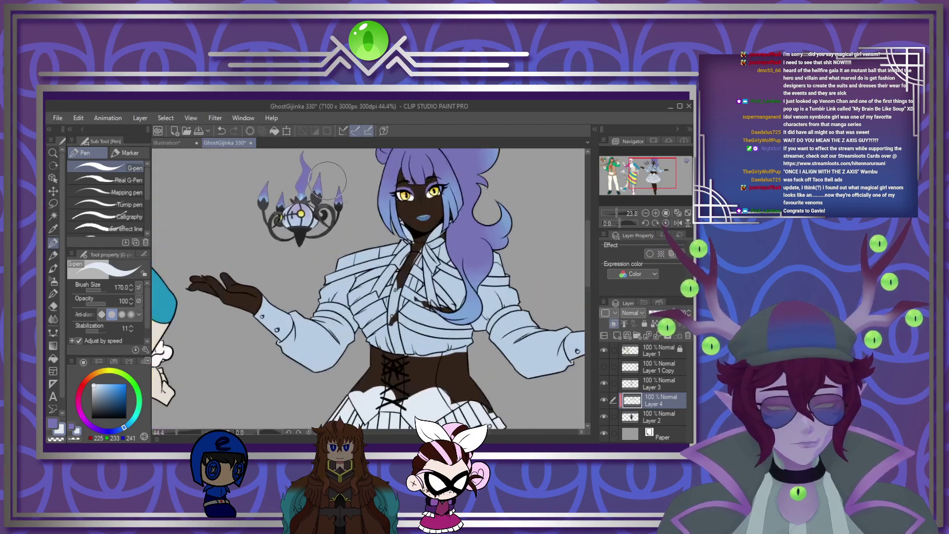
{"action": "left_click", "coordinate": [310, 196], "text": "alt"}
{"action": "scroll", "coordinate": [310, 197], "scroll_direction": "down", "scroll_amount": 9}
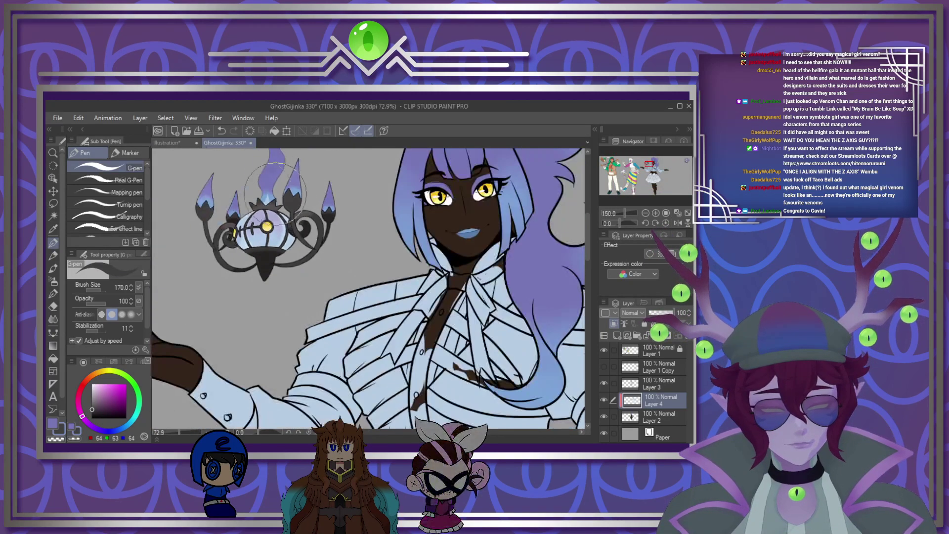
{"action": "scroll", "coordinate": [415, 416], "scroll_direction": "up", "scroll_amount": 3}
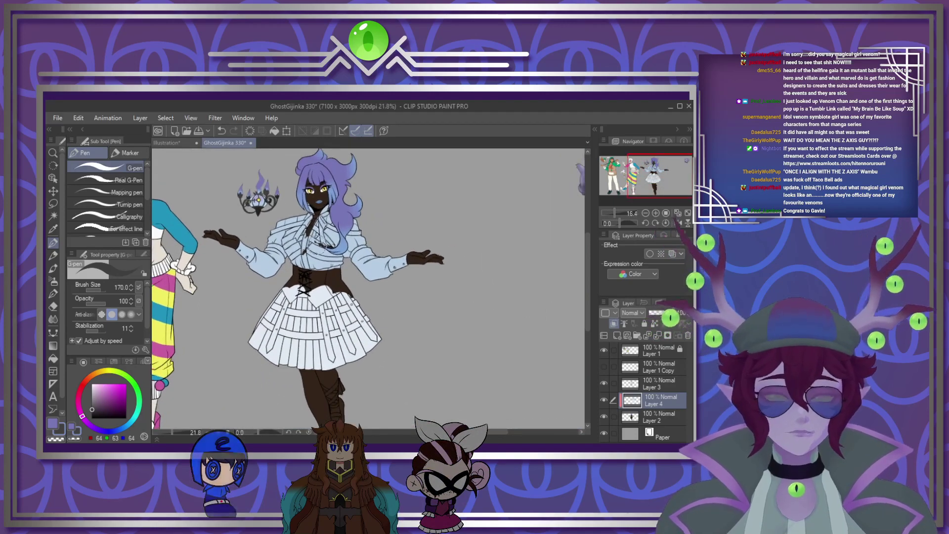
{"action": "scroll", "coordinate": [224, 271], "scroll_direction": "up", "scroll_amount": 4}
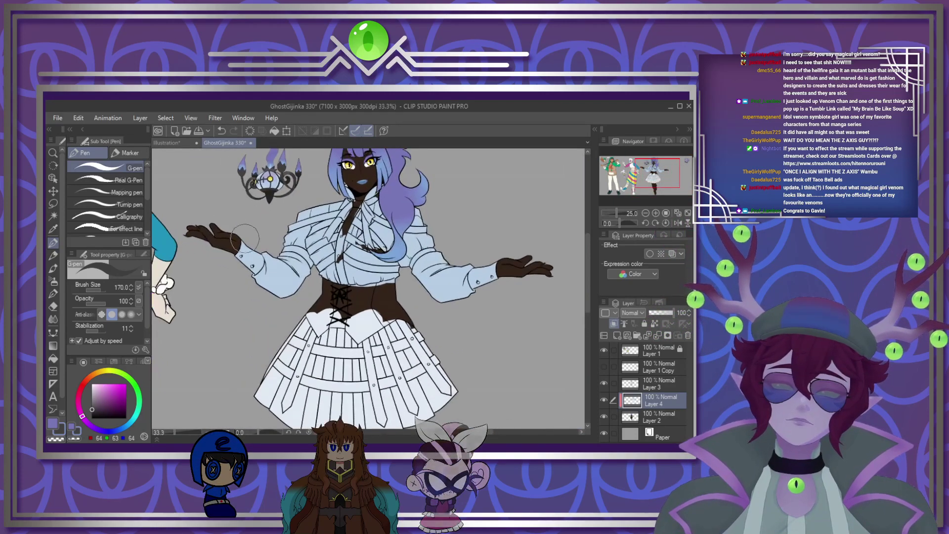
Step: Add a new layer and paint the first sleeve's cuff dark grey over the pale blue with the G-pen at 70
{"action": "scroll", "coordinate": [225, 270], "scroll_direction": "up", "scroll_amount": 3}
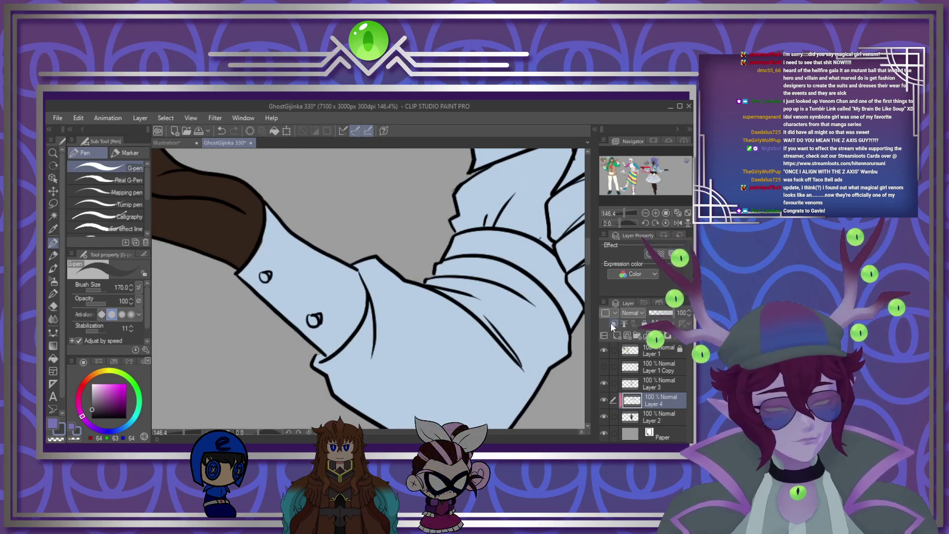
{"action": "left_click", "coordinate": [613, 323]}
{"action": "left_click", "coordinate": [617, 335]}
{"action": "key", "text": "["}
{"action": "key", "text": "["}
{"action": "key", "text": "["}
{"action": "key", "text": "["}
{"action": "key", "text": "["}
{"action": "mouse_move", "coordinate": [277, 207]}
{"action": "left_mouse_down"}
{"action": "mouse_move", "coordinate": [237, 297]}
{"action": "mouse_move", "coordinate": [286, 260]}
{"action": "mouse_move", "coordinate": [294, 276]}
{"action": "left_mouse_up"}
{"action": "left_click", "coordinate": [613, 323]}
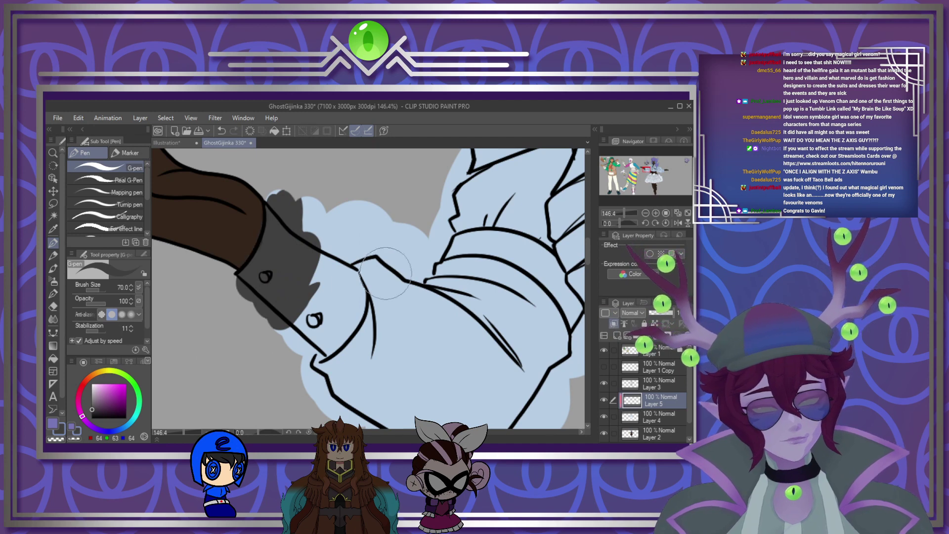
{"action": "mouse_move", "coordinate": [328, 344]}
{"action": "left_mouse_down"}
{"action": "mouse_move", "coordinate": [356, 303]}
{"action": "mouse_move", "coordinate": [336, 260]}
{"action": "mouse_move", "coordinate": [341, 306]}
{"action": "left_mouse_up"}
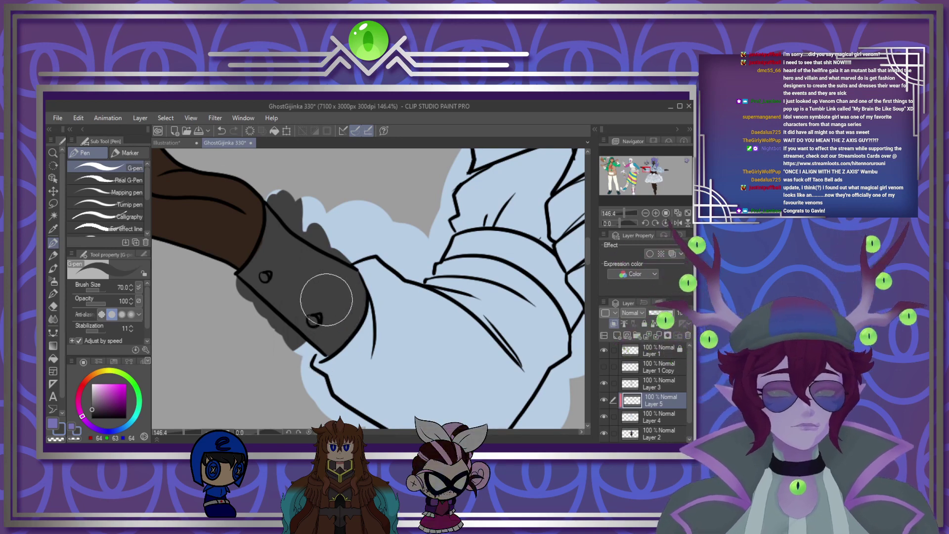
Step: Paint the cuff of the opposite sleeve dark grey with the G-pen at 70, covering the area around both buttons
{"action": "scroll", "coordinate": [249, 306], "scroll_direction": "down", "scroll_amount": 5}
{"action": "scroll", "coordinate": [262, 296], "scroll_direction": "down", "scroll_amount": 3}
{"action": "scroll", "coordinate": [534, 312], "scroll_direction": "up", "scroll_amount": 4}
{"action": "scroll", "coordinate": [532, 314], "scroll_direction": "down", "scroll_amount": 3}
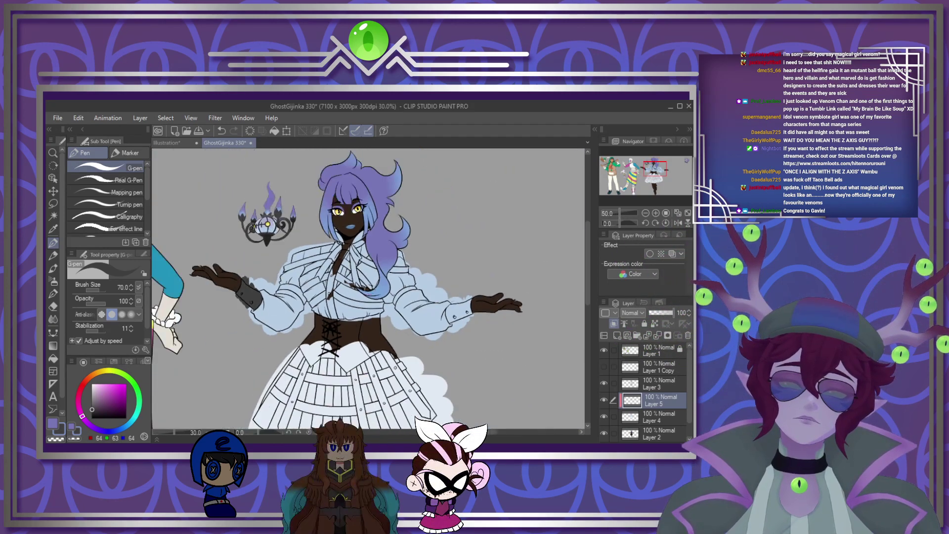
{"action": "scroll", "coordinate": [548, 318], "scroll_direction": "up", "scroll_amount": 3}
{"action": "scroll", "coordinate": [487, 309], "scroll_direction": "up", "scroll_amount": 4}
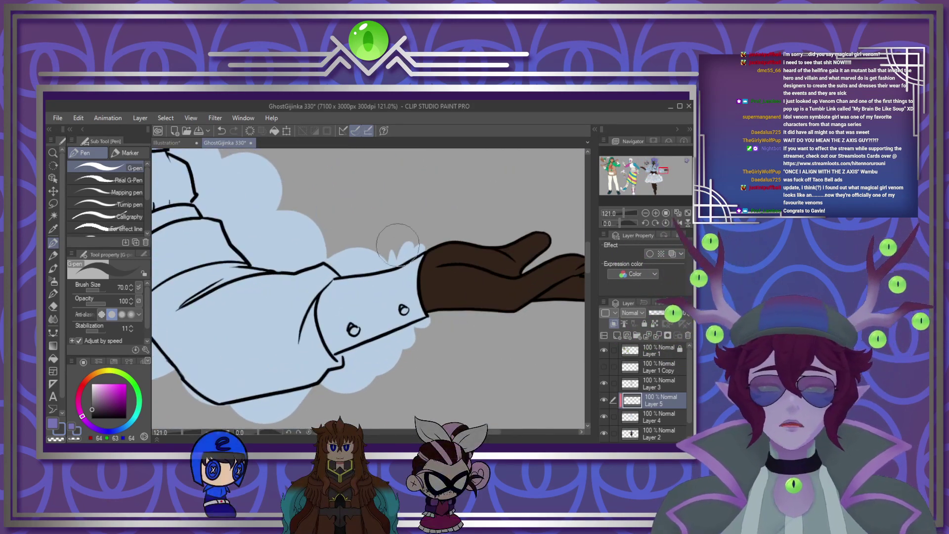
{"action": "mouse_move", "coordinate": [415, 276]}
{"action": "left_mouse_down"}
{"action": "mouse_move", "coordinate": [392, 280]}
{"action": "mouse_move", "coordinate": [376, 268]}
{"action": "mouse_move", "coordinate": [335, 295]}
{"action": "left_mouse_up"}
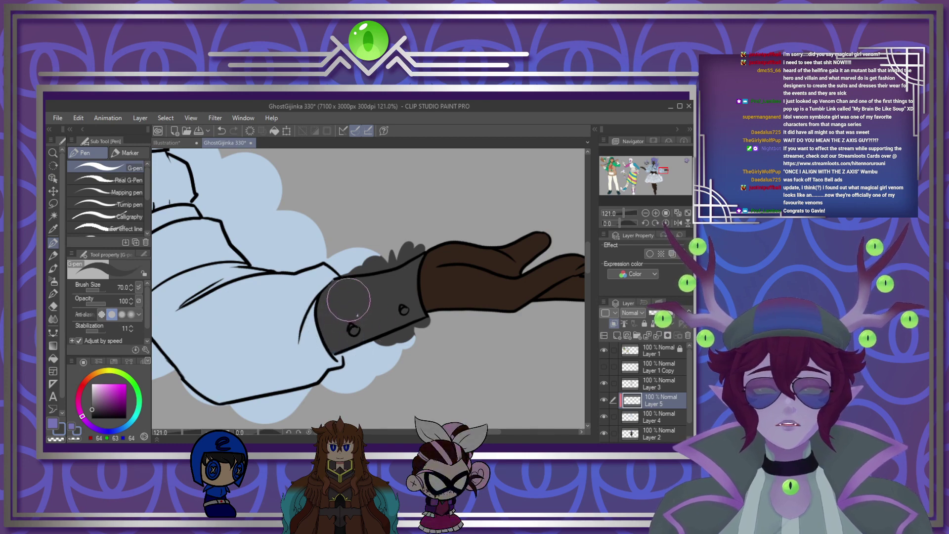
{"action": "scroll", "coordinate": [370, 276], "scroll_direction": "down", "scroll_amount": 8}
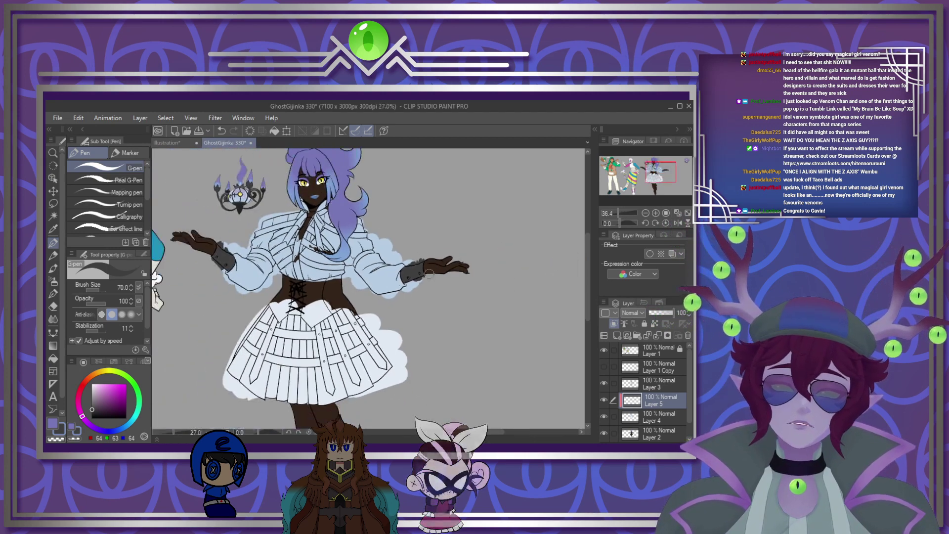
Step: Hide the base layer (Layer 2) and fill the corset's side panels and laced centre dark grey using Refer other layers
{"action": "scroll", "coordinate": [259, 265], "scroll_direction": "up", "scroll_amount": 4}
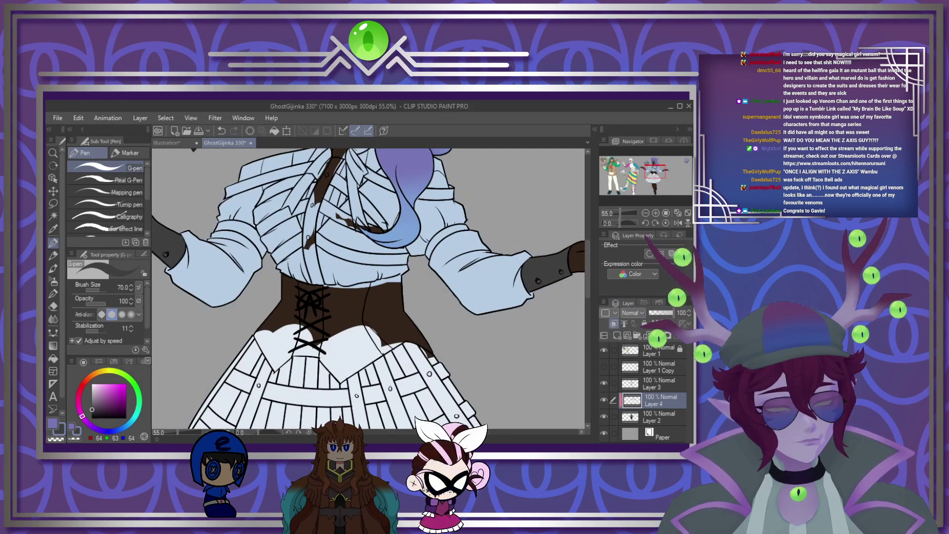
{"action": "scroll", "coordinate": [432, 340], "scroll_direction": "up", "scroll_amount": 5}
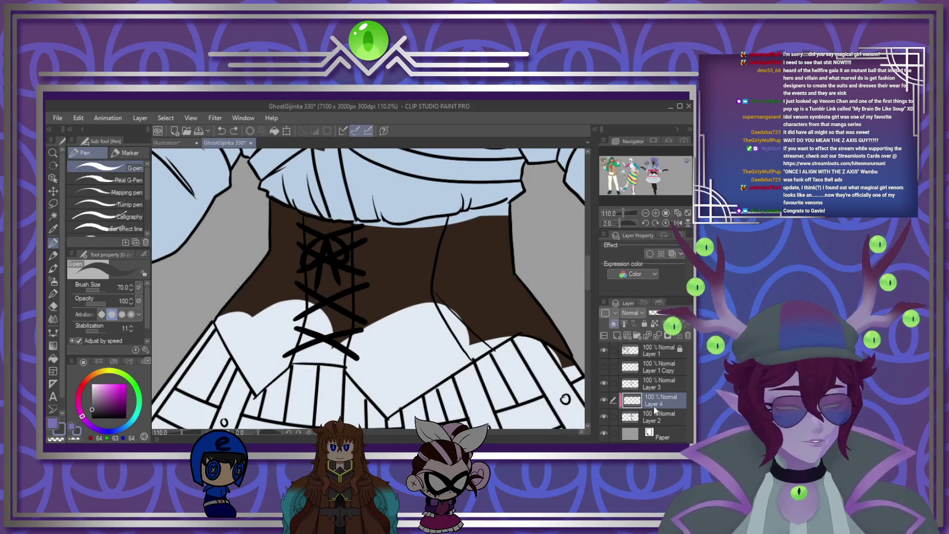
{"action": "left_click", "coordinate": [604, 417]}
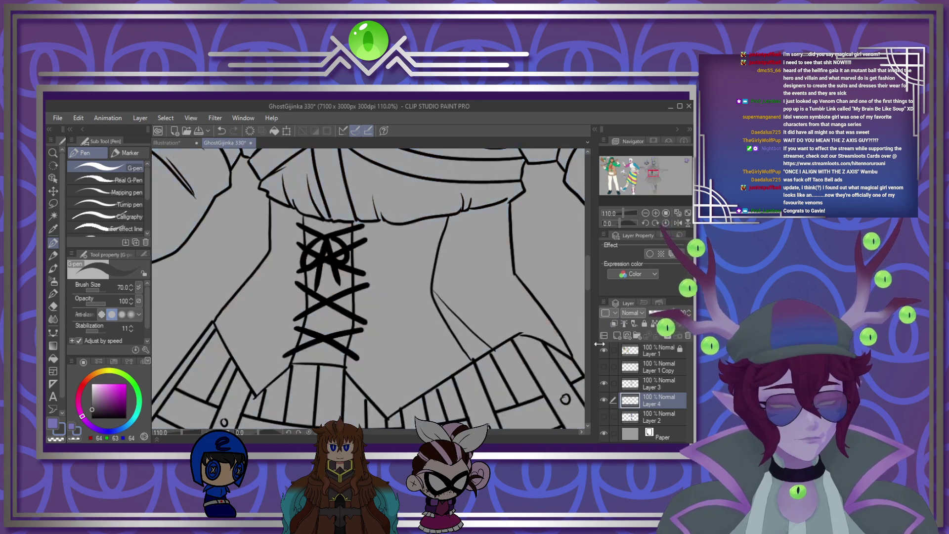
{"action": "key", "text": "g"}
{"action": "left_click", "coordinate": [283, 342]}
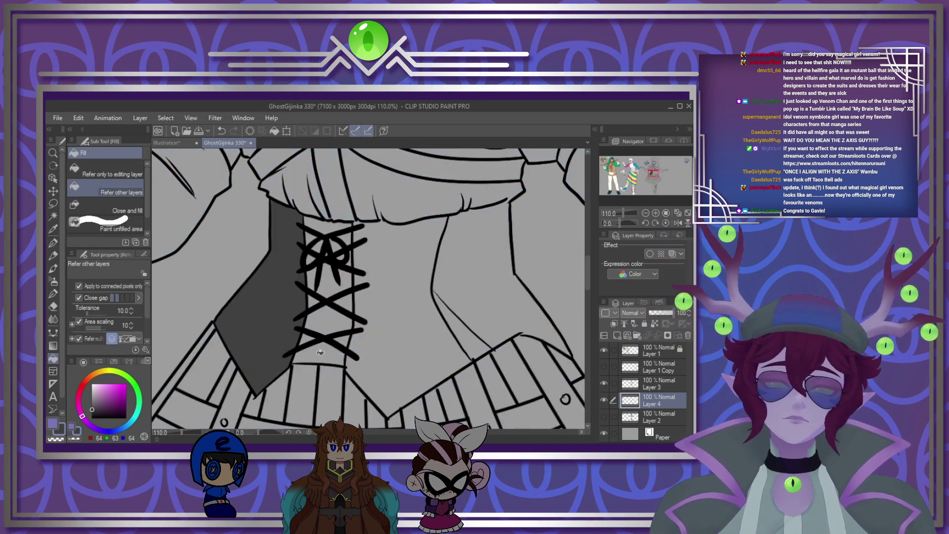
{"action": "mouse_move", "coordinate": [339, 339]}
{"action": "left_mouse_down"}
{"action": "mouse_move", "coordinate": [344, 301]}
{"action": "mouse_move", "coordinate": [326, 281]}
{"action": "left_mouse_up"}
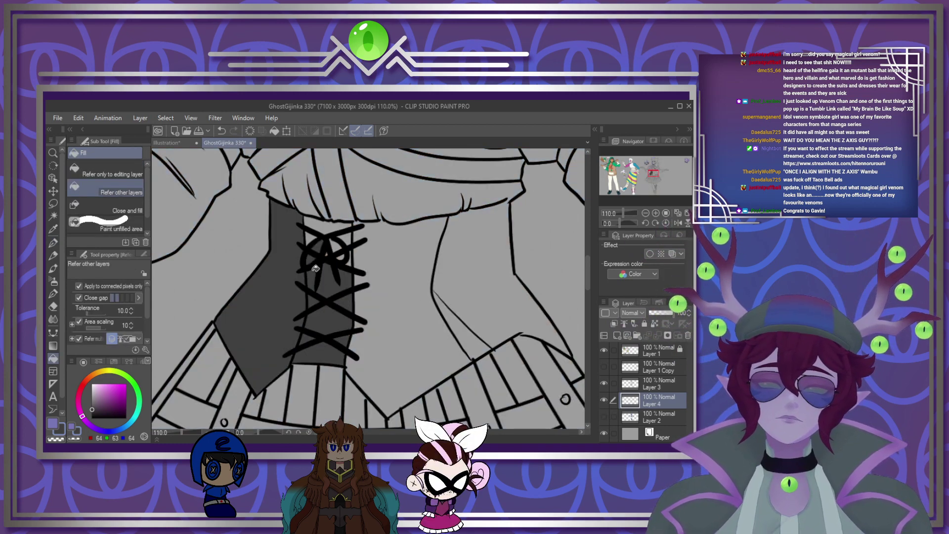
{"action": "left_click", "coordinate": [351, 247]}
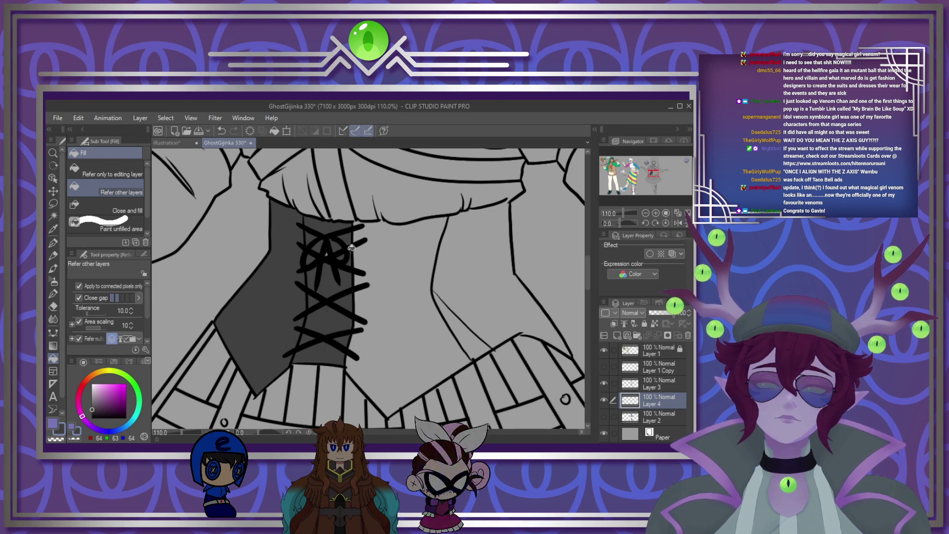
{"action": "left_click", "coordinate": [360, 301]}
{"action": "left_click", "coordinate": [466, 301]}
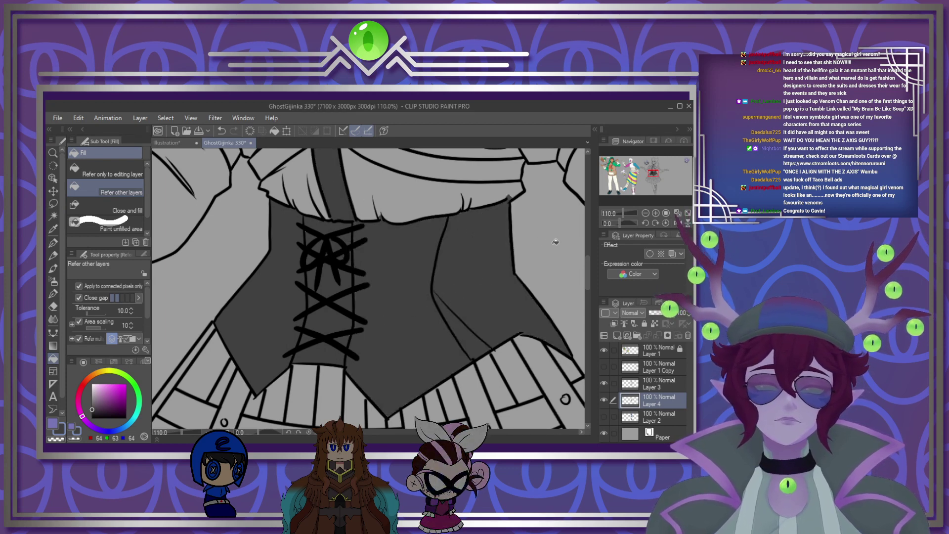
Step: Fill the neck ribbon's knot, collar band and hanging tails dark grey using Refer other layers
{"action": "mouse_move", "coordinate": [589, 262]}
{"action": "left_mouse_down"}
{"action": "mouse_move", "coordinate": [589, 237]}
{"action": "mouse_move", "coordinate": [591, 248]}
{"action": "left_mouse_up"}
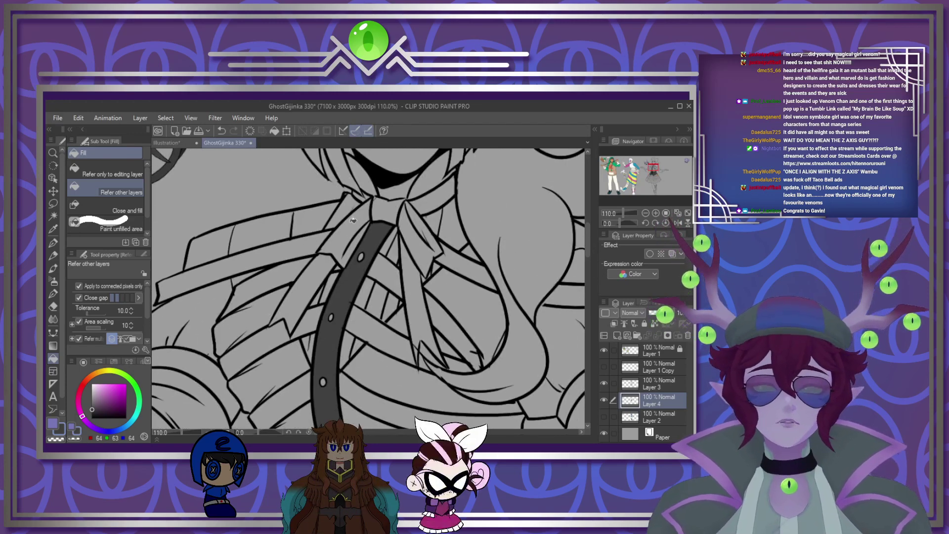
{"action": "left_click", "coordinate": [390, 213]}
{"action": "left_click", "coordinate": [417, 237]}
{"action": "left_click", "coordinate": [427, 203]}
{"action": "left_click", "coordinate": [357, 199]}
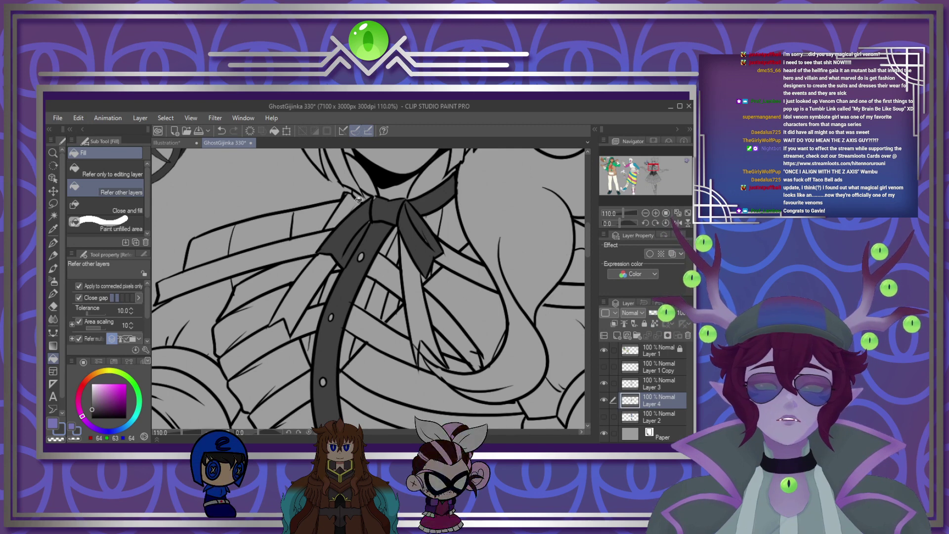
{"action": "left_click", "coordinate": [318, 270]}
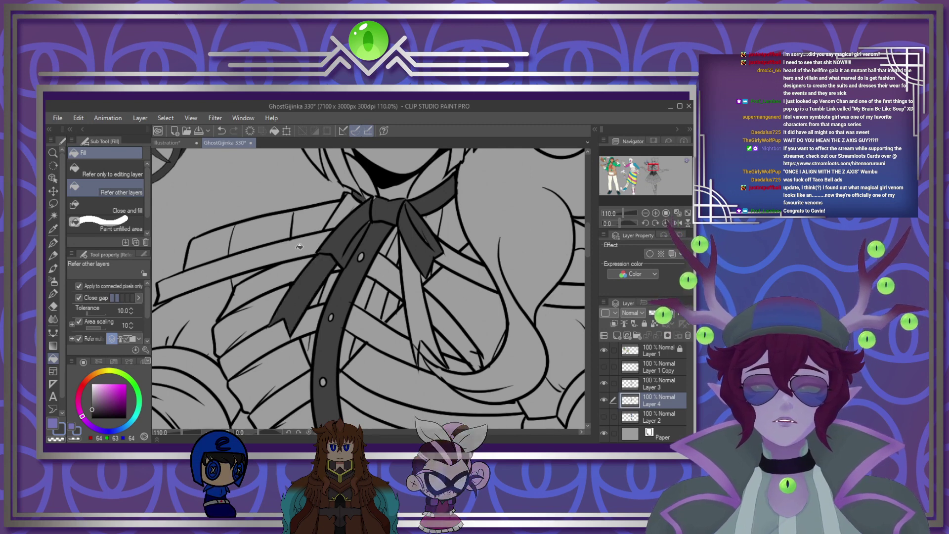
Step: Fill alternating stripes across the blouse's chest dark grey on both sides of the buttoned strip
{"action": "left_click", "coordinate": [292, 251]}
{"action": "left_click", "coordinate": [265, 284]}
{"action": "left_click", "coordinate": [290, 330]}
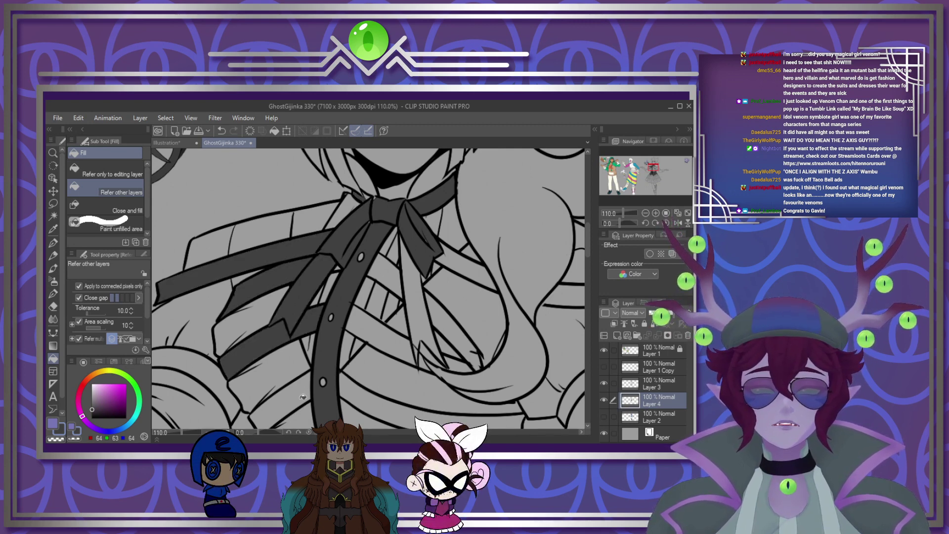
{"action": "left_click", "coordinate": [362, 399]}
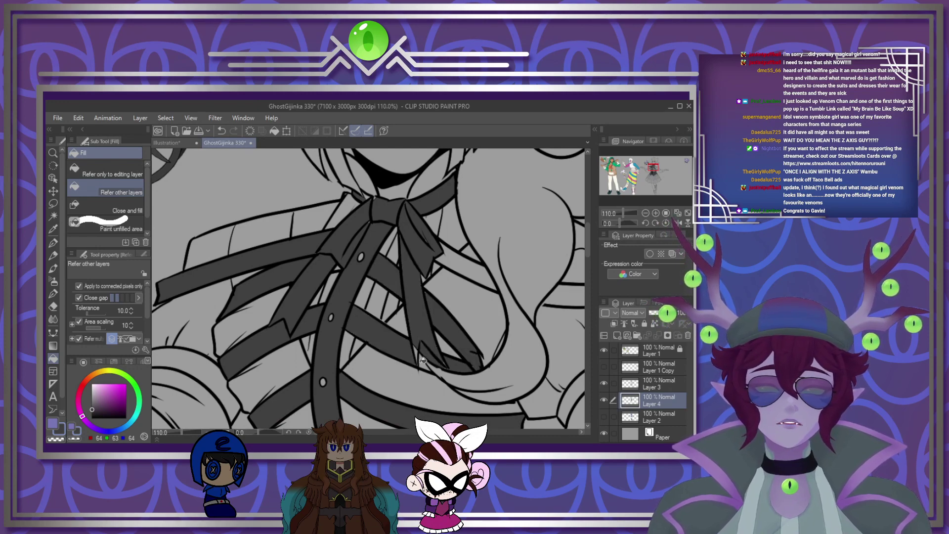
Step: Cover the unfilled gaps around the ribbon tail and nearby chest stripe with the G-pen at 50
{"action": "left_click", "coordinate": [53, 242]}
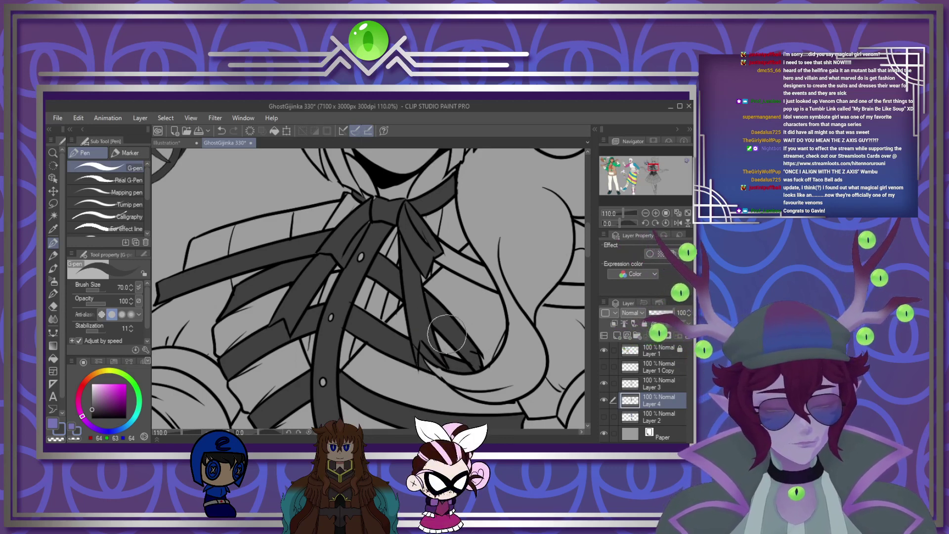
{"action": "key", "text": "bracketleft"}
{"action": "key", "text": "bracketleft"}
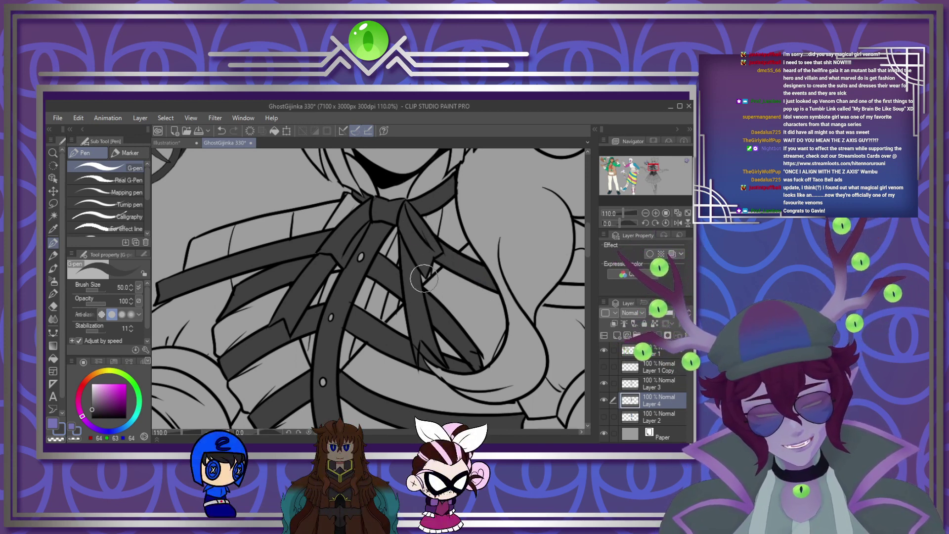
Step: Fill the bands around the upper arms and elbows of the sleeves dark grey using Refer other layers
{"action": "scroll", "coordinate": [424, 278], "scroll_direction": "down", "scroll_amount": 10}
{"action": "scroll", "coordinate": [420, 248], "scroll_direction": "up", "scroll_amount": 13}
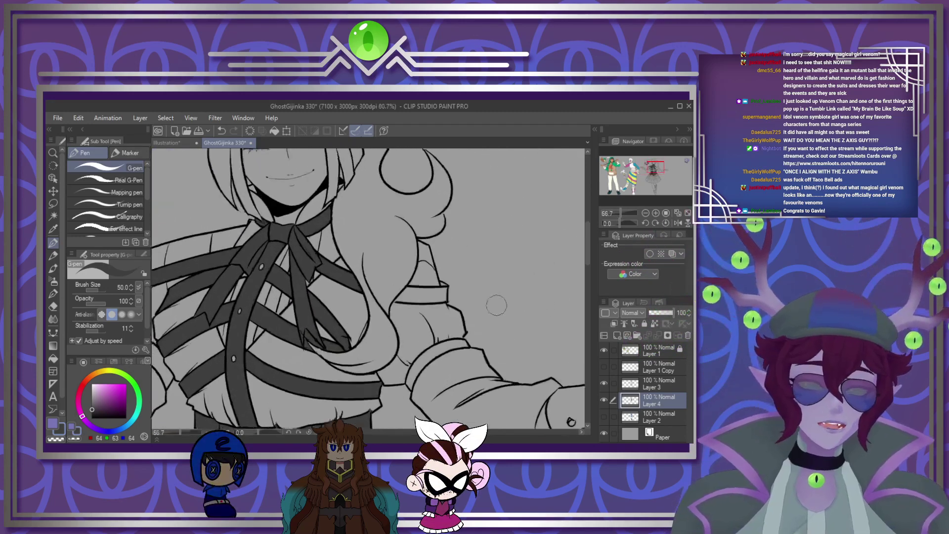
{"action": "scroll", "coordinate": [441, 296], "scroll_direction": "up", "scroll_amount": 2}
{"action": "key", "text": "g"}
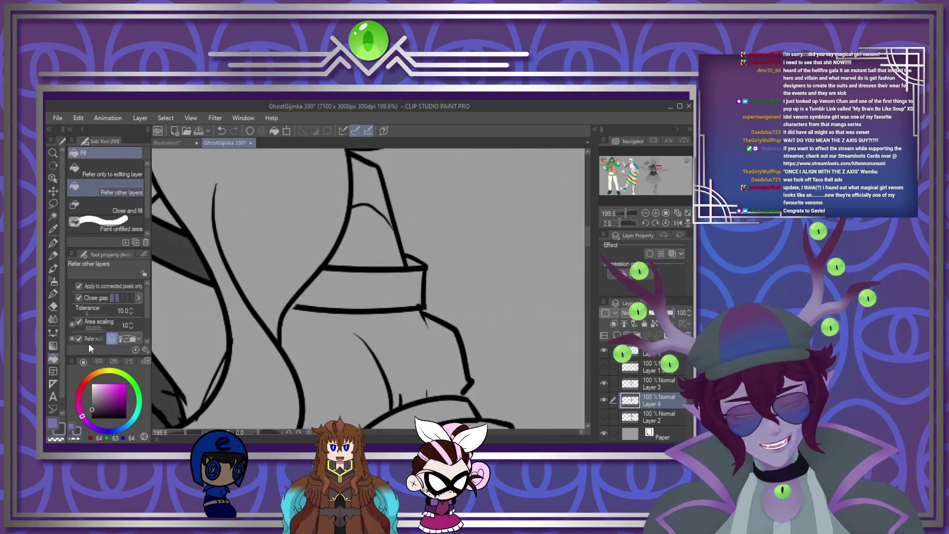
{"action": "left_click", "coordinate": [420, 286]}
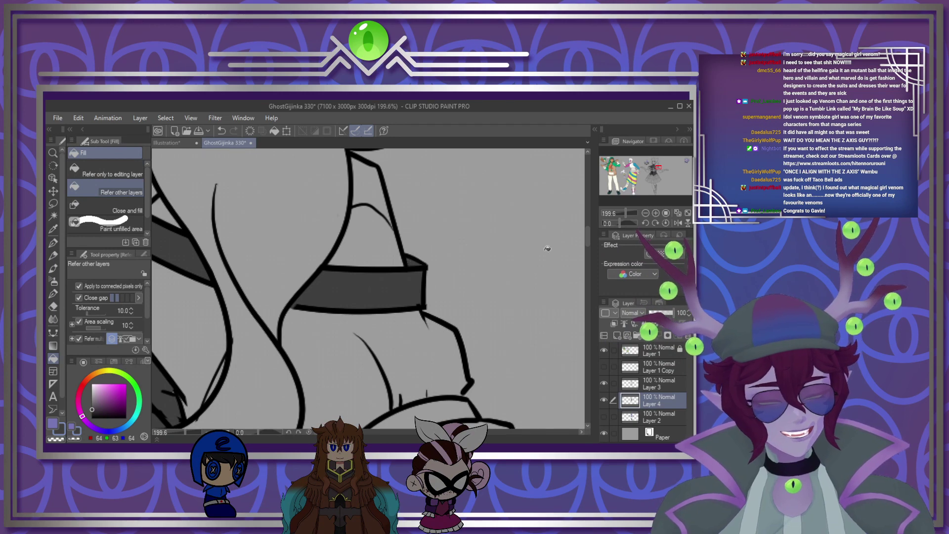
{"action": "scroll", "coordinate": [588, 241], "scroll_direction": "down", "scroll_amount": 5}
{"action": "left_click", "coordinate": [393, 186]}
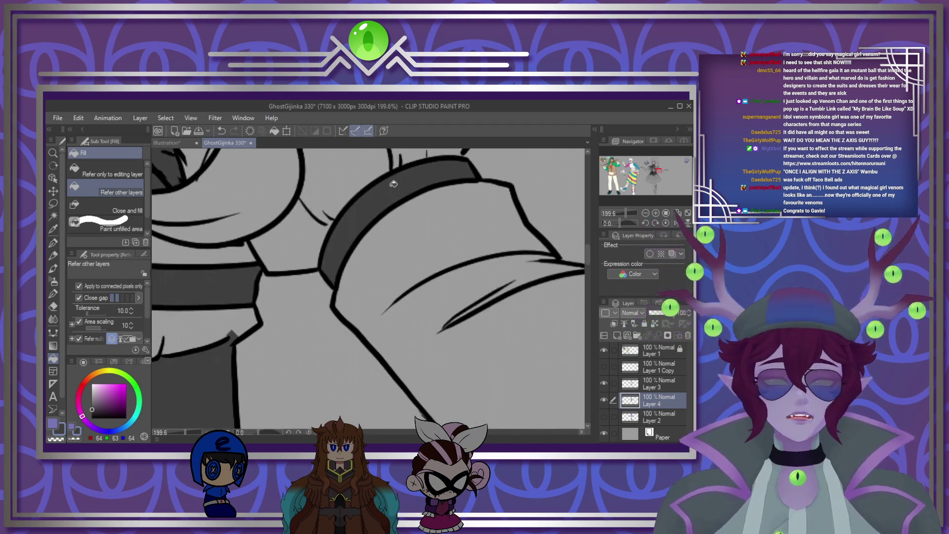
{"action": "scroll", "coordinate": [394, 184], "scroll_direction": "down", "scroll_amount": 5}
{"action": "scroll", "coordinate": [253, 255], "scroll_direction": "up", "scroll_amount": 3}
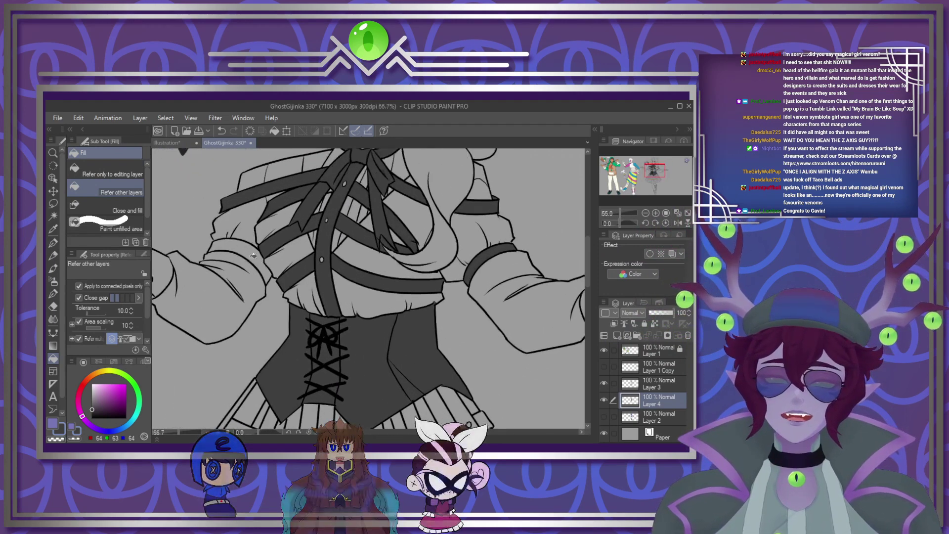
{"action": "left_click", "coordinate": [231, 245]}
Step: Fill the skirt's inner hanging straps and the central sections of its horizontal bands dark grey
{"action": "scroll", "coordinate": [290, 284], "scroll_direction": "down", "scroll_amount": 4}
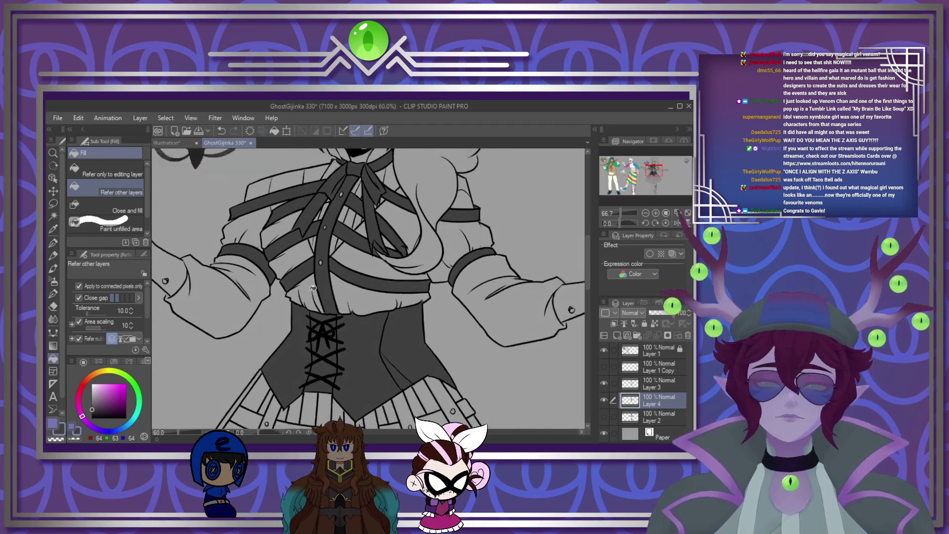
{"action": "scroll", "coordinate": [333, 382], "scroll_direction": "up", "scroll_amount": 2}
{"action": "scroll", "coordinate": [265, 367], "scroll_direction": "up", "scroll_amount": 3}
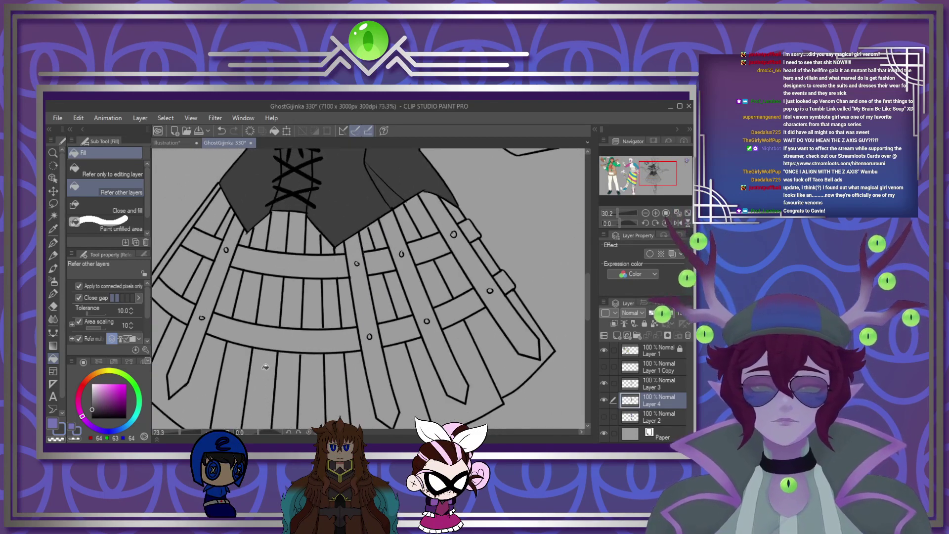
{"action": "left_click", "coordinate": [176, 303]}
{"action": "left_click", "coordinate": [207, 297]}
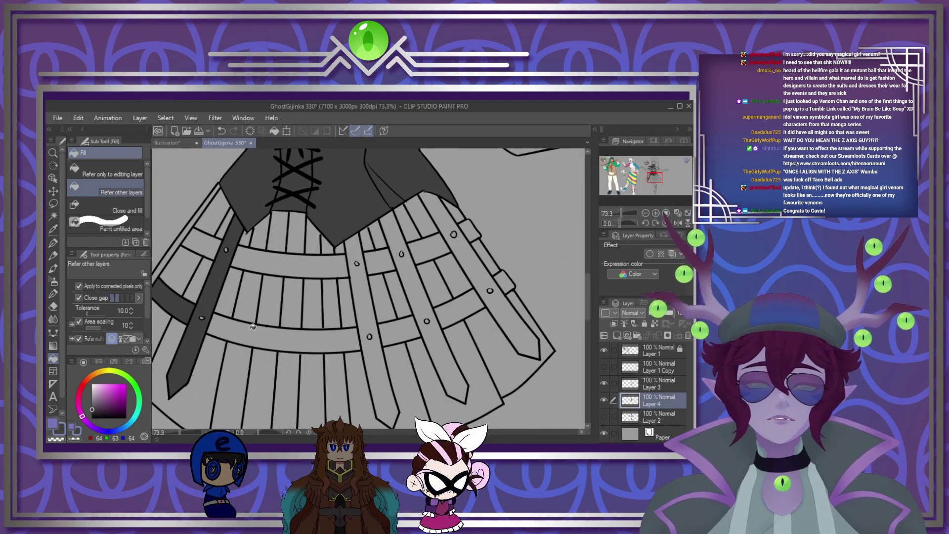
{"action": "left_click", "coordinate": [223, 325]}
{"action": "left_click", "coordinate": [321, 269]}
{"action": "left_click", "coordinate": [367, 291]}
{"action": "left_click", "coordinate": [413, 278]}
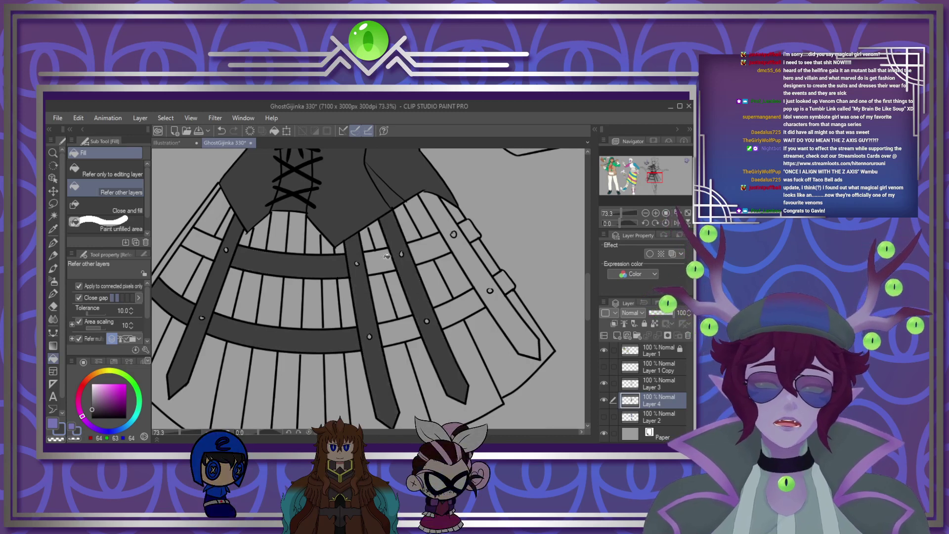
Step: Fill the skirt's remaining horizontal band sections, the outer hanging strap and its side loops dark grey
{"action": "left_click", "coordinate": [392, 271]}
{"action": "left_click", "coordinate": [417, 337]}
{"action": "left_click", "coordinate": [448, 303]}
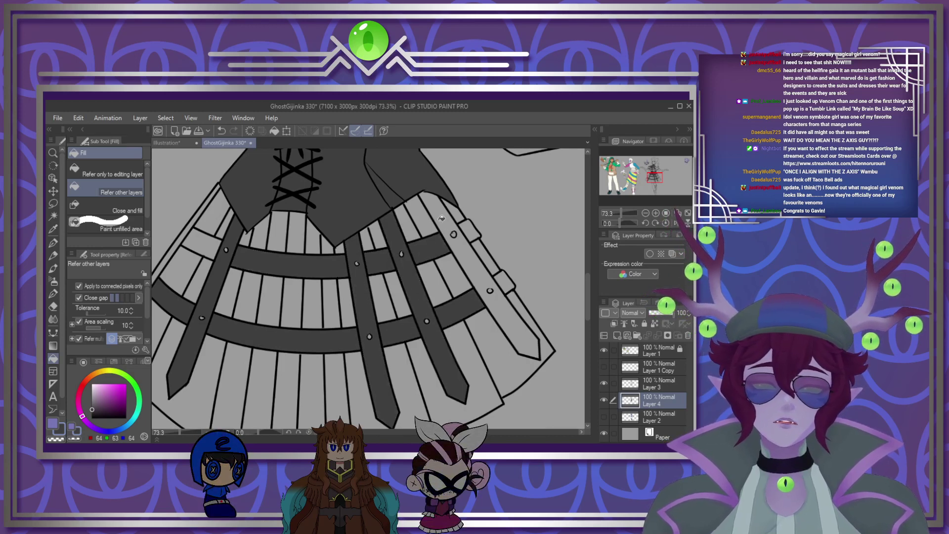
{"action": "left_click", "coordinate": [441, 218]}
{"action": "left_click", "coordinate": [504, 284]}
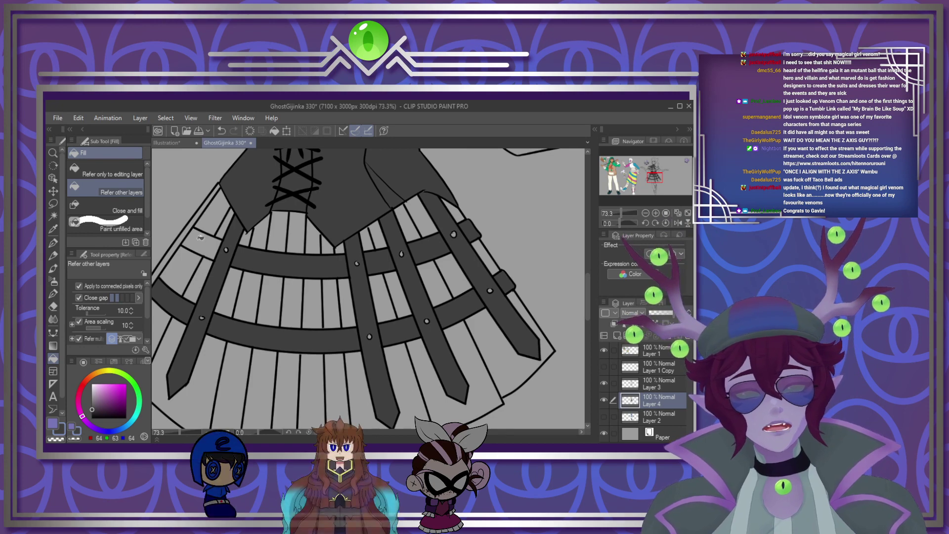
{"action": "left_click", "coordinate": [189, 229]}
Step: Fill the front shoe's toe, strap and side sections dark grey, covering its ankle bow and leftover gap with the G-pen
{"action": "scroll", "coordinate": [385, 341], "scroll_direction": "down", "scroll_amount": 5}
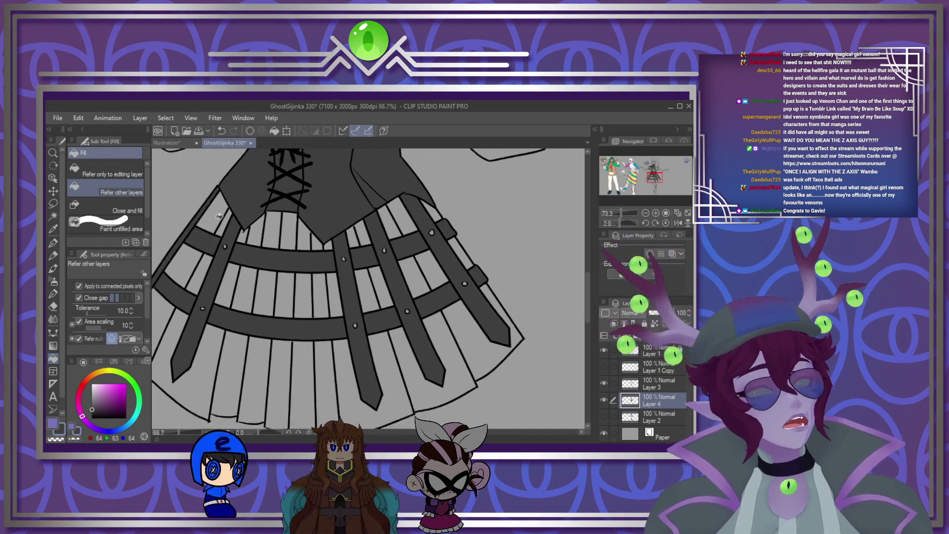
{"action": "scroll", "coordinate": [335, 369], "scroll_direction": "up", "scroll_amount": 3}
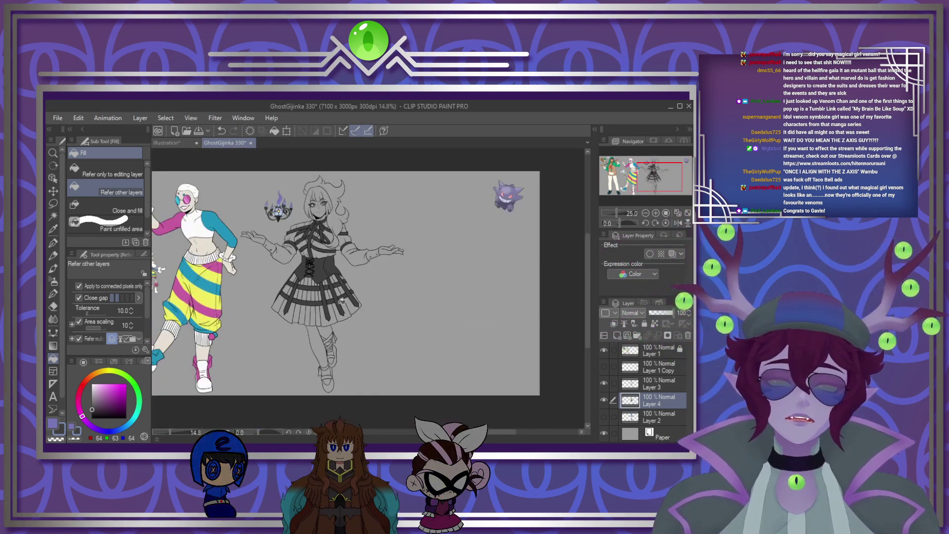
{"action": "scroll", "coordinate": [335, 369], "scroll_direction": "up", "scroll_amount": 3}
{"action": "left_click", "coordinate": [314, 335]}
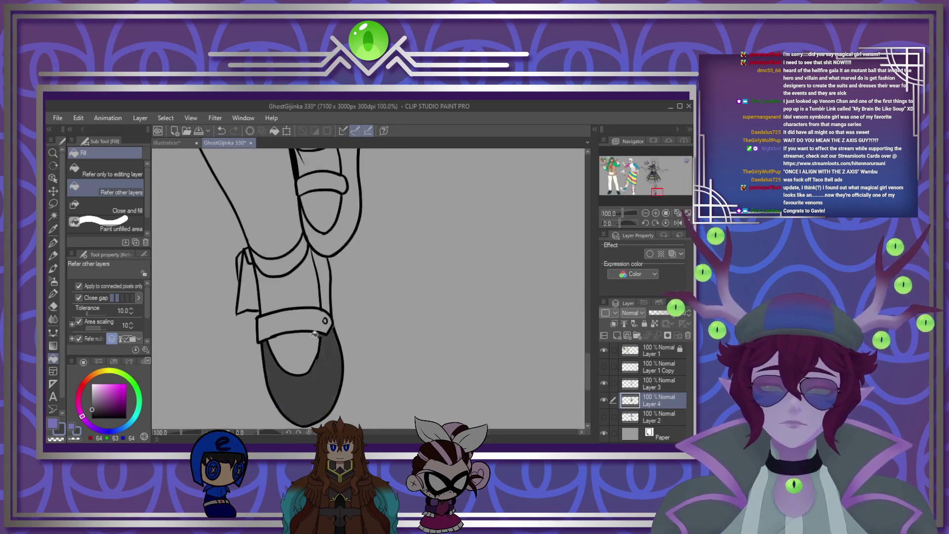
{"action": "left_click", "coordinate": [322, 282]}
{"action": "left_click", "coordinate": [295, 252]}
{"action": "scroll", "coordinate": [280, 266], "scroll_direction": "up", "scroll_amount": 1}
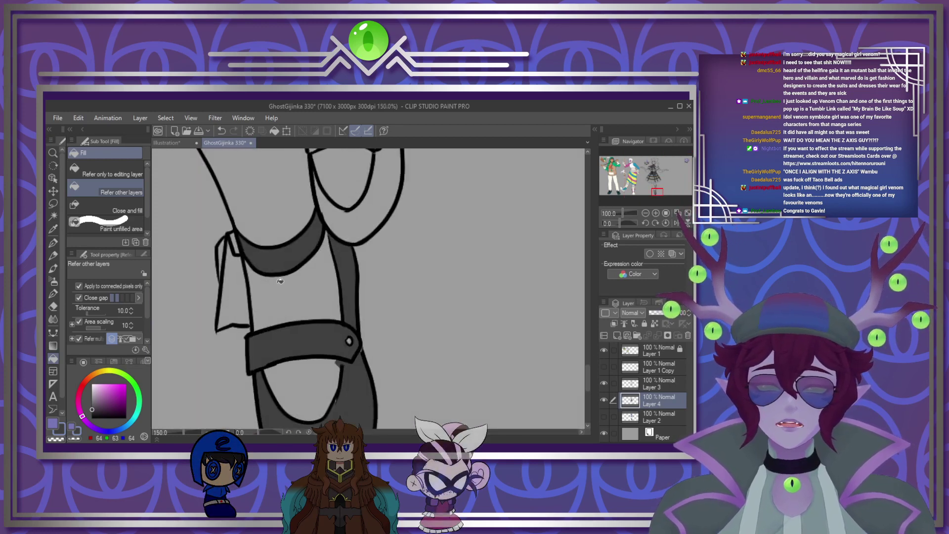
{"action": "left_click", "coordinate": [53, 245]}
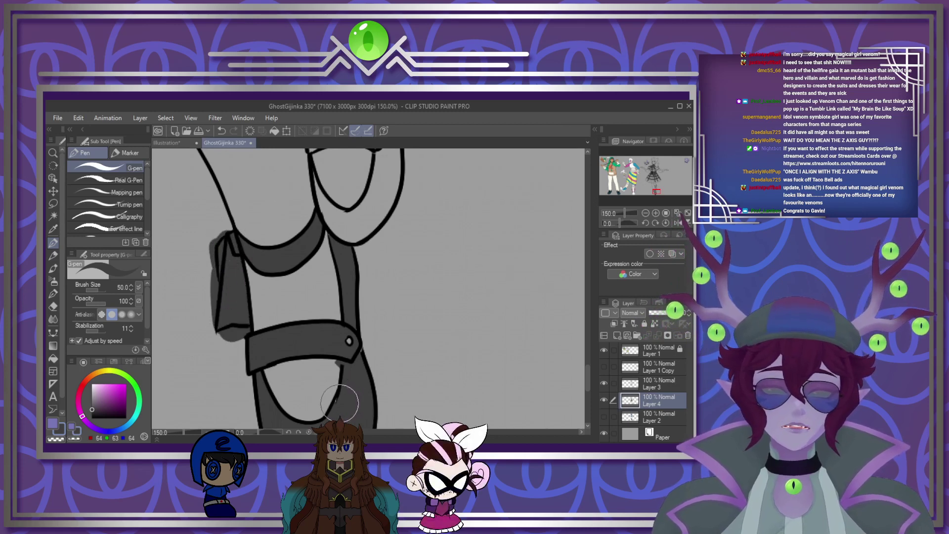
{"action": "left_click_drag", "start_coordinate": [335, 360], "coordinate": [335, 364]}
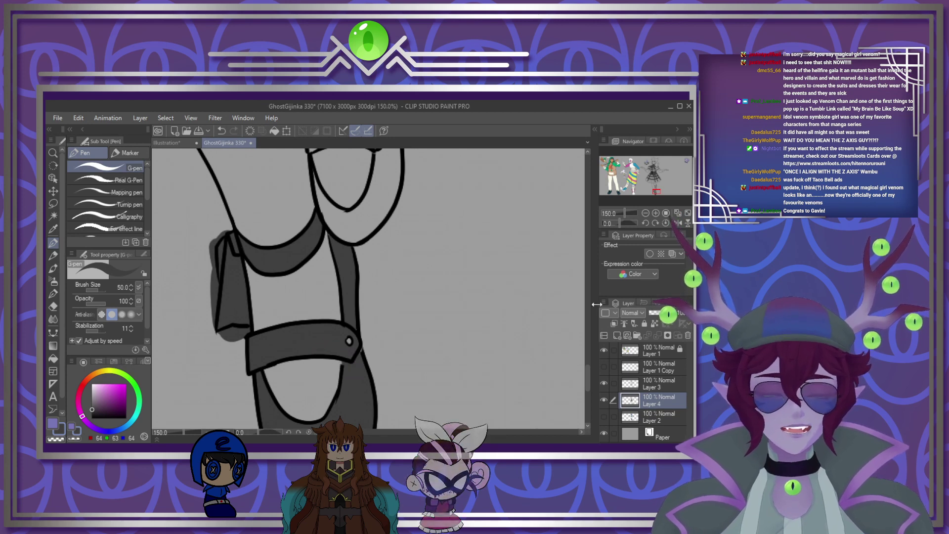
Step: Fill the raised rear shoe, its crossed leg ribbons and the bow below the knee dark grey, touching up gaps with the G-pen
{"action": "scroll", "coordinate": [365, 348], "scroll_direction": "down", "scroll_amount": 5}
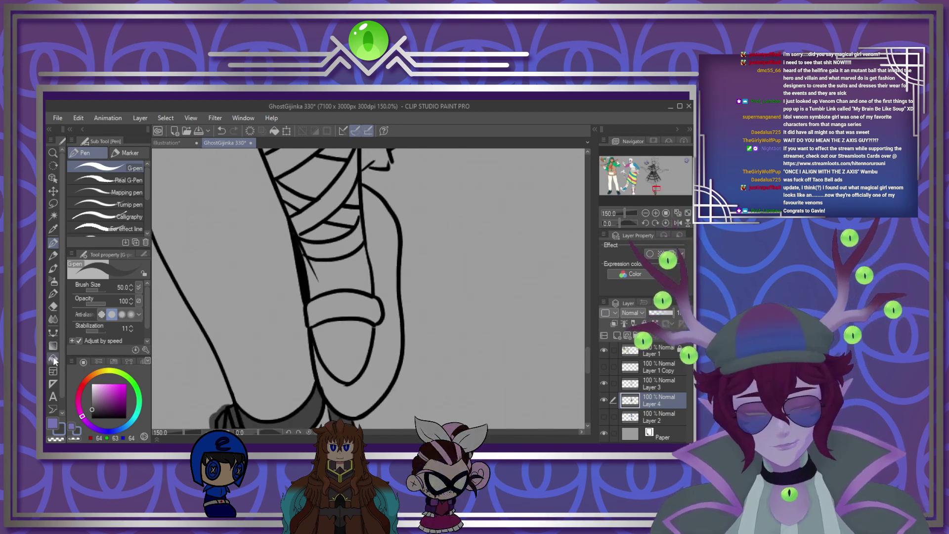
{"action": "key", "text": "g"}
{"action": "left_click", "coordinate": [376, 309]}
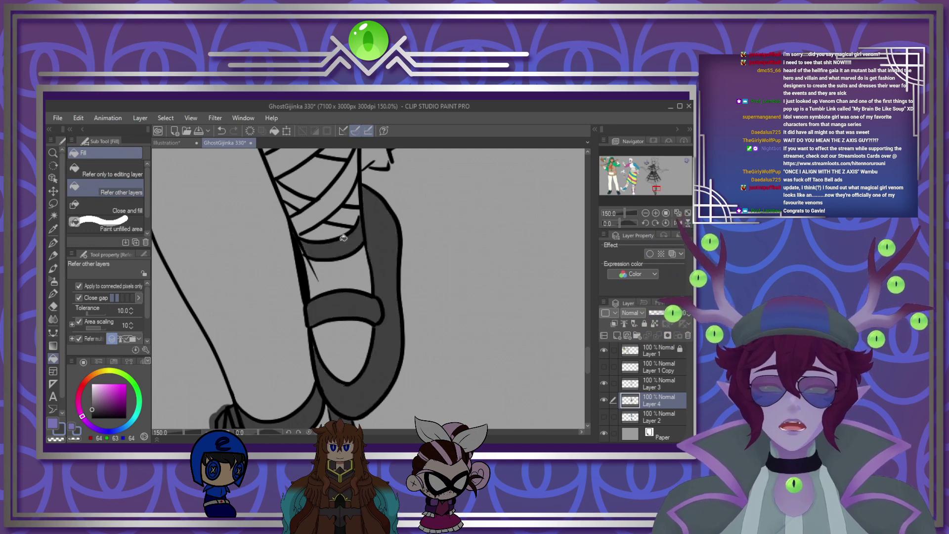
{"action": "left_click", "coordinate": [332, 152]}
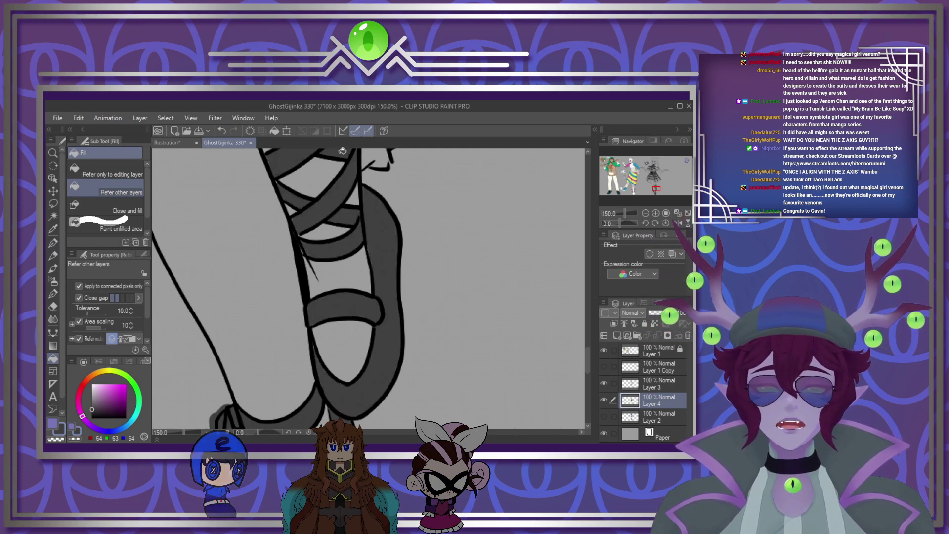
{"action": "left_click_drag", "start_coordinate": [587, 354], "coordinate": [587, 333]}
{"action": "left_click", "coordinate": [378, 316]}
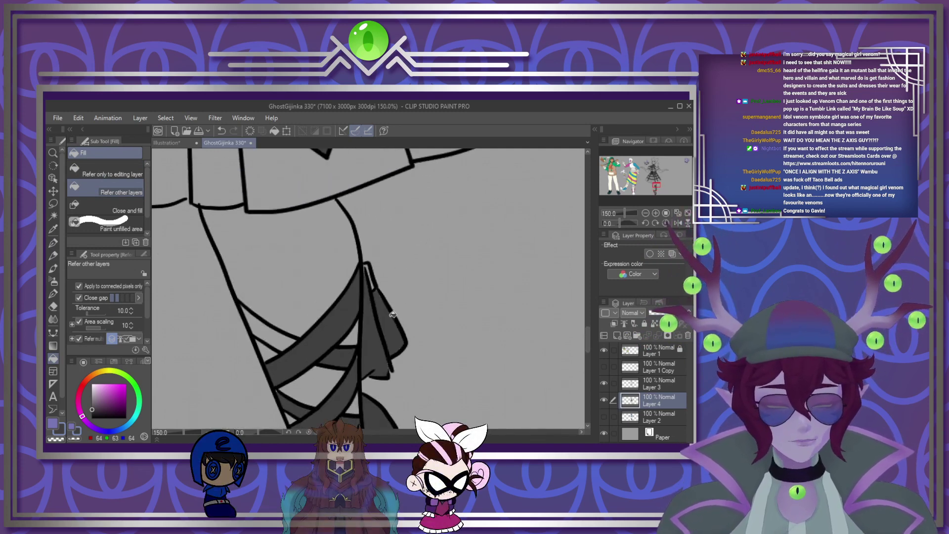
{"action": "left_click", "coordinate": [264, 328]}
{"action": "left_click", "coordinate": [53, 228]}
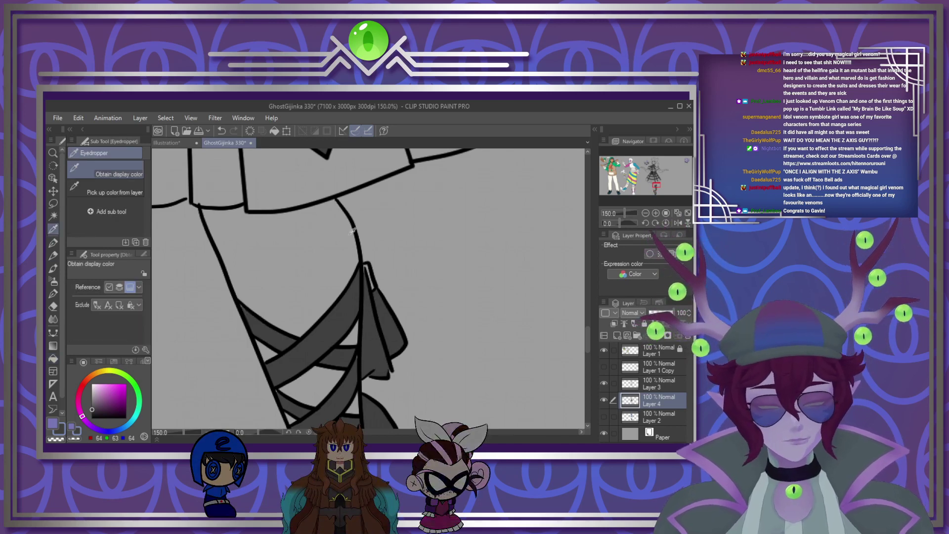
{"action": "left_click", "coordinate": [52, 243]}
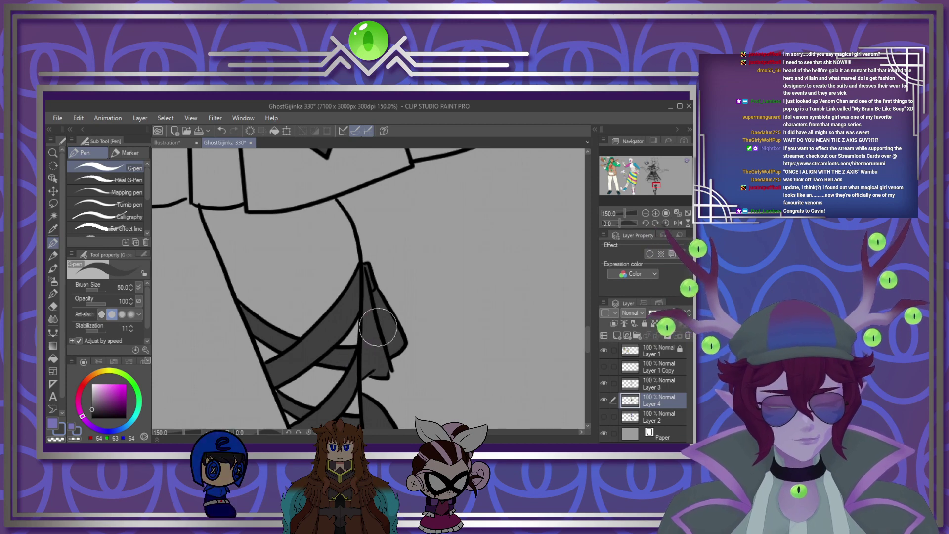
Step: Show the Layer 2 base colours again and review the whole coloured character
{"action": "scroll", "coordinate": [343, 296], "scroll_direction": "down", "scroll_amount": 6}
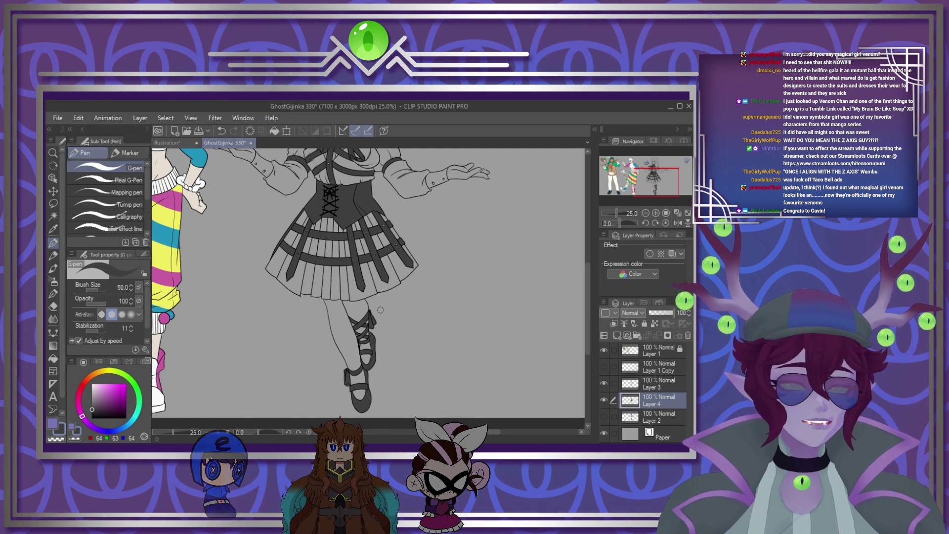
{"action": "scroll", "coordinate": [381, 310], "scroll_direction": "down", "scroll_amount": 3}
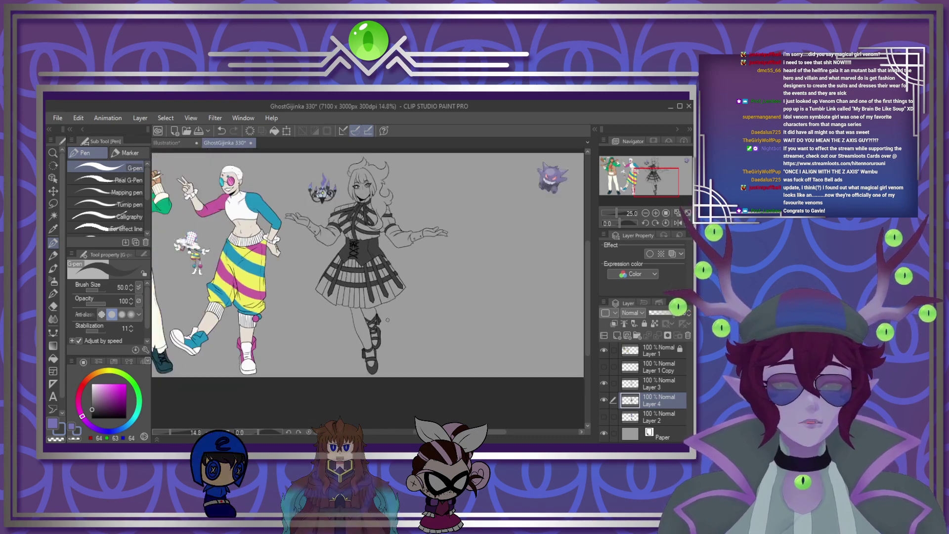
{"action": "scroll", "coordinate": [385, 304], "scroll_direction": "up", "scroll_amount": 3}
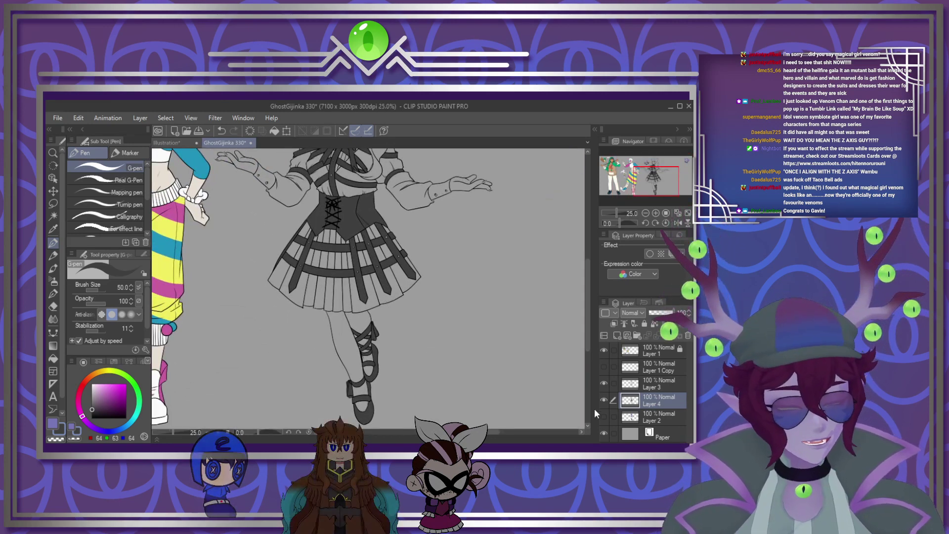
{"action": "scroll", "coordinate": [481, 339], "scroll_direction": "down", "scroll_amount": 4}
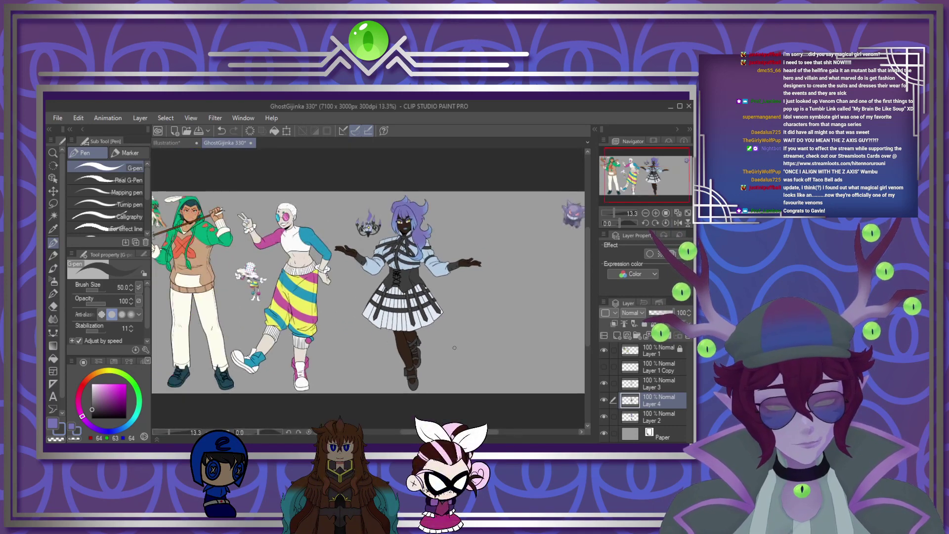
{"action": "scroll", "coordinate": [452, 297], "scroll_direction": "up", "scroll_amount": 4}
{"action": "scroll", "coordinate": [386, 297], "scroll_direction": "down", "scroll_amount": 5}
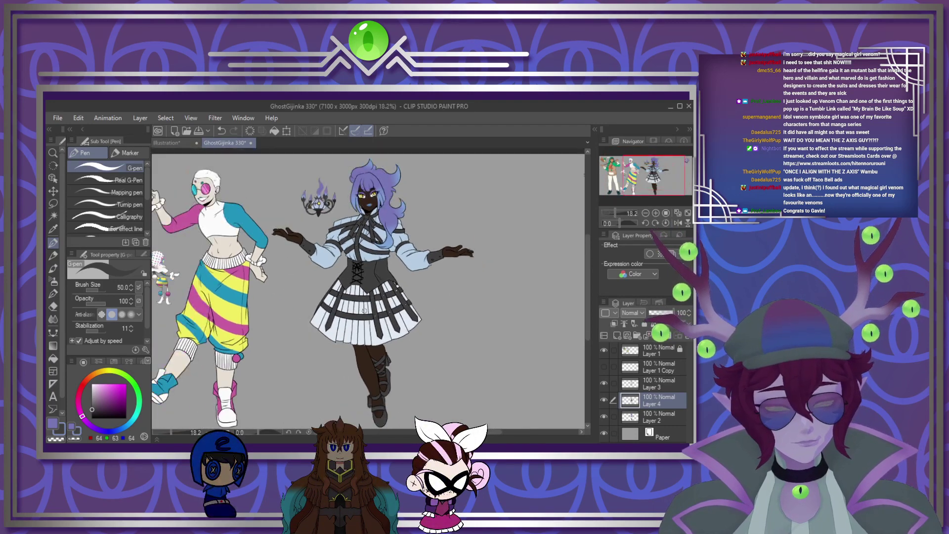
{"action": "scroll", "coordinate": [360, 304], "scroll_direction": "up", "scroll_amount": 4}
{"action": "scroll", "coordinate": [361, 304], "scroll_direction": "up", "scroll_amount": 1}
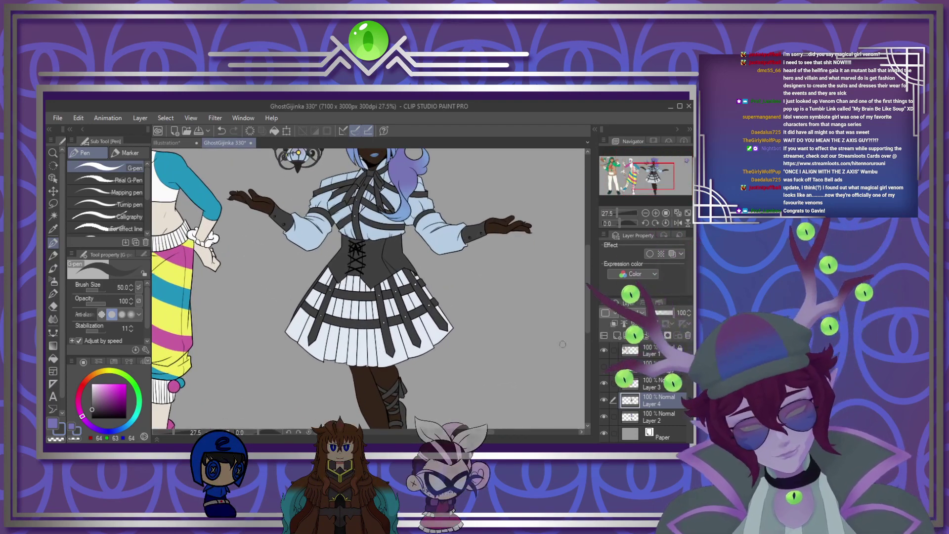
{"action": "scroll", "coordinate": [380, 297], "scroll_direction": "down", "scroll_amount": 4}
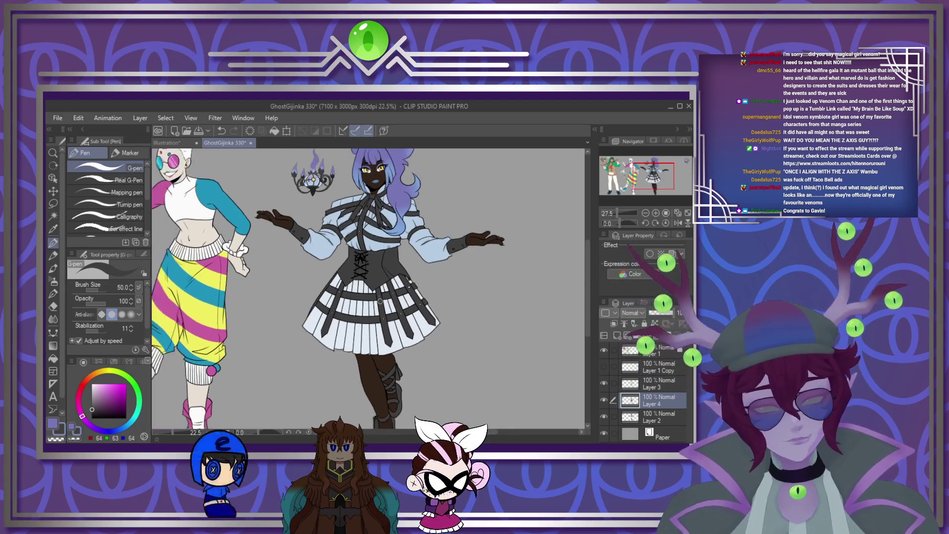
{"action": "scroll", "coordinate": [380, 298], "scroll_direction": "up", "scroll_amount": 3}
Step: Merge the dark grey, remaining colour and line art layers into Layer 2, placed above Layer 1 Copy
{"action": "left_click", "coordinate": [657, 336]}
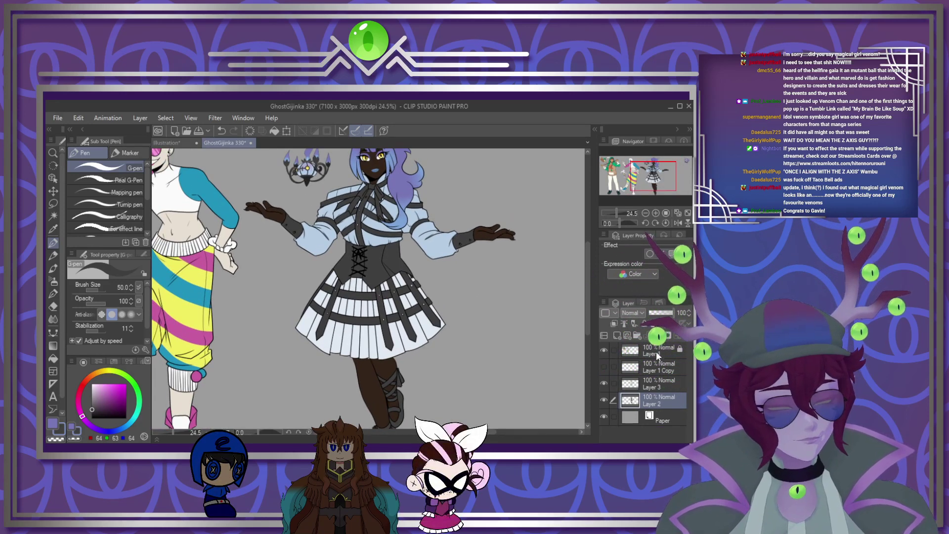
{"action": "left_click", "coordinate": [654, 385]}
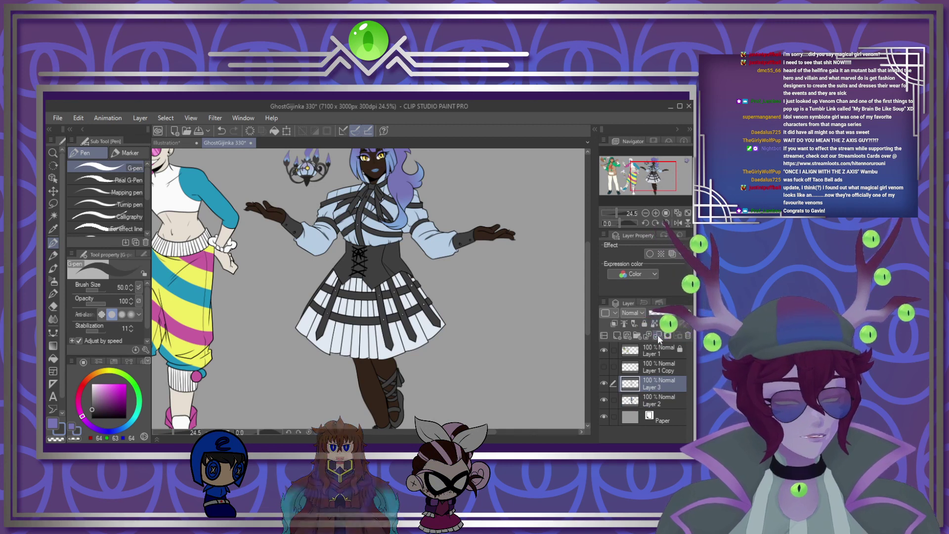
{"action": "left_click", "coordinate": [657, 334]}
{"action": "left_click_drag", "start_coordinate": [656, 383], "coordinate": [654, 361]}
{"action": "left_click", "coordinate": [665, 349]}
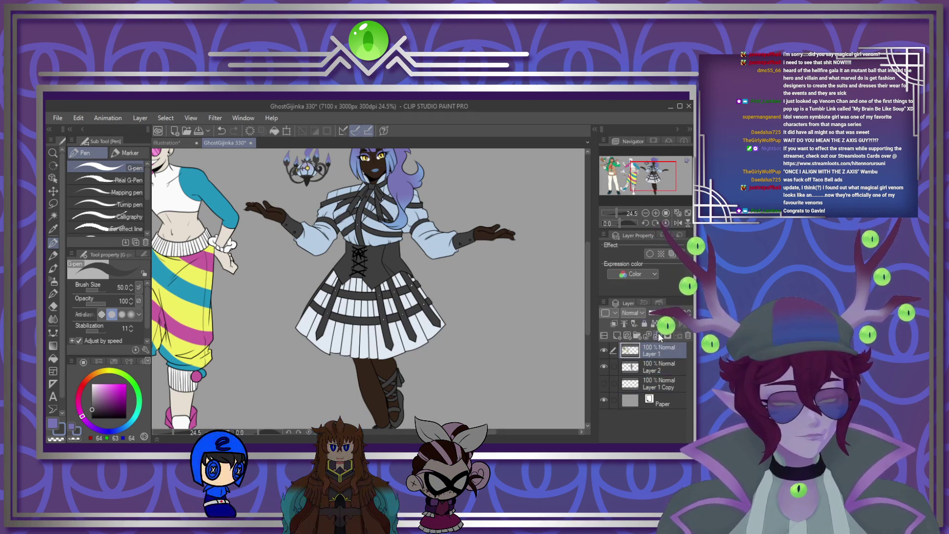
{"action": "left_click", "coordinate": [657, 333]}
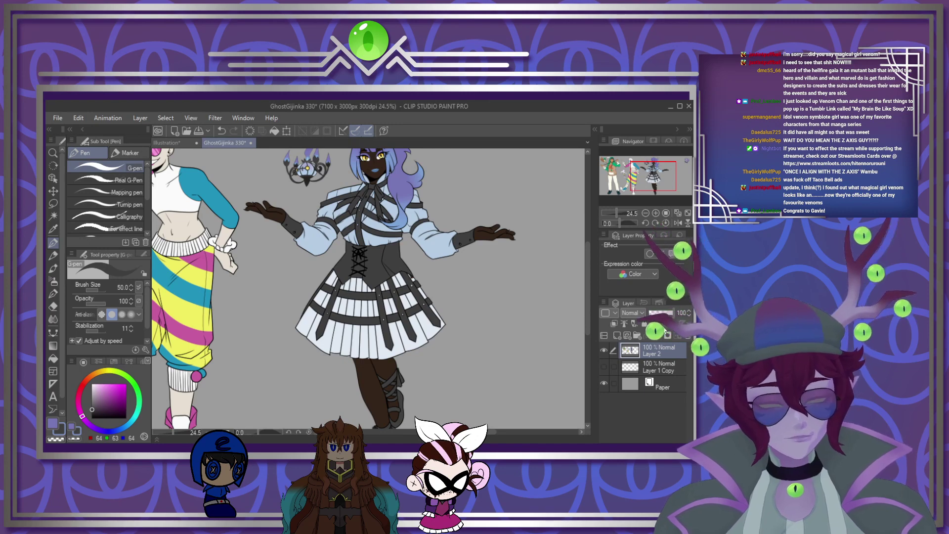
Step: Show the Layer 1 Copy body sketch and shift it slightly away from the canvas edge
{"action": "scroll", "coordinate": [358, 291], "scroll_direction": "down", "scroll_amount": 5}
{"action": "scroll", "coordinate": [401, 297], "scroll_direction": "up", "scroll_amount": 1}
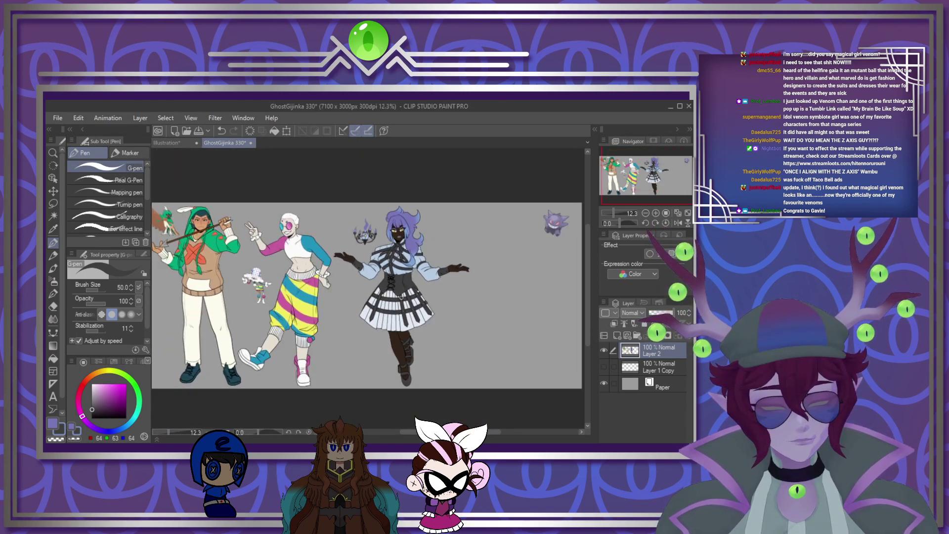
{"action": "left_click", "coordinate": [603, 366]}
{"action": "scroll", "coordinate": [508, 310], "scroll_direction": "down", "scroll_amount": 1}
{"action": "scroll", "coordinate": [507, 311], "scroll_direction": "up", "scroll_amount": 3}
{"action": "scroll", "coordinate": [507, 311], "scroll_direction": "up", "scroll_amount": 1}
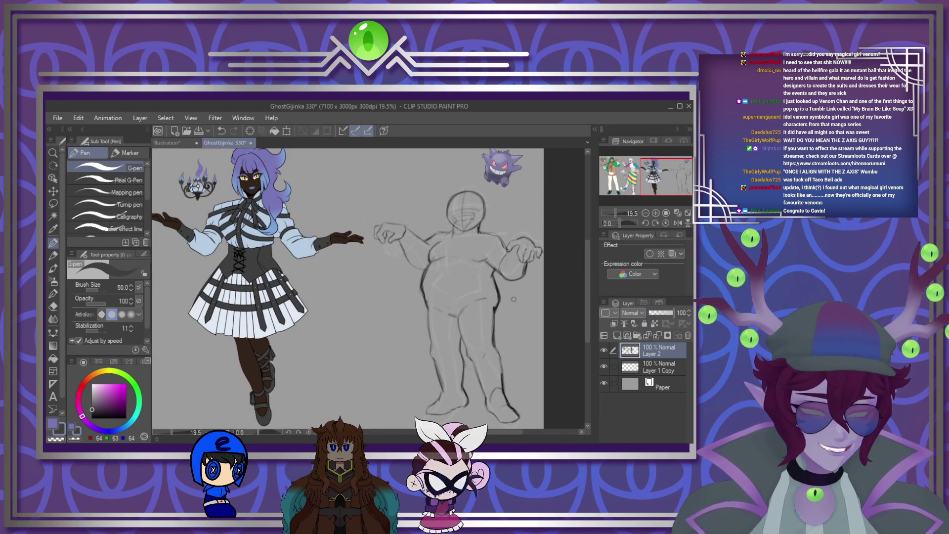
{"action": "left_click", "coordinate": [656, 367]}
{"action": "key", "text": "k"}
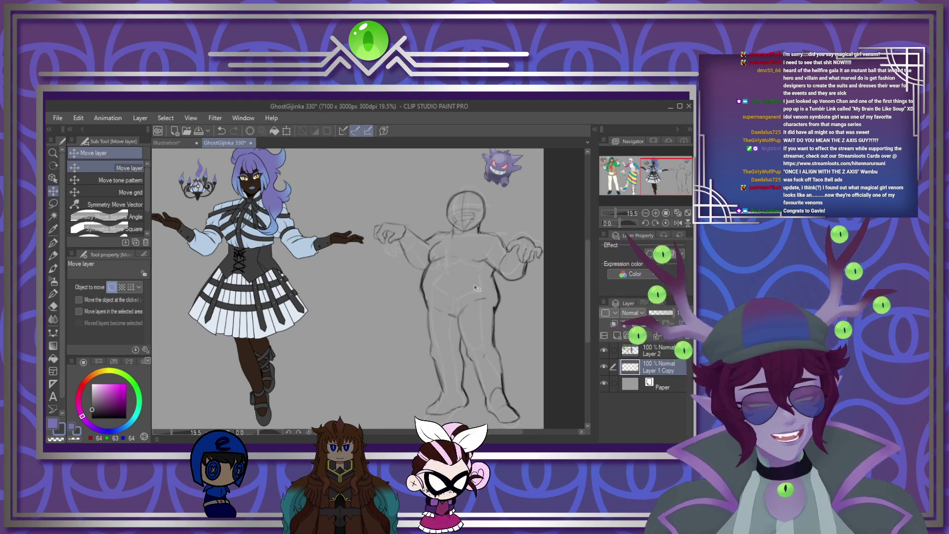
{"action": "left_click_drag", "start_coordinate": [475, 286], "coordinate": [511, 300]}
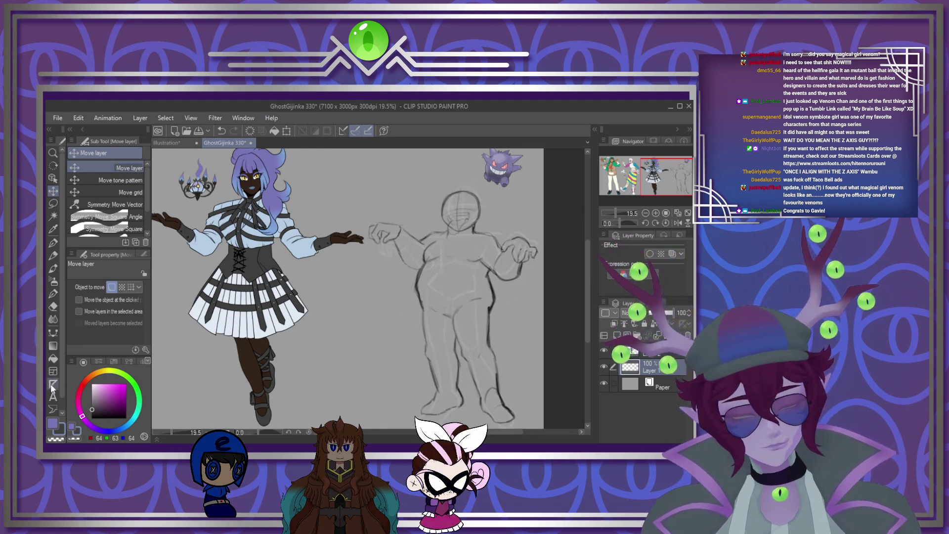
Step: Lock the body sketch at 47% opacity and prepare a new layer above it for the Colored pencil in near-black
{"action": "left_click", "coordinate": [53, 423]}
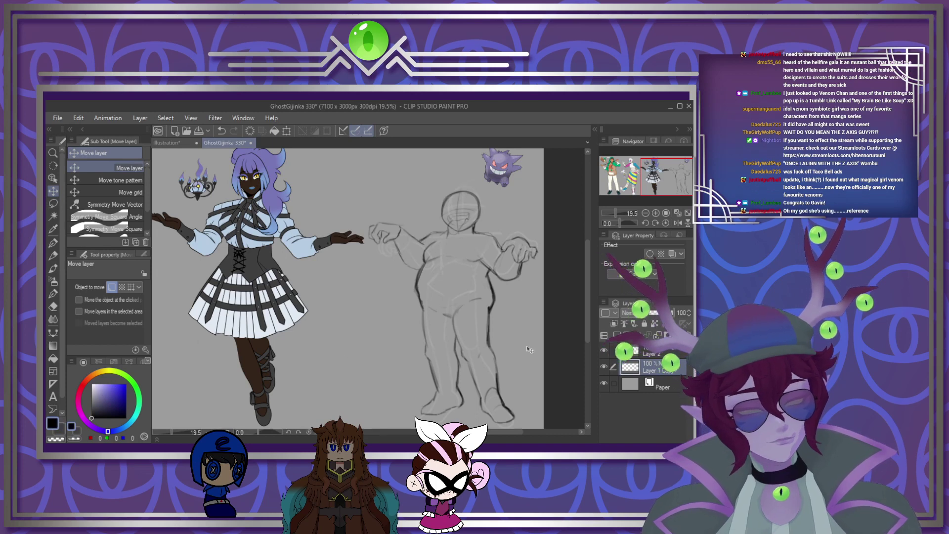
{"action": "left_click", "coordinate": [665, 315]}
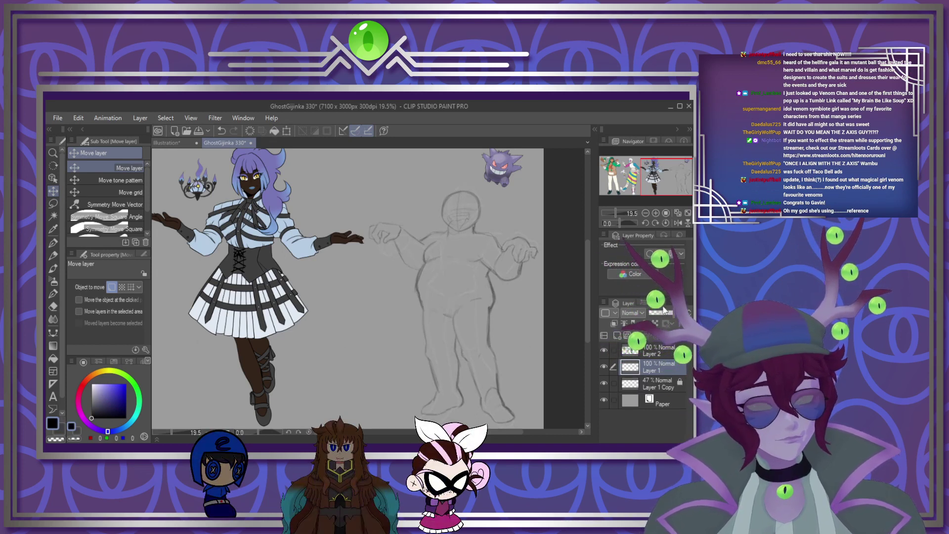
{"action": "key", "text": "p"}
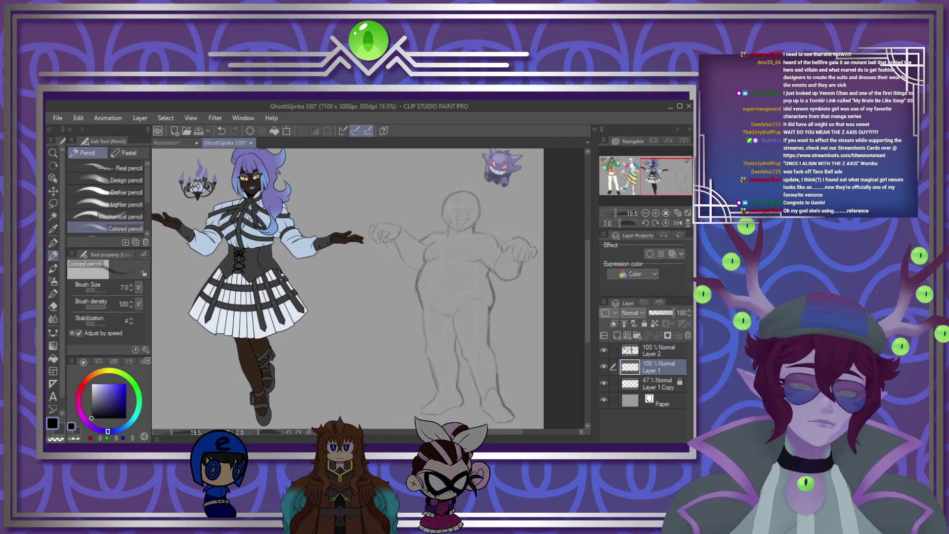
Step: Sketch a curved hem line across the lower belly of the body sketch with the Colored pencil at size 17
{"action": "scroll", "coordinate": [388, 239], "scroll_direction": "down", "scroll_amount": 2}
{"action": "scroll", "coordinate": [447, 247], "scroll_direction": "up", "scroll_amount": 5}
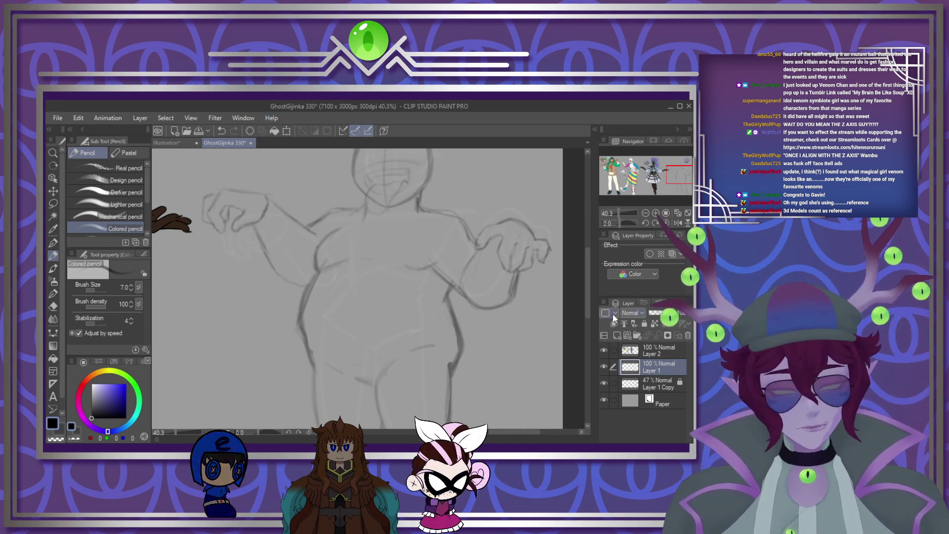
{"action": "mouse_move", "coordinate": [586, 297]}
{"action": "left_mouse_down"}
{"action": "mouse_move", "coordinate": [571, 371]}
{"action": "mouse_move", "coordinate": [579, 295]}
{"action": "left_mouse_up"}
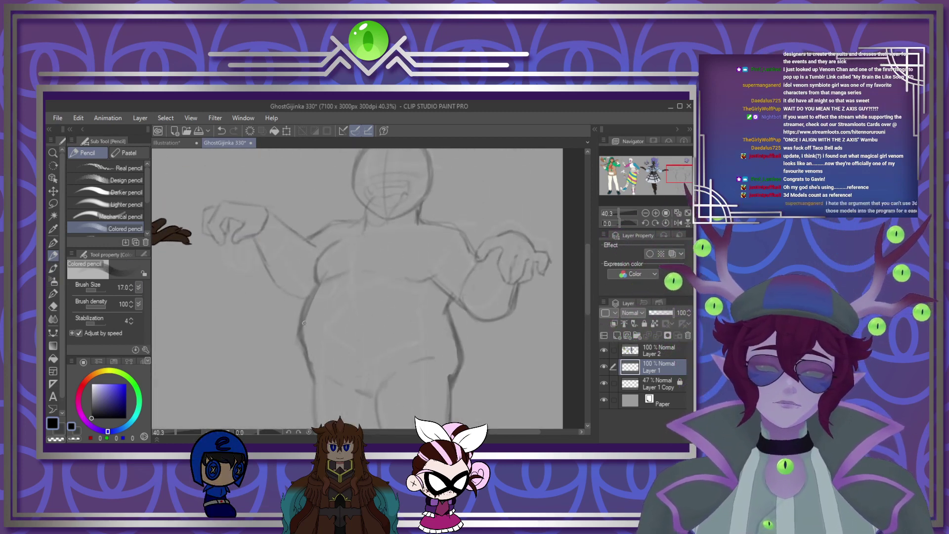
{"action": "key", "text": "bracketright"}
{"action": "key", "text": "bracketright"}
{"action": "key", "text": "bracketright"}
{"action": "key", "text": "bracketright"}
{"action": "key", "text": "bracketright"}
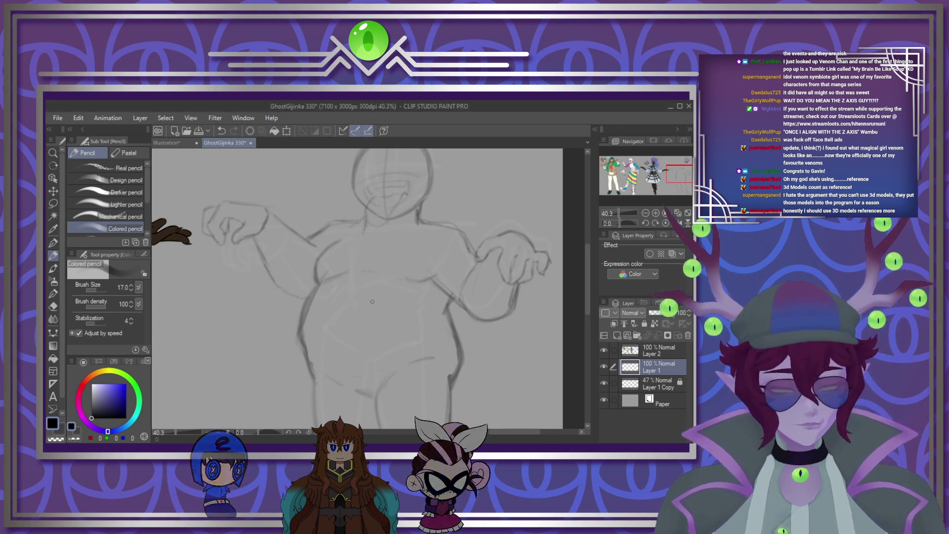
{"action": "scroll", "coordinate": [379, 289], "scroll_direction": "down", "scroll_amount": 2}
{"action": "scroll", "coordinate": [379, 290], "scroll_direction": "up", "scroll_amount": 3}
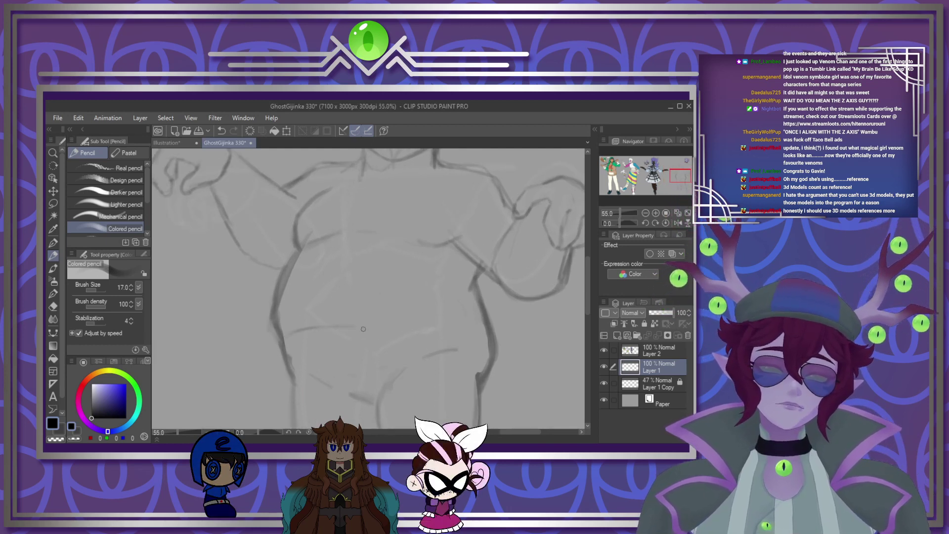
{"action": "left_click_drag", "start_coordinate": [297, 328], "coordinate": [439, 335]}
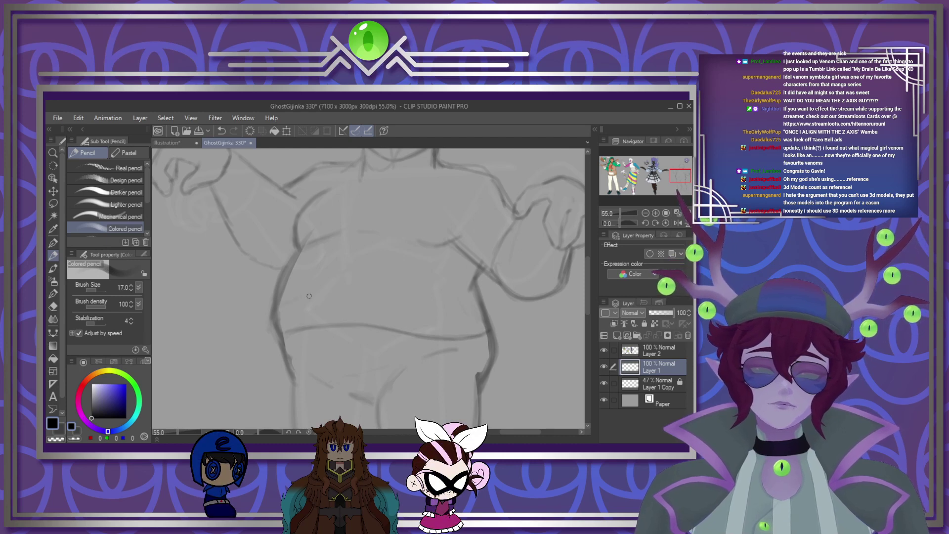
Step: Sketch a belt across the lower belly, adding its upper edge, two vertical loop lines at the front and a loop at the far hip
{"action": "mouse_move", "coordinate": [283, 298]}
{"action": "left_mouse_down"}
{"action": "mouse_move", "coordinate": [351, 294]}
{"action": "mouse_move", "coordinate": [477, 301]}
{"action": "left_mouse_up"}
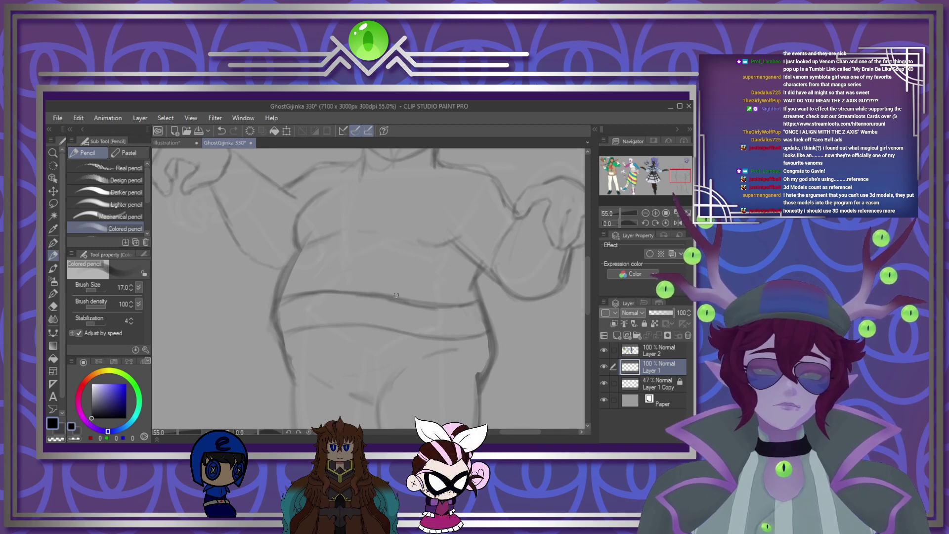
{"action": "mouse_move", "coordinate": [303, 292]}
{"action": "left_mouse_down"}
{"action": "mouse_move", "coordinate": [285, 298]}
{"action": "mouse_move", "coordinate": [274, 335]}
{"action": "left_mouse_up"}
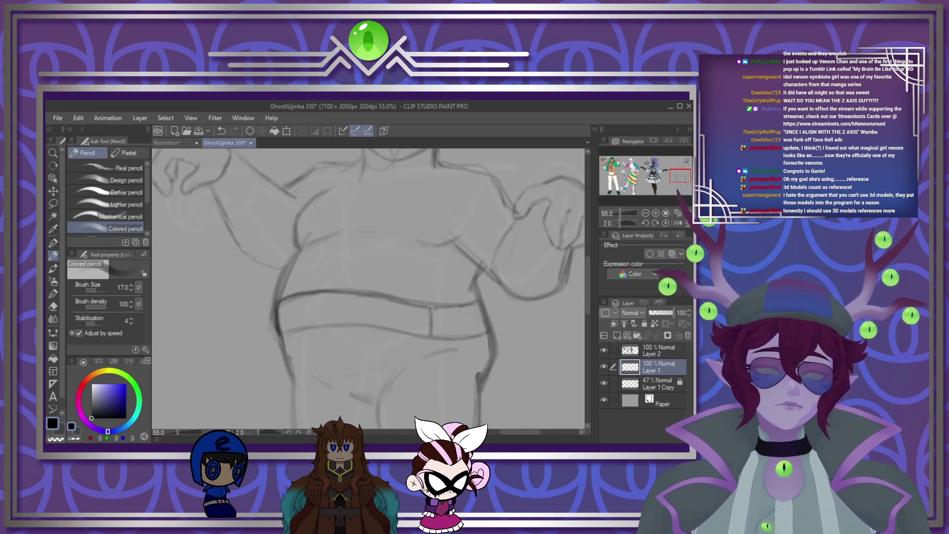
{"action": "left_click_drag", "start_coordinate": [442, 310], "coordinate": [441, 335]}
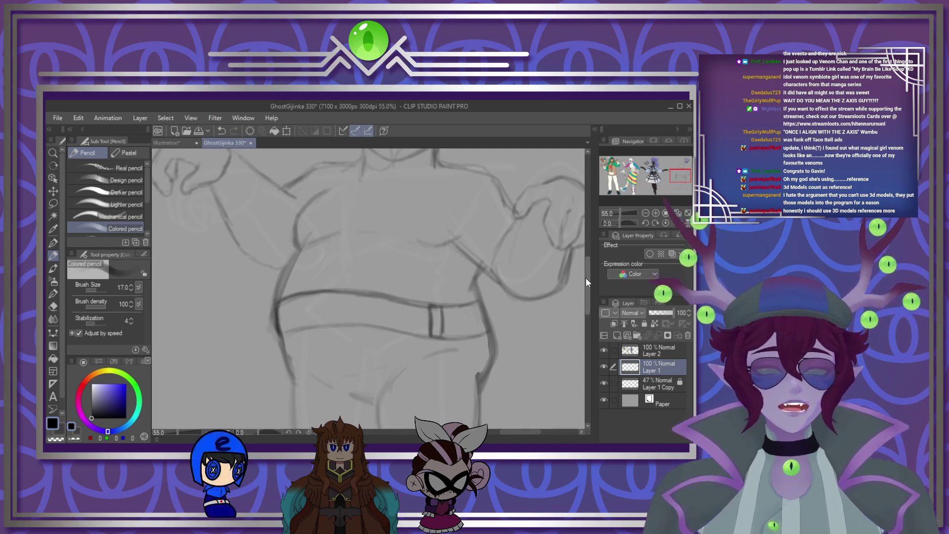
{"action": "mouse_move", "coordinate": [585, 278]}
{"action": "left_mouse_down"}
{"action": "mouse_move", "coordinate": [585, 300]}
{"action": "mouse_move", "coordinate": [585, 285]}
{"action": "left_mouse_up"}
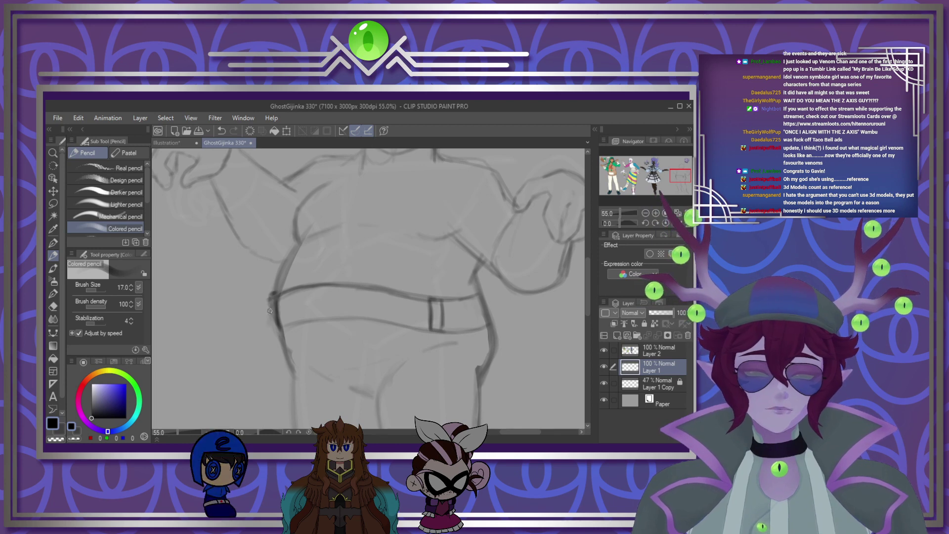
{"action": "left_click_drag", "start_coordinate": [272, 295], "coordinate": [274, 328]}
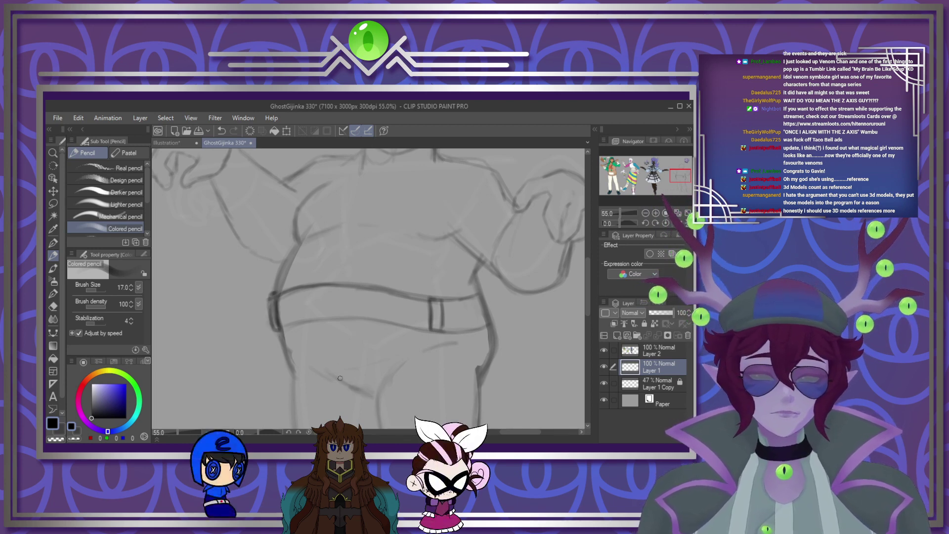
Step: Sketch the trouser creases below the belt, along the crotch, the top of the thigh and the outer hip
{"action": "left_click_drag", "start_coordinate": [338, 377], "coordinate": [352, 387]}
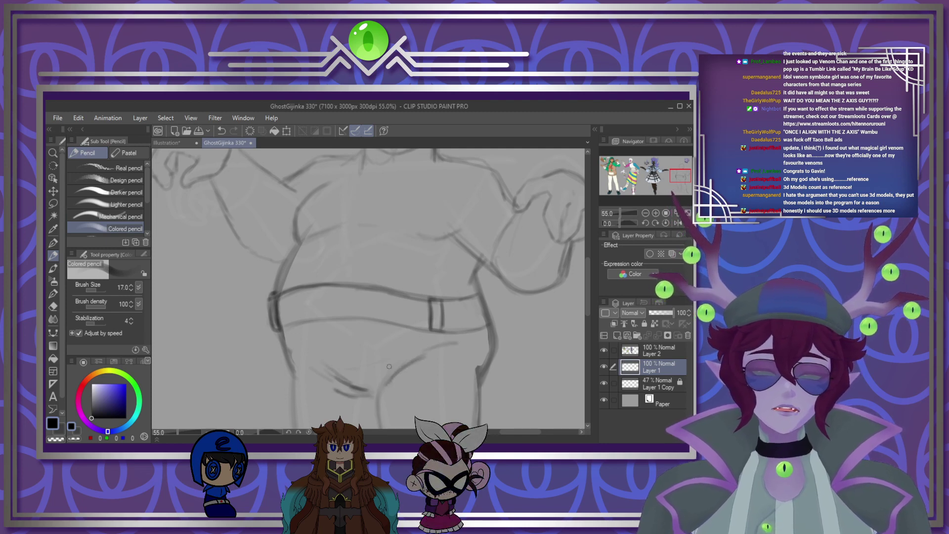
{"action": "left_click_drag", "start_coordinate": [400, 368], "coordinate": [457, 354]}
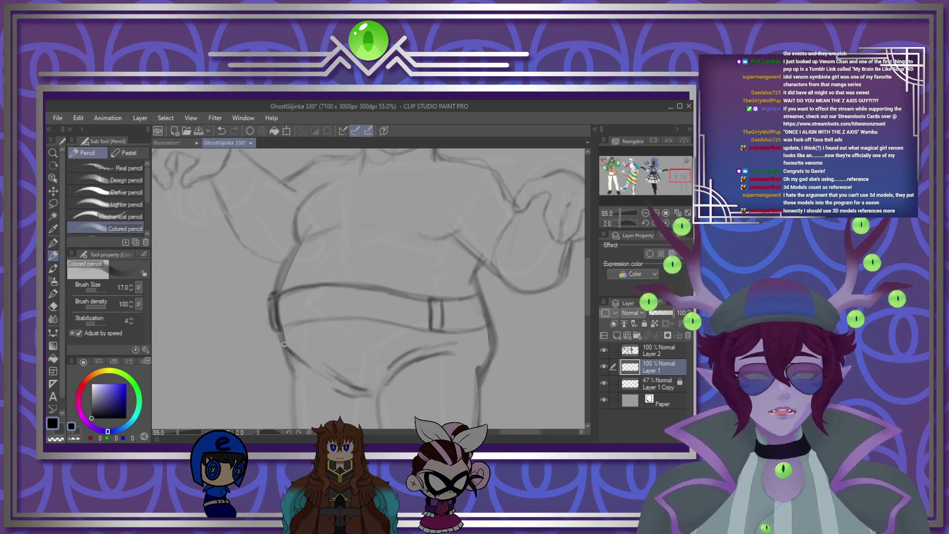
{"action": "left_click_drag", "start_coordinate": [284, 344], "coordinate": [292, 369]}
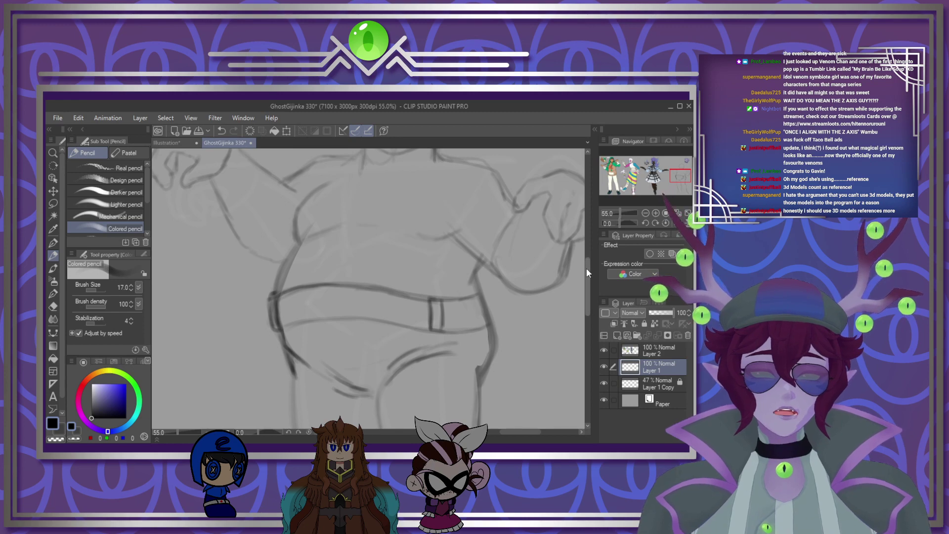
Step: Draw a curved trouser hem just below the knee on each leg of the body sketch
{"action": "left_click_drag", "start_coordinate": [586, 268], "coordinate": [566, 324]}
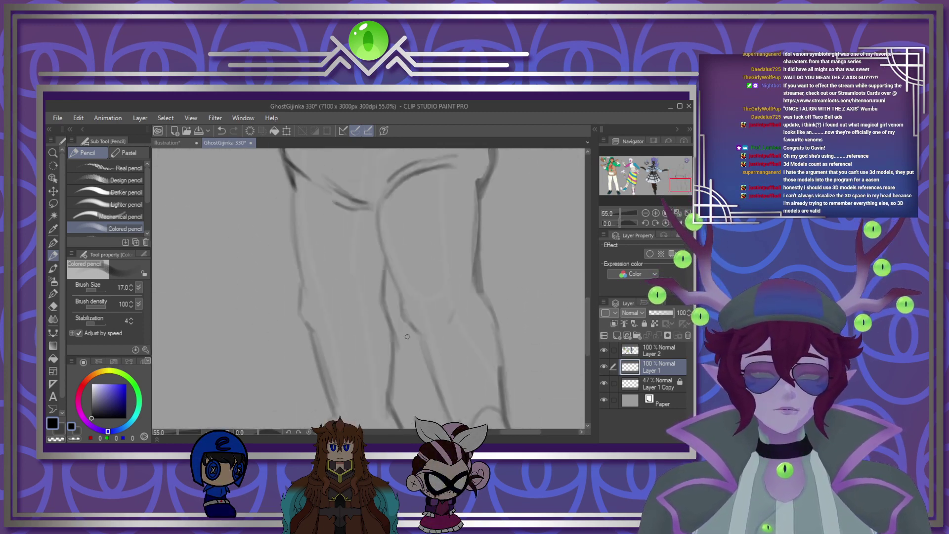
{"action": "mouse_move", "coordinate": [310, 330]}
{"action": "left_mouse_down"}
{"action": "mouse_move", "coordinate": [391, 333]}
{"action": "mouse_move", "coordinate": [324, 346]}
{"action": "left_mouse_up"}
{"action": "mouse_move", "coordinate": [423, 340]}
{"action": "left_mouse_down"}
{"action": "mouse_move", "coordinate": [478, 329]}
{"action": "mouse_move", "coordinate": [489, 310]}
{"action": "mouse_move", "coordinate": [453, 341]}
{"action": "left_mouse_up"}
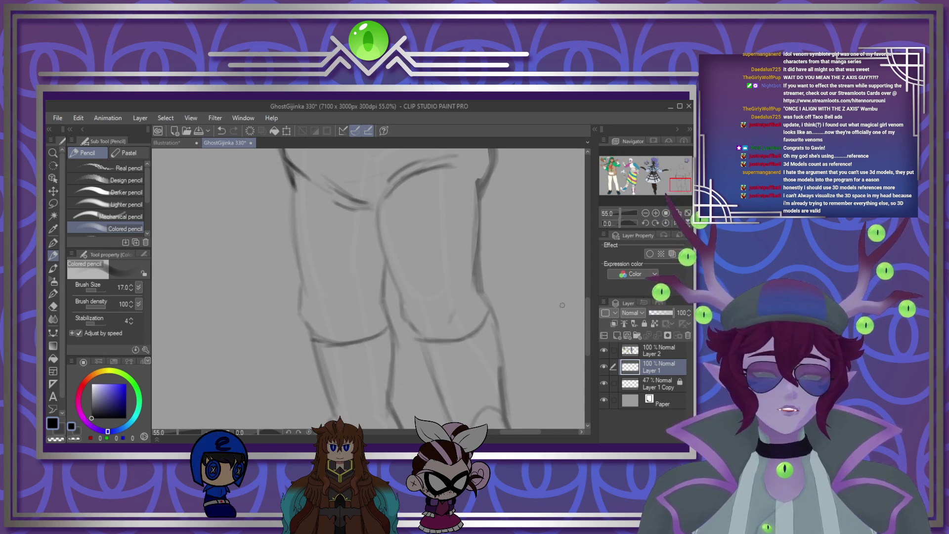
Step: Sketch the left-hand boot with vertical shin lines, an ankle detail and a thick sole under the foot
{"action": "scroll", "coordinate": [574, 341], "scroll_direction": "down", "scroll_amount": 4}
{"action": "scroll", "coordinate": [577, 347], "scroll_direction": "up", "scroll_amount": 2}
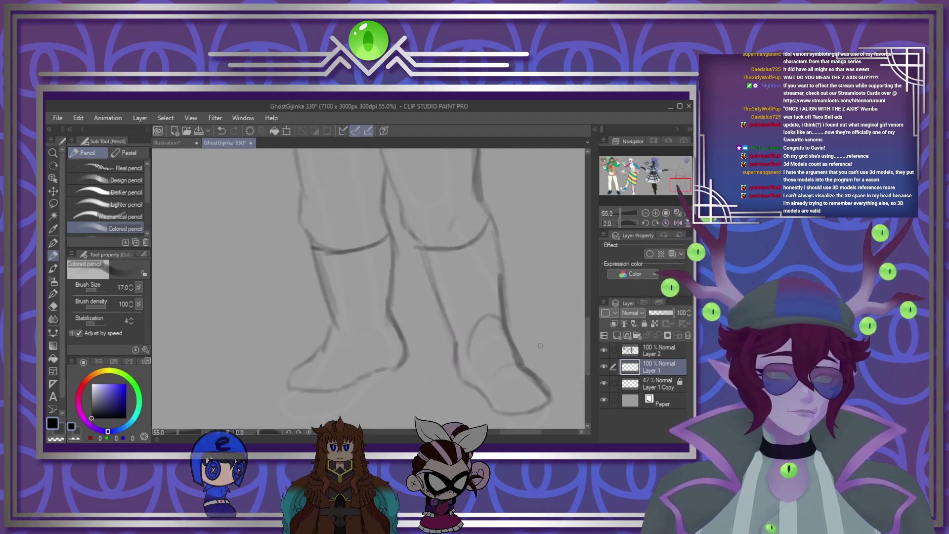
{"action": "mouse_move", "coordinate": [350, 268]}
{"action": "left_mouse_down"}
{"action": "mouse_move", "coordinate": [356, 309]}
{"action": "mouse_move", "coordinate": [341, 252]}
{"action": "mouse_move", "coordinate": [353, 325]}
{"action": "mouse_move", "coordinate": [351, 311]}
{"action": "mouse_move", "coordinate": [340, 369]}
{"action": "left_mouse_up"}
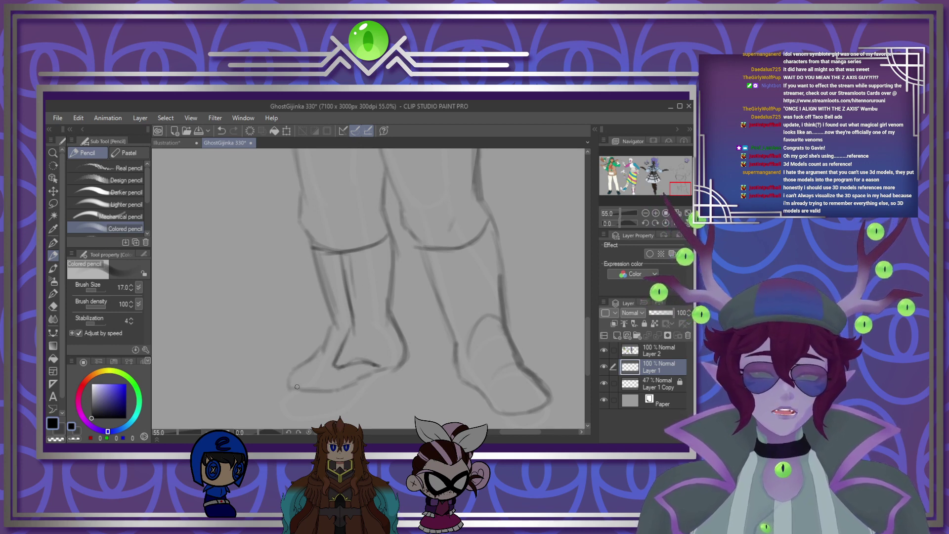
{"action": "mouse_move", "coordinate": [293, 399]}
{"action": "left_mouse_down"}
{"action": "mouse_move", "coordinate": [325, 406]}
{"action": "mouse_move", "coordinate": [298, 404]}
{"action": "mouse_move", "coordinate": [340, 405]}
{"action": "mouse_move", "coordinate": [311, 404]}
{"action": "mouse_move", "coordinate": [403, 380]}
{"action": "left_mouse_up"}
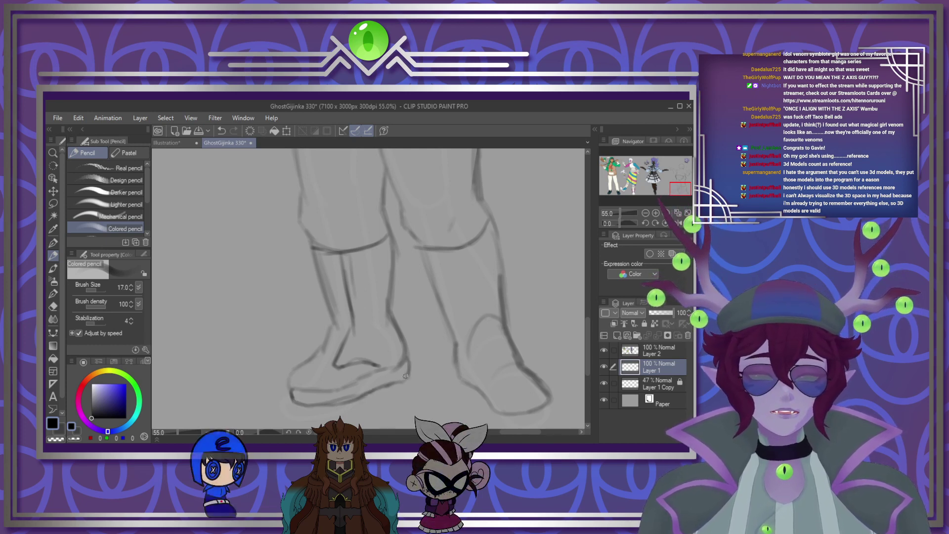
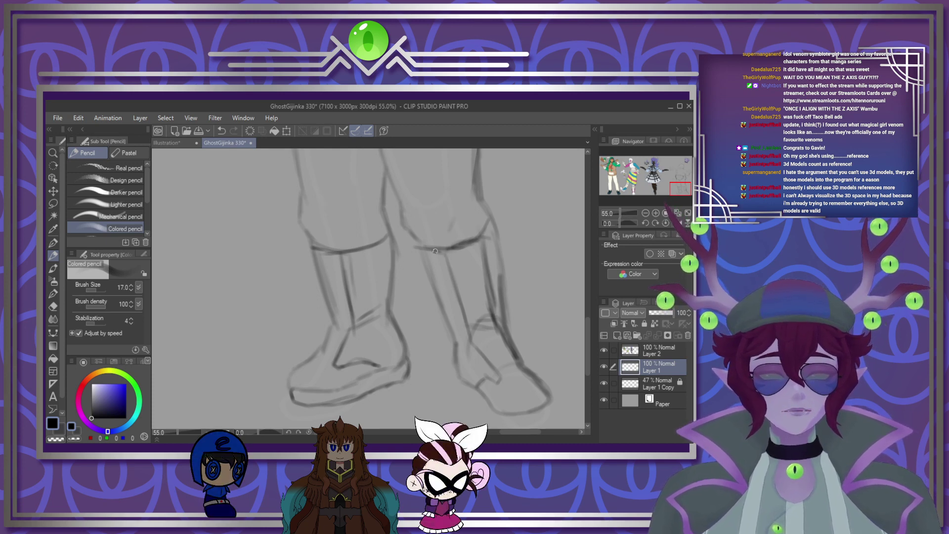
Step: Strengthen the right-hand boot's top edge and shin line, and outline the thick sole under its toe
{"action": "left_click_drag", "start_coordinate": [435, 251], "coordinate": [419, 247]}
{"action": "mouse_move", "coordinate": [421, 251]}
{"action": "left_mouse_down"}
{"action": "mouse_move", "coordinate": [433, 281]}
{"action": "mouse_move", "coordinate": [426, 265]}
{"action": "mouse_move", "coordinate": [452, 333]}
{"action": "left_mouse_up"}
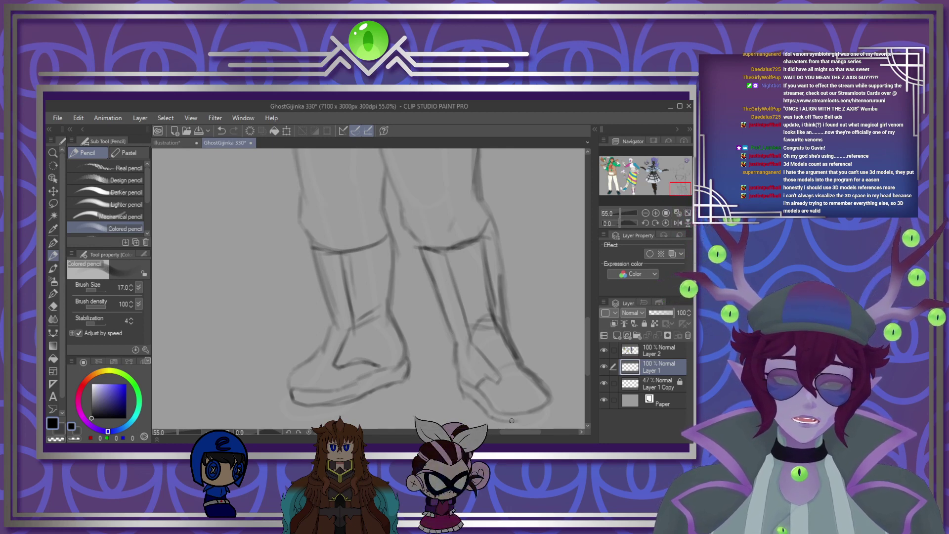
{"action": "mouse_move", "coordinate": [552, 399]}
{"action": "left_mouse_down"}
{"action": "mouse_move", "coordinate": [553, 414]}
{"action": "mouse_move", "coordinate": [541, 416]}
{"action": "left_mouse_up"}
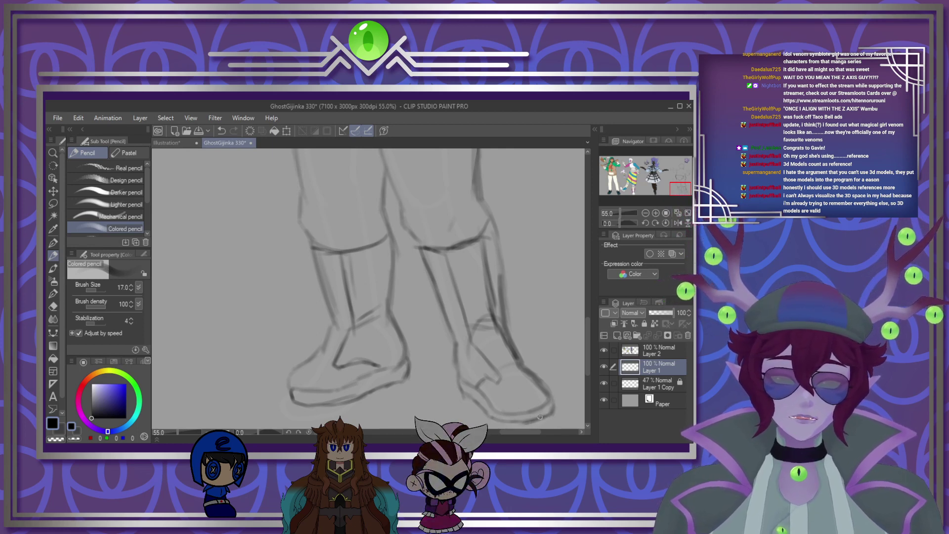
Step: Sketch the baggy outer contour of the left-hand trouser leg, flaring from the hip down to the gathered hem at the knee
{"action": "scroll", "coordinate": [507, 365], "scroll_direction": "down", "scroll_amount": 6}
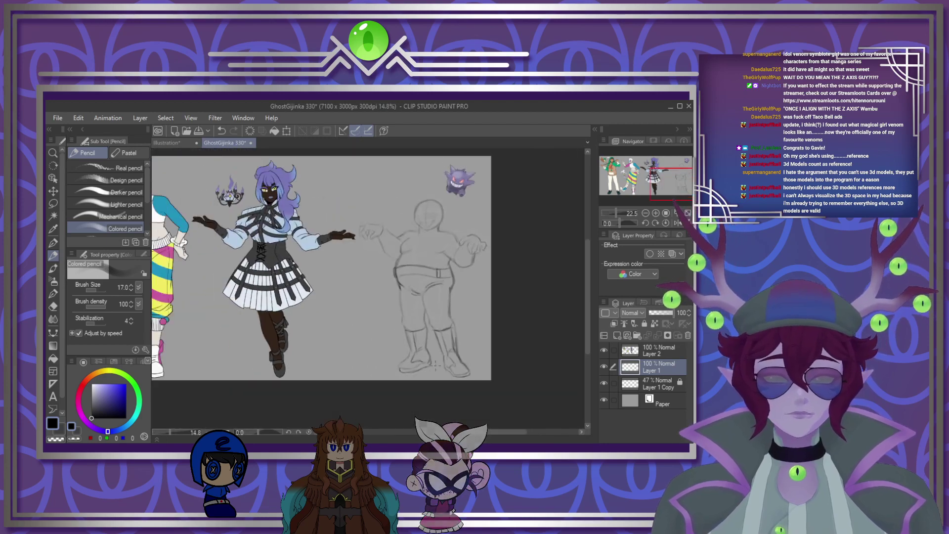
{"action": "scroll", "coordinate": [440, 323], "scroll_direction": "up", "scroll_amount": 1}
{"action": "scroll", "coordinate": [440, 324], "scroll_direction": "up", "scroll_amount": 2}
{"action": "scroll", "coordinate": [430, 319], "scroll_direction": "down", "scroll_amount": 3}
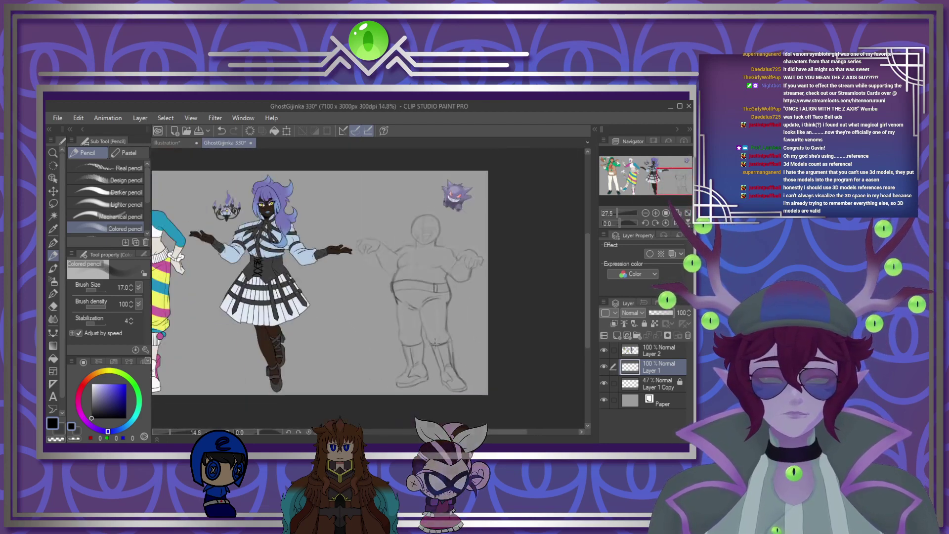
{"action": "scroll", "coordinate": [415, 313], "scroll_direction": "up", "scroll_amount": 3}
{"action": "scroll", "coordinate": [414, 313], "scroll_direction": "up", "scroll_amount": 4}
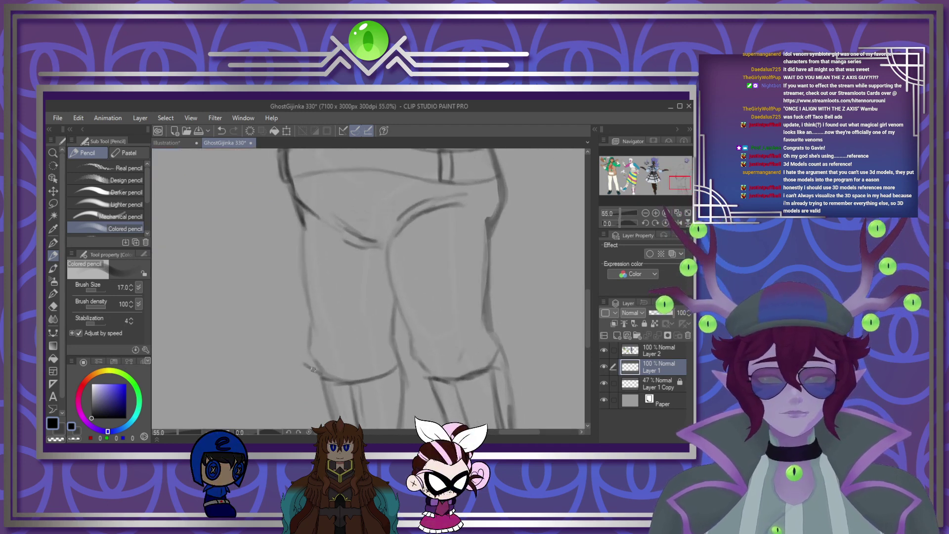
{"action": "left_click_drag", "start_coordinate": [296, 358], "coordinate": [320, 374]}
{"action": "left_click_drag", "start_coordinate": [301, 326], "coordinate": [295, 355]}
{"action": "left_click_drag", "start_coordinate": [305, 306], "coordinate": [298, 362]}
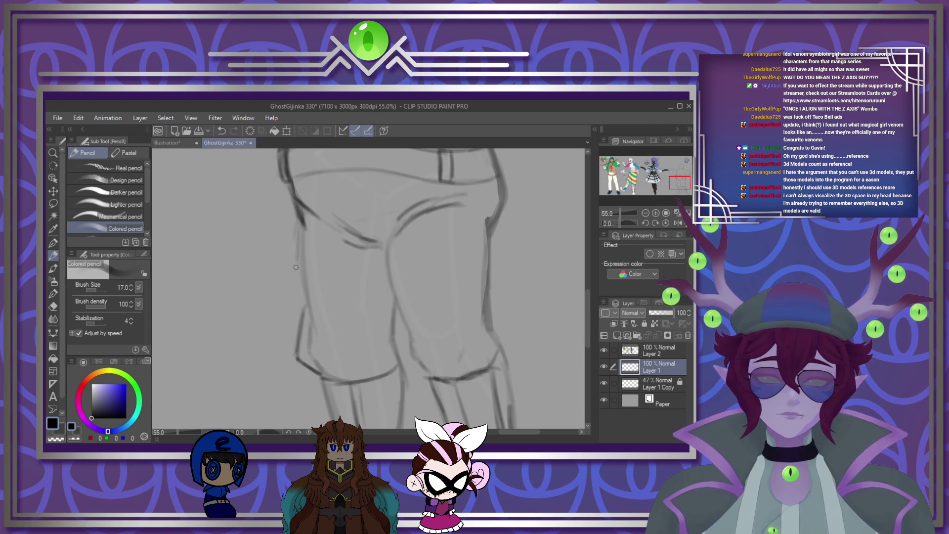
{"action": "left_click_drag", "start_coordinate": [298, 225], "coordinate": [295, 296]}
{"action": "mouse_move", "coordinate": [300, 241]}
{"action": "left_mouse_down"}
{"action": "mouse_move", "coordinate": [297, 337]}
{"action": "mouse_move", "coordinate": [310, 283]}
{"action": "mouse_move", "coordinate": [297, 345]}
{"action": "left_mouse_up"}
{"action": "left_click_drag", "start_coordinate": [308, 284], "coordinate": [297, 350]}
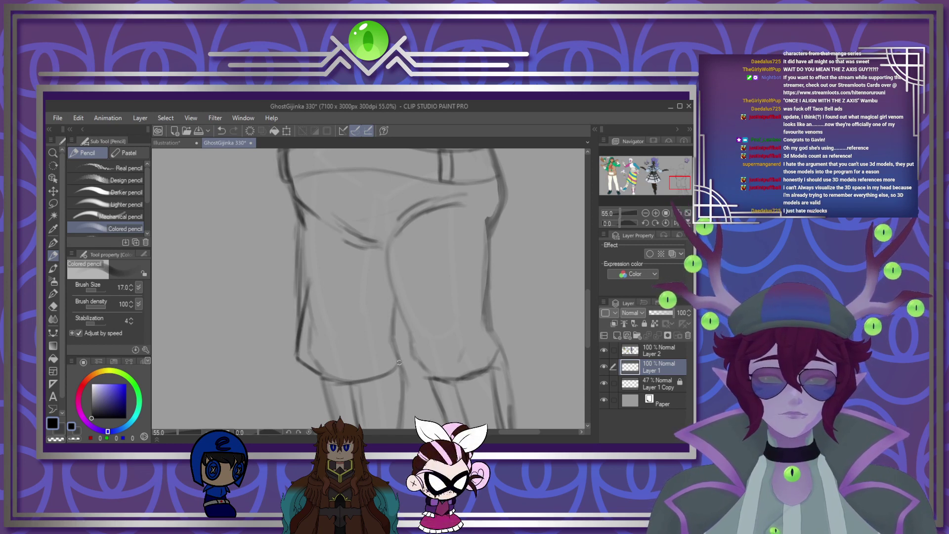
Step: Sketch the inner trouser leg lines from the crotch down and add gathered folds to the hems beside the knees
{"action": "left_click_drag", "start_coordinate": [384, 262], "coordinate": [393, 316]}
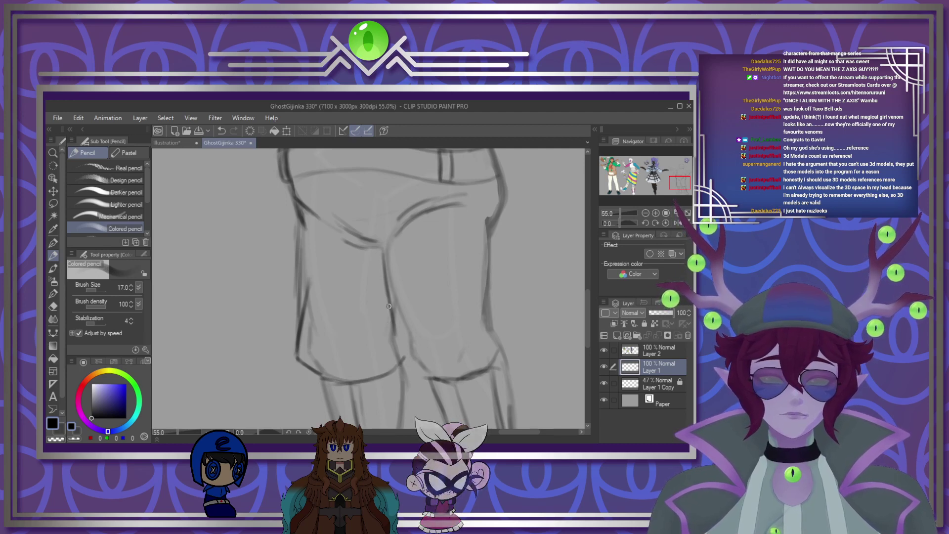
{"action": "left_click_drag", "start_coordinate": [383, 349], "coordinate": [389, 312]}
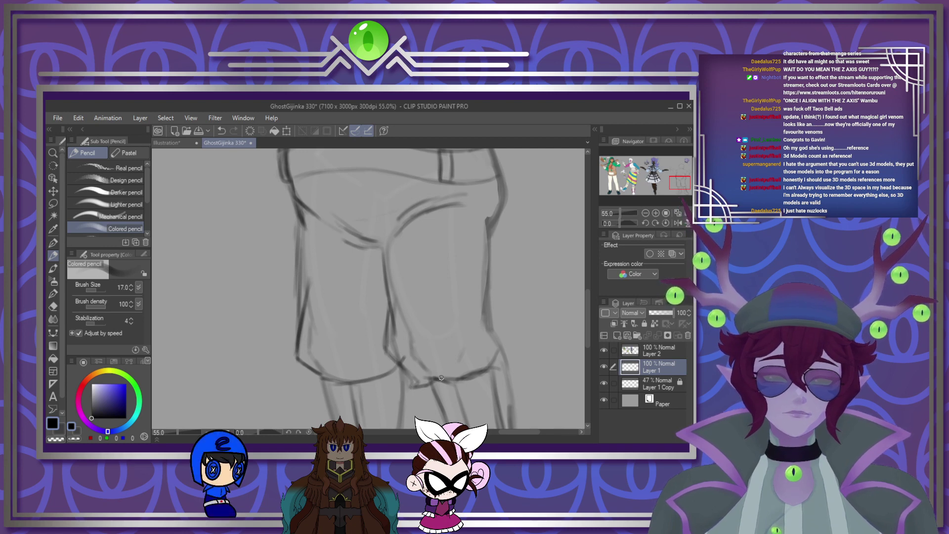
{"action": "mouse_move", "coordinate": [421, 343]}
{"action": "left_mouse_down"}
{"action": "mouse_move", "coordinate": [434, 374]}
{"action": "mouse_move", "coordinate": [452, 378]}
{"action": "left_mouse_up"}
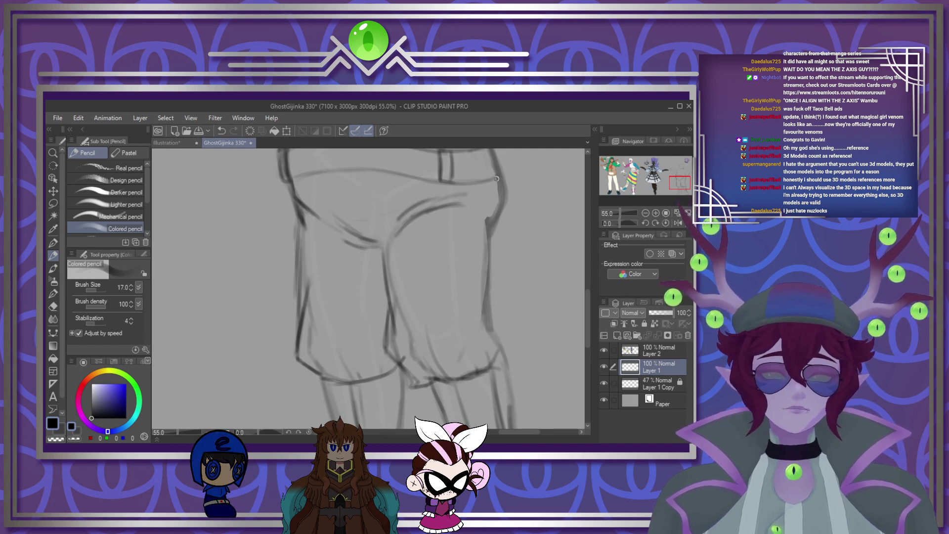
Step: Sketch the baggy outer contour of the right-hand trouser leg down to its puffed hem, and add fold lines near both knees
{"action": "left_click_drag", "start_coordinate": [502, 188], "coordinate": [498, 310]}
{"action": "left_click_drag", "start_coordinate": [504, 245], "coordinate": [497, 322]}
{"action": "left_click_drag", "start_coordinate": [502, 265], "coordinate": [497, 330]}
{"action": "mouse_move", "coordinate": [502, 295]}
{"action": "left_mouse_down"}
{"action": "mouse_move", "coordinate": [516, 328]}
{"action": "mouse_move", "coordinate": [504, 363]}
{"action": "left_mouse_up"}
{"action": "mouse_move", "coordinate": [515, 330]}
{"action": "left_mouse_down"}
{"action": "mouse_move", "coordinate": [504, 296]}
{"action": "mouse_move", "coordinate": [511, 323]}
{"action": "mouse_move", "coordinate": [482, 309]}
{"action": "left_mouse_up"}
{"action": "left_click_drag", "start_coordinate": [462, 345], "coordinate": [451, 348]}
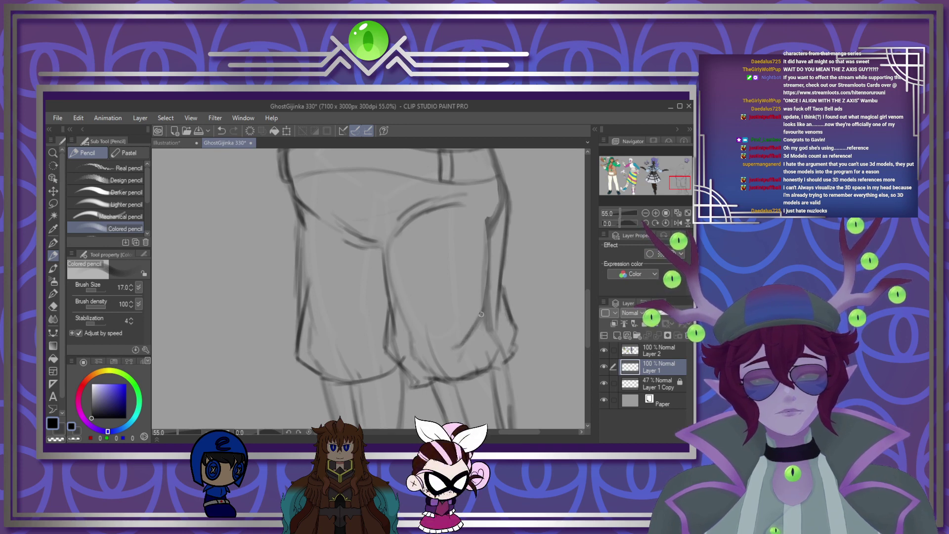
{"action": "mouse_move", "coordinate": [380, 310]}
{"action": "left_mouse_down"}
{"action": "mouse_move", "coordinate": [354, 335]}
{"action": "mouse_move", "coordinate": [349, 325]}
{"action": "left_mouse_up"}
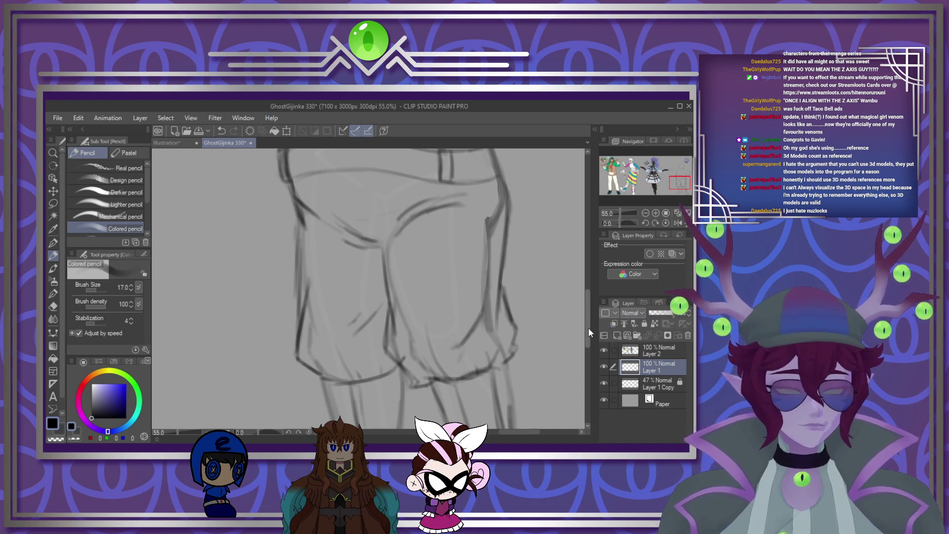
Step: Sketch a wide sleeve cuff around the left-hand raised arm, curving outside the existing forearm line
{"action": "left_click_drag", "start_coordinate": [588, 328], "coordinate": [587, 283]}
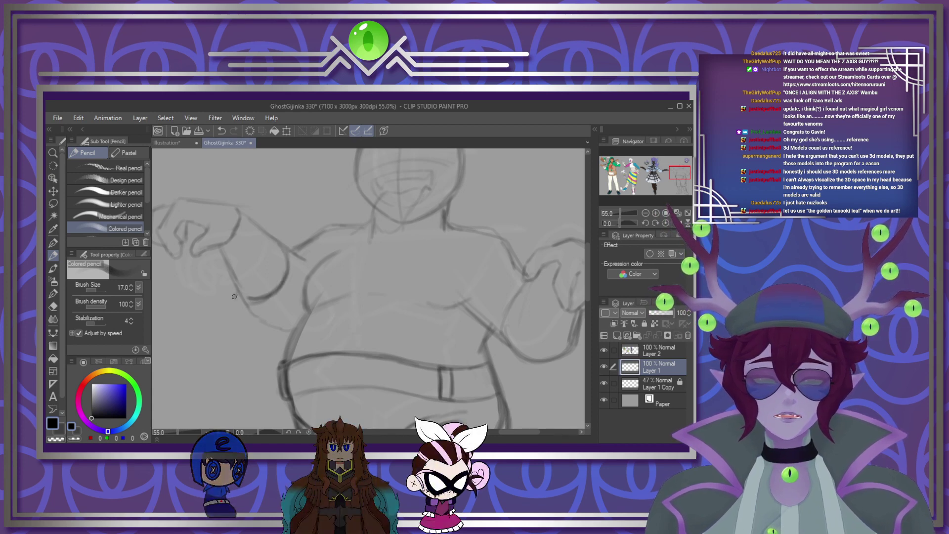
{"action": "left_click_drag", "start_coordinate": [235, 296], "coordinate": [269, 318]}
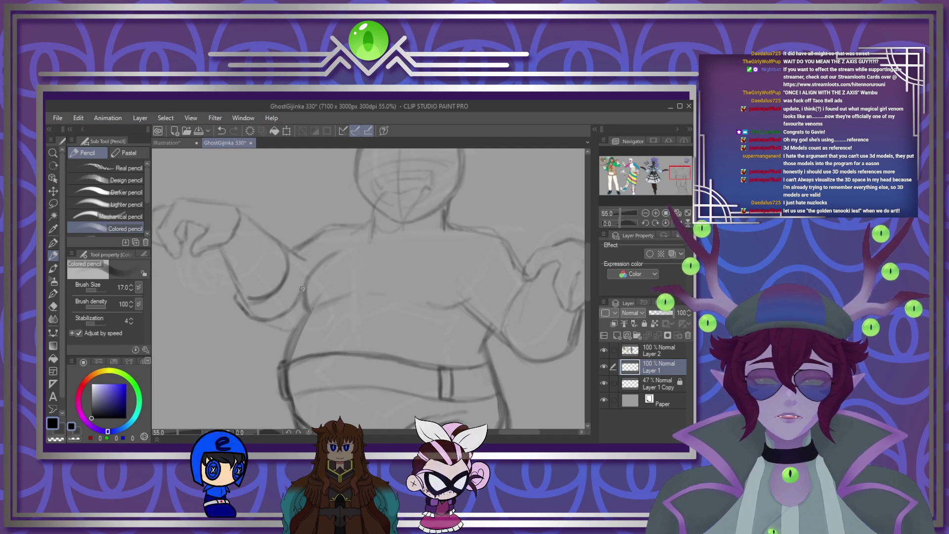
{"action": "left_click_drag", "start_coordinate": [276, 239], "coordinate": [295, 244]}
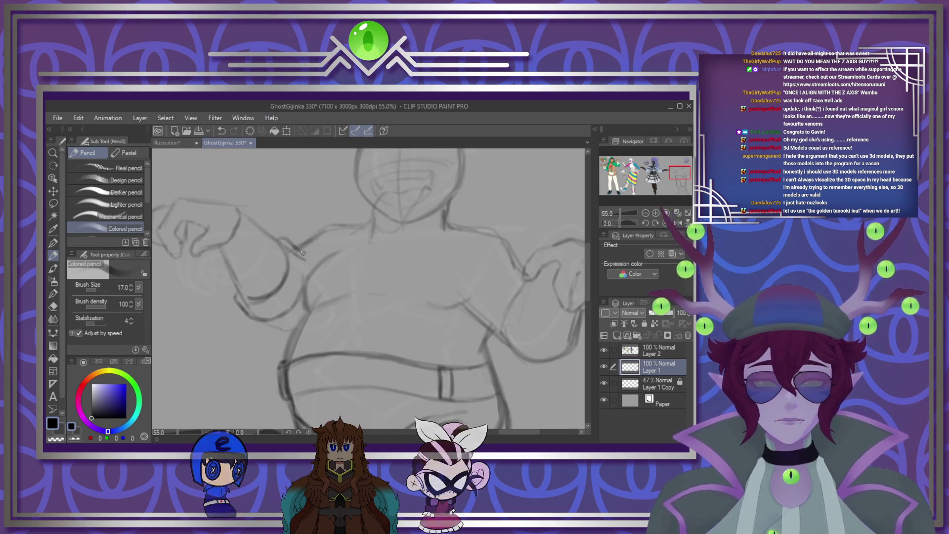
{"action": "left_click_drag", "start_coordinate": [306, 281], "coordinate": [281, 239]}
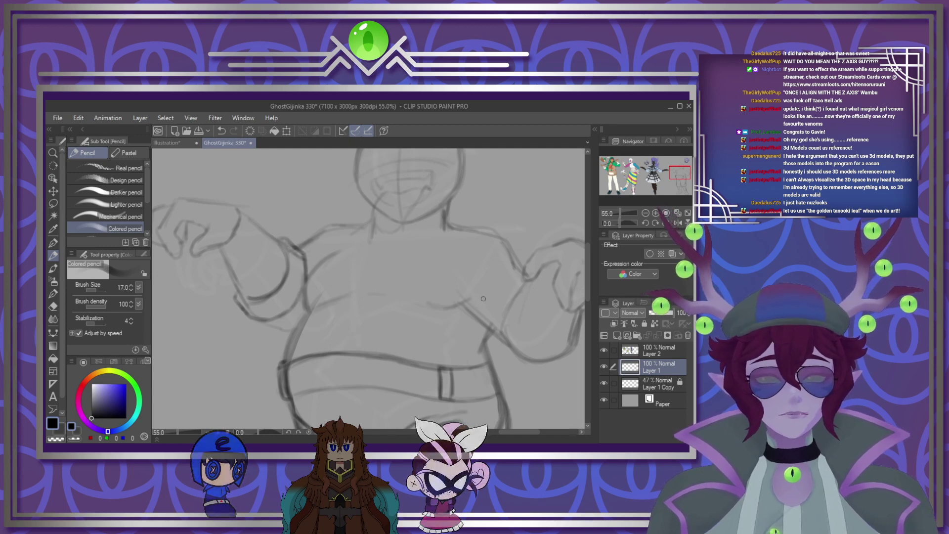
Step: Sketch a matching wide sleeve cuff around the right-hand forearm, with a curved inner opening and thicker lower rim
{"action": "mouse_move", "coordinate": [526, 284]}
{"action": "left_mouse_down"}
{"action": "mouse_move", "coordinate": [546, 333]}
{"action": "mouse_move", "coordinate": [575, 346]}
{"action": "left_mouse_up"}
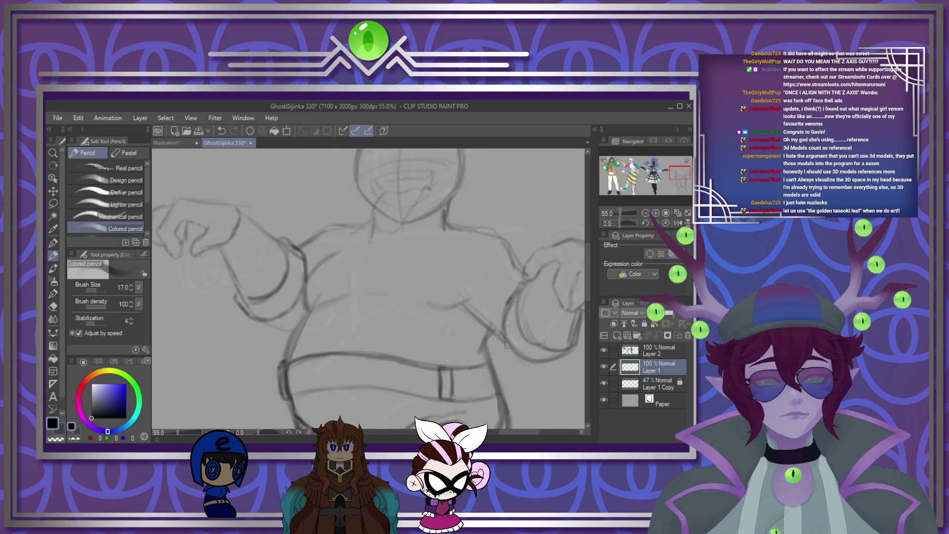
{"action": "left_click_drag", "start_coordinate": [513, 300], "coordinate": [504, 360]}
{"action": "left_click_drag", "start_coordinate": [506, 319], "coordinate": [522, 367]}
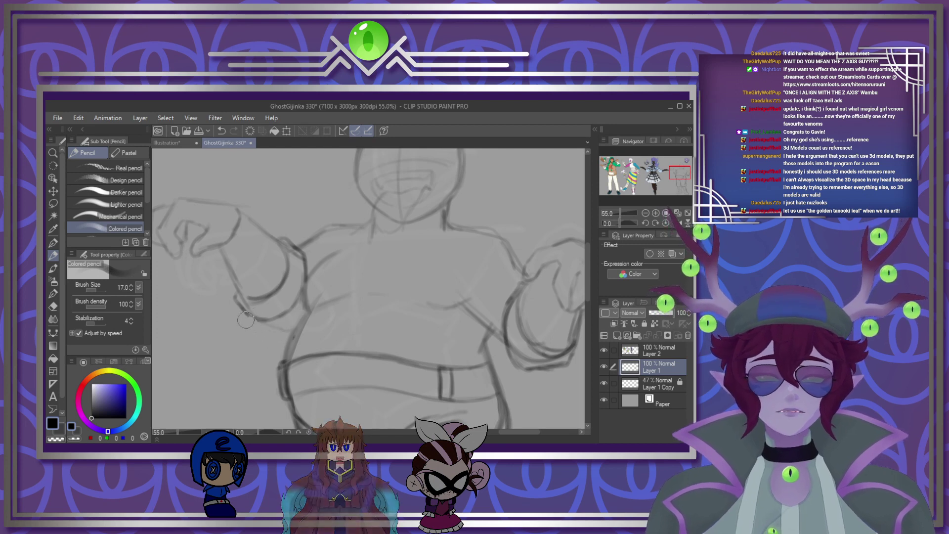
Step: Sketch loose fabric folds below the left-hand sleeve cuff and beside the right-hand one, with dark strokes at the right-hand underarm
{"action": "mouse_move", "coordinate": [238, 312]}
{"action": "left_mouse_down"}
{"action": "mouse_move", "coordinate": [235, 325]}
{"action": "mouse_move", "coordinate": [265, 327]}
{"action": "mouse_move", "coordinate": [278, 342]}
{"action": "left_mouse_up"}
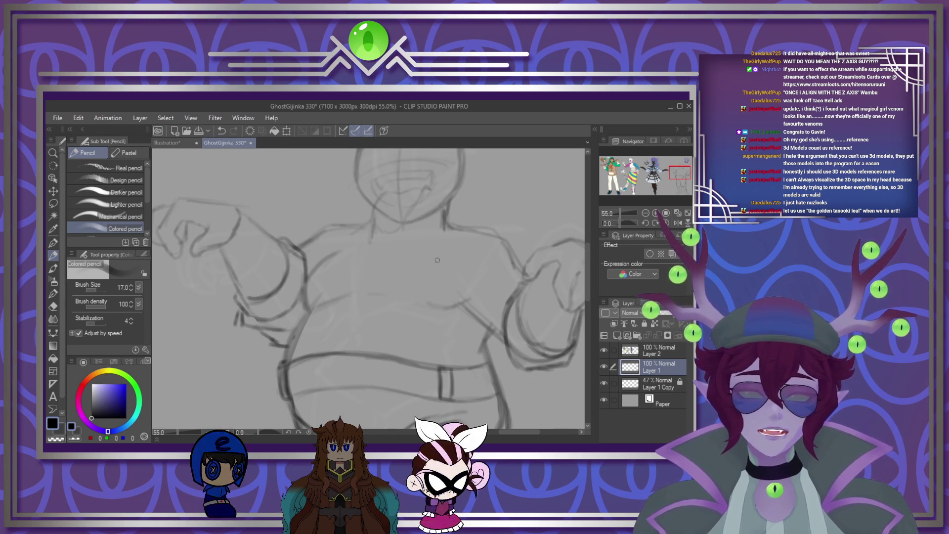
{"action": "left_click_drag", "start_coordinate": [523, 282], "coordinate": [494, 313]}
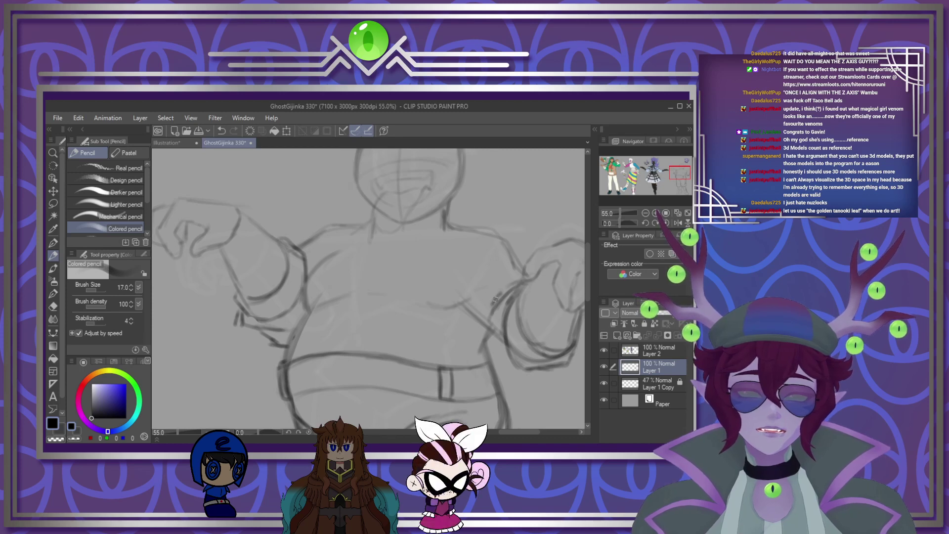
{"action": "left_click_drag", "start_coordinate": [484, 331], "coordinate": [497, 355]}
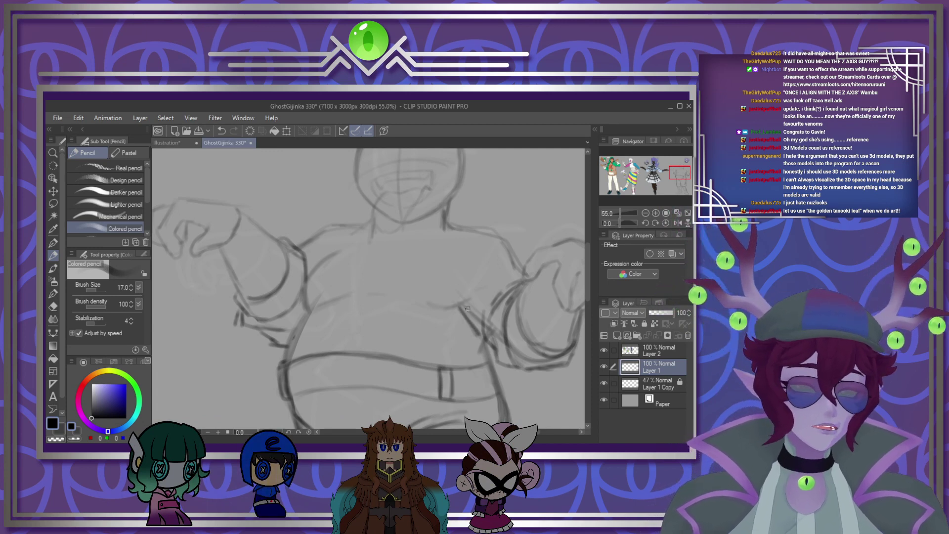
{"action": "mouse_move", "coordinate": [474, 327]}
{"action": "left_mouse_down"}
{"action": "mouse_move", "coordinate": [492, 352]}
{"action": "mouse_move", "coordinate": [446, 311]}
{"action": "left_mouse_up"}
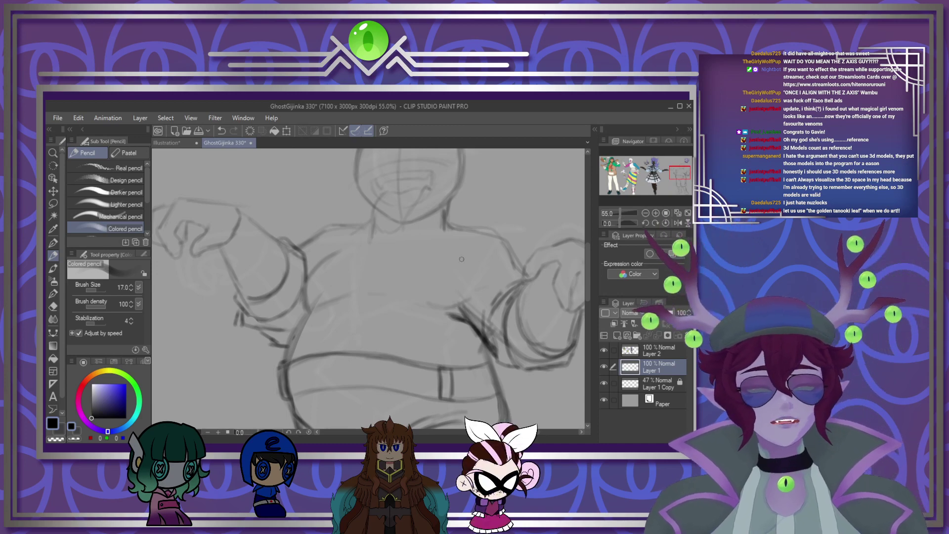
Step: Examine the outfit sketch from belt to boots and compare the whole figure with the finished character beside it
{"action": "scroll", "coordinate": [568, 334], "scroll_direction": "down", "scroll_amount": 10}
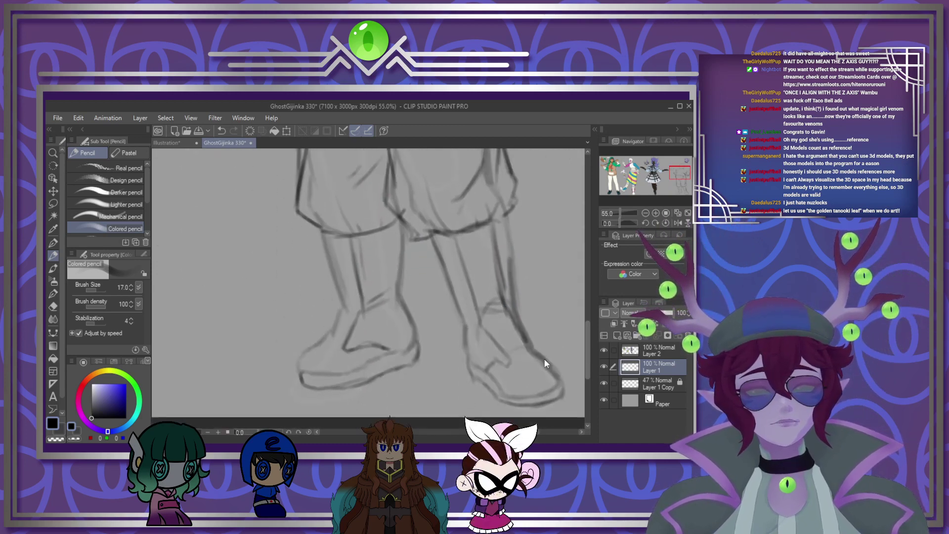
{"action": "scroll", "coordinate": [544, 359], "scroll_direction": "up", "scroll_amount": 10}
{"action": "scroll", "coordinate": [558, 292], "scroll_direction": "down", "scroll_amount": 4}
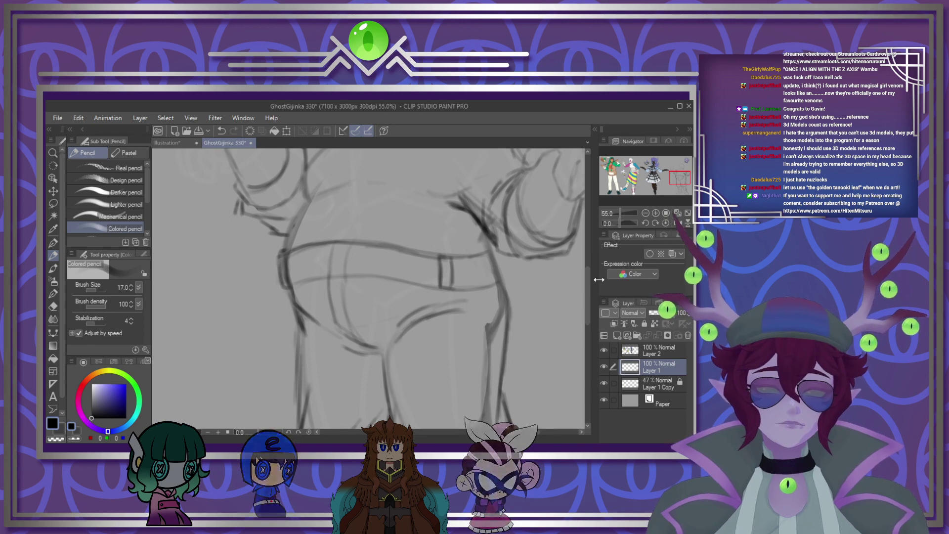
{"action": "mouse_move", "coordinate": [586, 289]}
{"action": "left_mouse_down"}
{"action": "mouse_move", "coordinate": [589, 259]}
{"action": "mouse_move", "coordinate": [579, 340]}
{"action": "mouse_move", "coordinate": [587, 299]}
{"action": "left_mouse_up"}
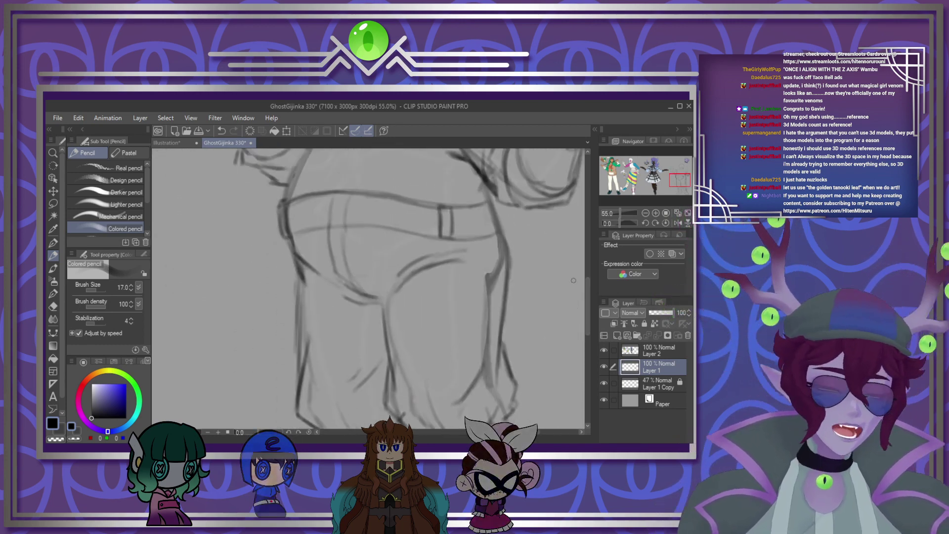
{"action": "scroll", "coordinate": [437, 289], "scroll_direction": "down", "scroll_amount": 4}
{"action": "scroll", "coordinate": [445, 272], "scroll_direction": "up", "scroll_amount": 2}
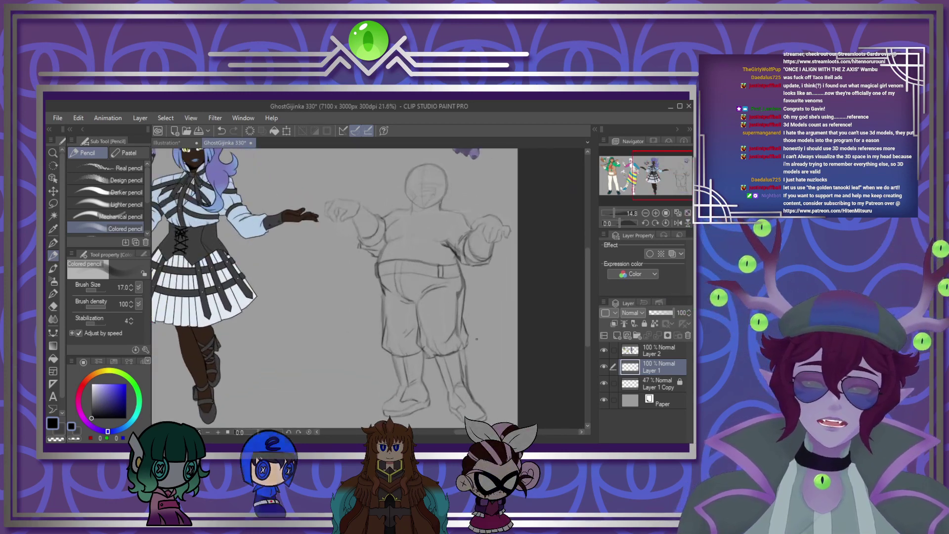
{"action": "scroll", "coordinate": [450, 251], "scroll_direction": "down", "scroll_amount": 3}
{"action": "scroll", "coordinate": [450, 252], "scroll_direction": "up", "scroll_amount": 3}
{"action": "scroll", "coordinate": [447, 257], "scroll_direction": "down", "scroll_amount": 4}
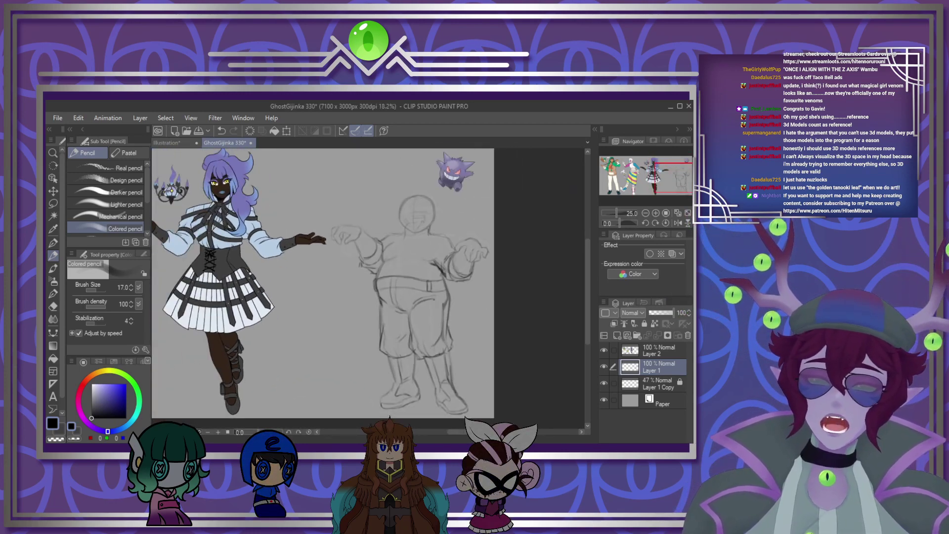
{"action": "scroll", "coordinate": [445, 267], "scroll_direction": "up", "scroll_amount": 2}
{"action": "scroll", "coordinate": [448, 283], "scroll_direction": "down", "scroll_amount": 2}
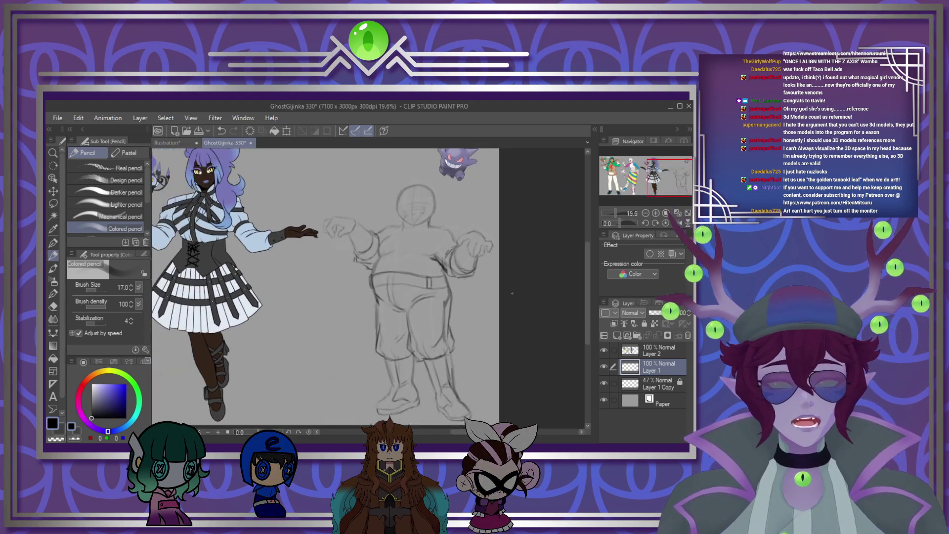
{"action": "scroll", "coordinate": [460, 307], "scroll_direction": "up", "scroll_amount": 2}
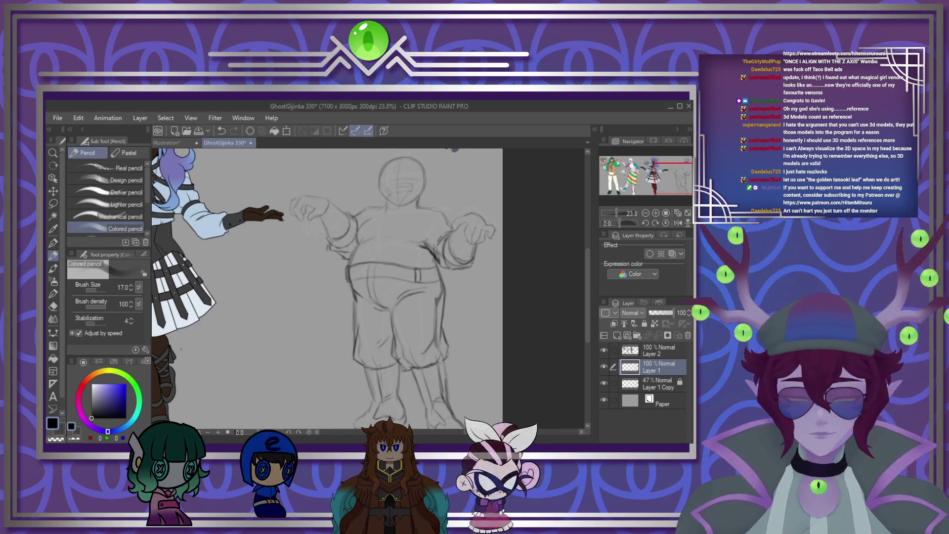
Step: Open the finished character illustration marked NO. 887, view it side by side with the body sketch, and close it
{"action": "left_click", "coordinate": [99, 141]}
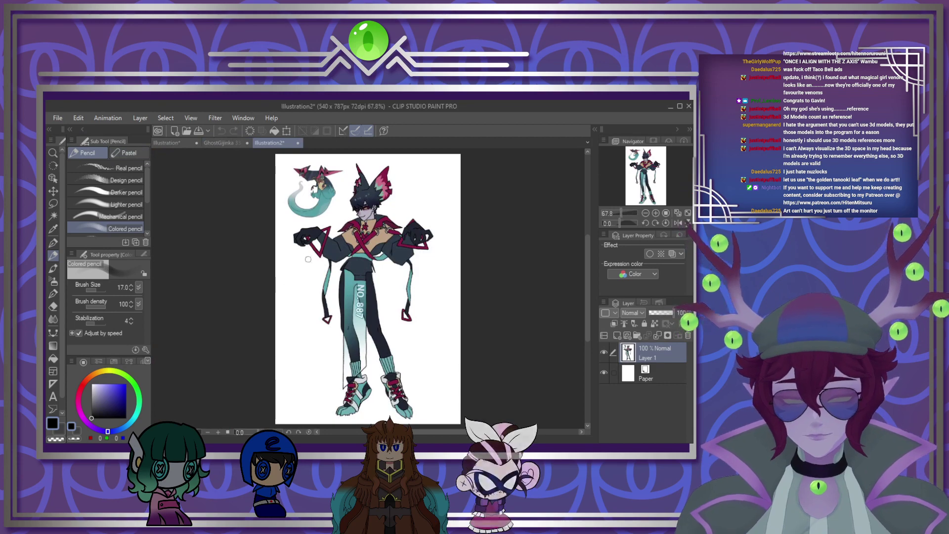
{"action": "left_click_drag", "start_coordinate": [269, 142], "coordinate": [163, 283]}
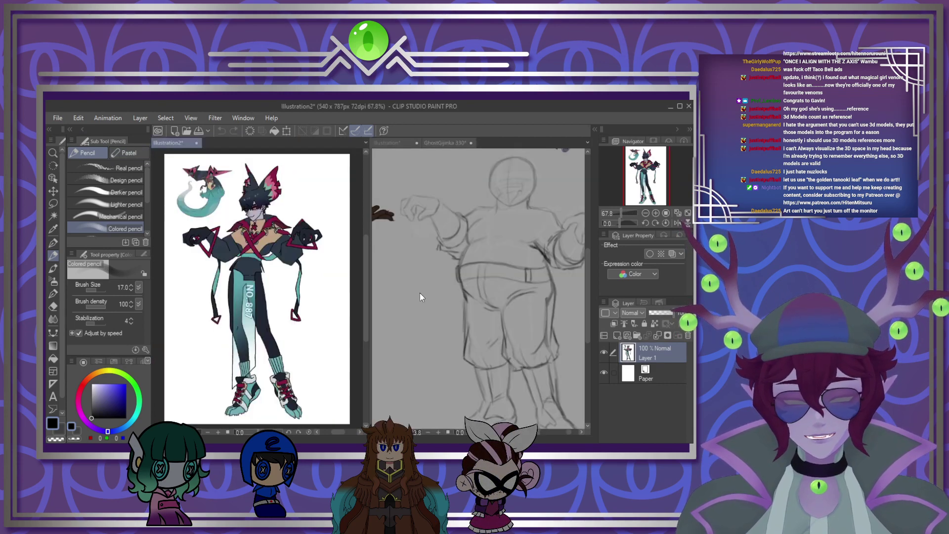
{"action": "left_click", "coordinate": [392, 301]}
{"action": "scroll", "coordinate": [410, 299], "scroll_direction": "down", "scroll_amount": 2}
{"action": "scroll", "coordinate": [490, 298], "scroll_direction": "up", "scroll_amount": 1}
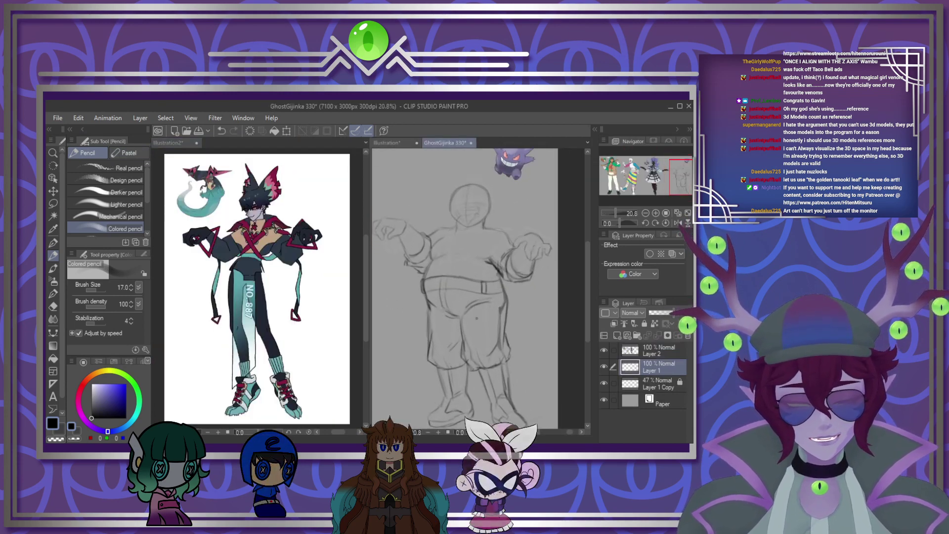
{"action": "mouse_move", "coordinate": [489, 298]}
{"action": "left_mouse_down"}
{"action": "mouse_move", "coordinate": [489, 310]}
{"action": "mouse_move", "coordinate": [489, 289]}
{"action": "left_mouse_up"}
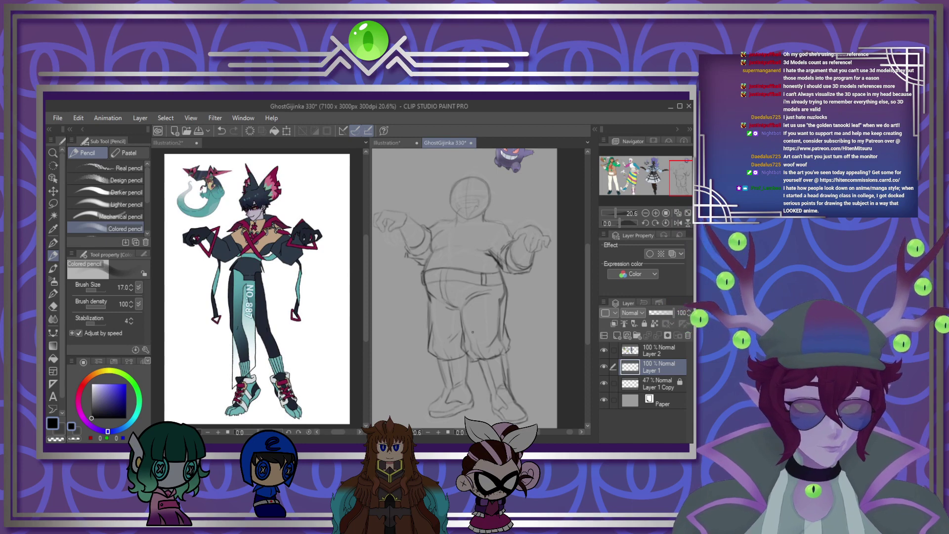
{"action": "left_click", "coordinate": [196, 143]}
{"action": "left_click", "coordinate": [373, 239]}
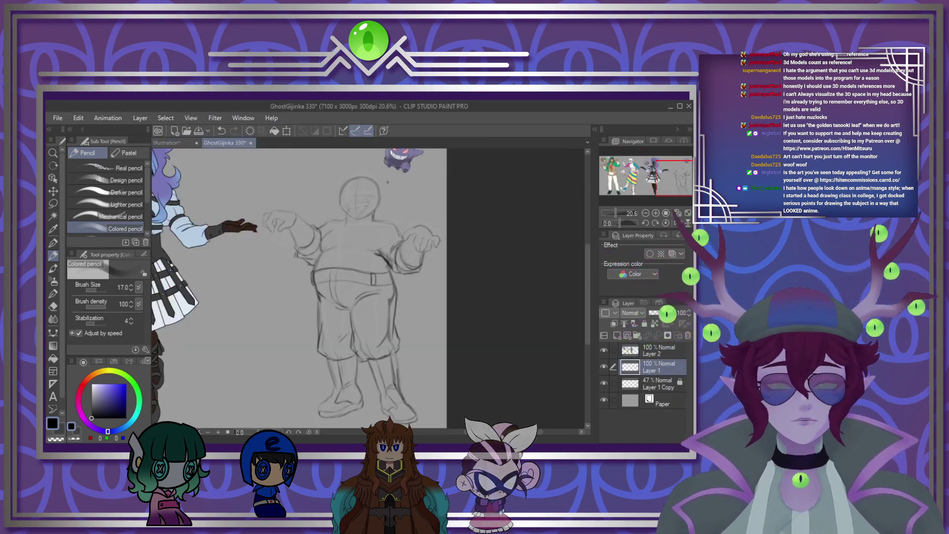
Step: Sketch the jacket's V-shaped neckline on the chest with a wide, pointed collar flap over the left-hand shoulder
{"action": "scroll", "coordinate": [381, 198], "scroll_direction": "down", "scroll_amount": 1}
{"action": "scroll", "coordinate": [350, 217], "scroll_direction": "up", "scroll_amount": 5}
{"action": "scroll", "coordinate": [350, 217], "scroll_direction": "down", "scroll_amount": 2}
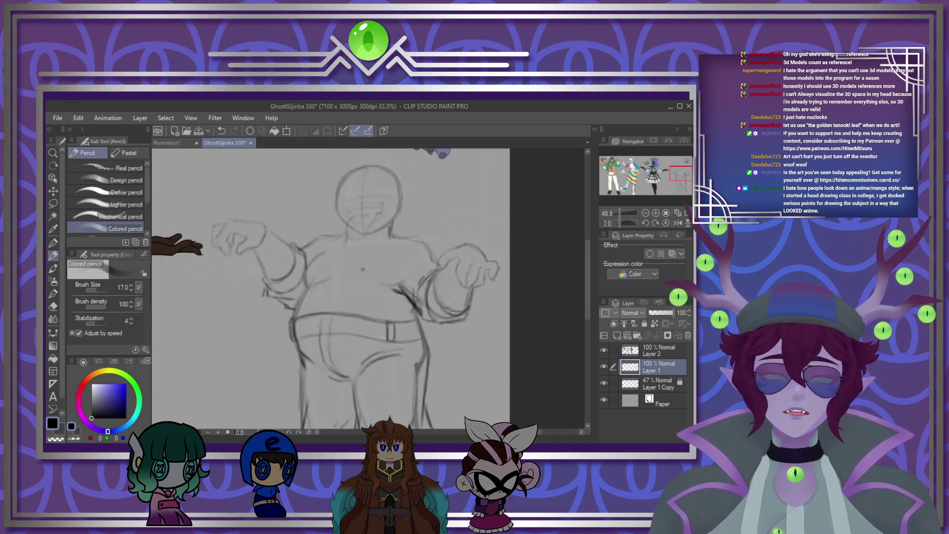
{"action": "scroll", "coordinate": [349, 218], "scroll_direction": "up", "scroll_amount": 3}
{"action": "scroll", "coordinate": [337, 257], "scroll_direction": "up", "scroll_amount": 1}
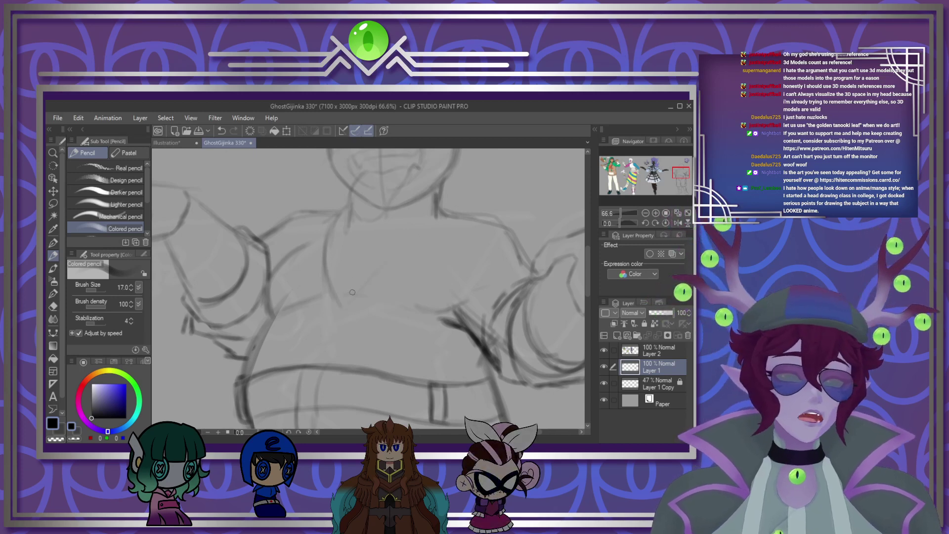
{"action": "left_click_drag", "start_coordinate": [365, 291], "coordinate": [439, 213]}
{"action": "left_click_drag", "start_coordinate": [319, 166], "coordinate": [266, 187]}
{"action": "mouse_move", "coordinate": [318, 234]}
{"action": "left_mouse_down"}
{"action": "mouse_move", "coordinate": [300, 245]}
{"action": "mouse_move", "coordinate": [338, 300]}
{"action": "left_mouse_up"}
{"action": "left_click_drag", "start_coordinate": [291, 252], "coordinate": [318, 234]}
{"action": "mouse_move", "coordinate": [319, 234]}
{"action": "left_mouse_down"}
{"action": "mouse_move", "coordinate": [286, 200]}
{"action": "mouse_move", "coordinate": [259, 192]}
{"action": "mouse_move", "coordinate": [307, 167]}
{"action": "left_mouse_up"}
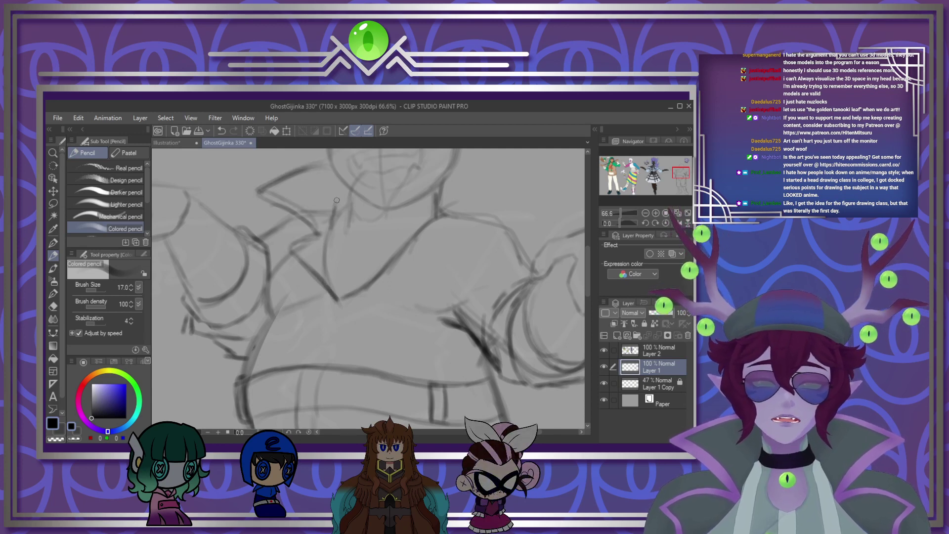
Step: Define the lapel edges beside the neck and sketch a double centre-front line to the belt with a horizontal seam across the chest
{"action": "left_click_drag", "start_coordinate": [337, 200], "coordinate": [326, 249]}
{"action": "left_click_drag", "start_coordinate": [338, 196], "coordinate": [324, 247]}
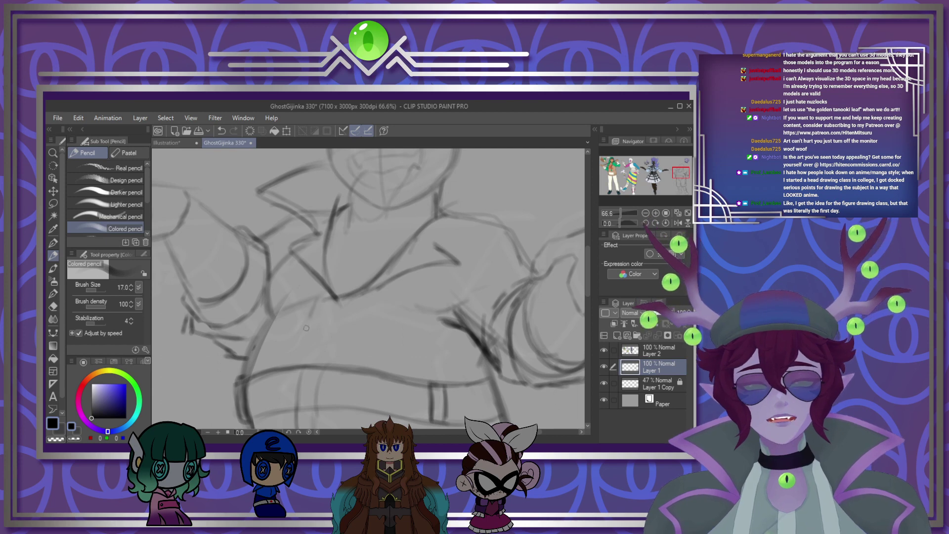
{"action": "left_click_drag", "start_coordinate": [322, 299], "coordinate": [302, 360]}
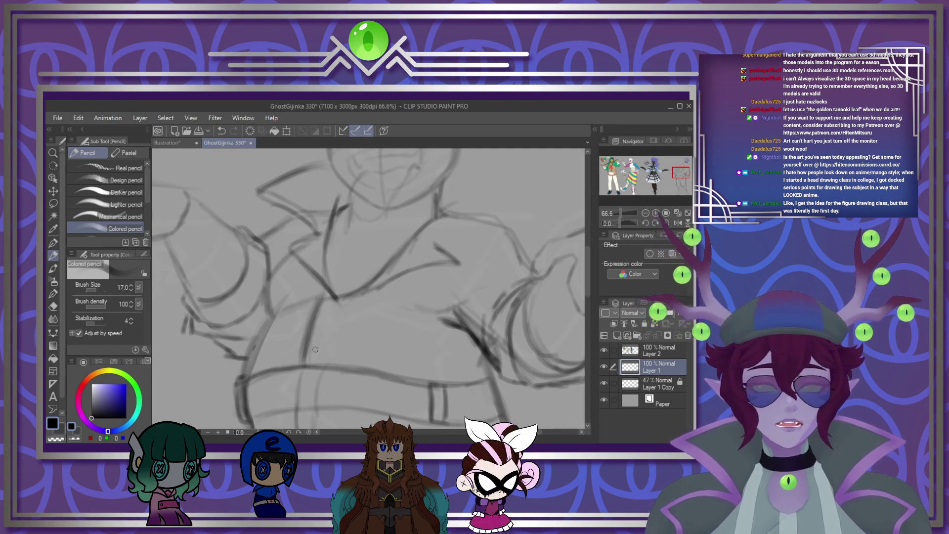
{"action": "mouse_move", "coordinate": [295, 315]}
{"action": "left_mouse_down"}
{"action": "mouse_move", "coordinate": [349, 303]}
{"action": "mouse_move", "coordinate": [328, 305]}
{"action": "mouse_move", "coordinate": [392, 308]}
{"action": "mouse_move", "coordinate": [325, 312]}
{"action": "mouse_move", "coordinate": [392, 319]}
{"action": "mouse_move", "coordinate": [366, 311]}
{"action": "mouse_move", "coordinate": [432, 308]}
{"action": "left_mouse_up"}
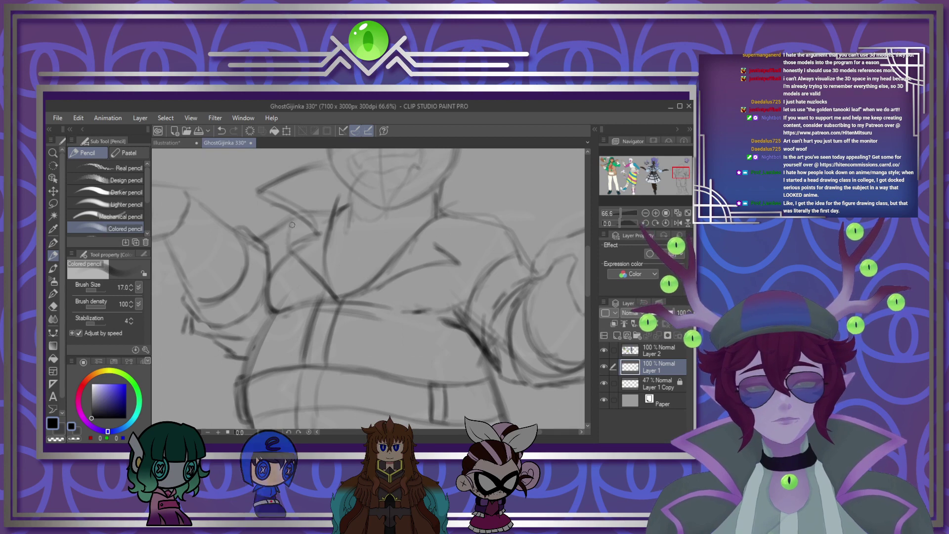
Step: Sketch the pointed right-hand collar flap with a darker notched lapel, and add a rounded undershirt neckline inside the V
{"action": "left_click_drag", "start_coordinate": [588, 267], "coordinate": [588, 256]}
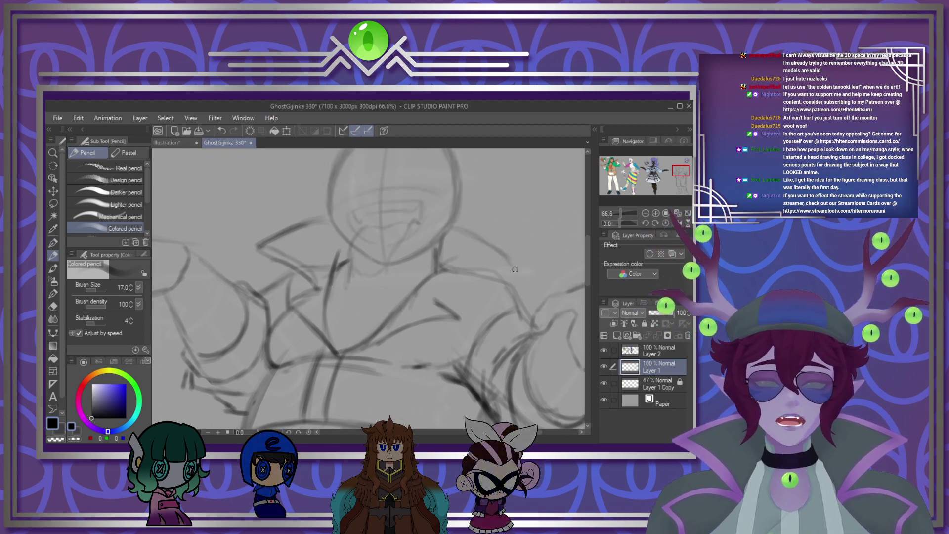
{"action": "mouse_move", "coordinate": [441, 297]}
{"action": "left_mouse_down"}
{"action": "mouse_move", "coordinate": [472, 270]}
{"action": "mouse_move", "coordinate": [514, 270]}
{"action": "mouse_move", "coordinate": [448, 230]}
{"action": "left_mouse_up"}
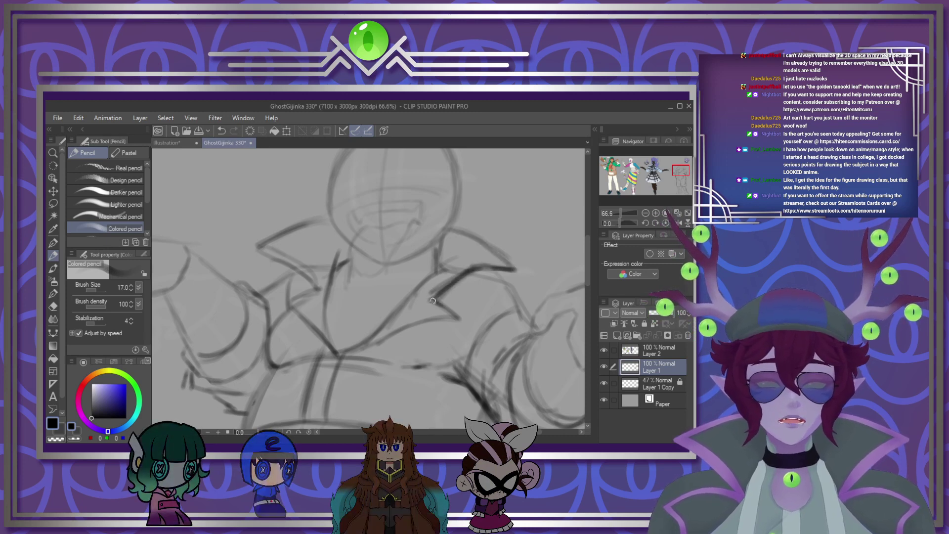
{"action": "left_click_drag", "start_coordinate": [447, 315], "coordinate": [352, 349]}
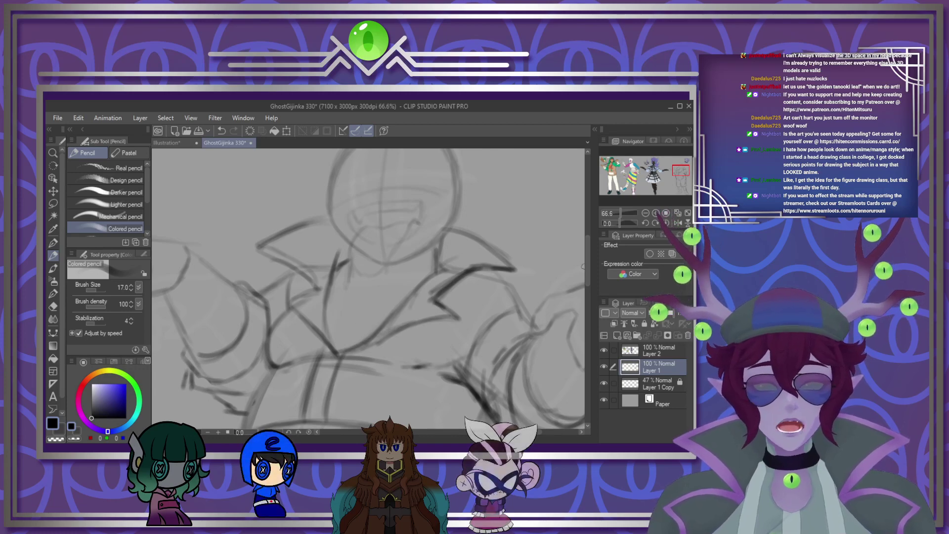
{"action": "mouse_move", "coordinate": [586, 261]}
{"action": "left_mouse_down"}
{"action": "mouse_move", "coordinate": [586, 292]}
{"action": "mouse_move", "coordinate": [587, 265]}
{"action": "left_mouse_up"}
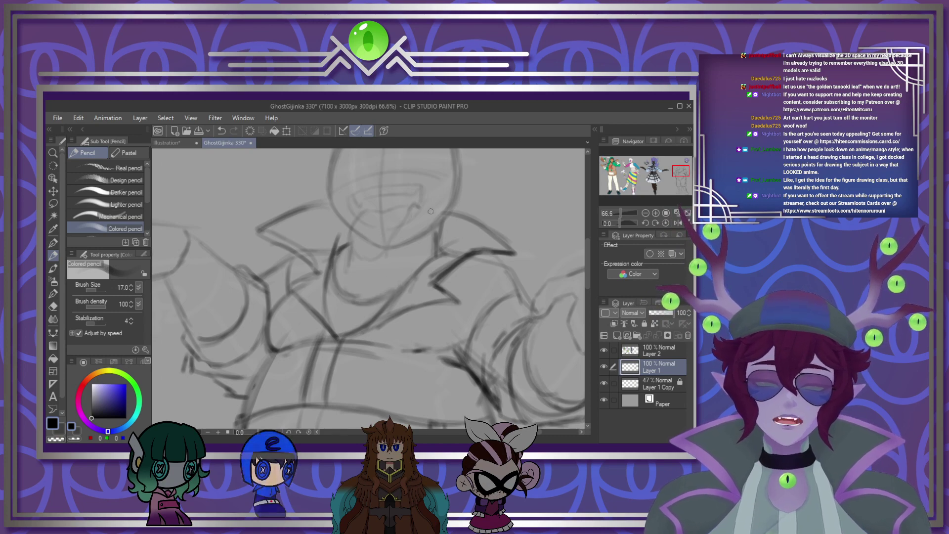
Step: Add a curved fold line near the outer knee of the right-hand trouser leg, running down to the hem
{"action": "mouse_move", "coordinate": [588, 268]}
{"action": "left_mouse_down"}
{"action": "mouse_move", "coordinate": [586, 320]}
{"action": "mouse_move", "coordinate": [579, 257]}
{"action": "mouse_move", "coordinate": [587, 302]}
{"action": "left_mouse_up"}
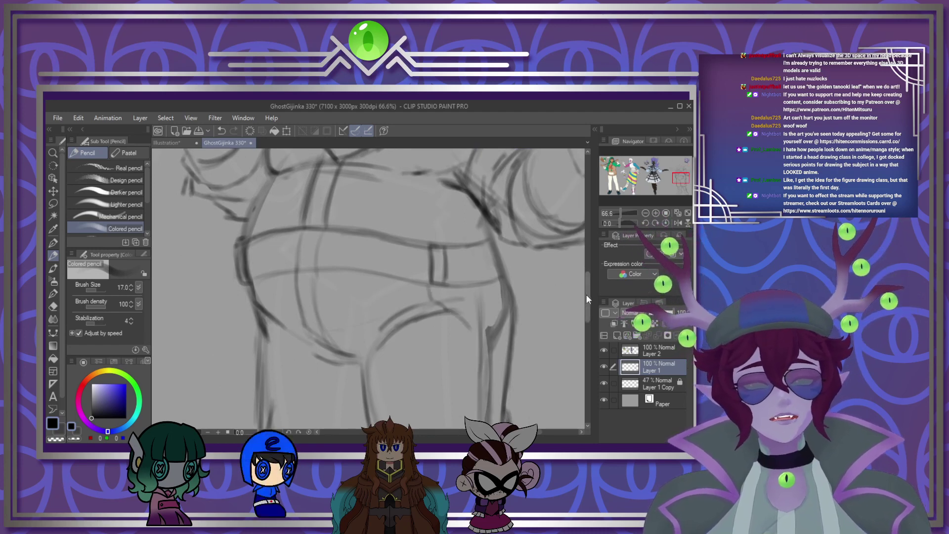
{"action": "left_click_drag", "start_coordinate": [586, 294], "coordinate": [586, 319]}
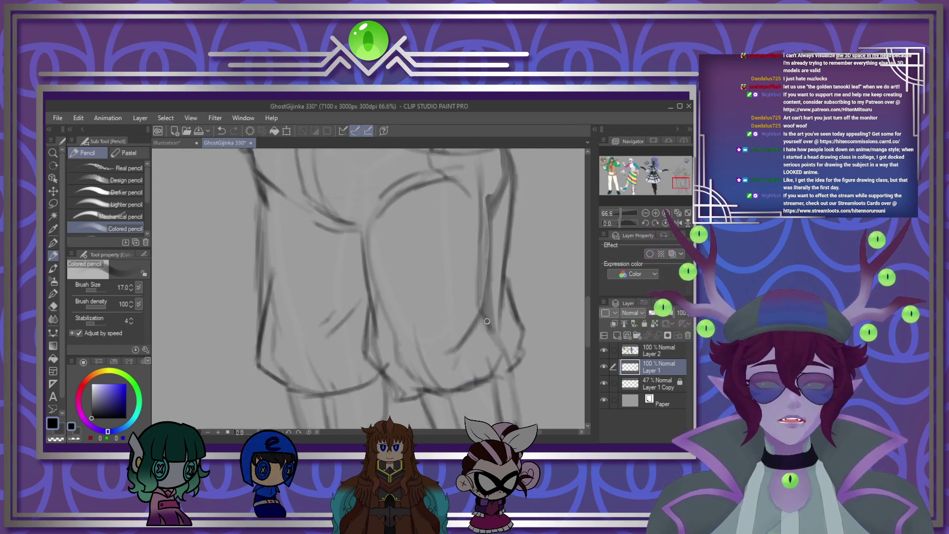
{"action": "left_click_drag", "start_coordinate": [487, 321], "coordinate": [497, 365]}
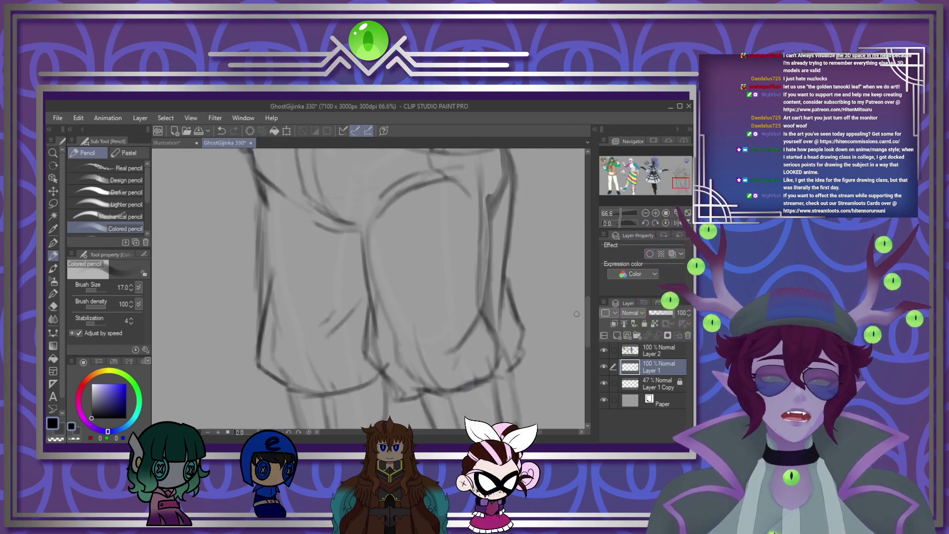
Step: Set the colored pencil's size to 7 and sketch the short curved left-hand corner of the mouth on the face
{"action": "mouse_move", "coordinate": [586, 315]}
{"action": "left_mouse_down"}
{"action": "mouse_move", "coordinate": [587, 276]}
{"action": "mouse_move", "coordinate": [575, 297]}
{"action": "mouse_move", "coordinate": [597, 251]}
{"action": "mouse_move", "coordinate": [577, 285]}
{"action": "mouse_move", "coordinate": [579, 267]}
{"action": "left_mouse_up"}
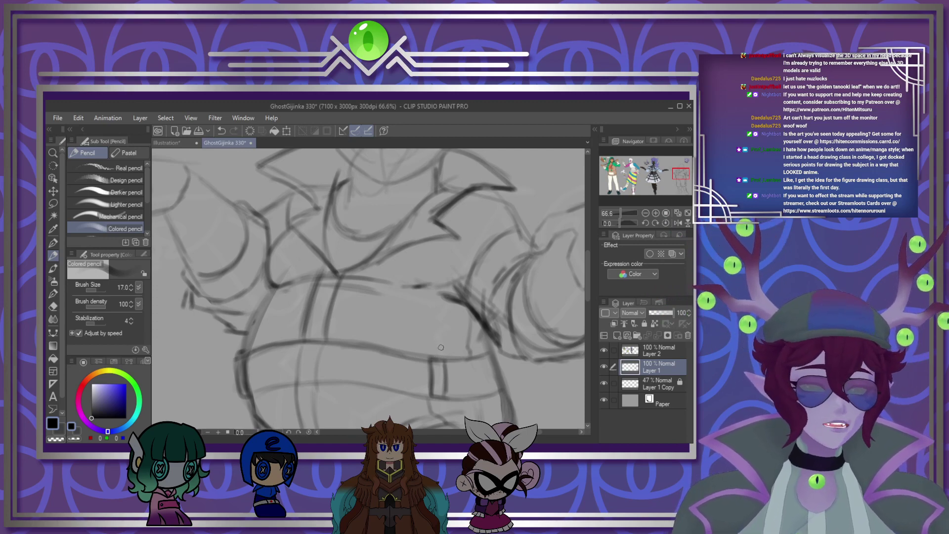
{"action": "left_click_drag", "start_coordinate": [586, 282], "coordinate": [588, 261]}
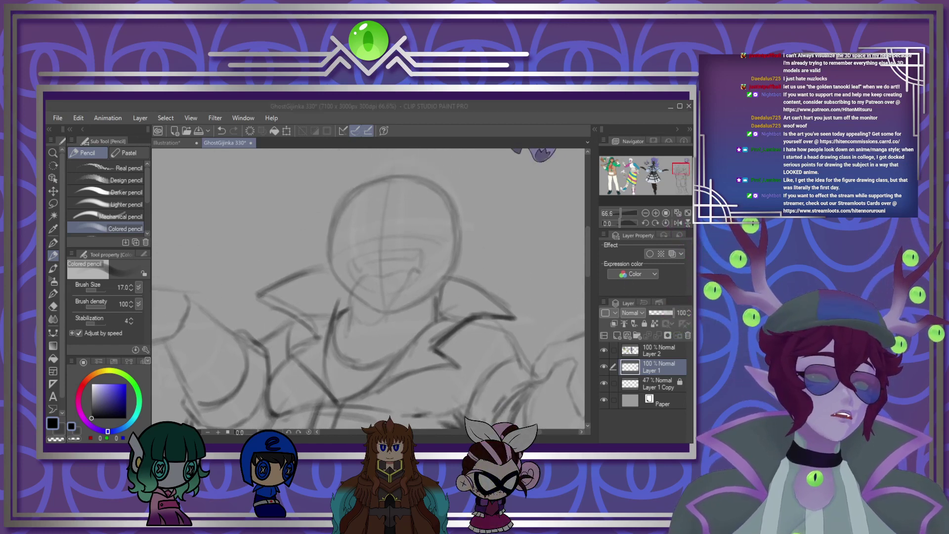
{"action": "scroll", "coordinate": [418, 231], "scroll_direction": "down", "scroll_amount": 3}
{"action": "scroll", "coordinate": [415, 230], "scroll_direction": "up", "scroll_amount": 3}
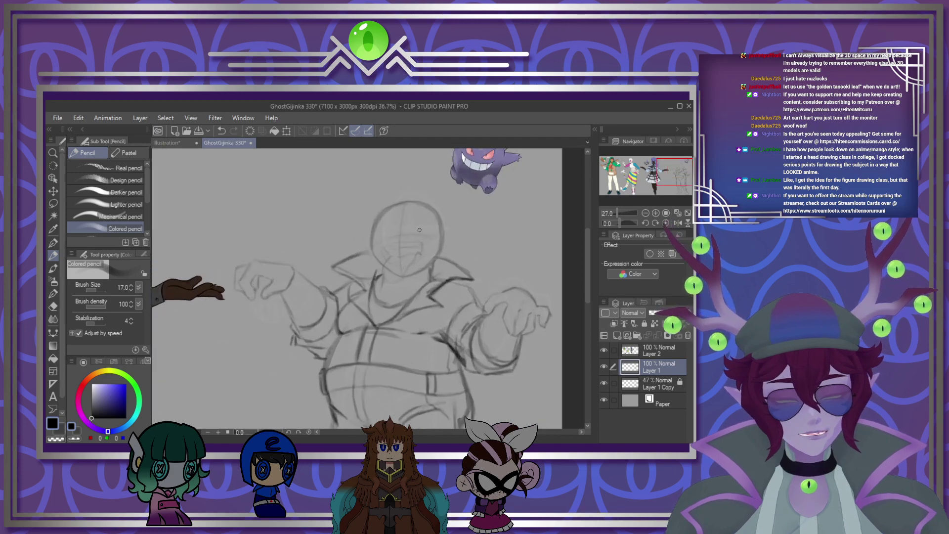
{"action": "scroll", "coordinate": [415, 230], "scroll_direction": "up", "scroll_amount": 5}
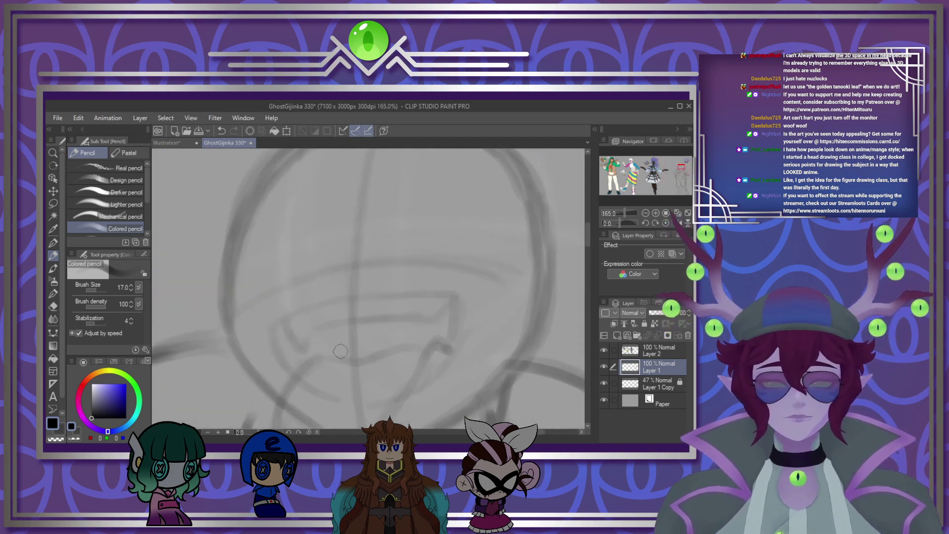
{"action": "key", "text": "bracketleft"}
{"action": "key", "text": "bracketleft"}
{"action": "key", "text": "bracketleft"}
{"action": "key", "text": "bracketleft"}
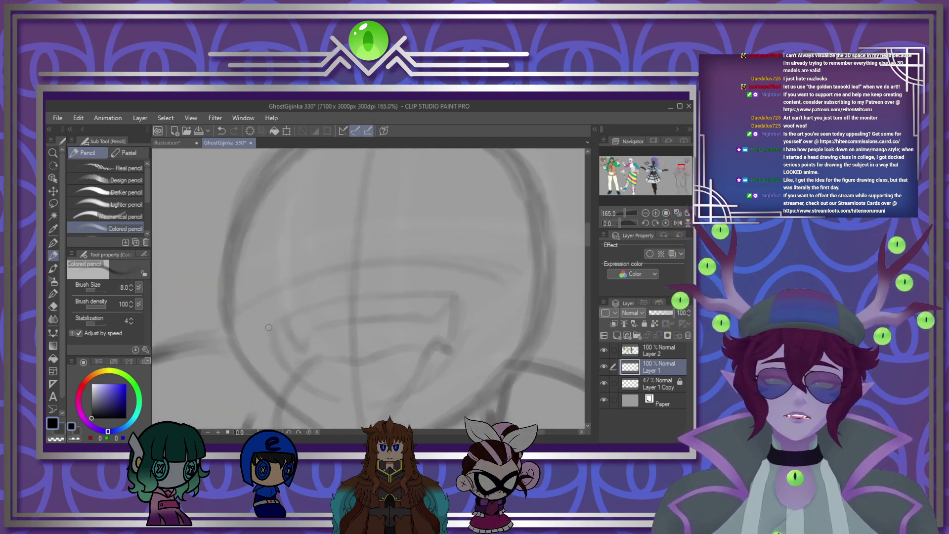
{"action": "left_click_drag", "start_coordinate": [290, 371], "coordinate": [296, 378]}
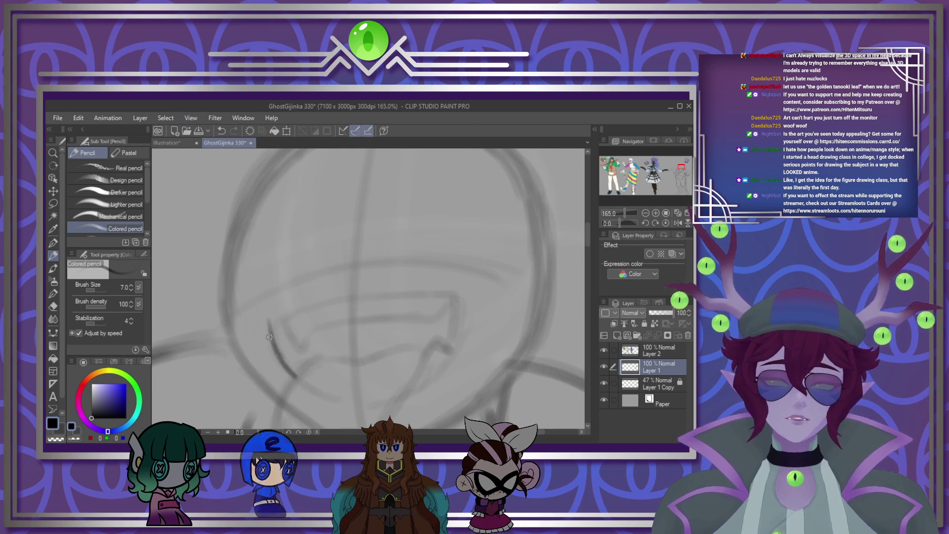
Step: Sketch the grin's curved upper lip and upper teeth band, with a pointed right-hand fang and small squarish teeth beside it
{"action": "mouse_move", "coordinate": [280, 316]}
{"action": "left_mouse_down"}
{"action": "mouse_move", "coordinate": [320, 299]}
{"action": "mouse_move", "coordinate": [425, 289]}
{"action": "mouse_move", "coordinate": [461, 336]}
{"action": "left_mouse_up"}
{"action": "mouse_move", "coordinate": [458, 292]}
{"action": "left_mouse_down"}
{"action": "mouse_move", "coordinate": [449, 353]}
{"action": "mouse_move", "coordinate": [459, 343]}
{"action": "left_mouse_up"}
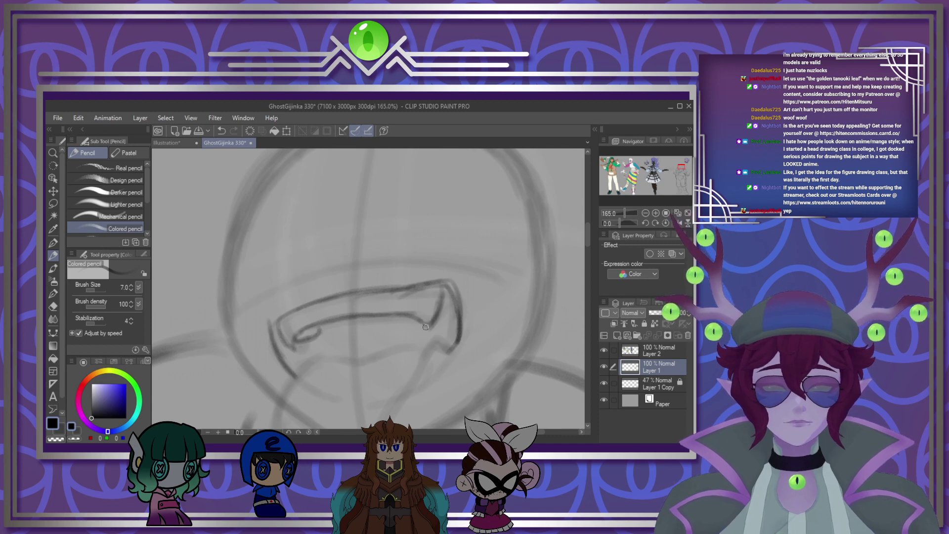
{"action": "left_click_drag", "start_coordinate": [400, 296], "coordinate": [414, 298]}
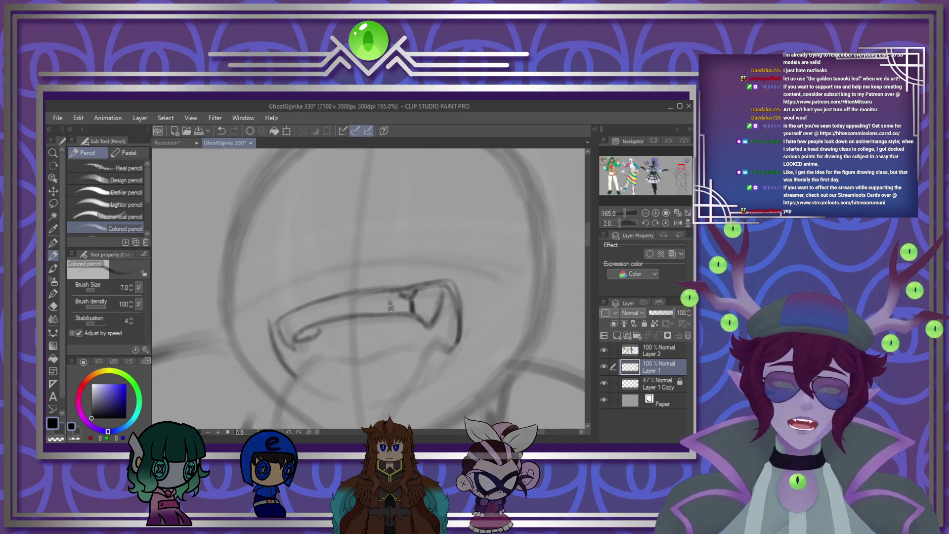
{"action": "mouse_move", "coordinate": [390, 300]}
{"action": "left_mouse_down"}
{"action": "mouse_move", "coordinate": [392, 311]}
{"action": "mouse_move", "coordinate": [412, 313]}
{"action": "left_mouse_up"}
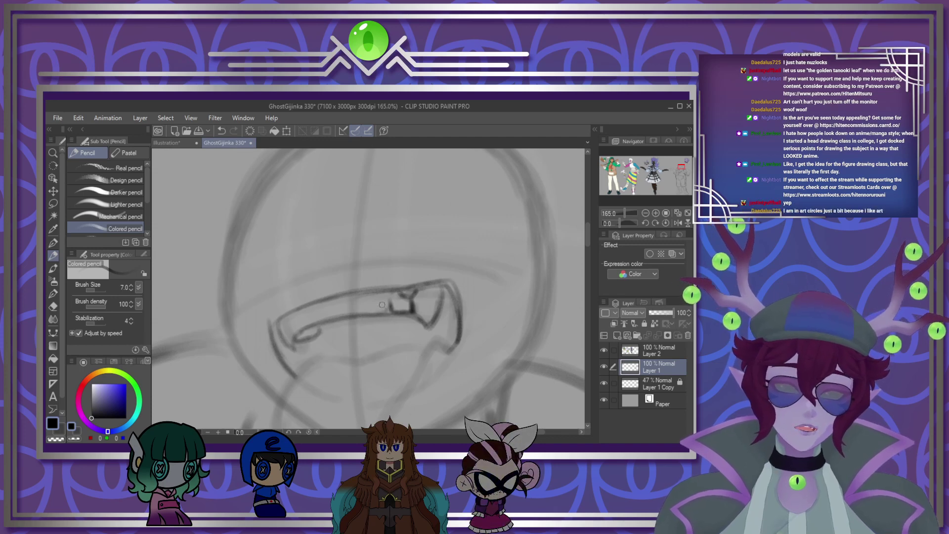
Step: Sketch a long rounded tongue hanging out of the mouth past the chin, and draw the lower lip at its right-hand side
{"action": "mouse_move", "coordinate": [423, 361]}
{"action": "left_mouse_down"}
{"action": "mouse_move", "coordinate": [442, 359]}
{"action": "mouse_move", "coordinate": [433, 346]}
{"action": "mouse_move", "coordinate": [371, 362]}
{"action": "mouse_move", "coordinate": [323, 388]}
{"action": "mouse_move", "coordinate": [317, 358]}
{"action": "mouse_move", "coordinate": [327, 354]}
{"action": "mouse_move", "coordinate": [292, 417]}
{"action": "left_mouse_up"}
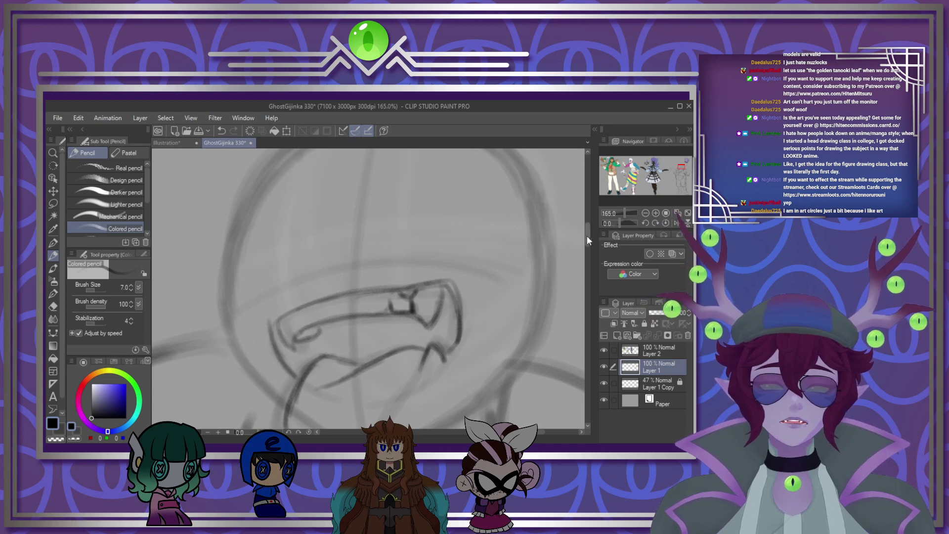
{"action": "left_click_drag", "start_coordinate": [587, 237], "coordinate": [586, 246]}
{"action": "left_click_drag", "start_coordinate": [294, 275], "coordinate": [275, 324]}
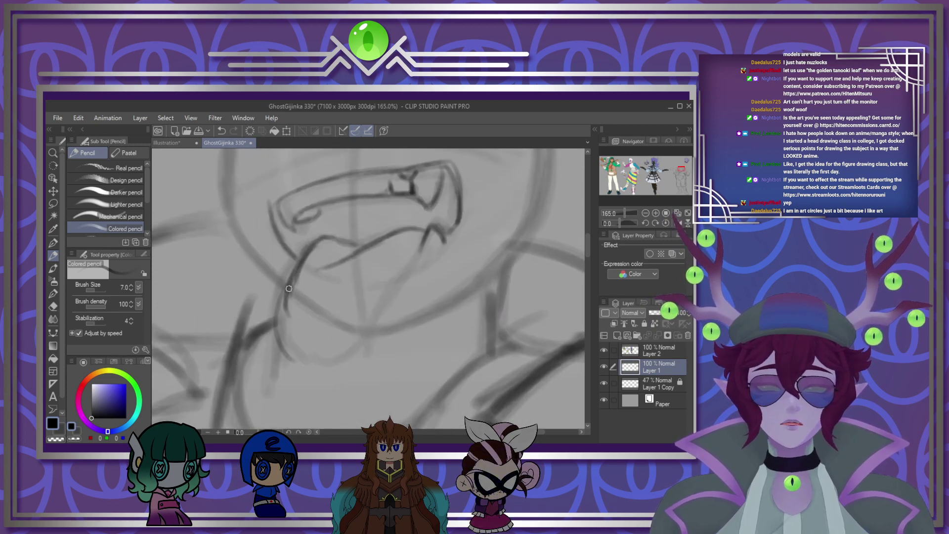
{"action": "mouse_move", "coordinate": [288, 288]}
{"action": "left_mouse_down"}
{"action": "mouse_move", "coordinate": [313, 355]}
{"action": "mouse_move", "coordinate": [365, 346]}
{"action": "mouse_move", "coordinate": [415, 243]}
{"action": "left_mouse_up"}
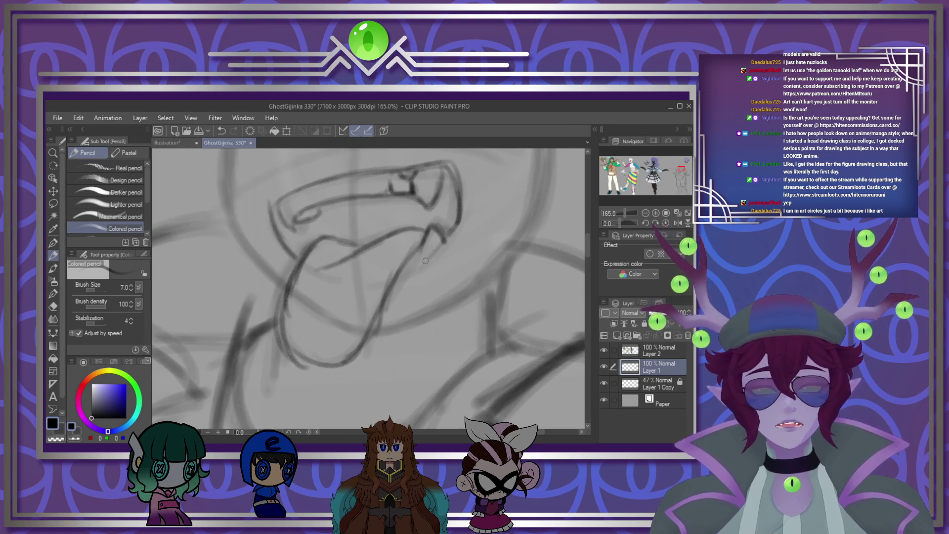
{"action": "mouse_move", "coordinate": [425, 260]}
{"action": "left_mouse_down"}
{"action": "mouse_move", "coordinate": [411, 272]}
{"action": "mouse_move", "coordinate": [451, 231]}
{"action": "left_mouse_up"}
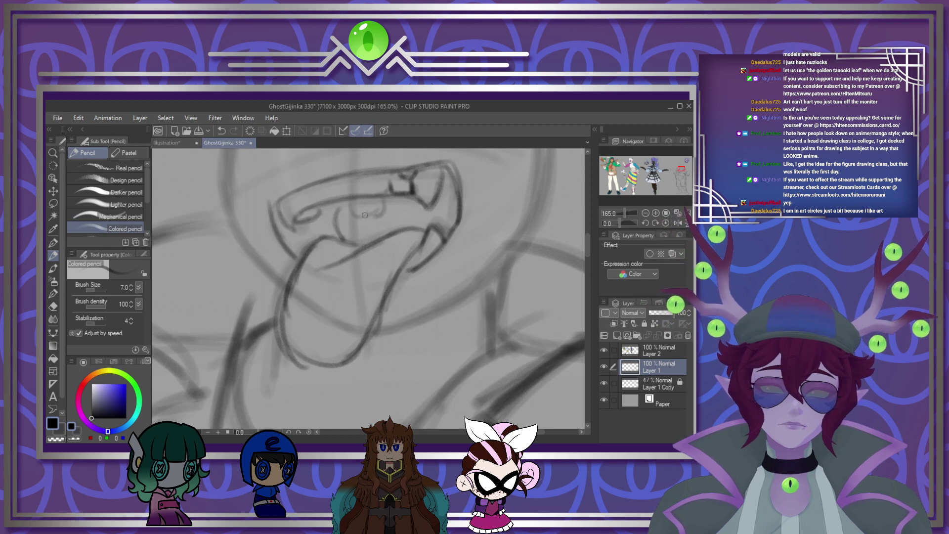
Step: Outline and hatch the dark throat opening behind the tongue, and define the lower corners of the mouth with a small left-hand fang
{"action": "left_click_drag", "start_coordinate": [411, 198], "coordinate": [423, 227]}
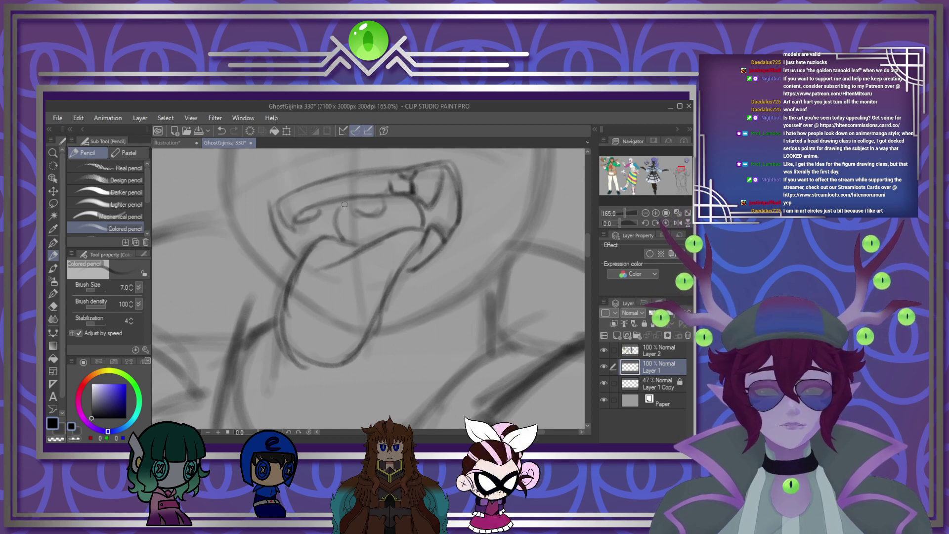
{"action": "mouse_move", "coordinate": [346, 207]}
{"action": "left_mouse_down"}
{"action": "mouse_move", "coordinate": [336, 244]}
{"action": "mouse_move", "coordinate": [346, 207]}
{"action": "left_mouse_up"}
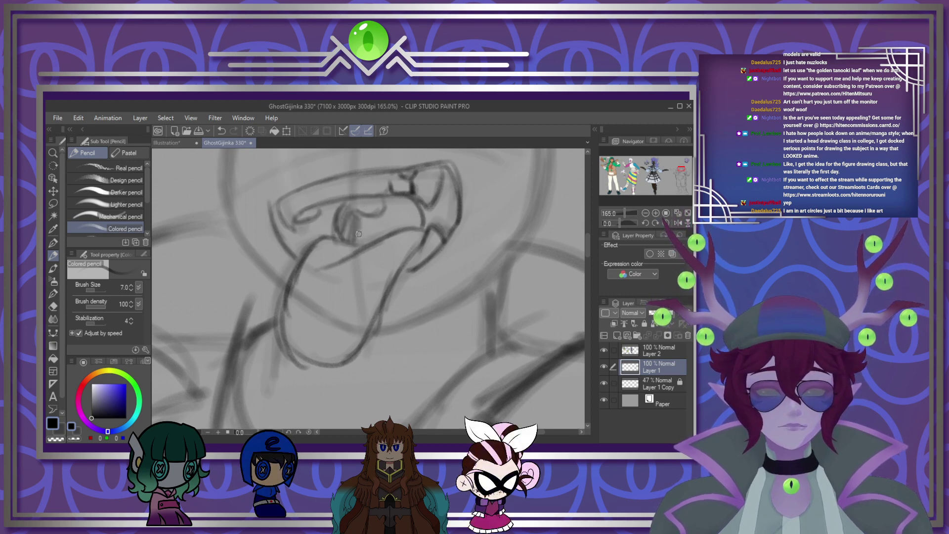
{"action": "left_click_drag", "start_coordinate": [410, 202], "coordinate": [423, 225]}
{"action": "mouse_move", "coordinate": [295, 254]}
{"action": "left_mouse_down"}
{"action": "mouse_move", "coordinate": [301, 234]}
{"action": "mouse_move", "coordinate": [309, 242]}
{"action": "mouse_move", "coordinate": [294, 254]}
{"action": "mouse_move", "coordinate": [302, 265]}
{"action": "left_mouse_up"}
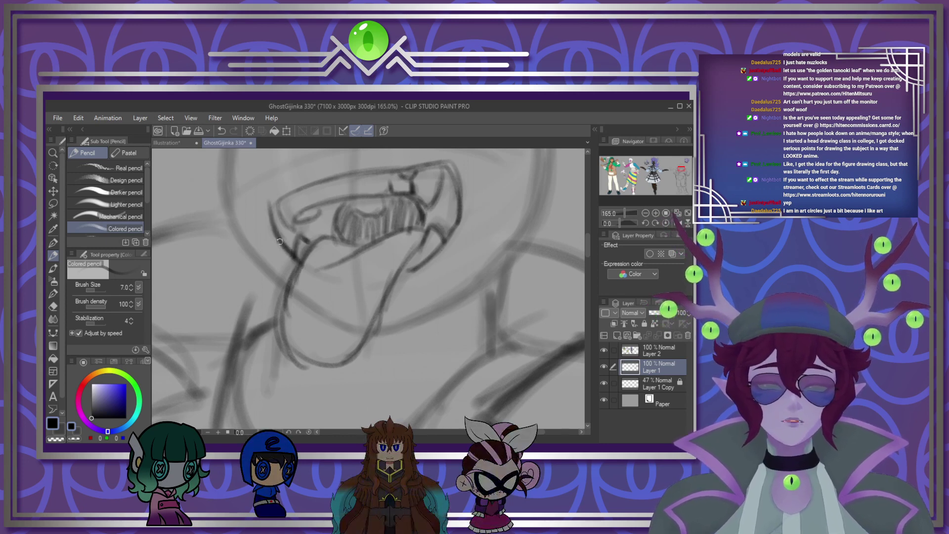
{"action": "left_click_drag", "start_coordinate": [413, 271], "coordinate": [395, 279]}
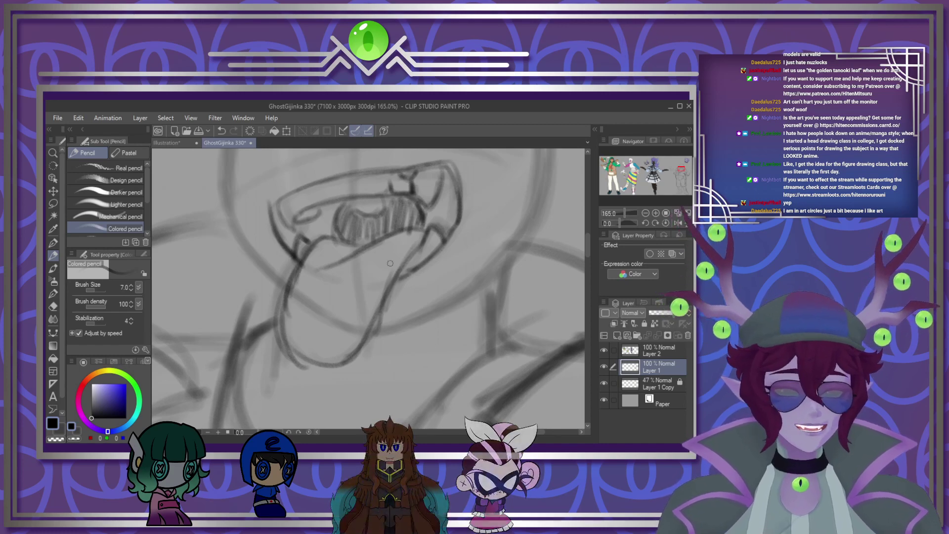
Step: Add a short cheek crease above the mouth's right-hand corner and darken the jawline on both sides of the tongue
{"action": "scroll", "coordinate": [362, 322], "scroll_direction": "down", "scroll_amount": 6}
{"action": "scroll", "coordinate": [357, 337], "scroll_direction": "up", "scroll_amount": 6}
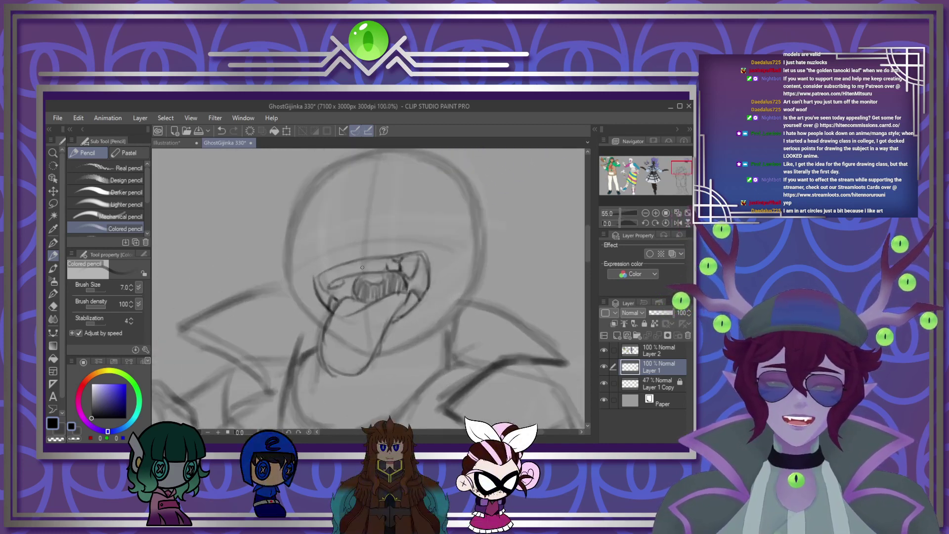
{"action": "left_click_drag", "start_coordinate": [429, 231], "coordinate": [469, 241]}
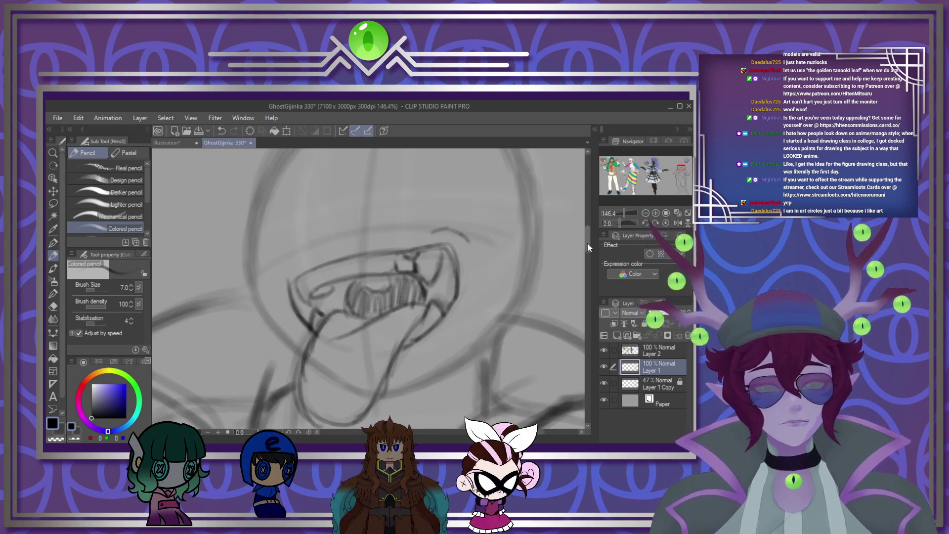
{"action": "left_click_drag", "start_coordinate": [587, 242], "coordinate": [587, 248]}
{"action": "left_click_drag", "start_coordinate": [510, 213], "coordinate": [501, 244]}
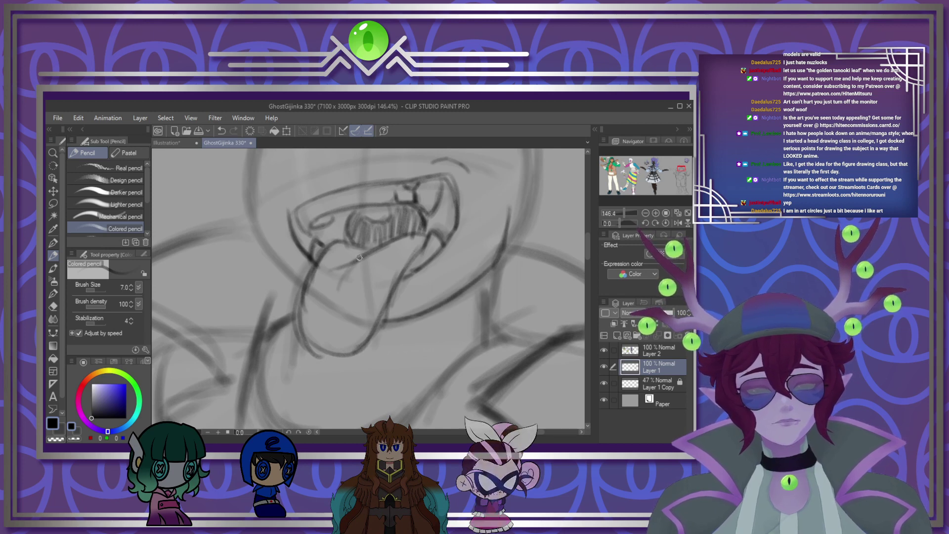
Step: Draw a curved centre fold on the tongue and darken the neck's side lines below the jaw
{"action": "left_click_drag", "start_coordinate": [336, 293], "coordinate": [393, 239]}
{"action": "key", "text": "e"}
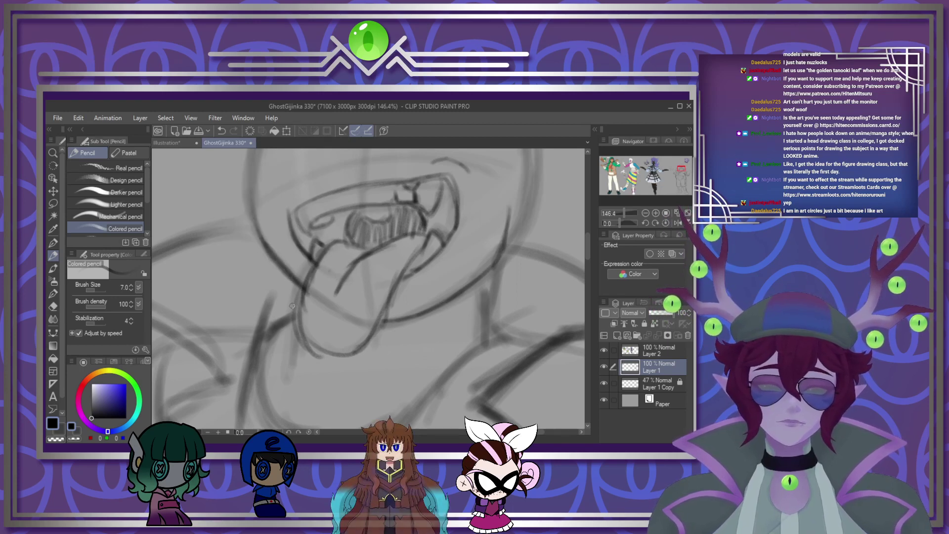
{"action": "left_click_drag", "start_coordinate": [303, 341], "coordinate": [294, 368]}
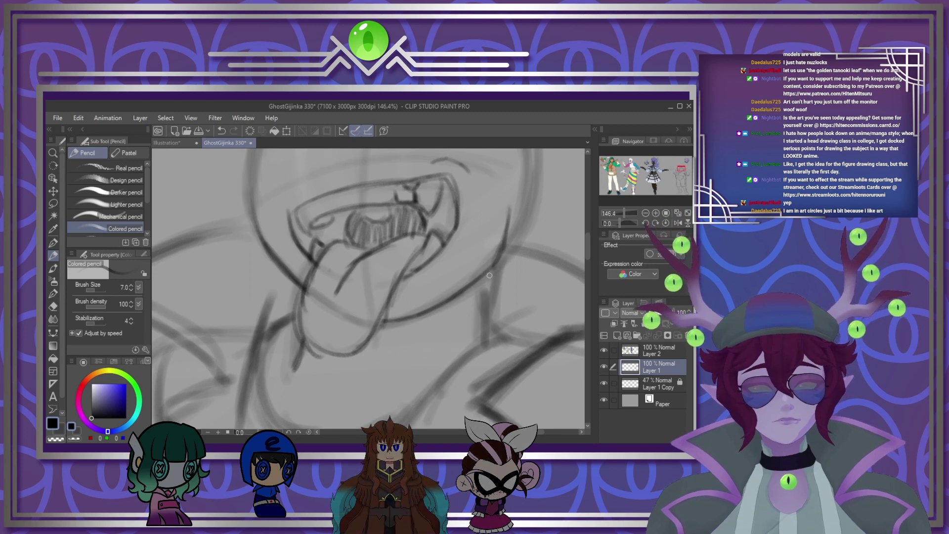
{"action": "left_click_drag", "start_coordinate": [486, 290], "coordinate": [486, 339]}
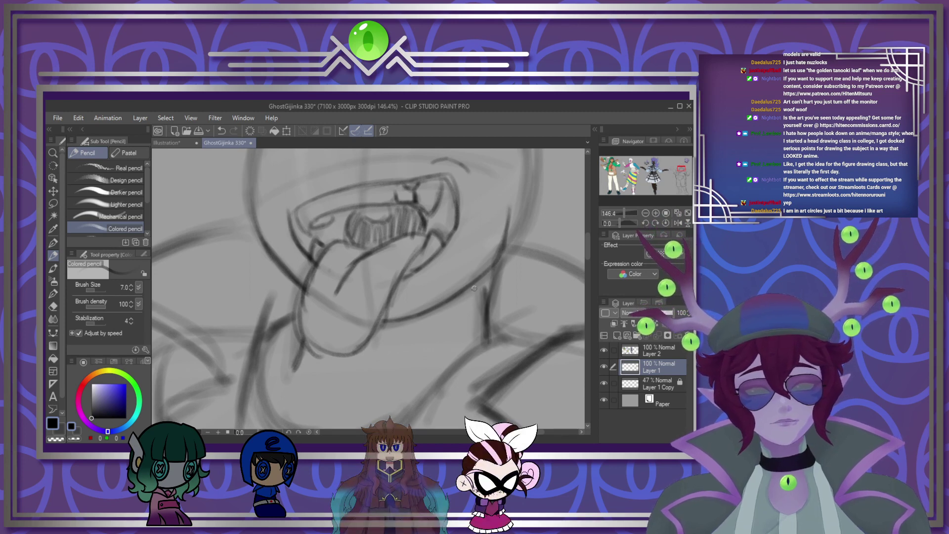
Step: Outline a curved shadow under the chin from the tongue to the right-hand side of the neck and fill it with hatching
{"action": "left_click_drag", "start_coordinate": [474, 285], "coordinate": [484, 315]}
{"action": "mouse_move", "coordinate": [493, 272]}
{"action": "left_mouse_down"}
{"action": "mouse_move", "coordinate": [411, 346]}
{"action": "mouse_move", "coordinate": [359, 360]}
{"action": "mouse_move", "coordinate": [418, 344]}
{"action": "left_mouse_up"}
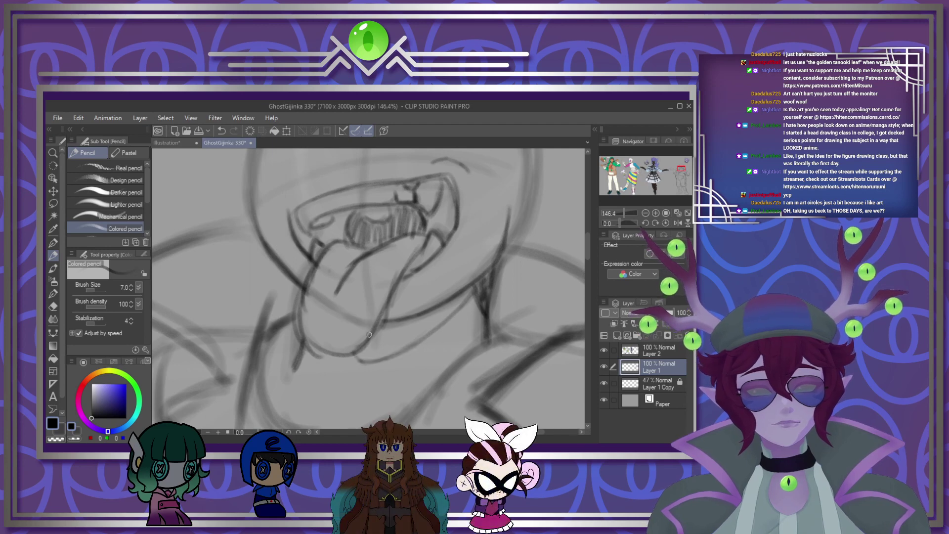
{"action": "left_click_drag", "start_coordinate": [364, 356], "coordinate": [388, 326]}
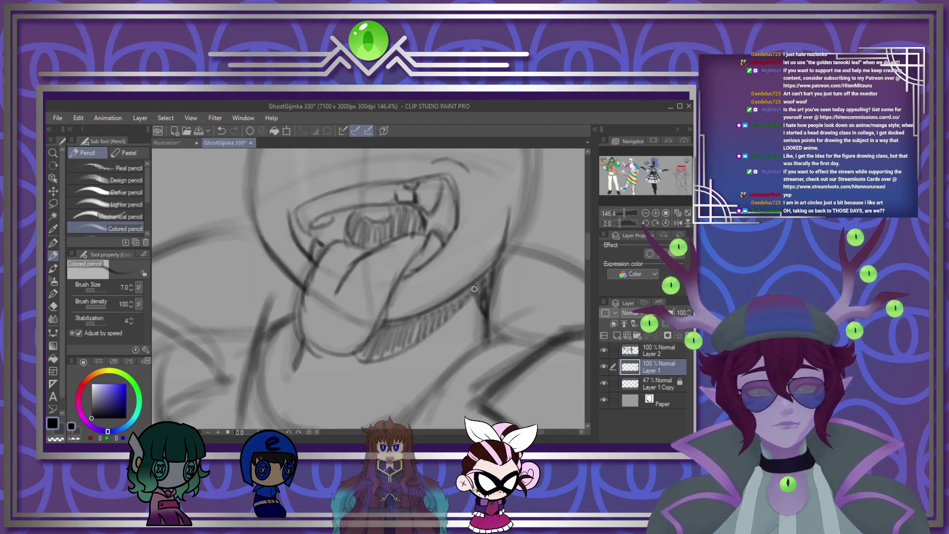
Step: Sketch an ear on the right-hand side of the head with an inner contour line and a rounded outer rim
{"action": "scroll", "coordinate": [452, 304], "scroll_direction": "down", "scroll_amount": 3}
{"action": "scroll", "coordinate": [450, 276], "scroll_direction": "down", "scroll_amount": 3}
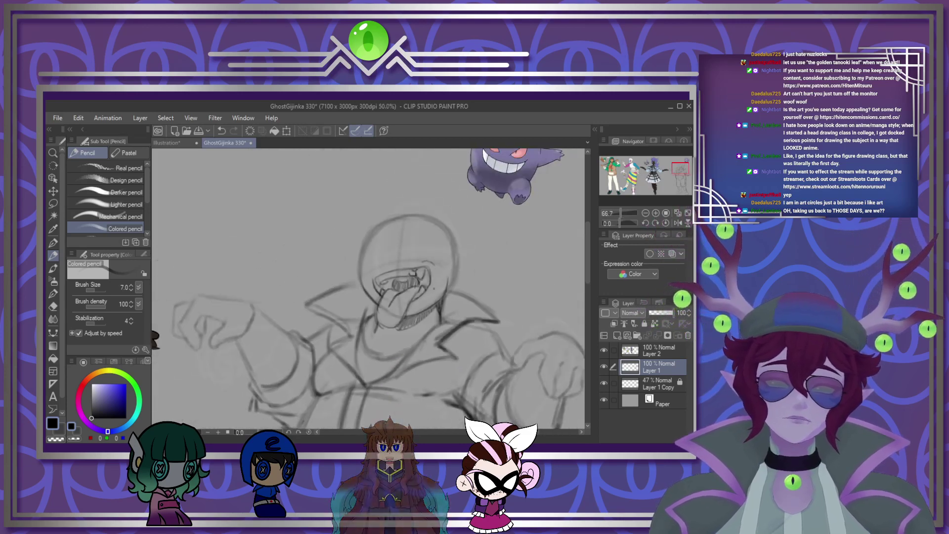
{"action": "scroll", "coordinate": [449, 276], "scroll_direction": "up", "scroll_amount": 4}
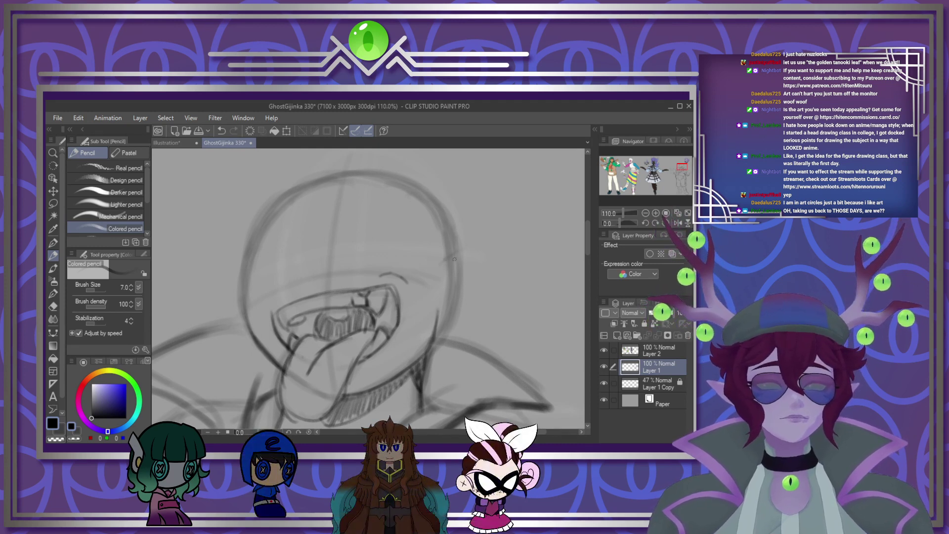
{"action": "left_click_drag", "start_coordinate": [463, 251], "coordinate": [471, 249]}
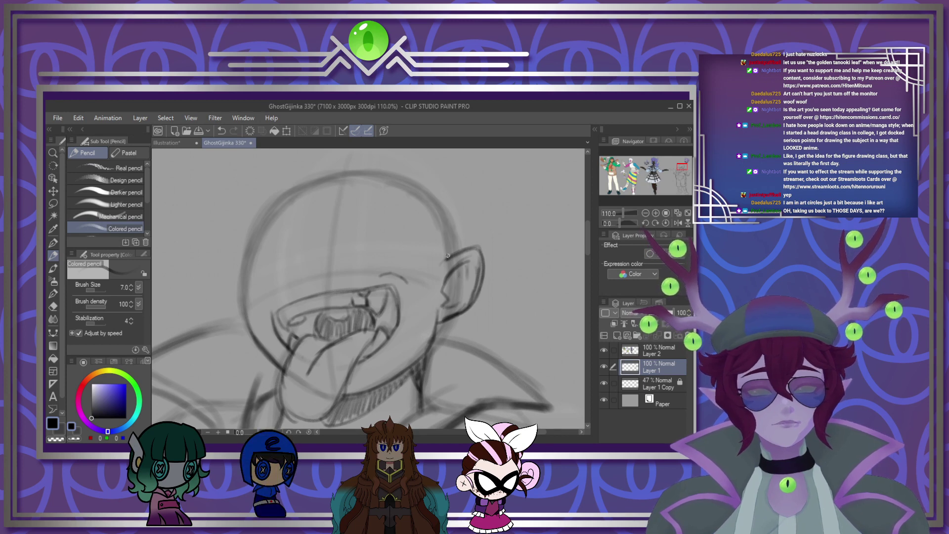
{"action": "left_click_drag", "start_coordinate": [464, 244], "coordinate": [482, 274]}
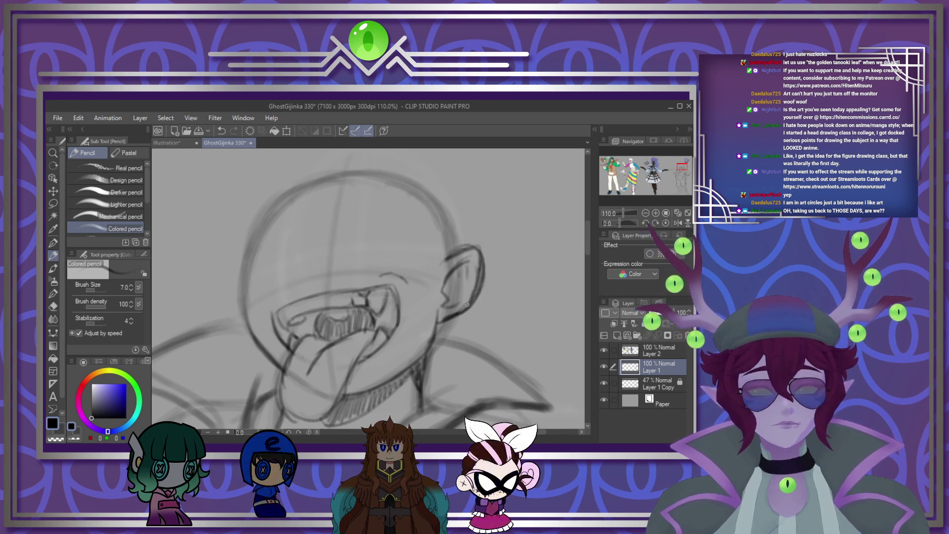
Step: Lasso the ear and slightly adjust its size and tilt with a scale/rotate transform
{"action": "key", "text": "m"}
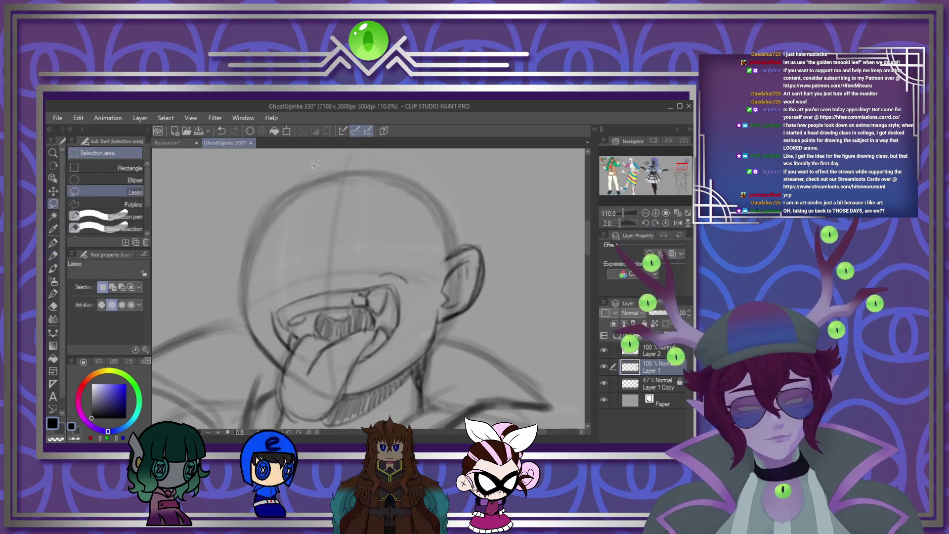
{"action": "mouse_move", "coordinate": [482, 228]}
{"action": "left_mouse_down"}
{"action": "mouse_move", "coordinate": [498, 311]}
{"action": "mouse_move", "coordinate": [500, 227]}
{"action": "left_mouse_up"}
{"action": "left_click", "coordinate": [509, 348]}
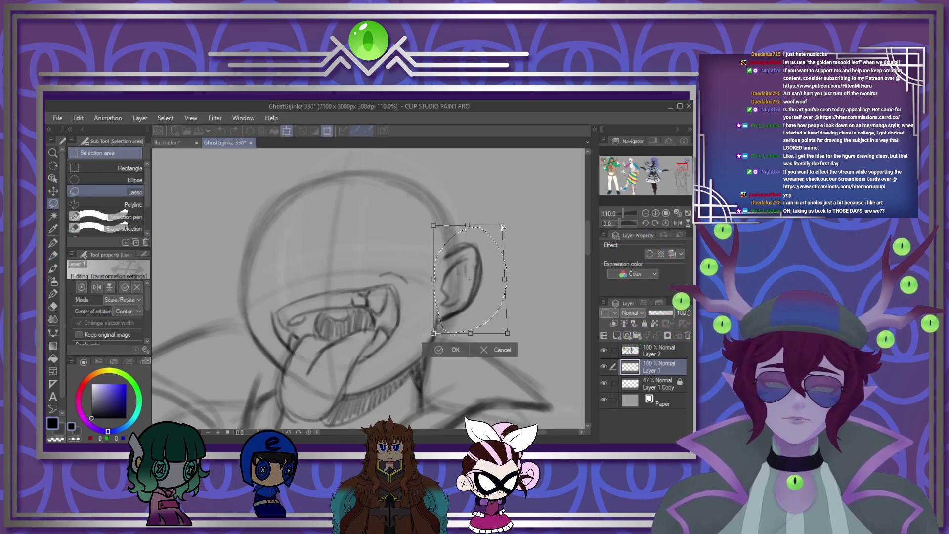
{"action": "left_click_drag", "start_coordinate": [508, 335], "coordinate": [512, 336]}
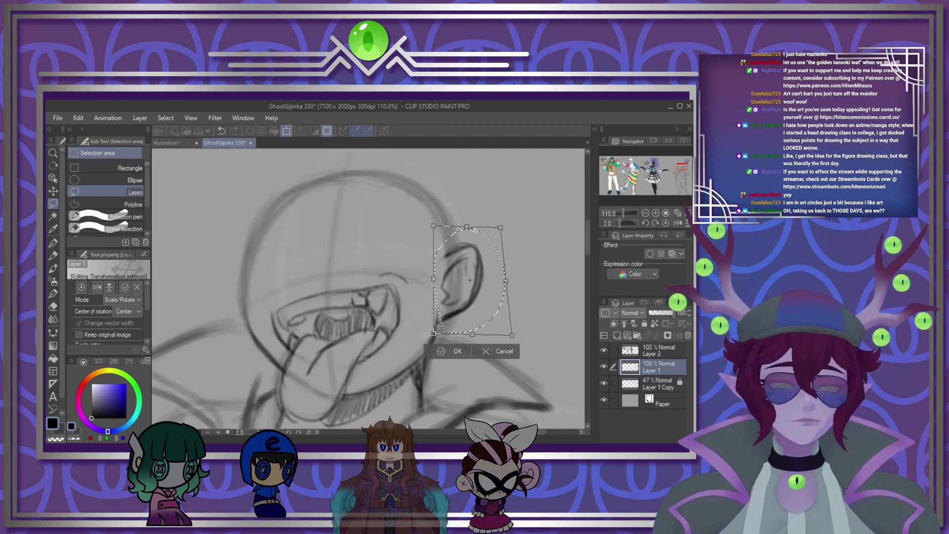
{"action": "left_click_drag", "start_coordinate": [466, 227], "coordinate": [477, 252]}
{"action": "left_click", "coordinate": [459, 349]}
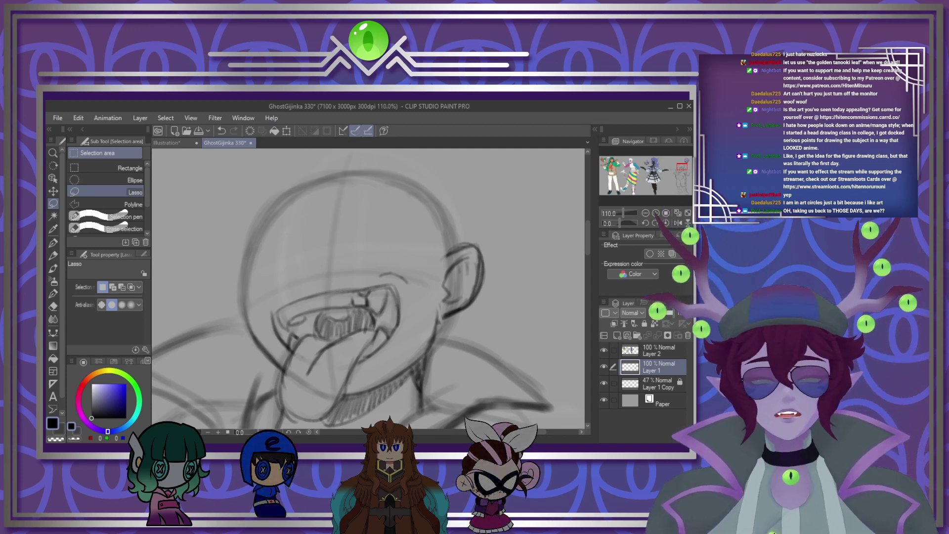
Step: Sketch the nose bridge and nostril above the mouth with the Colored pencil at brush size 7
{"action": "left_click", "coordinate": [53, 255]}
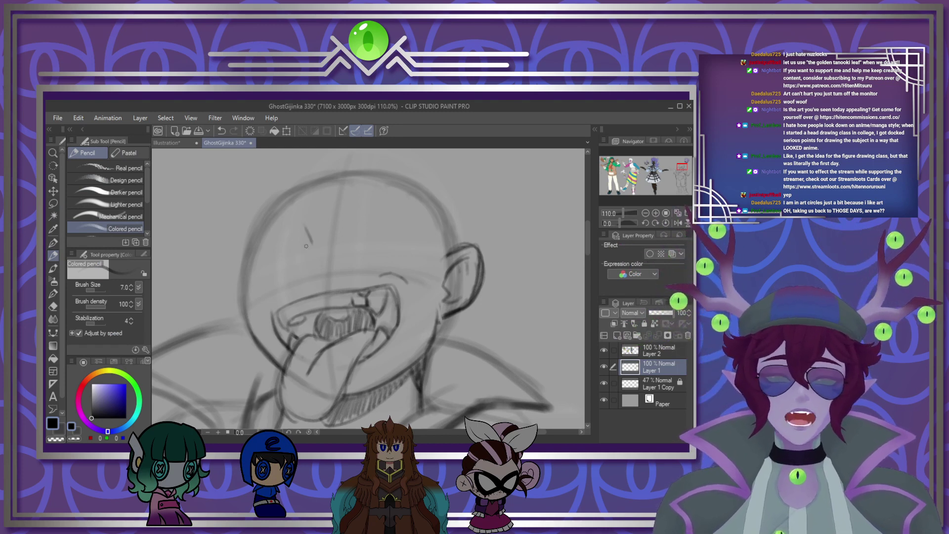
{"action": "left_click_drag", "start_coordinate": [309, 242], "coordinate": [286, 273]}
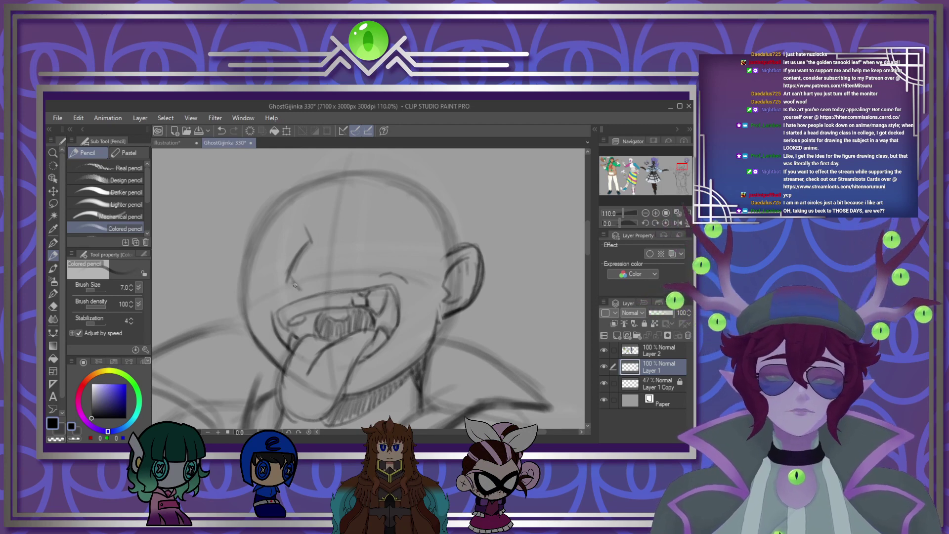
{"action": "left_click_drag", "start_coordinate": [308, 239], "coordinate": [289, 267]}
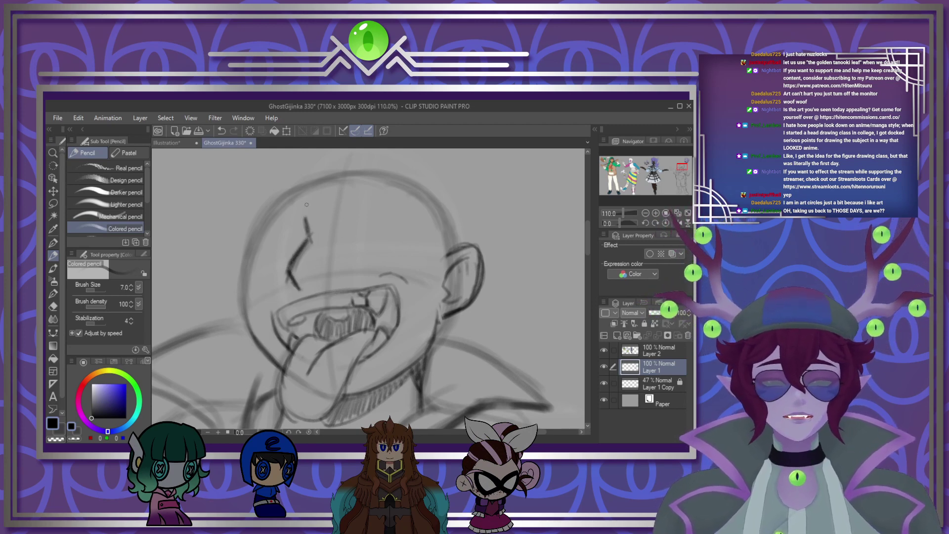
{"action": "mouse_move", "coordinate": [305, 217]}
{"action": "left_mouse_down"}
{"action": "mouse_move", "coordinate": [319, 250]}
{"action": "mouse_move", "coordinate": [318, 236]}
{"action": "mouse_move", "coordinate": [298, 285]}
{"action": "left_mouse_up"}
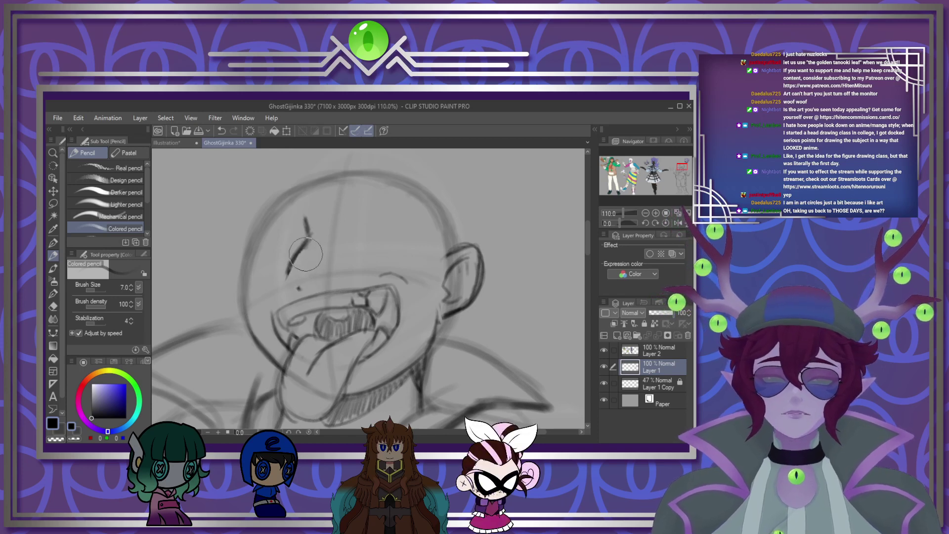
{"action": "left_click", "coordinate": [305, 274]}
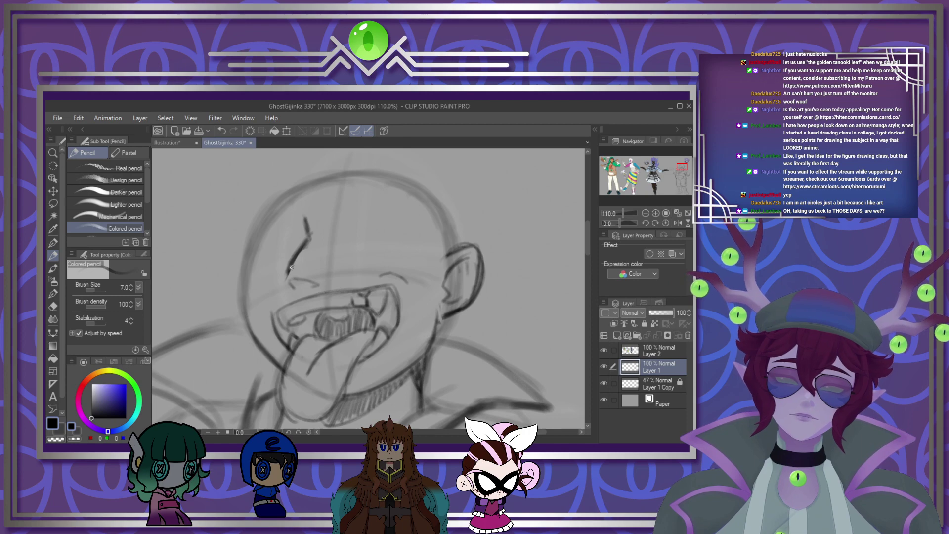
Step: Add a layer above Layer 1 and sketch the eye nearest the ear at brush size 6, with thick upper lid, lower lid, iris and slit pupil
{"action": "scroll", "coordinate": [437, 194], "scroll_direction": "down", "scroll_amount": 4}
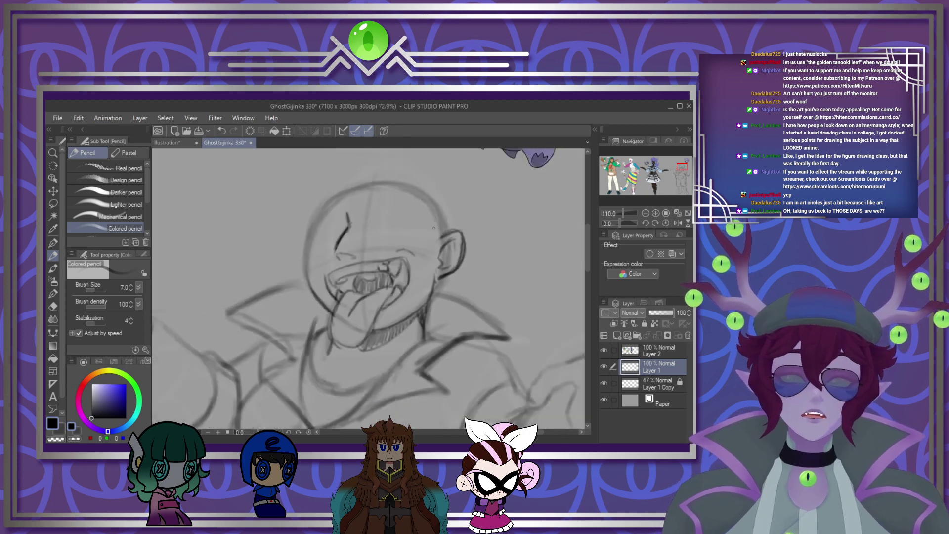
{"action": "scroll", "coordinate": [383, 239], "scroll_direction": "up", "scroll_amount": 2}
{"action": "scroll", "coordinate": [373, 280], "scroll_direction": "up", "scroll_amount": 4}
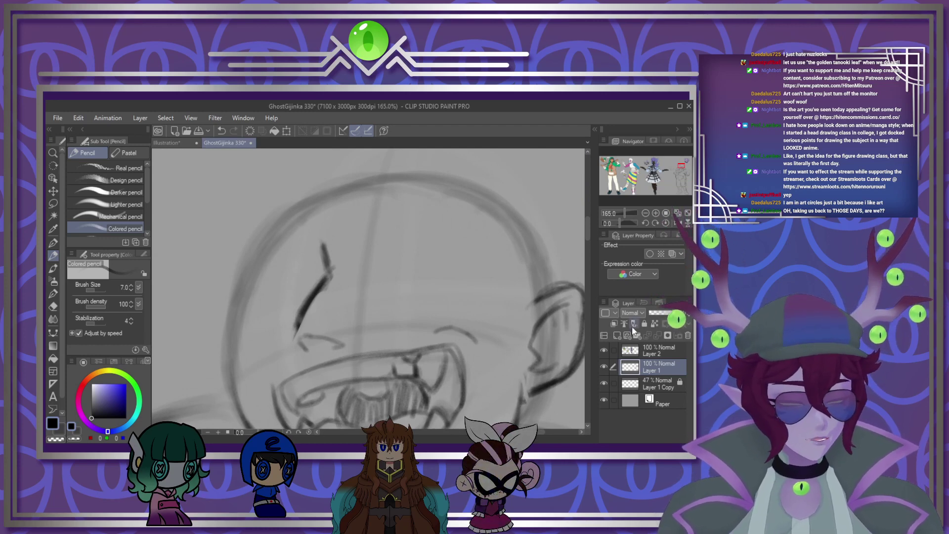
{"action": "left_click", "coordinate": [617, 335]}
{"action": "key", "text": "bracketleft"}
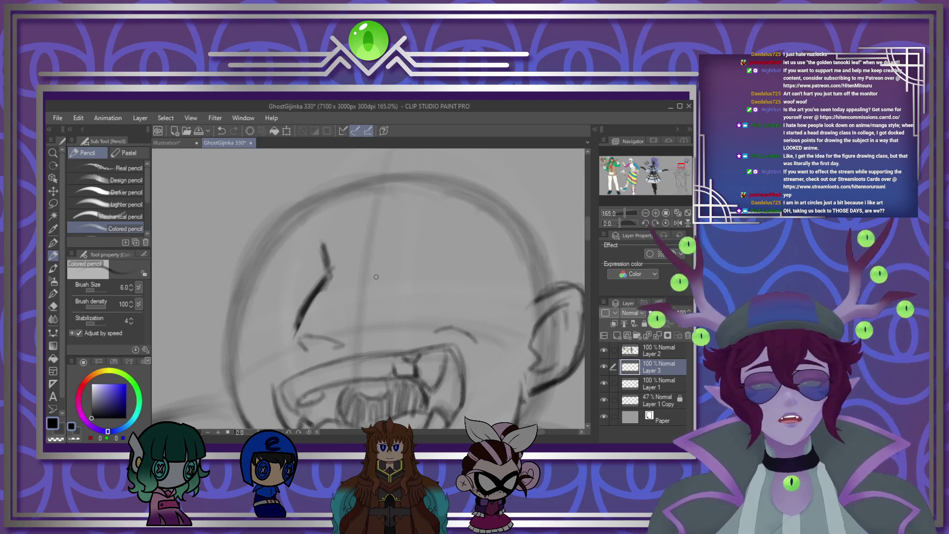
{"action": "mouse_move", "coordinate": [374, 268]}
{"action": "left_mouse_down"}
{"action": "mouse_move", "coordinate": [414, 253]}
{"action": "mouse_move", "coordinate": [450, 255]}
{"action": "left_mouse_up"}
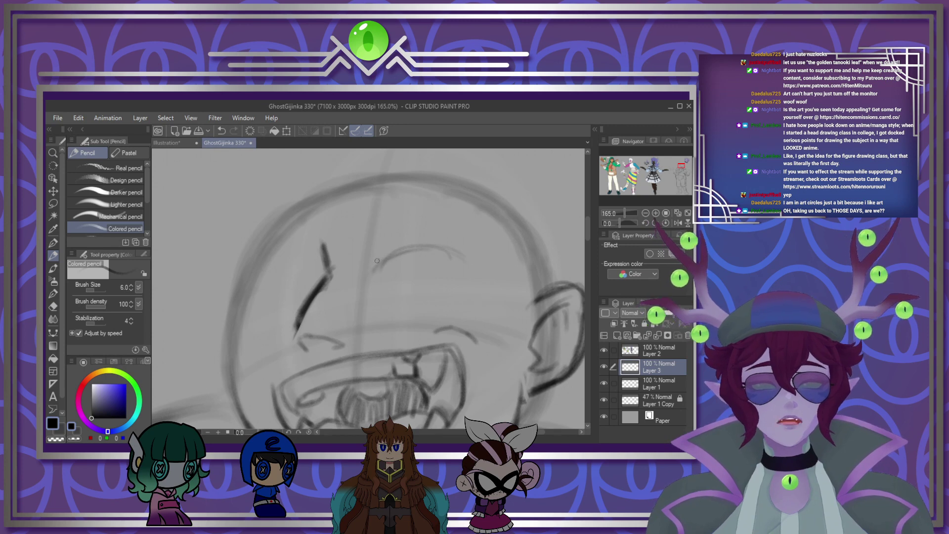
{"action": "mouse_move", "coordinate": [374, 263]}
{"action": "left_mouse_down"}
{"action": "mouse_move", "coordinate": [416, 247]}
{"action": "mouse_move", "coordinate": [450, 248]}
{"action": "mouse_move", "coordinate": [464, 271]}
{"action": "mouse_move", "coordinate": [454, 296]}
{"action": "left_mouse_up"}
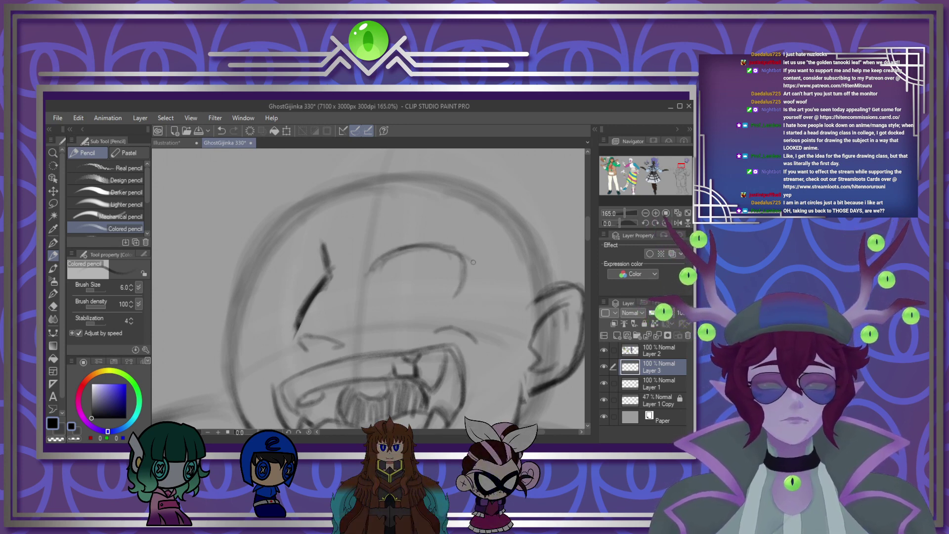
{"action": "left_click_drag", "start_coordinate": [443, 249], "coordinate": [461, 289]}
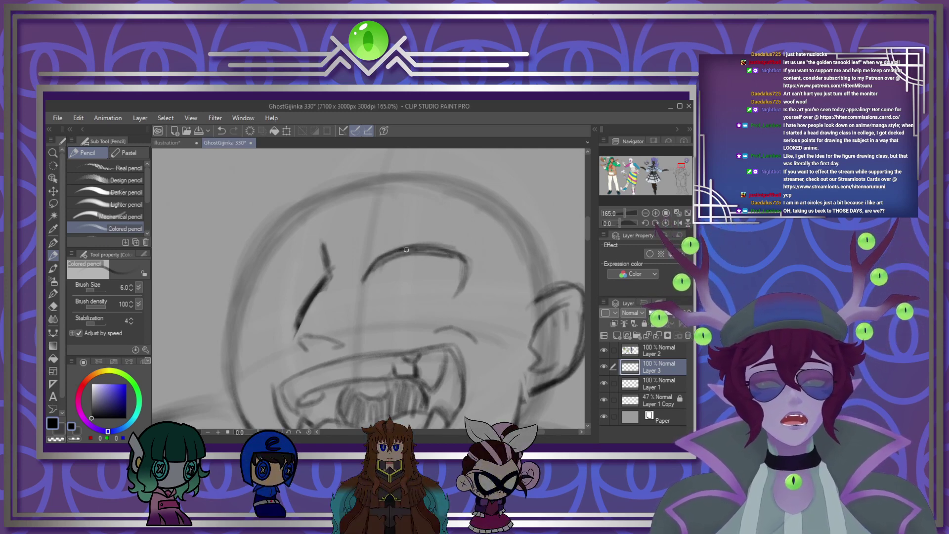
{"action": "left_click_drag", "start_coordinate": [407, 250], "coordinate": [381, 261]}
{"action": "mouse_move", "coordinate": [451, 256]}
{"action": "left_mouse_down"}
{"action": "mouse_move", "coordinate": [409, 251]}
{"action": "mouse_move", "coordinate": [453, 288]}
{"action": "mouse_move", "coordinate": [447, 297]}
{"action": "left_mouse_up"}
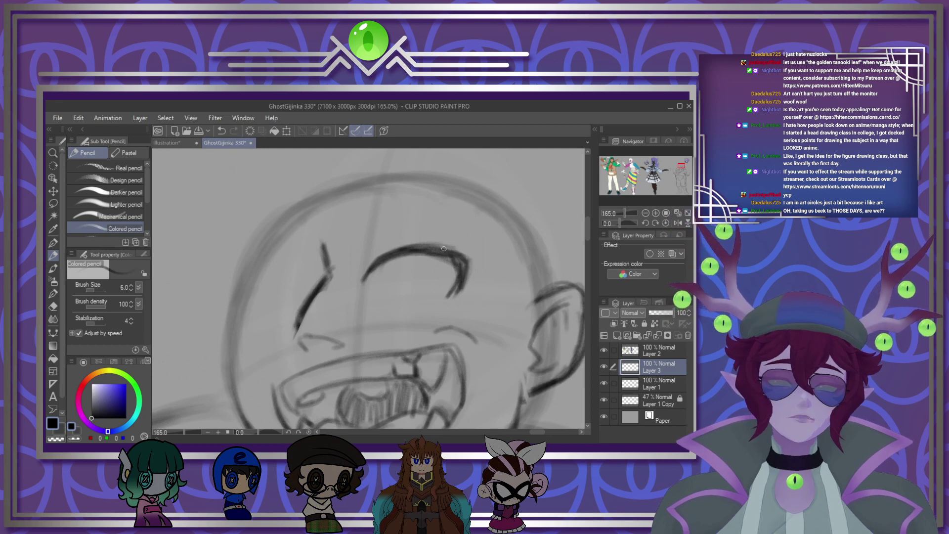
{"action": "mouse_move", "coordinate": [389, 305]}
{"action": "left_mouse_down"}
{"action": "mouse_move", "coordinate": [380, 308]}
{"action": "mouse_move", "coordinate": [418, 295]}
{"action": "left_mouse_up"}
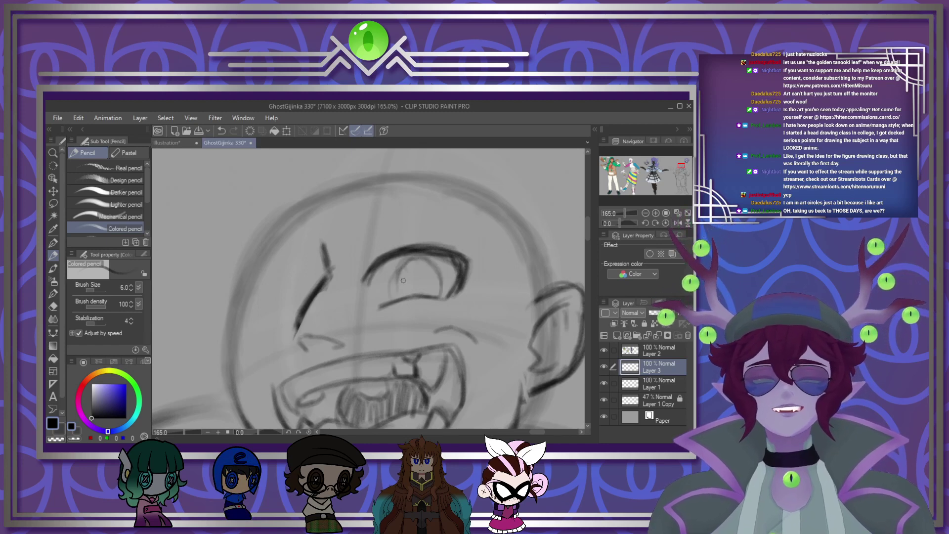
{"action": "mouse_move", "coordinate": [397, 276]}
{"action": "left_mouse_down"}
{"action": "mouse_move", "coordinate": [441, 282]}
{"action": "mouse_move", "coordinate": [430, 265]}
{"action": "mouse_move", "coordinate": [398, 279]}
{"action": "left_mouse_up"}
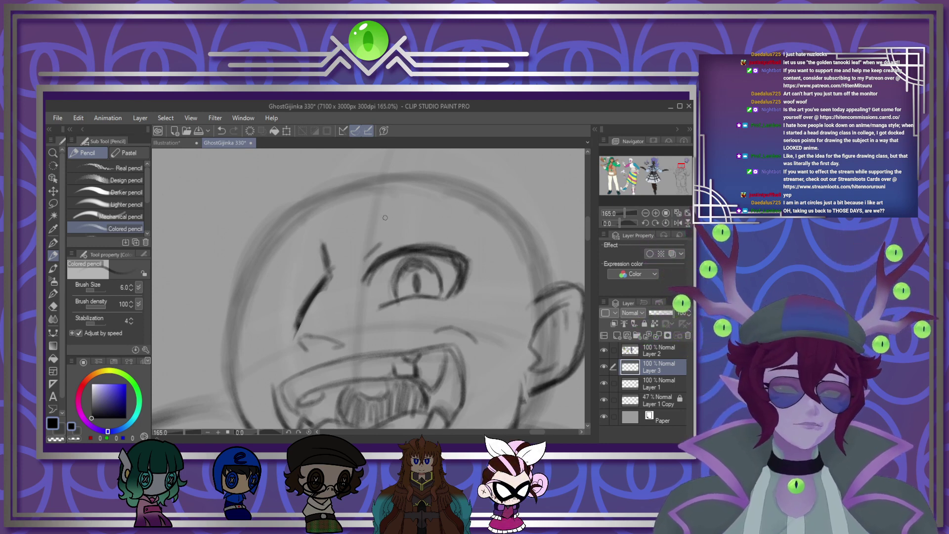
Step: Draw a thick angled eyebrow above the eye and add short furrow lines beside its inner end
{"action": "left_click_drag", "start_coordinate": [354, 244], "coordinate": [378, 231]}
{"action": "left_click_drag", "start_coordinate": [403, 215], "coordinate": [368, 235]}
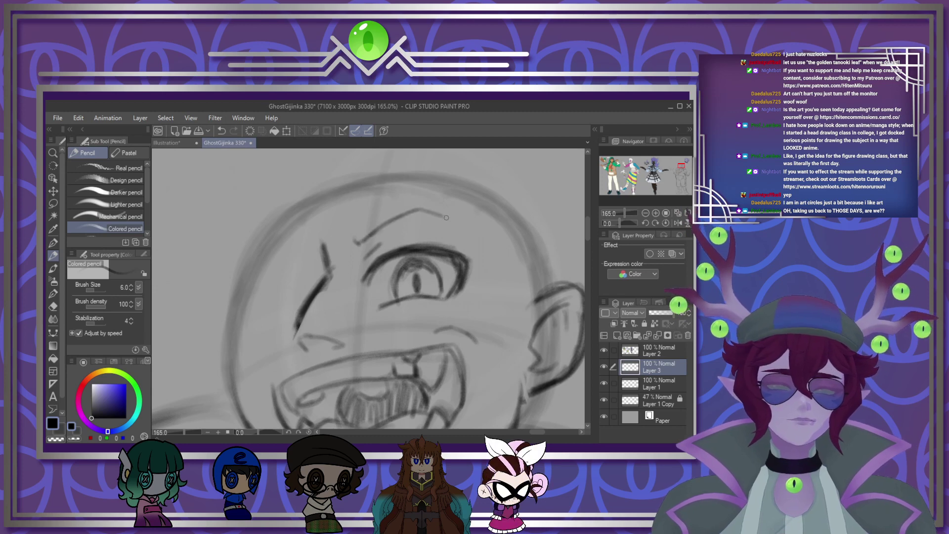
{"action": "mouse_move", "coordinate": [423, 210]}
{"action": "left_mouse_down"}
{"action": "mouse_move", "coordinate": [359, 231]}
{"action": "mouse_move", "coordinate": [343, 218]}
{"action": "mouse_move", "coordinate": [361, 243]}
{"action": "mouse_move", "coordinate": [426, 214]}
{"action": "mouse_move", "coordinate": [391, 217]}
{"action": "mouse_move", "coordinate": [358, 237]}
{"action": "mouse_move", "coordinate": [392, 221]}
{"action": "mouse_move", "coordinate": [346, 226]}
{"action": "mouse_move", "coordinate": [368, 230]}
{"action": "mouse_move", "coordinate": [391, 216]}
{"action": "left_mouse_up"}
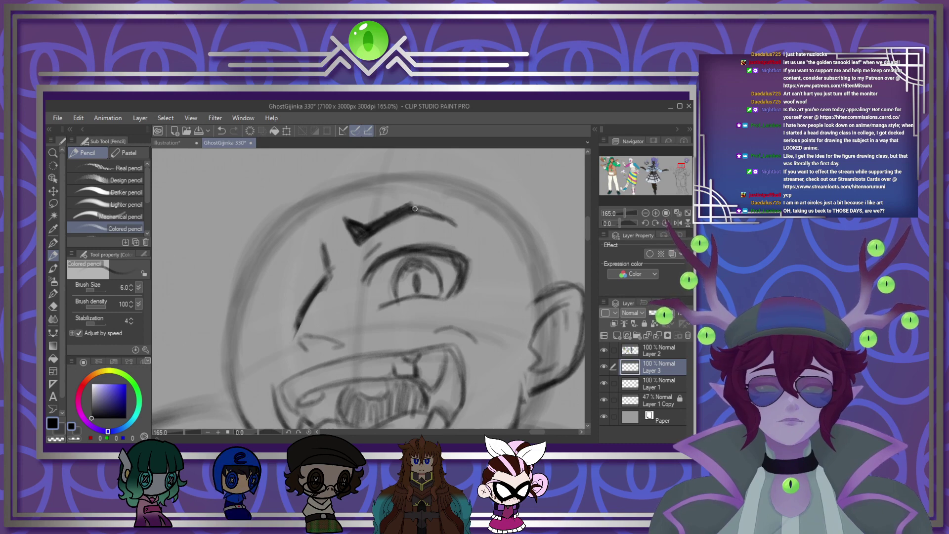
{"action": "mouse_move", "coordinate": [338, 238]}
{"action": "left_mouse_down"}
{"action": "mouse_move", "coordinate": [328, 221]}
{"action": "mouse_move", "coordinate": [357, 195]}
{"action": "left_mouse_up"}
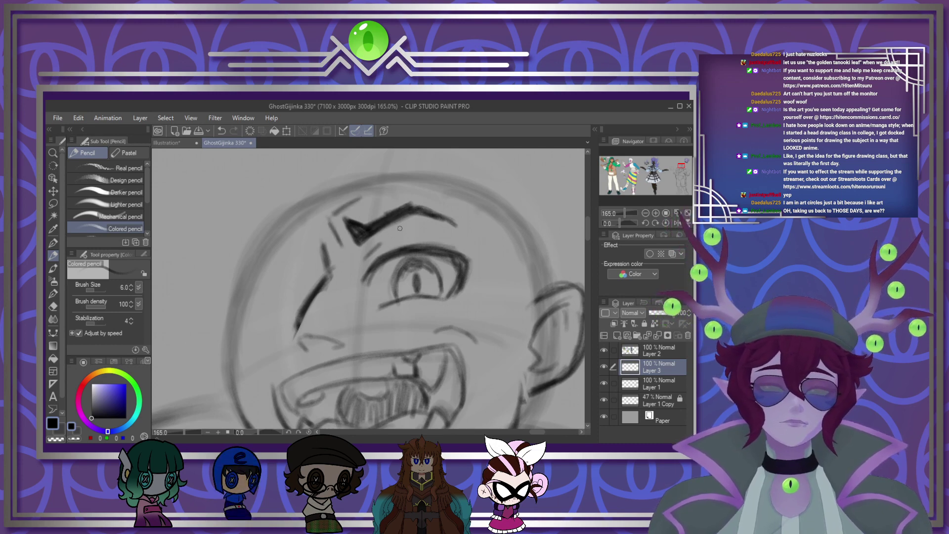
Step: Lasso the eye and eyebrow, narrow them slightly, rotate them a little clockwise and shift them toward the ear
{"action": "scroll", "coordinate": [400, 228], "scroll_direction": "down", "scroll_amount": 6}
{"action": "scroll", "coordinate": [416, 206], "scroll_direction": "up", "scroll_amount": 7}
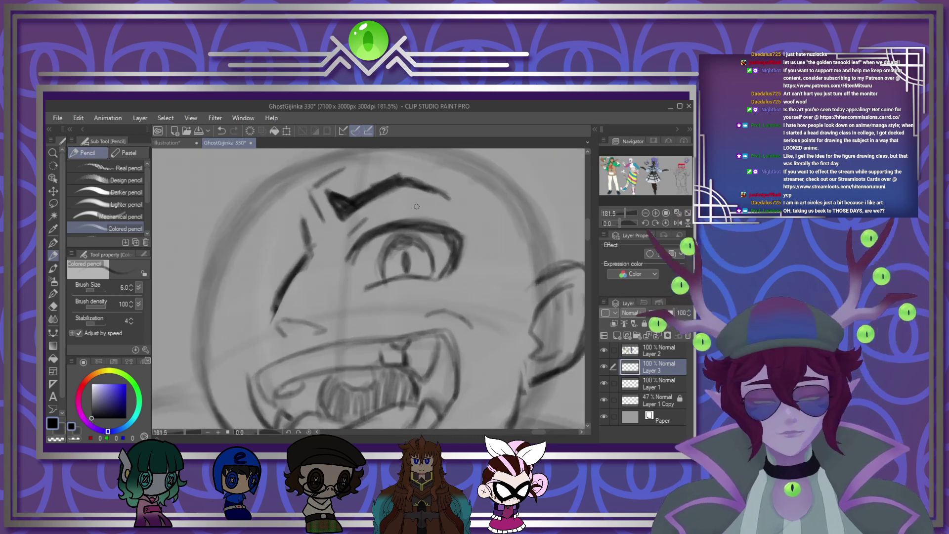
{"action": "left_click", "coordinate": [53, 206]}
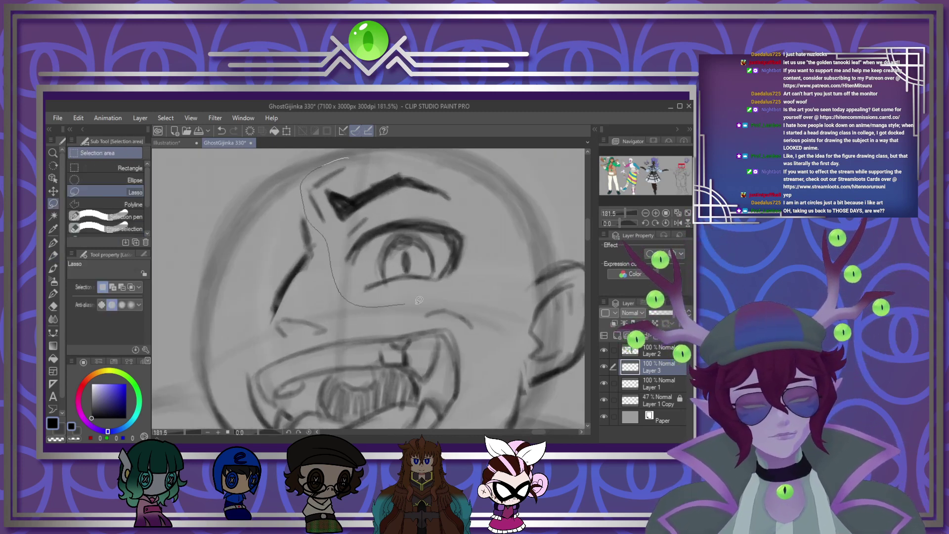
{"action": "left_click_drag", "start_coordinate": [418, 300], "coordinate": [466, 172]}
{"action": "left_click", "coordinate": [446, 322]}
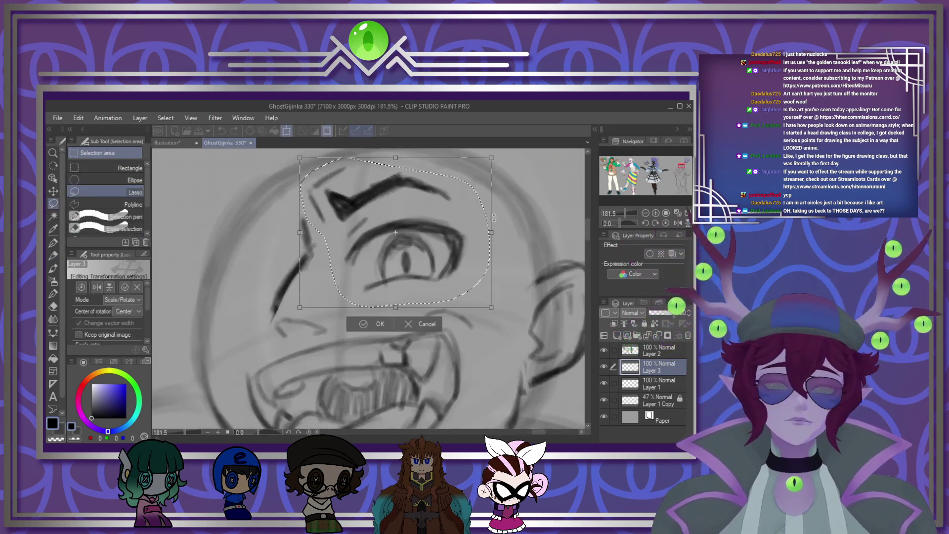
{"action": "left_click_drag", "start_coordinate": [490, 232], "coordinate": [489, 232]}
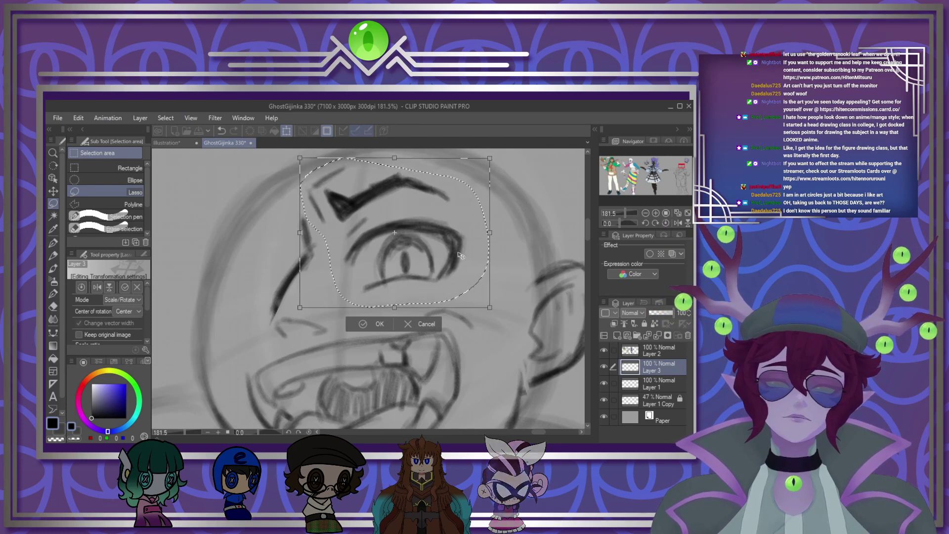
{"action": "left_click_drag", "start_coordinate": [450, 256], "coordinate": [460, 252]}
{"action": "left_click_drag", "start_coordinate": [505, 286], "coordinate": [499, 297]}
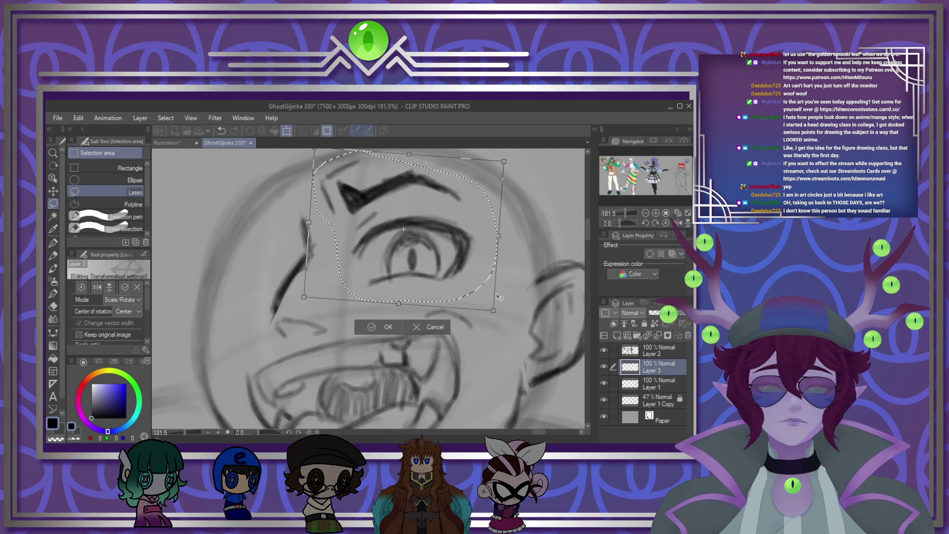
{"action": "left_click", "coordinate": [388, 326]}
Step: Lasso the eye and eyebrow, copy them to a new layer and flip the copy horizontally
{"action": "scroll", "coordinate": [529, 194], "scroll_direction": "down", "scroll_amount": 6}
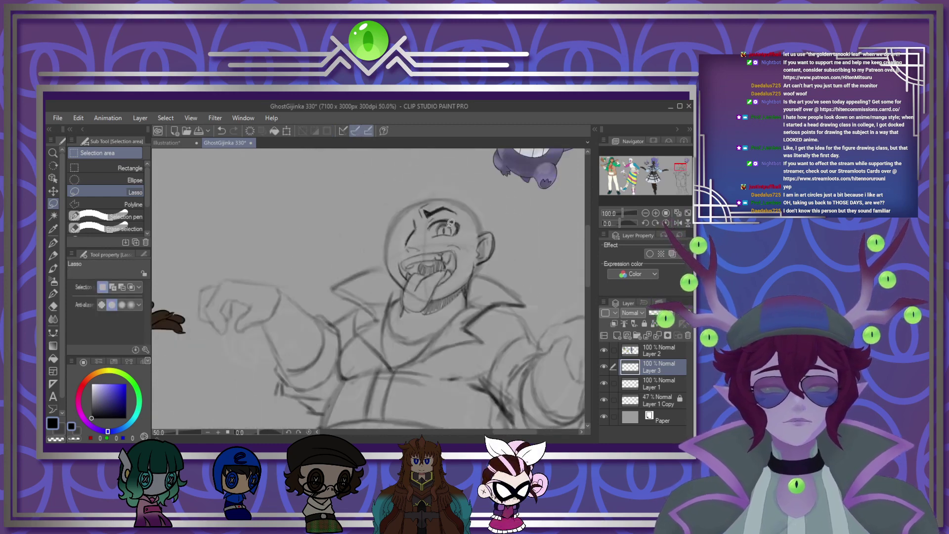
{"action": "scroll", "coordinate": [430, 255], "scroll_direction": "down", "scroll_amount": 2}
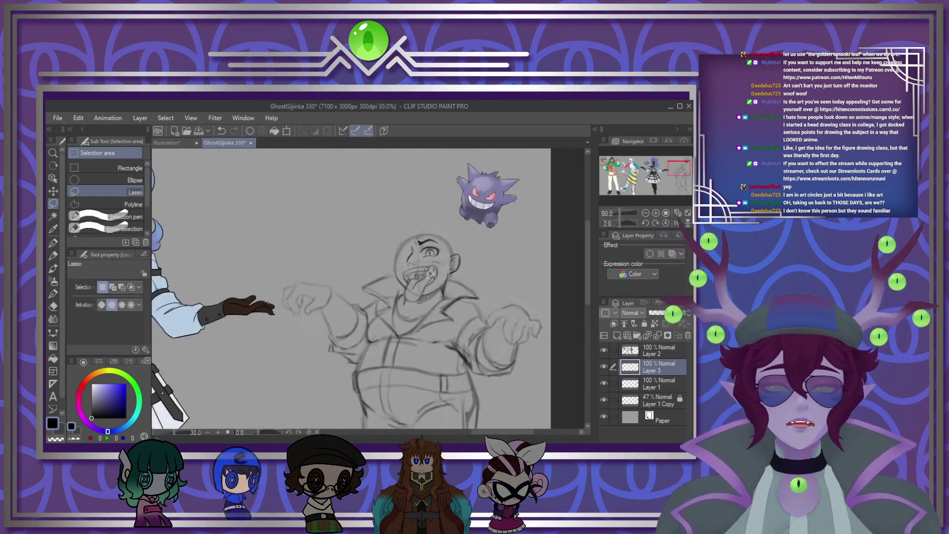
{"action": "scroll", "coordinate": [396, 236], "scroll_direction": "up", "scroll_amount": 5}
{"action": "scroll", "coordinate": [395, 236], "scroll_direction": "up", "scroll_amount": 1}
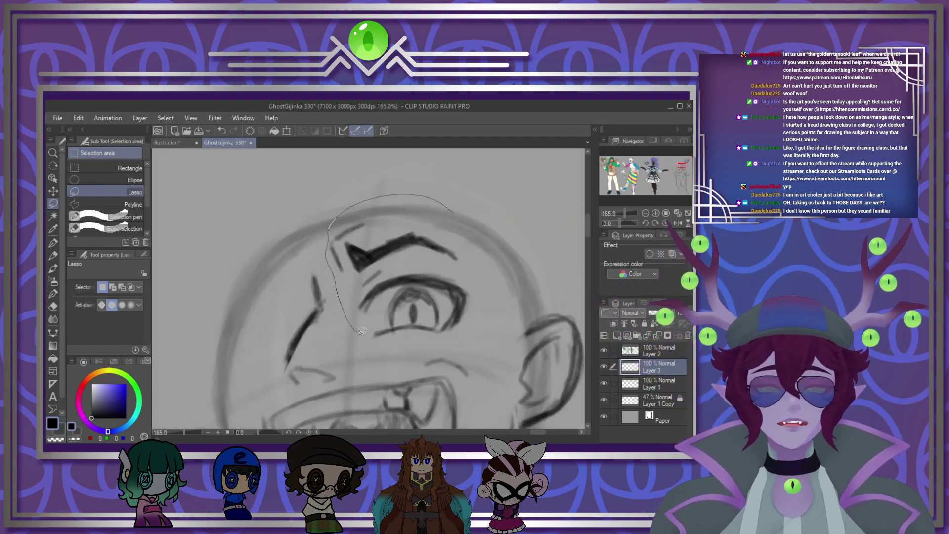
{"action": "left_click_drag", "start_coordinate": [496, 322], "coordinate": [455, 210]}
{"action": "left_click", "coordinate": [435, 364]}
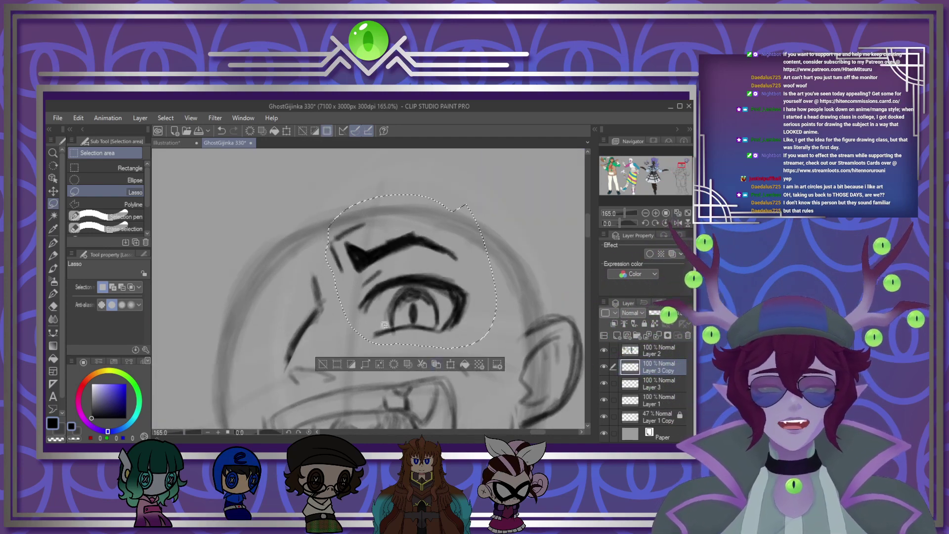
{"action": "mouse_move", "coordinate": [78, 118]}
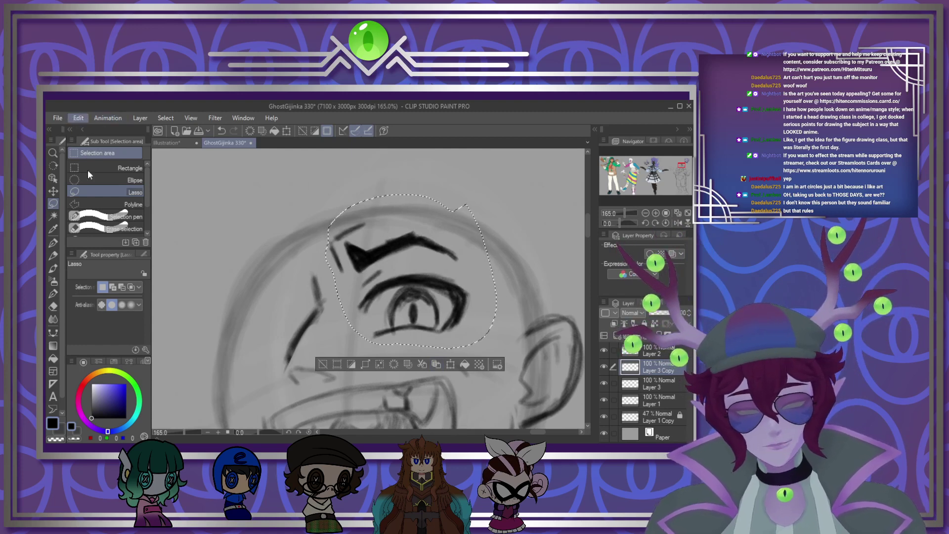
{"action": "left_click", "coordinate": [335, 289]}
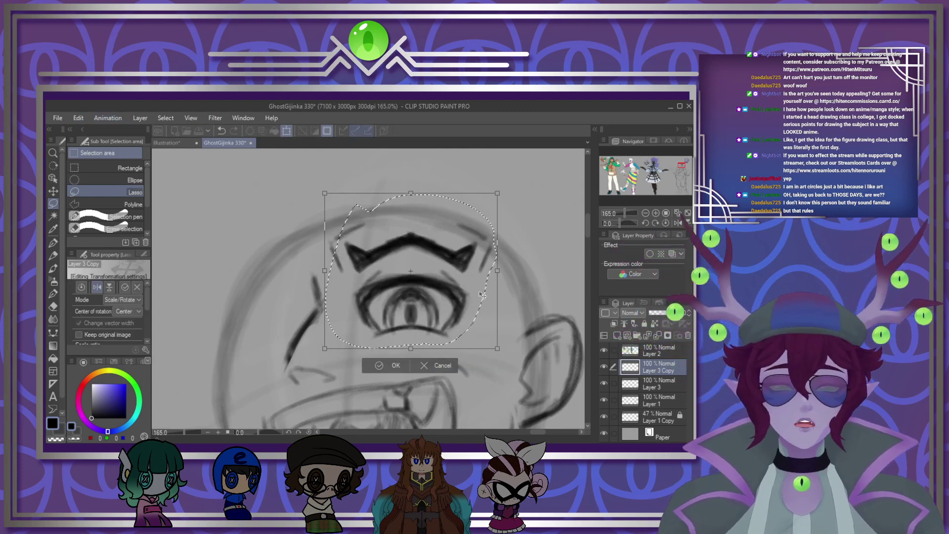
Step: Narrow and skew the flipped eye and eyebrow copy in perspective, place it on the far side of the face, and deselect
{"action": "left_click_drag", "start_coordinate": [498, 271], "coordinate": [442, 273]}
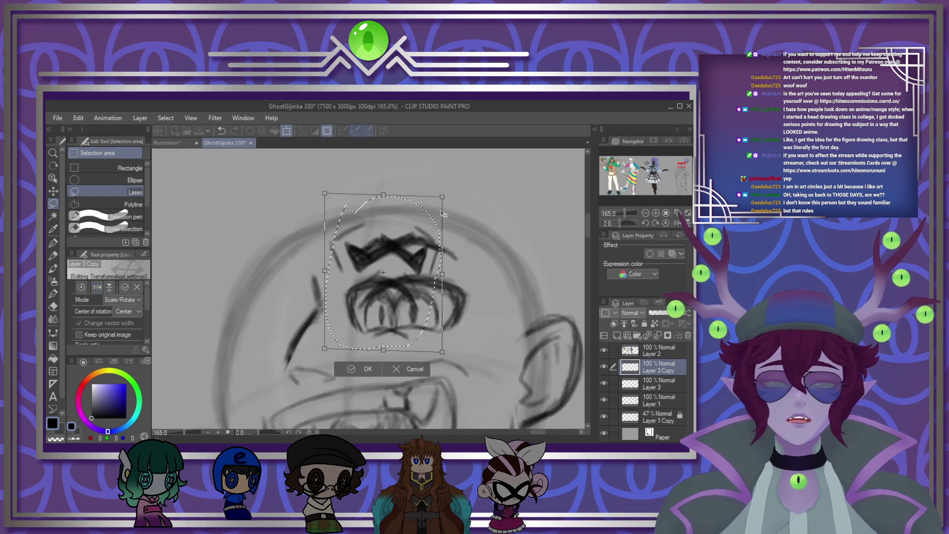
{"action": "left_click_drag", "start_coordinate": [445, 198], "coordinate": [412, 199]}
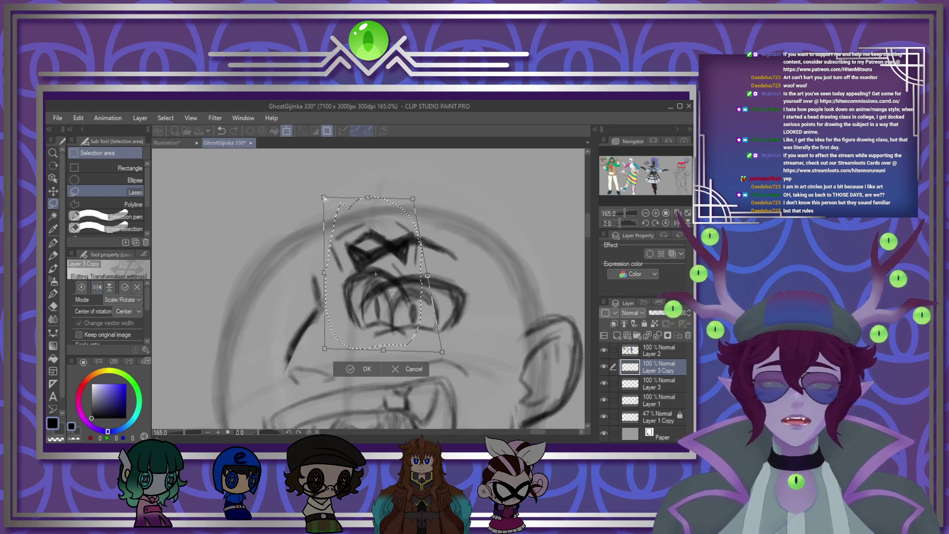
{"action": "mouse_move", "coordinate": [324, 193]}
{"action": "left_mouse_down"}
{"action": "mouse_move", "coordinate": [326, 216]}
{"action": "mouse_move", "coordinate": [339, 206]}
{"action": "left_mouse_up"}
{"action": "left_click_drag", "start_coordinate": [393, 244], "coordinate": [294, 278]}
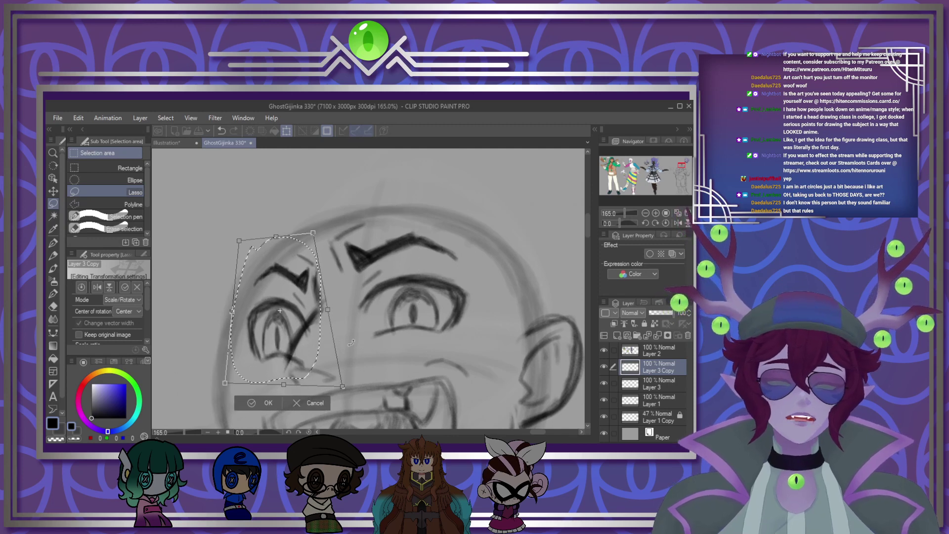
{"action": "left_click_drag", "start_coordinate": [345, 391], "coordinate": [346, 381]}
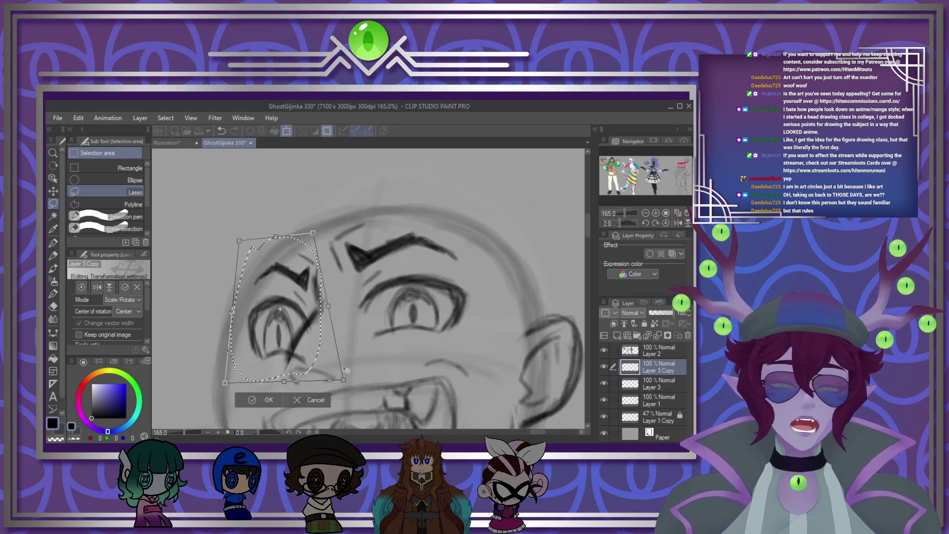
{"action": "left_click", "coordinate": [265, 399]}
{"action": "key", "text": "ctrl+d"}
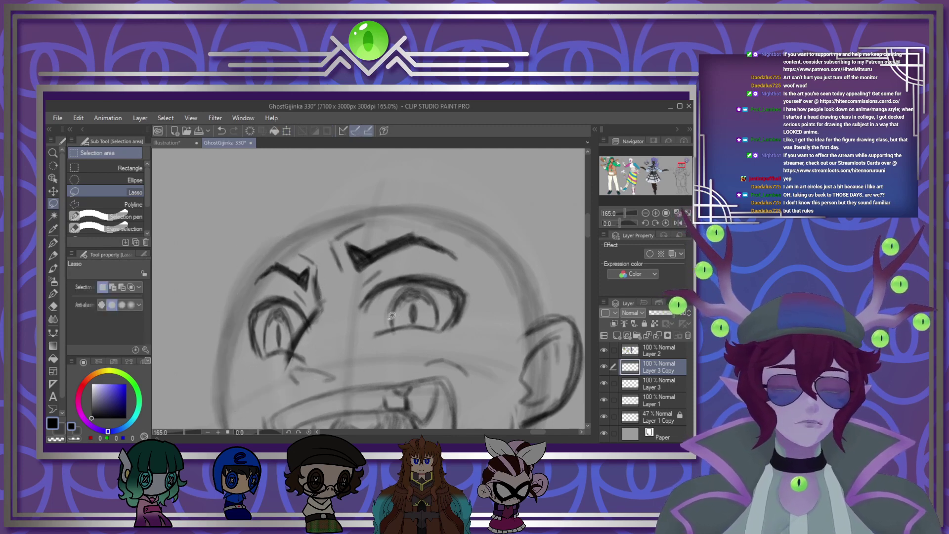
Step: Lasso and delete the lower-lid end that overshoots the inner corner of the far eye
{"action": "scroll", "coordinate": [392, 315], "scroll_direction": "up", "scroll_amount": 3}
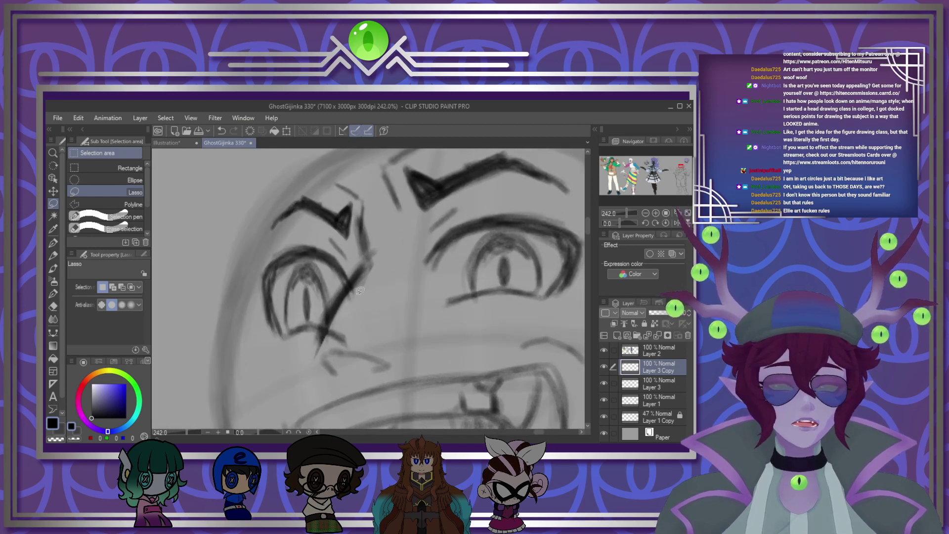
{"action": "left_click_drag", "start_coordinate": [329, 314], "coordinate": [359, 309]}
{"action": "left_click", "coordinate": [331, 376]}
{"action": "key", "text": "ctrl+d"}
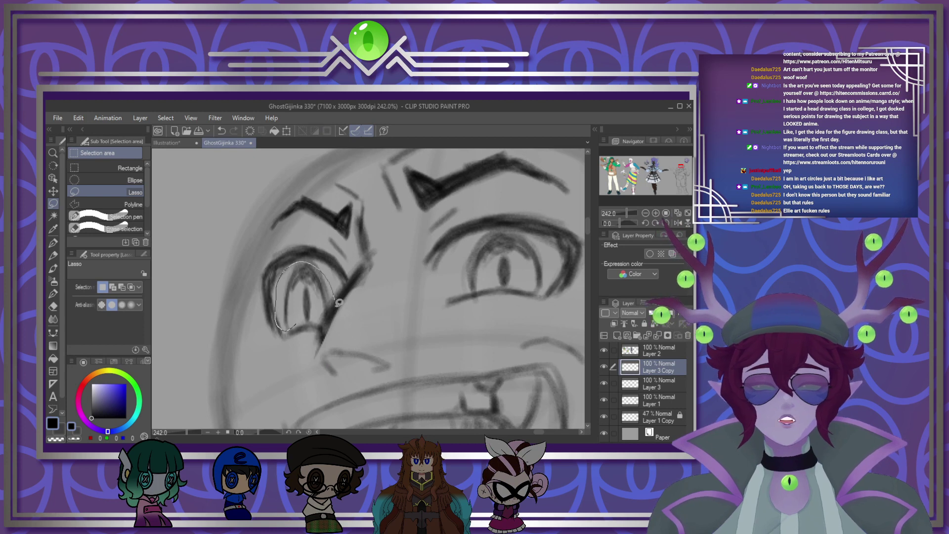
Step: Lasso the far eye's iris and pupil and shift them toward the nose
{"action": "left_click_drag", "start_coordinate": [340, 302], "coordinate": [334, 322]}
{"action": "left_click", "coordinate": [345, 348]}
{"action": "left_click", "coordinate": [304, 344]}
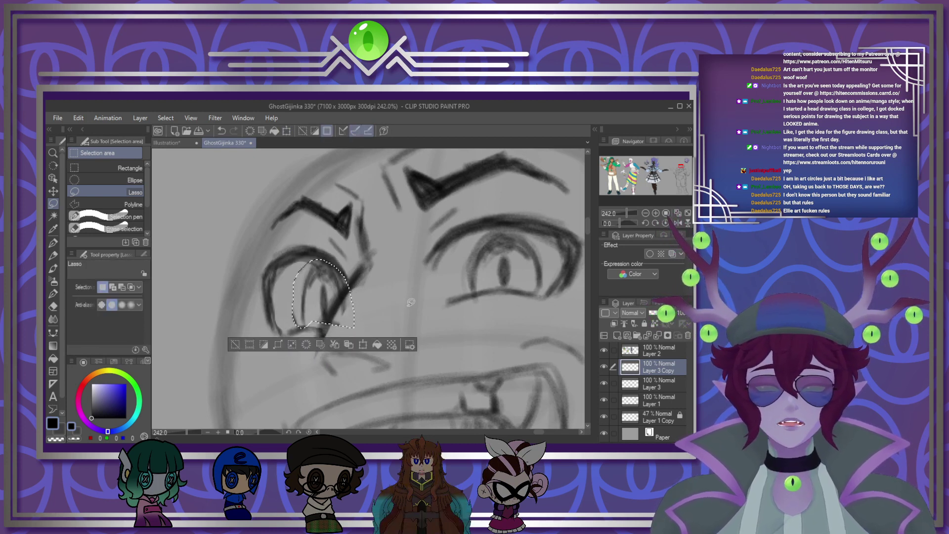
{"action": "key", "text": "ctrl+d"}
Step: Trace a darker, cleaner outline of the bald skull with the Colored pencil at brush size 6
{"action": "left_click", "coordinate": [53, 255]}
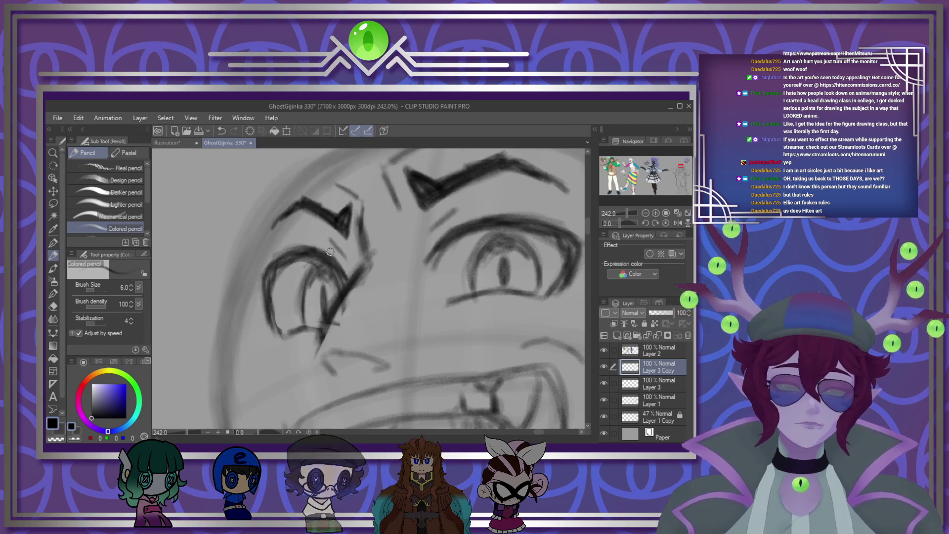
{"action": "scroll", "coordinate": [330, 263], "scroll_direction": "down", "scroll_amount": 6}
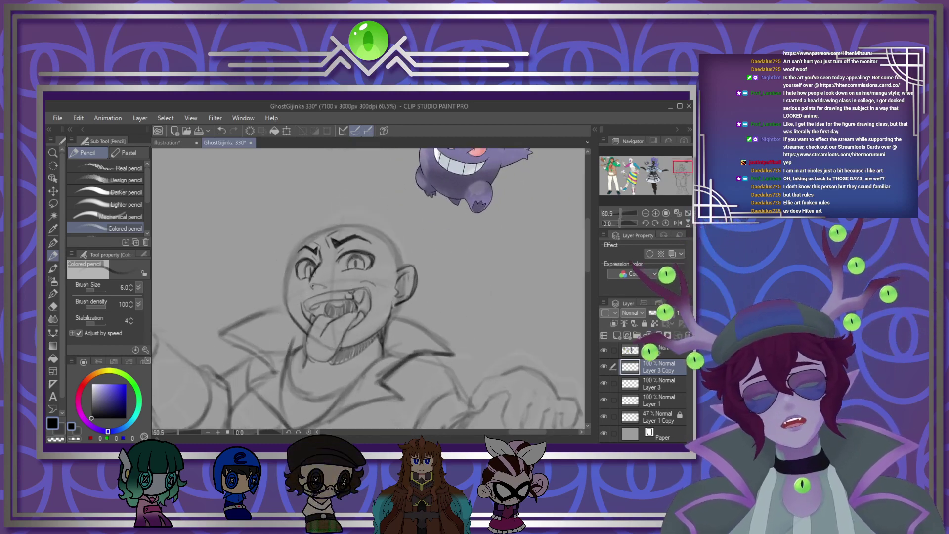
{"action": "scroll", "coordinate": [313, 286], "scroll_direction": "down", "scroll_amount": 1}
{"action": "scroll", "coordinate": [308, 267], "scroll_direction": "up", "scroll_amount": 2}
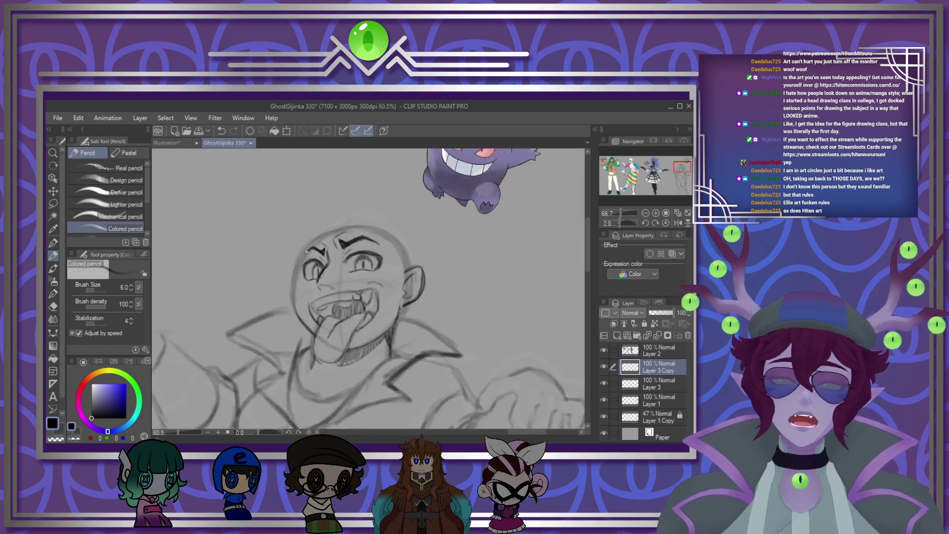
{"action": "scroll", "coordinate": [306, 251], "scroll_direction": "up", "scroll_amount": 3}
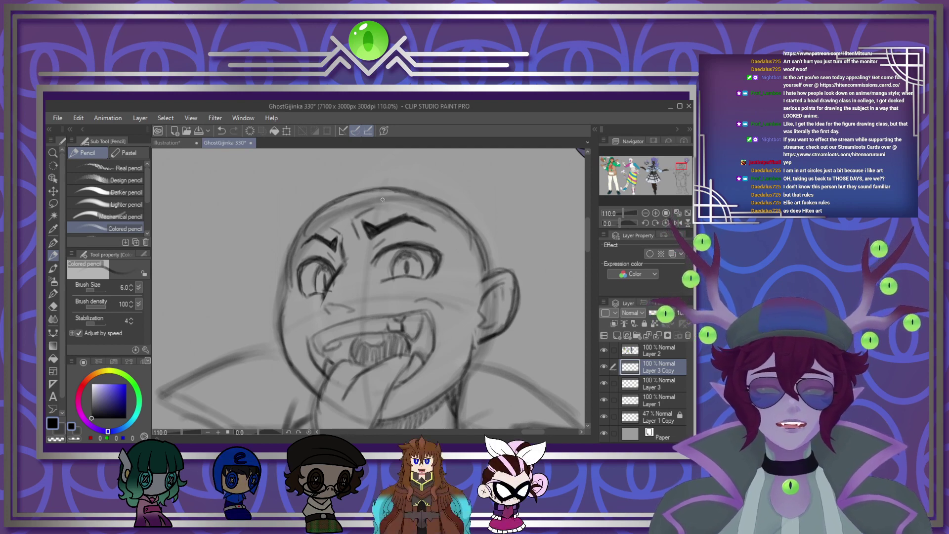
{"action": "scroll", "coordinate": [468, 205], "scroll_direction": "down", "scroll_amount": 10}
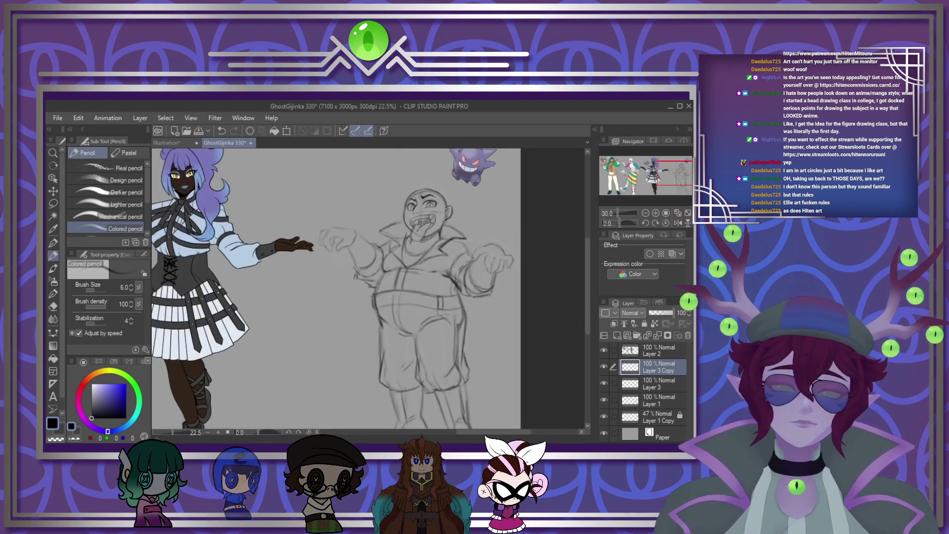
{"action": "scroll", "coordinate": [411, 218], "scroll_direction": "up", "scroll_amount": 4}
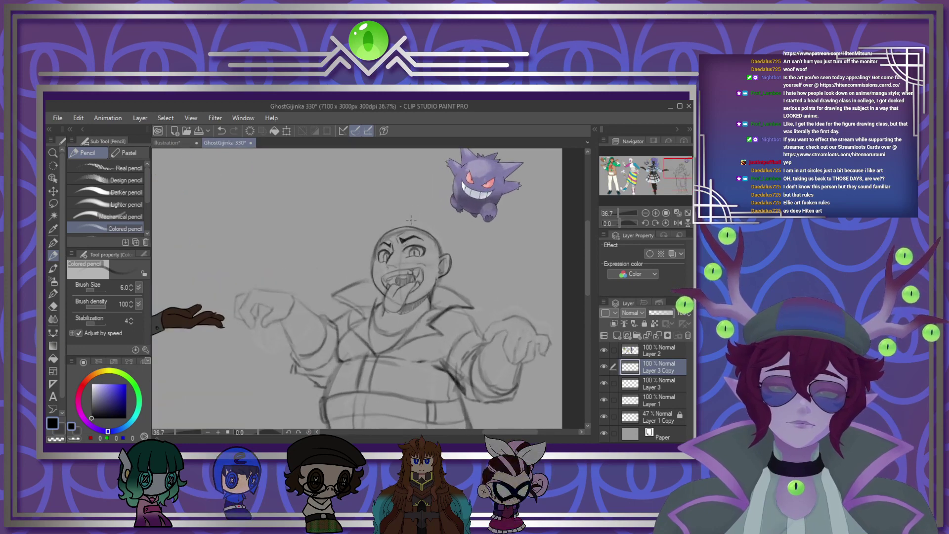
{"action": "scroll", "coordinate": [410, 219], "scroll_direction": "up", "scroll_amount": 5}
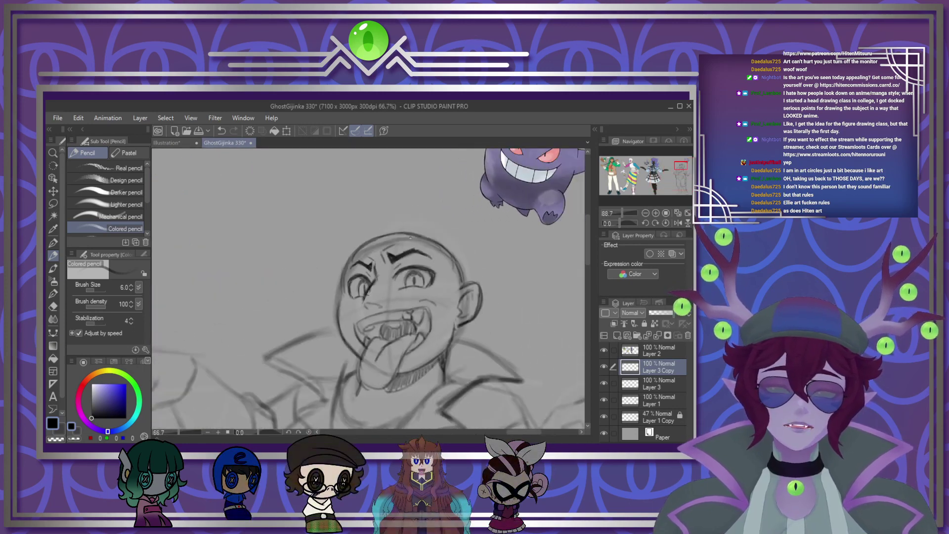
{"action": "scroll", "coordinate": [413, 228], "scroll_direction": "up", "scroll_amount": 1}
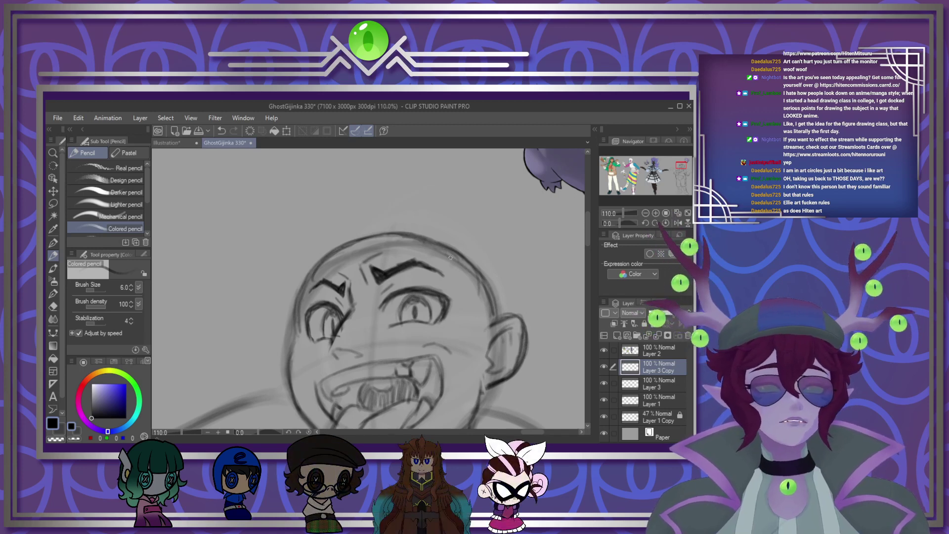
{"action": "left_click_drag", "start_coordinate": [463, 253], "coordinate": [484, 245]}
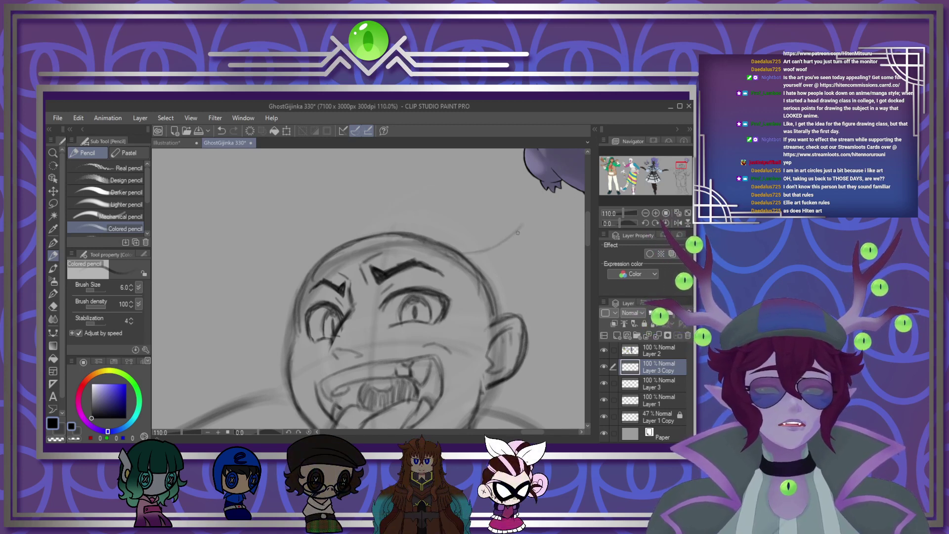
{"action": "left_click_drag", "start_coordinate": [518, 213], "coordinate": [500, 271]}
{"action": "left_click_drag", "start_coordinate": [521, 238], "coordinate": [495, 269]}
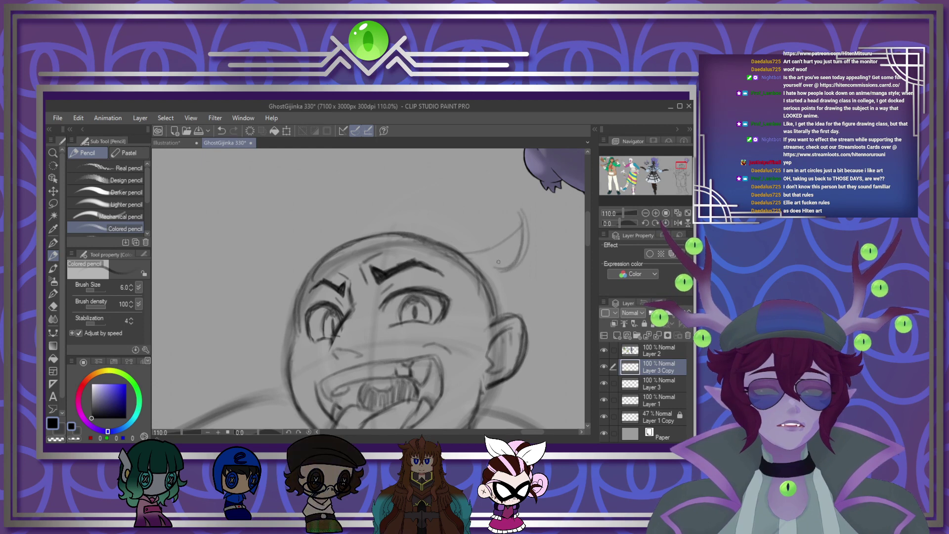
{"action": "mouse_move", "coordinate": [518, 213]}
{"action": "left_mouse_down"}
{"action": "mouse_move", "coordinate": [464, 243]}
{"action": "mouse_move", "coordinate": [512, 263]}
{"action": "left_mouse_up"}
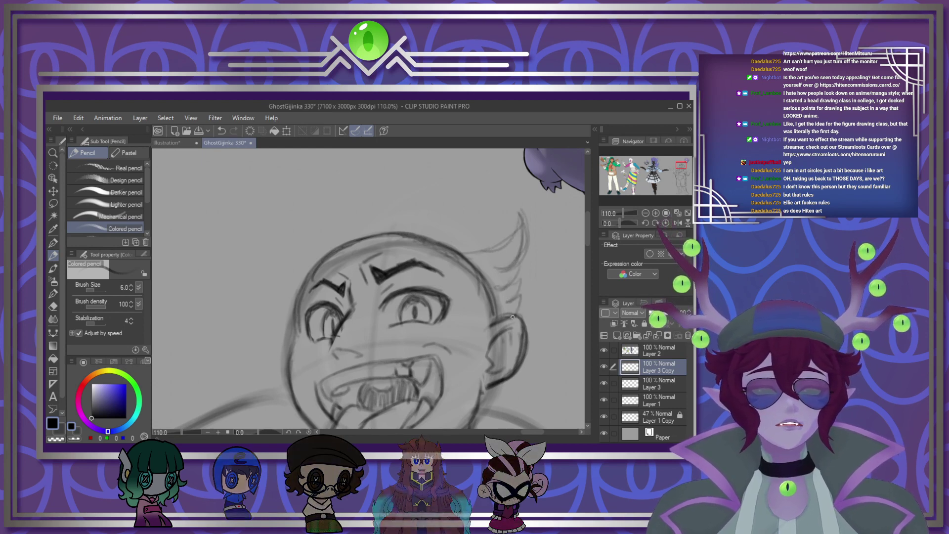
{"action": "mouse_move", "coordinate": [454, 249]}
{"action": "left_mouse_down"}
{"action": "mouse_move", "coordinate": [437, 216]}
{"action": "mouse_move", "coordinate": [378, 268]}
{"action": "left_mouse_up"}
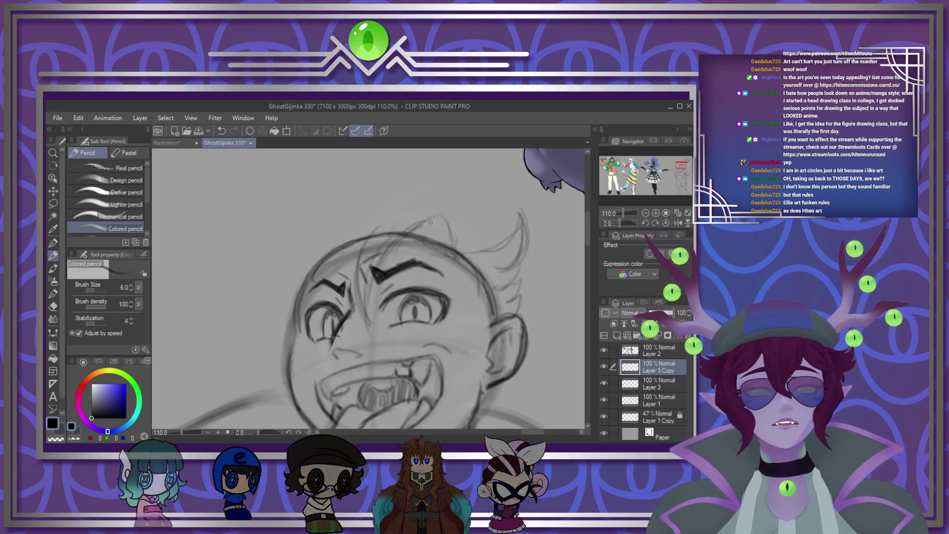
{"action": "mouse_move", "coordinate": [443, 221]}
{"action": "left_mouse_down"}
{"action": "mouse_move", "coordinate": [451, 235]}
{"action": "mouse_move", "coordinate": [393, 204]}
{"action": "mouse_move", "coordinate": [348, 224]}
{"action": "mouse_move", "coordinate": [268, 285]}
{"action": "left_mouse_up"}
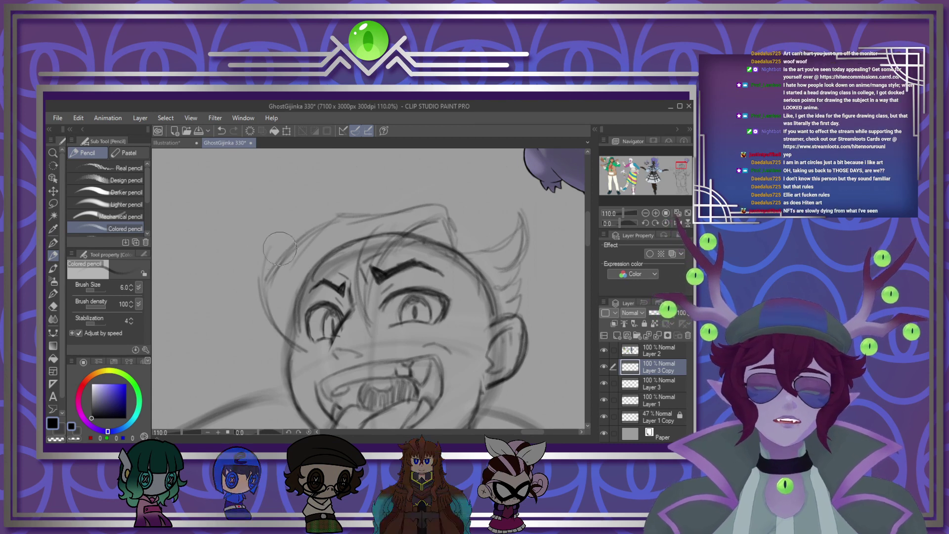
{"action": "mouse_move", "coordinate": [258, 276]}
{"action": "left_mouse_down"}
{"action": "mouse_move", "coordinate": [332, 207]}
{"action": "mouse_move", "coordinate": [253, 314]}
{"action": "mouse_move", "coordinate": [403, 209]}
{"action": "mouse_move", "coordinate": [331, 274]}
{"action": "mouse_move", "coordinate": [301, 330]}
{"action": "left_mouse_up"}
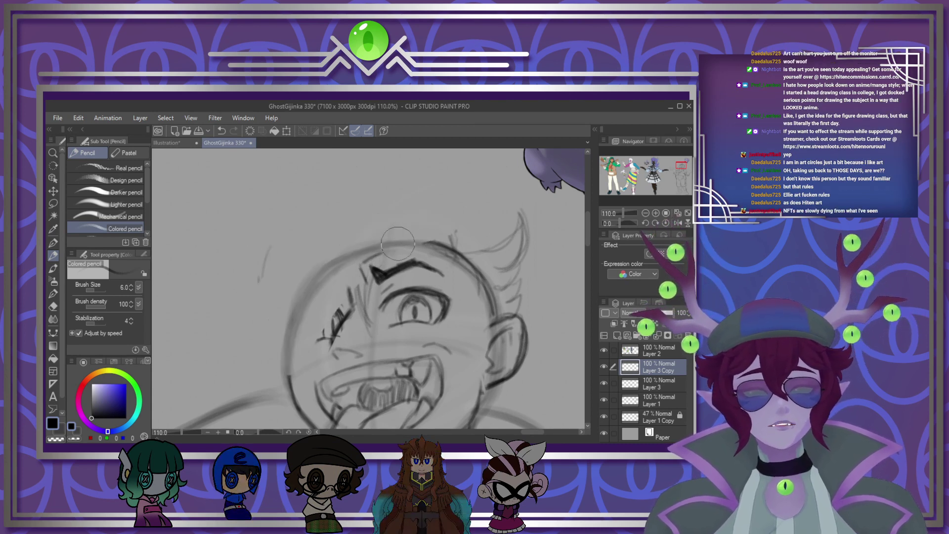
{"action": "key", "text": "ctrl+z"}
{"action": "key", "text": "ctrl+z"}
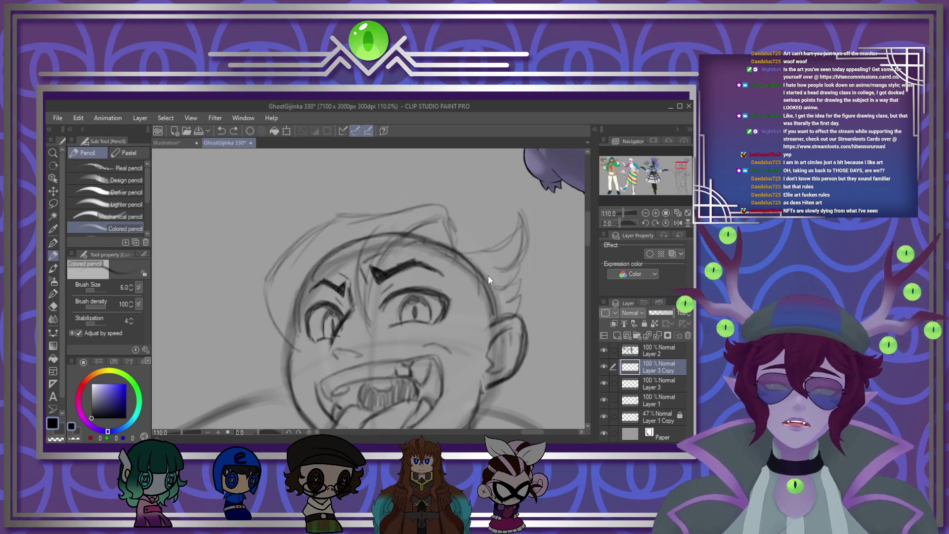
{"action": "key", "text": "ctrl+z"}
{"action": "key", "text": "ctrl+z"}
{"action": "key", "text": "ctrl+z"}
{"action": "key", "text": "ctrl+z"}
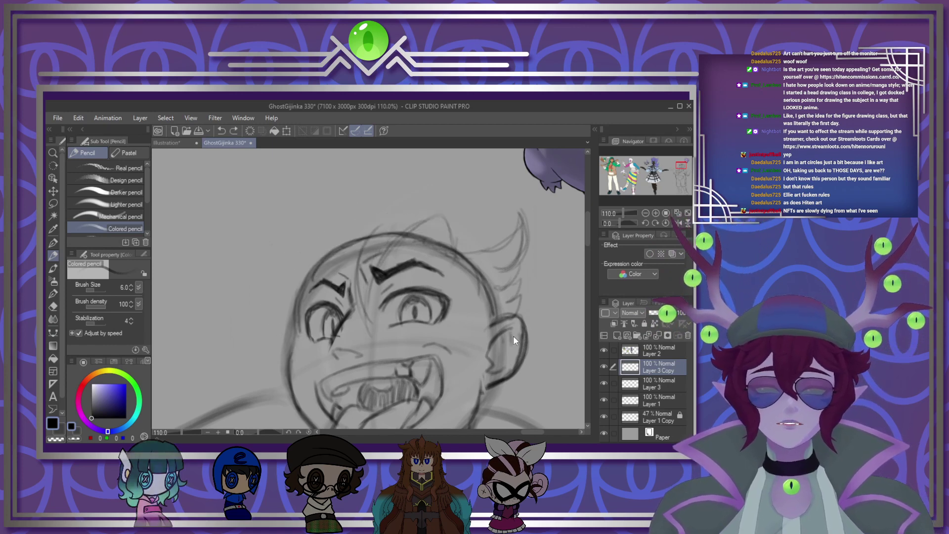
{"action": "key", "text": "ctrl+z"}
{"action": "key", "text": "ctrl+z"}
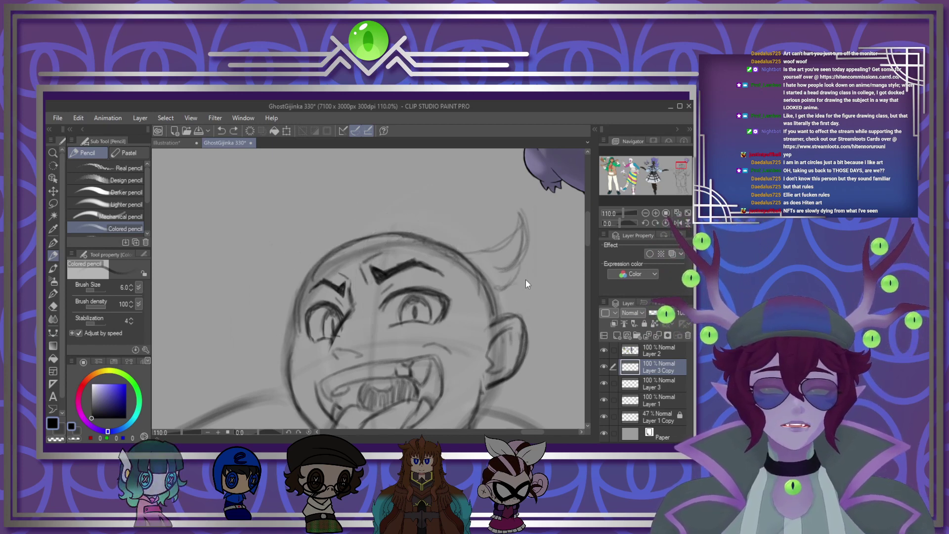
{"action": "key", "text": "ctrl+z"}
{"action": "key", "text": "ctrl+z"}
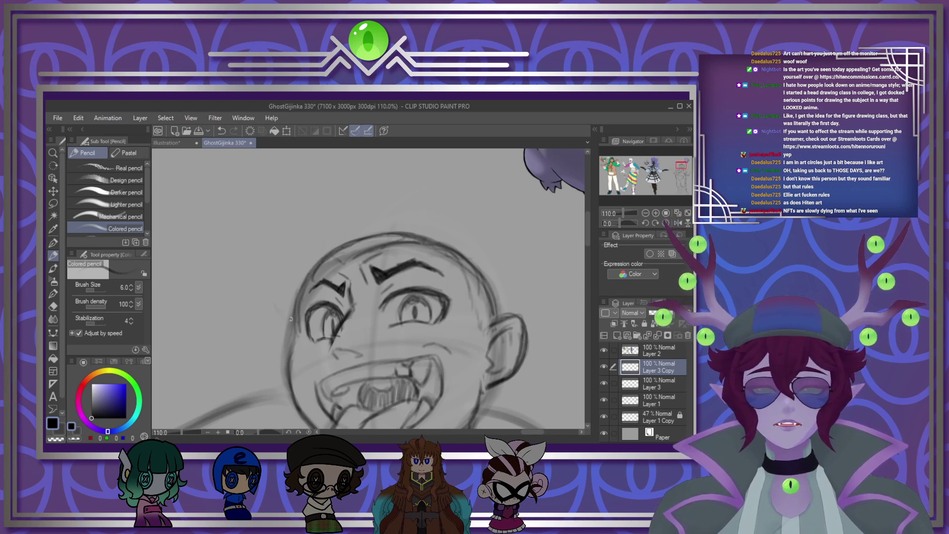
Step: Sketch wispy, flame-like hair tufts around the far temple and forehead, with a tall curled tip rising above the hairline
{"action": "left_click_drag", "start_coordinate": [277, 275], "coordinate": [272, 305]}
{"action": "mouse_move", "coordinate": [286, 261]}
{"action": "left_mouse_down"}
{"action": "mouse_move", "coordinate": [292, 285]}
{"action": "mouse_move", "coordinate": [311, 239]}
{"action": "left_mouse_up"}
{"action": "mouse_move", "coordinate": [289, 282]}
{"action": "left_mouse_down"}
{"action": "mouse_move", "coordinate": [329, 229]}
{"action": "mouse_move", "coordinate": [359, 221]}
{"action": "mouse_move", "coordinate": [391, 187]}
{"action": "mouse_move", "coordinate": [396, 214]}
{"action": "left_mouse_up"}
{"action": "left_click_drag", "start_coordinate": [327, 230], "coordinate": [340, 260]}
{"action": "mouse_move", "coordinate": [327, 225]}
{"action": "left_mouse_down"}
{"action": "mouse_move", "coordinate": [351, 202]}
{"action": "mouse_move", "coordinate": [375, 201]}
{"action": "left_mouse_up"}
{"action": "mouse_move", "coordinate": [345, 209]}
{"action": "left_mouse_down"}
{"action": "mouse_move", "coordinate": [385, 200]}
{"action": "mouse_move", "coordinate": [391, 164]}
{"action": "mouse_move", "coordinate": [386, 191]}
{"action": "mouse_move", "coordinate": [388, 165]}
{"action": "mouse_move", "coordinate": [335, 212]}
{"action": "mouse_move", "coordinate": [352, 271]}
{"action": "left_mouse_up"}
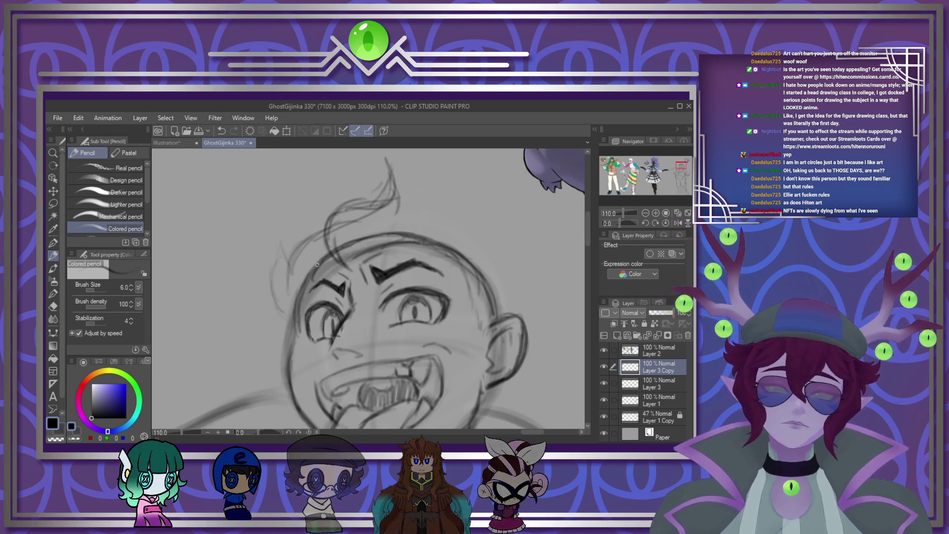
{"action": "mouse_move", "coordinate": [291, 269]}
{"action": "left_mouse_down"}
{"action": "mouse_move", "coordinate": [276, 246]}
{"action": "mouse_move", "coordinate": [277, 297]}
{"action": "left_mouse_up"}
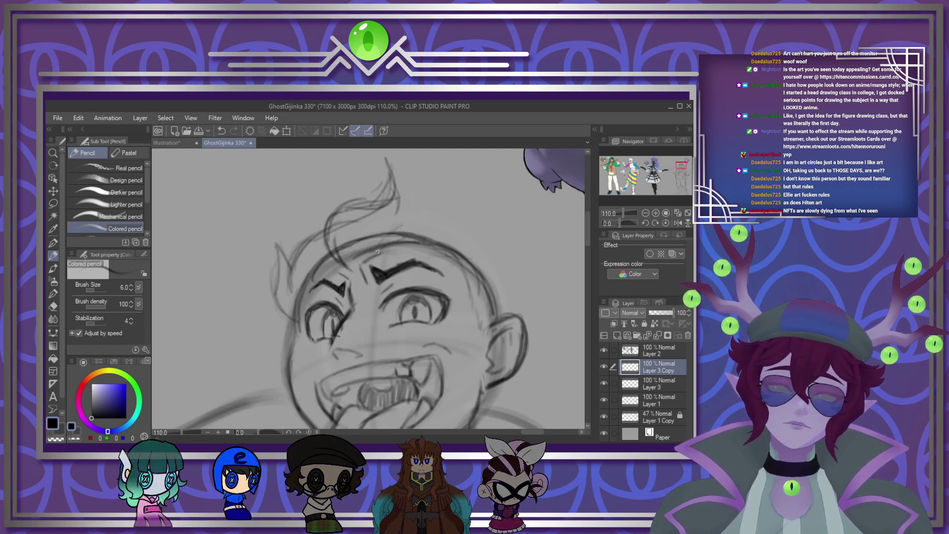
Step: Continue the flame-like hair across the crown and down to the ear, ending the tufts in upward-flicked tips
{"action": "mouse_move", "coordinate": [398, 206]}
{"action": "left_mouse_down"}
{"action": "mouse_move", "coordinate": [454, 206]}
{"action": "mouse_move", "coordinate": [460, 170]}
{"action": "mouse_move", "coordinate": [450, 165]}
{"action": "mouse_move", "coordinate": [468, 227]}
{"action": "left_mouse_up"}
{"action": "left_click_drag", "start_coordinate": [463, 193], "coordinate": [482, 237]}
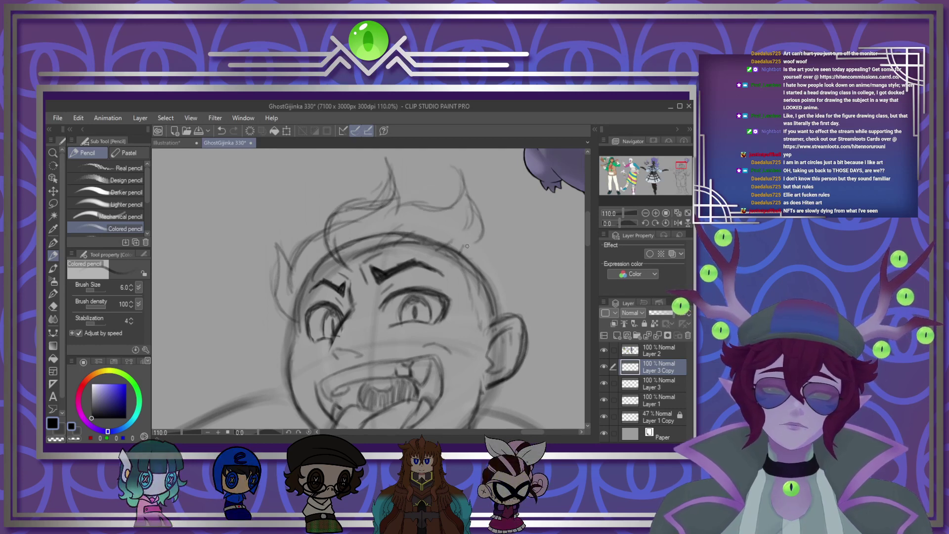
{"action": "mouse_move", "coordinate": [467, 246]}
{"action": "left_mouse_down"}
{"action": "mouse_move", "coordinate": [489, 251]}
{"action": "mouse_move", "coordinate": [508, 284]}
{"action": "mouse_move", "coordinate": [536, 271]}
{"action": "mouse_move", "coordinate": [515, 306]}
{"action": "left_mouse_up"}
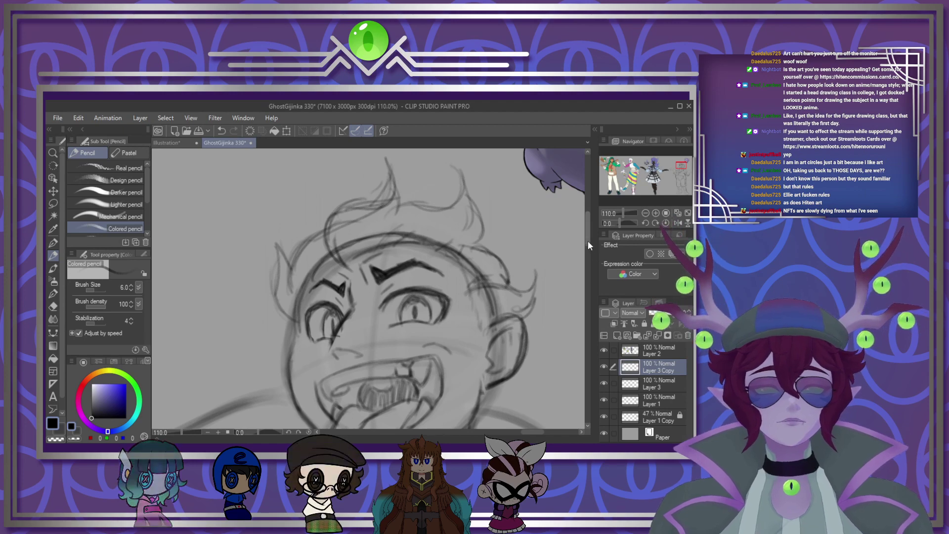
Step: Sketch curled locks of hair flicking out below the ear and down the back of the neck
{"action": "scroll", "coordinate": [513, 261], "scroll_direction": "down", "scroll_amount": 3}
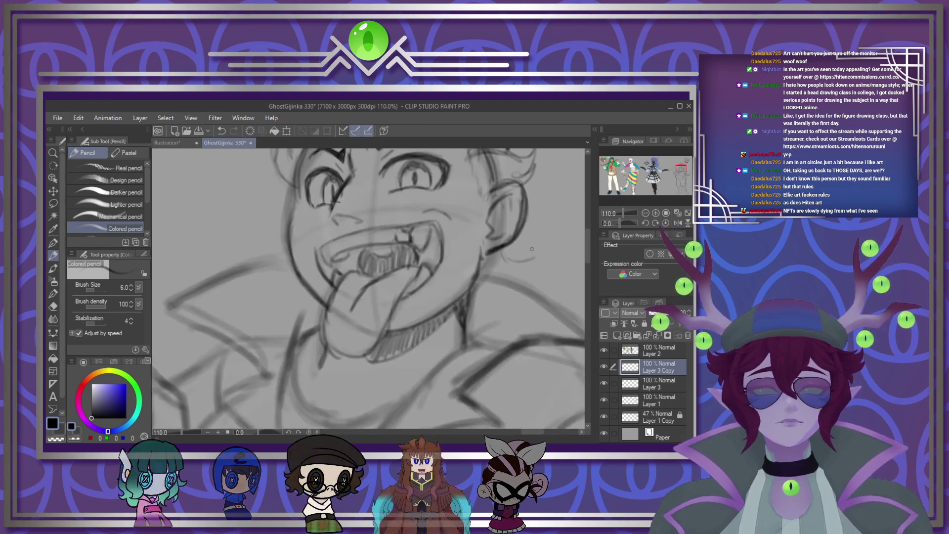
{"action": "left_click_drag", "start_coordinate": [498, 273], "coordinate": [528, 248]}
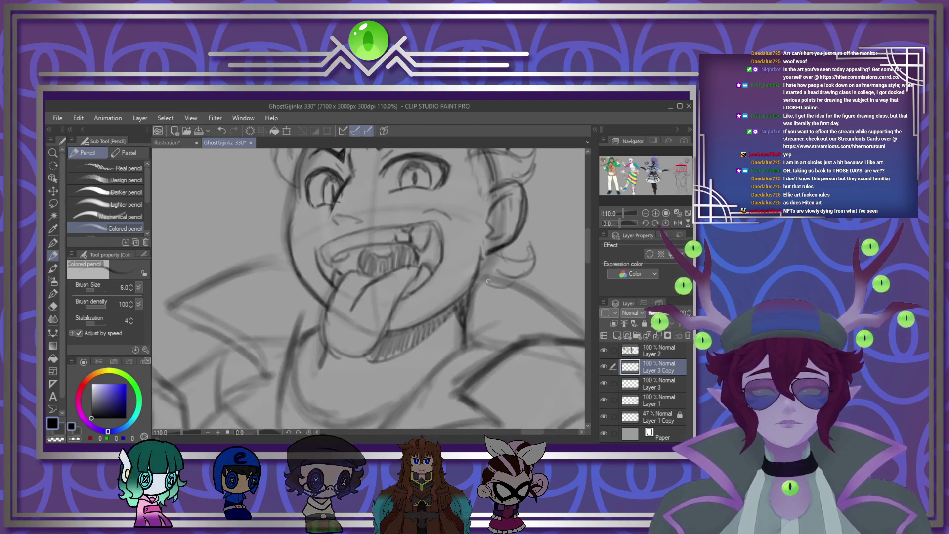
{"action": "mouse_move", "coordinate": [487, 281]}
{"action": "left_mouse_down"}
{"action": "mouse_move", "coordinate": [500, 314]}
{"action": "mouse_move", "coordinate": [505, 297]}
{"action": "mouse_move", "coordinate": [504, 306]}
{"action": "mouse_move", "coordinate": [467, 330]}
{"action": "left_mouse_up"}
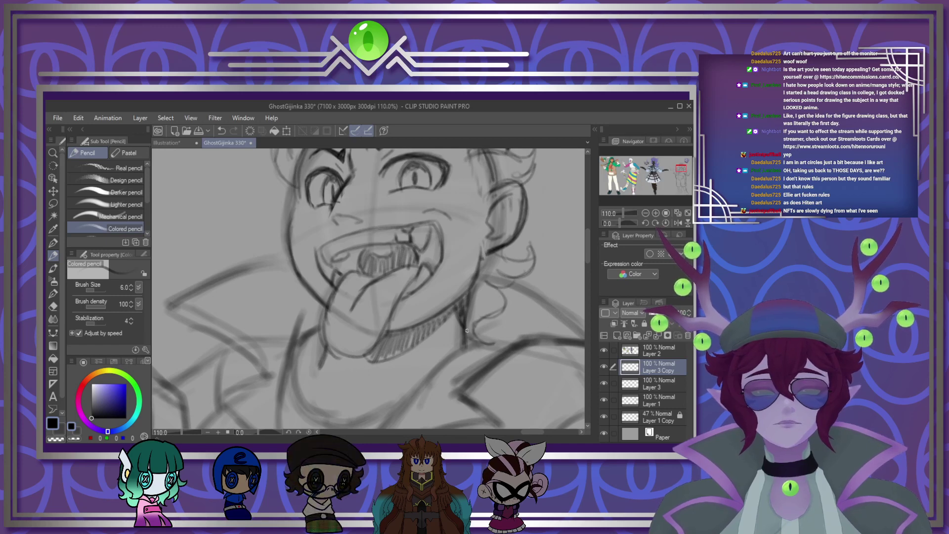
Step: Add short hatched stubble strokes along the jaw beside the tongue
{"action": "left_click_drag", "start_coordinate": [402, 310], "coordinate": [398, 325]}
{"action": "left_click_drag", "start_coordinate": [409, 312], "coordinate": [404, 328]}
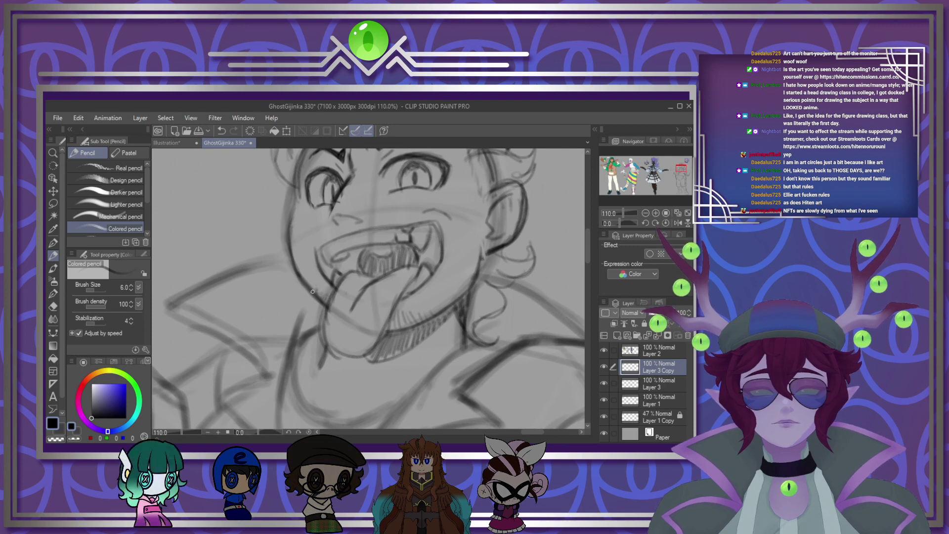
{"action": "scroll", "coordinate": [464, 218], "scroll_direction": "down", "scroll_amount": 3}
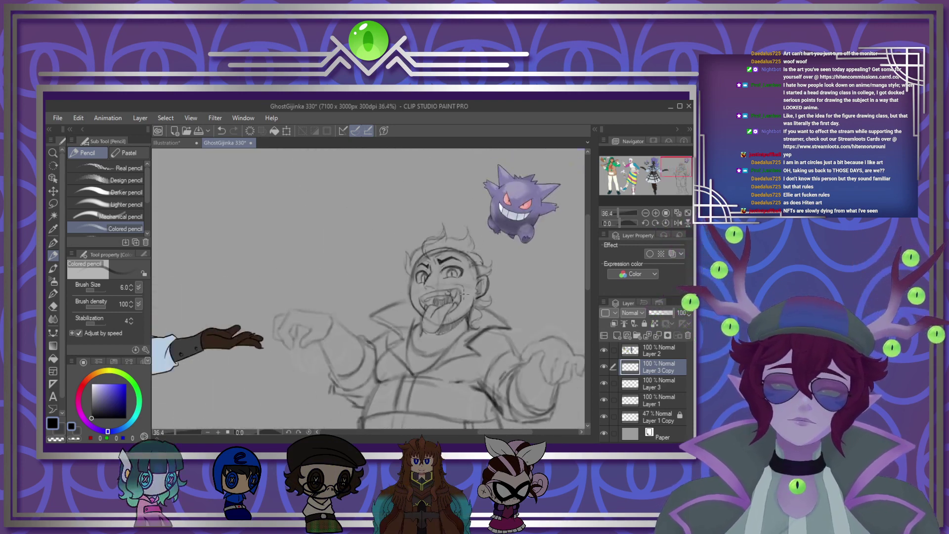
Step: Add pointed, flame-like wisps and inner hair strands to the sketched tuft at the far temple
{"action": "scroll", "coordinate": [492, 245], "scroll_direction": "up", "scroll_amount": 2}
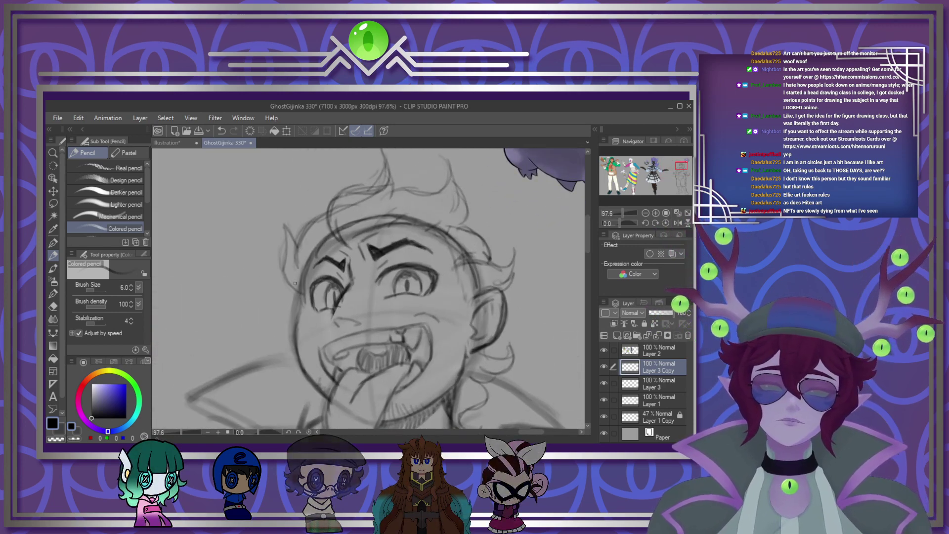
{"action": "left_click_drag", "start_coordinate": [285, 236], "coordinate": [278, 211]}
{"action": "left_click_drag", "start_coordinate": [296, 246], "coordinate": [333, 206]}
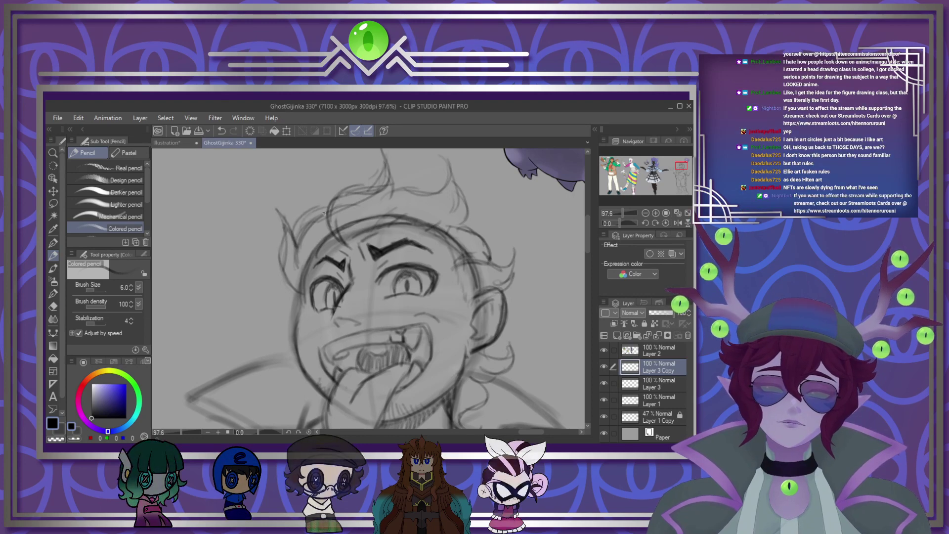
{"action": "left_click_drag", "start_coordinate": [297, 249], "coordinate": [320, 209]}
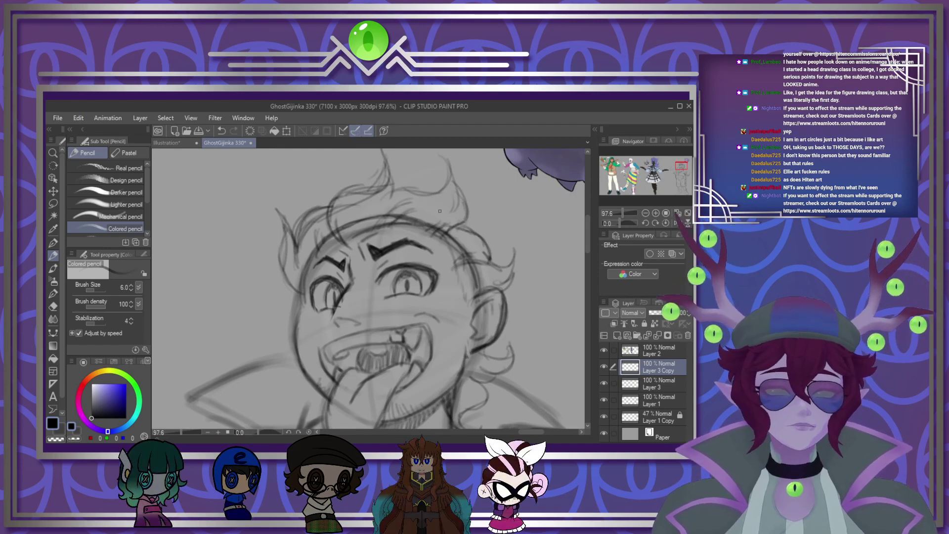
Step: Merge the separate head sketch layers down into Layer 1 so the character's sketch sits on one layer
{"action": "scroll", "coordinate": [439, 211], "scroll_direction": "down", "scroll_amount": 10}
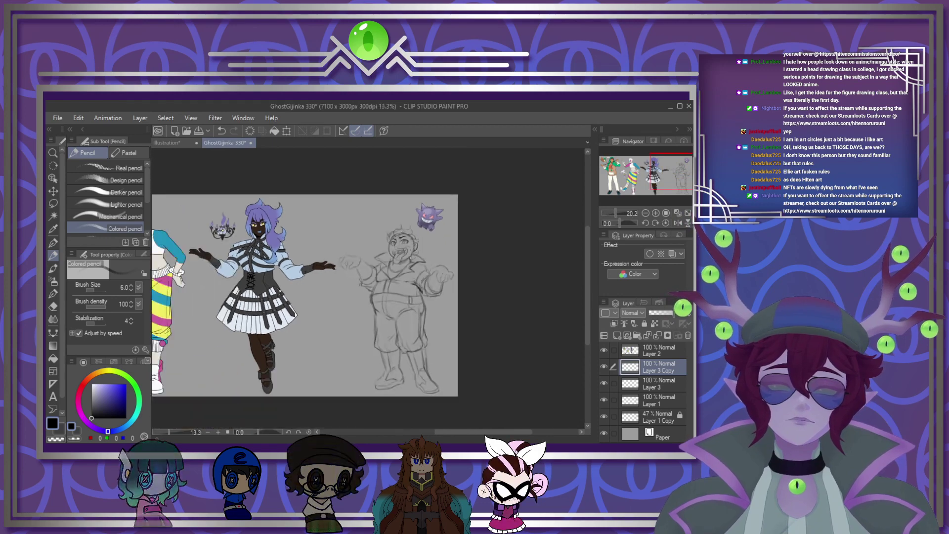
{"action": "scroll", "coordinate": [414, 355], "scroll_direction": "up", "scroll_amount": 1}
{"action": "scroll", "coordinate": [418, 352], "scroll_direction": "down", "scroll_amount": 2}
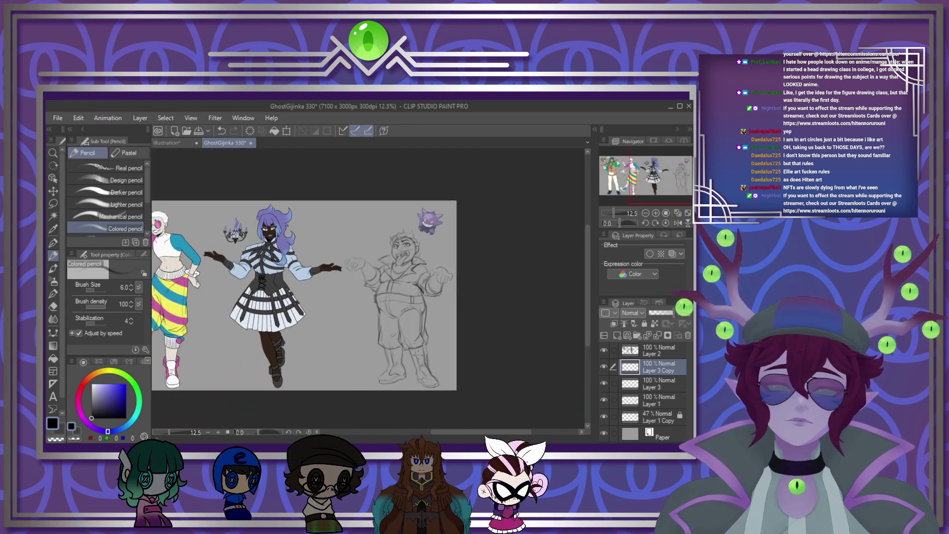
{"action": "scroll", "coordinate": [417, 353], "scroll_direction": "down", "scroll_amount": 2}
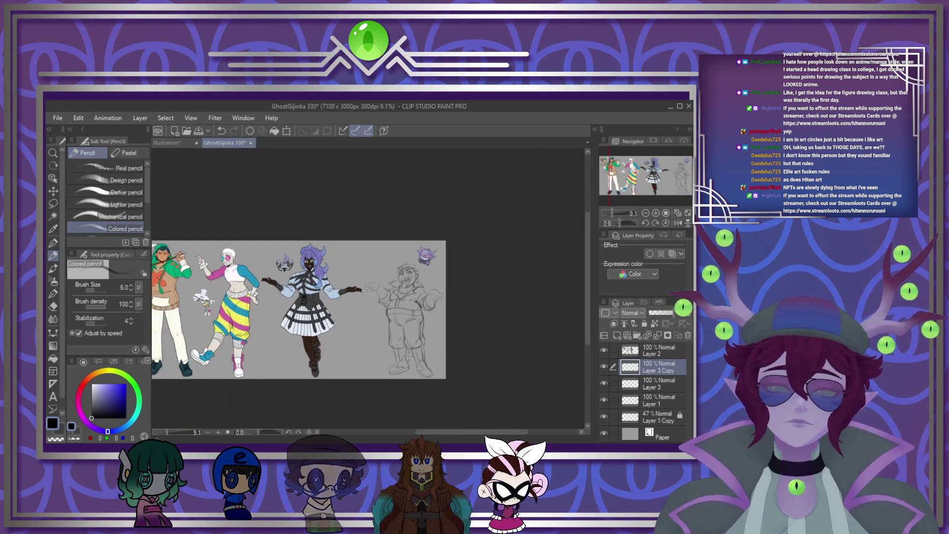
{"action": "scroll", "coordinate": [406, 352], "scroll_direction": "up", "scroll_amount": 4}
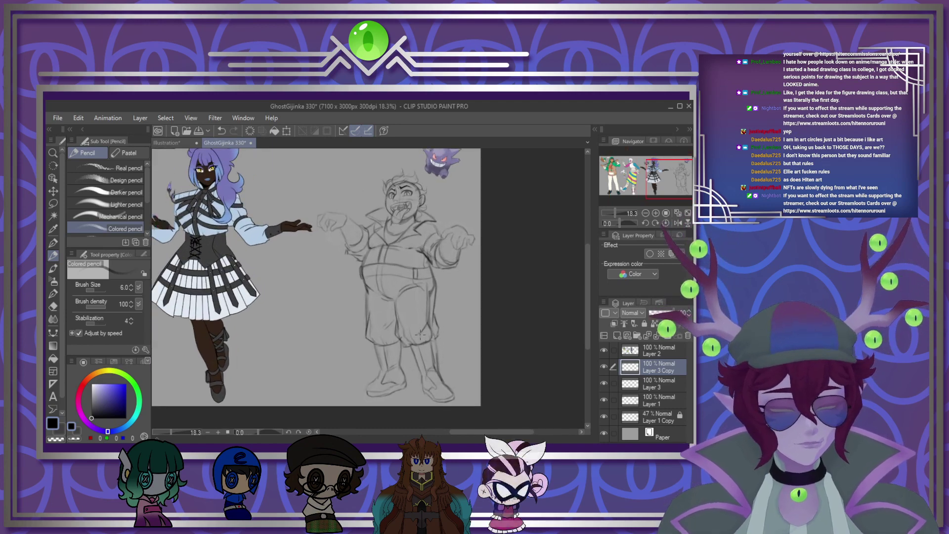
{"action": "scroll", "coordinate": [423, 329], "scroll_direction": "up", "scroll_amount": 2}
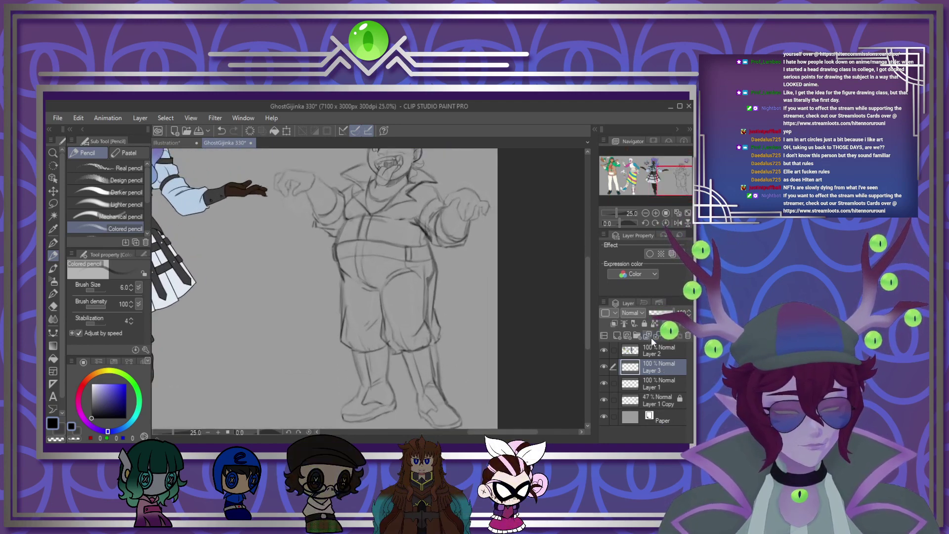
{"action": "left_click", "coordinate": [664, 313]}
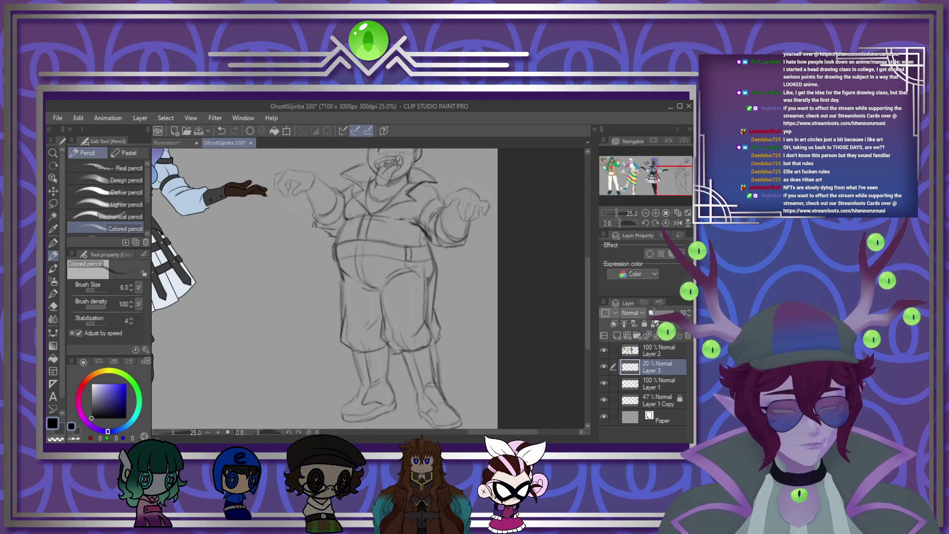
{"action": "left_click", "coordinate": [656, 335]}
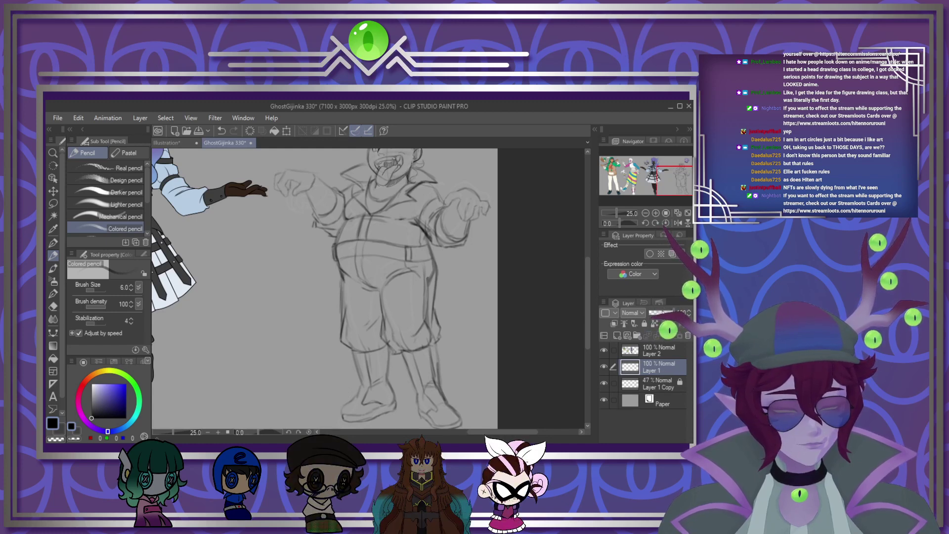
Step: Lower the merged sketch layer's opacity to 33%, lock it, and add a new raster layer above it for inking
{"action": "left_click_drag", "start_coordinate": [673, 312], "coordinate": [657, 312]}
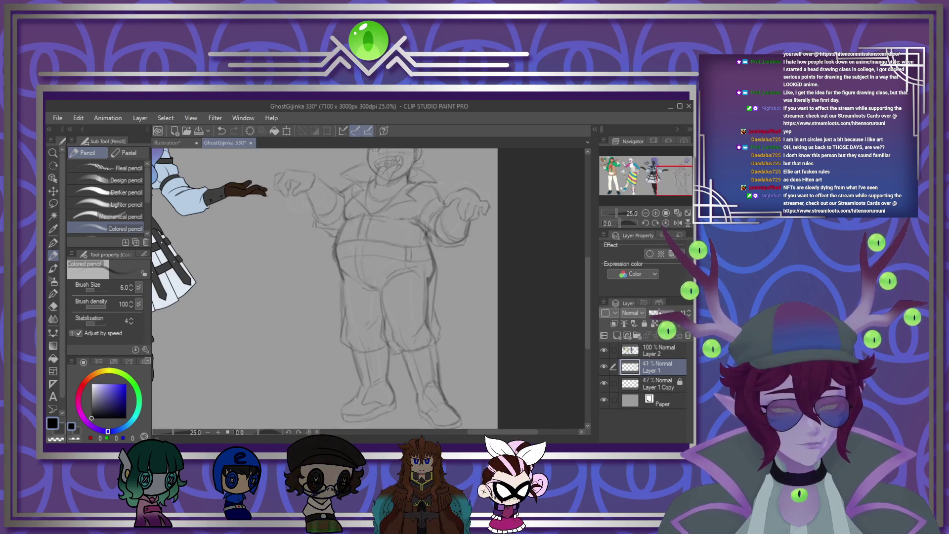
{"action": "left_click", "coordinate": [644, 323]}
{"action": "left_click", "coordinate": [616, 337]}
Step: Ink the tall curled forelock above the forehead with the G-pen, from its base at the hairline to the pointed tip
{"action": "scroll", "coordinate": [445, 341], "scroll_direction": "down", "scroll_amount": 1}
{"action": "scroll", "coordinate": [414, 207], "scroll_direction": "up", "scroll_amount": 4}
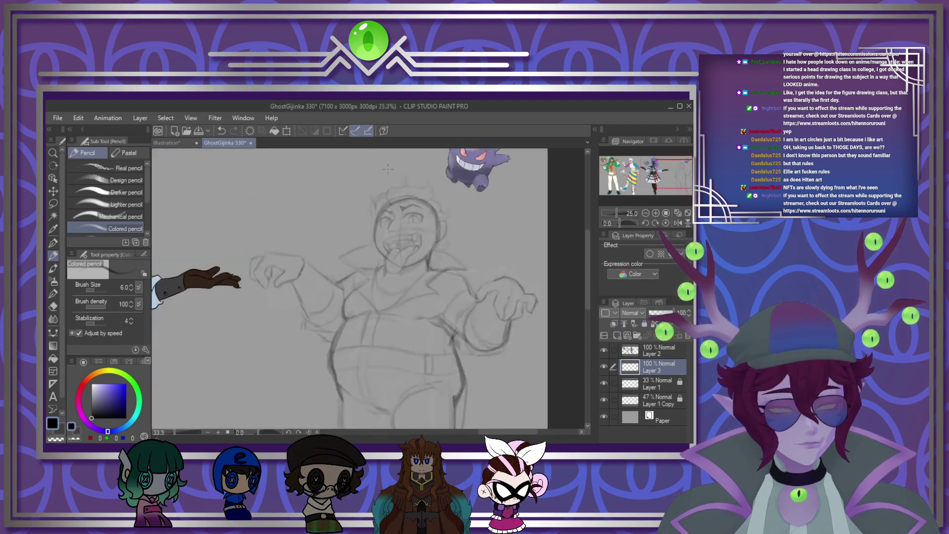
{"action": "scroll", "coordinate": [415, 212], "scroll_direction": "up", "scroll_amount": 2}
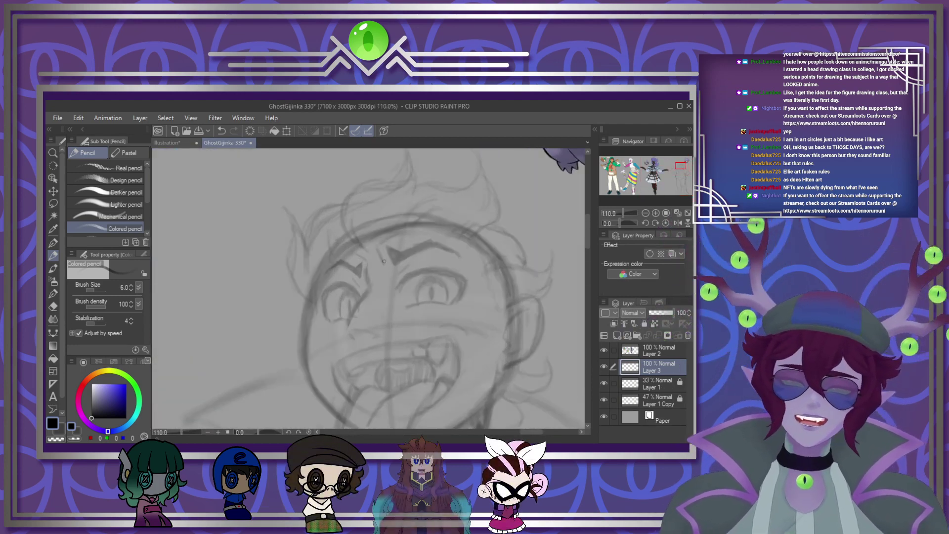
{"action": "scroll", "coordinate": [384, 272], "scroll_direction": "up", "scroll_amount": 3}
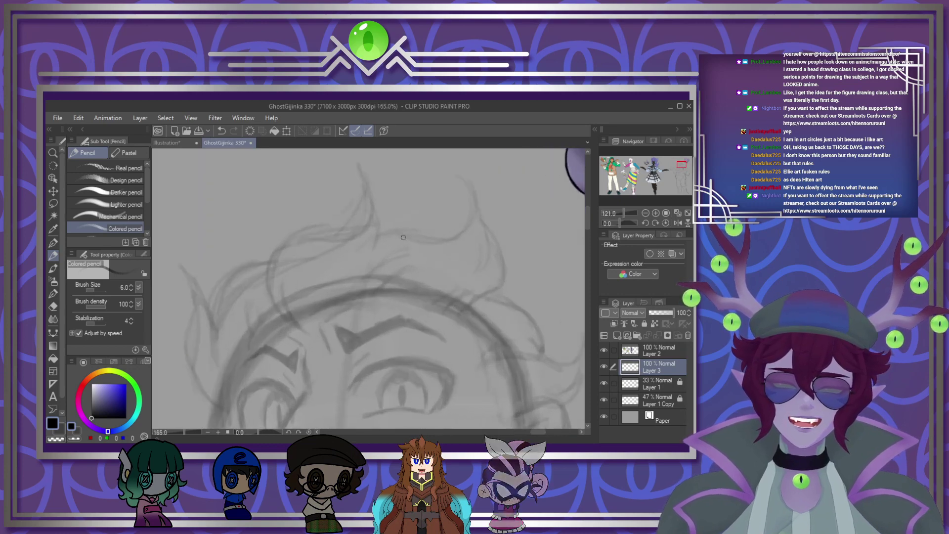
{"action": "left_click", "coordinate": [53, 243]}
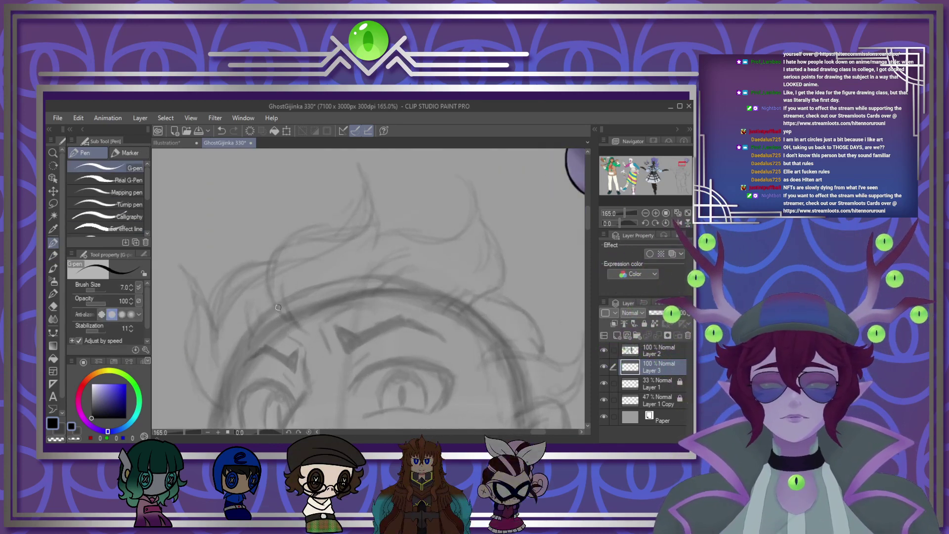
{"action": "mouse_move", "coordinate": [300, 328]}
{"action": "left_mouse_down"}
{"action": "mouse_move", "coordinate": [273, 267]}
{"action": "mouse_move", "coordinate": [340, 220]}
{"action": "mouse_move", "coordinate": [344, 171]}
{"action": "left_mouse_up"}
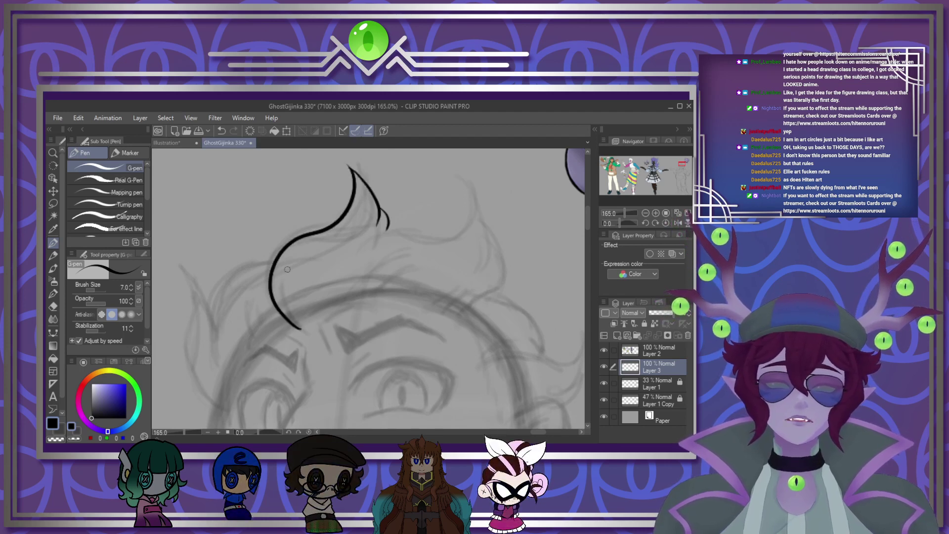
Step: Ink the forelock's inner strand, the short broken hairline strokes across the forehead, and the curved strands sweeping back from them
{"action": "mouse_move", "coordinate": [286, 270]}
{"action": "left_mouse_down"}
{"action": "mouse_move", "coordinate": [309, 327]}
{"action": "mouse_move", "coordinate": [346, 310]}
{"action": "left_mouse_up"}
{"action": "left_click_drag", "start_coordinate": [343, 314], "coordinate": [375, 296]}
{"action": "left_click_drag", "start_coordinate": [379, 297], "coordinate": [422, 293]}
{"action": "left_click_drag", "start_coordinate": [424, 295], "coordinate": [432, 296]}
{"action": "left_click_drag", "start_coordinate": [348, 314], "coordinate": [404, 262]}
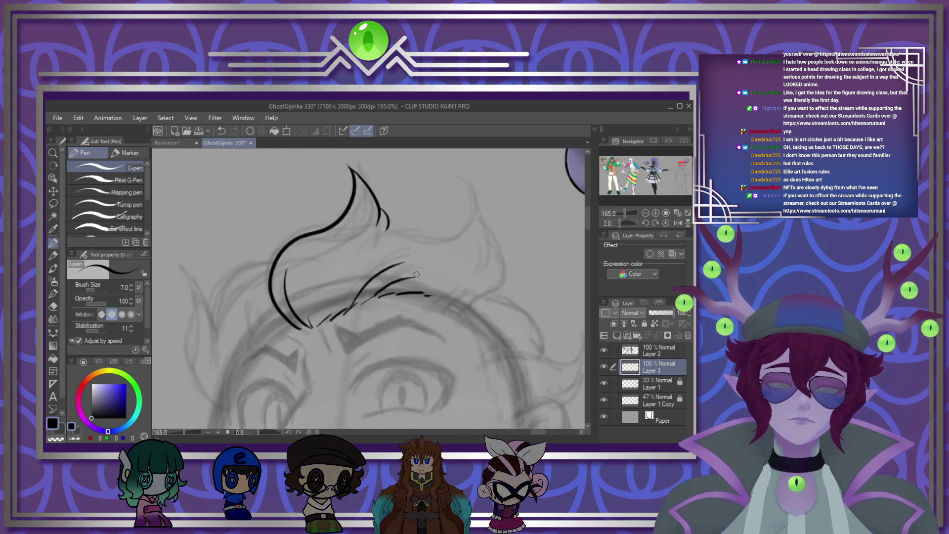
{"action": "key", "text": "ctrl+z"}
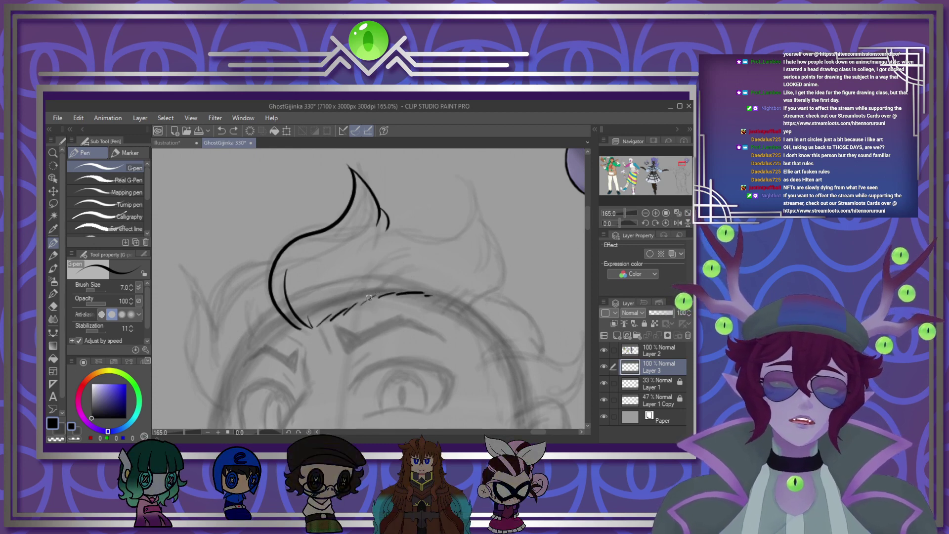
{"action": "left_click_drag", "start_coordinate": [364, 301], "coordinate": [441, 256]}
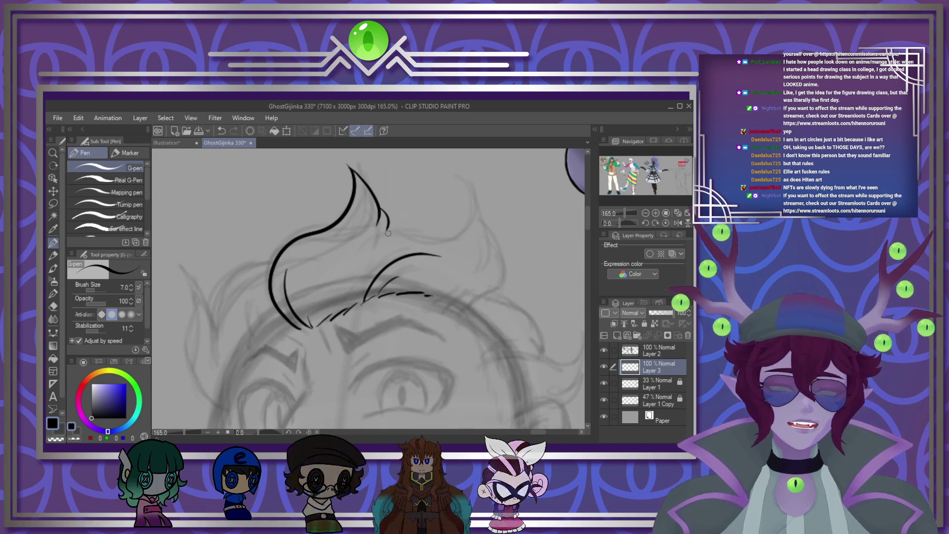
Step: Ink the upward-flicked tufts over the crown and extend the broken hairline around to the near temple
{"action": "mouse_move", "coordinate": [388, 230]}
{"action": "left_mouse_down"}
{"action": "mouse_move", "coordinate": [428, 249]}
{"action": "mouse_move", "coordinate": [450, 243]}
{"action": "mouse_move", "coordinate": [458, 184]}
{"action": "mouse_move", "coordinate": [479, 276]}
{"action": "mouse_move", "coordinate": [580, 305]}
{"action": "mouse_move", "coordinate": [546, 355]}
{"action": "left_mouse_up"}
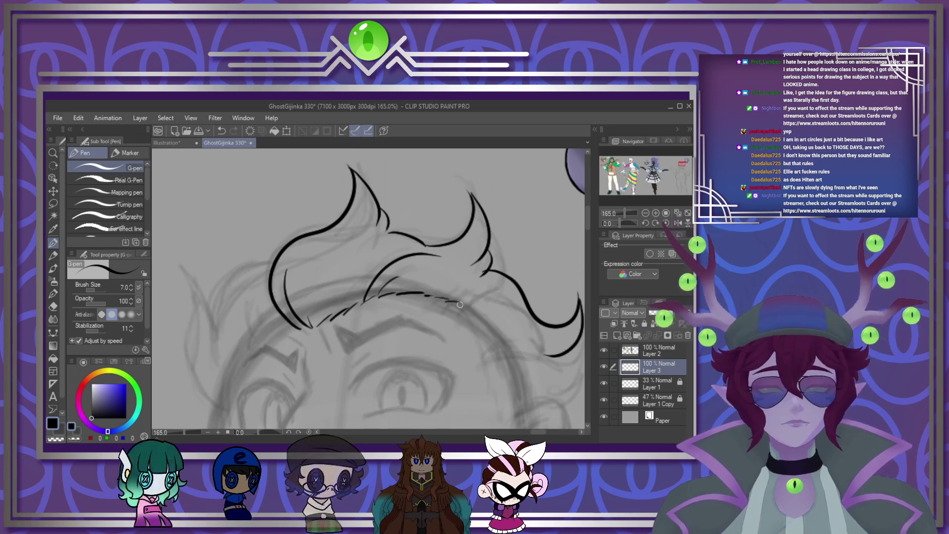
{"action": "left_click_drag", "start_coordinate": [457, 302], "coordinate": [499, 338]}
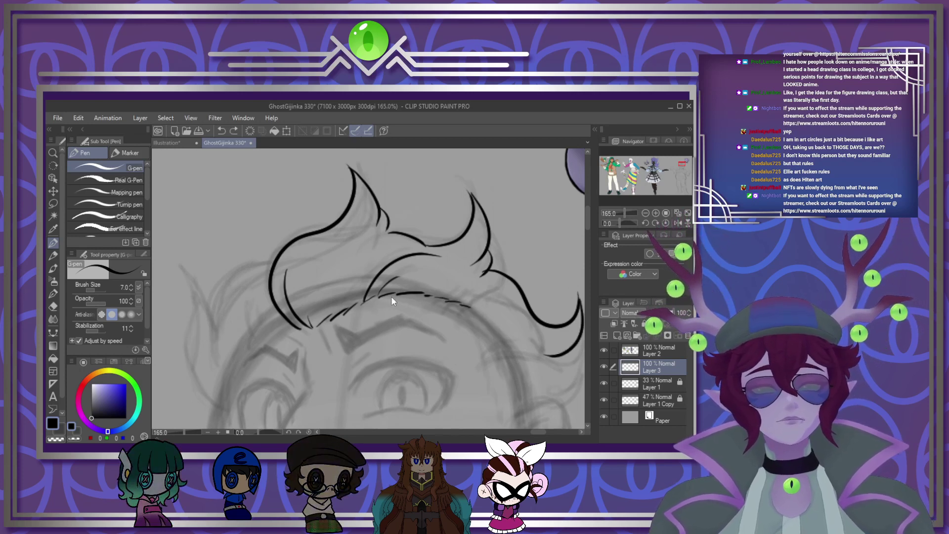
{"action": "mouse_move", "coordinate": [413, 299]}
{"action": "left_mouse_down"}
{"action": "mouse_move", "coordinate": [460, 308]}
{"action": "mouse_move", "coordinate": [475, 327]}
{"action": "mouse_move", "coordinate": [497, 417]}
{"action": "left_mouse_up"}
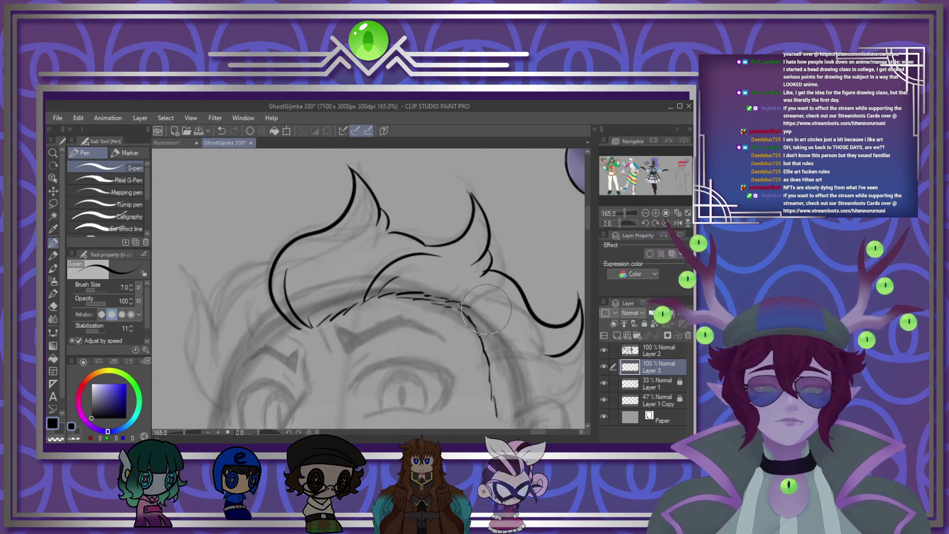
{"action": "left_click_drag", "start_coordinate": [404, 288], "coordinate": [458, 299]}
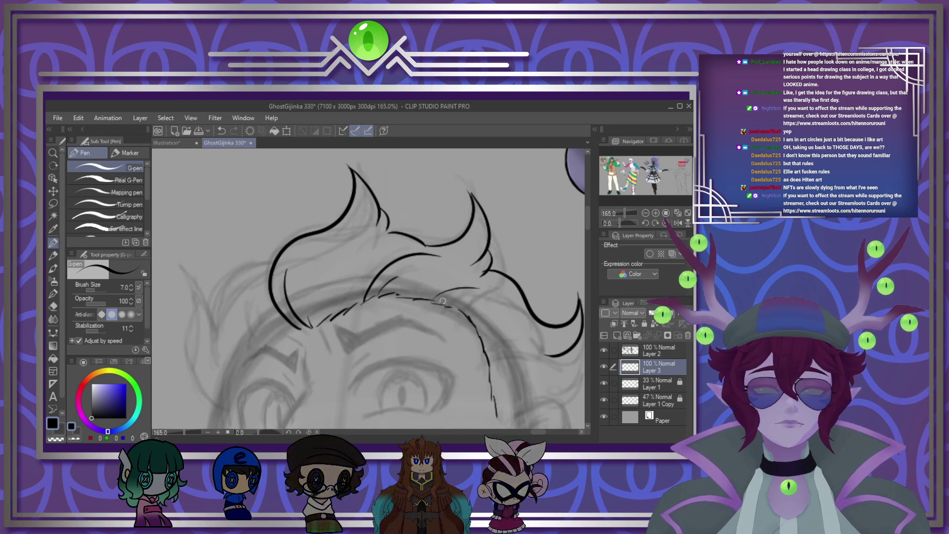
Step: Ink the short strands at the near temple and the squared sideburn edge in front of the ear
{"action": "scroll", "coordinate": [588, 230], "scroll_direction": "down", "scroll_amount": 3}
{"action": "scroll", "coordinate": [588, 230], "scroll_direction": "down", "scroll_amount": 1}
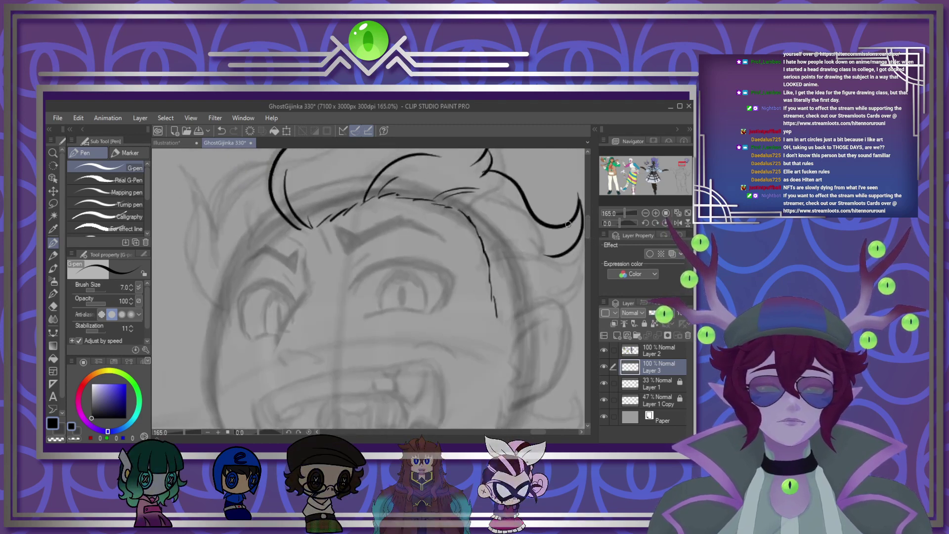
{"action": "left_click_drag", "start_coordinate": [487, 259], "coordinate": [518, 256]}
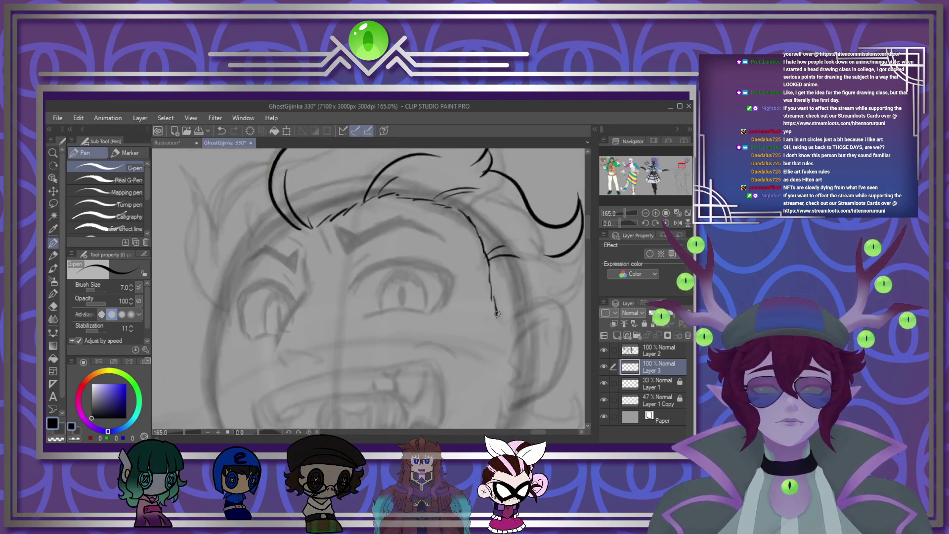
{"action": "left_click_drag", "start_coordinate": [495, 315], "coordinate": [513, 312]}
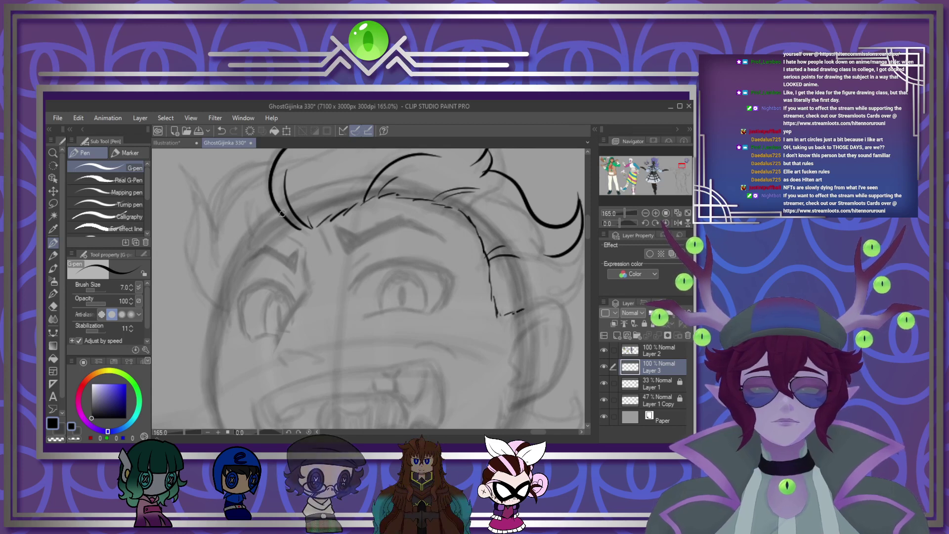
Step: Ink the broken hairline down to the far temple and the flame-like tufts curling outside it
{"action": "mouse_move", "coordinate": [284, 216]}
{"action": "left_mouse_down"}
{"action": "mouse_move", "coordinate": [259, 223]}
{"action": "mouse_move", "coordinate": [221, 279]}
{"action": "left_mouse_up"}
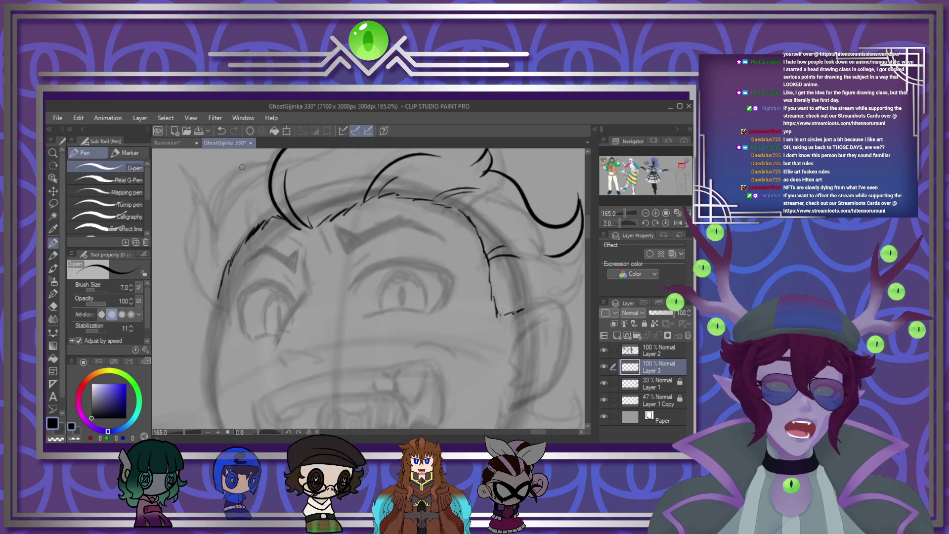
{"action": "mouse_move", "coordinate": [239, 168]}
{"action": "left_mouse_down"}
{"action": "mouse_move", "coordinate": [232, 199]}
{"action": "mouse_move", "coordinate": [247, 233]}
{"action": "left_mouse_up"}
{"action": "mouse_move", "coordinate": [271, 151]}
{"action": "left_mouse_down"}
{"action": "mouse_move", "coordinate": [236, 178]}
{"action": "mouse_move", "coordinate": [213, 245]}
{"action": "mouse_move", "coordinate": [196, 202]}
{"action": "mouse_move", "coordinate": [195, 239]}
{"action": "mouse_move", "coordinate": [217, 285]}
{"action": "left_mouse_up"}
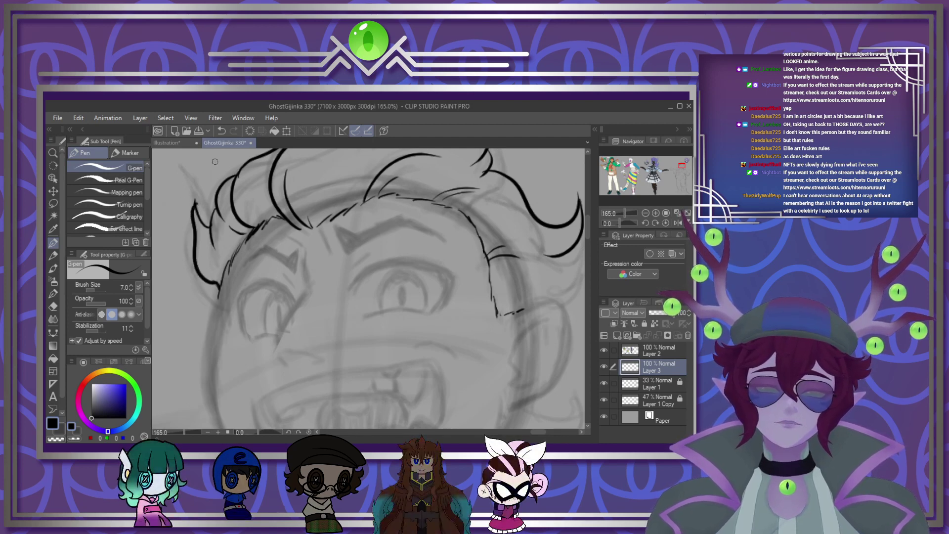
Step: Ink the ear's outer contour, inner folds and dark ear opening, following the sketch
{"action": "scroll", "coordinate": [332, 157], "scroll_direction": "down", "scroll_amount": 7}
{"action": "scroll", "coordinate": [421, 368], "scroll_direction": "up", "scroll_amount": 3}
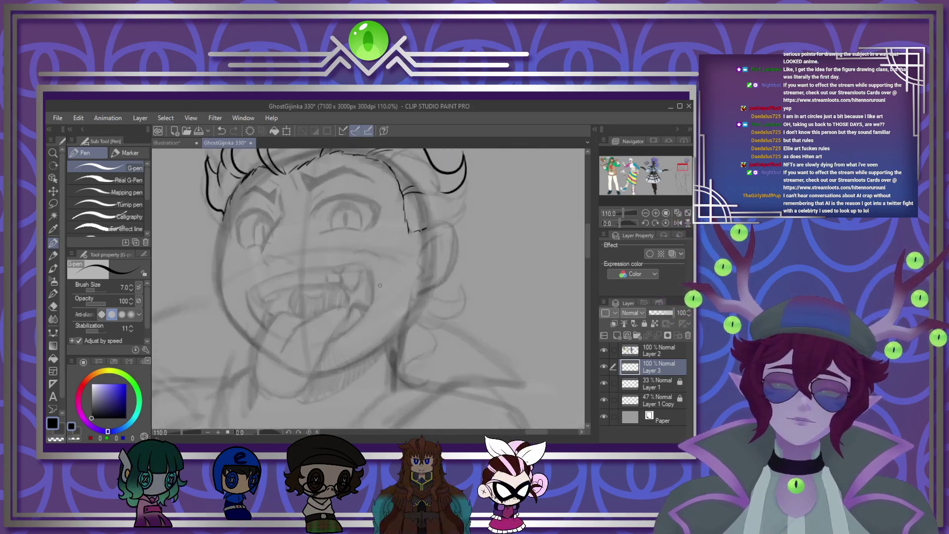
{"action": "scroll", "coordinate": [421, 368], "scroll_direction": "down", "scroll_amount": 3}
{"action": "scroll", "coordinate": [420, 368], "scroll_direction": "up", "scroll_amount": 3}
{"action": "scroll", "coordinate": [415, 240], "scroll_direction": "down", "scroll_amount": 6}
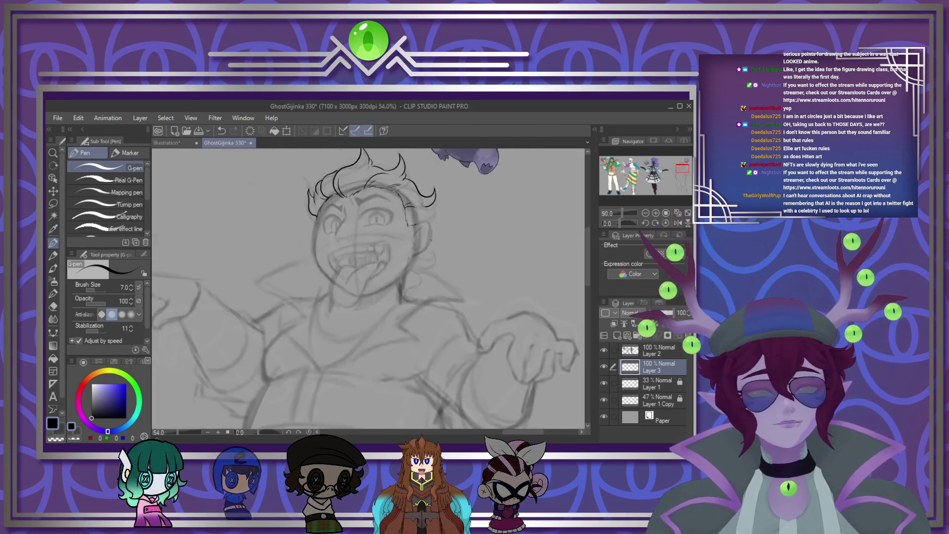
{"action": "scroll", "coordinate": [445, 199], "scroll_direction": "up", "scroll_amount": 4}
{"action": "scroll", "coordinate": [445, 198], "scroll_direction": "up", "scroll_amount": 3}
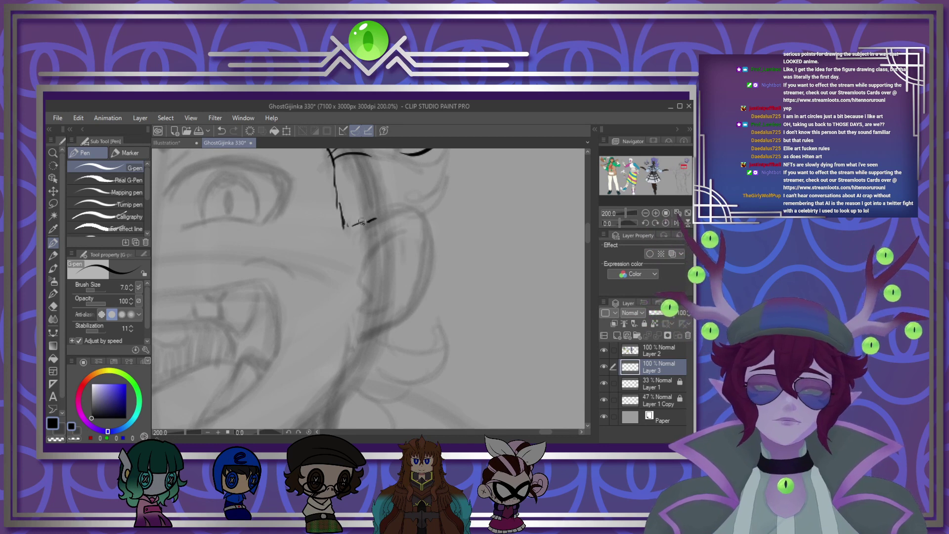
{"action": "mouse_move", "coordinate": [360, 236]}
{"action": "left_mouse_down"}
{"action": "mouse_move", "coordinate": [400, 207]}
{"action": "mouse_move", "coordinate": [418, 208]}
{"action": "mouse_move", "coordinate": [426, 262]}
{"action": "mouse_move", "coordinate": [354, 339]}
{"action": "left_mouse_up"}
{"action": "mouse_move", "coordinate": [405, 225]}
{"action": "left_mouse_down"}
{"action": "mouse_move", "coordinate": [357, 287]}
{"action": "mouse_move", "coordinate": [360, 309]}
{"action": "mouse_move", "coordinate": [384, 312]}
{"action": "mouse_move", "coordinate": [400, 278]}
{"action": "left_mouse_up"}
{"action": "left_click_drag", "start_coordinate": [404, 230], "coordinate": [389, 261]}
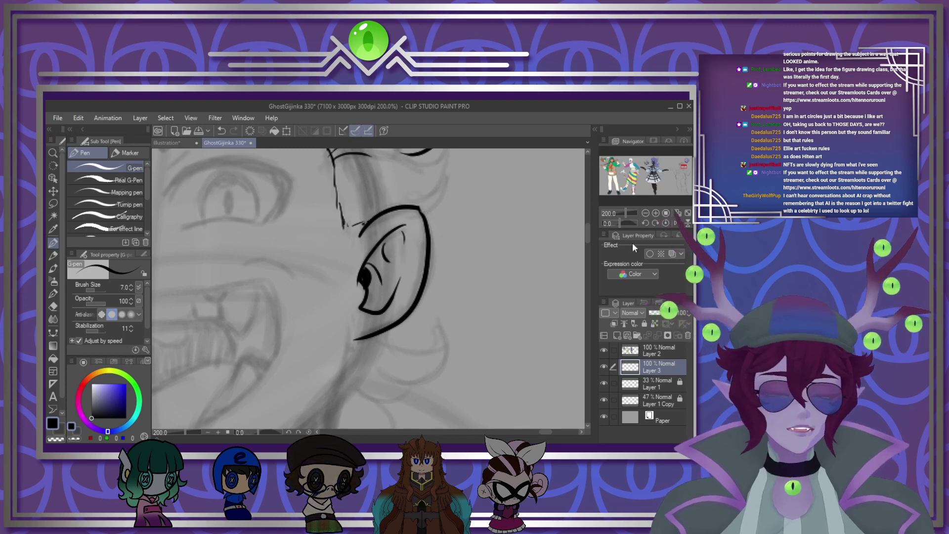
Step: Ink the small flicked tufts of hair behind the temple, down to the top of the ear
{"action": "scroll", "coordinate": [520, 224], "scroll_direction": "up", "scroll_amount": 3}
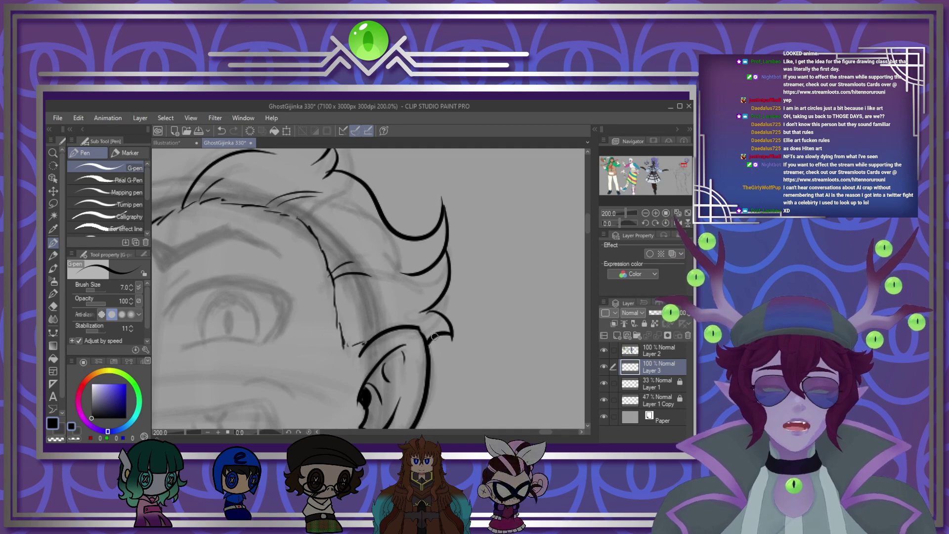
{"action": "scroll", "coordinate": [413, 242], "scroll_direction": "down", "scroll_amount": 5}
{"action": "scroll", "coordinate": [352, 364], "scroll_direction": "up", "scroll_amount": 4}
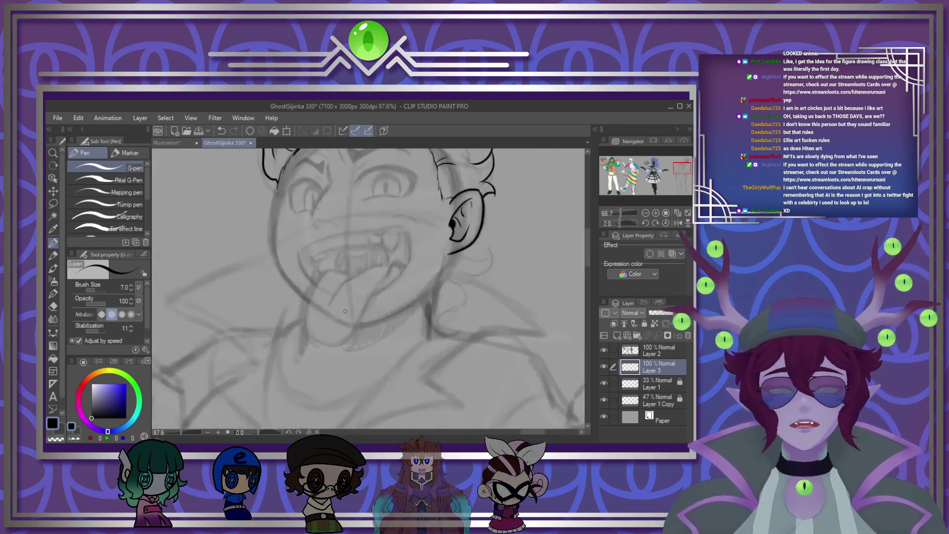
{"action": "scroll", "coordinate": [460, 303], "scroll_direction": "up", "scroll_amount": 1}
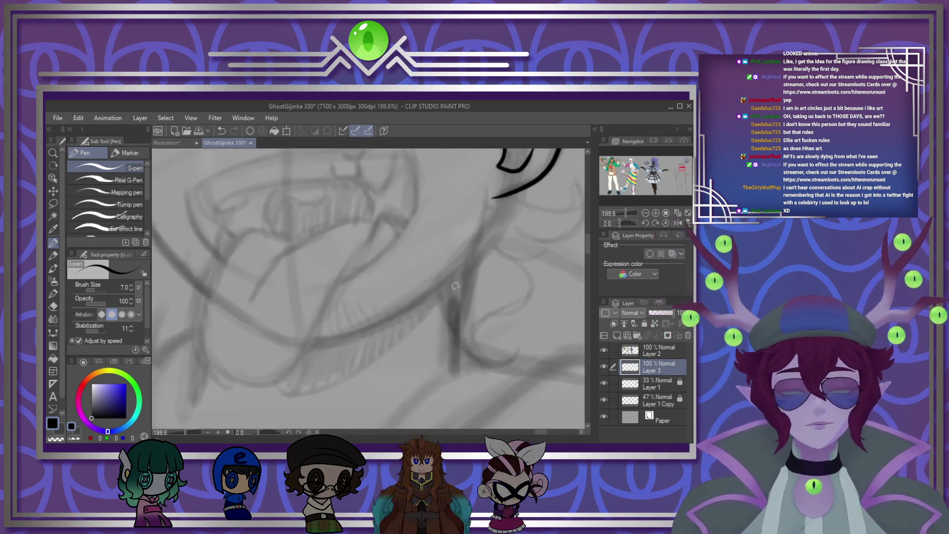
Step: Add a new layer directly above the one holding the inked hair and ear
{"action": "left_click", "coordinate": [624, 336]}
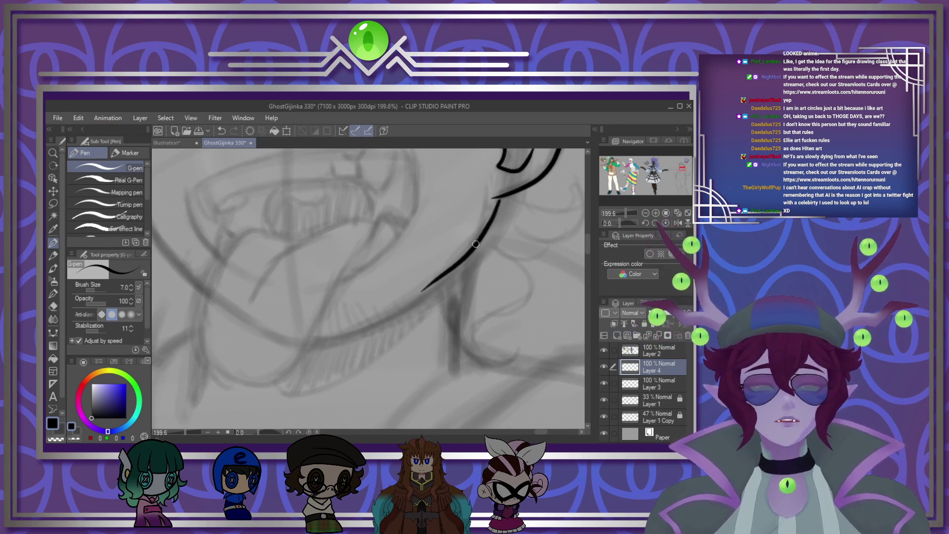
{"action": "left_click_drag", "start_coordinate": [429, 291], "coordinate": [442, 278]}
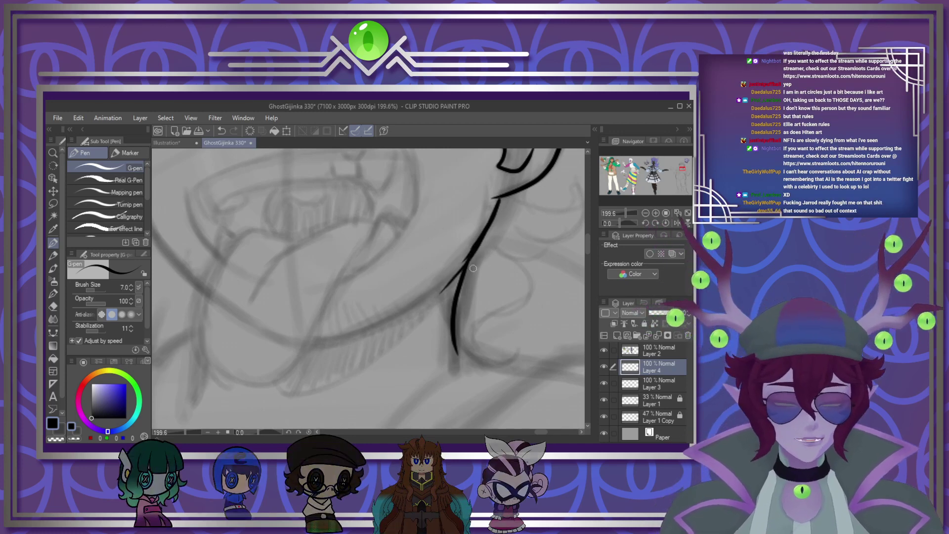
{"action": "left_click_drag", "start_coordinate": [440, 293], "coordinate": [469, 253]}
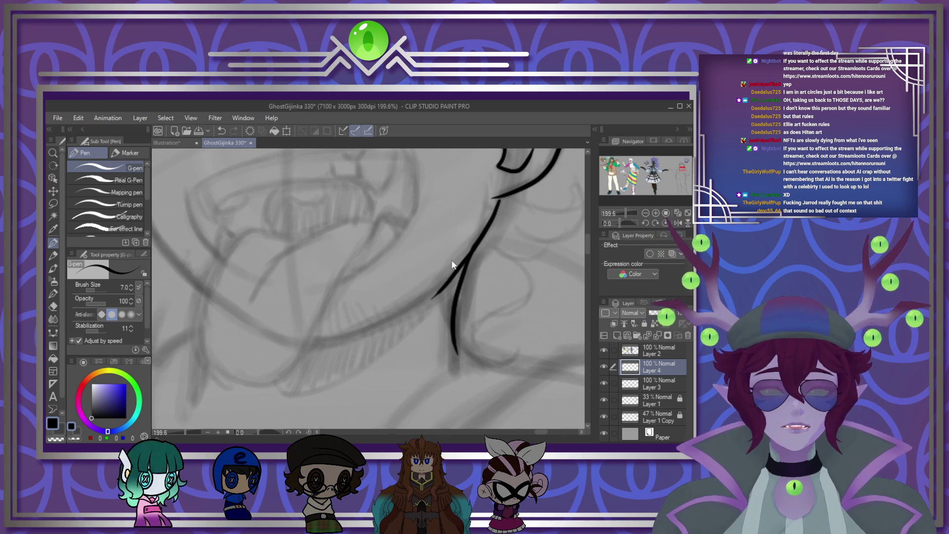
{"action": "key", "text": "ctrl+z"}
{"action": "key", "text": "ctrl+z"}
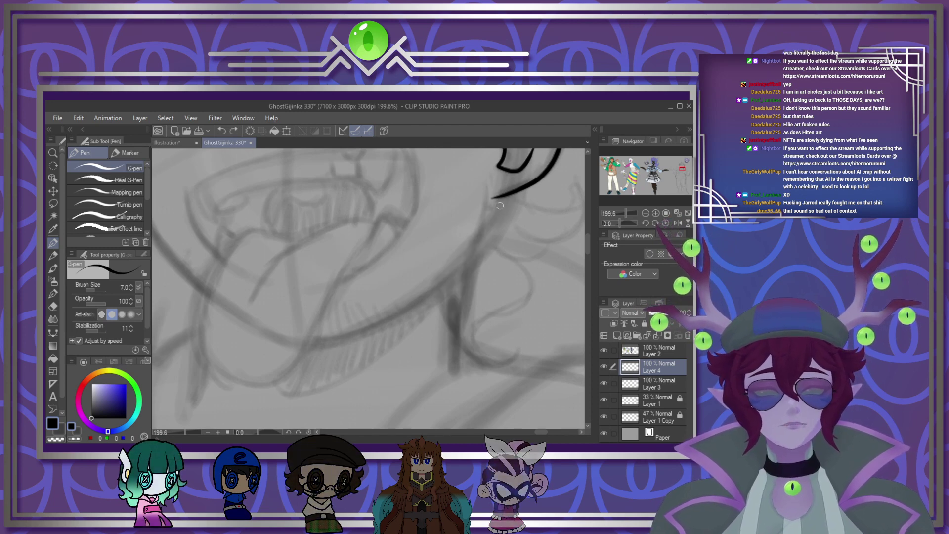
Step: Ink the near jawline from the earlobe to the chin beside the tongue, plus the forked neck line below it
{"action": "left_click_drag", "start_coordinate": [439, 289], "coordinate": [302, 347]}
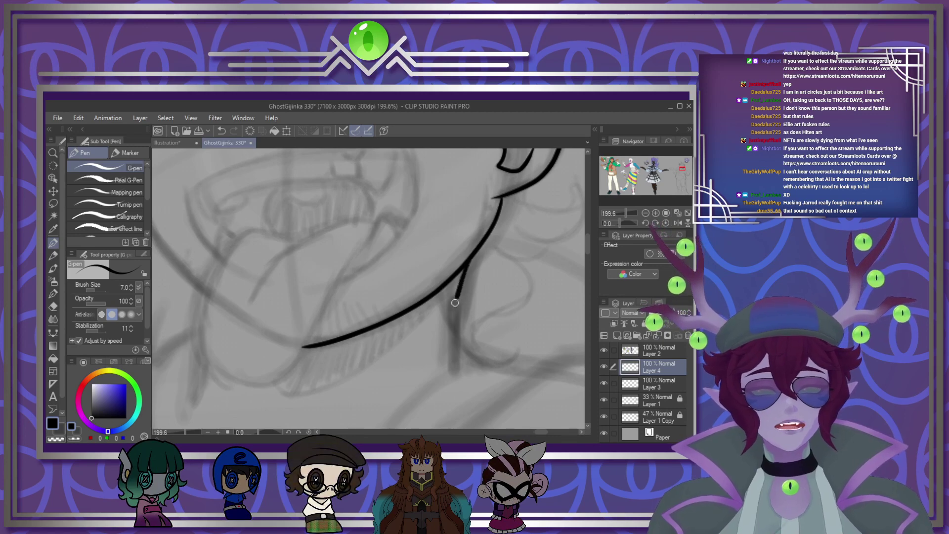
{"action": "left_click_drag", "start_coordinate": [456, 337], "coordinate": [483, 363]}
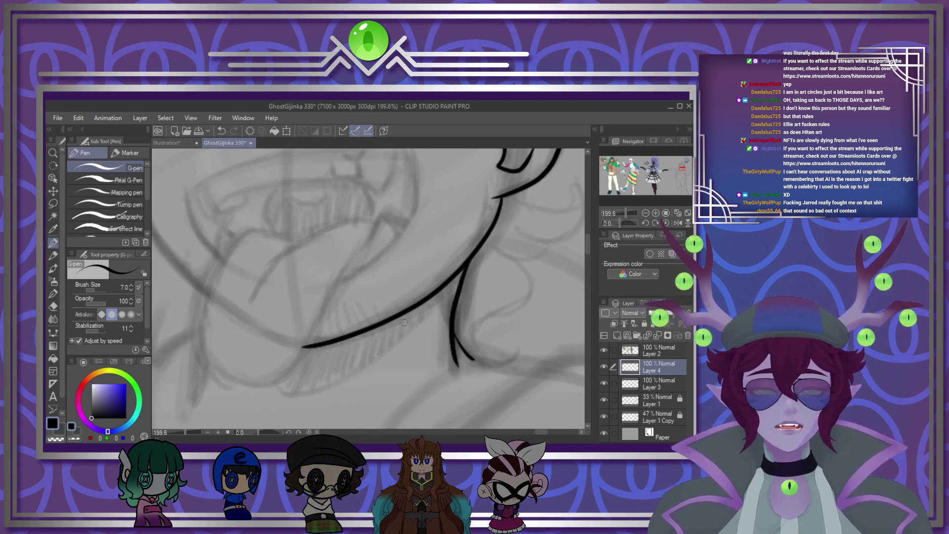
Step: Ink the far side of the face from the temple hair down the cheek and across the tongue's edge
{"action": "key", "text": "ctrl+alt+0"}
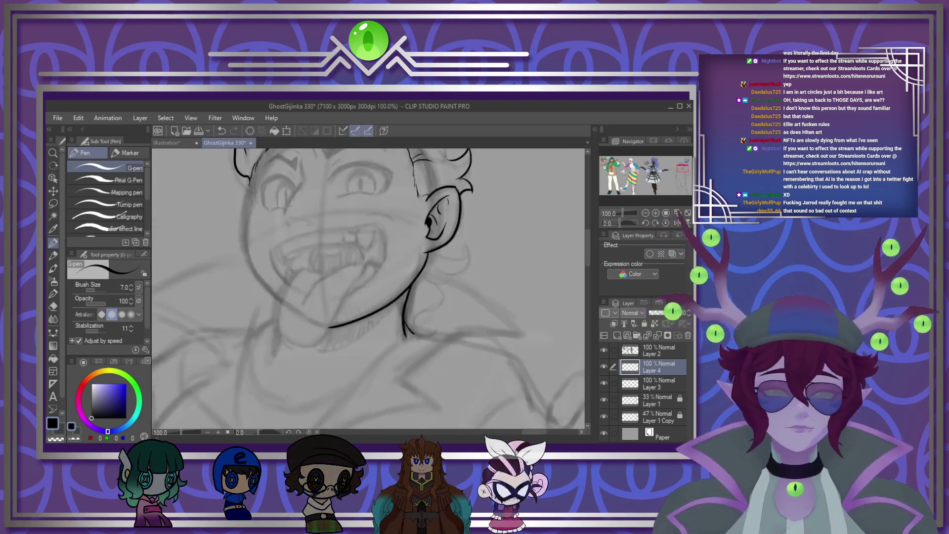
{"action": "scroll", "coordinate": [370, 322], "scroll_direction": "up", "scroll_amount": 4}
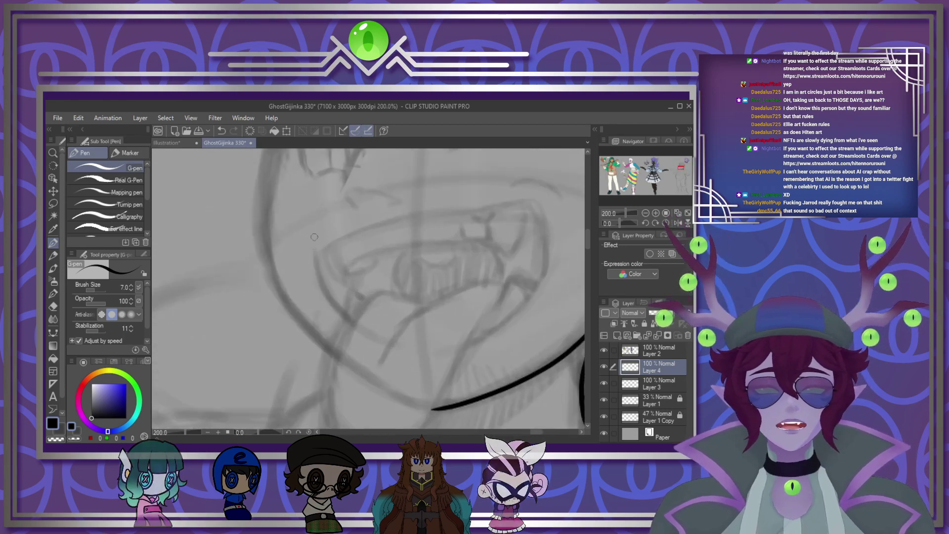
{"action": "mouse_move", "coordinate": [270, 152]}
{"action": "left_mouse_down"}
{"action": "mouse_move", "coordinate": [259, 244]}
{"action": "mouse_move", "coordinate": [326, 347]}
{"action": "left_mouse_up"}
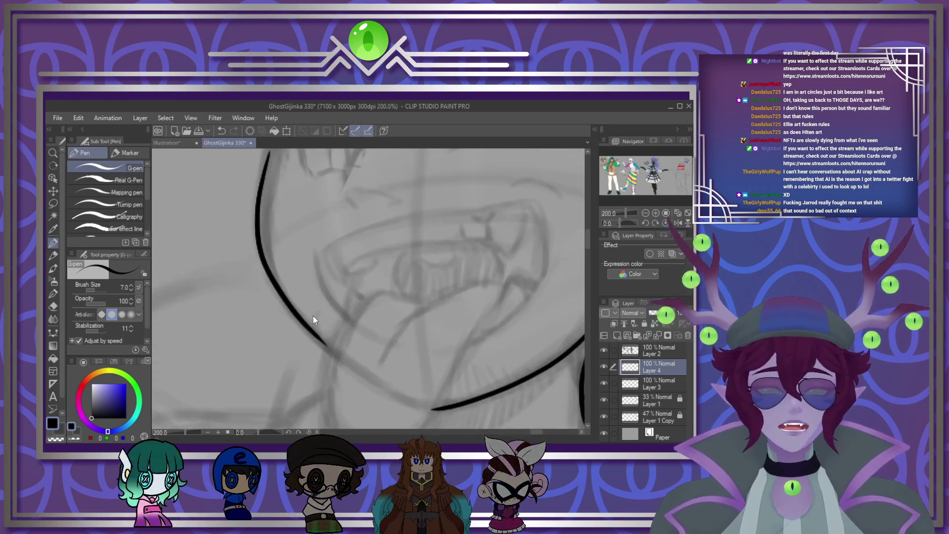
{"action": "left_click_drag", "start_coordinate": [274, 162], "coordinate": [275, 275]}
{"action": "key", "text": "ctrl+z"}
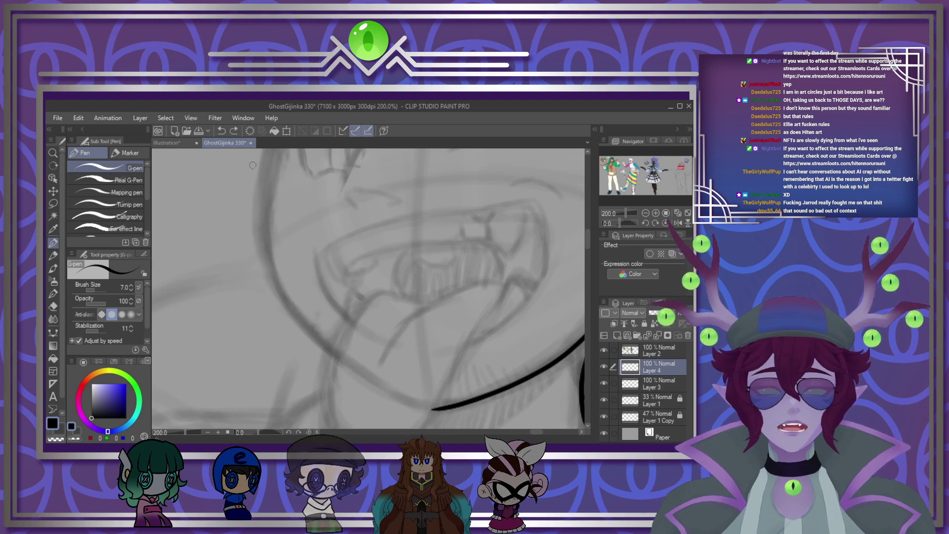
{"action": "left_click_drag", "start_coordinate": [271, 151], "coordinate": [357, 369]}
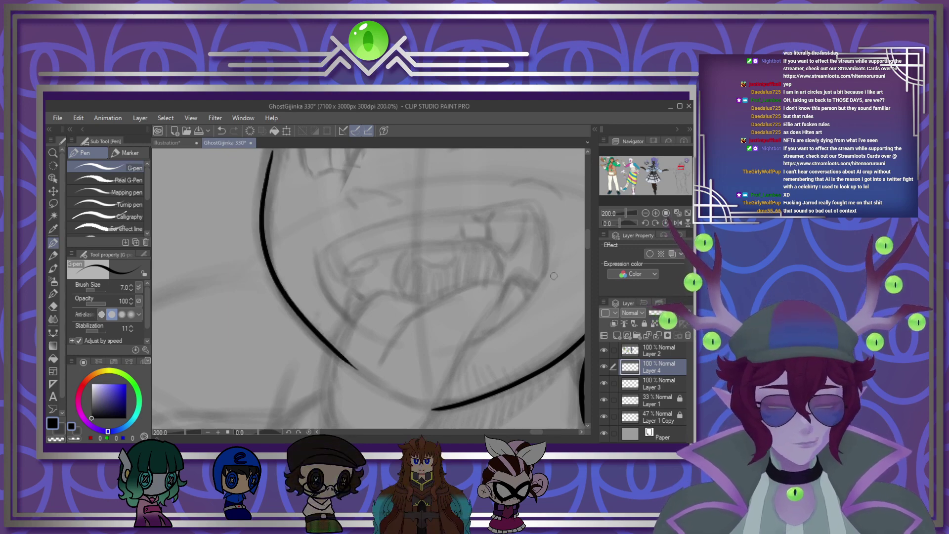
{"action": "scroll", "coordinate": [350, 223], "scroll_direction": "up", "scroll_amount": 5}
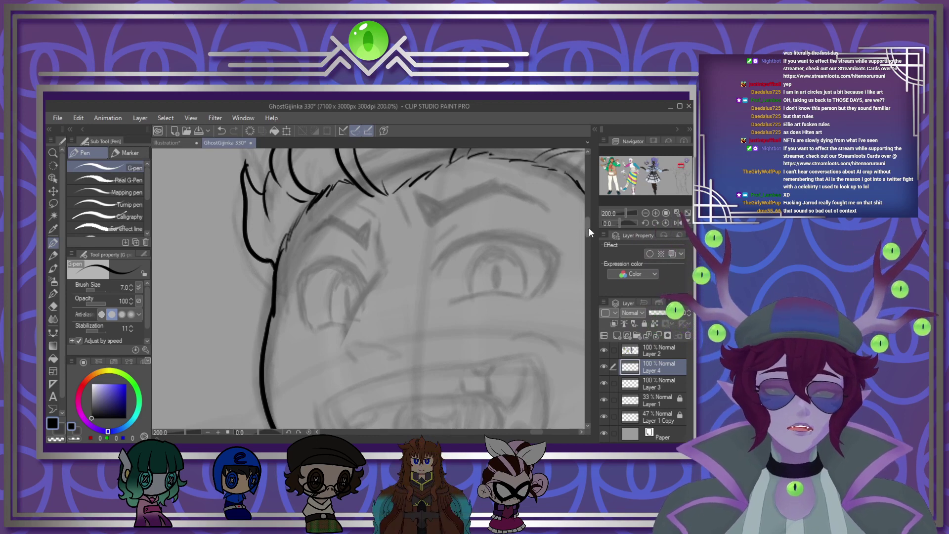
Step: Trim the end of the far jawline so it stops at the outer edge of the tongue
{"action": "left_click_drag", "start_coordinate": [588, 228], "coordinate": [586, 243]}
{"action": "scroll", "coordinate": [429, 271], "scroll_direction": "down", "scroll_amount": 5}
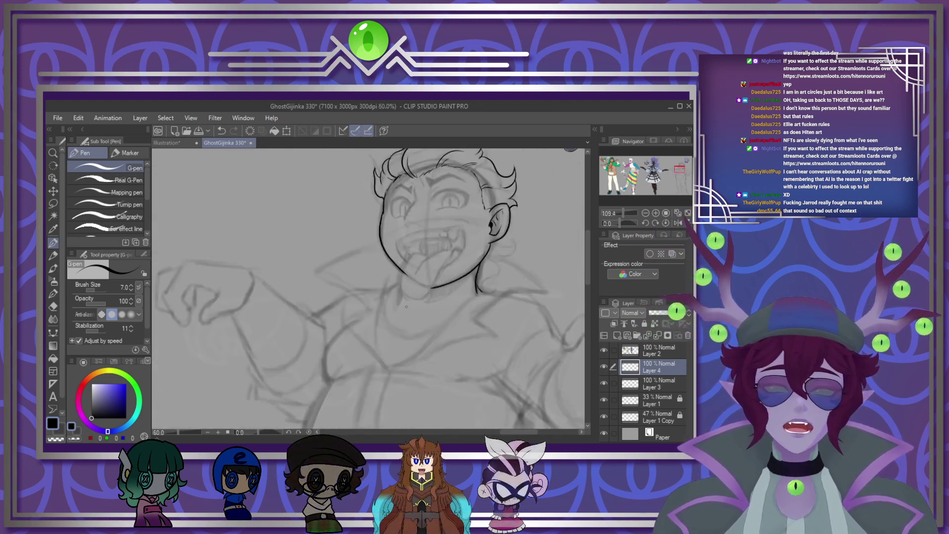
{"action": "scroll", "coordinate": [407, 306], "scroll_direction": "up", "scroll_amount": 6}
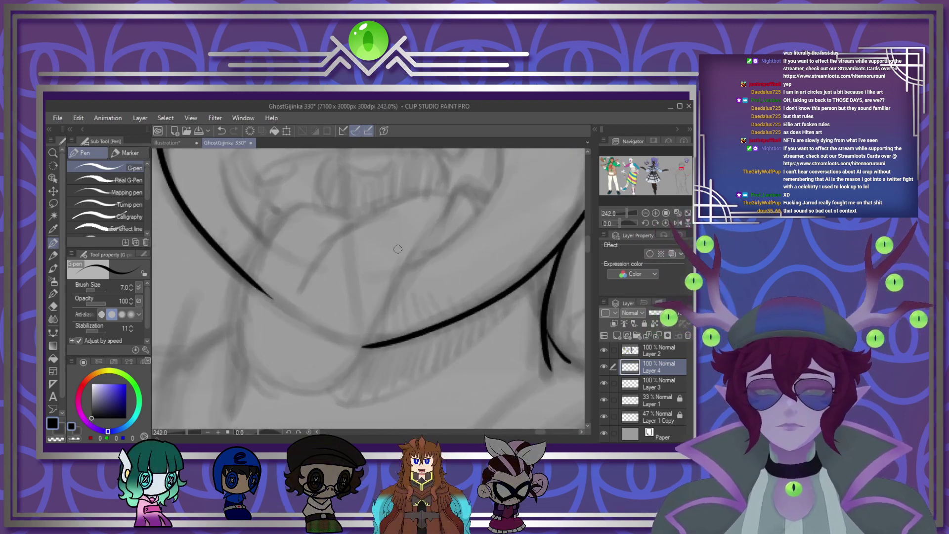
{"action": "left_click_drag", "start_coordinate": [289, 314], "coordinate": [272, 299]}
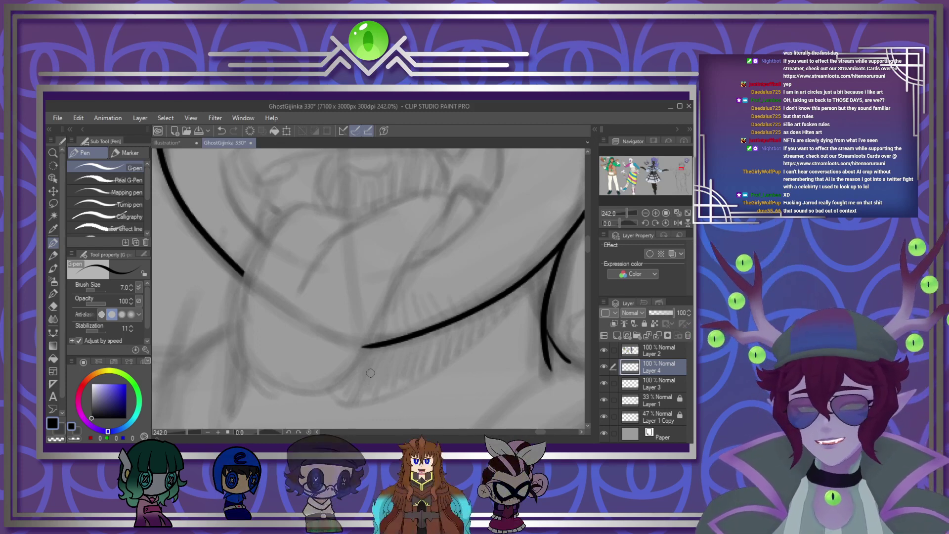
Step: Ink the outline of the near eye: the arched upper lid, angled outer corner and slightly curved lower lid
{"action": "scroll", "coordinate": [370, 372], "scroll_direction": "down", "scroll_amount": 8}
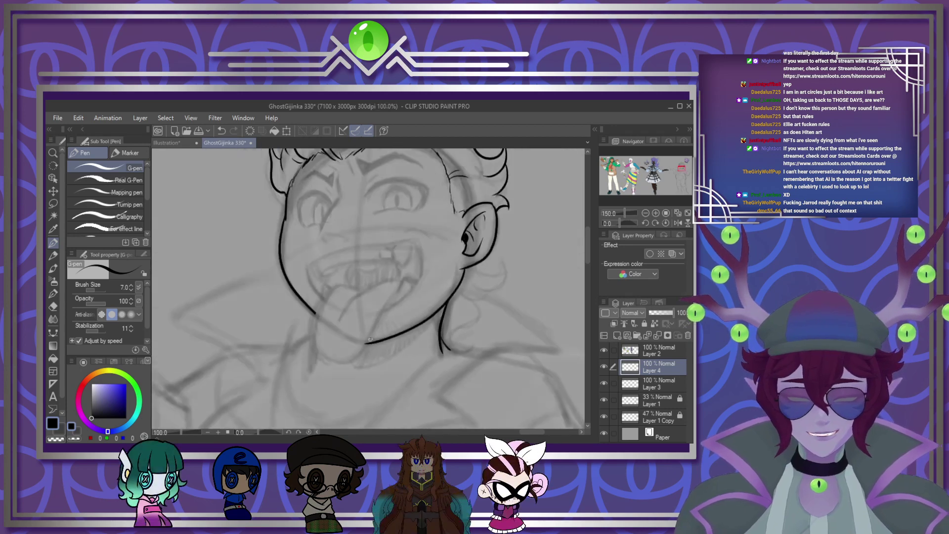
{"action": "scroll", "coordinate": [413, 306], "scroll_direction": "down", "scroll_amount": 2}
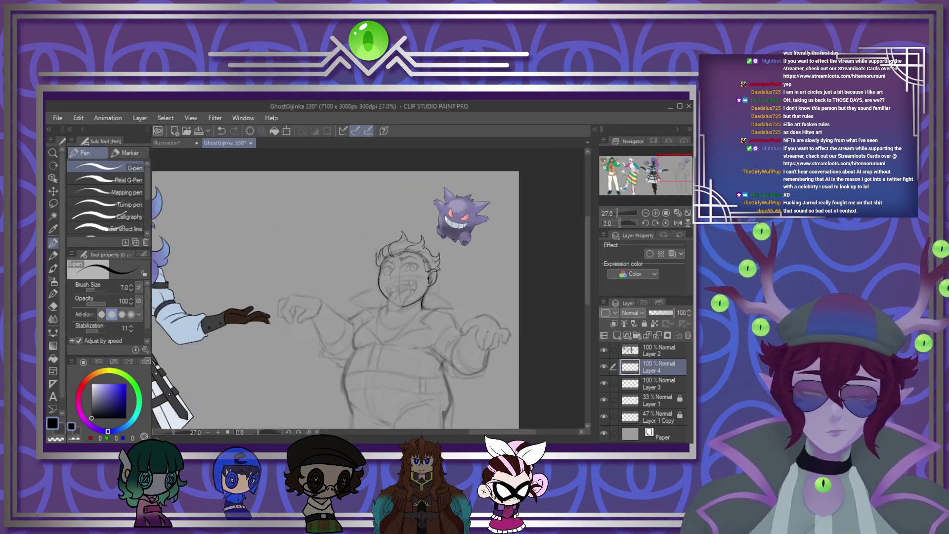
{"action": "scroll", "coordinate": [413, 304], "scroll_direction": "up", "scroll_amount": 1}
{"action": "scroll", "coordinate": [374, 264], "scroll_direction": "up", "scroll_amount": 10}
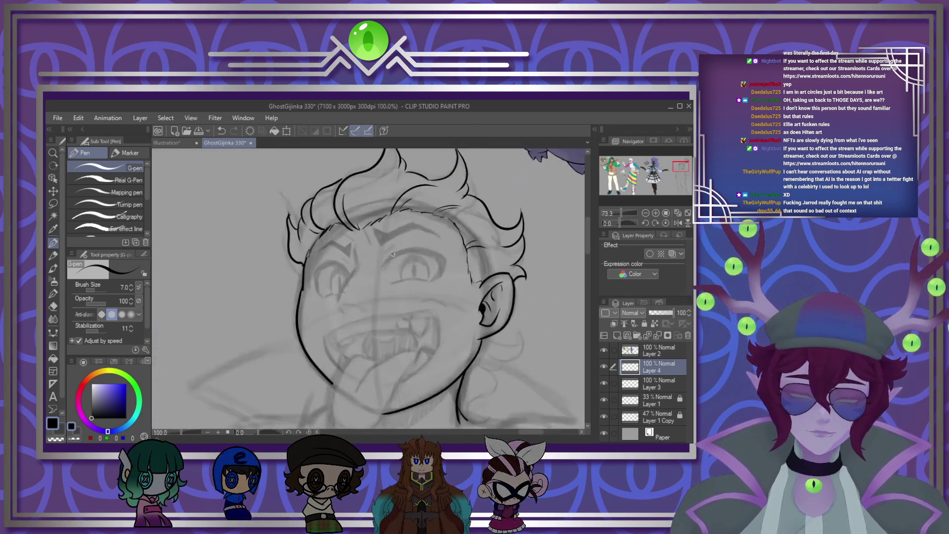
{"action": "scroll", "coordinate": [398, 262], "scroll_direction": "up", "scroll_amount": 1}
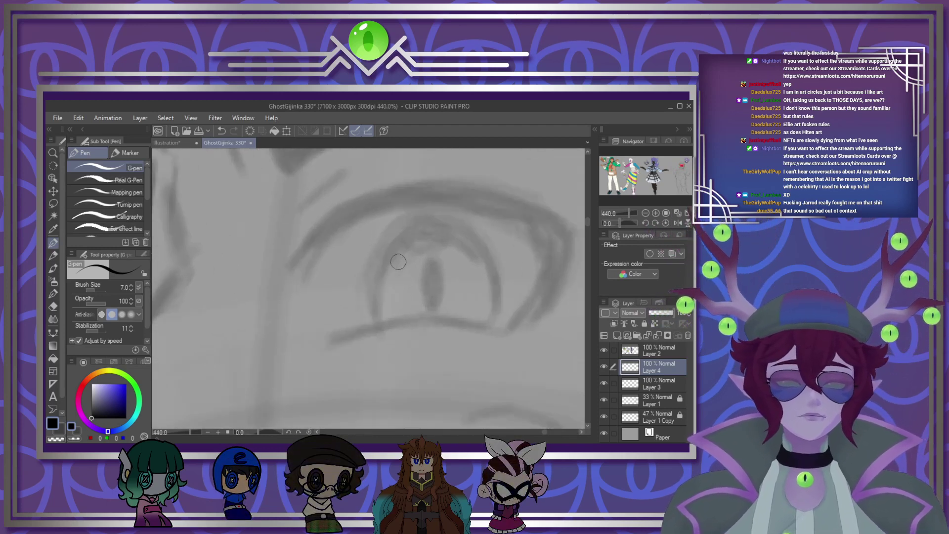
{"action": "scroll", "coordinate": [398, 261], "scroll_direction": "down", "scroll_amount": 4}
{"action": "scroll", "coordinate": [398, 263], "scroll_direction": "up", "scroll_amount": 6}
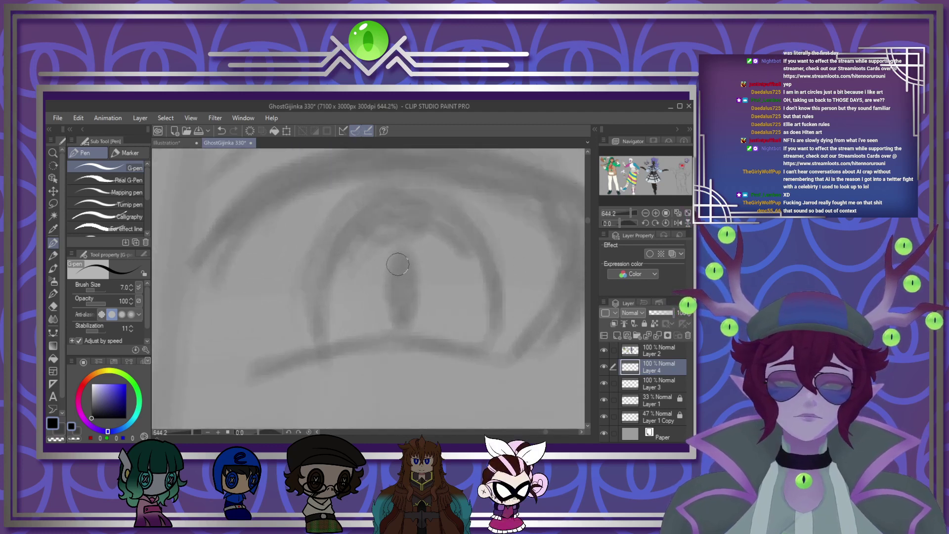
{"action": "scroll", "coordinate": [398, 264], "scroll_direction": "down", "scroll_amount": 2}
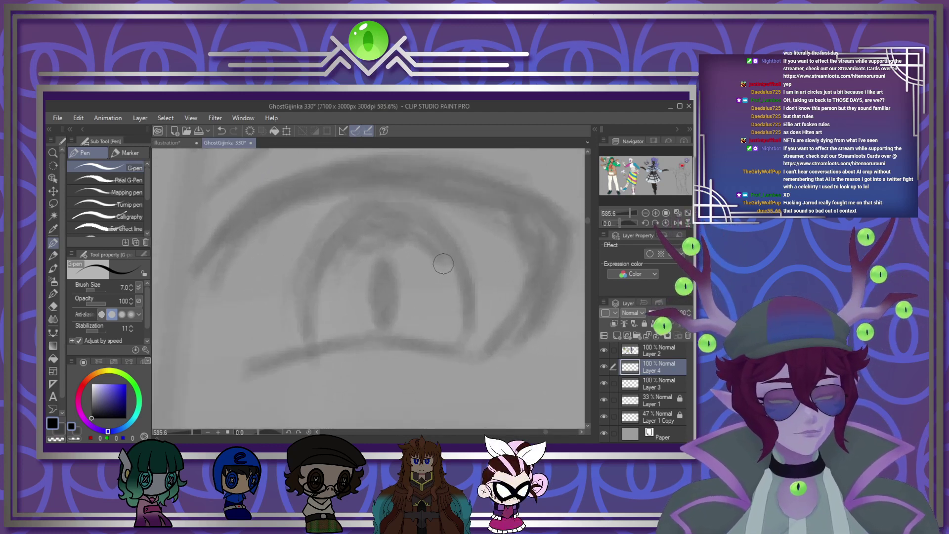
{"action": "mouse_move", "coordinate": [204, 286]}
{"action": "left_mouse_down"}
{"action": "mouse_move", "coordinate": [298, 187]}
{"action": "mouse_move", "coordinate": [481, 196]}
{"action": "mouse_move", "coordinate": [506, 227]}
{"action": "left_mouse_up"}
{"action": "key", "text": "ctrl+z"}
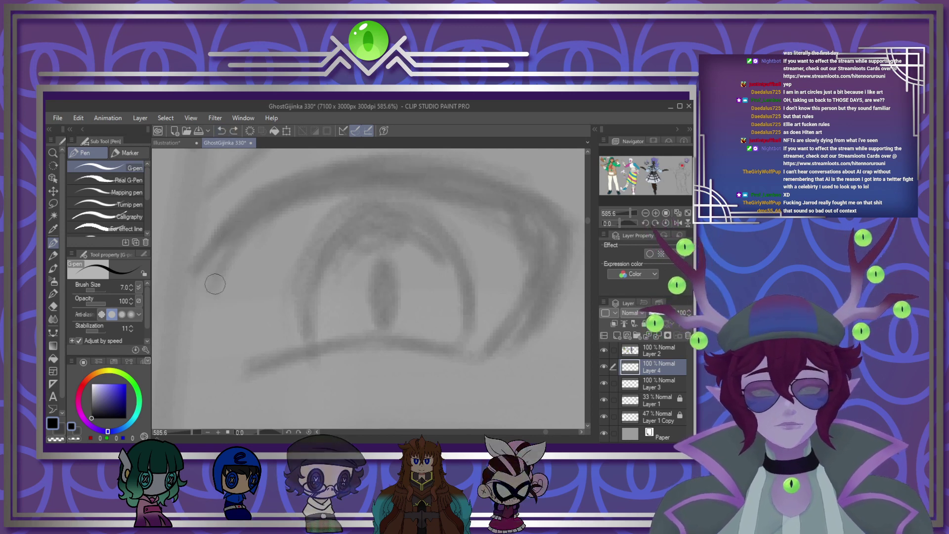
{"action": "mouse_move", "coordinate": [202, 303]}
{"action": "left_mouse_down"}
{"action": "mouse_move", "coordinate": [242, 232]}
{"action": "mouse_move", "coordinate": [451, 167]}
{"action": "mouse_move", "coordinate": [565, 273]}
{"action": "mouse_move", "coordinate": [565, 261]}
{"action": "mouse_move", "coordinate": [537, 313]}
{"action": "mouse_move", "coordinate": [451, 346]}
{"action": "left_mouse_up"}
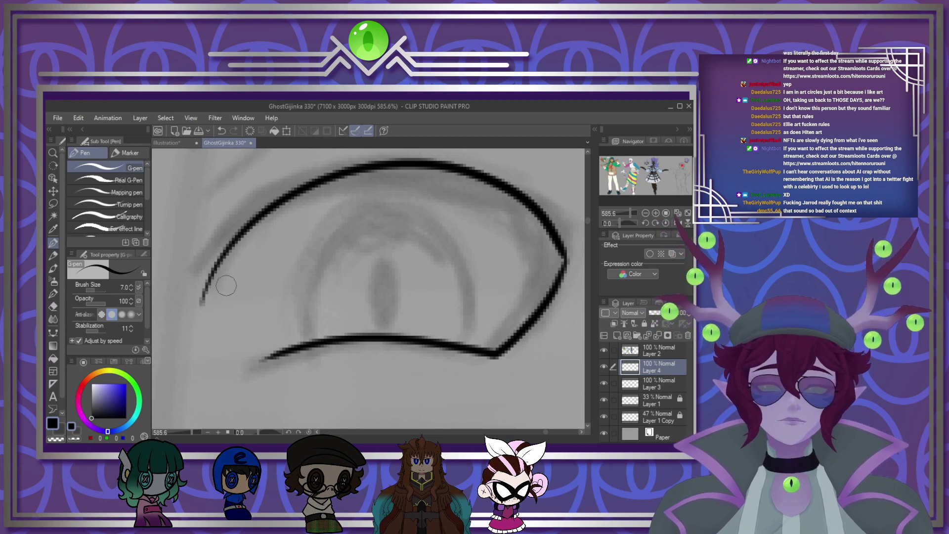
{"action": "mouse_move", "coordinate": [200, 302]}
{"action": "left_mouse_down"}
{"action": "mouse_move", "coordinate": [299, 171]}
{"action": "mouse_move", "coordinate": [511, 187]}
{"action": "left_mouse_up"}
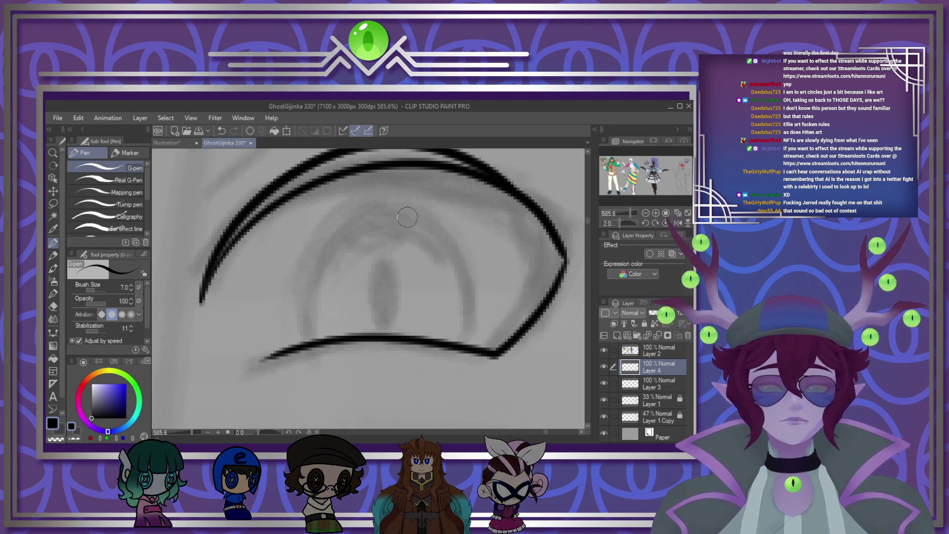
{"action": "scroll", "coordinate": [407, 217], "scroll_direction": "down", "scroll_amount": 4}
{"action": "scroll", "coordinate": [437, 306], "scroll_direction": "up", "scroll_amount": 3}
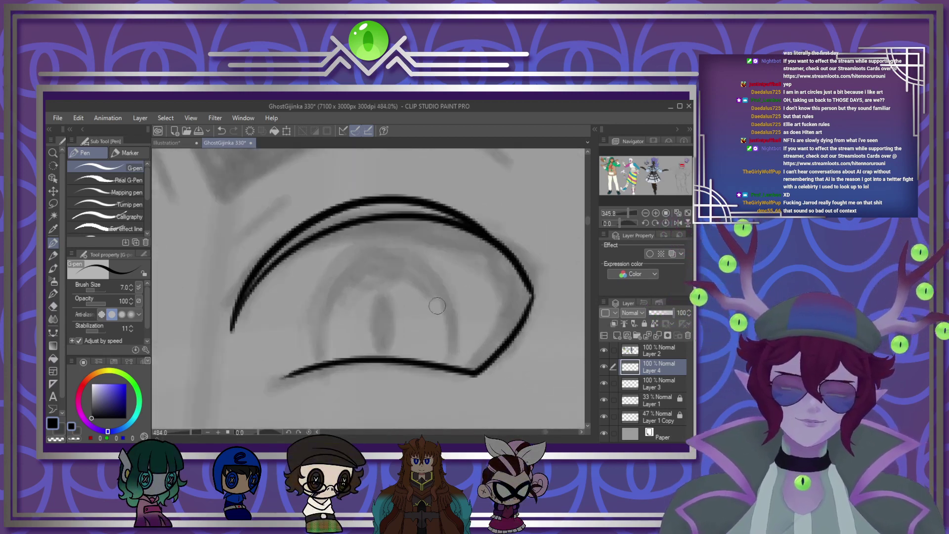
{"action": "scroll", "coordinate": [437, 306], "scroll_direction": "up", "scroll_amount": 1}
{"action": "key", "text": "ctrl+z"}
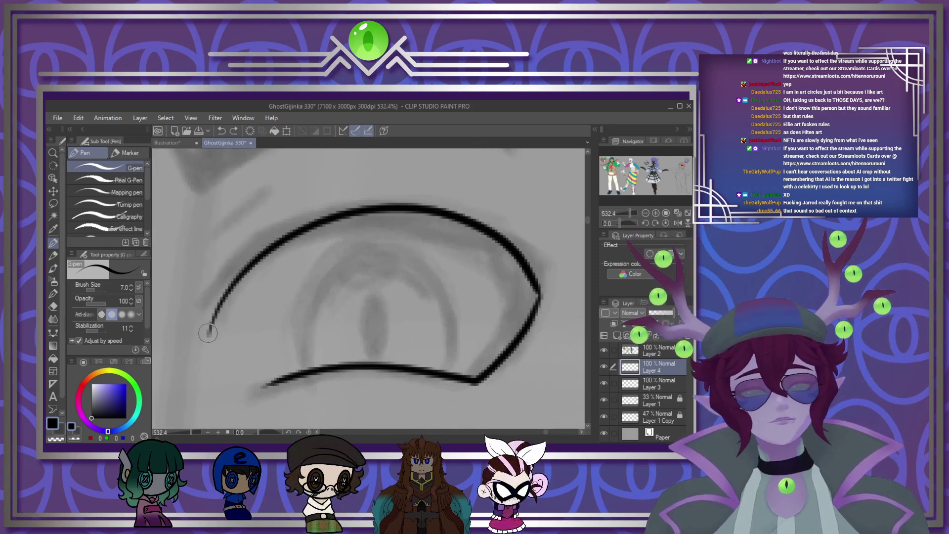
Step: Build up the near eye's upper lid and outer corner with extra contours, and add thin crease strokes above the lid
{"action": "left_click_drag", "start_coordinate": [208, 332], "coordinate": [529, 247]}
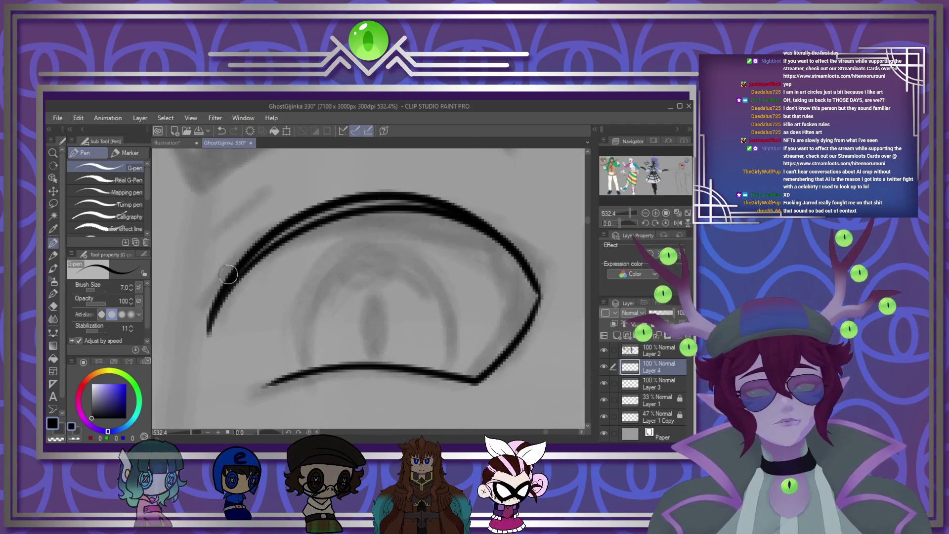
{"action": "mouse_move", "coordinate": [261, 245]}
{"action": "left_mouse_down"}
{"action": "mouse_move", "coordinate": [389, 219]}
{"action": "mouse_move", "coordinate": [497, 282]}
{"action": "mouse_move", "coordinate": [529, 322]}
{"action": "left_mouse_up"}
{"action": "key", "text": "ctrl+z"}
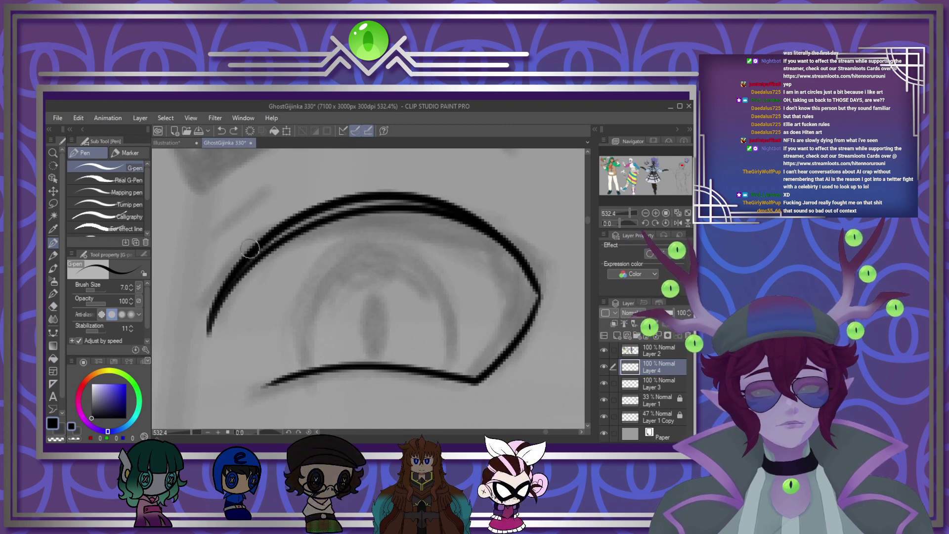
{"action": "mouse_move", "coordinate": [251, 264]}
{"action": "left_mouse_down"}
{"action": "mouse_move", "coordinate": [336, 224]}
{"action": "mouse_move", "coordinate": [466, 241]}
{"action": "mouse_move", "coordinate": [531, 312]}
{"action": "mouse_move", "coordinate": [512, 306]}
{"action": "mouse_move", "coordinate": [478, 368]}
{"action": "left_mouse_up"}
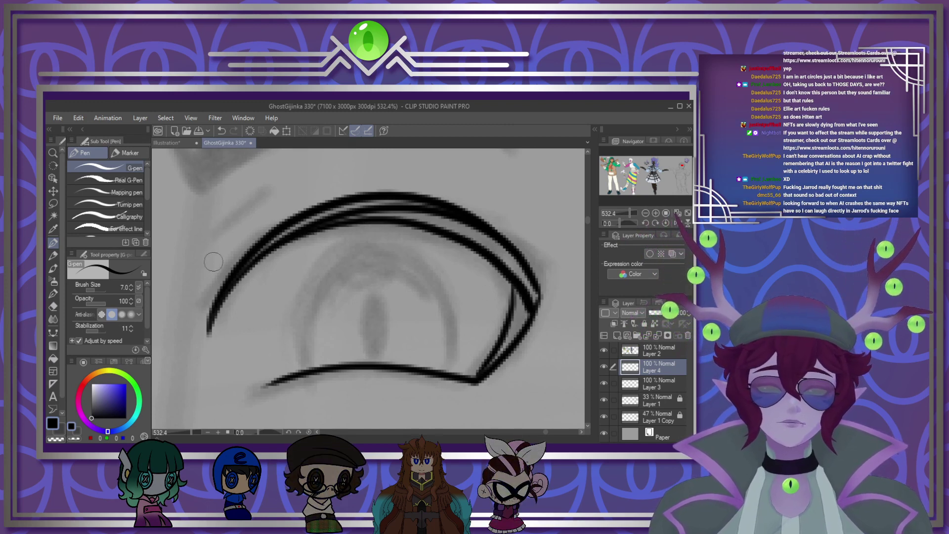
{"action": "mouse_move", "coordinate": [223, 233]}
{"action": "left_mouse_down"}
{"action": "mouse_move", "coordinate": [250, 209]}
{"action": "mouse_move", "coordinate": [385, 162]}
{"action": "left_mouse_up"}
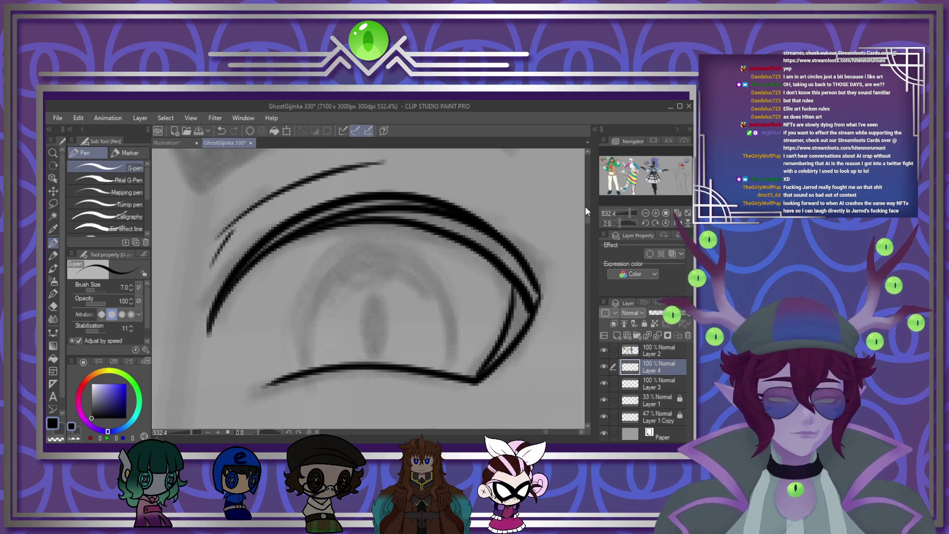
Step: Ink the angular outline of the near eyebrow and the short furrow lines beside its inner end
{"action": "scroll", "coordinate": [588, 216], "scroll_direction": "up", "scroll_amount": 3}
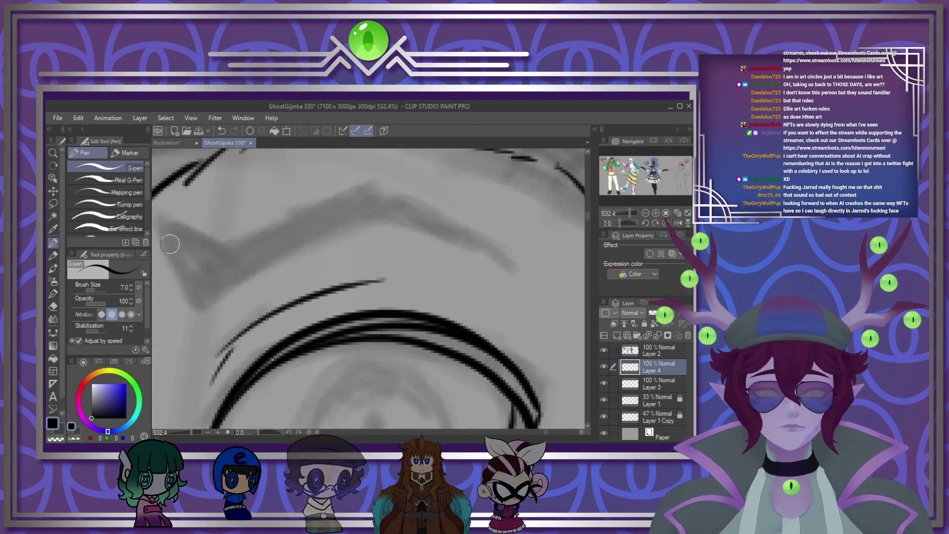
{"action": "scroll", "coordinate": [169, 244], "scroll_direction": "down", "scroll_amount": 4}
{"action": "scroll", "coordinate": [241, 201], "scroll_direction": "up", "scroll_amount": 1}
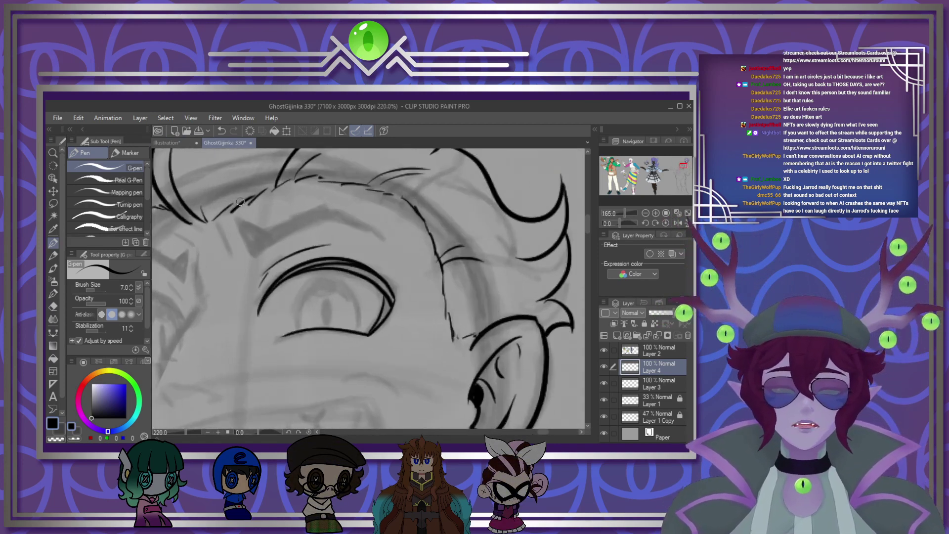
{"action": "scroll", "coordinate": [240, 201], "scroll_direction": "up", "scroll_amount": 5}
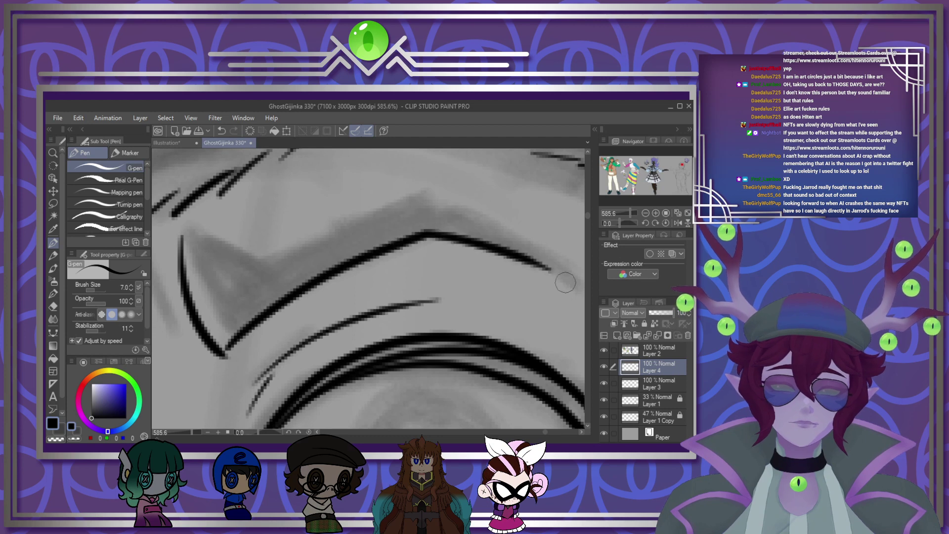
{"action": "mouse_move", "coordinate": [183, 237]}
{"action": "left_mouse_down"}
{"action": "mouse_move", "coordinate": [203, 266]}
{"action": "mouse_move", "coordinate": [426, 192]}
{"action": "mouse_move", "coordinate": [412, 194]}
{"action": "mouse_move", "coordinate": [564, 281]}
{"action": "left_mouse_up"}
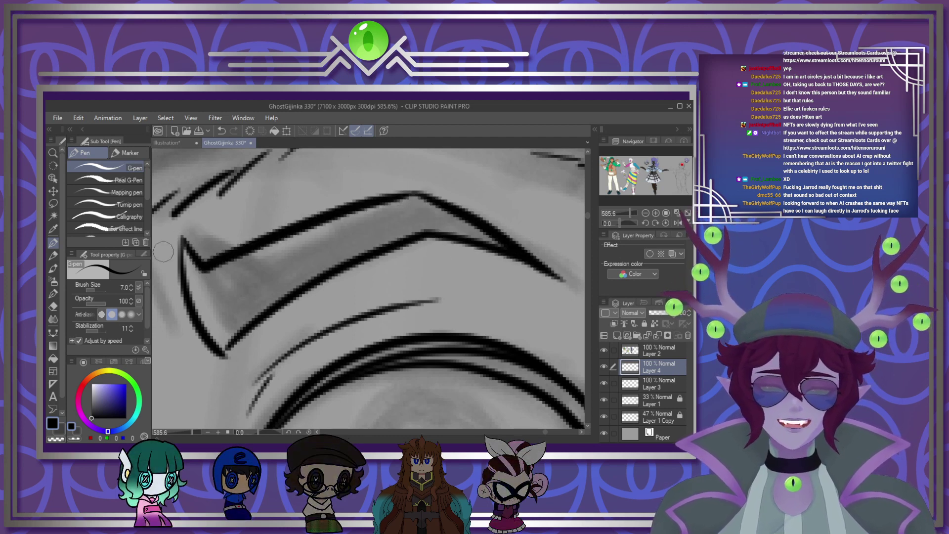
{"action": "left_click_drag", "start_coordinate": [161, 250], "coordinate": [180, 329]}
{"action": "scroll", "coordinate": [249, 382], "scroll_direction": "down", "scroll_amount": 10}
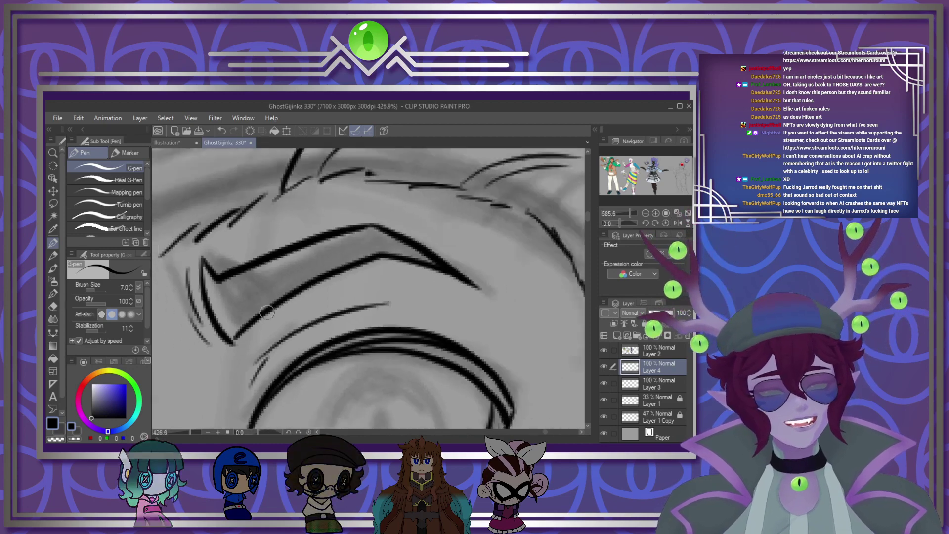
Step: Ink the far eye's outline: curved outer side, slightly curved lower lid, arched upper lid and a second inner contour for lid thickness
{"action": "scroll", "coordinate": [319, 368], "scroll_direction": "up", "scroll_amount": 8}
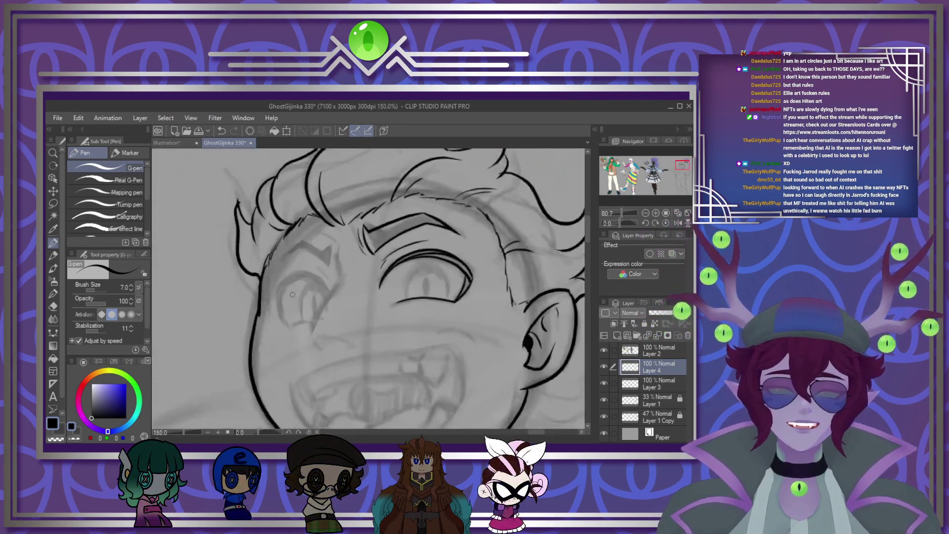
{"action": "scroll", "coordinate": [353, 276], "scroll_direction": "up", "scroll_amount": 2}
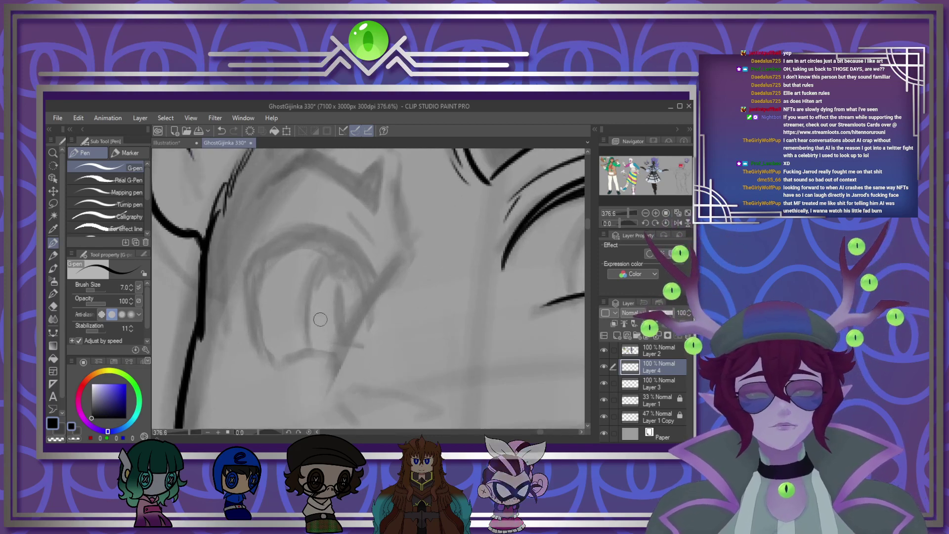
{"action": "scroll", "coordinate": [320, 320], "scroll_direction": "up", "scroll_amount": 3}
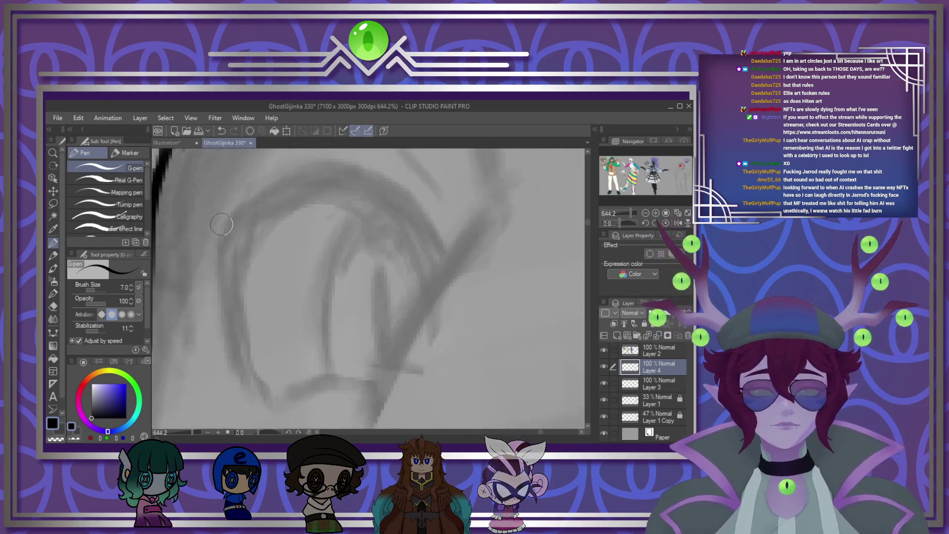
{"action": "mouse_move", "coordinate": [225, 203]}
{"action": "left_mouse_down"}
{"action": "mouse_move", "coordinate": [218, 233]}
{"action": "mouse_move", "coordinate": [247, 384]}
{"action": "mouse_move", "coordinate": [263, 377]}
{"action": "mouse_move", "coordinate": [255, 393]}
{"action": "mouse_move", "coordinate": [271, 400]}
{"action": "mouse_move", "coordinate": [420, 379]}
{"action": "left_mouse_up"}
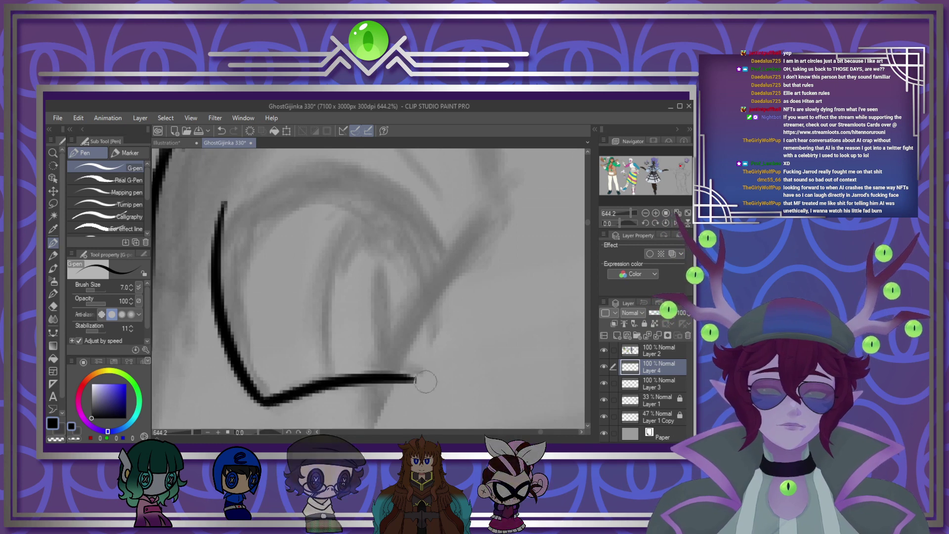
{"action": "mouse_move", "coordinate": [221, 214]}
{"action": "left_mouse_down"}
{"action": "mouse_move", "coordinate": [230, 197]}
{"action": "mouse_move", "coordinate": [345, 152]}
{"action": "left_mouse_up"}
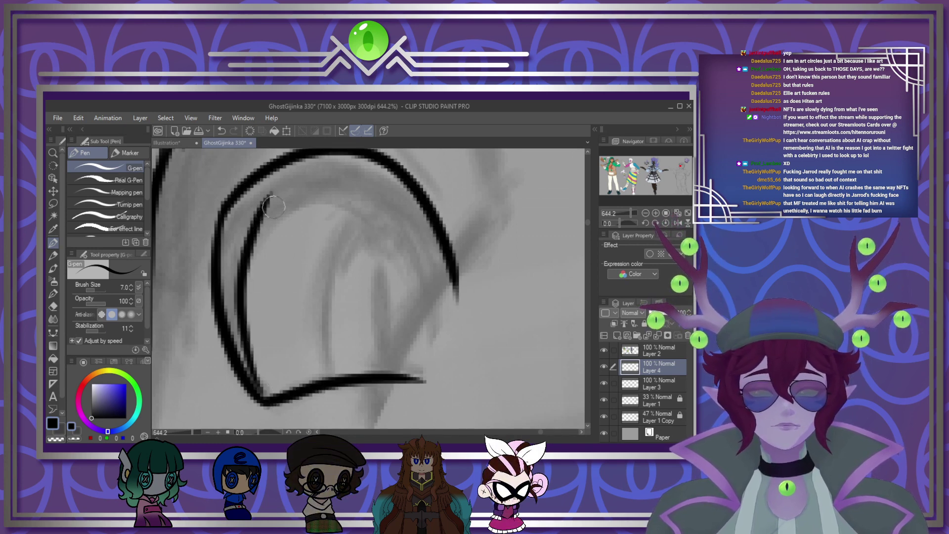
{"action": "left_click_drag", "start_coordinate": [437, 249], "coordinate": [455, 291]}
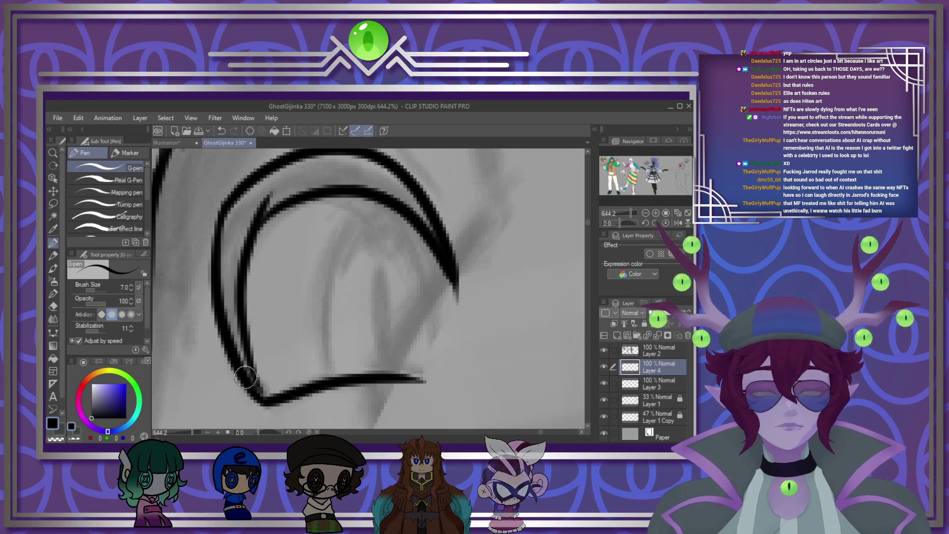
{"action": "left_click_drag", "start_coordinate": [245, 377], "coordinate": [247, 351]}
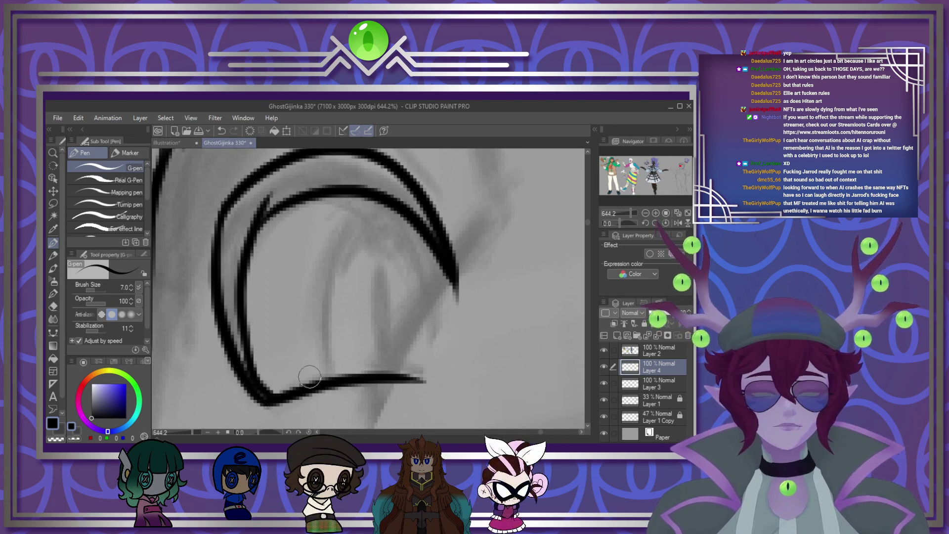
Step: Ink a thin crease stroke above the far eye and the angular outline of the far eyebrow with its pointed inner end
{"action": "scroll", "coordinate": [327, 348], "scroll_direction": "down", "scroll_amount": 3}
{"action": "scroll", "coordinate": [327, 249], "scroll_direction": "up", "scroll_amount": 4}
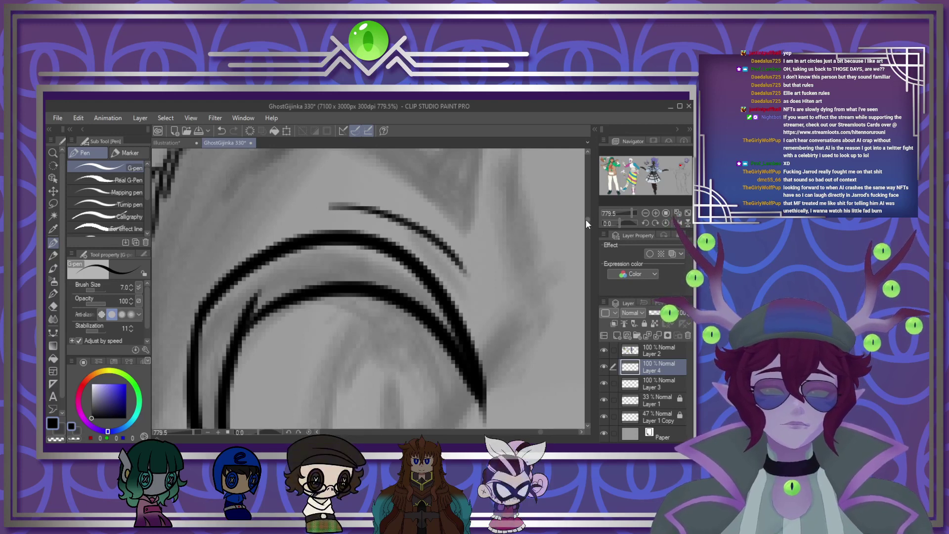
{"action": "scroll", "coordinate": [228, 305], "scroll_direction": "up", "scroll_amount": 3}
{"action": "mouse_move", "coordinate": [214, 329]}
{"action": "left_mouse_down"}
{"action": "mouse_move", "coordinate": [310, 277]}
{"action": "mouse_move", "coordinate": [412, 314]}
{"action": "mouse_move", "coordinate": [467, 359]}
{"action": "mouse_move", "coordinate": [483, 253]}
{"action": "mouse_move", "coordinate": [464, 270]}
{"action": "mouse_move", "coordinate": [412, 266]}
{"action": "left_mouse_up"}
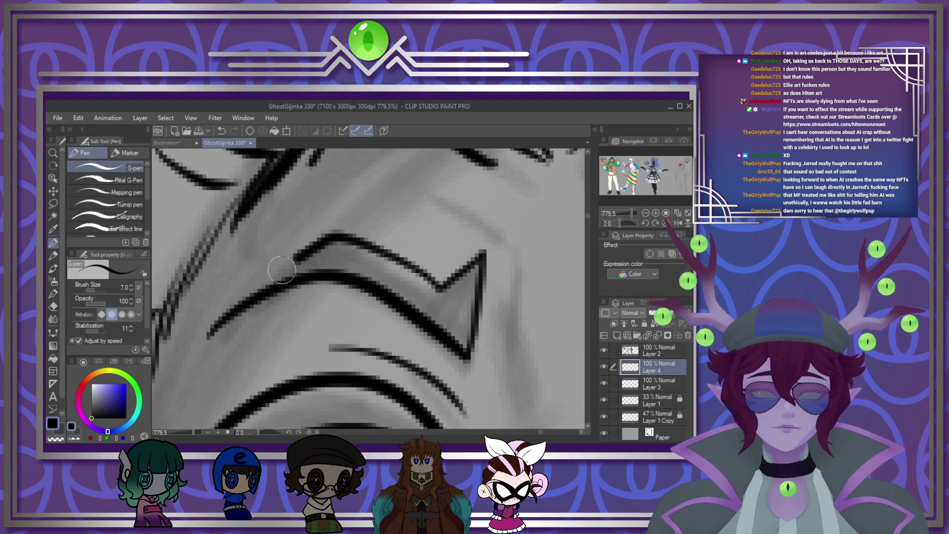
{"action": "scroll", "coordinate": [307, 300], "scroll_direction": "down", "scroll_amount": 8}
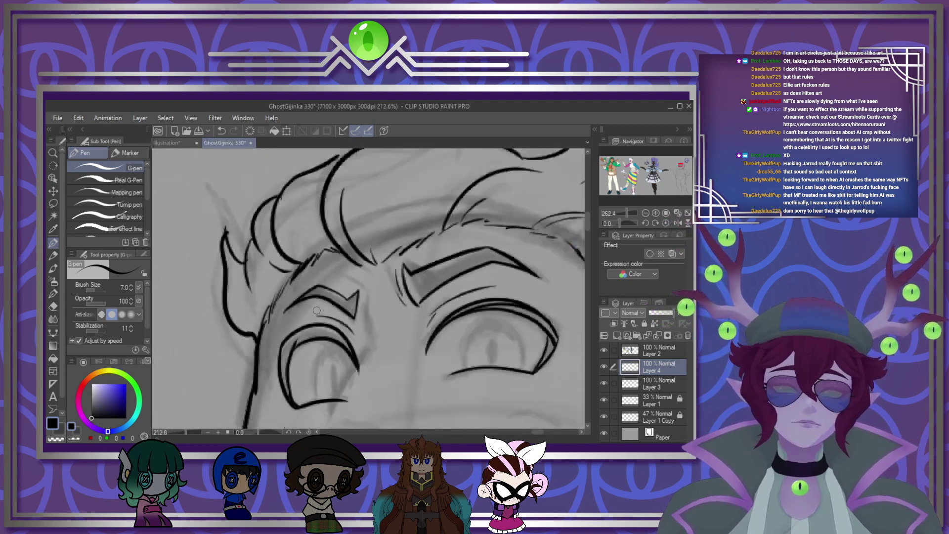
Step: Auto-select the shapes enclosed by the eyebrow and eyelid outlines, shrink the selection, fill it with solid black and deselect
{"action": "scroll", "coordinate": [364, 340], "scroll_direction": "up", "scroll_amount": 2}
{"action": "scroll", "coordinate": [364, 340], "scroll_direction": "up", "scroll_amount": 2}
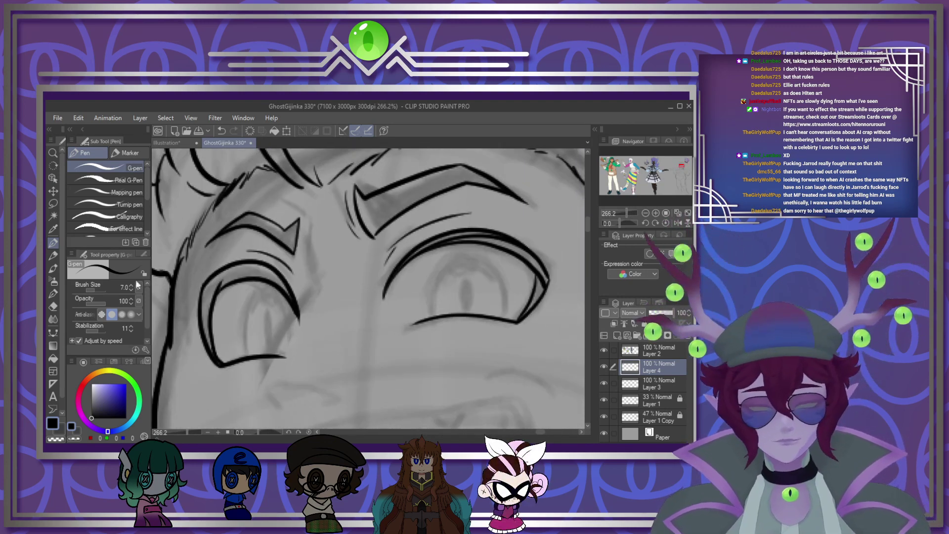
{"action": "left_click", "coordinate": [54, 216]}
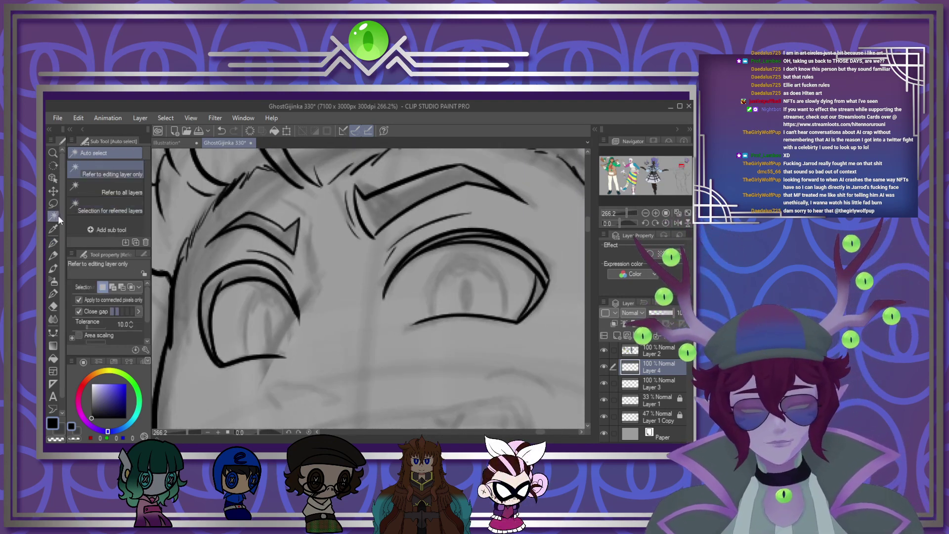
{"action": "left_click", "coordinate": [342, 292]}
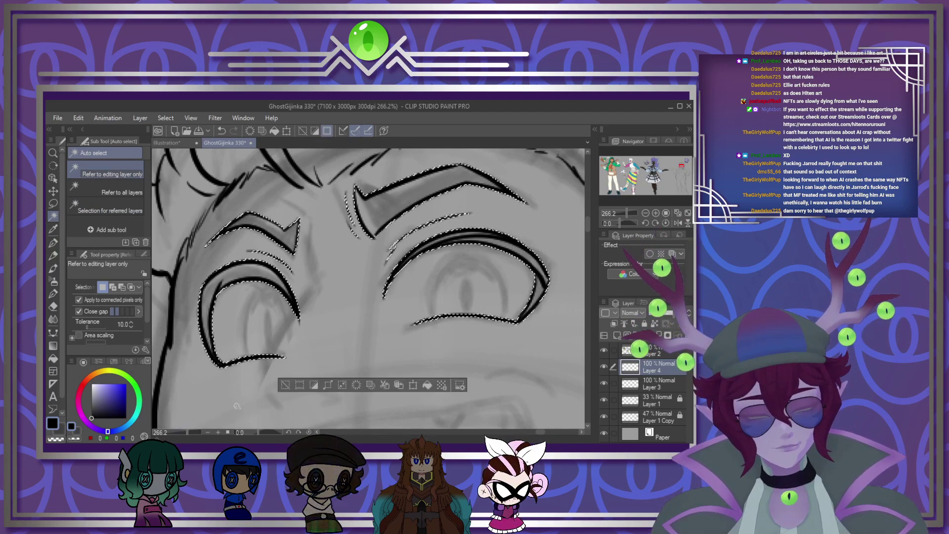
{"action": "left_click", "coordinate": [342, 385]}
{"action": "key", "text": "Return"}
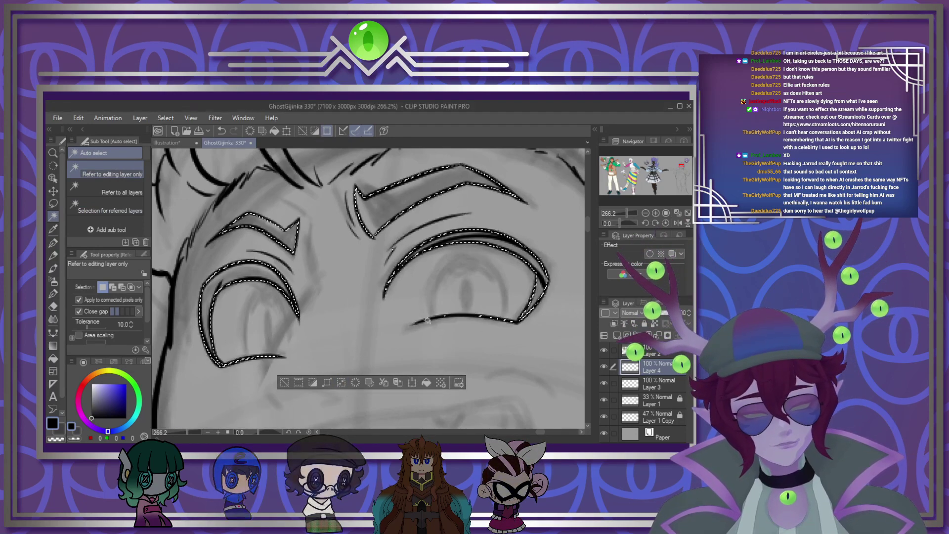
{"action": "left_click", "coordinate": [426, 385]}
{"action": "key", "text": "m"}
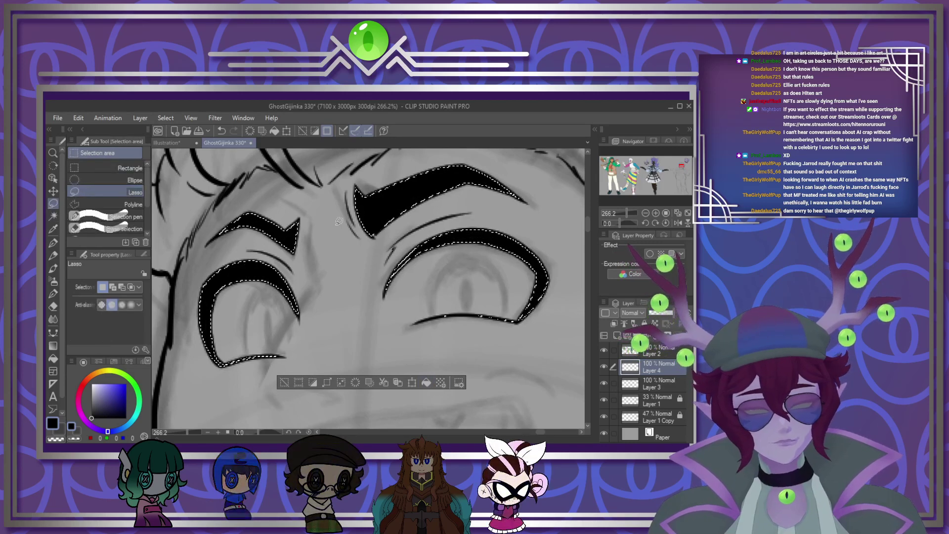
{"action": "key", "text": "ctrl+d"}
Step: On Layer 3, ink the brow crease, the nose bridge line crossing the far eye's inner corner and the short strokes under the nose
{"action": "left_click", "coordinate": [55, 243]}
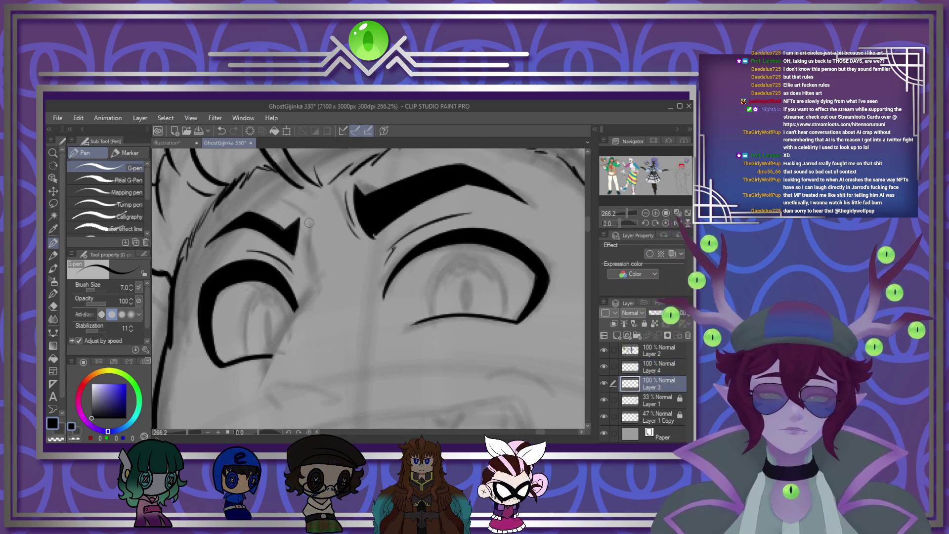
{"action": "left_click_drag", "start_coordinate": [294, 308], "coordinate": [260, 392]}
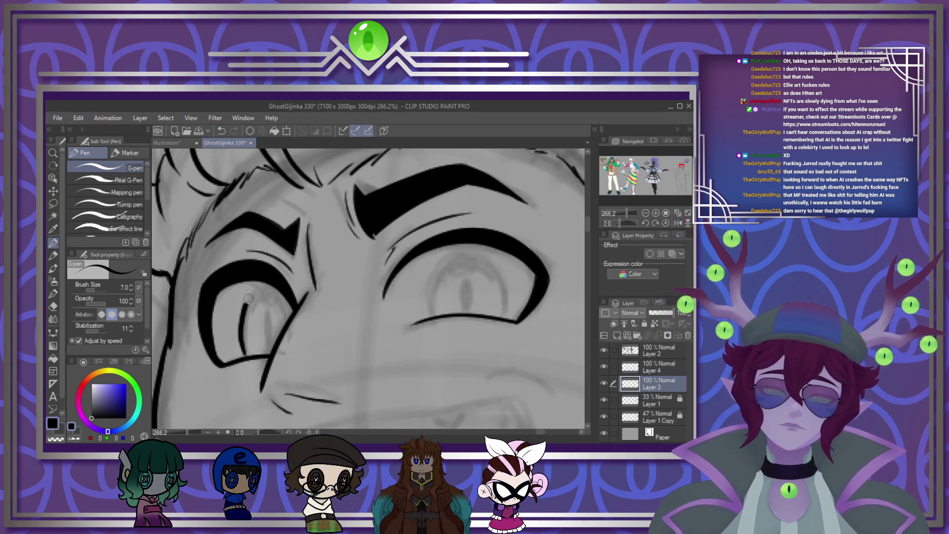
{"action": "scroll", "coordinate": [316, 257], "scroll_direction": "down", "scroll_amount": 5}
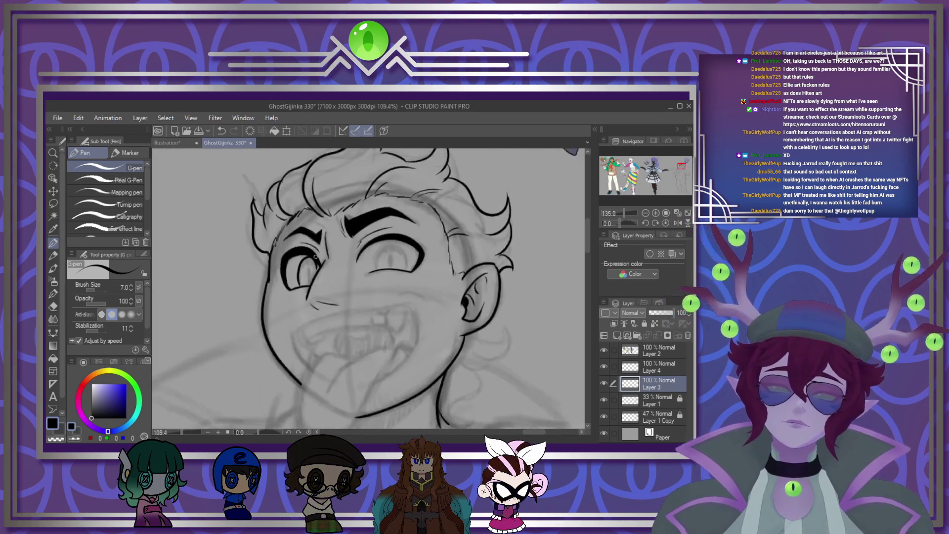
Step: Ink the far eye's iris outline with a thick black shadow along its upper edge and a solid black vertical pupil
{"action": "scroll", "coordinate": [315, 256], "scroll_direction": "up", "scroll_amount": 10}
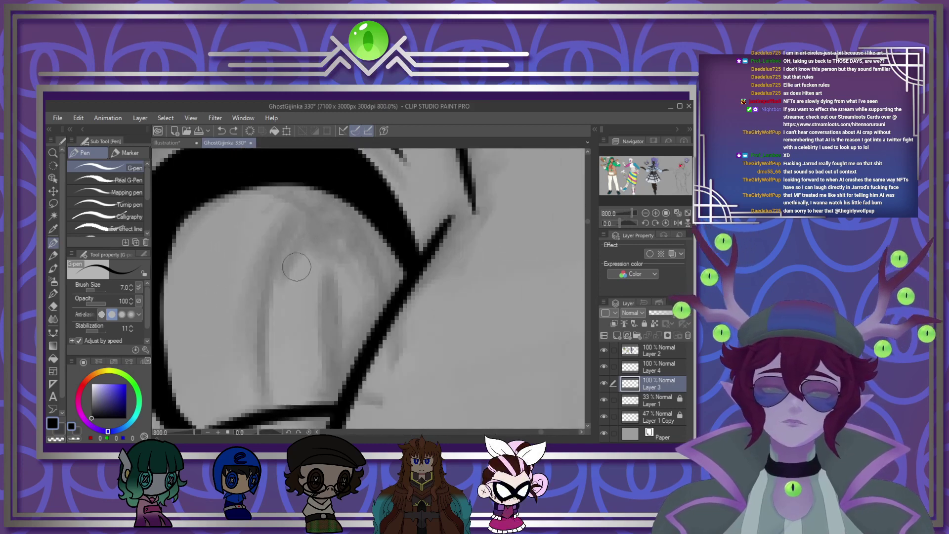
{"action": "mouse_move", "coordinate": [262, 280]}
{"action": "left_mouse_down"}
{"action": "mouse_move", "coordinate": [325, 213]}
{"action": "mouse_move", "coordinate": [376, 252]}
{"action": "mouse_move", "coordinate": [378, 311]}
{"action": "left_mouse_up"}
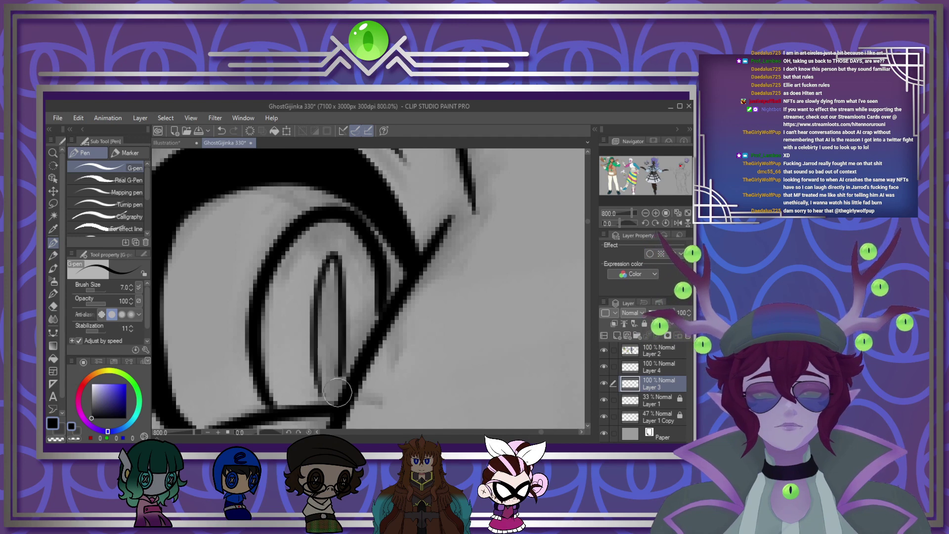
{"action": "mouse_move", "coordinate": [324, 398]}
{"action": "left_mouse_down"}
{"action": "mouse_move", "coordinate": [319, 320]}
{"action": "mouse_move", "coordinate": [329, 272]}
{"action": "mouse_move", "coordinate": [345, 348]}
{"action": "mouse_move", "coordinate": [342, 403]}
{"action": "left_mouse_up"}
{"action": "mouse_move", "coordinate": [332, 284]}
{"action": "left_mouse_down"}
{"action": "mouse_move", "coordinate": [337, 391]}
{"action": "mouse_move", "coordinate": [330, 288]}
{"action": "mouse_move", "coordinate": [321, 342]}
{"action": "mouse_move", "coordinate": [332, 396]}
{"action": "mouse_move", "coordinate": [332, 284]}
{"action": "left_mouse_up"}
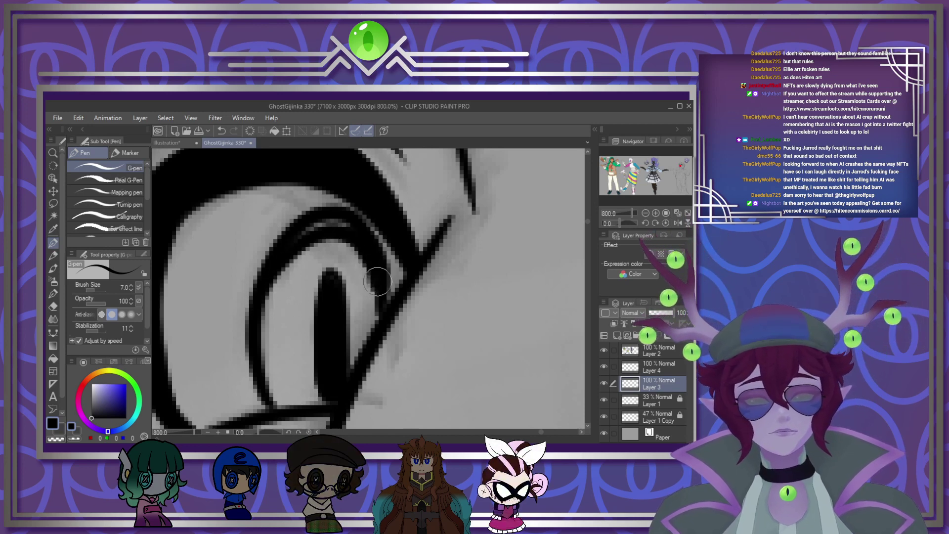
{"action": "mouse_move", "coordinate": [317, 248]}
{"action": "left_mouse_down"}
{"action": "mouse_move", "coordinate": [367, 276]}
{"action": "mouse_move", "coordinate": [356, 260]}
{"action": "mouse_move", "coordinate": [372, 277]}
{"action": "left_mouse_up"}
{"action": "key", "text": "ctrl+z"}
{"action": "key", "text": "ctrl+z"}
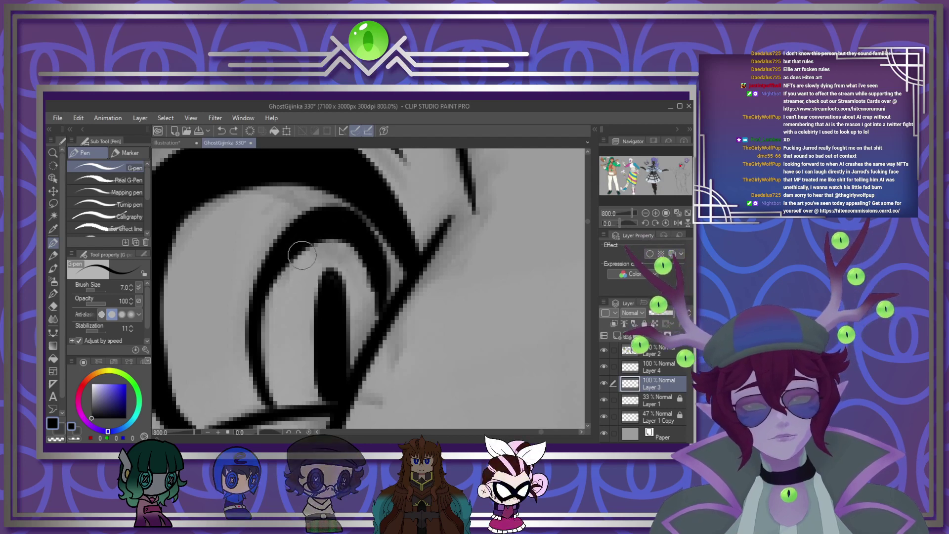
Step: Paint a slanted white oval highlight over the upper outer edge of the far eye's iris
{"action": "key", "text": "x"}
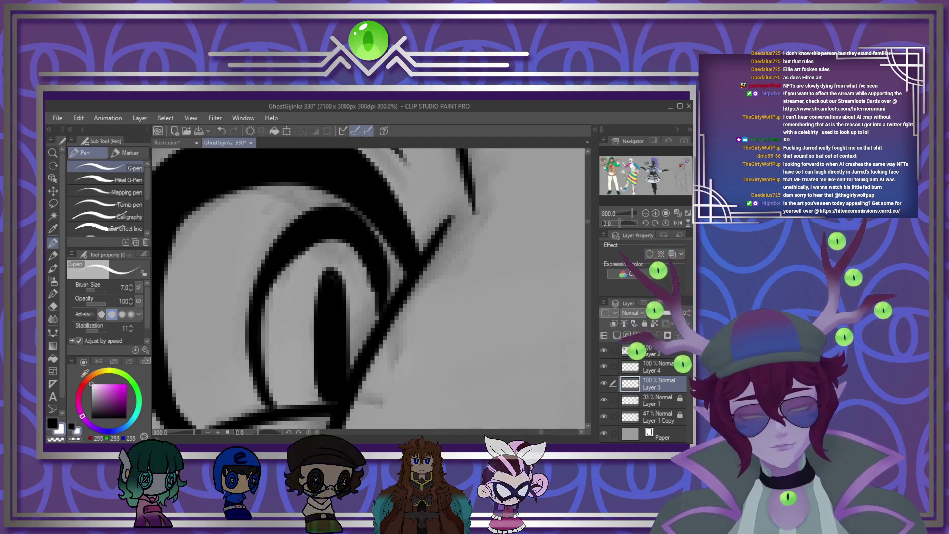
{"action": "left_click_drag", "start_coordinate": [269, 265], "coordinate": [292, 268]}
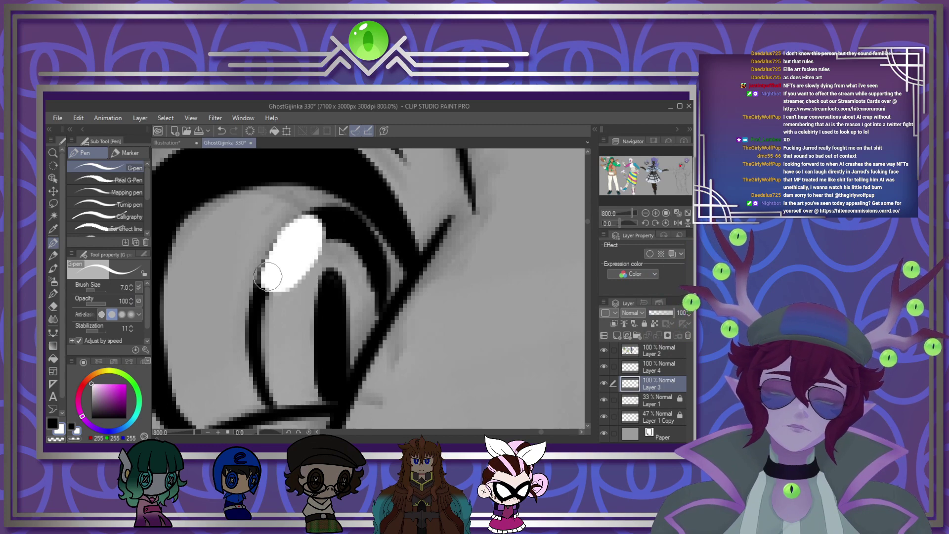
{"action": "scroll", "coordinate": [267, 276], "scroll_direction": "down", "scroll_amount": 10}
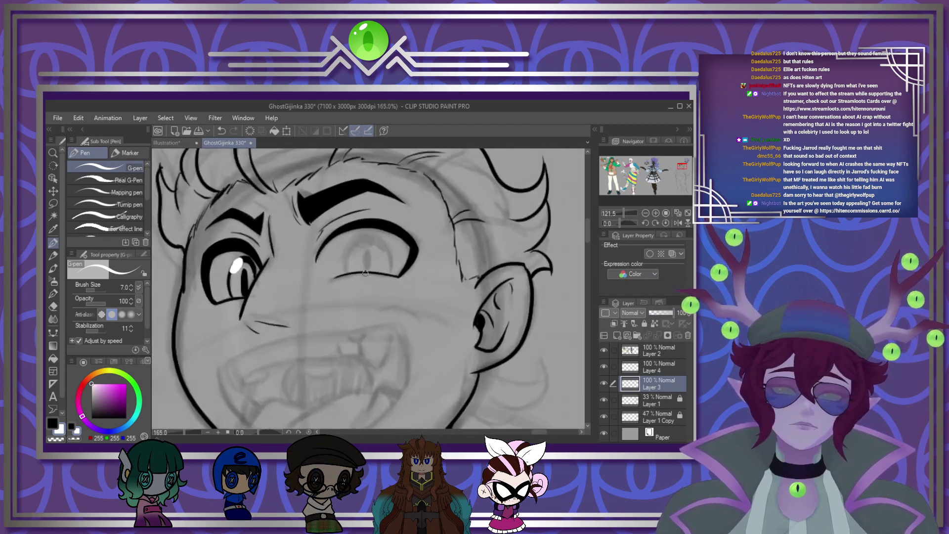
Step: Ink the near eye's round iris in black, fill a crescent shadow under its upper edge and add a solid vertical pupil
{"action": "scroll", "coordinate": [365, 273], "scroll_direction": "up", "scroll_amount": 10}
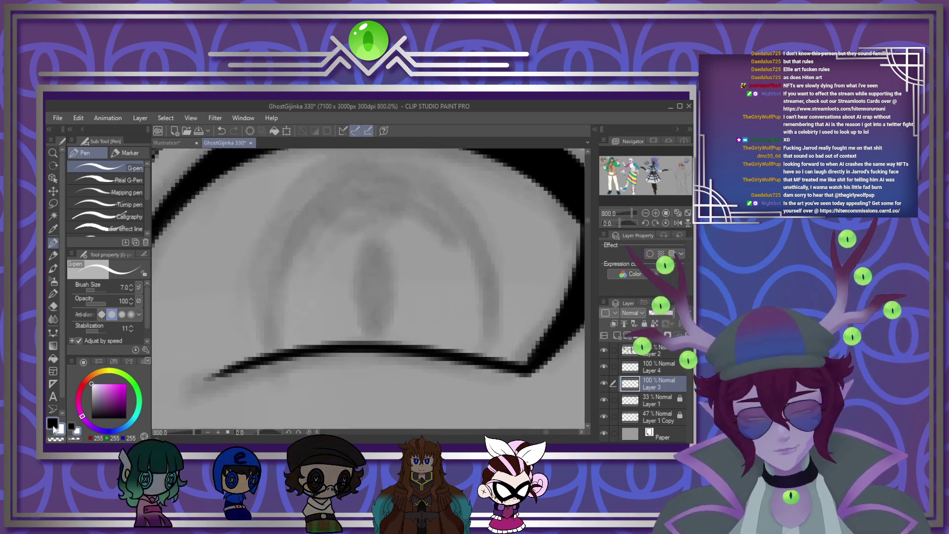
{"action": "mouse_move", "coordinate": [280, 346]}
{"action": "left_mouse_down"}
{"action": "mouse_move", "coordinate": [254, 238]}
{"action": "mouse_move", "coordinate": [335, 164]}
{"action": "mouse_move", "coordinate": [474, 204]}
{"action": "mouse_move", "coordinate": [473, 354]}
{"action": "left_mouse_up"}
{"action": "mouse_move", "coordinate": [258, 297]}
{"action": "left_mouse_down"}
{"action": "mouse_move", "coordinate": [286, 231]}
{"action": "mouse_move", "coordinate": [409, 194]}
{"action": "mouse_move", "coordinate": [489, 233]}
{"action": "left_mouse_up"}
{"action": "key", "text": "ctrl+z"}
{"action": "mouse_move", "coordinate": [259, 255]}
{"action": "left_mouse_down"}
{"action": "mouse_move", "coordinate": [271, 237]}
{"action": "mouse_move", "coordinate": [378, 191]}
{"action": "mouse_move", "coordinate": [484, 228]}
{"action": "left_mouse_up"}
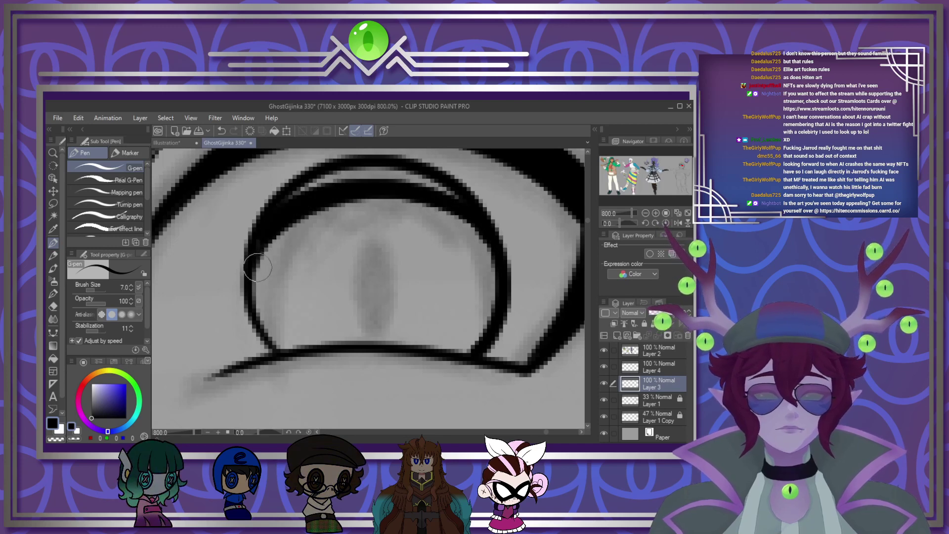
{"action": "left_click_drag", "start_coordinate": [302, 180], "coordinate": [395, 174]}
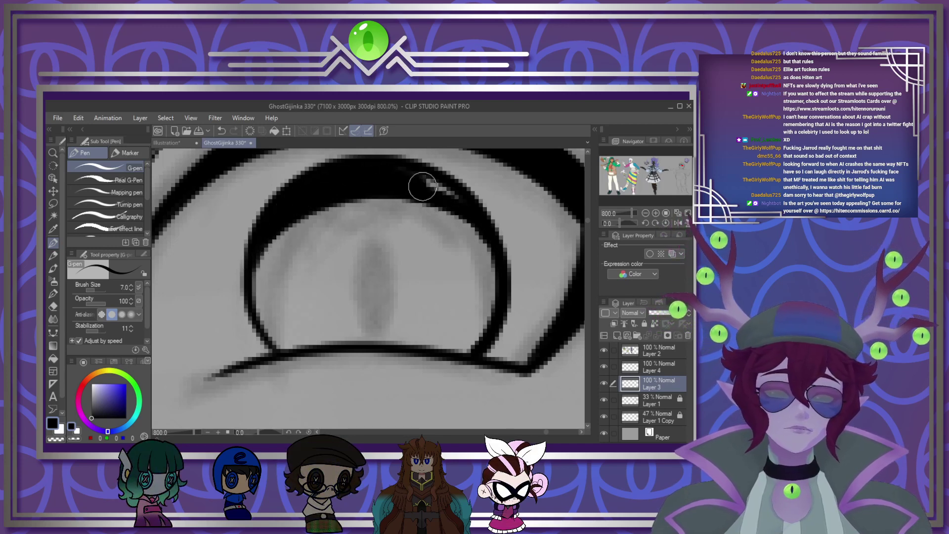
{"action": "mouse_move", "coordinate": [371, 231]}
{"action": "left_mouse_down"}
{"action": "mouse_move", "coordinate": [369, 329]}
{"action": "mouse_move", "coordinate": [368, 236]}
{"action": "mouse_move", "coordinate": [376, 325]}
{"action": "mouse_move", "coordinate": [357, 266]}
{"action": "mouse_move", "coordinate": [373, 246]}
{"action": "mouse_move", "coordinate": [374, 287]}
{"action": "left_mouse_up"}
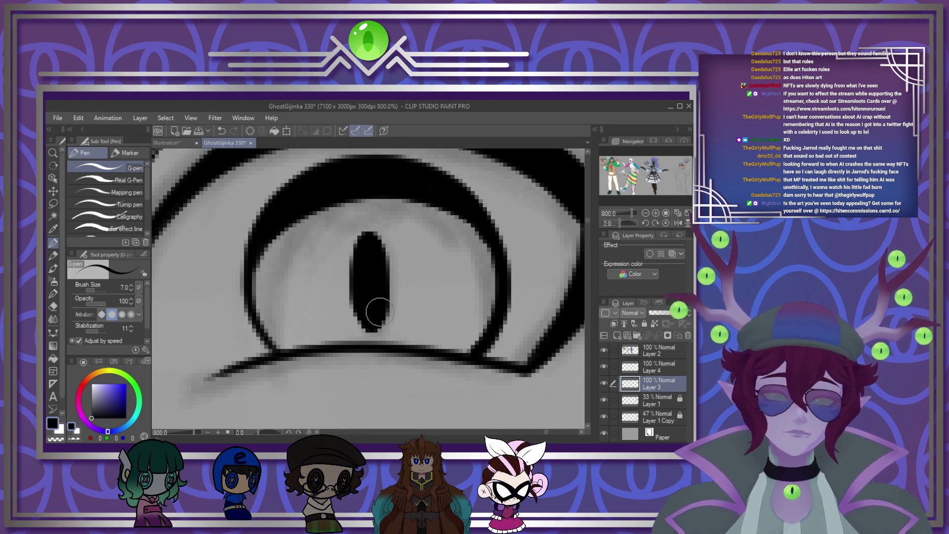
Step: Paint a white oval highlight on the near eye's iris, overlapping the shadow beside the pupil
{"action": "key", "text": "x"}
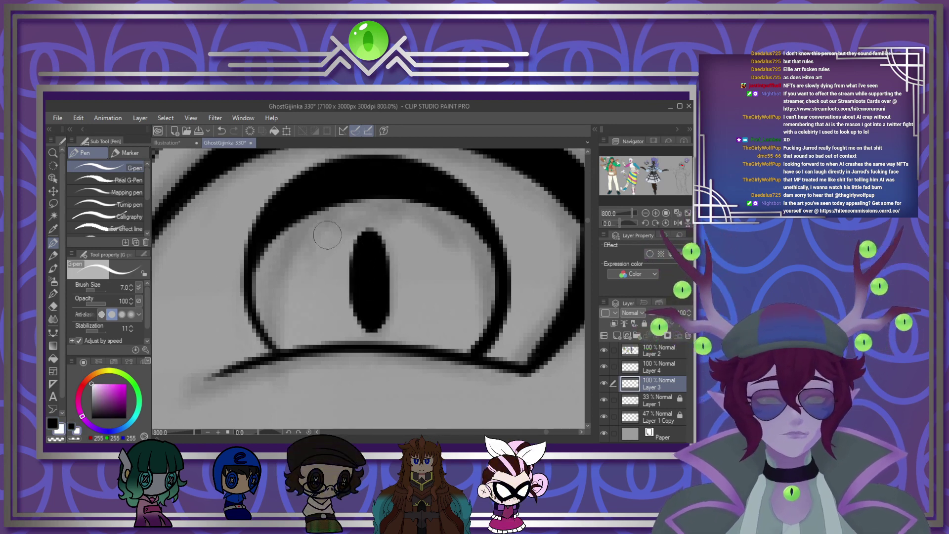
{"action": "mouse_move", "coordinate": [287, 224]}
{"action": "left_mouse_down"}
{"action": "mouse_move", "coordinate": [327, 188]}
{"action": "mouse_move", "coordinate": [332, 199]}
{"action": "mouse_move", "coordinate": [314, 229]}
{"action": "left_mouse_up"}
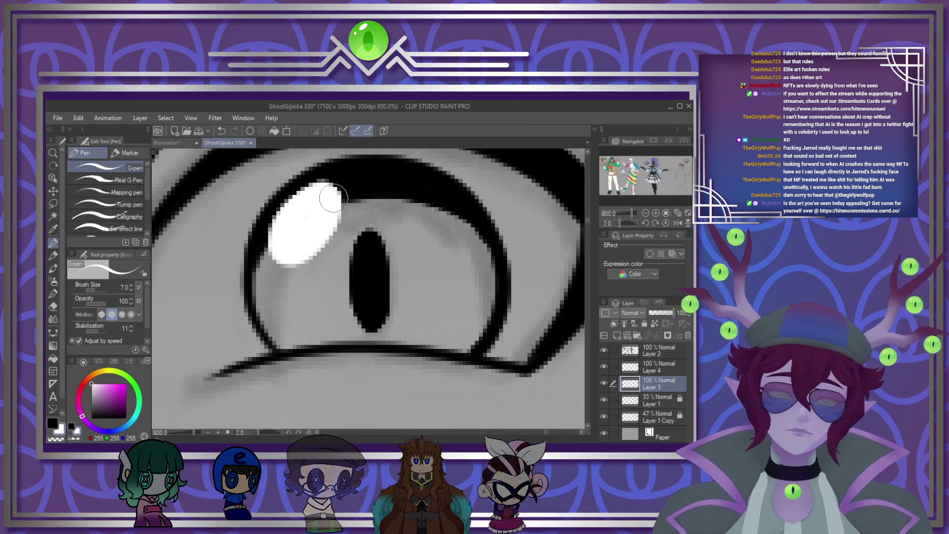
{"action": "scroll", "coordinate": [346, 208], "scroll_direction": "down", "scroll_amount": 3}
{"action": "scroll", "coordinate": [363, 224], "scroll_direction": "down", "scroll_amount": 5}
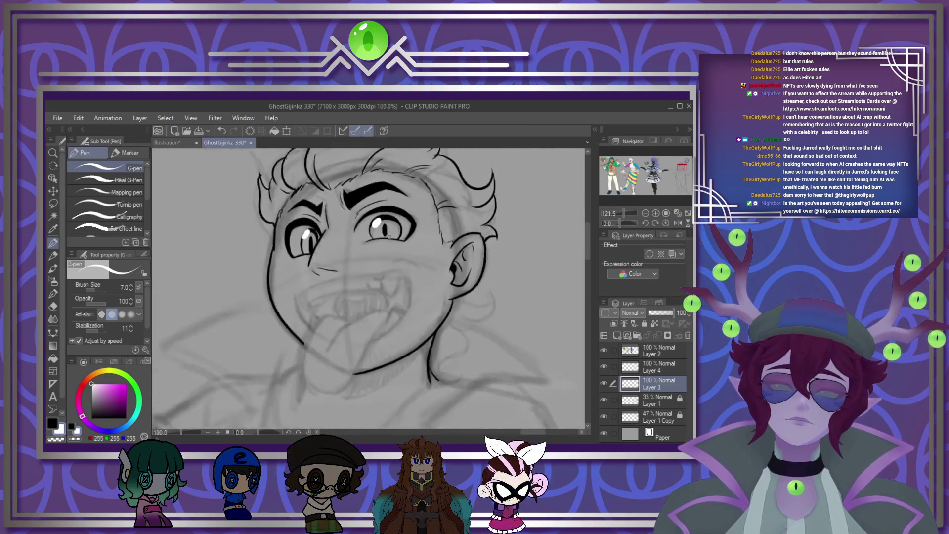
Step: Slim the far eye's thick black lid by erasing along its edge with the pen set to transparent color
{"action": "scroll", "coordinate": [296, 203], "scroll_direction": "up", "scroll_amount": 5}
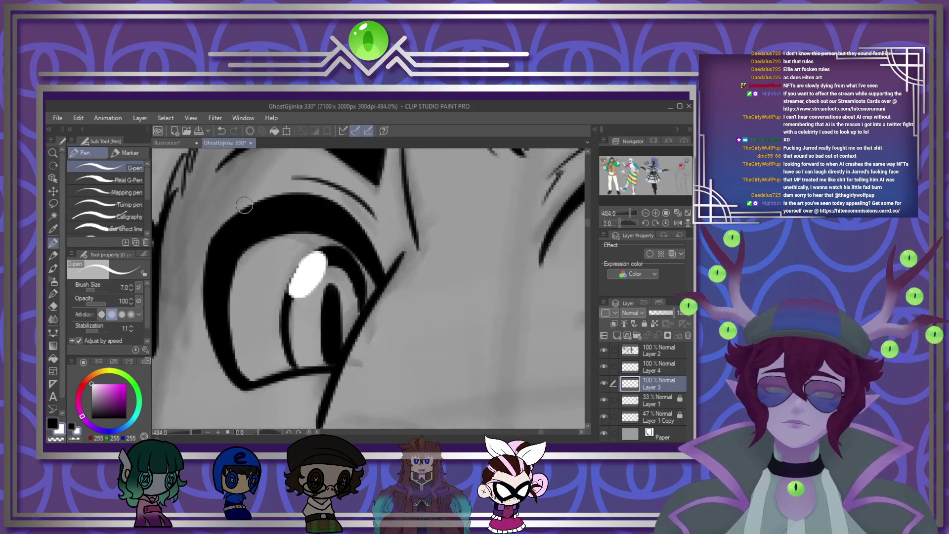
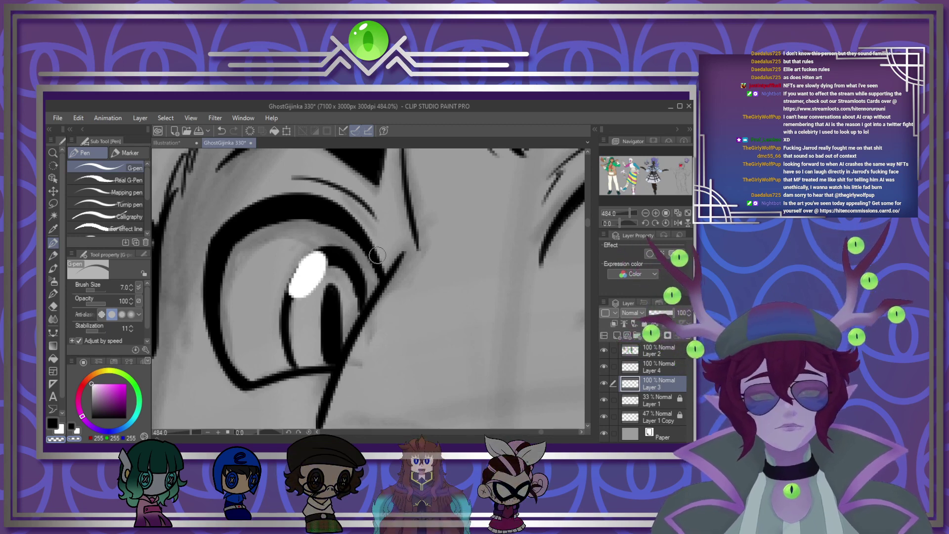
{"action": "scroll", "coordinate": [376, 378], "scroll_direction": "down", "scroll_amount": 8}
{"action": "scroll", "coordinate": [376, 378], "scroll_direction": "up", "scroll_amount": 5}
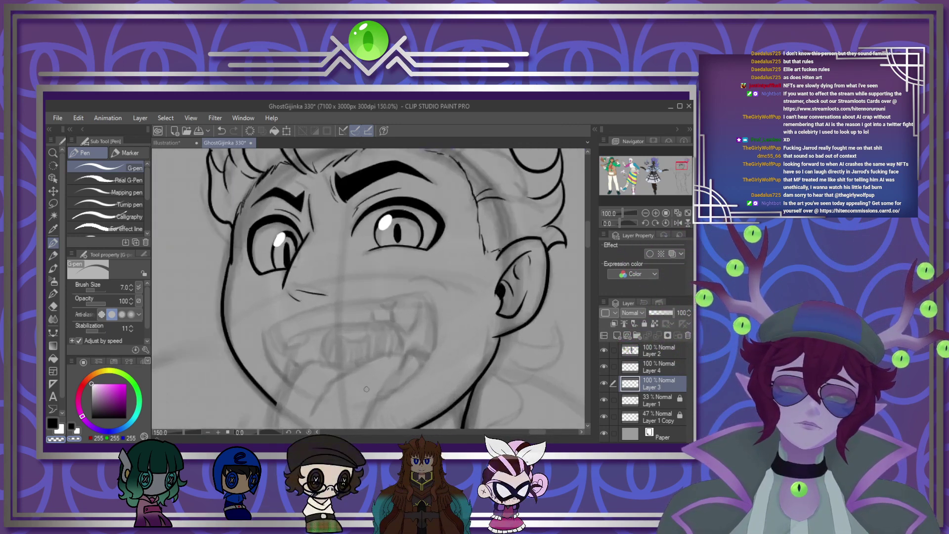
Step: Ink the protruding tongue in black with its raised curled edge, rounded far side and long near side running down across the jawline
{"action": "scroll", "coordinate": [350, 336], "scroll_direction": "up", "scroll_amount": 5}
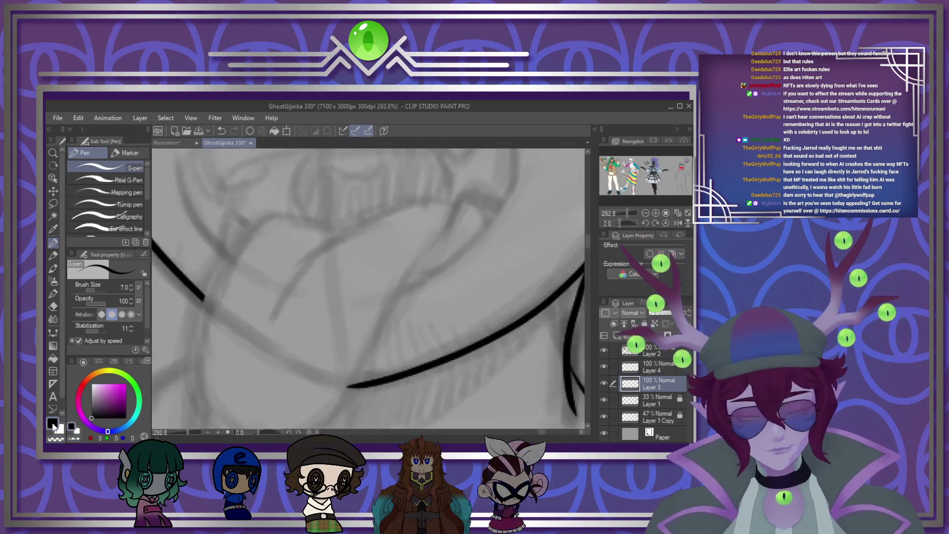
{"action": "key", "text": "c"}
{"action": "key", "text": "ctrl+z"}
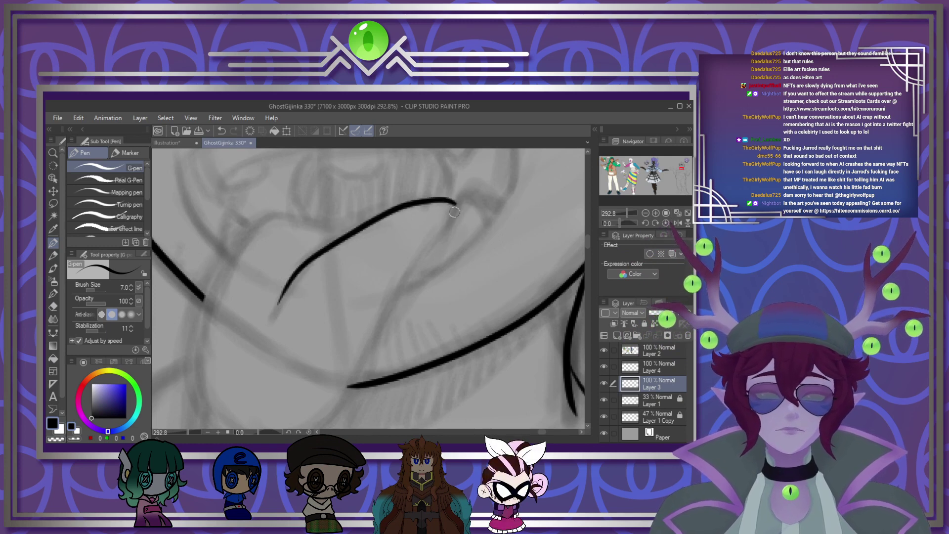
{"action": "mouse_move", "coordinate": [432, 246]}
{"action": "left_mouse_down"}
{"action": "mouse_move", "coordinate": [387, 306]}
{"action": "mouse_move", "coordinate": [351, 384]}
{"action": "left_mouse_up"}
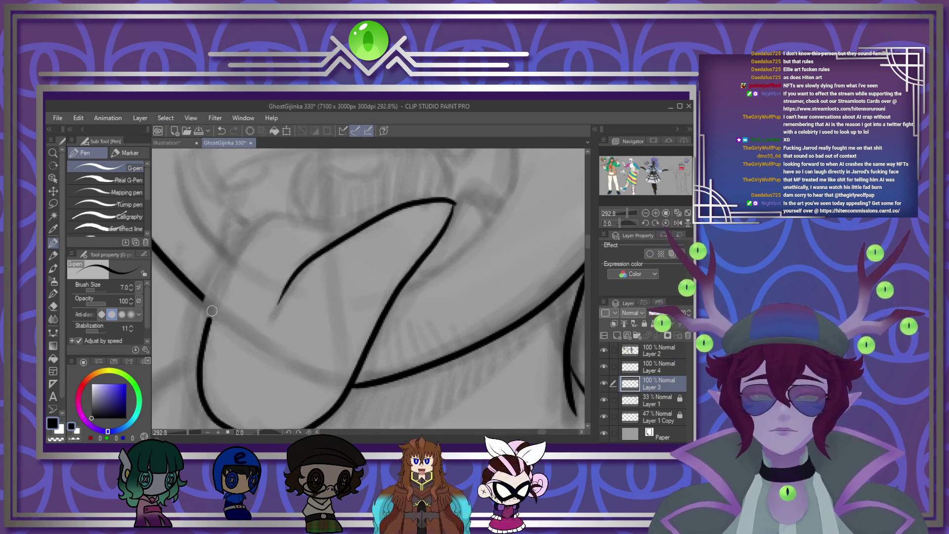
{"action": "left_click_drag", "start_coordinate": [212, 310], "coordinate": [308, 206]}
{"action": "key", "text": "ctrl+z"}
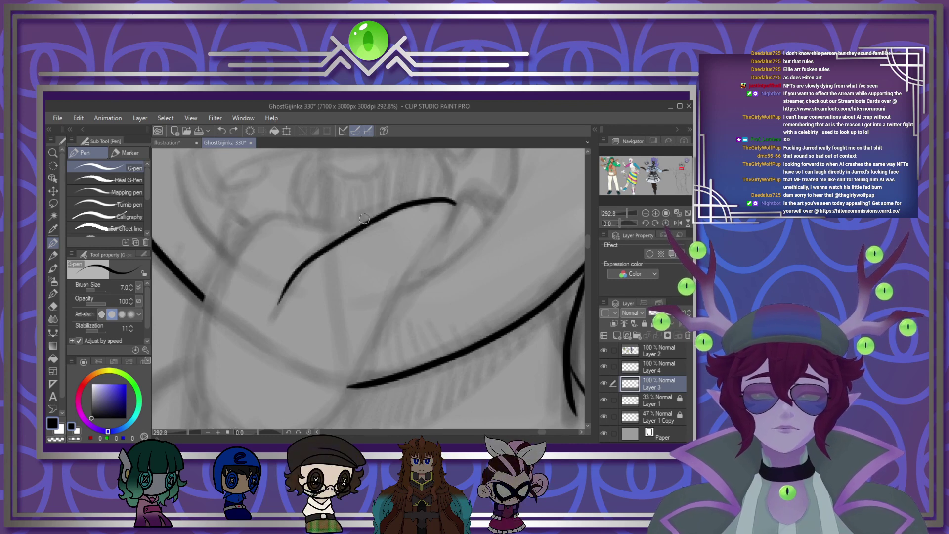
{"action": "left_click_drag", "start_coordinate": [363, 219], "coordinate": [313, 226]}
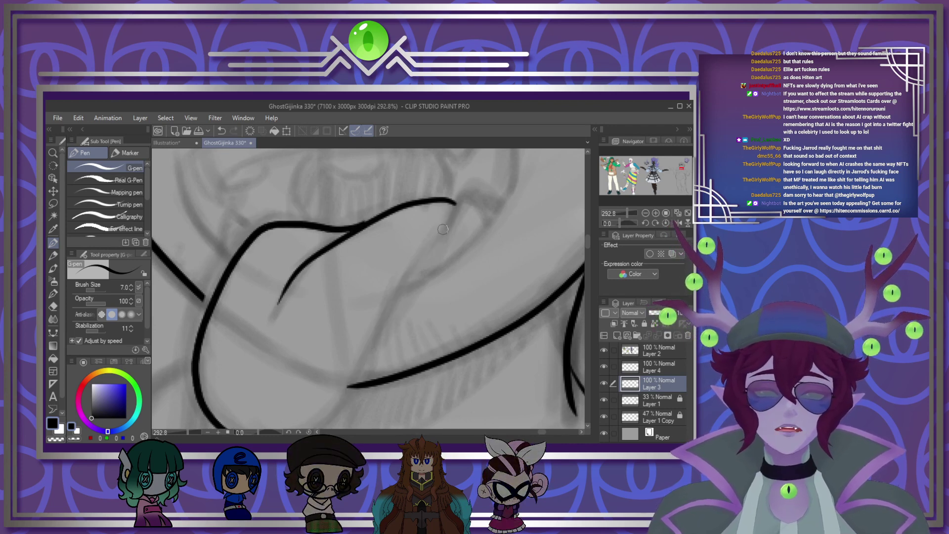
{"action": "left_click_drag", "start_coordinate": [450, 203], "coordinate": [315, 428]}
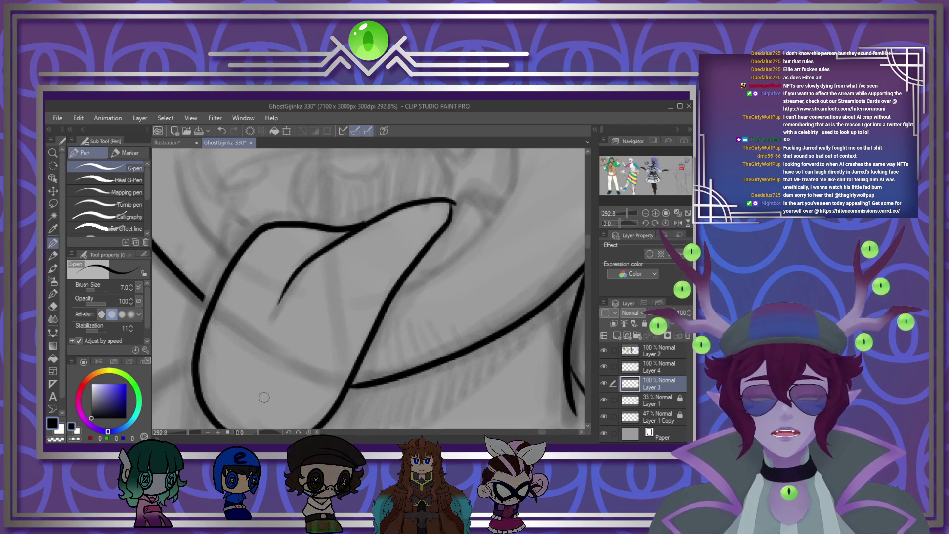
Step: Close the tongue's outline by joining and smoothing the line ends along its rounded tip
{"action": "scroll", "coordinate": [309, 284], "scroll_direction": "down", "scroll_amount": 6}
{"action": "scroll", "coordinate": [283, 367], "scroll_direction": "up", "scroll_amount": 12}
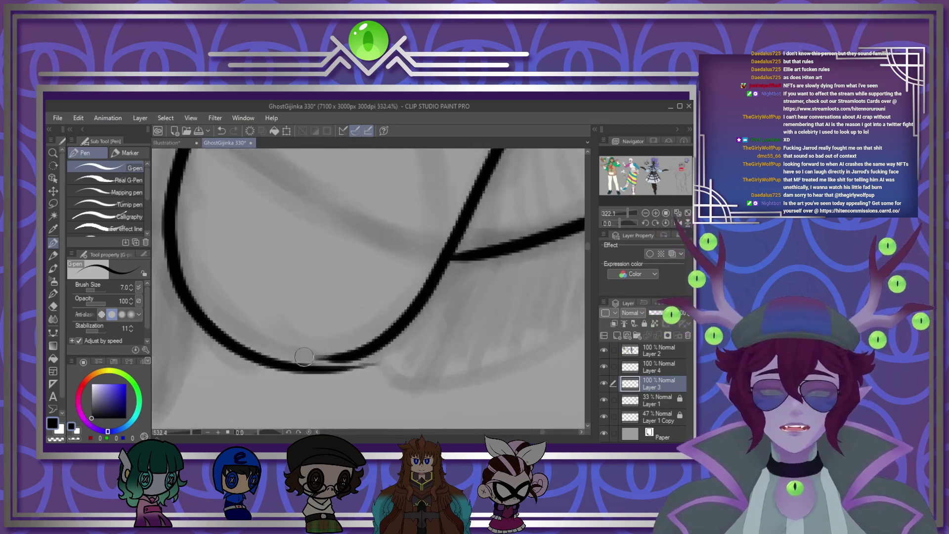
{"action": "scroll", "coordinate": [304, 356], "scroll_direction": "up", "scroll_amount": 4}
{"action": "left_click_drag", "start_coordinate": [370, 355], "coordinate": [277, 359]}
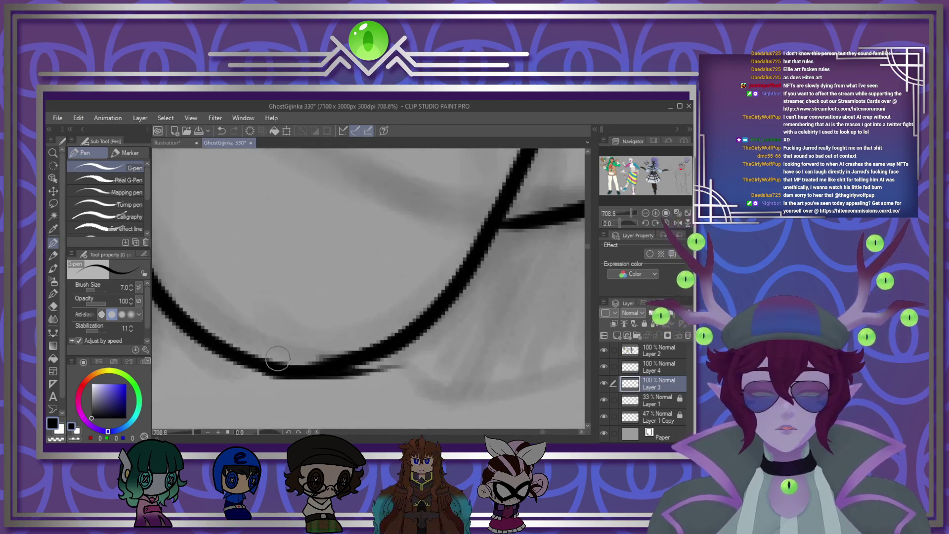
{"action": "scroll", "coordinate": [430, 307], "scroll_direction": "down", "scroll_amount": 5}
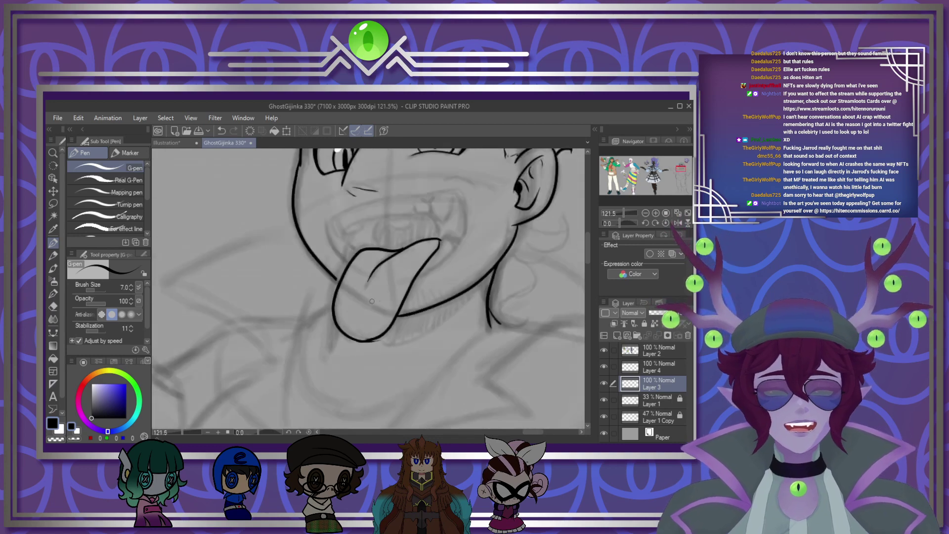
{"action": "scroll", "coordinate": [433, 239], "scroll_direction": "up", "scroll_amount": 2}
{"action": "scroll", "coordinate": [445, 272], "scroll_direction": "down", "scroll_amount": 5}
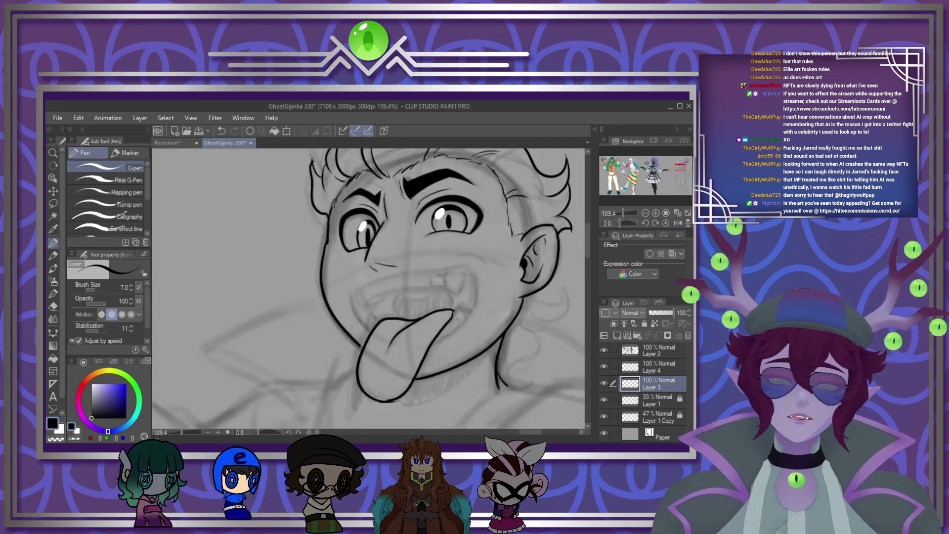
Step: On Layer 4, ink the open mouth's upper lip line, peaked near corner and the near edge curving down to the tongue
{"action": "scroll", "coordinate": [457, 308], "scroll_direction": "up", "scroll_amount": 3}
{"action": "scroll", "coordinate": [444, 313], "scroll_direction": "up", "scroll_amount": 2}
{"action": "scroll", "coordinate": [425, 319], "scroll_direction": "down", "scroll_amount": 3}
{"action": "scroll", "coordinate": [402, 326], "scroll_direction": "up", "scroll_amount": 2}
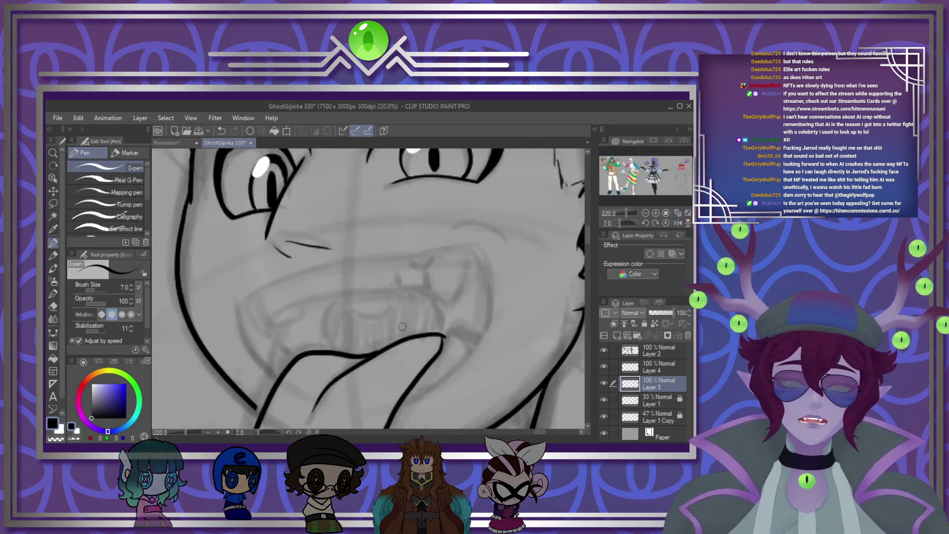
{"action": "scroll", "coordinate": [403, 326], "scroll_direction": "down", "scroll_amount": 3}
{"action": "scroll", "coordinate": [434, 312], "scroll_direction": "up", "scroll_amount": 4}
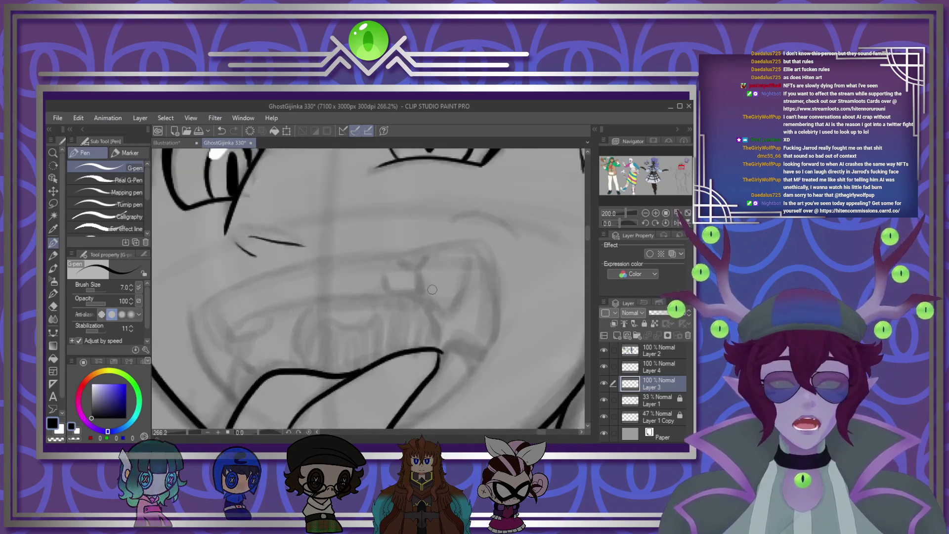
{"action": "scroll", "coordinate": [447, 304], "scroll_direction": "down", "scroll_amount": 3}
{"action": "scroll", "coordinate": [375, 309], "scroll_direction": "up", "scroll_amount": 1}
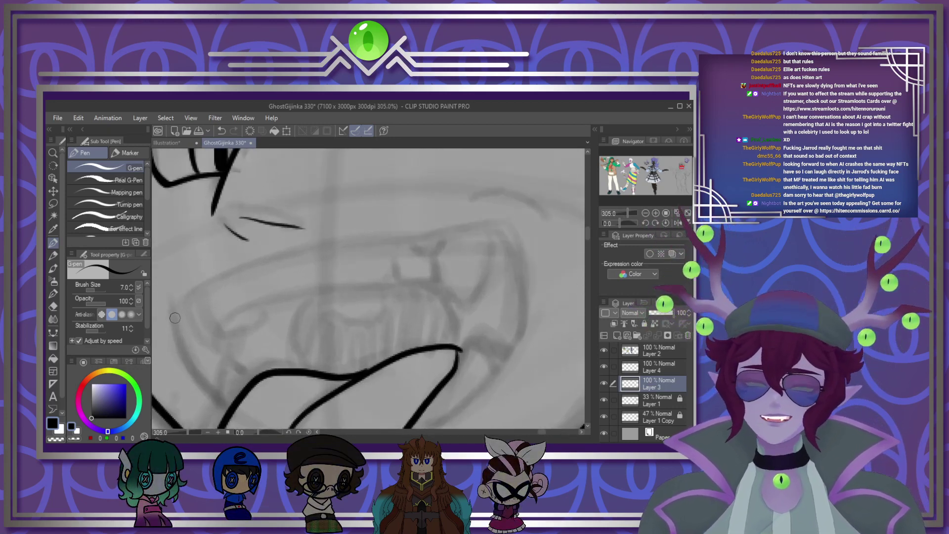
{"action": "left_click", "coordinate": [662, 366]}
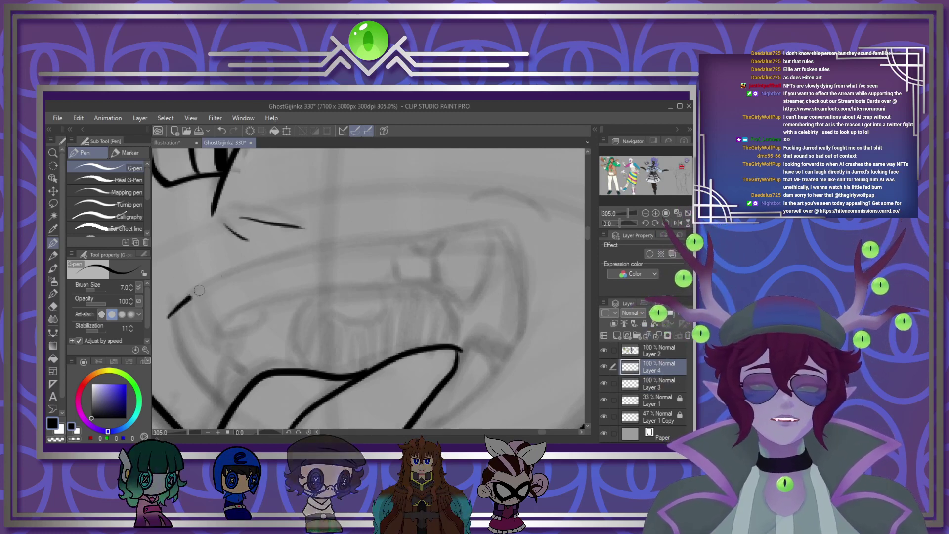
{"action": "left_click_drag", "start_coordinate": [168, 316], "coordinate": [456, 225]}
{"action": "key", "text": "ctrl+z"}
{"action": "mouse_move", "coordinate": [171, 309]}
{"action": "left_mouse_down"}
{"action": "mouse_move", "coordinate": [312, 252]}
{"action": "mouse_move", "coordinate": [434, 239]}
{"action": "left_mouse_up"}
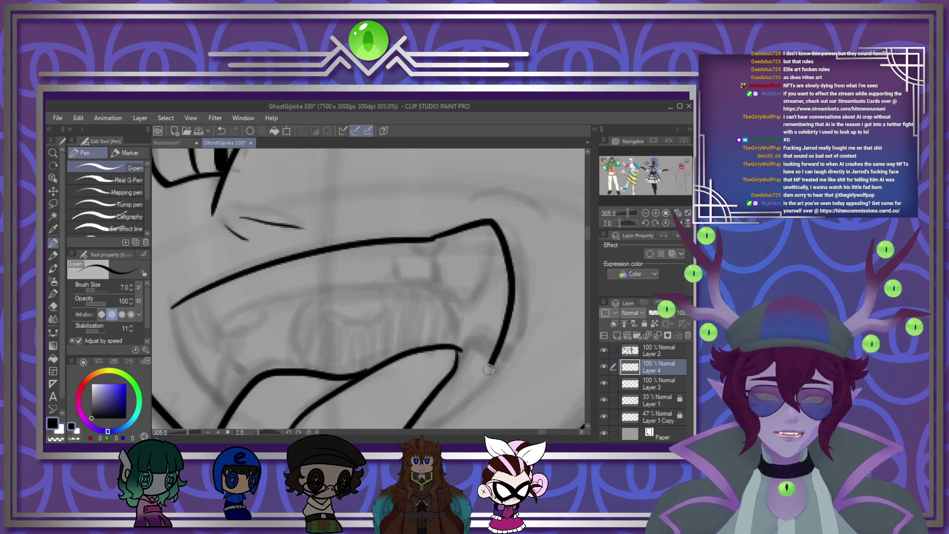
{"action": "mouse_move", "coordinate": [488, 368]}
{"action": "left_mouse_down"}
{"action": "mouse_move", "coordinate": [456, 411]}
{"action": "mouse_move", "coordinate": [400, 435]}
{"action": "left_mouse_up"}
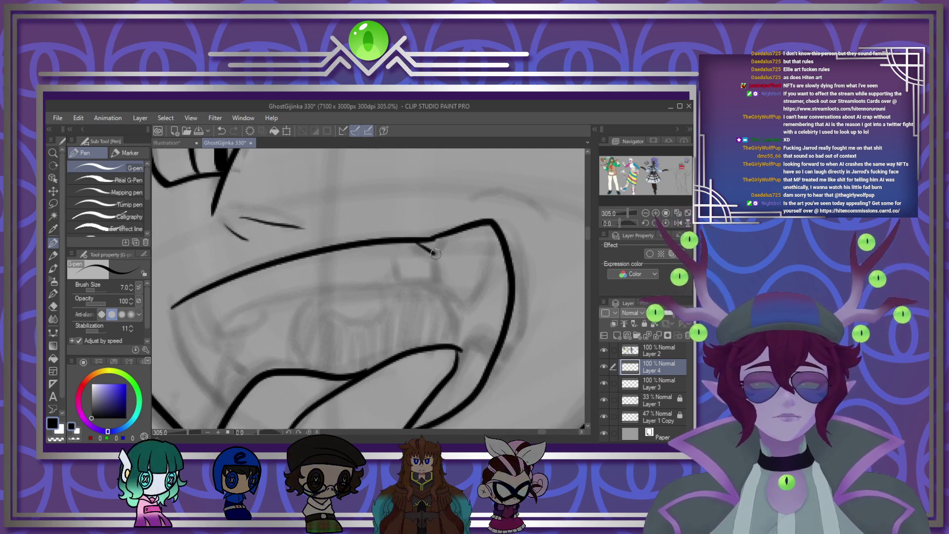
Step: Ink the small gum notch, the large near-side upper fang and the square tooth beside it
{"action": "key", "text": "ctrl+z"}
{"action": "left_click_drag", "start_coordinate": [417, 243], "coordinate": [446, 246]}
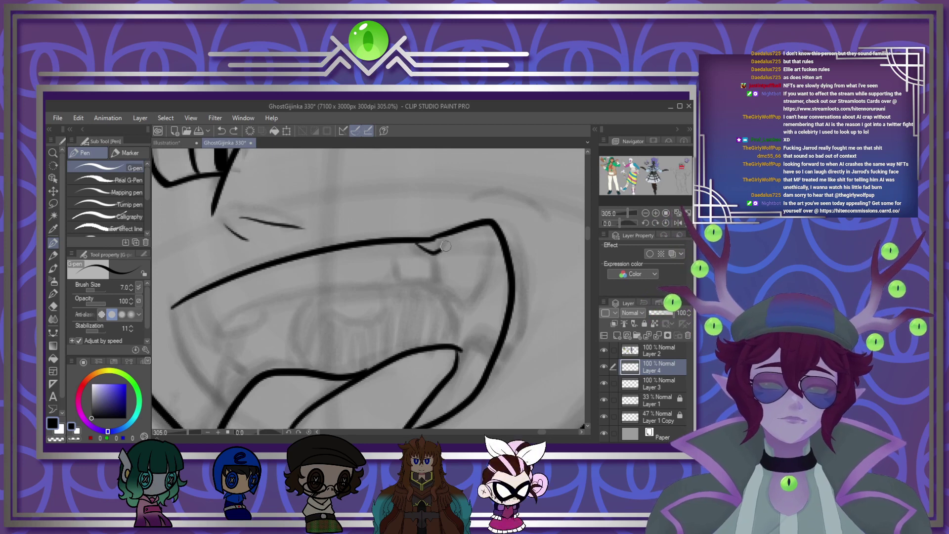
{"action": "mouse_move", "coordinate": [493, 270]}
{"action": "left_mouse_down"}
{"action": "mouse_move", "coordinate": [471, 304]}
{"action": "mouse_move", "coordinate": [399, 269]}
{"action": "mouse_move", "coordinate": [405, 283]}
{"action": "mouse_move", "coordinate": [441, 290]}
{"action": "left_mouse_up"}
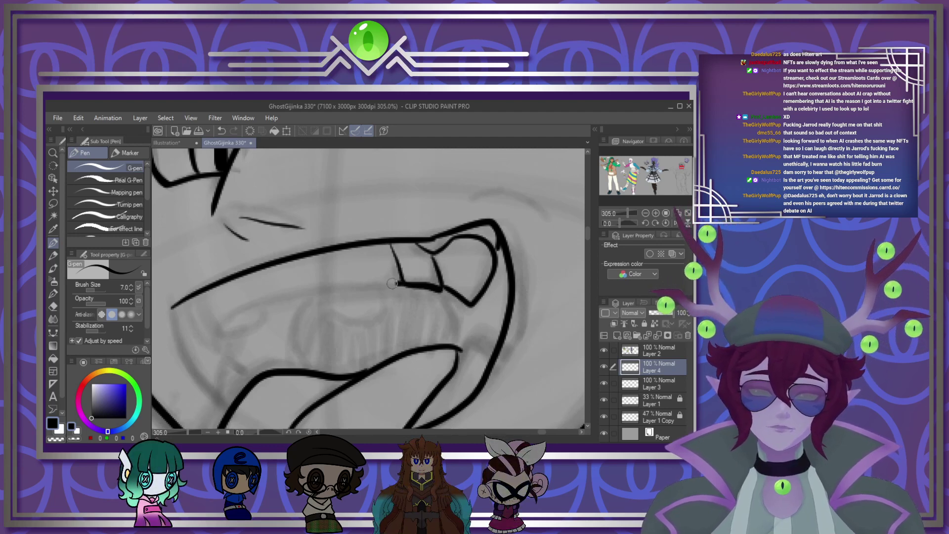
Step: Ink the lower edge of the upper teeth, the far-side fang and the small tooth tucked behind it
{"action": "left_click_drag", "start_coordinate": [186, 303], "coordinate": [236, 360]}
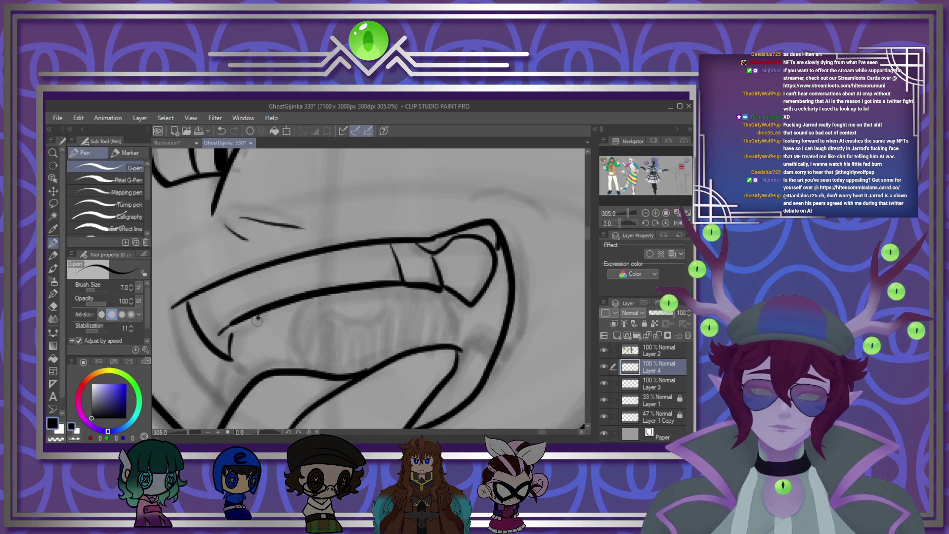
{"action": "left_click_drag", "start_coordinate": [257, 320], "coordinate": [230, 335]}
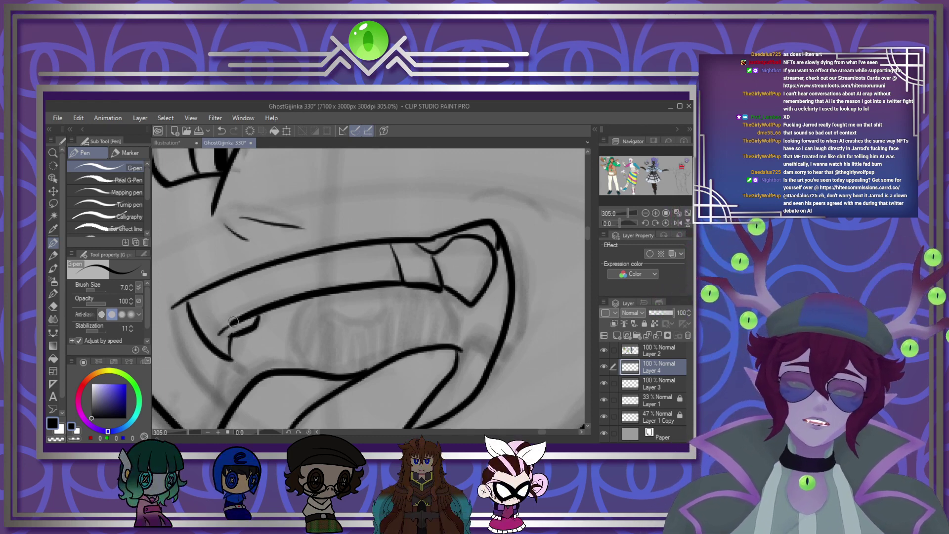
{"action": "scroll", "coordinate": [239, 318], "scroll_direction": "down", "scroll_amount": 3}
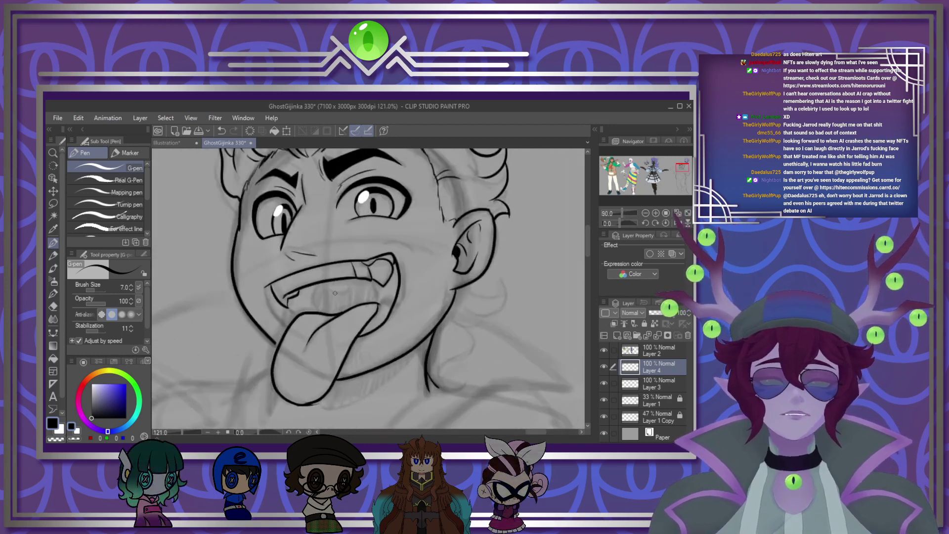
Step: Ink the lower teeth on both sides of the tongue, a narrow one at the far corner and a pointed fang at the near side
{"action": "scroll", "coordinate": [247, 346], "scroll_direction": "up", "scroll_amount": 4}
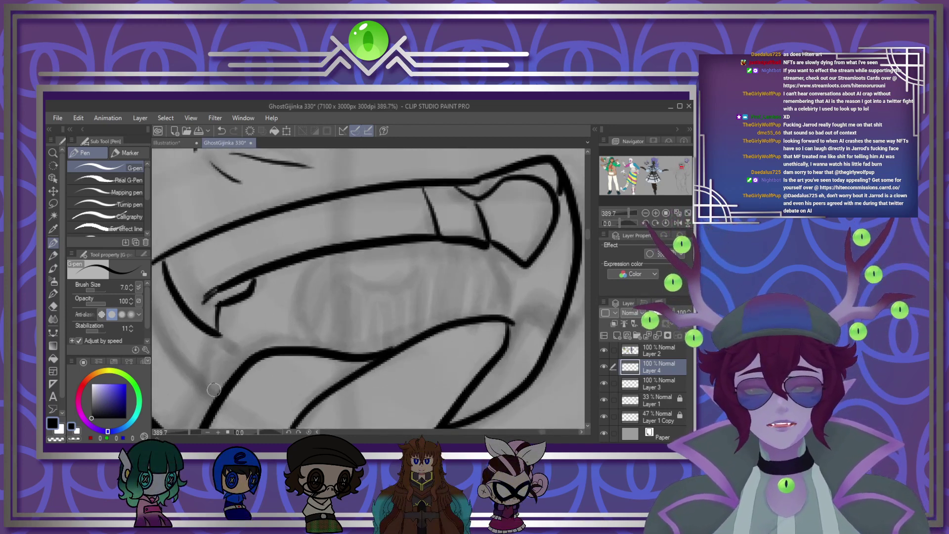
{"action": "mouse_move", "coordinate": [215, 393]}
{"action": "left_mouse_down"}
{"action": "mouse_move", "coordinate": [212, 332]}
{"action": "mouse_move", "coordinate": [247, 355]}
{"action": "left_mouse_up"}
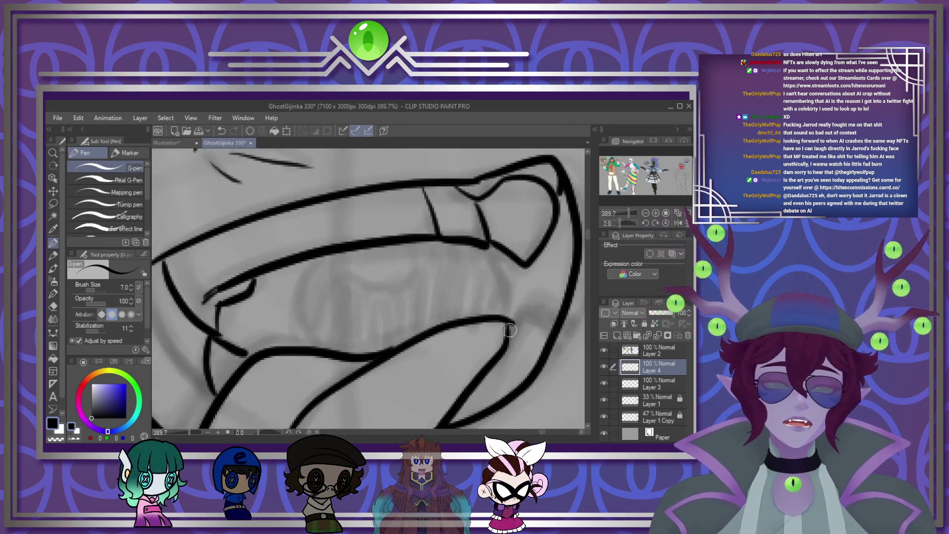
{"action": "mouse_move", "coordinate": [509, 331]}
{"action": "left_mouse_down"}
{"action": "mouse_move", "coordinate": [527, 293]}
{"action": "mouse_move", "coordinate": [553, 330]}
{"action": "left_mouse_up"}
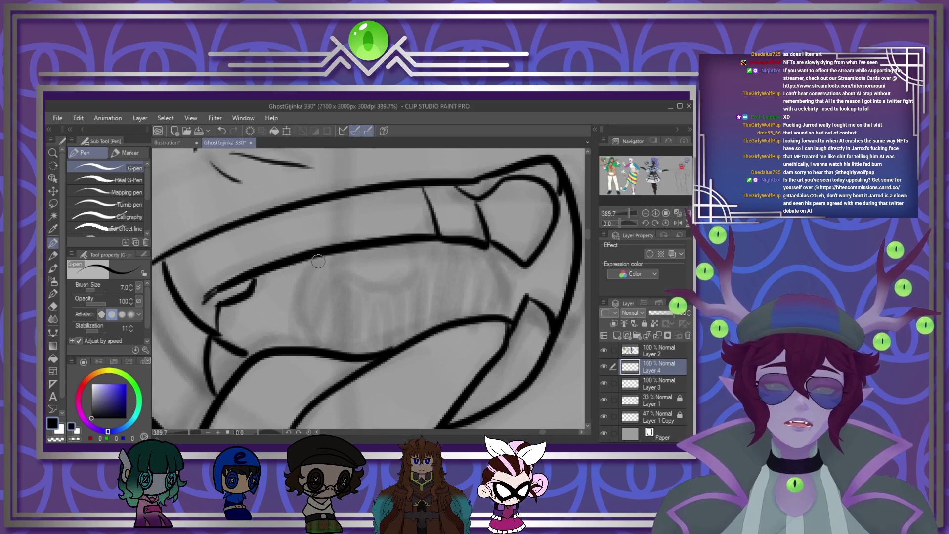
Step: Ink the rounded throat opening behind the tongue and the U-shaped uvula hanging from the upper teeth line
{"action": "mouse_move", "coordinate": [323, 259]}
{"action": "left_mouse_down"}
{"action": "mouse_move", "coordinate": [342, 289]}
{"action": "mouse_move", "coordinate": [405, 275]}
{"action": "mouse_move", "coordinate": [412, 245]}
{"action": "left_mouse_up"}
{"action": "mouse_move", "coordinate": [494, 249]}
{"action": "left_mouse_down"}
{"action": "mouse_move", "coordinate": [509, 292]}
{"action": "mouse_move", "coordinate": [502, 313]}
{"action": "left_mouse_up"}
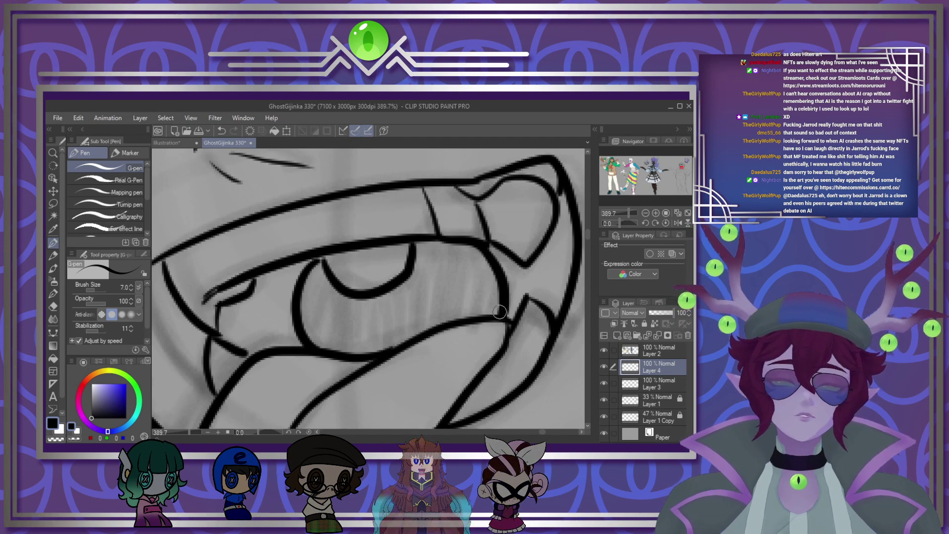
{"action": "scroll", "coordinate": [379, 306], "scroll_direction": "down", "scroll_amount": 5}
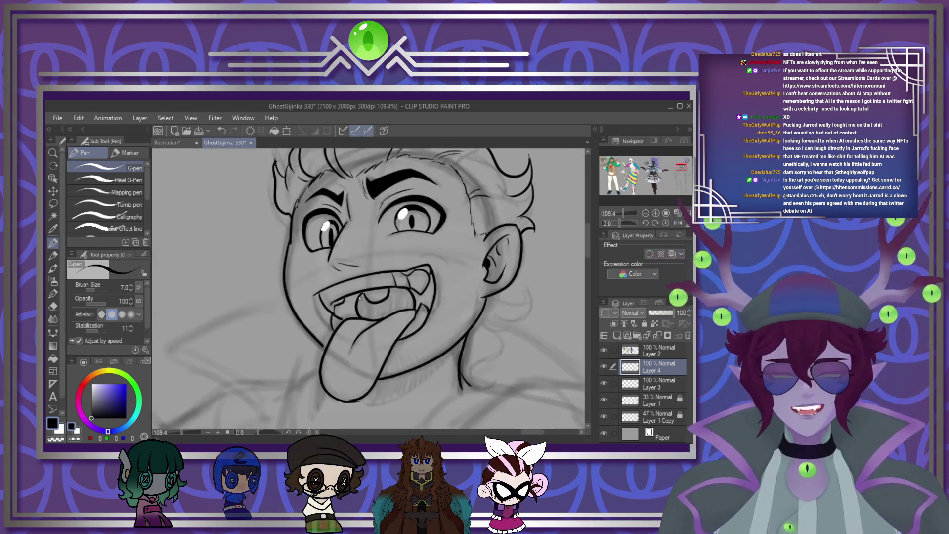
Step: Ink the far mouth corner's curve from the lip down toward the tongue and short cheek creases above the near mouth corner
{"action": "scroll", "coordinate": [360, 297], "scroll_direction": "up", "scroll_amount": 4}
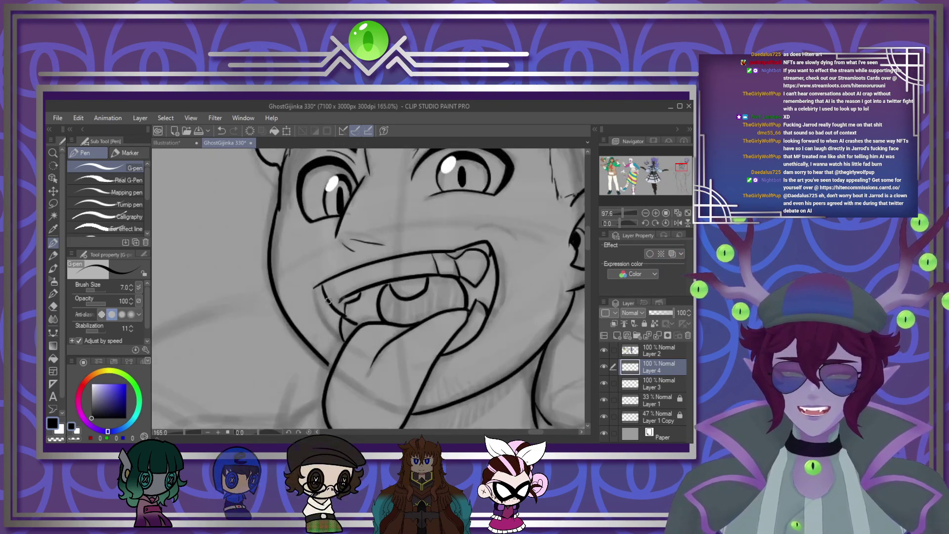
{"action": "scroll", "coordinate": [328, 301], "scroll_direction": "up", "scroll_amount": 4}
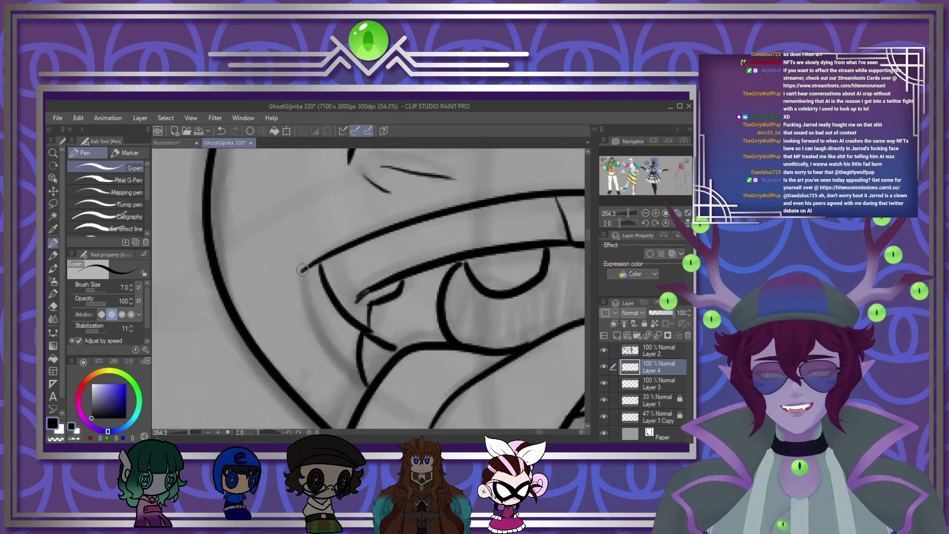
{"action": "left_click_drag", "start_coordinate": [302, 269], "coordinate": [332, 354]}
{"action": "scroll", "coordinate": [364, 385], "scroll_direction": "down", "scroll_amount": 5}
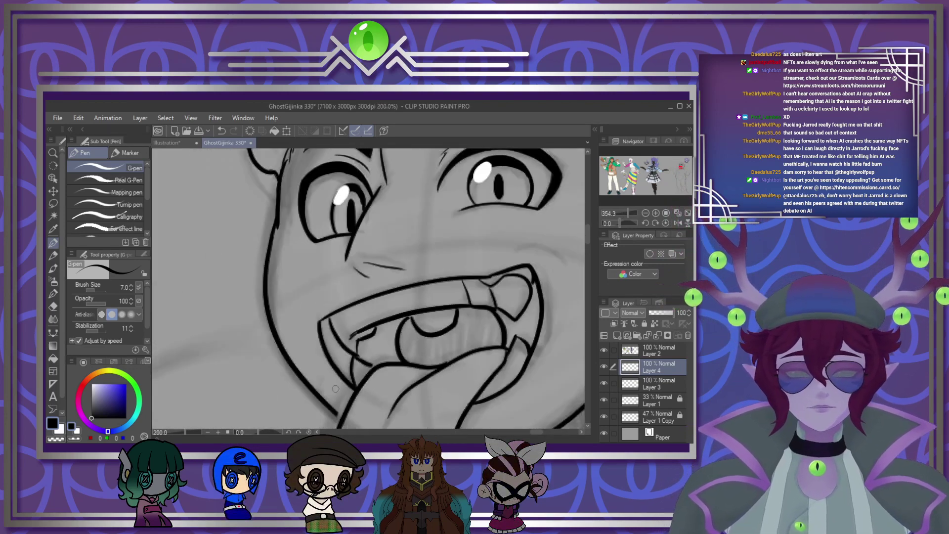
{"action": "scroll", "coordinate": [434, 356], "scroll_direction": "up", "scroll_amount": 4}
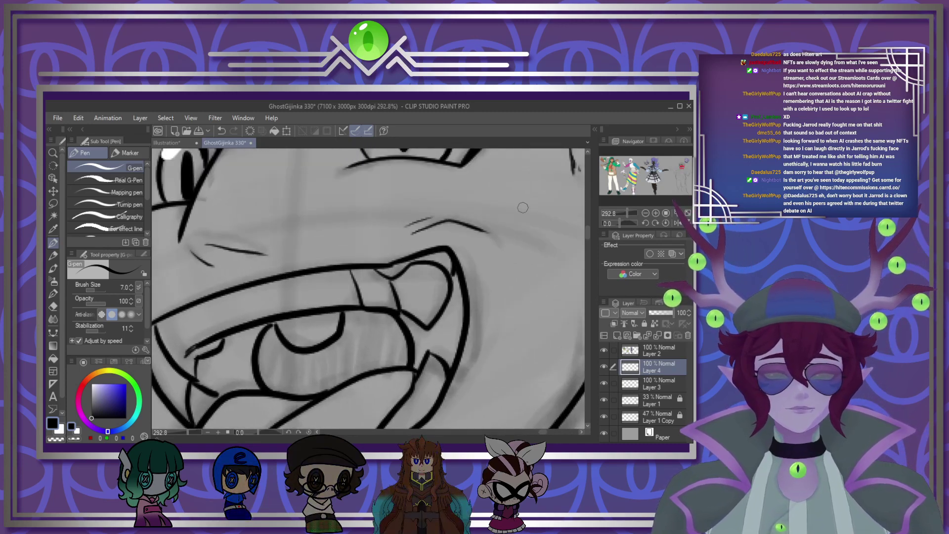
{"action": "scroll", "coordinate": [368, 310], "scroll_direction": "down", "scroll_amount": 4}
{"action": "scroll", "coordinate": [368, 310], "scroll_direction": "down", "scroll_amount": 4}
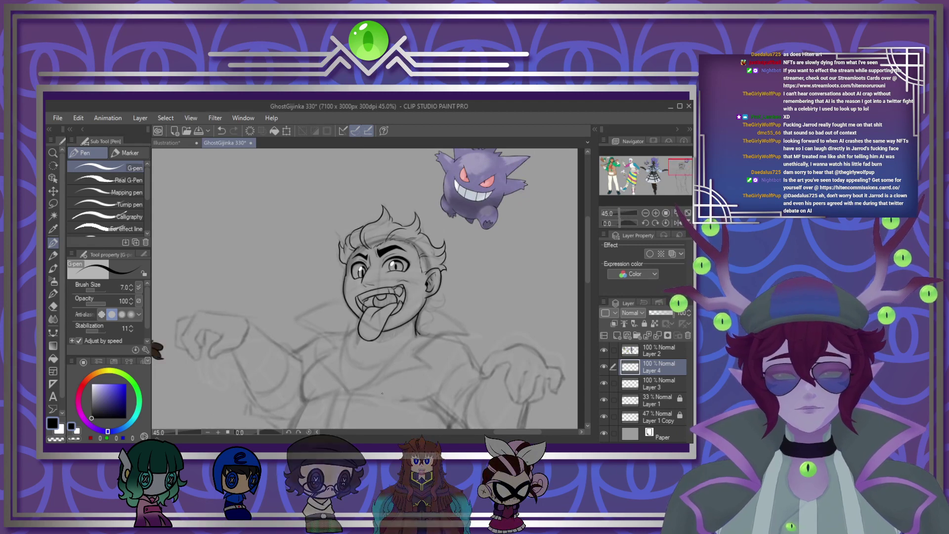
{"action": "scroll", "coordinate": [411, 370], "scroll_direction": "up", "scroll_amount": 2}
{"action": "scroll", "coordinate": [411, 370], "scroll_direction": "up", "scroll_amount": 2}
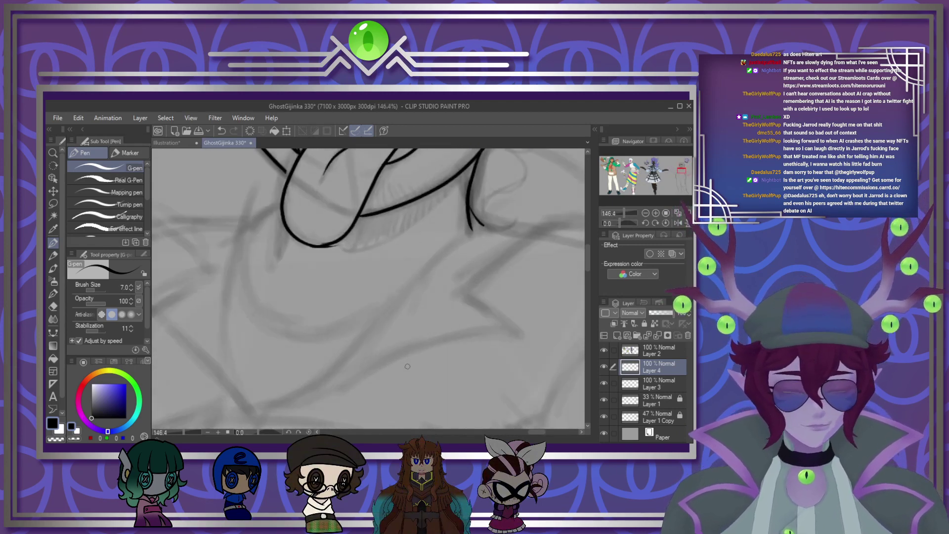
{"action": "mouse_move", "coordinate": [533, 203]}
{"action": "left_mouse_down"}
{"action": "mouse_move", "coordinate": [481, 225]}
{"action": "mouse_move", "coordinate": [245, 414]}
{"action": "left_mouse_up"}
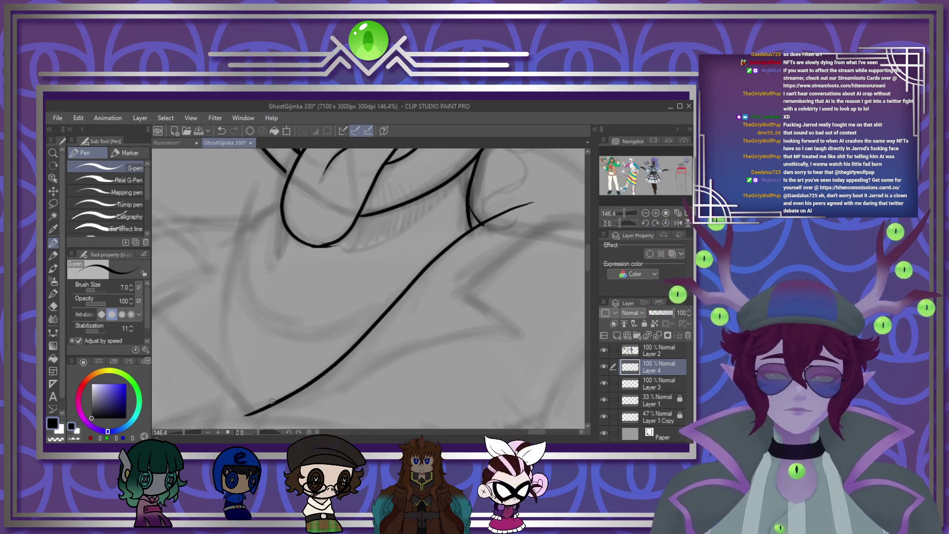
{"action": "left_click_drag", "start_coordinate": [372, 360], "coordinate": [517, 335]}
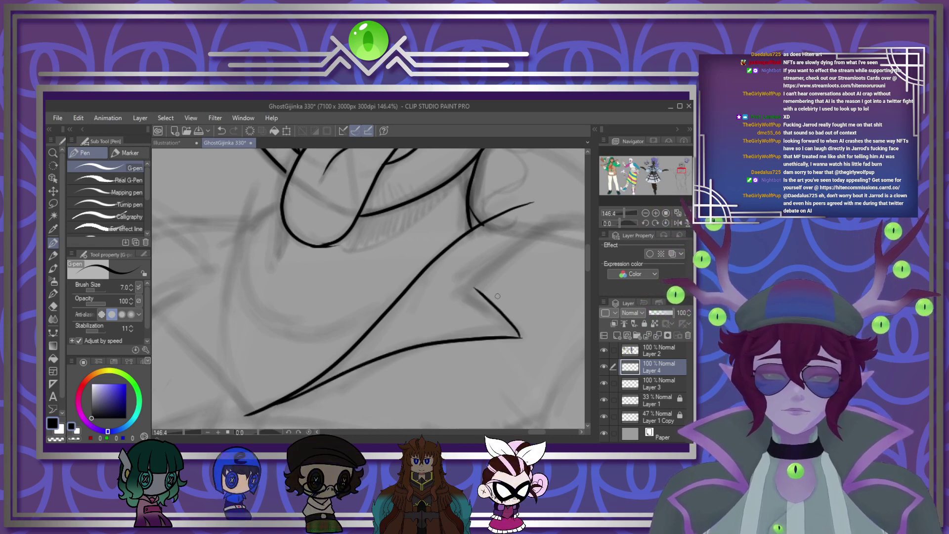
{"action": "scroll", "coordinate": [497, 296], "scroll_direction": "down", "scroll_amount": 4}
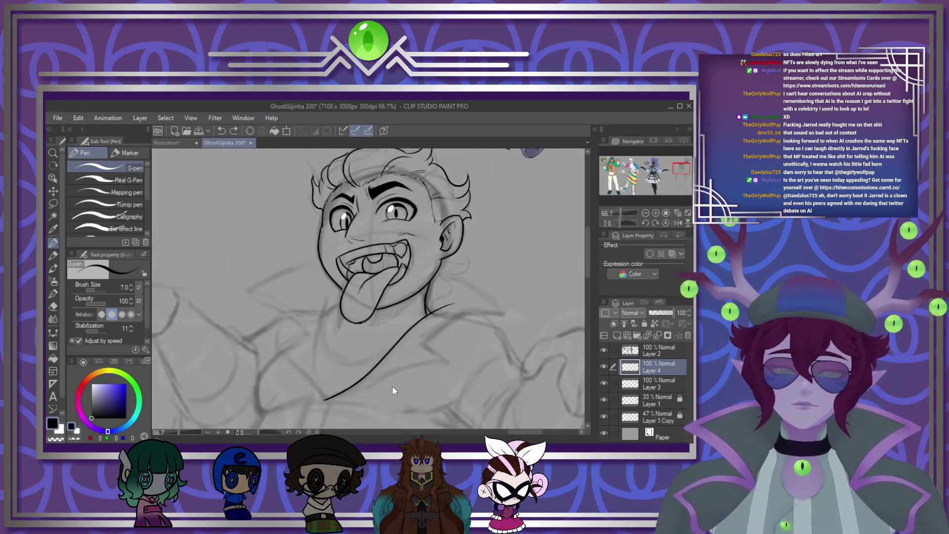
Step: Set the pen's brush size to 8 and ink the near collar's inner edge from neck to chest plus the lapel's lower edge and tip
{"action": "scroll", "coordinate": [370, 366], "scroll_direction": "up", "scroll_amount": 4}
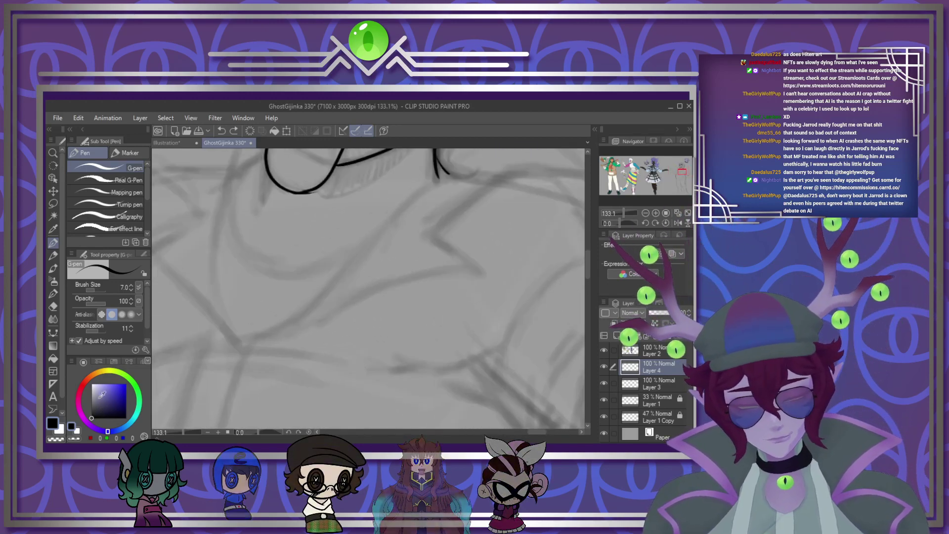
{"action": "key", "text": "bracketleft"}
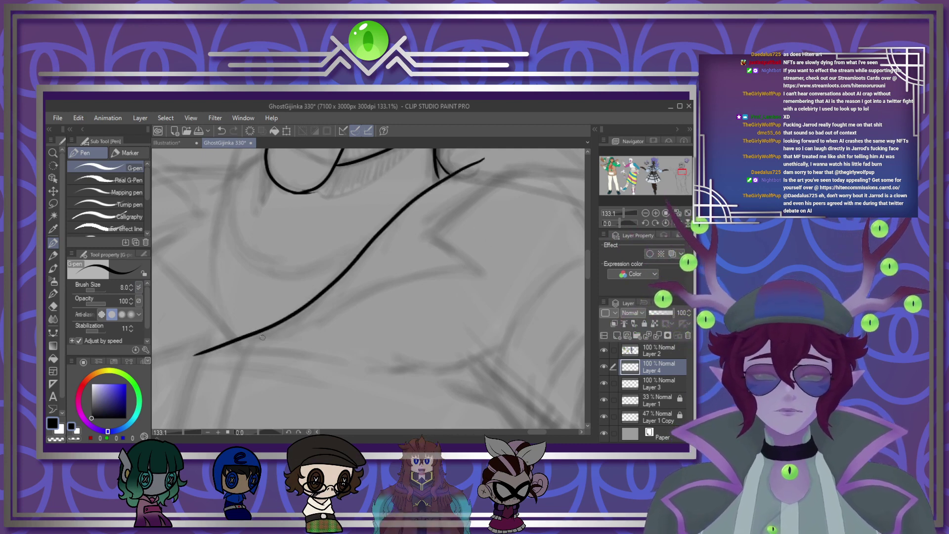
{"action": "mouse_move", "coordinate": [244, 337]}
{"action": "left_mouse_down"}
{"action": "mouse_move", "coordinate": [389, 280]}
{"action": "mouse_move", "coordinate": [508, 258]}
{"action": "mouse_move", "coordinate": [458, 240]}
{"action": "left_mouse_up"}
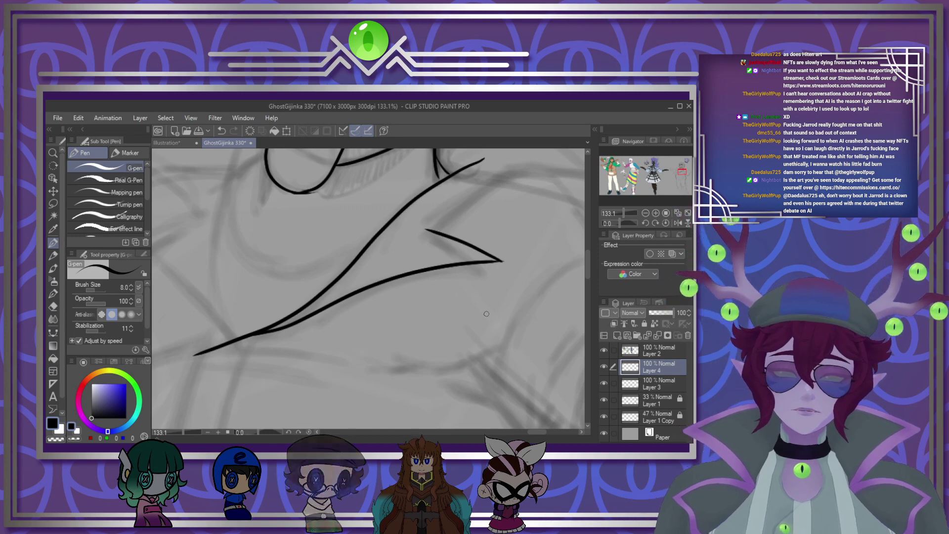
Step: Ink the near collar's notch and its upper flap, running out to the pointed tip and back up toward the neck
{"action": "scroll", "coordinate": [478, 303], "scroll_direction": "down", "scroll_amount": 2}
{"action": "scroll", "coordinate": [493, 255], "scroll_direction": "up", "scroll_amount": 3}
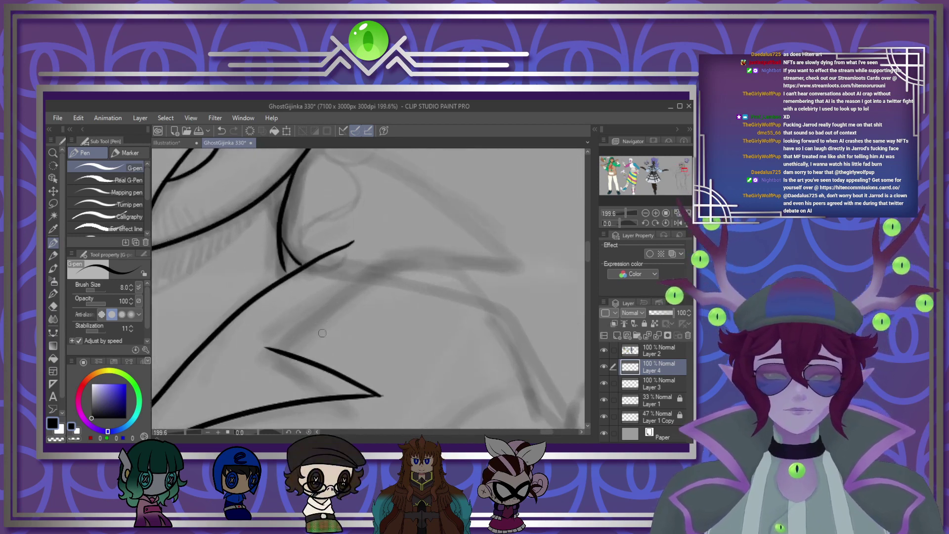
{"action": "left_click_drag", "start_coordinate": [285, 348], "coordinate": [379, 281]}
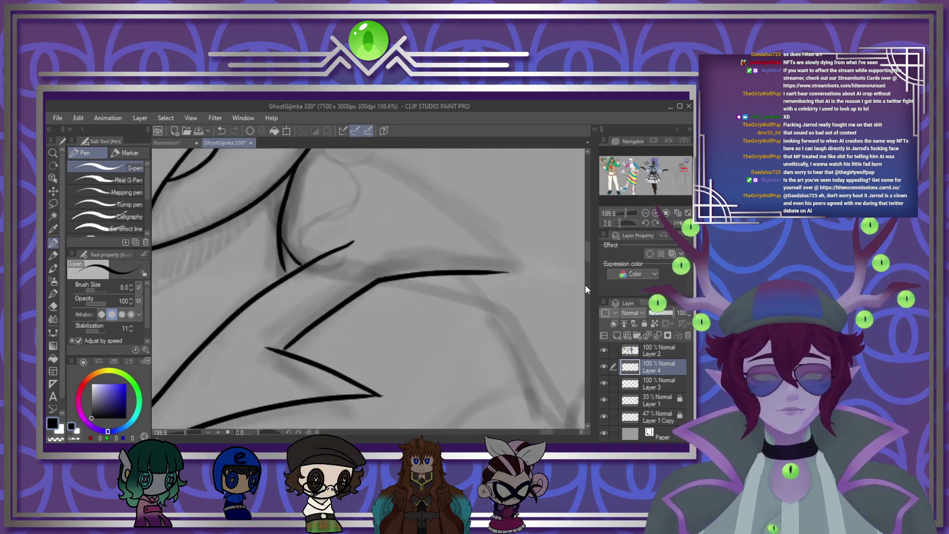
{"action": "scroll", "coordinate": [586, 253], "scroll_direction": "up", "scroll_amount": 3}
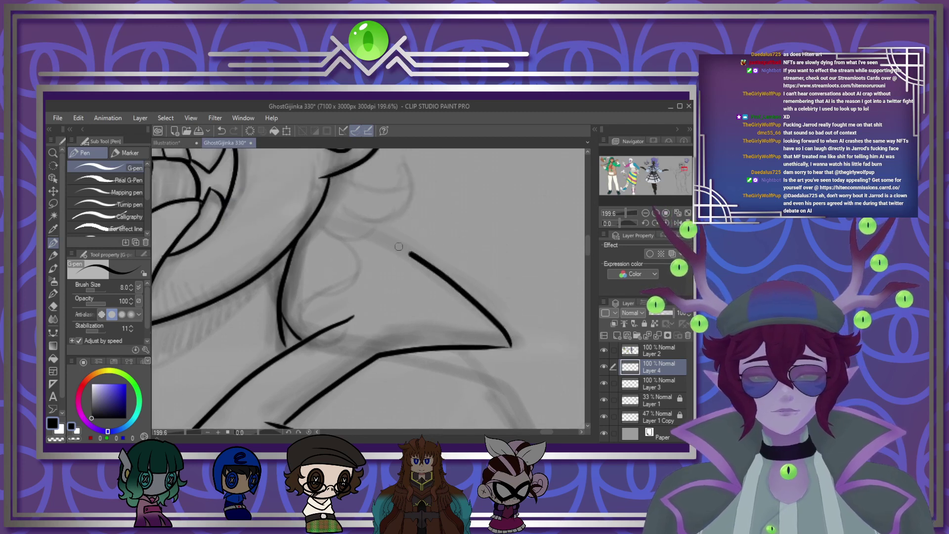
Step: Ink the curled hair tufts behind the jaw and neck, from below the ear down to the near collar
{"action": "mouse_move", "coordinate": [341, 177]}
{"action": "left_mouse_down"}
{"action": "mouse_move", "coordinate": [399, 178]}
{"action": "mouse_move", "coordinate": [404, 157]}
{"action": "left_mouse_up"}
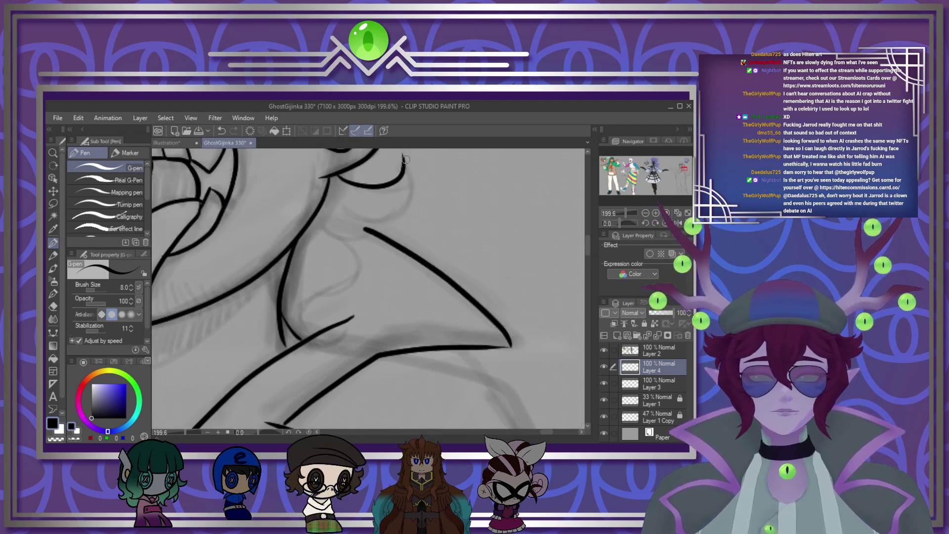
{"action": "left_click_drag", "start_coordinate": [369, 226], "coordinate": [322, 229]}
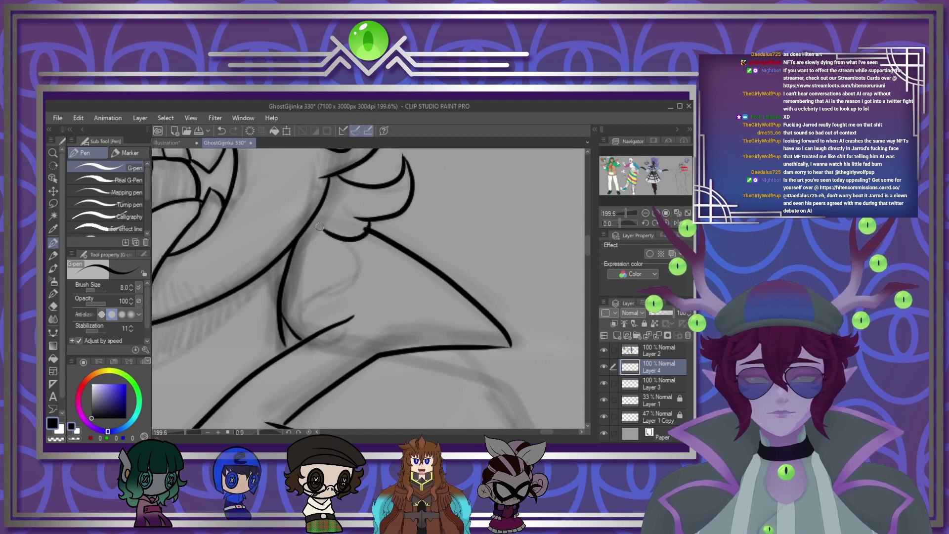
{"action": "left_click_drag", "start_coordinate": [303, 315], "coordinate": [316, 332]}
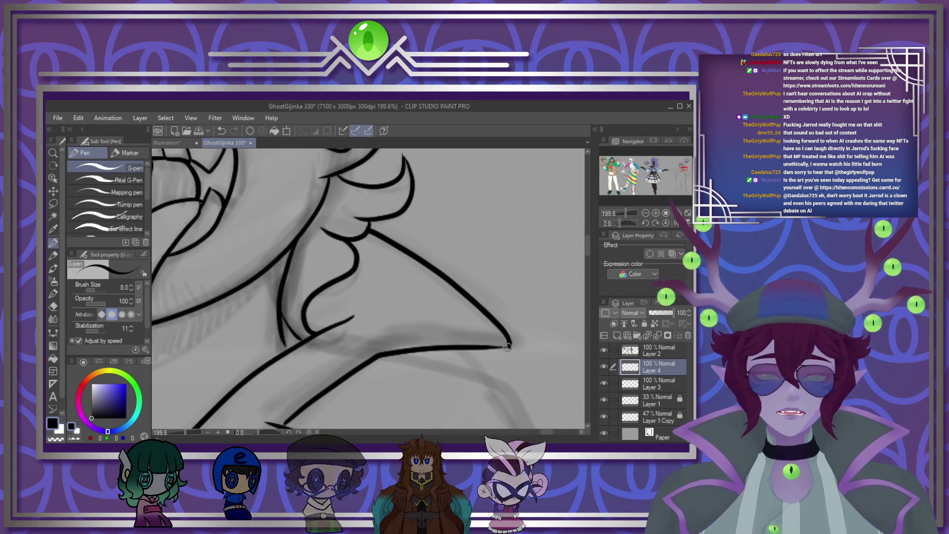
Step: Set the pen's brush size to 10 and ink the far collar's inner edge down to the lapel crossing plus the curved shirt neckline
{"action": "scroll", "coordinate": [471, 329], "scroll_direction": "down", "scroll_amount": 3}
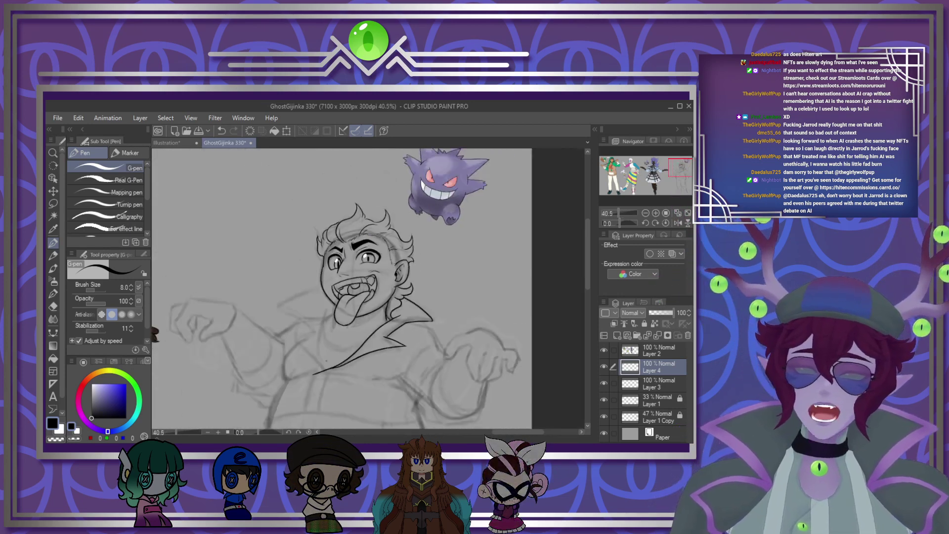
{"action": "scroll", "coordinate": [361, 337], "scroll_direction": "up", "scroll_amount": 2}
{"action": "scroll", "coordinate": [361, 336], "scroll_direction": "up", "scroll_amount": 1}
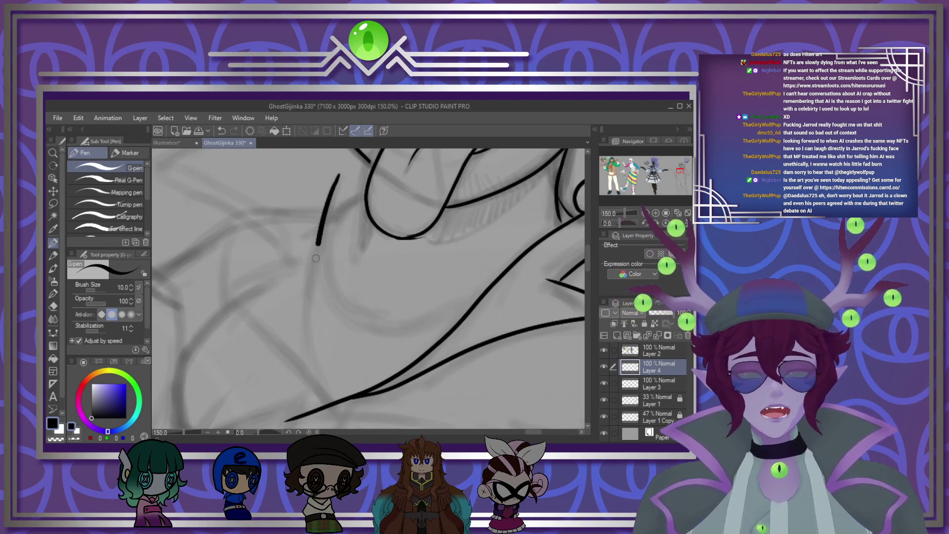
{"action": "mouse_move", "coordinate": [316, 258]}
{"action": "left_mouse_down"}
{"action": "mouse_move", "coordinate": [319, 368]}
{"action": "mouse_move", "coordinate": [339, 406]}
{"action": "left_mouse_up"}
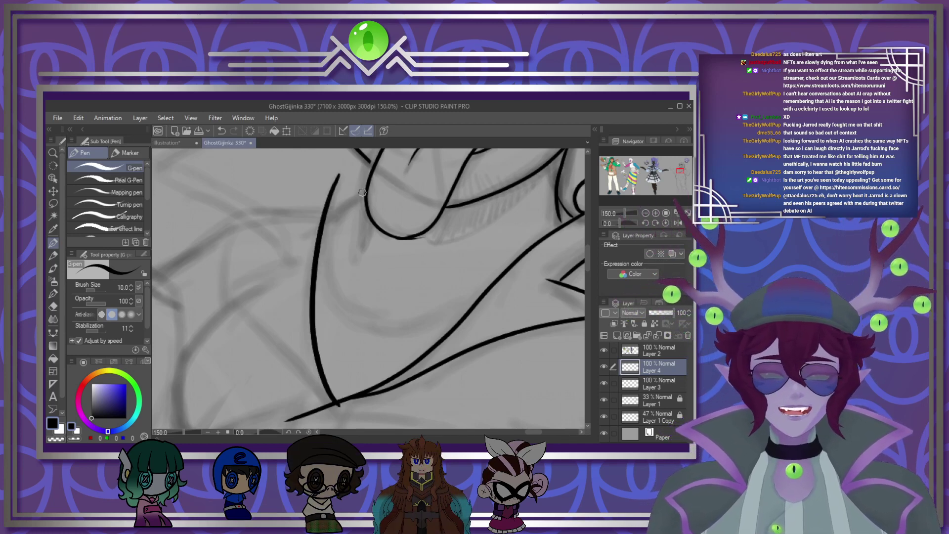
{"action": "mouse_move", "coordinate": [329, 212]}
{"action": "left_mouse_down"}
{"action": "mouse_move", "coordinate": [376, 326]}
{"action": "mouse_move", "coordinate": [497, 281]}
{"action": "left_mouse_up"}
{"action": "scroll", "coordinate": [497, 281], "scroll_direction": "down", "scroll_amount": 2}
{"action": "scroll", "coordinate": [366, 323], "scroll_direction": "up", "scroll_amount": 3}
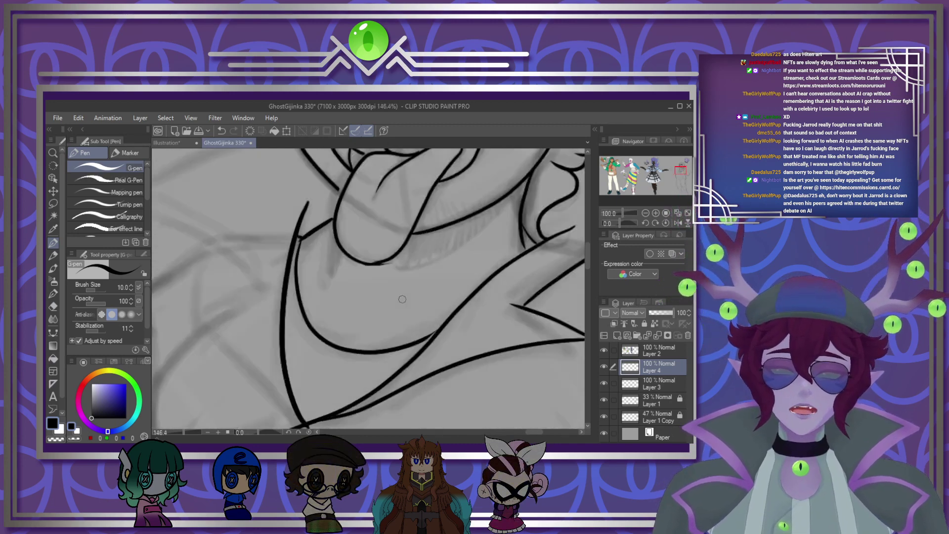
{"action": "mouse_move", "coordinate": [274, 203]}
{"action": "left_mouse_down"}
{"action": "mouse_move", "coordinate": [267, 229]}
{"action": "mouse_move", "coordinate": [268, 287]}
{"action": "mouse_move", "coordinate": [313, 351]}
{"action": "mouse_move", "coordinate": [409, 353]}
{"action": "mouse_move", "coordinate": [486, 300]}
{"action": "left_mouse_up"}
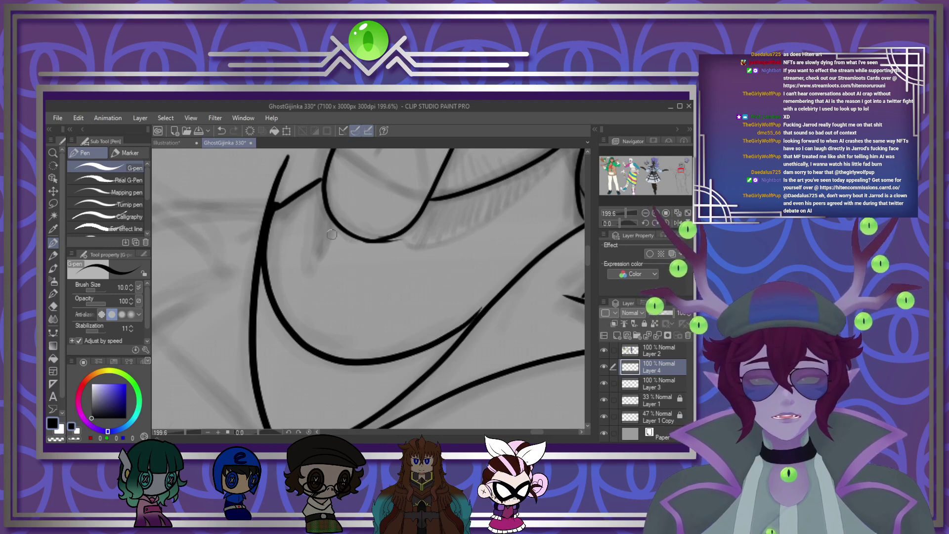
Step: Ink the edge of the shadow beneath the chin, from the tongue tip across the neck to the jaw
{"action": "scroll", "coordinate": [321, 266], "scroll_direction": "up", "scroll_amount": 4}
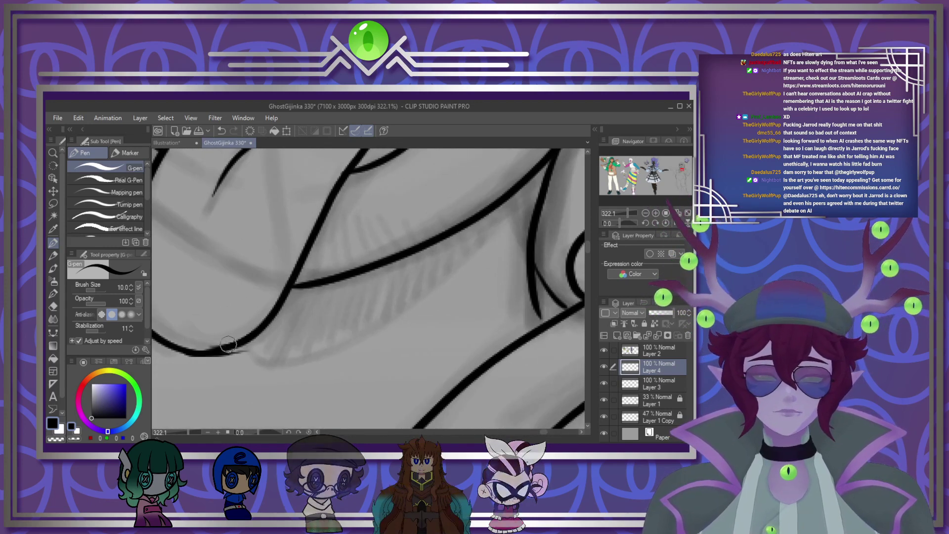
{"action": "mouse_move", "coordinate": [318, 360]}
{"action": "left_mouse_down"}
{"action": "mouse_move", "coordinate": [427, 294]}
{"action": "mouse_move", "coordinate": [517, 209]}
{"action": "left_mouse_up"}
{"action": "scroll", "coordinate": [535, 229], "scroll_direction": "down", "scroll_amount": 10}
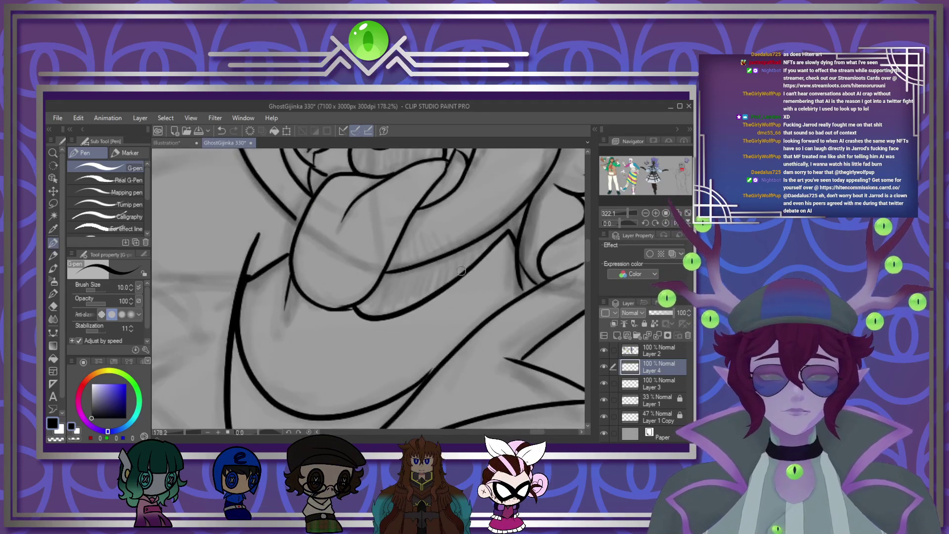
Step: Ink the far collar's outer outline, with its pointed upper flap, the notch and the lapel edge running down to the chest crossing
{"action": "scroll", "coordinate": [342, 298], "scroll_direction": "up", "scroll_amount": 8}
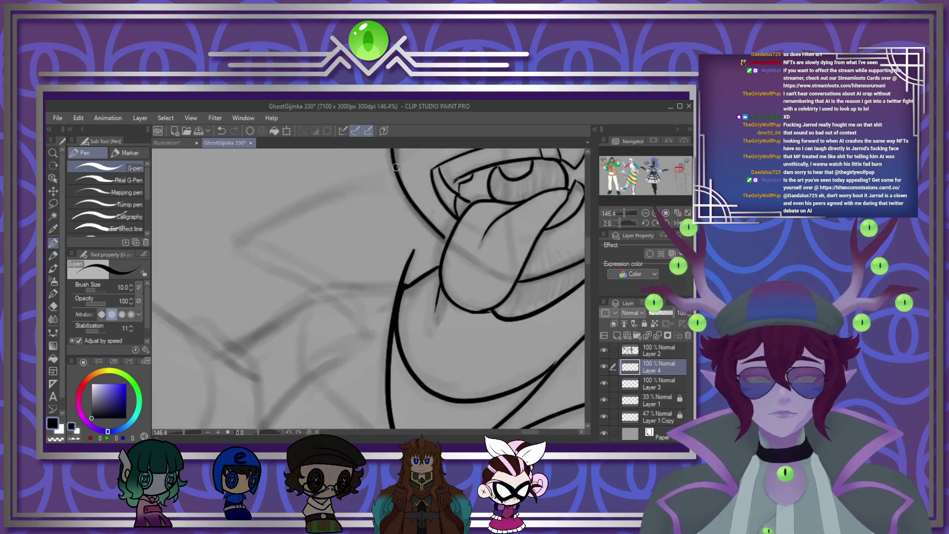
{"action": "mouse_move", "coordinate": [393, 172]}
{"action": "left_mouse_down"}
{"action": "mouse_move", "coordinate": [237, 236]}
{"action": "mouse_move", "coordinate": [346, 306]}
{"action": "left_mouse_up"}
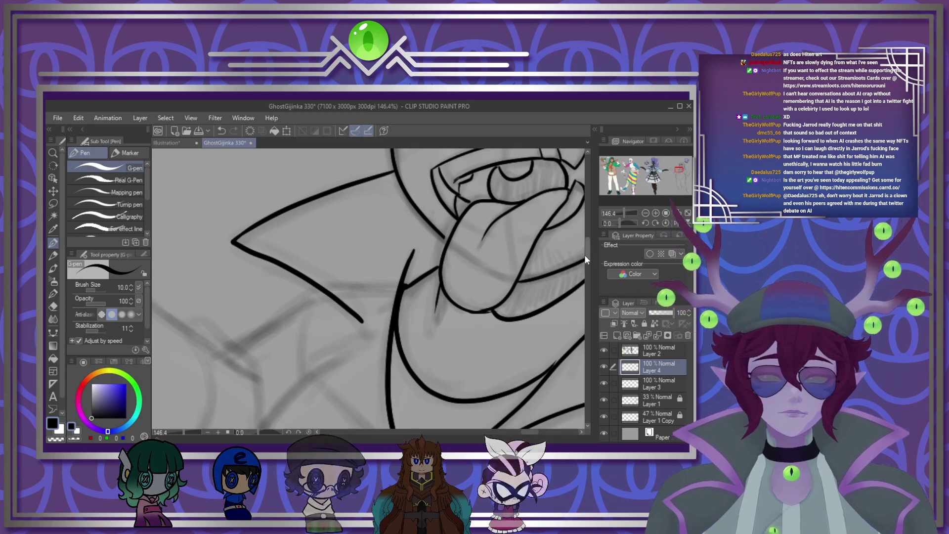
{"action": "scroll", "coordinate": [417, 209], "scroll_direction": "down", "scroll_amount": 3}
{"action": "scroll", "coordinate": [588, 271], "scroll_direction": "up", "scroll_amount": 3}
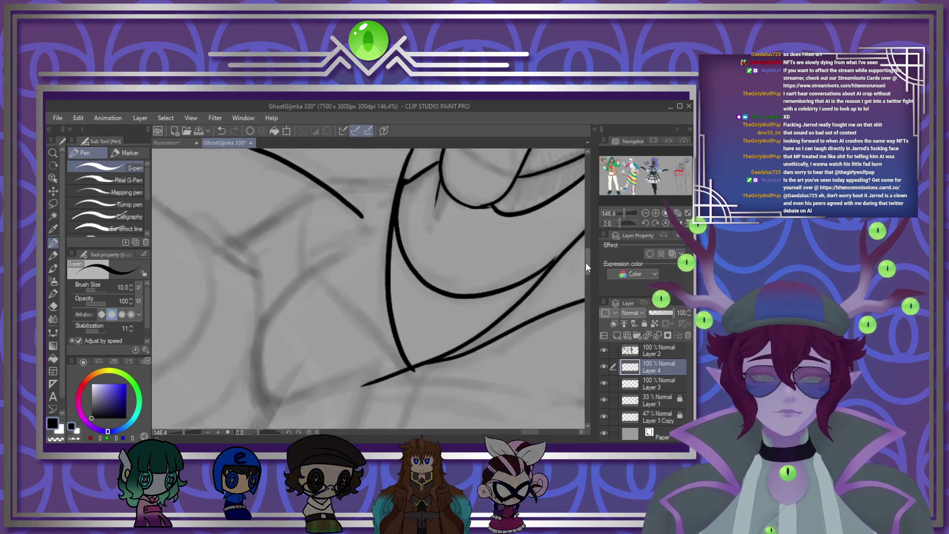
{"action": "mouse_move", "coordinate": [361, 170]}
{"action": "left_mouse_down"}
{"action": "mouse_move", "coordinate": [371, 182]}
{"action": "mouse_move", "coordinate": [312, 231]}
{"action": "mouse_move", "coordinate": [390, 325]}
{"action": "left_mouse_up"}
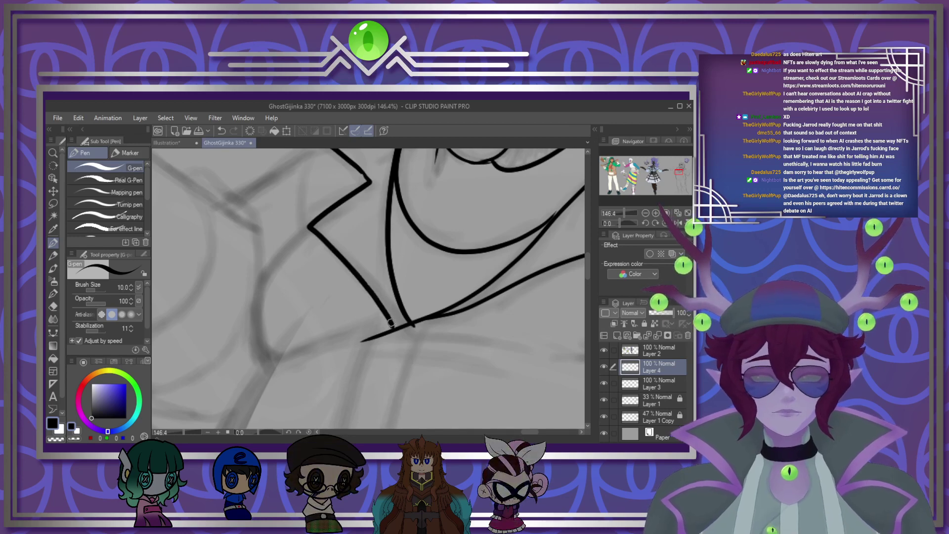
{"action": "scroll", "coordinate": [361, 330], "scroll_direction": "down", "scroll_amount": 4}
{"action": "scroll", "coordinate": [409, 372], "scroll_direction": "up", "scroll_amount": 3}
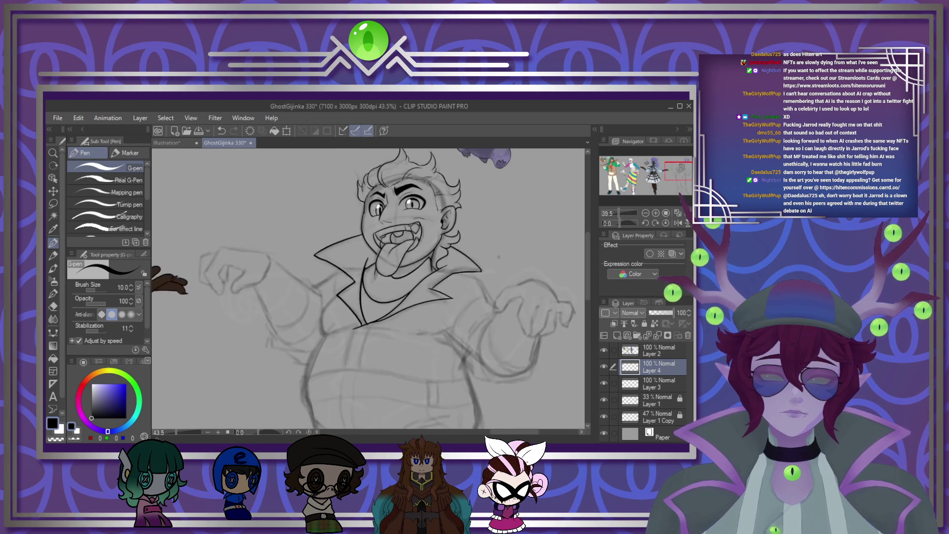
Step: Ink the near-side hand's outstretched first digit and the drooping fingers beside it, with the gaps between them
{"action": "scroll", "coordinate": [480, 237], "scroll_direction": "up", "scroll_amount": 3}
{"action": "scroll", "coordinate": [480, 237], "scroll_direction": "up", "scroll_amount": 6}
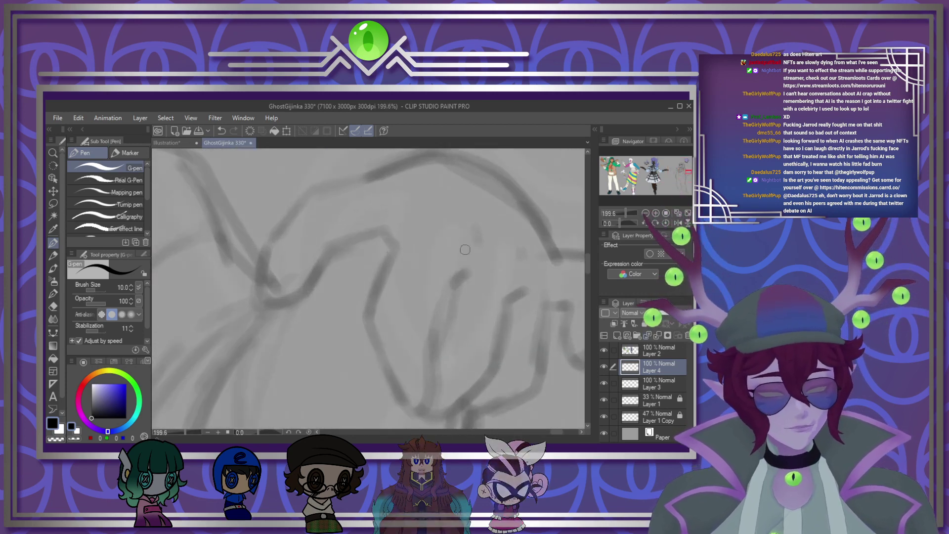
{"action": "mouse_move", "coordinate": [405, 169]}
{"action": "left_mouse_down"}
{"action": "mouse_move", "coordinate": [303, 201]}
{"action": "mouse_move", "coordinate": [264, 246]}
{"action": "mouse_move", "coordinate": [254, 292]}
{"action": "mouse_move", "coordinate": [266, 302]}
{"action": "mouse_move", "coordinate": [293, 293]}
{"action": "mouse_move", "coordinate": [318, 258]}
{"action": "mouse_move", "coordinate": [379, 232]}
{"action": "mouse_move", "coordinate": [390, 241]}
{"action": "mouse_move", "coordinate": [381, 250]}
{"action": "mouse_move", "coordinate": [392, 249]}
{"action": "mouse_move", "coordinate": [369, 307]}
{"action": "mouse_move", "coordinate": [370, 333]}
{"action": "mouse_move", "coordinate": [390, 390]}
{"action": "mouse_move", "coordinate": [418, 404]}
{"action": "left_mouse_up"}
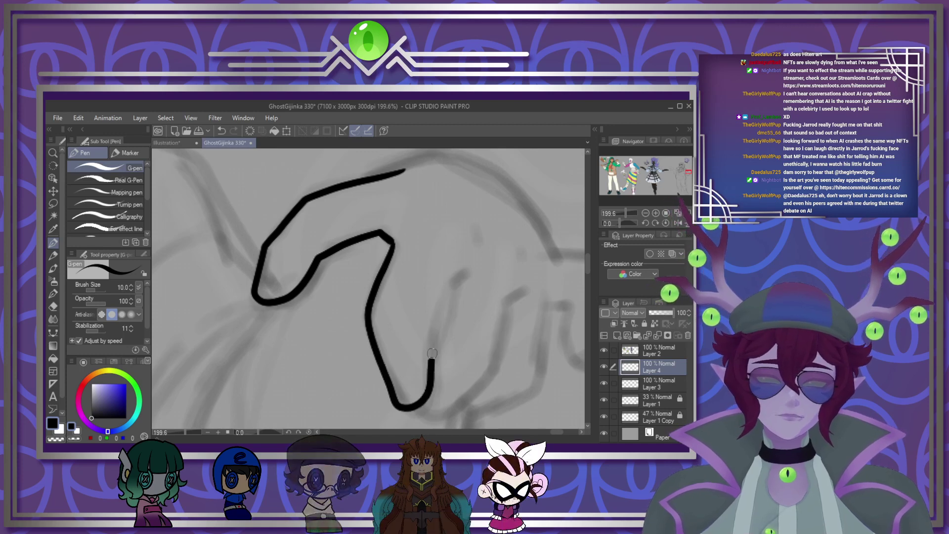
{"action": "mouse_move", "coordinate": [432, 353]}
{"action": "left_mouse_down"}
{"action": "mouse_move", "coordinate": [463, 264]}
{"action": "mouse_move", "coordinate": [432, 342]}
{"action": "left_mouse_up"}
{"action": "mouse_move", "coordinate": [527, 292]}
{"action": "left_mouse_down"}
{"action": "mouse_move", "coordinate": [514, 303]}
{"action": "mouse_move", "coordinate": [496, 374]}
{"action": "mouse_move", "coordinate": [416, 411]}
{"action": "left_mouse_up"}
{"action": "mouse_move", "coordinate": [549, 292]}
{"action": "left_mouse_down"}
{"action": "mouse_move", "coordinate": [536, 380]}
{"action": "mouse_move", "coordinate": [456, 413]}
{"action": "left_mouse_up"}
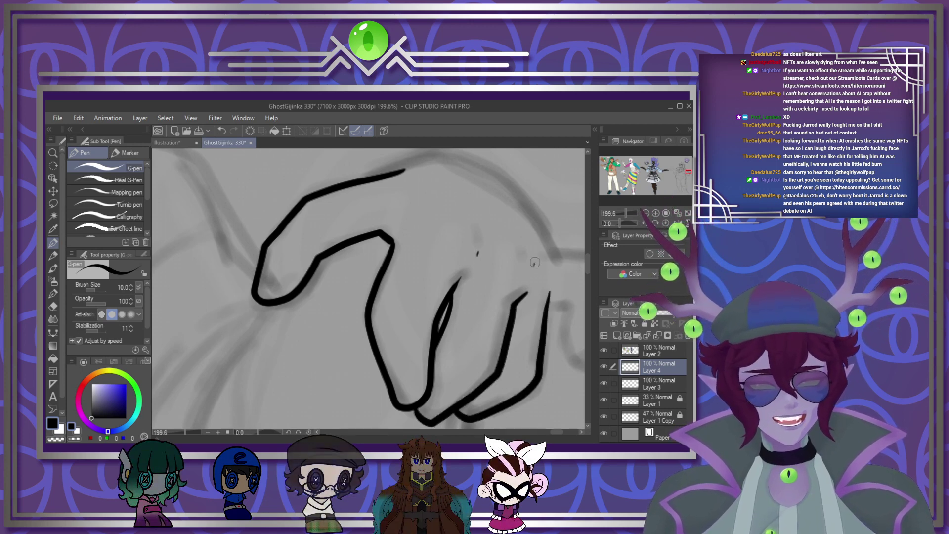
Step: Ink the near-side hand's arched back and bent outermost finger, with a short line joining it to the neighbouring finger
{"action": "scroll", "coordinate": [433, 290], "scroll_direction": "down", "scroll_amount": 5}
{"action": "scroll", "coordinate": [465, 270], "scroll_direction": "up", "scroll_amount": 5}
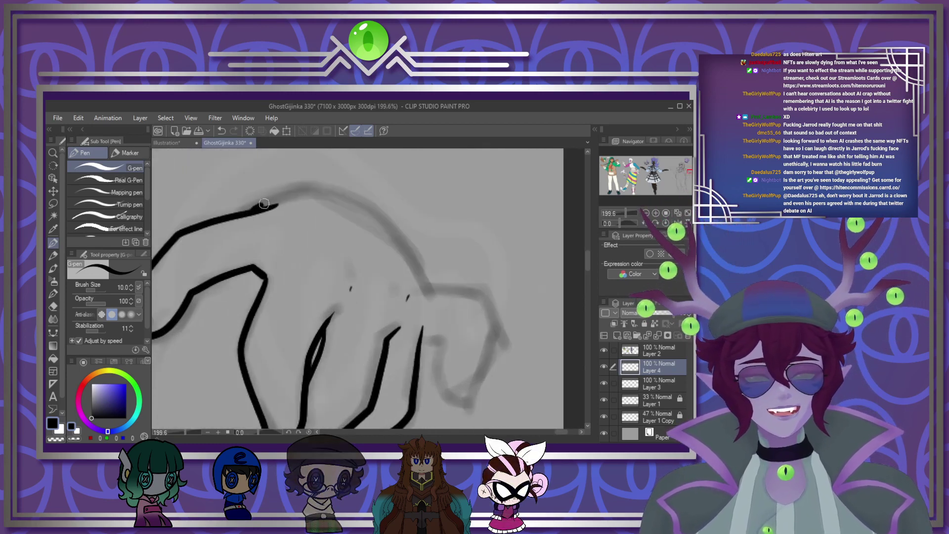
{"action": "mouse_move", "coordinate": [264, 204]}
{"action": "left_mouse_down"}
{"action": "mouse_move", "coordinate": [313, 185]}
{"action": "mouse_move", "coordinate": [370, 196]}
{"action": "mouse_move", "coordinate": [433, 276]}
{"action": "left_mouse_up"}
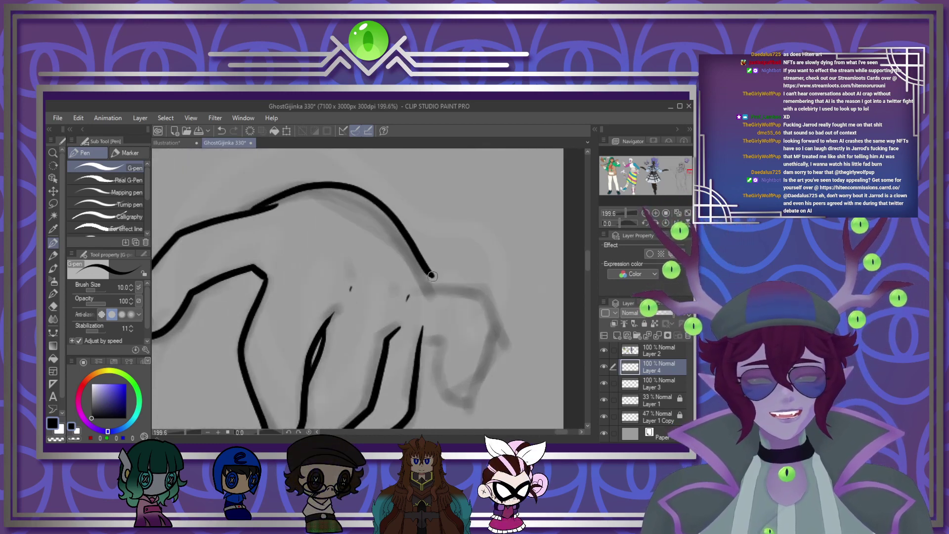
{"action": "mouse_move", "coordinate": [489, 322]}
{"action": "left_mouse_down"}
{"action": "mouse_move", "coordinate": [470, 404]}
{"action": "mouse_move", "coordinate": [449, 401]}
{"action": "mouse_move", "coordinate": [422, 340]}
{"action": "left_mouse_up"}
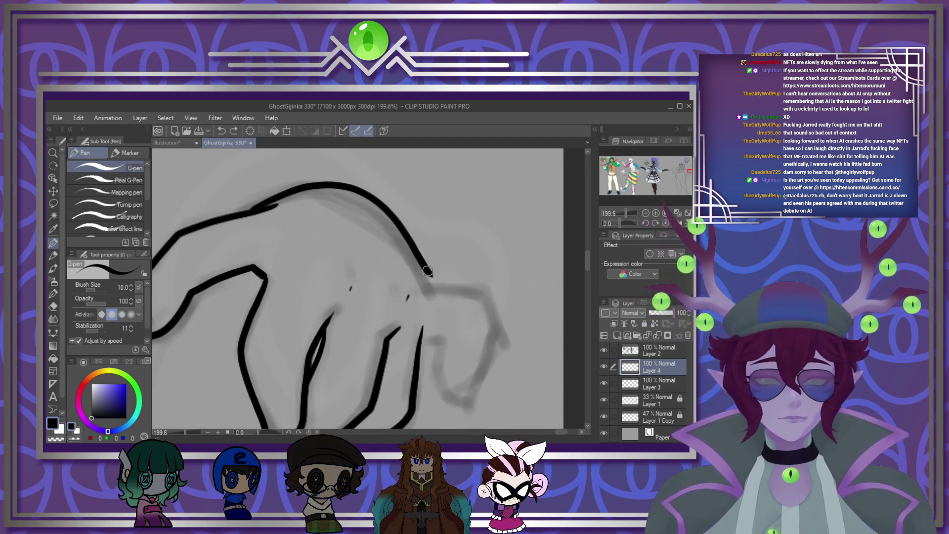
{"action": "mouse_move", "coordinate": [450, 281]}
{"action": "left_mouse_down"}
{"action": "mouse_move", "coordinate": [481, 286]}
{"action": "mouse_move", "coordinate": [493, 314]}
{"action": "mouse_move", "coordinate": [469, 402]}
{"action": "left_mouse_up"}
{"action": "left_click_drag", "start_coordinate": [449, 325], "coordinate": [441, 343]}
{"action": "left_click_drag", "start_coordinate": [454, 391], "coordinate": [469, 398]}
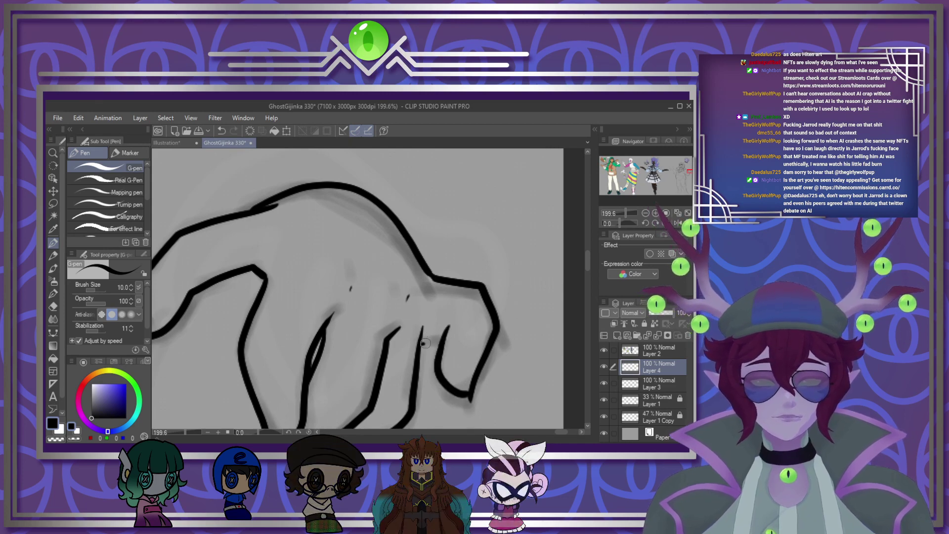
{"action": "left_click_drag", "start_coordinate": [419, 342], "coordinate": [437, 341]}
{"action": "scroll", "coordinate": [420, 262], "scroll_direction": "down", "scroll_amount": 4}
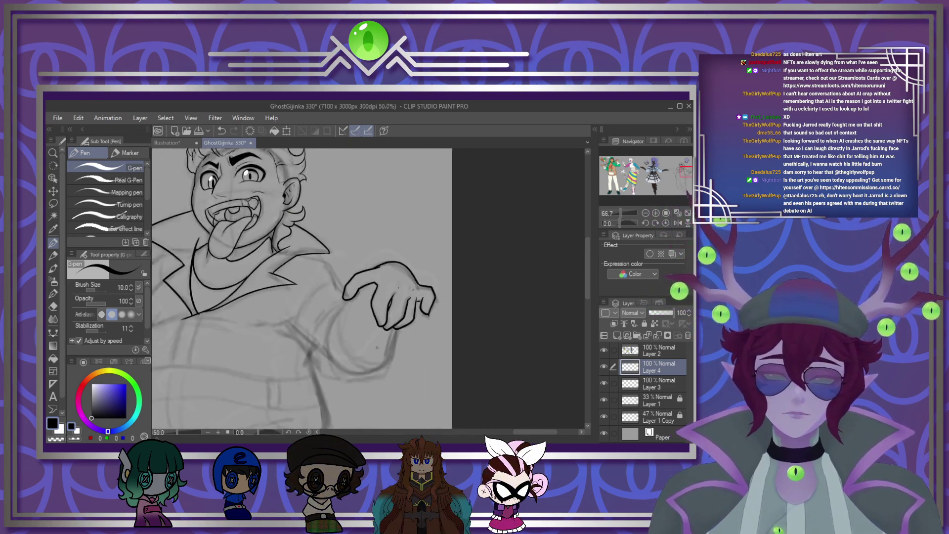
{"action": "scroll", "coordinate": [363, 371], "scroll_direction": "up", "scroll_amount": 3}
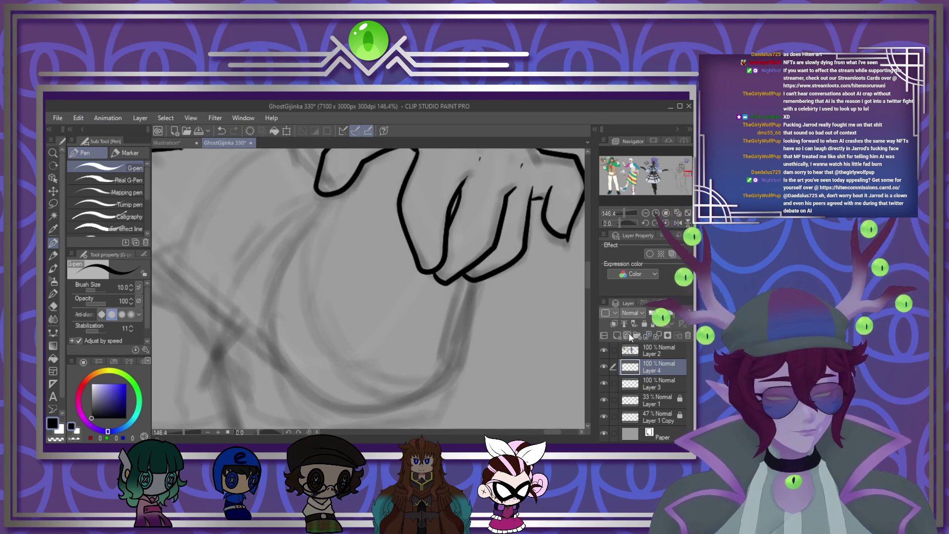
Step: Ink the near-side sleeve's opening as a curve from below the thumb, around beneath the hand and up to the drooping fingers
{"action": "left_click_drag", "start_coordinate": [317, 216], "coordinate": [346, 388]}
{"action": "key", "text": "ctrl+z"}
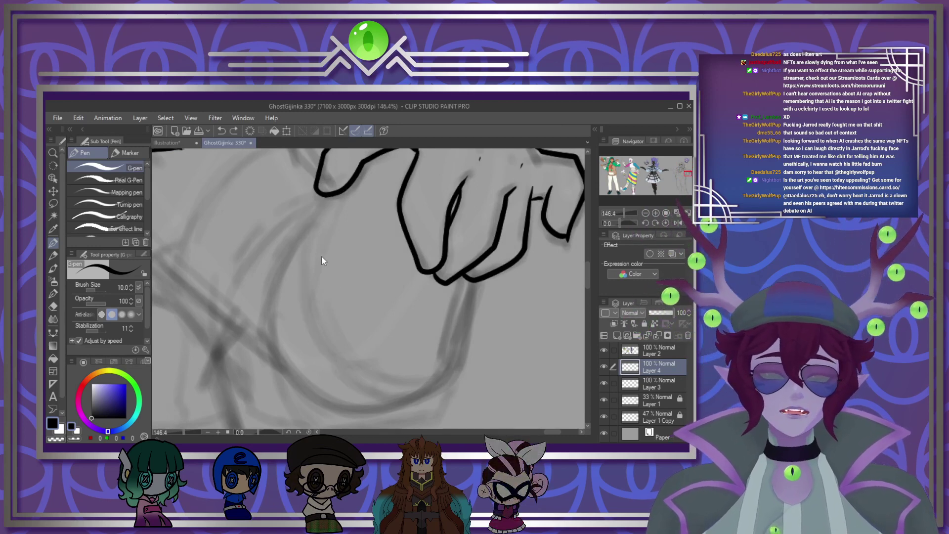
{"action": "scroll", "coordinate": [335, 189], "scroll_direction": "down", "scroll_amount": 3}
{"action": "scroll", "coordinate": [371, 206], "scroll_direction": "up", "scroll_amount": 4}
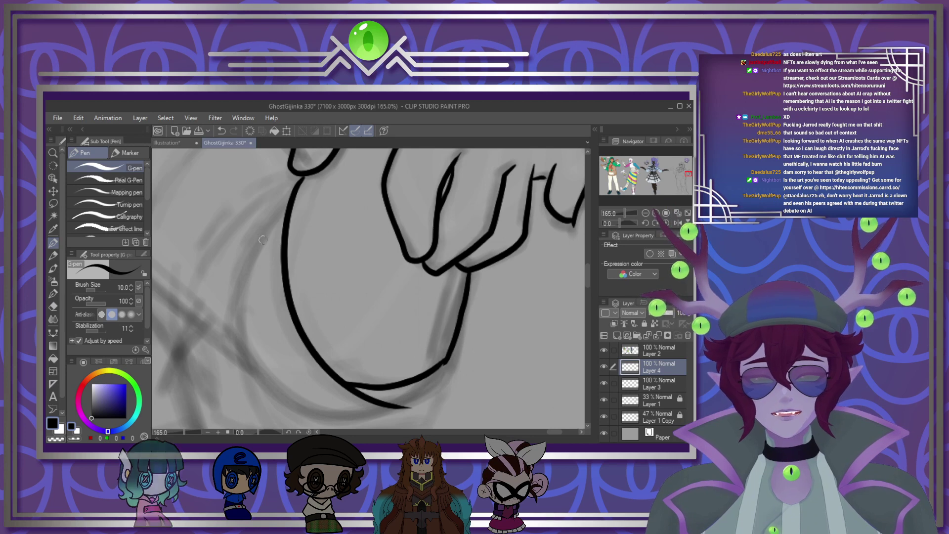
Step: Ink the rolled cuff's outer rim around the sleeve opening, with a short fold line near its upper end and an angular lower corner
{"action": "left_click_drag", "start_coordinate": [289, 198], "coordinate": [250, 294]}
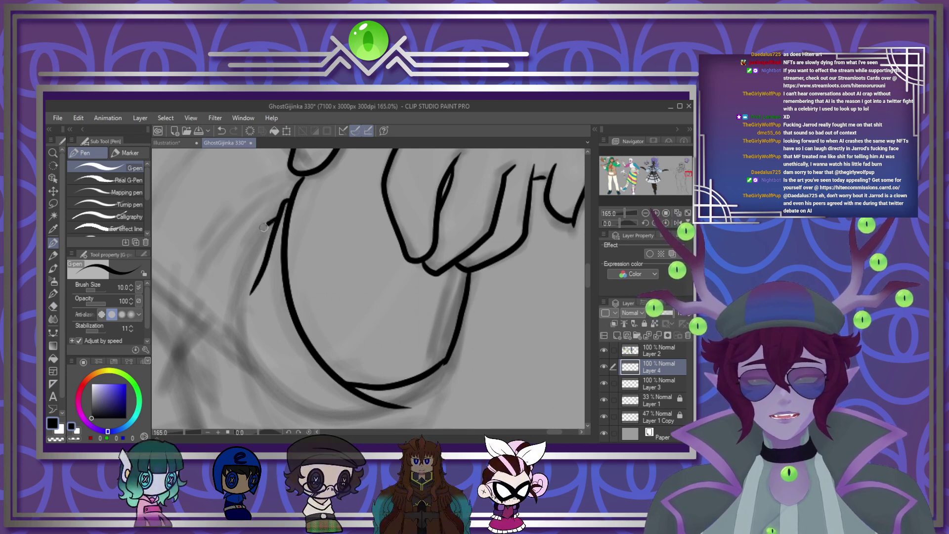
{"action": "mouse_move", "coordinate": [285, 202]}
{"action": "left_mouse_down"}
{"action": "mouse_move", "coordinate": [231, 346]}
{"action": "mouse_move", "coordinate": [291, 427]}
{"action": "left_mouse_up"}
{"action": "left_click_drag", "start_coordinate": [588, 282], "coordinate": [589, 287]}
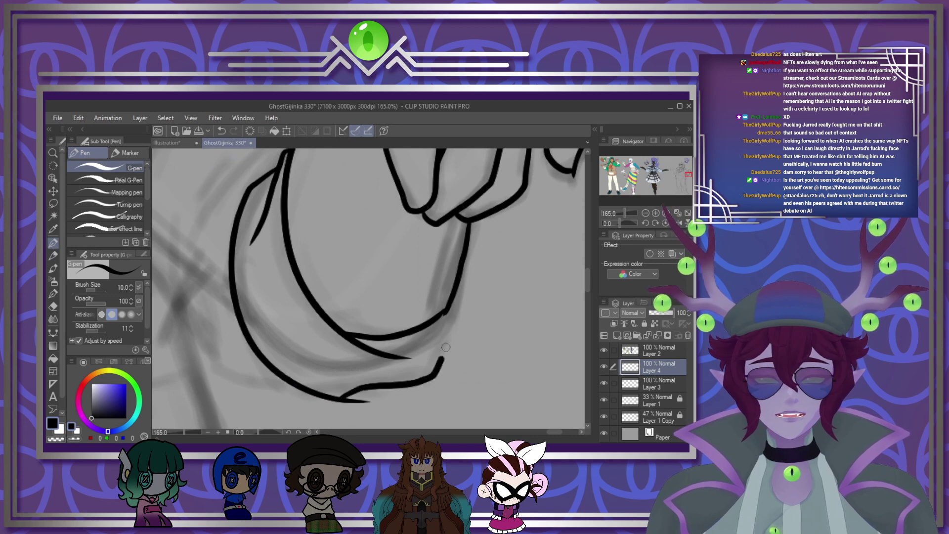
{"action": "left_click_drag", "start_coordinate": [441, 360], "coordinate": [451, 299]}
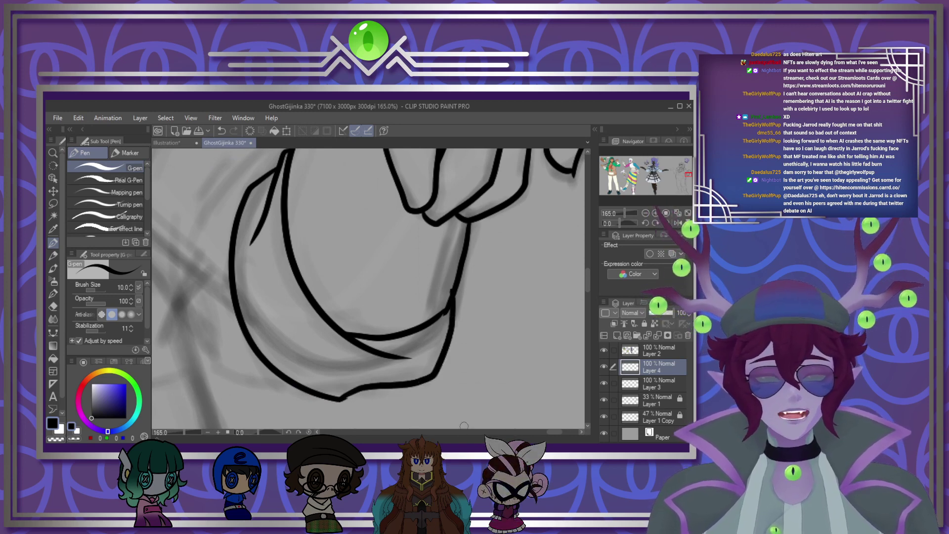
Step: Ink several curved crease strokes fanning out from the cuff's upper end across the near-side sleeve
{"action": "left_click_drag", "start_coordinate": [550, 432], "coordinate": [545, 432]}
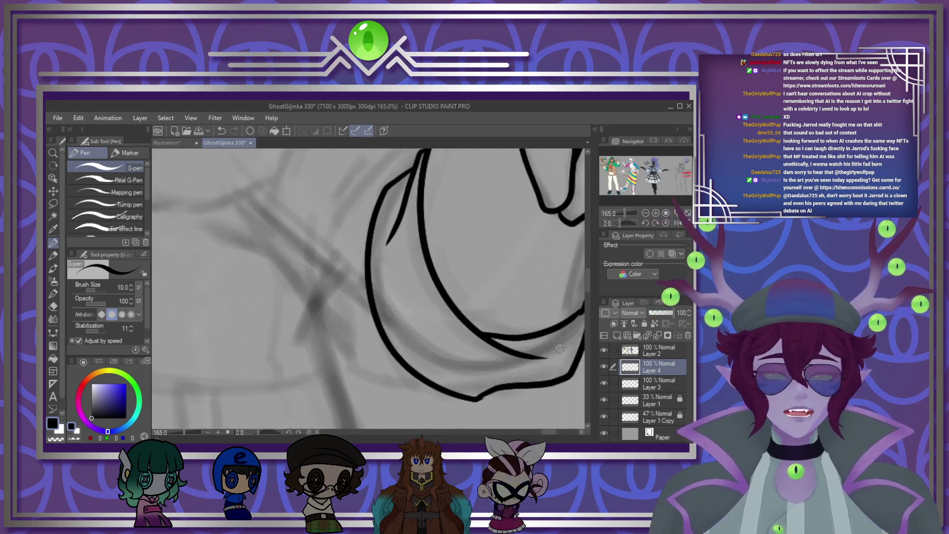
{"action": "scroll", "coordinate": [580, 278], "scroll_direction": "up", "scroll_amount": 2}
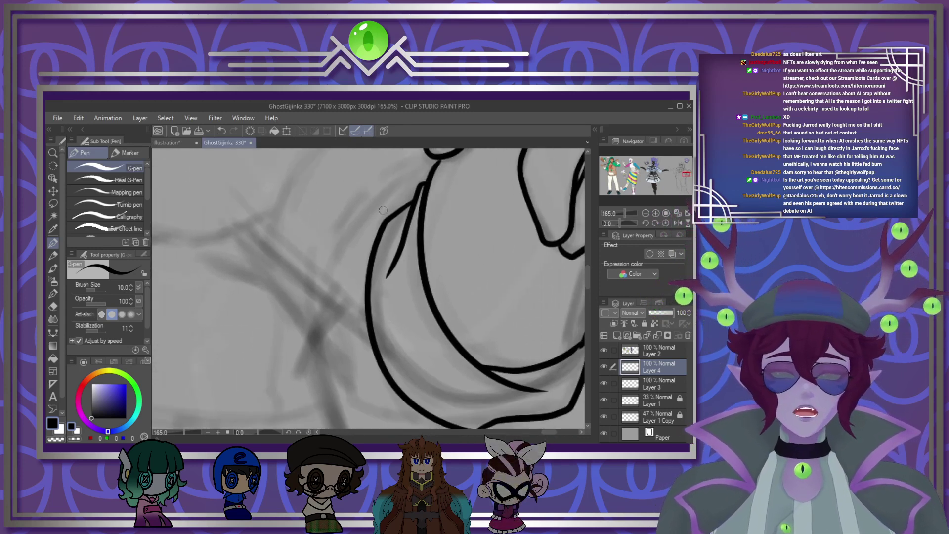
{"action": "left_click_drag", "start_coordinate": [414, 203], "coordinate": [330, 296]}
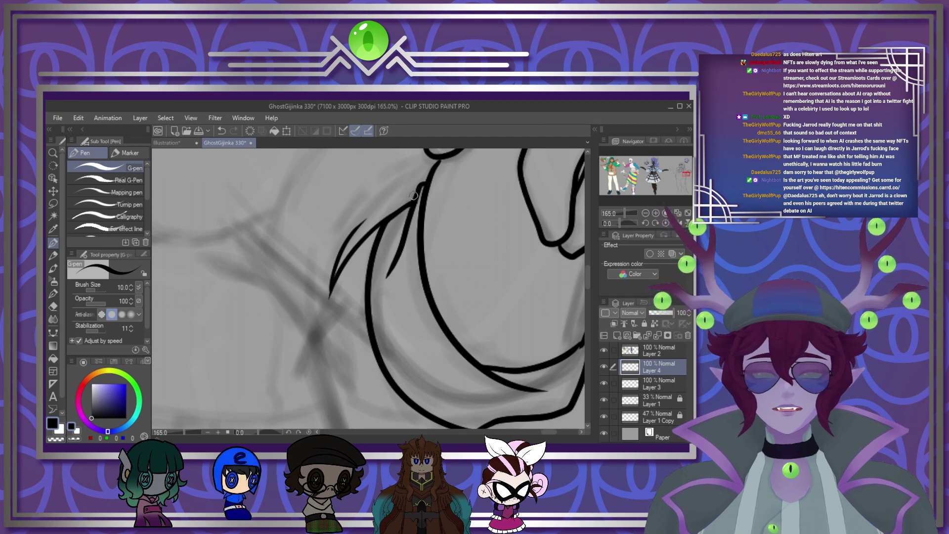
{"action": "left_click_drag", "start_coordinate": [328, 211], "coordinate": [368, 176]}
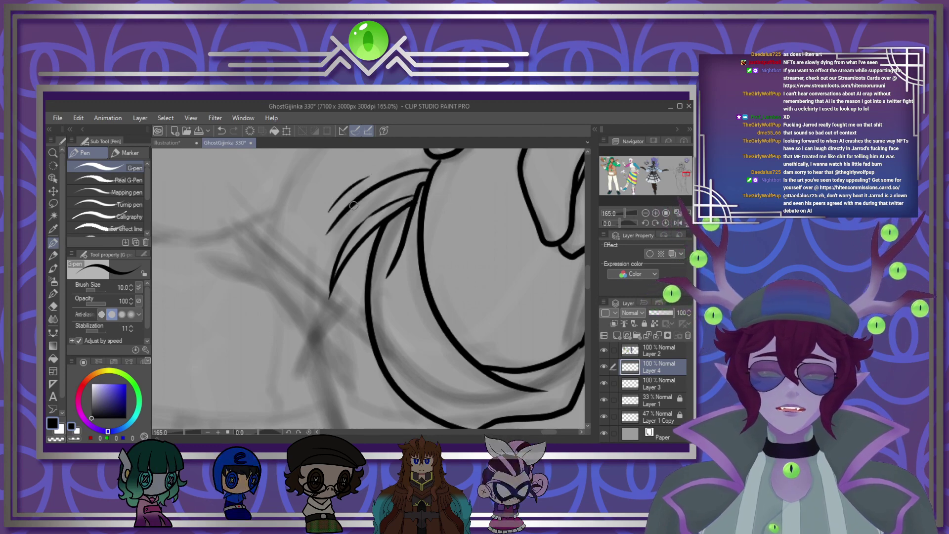
Step: Ink the sleeve's angular lower edge behind the cuff, the diagonal underarm line meeting it, and short creases at the armpit
{"action": "scroll", "coordinate": [575, 269], "scroll_direction": "down", "scroll_amount": 4}
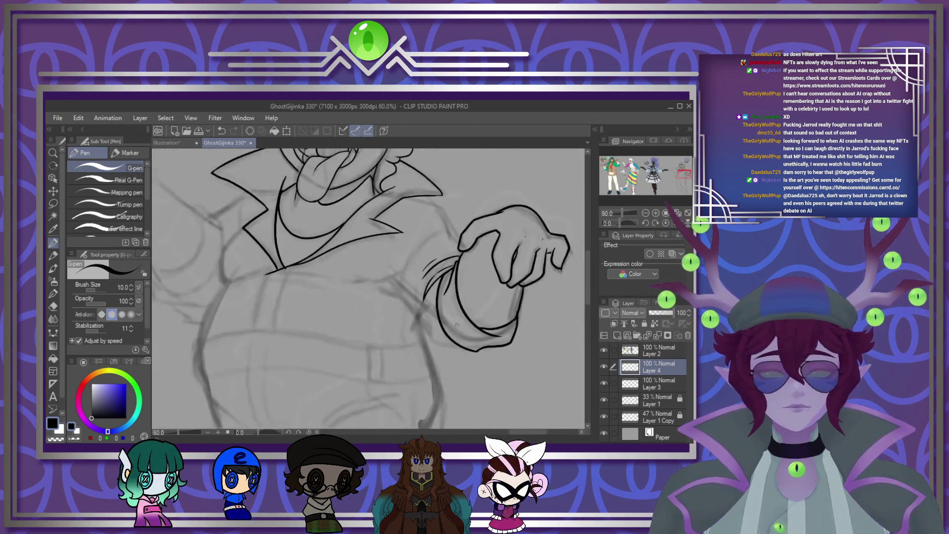
{"action": "scroll", "coordinate": [499, 331], "scroll_direction": "up", "scroll_amount": 3}
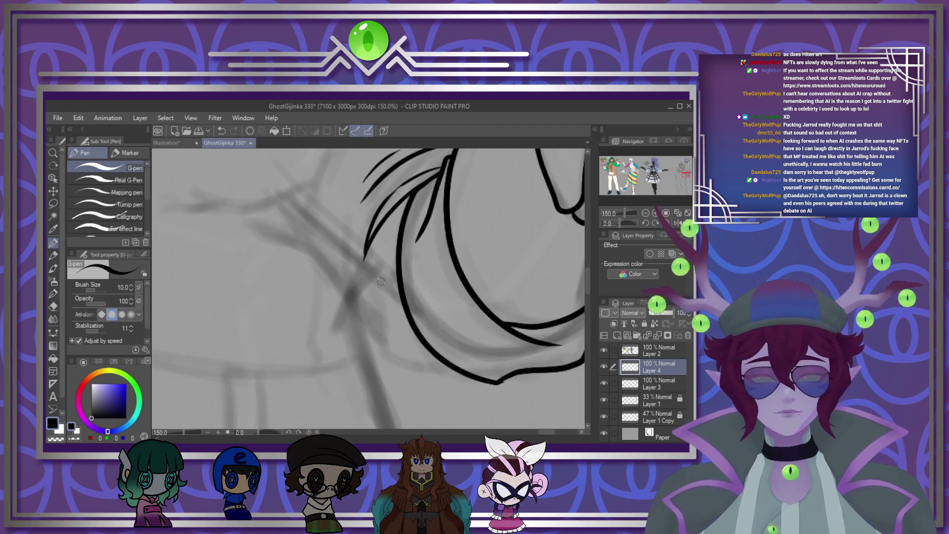
{"action": "left_click_drag", "start_coordinate": [386, 271], "coordinate": [458, 375]}
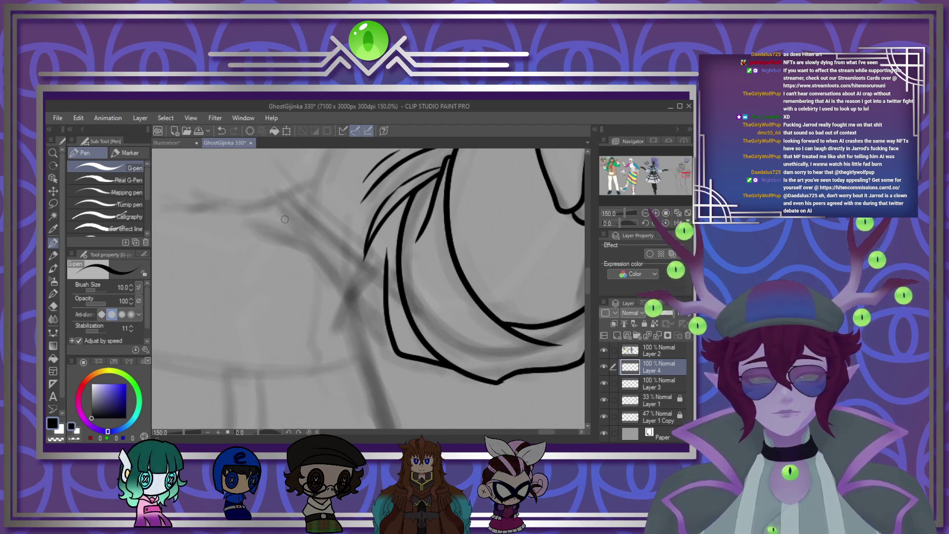
{"action": "left_click_drag", "start_coordinate": [270, 203], "coordinate": [386, 329]}
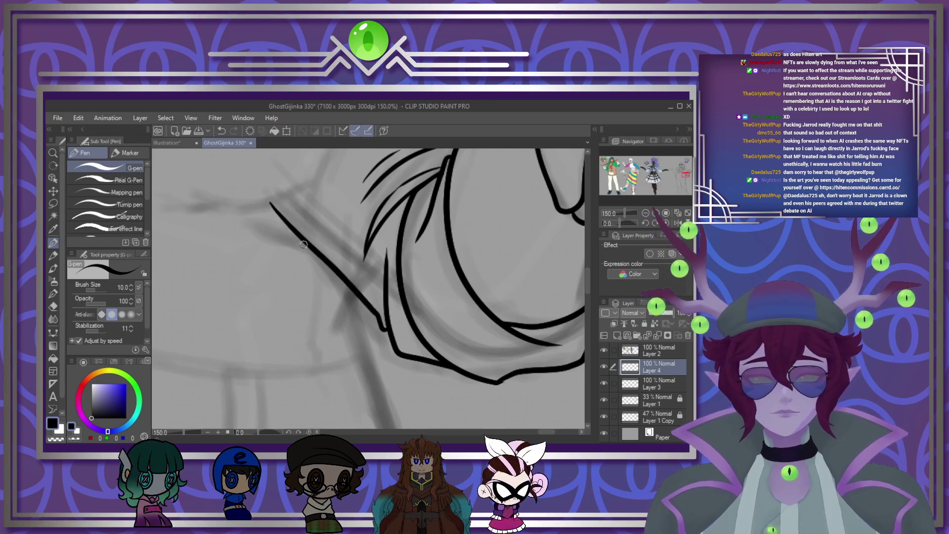
{"action": "left_click_drag", "start_coordinate": [251, 243], "coordinate": [284, 247]}
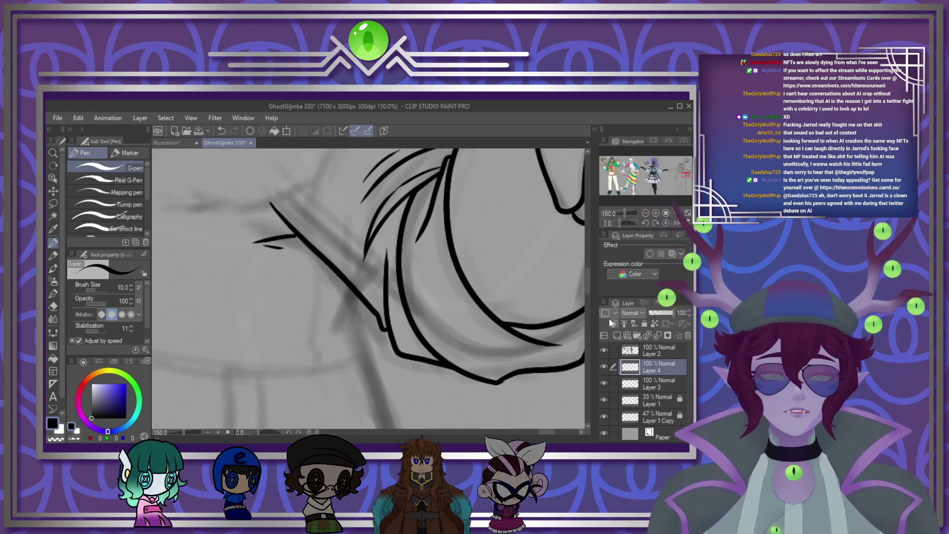
Step: Ink the near-side shoulder outline from the collar to the thumb, and a thin arc across the upper sleeve down to the underarm line
{"action": "scroll", "coordinate": [583, 272], "scroll_direction": "up", "scroll_amount": 5}
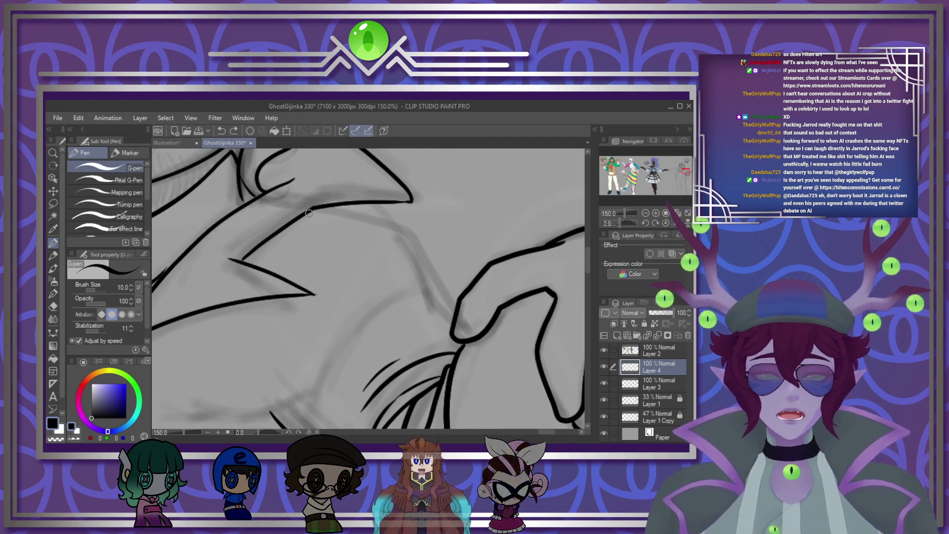
{"action": "mouse_move", "coordinate": [308, 213]}
{"action": "left_mouse_down"}
{"action": "mouse_move", "coordinate": [412, 250]}
{"action": "mouse_move", "coordinate": [346, 215]}
{"action": "mouse_move", "coordinate": [434, 246]}
{"action": "mouse_move", "coordinate": [453, 311]}
{"action": "left_mouse_up"}
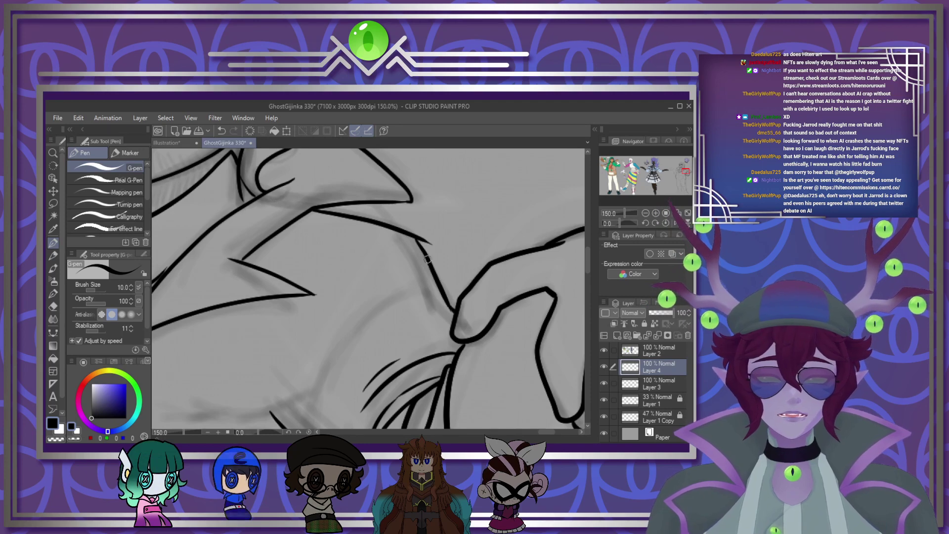
{"action": "left_click_drag", "start_coordinate": [431, 247], "coordinate": [411, 232]}
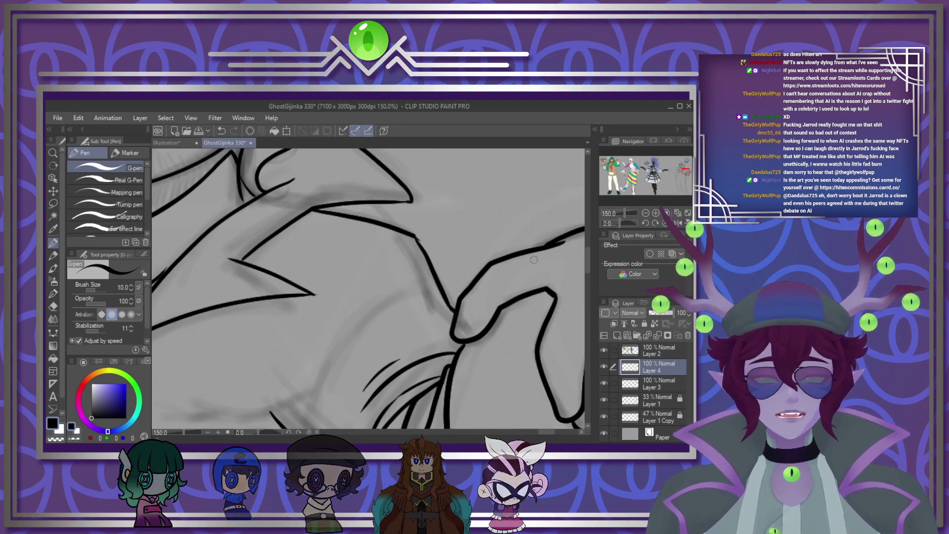
{"action": "left_click_drag", "start_coordinate": [586, 250], "coordinate": [588, 257]}
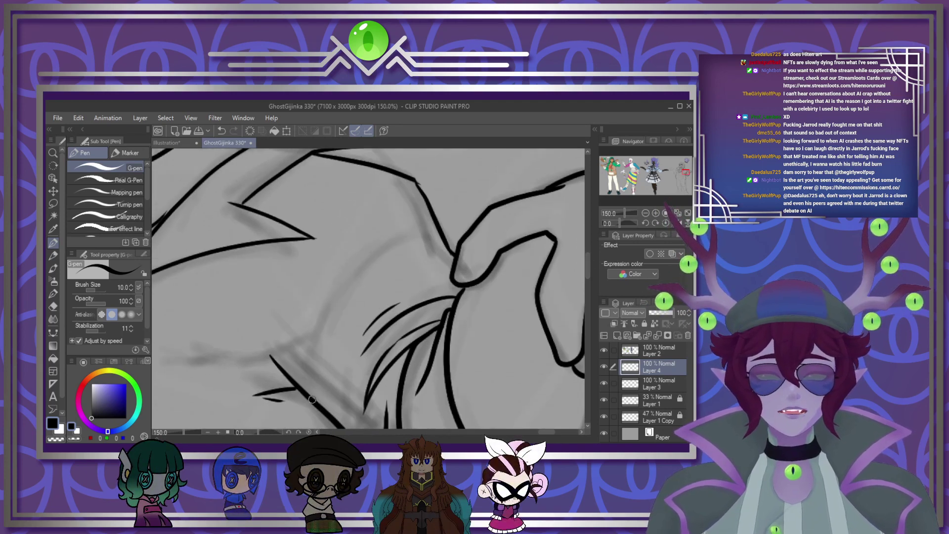
{"action": "left_click_drag", "start_coordinate": [318, 423], "coordinate": [437, 235]}
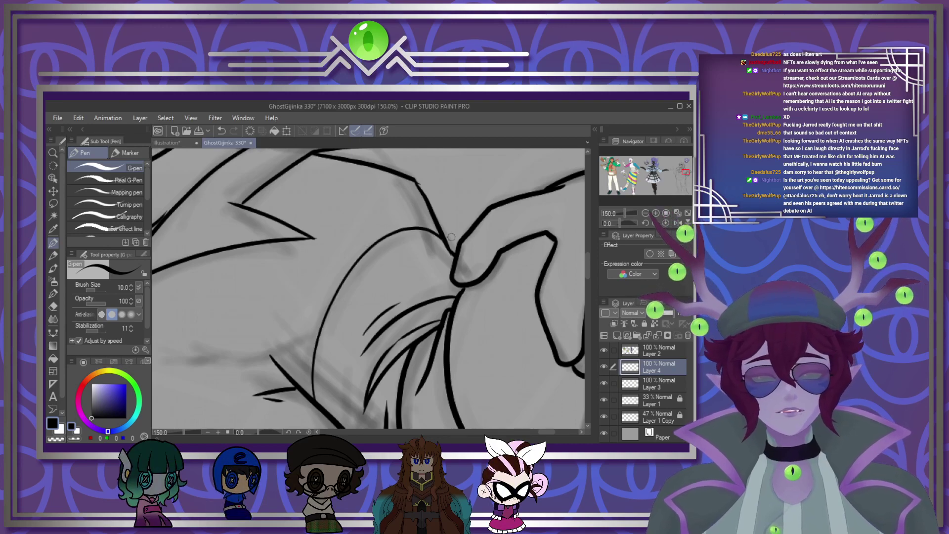
Step: Ink the fold lines across the chest just beneath the point where the lapels cross
{"action": "scroll", "coordinate": [437, 247], "scroll_direction": "down", "scroll_amount": 6}
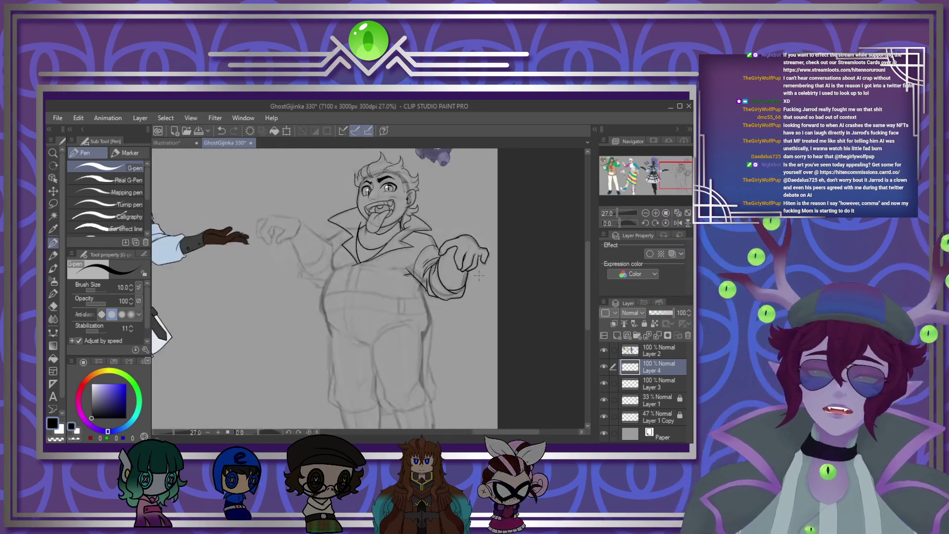
{"action": "scroll", "coordinate": [356, 289], "scroll_direction": "up", "scroll_amount": 5}
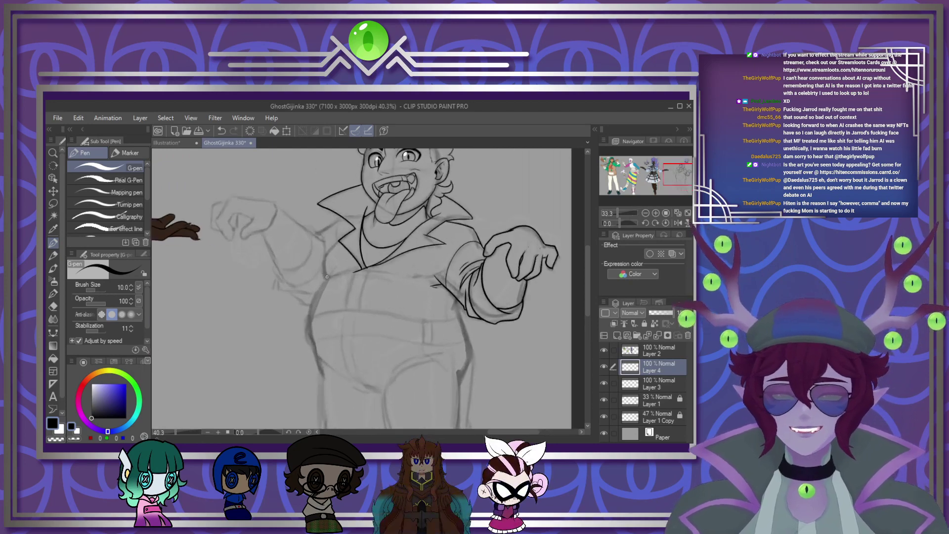
{"action": "scroll", "coordinate": [356, 289], "scroll_direction": "down", "scroll_amount": 2}
{"action": "scroll", "coordinate": [346, 290], "scroll_direction": "up", "scroll_amount": 5}
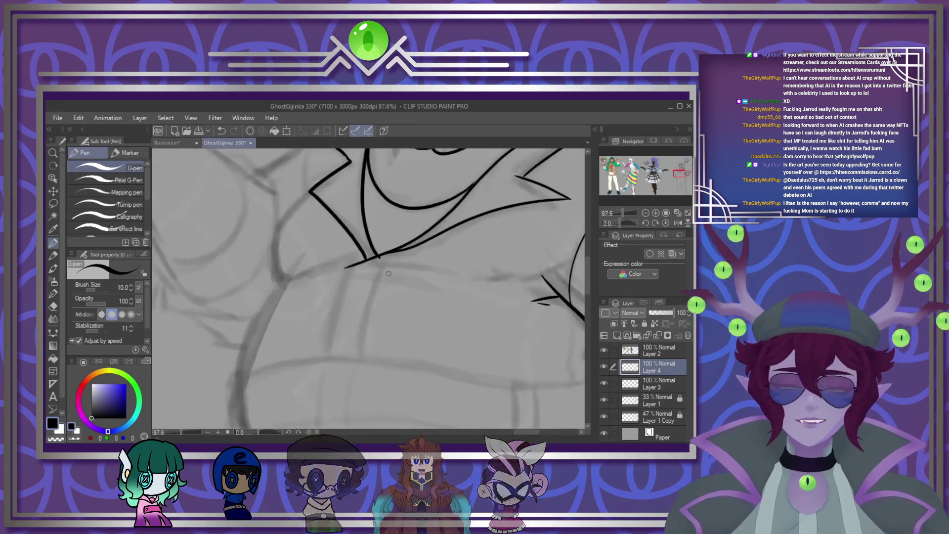
{"action": "left_click_drag", "start_coordinate": [320, 283], "coordinate": [407, 283]}
{"action": "left_click_drag", "start_coordinate": [345, 268], "coordinate": [452, 280]}
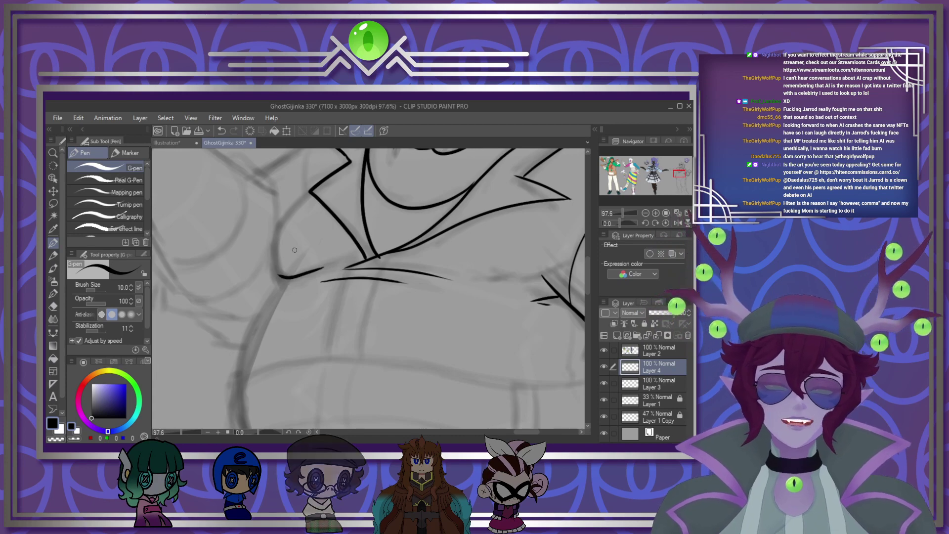
Step: Ink the rounded far-side chest edge from the collar's lower corner down to the chest fold line
{"action": "scroll", "coordinate": [294, 242], "scroll_direction": "down", "scroll_amount": 2}
{"action": "scroll", "coordinate": [291, 222], "scroll_direction": "up", "scroll_amount": 5}
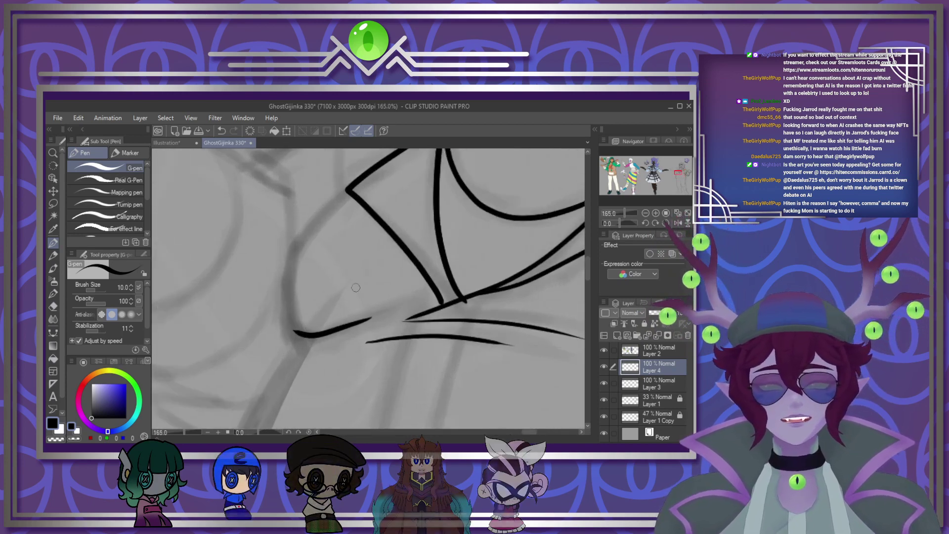
{"action": "mouse_move", "coordinate": [349, 189]}
{"action": "left_mouse_down"}
{"action": "mouse_move", "coordinate": [285, 315]}
{"action": "mouse_move", "coordinate": [326, 327]}
{"action": "left_mouse_up"}
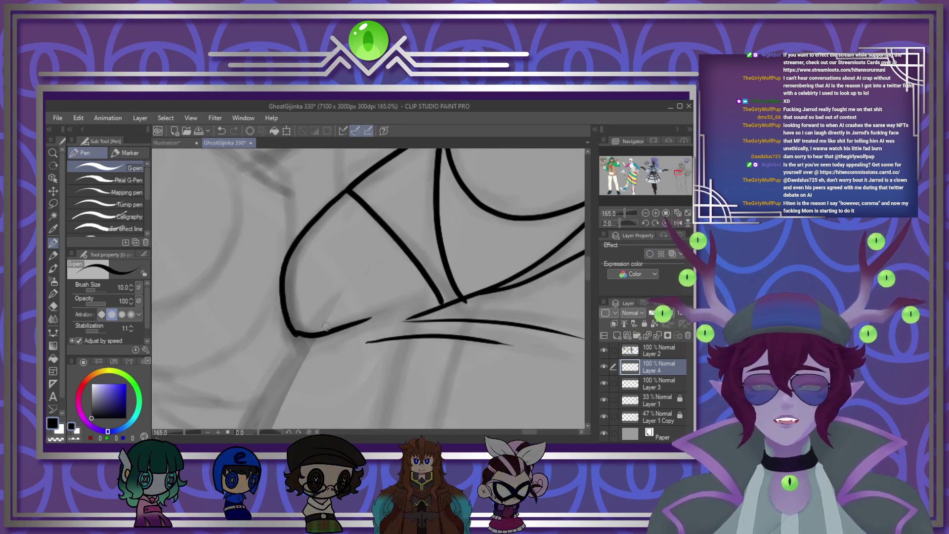
{"action": "scroll", "coordinate": [433, 290], "scroll_direction": "down", "scroll_amount": 6}
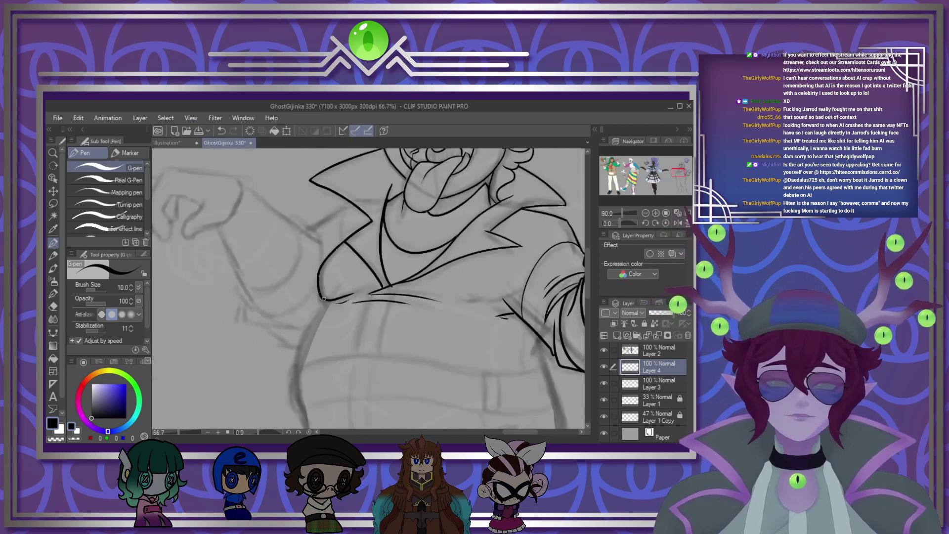
{"action": "scroll", "coordinate": [330, 371], "scroll_direction": "up", "scroll_amount": 4}
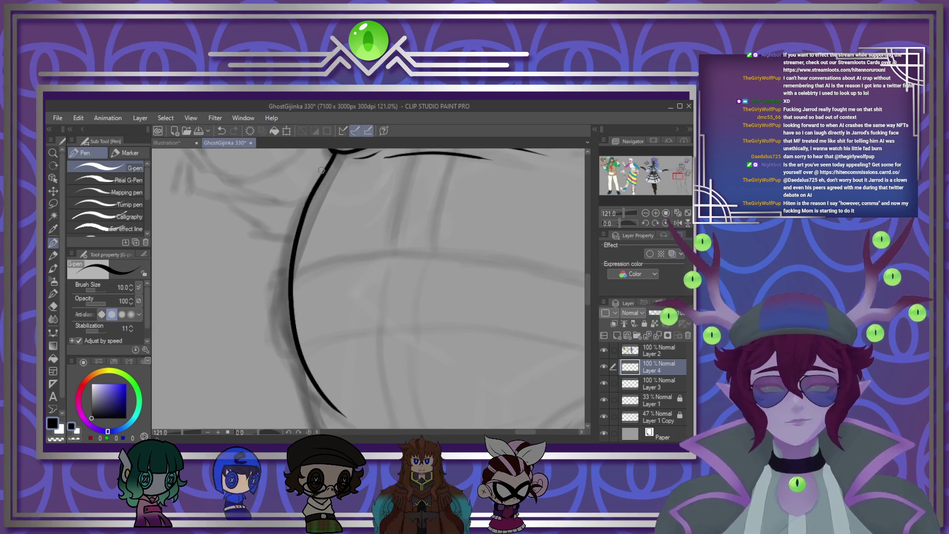
{"action": "key", "text": "ctrl+z"}
{"action": "mouse_move", "coordinate": [315, 200]}
{"action": "left_mouse_down"}
{"action": "mouse_move", "coordinate": [286, 297]}
{"action": "mouse_move", "coordinate": [335, 413]}
{"action": "left_mouse_up"}
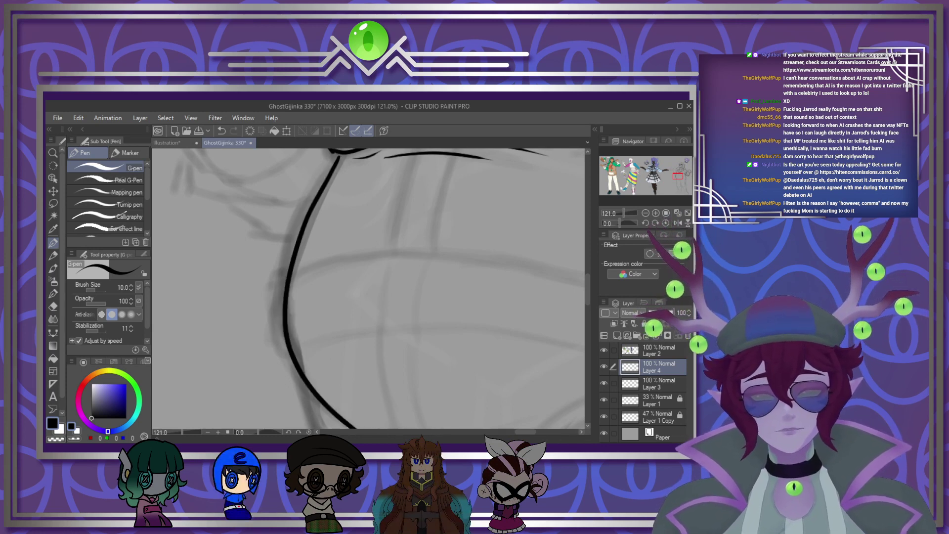
{"action": "scroll", "coordinate": [286, 267], "scroll_direction": "down", "scroll_amount": 5}
{"action": "scroll", "coordinate": [295, 302], "scroll_direction": "up", "scroll_amount": 4}
{"action": "key", "text": "ctrl+z"}
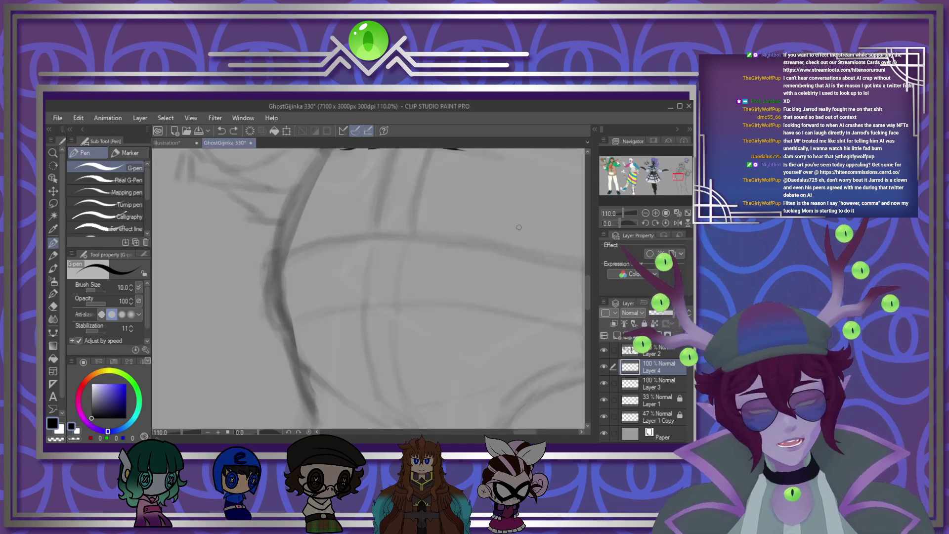
Step: Ink the belly's rounded far-side outline from the chest fold down to its underside, with the short hip line below it
{"action": "left_click_drag", "start_coordinate": [589, 286], "coordinate": [589, 281]}
{"action": "scroll", "coordinate": [470, 282], "scroll_direction": "down", "scroll_amount": 3}
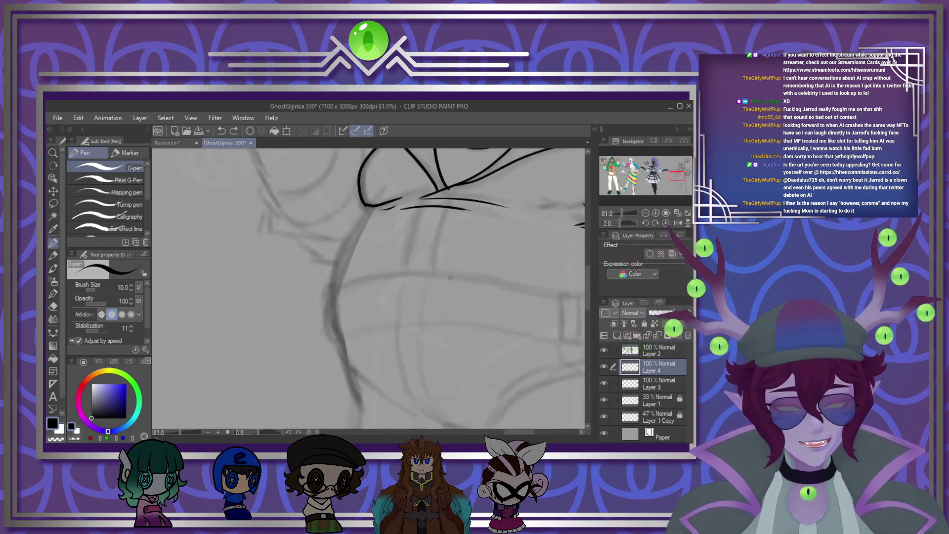
{"action": "scroll", "coordinate": [485, 339], "scroll_direction": "up", "scroll_amount": 2}
{"action": "mouse_move", "coordinate": [346, 179]}
{"action": "left_mouse_down"}
{"action": "mouse_move", "coordinate": [330, 209]}
{"action": "mouse_move", "coordinate": [406, 407]}
{"action": "left_mouse_up"}
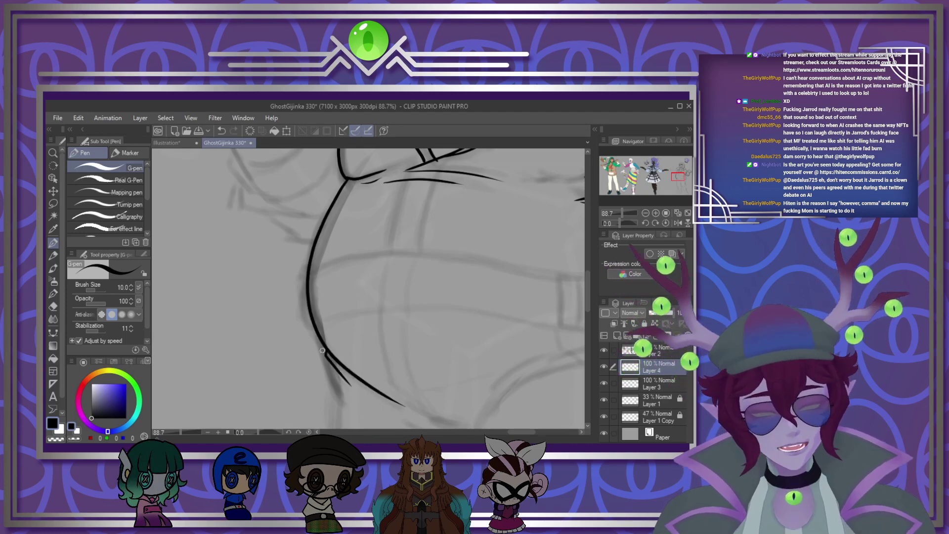
{"action": "left_click_drag", "start_coordinate": [330, 364], "coordinate": [349, 419]}
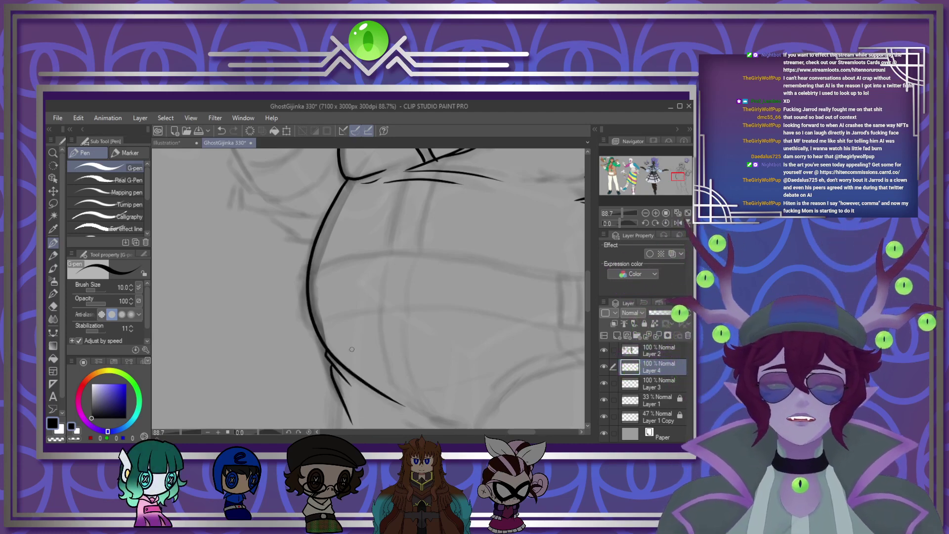
{"action": "scroll", "coordinate": [359, 330], "scroll_direction": "down", "scroll_amount": 3}
{"action": "scroll", "coordinate": [322, 243], "scroll_direction": "up", "scroll_amount": 2}
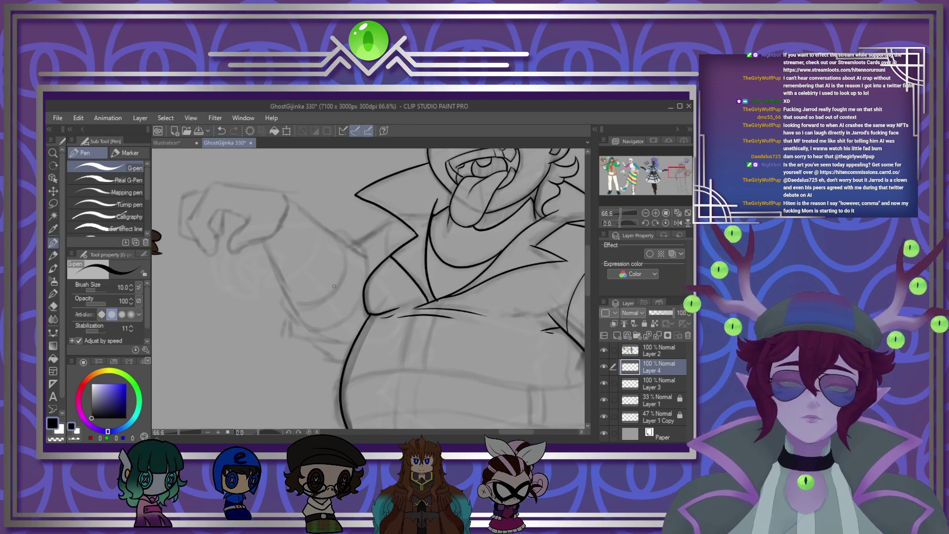
{"action": "scroll", "coordinate": [341, 324], "scroll_direction": "down", "scroll_amount": 2}
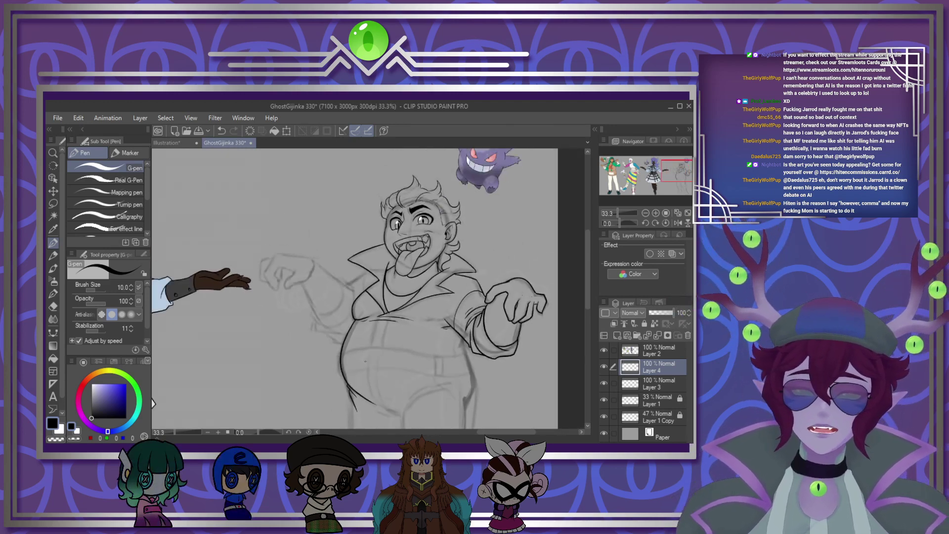
{"action": "scroll", "coordinate": [413, 273], "scroll_direction": "up", "scroll_amount": 4}
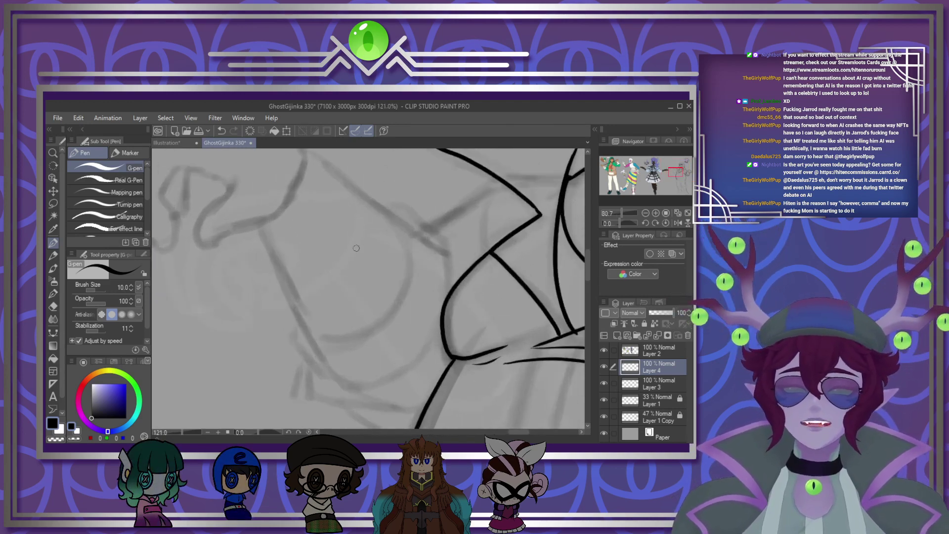
Step: Ink the far sleeve's rolled cuff, with its curved opening, pointed lower corner, and outer edge running down from the peaked top fold
{"action": "scroll", "coordinate": [413, 273], "scroll_direction": "up", "scroll_amount": 1}
{"action": "mouse_move", "coordinate": [381, 200]}
{"action": "left_mouse_down"}
{"action": "mouse_move", "coordinate": [392, 262]}
{"action": "mouse_move", "coordinate": [341, 374]}
{"action": "left_mouse_up"}
{"action": "left_click_drag", "start_coordinate": [253, 368], "coordinate": [360, 352]}
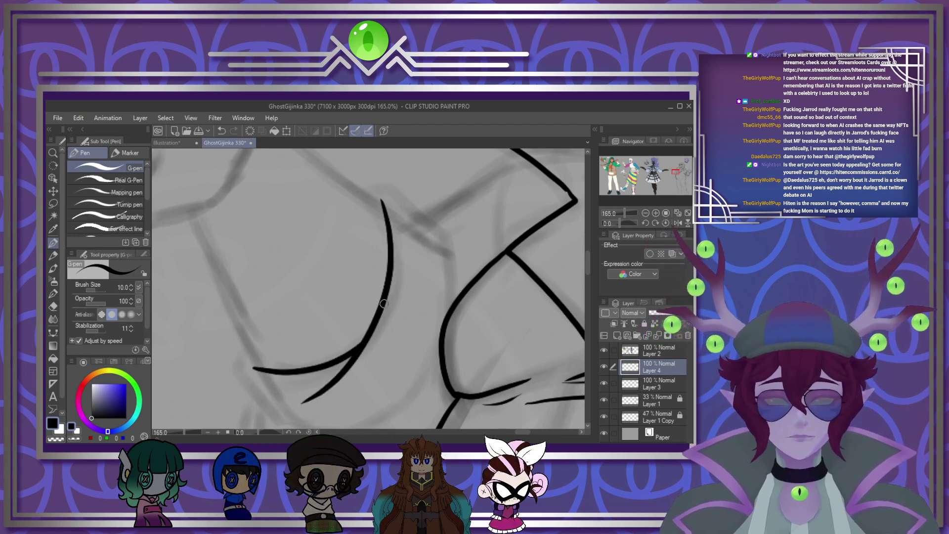
{"action": "mouse_move", "coordinate": [246, 350]}
{"action": "left_mouse_down"}
{"action": "mouse_move", "coordinate": [239, 381]}
{"action": "mouse_move", "coordinate": [307, 424]}
{"action": "left_mouse_up"}
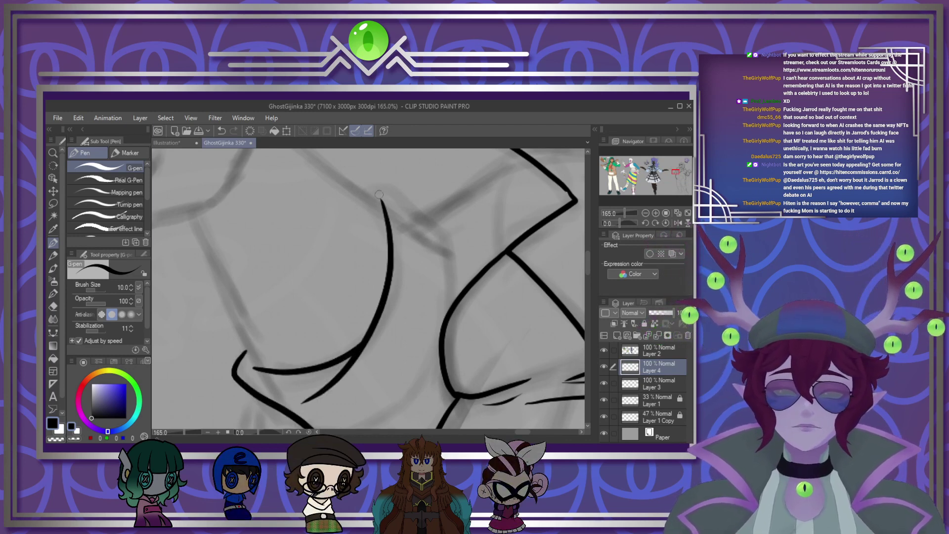
{"action": "left_click_drag", "start_coordinate": [362, 189], "coordinate": [386, 182]}
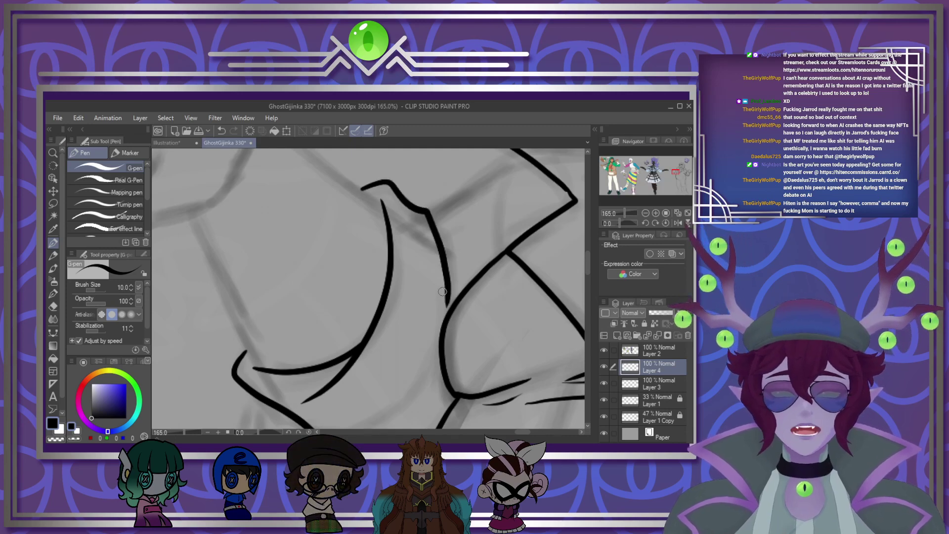
{"action": "left_click_drag", "start_coordinate": [588, 267], "coordinate": [589, 271]}
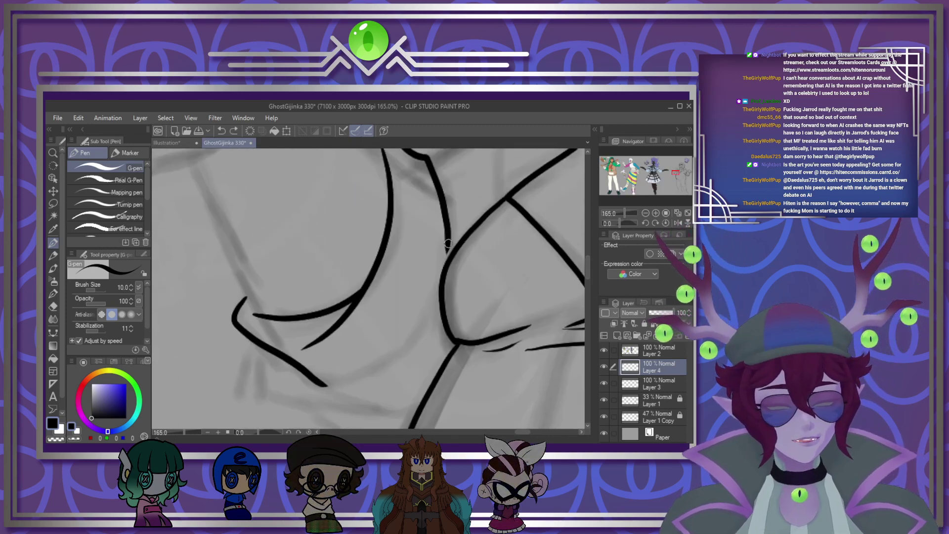
{"action": "left_click_drag", "start_coordinate": [342, 383], "coordinate": [352, 383]}
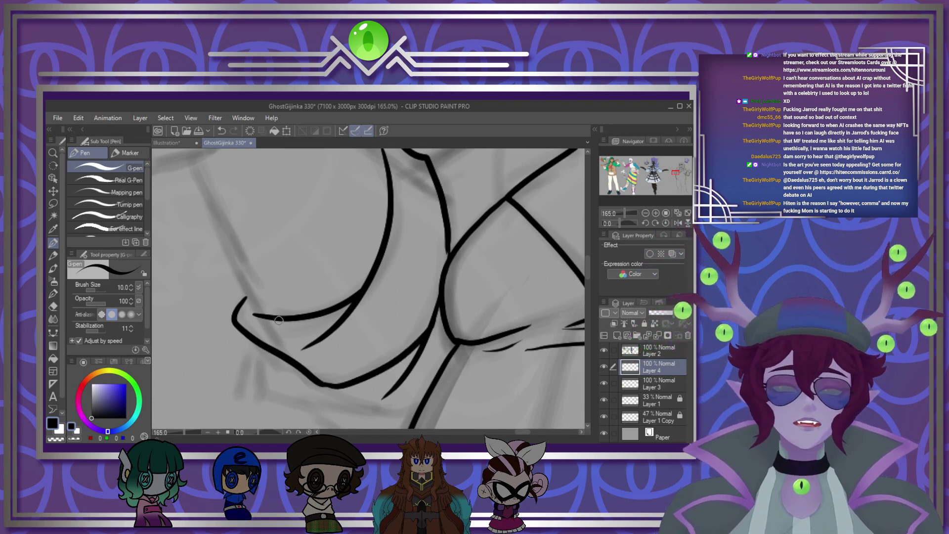
Step: Ink the angular sleeve folds hanging beneath the far arm's rolled cuff
{"action": "scroll", "coordinate": [279, 320], "scroll_direction": "down", "scroll_amount": 4}
{"action": "scroll", "coordinate": [254, 404], "scroll_direction": "up", "scroll_amount": 4}
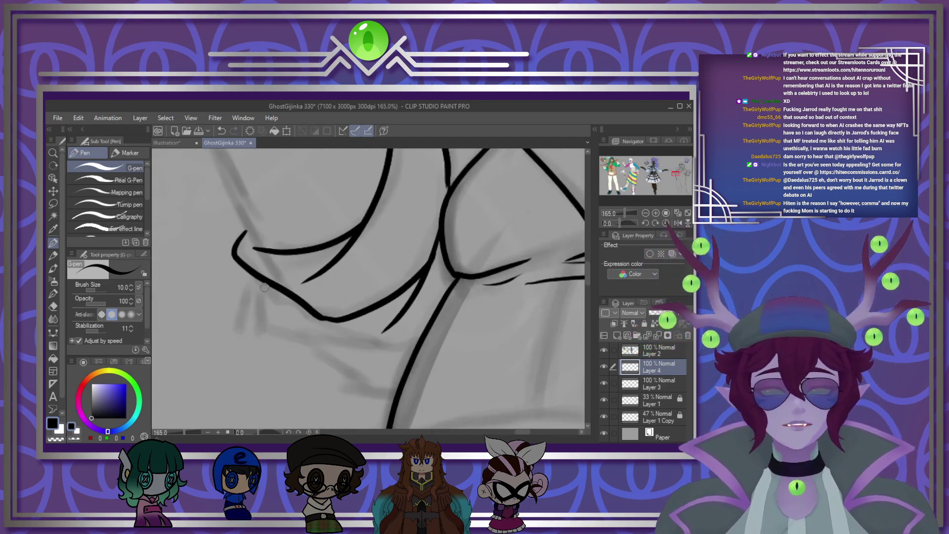
{"action": "left_click_drag", "start_coordinate": [260, 282], "coordinate": [265, 337]}
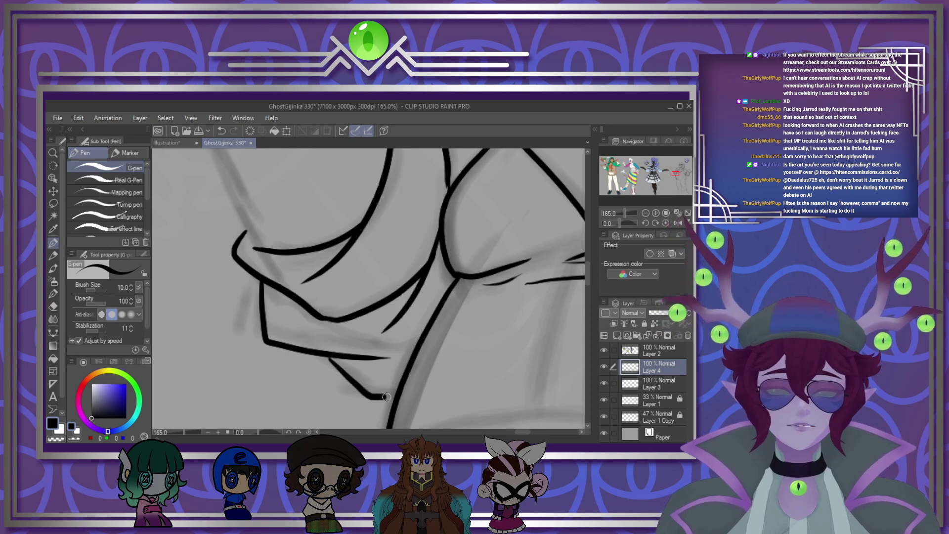
Step: Ink the far shoulder line from the cuff's top fold to the collar, and a thin curved seam below the collar edge
{"action": "scroll", "coordinate": [480, 277], "scroll_direction": "down", "scroll_amount": 5}
{"action": "scroll", "coordinate": [406, 278], "scroll_direction": "up", "scroll_amount": 3}
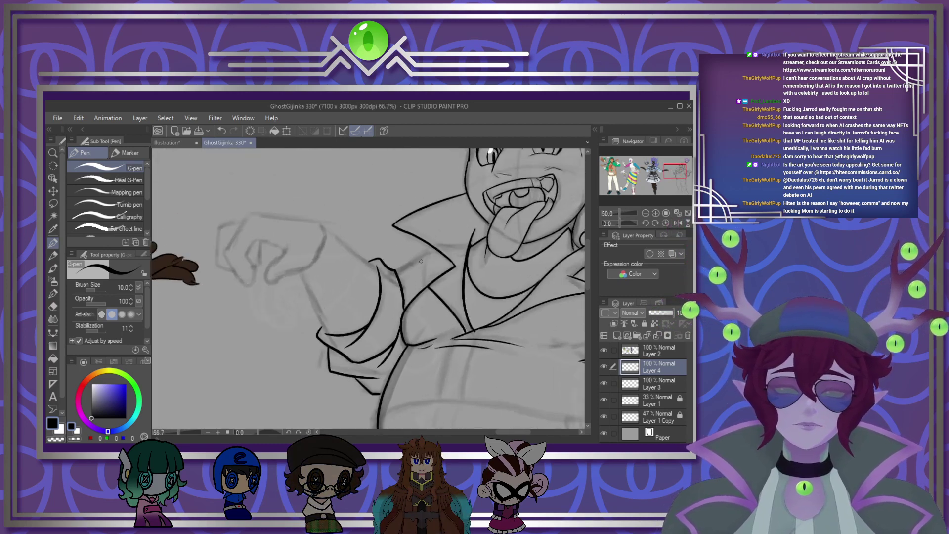
{"action": "scroll", "coordinate": [406, 277], "scroll_direction": "up", "scroll_amount": 3}
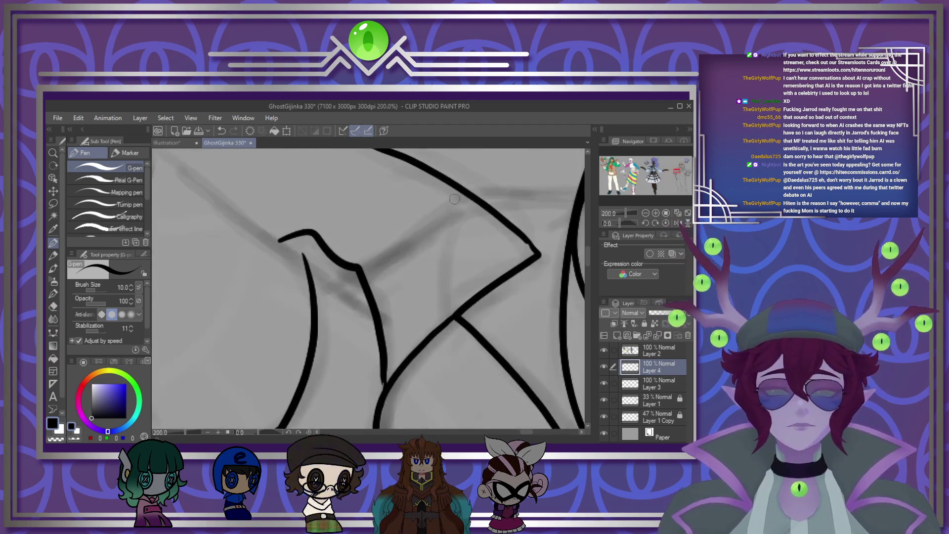
{"action": "left_click_drag", "start_coordinate": [464, 197], "coordinate": [442, 333]}
{"action": "scroll", "coordinate": [466, 286], "scroll_direction": "up", "scroll_amount": 1}
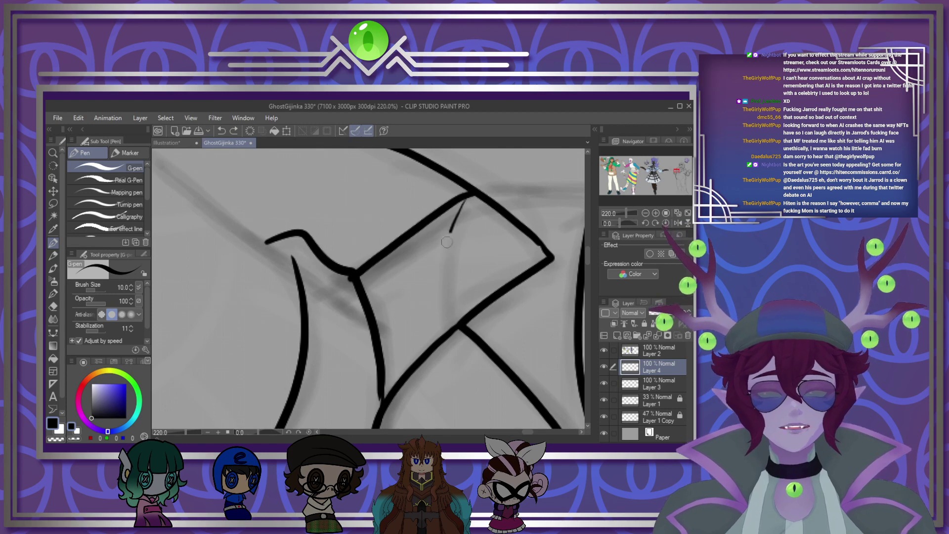
{"action": "scroll", "coordinate": [434, 304], "scroll_direction": "down", "scroll_amount": 5}
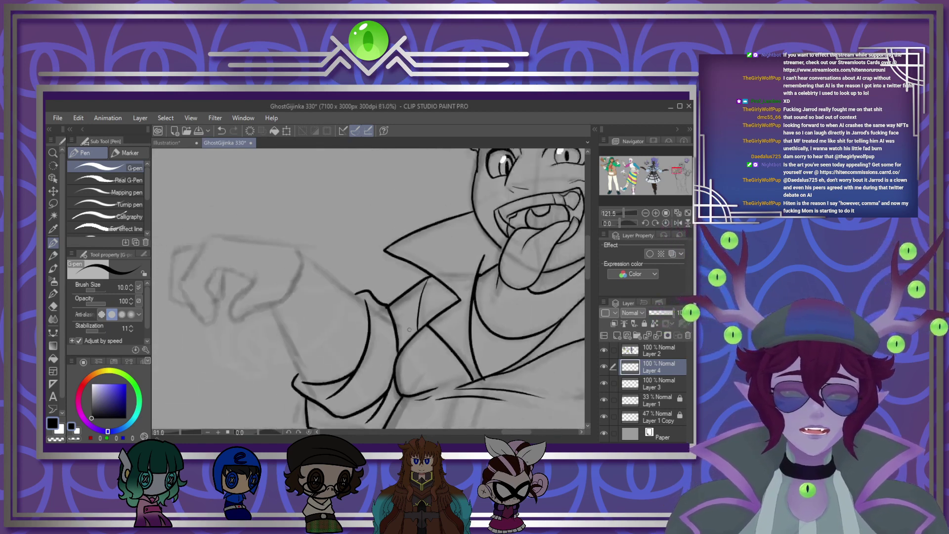
Step: Ink the lower and upper edges of the far forearm between the cuff opening and the wrist
{"action": "scroll", "coordinate": [354, 348], "scroll_direction": "up", "scroll_amount": 2}
{"action": "scroll", "coordinate": [367, 322], "scroll_direction": "up", "scroll_amount": 2}
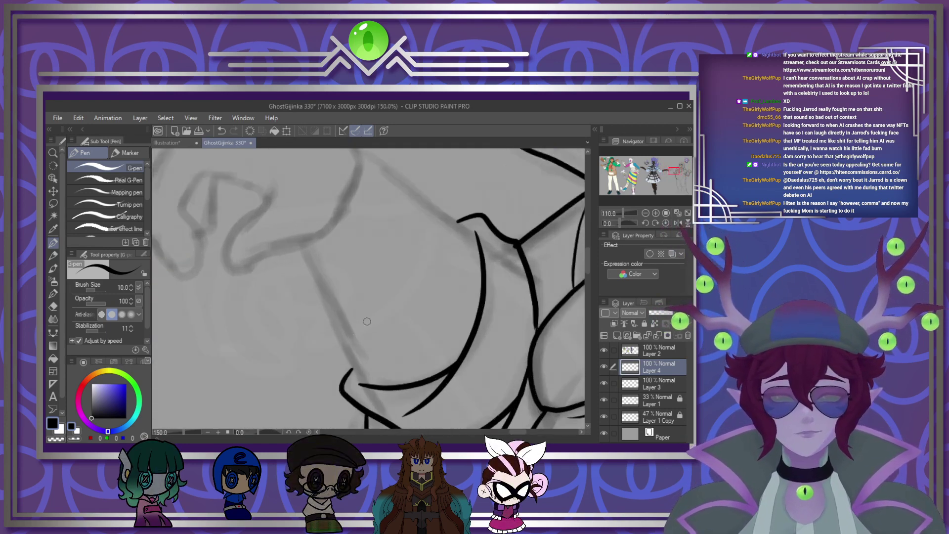
{"action": "left_click_drag", "start_coordinate": [305, 242], "coordinate": [373, 388]}
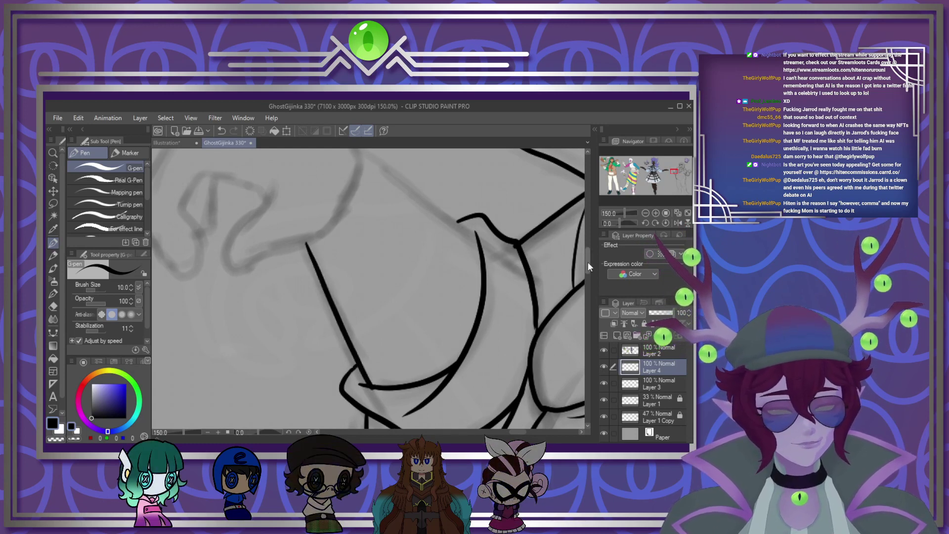
{"action": "scroll", "coordinate": [510, 265], "scroll_direction": "up", "scroll_amount": 3}
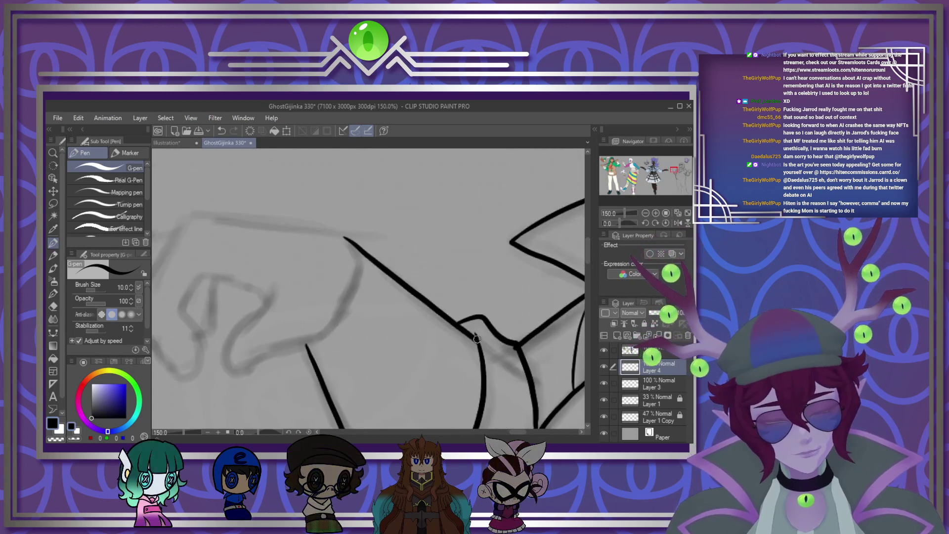
Step: Ink the far hand's outline, covering the back of the hand, the bent front fingers, the thumb and the fingers behind the gap
{"action": "left_click_drag", "start_coordinate": [517, 432], "coordinate": [512, 431]}
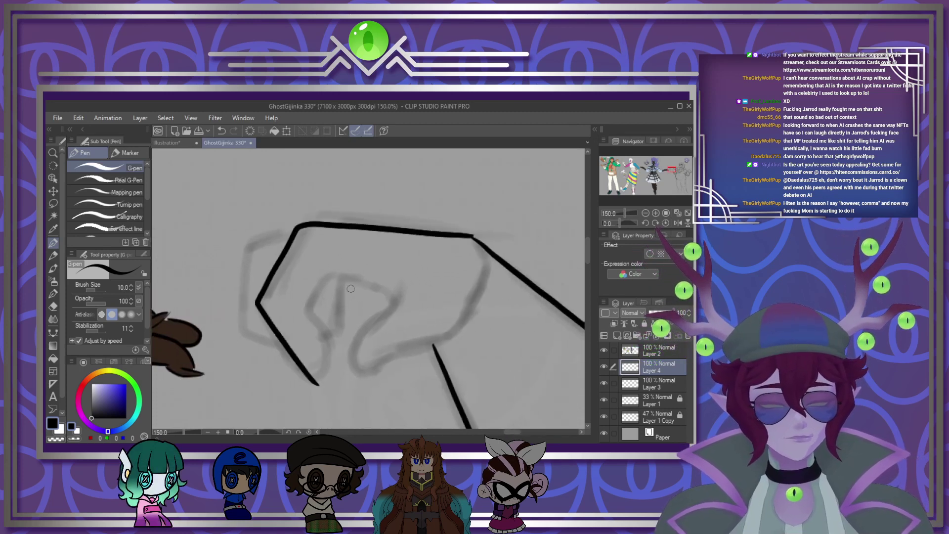
{"action": "left_click_drag", "start_coordinate": [330, 271], "coordinate": [369, 282]}
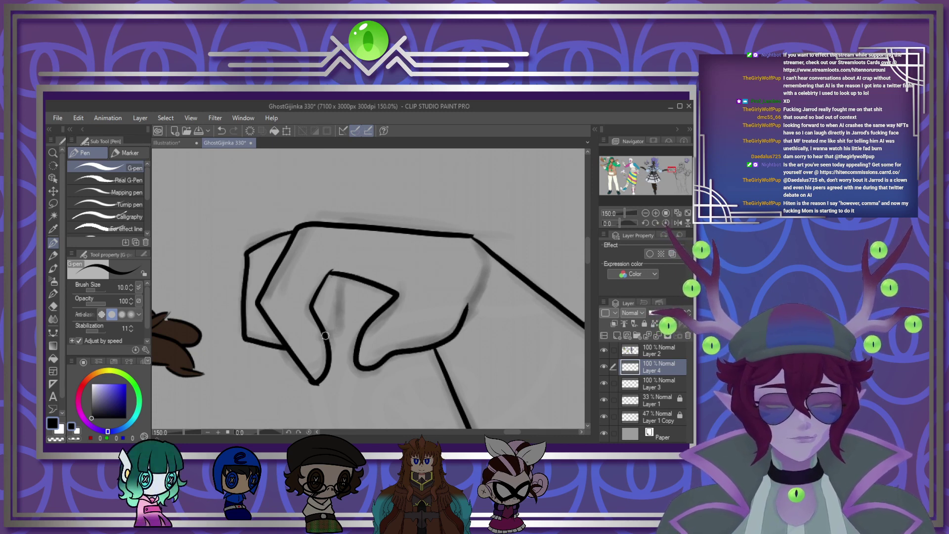
{"action": "mouse_move", "coordinate": [357, 280]}
{"action": "left_mouse_down"}
{"action": "mouse_move", "coordinate": [364, 308]}
{"action": "mouse_move", "coordinate": [347, 314]}
{"action": "left_mouse_up"}
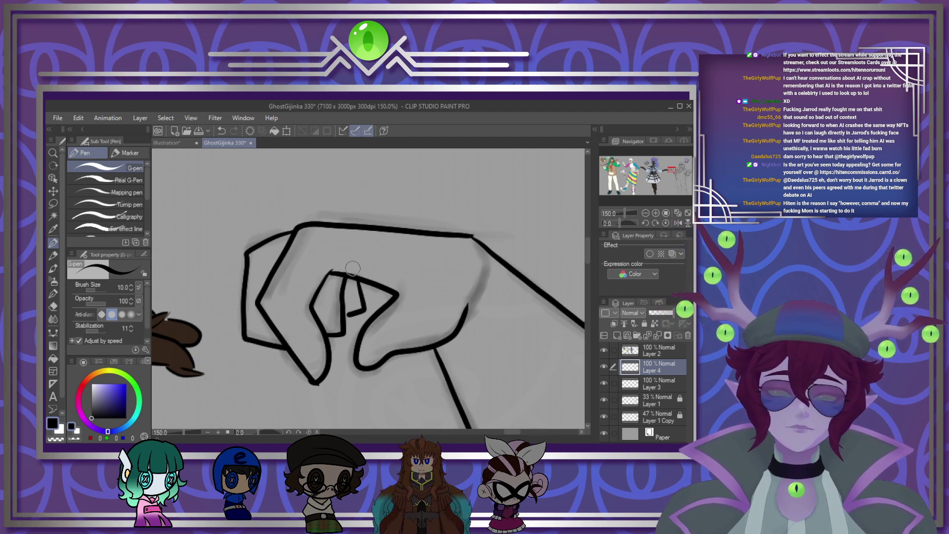
{"action": "scroll", "coordinate": [484, 235], "scroll_direction": "down", "scroll_amount": 8}
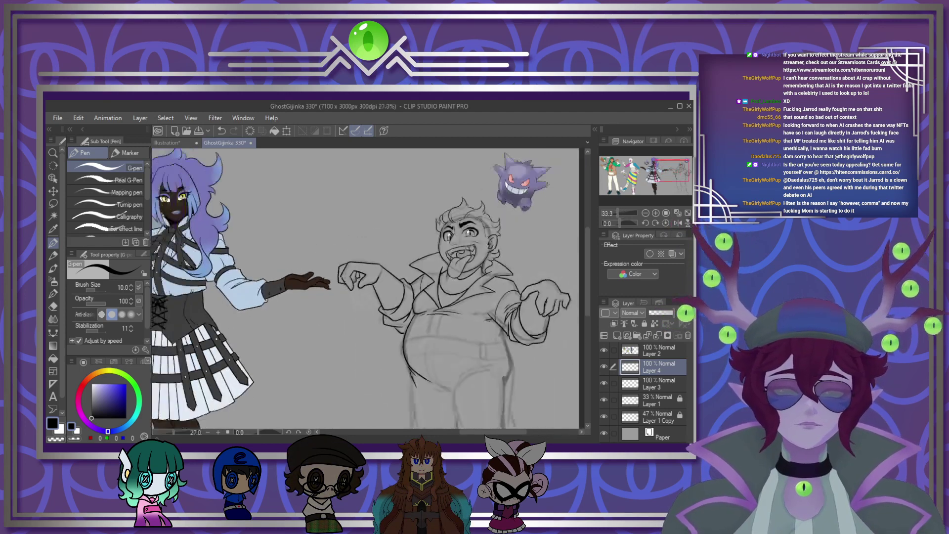
Step: Ink the curved crease over the near thigh, the short fold strokes around it, and the belly's underside down to the crotch
{"action": "scroll", "coordinate": [466, 355], "scroll_direction": "up", "scroll_amount": 5}
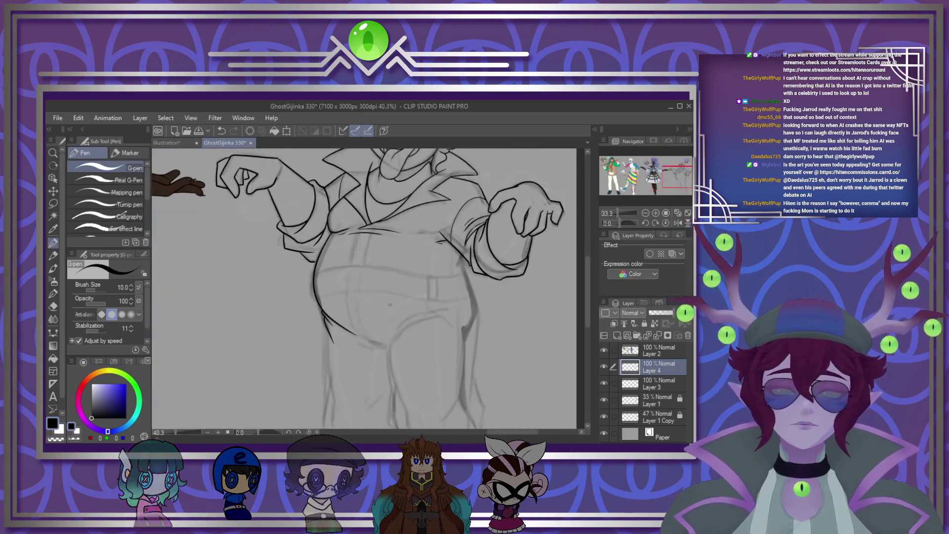
{"action": "scroll", "coordinate": [424, 342], "scroll_direction": "up", "scroll_amount": 2}
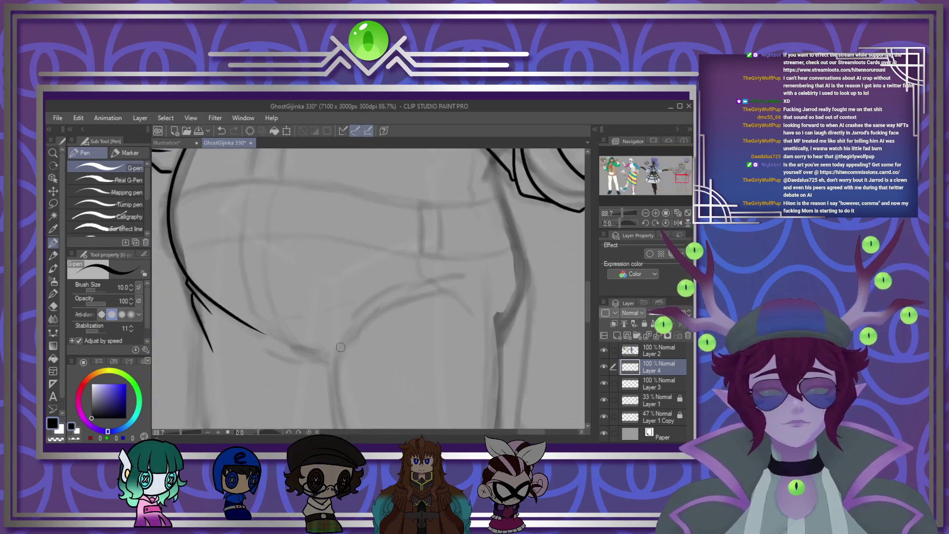
{"action": "mouse_move", "coordinate": [348, 340]}
{"action": "left_mouse_down"}
{"action": "mouse_move", "coordinate": [373, 314]}
{"action": "mouse_move", "coordinate": [442, 295]}
{"action": "left_mouse_up"}
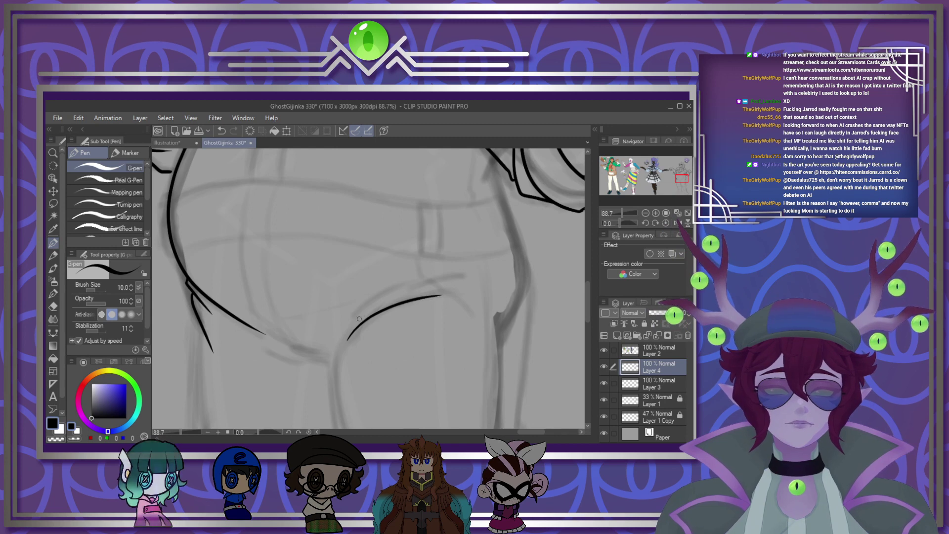
{"action": "left_click_drag", "start_coordinate": [326, 330], "coordinate": [368, 269]}
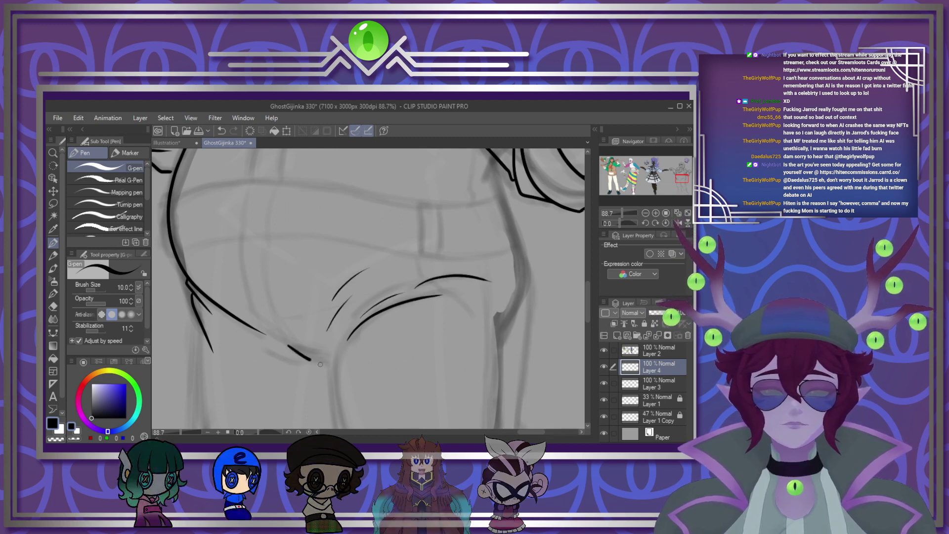
{"action": "left_click_drag", "start_coordinate": [288, 346], "coordinate": [336, 368]}
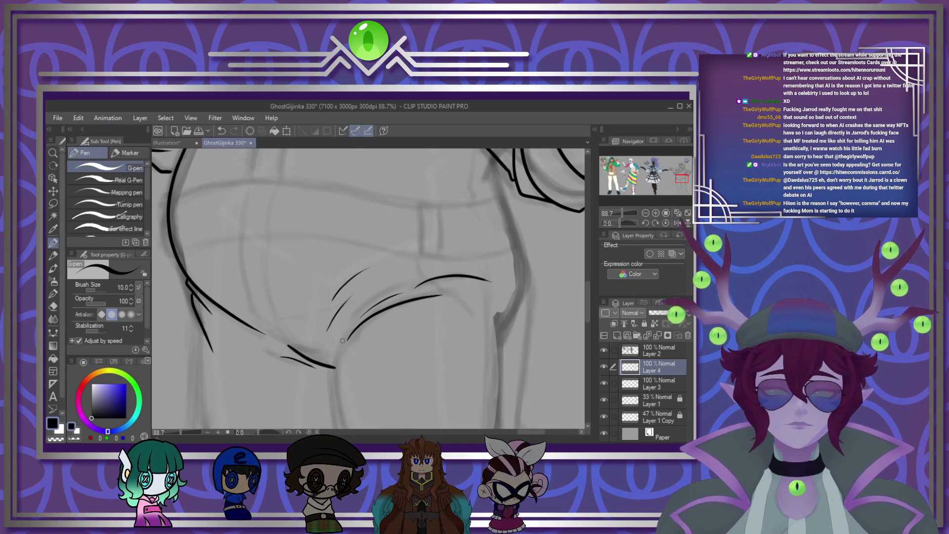
Step: Ink the torso's near-side outline from beneath the sleeve down over the hip
{"action": "scroll", "coordinate": [378, 307], "scroll_direction": "down", "scroll_amount": 4}
{"action": "scroll", "coordinate": [376, 289], "scroll_direction": "up", "scroll_amount": 2}
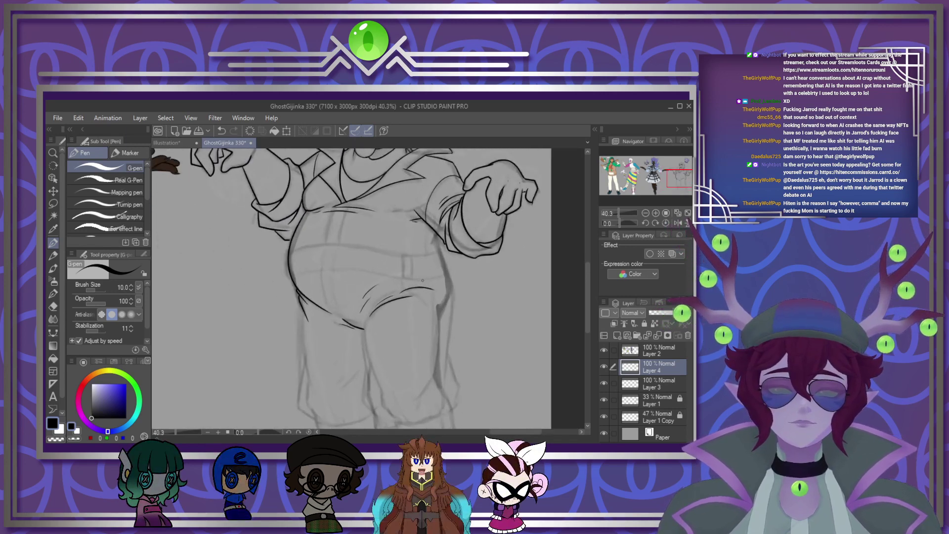
{"action": "scroll", "coordinate": [384, 238], "scroll_direction": "down", "scroll_amount": 2}
{"action": "scroll", "coordinate": [543, 337], "scroll_direction": "up", "scroll_amount": 5}
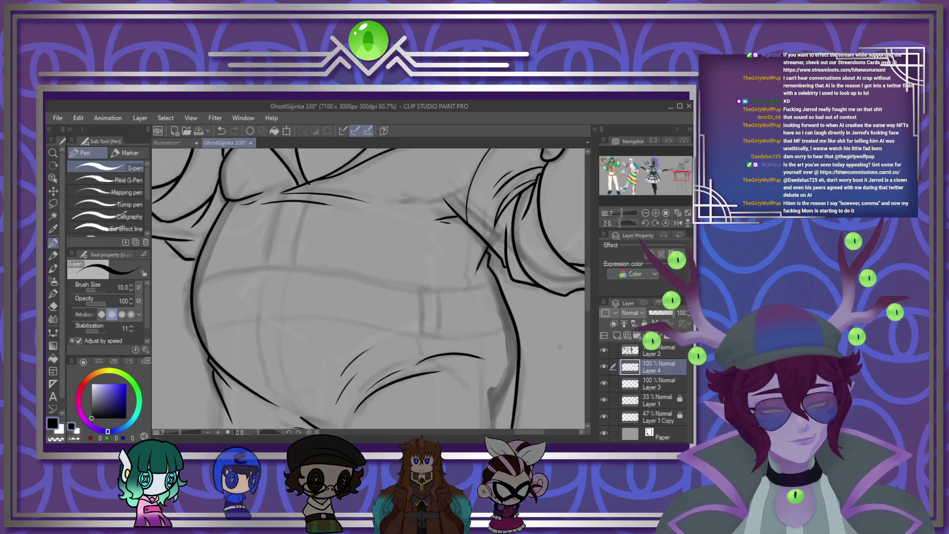
Step: Ink the near trouser leg's outer edge down to the knee, with the flared fabric bulge and notch above the hem
{"action": "left_click_drag", "start_coordinate": [588, 289], "coordinate": [587, 316]}
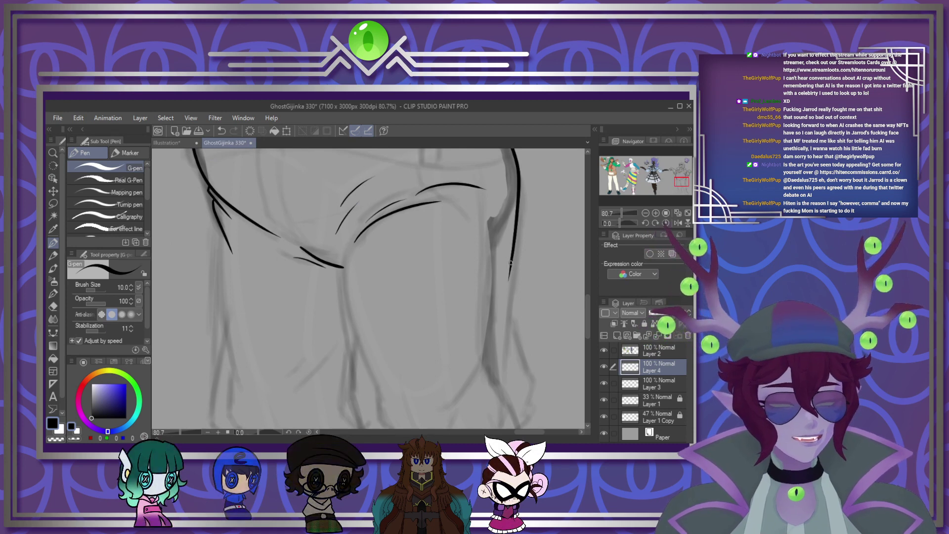
{"action": "left_click_drag", "start_coordinate": [512, 267], "coordinate": [500, 382]}
{"action": "left_click_drag", "start_coordinate": [586, 307], "coordinate": [586, 325]}
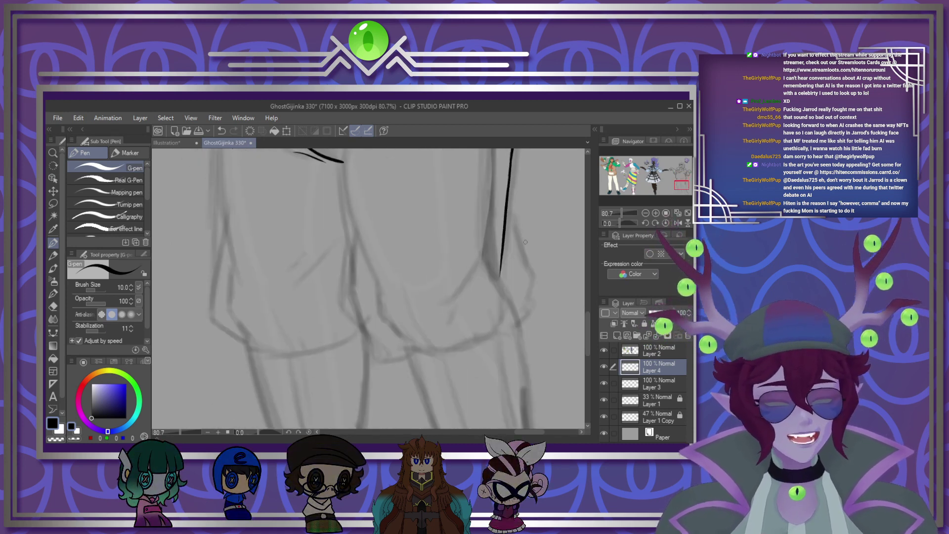
{"action": "mouse_move", "coordinate": [506, 196]}
{"action": "left_mouse_down"}
{"action": "mouse_move", "coordinate": [531, 274]}
{"action": "mouse_move", "coordinate": [518, 324]}
{"action": "left_mouse_up"}
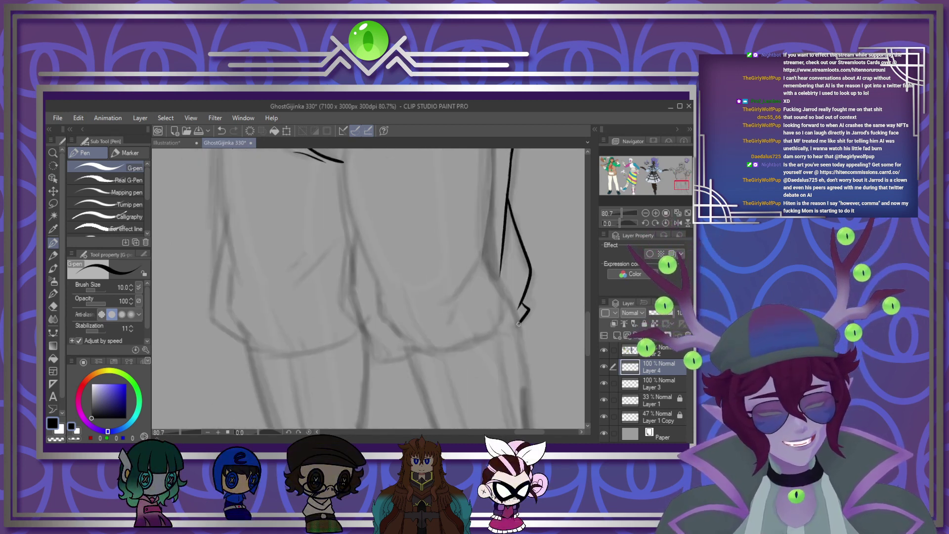
Step: Ink the near trouser leg's inner edge from the crotch down to the start of the gathered hem
{"action": "scroll", "coordinate": [396, 186], "scroll_direction": "down", "scroll_amount": 5}
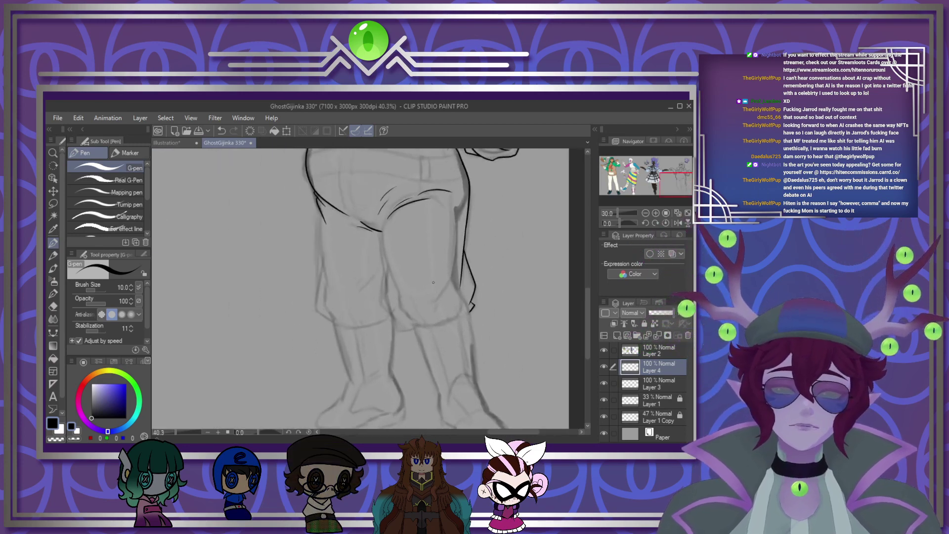
{"action": "scroll", "coordinate": [431, 266], "scroll_direction": "up", "scroll_amount": 1}
{"action": "mouse_move", "coordinate": [346, 205]}
{"action": "left_mouse_down"}
{"action": "mouse_move", "coordinate": [365, 316]}
{"action": "mouse_move", "coordinate": [350, 318]}
{"action": "mouse_move", "coordinate": [385, 368]}
{"action": "mouse_move", "coordinate": [409, 369]}
{"action": "left_mouse_up"}
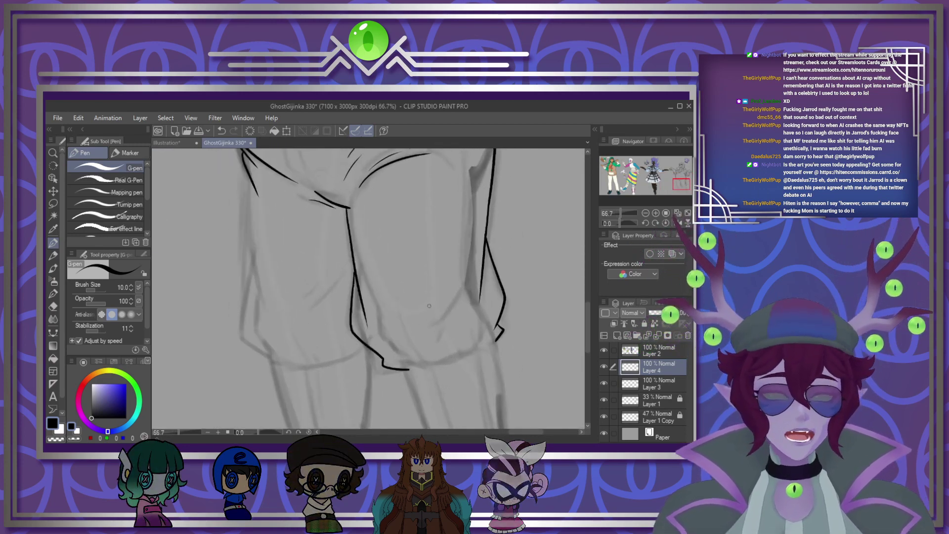
Step: Ink the near trouser leg's scalloped hem across to the outer edge, with curved gather folds rising from it
{"action": "left_click_drag", "start_coordinate": [390, 327], "coordinate": [423, 361]}
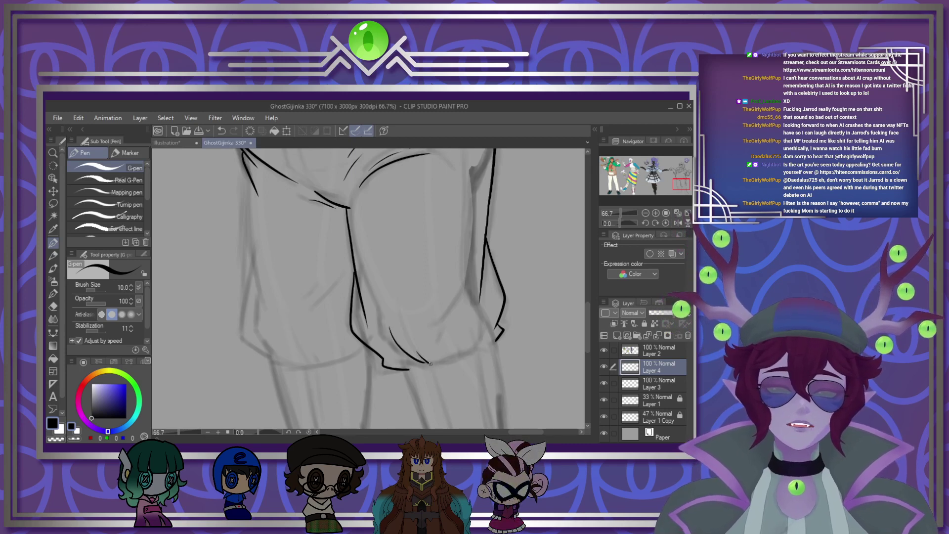
{"action": "mouse_move", "coordinate": [462, 337]}
{"action": "left_mouse_down"}
{"action": "mouse_move", "coordinate": [464, 355]}
{"action": "mouse_move", "coordinate": [472, 349]}
{"action": "mouse_move", "coordinate": [407, 368]}
{"action": "left_mouse_up"}
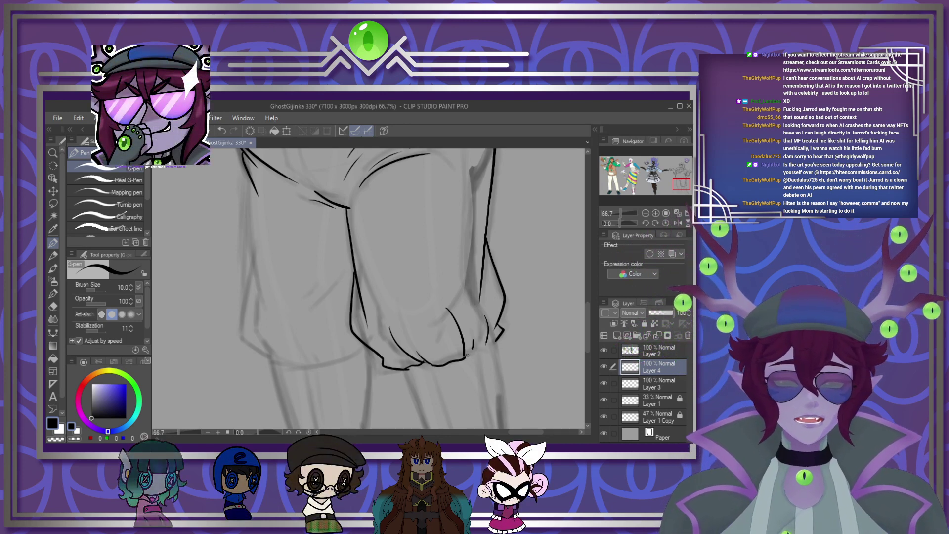
{"action": "left_click_drag", "start_coordinate": [464, 356], "coordinate": [496, 341]}
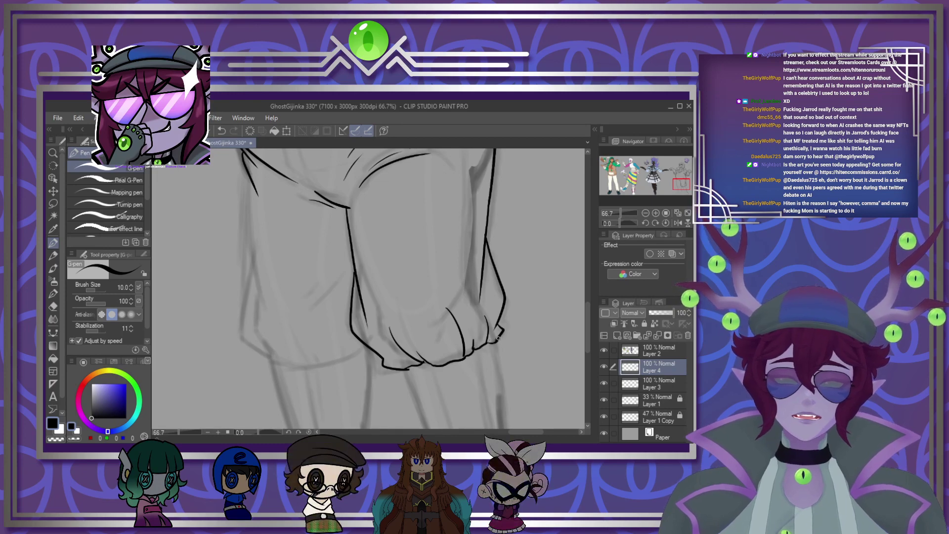
{"action": "scroll", "coordinate": [515, 326], "scroll_direction": "down", "scroll_amount": 4}
{"action": "scroll", "coordinate": [395, 332], "scroll_direction": "up", "scroll_amount": 4}
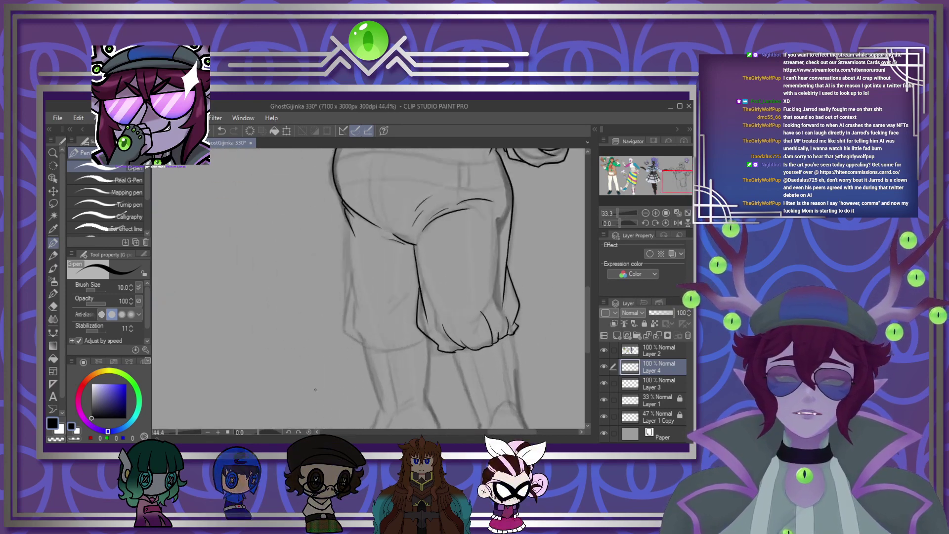
{"action": "scroll", "coordinate": [394, 331], "scroll_direction": "up", "scroll_amount": 5}
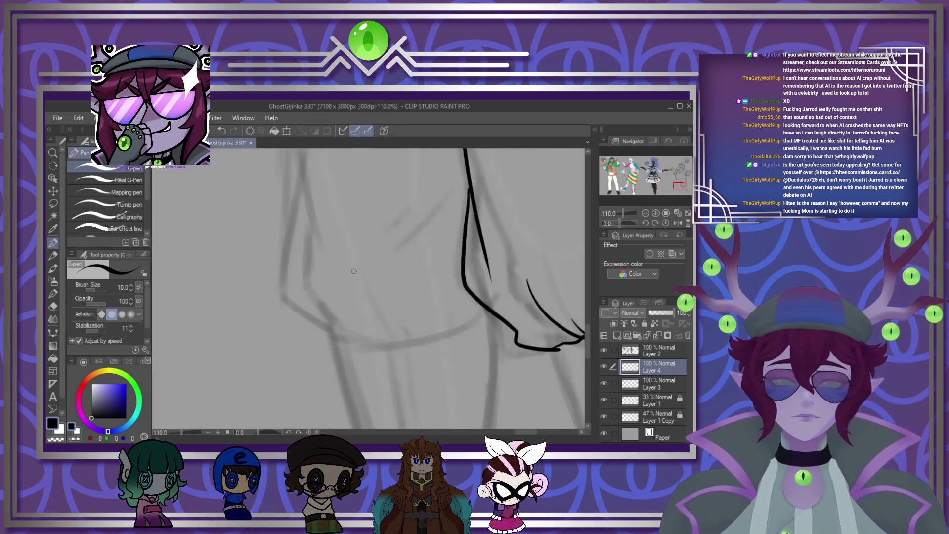
Step: Ink the far trouser leg's scalloped hem from the inner edge toward the middle, with curved gather folds rising from it
{"action": "mouse_move", "coordinate": [352, 260]}
{"action": "left_mouse_down"}
{"action": "mouse_move", "coordinate": [361, 308]}
{"action": "mouse_move", "coordinate": [398, 341]}
{"action": "left_mouse_up"}
{"action": "left_click_drag", "start_coordinate": [472, 311], "coordinate": [473, 319]}
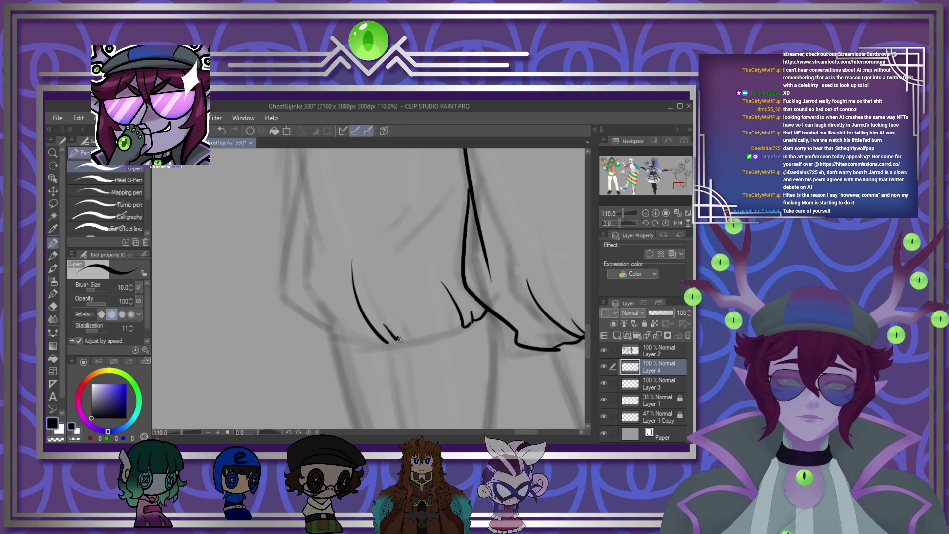
{"action": "left_click_drag", "start_coordinate": [399, 341], "coordinate": [467, 325]}
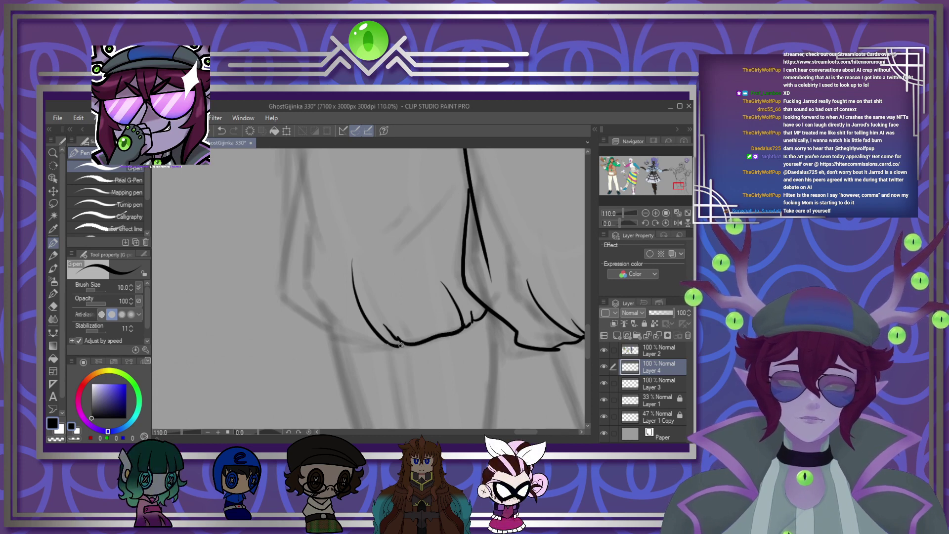
Step: Ink the far trouser leg's outer edge from hip to cuff, with the slight bulge, and continue the hem to meet the gathers
{"action": "scroll", "coordinate": [319, 274], "scroll_direction": "down", "scroll_amount": 4}
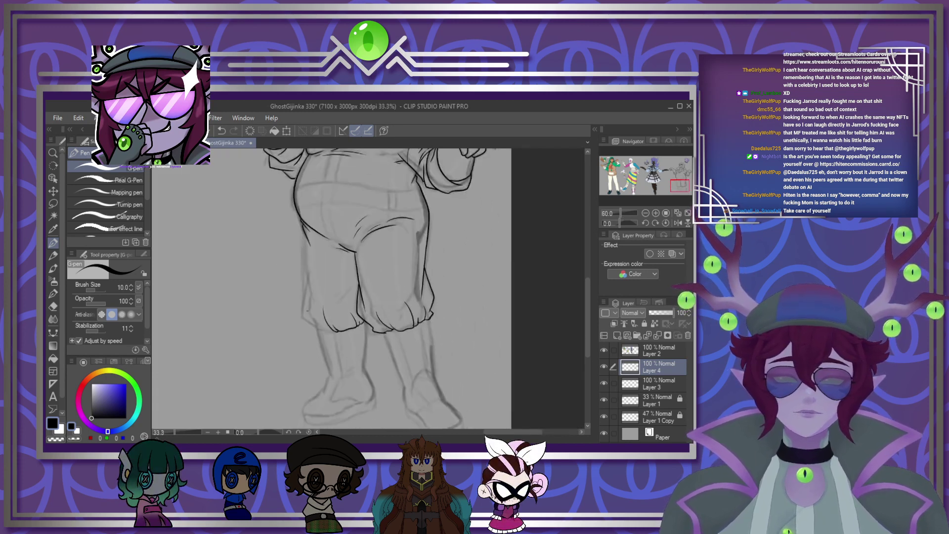
{"action": "scroll", "coordinate": [308, 264], "scroll_direction": "up", "scroll_amount": 2}
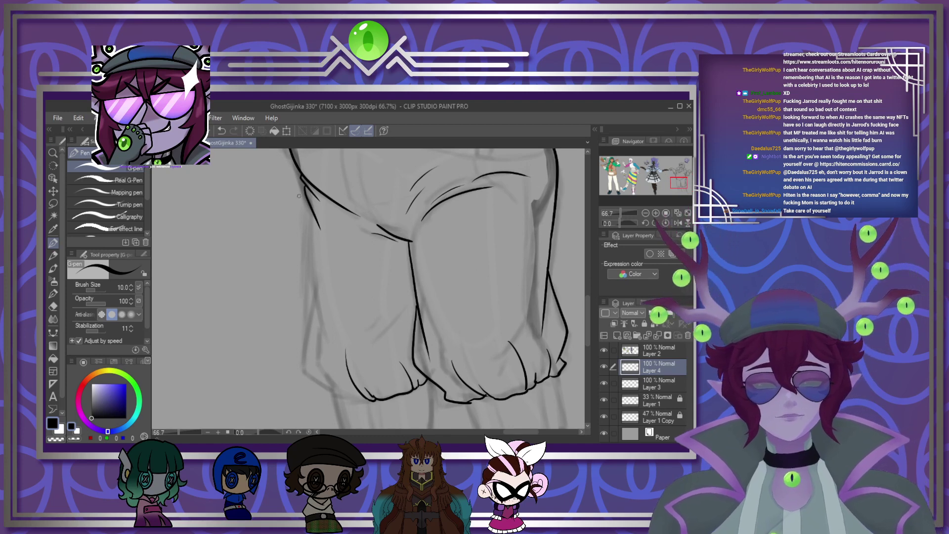
{"action": "left_click_drag", "start_coordinate": [306, 199], "coordinate": [308, 333]}
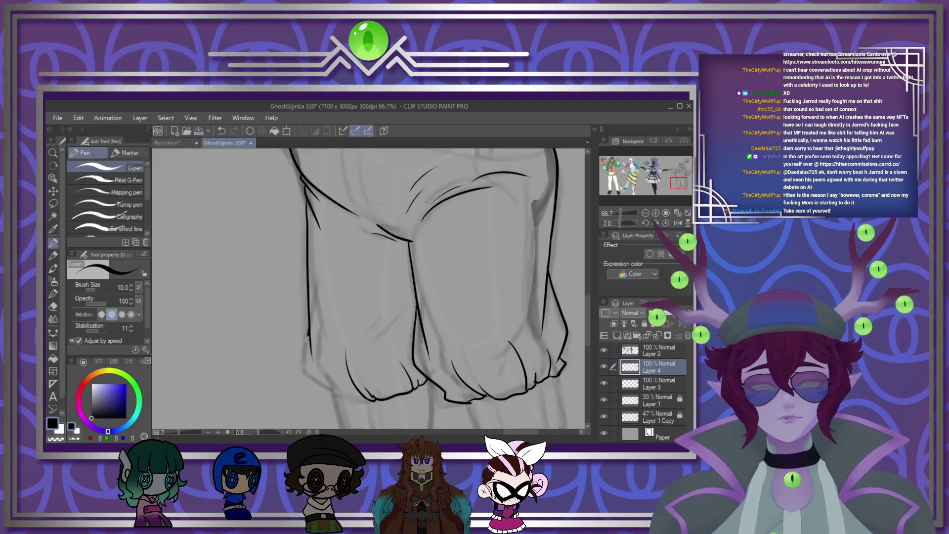
{"action": "left_click_drag", "start_coordinate": [321, 385], "coordinate": [371, 403]}
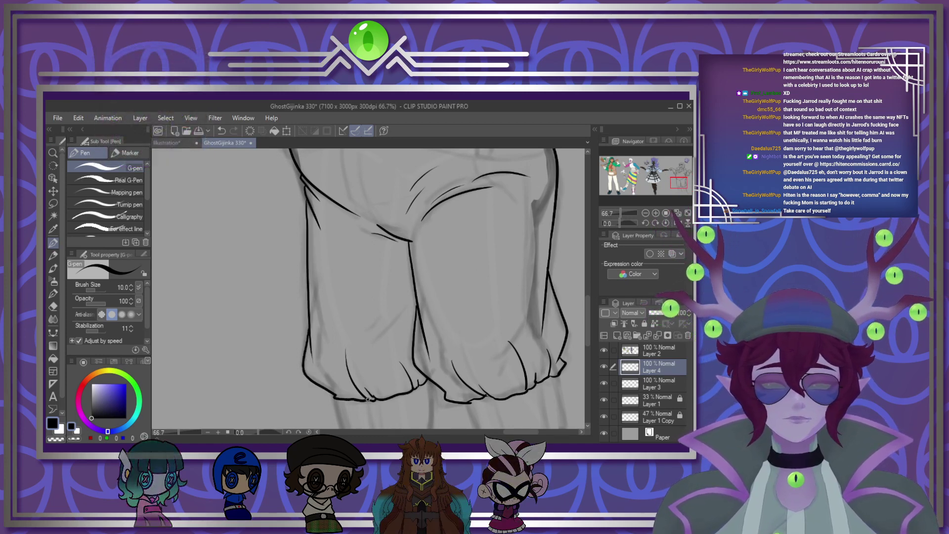
Step: Redo the far trouser leg's knee crease as one long curved line and ink short diagonal creases on the near leg
{"action": "left_click_drag", "start_coordinate": [400, 301], "coordinate": [385, 325]}
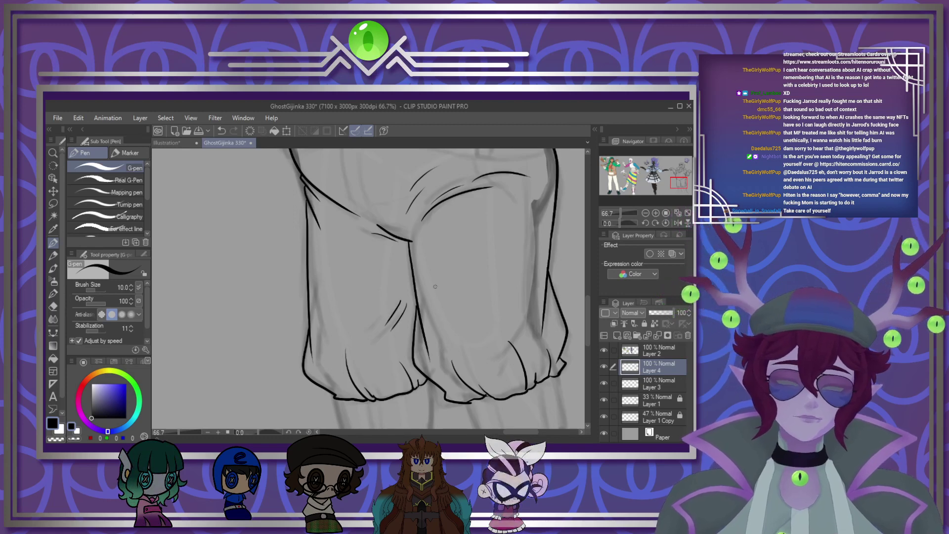
{"action": "key", "text": "ctrl+z"}
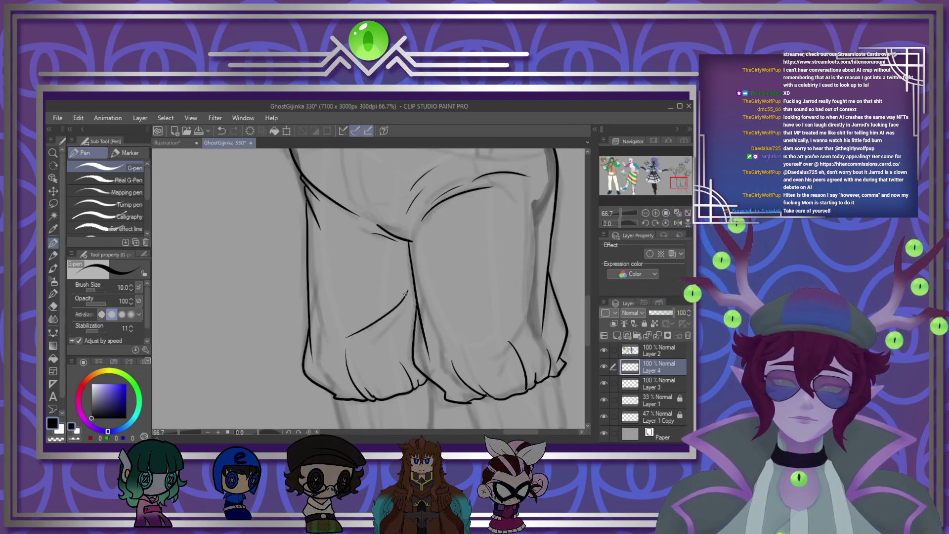
{"action": "mouse_move", "coordinate": [540, 288]}
{"action": "left_mouse_down"}
{"action": "mouse_move", "coordinate": [493, 341]}
{"action": "mouse_move", "coordinate": [490, 333]}
{"action": "left_mouse_up"}
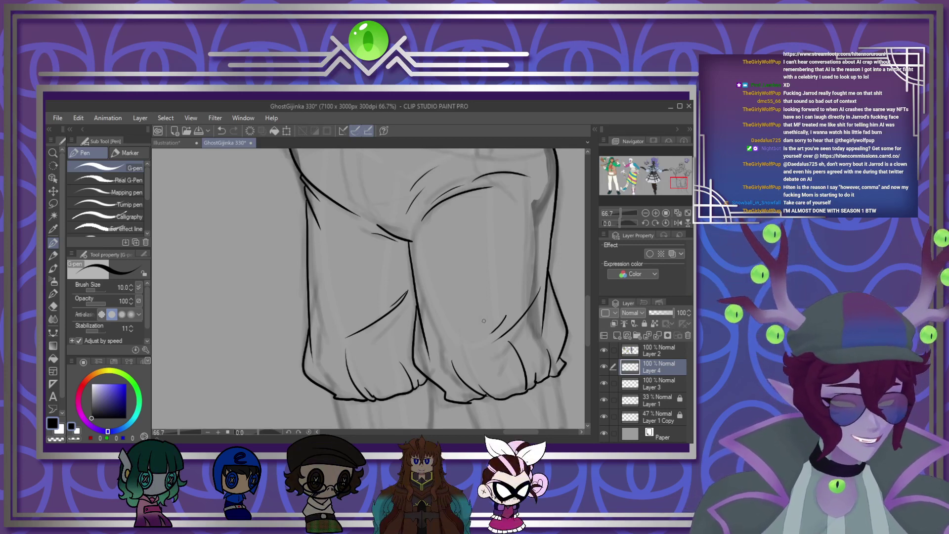
Step: Ink the two curved front placket lines from the chest down to the crotch, and the angled crease below the belt loop at the near hip
{"action": "scroll", "coordinate": [408, 243], "scroll_direction": "up", "scroll_amount": 4}
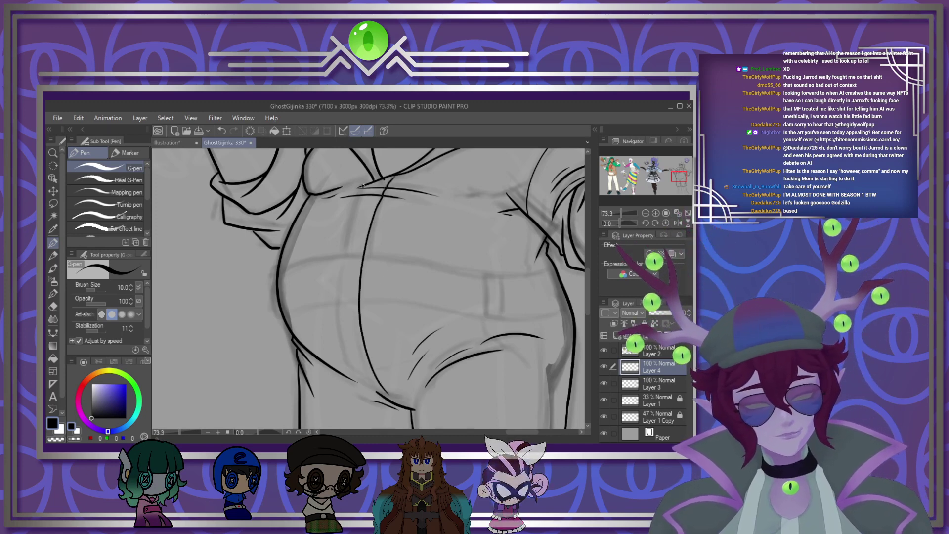
{"action": "left_click_drag", "start_coordinate": [356, 196], "coordinate": [402, 399]}
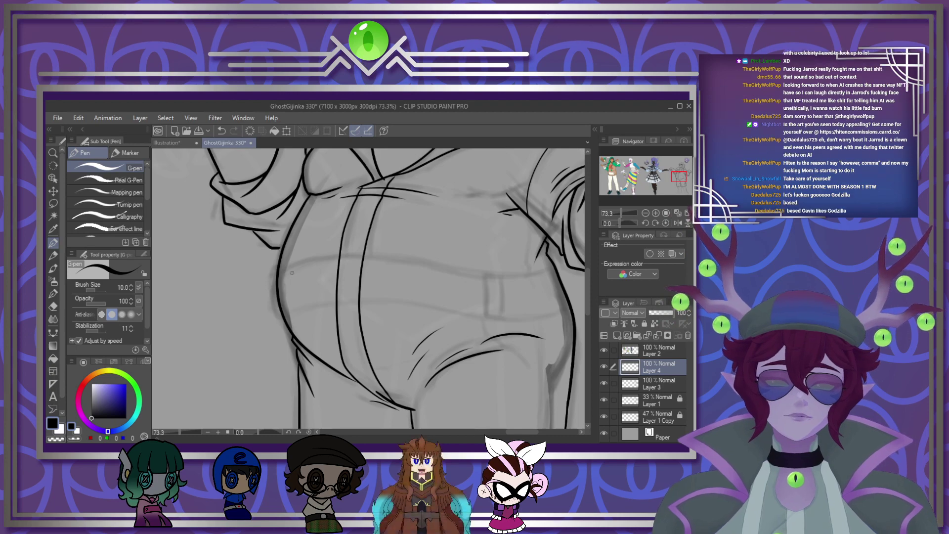
{"action": "scroll", "coordinate": [392, 298], "scroll_direction": "down", "scroll_amount": 2}
{"action": "scroll", "coordinate": [392, 299], "scroll_direction": "up", "scroll_amount": 3}
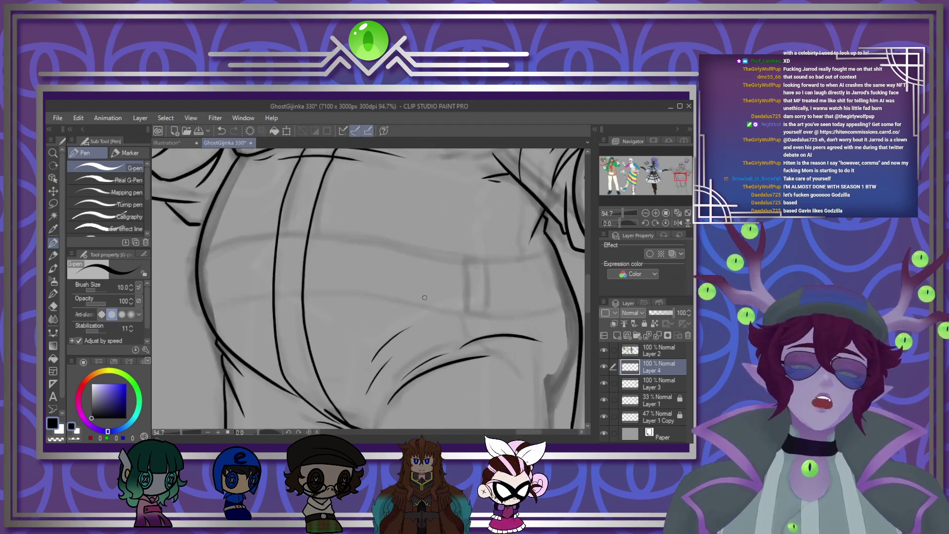
{"action": "scroll", "coordinate": [636, 310], "scroll_direction": "down", "scroll_amount": 1}
{"action": "scroll", "coordinate": [500, 313], "scroll_direction": "down", "scroll_amount": 5}
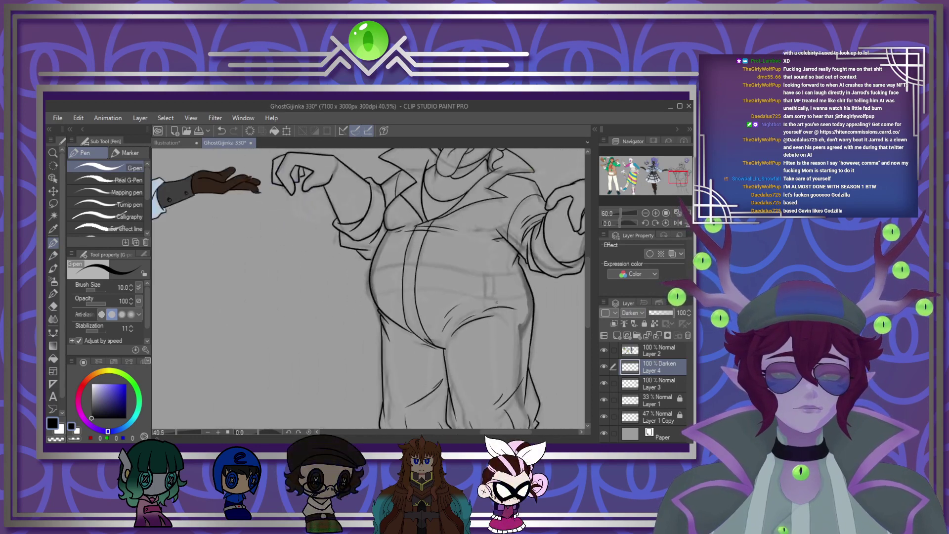
{"action": "scroll", "coordinate": [512, 337], "scroll_direction": "up", "scroll_amount": 5}
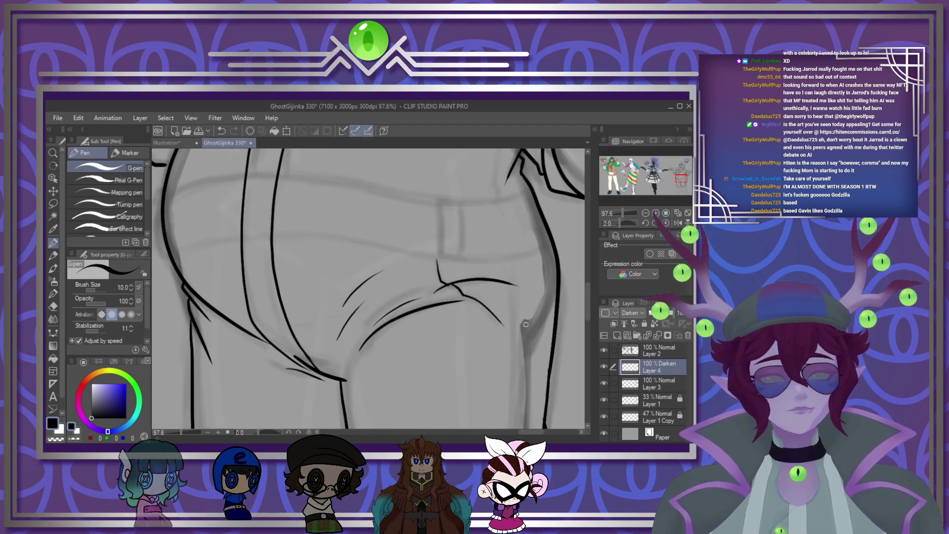
{"action": "scroll", "coordinate": [315, 289], "scroll_direction": "down", "scroll_amount": 1}
{"action": "scroll", "coordinate": [315, 289], "scroll_direction": "down", "scroll_amount": 1}
{"action": "scroll", "coordinate": [315, 289], "scroll_direction": "up", "scroll_amount": 1}
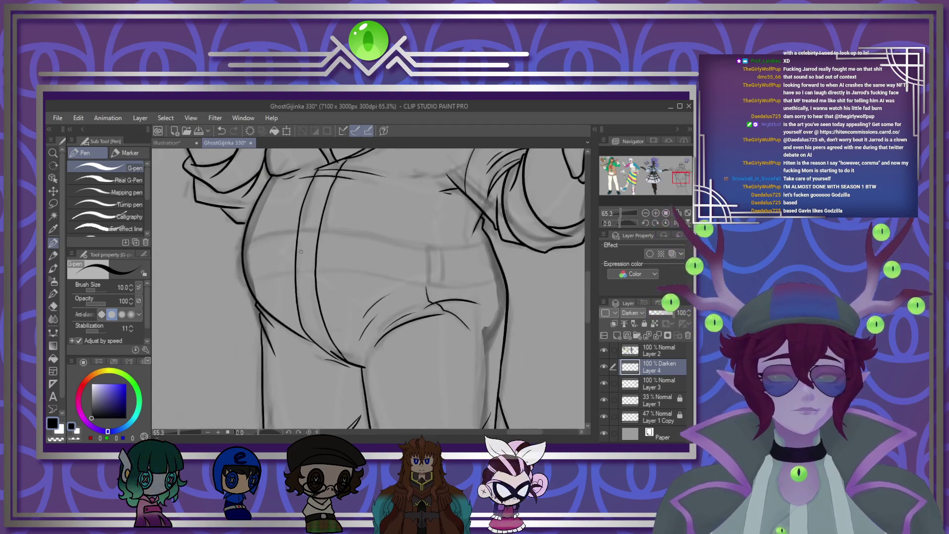
Step: Return Layer 4's blending mode to Normal and ink the belt's lower and upper edges in long curves across the belly
{"action": "left_click_drag", "start_coordinate": [315, 289], "coordinate": [328, 312]}
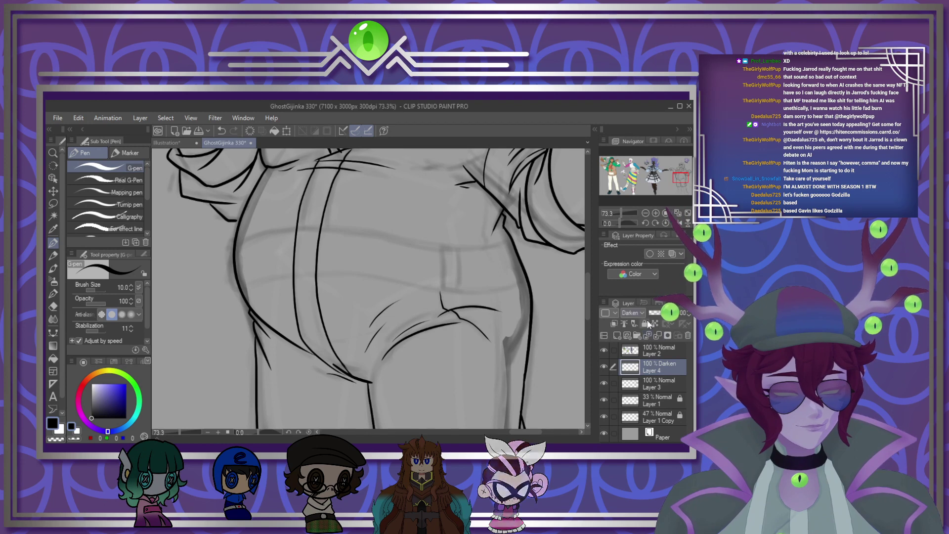
{"action": "left_click", "coordinate": [639, 109]}
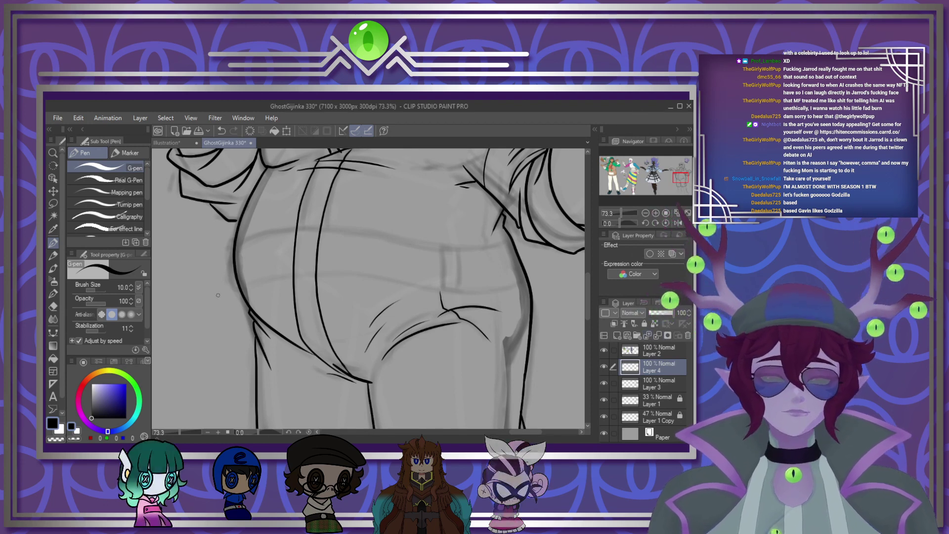
{"action": "mouse_move", "coordinate": [217, 297]}
{"action": "left_mouse_down"}
{"action": "mouse_move", "coordinate": [279, 277]}
{"action": "mouse_move", "coordinate": [406, 287]}
{"action": "mouse_move", "coordinate": [527, 281]}
{"action": "left_mouse_up"}
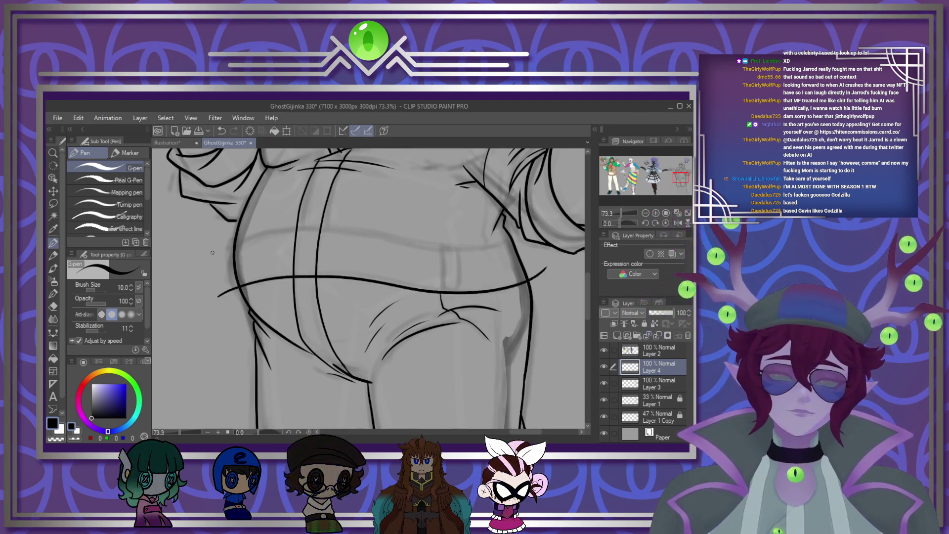
{"action": "mouse_move", "coordinate": [213, 253]}
{"action": "left_mouse_down"}
{"action": "mouse_move", "coordinate": [280, 232]}
{"action": "mouse_move", "coordinate": [409, 244]}
{"action": "mouse_move", "coordinate": [525, 223]}
{"action": "left_mouse_up"}
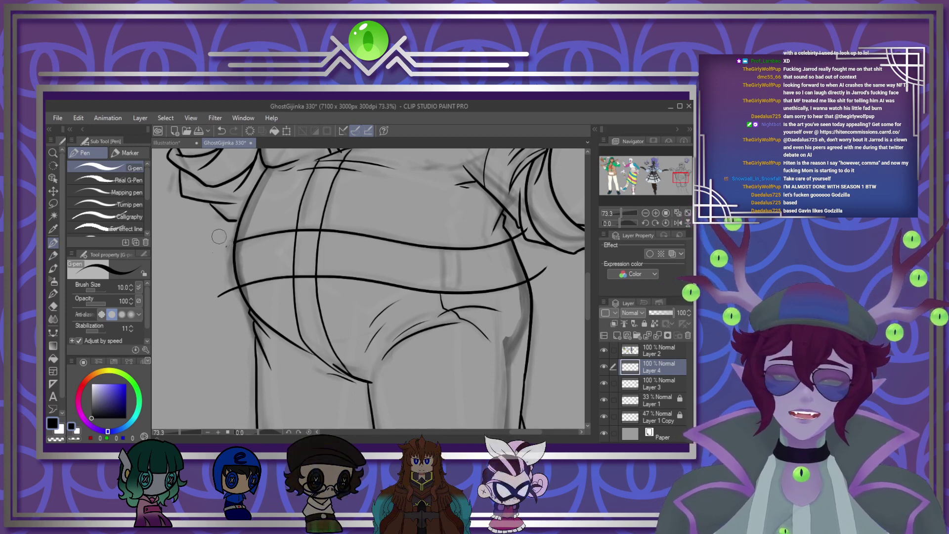
Step: Erase the belt lines' overshoots and the gap at the belt loop, and ink the loop's sides, bottom and top edges
{"action": "left_click_drag", "start_coordinate": [220, 239], "coordinate": [228, 250]}
{"action": "left_click_drag", "start_coordinate": [228, 282], "coordinate": [237, 297]}
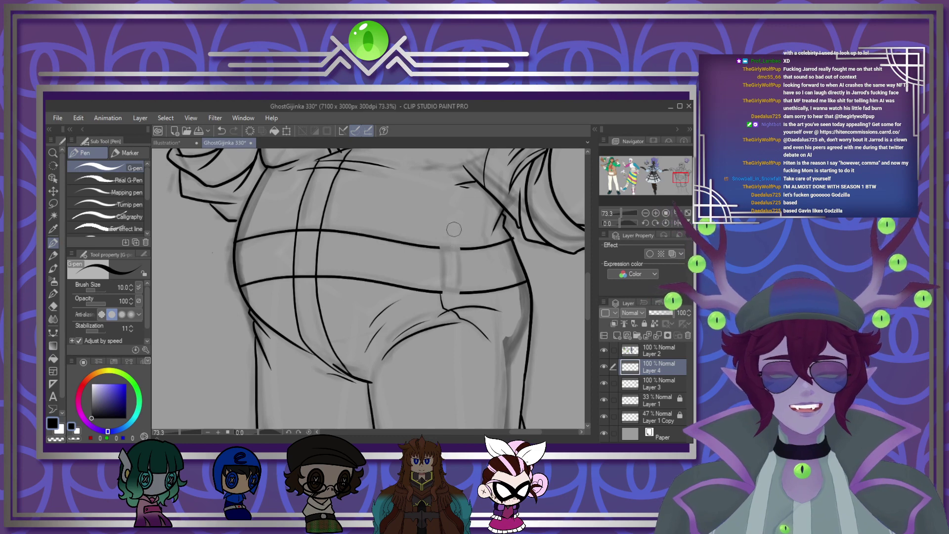
{"action": "scroll", "coordinate": [546, 300], "scroll_direction": "up", "scroll_amount": 5}
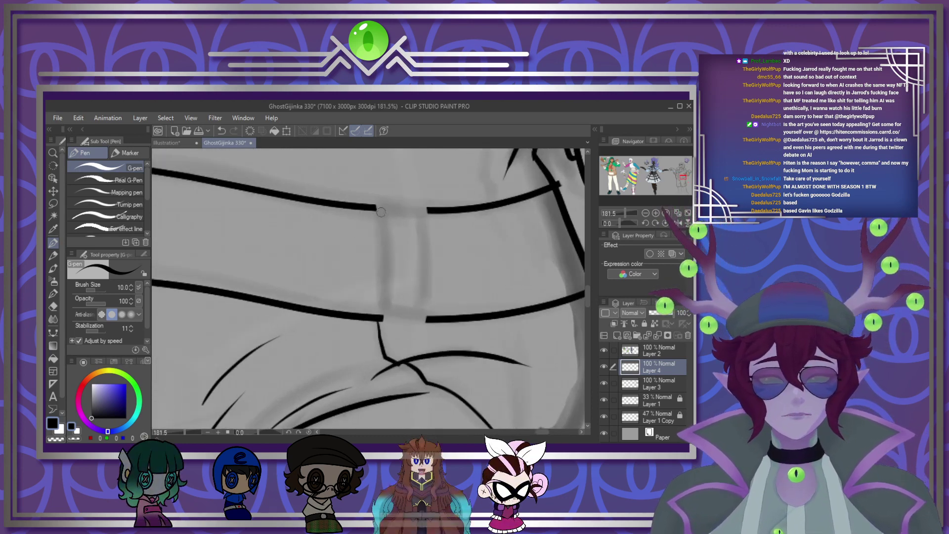
{"action": "left_click_drag", "start_coordinate": [374, 205], "coordinate": [381, 222]}
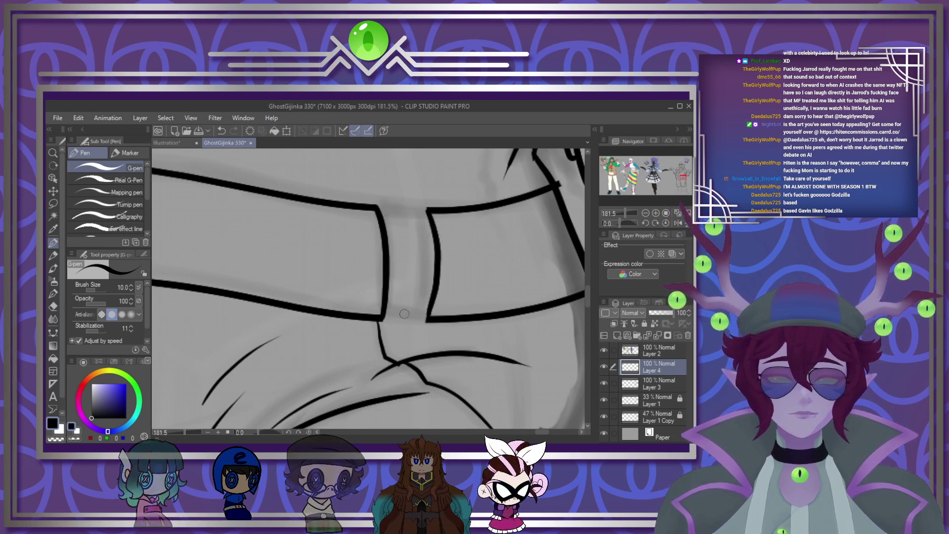
{"action": "mouse_move", "coordinate": [381, 315]}
{"action": "left_mouse_down"}
{"action": "mouse_move", "coordinate": [396, 325]}
{"action": "mouse_move", "coordinate": [431, 320]}
{"action": "left_mouse_up"}
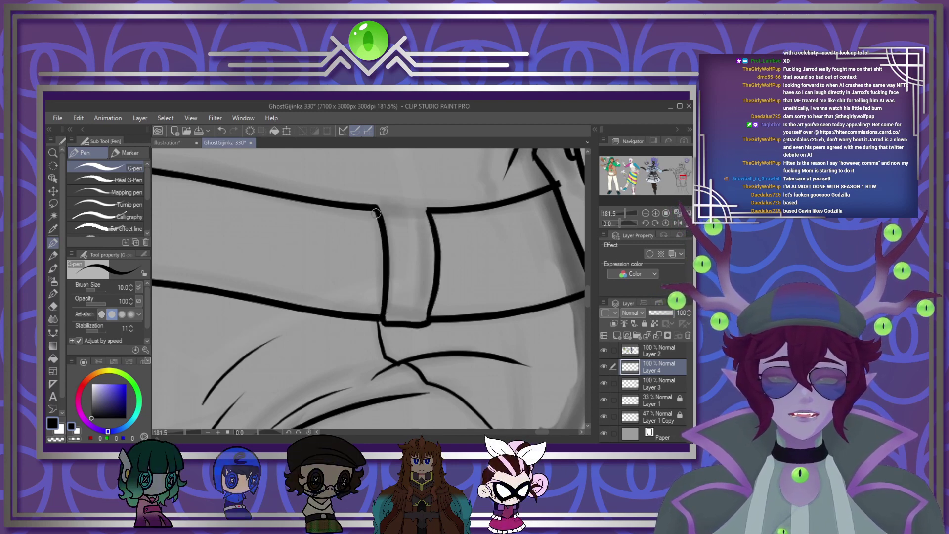
{"action": "left_click_drag", "start_coordinate": [380, 205], "coordinate": [428, 209]}
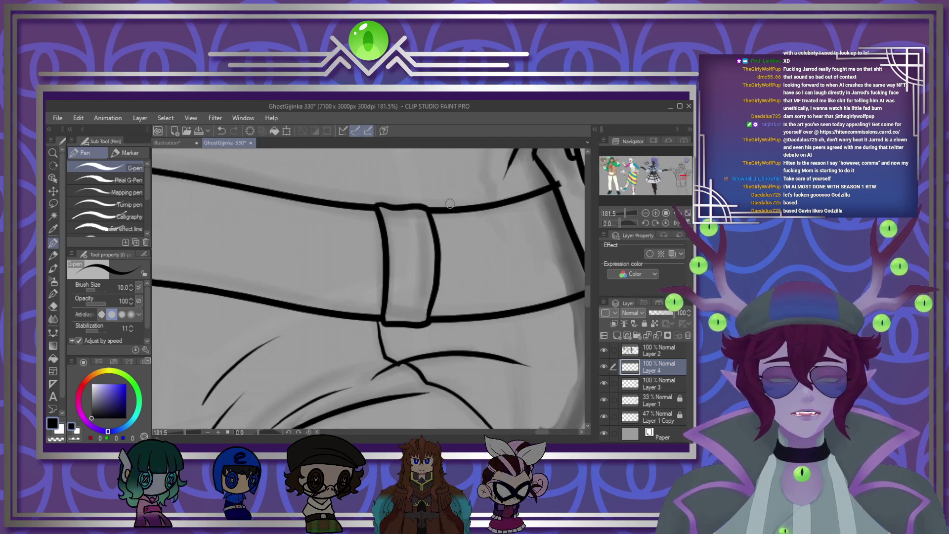
Step: Ink the far boot's outline from beneath the trouser hem down both sides of the shaft and around the heel, toe and lower edge
{"action": "scroll", "coordinate": [440, 246], "scroll_direction": "down", "scroll_amount": 2}
{"action": "scroll", "coordinate": [496, 252], "scroll_direction": "down", "scroll_amount": 5}
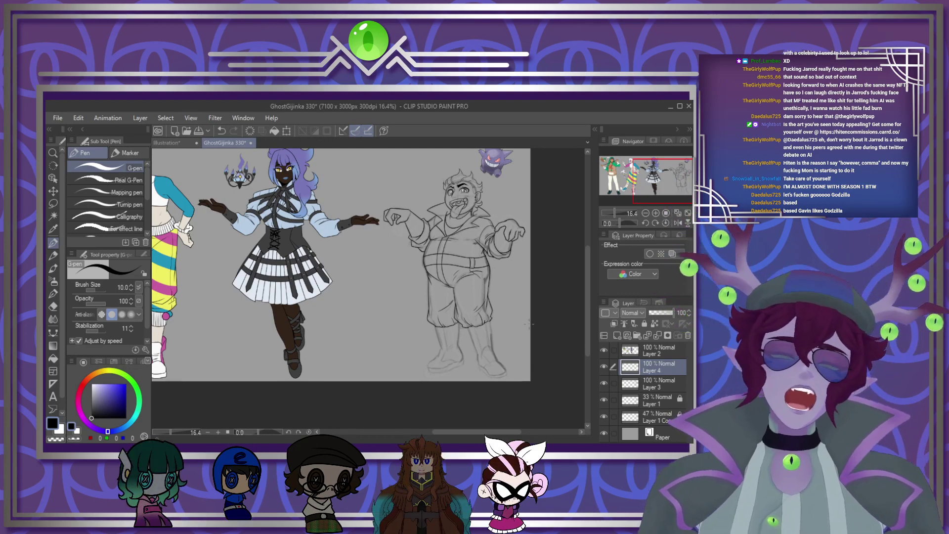
{"action": "scroll", "coordinate": [521, 321], "scroll_direction": "down", "scroll_amount": 5}
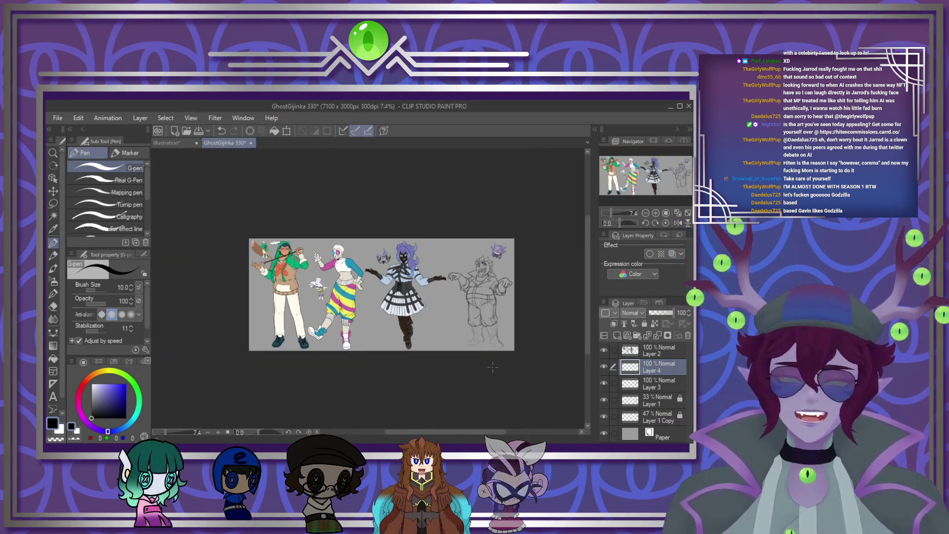
{"action": "scroll", "coordinate": [495, 364], "scroll_direction": "up", "scroll_amount": 2}
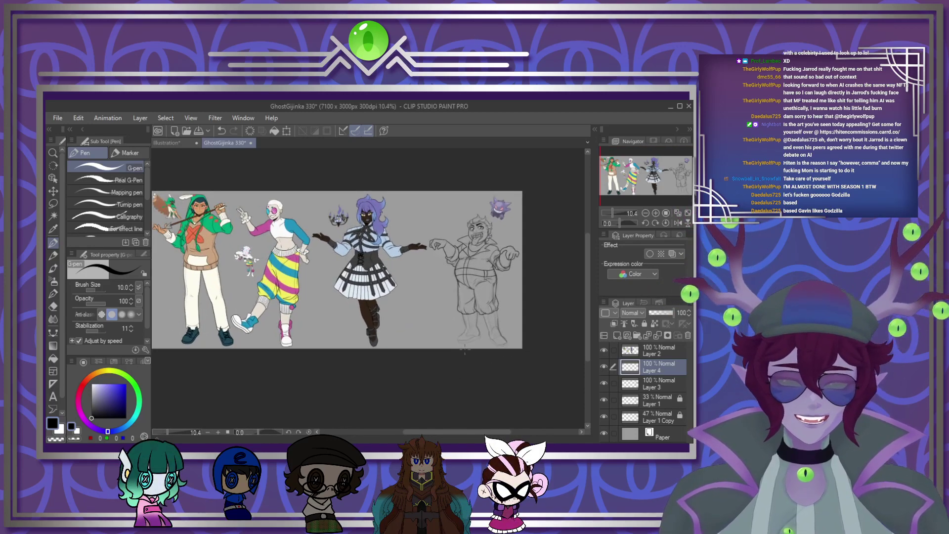
{"action": "scroll", "coordinate": [529, 299], "scroll_direction": "up", "scroll_amount": 2}
{"action": "scroll", "coordinate": [529, 299], "scroll_direction": "down", "scroll_amount": 1}
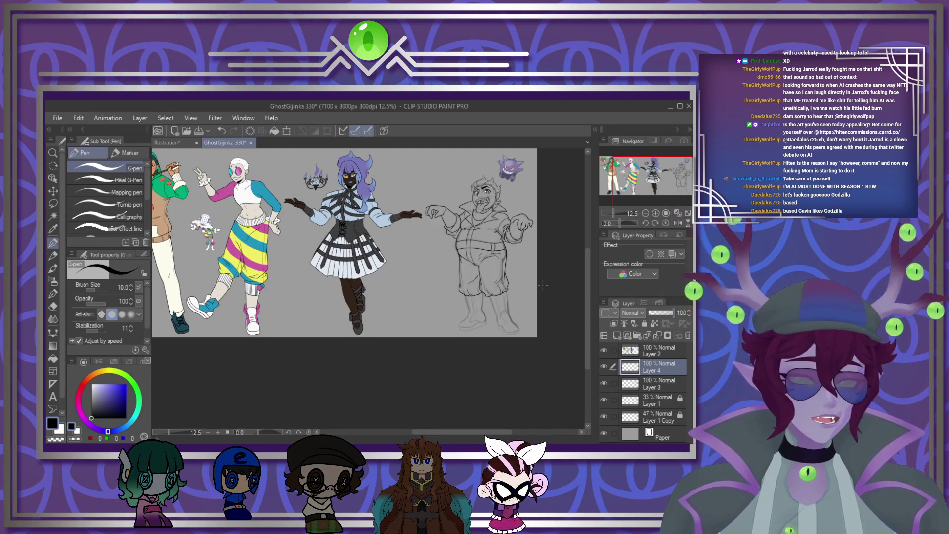
{"action": "scroll", "coordinate": [490, 317], "scroll_direction": "up", "scroll_amount": 3}
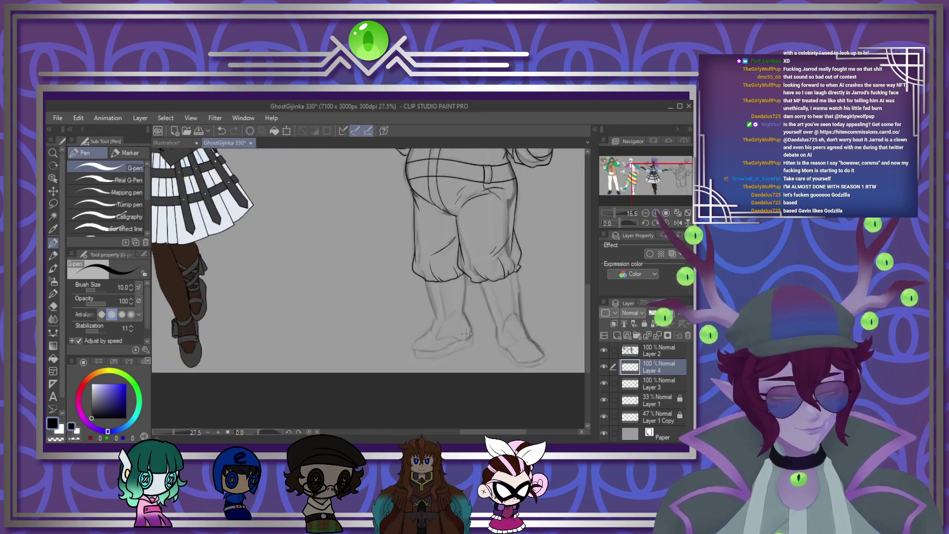
{"action": "scroll", "coordinate": [446, 322], "scroll_direction": "up", "scroll_amount": 3}
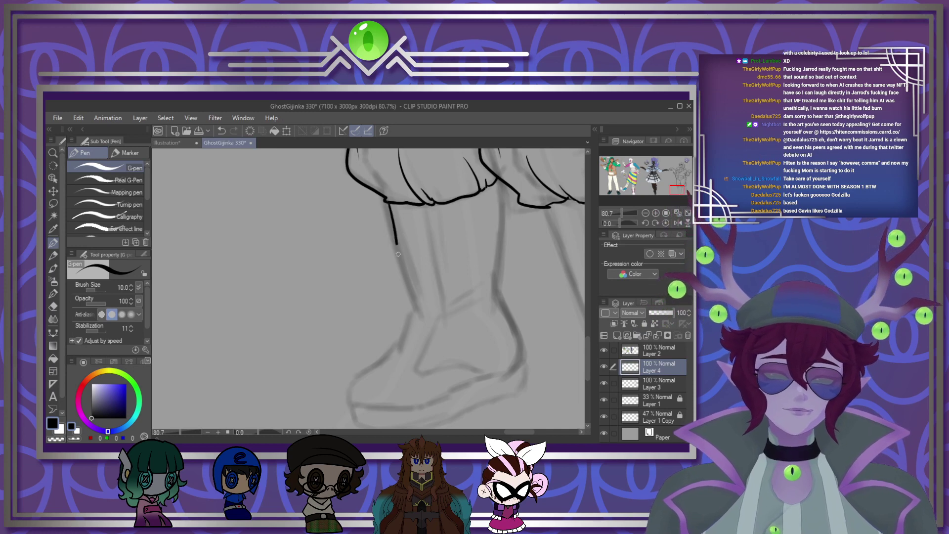
{"action": "key", "text": "ctrl+z"}
{"action": "left_click_drag", "start_coordinate": [386, 202], "coordinate": [419, 318]}
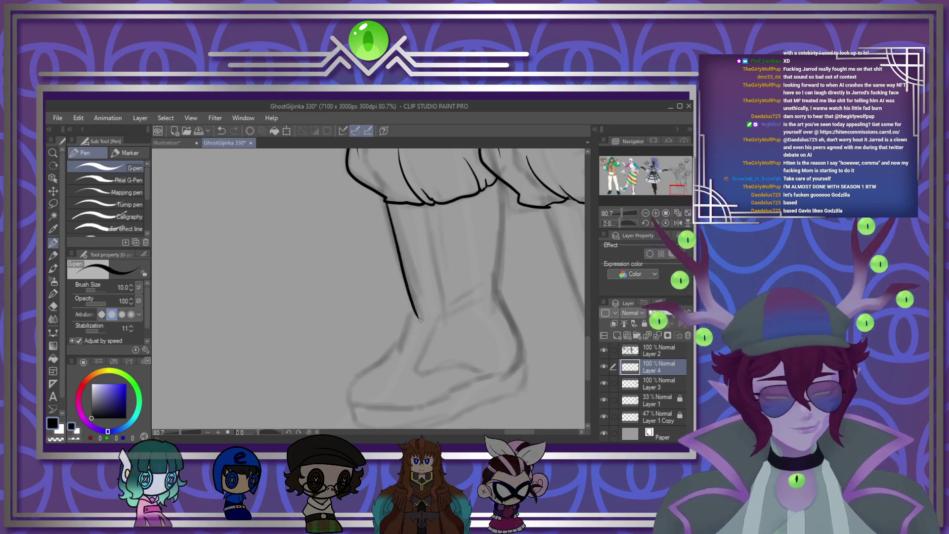
{"action": "mouse_move", "coordinate": [501, 228]}
{"action": "left_mouse_down"}
{"action": "mouse_move", "coordinate": [498, 301]}
{"action": "mouse_move", "coordinate": [518, 368]}
{"action": "left_mouse_up"}
{"action": "mouse_move", "coordinate": [418, 317]}
{"action": "left_mouse_down"}
{"action": "mouse_move", "coordinate": [351, 401]}
{"action": "mouse_move", "coordinate": [420, 407]}
{"action": "mouse_move", "coordinate": [517, 368]}
{"action": "left_mouse_up"}
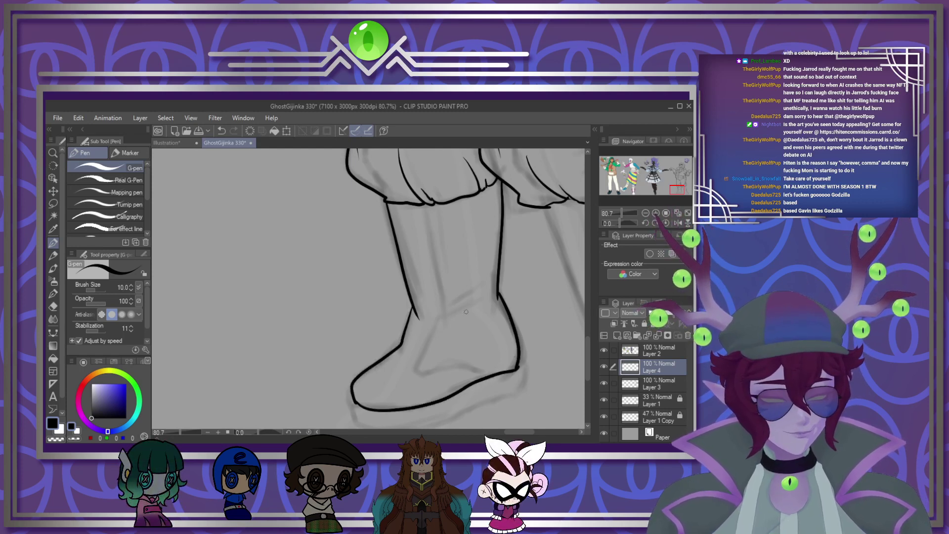
Step: Ink the far boot's shaft seam, heel panel and ankle creases, and outline the thick sole from toe to heel
{"action": "left_click_drag", "start_coordinate": [421, 369], "coordinate": [482, 375]}
{"action": "left_click_drag", "start_coordinate": [434, 306], "coordinate": [478, 285]}
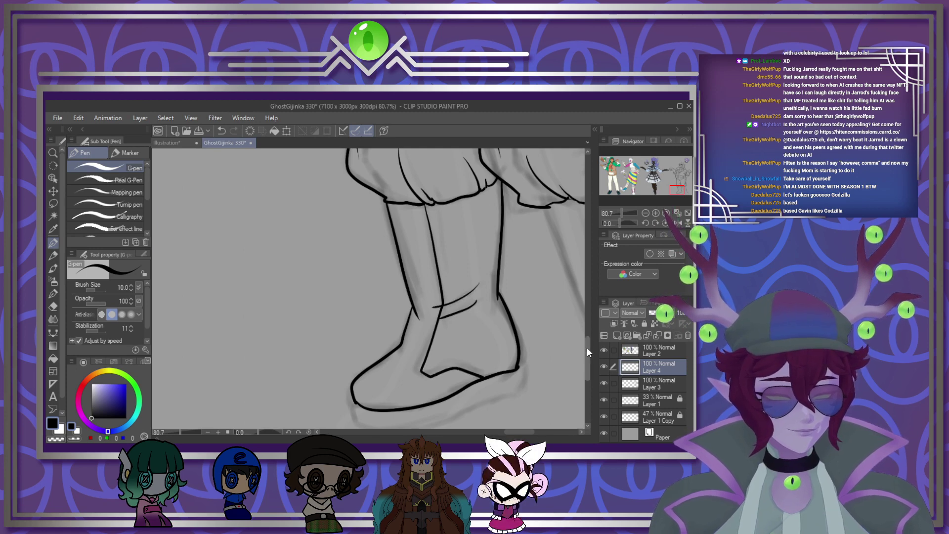
{"action": "left_click_drag", "start_coordinate": [587, 346], "coordinate": [586, 362]}
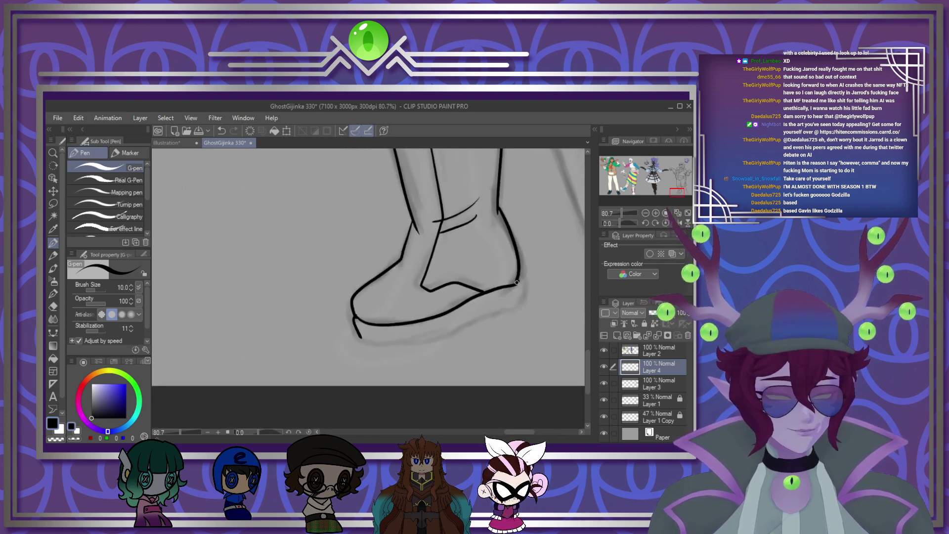
{"action": "mouse_move", "coordinate": [367, 340]}
{"action": "left_mouse_down"}
{"action": "mouse_move", "coordinate": [393, 344]}
{"action": "mouse_move", "coordinate": [520, 300]}
{"action": "left_mouse_up"}
{"action": "scroll", "coordinate": [410, 339], "scroll_direction": "down", "scroll_amount": 8}
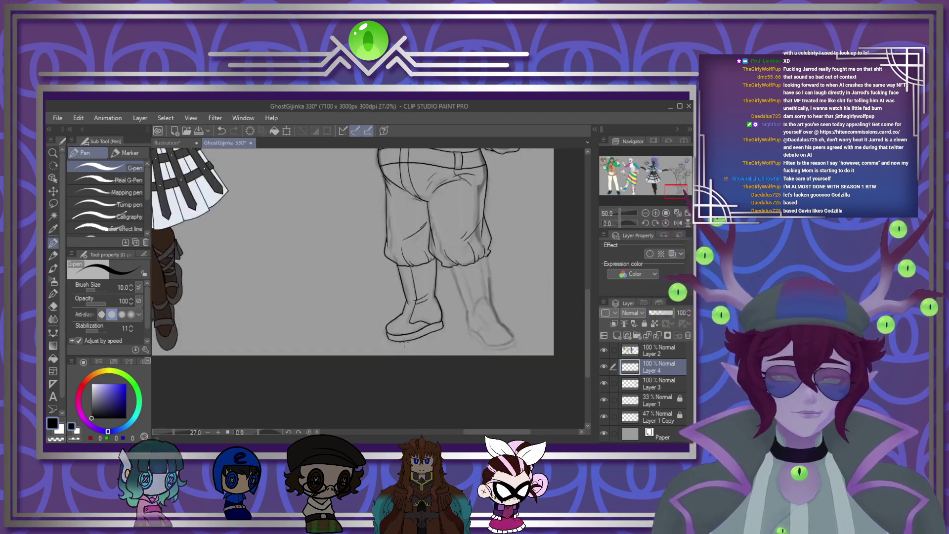
Step: Ink the near boot's outline from beneath the trouser hem down both sides of the shaft and around the heel and toe
{"action": "scroll", "coordinate": [484, 334], "scroll_direction": "up", "scroll_amount": 2}
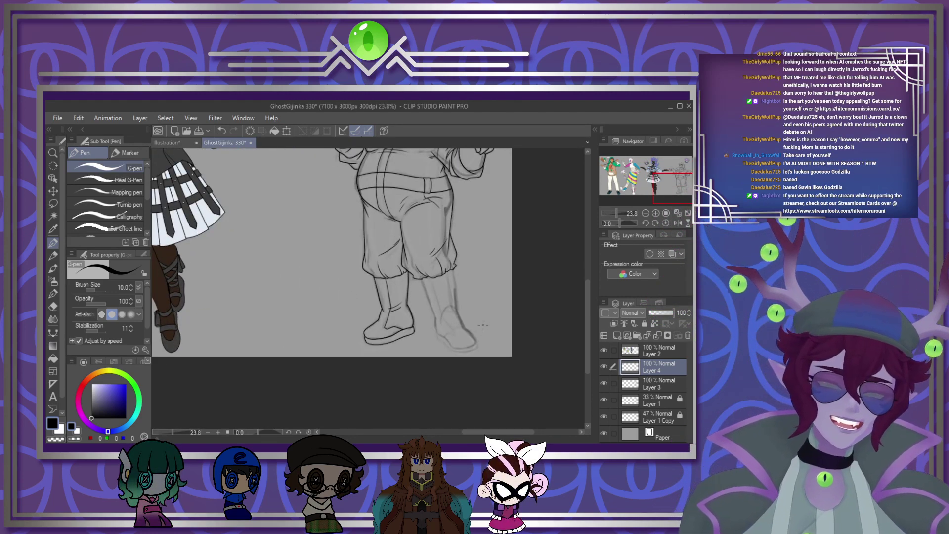
{"action": "scroll", "coordinate": [483, 334], "scroll_direction": "down", "scroll_amount": 1}
{"action": "scroll", "coordinate": [468, 327], "scroll_direction": "up", "scroll_amount": 5}
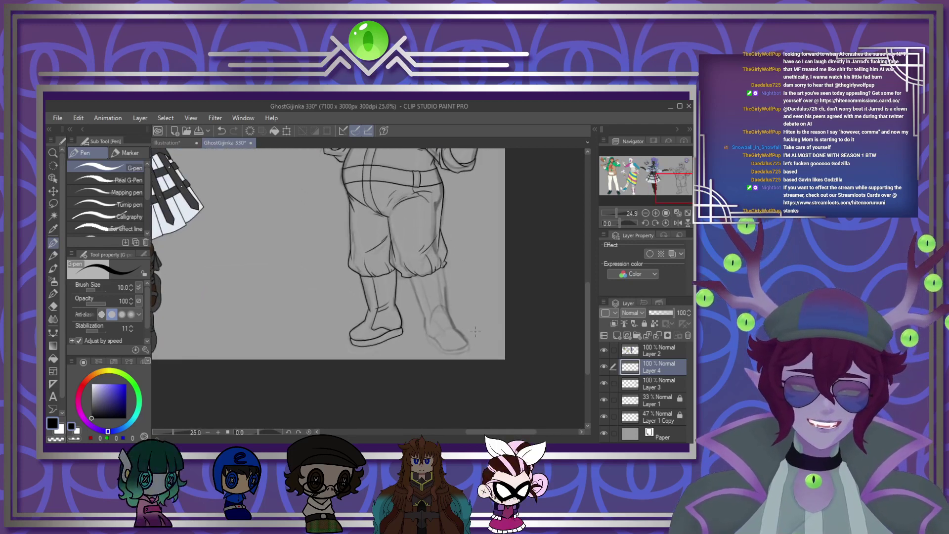
{"action": "scroll", "coordinate": [445, 319], "scroll_direction": "up", "scroll_amount": 1}
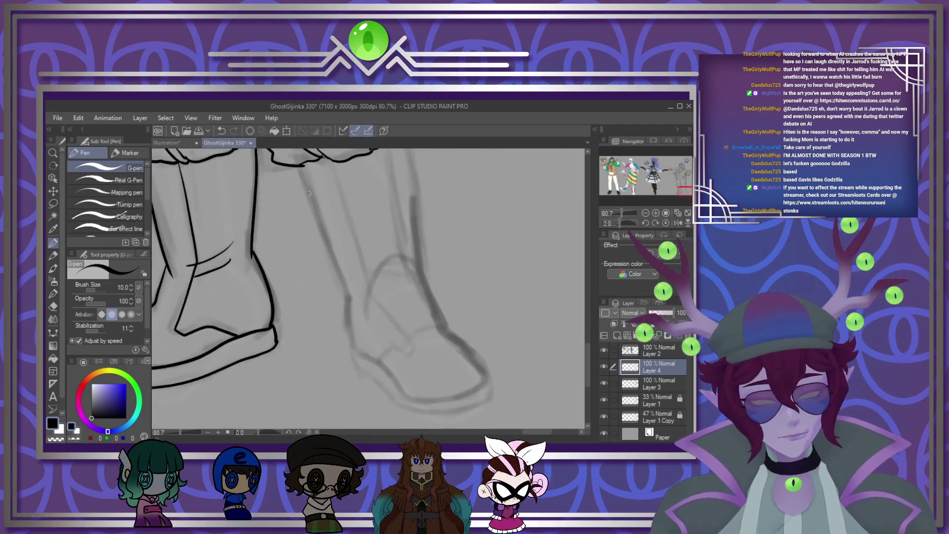
{"action": "left_click_drag", "start_coordinate": [296, 167], "coordinate": [347, 305]}
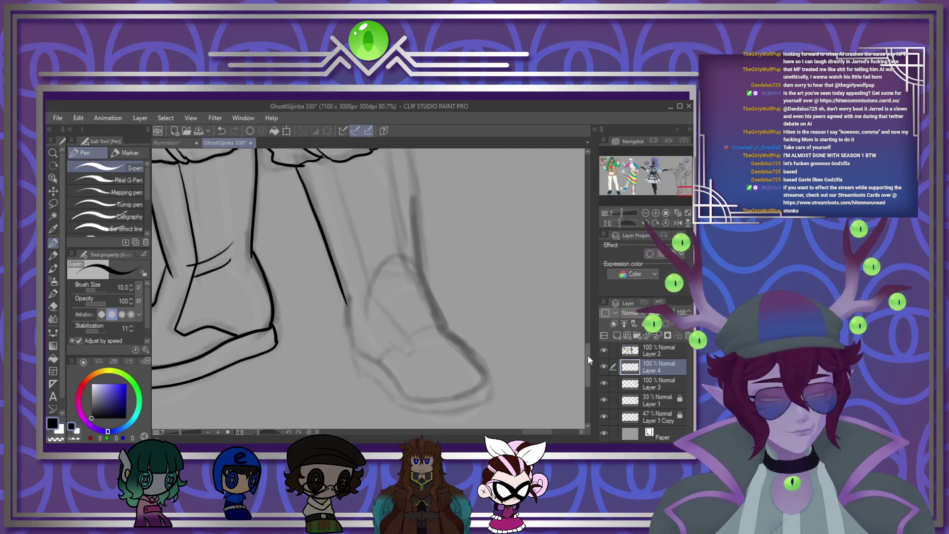
{"action": "left_click_drag", "start_coordinate": [588, 355], "coordinate": [588, 348]}
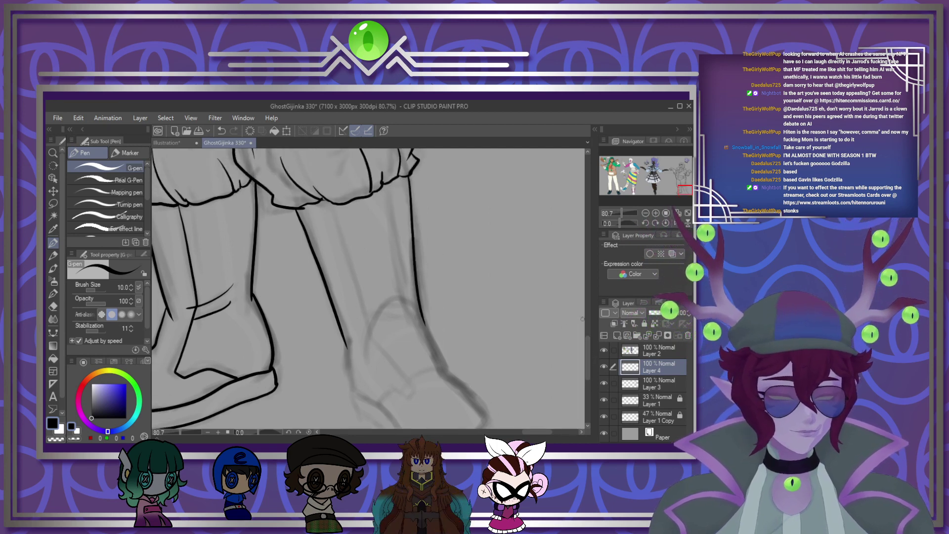
{"action": "scroll", "coordinate": [586, 353], "scroll_direction": "down", "scroll_amount": 3}
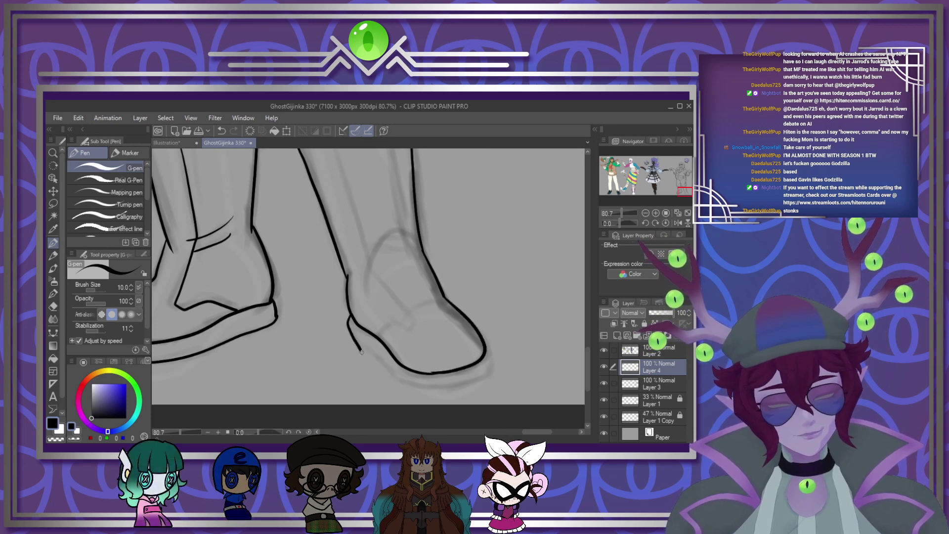
Step: Outline the near boot's thick sole from heel around the toe, and ink the short panel edge above it
{"action": "mouse_move", "coordinate": [348, 324]}
{"action": "left_mouse_down"}
{"action": "mouse_move", "coordinate": [401, 383]}
{"action": "mouse_move", "coordinate": [498, 380]}
{"action": "left_mouse_up"}
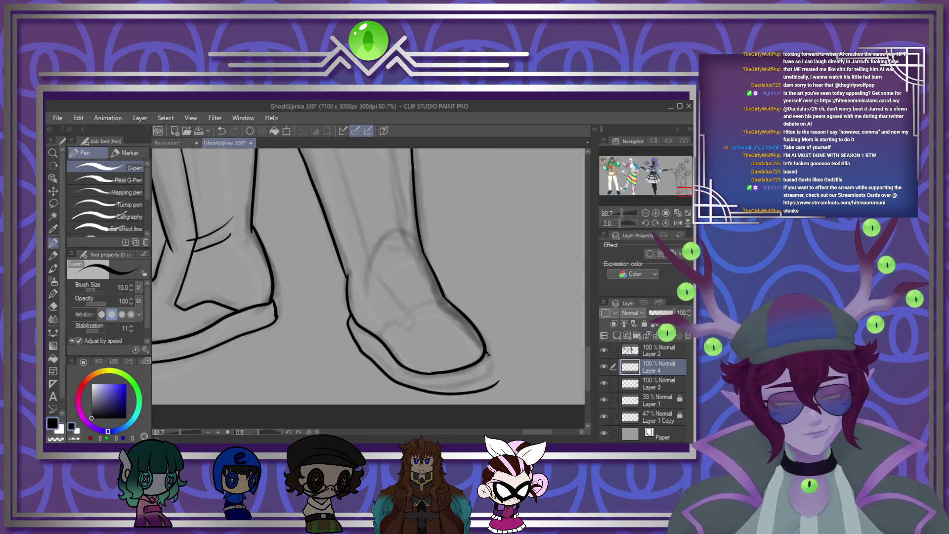
{"action": "left_click_drag", "start_coordinate": [498, 381], "coordinate": [456, 398]}
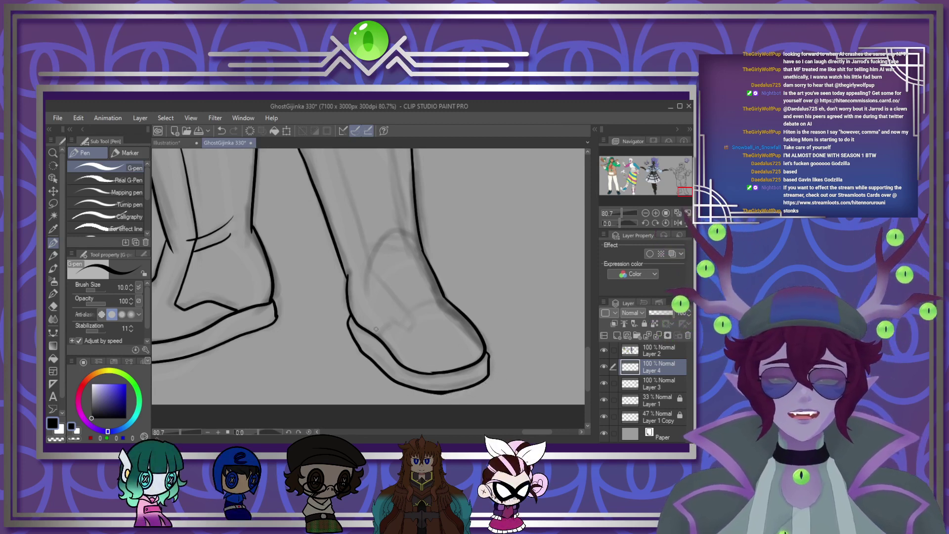
{"action": "left_click_drag", "start_coordinate": [378, 334], "coordinate": [411, 322]}
Step: Ink the near boot's two shaft seams from the trouser hem downward, and add short creases at the ankle and instep
{"action": "scroll", "coordinate": [411, 322], "scroll_direction": "down", "scroll_amount": 2}
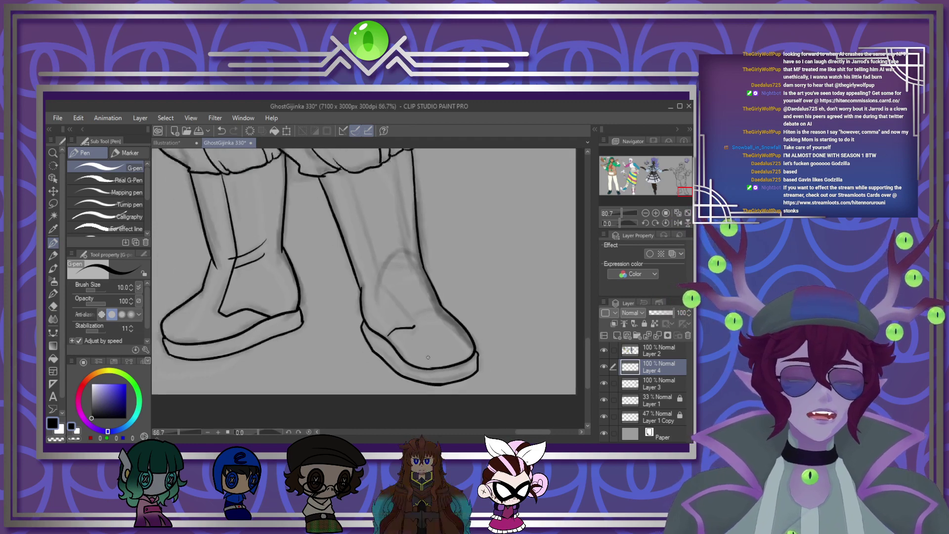
{"action": "scroll", "coordinate": [383, 262], "scroll_direction": "up", "scroll_amount": 3}
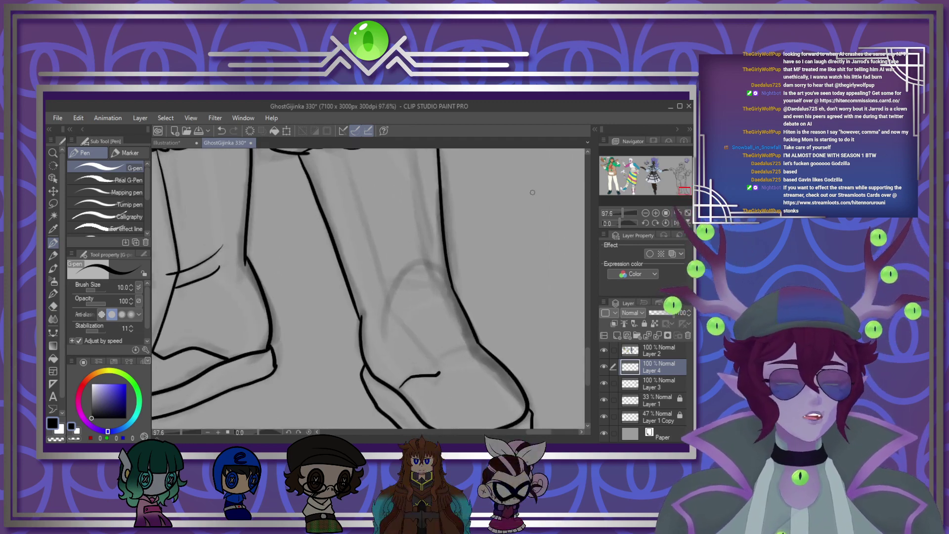
{"action": "scroll", "coordinate": [509, 258], "scroll_direction": "down", "scroll_amount": 4}
{"action": "scroll", "coordinate": [509, 257], "scroll_direction": "up", "scroll_amount": 2}
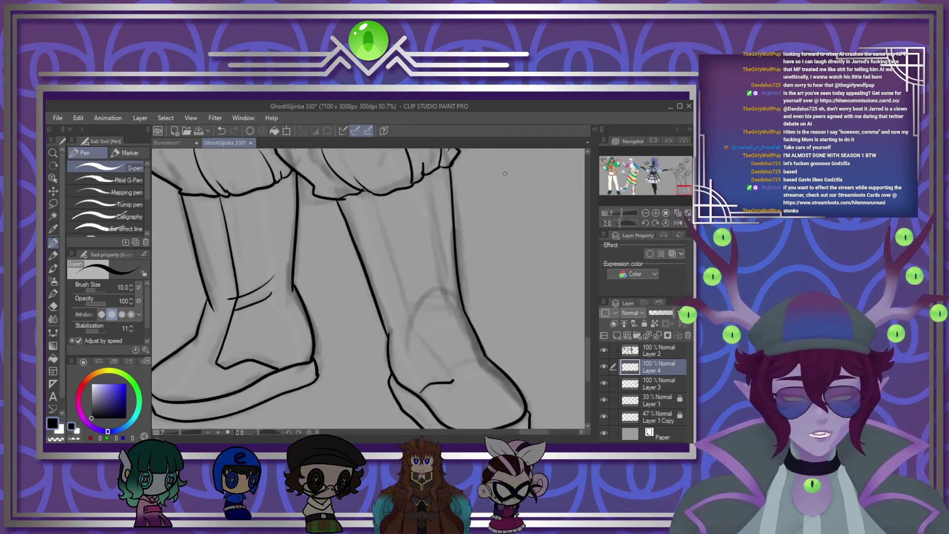
{"action": "left_click_drag", "start_coordinate": [382, 197], "coordinate": [426, 335]}
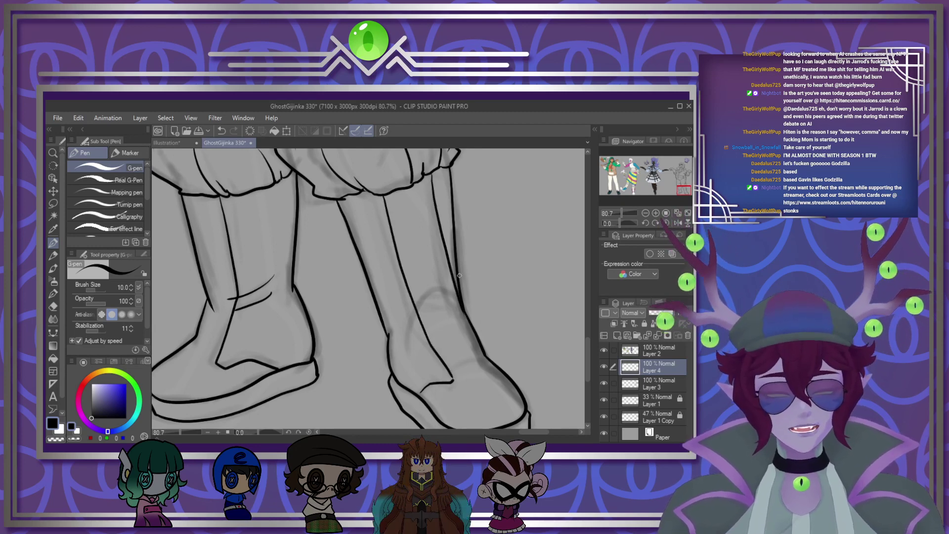
{"action": "key", "text": "ctrl+z"}
{"action": "left_click_drag", "start_coordinate": [461, 356], "coordinate": [476, 358]}
{"action": "left_click_drag", "start_coordinate": [415, 303], "coordinate": [443, 295]}
{"action": "left_click_drag", "start_coordinate": [419, 308], "coordinate": [440, 304]}
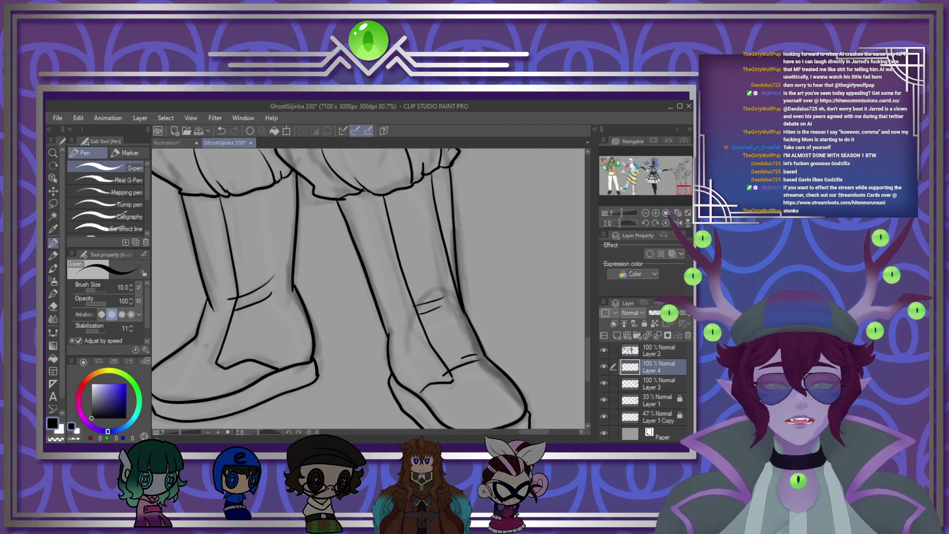
Step: Add a short crease across the far boot's instep beside the heel panel, and check the whole figure
{"action": "left_click_drag", "start_coordinate": [205, 346], "coordinate": [221, 348]}
{"action": "scroll", "coordinate": [311, 379], "scroll_direction": "down", "scroll_amount": 6}
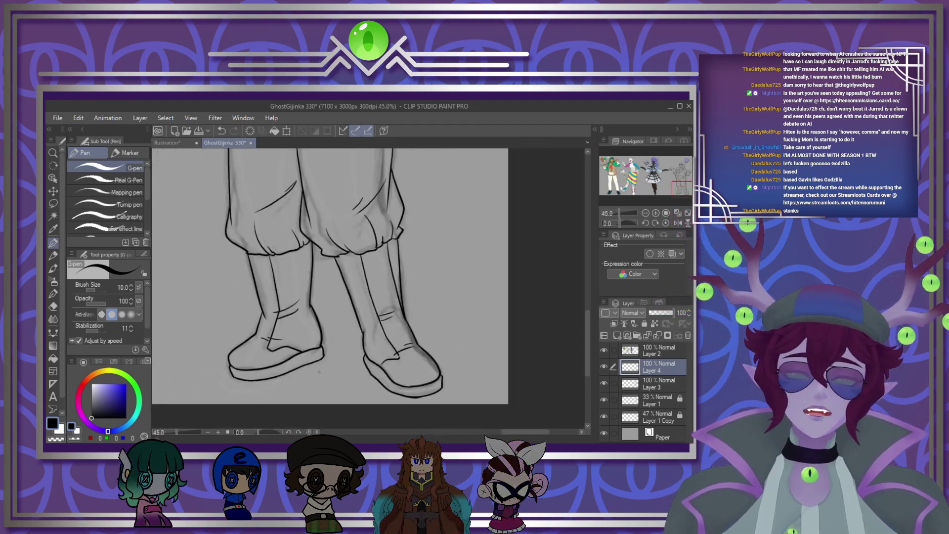
{"action": "scroll", "coordinate": [258, 341], "scroll_direction": "up", "scroll_amount": 2}
{"action": "scroll", "coordinate": [298, 360], "scroll_direction": "down", "scroll_amount": 2}
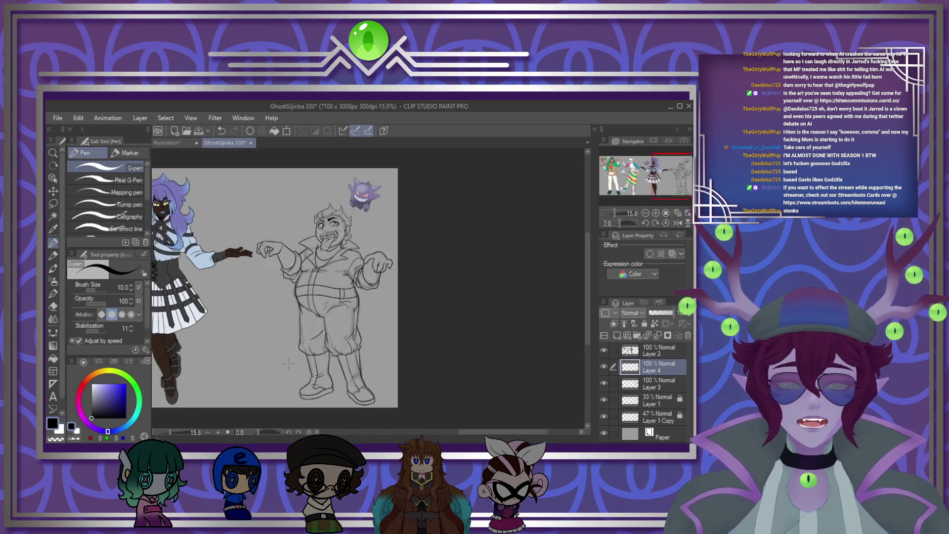
{"action": "scroll", "coordinate": [279, 360], "scroll_direction": "up", "scroll_amount": 3}
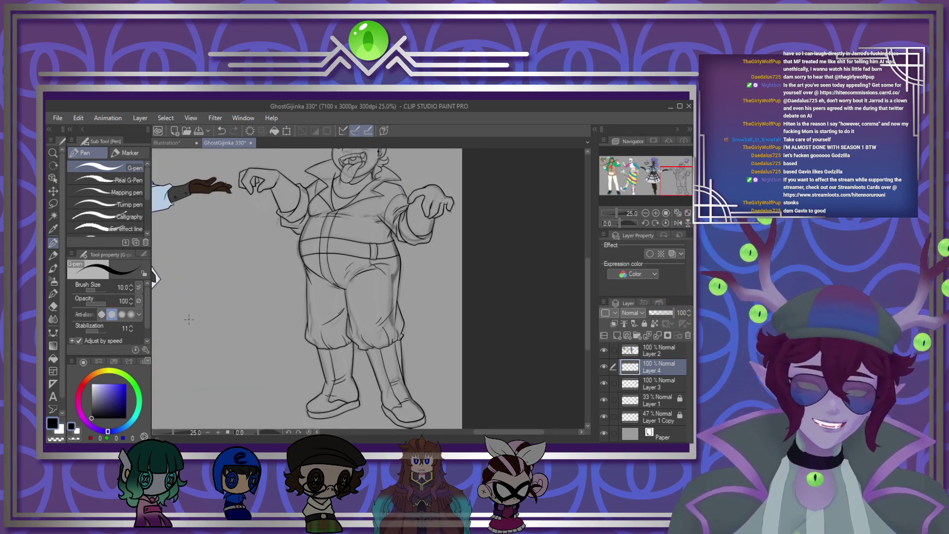
Step: Merge Layer 4 into Layer 3, and unlock and delete the 33% opacity Layer 1
{"action": "scroll", "coordinate": [288, 363], "scroll_direction": "down", "scroll_amount": 1}
{"action": "scroll", "coordinate": [288, 364], "scroll_direction": "up", "scroll_amount": 1}
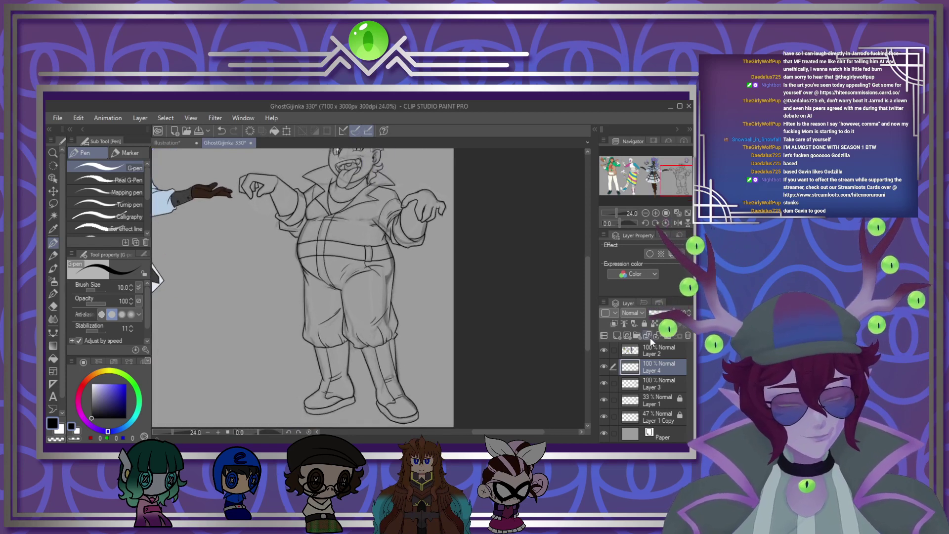
{"action": "left_click", "coordinate": [659, 382]}
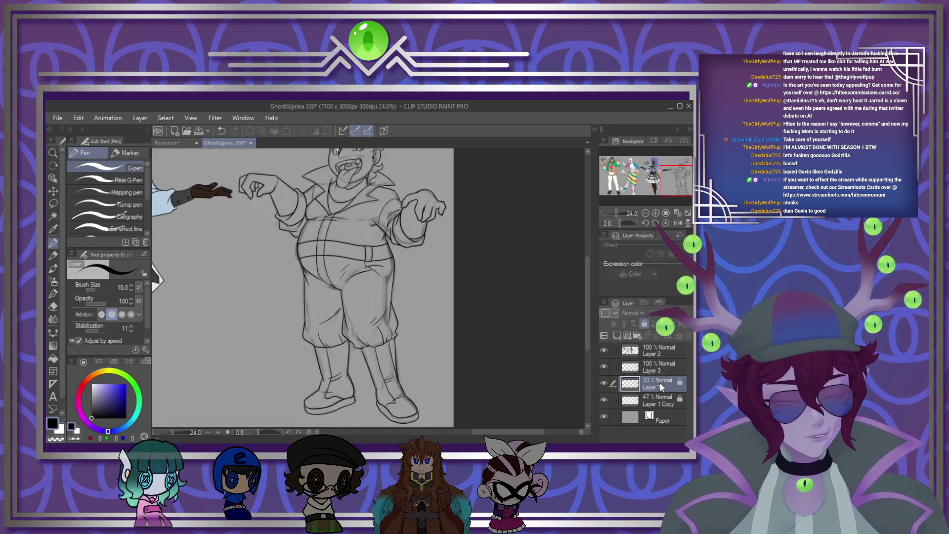
{"action": "left_click", "coordinate": [643, 324]}
{"action": "left_click", "coordinate": [688, 336]}
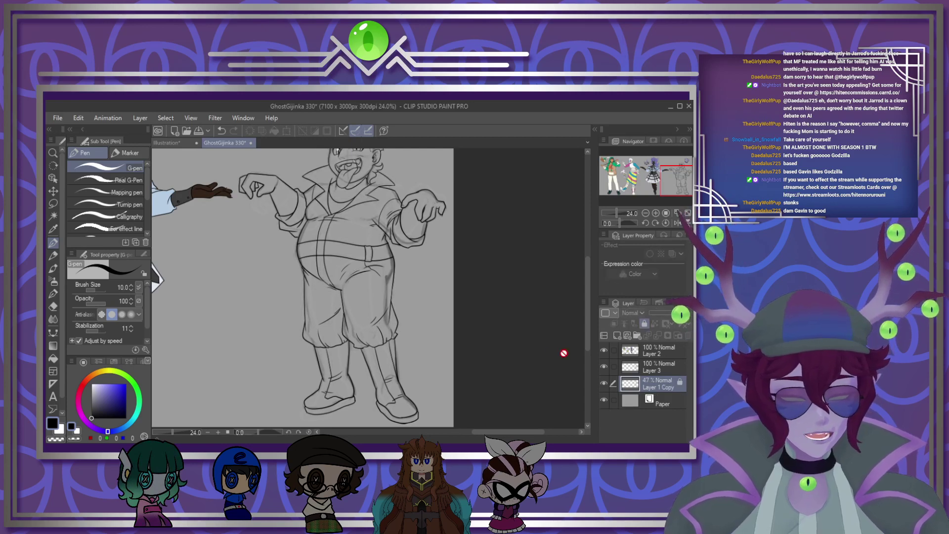
Step: Unlock and delete Layer 1 Copy, and make the line art layer, Layer 3, the active one
{"action": "scroll", "coordinate": [533, 344], "scroll_direction": "down", "scroll_amount": 2}
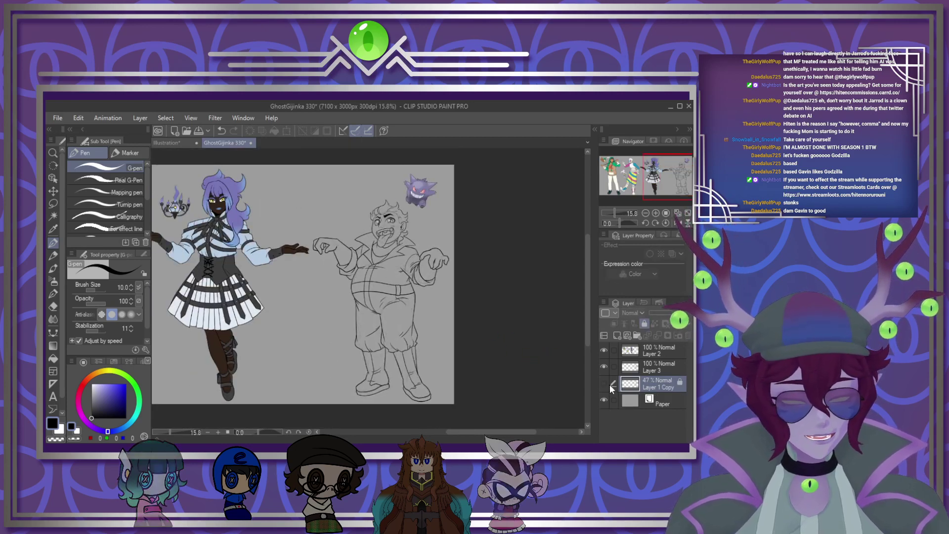
{"action": "left_click", "coordinate": [644, 323]}
{"action": "left_click", "coordinate": [688, 335]}
{"action": "left_click", "coordinate": [665, 364]}
Step: Fill the inside of the male character's mouth and the shadow under his chin with black on Layer 3
{"action": "scroll", "coordinate": [404, 228], "scroll_direction": "up", "scroll_amount": 8}
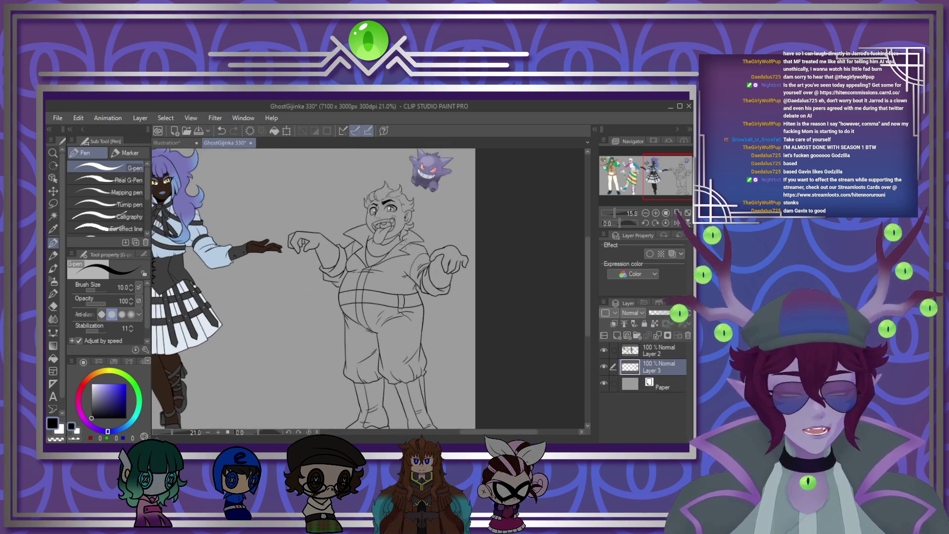
{"action": "scroll", "coordinate": [405, 229], "scroll_direction": "up", "scroll_amount": 1}
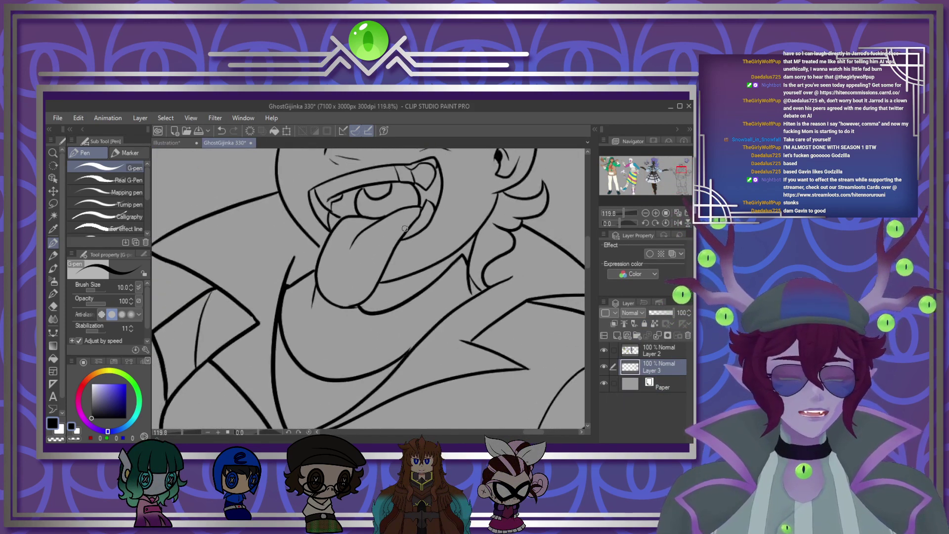
{"action": "key", "text": "g"}
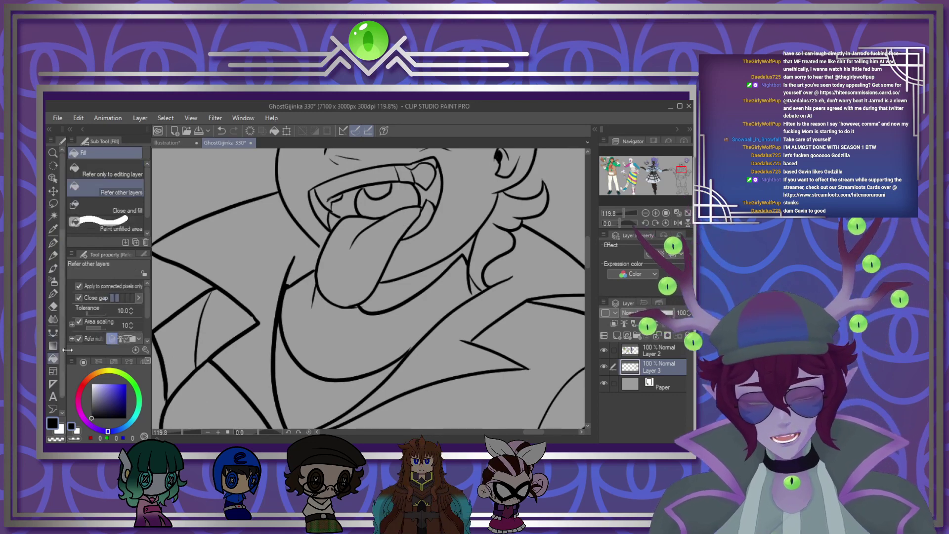
{"action": "left_click", "coordinate": [406, 289]}
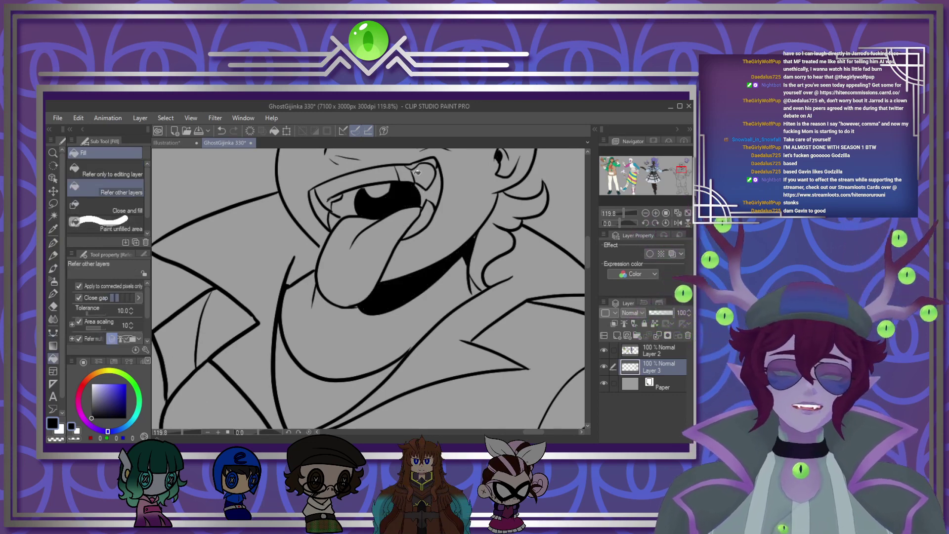
Step: Touch up the inner end of the eyebrow over the character's narrower eye with the G-pen in black
{"action": "scroll", "coordinate": [419, 190], "scroll_direction": "down", "scroll_amount": 10}
{"action": "scroll", "coordinate": [372, 249], "scroll_direction": "up", "scroll_amount": 10}
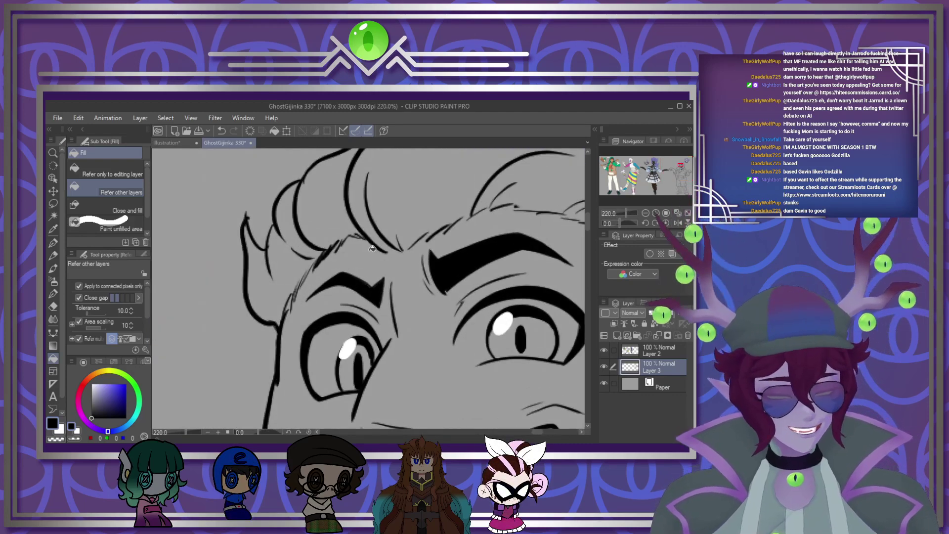
{"action": "key", "text": "p"}
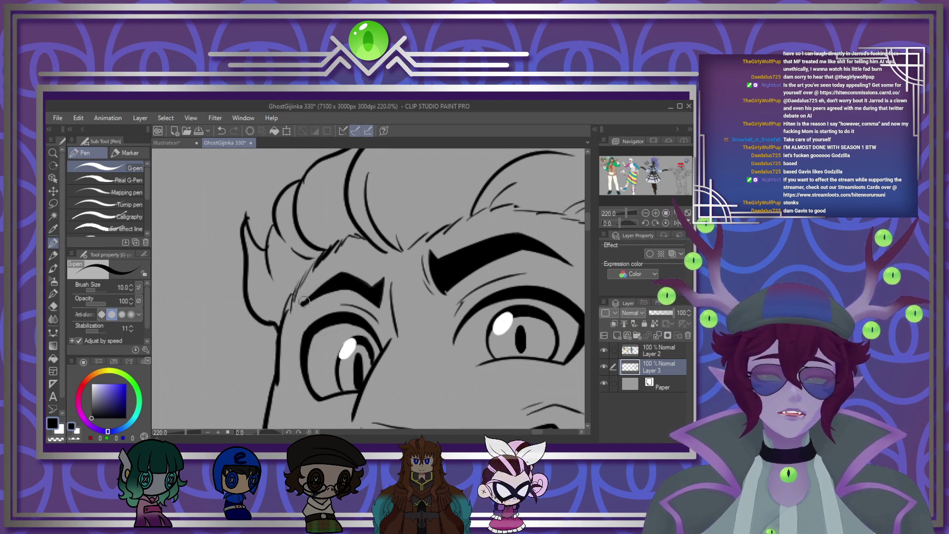
{"action": "left_click_drag", "start_coordinate": [370, 284], "coordinate": [379, 281]}
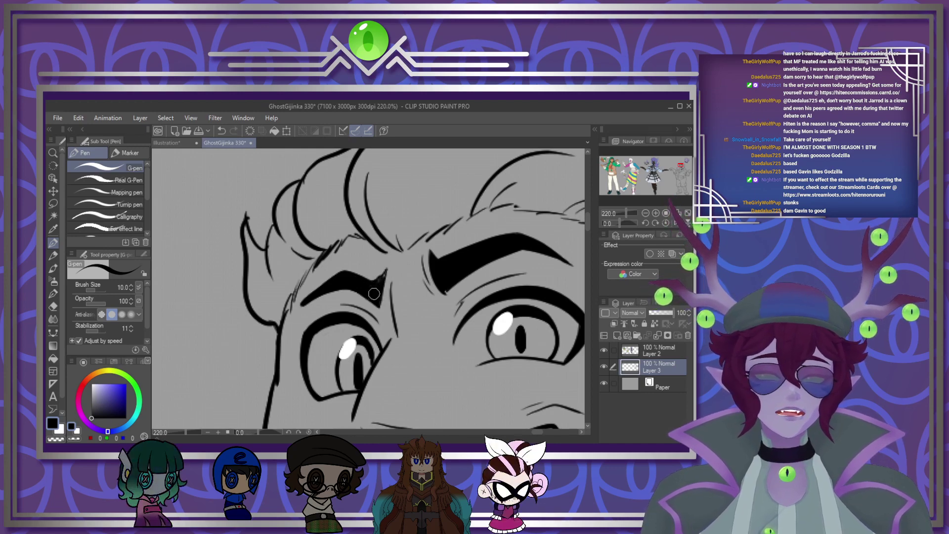
{"action": "scroll", "coordinate": [369, 293], "scroll_direction": "down", "scroll_amount": 8}
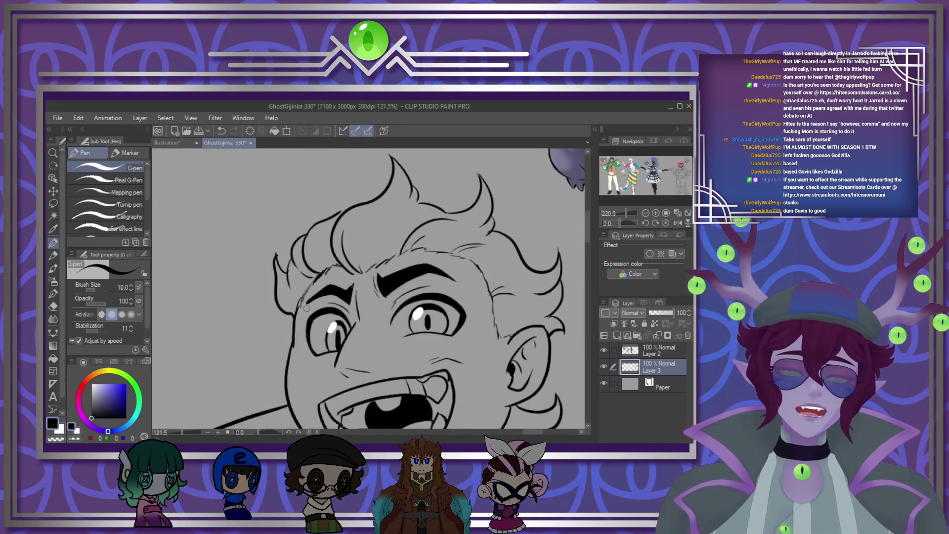
{"action": "scroll", "coordinate": [372, 285], "scroll_direction": "up", "scroll_amount": 8}
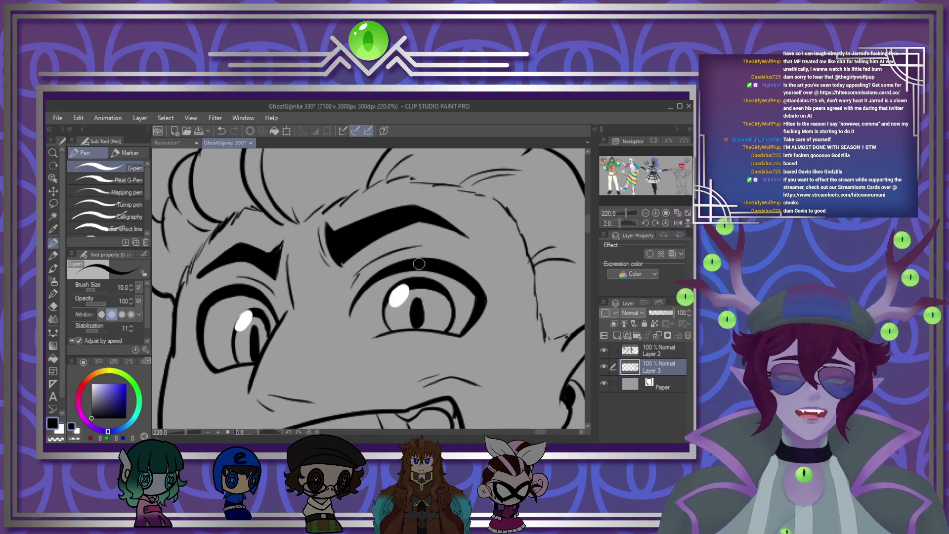
Step: Sample the purple of the Gengar reference and shift it to a tan drawing colour, RGB 152, 127, 90
{"action": "scroll", "coordinate": [419, 264], "scroll_direction": "down", "scroll_amount": 11}
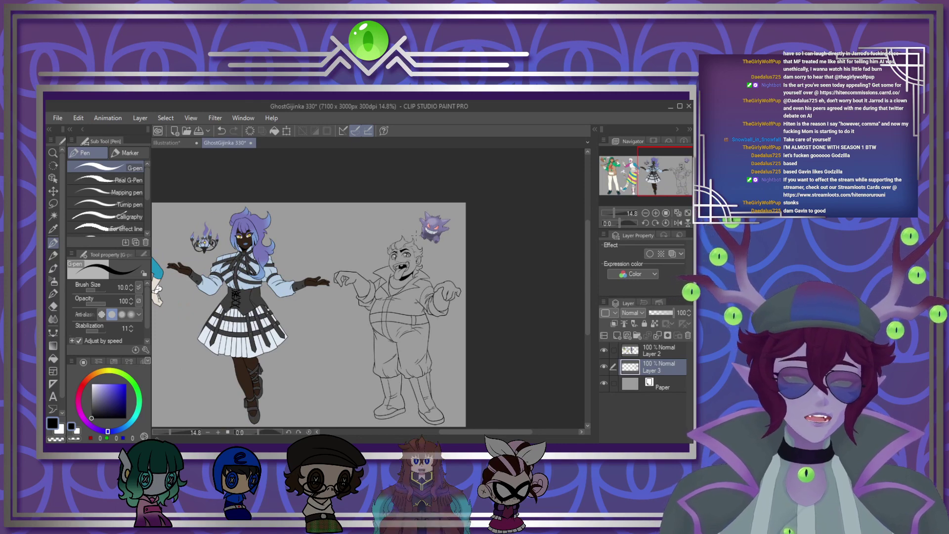
{"action": "scroll", "coordinate": [407, 228], "scroll_direction": "down", "scroll_amount": 2}
{"action": "scroll", "coordinate": [443, 224], "scroll_direction": "up", "scroll_amount": 10}
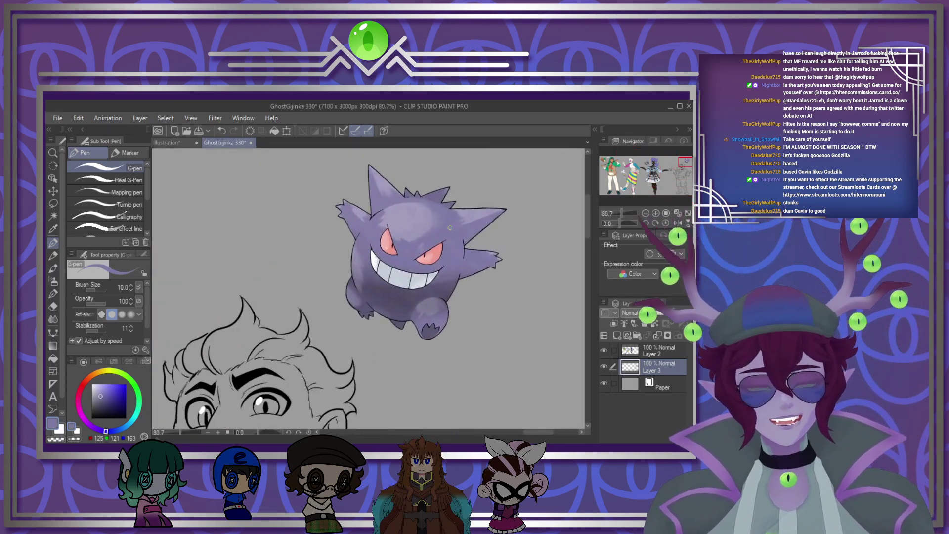
{"action": "left_click", "coordinate": [97, 372]}
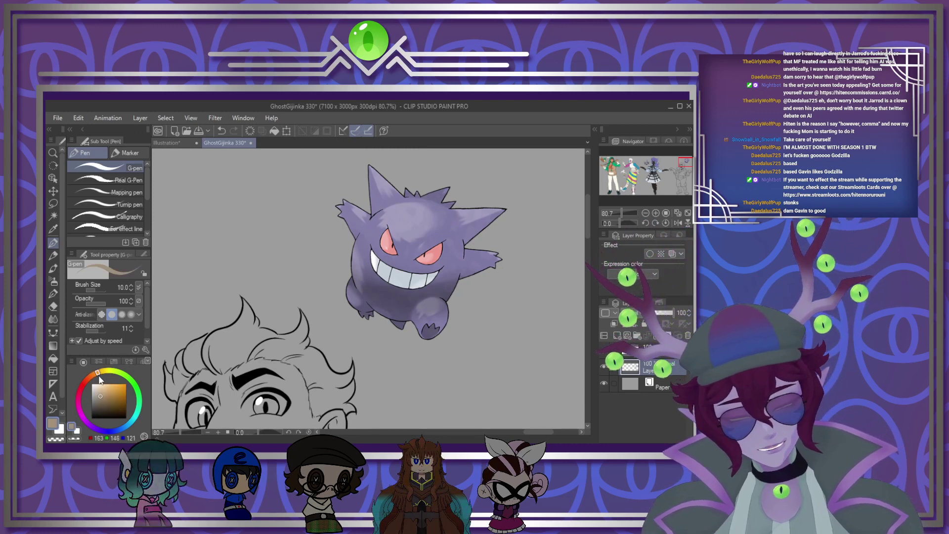
{"action": "left_click", "coordinate": [109, 393]}
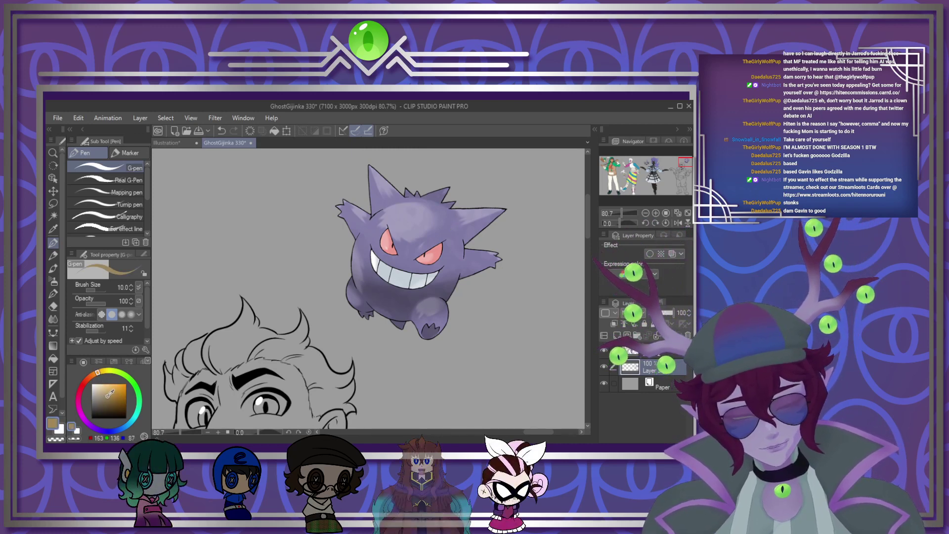
{"action": "left_click", "coordinate": [110, 393]}
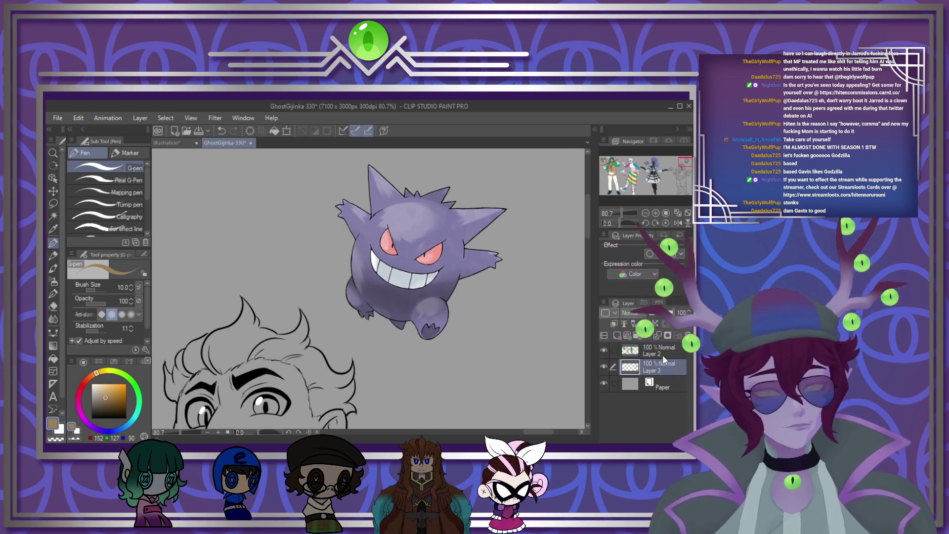
Step: Auto-select the empty area around the uncoloured male character on Layer 3 and invert the selection to cover his silhouette
{"action": "scroll", "coordinate": [511, 285], "scroll_direction": "down", "scroll_amount": 8}
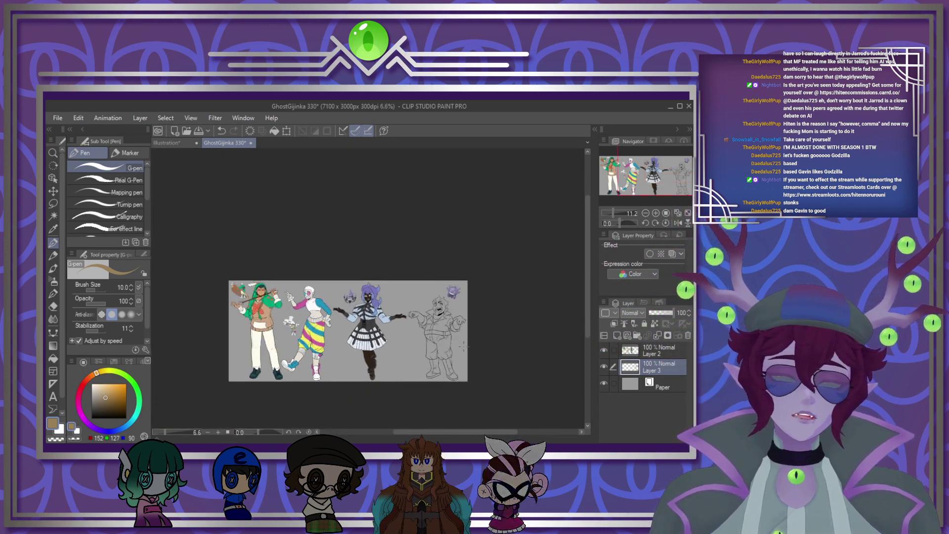
{"action": "scroll", "coordinate": [463, 346], "scroll_direction": "up", "scroll_amount": 5}
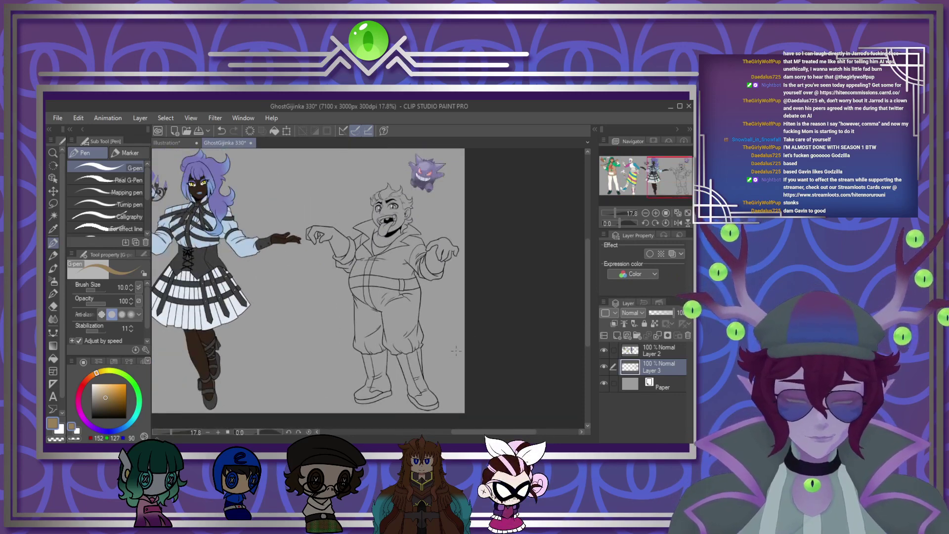
{"action": "scroll", "coordinate": [456, 351], "scroll_direction": "up", "scroll_amount": 1}
{"action": "key", "text": "w"}
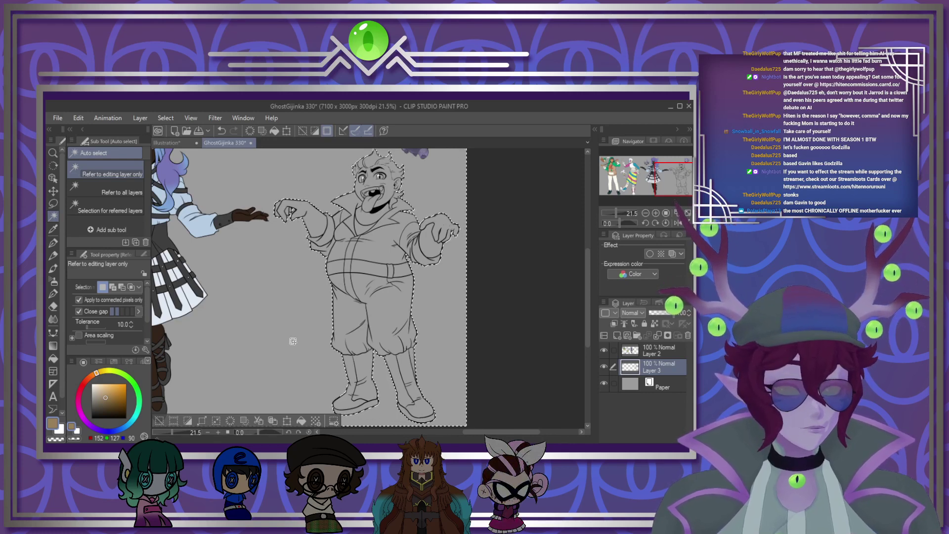
{"action": "left_click", "coordinate": [189, 421]}
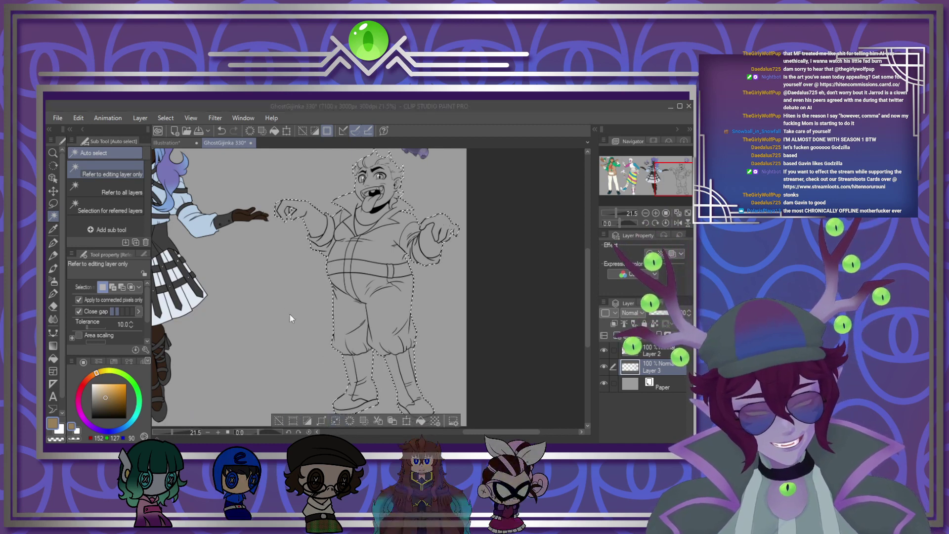
Step: Add a raster layer directly above Paper, fill the silhouette selection with the tan colour, and deselect
{"action": "left_click", "coordinate": [669, 383]}
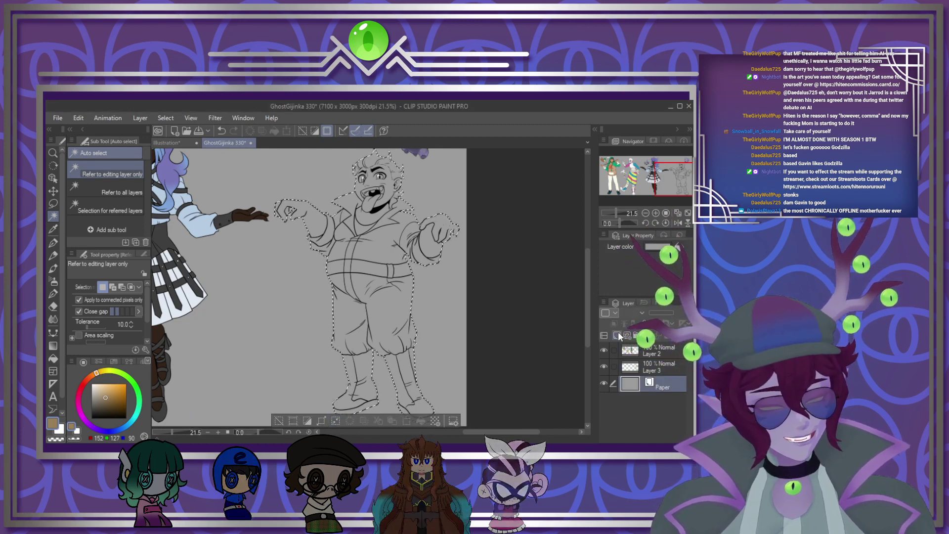
{"action": "left_click", "coordinate": [617, 335]}
{"action": "left_click", "coordinate": [420, 421]}
{"action": "key", "text": "ctrl+d"}
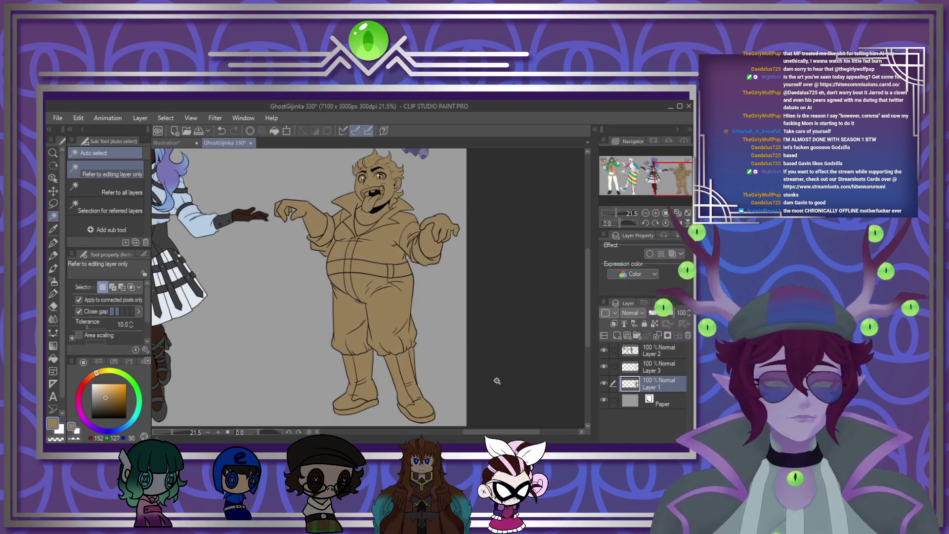
Step: Sample the pink of the Gengar reference's eye as the main colour and make the white sub colour active
{"action": "scroll", "coordinate": [497, 380], "scroll_direction": "down", "scroll_amount": 2}
{"action": "scroll", "coordinate": [374, 267], "scroll_direction": "up", "scroll_amount": 5}
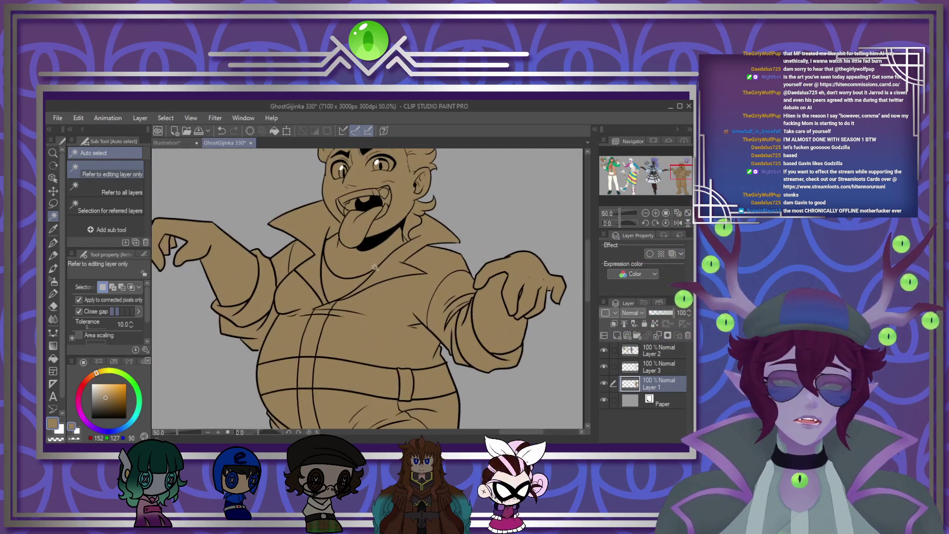
{"action": "scroll", "coordinate": [375, 267], "scroll_direction": "down", "scroll_amount": 3}
{"action": "scroll", "coordinate": [324, 223], "scroll_direction": "up", "scroll_amount": 1}
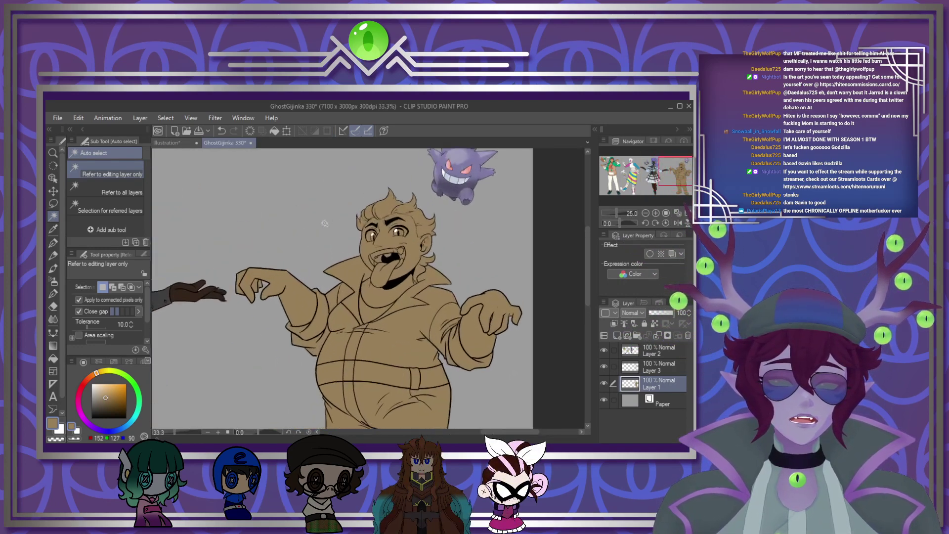
{"action": "scroll", "coordinate": [324, 224], "scroll_direction": "up", "scroll_amount": 1}
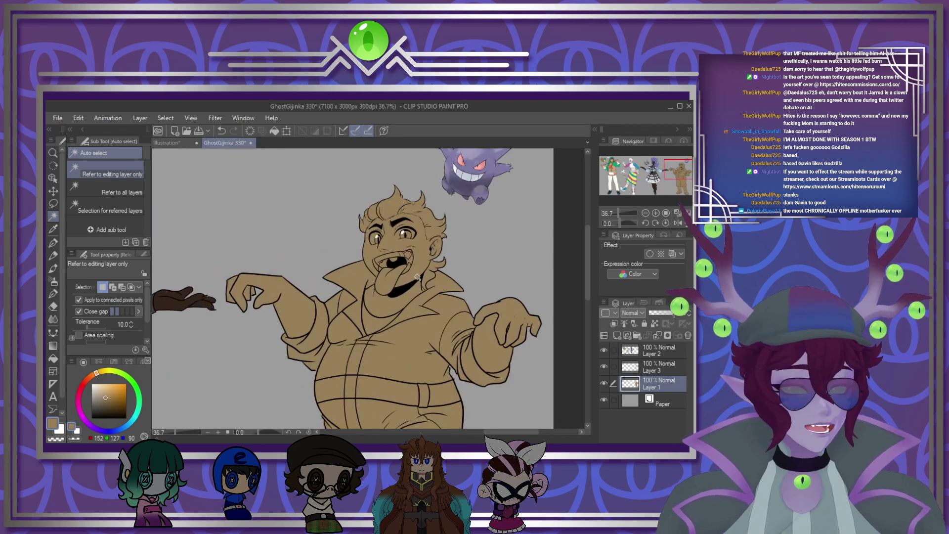
{"action": "scroll", "coordinate": [425, 321], "scroll_direction": "down", "scroll_amount": 1}
{"action": "scroll", "coordinate": [476, 184], "scroll_direction": "up", "scroll_amount": 4}
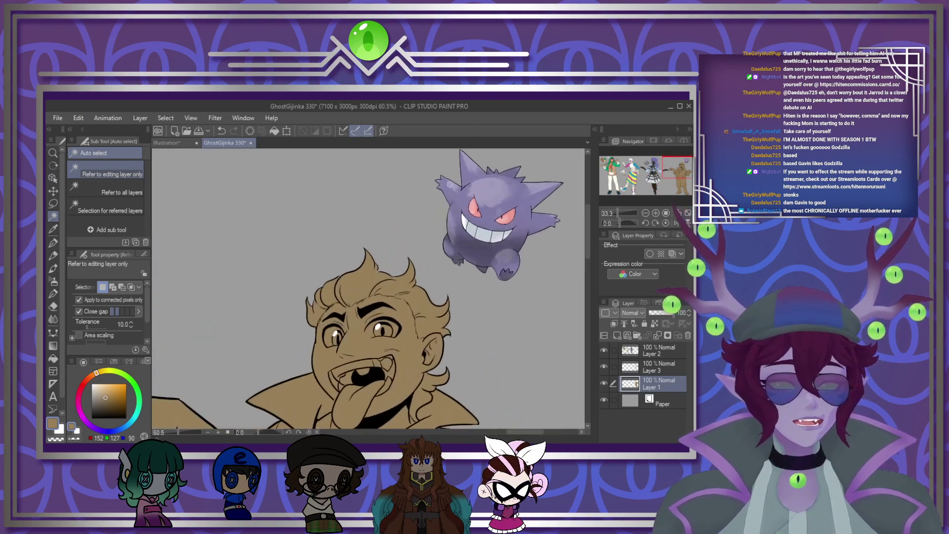
{"action": "scroll", "coordinate": [477, 216], "scroll_direction": "up", "scroll_amount": 4}
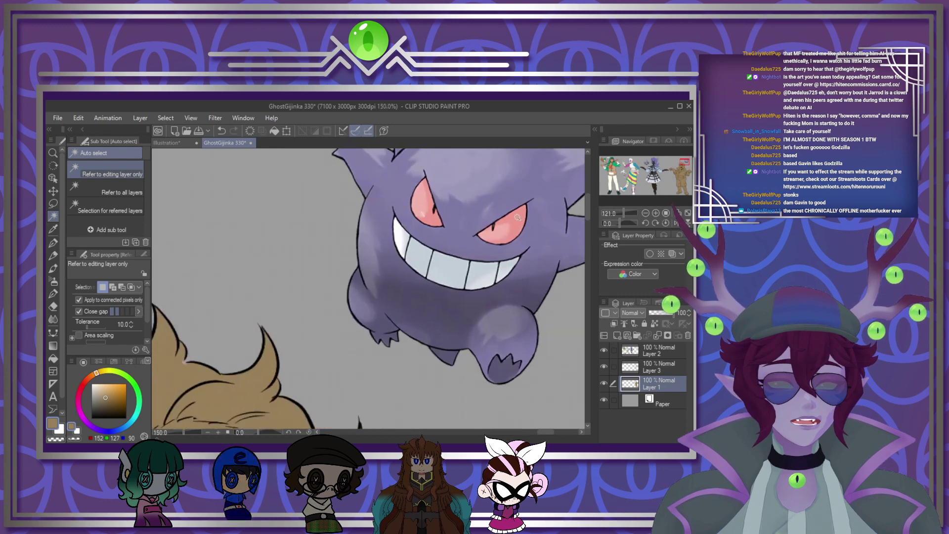
{"action": "left_click", "coordinate": [515, 220], "text": "alt"}
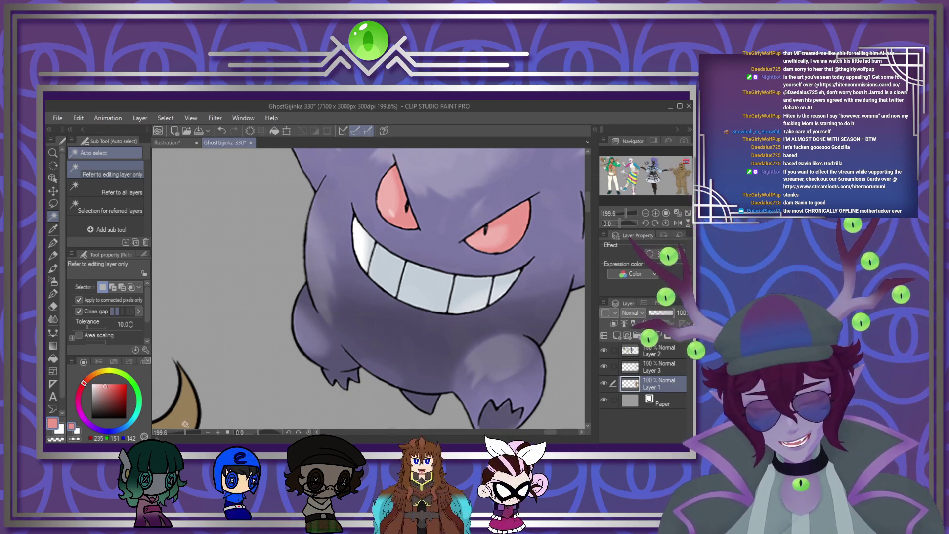
{"action": "left_click", "coordinate": [59, 428]}
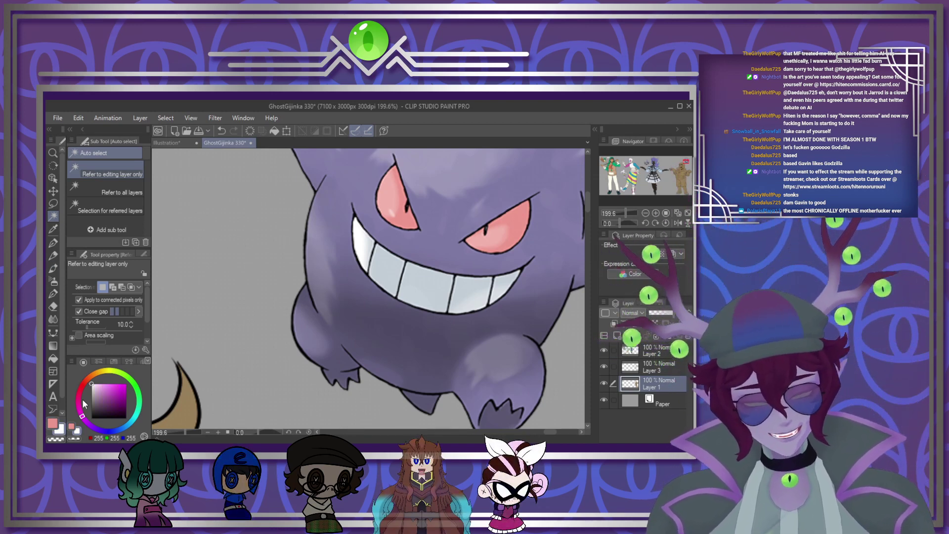
Step: Switch to the G-pen and add a new raster layer above the tan base layer for painting the face details
{"action": "scroll", "coordinate": [374, 289], "scroll_direction": "down", "scroll_amount": 5}
{"action": "scroll", "coordinate": [399, 267], "scroll_direction": "down", "scroll_amount": 2}
{"action": "scroll", "coordinate": [315, 412], "scroll_direction": "up", "scroll_amount": 4}
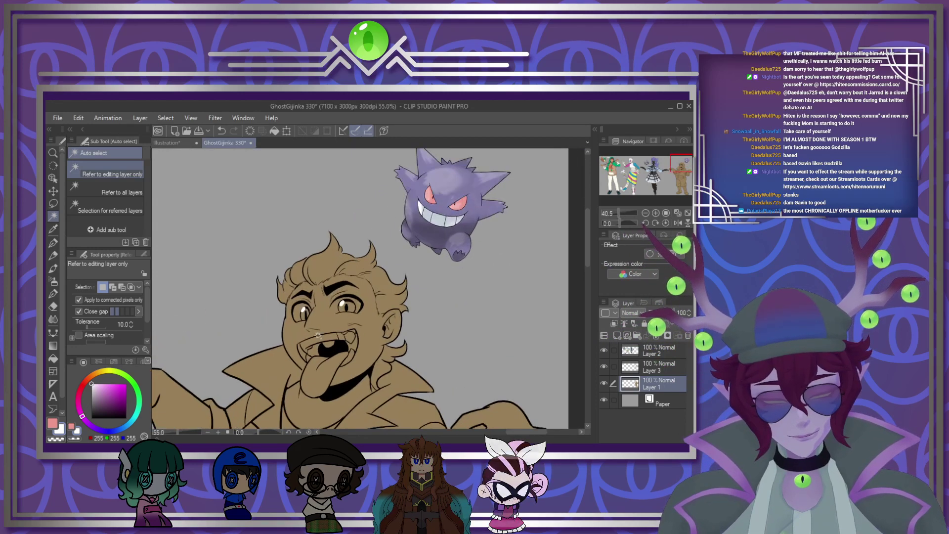
{"action": "scroll", "coordinate": [315, 412], "scroll_direction": "down", "scroll_amount": 2}
{"action": "scroll", "coordinate": [324, 296], "scroll_direction": "up", "scroll_amount": 5}
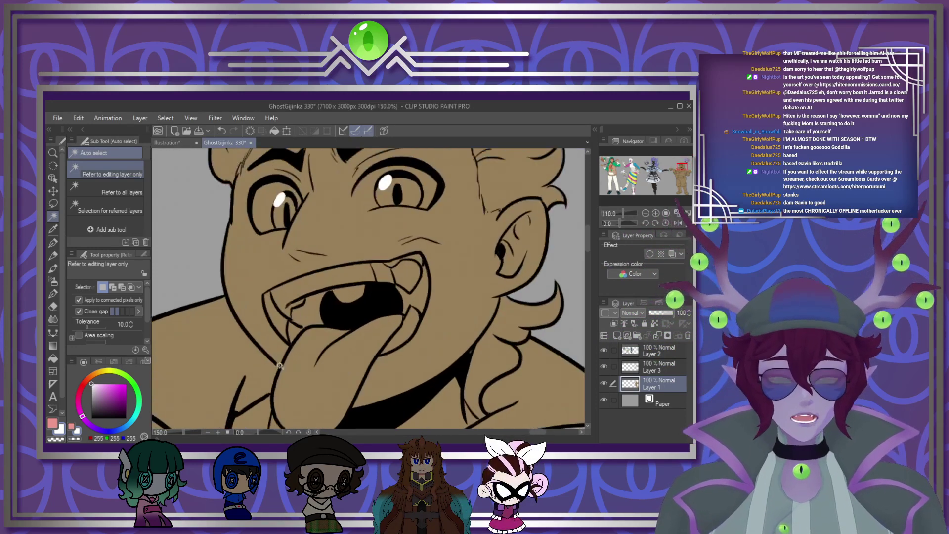
{"action": "key", "text": "p"}
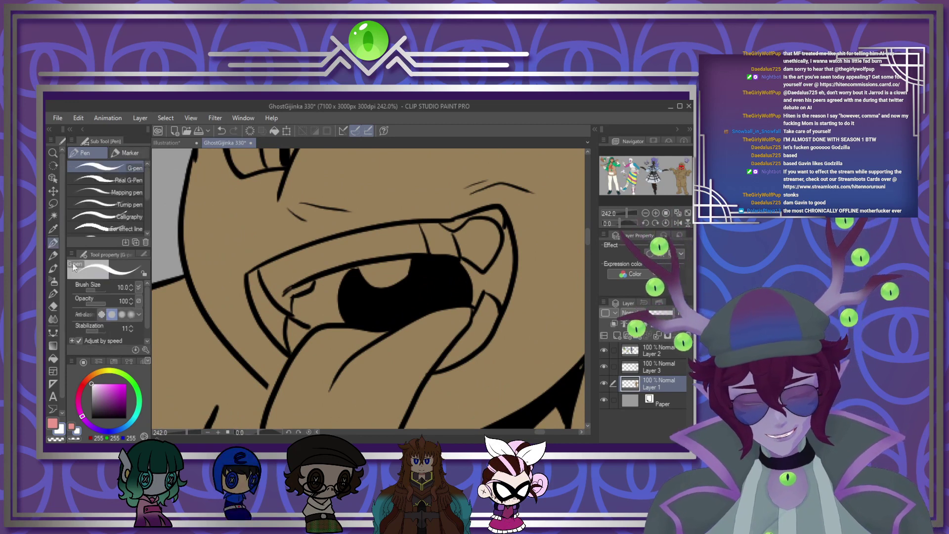
{"action": "left_click", "coordinate": [616, 335]}
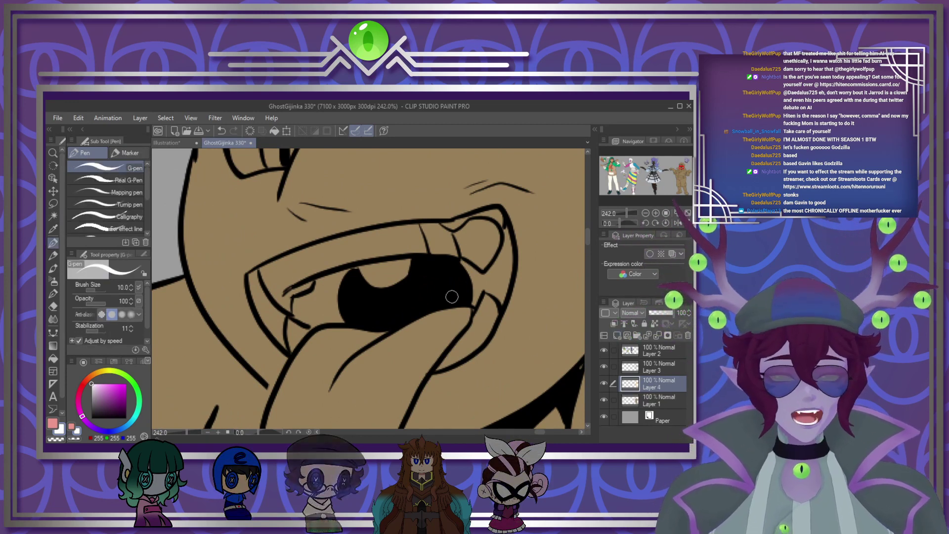
Step: Paint the teeth and fangs in the open mouth white with the G-pen, enlarging the brush up to 50
{"action": "key", "text": "bracketright"}
{"action": "key", "text": "bracketright"}
{"action": "key", "text": "bracketright"}
{"action": "key", "text": "bracketright"}
{"action": "mouse_move", "coordinate": [287, 306]}
{"action": "left_mouse_down"}
{"action": "mouse_move", "coordinate": [310, 284]}
{"action": "mouse_move", "coordinate": [270, 274]}
{"action": "left_mouse_up"}
{"action": "key", "text": "bracketright"}
{"action": "mouse_move", "coordinate": [349, 243]}
{"action": "left_mouse_down"}
{"action": "mouse_move", "coordinate": [391, 232]}
{"action": "mouse_move", "coordinate": [276, 274]}
{"action": "mouse_move", "coordinate": [385, 246]}
{"action": "mouse_move", "coordinate": [274, 293]}
{"action": "mouse_move", "coordinate": [411, 254]}
{"action": "mouse_move", "coordinate": [373, 253]}
{"action": "mouse_move", "coordinate": [491, 253]}
{"action": "mouse_move", "coordinate": [488, 235]}
{"action": "mouse_move", "coordinate": [469, 231]}
{"action": "mouse_move", "coordinate": [463, 244]}
{"action": "mouse_move", "coordinate": [386, 240]}
{"action": "mouse_move", "coordinate": [425, 234]}
{"action": "left_mouse_up"}
{"action": "key", "text": "bracketright"}
{"action": "key", "text": "bracketright"}
{"action": "key", "text": "bracketright"}
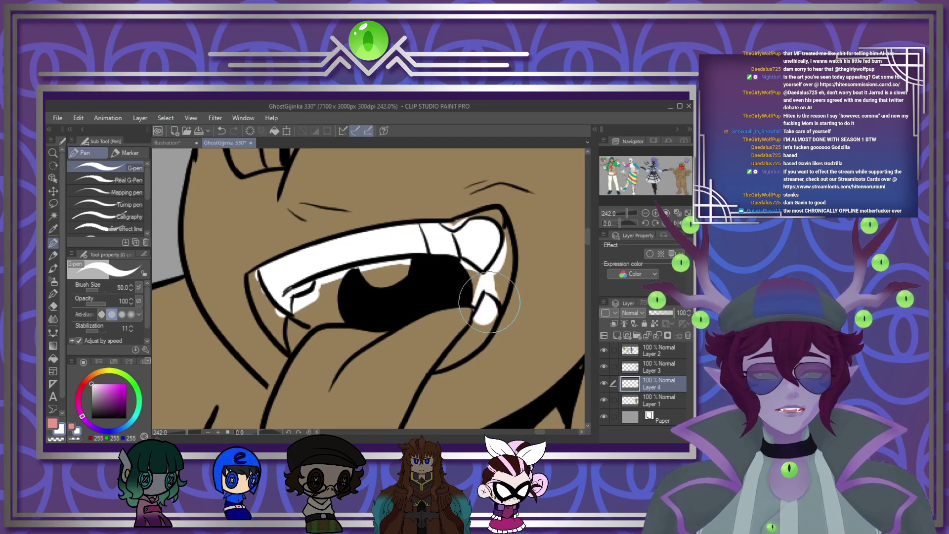
{"action": "mouse_move", "coordinate": [489, 302]}
{"action": "left_mouse_down"}
{"action": "mouse_move", "coordinate": [475, 329]}
{"action": "mouse_move", "coordinate": [423, 354]}
{"action": "left_mouse_up"}
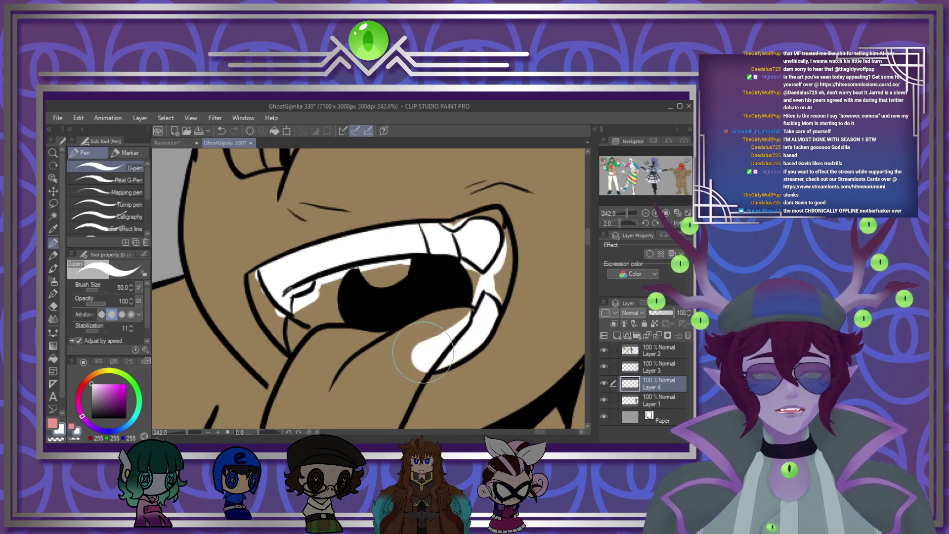
{"action": "mouse_move", "coordinate": [304, 329]}
{"action": "left_mouse_down"}
{"action": "mouse_move", "coordinate": [291, 326]}
{"action": "mouse_move", "coordinate": [301, 341]}
{"action": "left_mouse_up"}
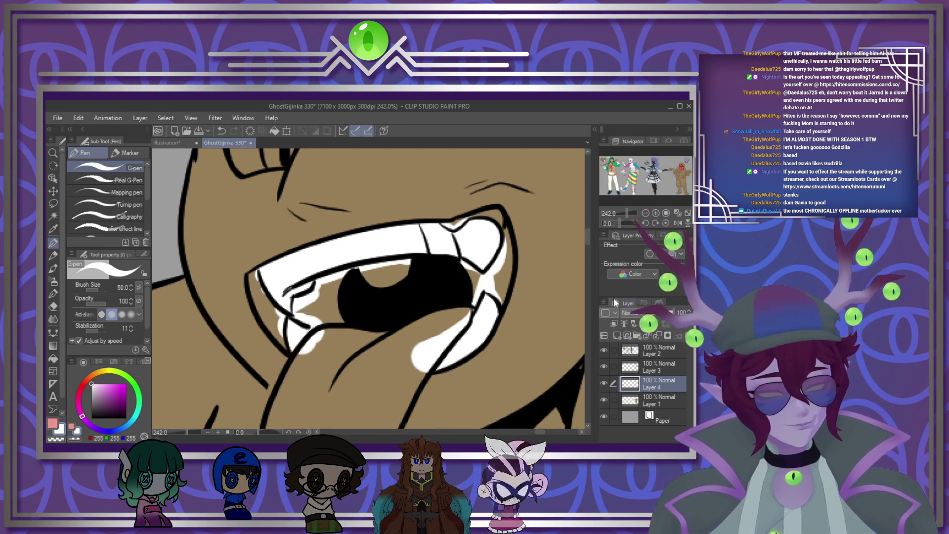
Step: Paint the whites and highlights of both eyes with the G-pen at brush size 30
{"action": "left_click_drag", "start_coordinate": [586, 239], "coordinate": [586, 228]}
{"action": "key", "text": "bracketleft"}
{"action": "key", "text": "bracketleft"}
{"action": "mouse_move", "coordinate": [275, 262]}
{"action": "left_mouse_down"}
{"action": "mouse_move", "coordinate": [266, 260]}
{"action": "mouse_move", "coordinate": [236, 302]}
{"action": "mouse_move", "coordinate": [243, 319]}
{"action": "mouse_move", "coordinate": [255, 323]}
{"action": "mouse_move", "coordinate": [264, 272]}
{"action": "mouse_move", "coordinate": [284, 268]}
{"action": "mouse_move", "coordinate": [293, 280]}
{"action": "left_mouse_up"}
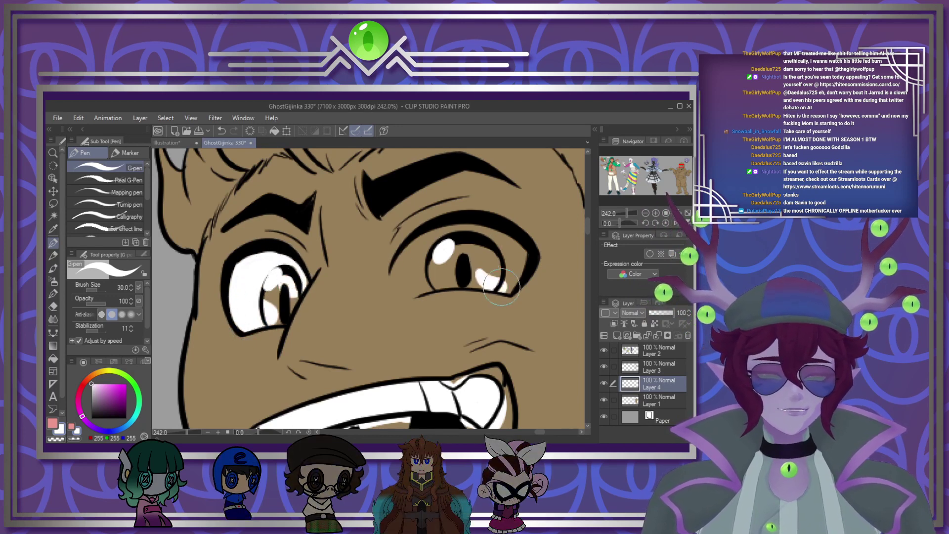
{"action": "mouse_move", "coordinate": [492, 237]}
{"action": "left_mouse_down"}
{"action": "mouse_move", "coordinate": [417, 250]}
{"action": "mouse_move", "coordinate": [410, 262]}
{"action": "left_mouse_up"}
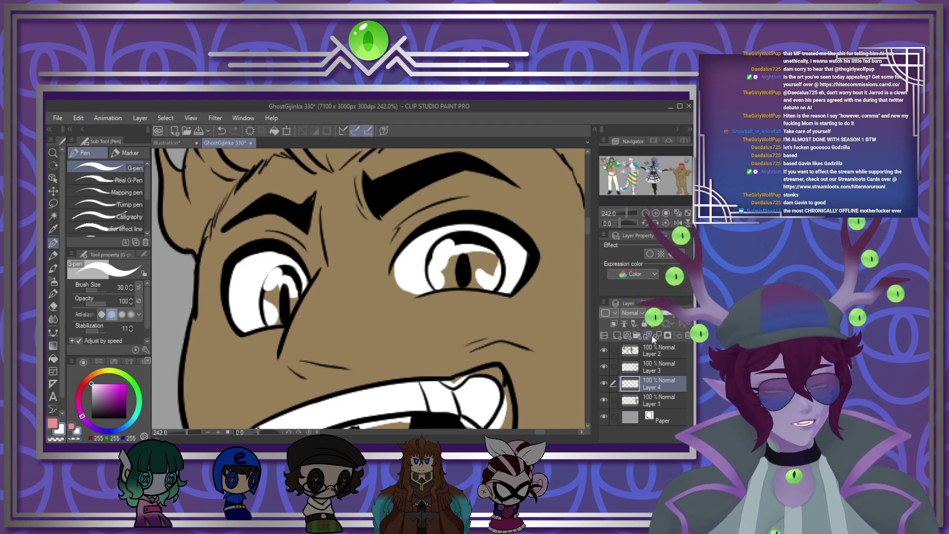
Step: Switch to the pink main colour and fill the irises of both eyes around the pupils and highlights
{"action": "key", "text": "x"}
{"action": "left_click_drag", "start_coordinate": [487, 255], "coordinate": [436, 268]}
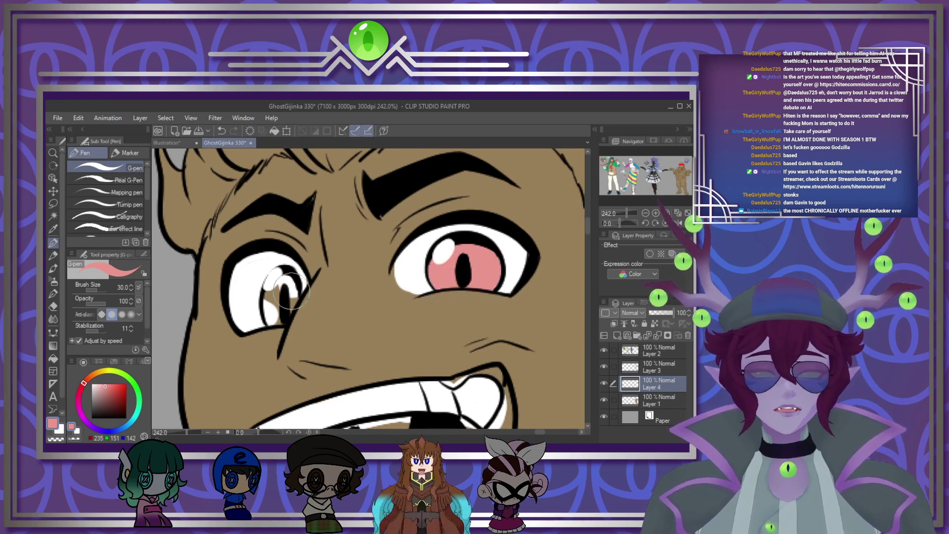
{"action": "mouse_move", "coordinate": [282, 279]}
{"action": "left_mouse_down"}
{"action": "mouse_move", "coordinate": [271, 318]}
{"action": "mouse_move", "coordinate": [280, 318]}
{"action": "mouse_move", "coordinate": [283, 287]}
{"action": "mouse_move", "coordinate": [289, 310]}
{"action": "left_mouse_up"}
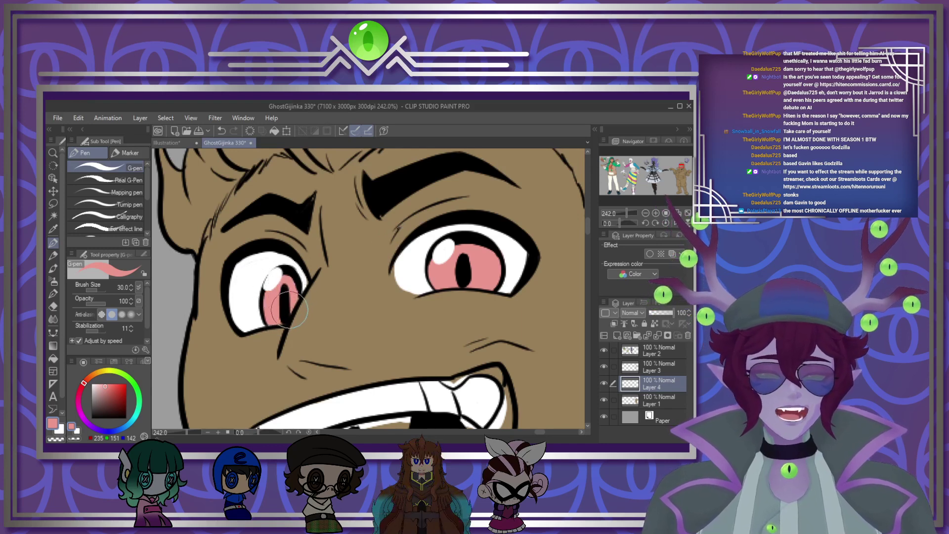
Step: Shade the pink irises on a clipped layer with Multiply and Screen blending, and merge it into Layer 4
{"action": "left_click", "coordinate": [617, 335]}
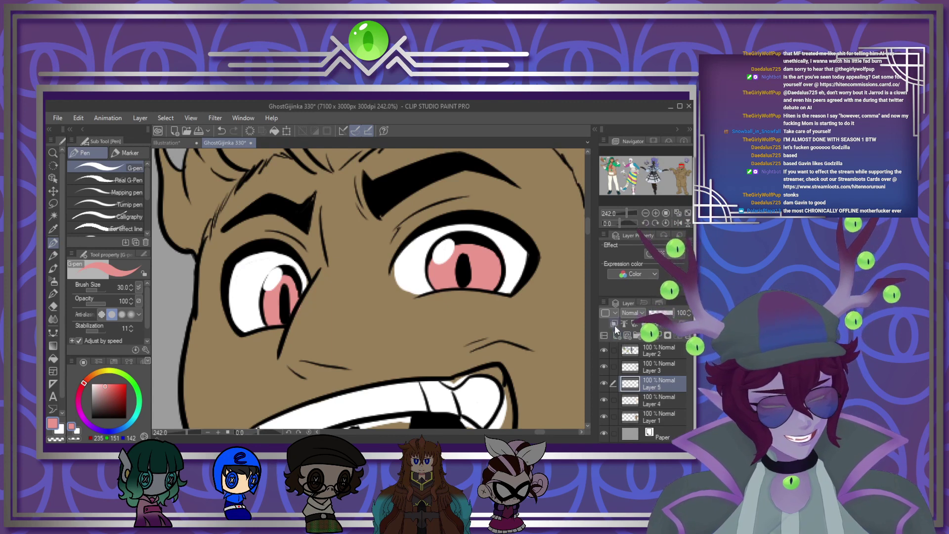
{"action": "left_click", "coordinate": [636, 129]}
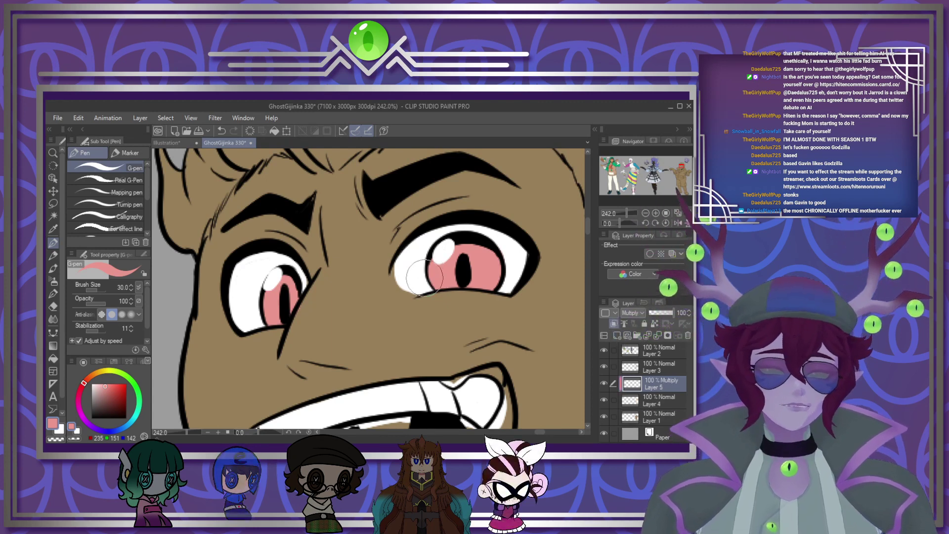
{"action": "left_click_drag", "start_coordinate": [424, 277], "coordinate": [505, 264]}
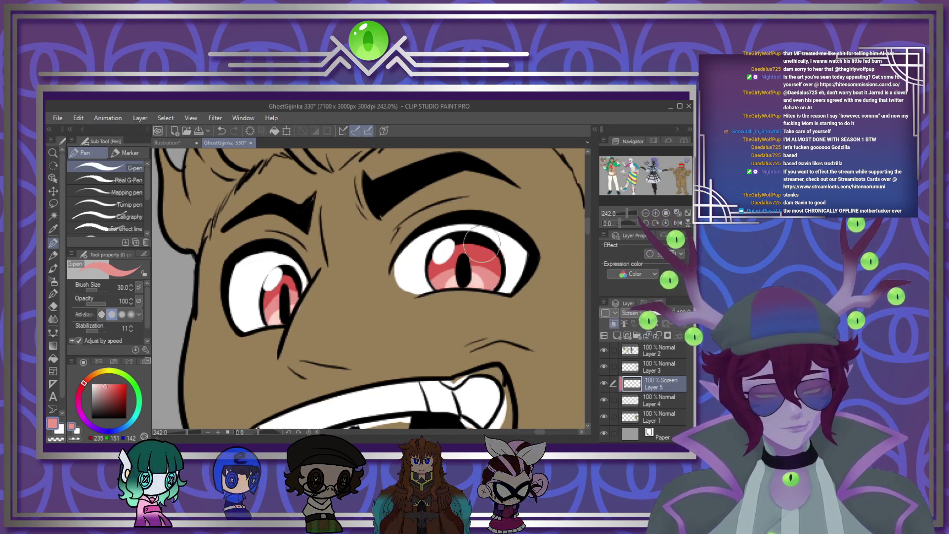
{"action": "left_click_drag", "start_coordinate": [588, 225], "coordinate": [587, 240]}
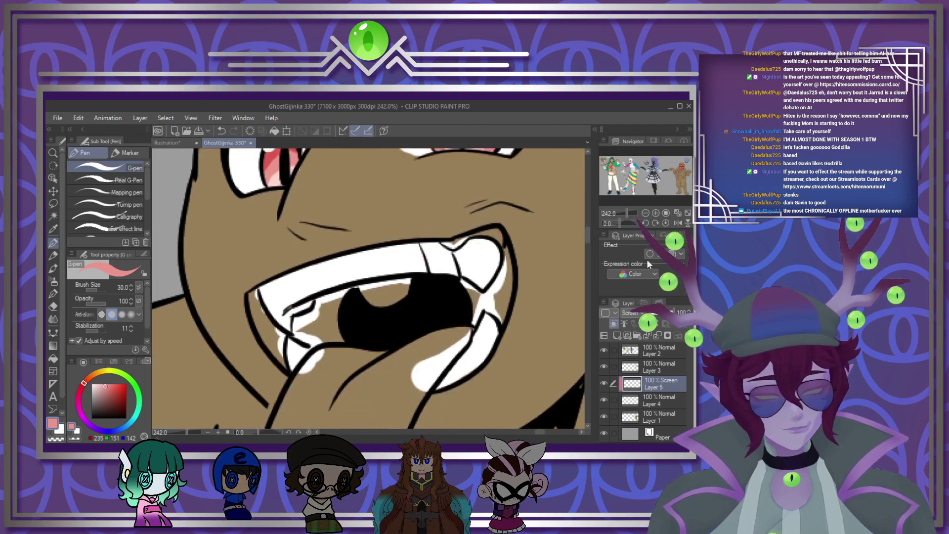
{"action": "left_click", "coordinate": [648, 335]}
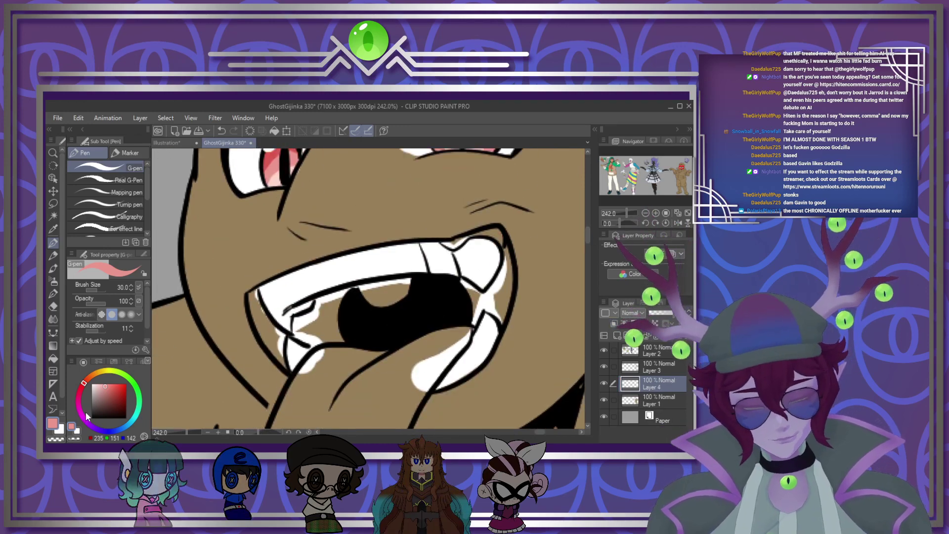
Step: Pick a paler pink (RGB 226, 170, 165) and paint the gums and inner cheeks around the teeth
{"action": "left_click", "coordinate": [101, 388]}
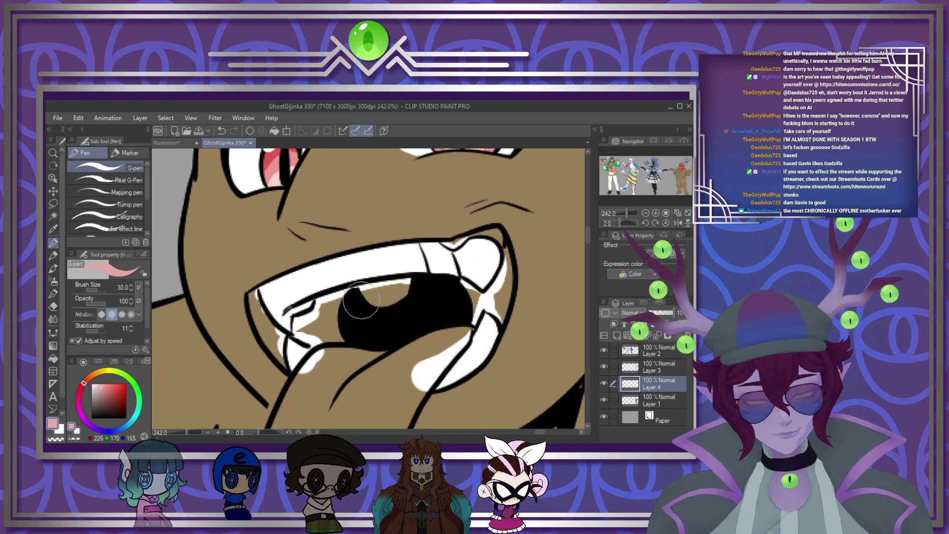
{"action": "mouse_move", "coordinate": [297, 334]}
{"action": "left_mouse_down"}
{"action": "mouse_move", "coordinate": [296, 320]}
{"action": "mouse_move", "coordinate": [321, 300]}
{"action": "mouse_move", "coordinate": [404, 285]}
{"action": "mouse_move", "coordinate": [321, 327]}
{"action": "mouse_move", "coordinate": [338, 339]}
{"action": "mouse_move", "coordinate": [311, 335]}
{"action": "left_mouse_up"}
{"action": "mouse_move", "coordinate": [255, 299]}
{"action": "left_mouse_down"}
{"action": "mouse_move", "coordinate": [284, 365]}
{"action": "mouse_move", "coordinate": [253, 300]}
{"action": "left_mouse_up"}
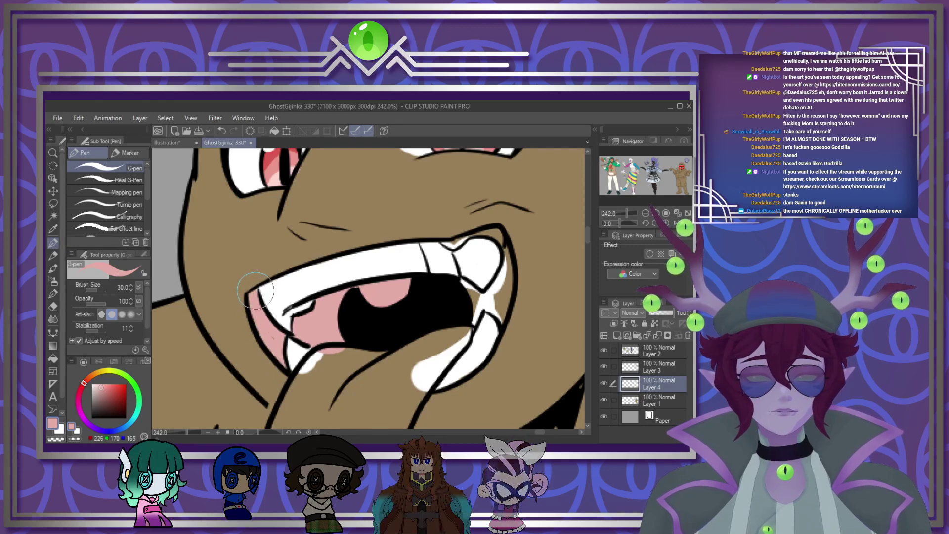
{"action": "left_click", "coordinate": [446, 243]}
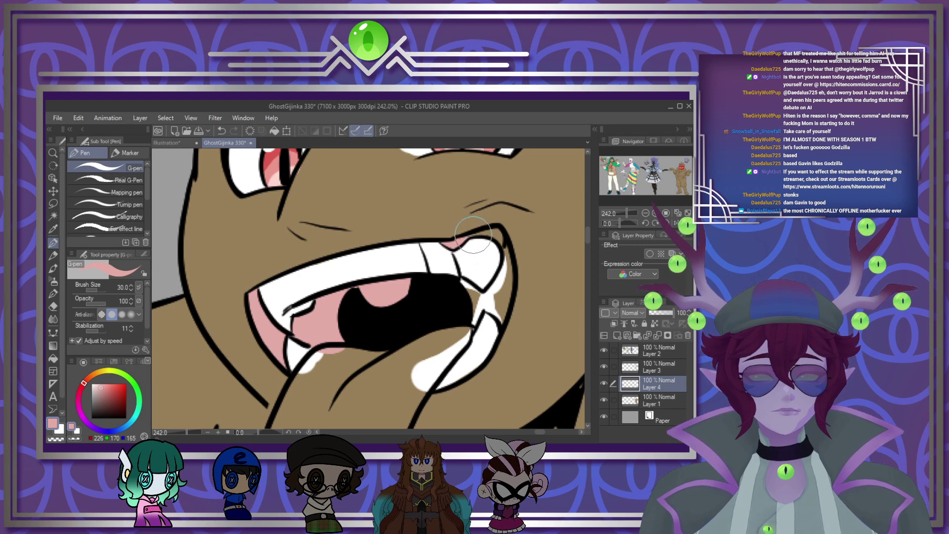
{"action": "mouse_move", "coordinate": [497, 236]}
{"action": "left_mouse_down"}
{"action": "mouse_move", "coordinate": [491, 231]}
{"action": "mouse_move", "coordinate": [503, 246]}
{"action": "left_mouse_up"}
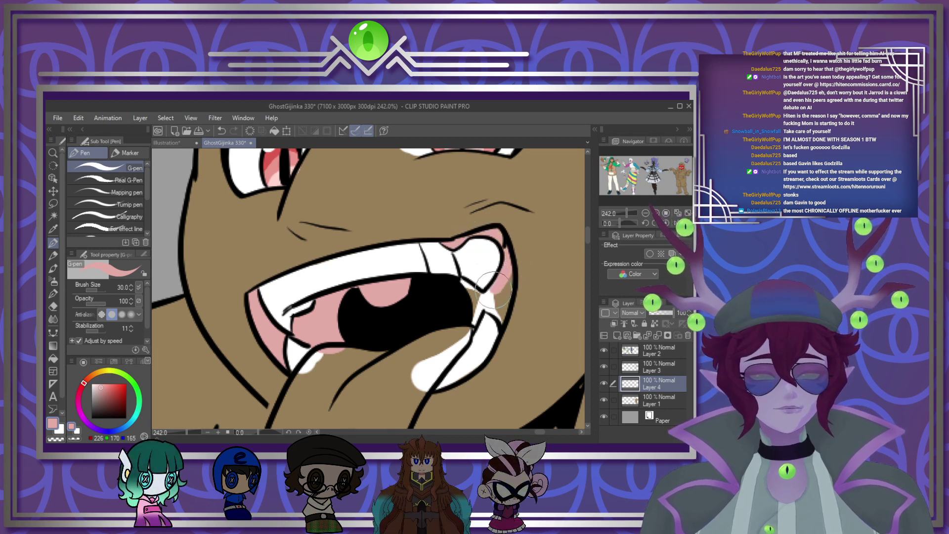
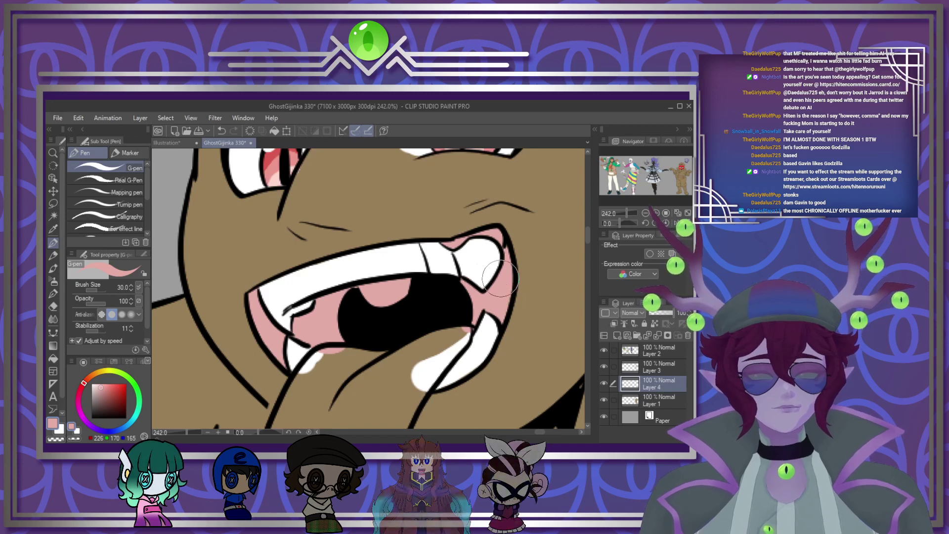
Step: Fill the whole protruding tongue with the pale pink, covering the stray white paint along its edge
{"action": "scroll", "coordinate": [404, 265], "scroll_direction": "down", "scroll_amount": 3}
{"action": "scroll", "coordinate": [404, 265], "scroll_direction": "up", "scroll_amount": 3}
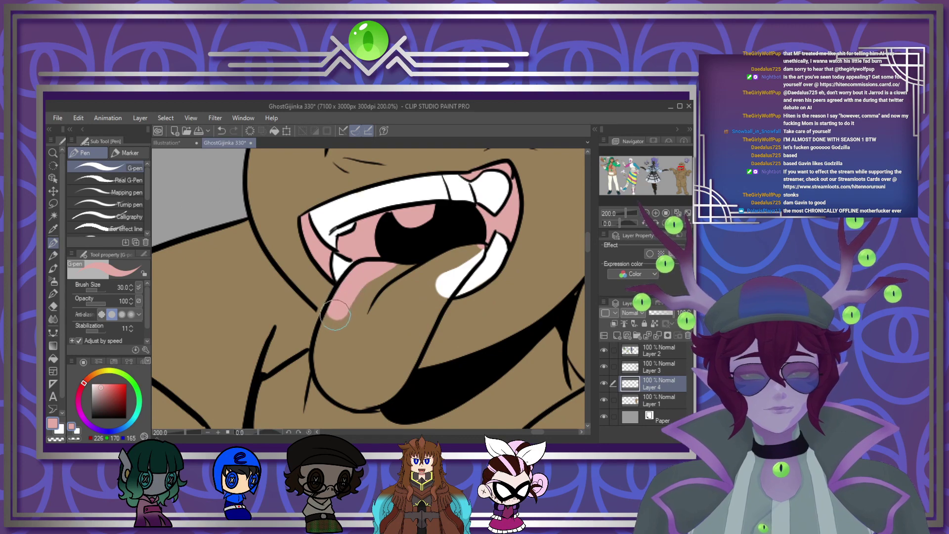
{"action": "mouse_move", "coordinate": [325, 357]}
{"action": "left_mouse_down"}
{"action": "mouse_move", "coordinate": [330, 381]}
{"action": "mouse_move", "coordinate": [392, 376]}
{"action": "left_mouse_up"}
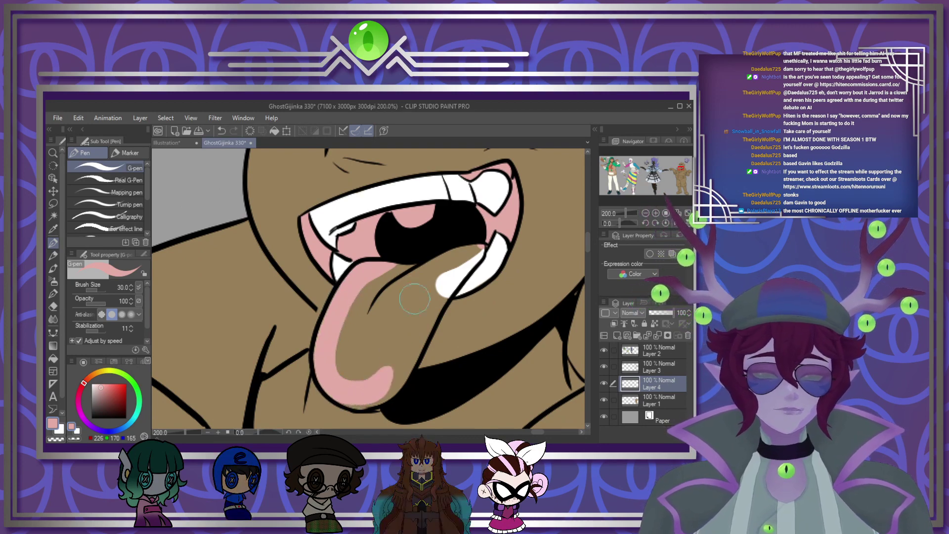
{"action": "left_click_drag", "start_coordinate": [471, 256], "coordinate": [446, 291]}
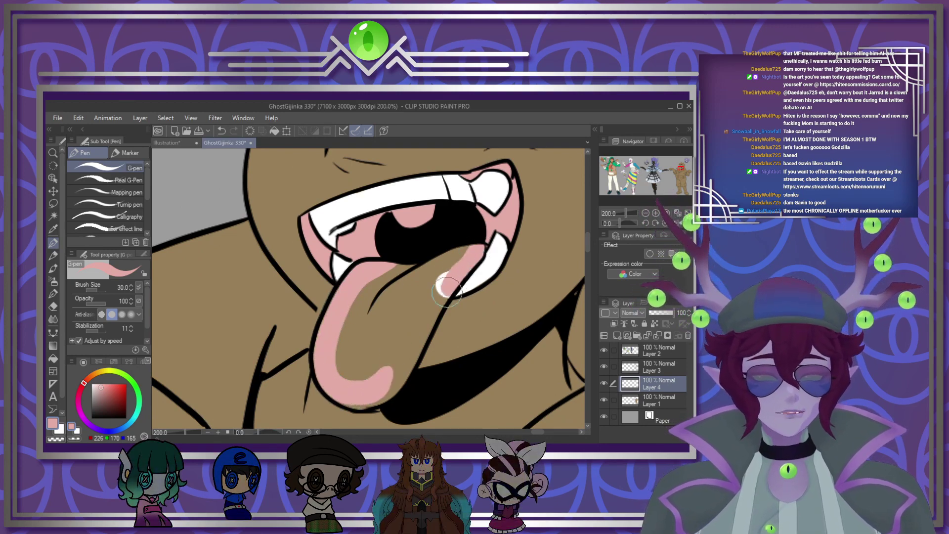
{"action": "left_click_drag", "start_coordinate": [423, 334], "coordinate": [398, 378]}
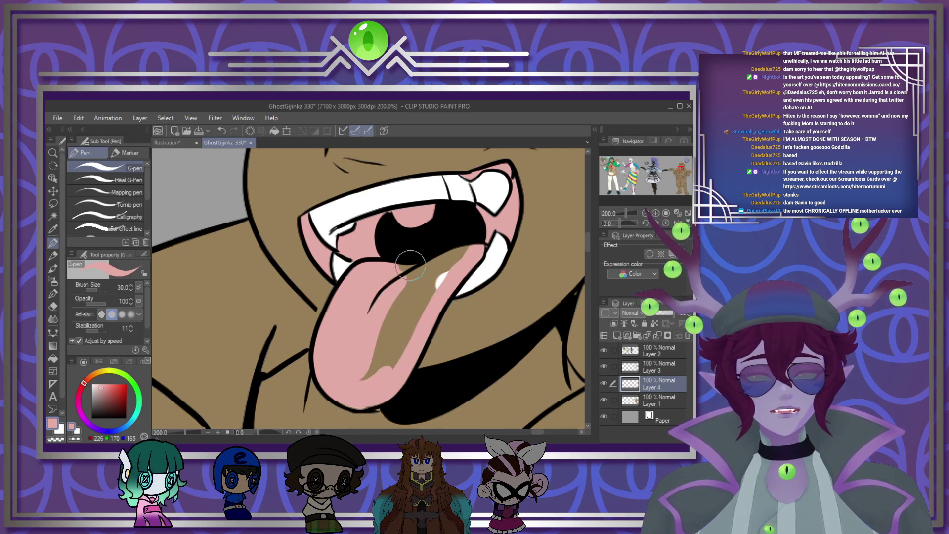
{"action": "left_click_drag", "start_coordinate": [441, 270], "coordinate": [384, 363]}
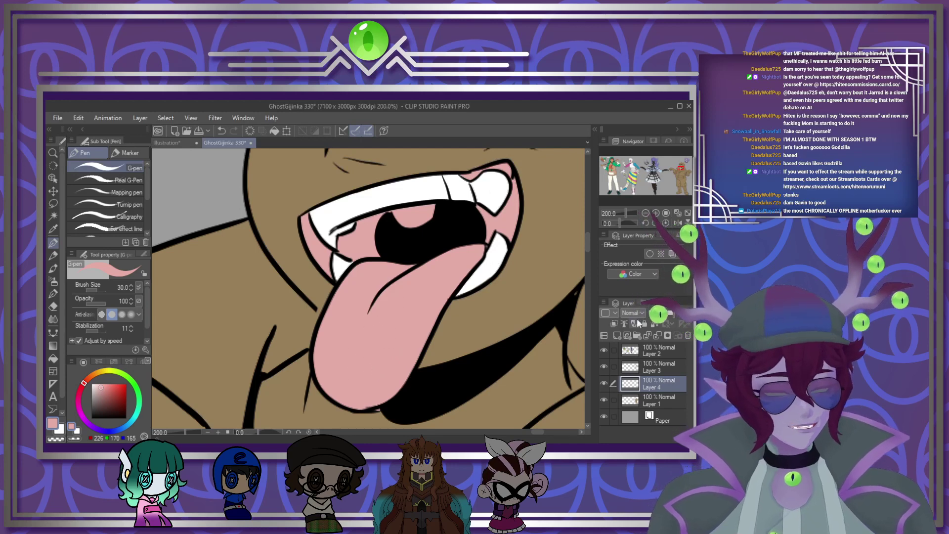
Step: Add a clipped Multiply layer above Layer 4 and shade the gums and mouth interior with darker pink-red tones
{"action": "left_click", "coordinate": [638, 130]}
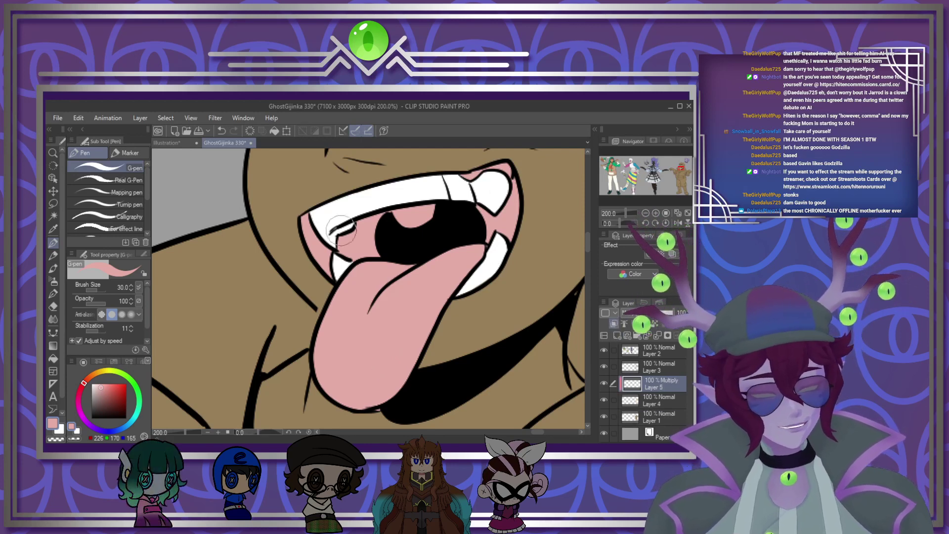
{"action": "mouse_move", "coordinate": [310, 222]}
{"action": "left_mouse_down"}
{"action": "mouse_move", "coordinate": [330, 267]}
{"action": "mouse_move", "coordinate": [380, 239]}
{"action": "left_mouse_up"}
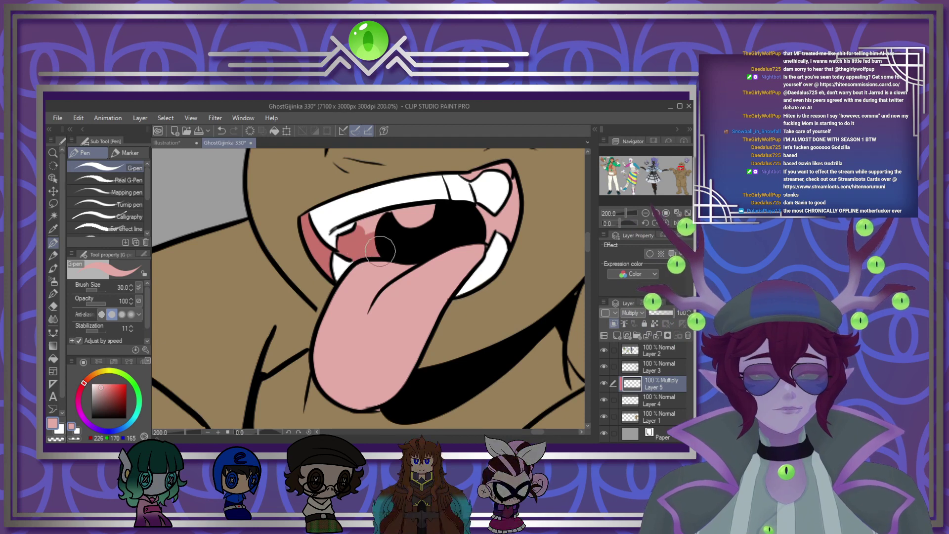
{"action": "left_click_drag", "start_coordinate": [449, 204], "coordinate": [414, 214]}
{"action": "mouse_move", "coordinate": [508, 209]}
{"action": "left_mouse_down"}
{"action": "mouse_move", "coordinate": [497, 198]}
{"action": "mouse_move", "coordinate": [517, 192]}
{"action": "left_mouse_up"}
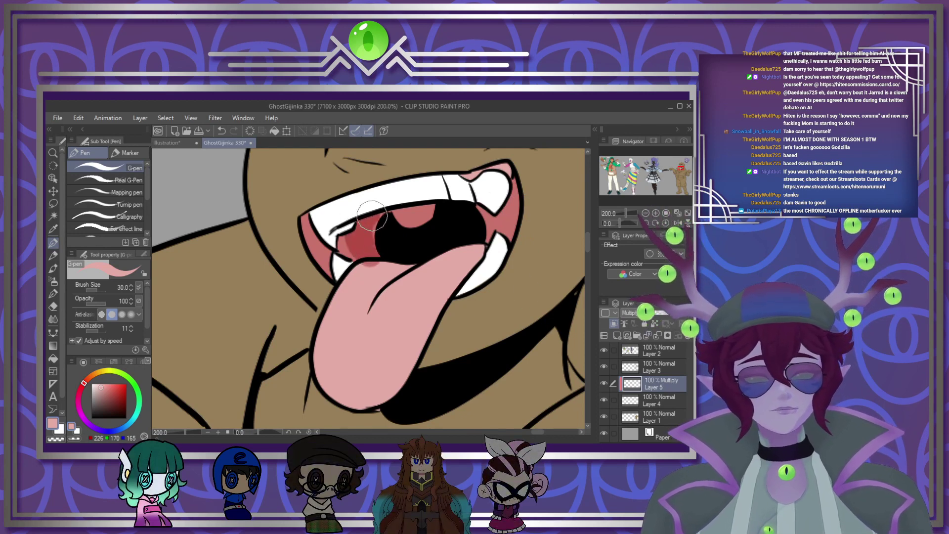
{"action": "left_click_drag", "start_coordinate": [372, 216], "coordinate": [424, 214]}
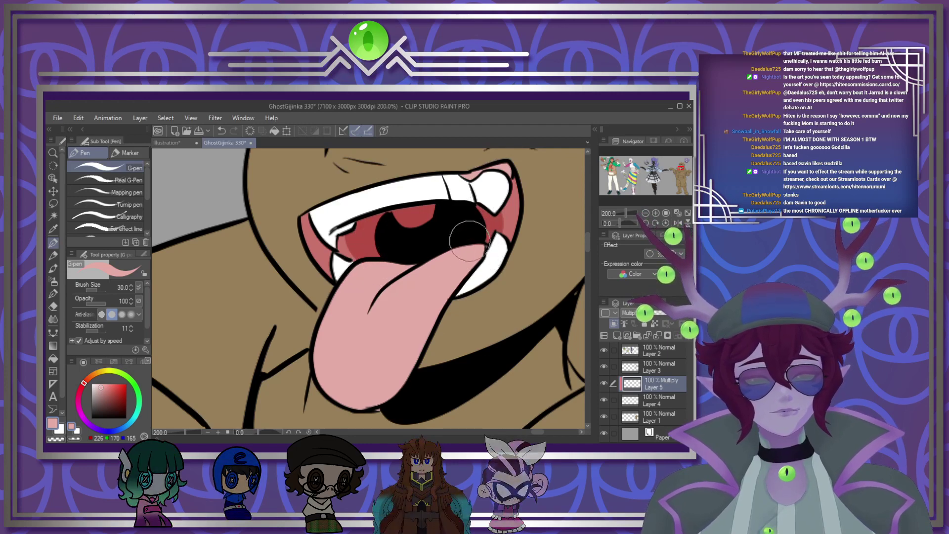
Step: Sample the purple of the Gengar reference's body as the main colour and merge the mouth shading layer into Layer 4
{"action": "scroll", "coordinate": [470, 247], "scroll_direction": "down", "scroll_amount": 6}
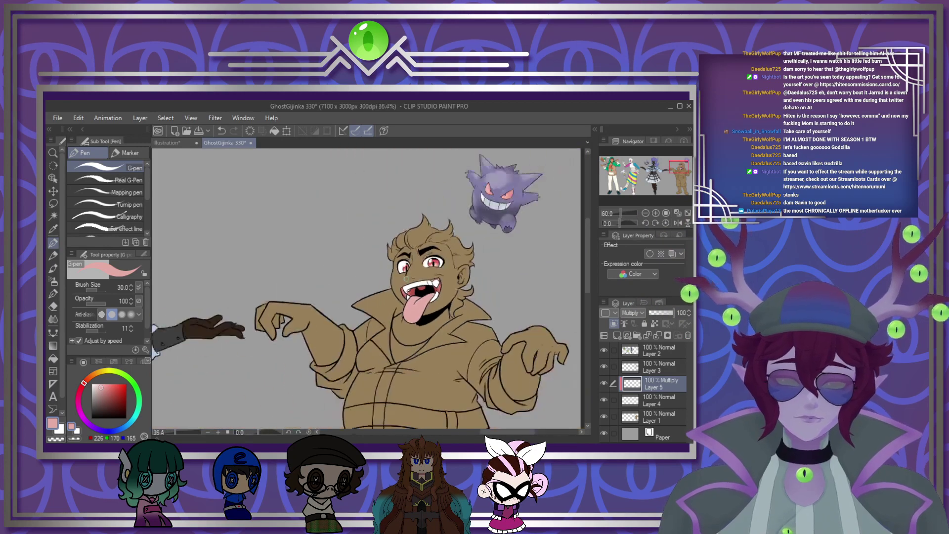
{"action": "scroll", "coordinate": [430, 266], "scroll_direction": "up", "scroll_amount": 2}
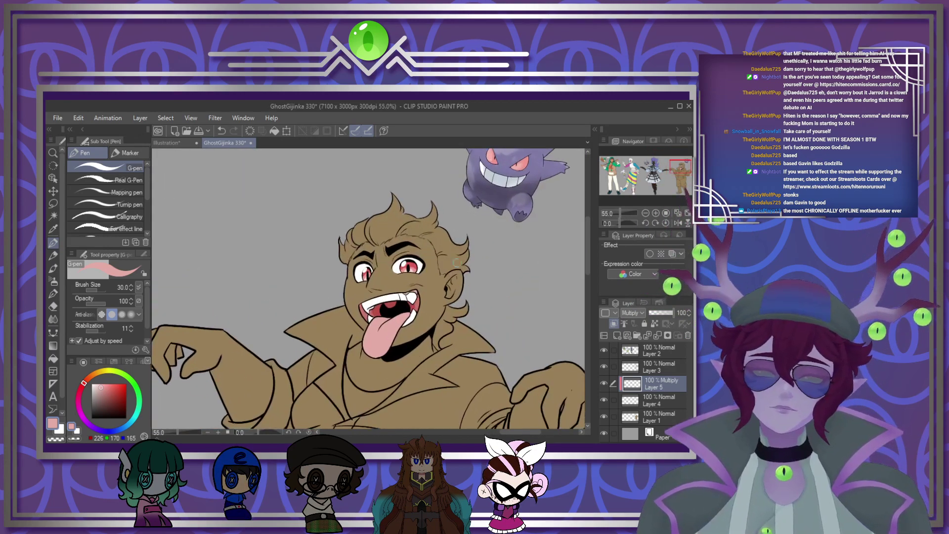
{"action": "scroll", "coordinate": [508, 165], "scroll_direction": "up", "scroll_amount": 1}
{"action": "left_click", "coordinate": [524, 203], "text": "alt"}
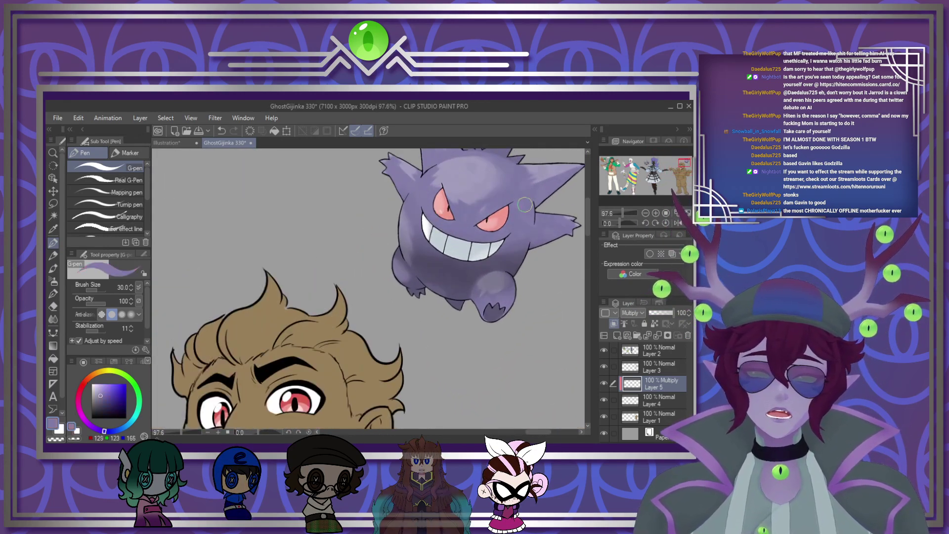
{"action": "scroll", "coordinate": [523, 206], "scroll_direction": "down", "scroll_amount": 2}
{"action": "scroll", "coordinate": [444, 352], "scroll_direction": "up", "scroll_amount": 3}
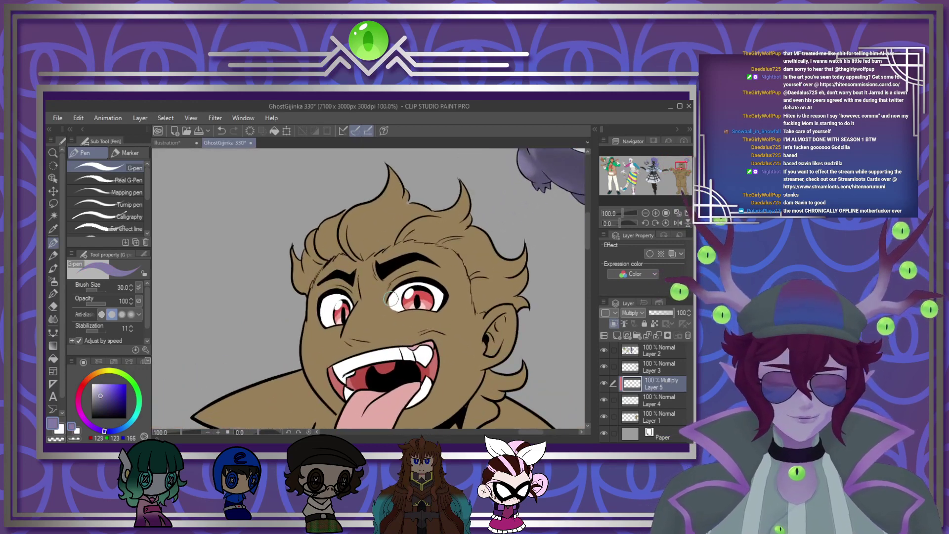
{"action": "left_click", "coordinate": [656, 336]}
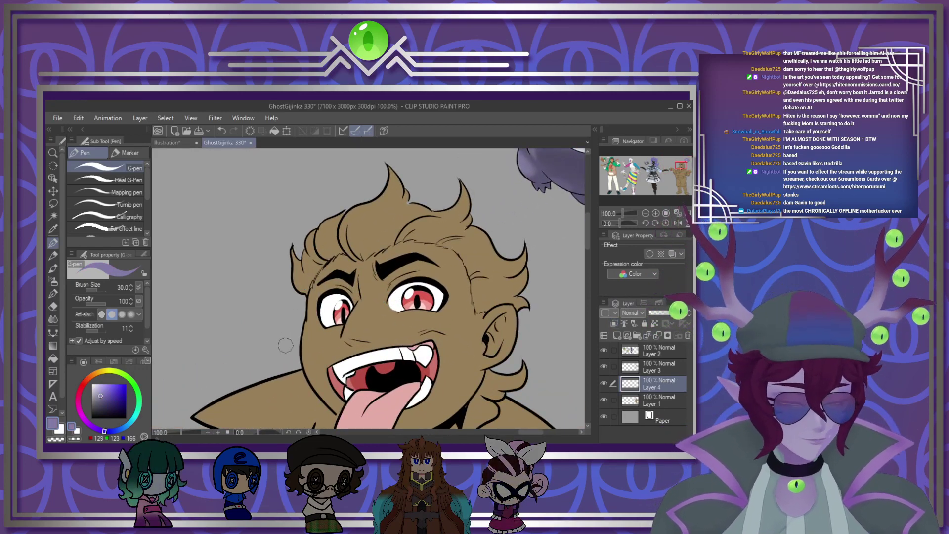
Step: Clip Layer 4 to the layer below and paint the front and top hair locks flat purple with a size 70 G-pen
{"action": "left_click", "coordinate": [613, 324]}
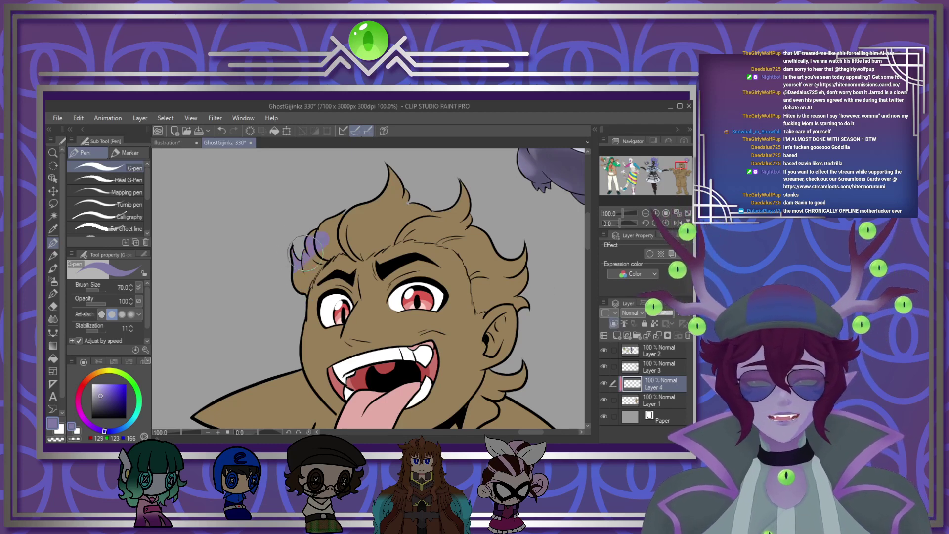
{"action": "mouse_move", "coordinate": [305, 253]}
{"action": "left_mouse_down"}
{"action": "mouse_move", "coordinate": [302, 280]}
{"action": "mouse_move", "coordinate": [314, 275]}
{"action": "left_mouse_up"}
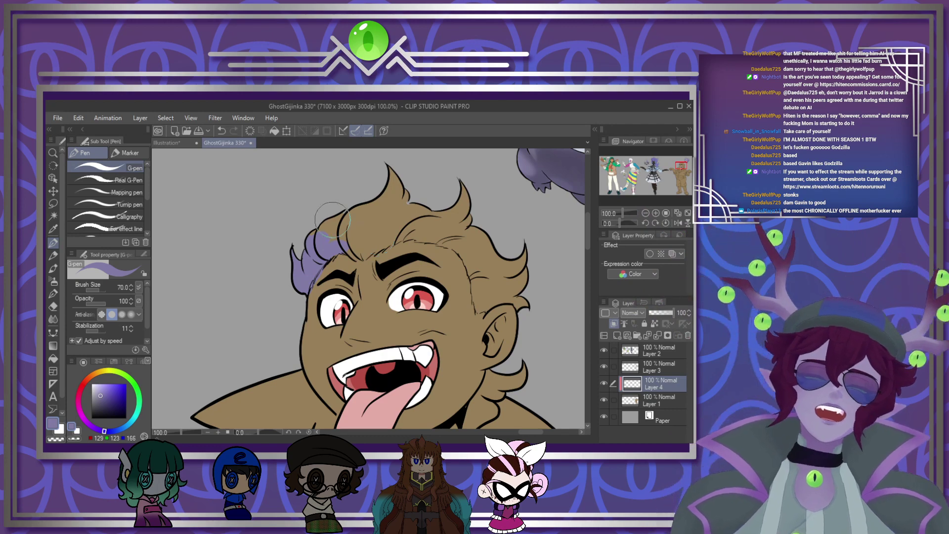
{"action": "scroll", "coordinate": [332, 220], "scroll_direction": "up", "scroll_amount": 4}
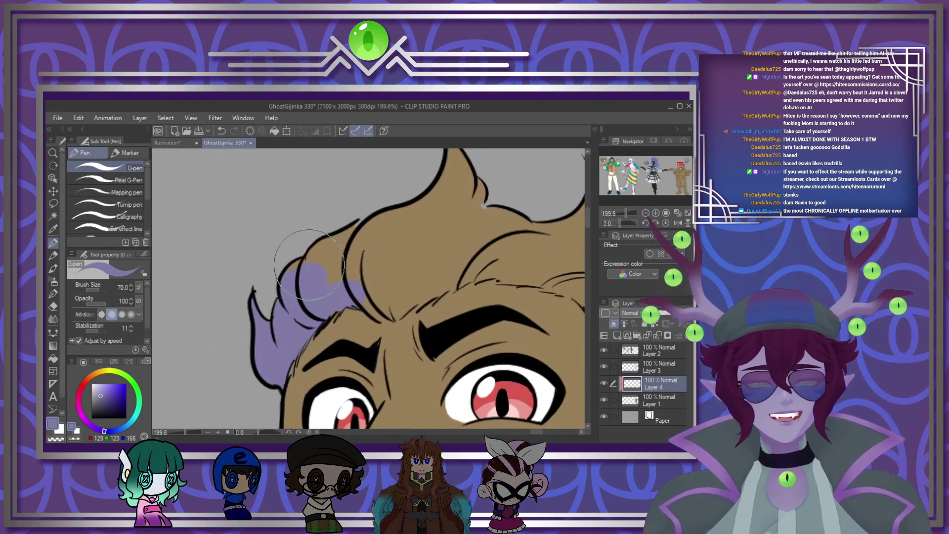
{"action": "mouse_move", "coordinate": [309, 255]}
{"action": "left_mouse_down"}
{"action": "mouse_move", "coordinate": [416, 186]}
{"action": "mouse_move", "coordinate": [489, 170]}
{"action": "left_mouse_up"}
{"action": "left_click_drag", "start_coordinate": [348, 197], "coordinate": [379, 252]}
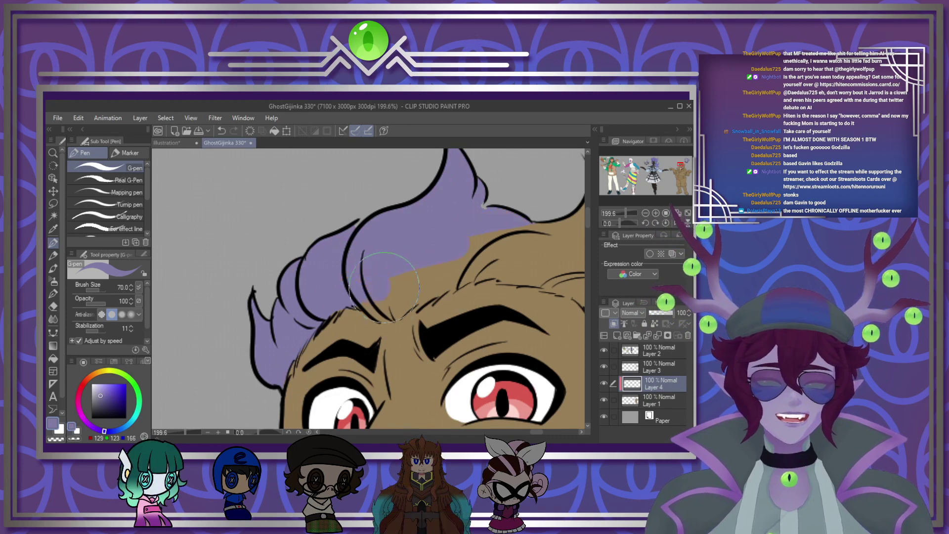
{"action": "left_click_drag", "start_coordinate": [384, 287], "coordinate": [397, 304]}
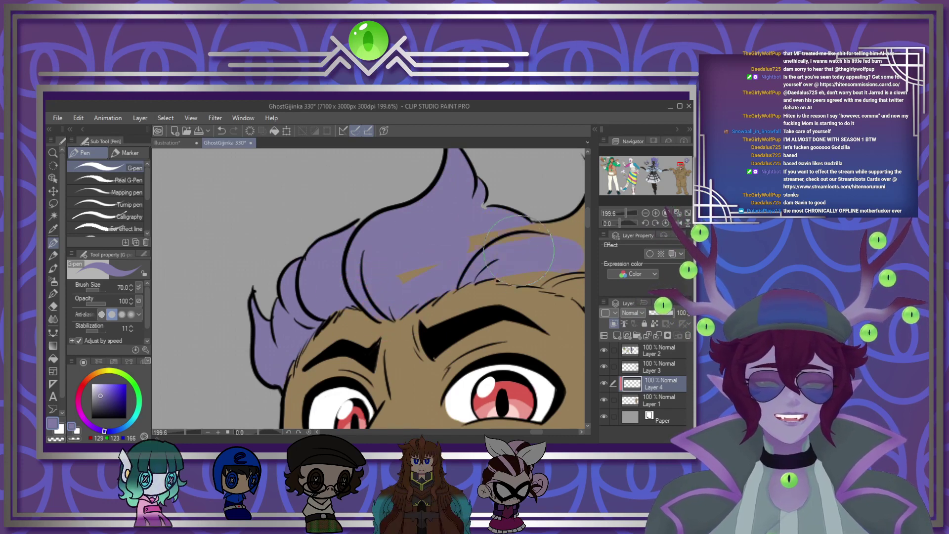
{"action": "mouse_move", "coordinate": [519, 250]}
{"action": "left_mouse_down"}
{"action": "mouse_move", "coordinate": [549, 232]}
{"action": "mouse_move", "coordinate": [568, 248]}
{"action": "left_mouse_up"}
Step: Fill the rear hair spike and the hair along the temple down to the ear with the same purple
{"action": "scroll", "coordinate": [578, 197], "scroll_direction": "down", "scroll_amount": 2}
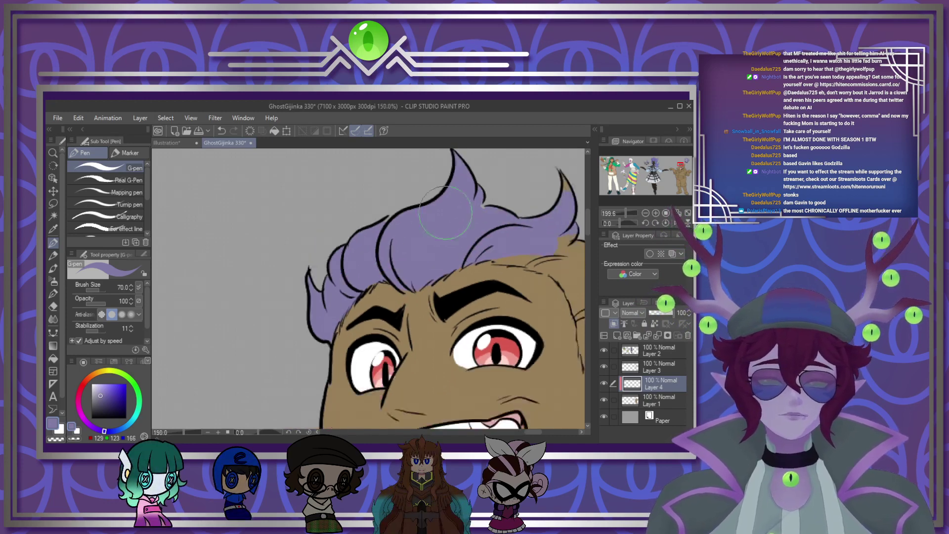
{"action": "scroll", "coordinate": [539, 233], "scroll_direction": "up", "scroll_amount": 1}
{"action": "scroll", "coordinate": [483, 235], "scroll_direction": "up", "scroll_amount": 1}
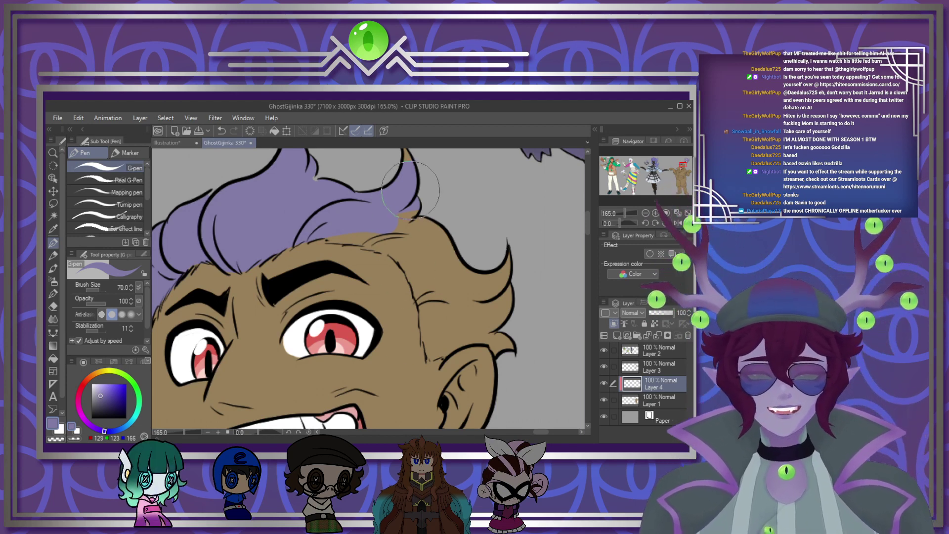
{"action": "left_click_drag", "start_coordinate": [410, 167], "coordinate": [406, 154]}
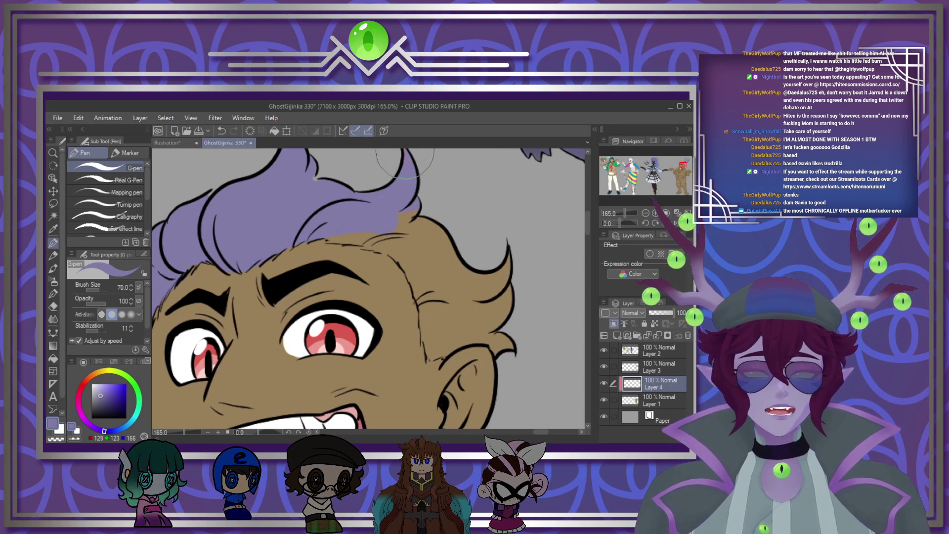
{"action": "mouse_move", "coordinate": [353, 229]}
{"action": "left_mouse_down"}
{"action": "mouse_move", "coordinate": [423, 276]}
{"action": "mouse_move", "coordinate": [434, 346]}
{"action": "mouse_move", "coordinate": [468, 335]}
{"action": "left_mouse_up"}
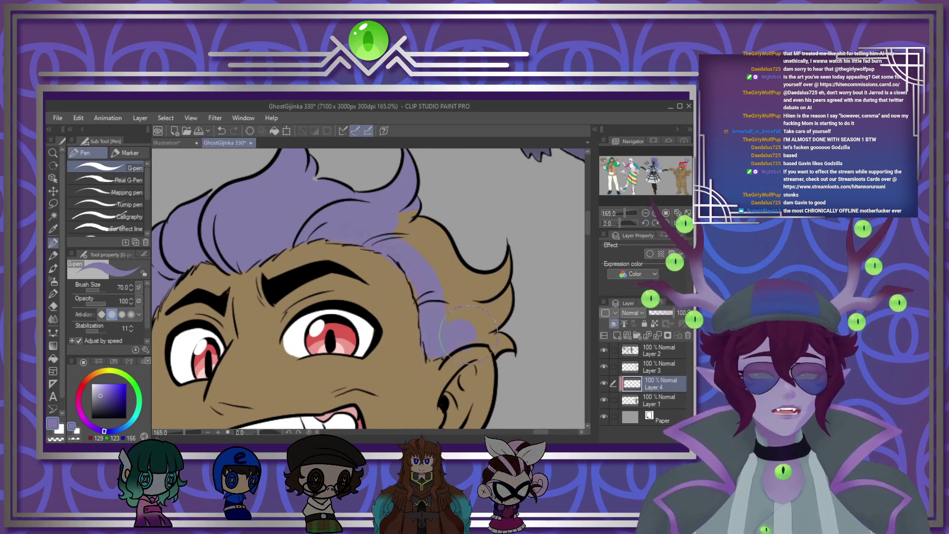
{"action": "left_click_drag", "start_coordinate": [475, 297], "coordinate": [398, 211]}
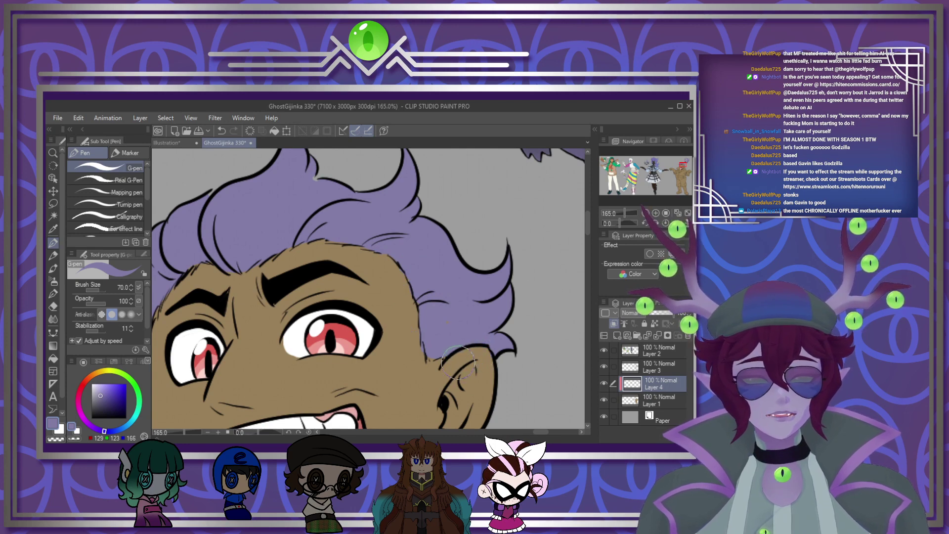
{"action": "scroll", "coordinate": [477, 207], "scroll_direction": "down", "scroll_amount": 4}
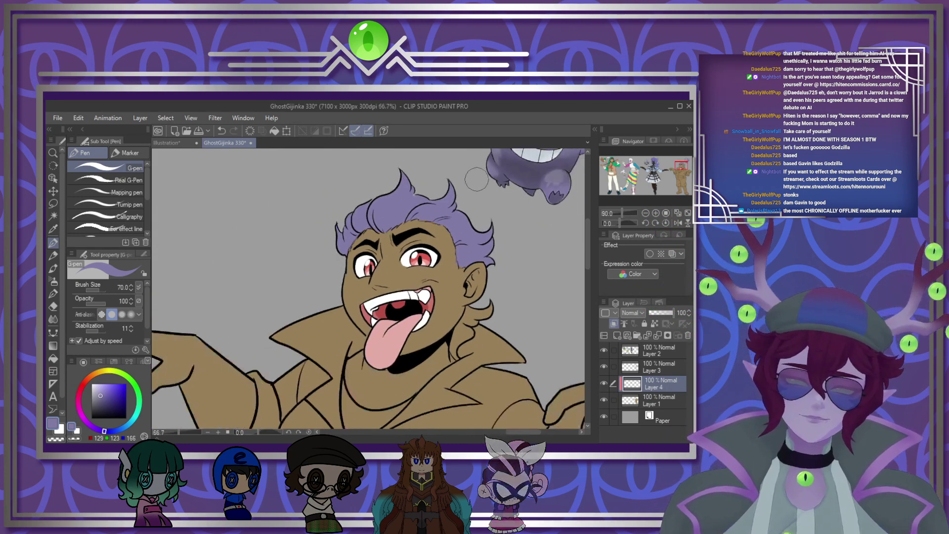
Step: Paint the hair locks behind the ear and down the nape of the neck purple
{"action": "scroll", "coordinate": [475, 287], "scroll_direction": "up", "scroll_amount": 4}
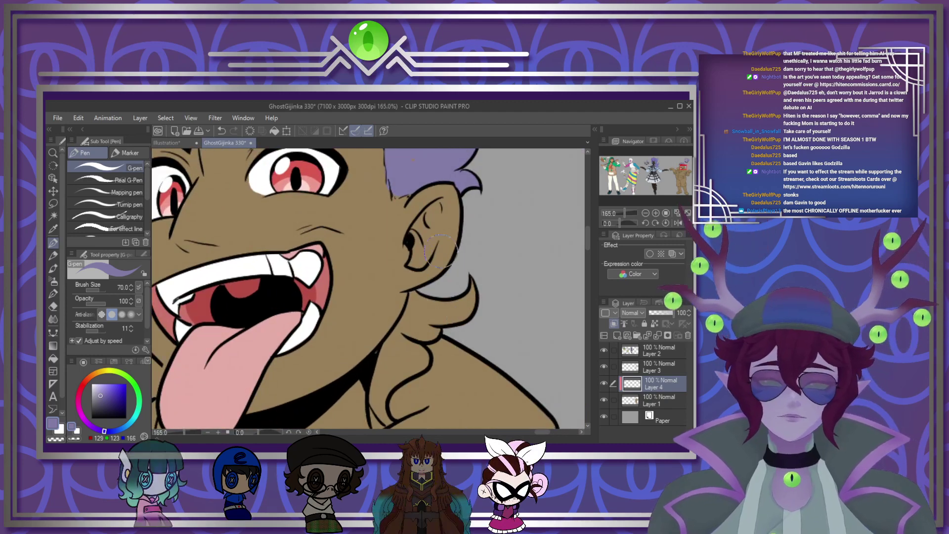
{"action": "left_click_drag", "start_coordinate": [472, 279], "coordinate": [452, 349]}
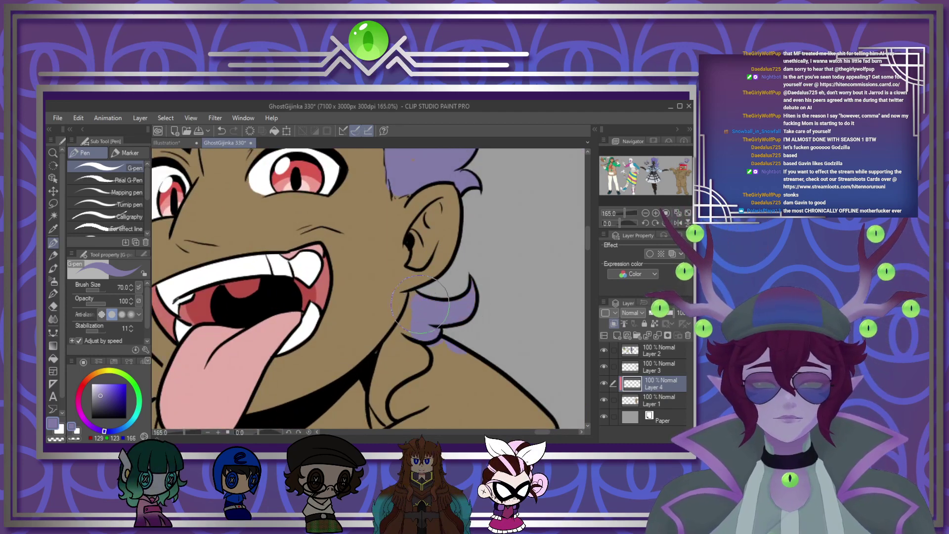
{"action": "left_click_drag", "start_coordinate": [417, 300], "coordinate": [388, 367]}
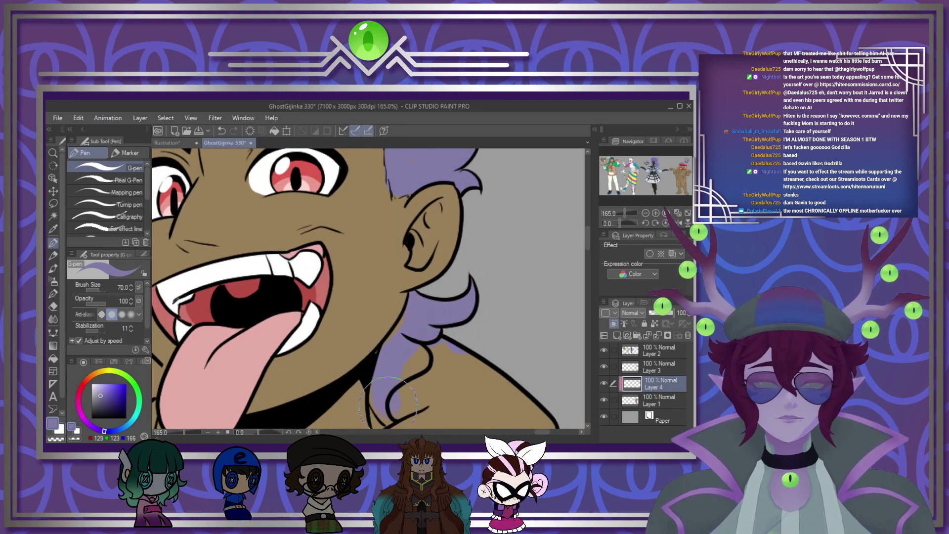
{"action": "mouse_move", "coordinate": [388, 401]}
{"action": "left_mouse_down"}
{"action": "mouse_move", "coordinate": [395, 405]}
{"action": "mouse_move", "coordinate": [378, 373]}
{"action": "mouse_move", "coordinate": [366, 375]}
{"action": "mouse_move", "coordinate": [409, 324]}
{"action": "mouse_move", "coordinate": [413, 366]}
{"action": "left_mouse_up"}
{"action": "scroll", "coordinate": [438, 339], "scroll_direction": "down", "scroll_amount": 5}
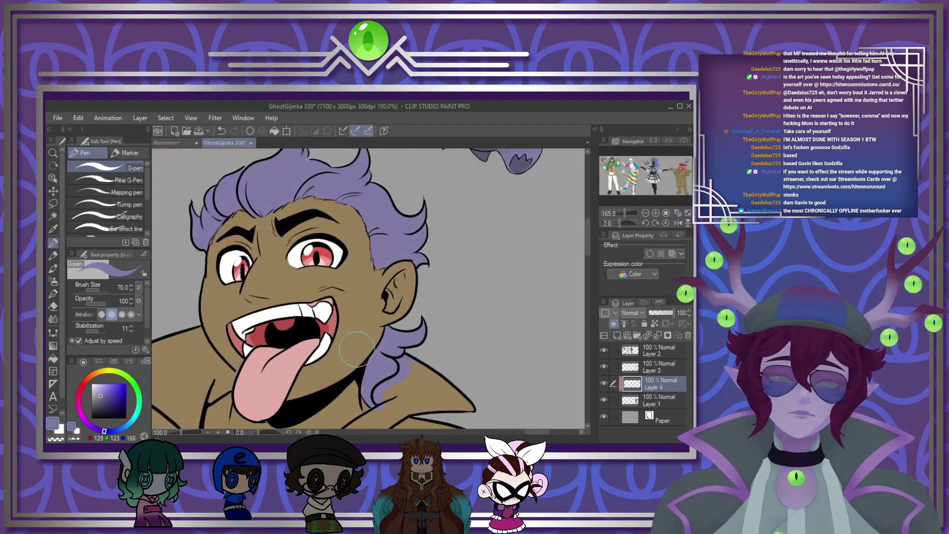
Step: Pick a darker purple (RGB 98, 90, 148), enlarge the brush and block in the jumpsuit's belly, waist and hips
{"action": "scroll", "coordinate": [449, 216], "scroll_direction": "up", "scroll_amount": 2}
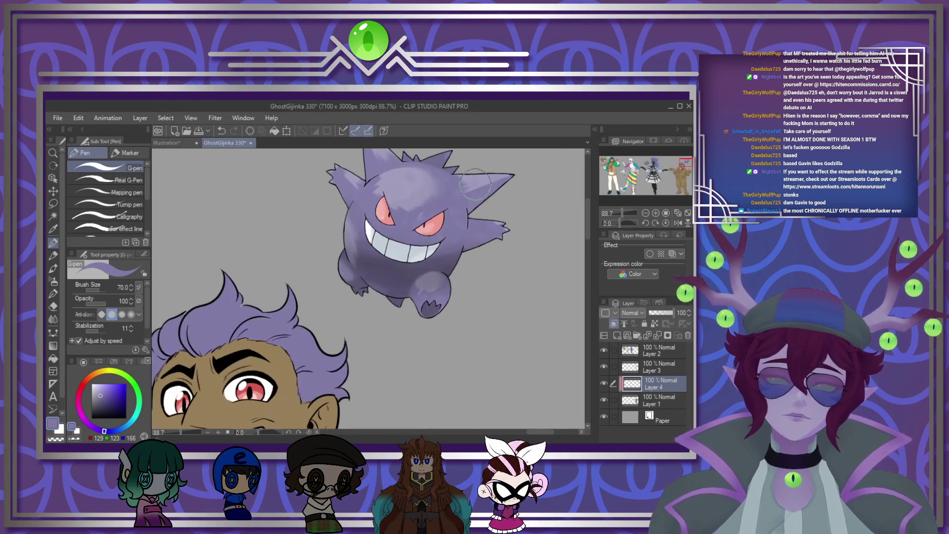
{"action": "scroll", "coordinate": [467, 203], "scroll_direction": "down", "scroll_amount": 10}
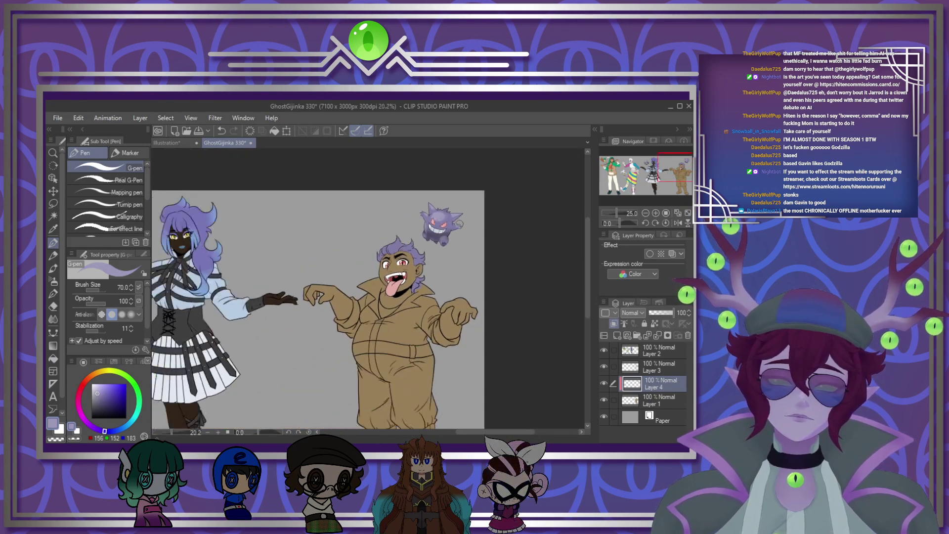
{"action": "scroll", "coordinate": [426, 308], "scroll_direction": "down", "scroll_amount": 2}
{"action": "scroll", "coordinate": [426, 356], "scroll_direction": "up", "scroll_amount": 3}
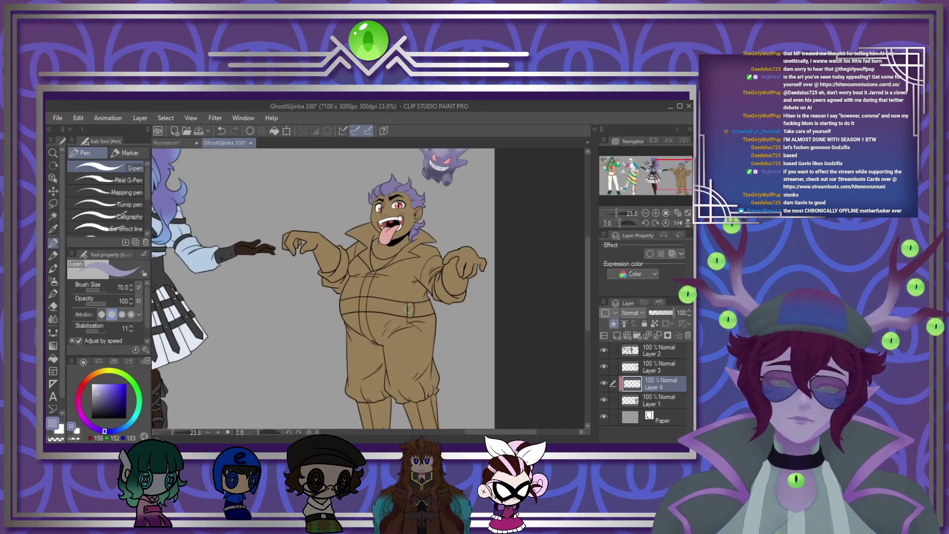
{"action": "scroll", "coordinate": [418, 262], "scroll_direction": "up", "scroll_amount": 3}
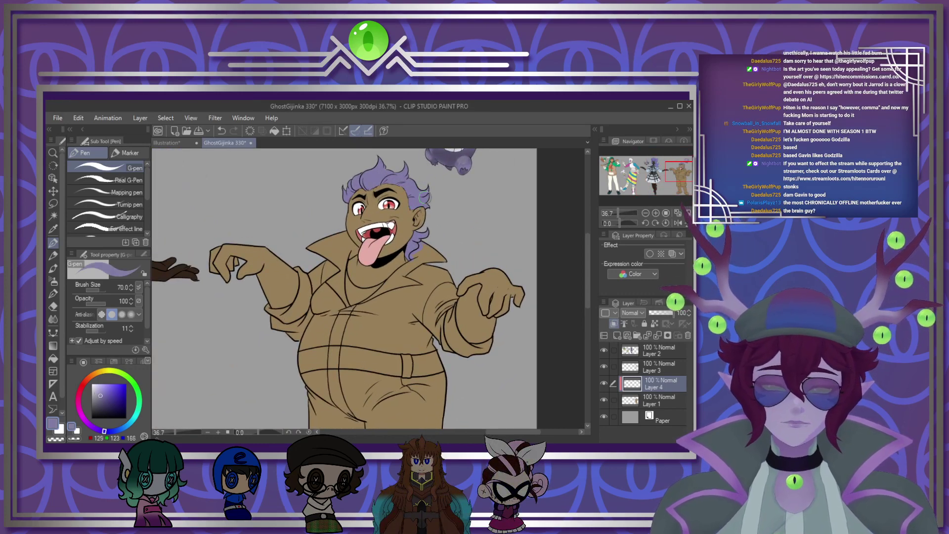
{"action": "left_click", "coordinate": [105, 396]}
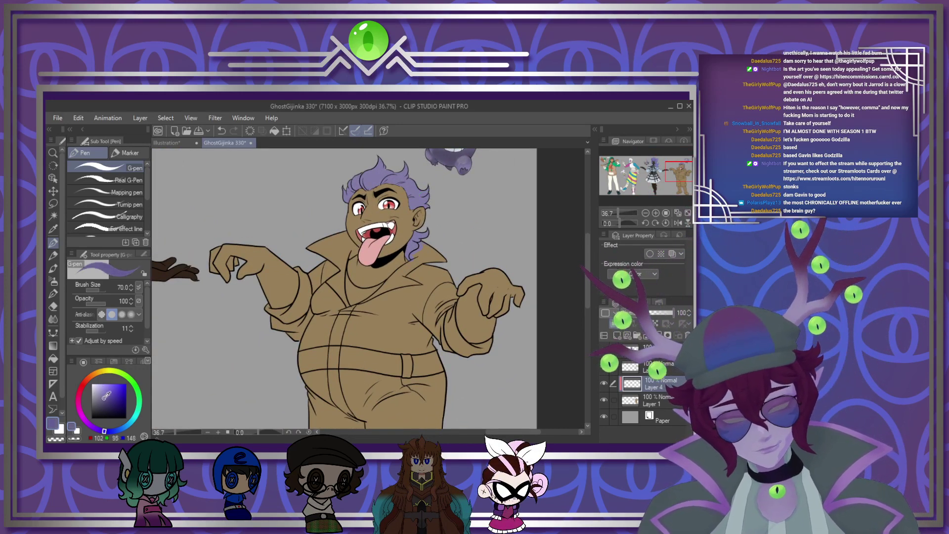
{"action": "left_click", "coordinate": [105, 398]}
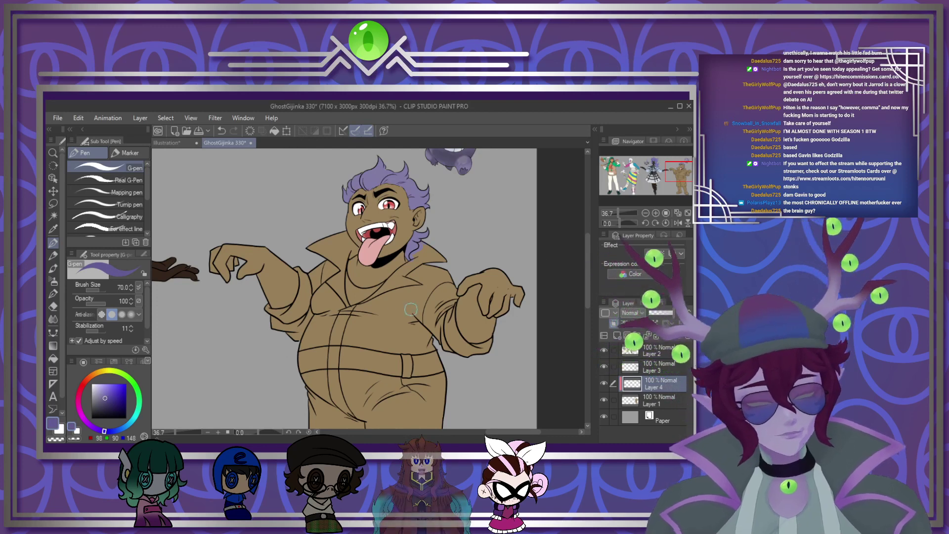
{"action": "key", "text": "bracketright"}
{"action": "key", "text": "bracketright"}
{"action": "key", "text": "bracketright"}
{"action": "mouse_move", "coordinate": [366, 331]}
{"action": "left_mouse_down"}
{"action": "mouse_move", "coordinate": [321, 367]}
{"action": "mouse_move", "coordinate": [297, 360]}
{"action": "mouse_move", "coordinate": [289, 411]}
{"action": "left_mouse_up"}
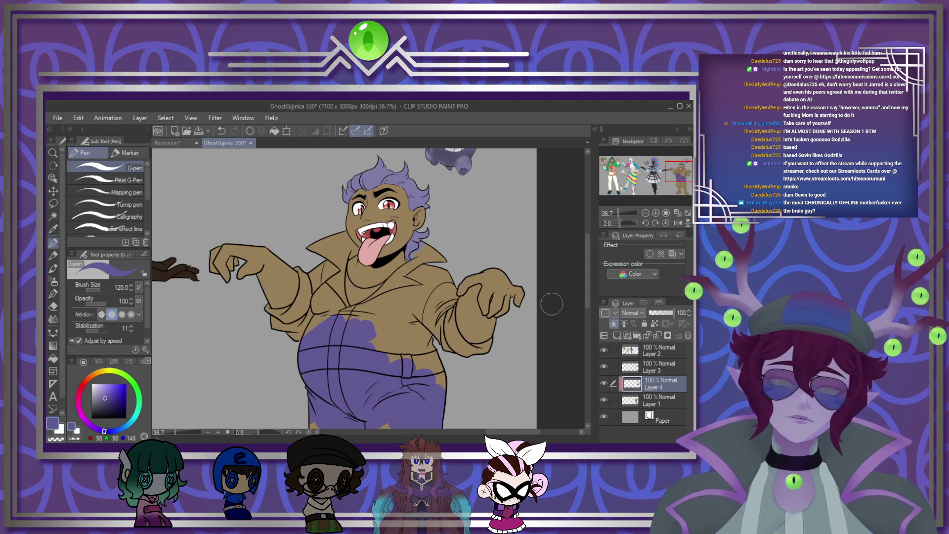
Step: Paint both baggy trouser legs of the jumpsuit down to the cuffs in dark purple at brush size 400
{"action": "scroll", "coordinate": [563, 321], "scroll_direction": "down", "scroll_amount": 5}
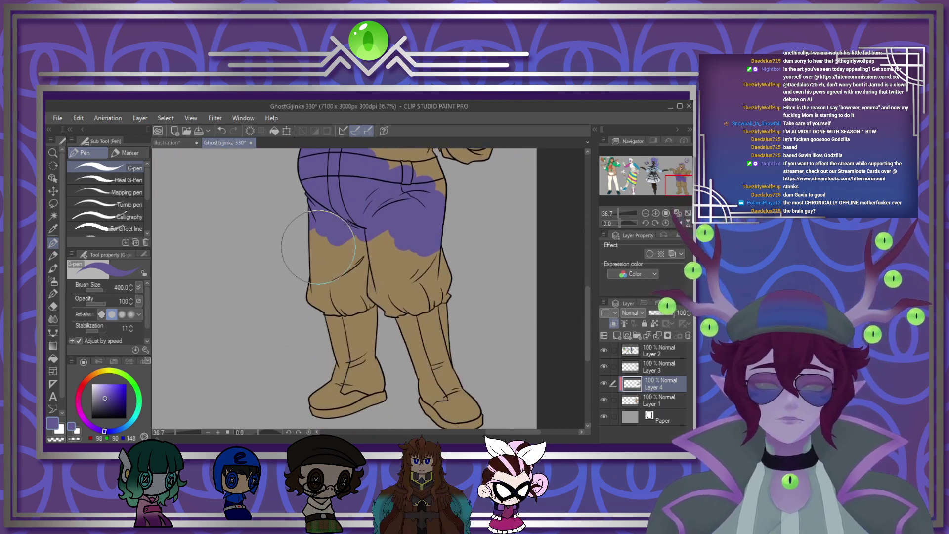
{"action": "mouse_move", "coordinate": [319, 246]}
{"action": "left_mouse_down"}
{"action": "mouse_move", "coordinate": [352, 258]}
{"action": "mouse_move", "coordinate": [358, 281]}
{"action": "mouse_move", "coordinate": [397, 250]}
{"action": "left_mouse_up"}
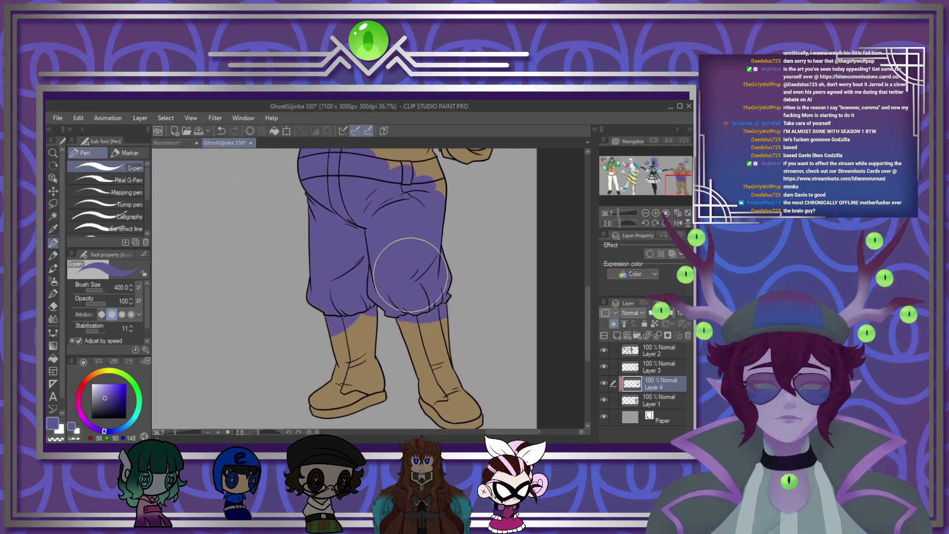
{"action": "scroll", "coordinate": [410, 275], "scroll_direction": "down", "scroll_amount": 2}
Step: Paint the left-hand rolled sleeve, its cuff edge and the adjoining chest and lapel dark purple, using size 70 for the edges
{"action": "scroll", "coordinate": [375, 252], "scroll_direction": "up", "scroll_amount": 3}
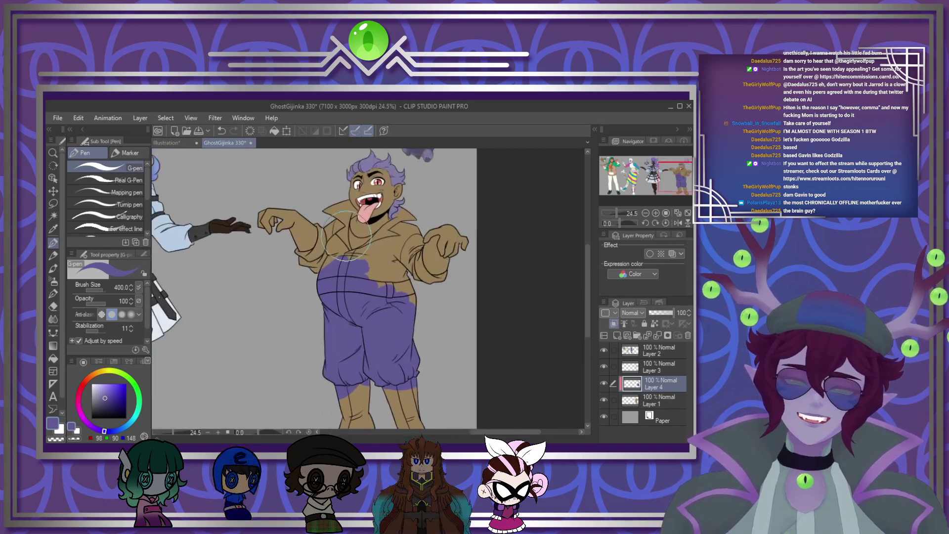
{"action": "scroll", "coordinate": [346, 236], "scroll_direction": "up", "scroll_amount": 6}
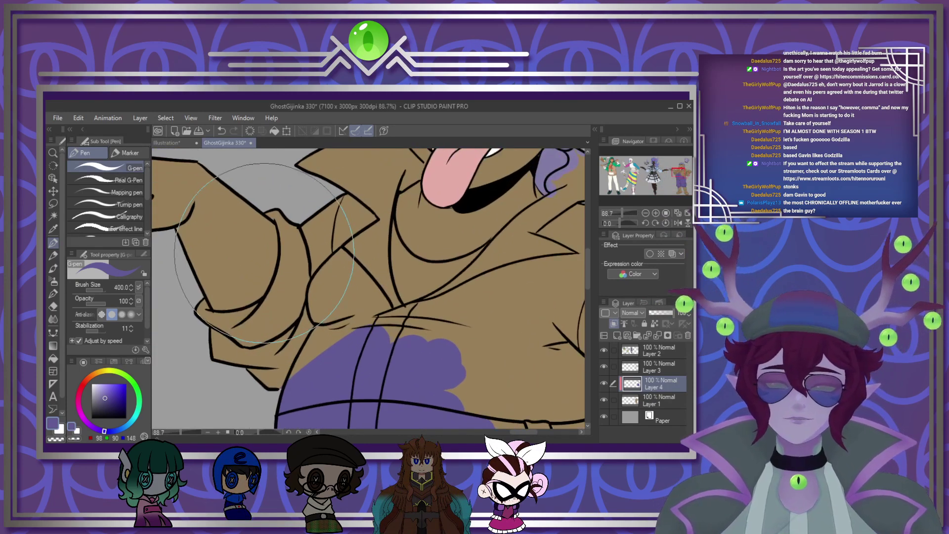
{"action": "mouse_move", "coordinate": [327, 244]}
{"action": "left_mouse_down"}
{"action": "mouse_move", "coordinate": [326, 293]}
{"action": "mouse_move", "coordinate": [301, 339]}
{"action": "mouse_move", "coordinate": [231, 359]}
{"action": "mouse_move", "coordinate": [197, 316]}
{"action": "left_mouse_up"}
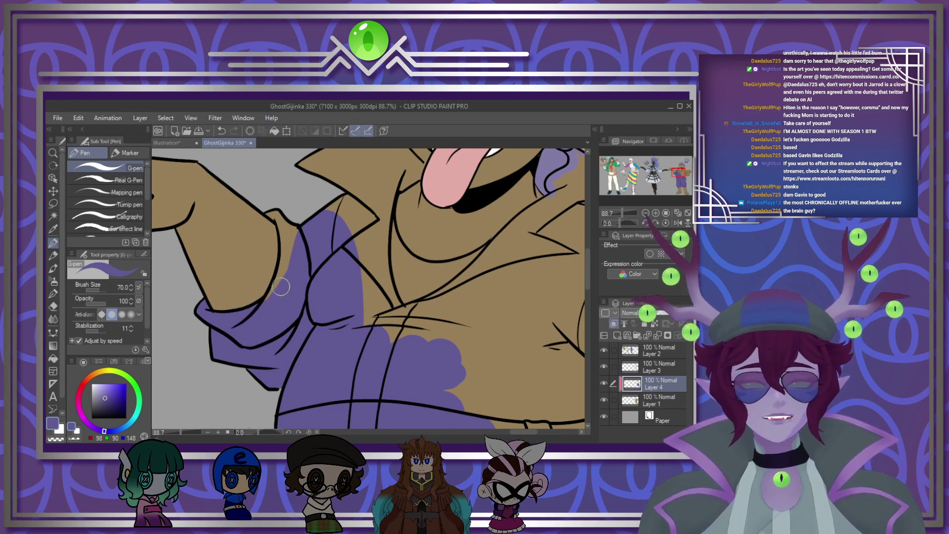
{"action": "mouse_move", "coordinate": [275, 213]}
{"action": "left_mouse_down"}
{"action": "mouse_move", "coordinate": [289, 232]}
{"action": "mouse_move", "coordinate": [284, 270]}
{"action": "left_mouse_up"}
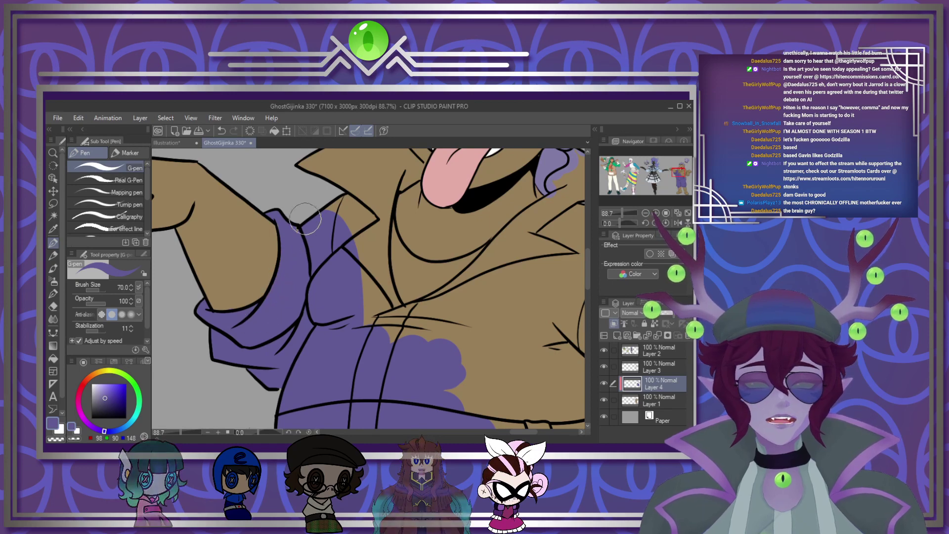
{"action": "mouse_move", "coordinate": [299, 232]}
{"action": "left_mouse_down"}
{"action": "mouse_move", "coordinate": [325, 241]}
{"action": "mouse_move", "coordinate": [346, 265]}
{"action": "mouse_move", "coordinate": [358, 249]}
{"action": "mouse_move", "coordinate": [363, 199]}
{"action": "mouse_move", "coordinate": [411, 304]}
{"action": "left_mouse_up"}
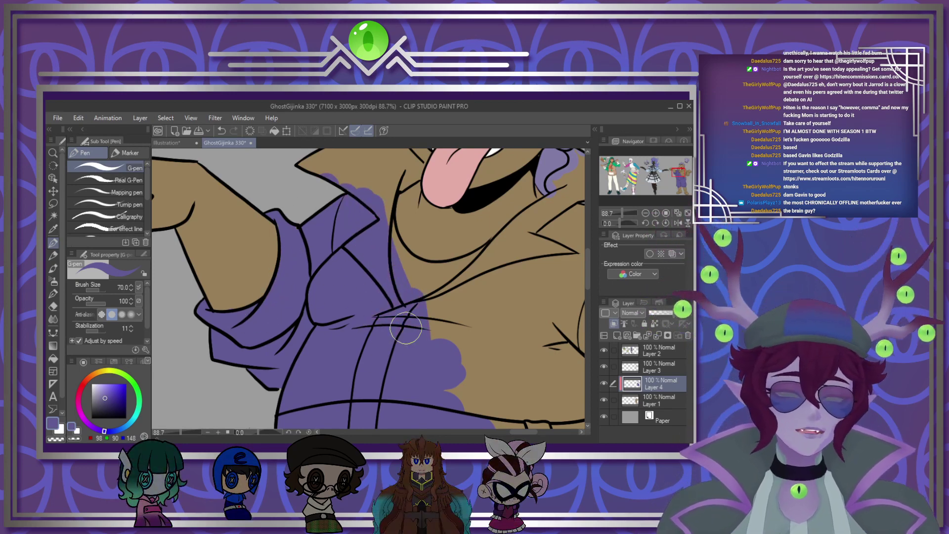
Step: Fill the left-hand raised collar up to the neck with dark purple, using brush sizes 25 and 50 near the outlines
{"action": "scroll", "coordinate": [443, 317], "scroll_direction": "down", "scroll_amount": 3}
{"action": "scroll", "coordinate": [391, 256], "scroll_direction": "up", "scroll_amount": 6}
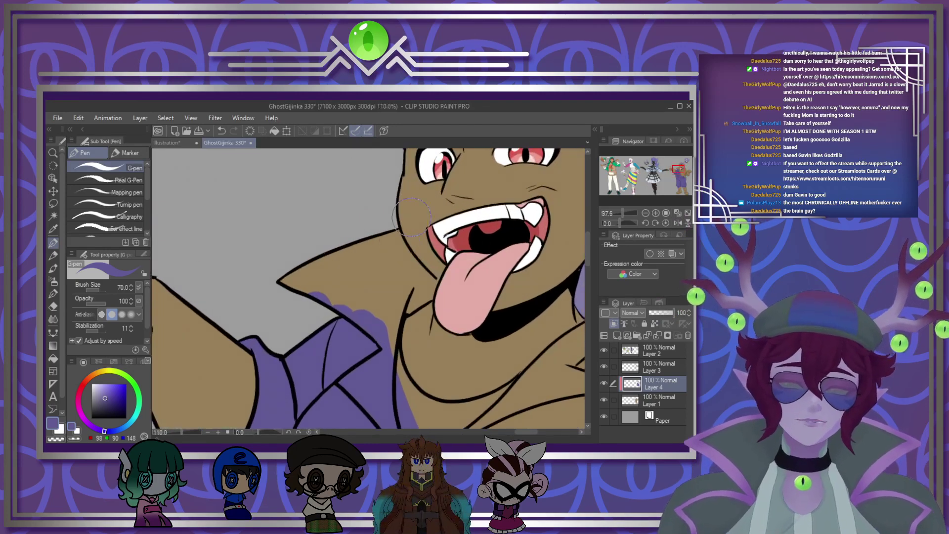
{"action": "mouse_move", "coordinate": [266, 298]}
{"action": "left_mouse_down"}
{"action": "mouse_move", "coordinate": [301, 291]}
{"action": "mouse_move", "coordinate": [356, 377]}
{"action": "mouse_move", "coordinate": [374, 368]}
{"action": "mouse_move", "coordinate": [402, 299]}
{"action": "left_mouse_up"}
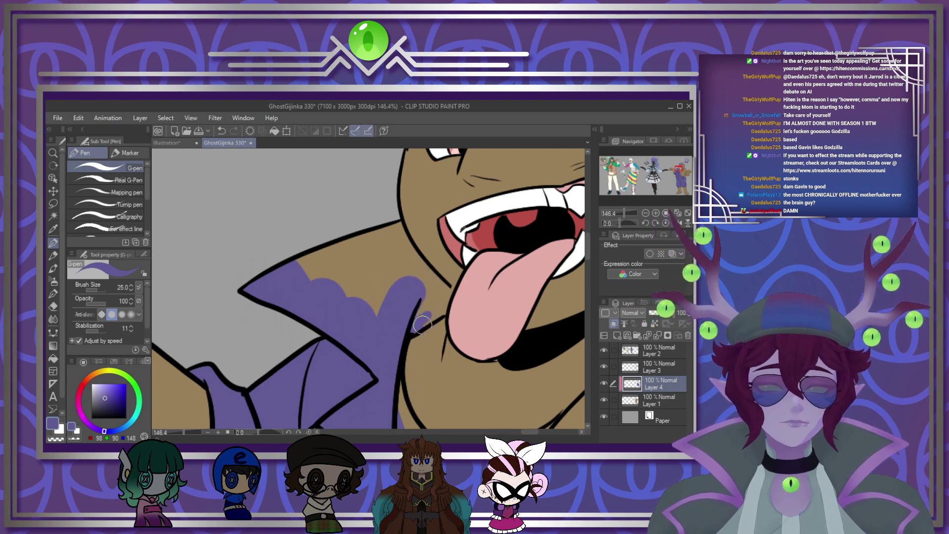
{"action": "mouse_move", "coordinate": [422, 325]}
{"action": "left_mouse_down"}
{"action": "mouse_move", "coordinate": [445, 293]}
{"action": "mouse_move", "coordinate": [396, 232]}
{"action": "left_mouse_up"}
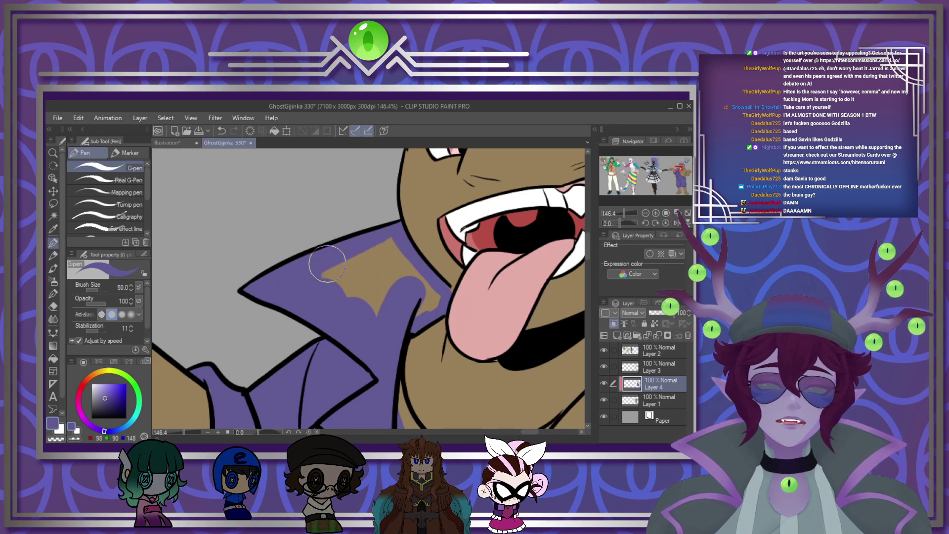
{"action": "mouse_move", "coordinate": [396, 316]}
{"action": "left_mouse_down"}
{"action": "mouse_move", "coordinate": [402, 294]}
{"action": "mouse_move", "coordinate": [378, 267]}
{"action": "mouse_move", "coordinate": [340, 277]}
{"action": "mouse_move", "coordinate": [365, 260]}
{"action": "left_mouse_up"}
Step: Paint the right-hand lapel and the lower part of the raised collar dark purple at brush size 80
{"action": "scroll", "coordinate": [358, 297], "scroll_direction": "down", "scroll_amount": 7}
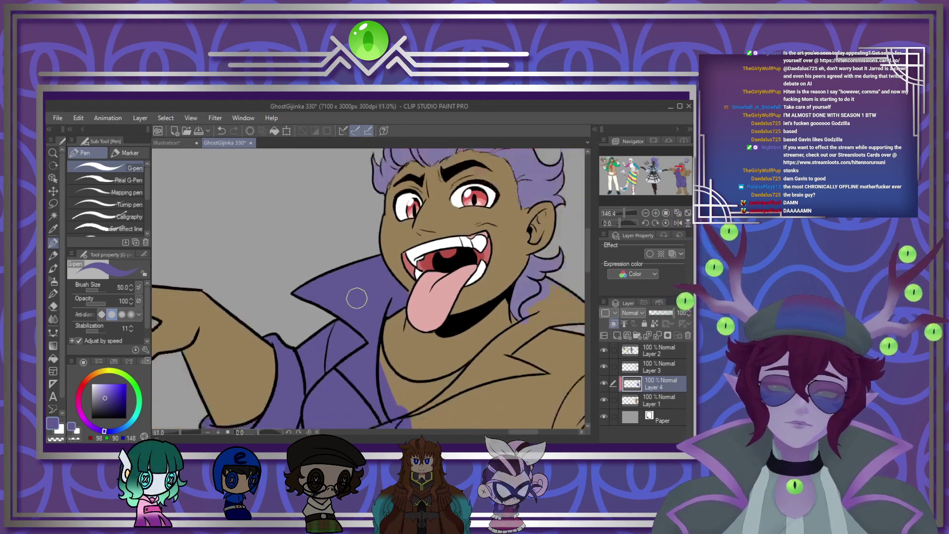
{"action": "scroll", "coordinate": [494, 330], "scroll_direction": "up", "scroll_amount": 2}
{"action": "scroll", "coordinate": [523, 329], "scroll_direction": "down", "scroll_amount": 1}
{"action": "scroll", "coordinate": [523, 329], "scroll_direction": "up", "scroll_amount": 3}
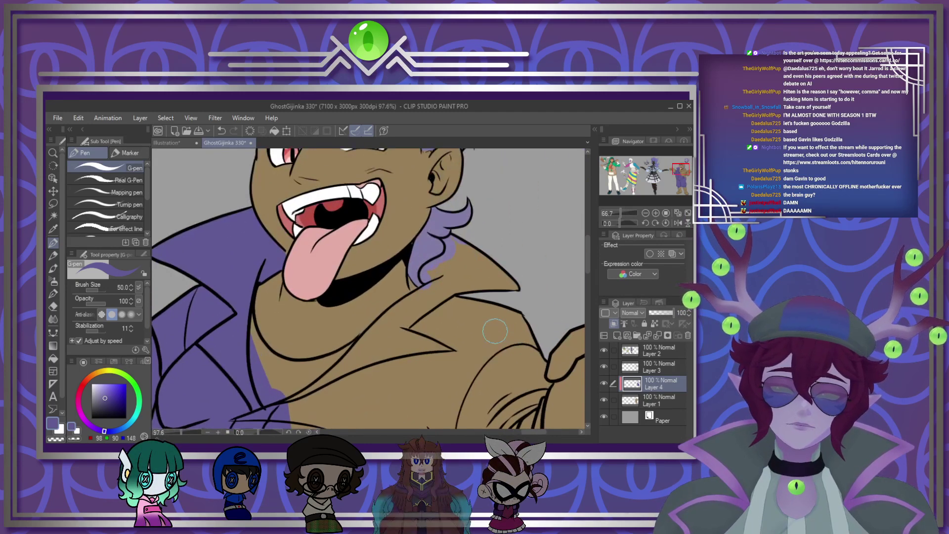
{"action": "mouse_move", "coordinate": [303, 394]}
{"action": "left_mouse_down"}
{"action": "mouse_move", "coordinate": [356, 366]}
{"action": "mouse_move", "coordinate": [326, 376]}
{"action": "mouse_move", "coordinate": [296, 415]}
{"action": "mouse_move", "coordinate": [386, 324]}
{"action": "mouse_move", "coordinate": [373, 336]}
{"action": "left_mouse_up"}
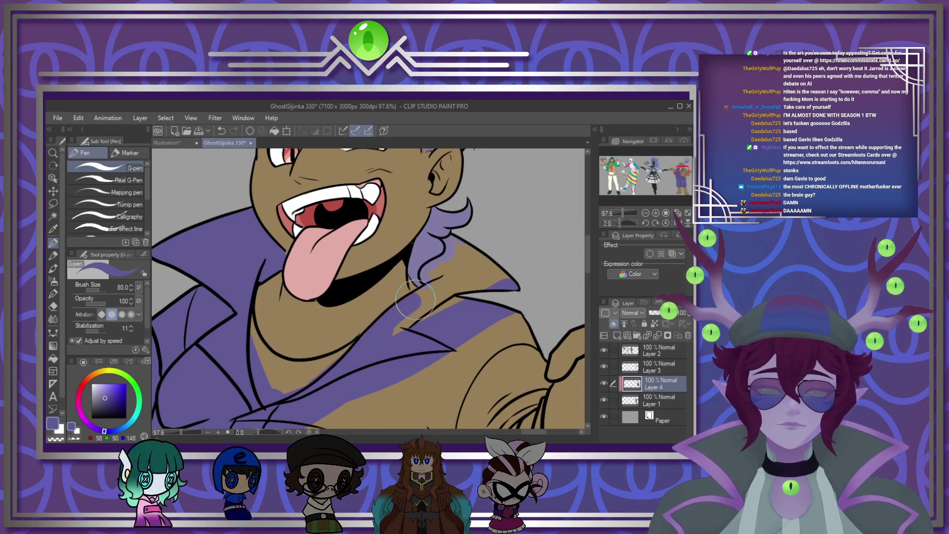
{"action": "left_click_drag", "start_coordinate": [431, 289], "coordinate": [524, 269]}
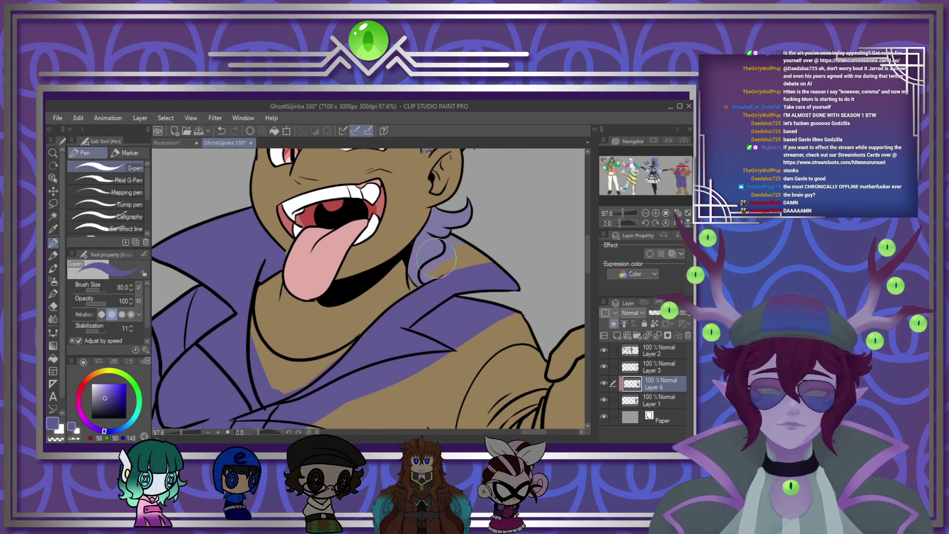
Step: Fill the rest of the right-hand raised collar behind the hair curls with dark purple, reducing the brush to size 50
{"action": "scroll", "coordinate": [449, 251], "scroll_direction": "down", "scroll_amount": 2}
{"action": "scroll", "coordinate": [482, 232], "scroll_direction": "up", "scroll_amount": 6}
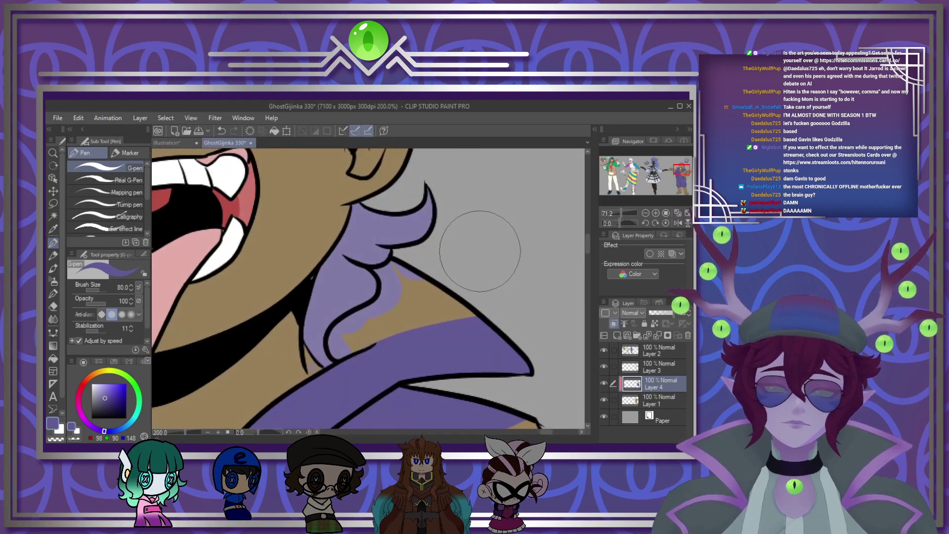
{"action": "mouse_move", "coordinate": [476, 250]}
{"action": "left_mouse_down"}
{"action": "mouse_move", "coordinate": [414, 316]}
{"action": "mouse_move", "coordinate": [480, 320]}
{"action": "mouse_move", "coordinate": [397, 321]}
{"action": "mouse_move", "coordinate": [289, 371]}
{"action": "left_mouse_up"}
{"action": "key", "text": "bracketleft"}
{"action": "key", "text": "bracketleft"}
{"action": "key", "text": "bracketleft"}
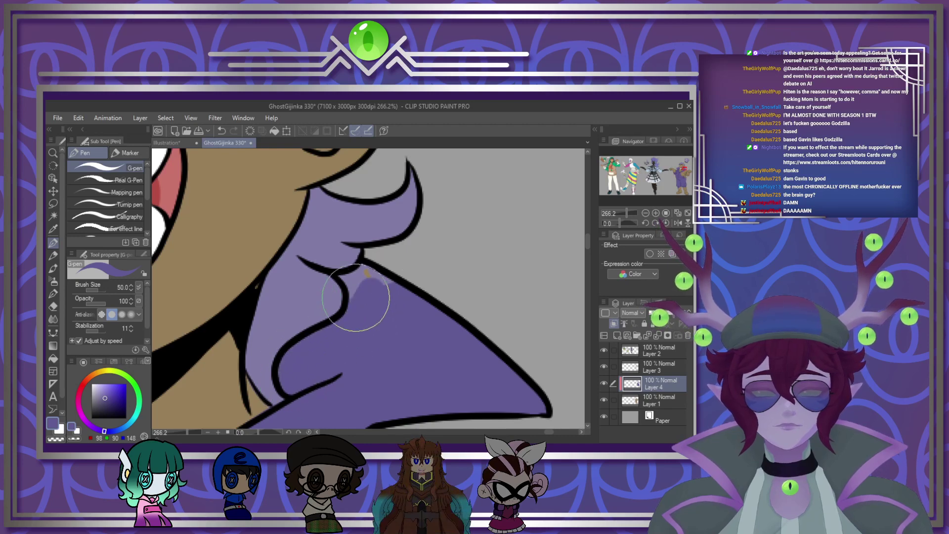
{"action": "mouse_move", "coordinate": [356, 297]}
{"action": "left_mouse_down"}
{"action": "mouse_move", "coordinate": [344, 275]}
{"action": "mouse_move", "coordinate": [366, 273]}
{"action": "left_mouse_up"}
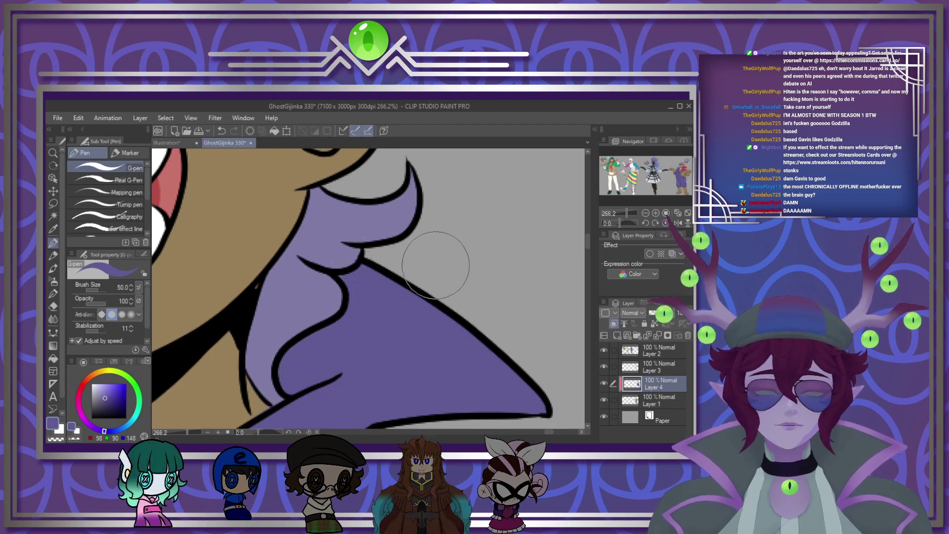
Step: Paint the jumpsuit's remaining chest, waist side and right-hand upper sleeve dark purple at brush size 120
{"action": "scroll", "coordinate": [398, 242], "scroll_direction": "down", "scroll_amount": 10}
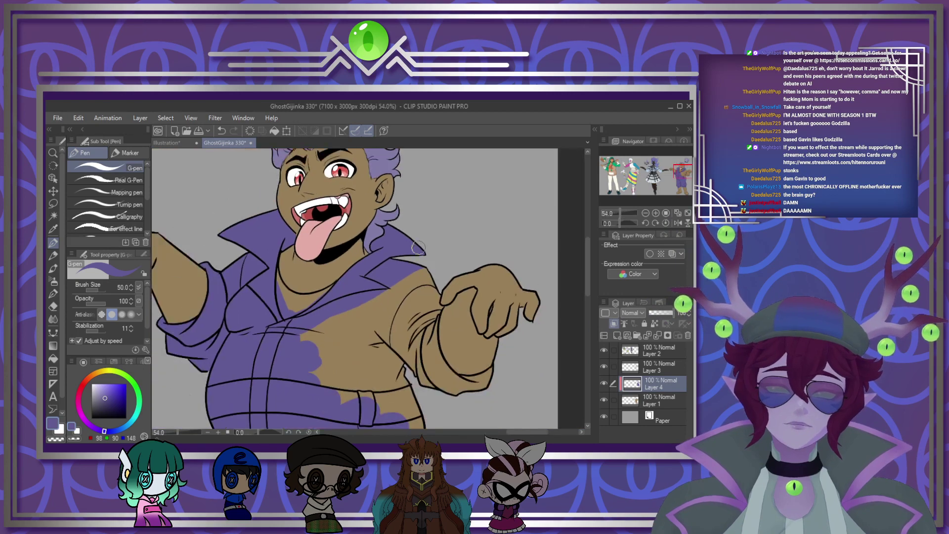
{"action": "scroll", "coordinate": [421, 337], "scroll_direction": "up", "scroll_amount": 2}
{"action": "key", "text": "bracketright"}
{"action": "key", "text": "bracketright"}
{"action": "key", "text": "bracketright"}
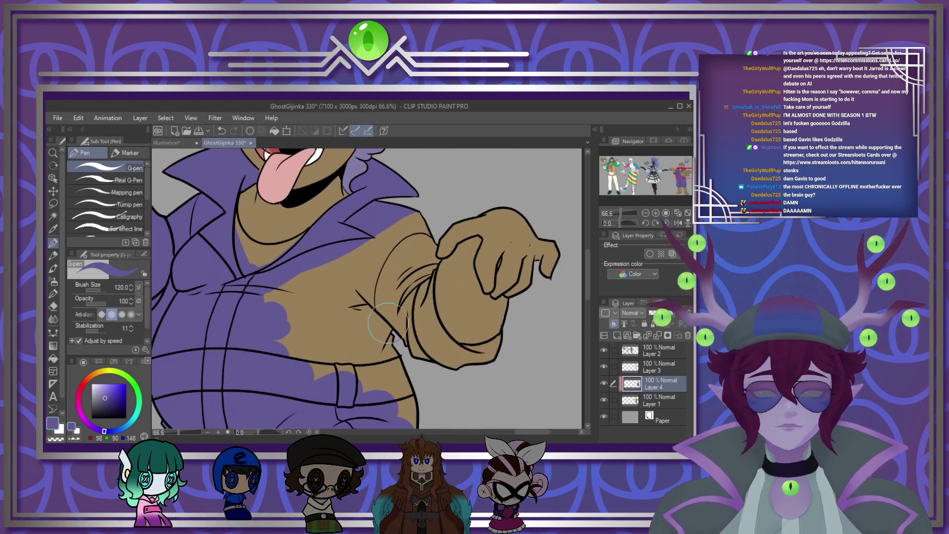
{"action": "left_click_drag", "start_coordinate": [388, 322], "coordinate": [395, 422]}
{"action": "mouse_move", "coordinate": [382, 290]}
{"action": "left_mouse_down"}
{"action": "mouse_move", "coordinate": [351, 306]}
{"action": "mouse_move", "coordinate": [311, 359]}
{"action": "mouse_move", "coordinate": [294, 354]}
{"action": "mouse_move", "coordinate": [285, 312]}
{"action": "mouse_move", "coordinate": [394, 231]}
{"action": "left_mouse_up"}
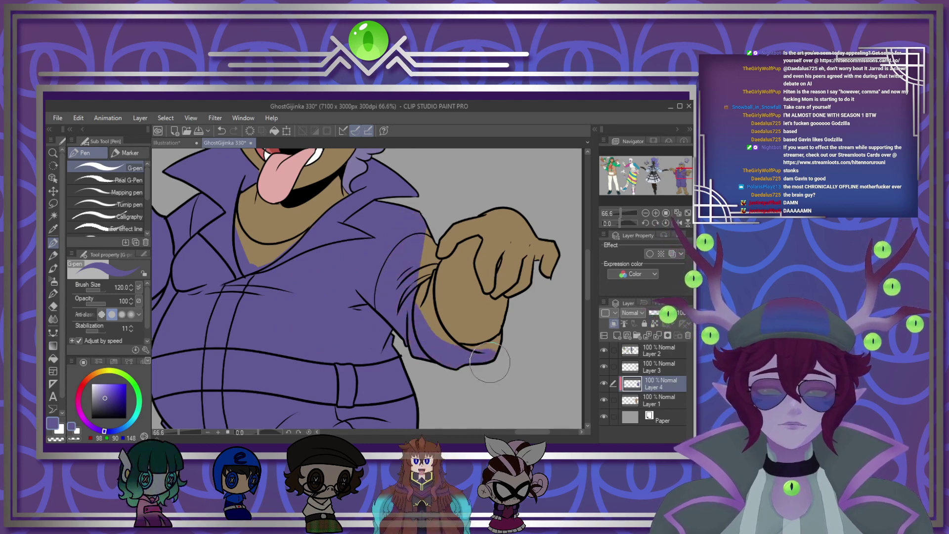
{"action": "left_click_drag", "start_coordinate": [420, 346], "coordinate": [489, 356]}
Step: Fill the right-hand sleeve's folds and rolled cuff up to the forearm outline with dark purple at brush size 70
{"action": "scroll", "coordinate": [469, 301], "scroll_direction": "up", "scroll_amount": 5}
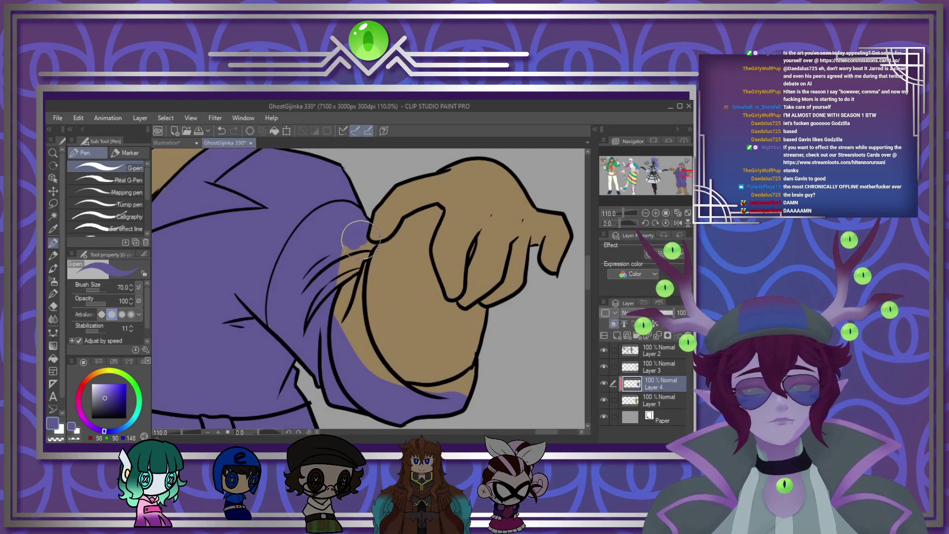
{"action": "left_click_drag", "start_coordinate": [370, 243], "coordinate": [359, 303]}
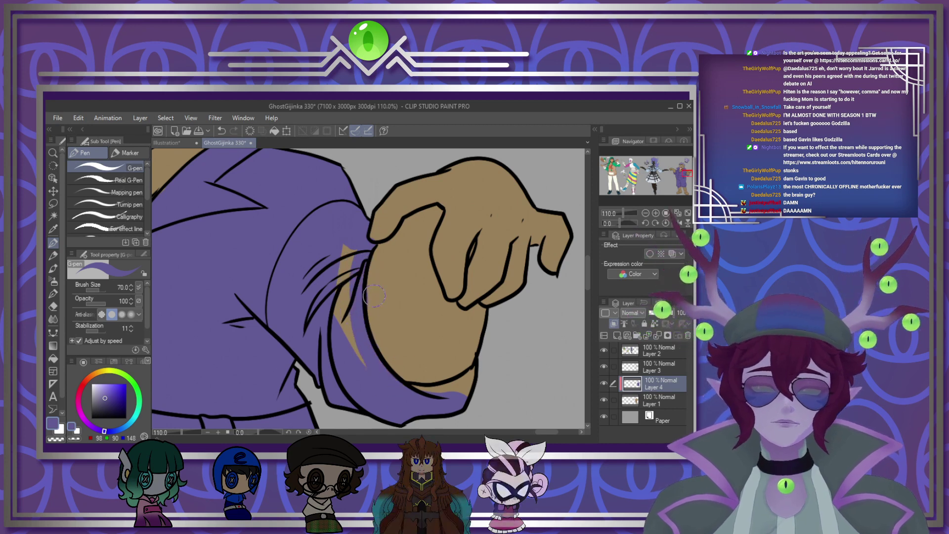
{"action": "mouse_move", "coordinate": [339, 241]}
{"action": "left_mouse_down"}
{"action": "mouse_move", "coordinate": [344, 317]}
{"action": "mouse_move", "coordinate": [363, 374]}
{"action": "mouse_move", "coordinate": [345, 276]}
{"action": "mouse_move", "coordinate": [357, 249]}
{"action": "left_mouse_up"}
{"action": "mouse_move", "coordinate": [410, 388]}
{"action": "left_mouse_down"}
{"action": "mouse_move", "coordinate": [439, 397]}
{"action": "mouse_move", "coordinate": [475, 375]}
{"action": "mouse_move", "coordinate": [461, 406]}
{"action": "left_mouse_up"}
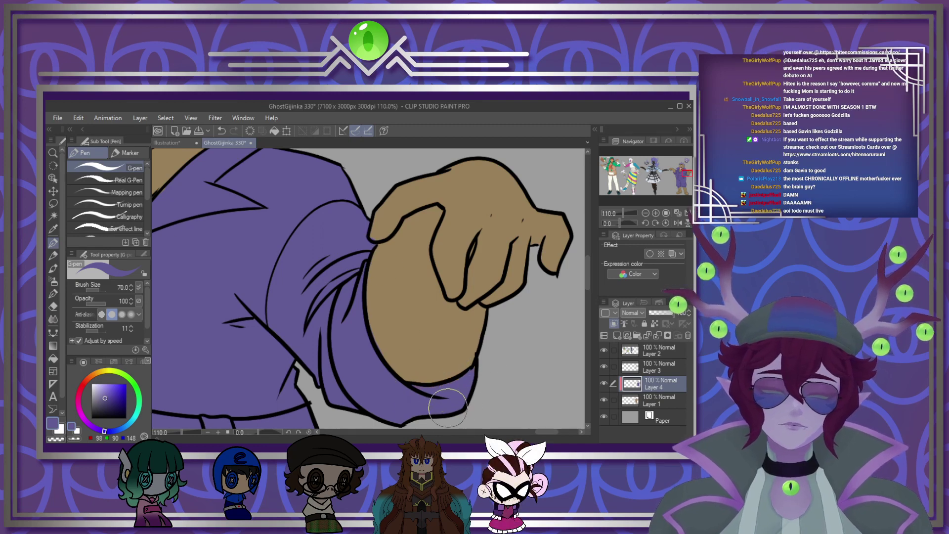
Step: Paint the undershirt at the neckline pale grey-blue (RGB 197, 208, 218), cleaning its edges against the jumpsuit at brush size 30
{"action": "scroll", "coordinate": [447, 407], "scroll_direction": "down", "scroll_amount": 10}
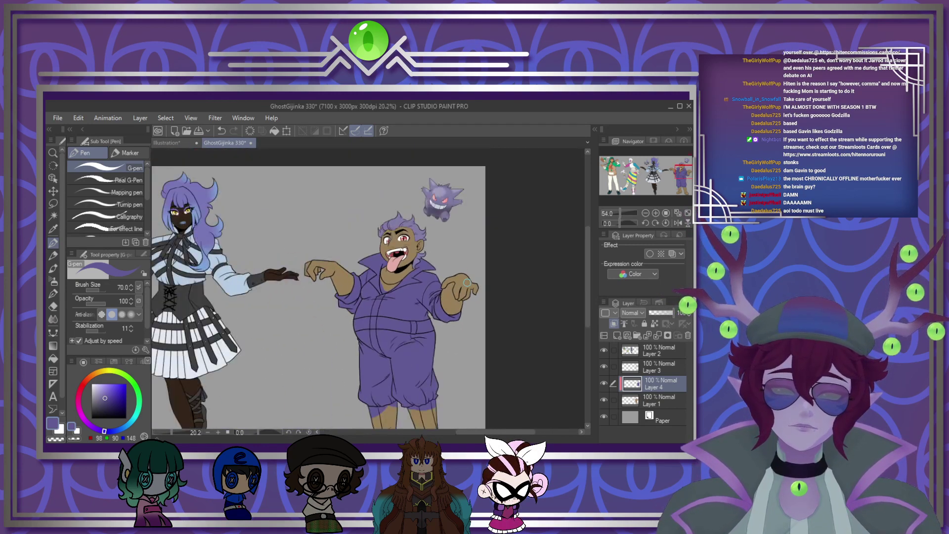
{"action": "scroll", "coordinate": [483, 395], "scroll_direction": "up", "scroll_amount": 2}
{"action": "scroll", "coordinate": [484, 394], "scroll_direction": "down", "scroll_amount": 1}
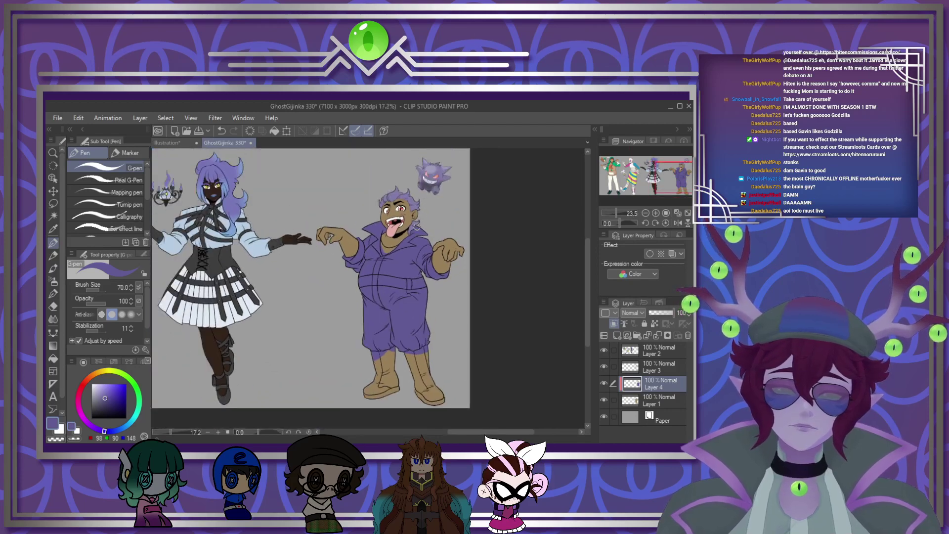
{"action": "scroll", "coordinate": [424, 156], "scroll_direction": "up", "scroll_amount": 2}
{"action": "scroll", "coordinate": [425, 156], "scroll_direction": "up", "scroll_amount": 4}
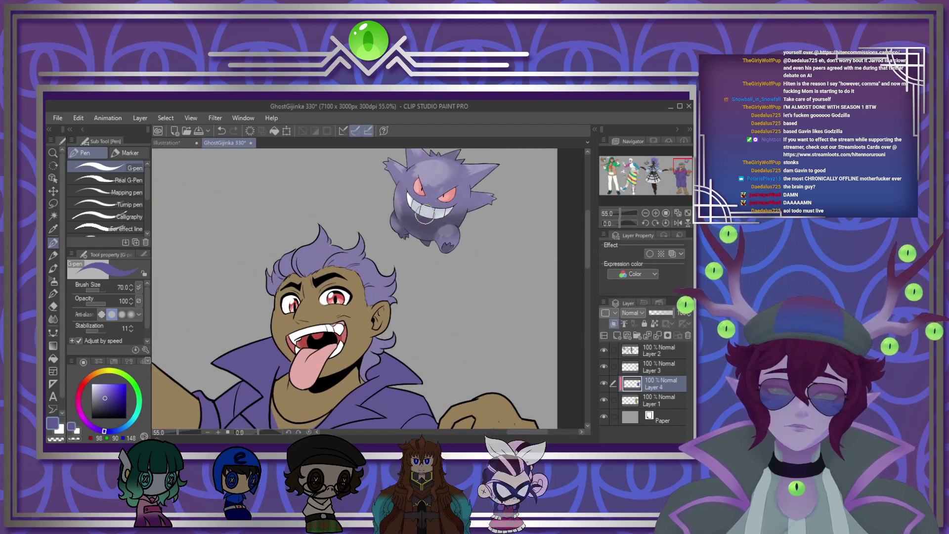
{"action": "scroll", "coordinate": [317, 360], "scroll_direction": "up", "scroll_amount": 4}
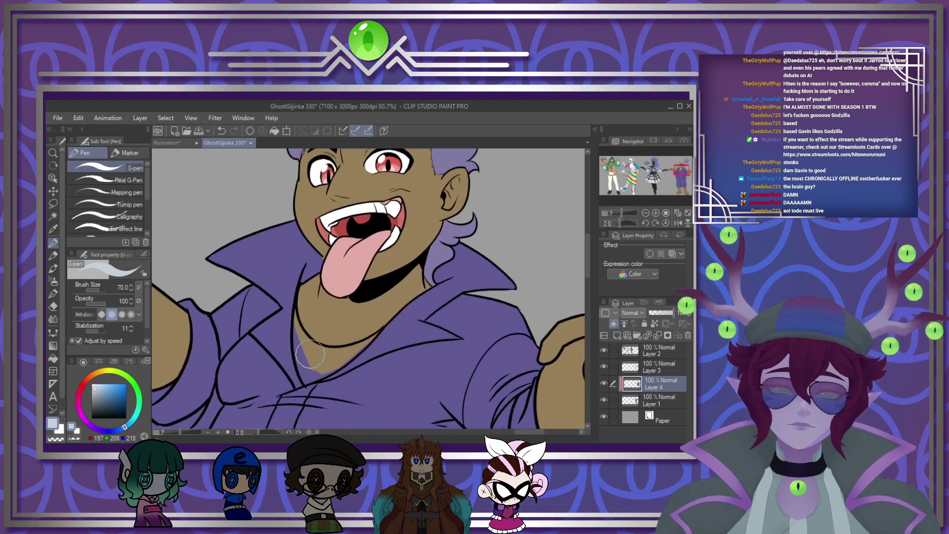
{"action": "scroll", "coordinate": [315, 356], "scroll_direction": "up", "scroll_amount": 1}
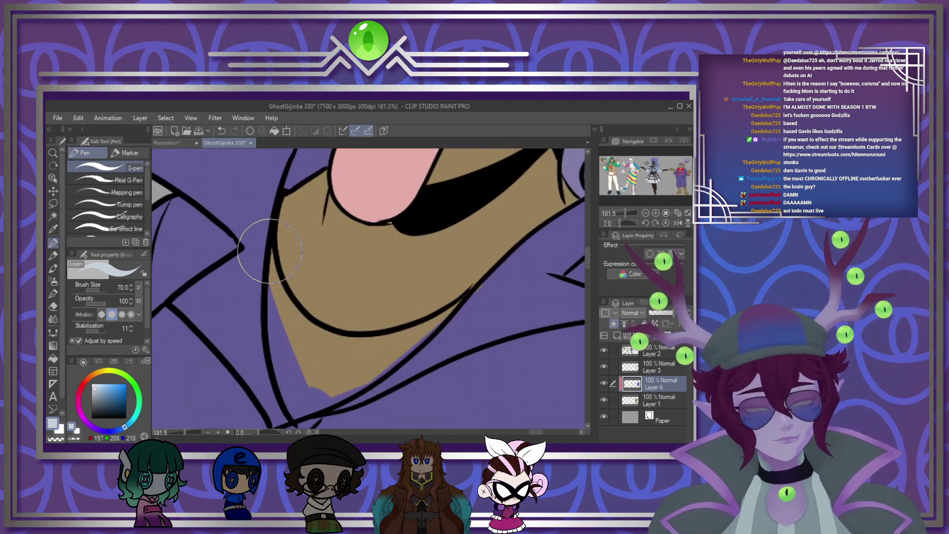
{"action": "mouse_move", "coordinate": [273, 252]}
{"action": "left_mouse_down"}
{"action": "mouse_move", "coordinate": [274, 347]}
{"action": "mouse_move", "coordinate": [287, 389]}
{"action": "left_mouse_up"}
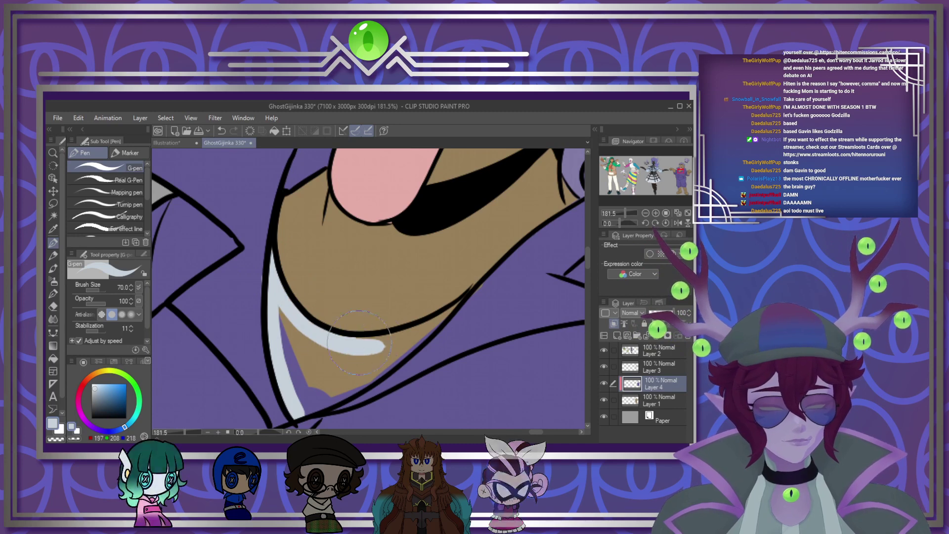
{"action": "mouse_move", "coordinate": [360, 348]}
{"action": "left_mouse_down"}
{"action": "mouse_move", "coordinate": [441, 317]}
{"action": "mouse_move", "coordinate": [318, 390]}
{"action": "mouse_move", "coordinate": [373, 357]}
{"action": "mouse_move", "coordinate": [264, 332]}
{"action": "left_mouse_up"}
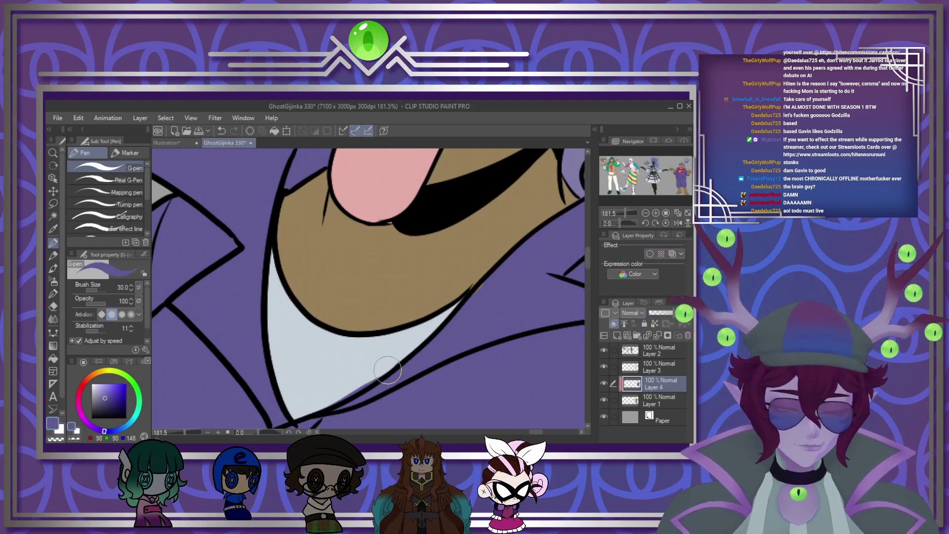
{"action": "left_click_drag", "start_coordinate": [366, 384], "coordinate": [340, 385]}
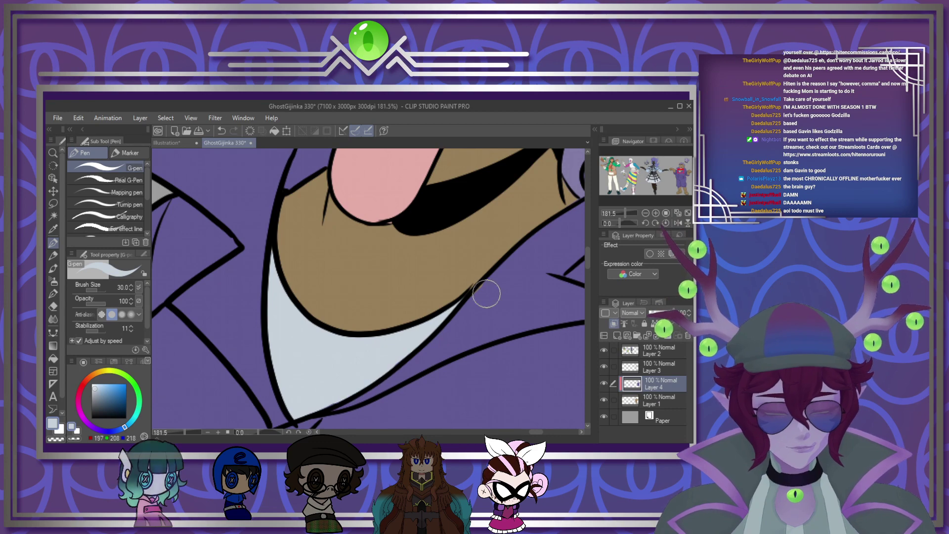
{"action": "left_click", "coordinate": [493, 283], "text": "alt"}
{"action": "left_click_drag", "start_coordinate": [494, 283], "coordinate": [481, 290]}
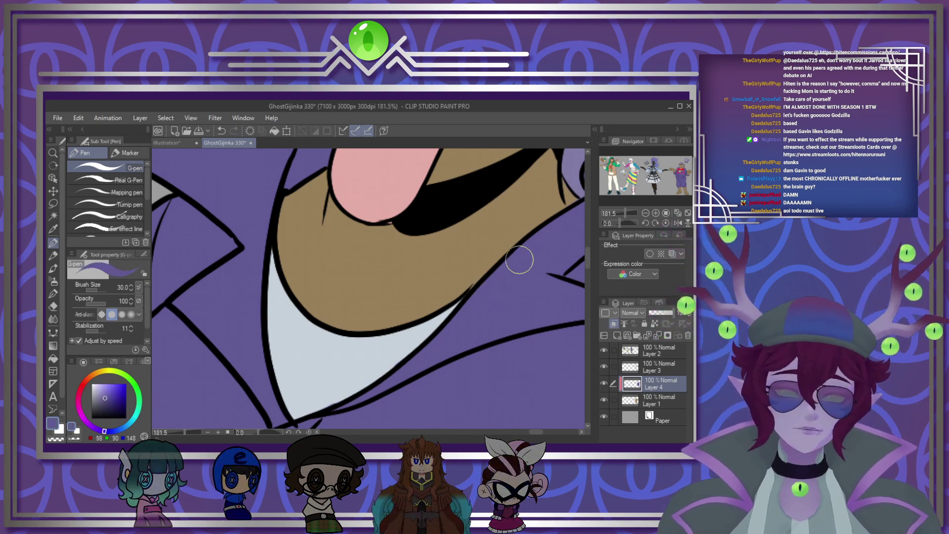
Step: Sample a dark greyish purple (RGB 78, 74, 99) from the Gengar reference and paint both boots at brush size 200
{"action": "scroll", "coordinate": [522, 261], "scroll_direction": "down", "scroll_amount": 8}
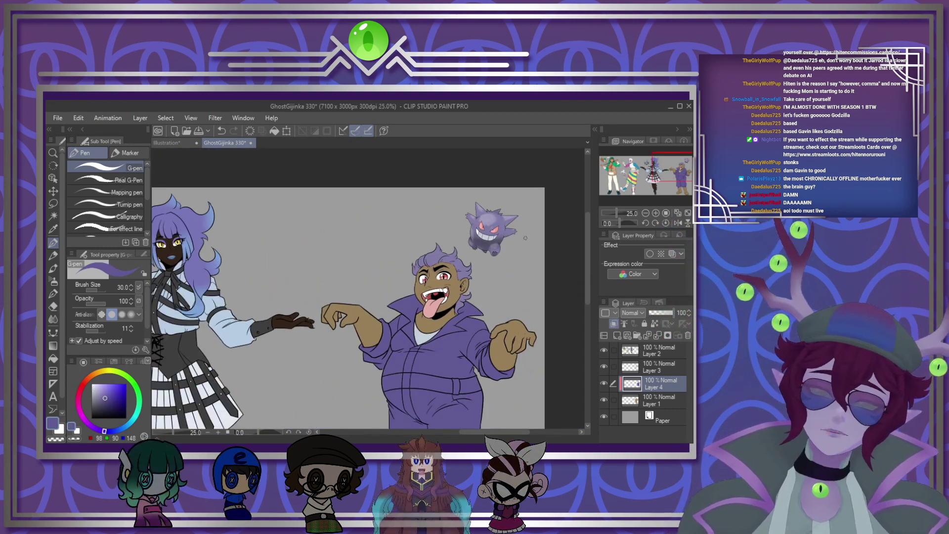
{"action": "scroll", "coordinate": [465, 243], "scroll_direction": "up", "scroll_amount": 6}
{"action": "left_click", "coordinate": [465, 243], "text": "alt"}
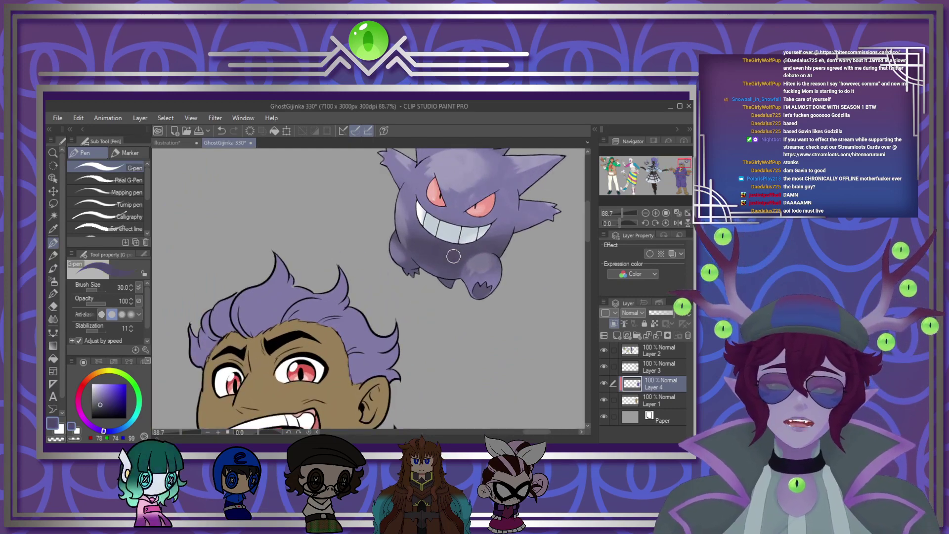
{"action": "scroll", "coordinate": [464, 243], "scroll_direction": "down", "scroll_amount": 6}
{"action": "scroll", "coordinate": [431, 335], "scroll_direction": "down", "scroll_amount": 2}
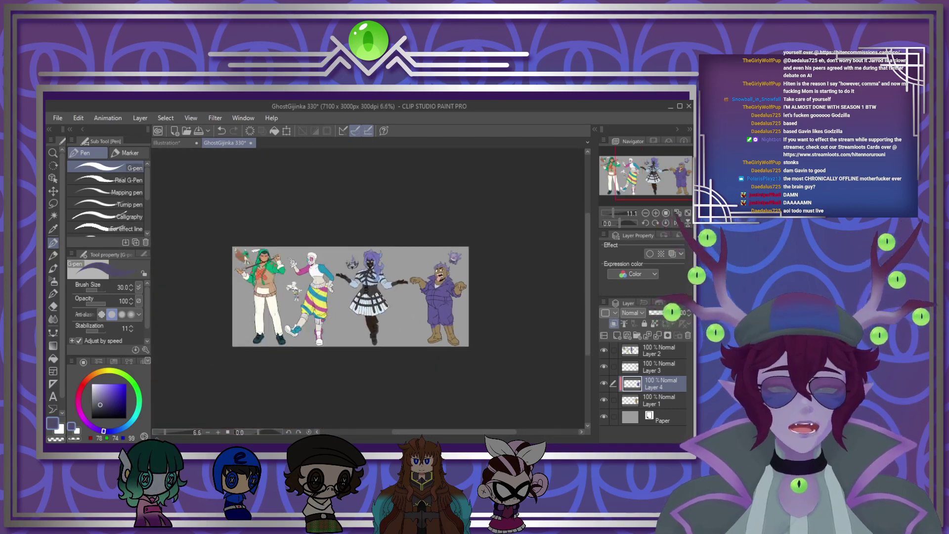
{"action": "scroll", "coordinate": [432, 335], "scroll_direction": "up", "scroll_amount": 6}
{"action": "scroll", "coordinate": [431, 335], "scroll_direction": "up", "scroll_amount": 1}
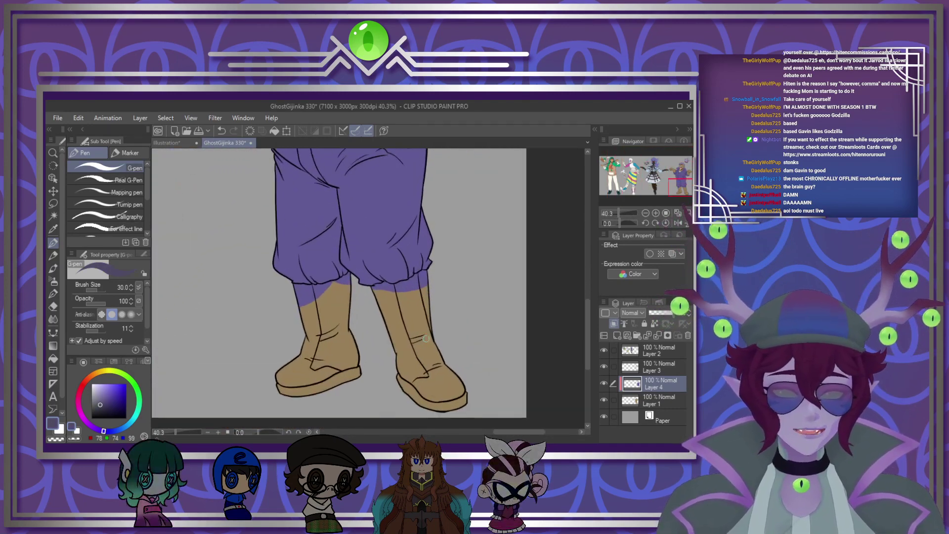
{"action": "key", "text": "]"}
{"action": "key", "text": "]"}
{"action": "key", "text": "]"}
{"action": "key", "text": "]"}
{"action": "key", "text": "]"}
{"action": "key", "text": "]"}
{"action": "key", "text": "]"}
{"action": "key", "text": "]"}
{"action": "key", "text": "]"}
{"action": "key", "text": "]"}
{"action": "mouse_move", "coordinate": [297, 346]}
{"action": "left_mouse_down"}
{"action": "mouse_move", "coordinate": [390, 337]}
{"action": "mouse_move", "coordinate": [249, 389]}
{"action": "mouse_move", "coordinate": [454, 375]}
{"action": "mouse_move", "coordinate": [512, 405]}
{"action": "left_mouse_up"}
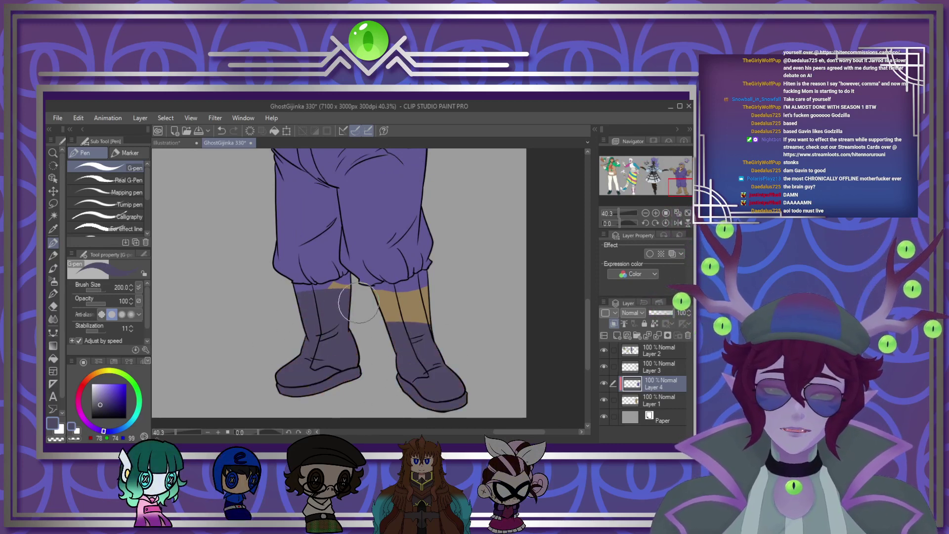
{"action": "mouse_move", "coordinate": [358, 303]}
{"action": "left_mouse_down"}
{"action": "mouse_move", "coordinate": [442, 320]}
{"action": "mouse_move", "coordinate": [419, 298]}
{"action": "mouse_move", "coordinate": [431, 291]}
{"action": "mouse_move", "coordinate": [383, 302]}
{"action": "left_mouse_up"}
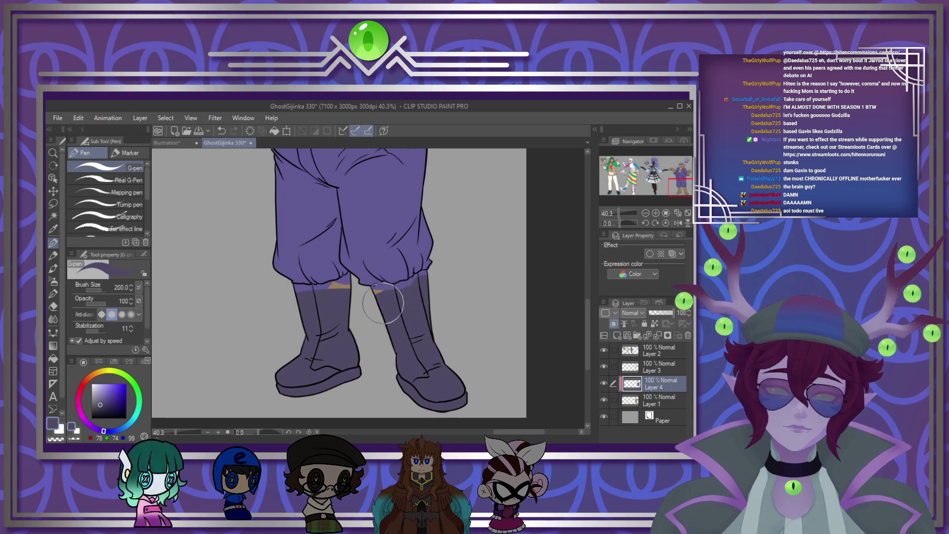
Step: Fill the tops of both boots up to the trouser cuffs with the dark greyish purple at brush size 80
{"action": "scroll", "coordinate": [382, 291], "scroll_direction": "up", "scroll_amount": 5}
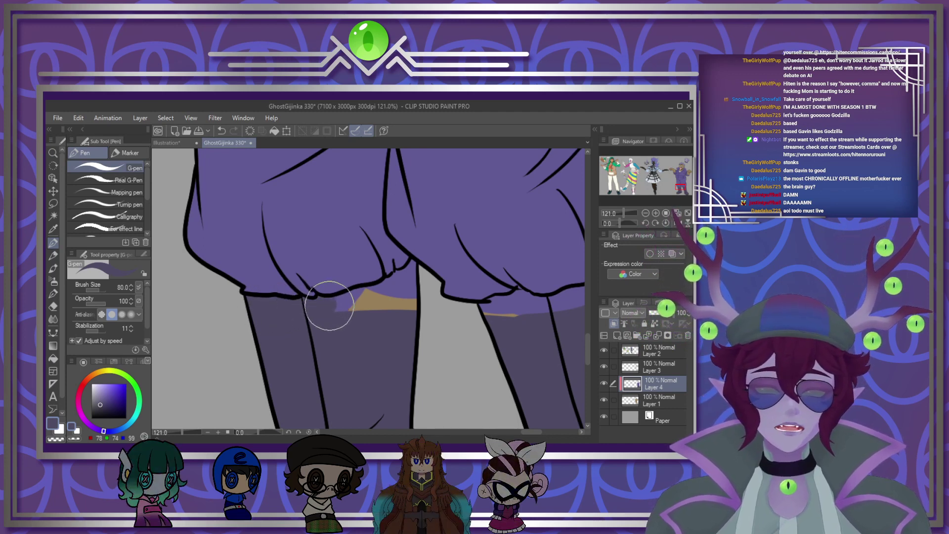
{"action": "left_click_drag", "start_coordinate": [367, 294], "coordinate": [390, 288]}
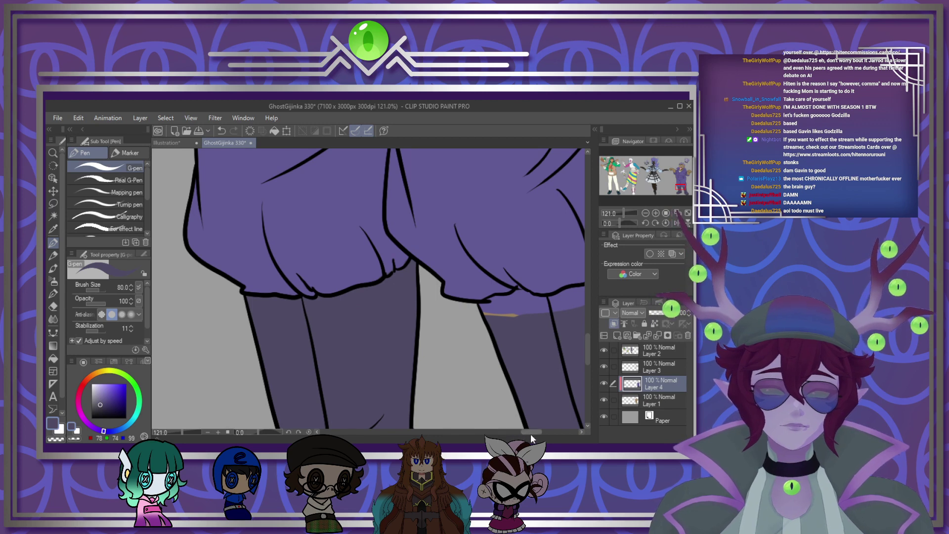
{"action": "left_click_drag", "start_coordinate": [530, 434], "coordinate": [538, 434]}
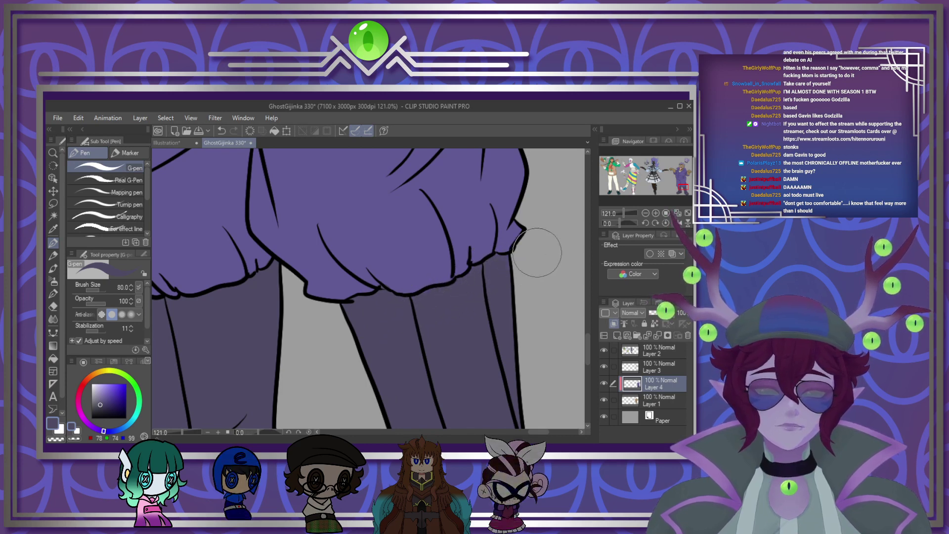
Step: Merge all the drawing layers above the paper into a single layer
{"action": "scroll", "coordinate": [505, 239], "scroll_direction": "down", "scroll_amount": 8}
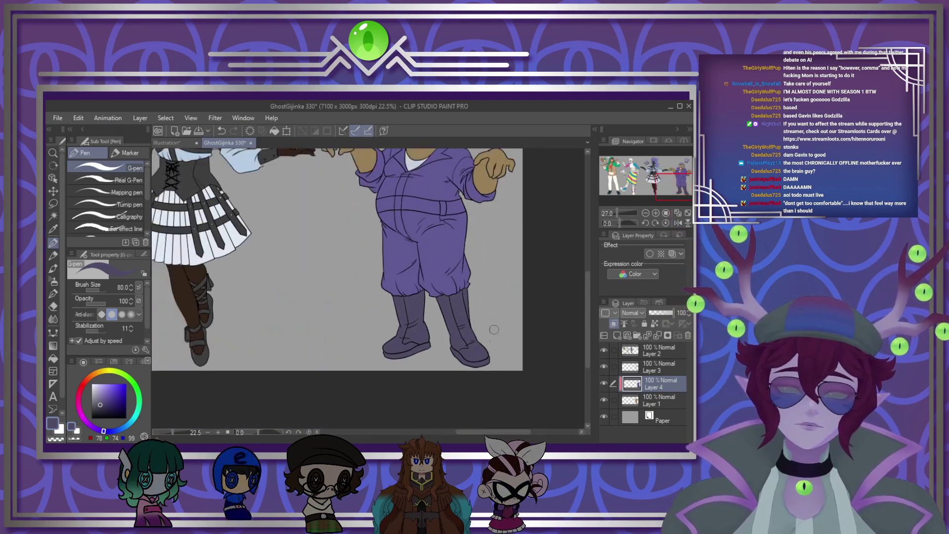
{"action": "scroll", "coordinate": [484, 344], "scroll_direction": "up", "scroll_amount": 4}
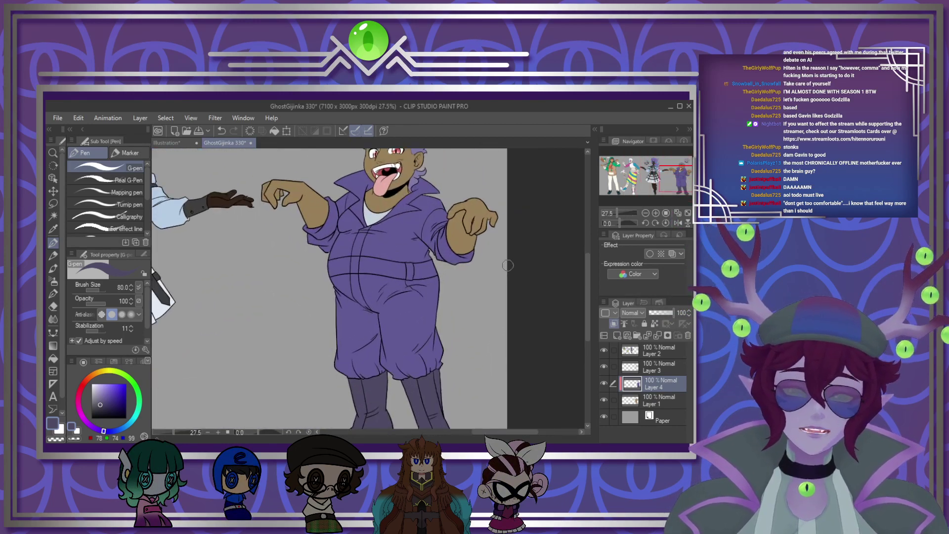
{"action": "left_click", "coordinate": [658, 336]}
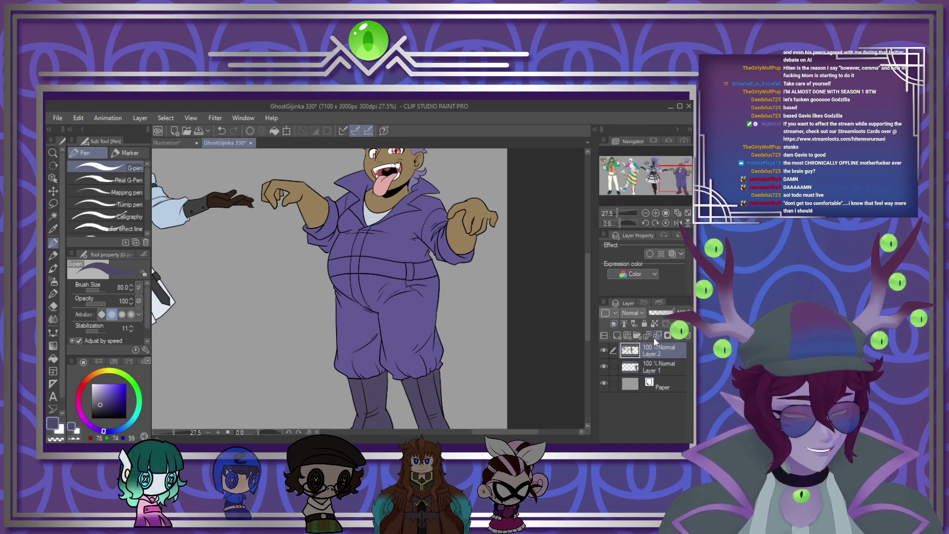
{"action": "left_click", "coordinate": [657, 335]}
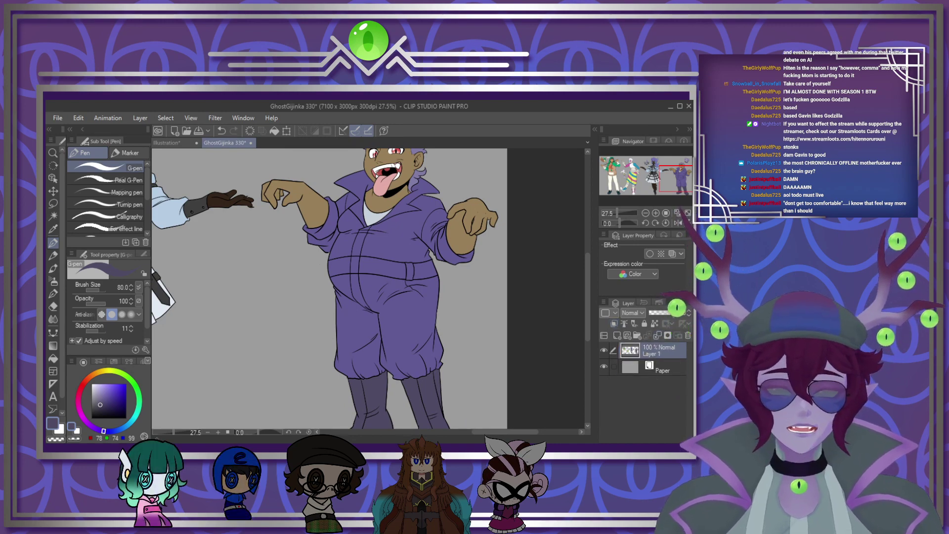
Step: Hide the paper layer and save the four-character lineup with a transparent background as GhostGijinka 330.png
{"action": "scroll", "coordinate": [425, 222], "scroll_direction": "down", "scroll_amount": 10}
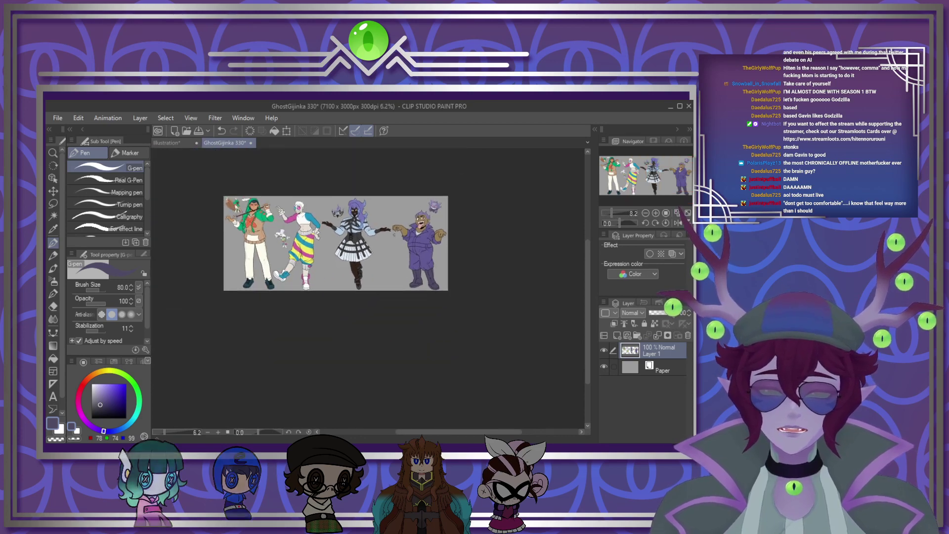
{"action": "scroll", "coordinate": [304, 189], "scroll_direction": "up", "scroll_amount": 4}
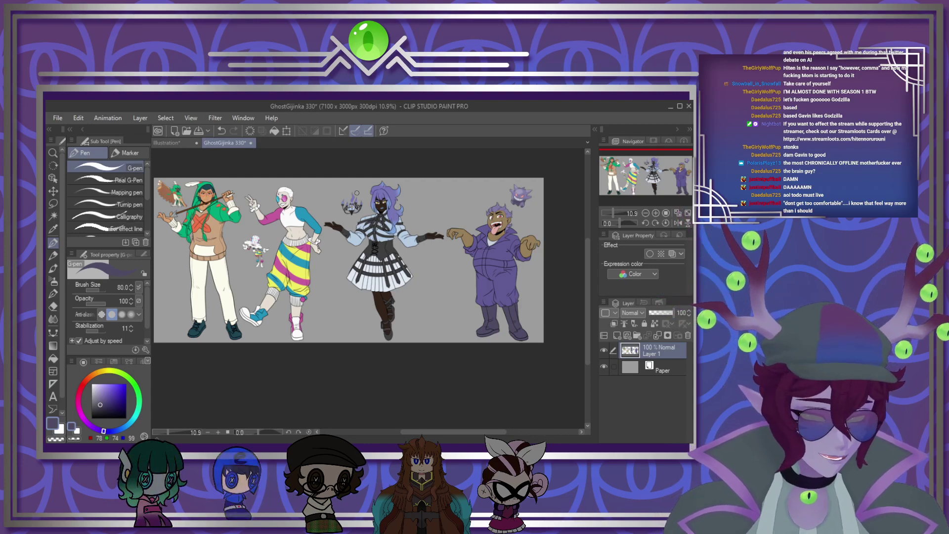
{"action": "left_click", "coordinate": [604, 366]}
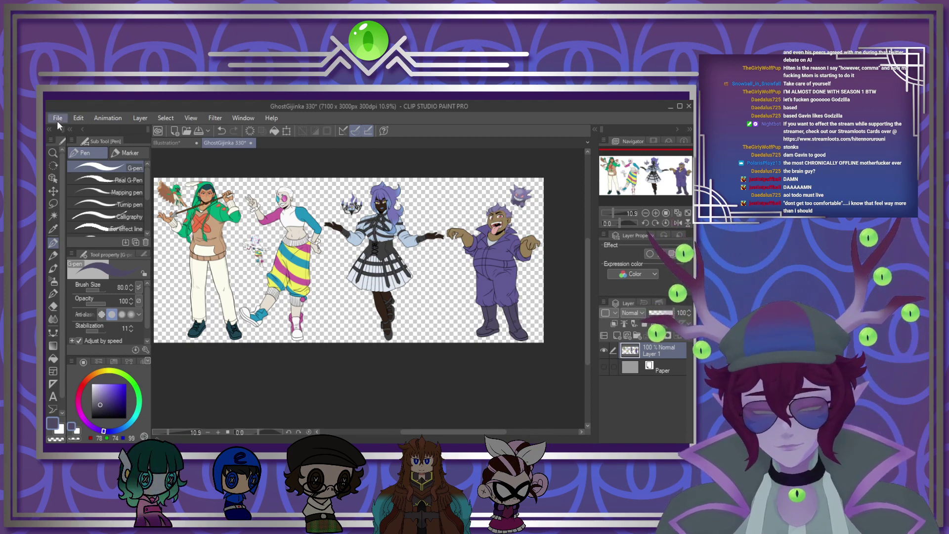
{"action": "left_click", "coordinate": [113, 197]}
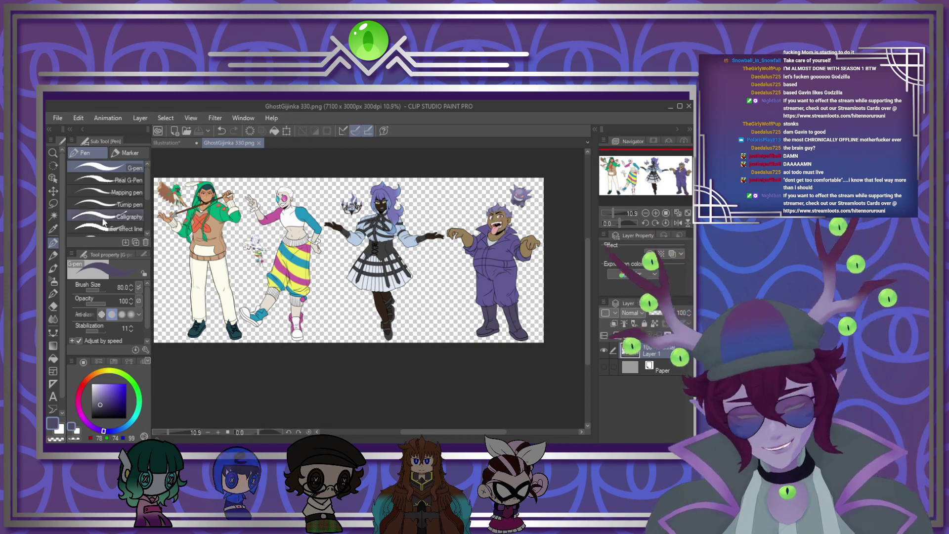
Step: Make the paper layer visible again and clear the lasso selection around the small Gengar
{"action": "left_click", "coordinate": [53, 203]}
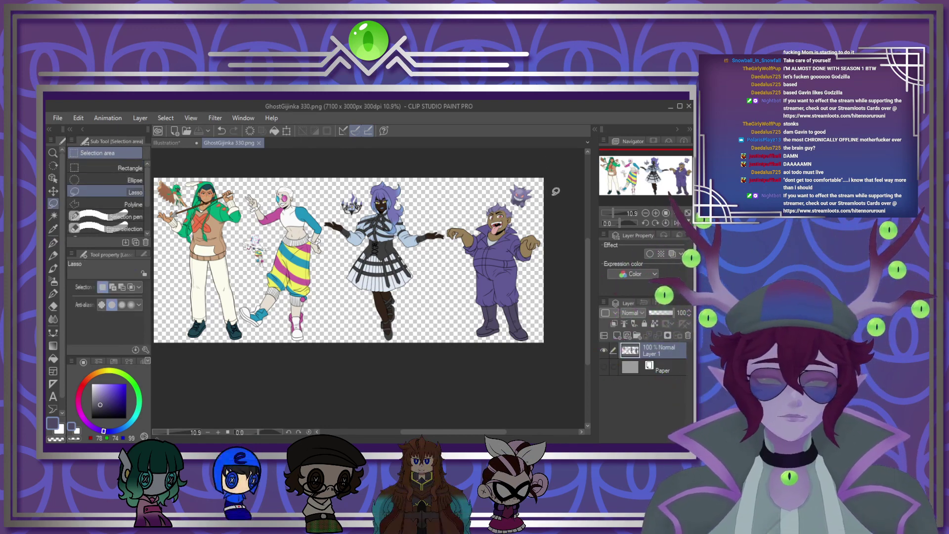
{"action": "left_click_drag", "start_coordinate": [440, 214], "coordinate": [439, 216]}
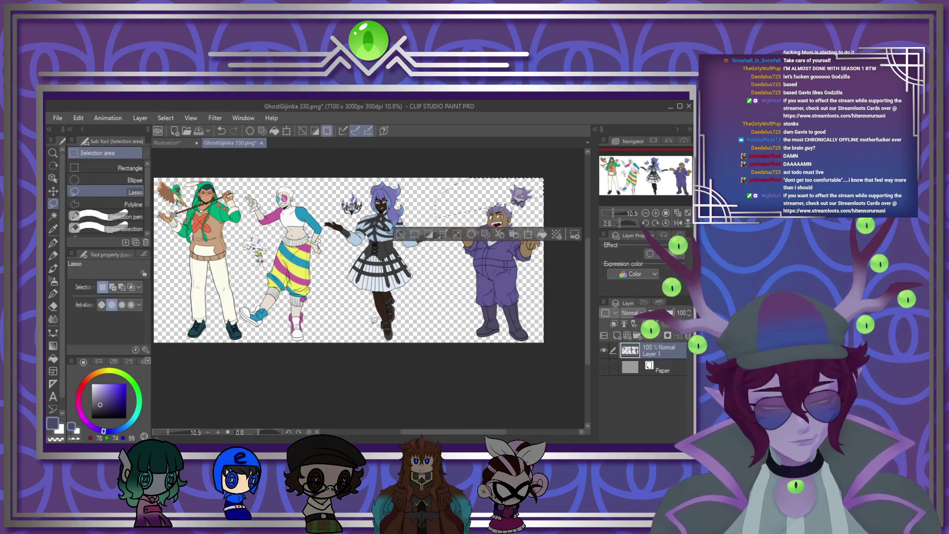
{"action": "left_click", "coordinate": [604, 366]}
{"action": "scroll", "coordinate": [548, 275], "scroll_direction": "down", "scroll_amount": 1}
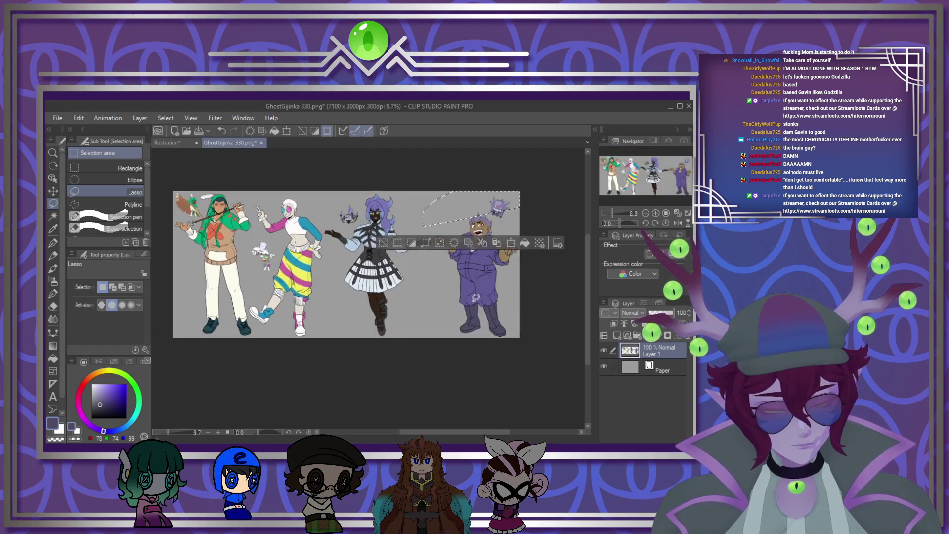
{"action": "scroll", "coordinate": [548, 275], "scroll_direction": "up", "scroll_amount": 1}
{"action": "key", "text": "ctrl+d"}
Step: Lasso the Gengar-inspired man together with his small Gengar, then cut and paste them onto their own layer
{"action": "scroll", "coordinate": [506, 262], "scroll_direction": "down", "scroll_amount": 1}
{"action": "scroll", "coordinate": [538, 256], "scroll_direction": "down", "scroll_amount": 1}
{"action": "scroll", "coordinate": [531, 197], "scroll_direction": "up", "scroll_amount": 3}
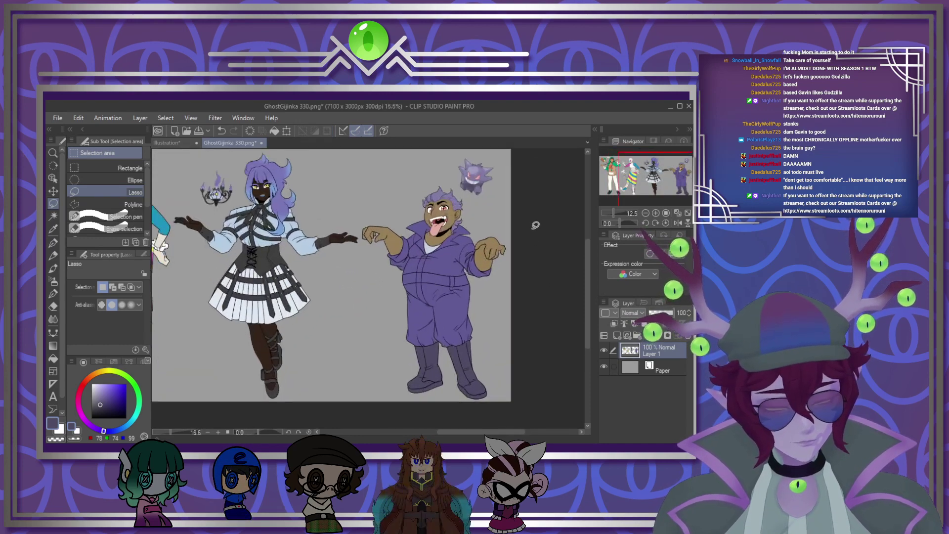
{"action": "mouse_move", "coordinate": [513, 153]}
{"action": "left_mouse_down"}
{"action": "mouse_move", "coordinate": [360, 232]}
{"action": "mouse_move", "coordinate": [377, 379]}
{"action": "mouse_move", "coordinate": [512, 410]}
{"action": "mouse_move", "coordinate": [530, 164]}
{"action": "left_mouse_up"}
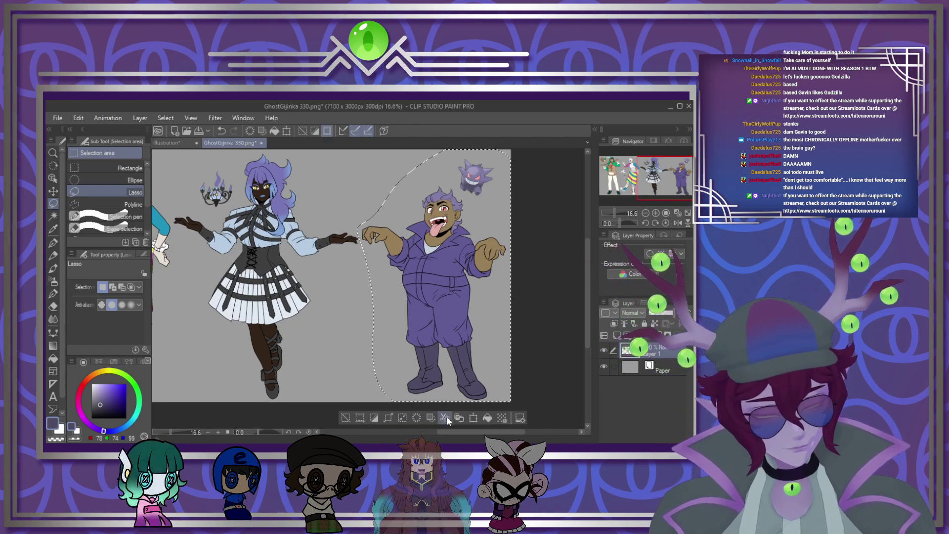
Step: Lasso the purple-haired woman and her chandelier companion on Layer 1, then cut and paste them onto a separate layer
{"action": "scroll", "coordinate": [579, 412], "scroll_direction": "down", "scroll_amount": 3}
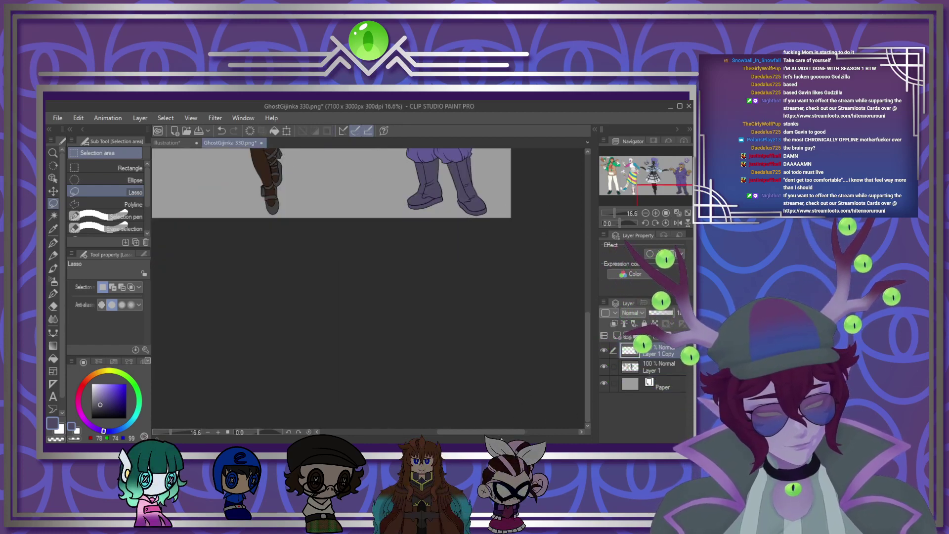
{"action": "left_click_drag", "start_coordinate": [500, 432], "coordinate": [482, 431]}
{"action": "left_click_drag", "start_coordinate": [588, 340], "coordinate": [585, 268]}
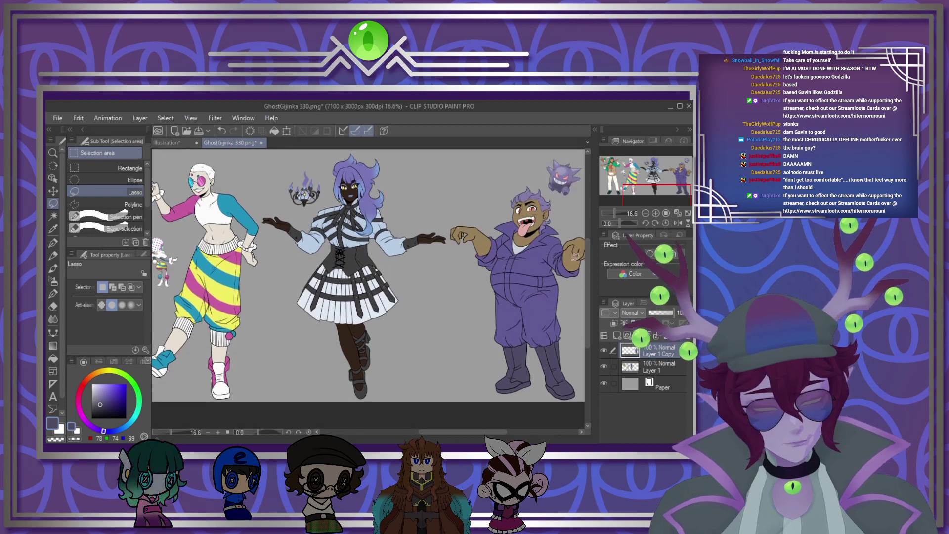
{"action": "mouse_move", "coordinate": [367, 147]}
{"action": "left_mouse_down"}
{"action": "mouse_move", "coordinate": [266, 188]}
{"action": "mouse_move", "coordinate": [260, 214]}
{"action": "mouse_move", "coordinate": [293, 355]}
{"action": "mouse_move", "coordinate": [373, 422]}
{"action": "mouse_move", "coordinate": [447, 336]}
{"action": "mouse_move", "coordinate": [455, 239]}
{"action": "mouse_move", "coordinate": [424, 207]}
{"action": "left_mouse_up"}
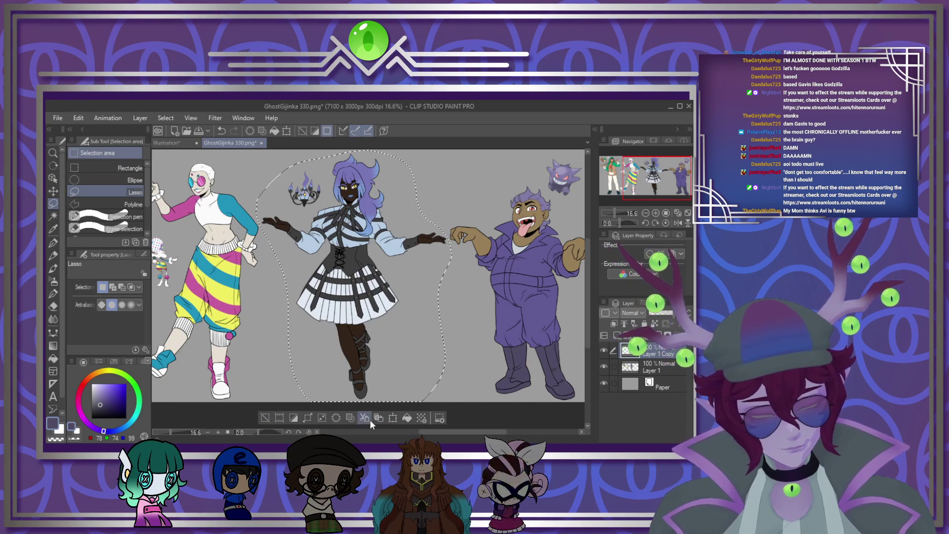
{"action": "left_click", "coordinate": [653, 371]}
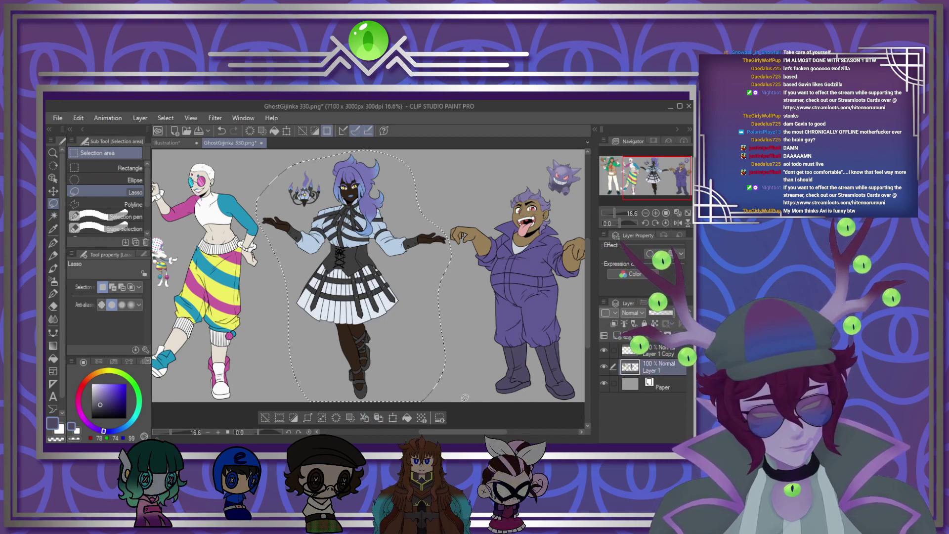
{"action": "left_click", "coordinate": [364, 418]}
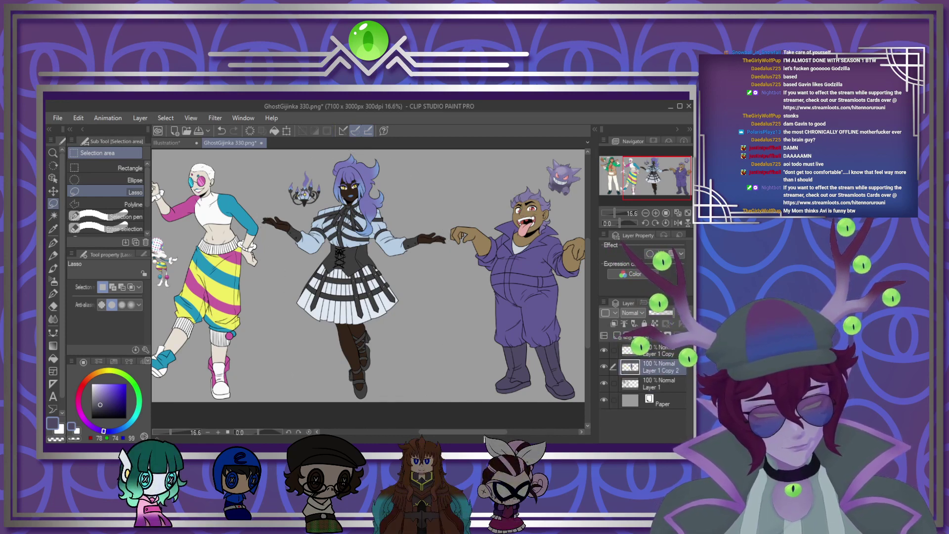
Step: Lasso the character in striped trousers with the small companion on Layer 1 and move them onto a separate layer
{"action": "left_click_drag", "start_coordinate": [484, 432], "coordinate": [452, 432]}
{"action": "mouse_move", "coordinate": [403, 186]}
{"action": "left_mouse_down"}
{"action": "mouse_move", "coordinate": [428, 311]}
{"action": "mouse_move", "coordinate": [402, 409]}
{"action": "mouse_move", "coordinate": [329, 414]}
{"action": "mouse_move", "coordinate": [288, 353]}
{"action": "mouse_move", "coordinate": [286, 239]}
{"action": "mouse_move", "coordinate": [303, 207]}
{"action": "mouse_move", "coordinate": [294, 180]}
{"action": "mouse_move", "coordinate": [326, 170]}
{"action": "mouse_move", "coordinate": [340, 151]}
{"action": "mouse_move", "coordinate": [376, 154]}
{"action": "left_mouse_up"}
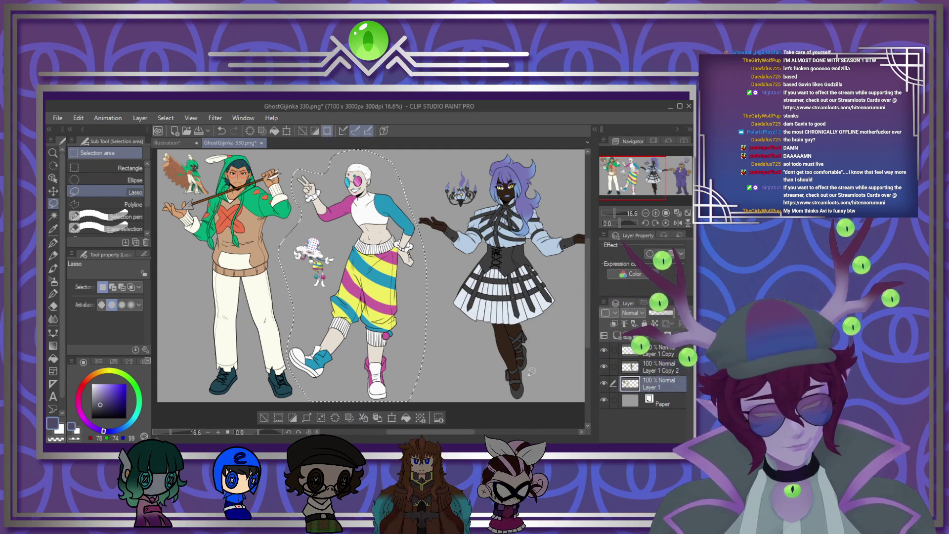
{"action": "key", "text": "ctrl+c"}
{"action": "key", "text": "ctrl+v"}
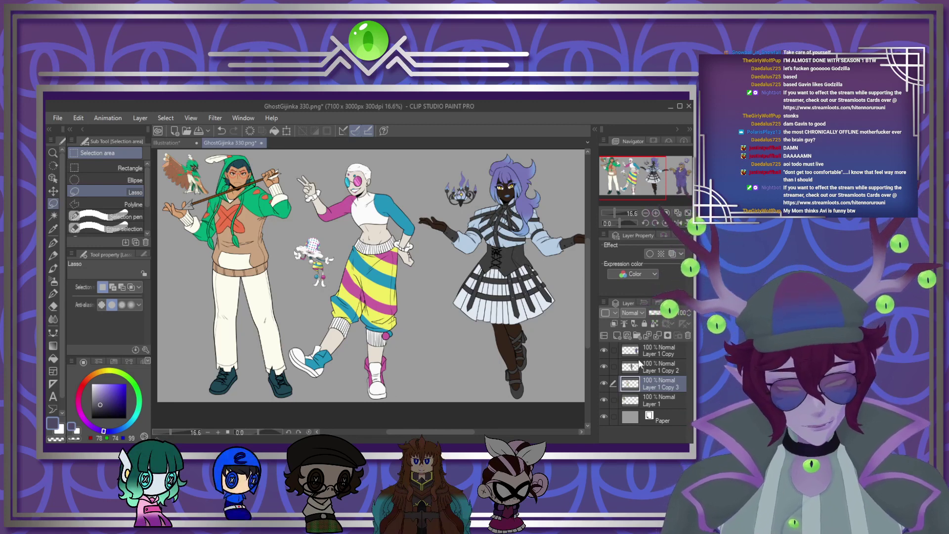
Step: Hide the layers of the woman and the Gengar-inspired man, and move the striped-trousered character close beside the green-hooded man
{"action": "left_click", "coordinate": [604, 367]}
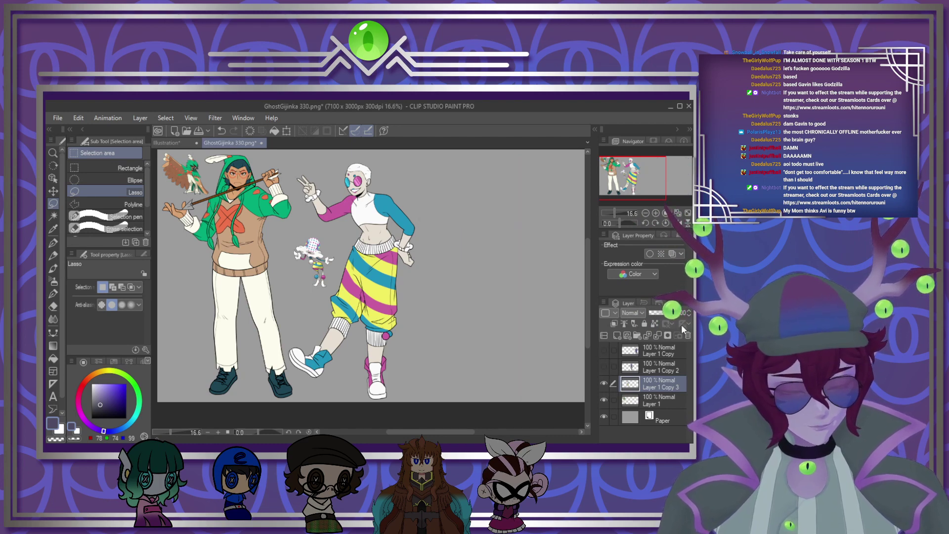
{"action": "key", "text": "k"}
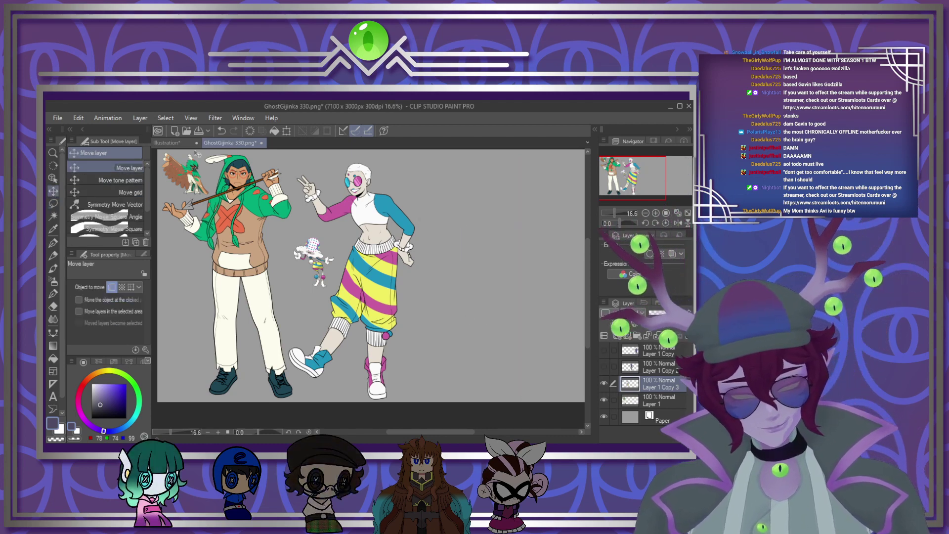
{"action": "mouse_move", "coordinate": [389, 264]}
{"action": "left_mouse_down"}
{"action": "mouse_move", "coordinate": [364, 264]}
{"action": "mouse_move", "coordinate": [371, 276]}
{"action": "mouse_move", "coordinate": [384, 270]}
{"action": "left_mouse_up"}
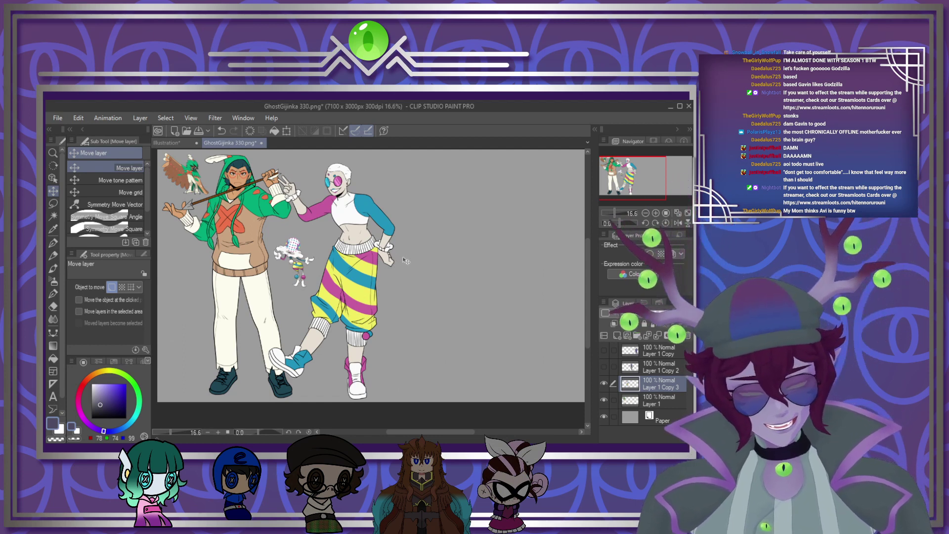
Step: Lasso and slightly enlarge the small companion between the first two characters, then merge their layer down into Layer 1
{"action": "left_click", "coordinate": [53, 204]}
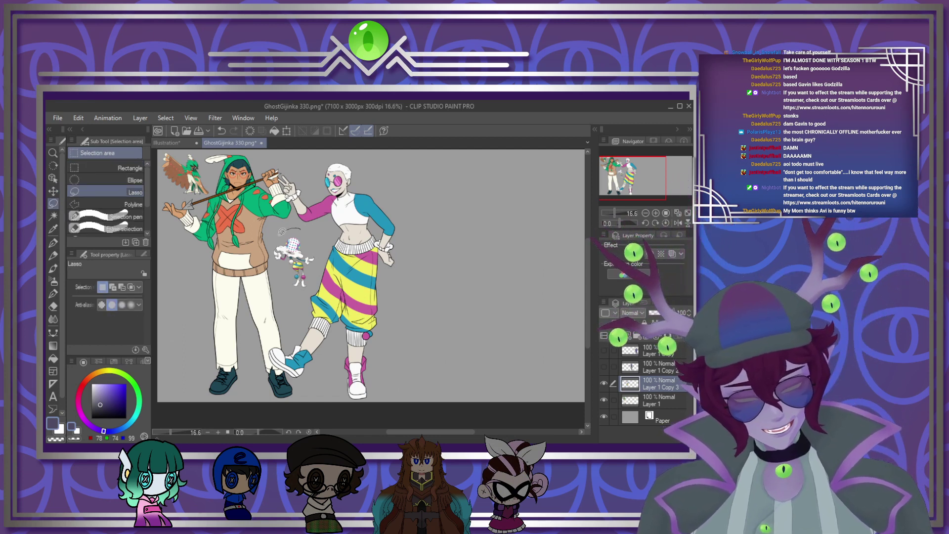
{"action": "mouse_move", "coordinate": [277, 259]}
{"action": "left_mouse_down"}
{"action": "mouse_move", "coordinate": [299, 294]}
{"action": "mouse_move", "coordinate": [319, 250]}
{"action": "left_mouse_up"}
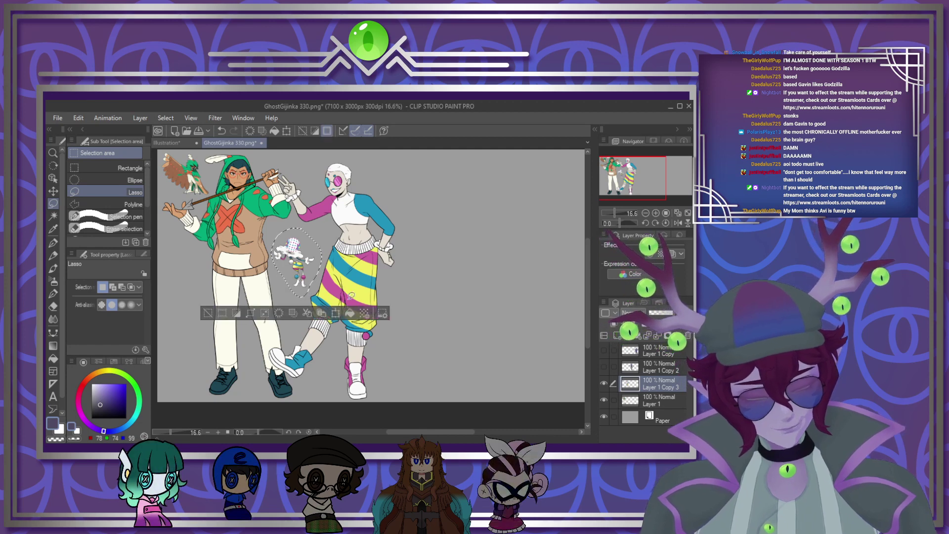
{"action": "left_click", "coordinate": [338, 314]}
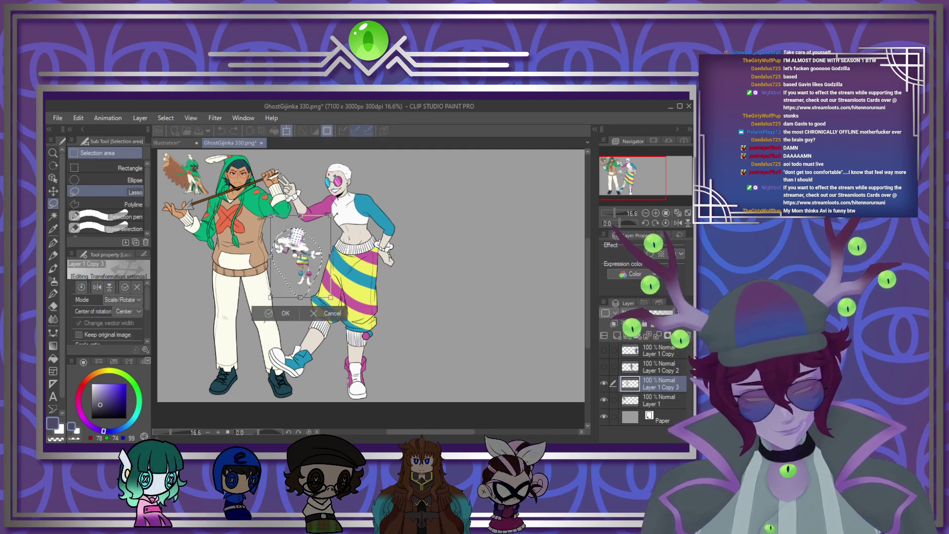
{"action": "left_click_drag", "start_coordinate": [327, 267], "coordinate": [321, 275]}
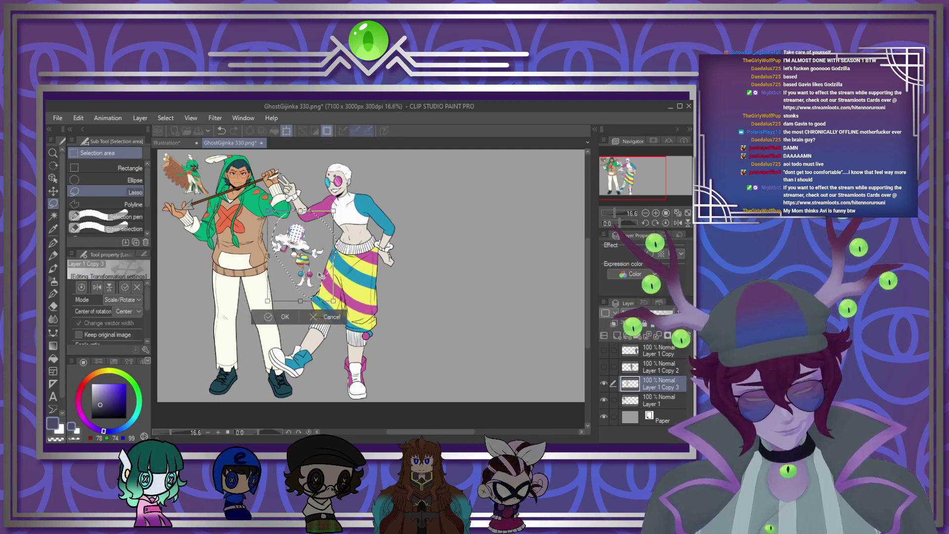
{"action": "left_click", "coordinate": [289, 317]}
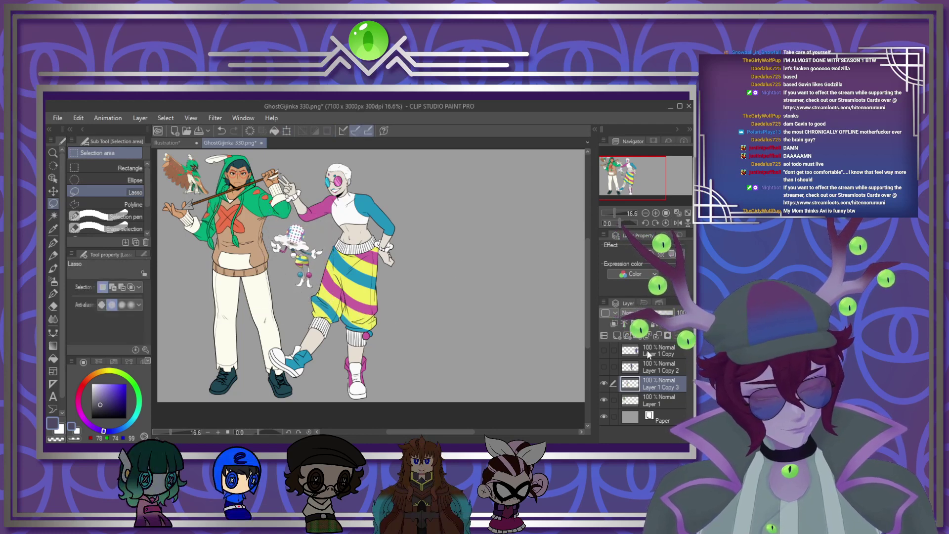
{"action": "left_click", "coordinate": [658, 334]}
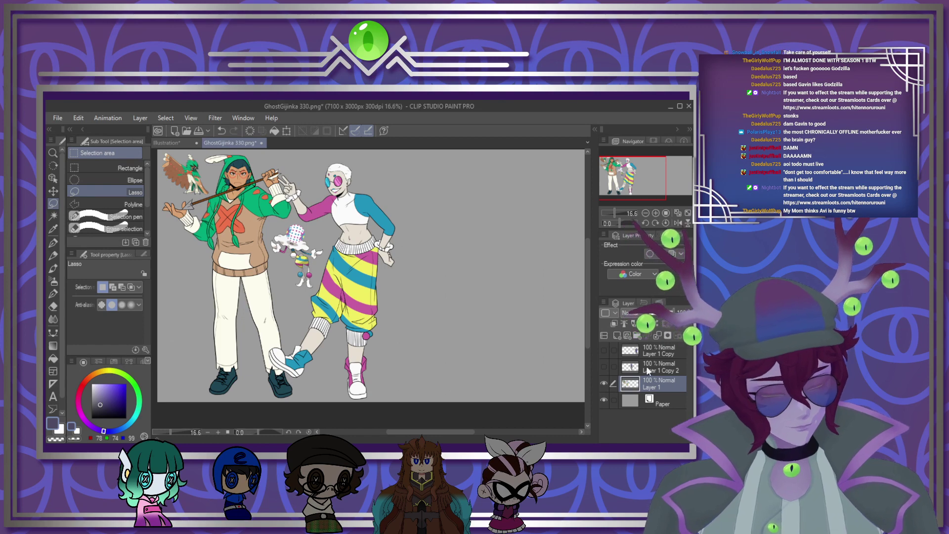
Step: Show the purple-haired woman's layer and move it close beside the striped-trousered character
{"action": "left_click", "coordinate": [604, 366]}
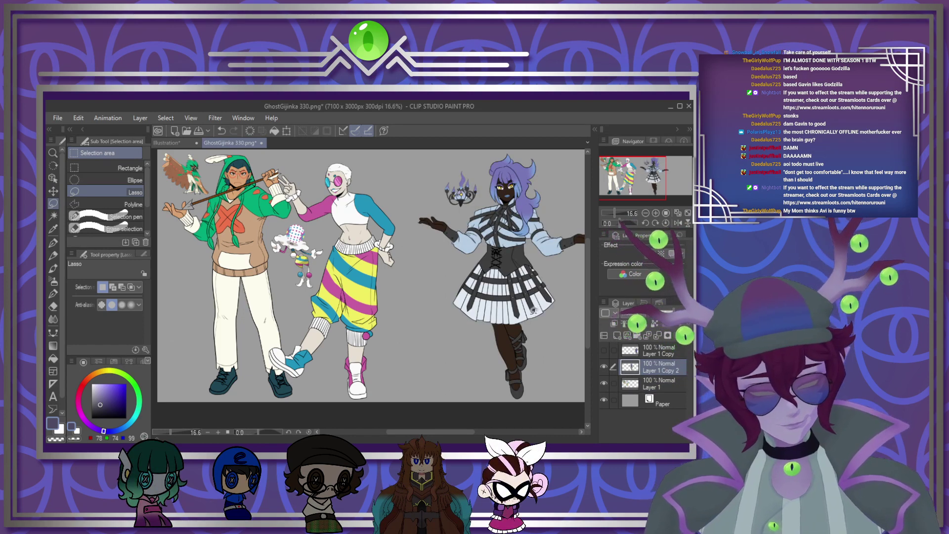
{"action": "left_click", "coordinate": [53, 190]}
{"action": "left_click_drag", "start_coordinate": [529, 321], "coordinate": [482, 318]}
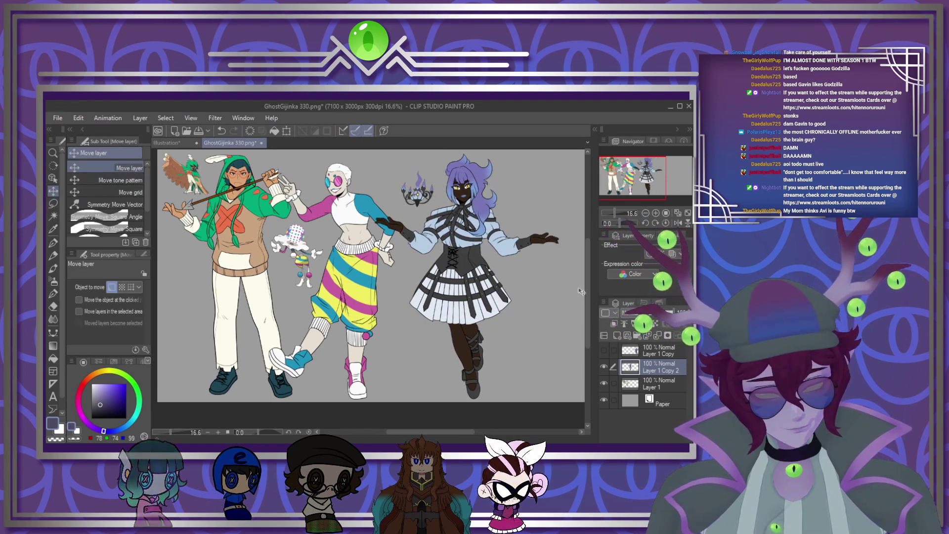
Step: Lasso the chandelier companion, enlarge it slightly above the woman's raised hand, and merge the layer down into Layer 1
{"action": "scroll", "coordinate": [594, 313], "scroll_direction": "down", "scroll_amount": 2}
{"action": "scroll", "coordinate": [586, 334], "scroll_direction": "up", "scroll_amount": 3}
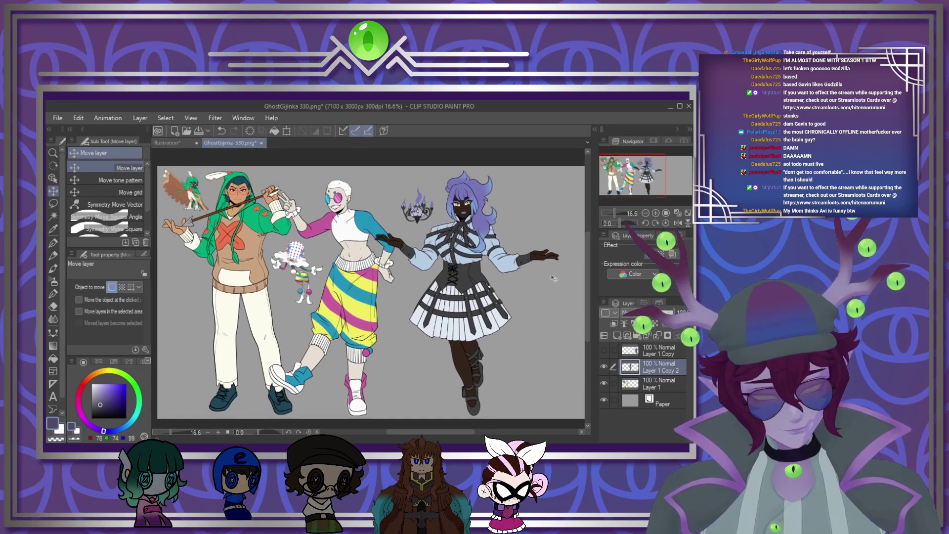
{"action": "key", "text": "m"}
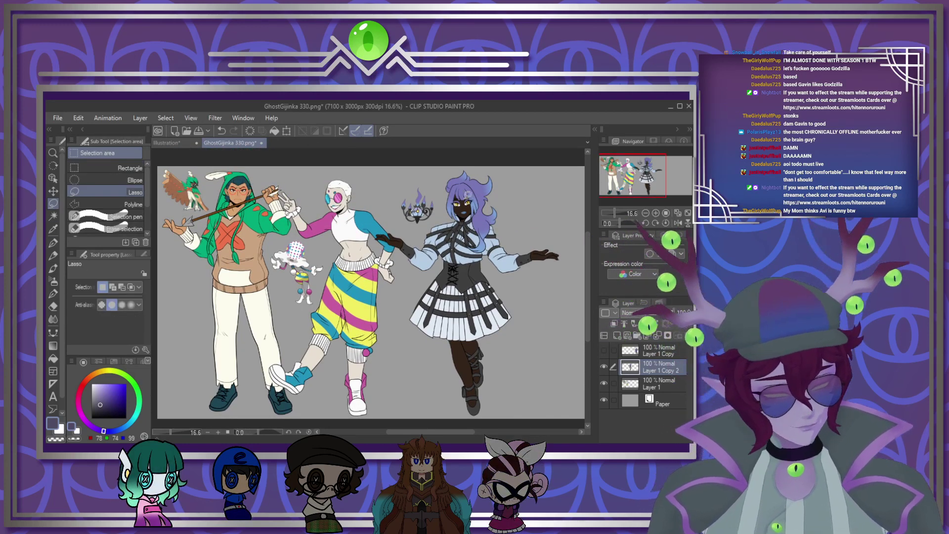
{"action": "key", "text": "ctrl+t"}
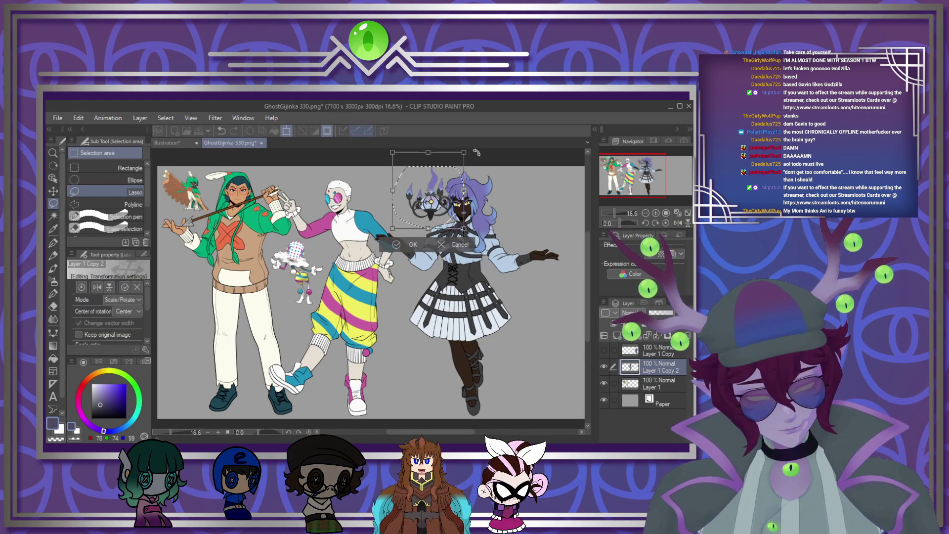
{"action": "left_click_drag", "start_coordinate": [435, 197], "coordinate": [416, 209]}
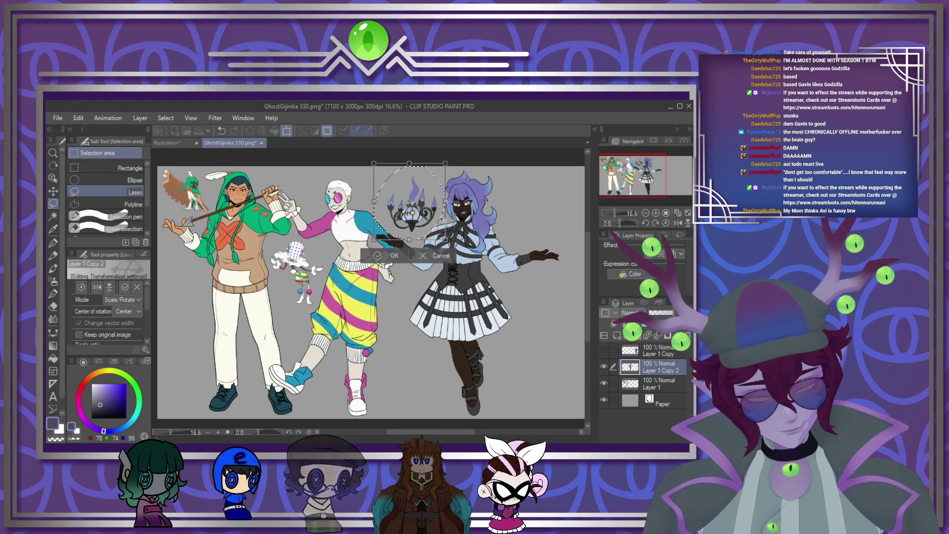
{"action": "left_click_drag", "start_coordinate": [445, 164], "coordinate": [450, 158]}
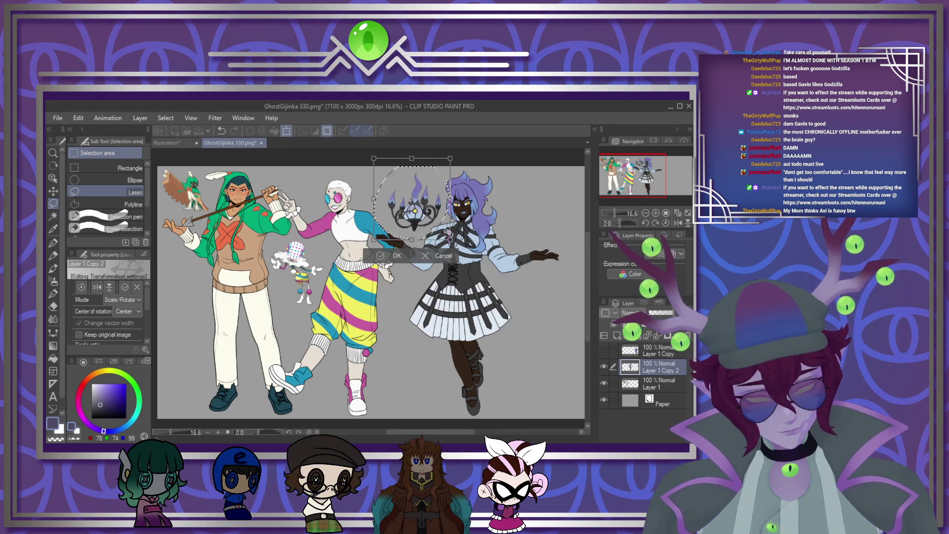
{"action": "left_click_drag", "start_coordinate": [447, 231], "coordinate": [444, 234]}
{"action": "left_click", "coordinate": [393, 258]}
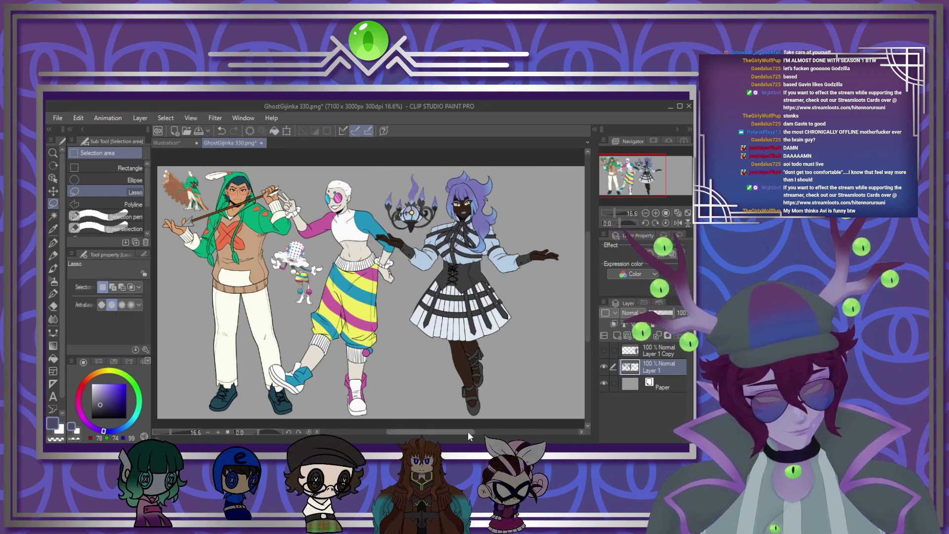
Step: Show the Gengar-inspired man's layer, place it beneath Layer 1, and move him close beside the purple-haired woman
{"action": "left_click_drag", "start_coordinate": [467, 432], "coordinate": [492, 431]}
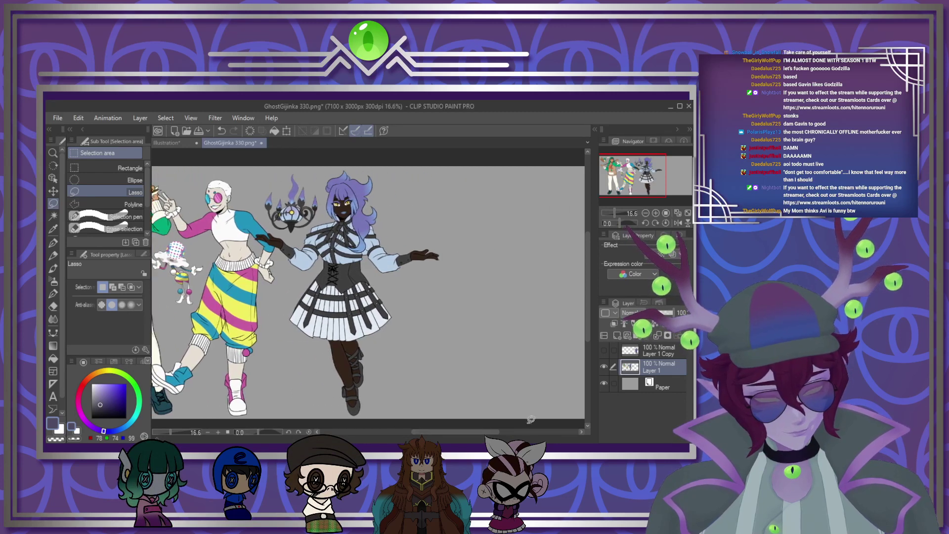
{"action": "left_click", "coordinate": [604, 351]}
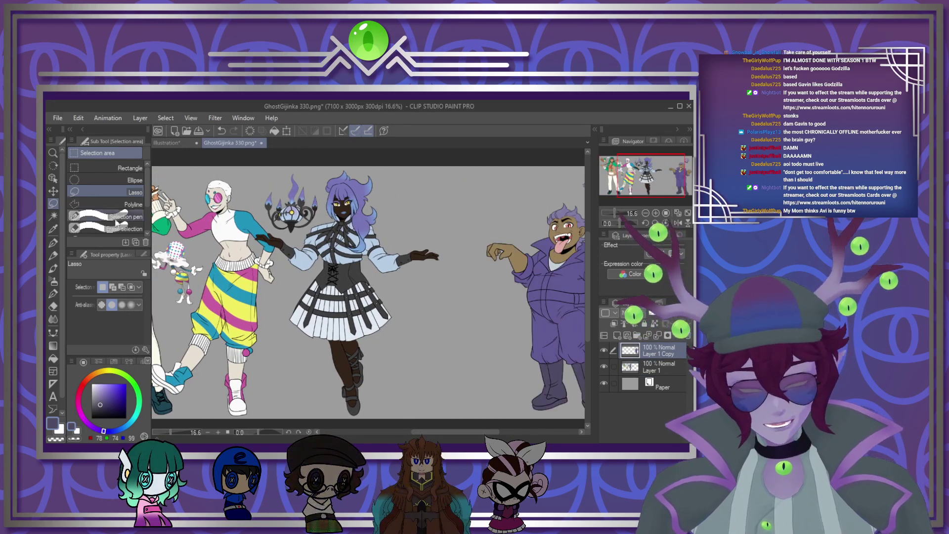
{"action": "key", "text": "k"}
{"action": "left_click_drag", "start_coordinate": [487, 432], "coordinate": [500, 432]}
{"action": "left_click_drag", "start_coordinate": [654, 352], "coordinate": [654, 376]}
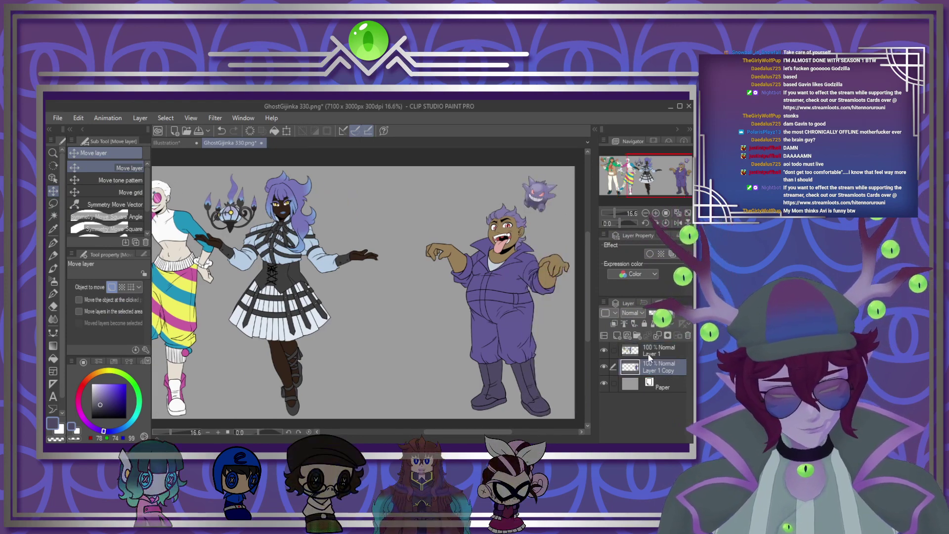
{"action": "left_click_drag", "start_coordinate": [521, 334], "coordinate": [418, 348]}
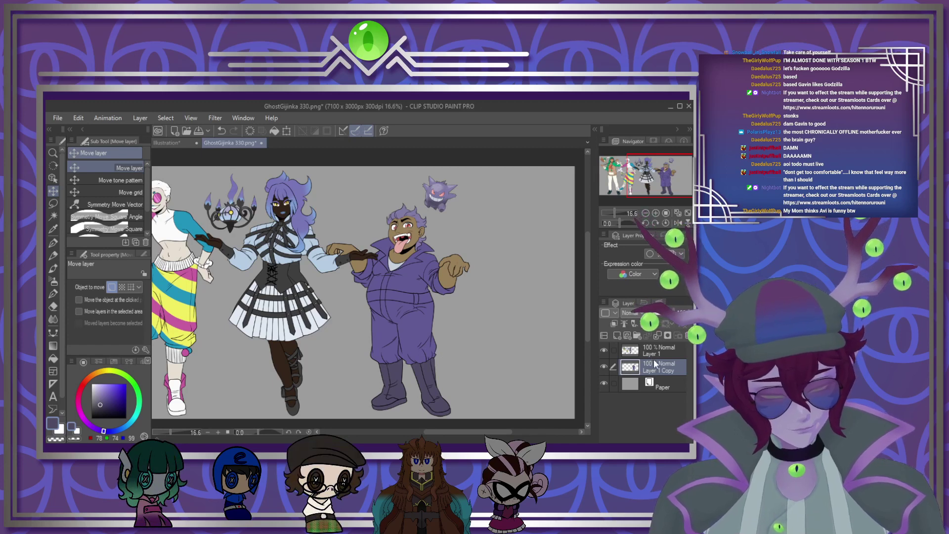
Step: Lasso the Gengar companion, enlarge it, and place it near the ground between the purple-haired woman and the man in the jumpsuit
{"action": "left_click", "coordinate": [672, 351]}
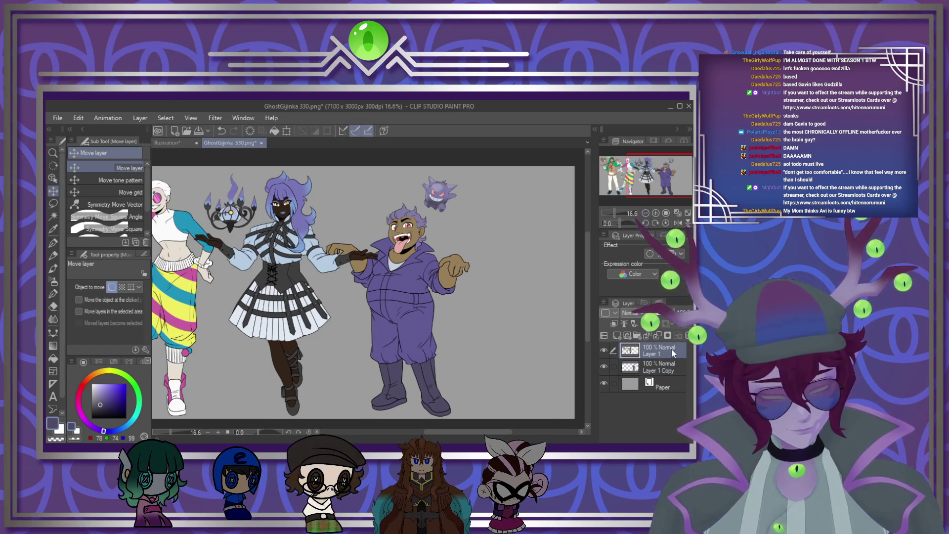
{"action": "left_click", "coordinate": [649, 364]}
{"action": "key", "text": "m"}
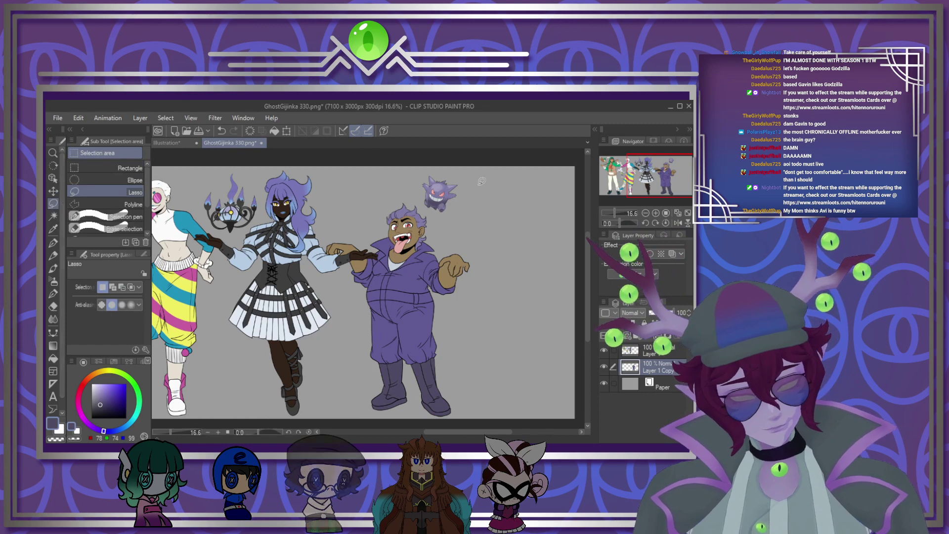
{"action": "left_click_drag", "start_coordinate": [474, 189], "coordinate": [425, 172]}
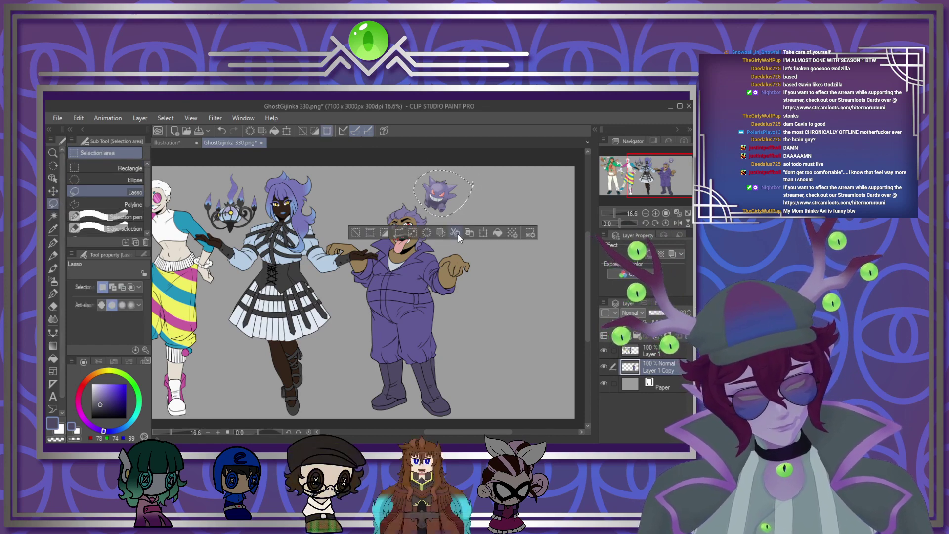
{"action": "left_click", "coordinate": [483, 233]}
{"action": "left_click_drag", "start_coordinate": [379, 322], "coordinate": [388, 388]}
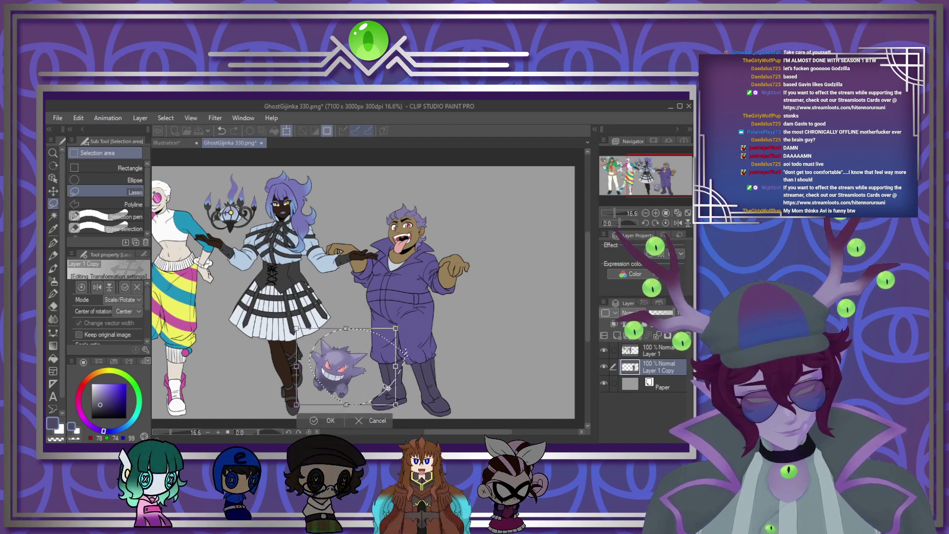
{"action": "left_click", "coordinate": [328, 420]}
{"action": "scroll", "coordinate": [537, 316], "scroll_direction": "down", "scroll_amount": 4}
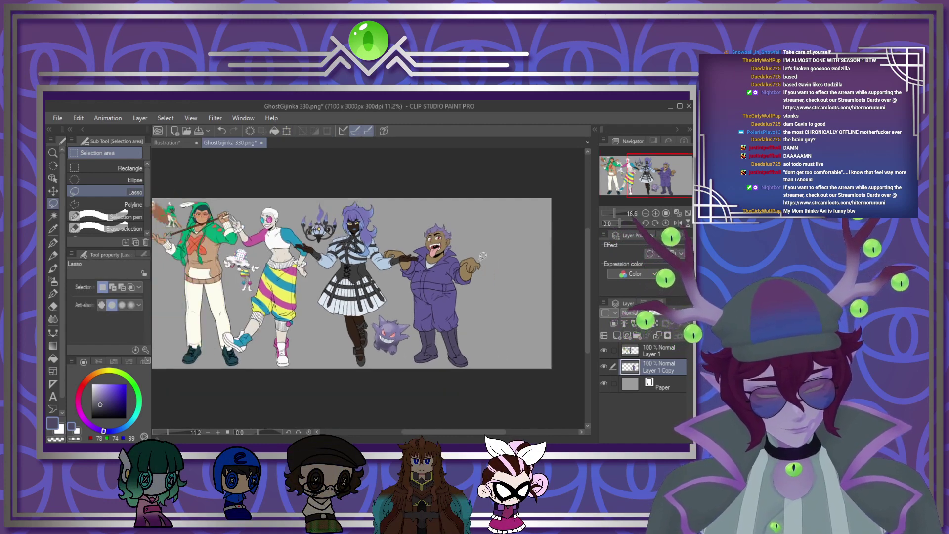
{"action": "scroll", "coordinate": [454, 258], "scroll_direction": "up", "scroll_amount": 1}
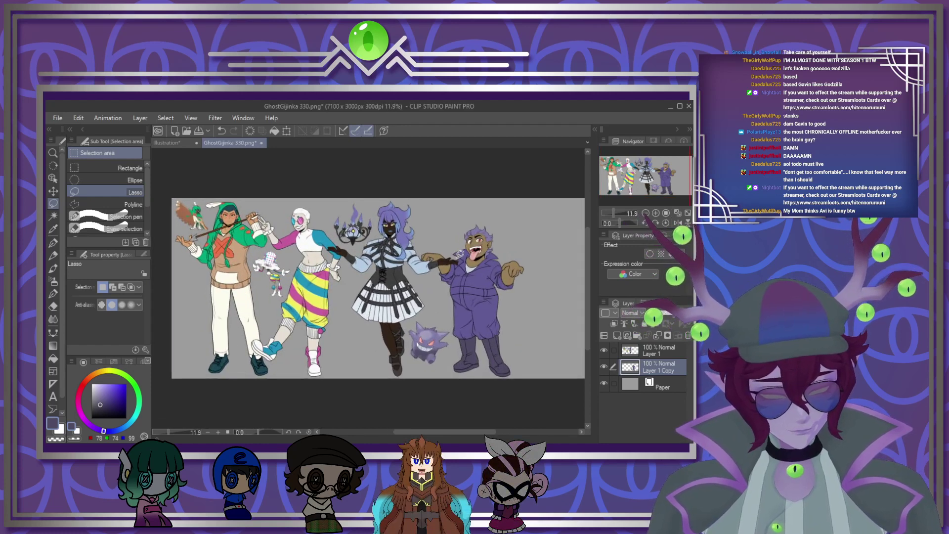
Step: Crop the canvas to 5905 x 3000 px around the four characters, removing the empty area beside the jumpsuit man
{"action": "left_click", "coordinate": [119, 168]}
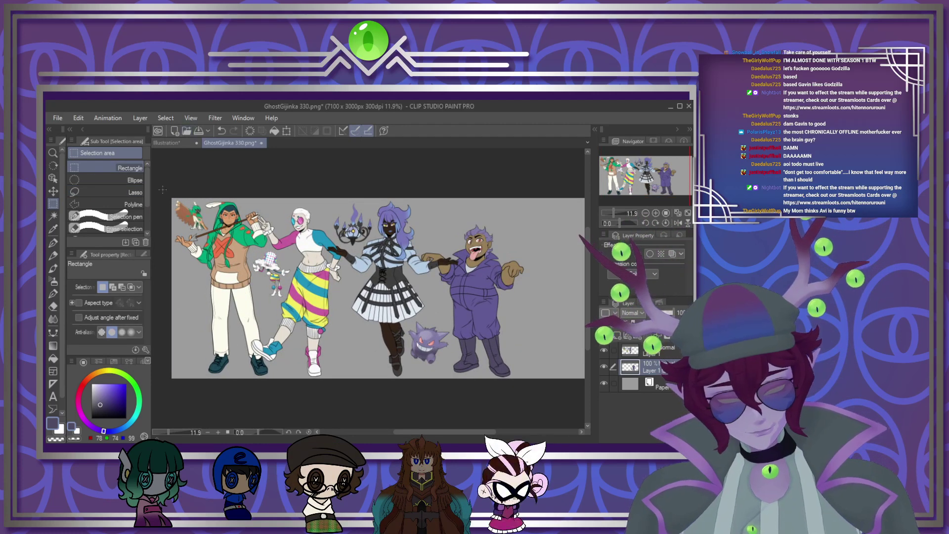
{"action": "left_click_drag", "start_coordinate": [163, 190], "coordinate": [553, 369]}
{"action": "left_click_drag", "start_coordinate": [527, 390], "coordinate": [515, 390]}
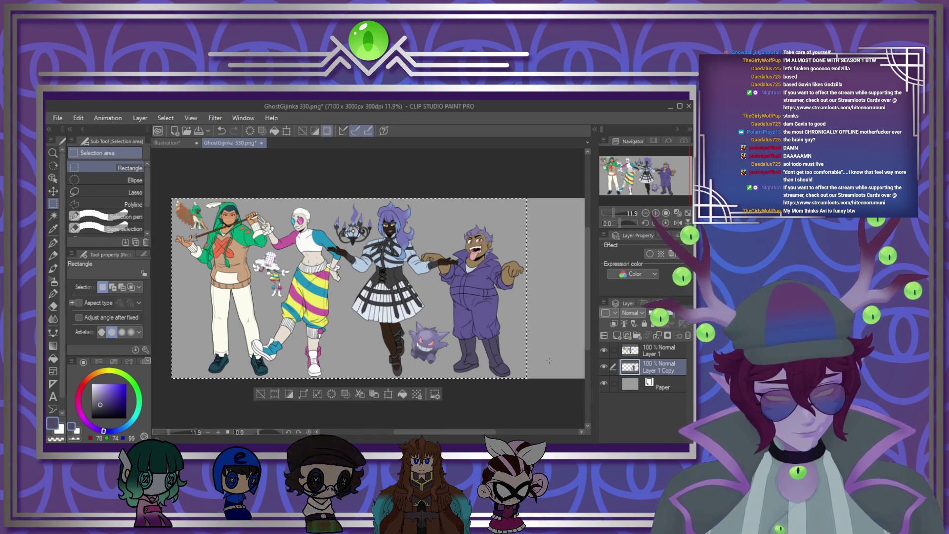
{"action": "left_click", "coordinate": [275, 394]}
{"action": "key", "text": "ctrl+d"}
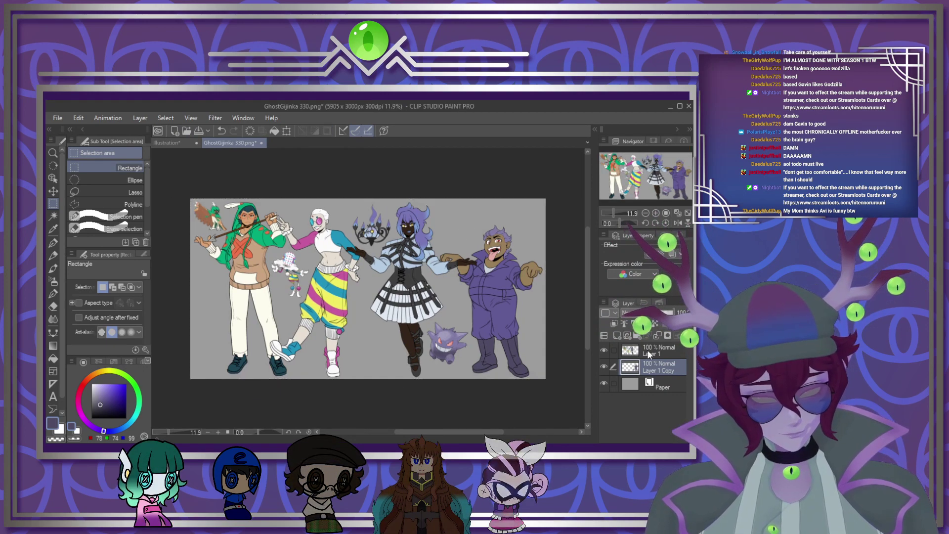
{"action": "scroll", "coordinate": [375, 259], "scroll_direction": "down", "scroll_amount": 4}
{"action": "scroll", "coordinate": [396, 267], "scroll_direction": "up", "scroll_amount": 2}
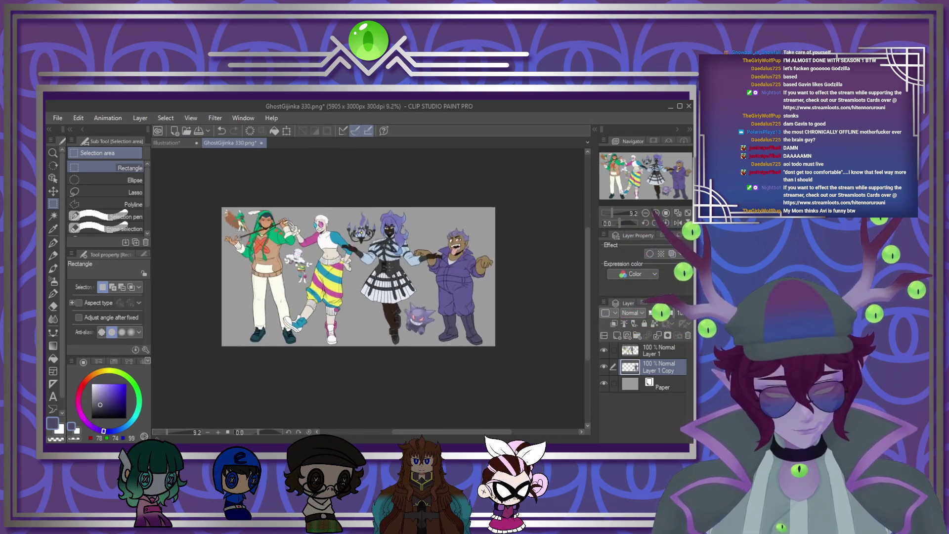
Step: Extend the canvas height to 3900 px, adding equal space above and below the characters
{"action": "left_click", "coordinate": [187, 381]}
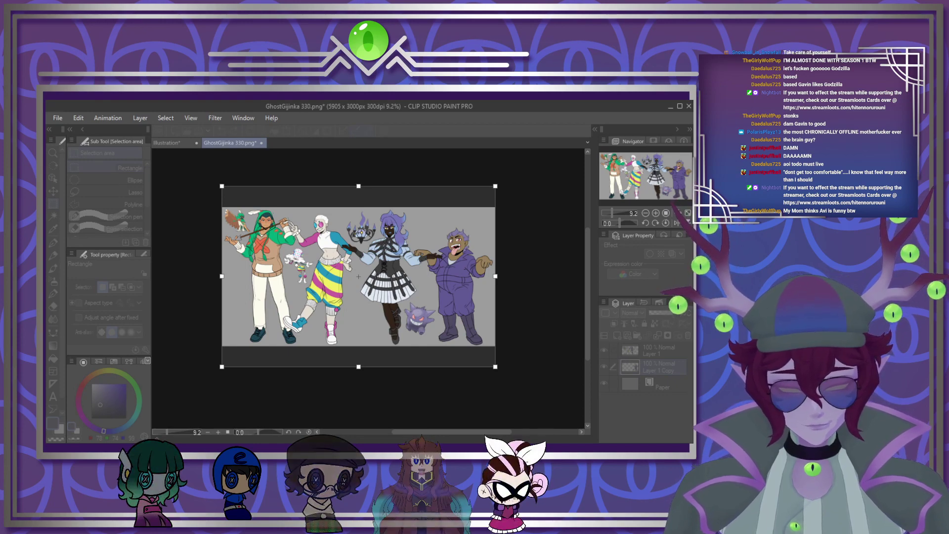
{"action": "key", "text": "Return"}
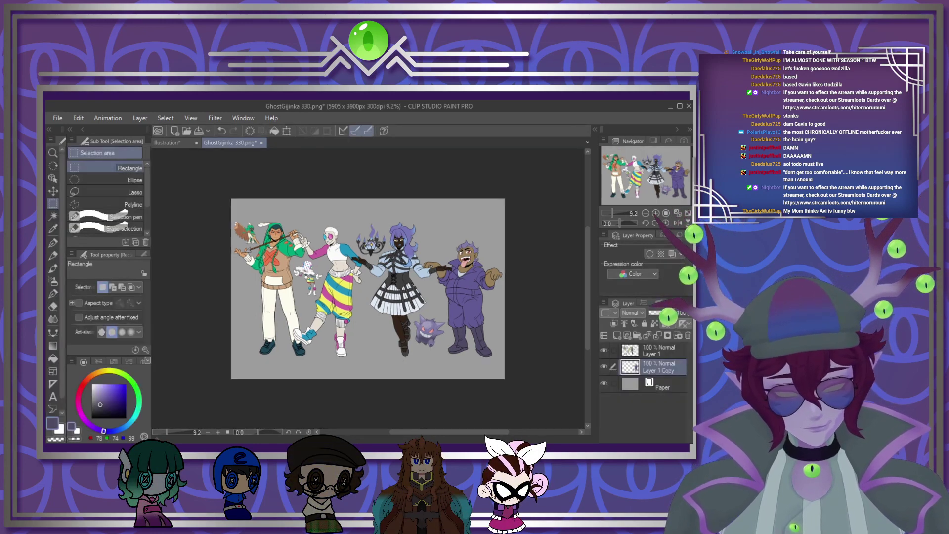
{"action": "scroll", "coordinate": [318, 286], "scroll_direction": "down", "scroll_amount": 1}
{"action": "scroll", "coordinate": [406, 315], "scroll_direction": "up", "scroll_amount": 2}
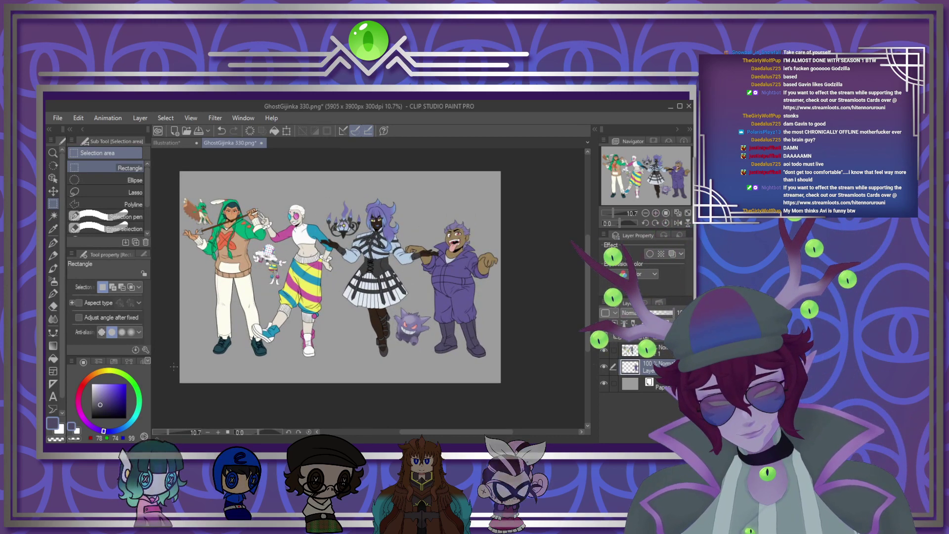
{"action": "left_click_drag", "start_coordinate": [174, 366], "coordinate": [512, 192]}
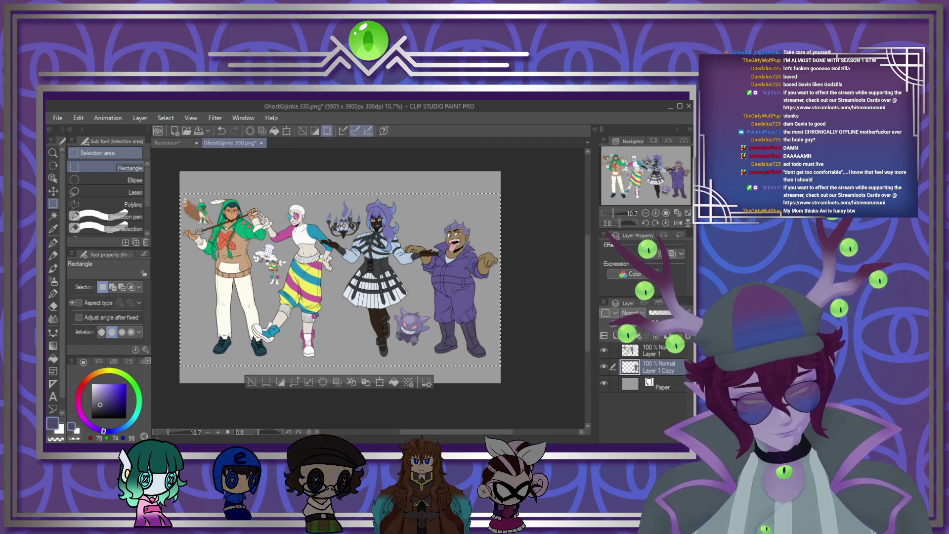
{"action": "key", "text": "ctrl+d"}
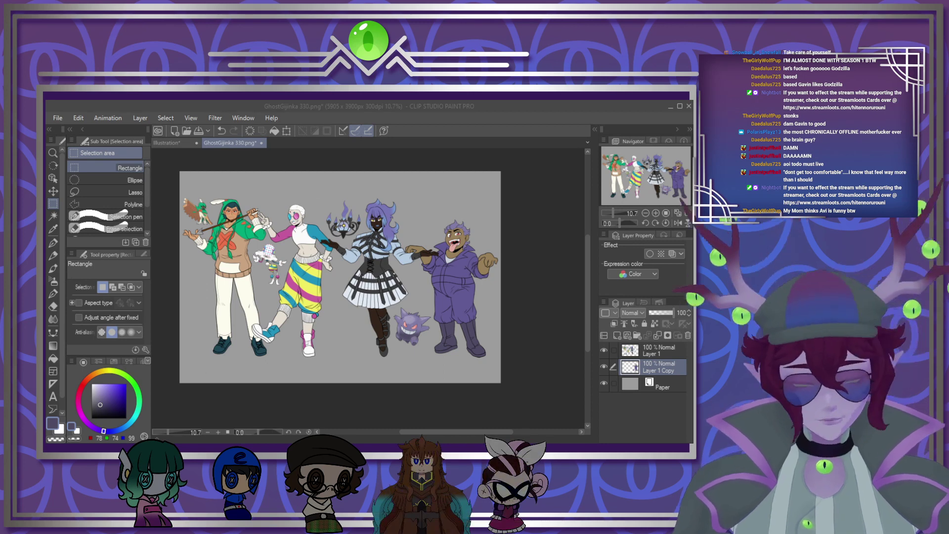
Step: Import the round ghost-type symbol and the star-shaped tera ghost symbol as image layers between Layer 1 and Layer 1 Copy
{"action": "key", "text": "alt+Tab"}
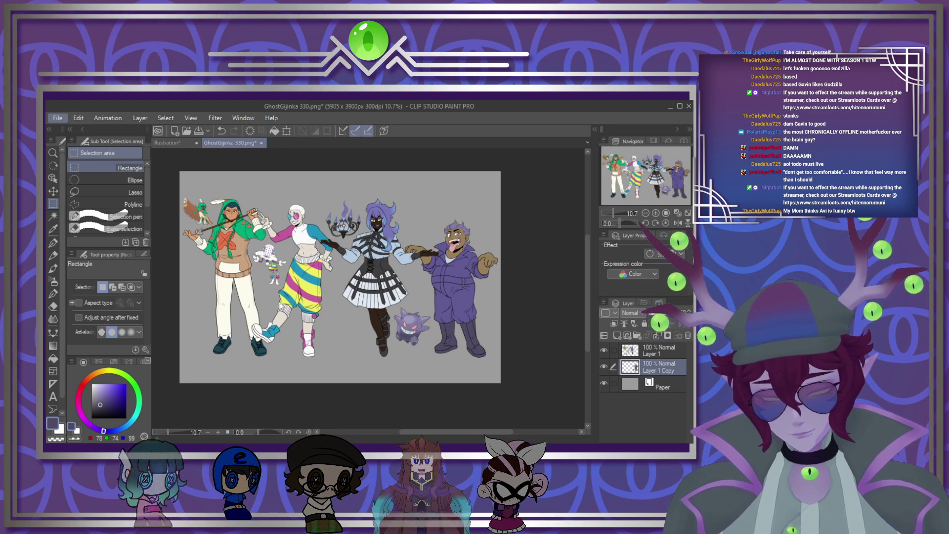
{"action": "key", "text": "alt+Tab"}
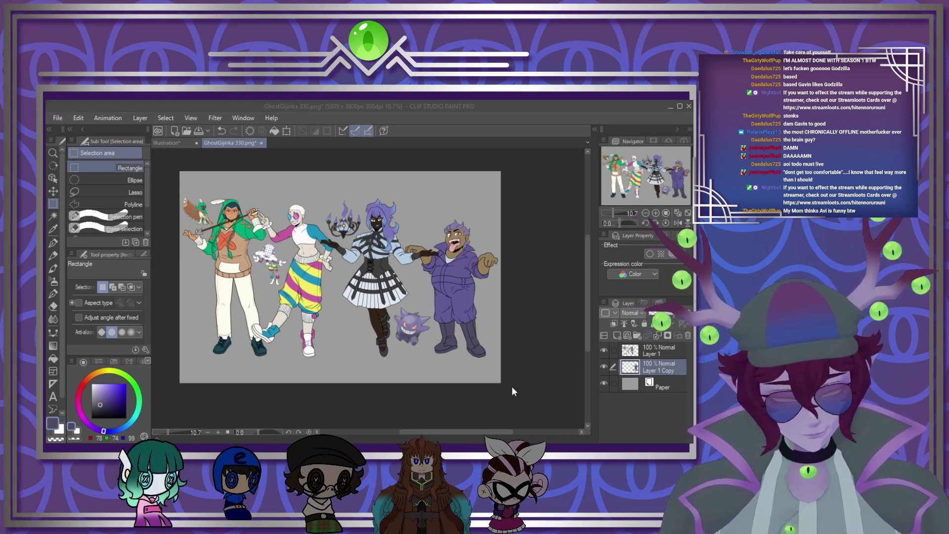
{"action": "left_click_drag", "start_coordinate": [512, 388], "coordinate": [508, 398]}
{"action": "scroll", "coordinate": [332, 282], "scroll_direction": "up", "scroll_amount": 5}
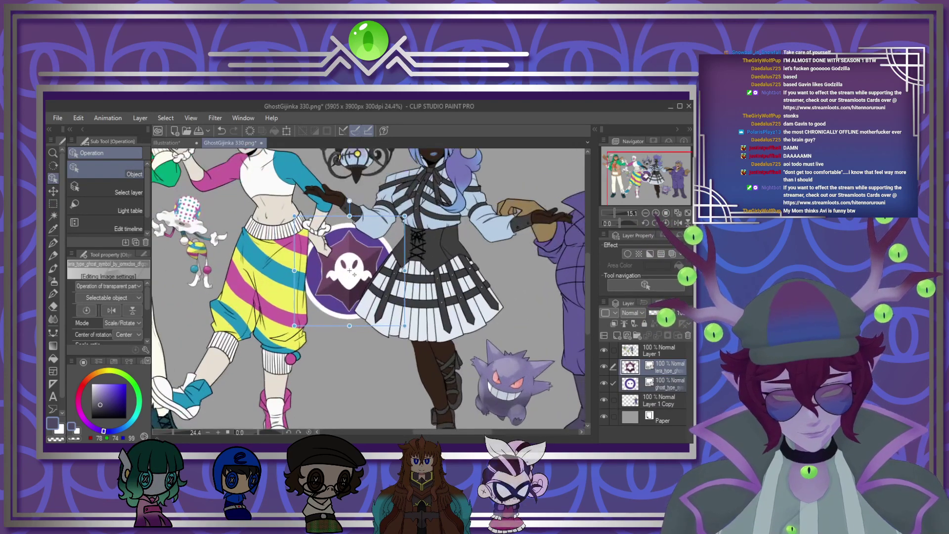
{"action": "scroll", "coordinate": [354, 274], "scroll_direction": "up", "scroll_amount": 1}
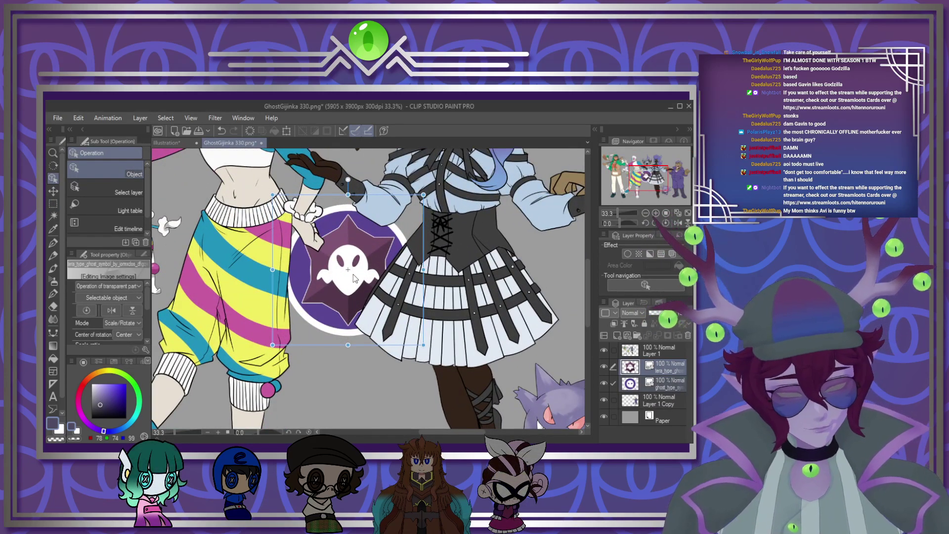
Step: Try to enlarge and reposition the star-shaped ghost symbol with the character layer hidden
{"action": "left_click_drag", "start_coordinate": [423, 195], "coordinate": [433, 184]}
{"action": "left_click_drag", "start_coordinate": [413, 293], "coordinate": [404, 296]}
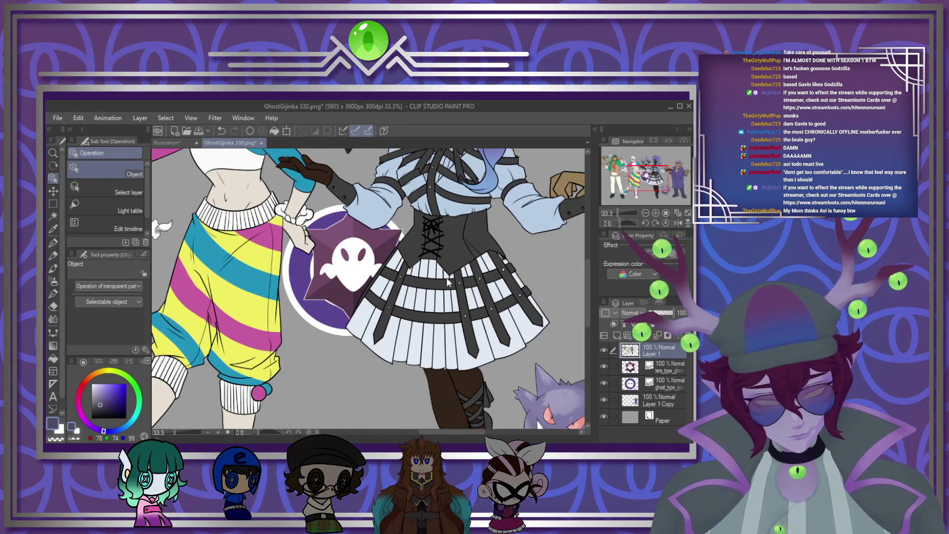
{"action": "left_click", "coordinate": [603, 351]}
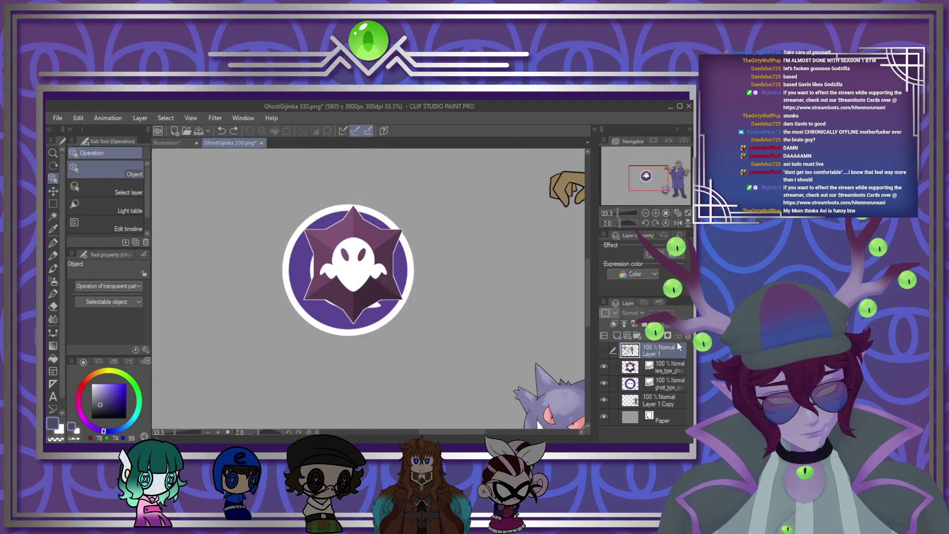
Step: Move Layer 1 Copy above both symbol layers, show Layer 1, and merge Layer 1 down into it
{"action": "left_click_drag", "start_coordinate": [660, 405], "coordinate": [667, 359]}
{"action": "left_click", "coordinate": [659, 348]}
{"action": "left_click", "coordinate": [604, 349]}
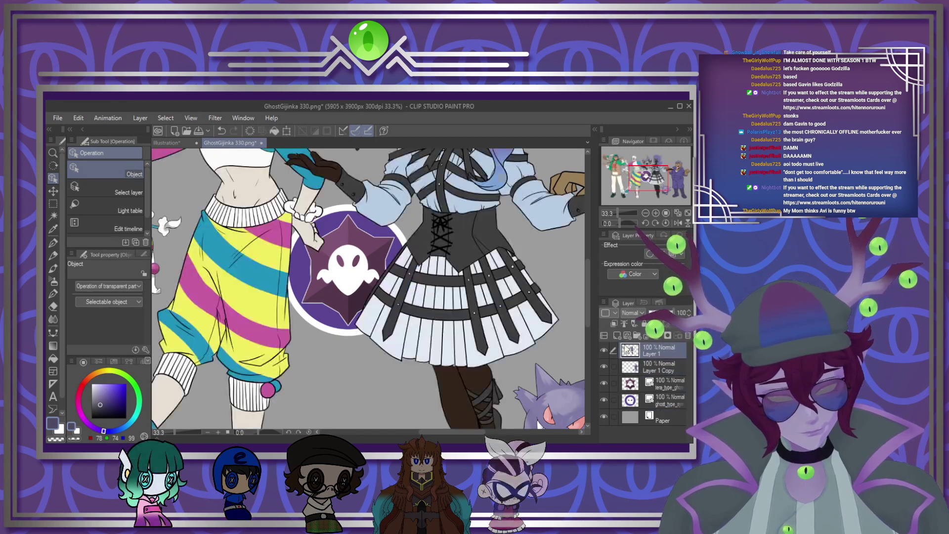
{"action": "left_click", "coordinate": [659, 337]}
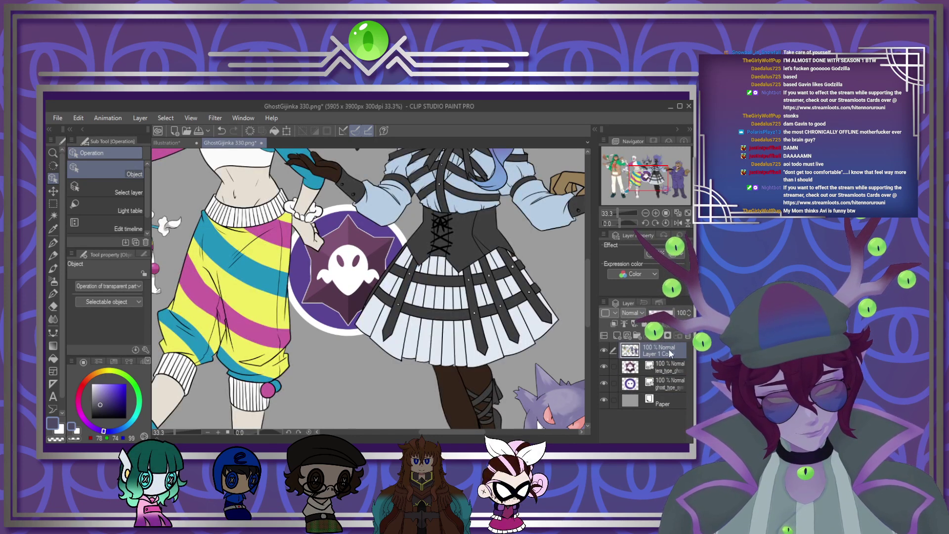
Step: Hide the merged character layer, lock the round symbol's layer, then enlarge the star-shaped ghost symbol and move it beside the round one
{"action": "left_click", "coordinate": [603, 350]}
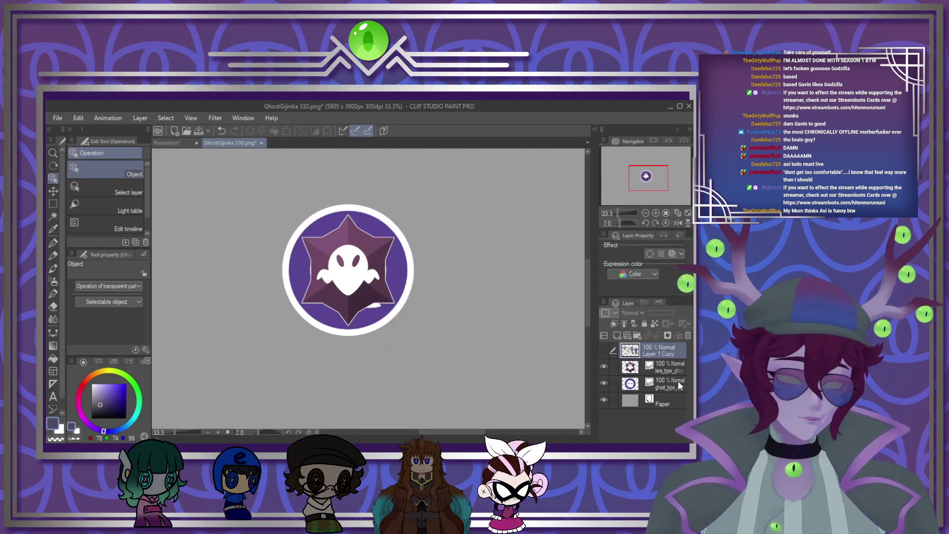
{"action": "left_click", "coordinate": [672, 384]}
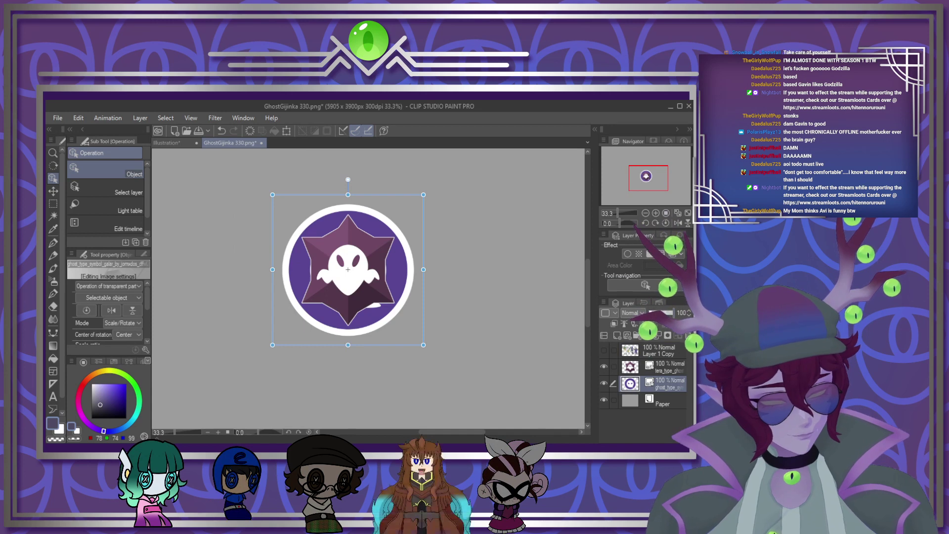
{"action": "left_click", "coordinate": [643, 323]}
{"action": "left_click", "coordinate": [662, 367]}
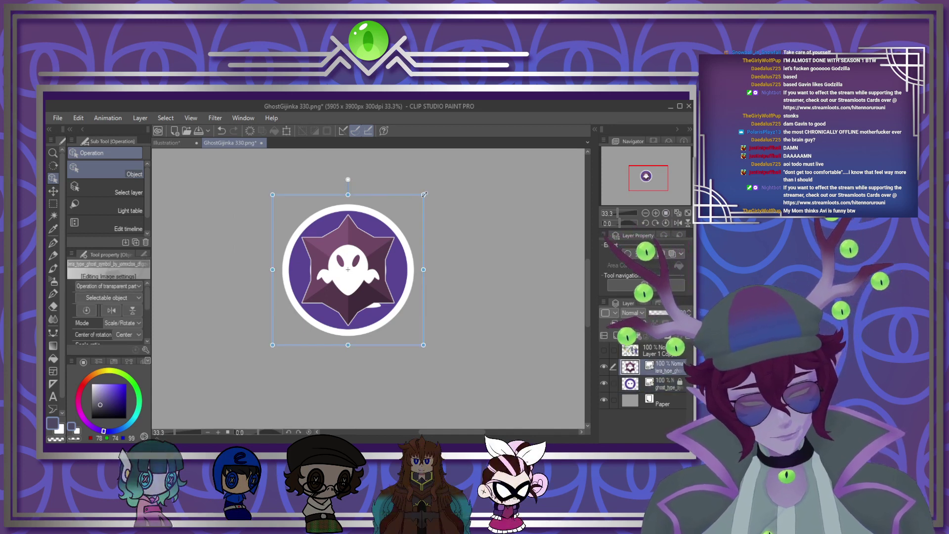
{"action": "left_click_drag", "start_coordinate": [424, 194], "coordinate": [456, 158]}
{"action": "left_click_drag", "start_coordinate": [420, 235], "coordinate": [537, 241]}
Step: Unlock the round ghost symbol's layer and lock the star-shaped symbol's layer instead
{"action": "left_click", "coordinate": [673, 383]}
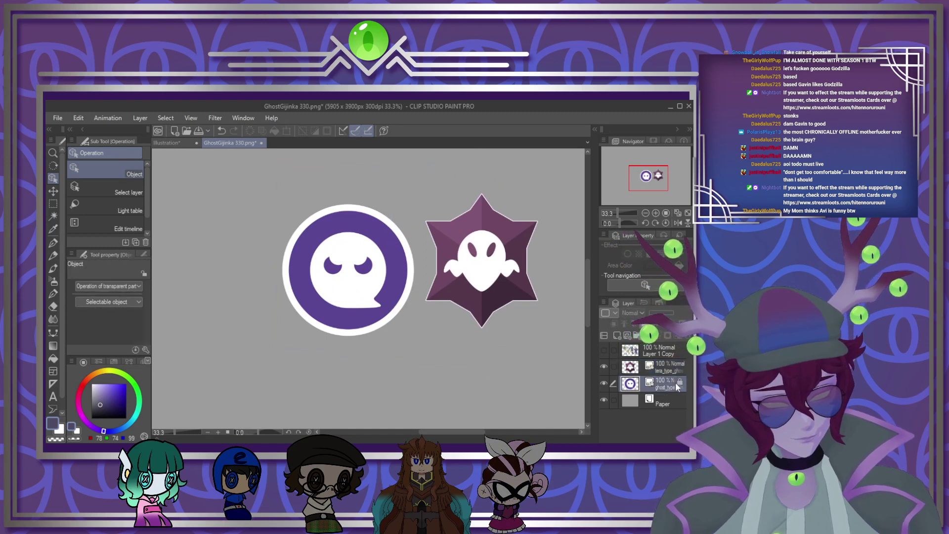
{"action": "left_click", "coordinate": [643, 323]}
{"action": "left_click", "coordinate": [674, 365]}
{"action": "left_click", "coordinate": [665, 383]}
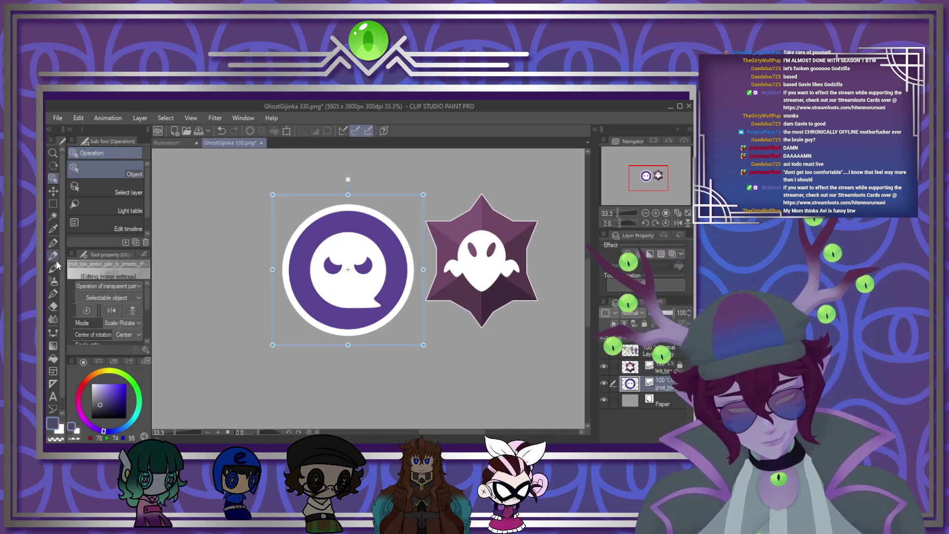
Step: Select the round symbol's white outer ring, expand the selection slightly, rasterize the layer, delete the ring, and clear the selection
{"action": "key", "text": "w"}
{"action": "left_click", "coordinate": [399, 255]}
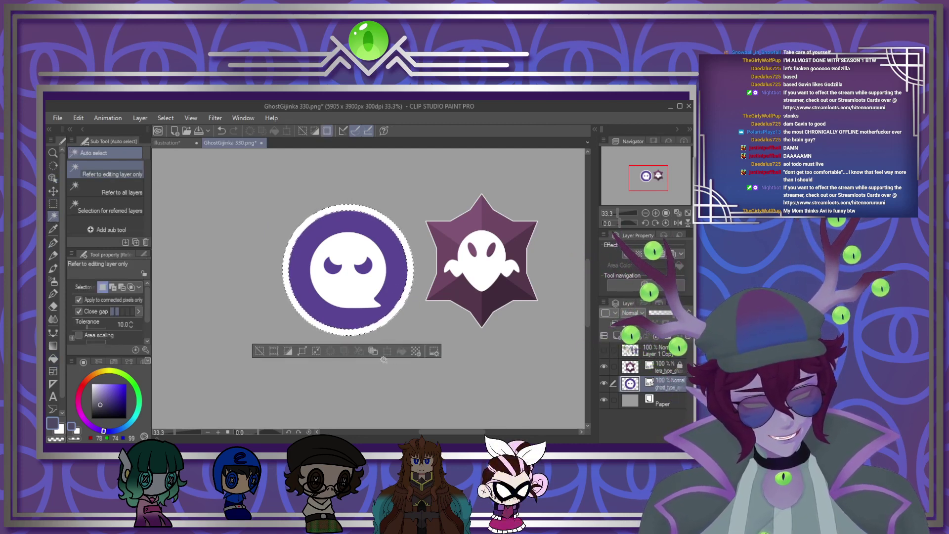
{"action": "left_click", "coordinate": [303, 351]}
{"action": "key", "text": "Return"}
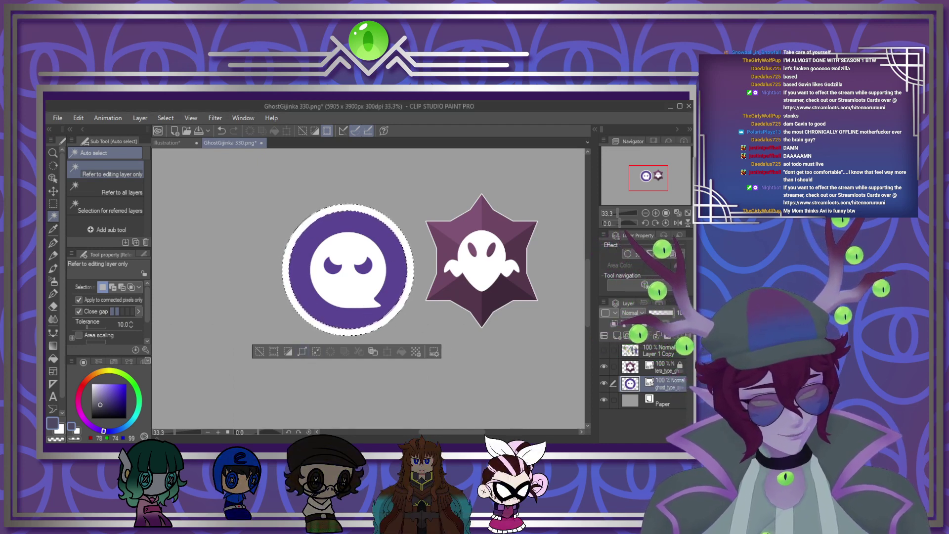
{"action": "left_click", "coordinate": [657, 335]}
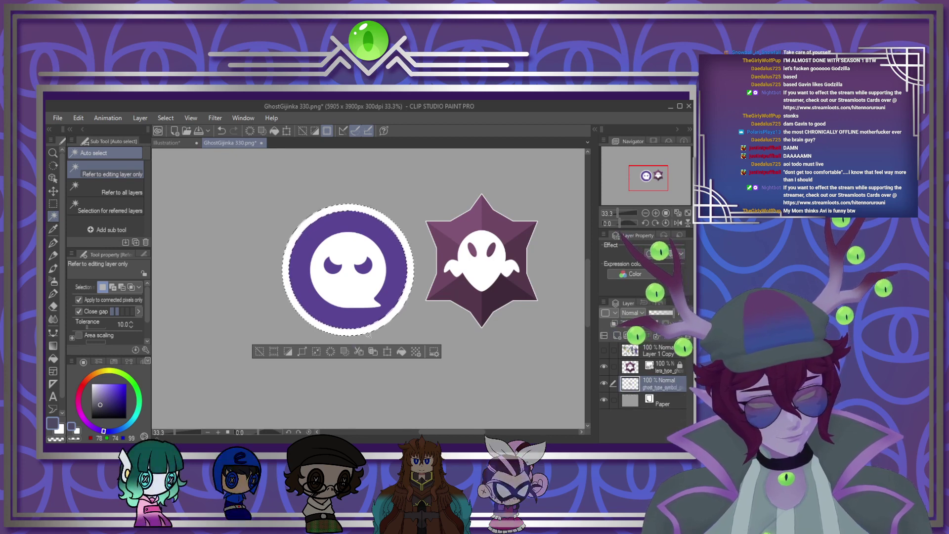
{"action": "left_click", "coordinate": [330, 351]}
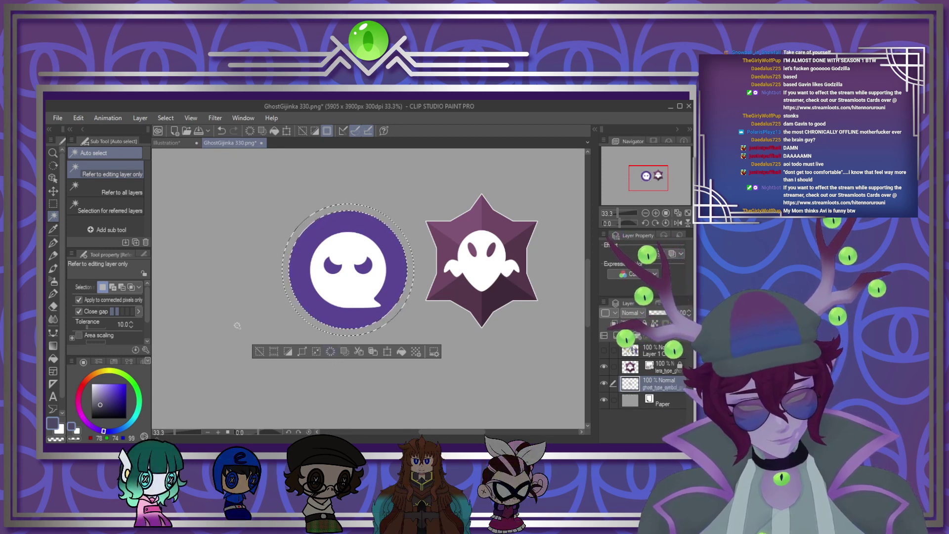
{"action": "scroll", "coordinate": [271, 292], "scroll_direction": "down", "scroll_amount": 5}
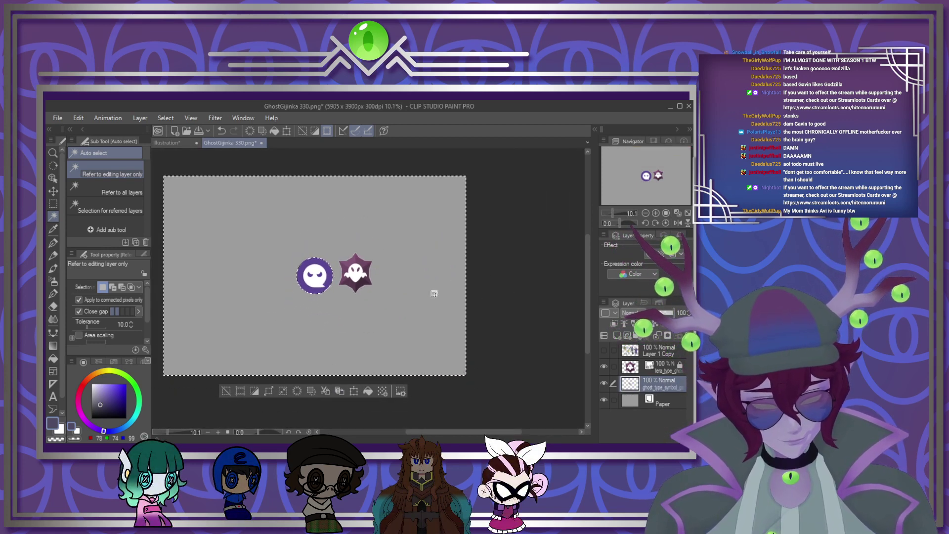
{"action": "scroll", "coordinate": [342, 290], "scroll_direction": "up", "scroll_amount": 5}
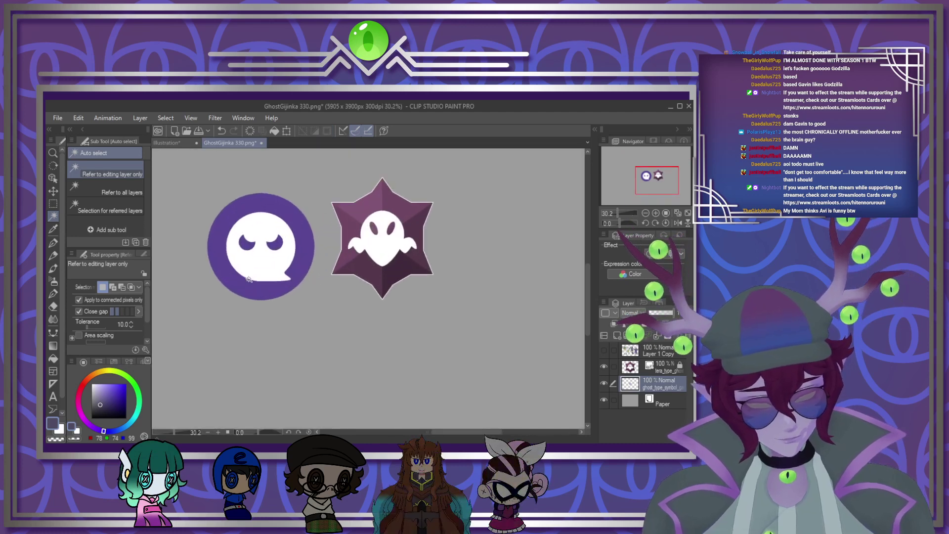
Step: Unlock and rasterize the star-shaped symbol's layer, select its thin white outline, delete it, and clear the selection
{"action": "left_click", "coordinate": [666, 368]}
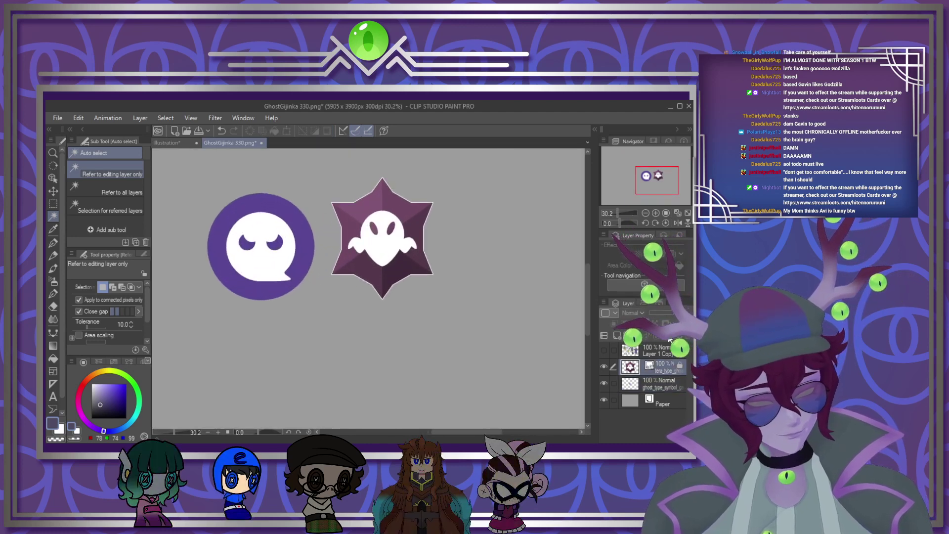
{"action": "left_click", "coordinate": [528, 367]}
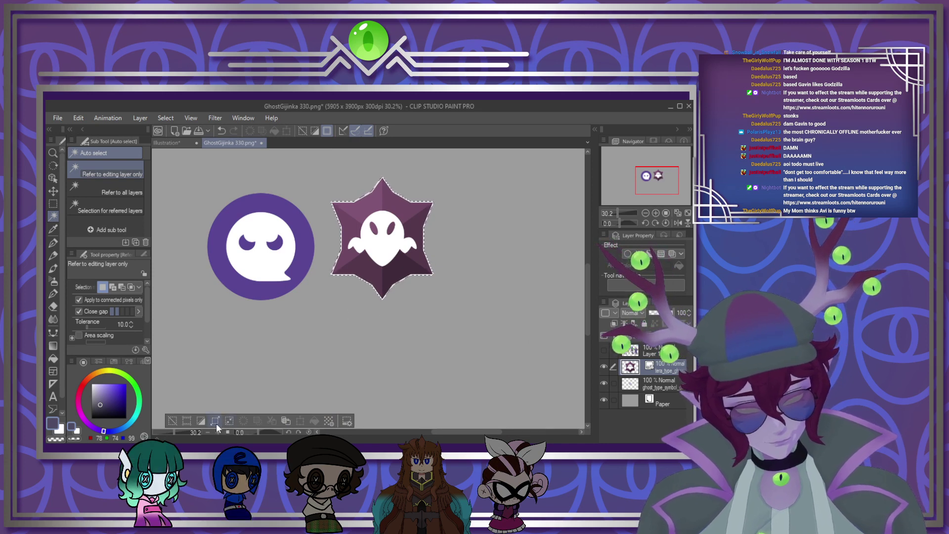
{"action": "left_click", "coordinate": [357, 315]}
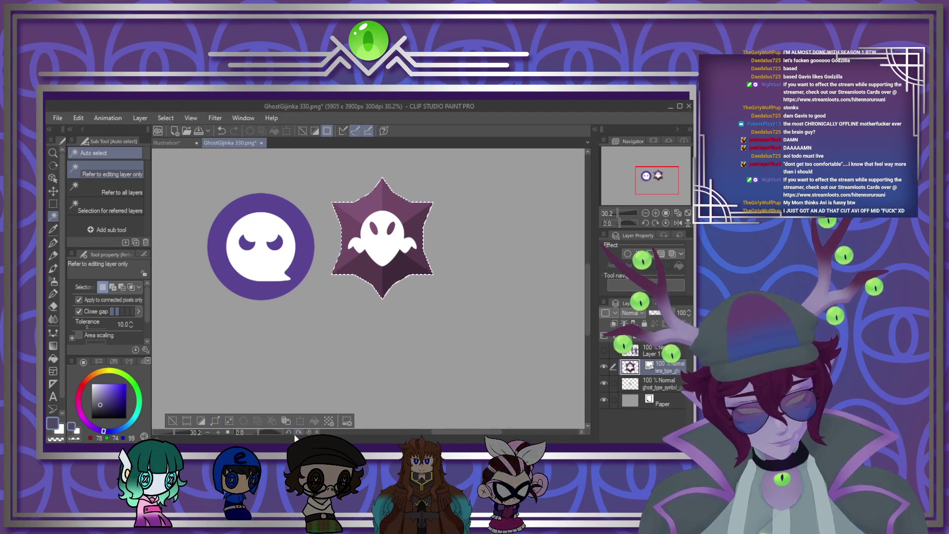
{"action": "left_click", "coordinate": [657, 337]}
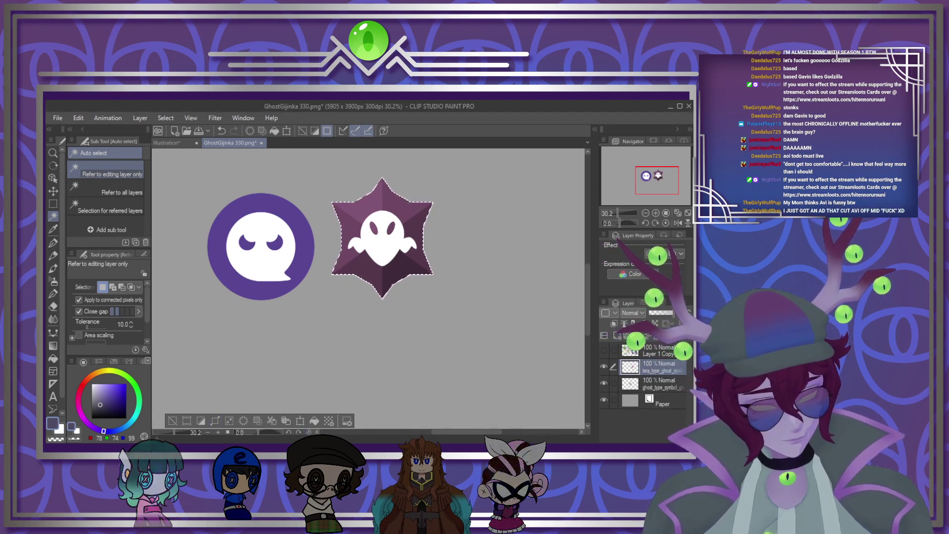
{"action": "left_click", "coordinate": [243, 422]}
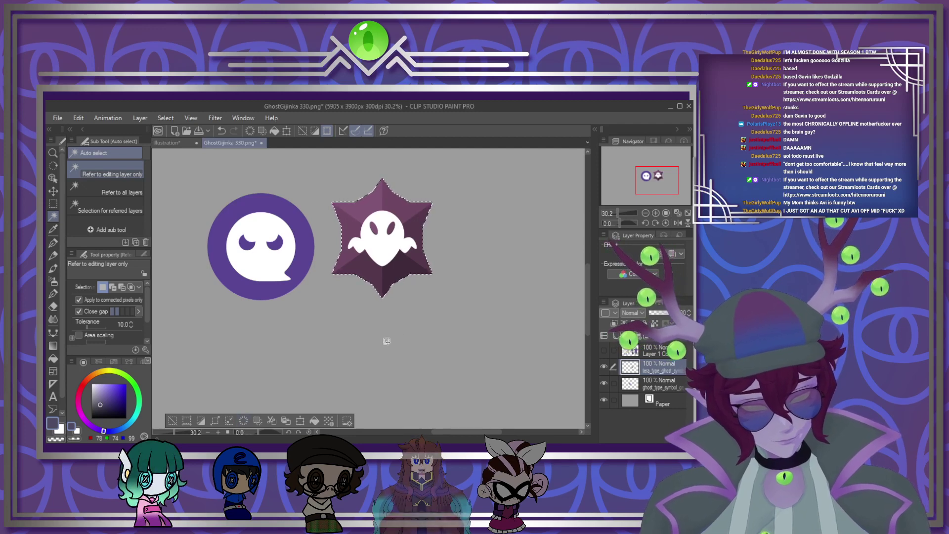
{"action": "scroll", "coordinate": [356, 296], "scroll_direction": "down", "scroll_amount": 4}
{"action": "scroll", "coordinate": [365, 287], "scroll_direction": "up", "scroll_amount": 4}
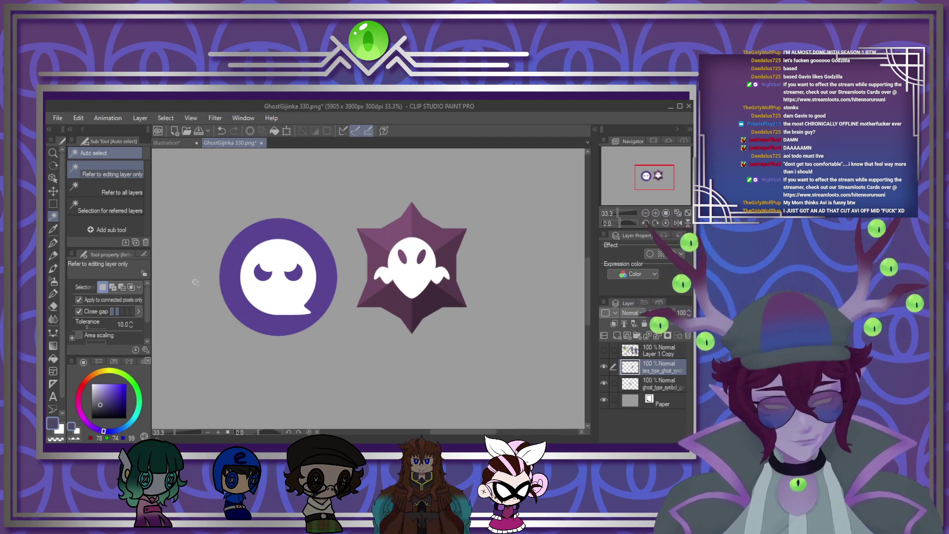
Step: Scale the star-shaped symbol down to match the round symbol's height and place it directly to the right of it
{"action": "left_click", "coordinate": [54, 192]}
{"action": "left_click_drag", "start_coordinate": [461, 298], "coordinate": [316, 296]}
{"action": "key", "text": "ctrl+t"}
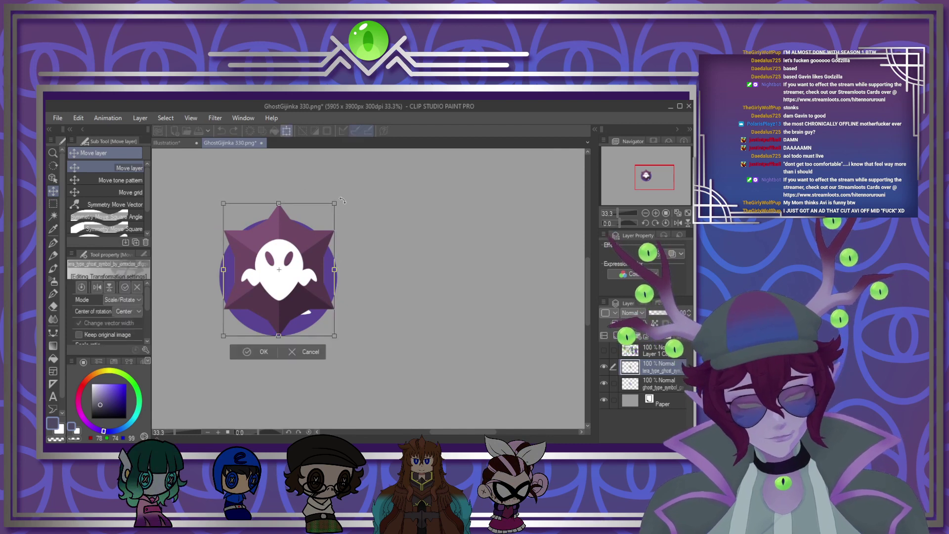
{"action": "left_click_drag", "start_coordinate": [323, 217], "coordinate": [324, 218]}
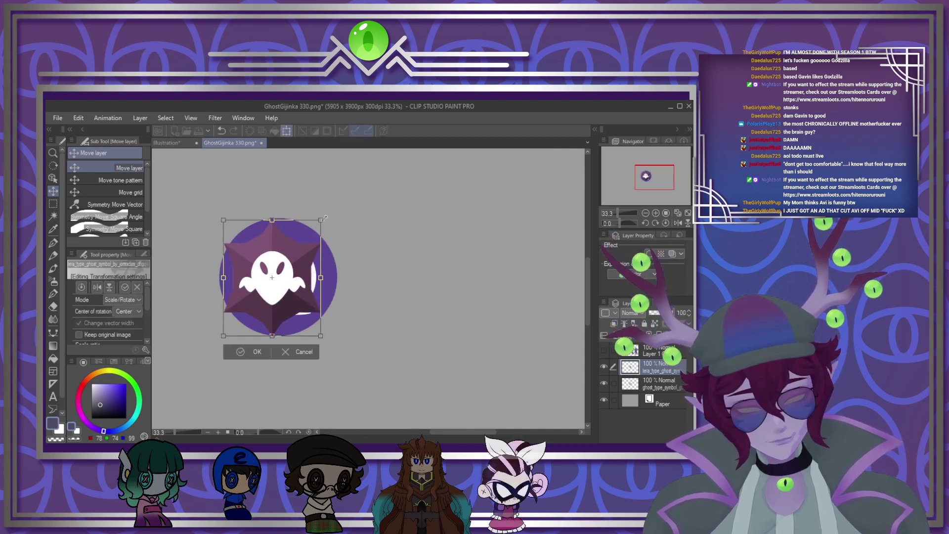
{"action": "left_click_drag", "start_coordinate": [293, 284], "coordinate": [299, 284]}
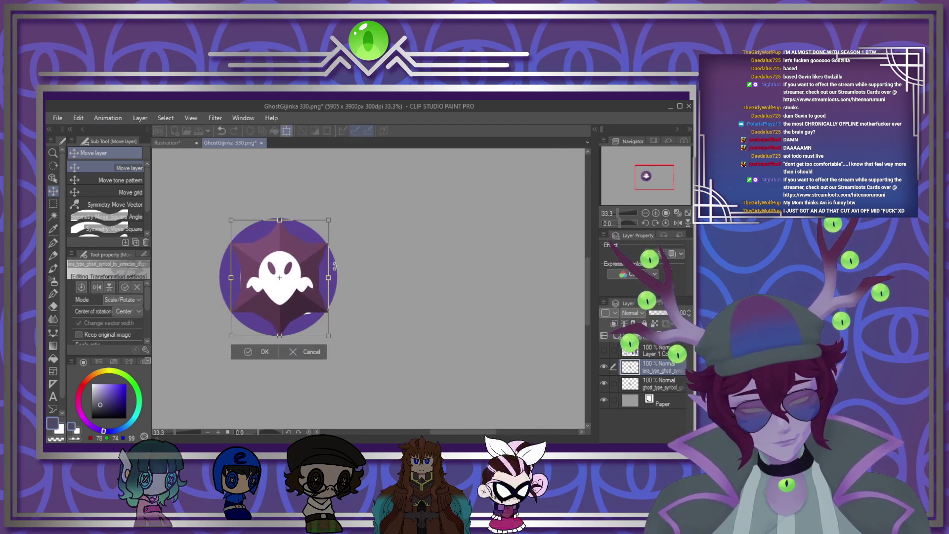
{"action": "left_click_drag", "start_coordinate": [327, 339], "coordinate": [391, 318]}
{"action": "key", "text": "Return"}
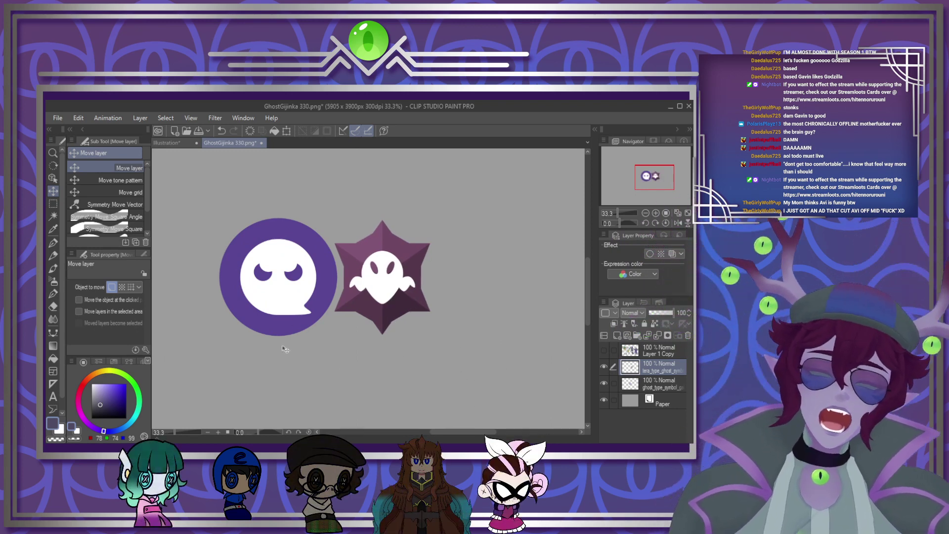
Step: Recolor the star-shaped symbol with the round symbol's purple using a filled clipping layer in Color blend mode, and merge it down
{"action": "right_click", "coordinate": [286, 326]}
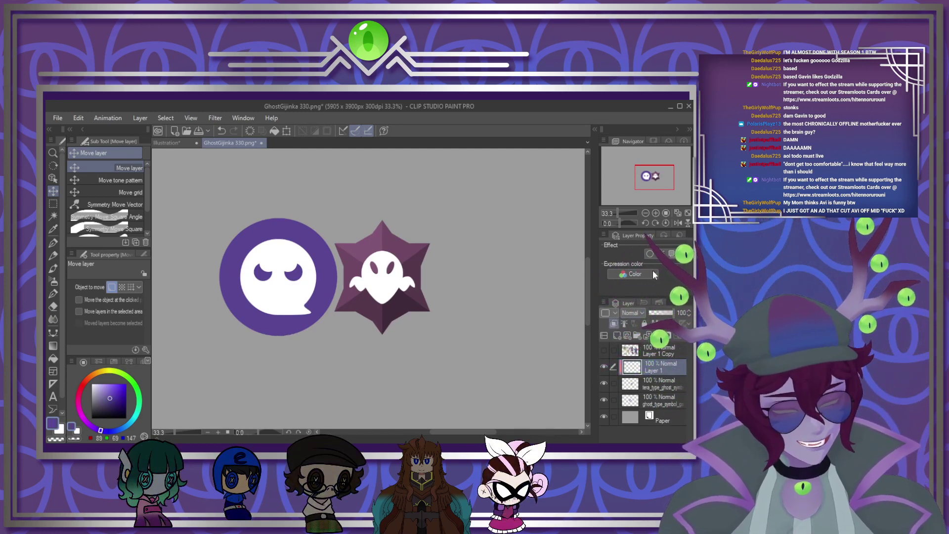
{"action": "left_click", "coordinate": [652, 291]}
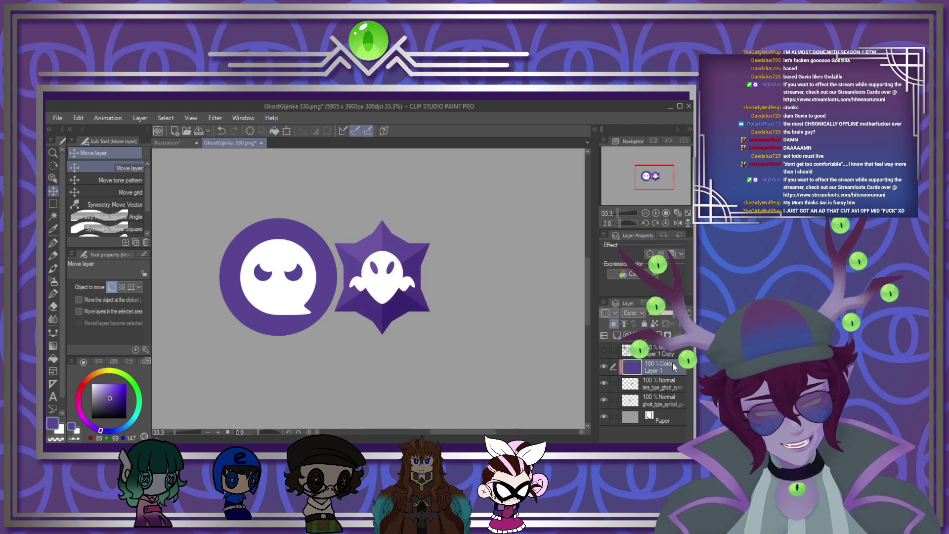
{"action": "key", "text": "ctrl+e"}
{"action": "scroll", "coordinate": [434, 354], "scroll_direction": "down", "scroll_amount": 1}
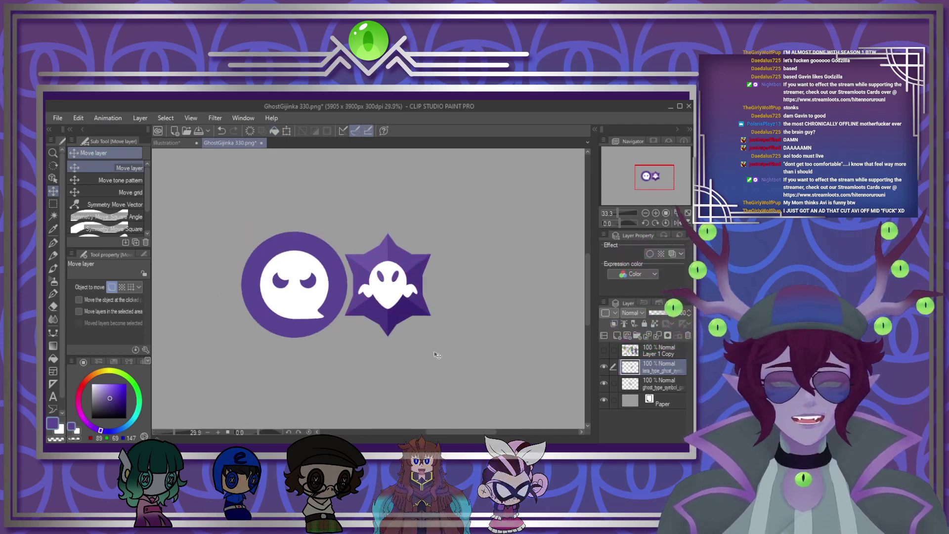
Step: Merge the star-shaped symbol's layer into the round symbol's layer and move the pair to the canvas's upper-left corner
{"action": "scroll", "coordinate": [437, 355], "scroll_direction": "down", "scroll_amount": 4}
{"action": "scroll", "coordinate": [462, 316], "scroll_direction": "up", "scroll_amount": 1}
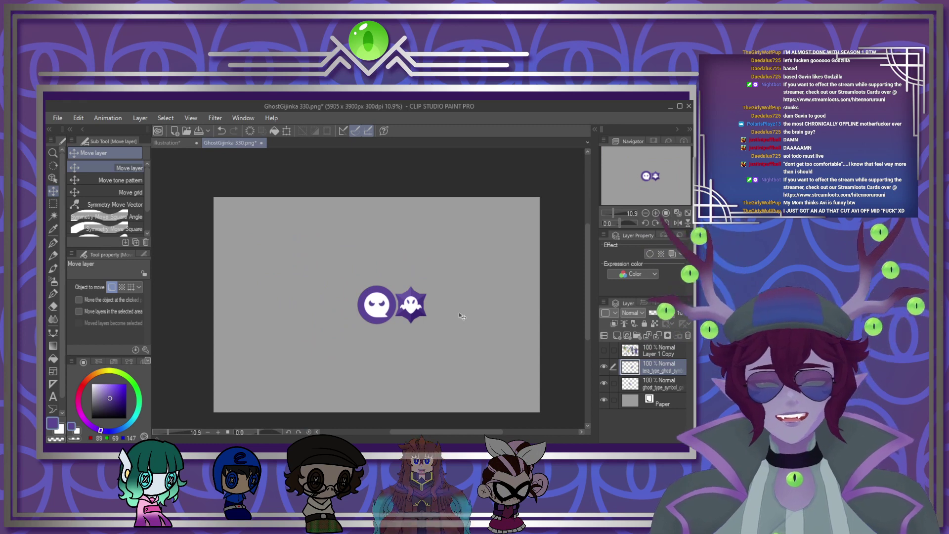
{"action": "left_click_drag", "start_coordinate": [460, 314], "coordinate": [388, 296]}
{"action": "key", "text": "ctrl+z"}
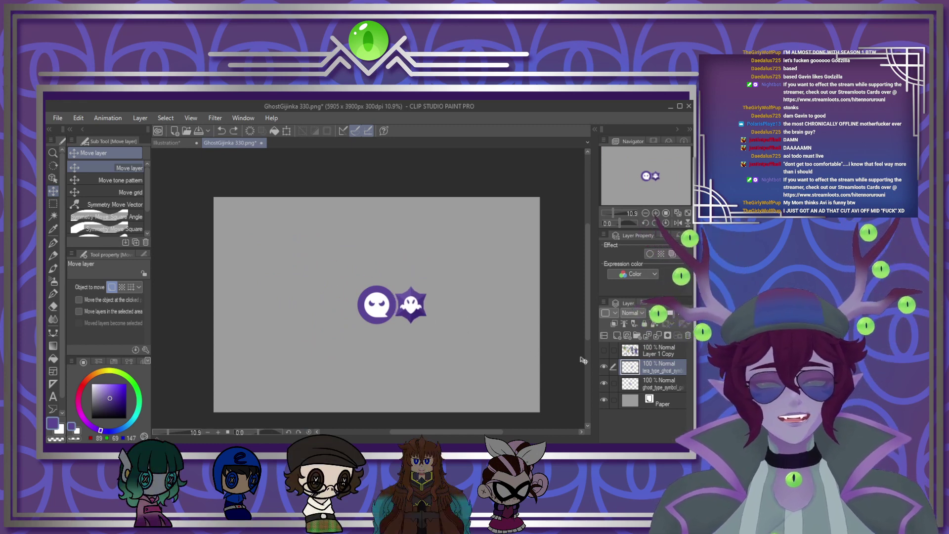
{"action": "left_click", "coordinate": [657, 336]}
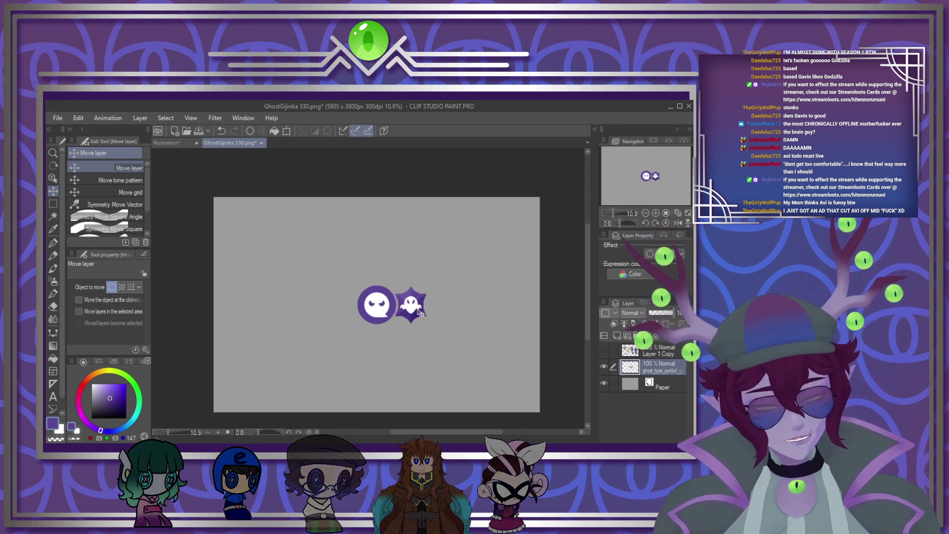
{"action": "left_click_drag", "start_coordinate": [420, 313], "coordinate": [278, 231]}
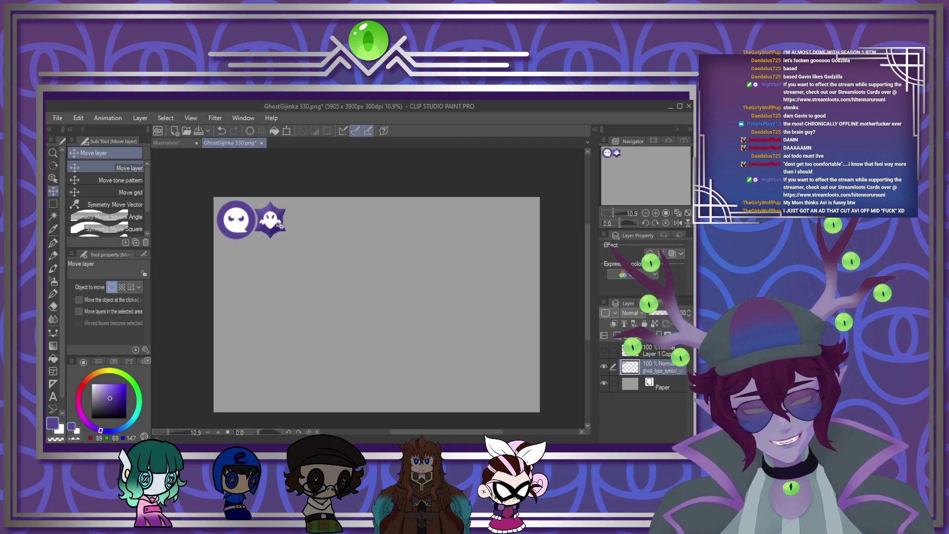
Step: Duplicate the symbol pair, place the copy directly to its right, and merge it into the original layer
{"action": "key", "text": "ctrl+c"}
{"action": "key", "text": "ctrl+v"}
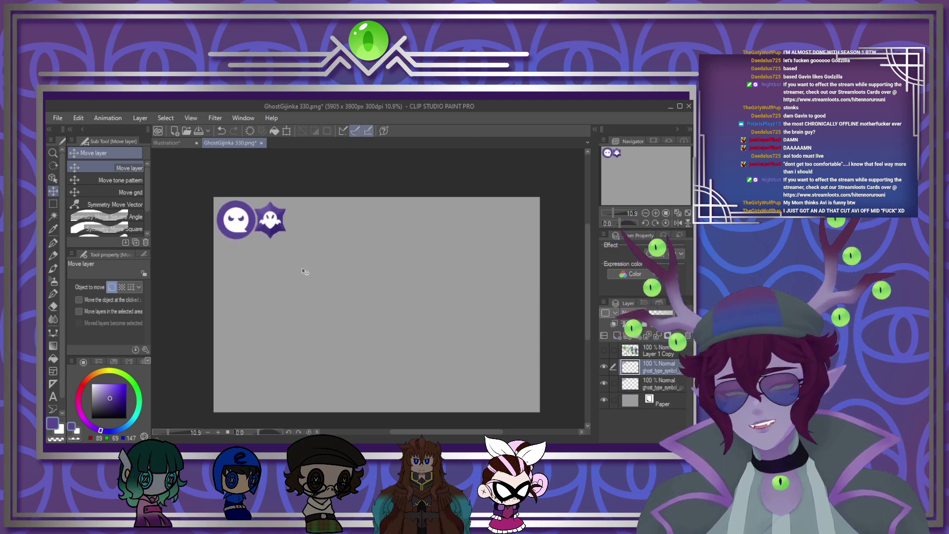
{"action": "key", "text": "ctrl+t"}
{"action": "left_click_drag", "start_coordinate": [297, 234], "coordinate": [333, 238]}
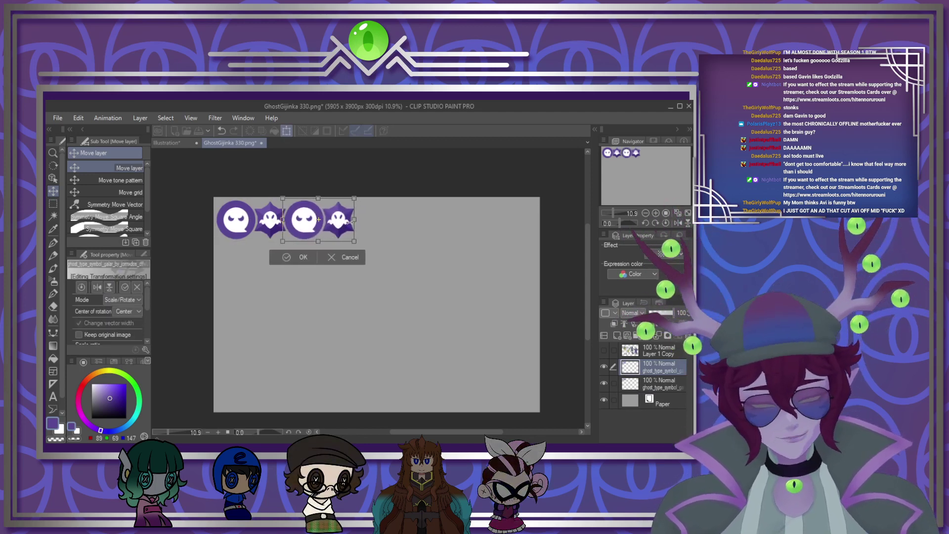
{"action": "scroll", "coordinate": [274, 210], "scroll_direction": "up", "scroll_amount": 3}
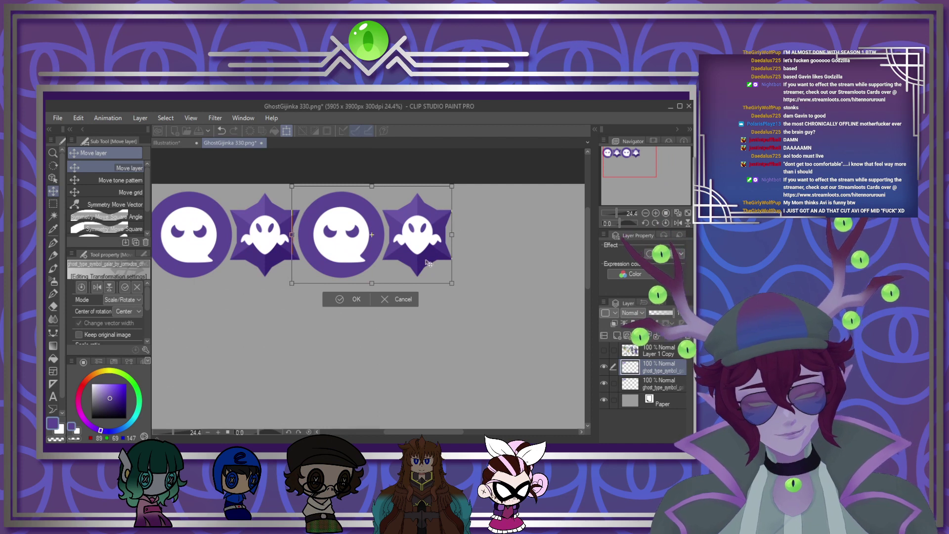
{"action": "left_click", "coordinate": [345, 299]}
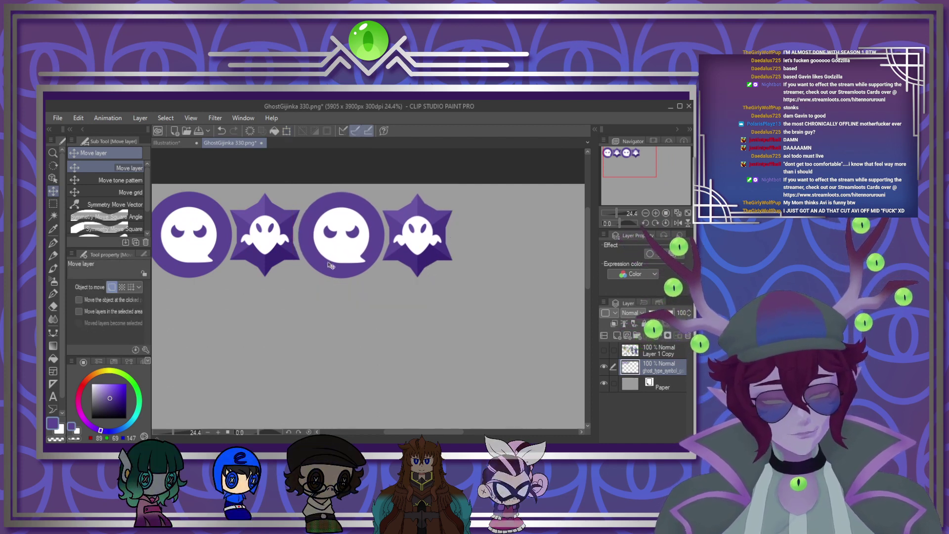
Step: Try extending the row with a copy of all four symbols, and undo the duplications back to the single pair
{"action": "scroll", "coordinate": [335, 278], "scroll_direction": "down", "scroll_amount": 5}
{"action": "scroll", "coordinate": [335, 278], "scroll_direction": "up", "scroll_amount": 1}
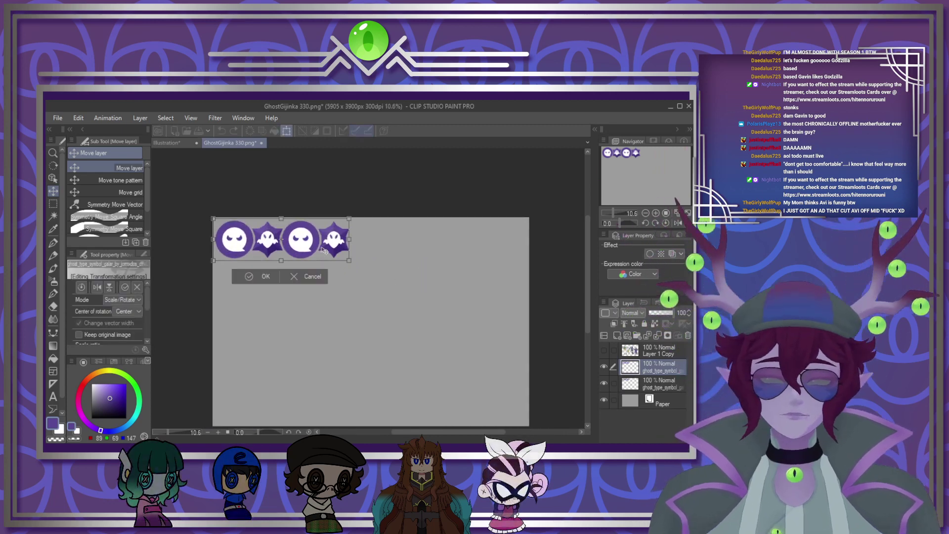
{"action": "left_click_drag", "start_coordinate": [324, 257], "coordinate": [455, 253]}
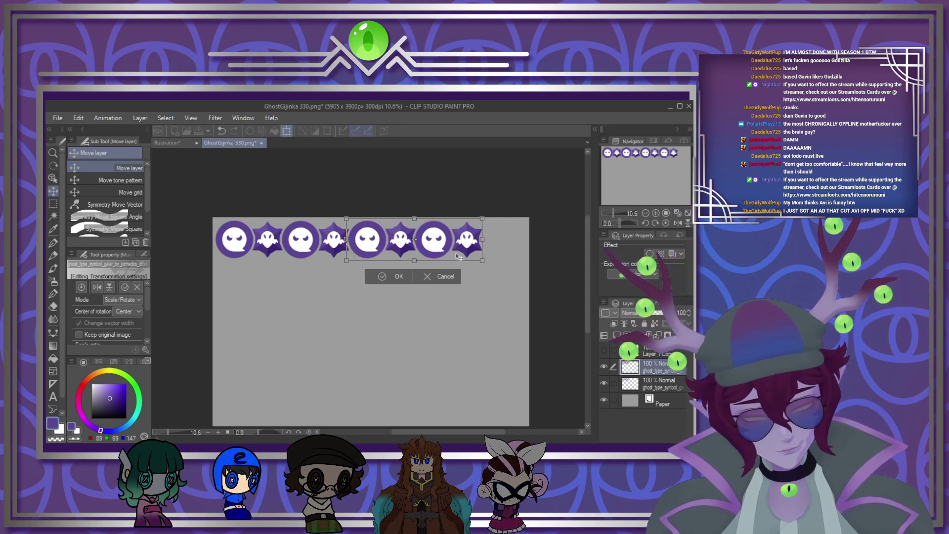
{"action": "left_click", "coordinate": [392, 276]}
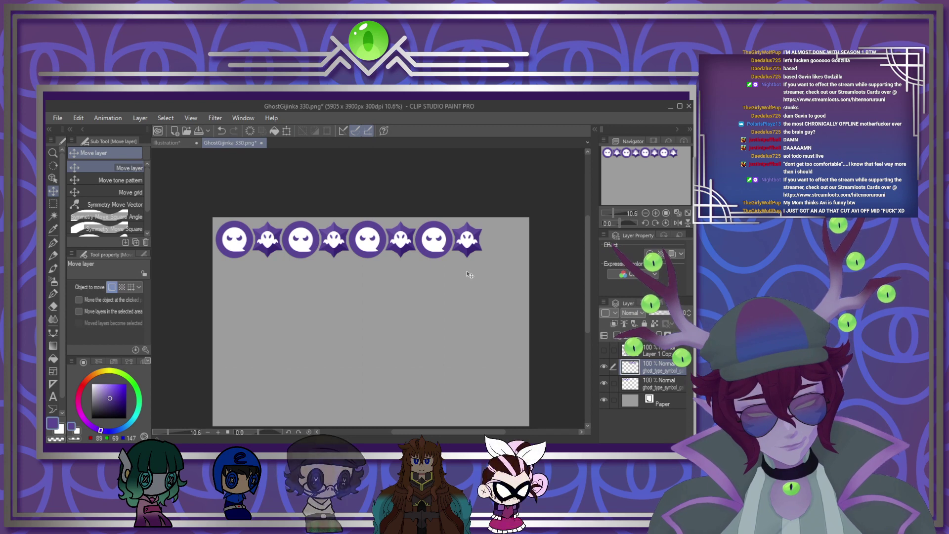
{"action": "key", "text": "alt+Tab"}
{"action": "left_click", "coordinate": [448, 262]}
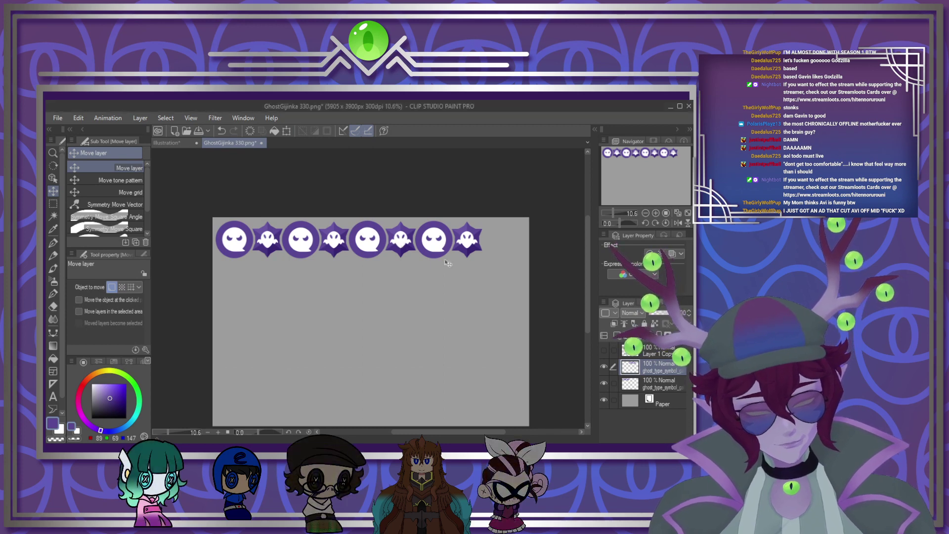
{"action": "key", "text": "ctrl+z"}
{"action": "key", "text": "ctrl+z"}
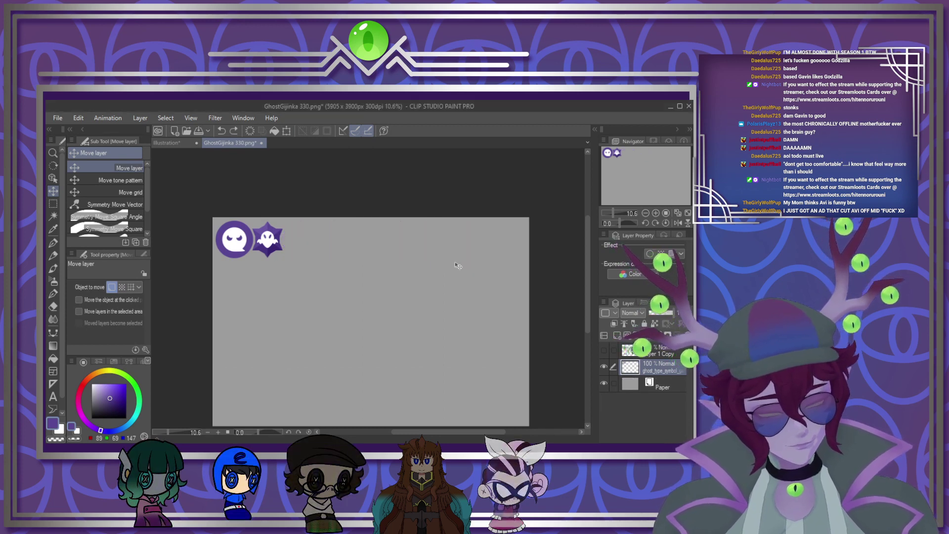
Step: Select the white ghost shapes inside both symbols, delete them to leave cut-outs, and clear the selection
{"action": "left_click", "coordinate": [53, 216]}
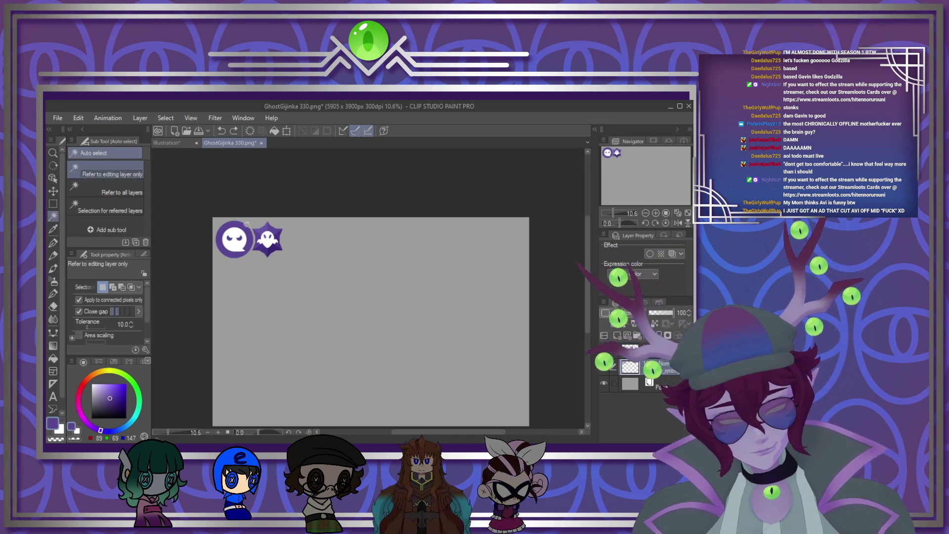
{"action": "left_click", "coordinate": [271, 243]}
{"action": "left_click", "coordinate": [269, 243], "text": "shift"}
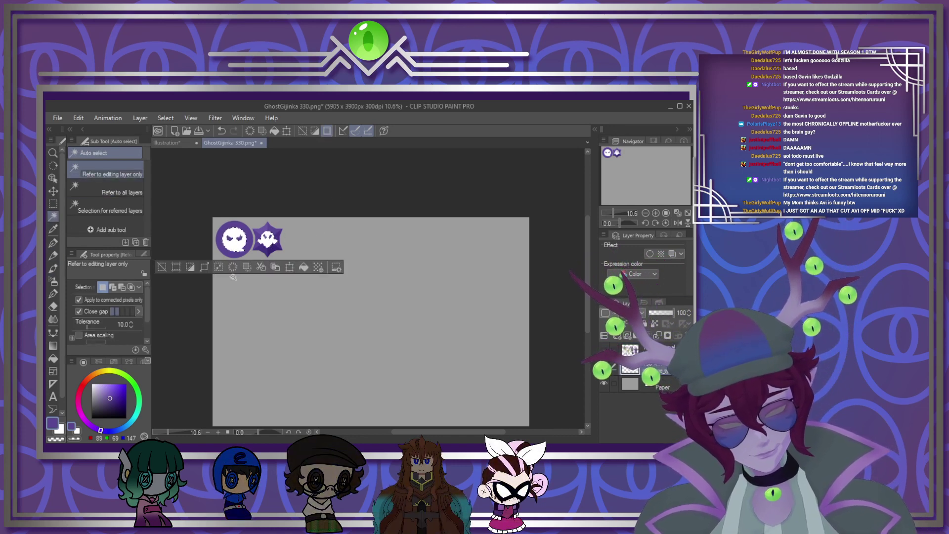
{"action": "key", "text": "ctrl+d"}
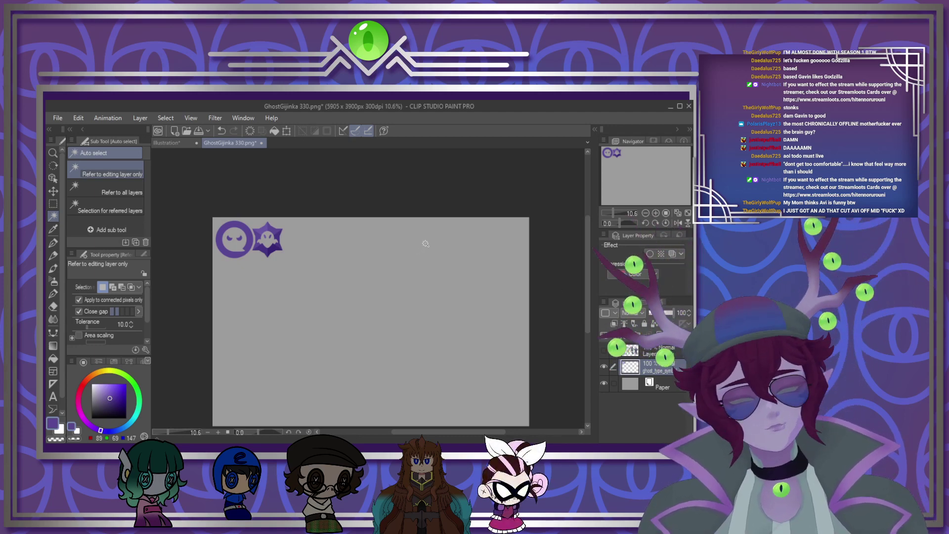
Step: Paste a copy of the cut-out symbol pair and place it directly to the right of the original, aligned in one row
{"action": "key", "text": "ctrl+v"}
{"action": "key", "text": "ctrl+t"}
{"action": "left_click_drag", "start_coordinate": [265, 249], "coordinate": [331, 272]}
{"action": "scroll", "coordinate": [329, 250], "scroll_direction": "up", "scroll_amount": 2}
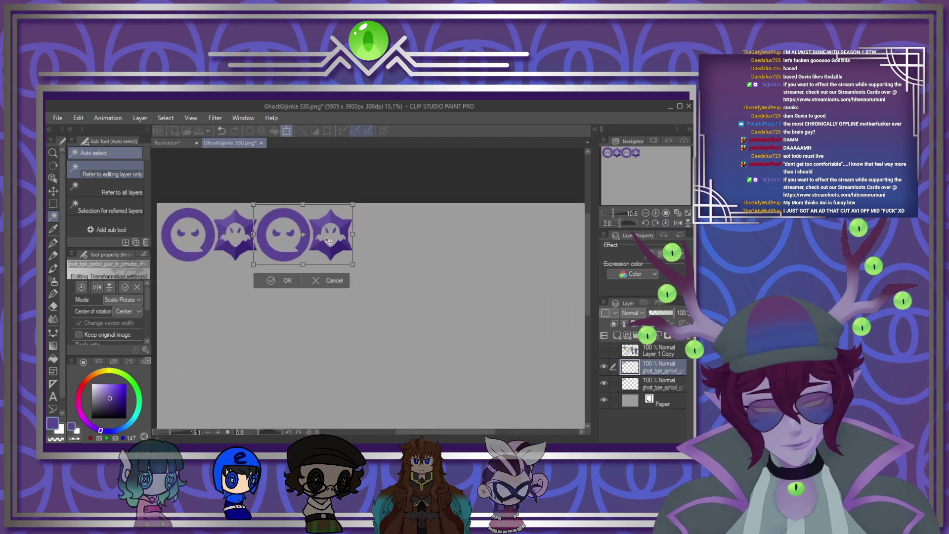
{"action": "scroll", "coordinate": [328, 242], "scroll_direction": "up", "scroll_amount": 1}
{"action": "key", "text": "Right"}
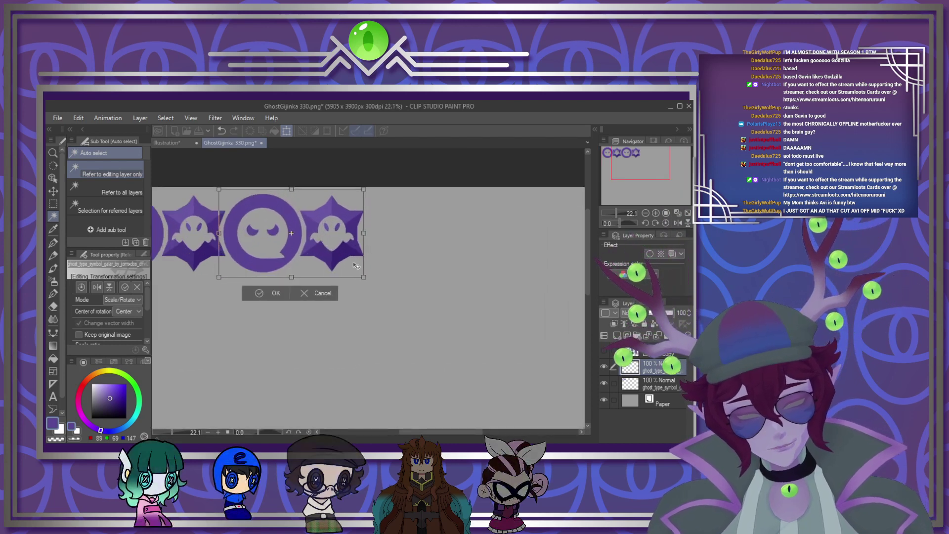
{"action": "key", "text": "Up"}
{"action": "key", "text": "Right"}
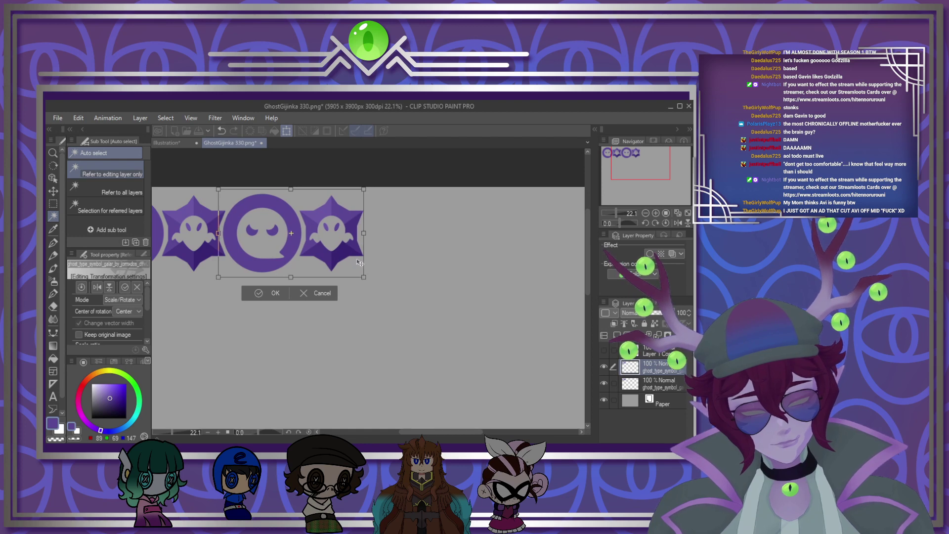
{"action": "left_click_drag", "start_coordinate": [359, 263], "coordinate": [357, 262]}
{"action": "key", "text": "Return"}
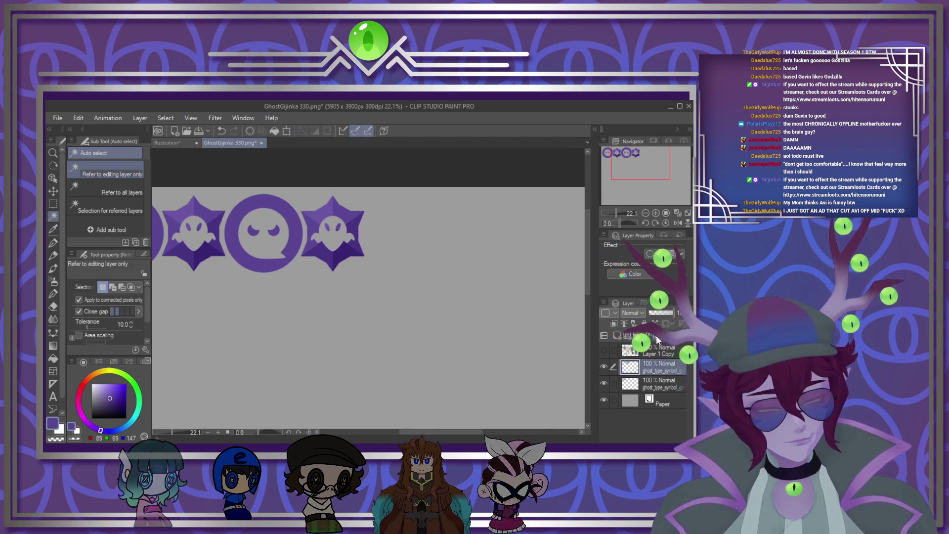
Step: Duplicate the row of four symbols and place the copy directly to its right
{"action": "key", "text": "ctrl+c"}
{"action": "key", "text": "ctrl+v"}
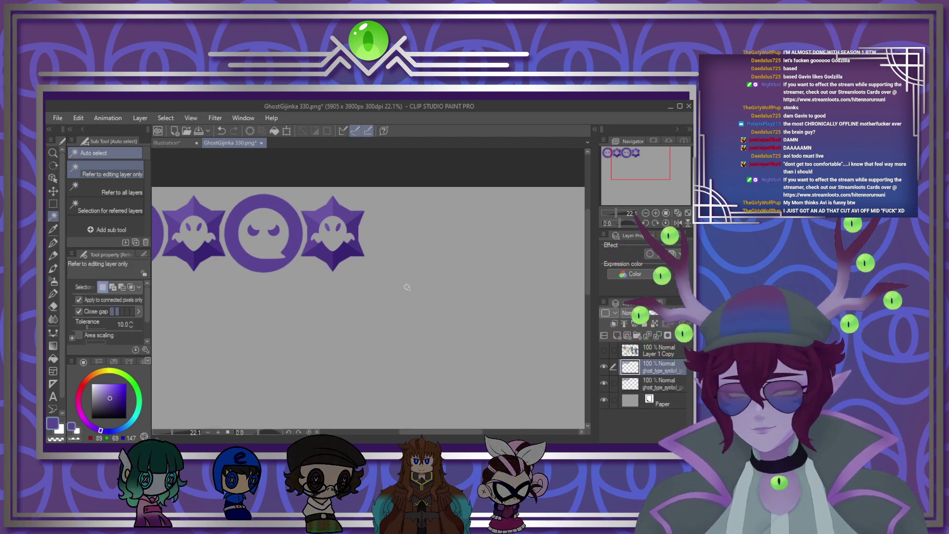
{"action": "key", "text": "ctrl+t"}
{"action": "left_click_drag", "start_coordinate": [239, 254], "coordinate": [403, 260]}
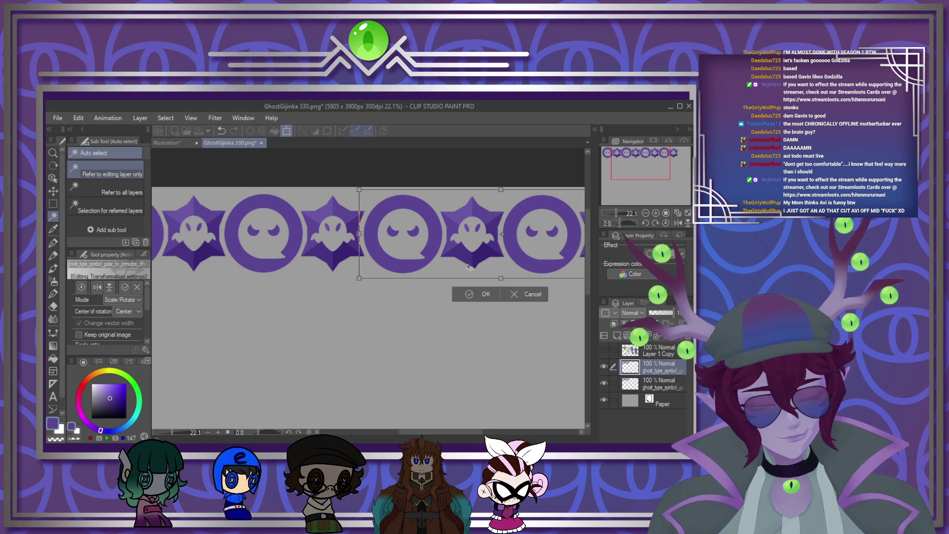
{"action": "scroll", "coordinate": [470, 267], "scroll_direction": "down", "scroll_amount": 4}
{"action": "scroll", "coordinate": [455, 276], "scroll_direction": "up", "scroll_amount": 2}
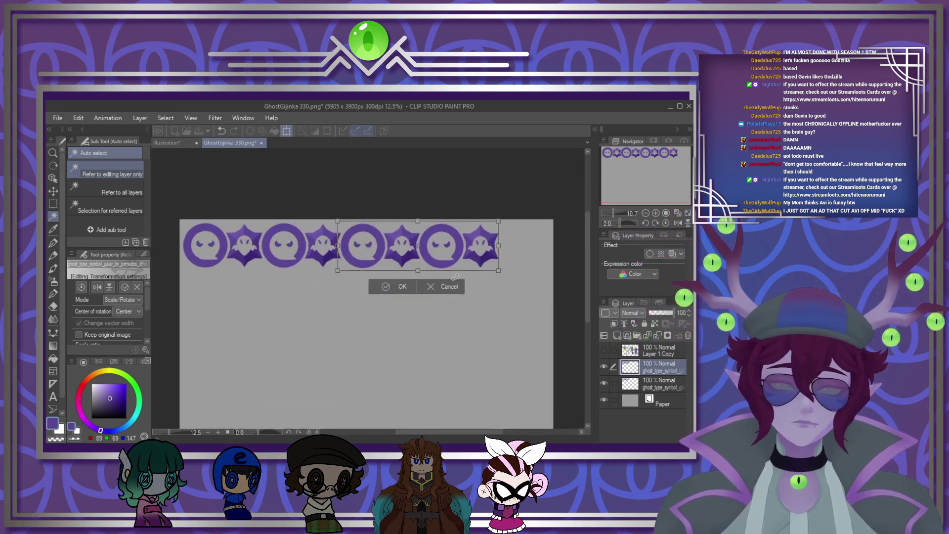
{"action": "left_click", "coordinate": [394, 286]}
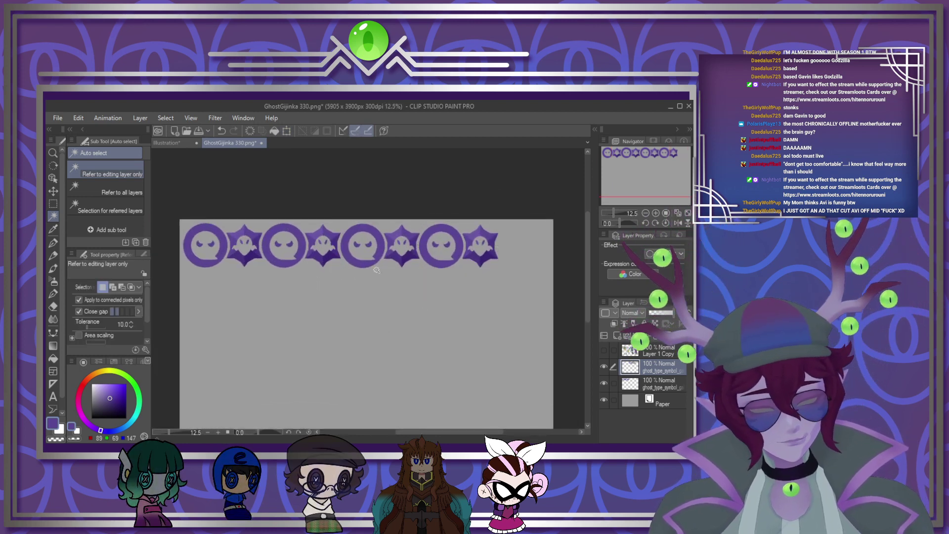
Step: Lasso the last symbol pair, duplicate it onto the row's end past the canvas's right edge, and clear the selection
{"action": "left_click", "coordinate": [53, 203]}
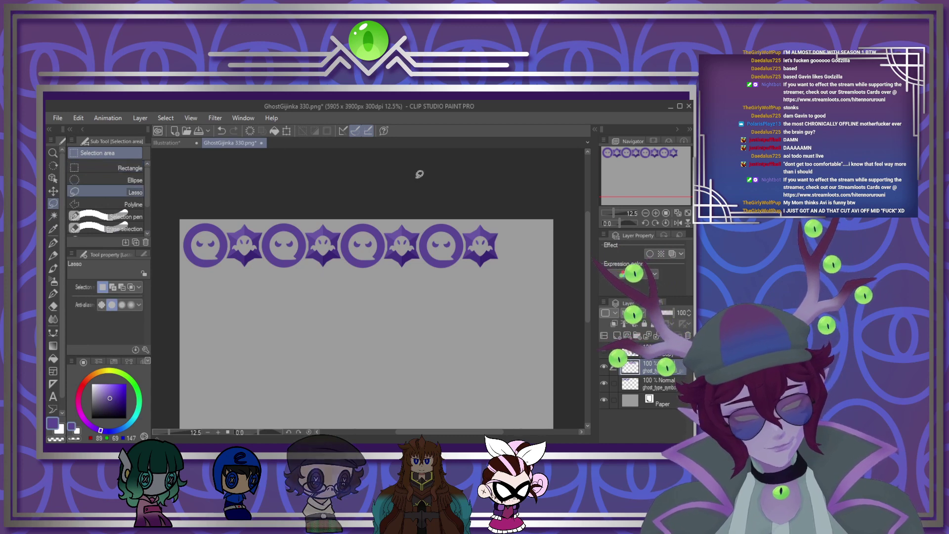
{"action": "mouse_move", "coordinate": [519, 261]}
{"action": "left_mouse_down"}
{"action": "mouse_move", "coordinate": [512, 228]}
{"action": "mouse_move", "coordinate": [432, 222]}
{"action": "mouse_move", "coordinate": [420, 237]}
{"action": "mouse_move", "coordinate": [438, 279]}
{"action": "left_mouse_up"}
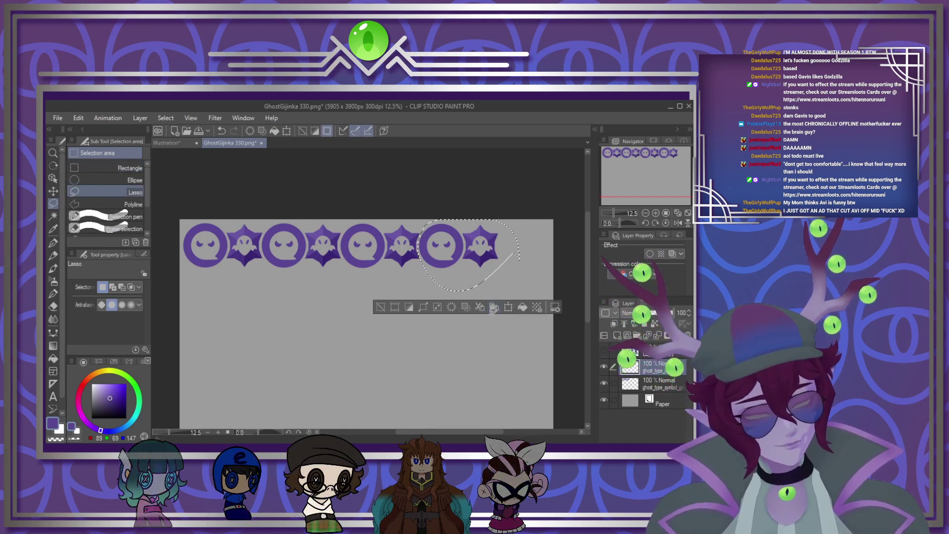
{"action": "left_click", "coordinate": [494, 307]}
{"action": "key", "text": "ctrl+t"}
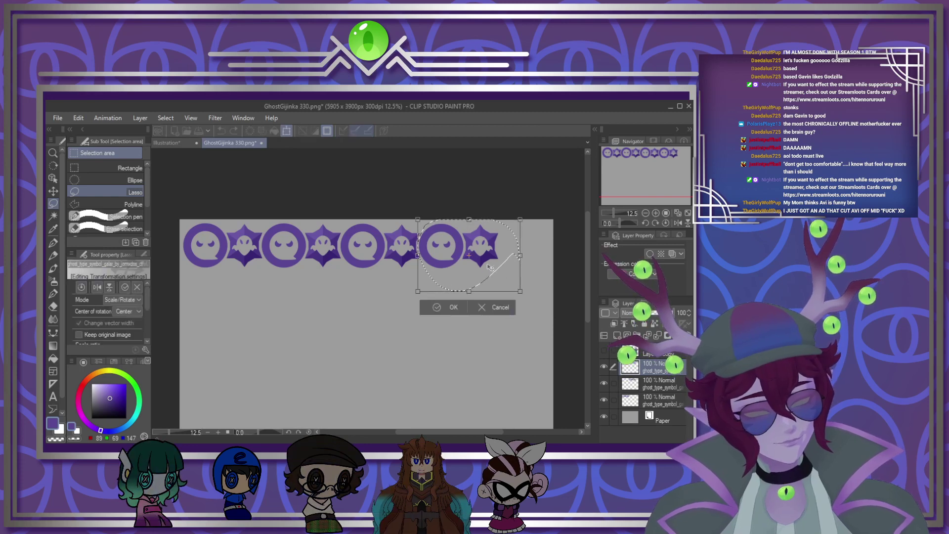
{"action": "left_click_drag", "start_coordinate": [544, 271], "coordinate": [545, 271]}
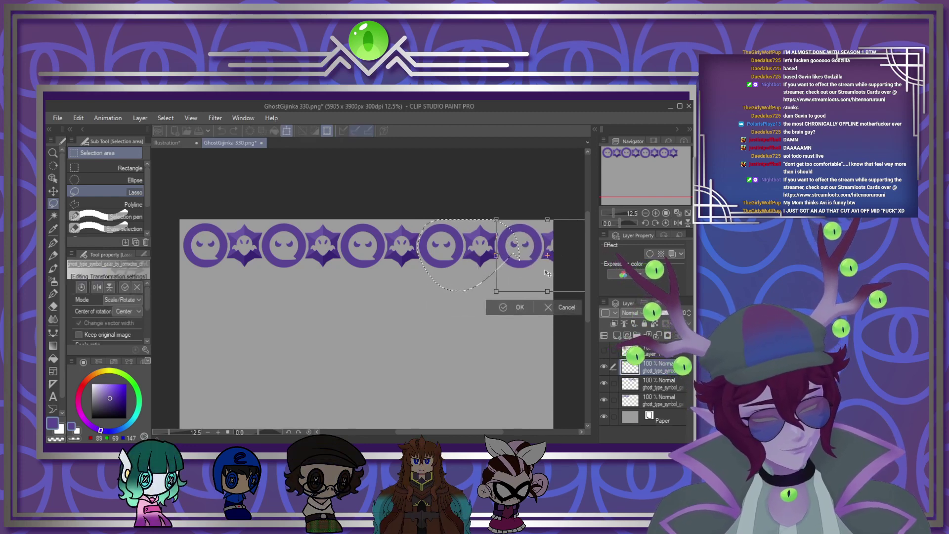
{"action": "left_click", "coordinate": [504, 310]}
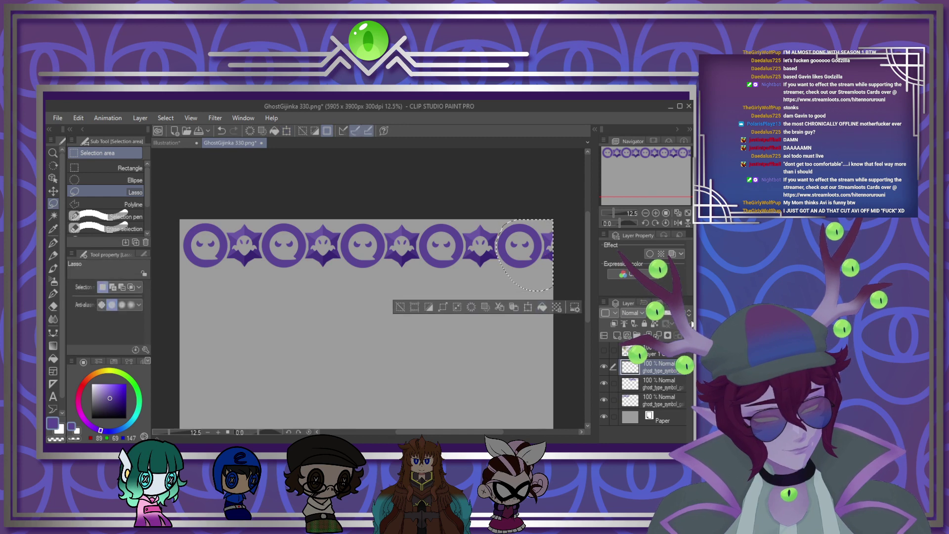
{"action": "key", "text": "ctrl+d"}
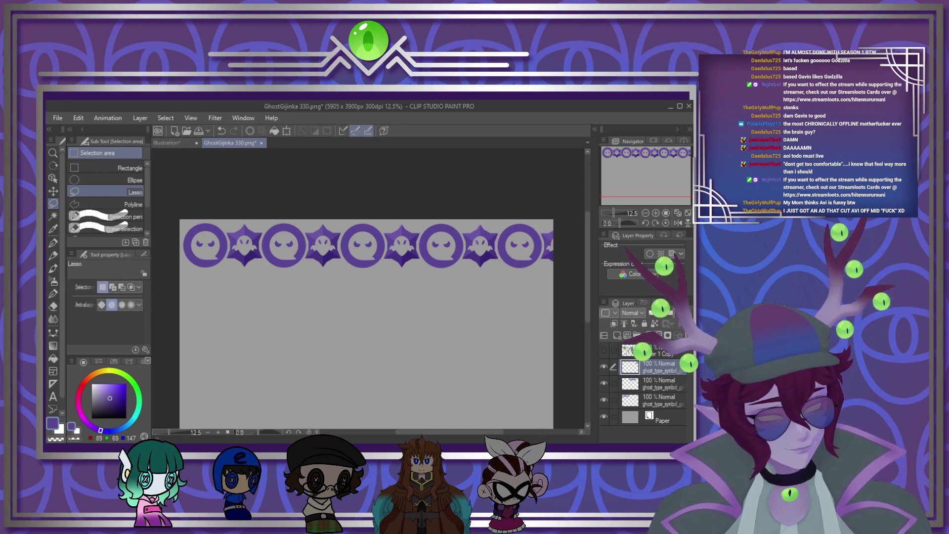
Step: Shift the merged symbol row slightly left so it runs off both sides of the canvas
{"action": "key", "text": "ctrl+t"}
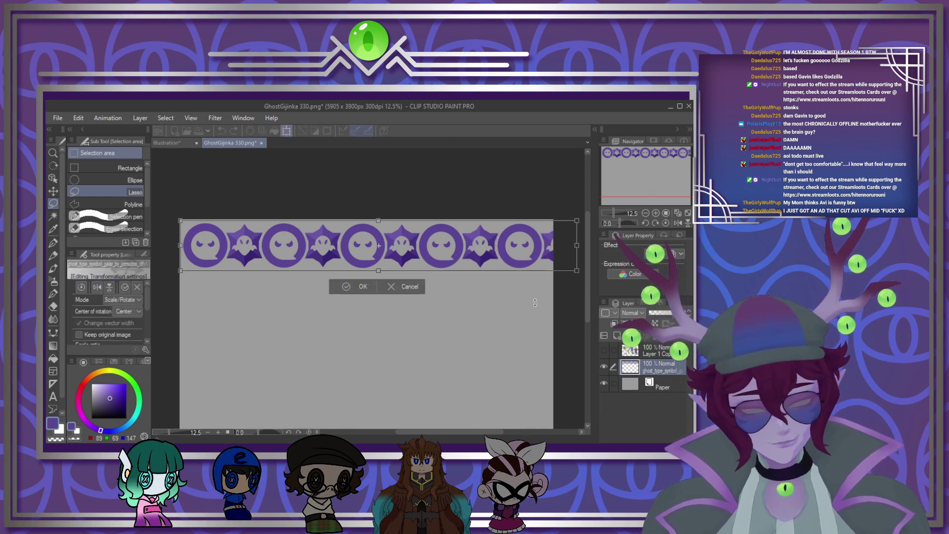
{"action": "left_click_drag", "start_coordinate": [561, 268], "coordinate": [546, 272]}
{"action": "left_click", "coordinate": [347, 287]}
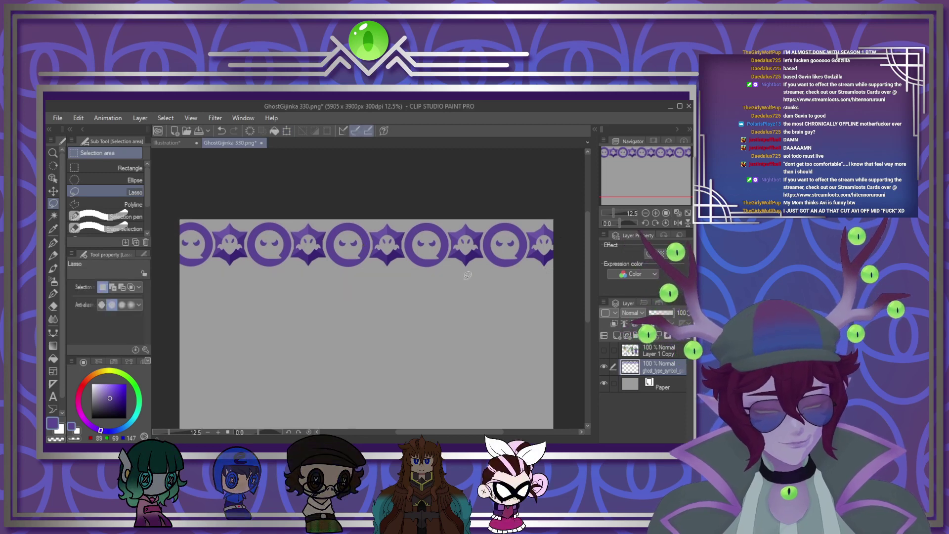
Step: Duplicate the symbol row and place the copy directly below, offset sideways to stagger the symbols
{"action": "key", "text": "ctrl+c"}
{"action": "key", "text": "ctrl+v"}
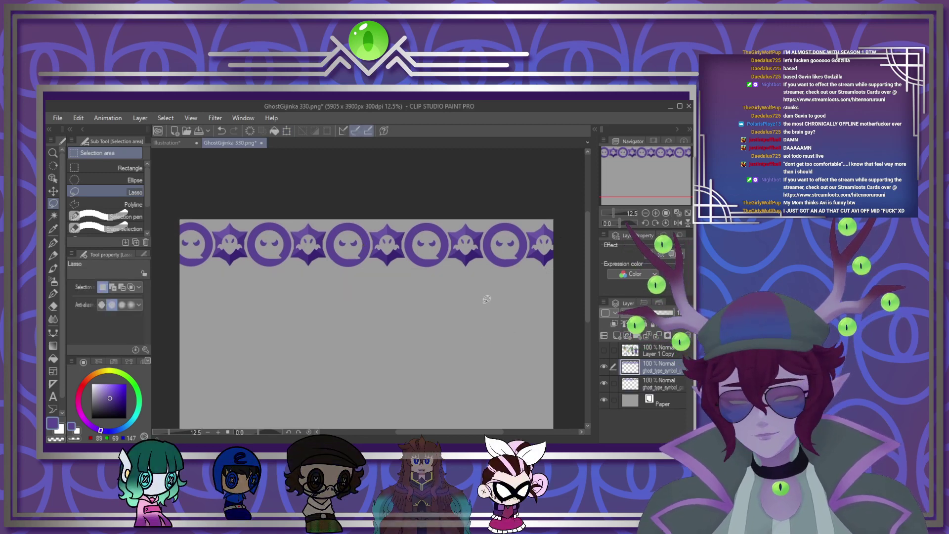
{"action": "key", "text": "ctrl+t"}
{"action": "left_click_drag", "start_coordinate": [495, 253], "coordinate": [512, 314]}
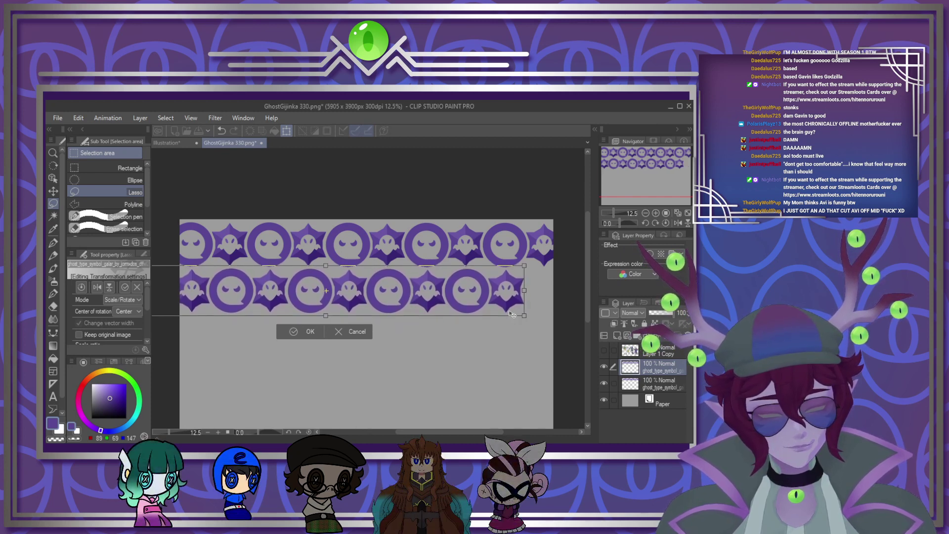
{"action": "left_click", "coordinate": [310, 331]}
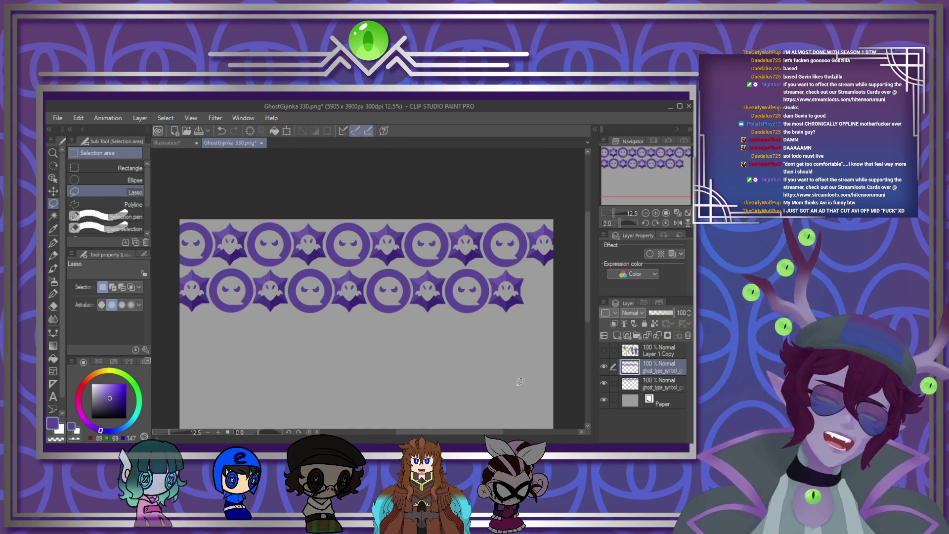
Step: Lasso the second row's last symbol pair, duplicate it past the canvas's right edge, and merge it into the row
{"action": "scroll", "coordinate": [489, 282], "scroll_direction": "down", "scroll_amount": 2}
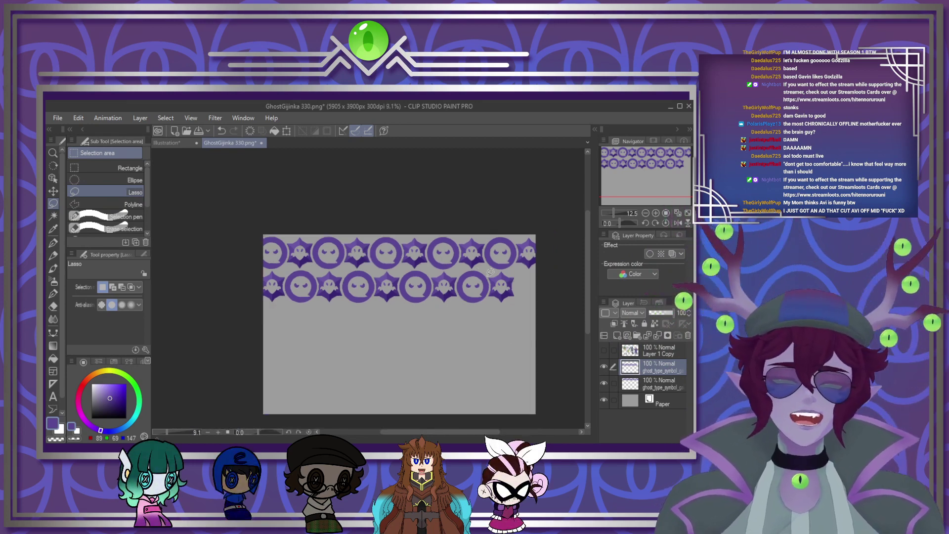
{"action": "scroll", "coordinate": [537, 274], "scroll_direction": "up", "scroll_amount": 2}
{"action": "scroll", "coordinate": [541, 264], "scroll_direction": "up", "scroll_amount": 4}
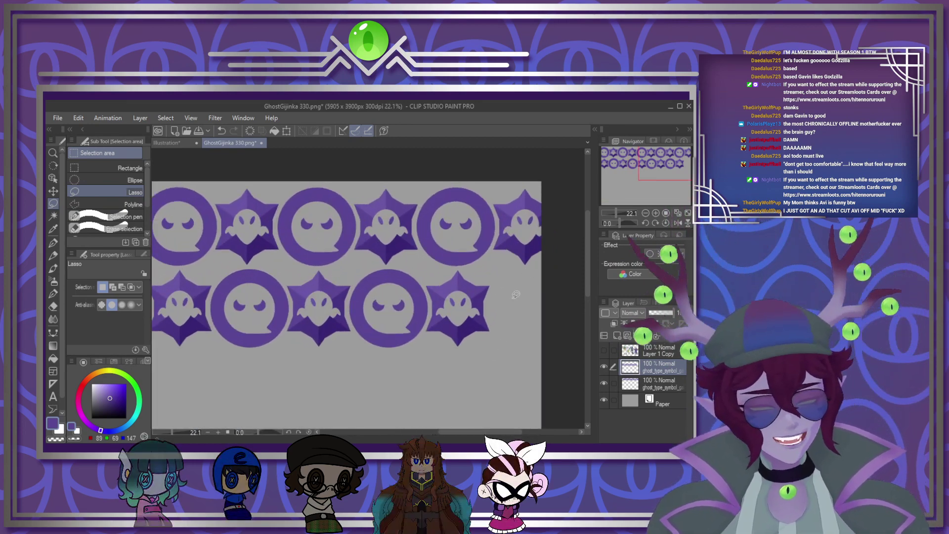
{"action": "mouse_move", "coordinate": [520, 305]}
{"action": "left_mouse_down"}
{"action": "mouse_move", "coordinate": [517, 337]}
{"action": "mouse_move", "coordinate": [386, 378]}
{"action": "left_mouse_up"}
{"action": "mouse_move", "coordinate": [350, 310]}
{"action": "left_mouse_down"}
{"action": "mouse_move", "coordinate": [381, 262]}
{"action": "mouse_move", "coordinate": [435, 264]}
{"action": "left_mouse_up"}
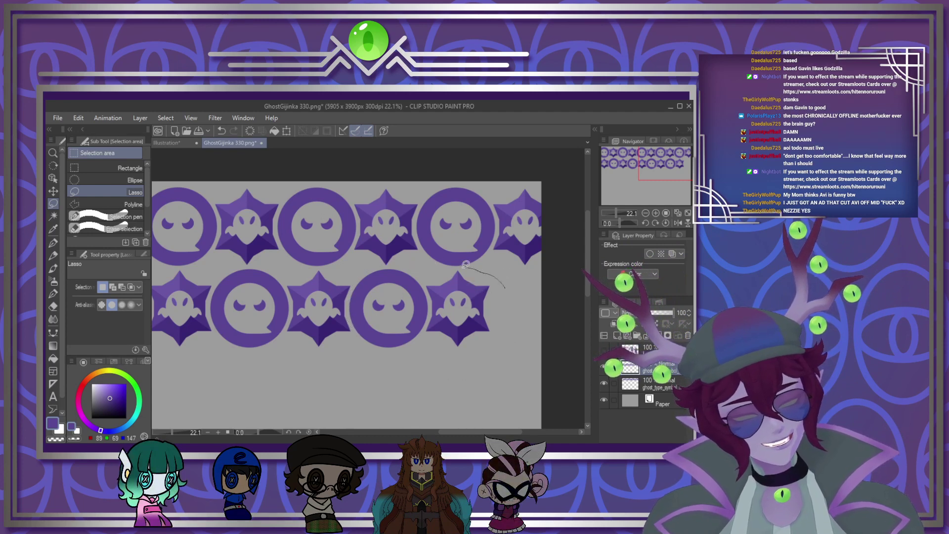
{"action": "mouse_move", "coordinate": [354, 283]}
{"action": "left_mouse_down"}
{"action": "mouse_move", "coordinate": [347, 321]}
{"action": "mouse_move", "coordinate": [445, 373]}
{"action": "mouse_move", "coordinate": [508, 311]}
{"action": "left_mouse_up"}
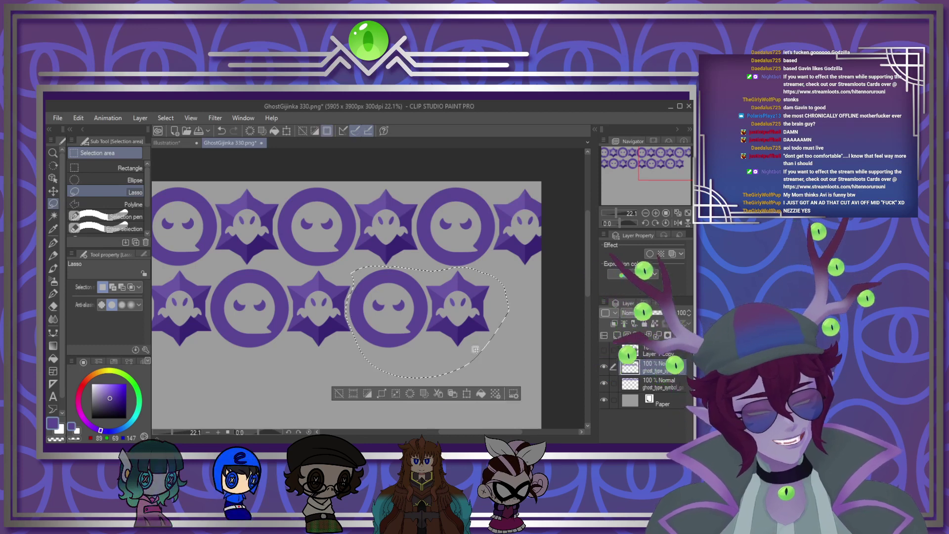
{"action": "left_click", "coordinate": [451, 393]}
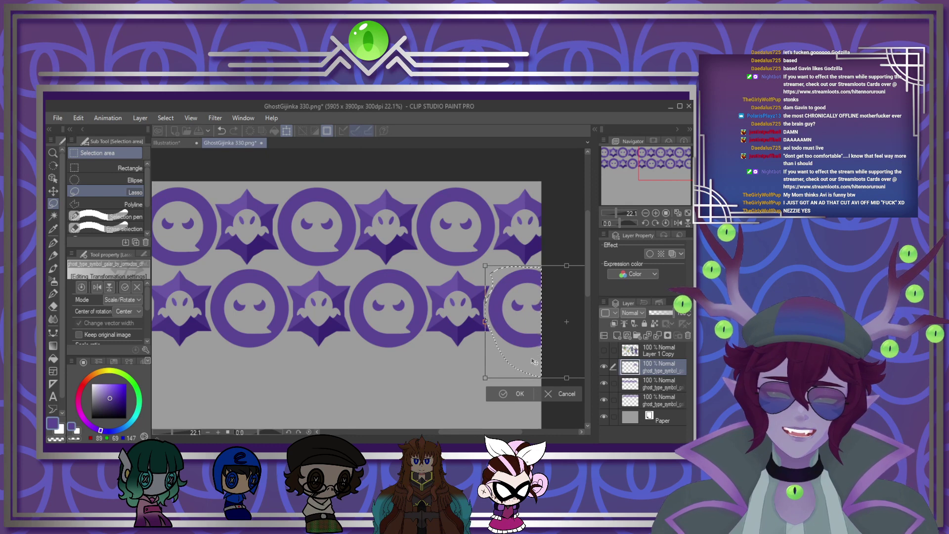
{"action": "left_click_drag", "start_coordinate": [515, 328], "coordinate": [514, 329]}
{"action": "left_click", "coordinate": [503, 393]}
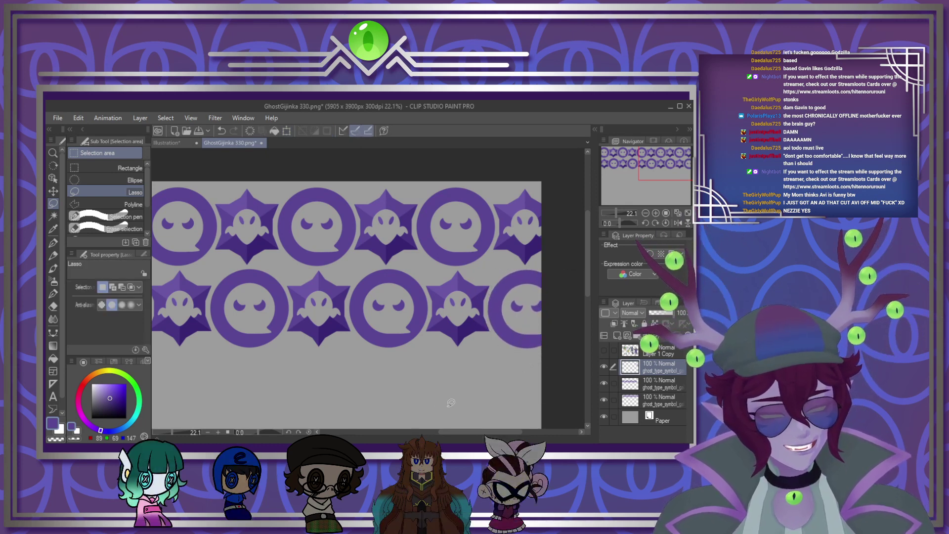
{"action": "scroll", "coordinate": [544, 319], "scroll_direction": "down", "scroll_amount": 3}
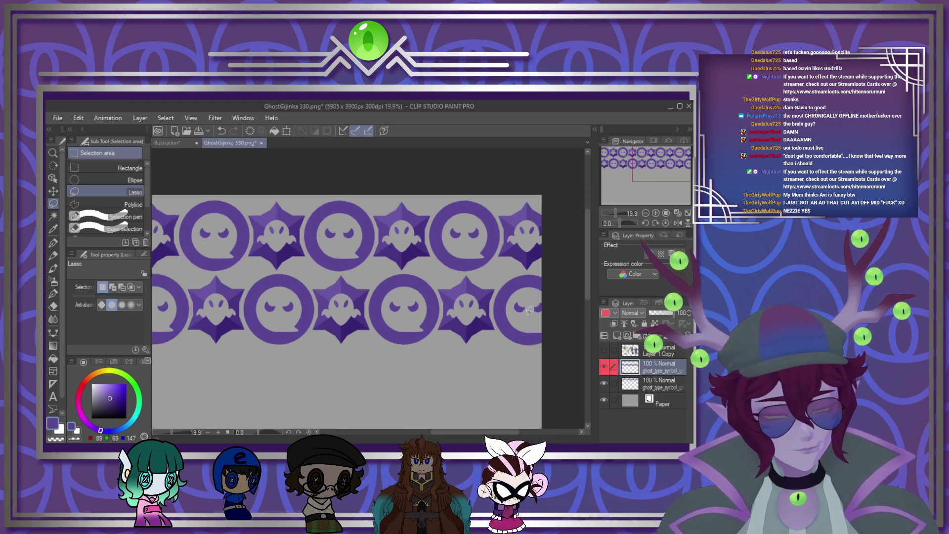
{"action": "left_click", "coordinate": [608, 312]}
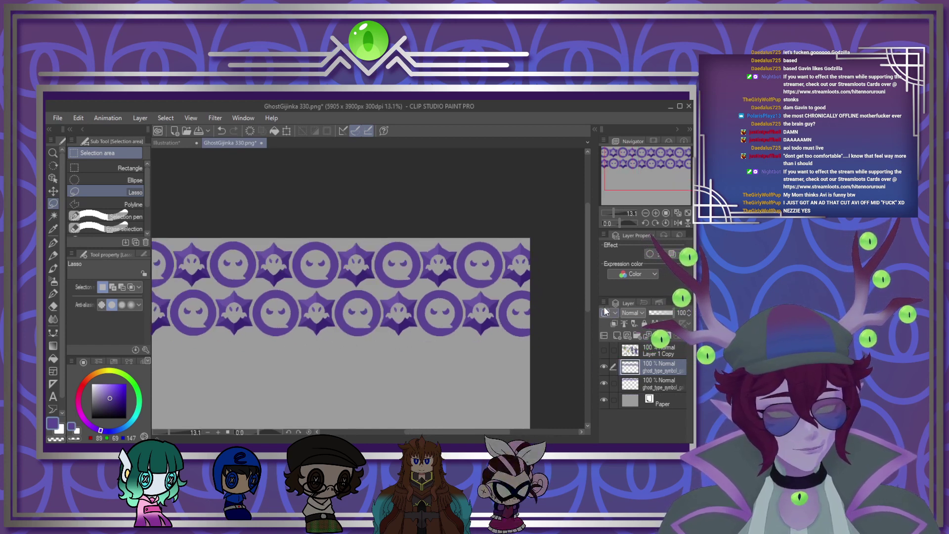
Step: Merge the two rows into one layer and stack two copies of the double row below to fill the canvas
{"action": "scroll", "coordinate": [283, 210], "scroll_direction": "down", "scroll_amount": 4}
{"action": "scroll", "coordinate": [300, 262], "scroll_direction": "up", "scroll_amount": 5}
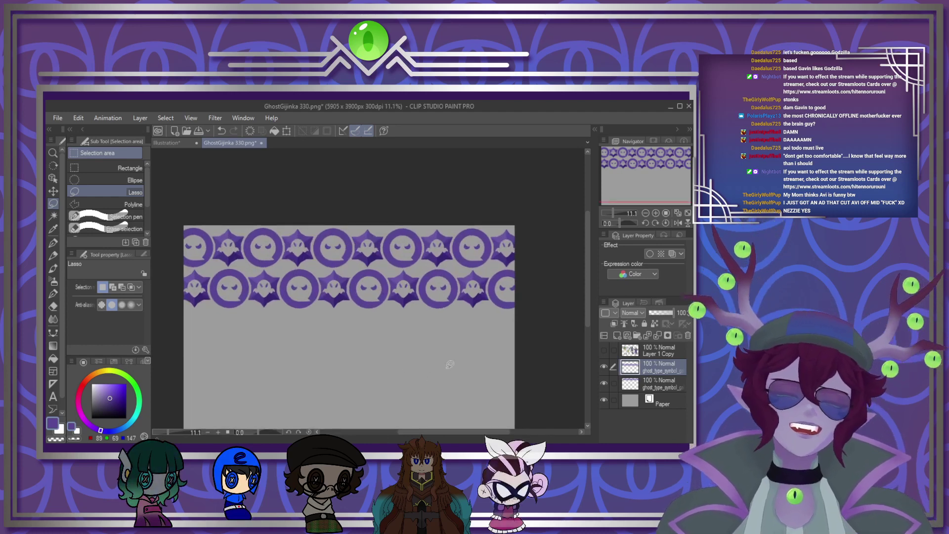
{"action": "key", "text": "ctrl+e"}
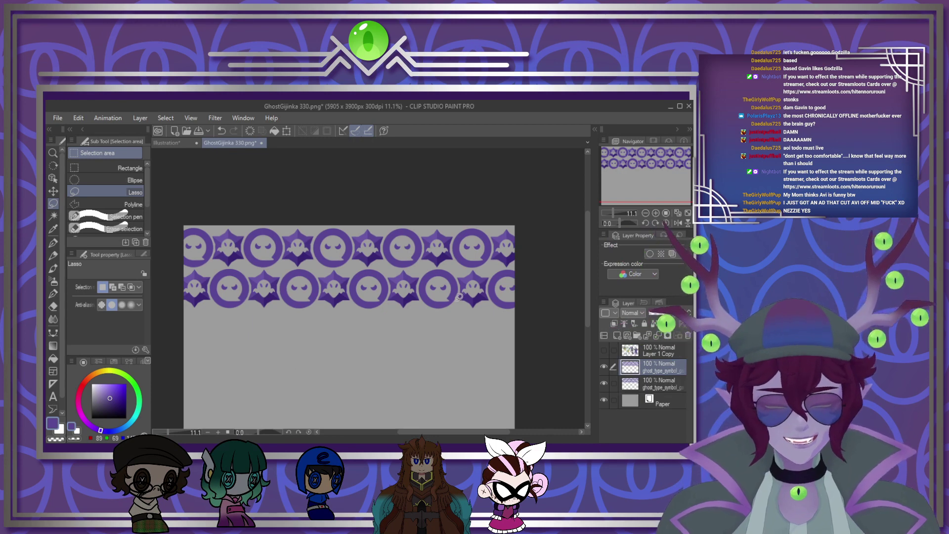
{"action": "key", "text": "k"}
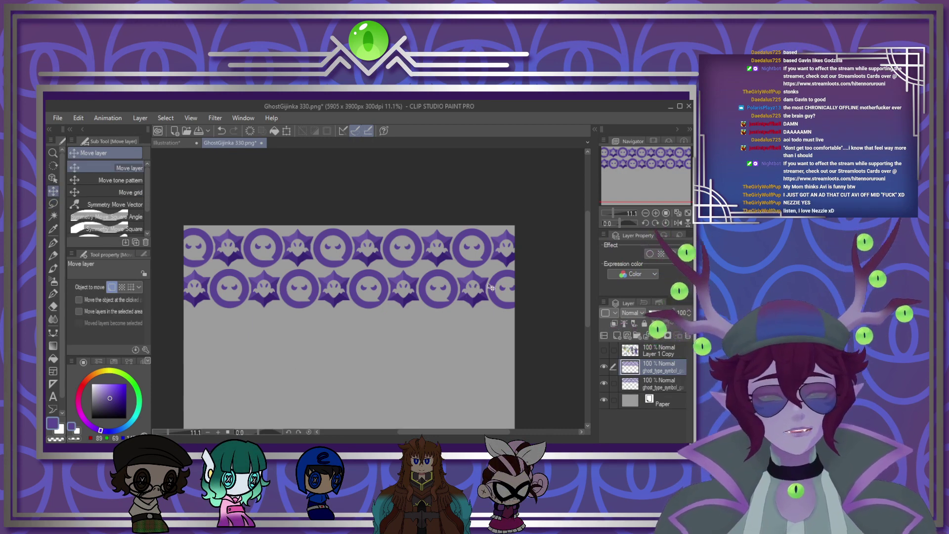
{"action": "left_click_drag", "start_coordinate": [491, 287], "coordinate": [498, 370]}
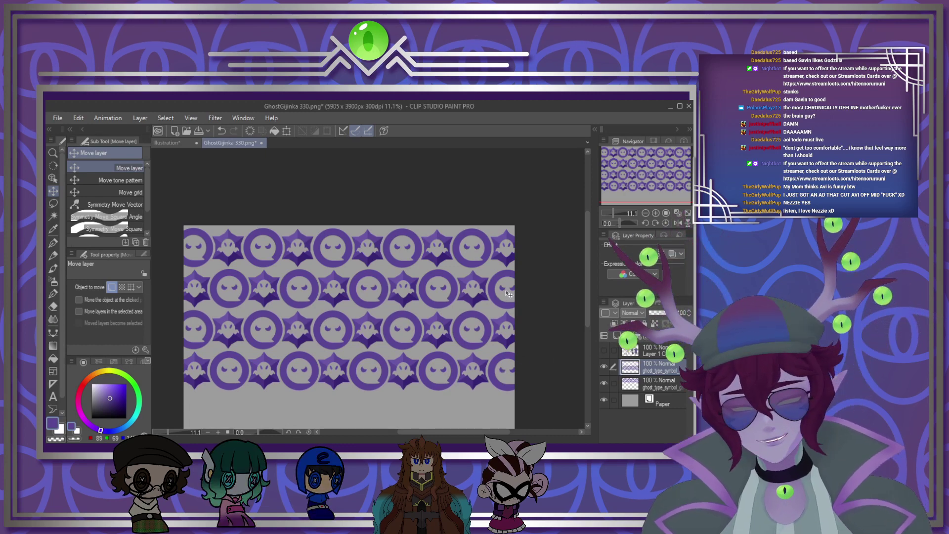
{"action": "key", "text": "ctrl+v"}
{"action": "left_click_drag", "start_coordinate": [490, 277], "coordinate": [492, 406]}
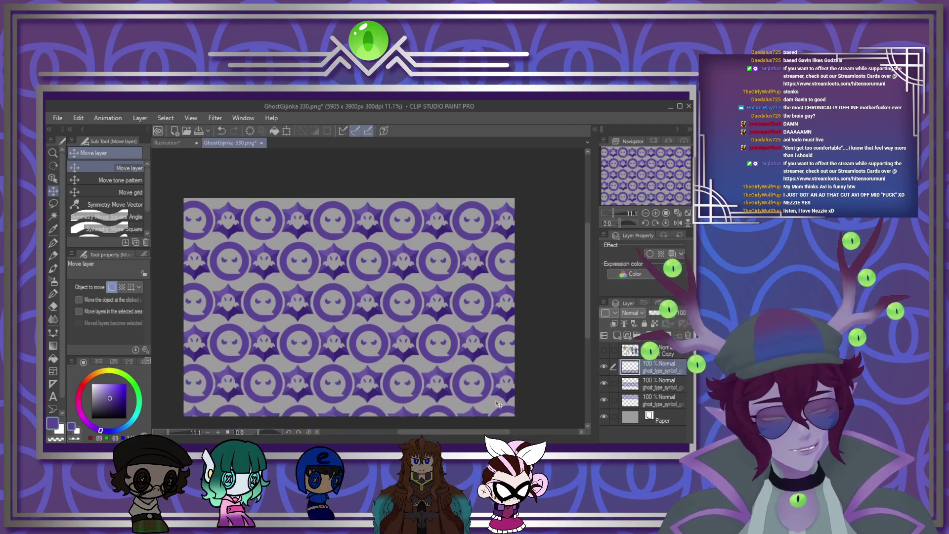
Step: Merge the pattern layers into one and shift the whole pattern slightly upward
{"action": "left_click", "coordinate": [657, 336]}
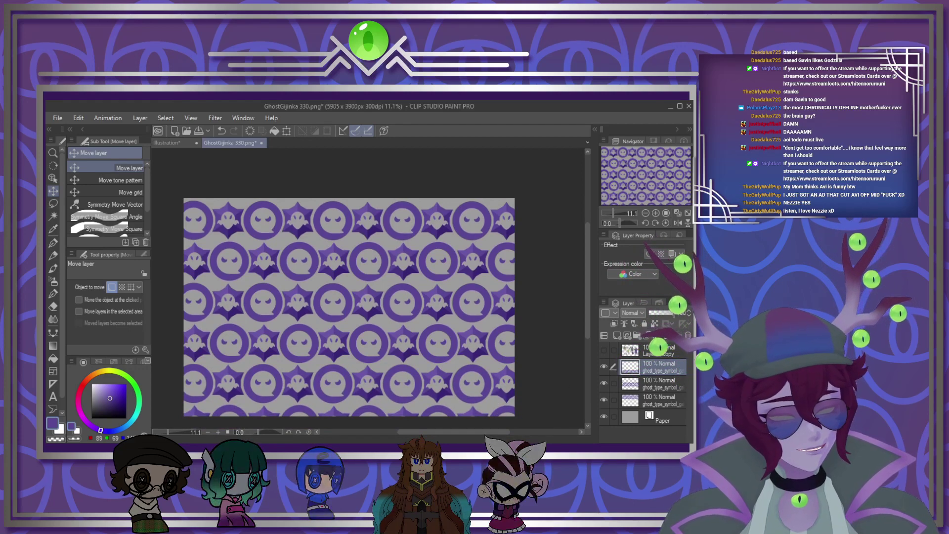
{"action": "left_click", "coordinate": [660, 338]}
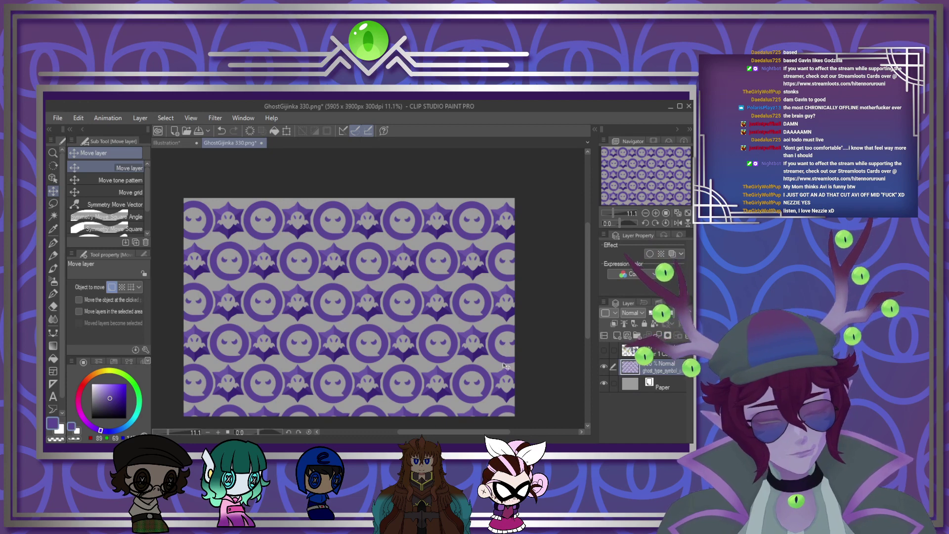
{"action": "left_click_drag", "start_coordinate": [505, 366], "coordinate": [506, 353]}
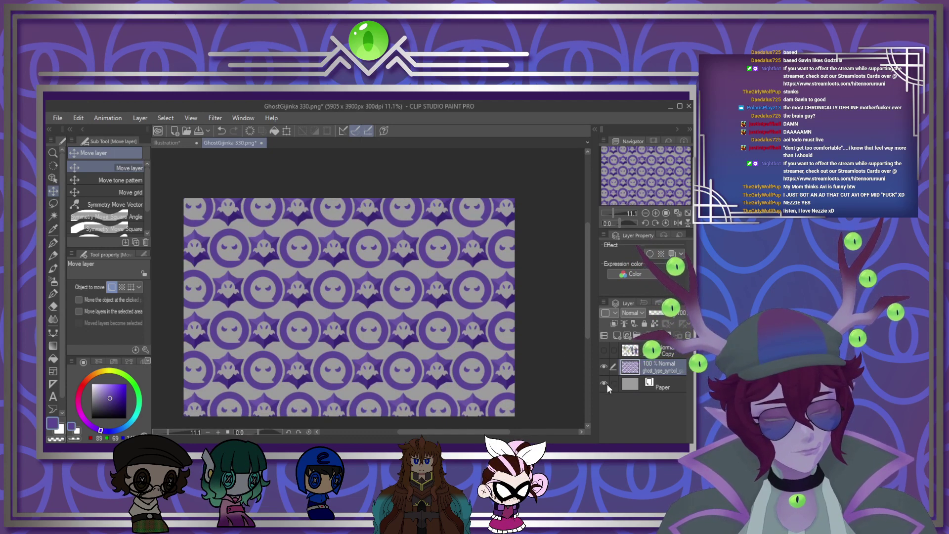
Step: Show the character layer again and fill a new layer beneath the symbol pattern with dark purple
{"action": "left_click", "coordinate": [603, 350]}
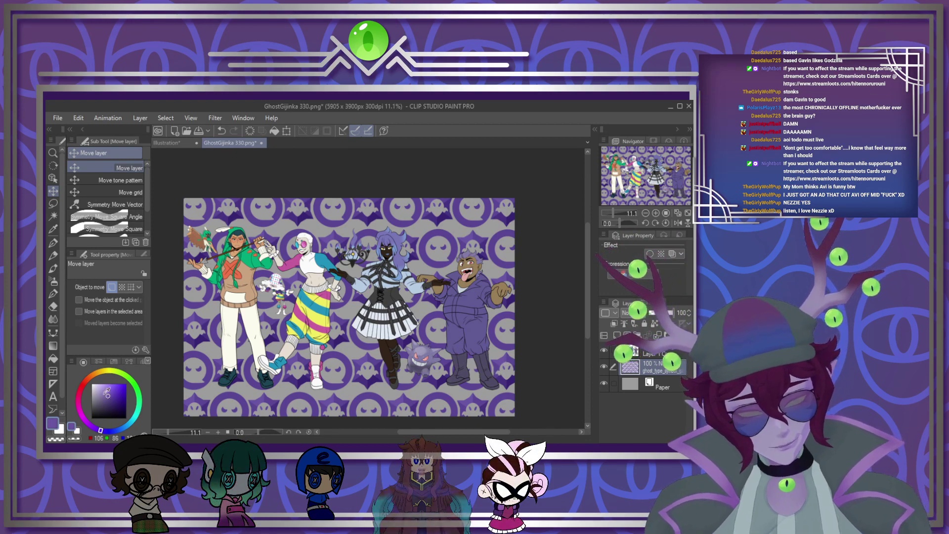
{"action": "left_click", "coordinate": [108, 395]}
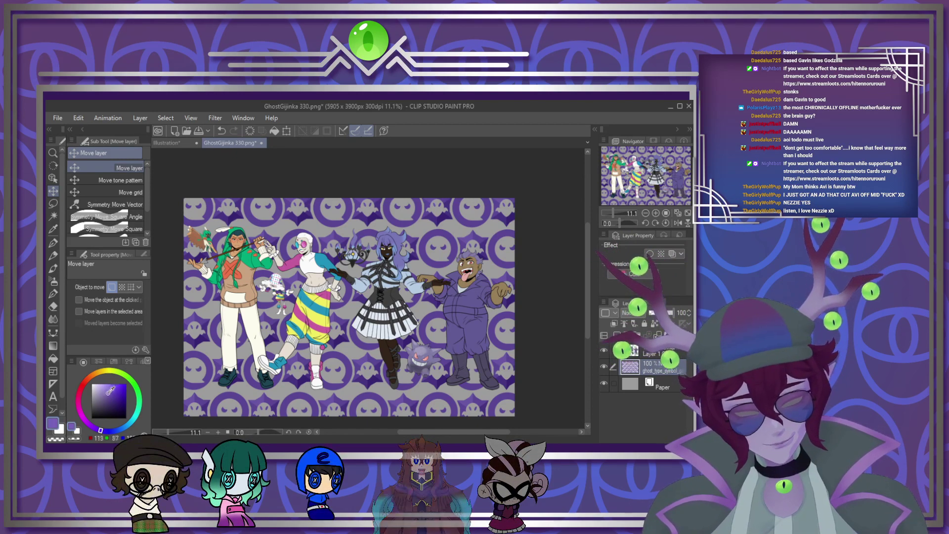
{"action": "left_click", "coordinate": [109, 400]}
{"action": "left_click", "coordinate": [109, 403]}
{"action": "left_click", "coordinate": [657, 383]}
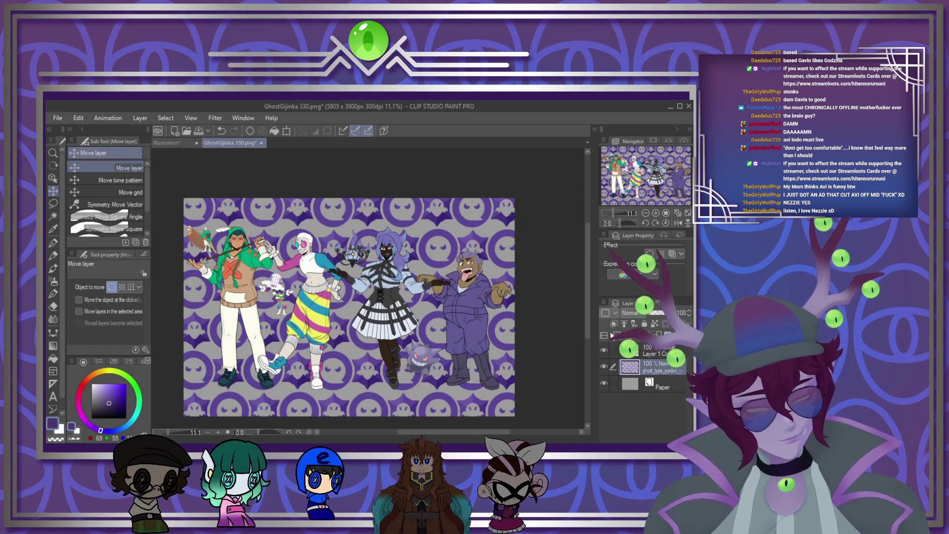
{"action": "left_click", "coordinate": [617, 335]}
{"action": "left_click", "coordinate": [274, 131]}
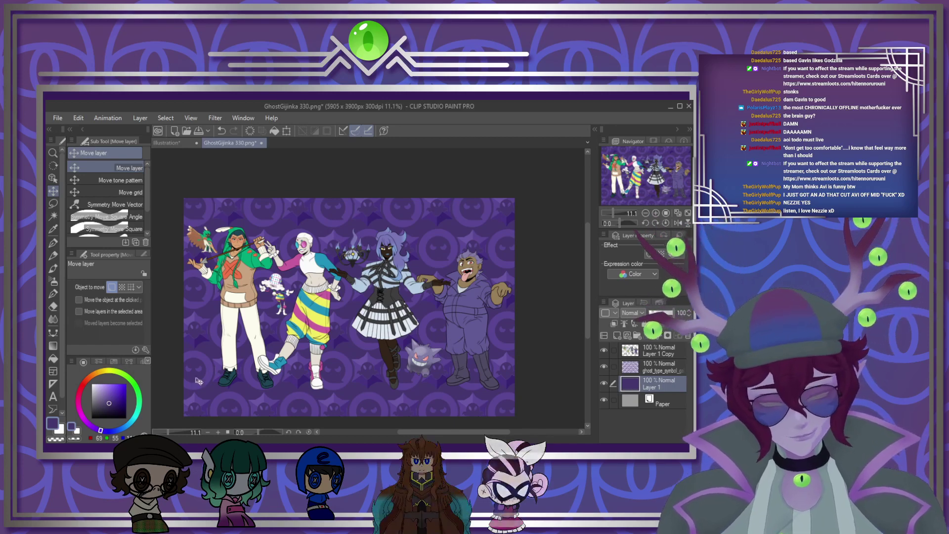
Step: Refill the backing layer with a darker purple and merge the symbol pattern layer into it
{"action": "left_click", "coordinate": [115, 406]}
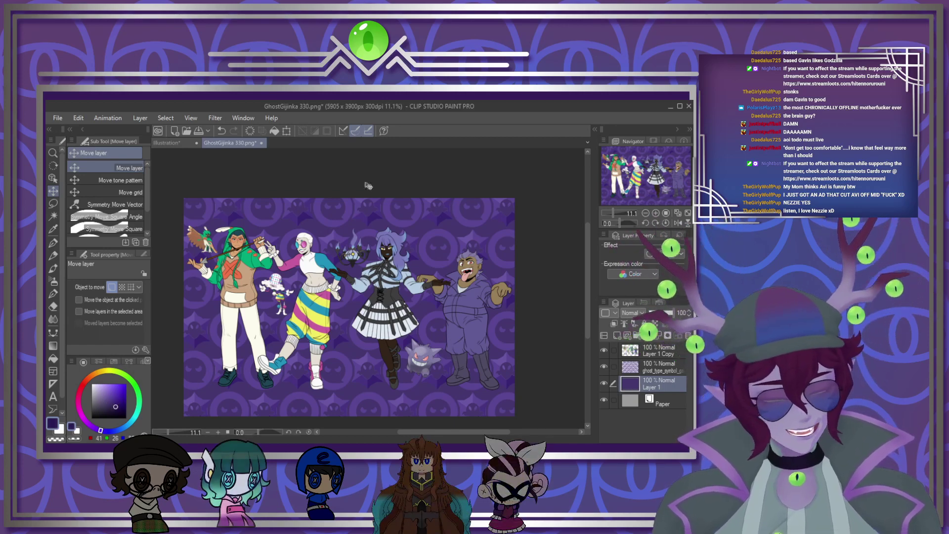
{"action": "left_click", "coordinate": [274, 132]}
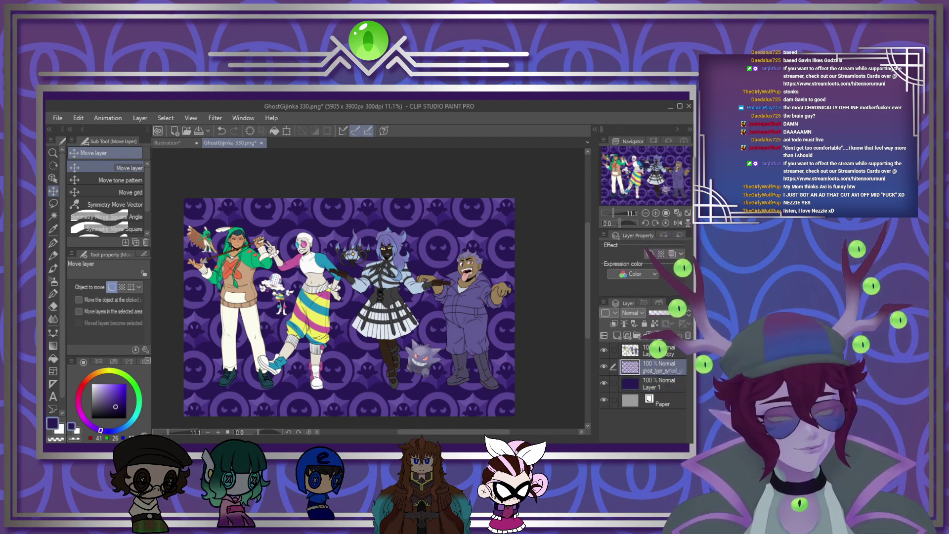
{"action": "left_click", "coordinate": [52, 204]}
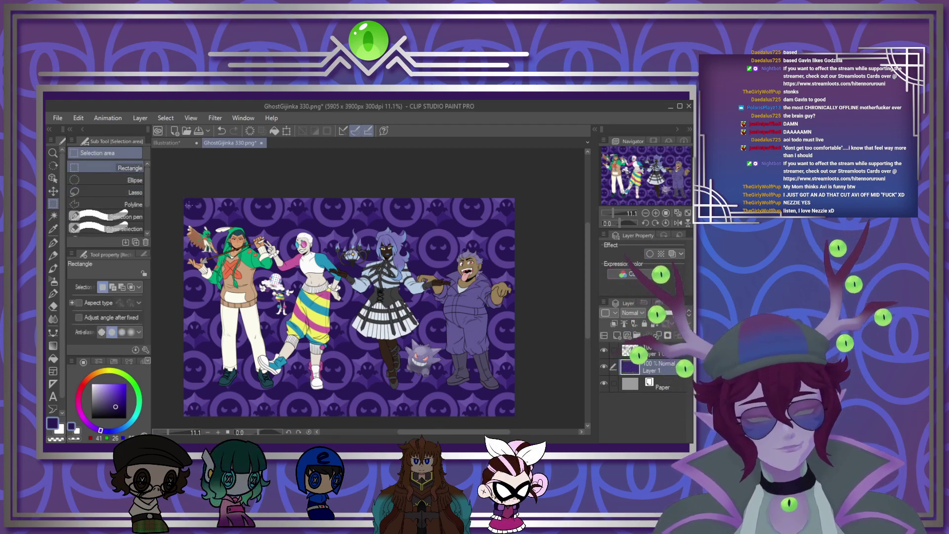
Step: Select a wide rectangle across the canvas's upper edge and fill it with dark purple on a new Add (Glow) layer
{"action": "left_click_drag", "start_coordinate": [505, 237], "coordinate": [505, 240]}
{"action": "left_click", "coordinate": [250, 203]}
{"action": "left_click_drag", "start_coordinate": [190, 203], "coordinate": [508, 238]}
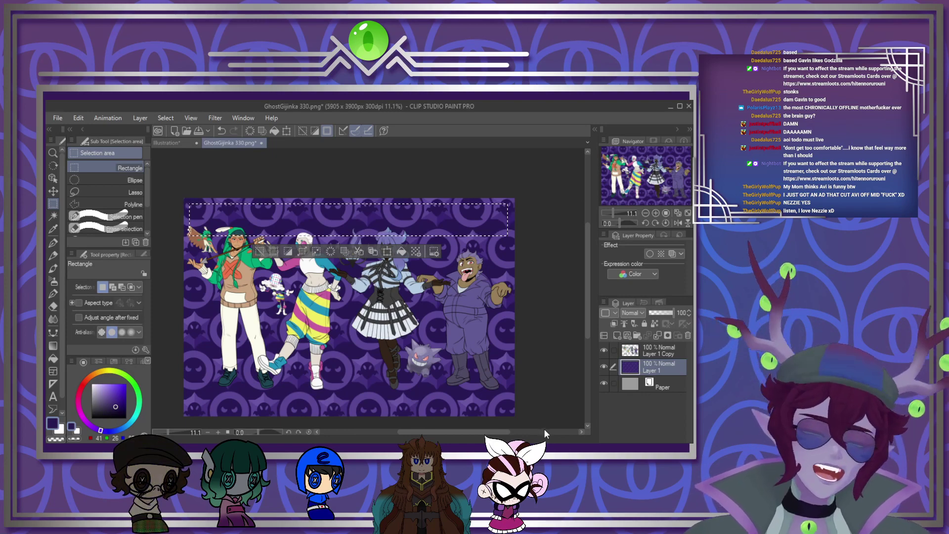
{"action": "left_click", "coordinate": [617, 336]}
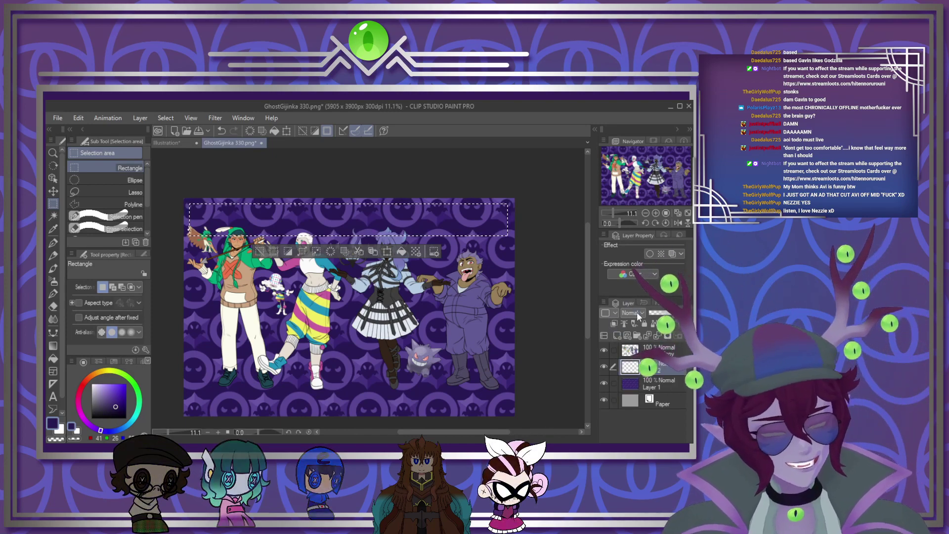
{"action": "scroll", "coordinate": [637, 315], "scroll_direction": "down", "scroll_amount": 7}
{"action": "left_click", "coordinate": [274, 131]}
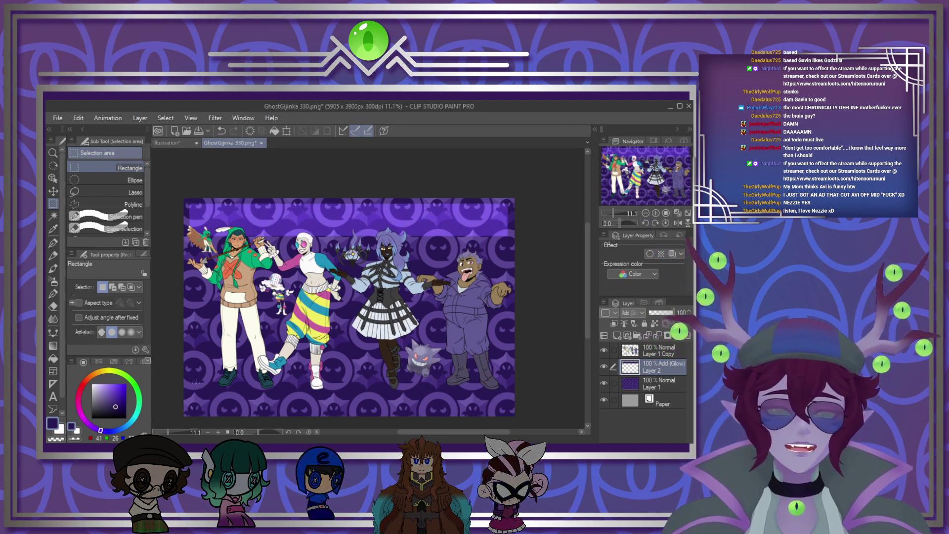
Step: Fill a matching rectangular glow band along the canvas's lower edge below the characters' feet and clear the selection
{"action": "left_click_drag", "start_coordinate": [414, 400], "coordinate": [507, 410]}
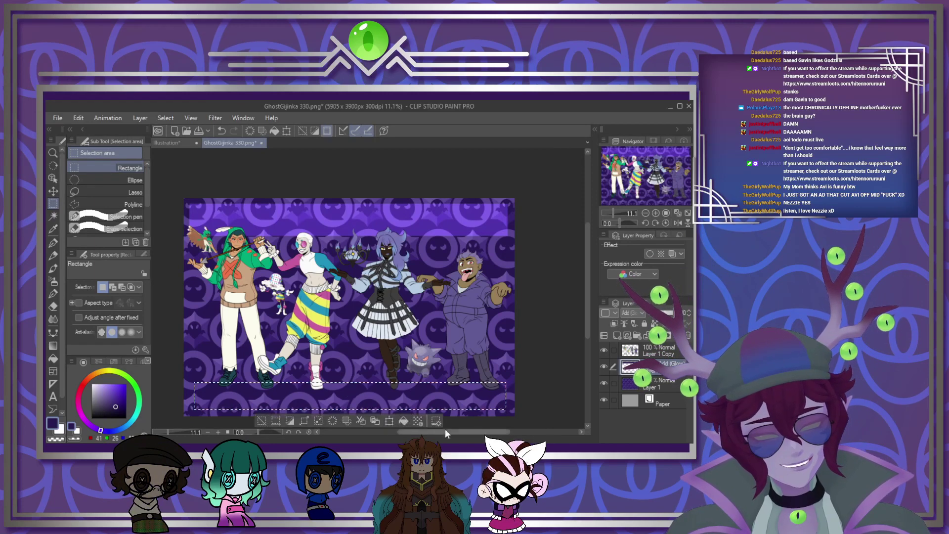
{"action": "left_click", "coordinate": [402, 422]}
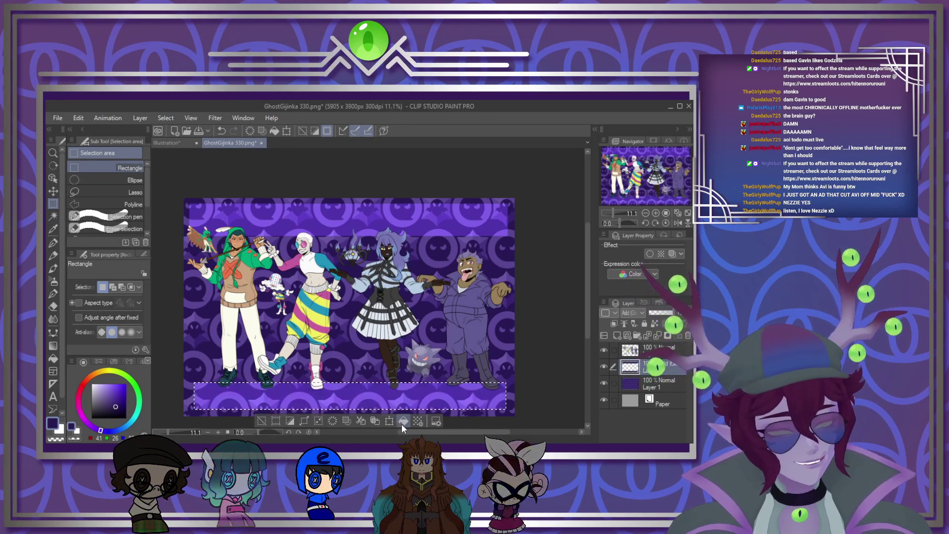
{"action": "left_click", "coordinate": [566, 413]}
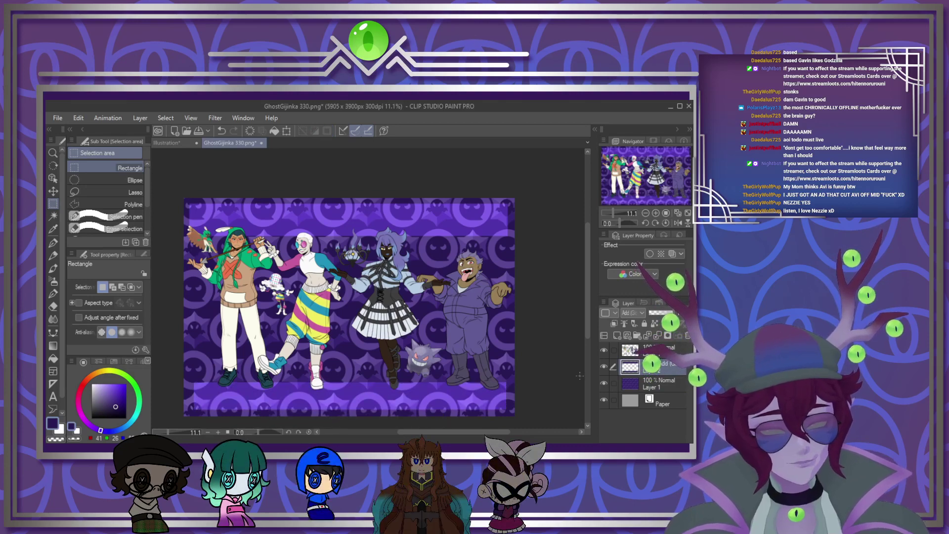
Step: Give the character layer a white border effect with edge thickness 17 and merge a new empty layer into it
{"action": "left_click", "coordinate": [650, 254]}
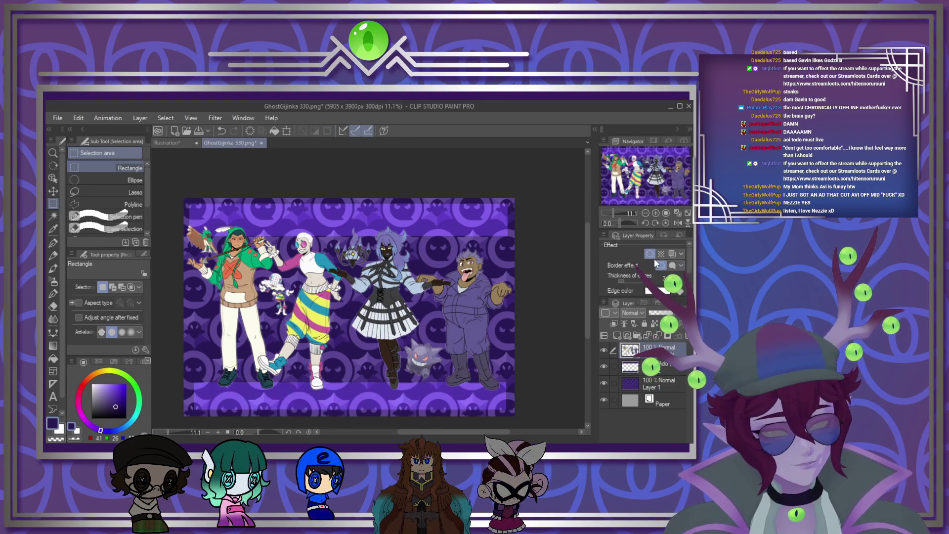
{"action": "left_click", "coordinate": [675, 276]}
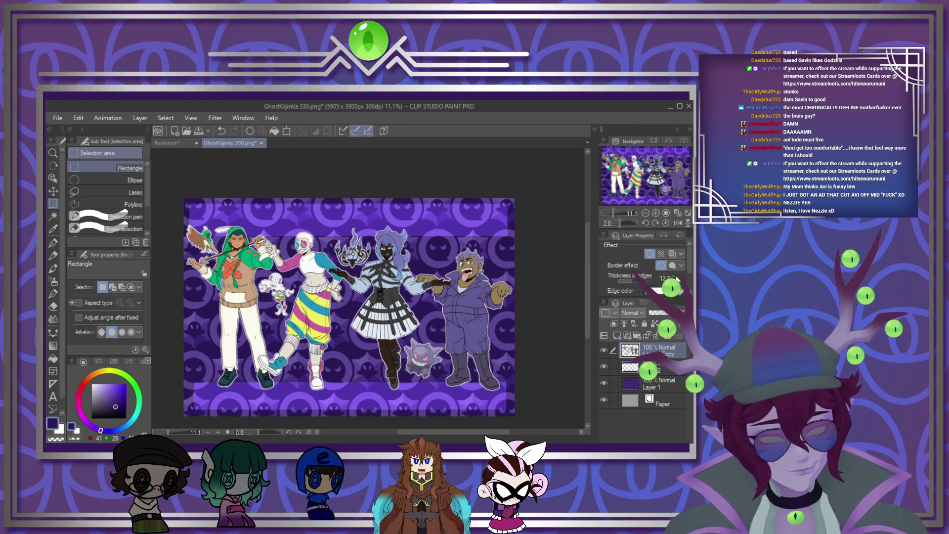
{"action": "left_click", "coordinate": [675, 275]}
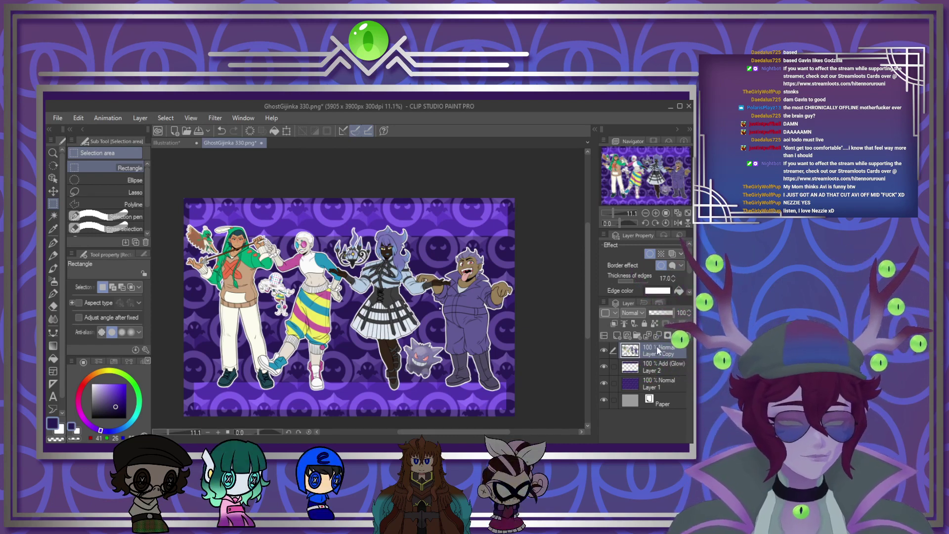
{"action": "left_click", "coordinate": [618, 335]}
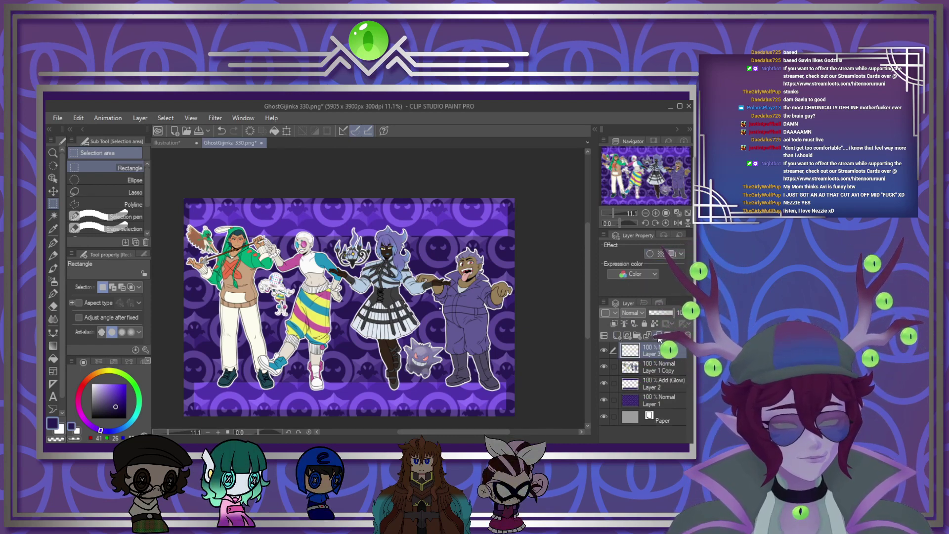
{"action": "left_click", "coordinate": [658, 336]}
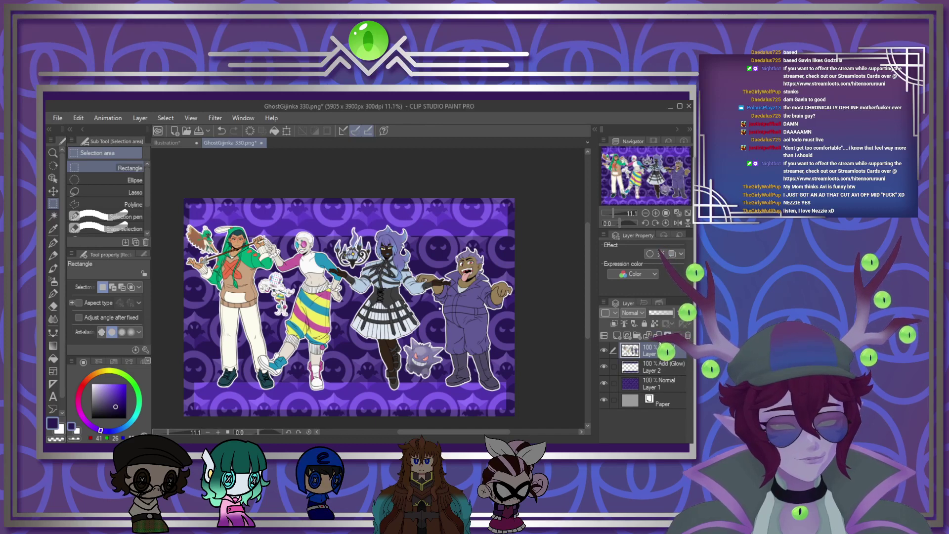
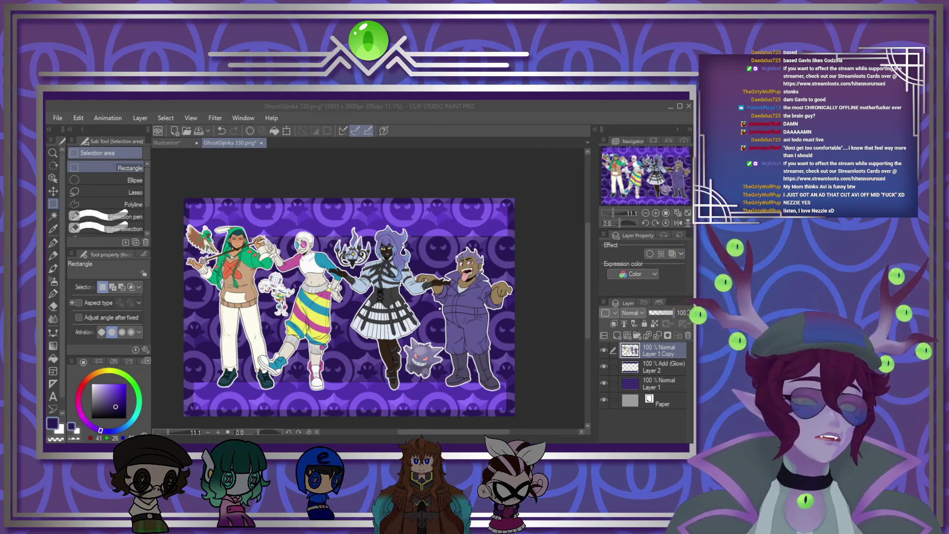
Step: Bring the Pokémon logo image into the canvas, enlarge it above the first two characters, and place its layer beneath the character layer
{"action": "key", "text": "alt+Tab"}
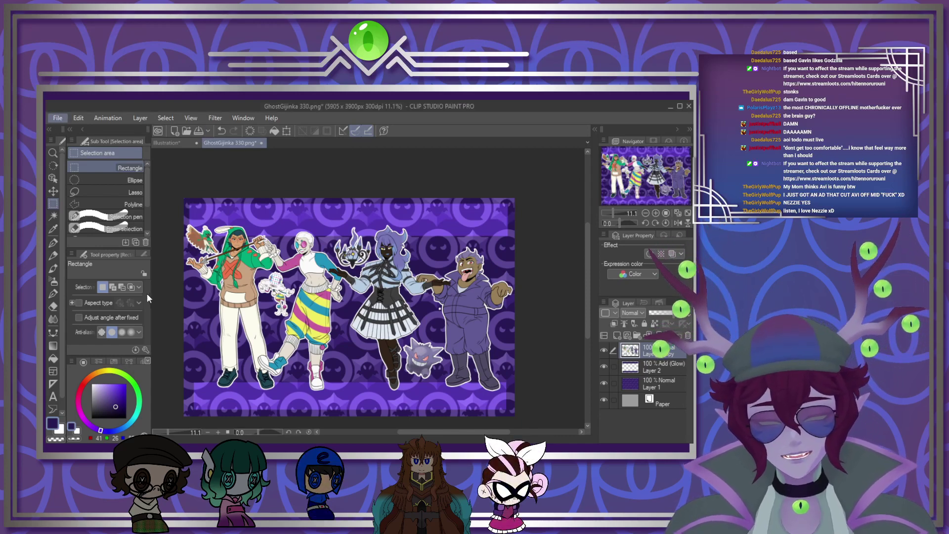
{"action": "key", "text": "alt+Tab"}
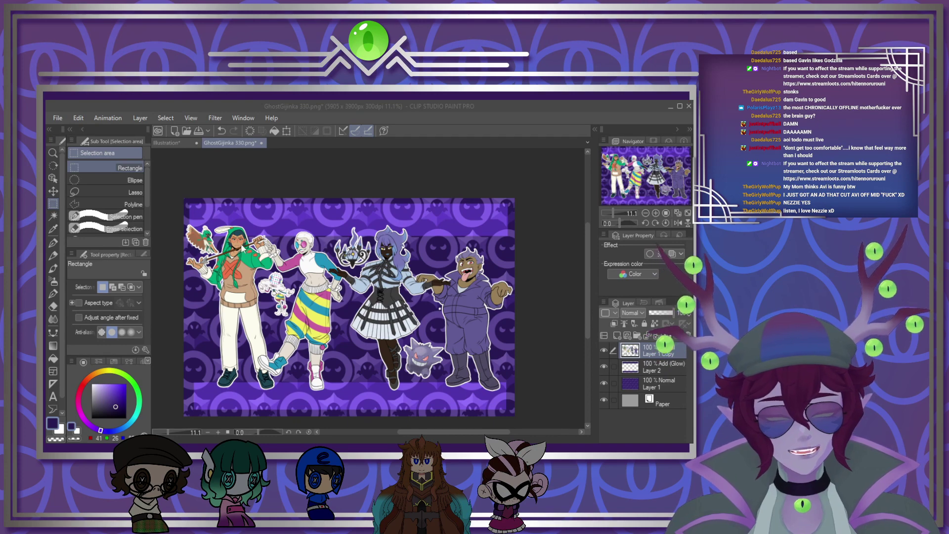
{"action": "left_click", "coordinate": [520, 395]}
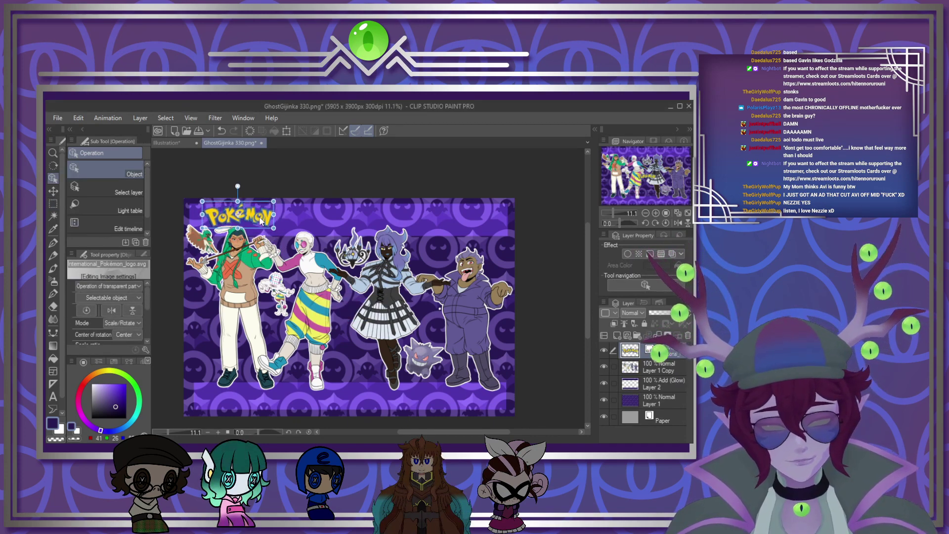
{"action": "mouse_move", "coordinate": [260, 221]}
{"action": "left_mouse_down"}
{"action": "mouse_move", "coordinate": [302, 240]}
{"action": "mouse_move", "coordinate": [295, 202]}
{"action": "mouse_move", "coordinate": [278, 220]}
{"action": "left_mouse_up"}
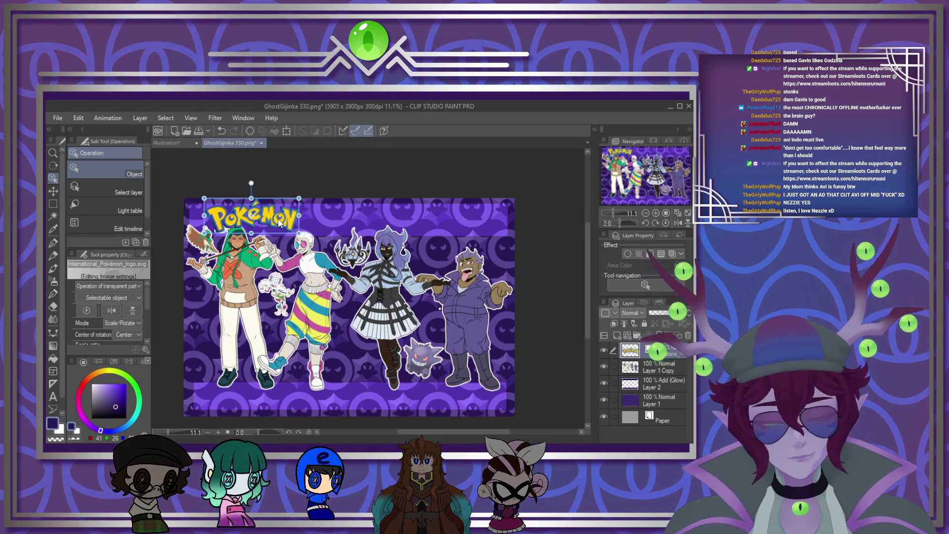
{"action": "left_click_drag", "start_coordinate": [659, 355], "coordinate": [658, 375]}
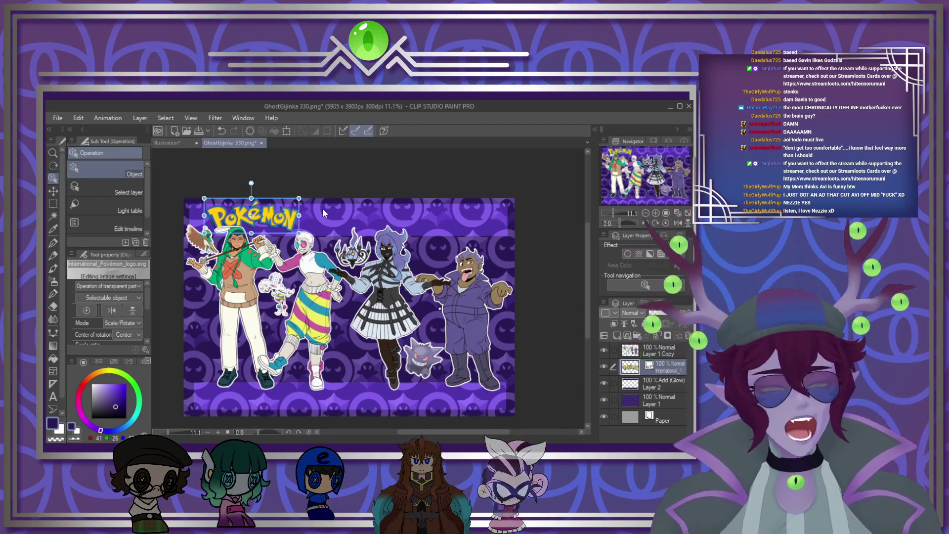
Step: Tint the logo purple with a clipped Color-mode layer filled in dark purple and merge it into the logo layer
{"action": "left_click", "coordinate": [616, 335]}
{"action": "left_click", "coordinate": [614, 324]}
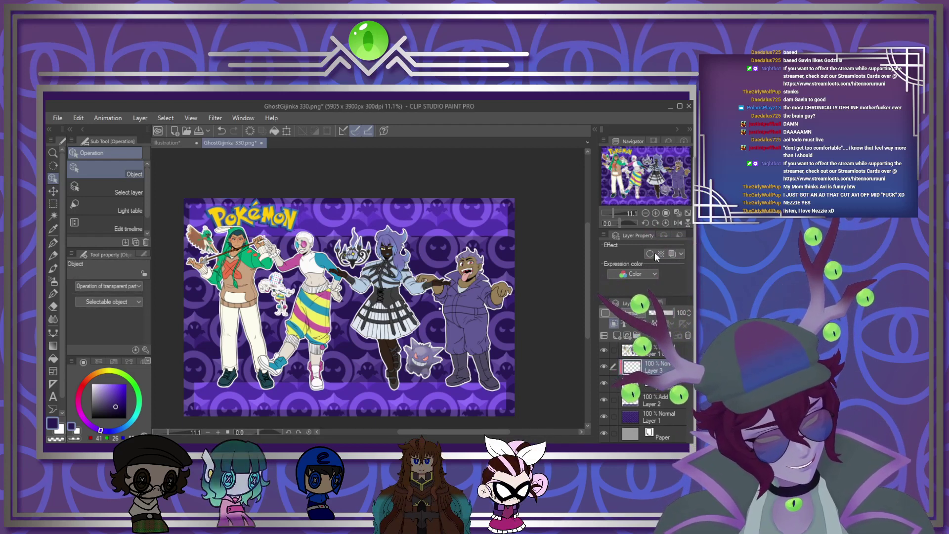
{"action": "left_click", "coordinate": [274, 130]}
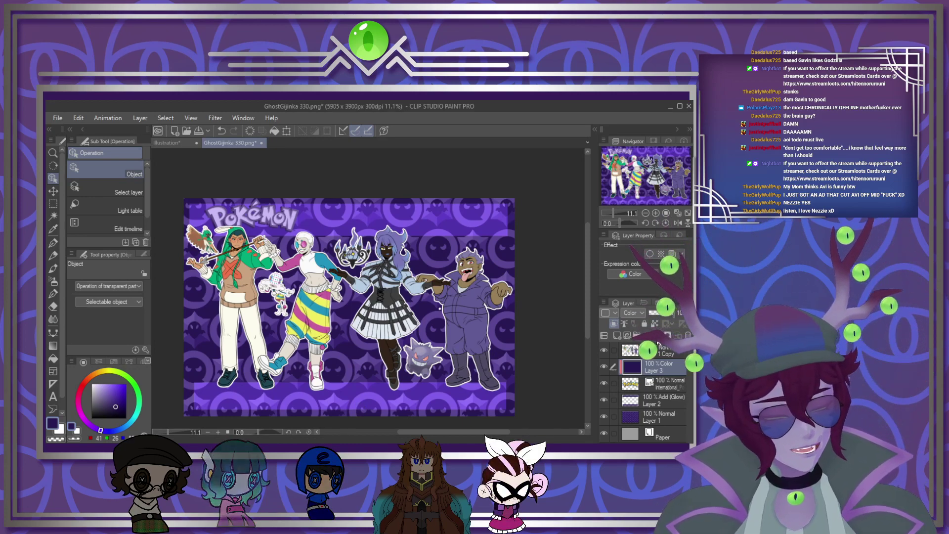
{"action": "left_click", "coordinate": [658, 336]}
Step: Enlarge the Pokémon logo slightly and reposition it above the first two characters
{"action": "key", "text": "ctrl+t"}
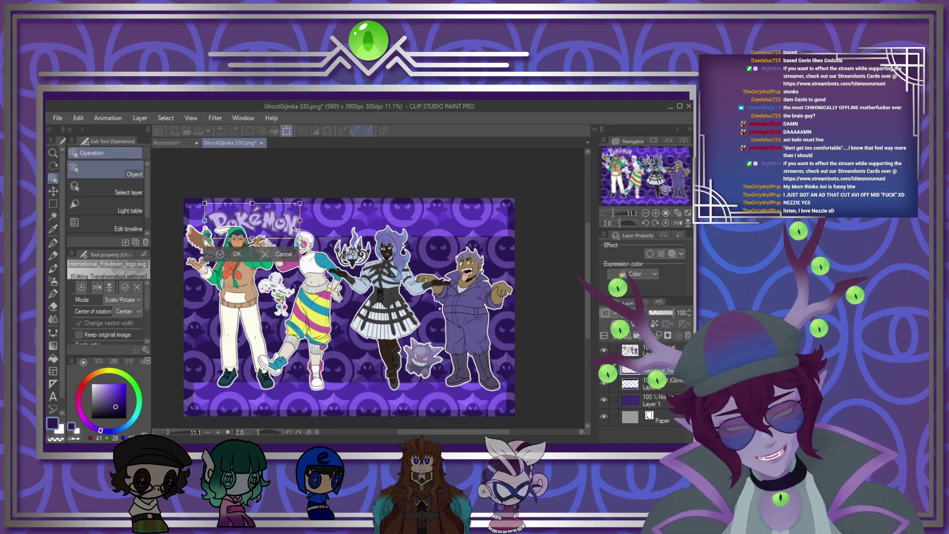
{"action": "left_click_drag", "start_coordinate": [299, 230], "coordinate": [305, 217]}
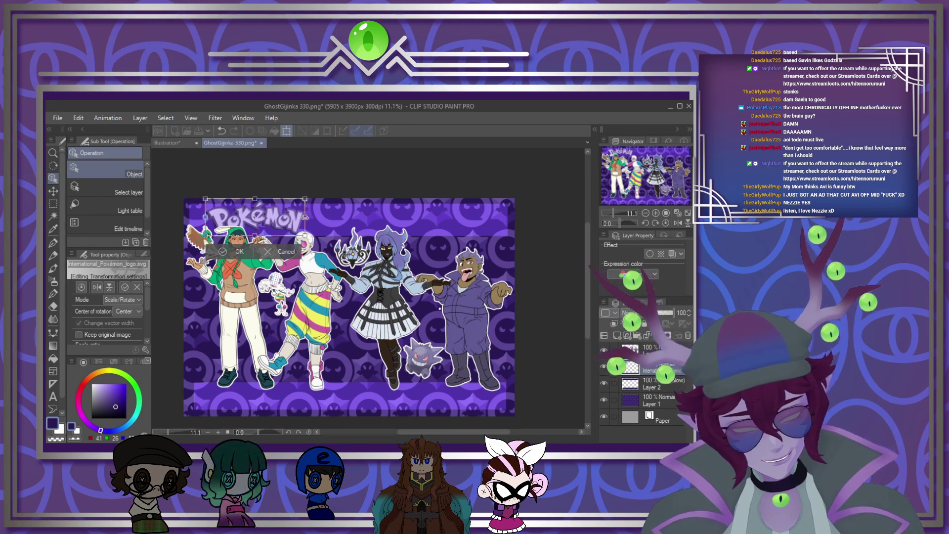
{"action": "key", "text": "Return"}
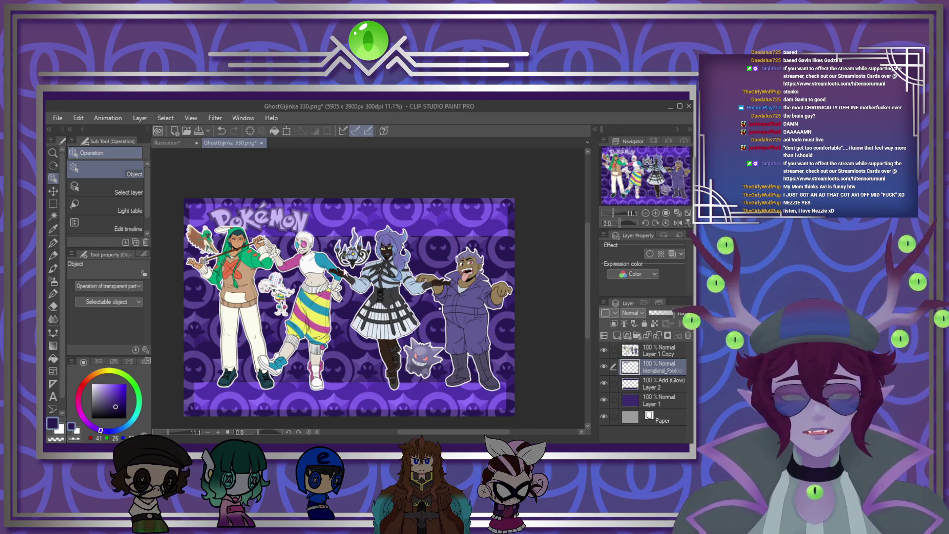
Step: Sample light lavender from the Pokémon logo as the main color and a medium purple as the sub color
{"action": "scroll", "coordinate": [249, 216], "scroll_direction": "up", "scroll_amount": 5}
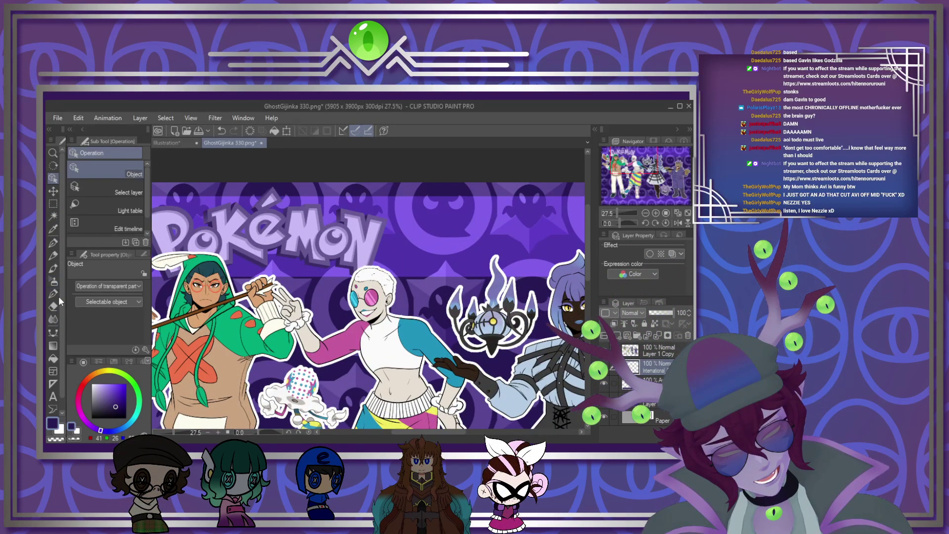
{"action": "left_click", "coordinate": [53, 358]}
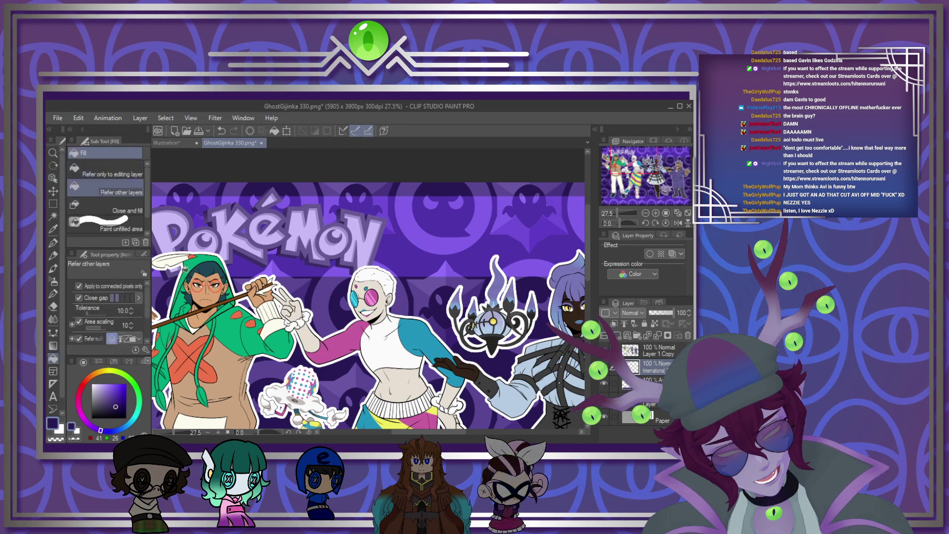
{"action": "left_click", "coordinate": [60, 428]}
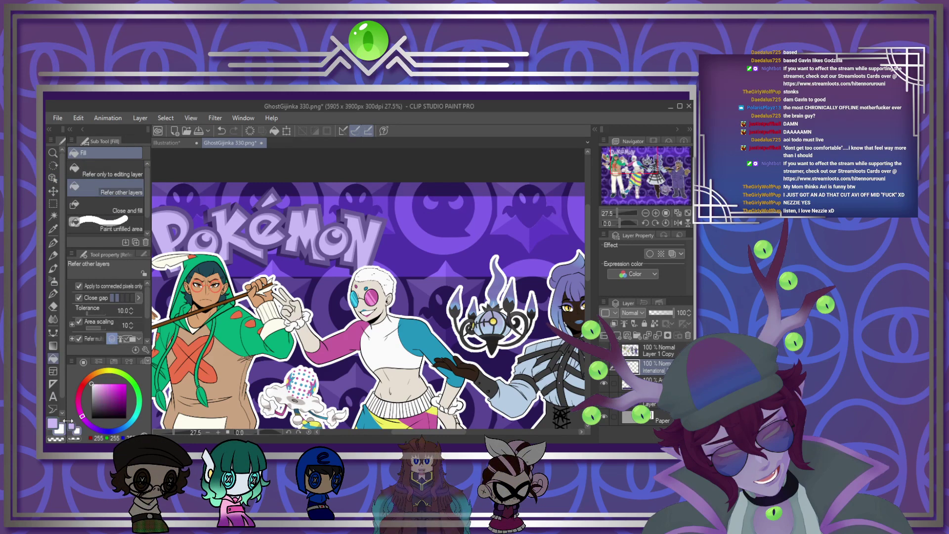
{"action": "scroll", "coordinate": [251, 213], "scroll_direction": "down", "scroll_amount": 8}
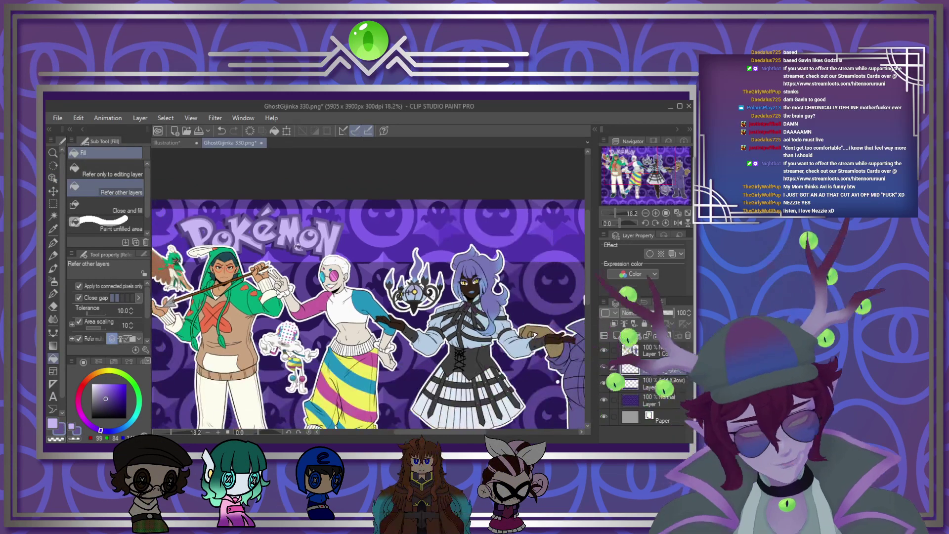
{"action": "scroll", "coordinate": [322, 240], "scroll_direction": "up", "scroll_amount": 3}
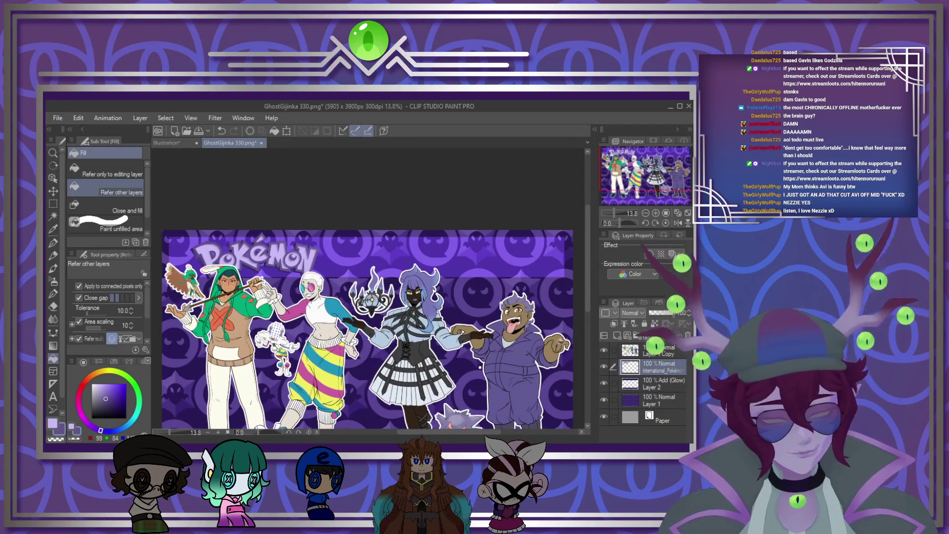
{"action": "scroll", "coordinate": [325, 260], "scroll_direction": "down", "scroll_amount": 2}
{"action": "scroll", "coordinate": [325, 260], "scroll_direction": "up", "scroll_amount": 1}
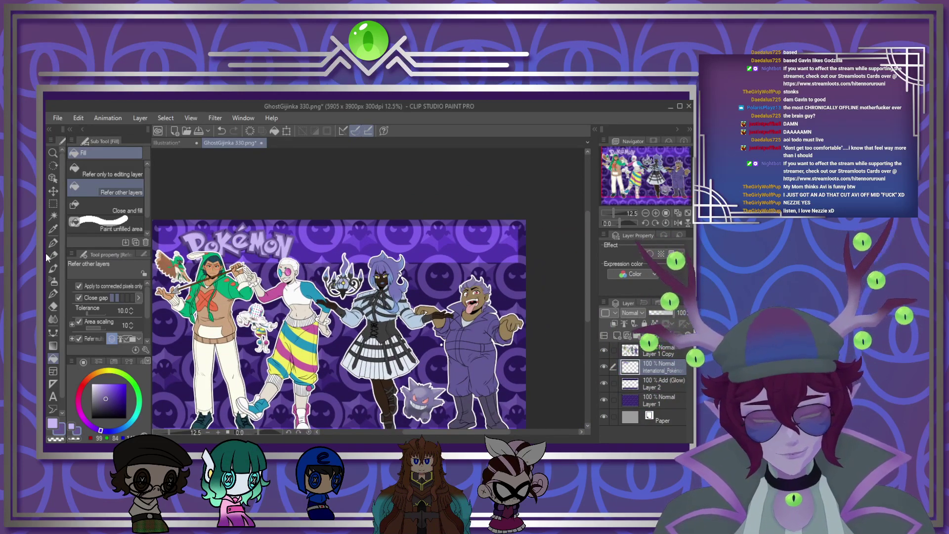
Step: Add the lavender title "GHOST TYPE GIJINKA" in the Ceryson Demo font at size 95, placed beside the Pokémon logo
{"action": "left_click", "coordinate": [53, 396]}
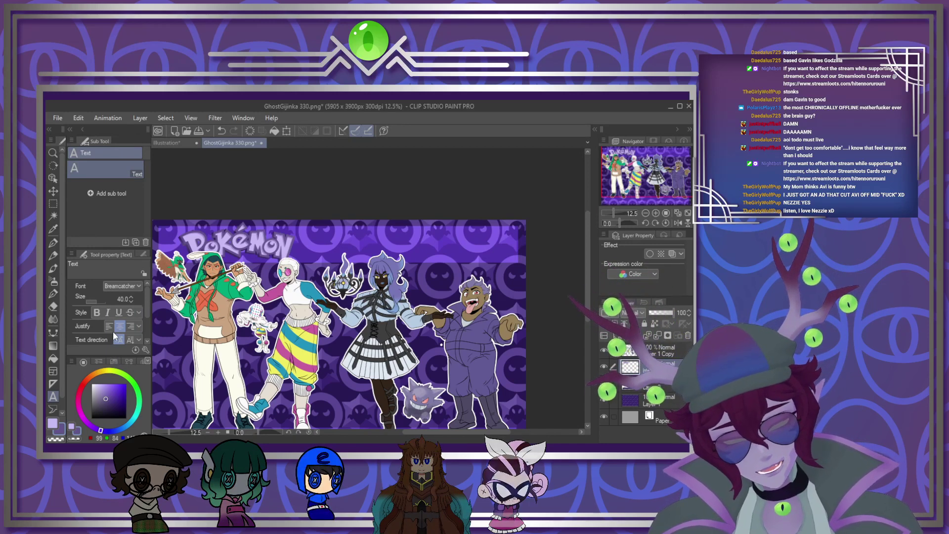
{"action": "left_click", "coordinate": [326, 272]}
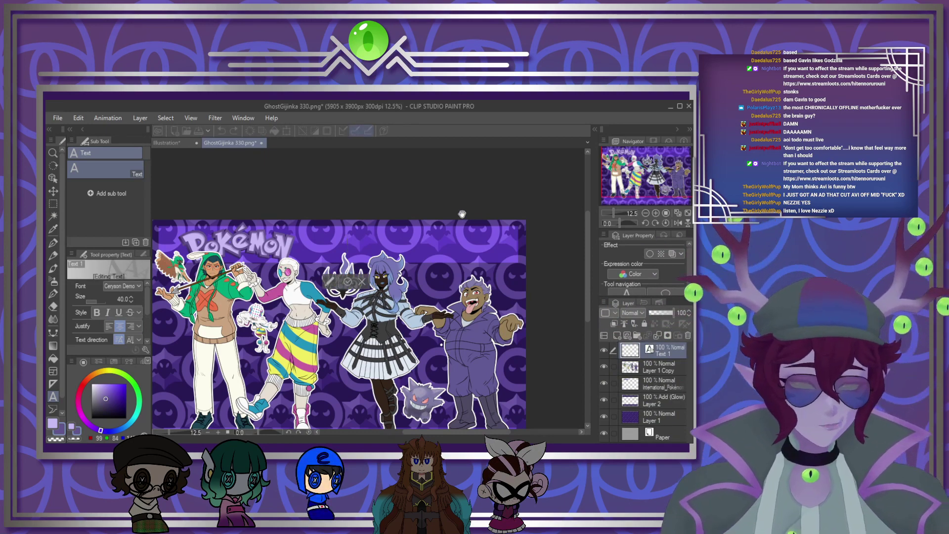
{"action": "type", "text": "GHO"}
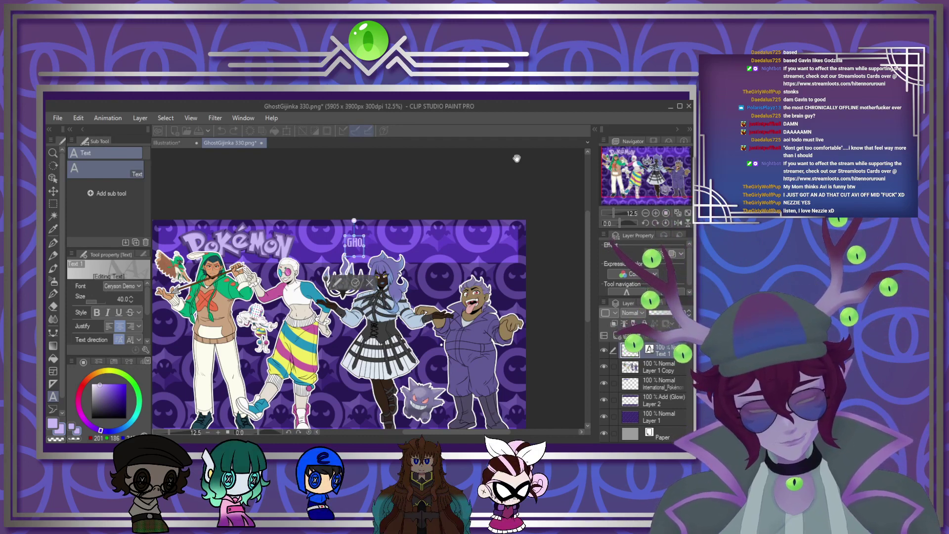
{"action": "type", "text": "ST TYPE GIJINKA"}
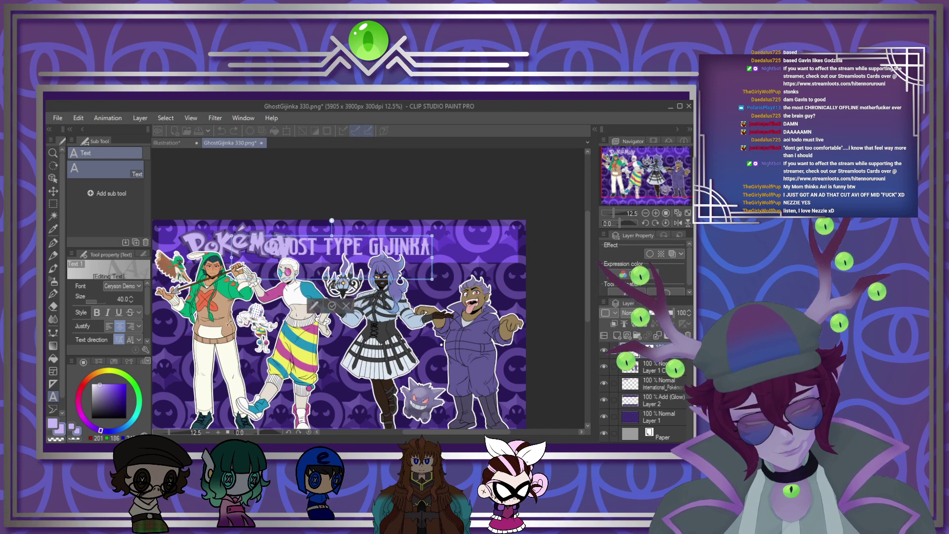
{"action": "left_click_drag", "start_coordinate": [228, 323], "coordinate": [229, 323]}
{"action": "left_click", "coordinate": [393, 284]}
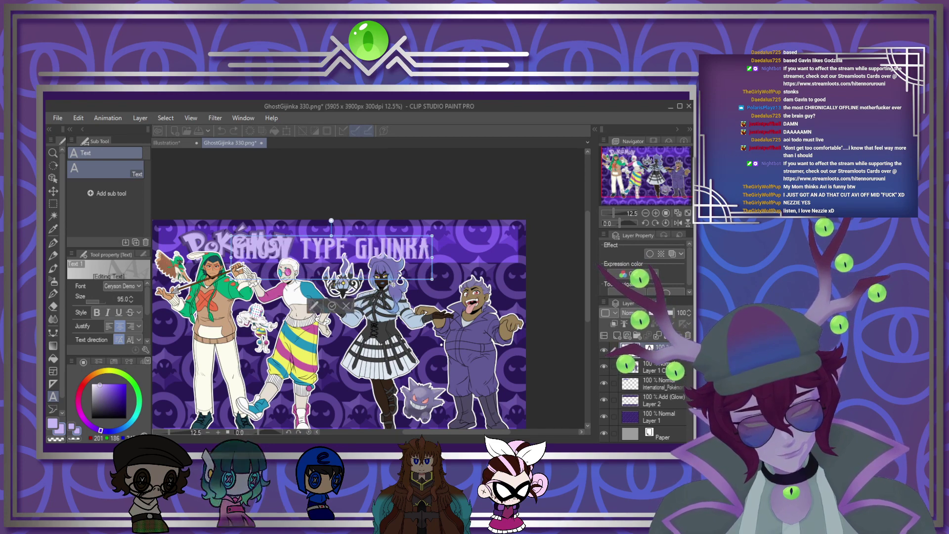
{"action": "left_click_drag", "start_coordinate": [441, 277], "coordinate": [456, 278]}
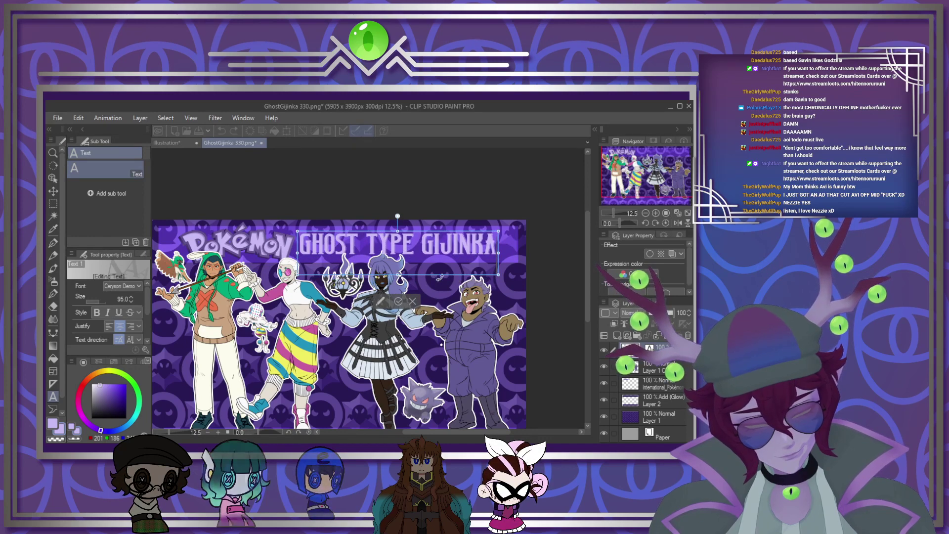
{"action": "left_click", "coordinate": [398, 301]}
{"action": "scroll", "coordinate": [414, 225], "scroll_direction": "down", "scroll_amount": 3}
{"action": "scroll", "coordinate": [394, 212], "scroll_direction": "up", "scroll_amount": 5}
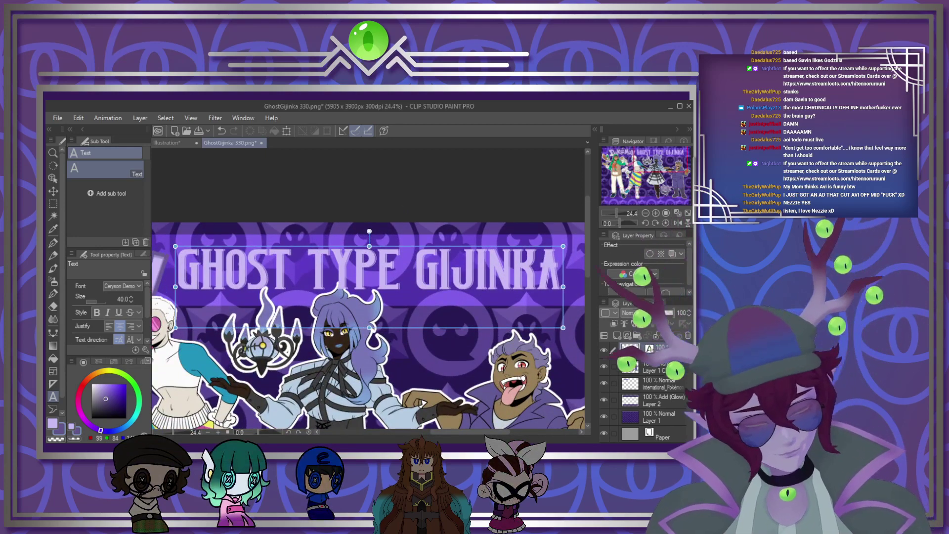
Step: Give the title text a border effect with a medium purple edge color and edge thickness 38
{"action": "left_click", "coordinate": [50, 203]}
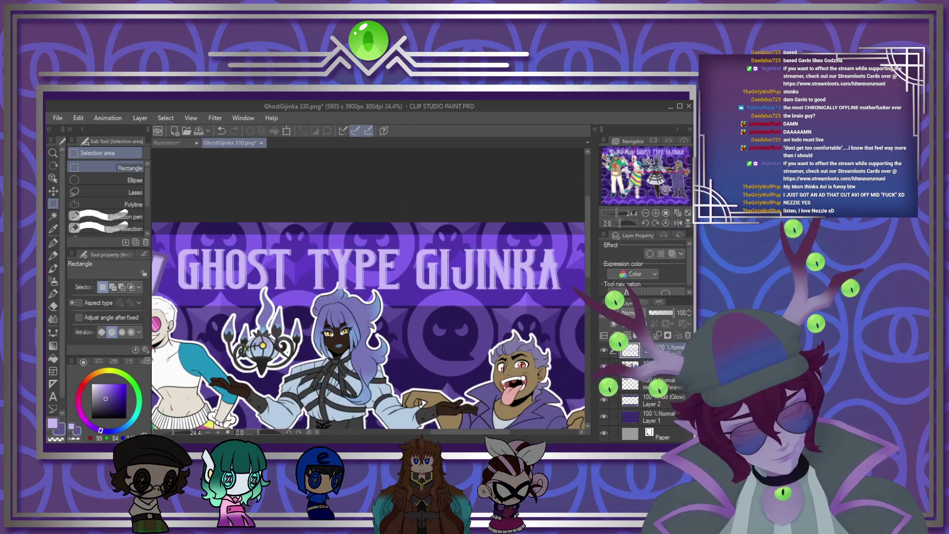
{"action": "scroll", "coordinate": [474, 233], "scroll_direction": "down", "scroll_amount": 3}
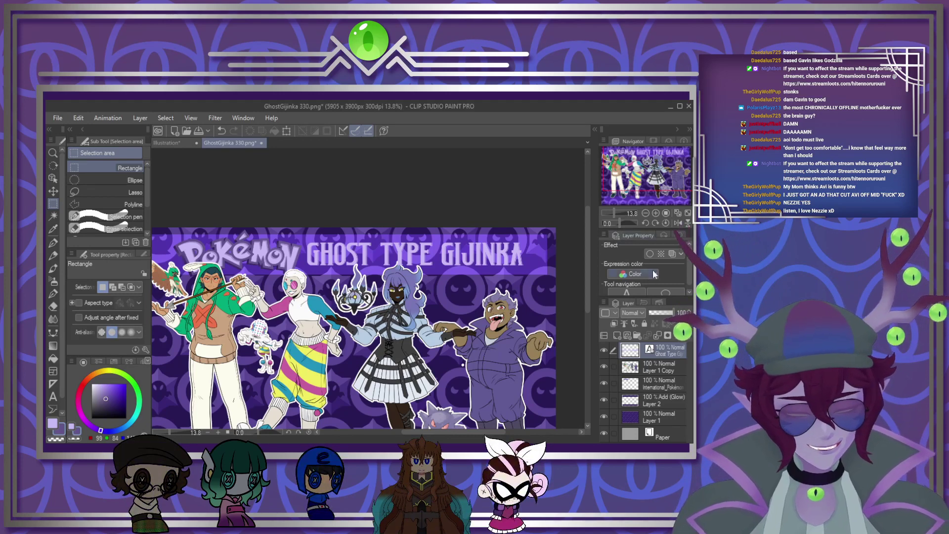
{"action": "left_click", "coordinate": [650, 253]}
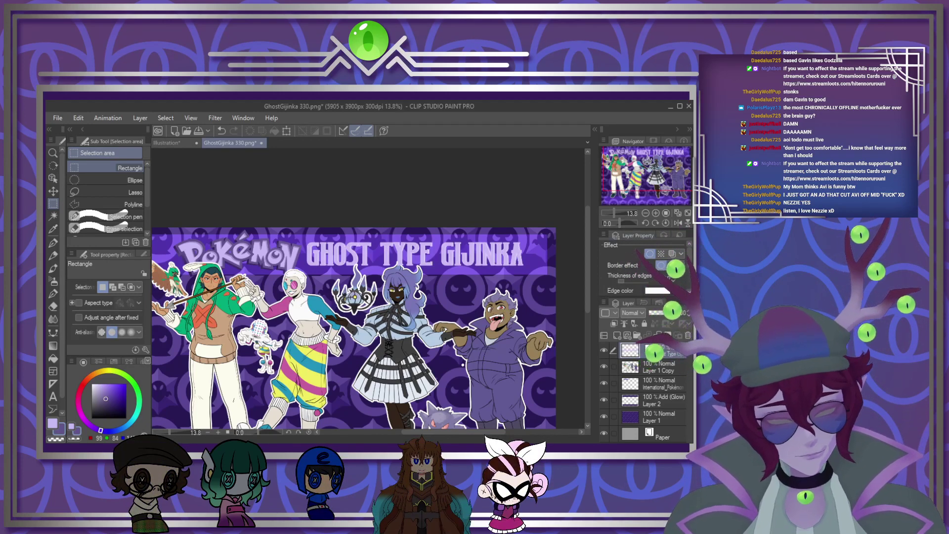
{"action": "left_click", "coordinate": [675, 291]}
{"action": "left_click", "coordinate": [674, 278]}
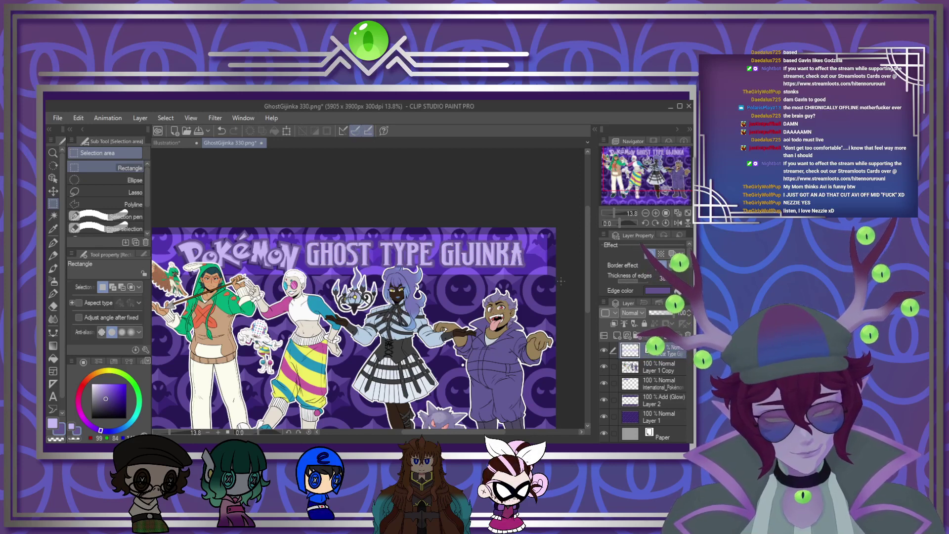
Step: Place the title text layer beneath the character layer and merge it into the Pokémon logo layer
{"action": "left_click_drag", "start_coordinate": [662, 350], "coordinate": [660, 381]}
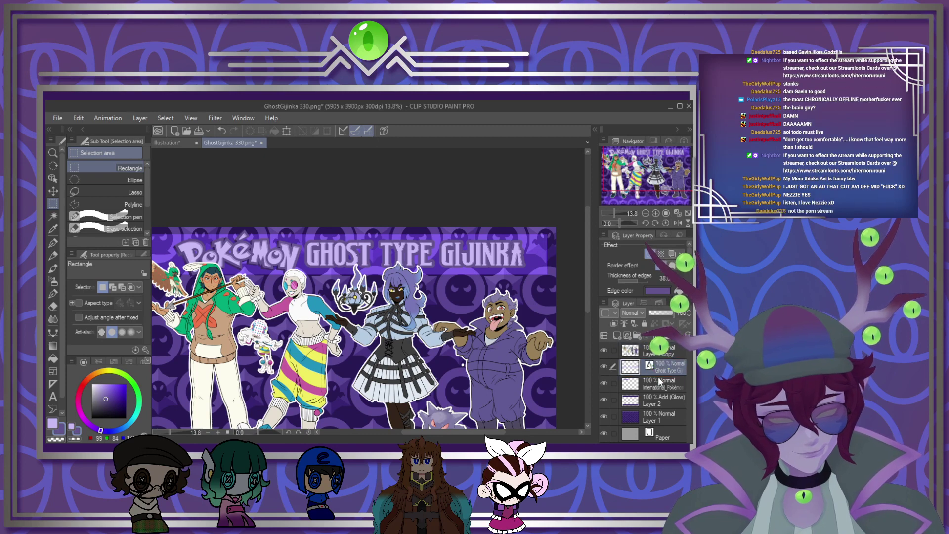
{"action": "key", "text": "ctrl+e"}
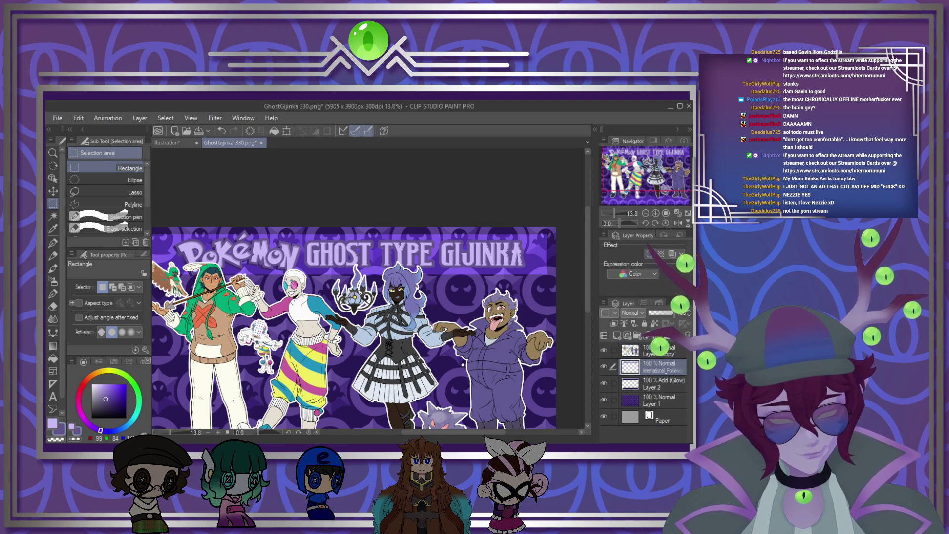
{"action": "scroll", "coordinate": [397, 207], "scroll_direction": "down", "scroll_amount": 3}
{"action": "scroll", "coordinate": [371, 343], "scroll_direction": "up", "scroll_amount": 2}
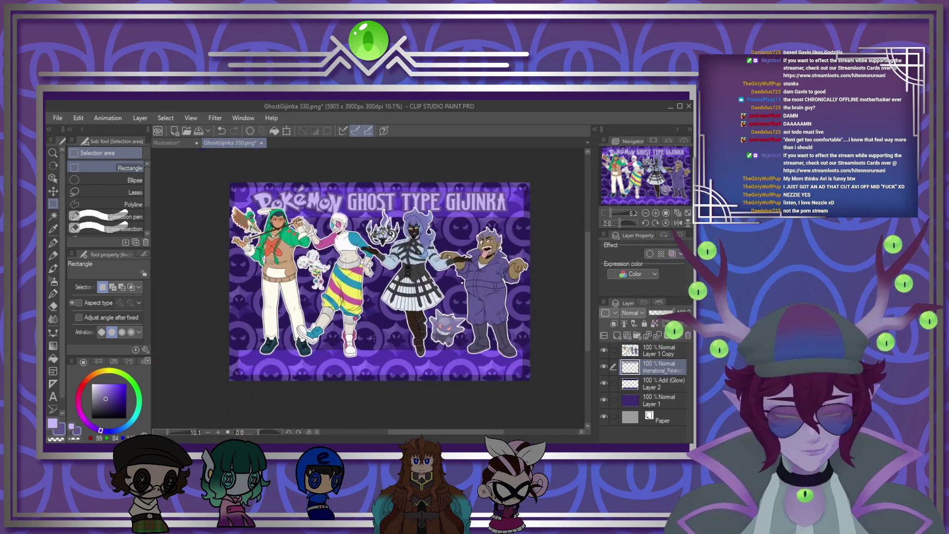
{"action": "scroll", "coordinate": [370, 343], "scroll_direction": "down", "scroll_amount": 1}
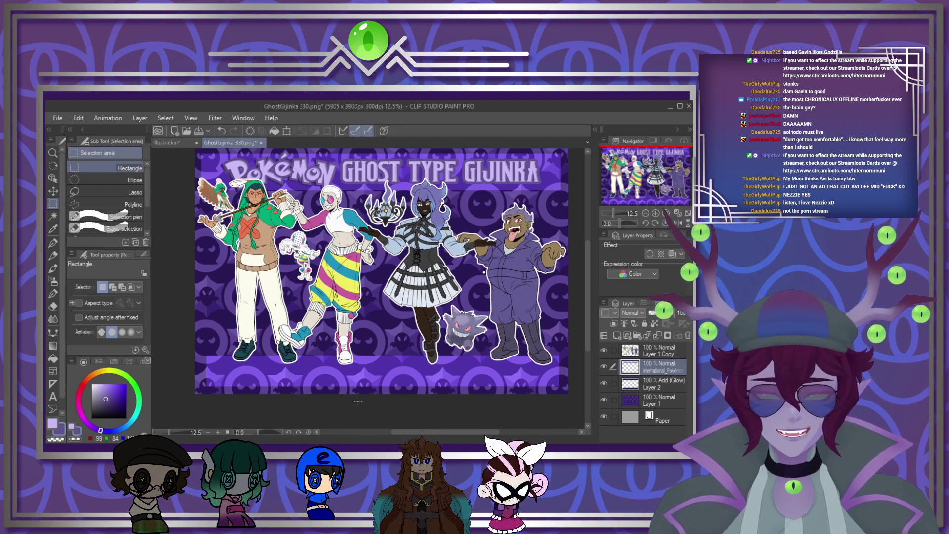
Step: Add the lavender label "DECIDUEYE" at about size 58 beneath the first character's feet and merge a new empty layer into it
{"action": "scroll", "coordinate": [294, 369], "scroll_direction": "down", "scroll_amount": 1}
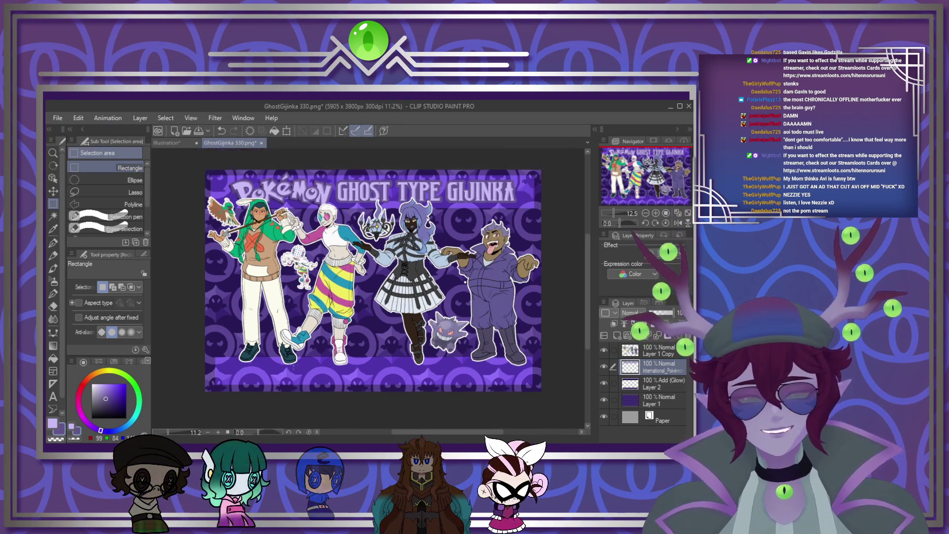
{"action": "scroll", "coordinate": [232, 396], "scroll_direction": "up", "scroll_amount": 2}
{"action": "key", "text": "t"}
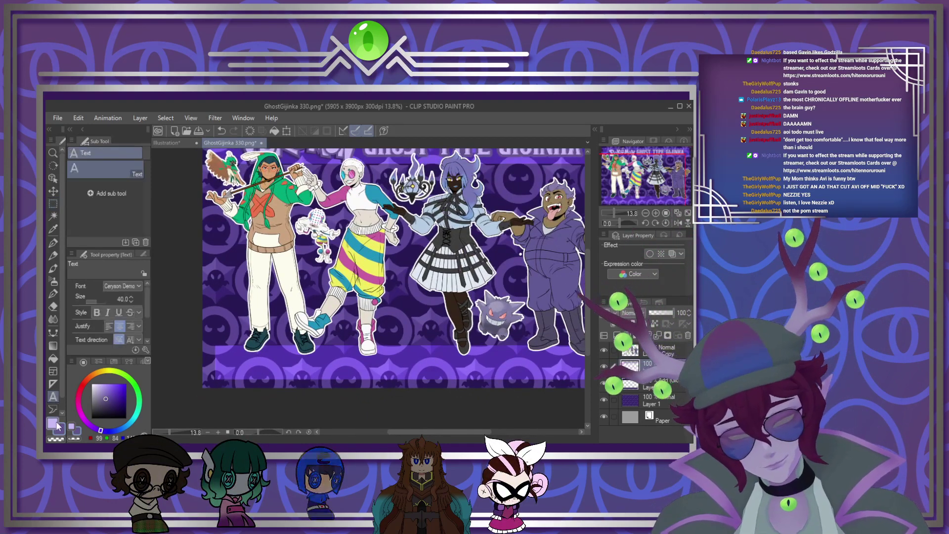
{"action": "key", "text": "ctrl+minus"}
{"action": "left_click", "coordinate": [252, 378]}
{"action": "scroll", "coordinate": [252, 378], "scroll_direction": "up", "scroll_amount": 4}
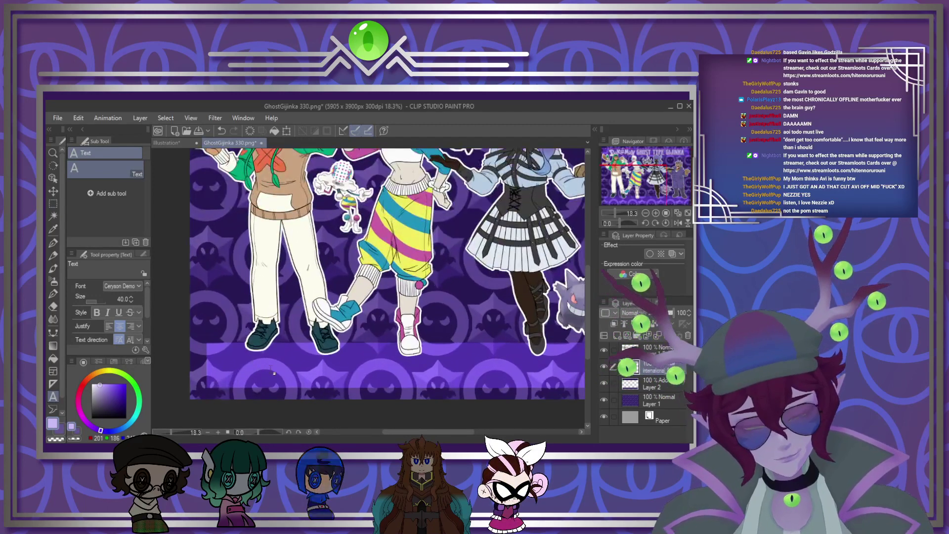
{"action": "type", "text": "DECIDUEYE"}
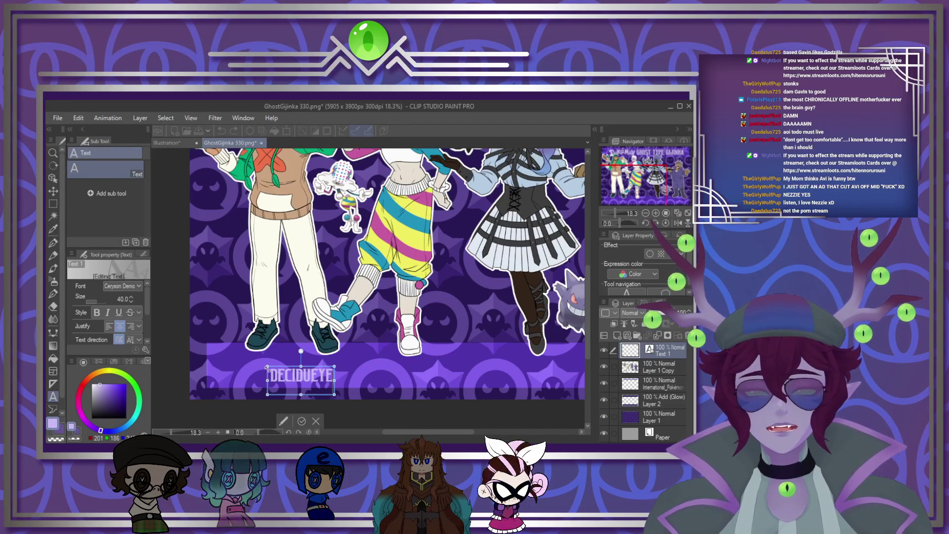
{"action": "left_click_drag", "start_coordinate": [267, 367], "coordinate": [233, 353]}
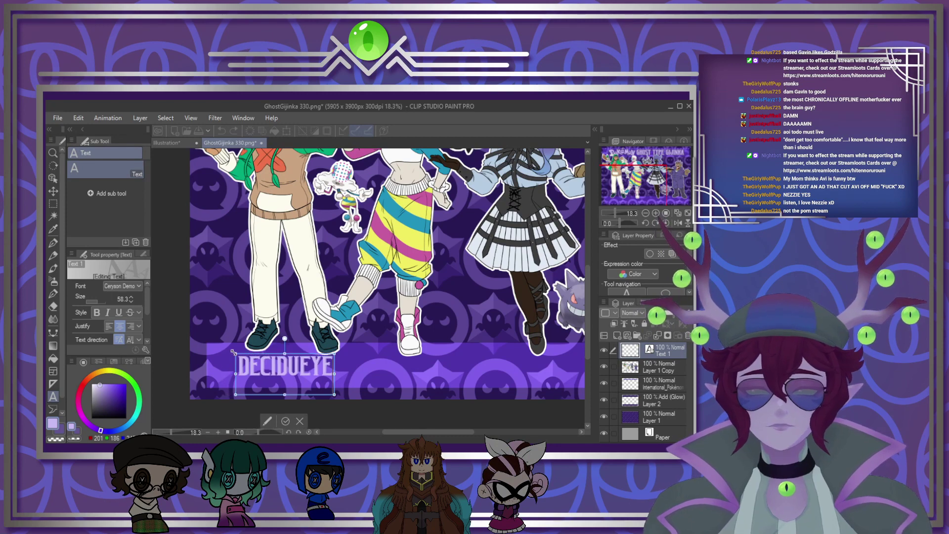
{"action": "left_click_drag", "start_coordinate": [306, 399], "coordinate": [310, 400]}
{"action": "left_click", "coordinate": [292, 422]}
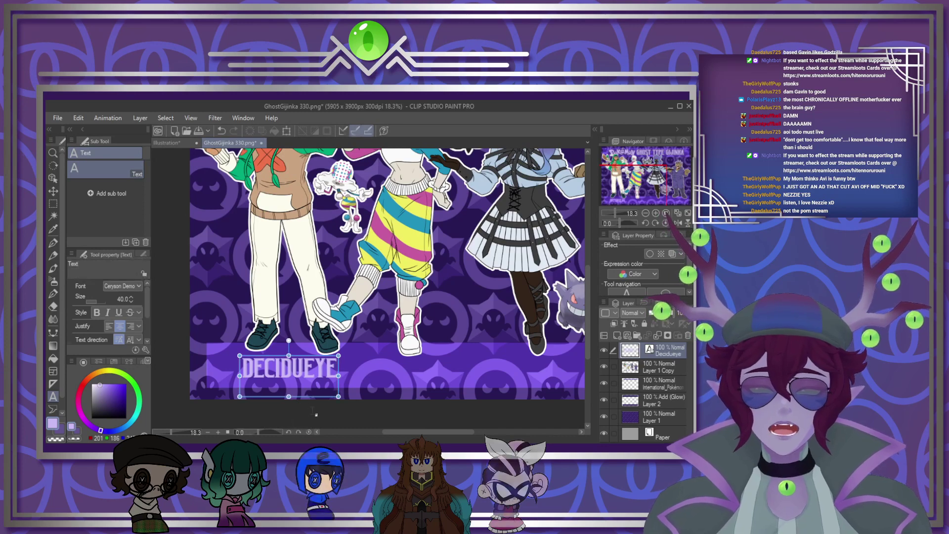
{"action": "left_click", "coordinate": [617, 336]}
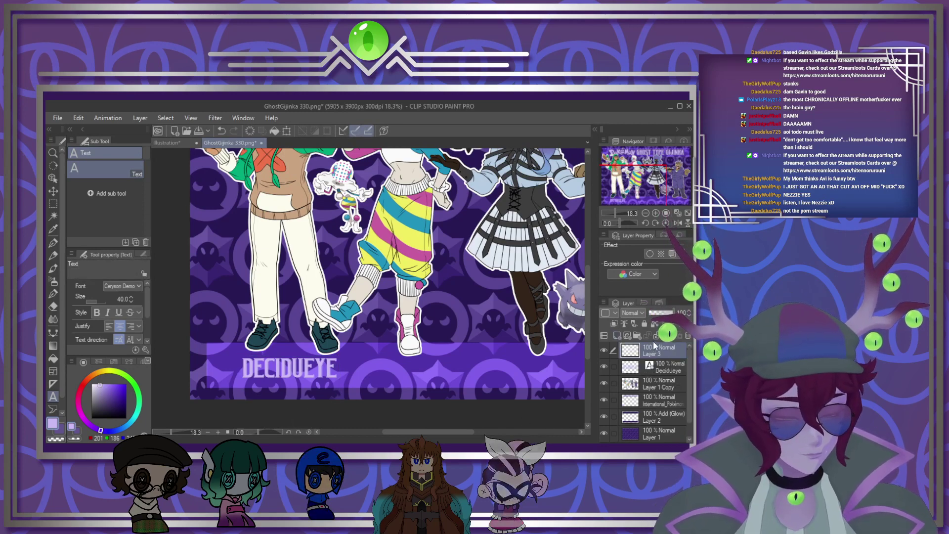
Step: Add the label "BLACHEPHALON" at about size 53 beneath the second character, beside the first name label
{"action": "left_click", "coordinate": [389, 369]}
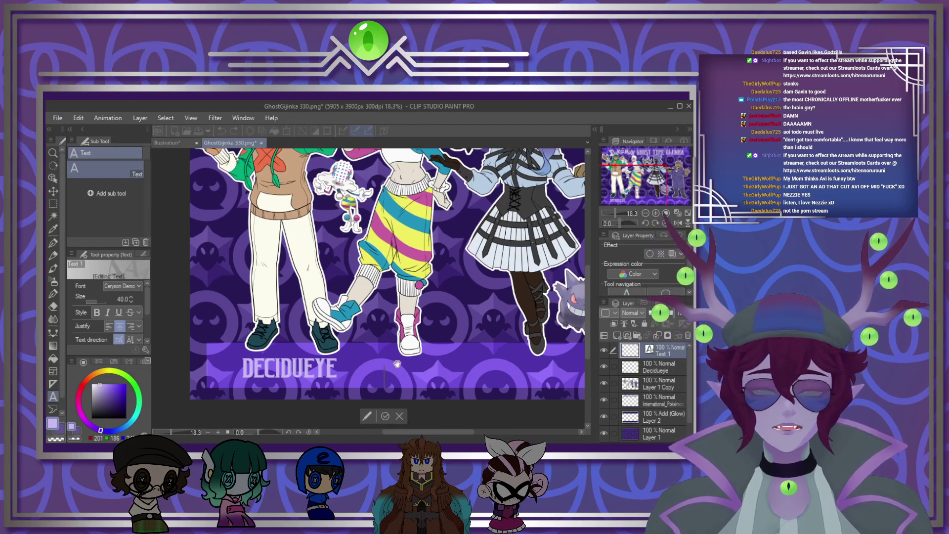
{"action": "type", "text": "BLACHEPHALON"}
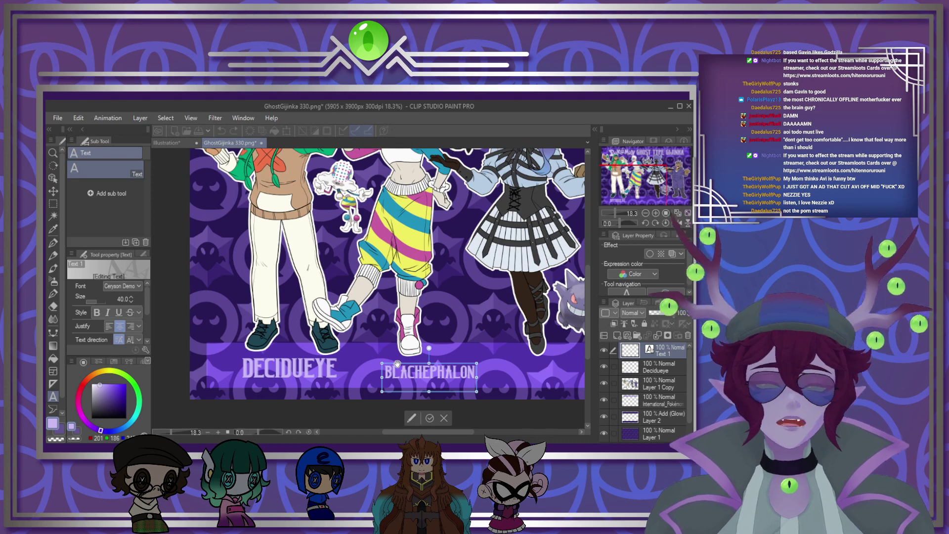
{"action": "left_click_drag", "start_coordinate": [401, 395], "coordinate": [375, 392]}
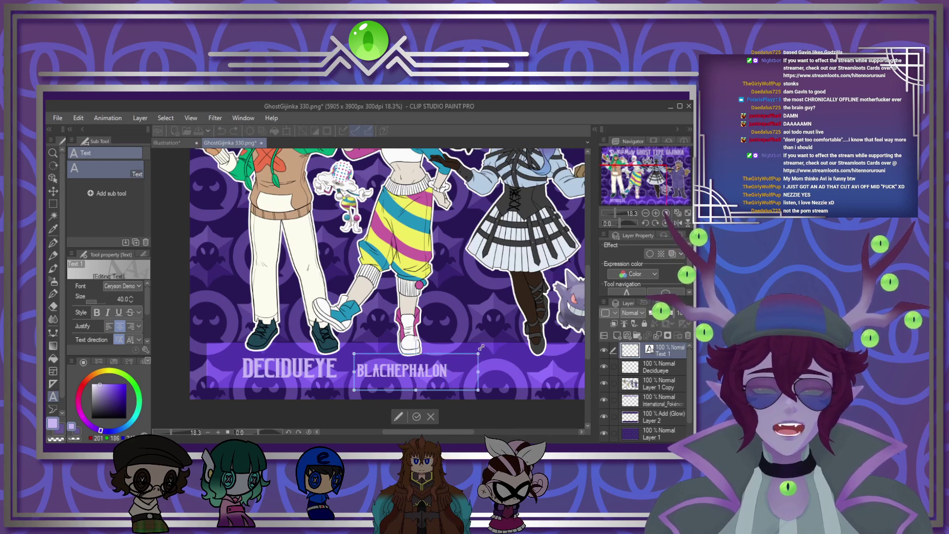
{"action": "left_click_drag", "start_coordinate": [481, 347], "coordinate": [480, 347]}
{"action": "left_click_drag", "start_coordinate": [448, 394], "coordinate": [438, 403]}
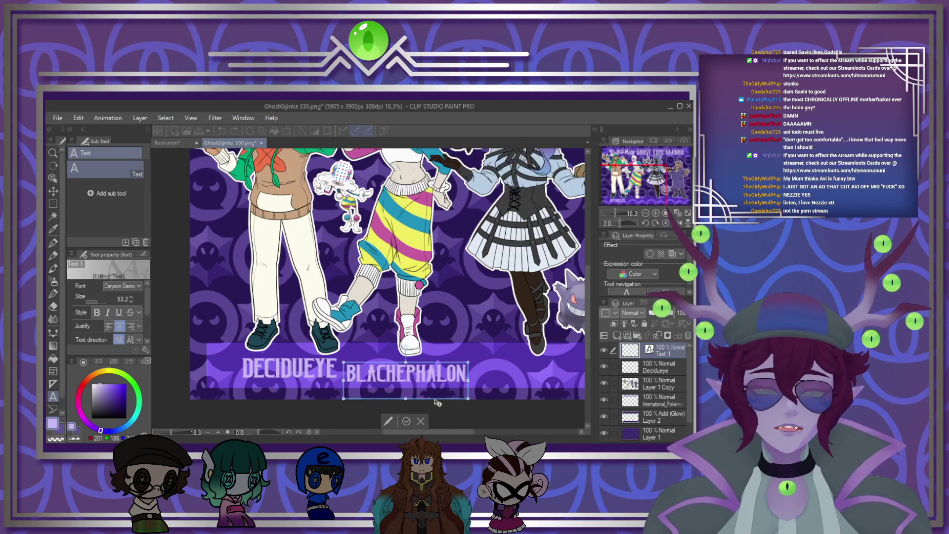
{"action": "left_click", "coordinate": [406, 420]}
Step: Merge the second character's name label into the first name label's layer
{"action": "scroll", "coordinate": [460, 368], "scroll_direction": "down", "scroll_amount": 3}
{"action": "scroll", "coordinate": [474, 375], "scroll_direction": "up", "scroll_amount": 2}
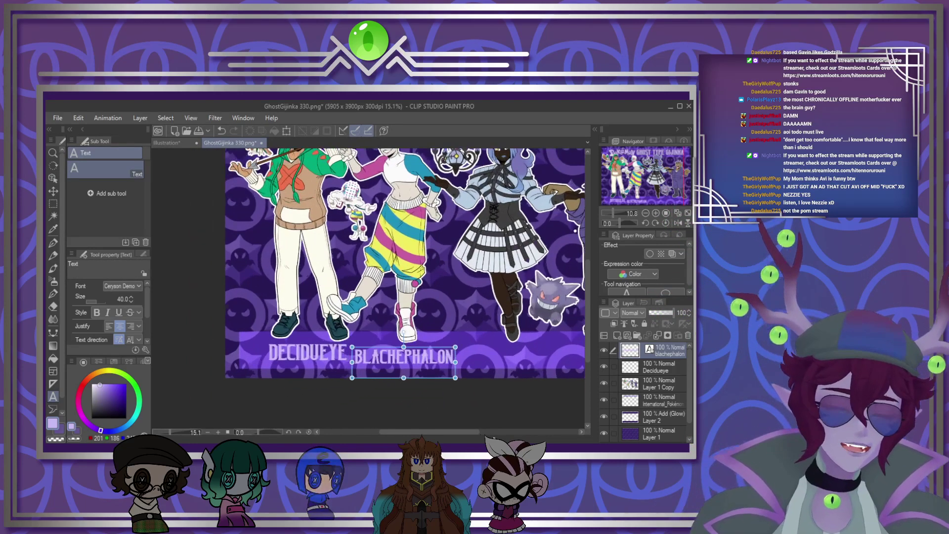
{"action": "left_click", "coordinate": [652, 336]}
{"action": "scroll", "coordinate": [406, 257], "scroll_direction": "down", "scroll_amount": 3}
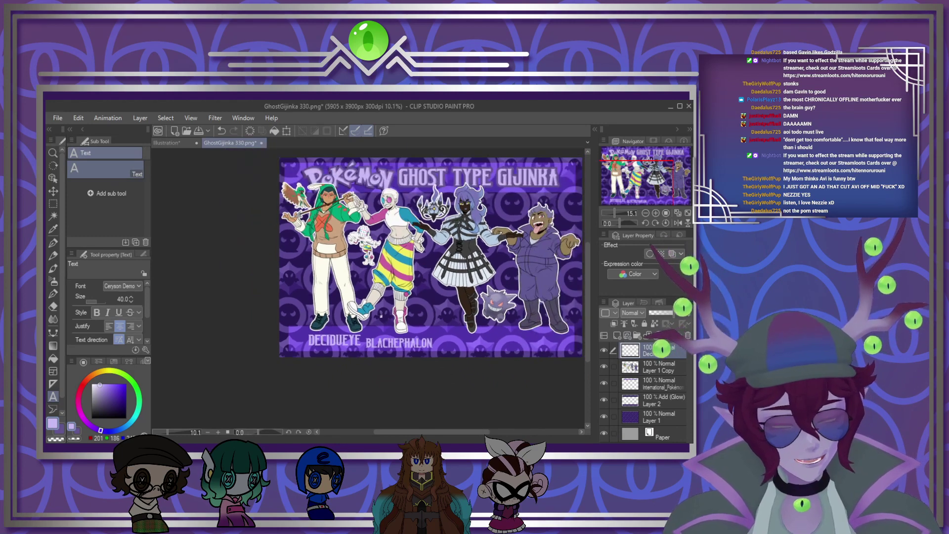
{"action": "scroll", "coordinate": [405, 257], "scroll_direction": "up", "scroll_amount": 2}
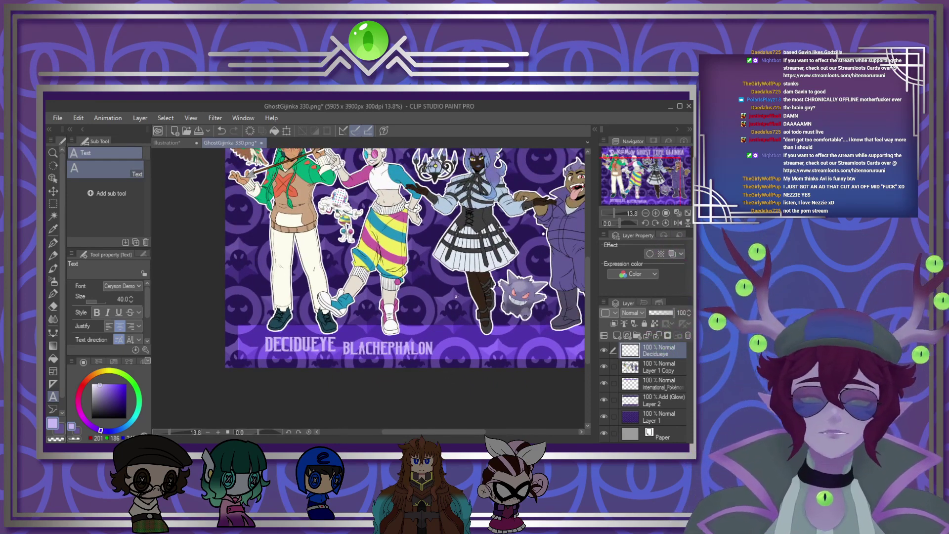
Step: Add the label "CHANDELURE" at about size 65 beneath the third character and merge it into the existing name label layer
{"action": "scroll", "coordinate": [455, 296], "scroll_direction": "down", "scroll_amount": 2}
{"action": "scroll", "coordinate": [470, 326], "scroll_direction": "up", "scroll_amount": 4}
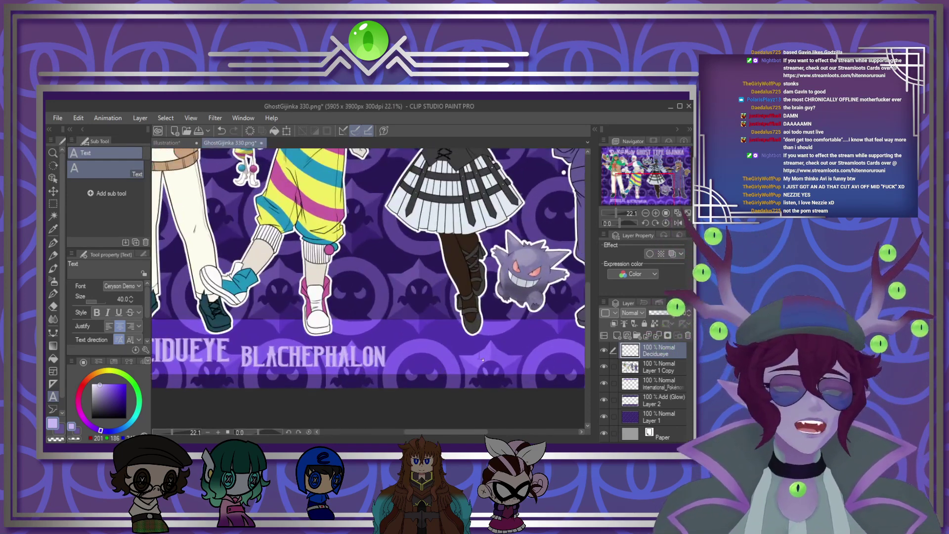
{"action": "scroll", "coordinate": [482, 359], "scroll_direction": "down", "scroll_amount": 3}
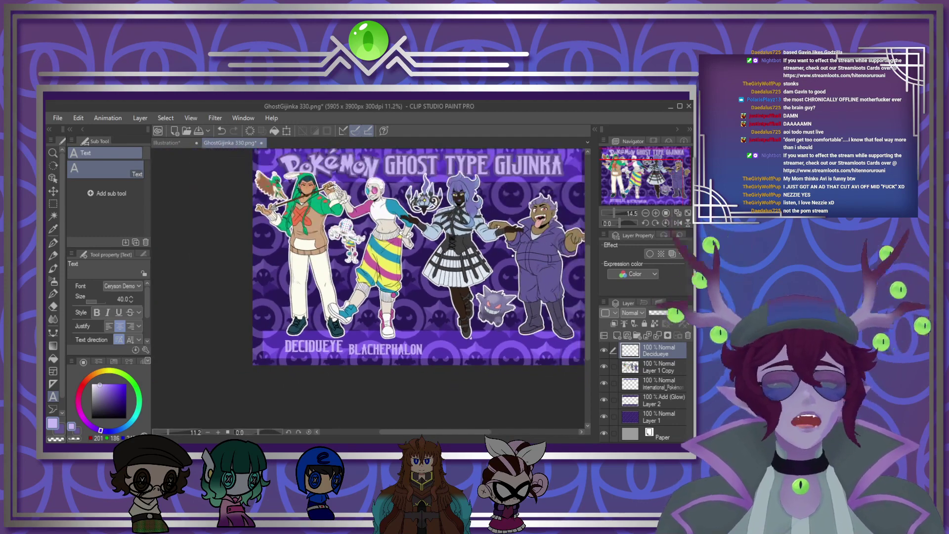
{"action": "scroll", "coordinate": [452, 345], "scroll_direction": "up", "scroll_amount": 4}
{"action": "left_click", "coordinate": [451, 345]}
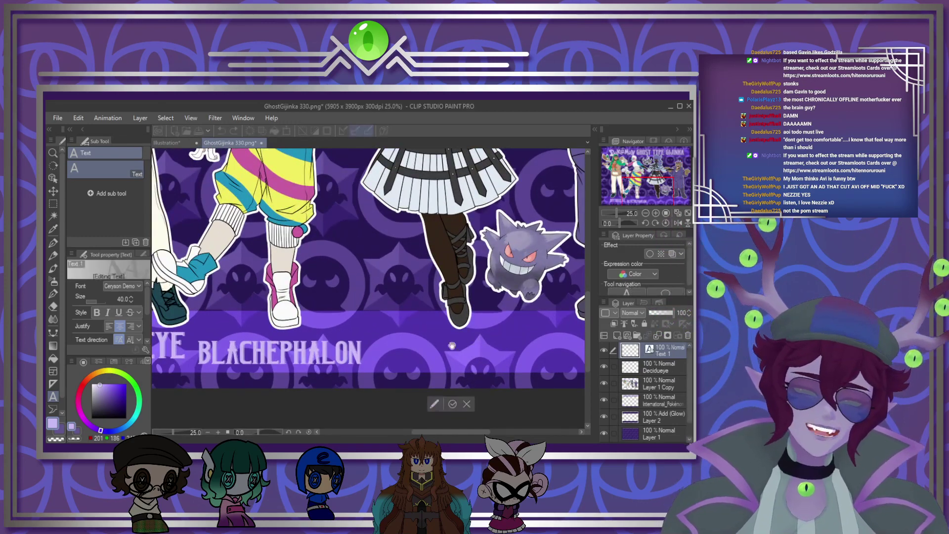
{"action": "type", "text": "CHANDEL"}
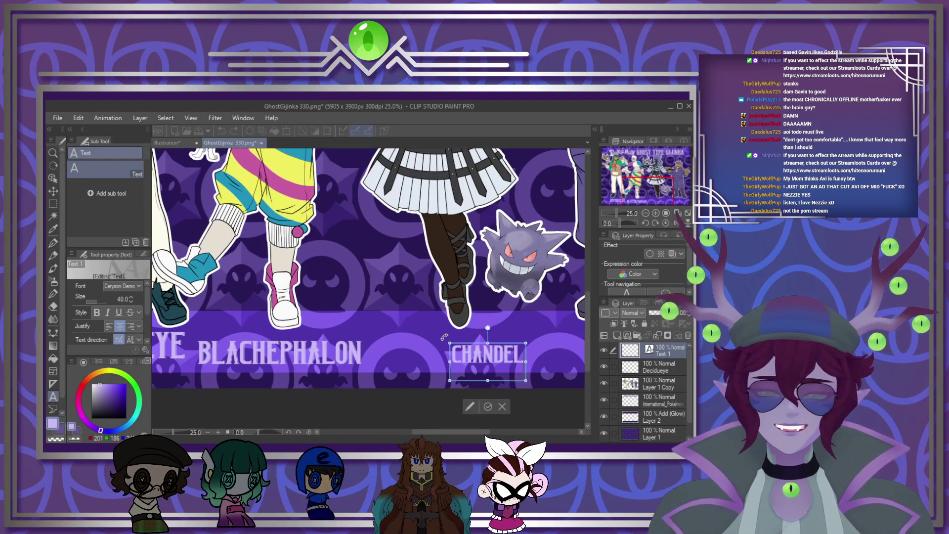
{"action": "type", "text": "URE"}
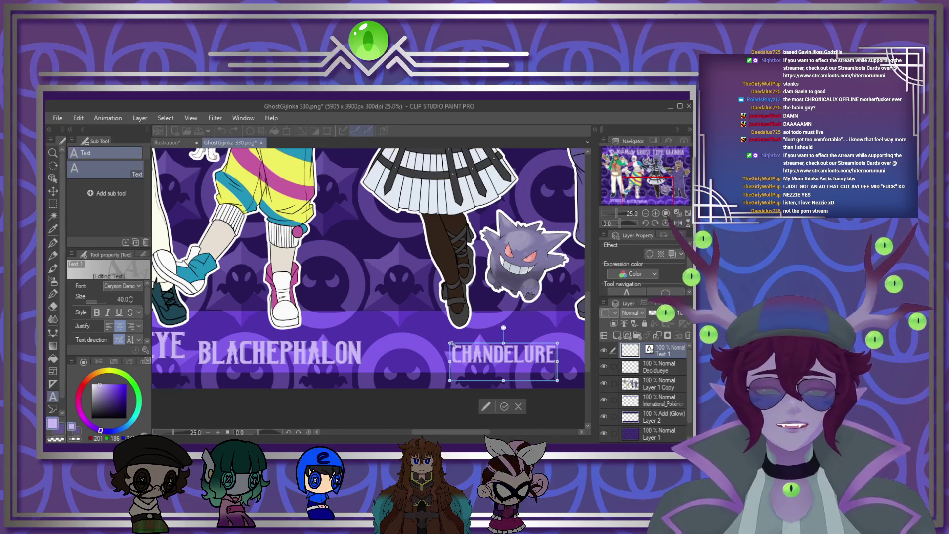
{"action": "left_click_drag", "start_coordinate": [449, 342], "coordinate": [386, 322]}
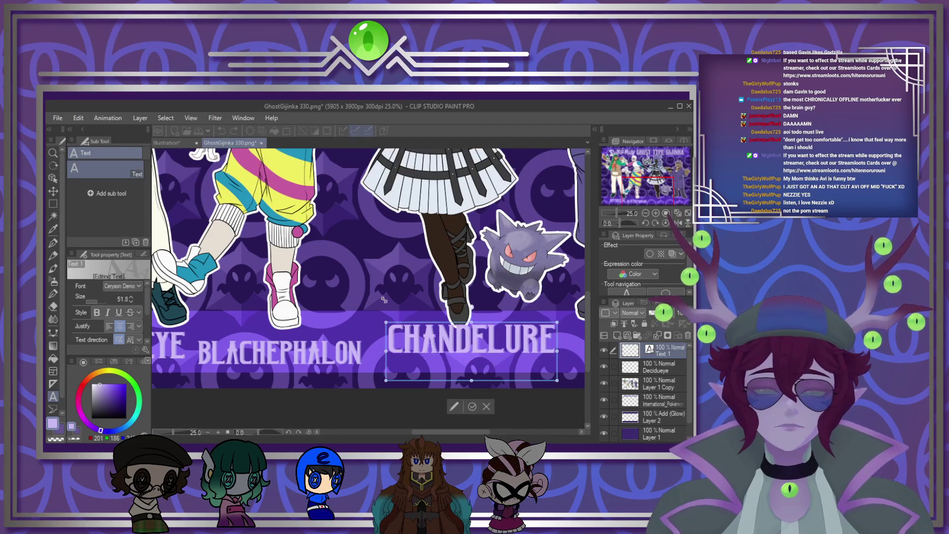
{"action": "left_click_drag", "start_coordinate": [505, 387], "coordinate": [486, 397]}
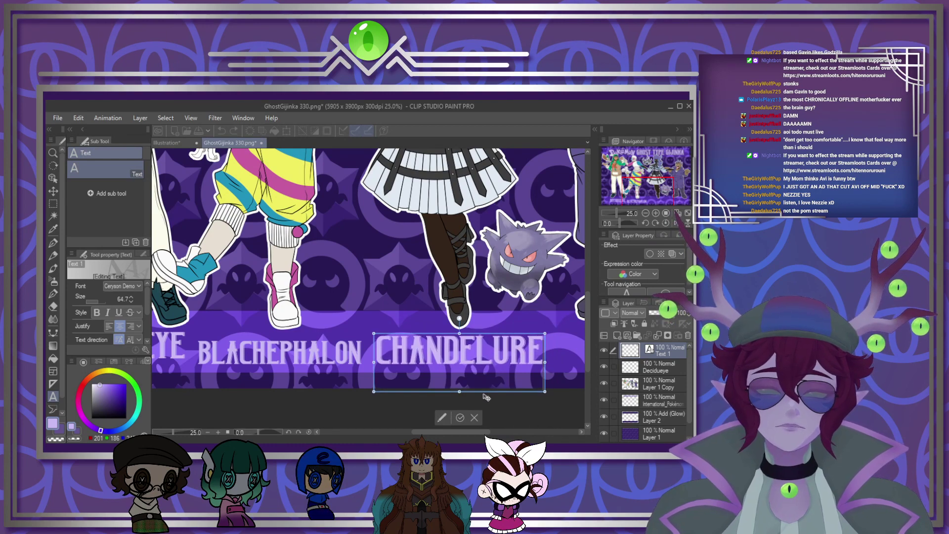
{"action": "left_click", "coordinate": [461, 417]}
{"action": "scroll", "coordinate": [460, 415], "scroll_direction": "down", "scroll_amount": 5}
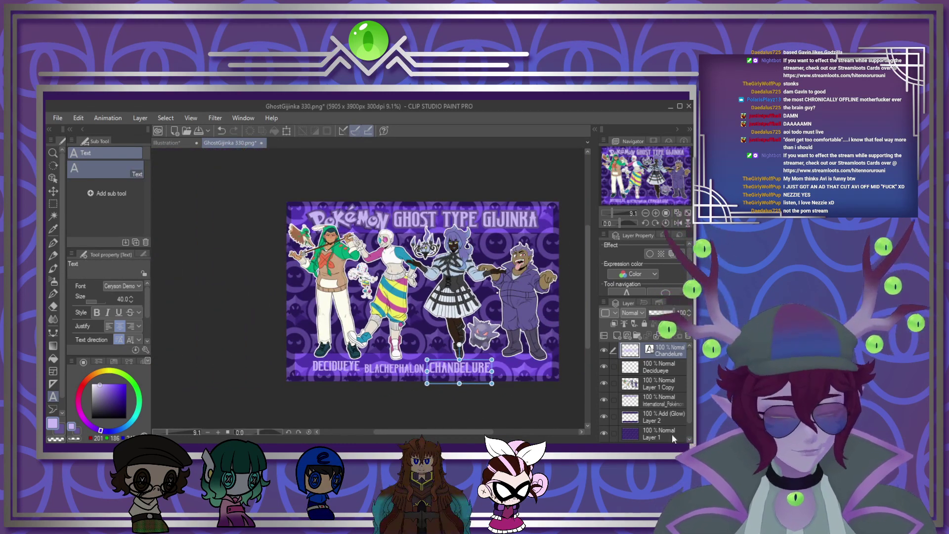
{"action": "left_click", "coordinate": [657, 336]}
Step: Add the label "GENGAR" at about size 76 beneath the fourth character and merge it into the name label layer
{"action": "scroll", "coordinate": [403, 325], "scroll_direction": "down", "scroll_amount": 2}
{"action": "scroll", "coordinate": [489, 353], "scroll_direction": "up", "scroll_amount": 3}
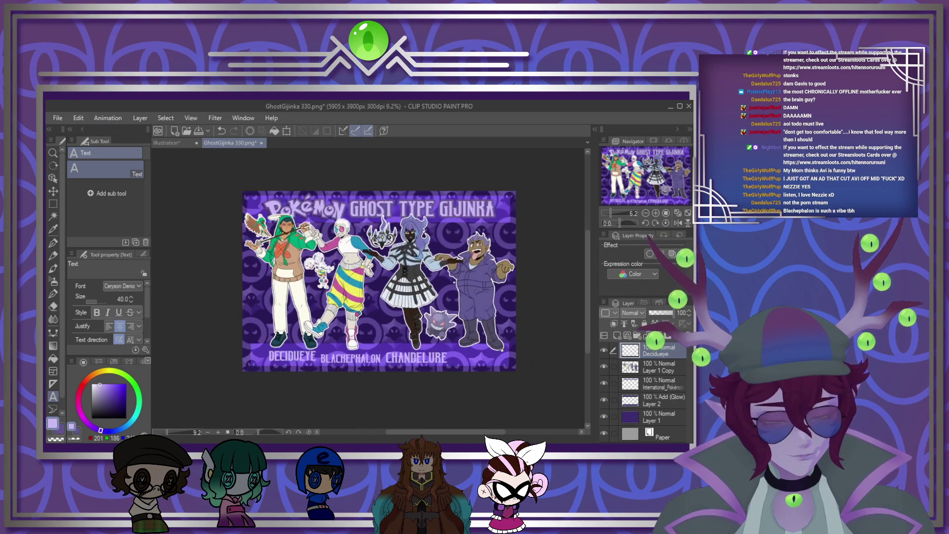
{"action": "scroll", "coordinate": [490, 353], "scroll_direction": "up", "scroll_amount": 1}
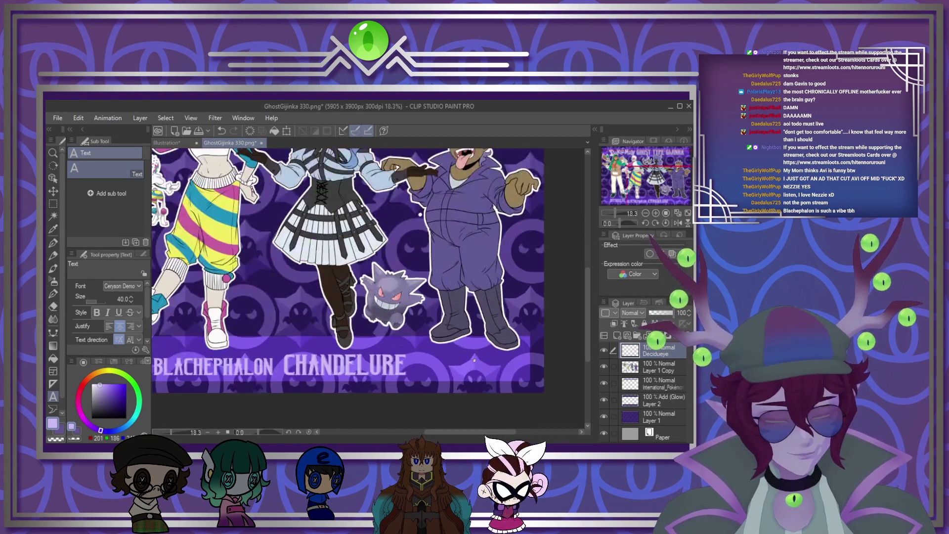
{"action": "left_click", "coordinate": [466, 351]}
{"action": "type", "text": "Gengar"}
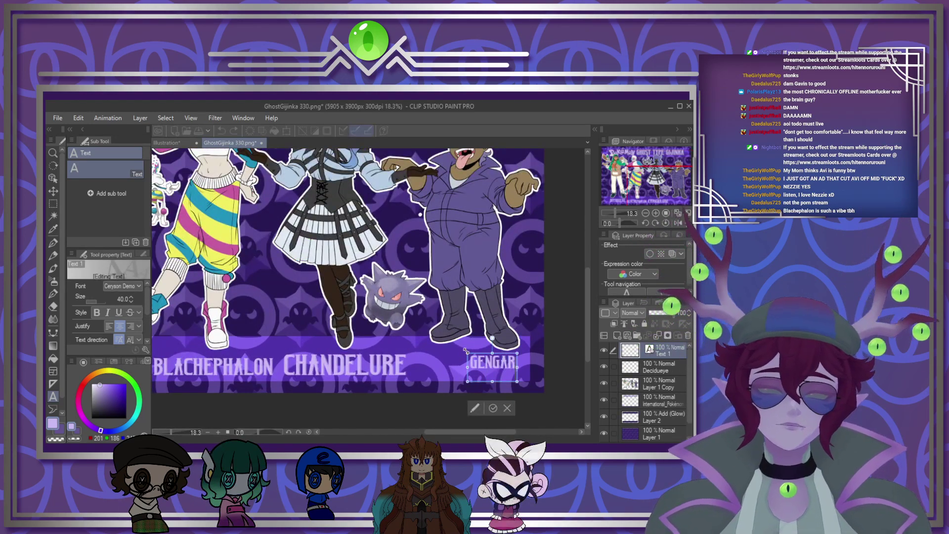
{"action": "left_click_drag", "start_coordinate": [466, 351], "coordinate": [422, 401]}
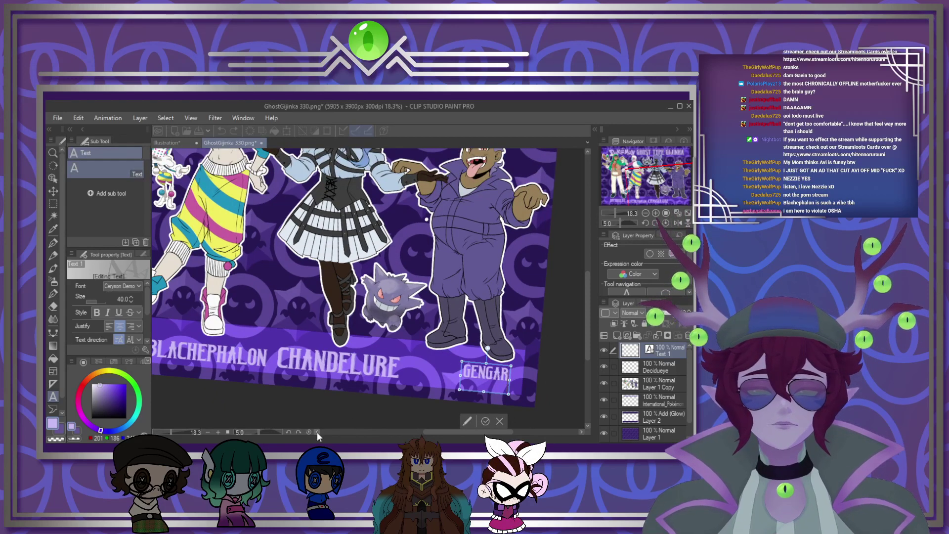
{"action": "left_click", "coordinate": [288, 433]}
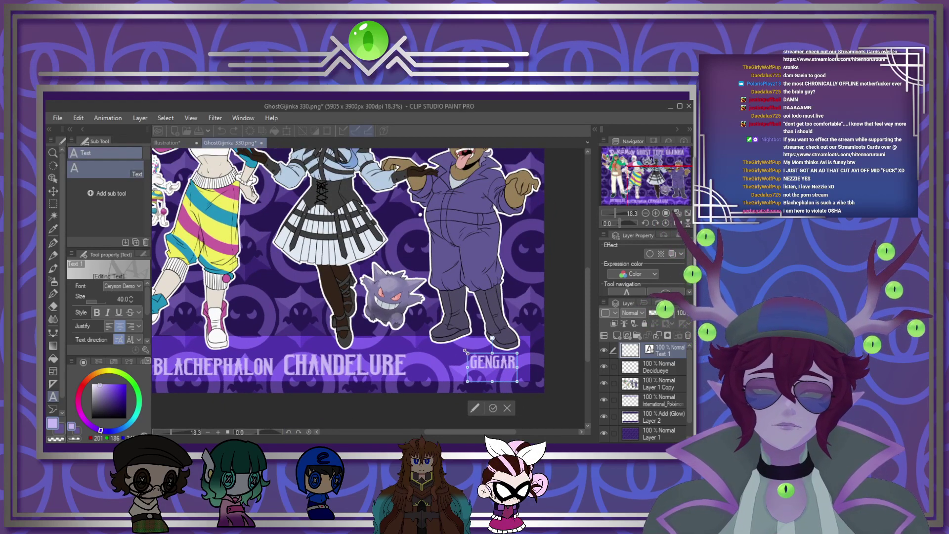
{"action": "left_click_drag", "start_coordinate": [465, 350], "coordinate": [425, 329]}
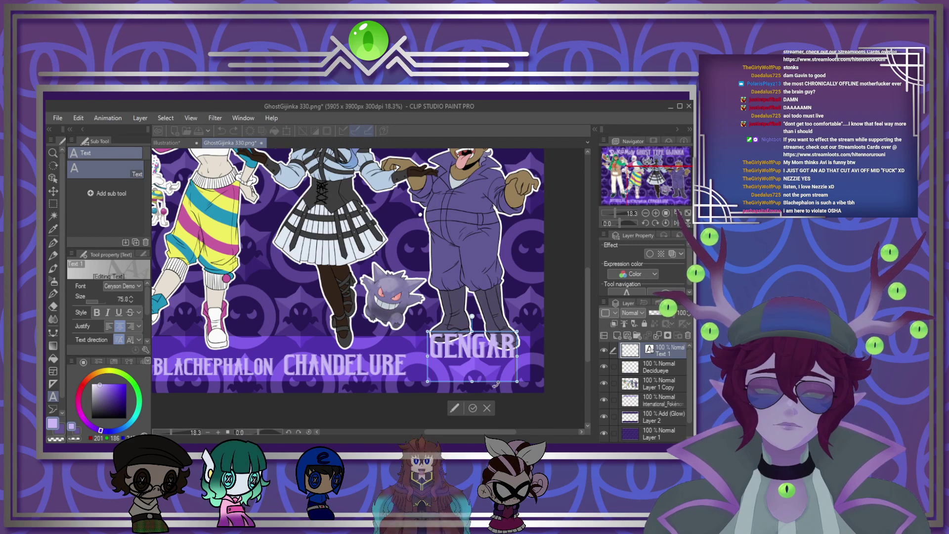
{"action": "left_click_drag", "start_coordinate": [494, 387], "coordinate": [497, 403]}
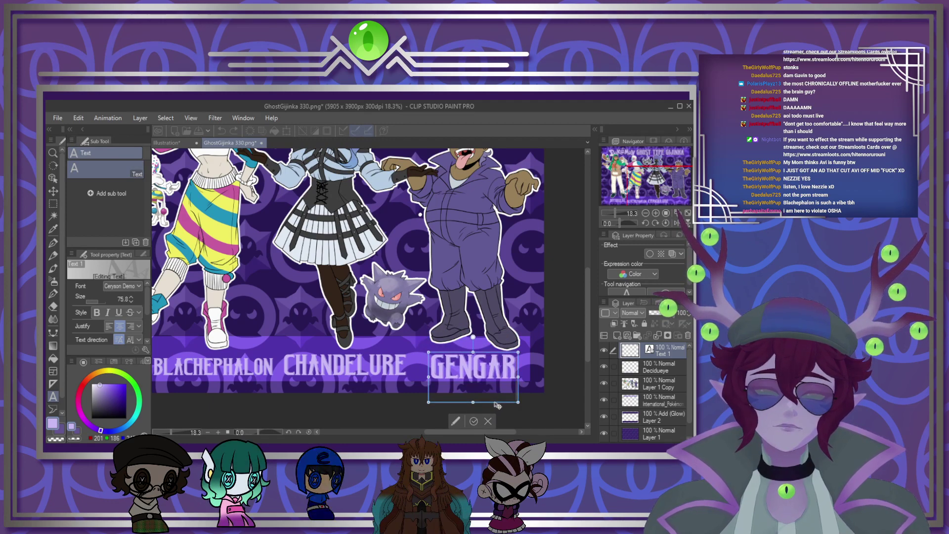
{"action": "left_click", "coordinate": [473, 421]}
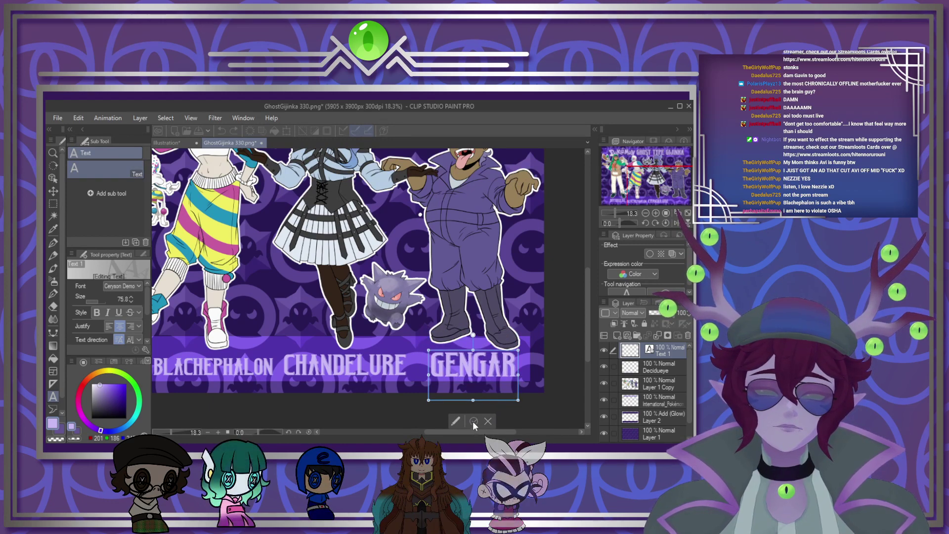
{"action": "scroll", "coordinate": [464, 332], "scroll_direction": "down", "scroll_amount": 5}
{"action": "scroll", "coordinate": [385, 306], "scroll_direction": "up", "scroll_amount": 3}
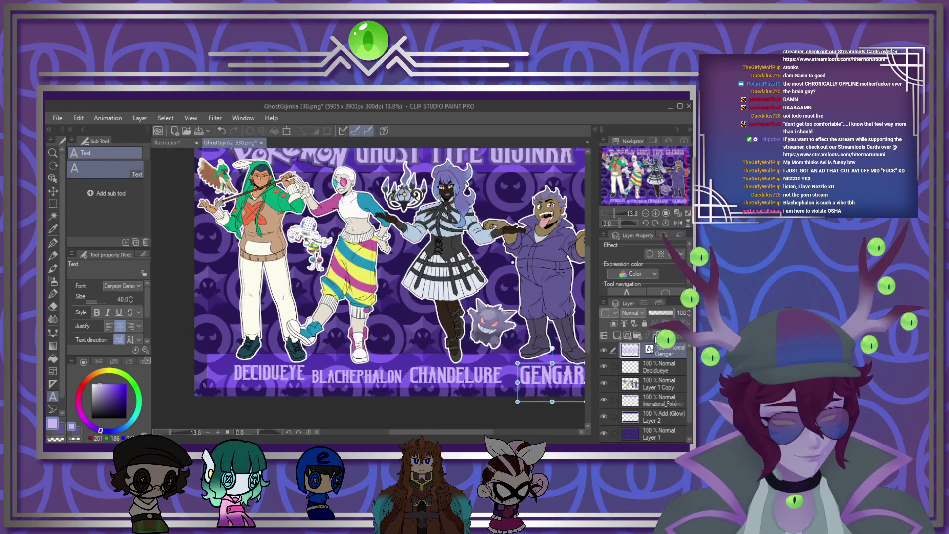
{"action": "scroll", "coordinate": [420, 317], "scroll_direction": "down", "scroll_amount": 2}
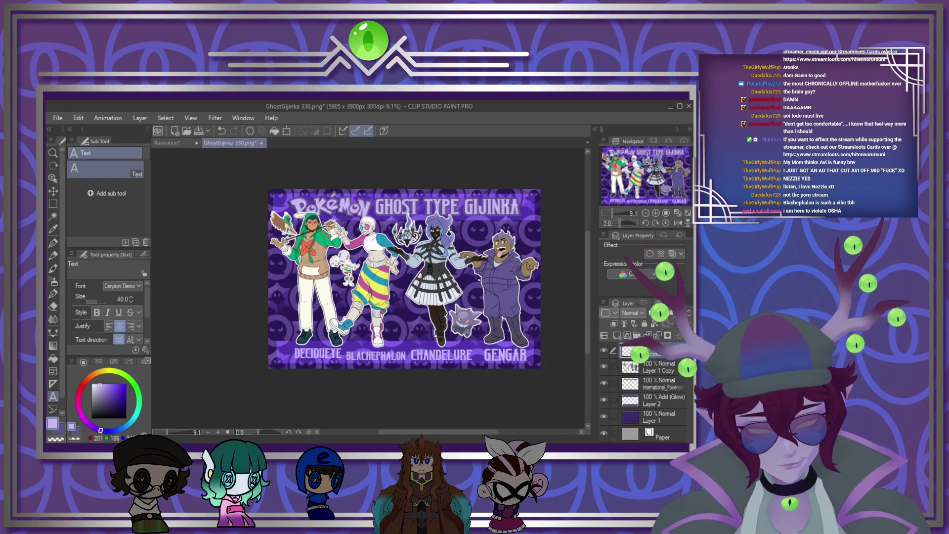
Step: Apply a border effect to the name label layer with a muted purple edge color
{"action": "left_click", "coordinate": [649, 253]}
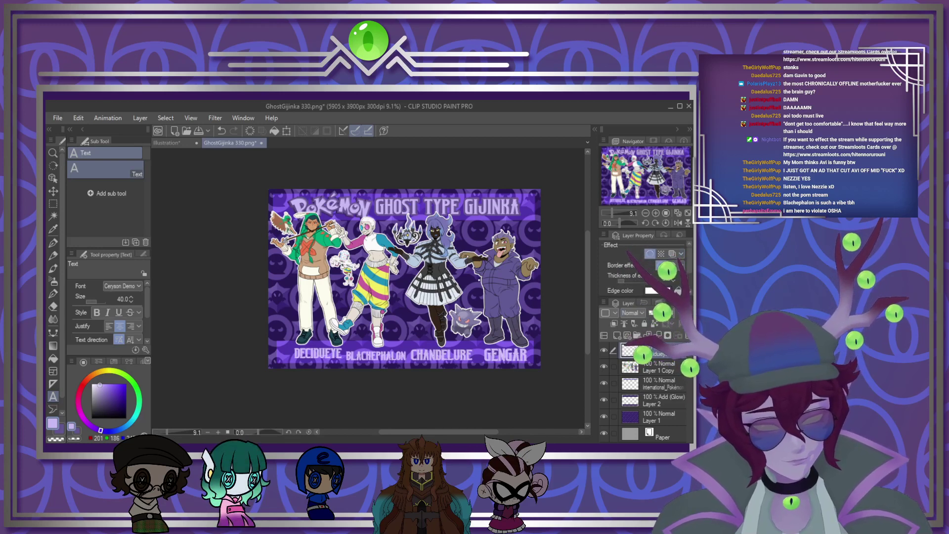
{"action": "left_click", "coordinate": [61, 429]}
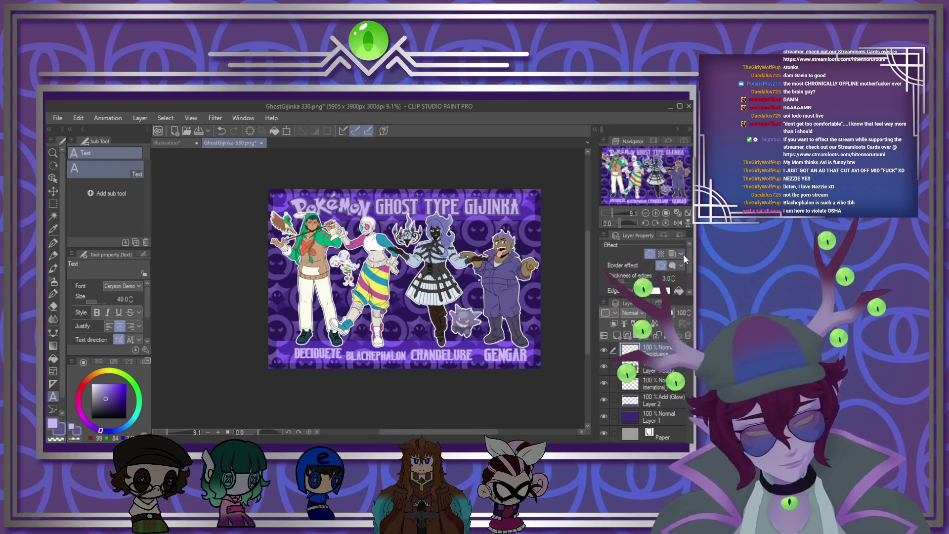
{"action": "left_click", "coordinate": [678, 291]}
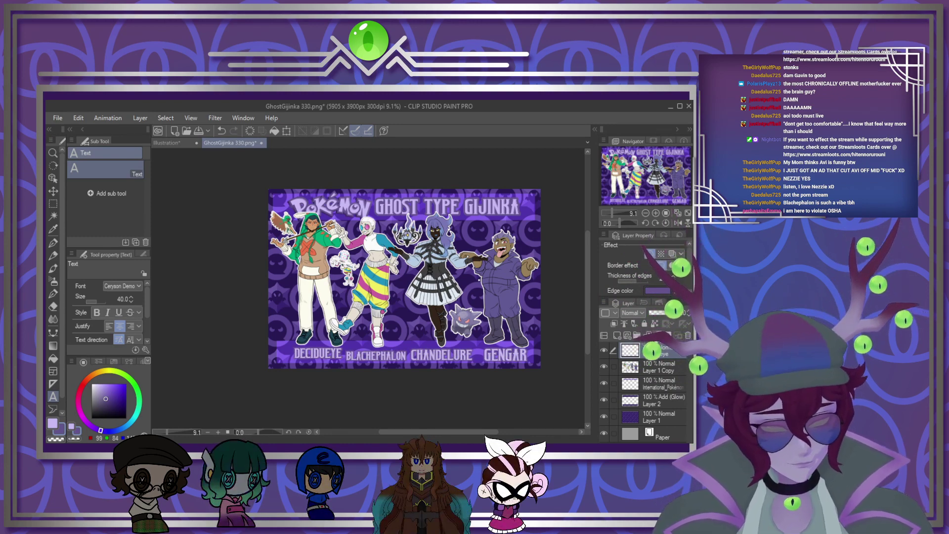
Step: Place the name label layer beneath the character layer and merge it into the Pokémon logo layer
{"action": "left_click_drag", "start_coordinate": [657, 355], "coordinate": [657, 371]}
{"action": "key", "text": "ctrl+e"}
{"action": "scroll", "coordinate": [479, 279], "scroll_direction": "down", "scroll_amount": 4}
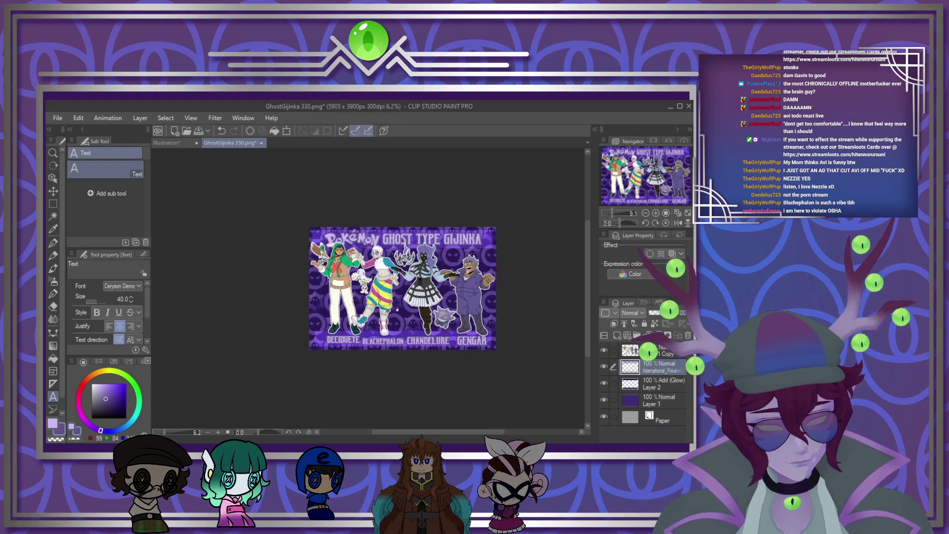
Step: Check the whole composition and save the illustration as GhostGijinka330.png
{"action": "scroll", "coordinate": [439, 292], "scroll_direction": "up", "scroll_amount": 2}
{"action": "scroll", "coordinate": [441, 288], "scroll_direction": "up", "scroll_amount": 3}
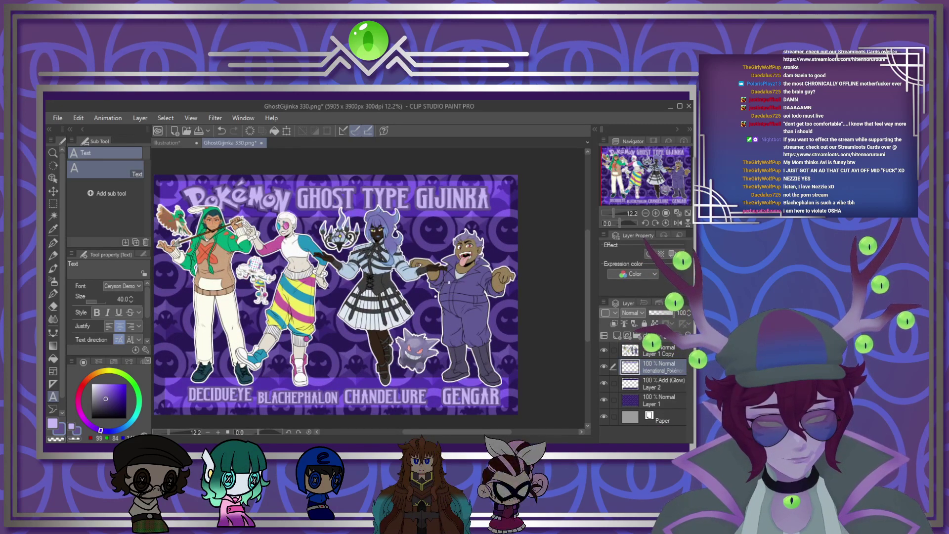
{"action": "scroll", "coordinate": [439, 288], "scroll_direction": "down", "scroll_amount": 2}
{"action": "scroll", "coordinate": [420, 312], "scroll_direction": "up", "scroll_amount": 2}
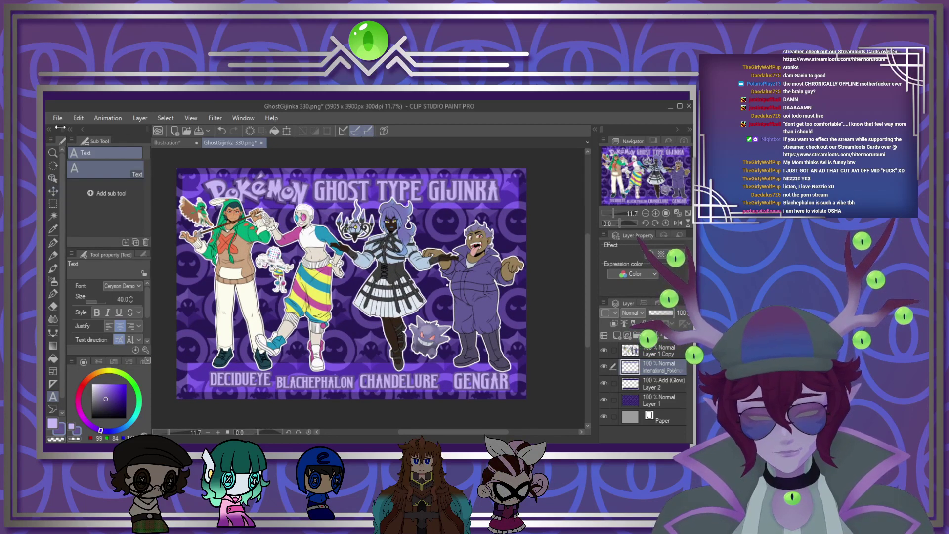
{"action": "left_click", "coordinate": [146, 195]}
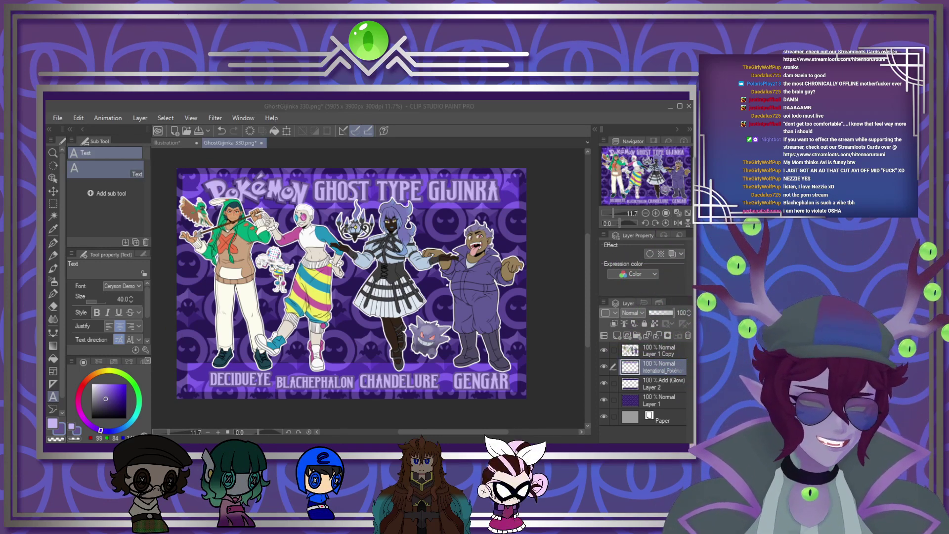
{"action": "key", "text": "ctrl+s"}
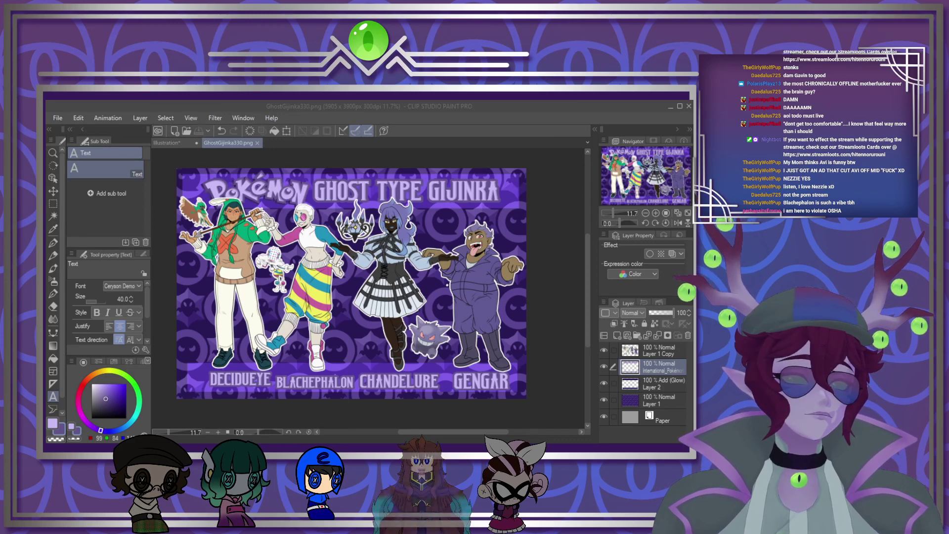
{"action": "key", "text": "alt+Tab"}
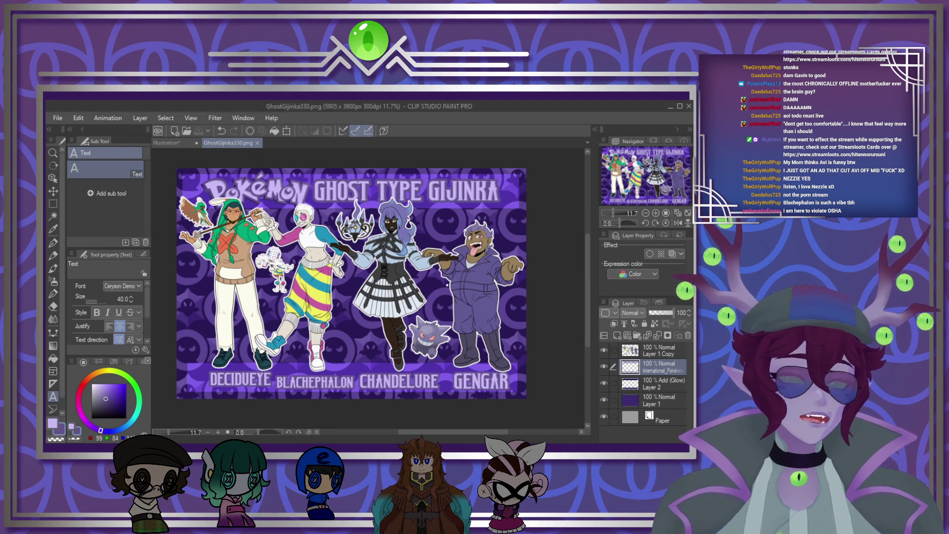